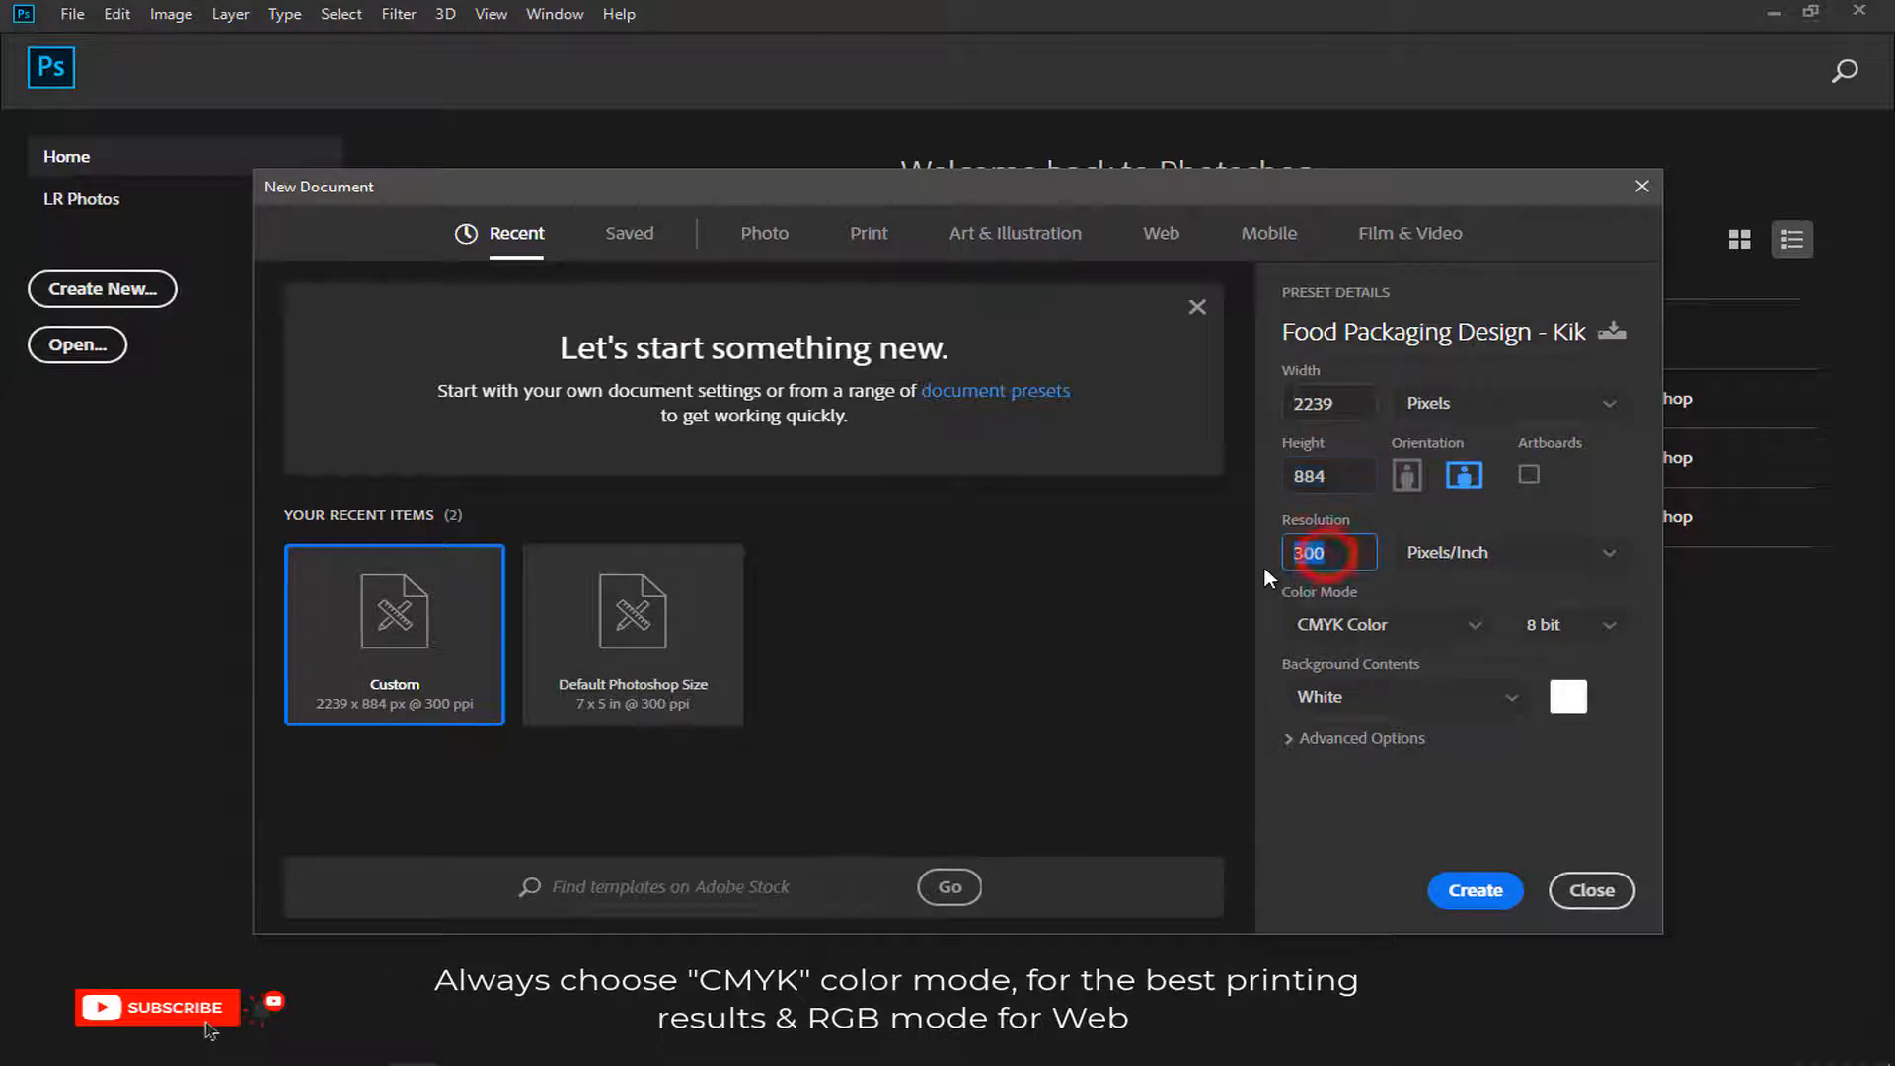
# Step: Create the 2239 × 884 pixel document at 300 pixels/inch in CMYK Color with a white background
pyautogui.click(1461, 883)
pyautogui.hotkey('ctrl', '+')
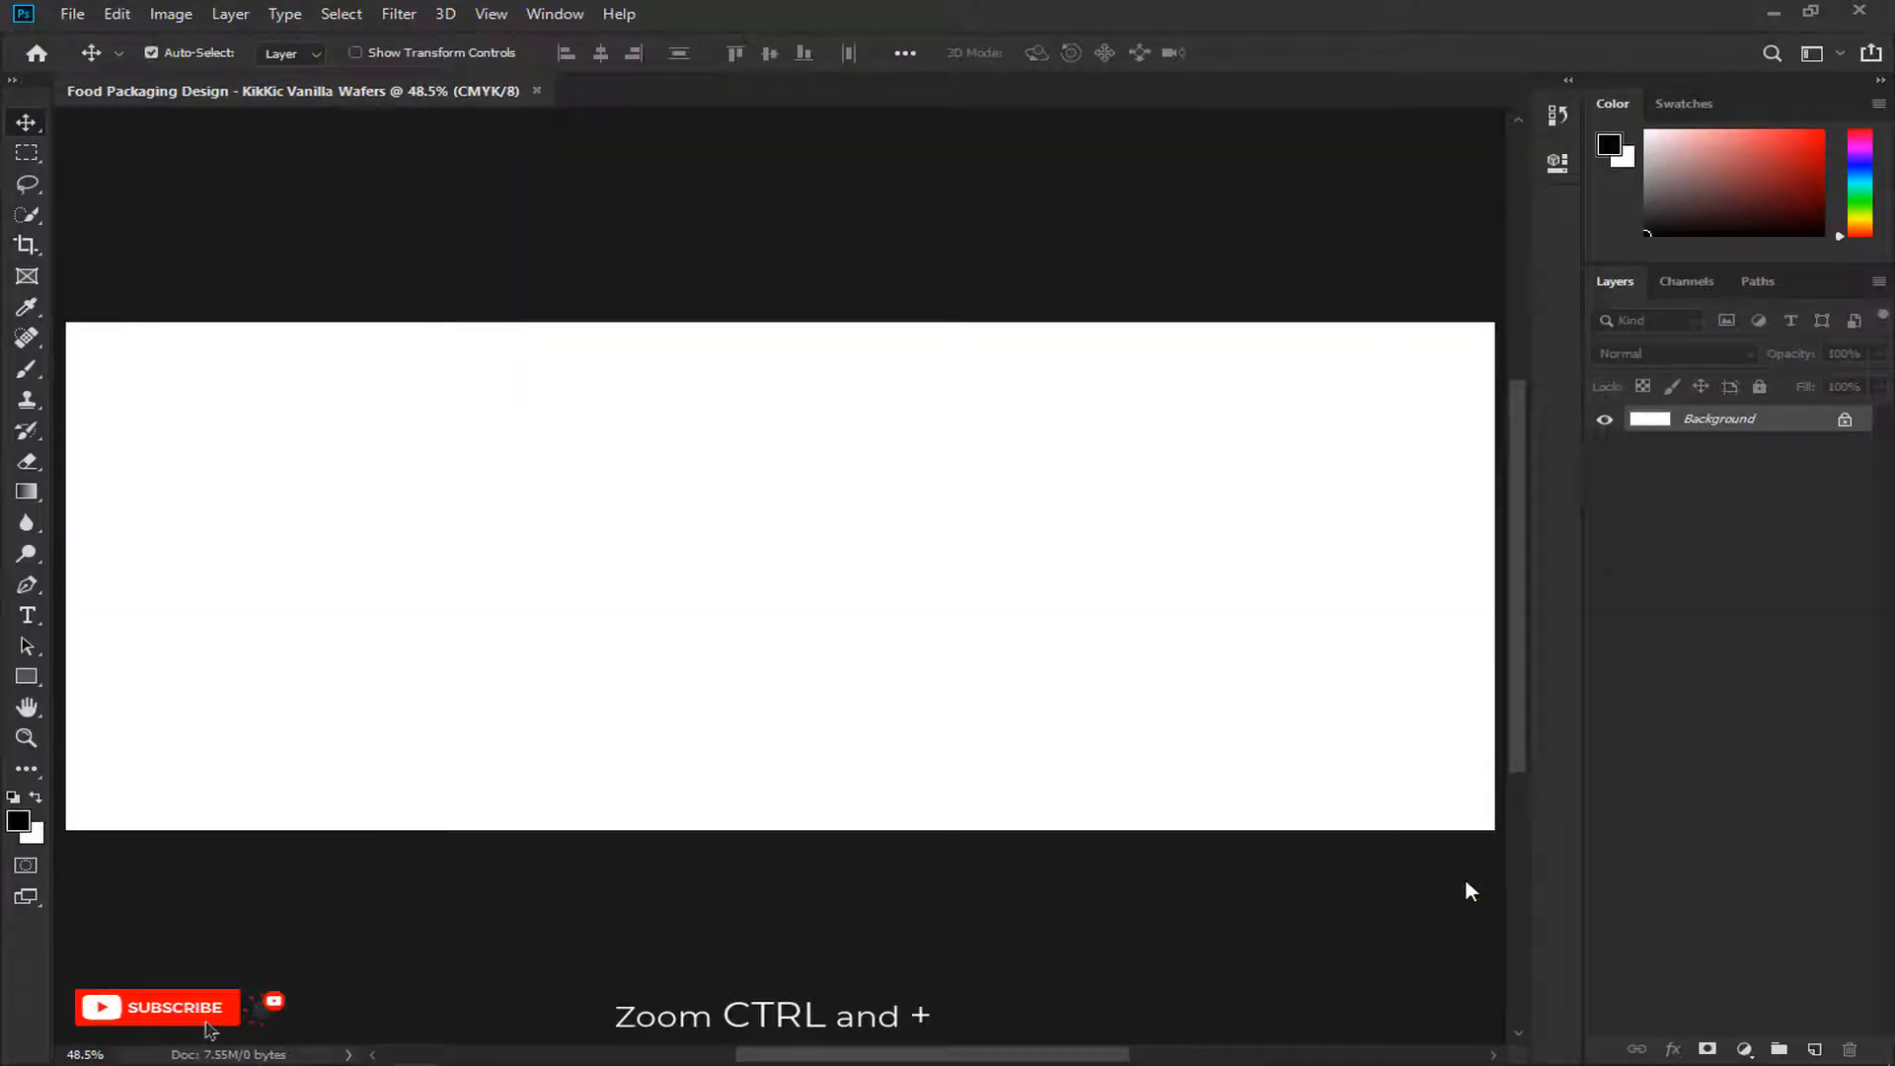
# Step: Add a Gradient Fill layer and base its gradient on the Black, White preset
pyautogui.click(1744, 1049)
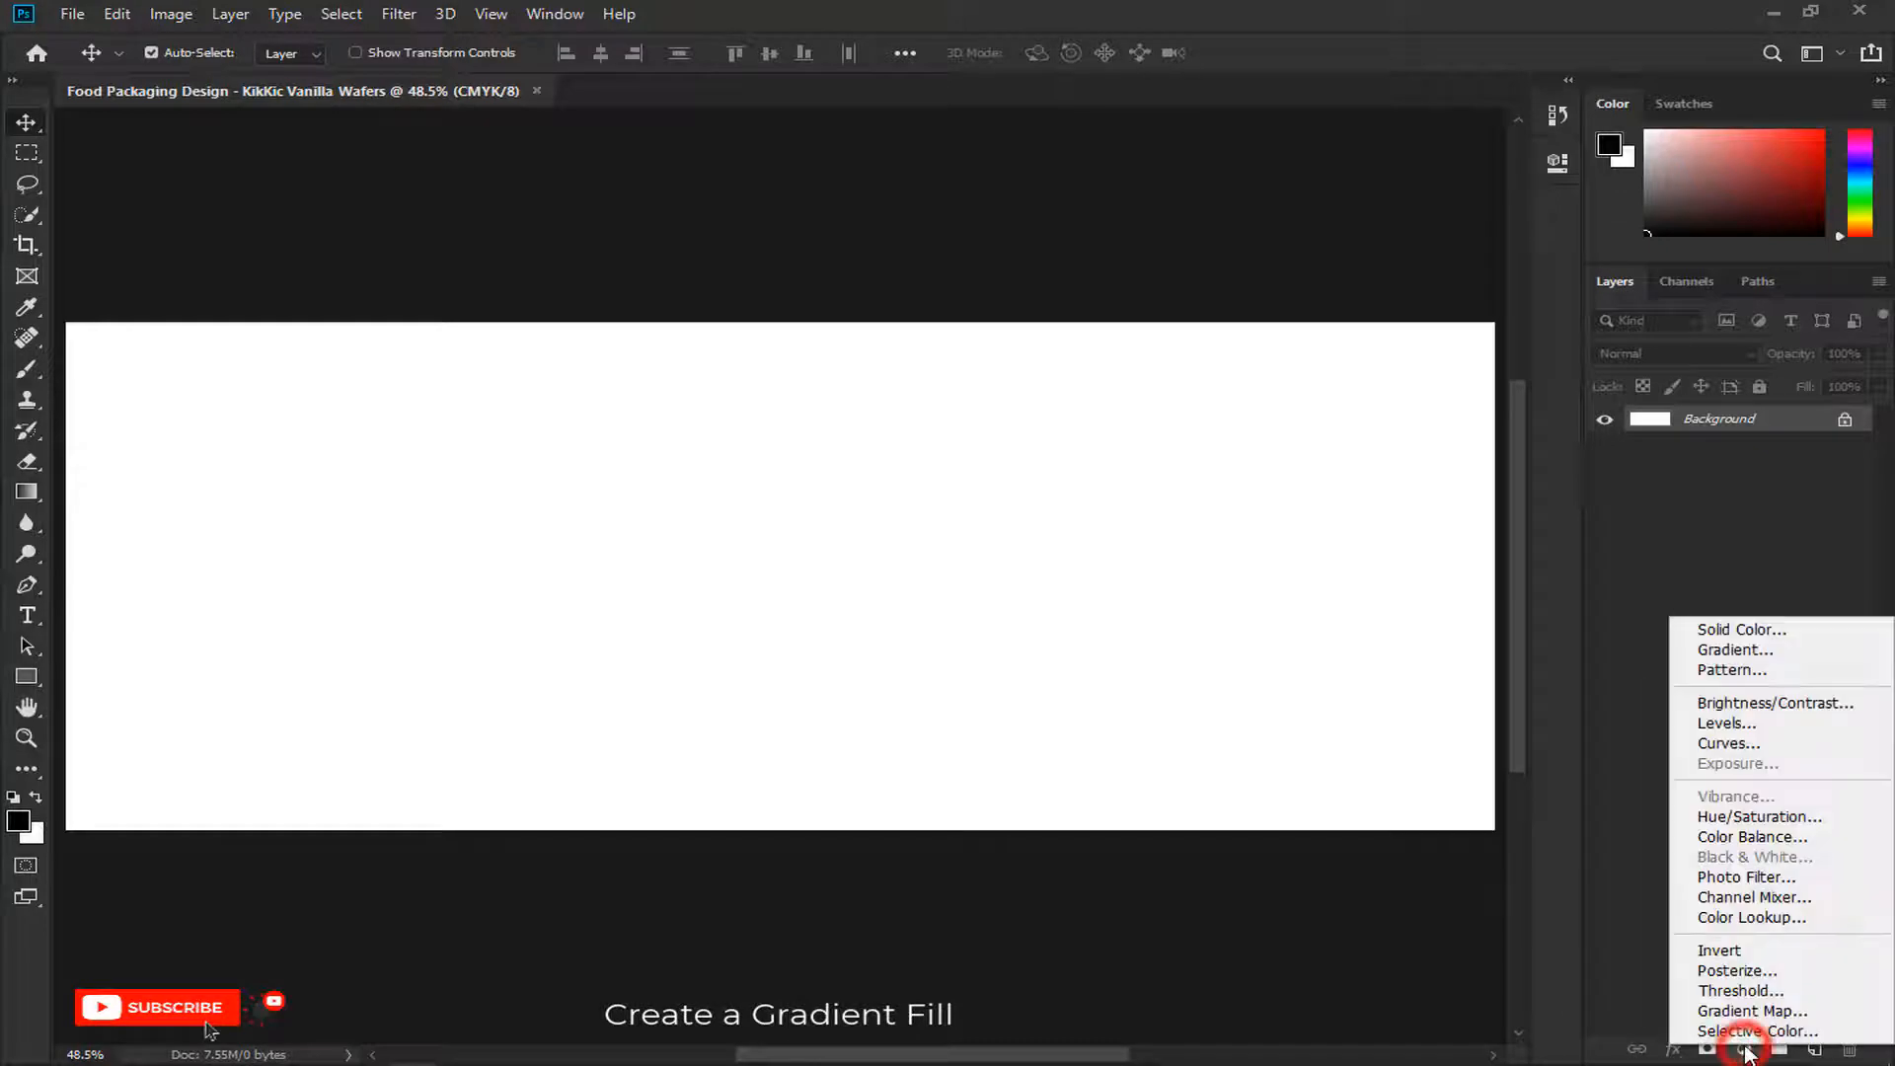
pyautogui.click(1772, 656)
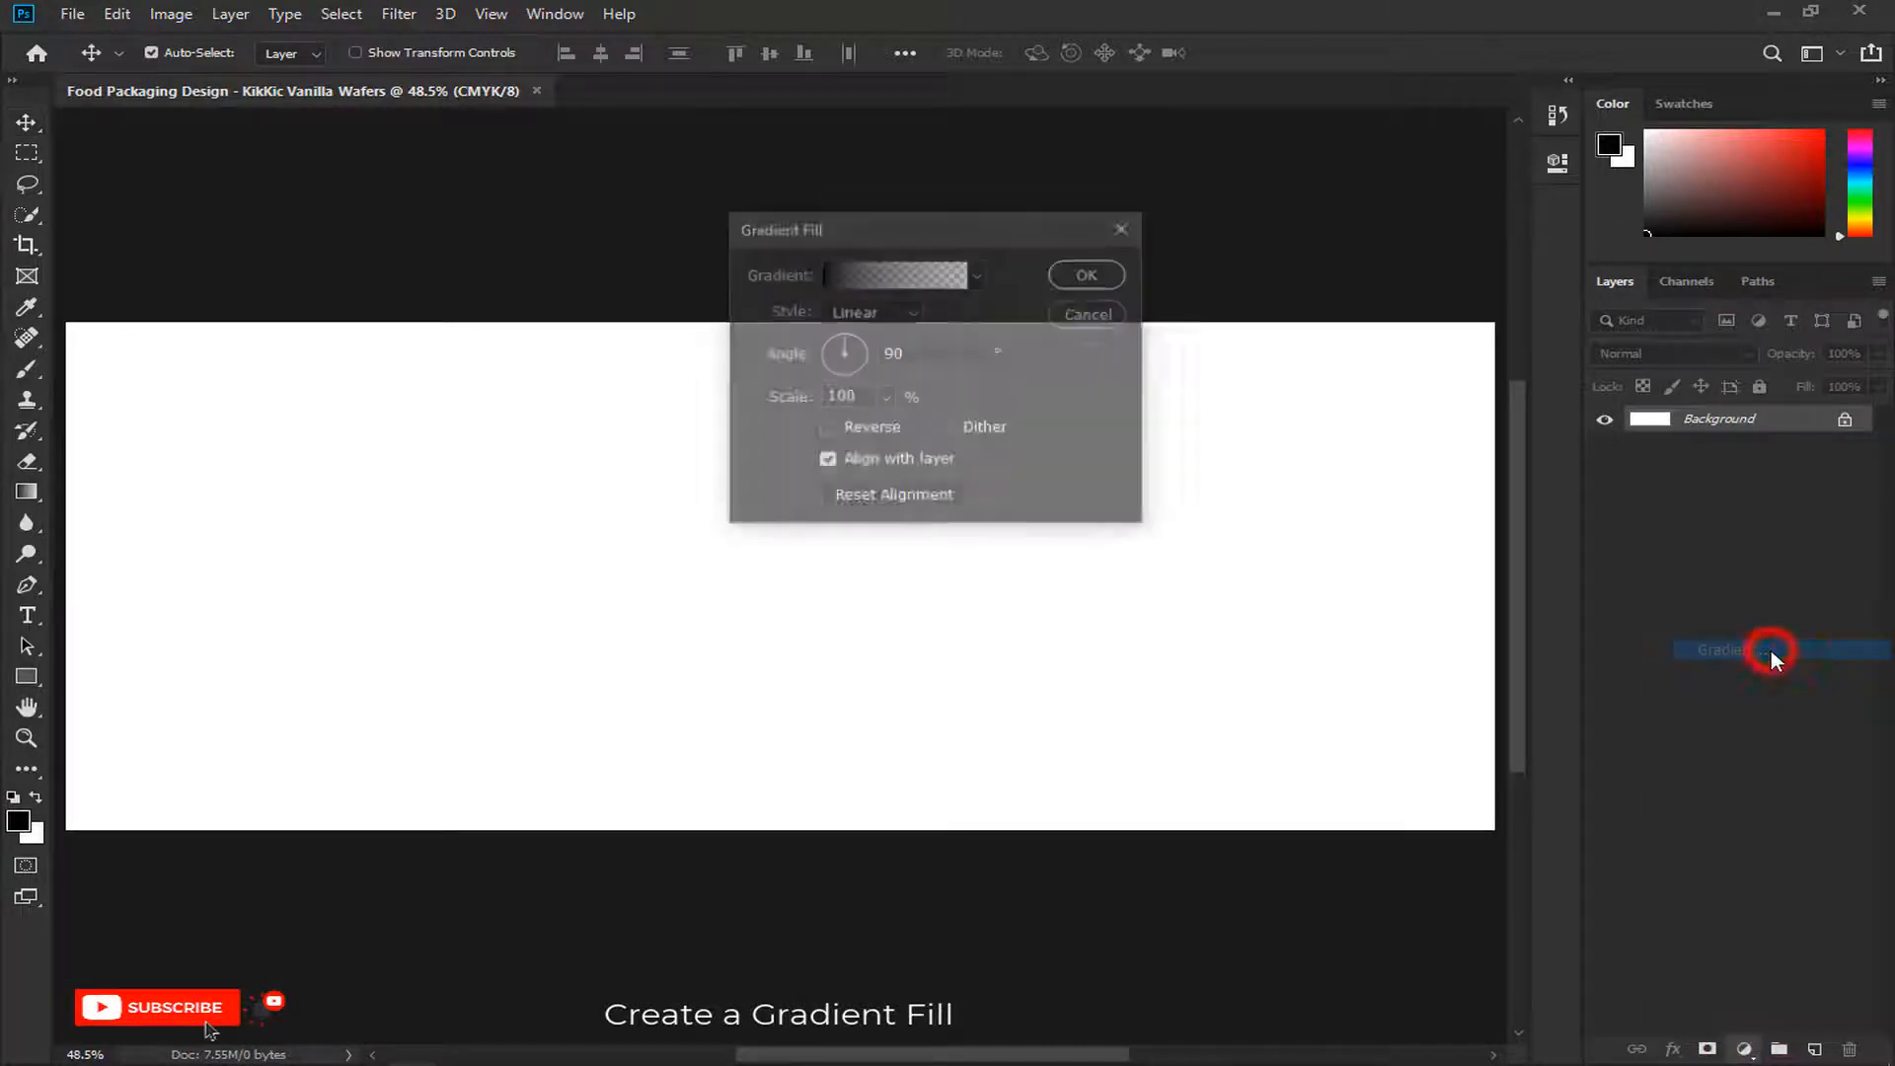
pyautogui.click(916, 277)
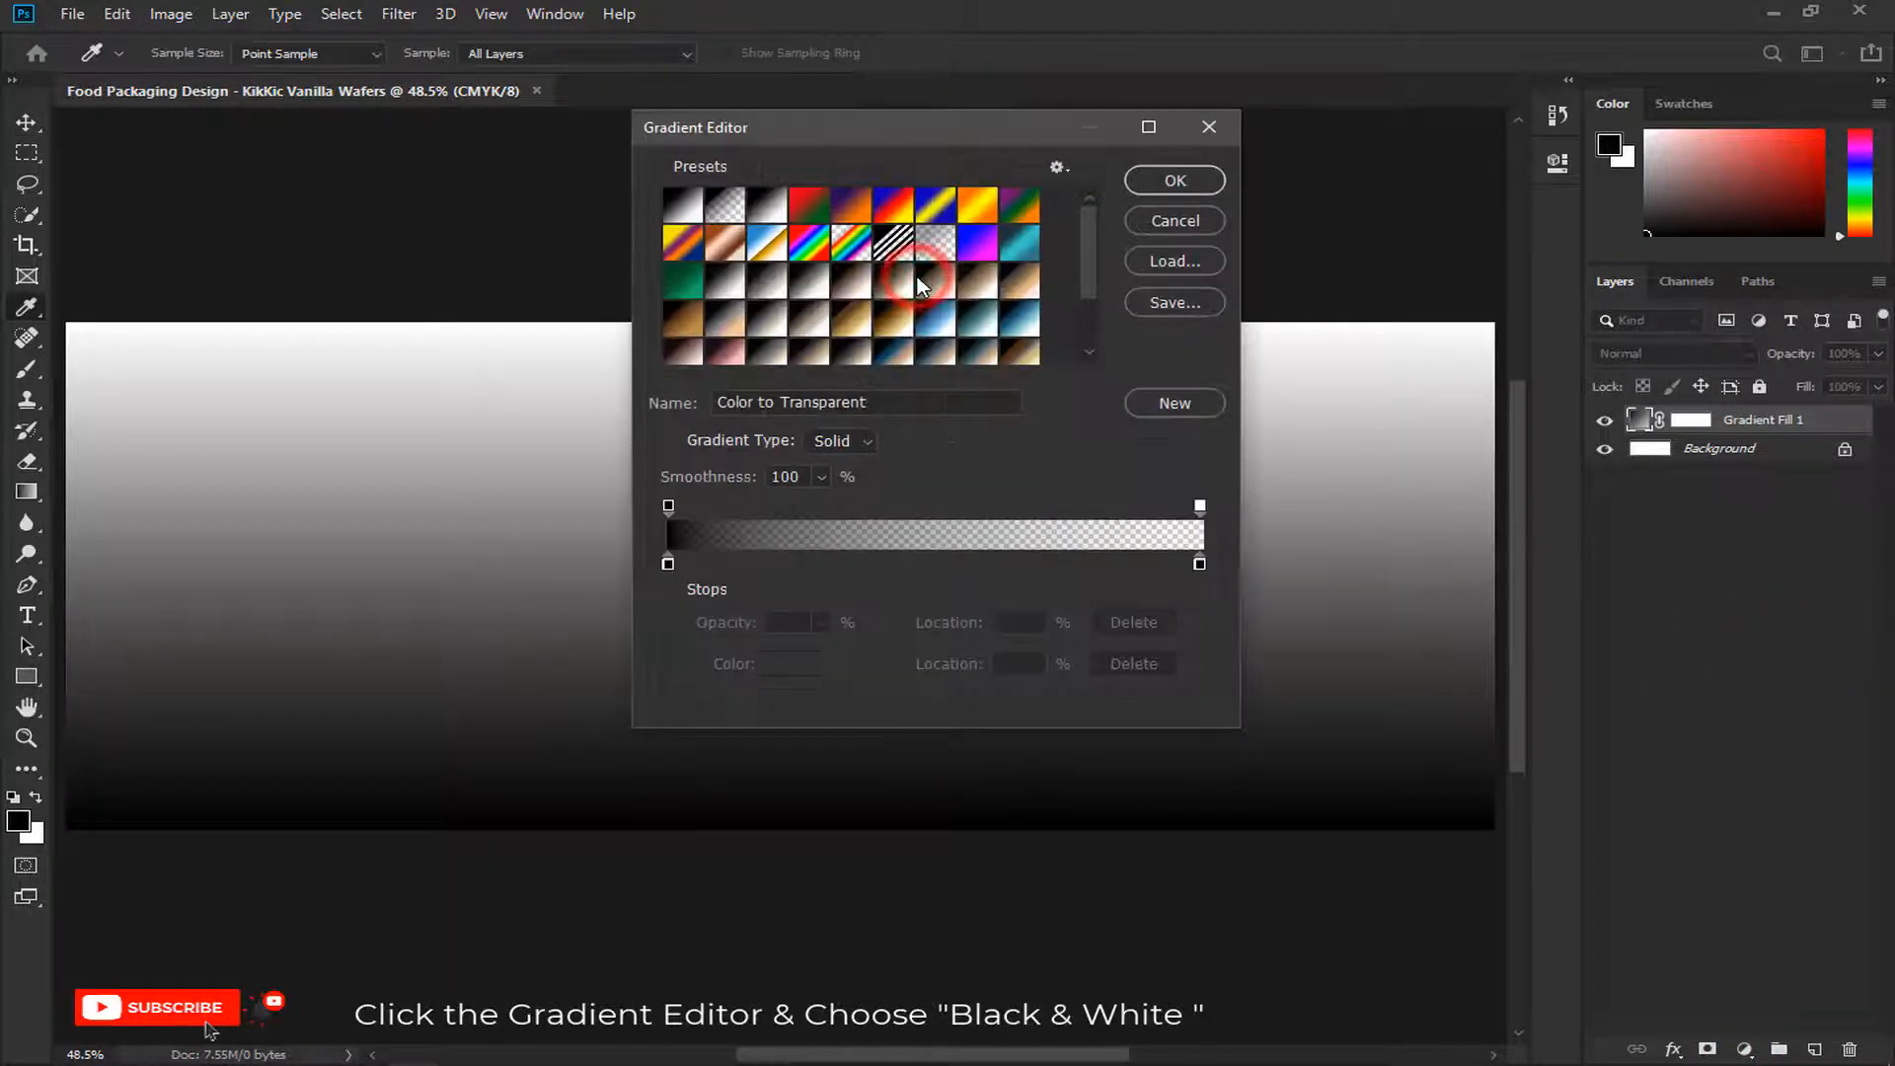
pyautogui.click(776, 215)
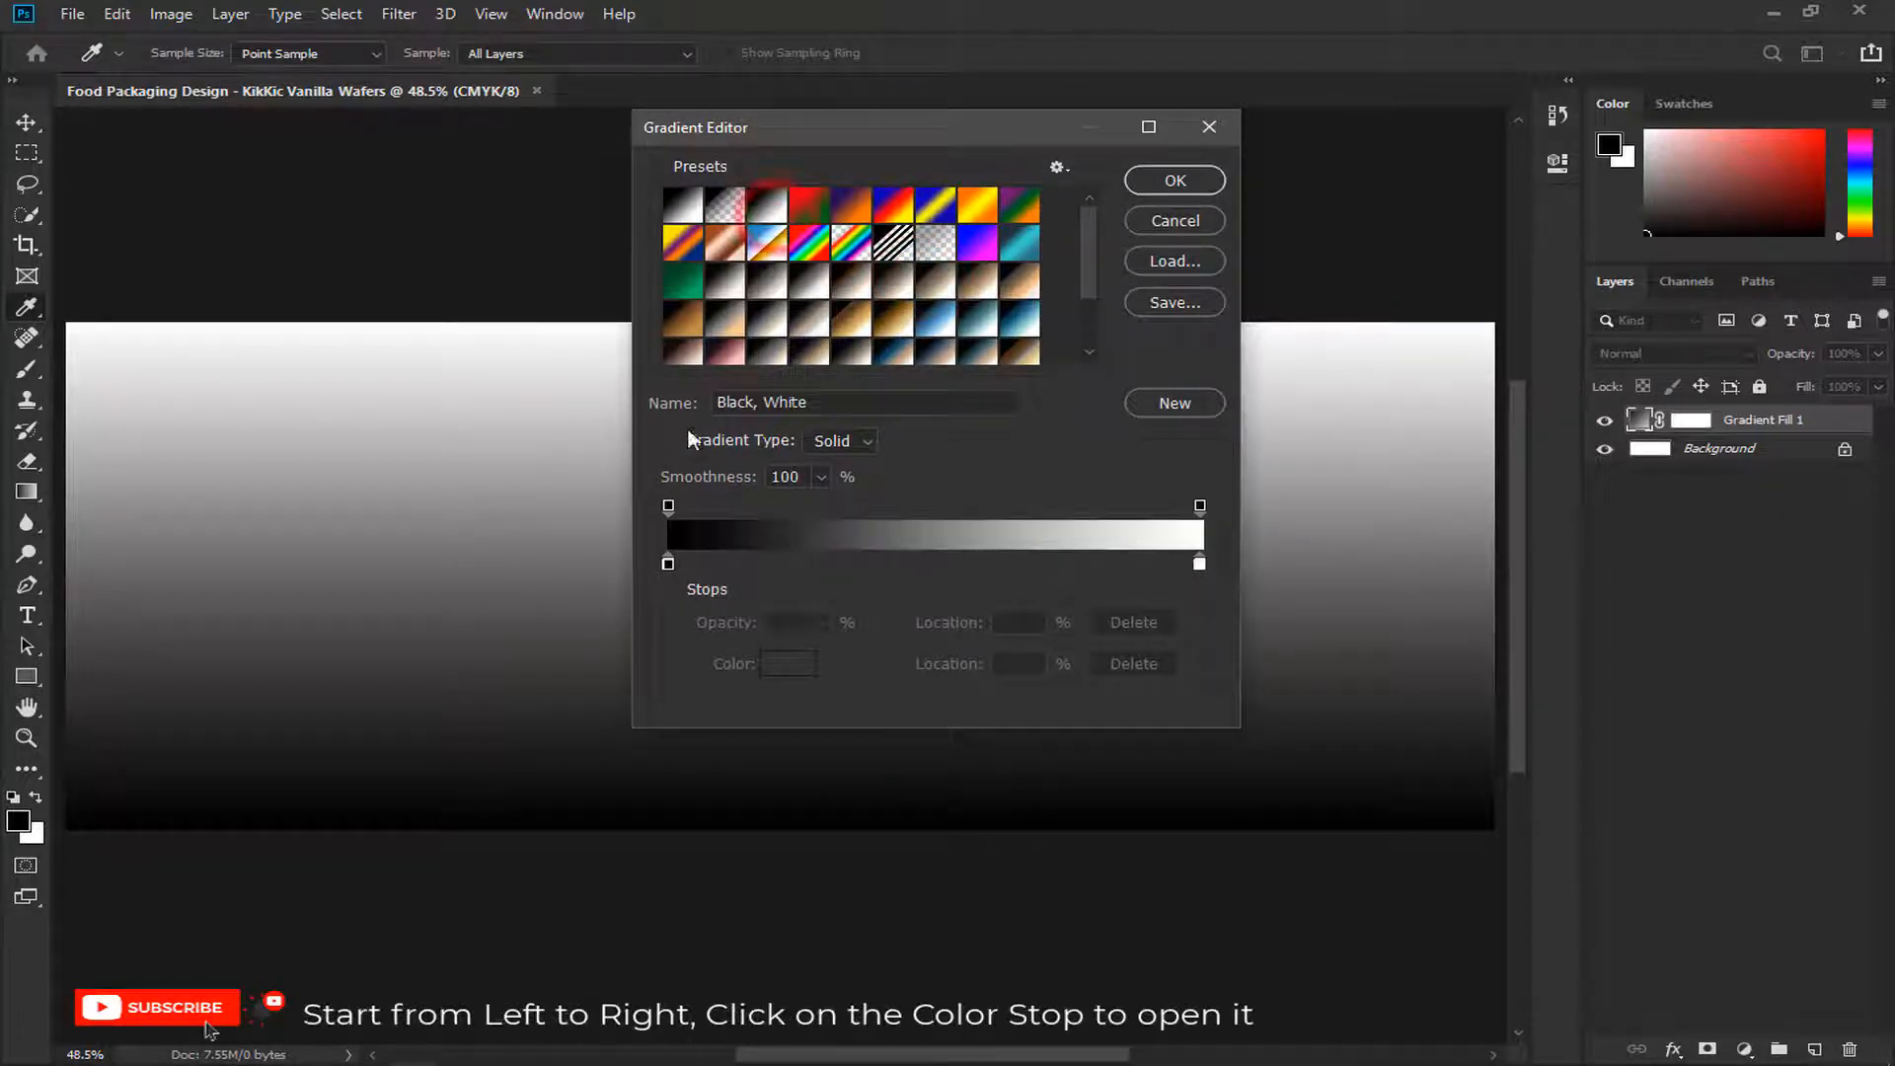
# Step: Set the gradient's starting color stop at location 0% to hex 832619
pyautogui.click(668, 563)
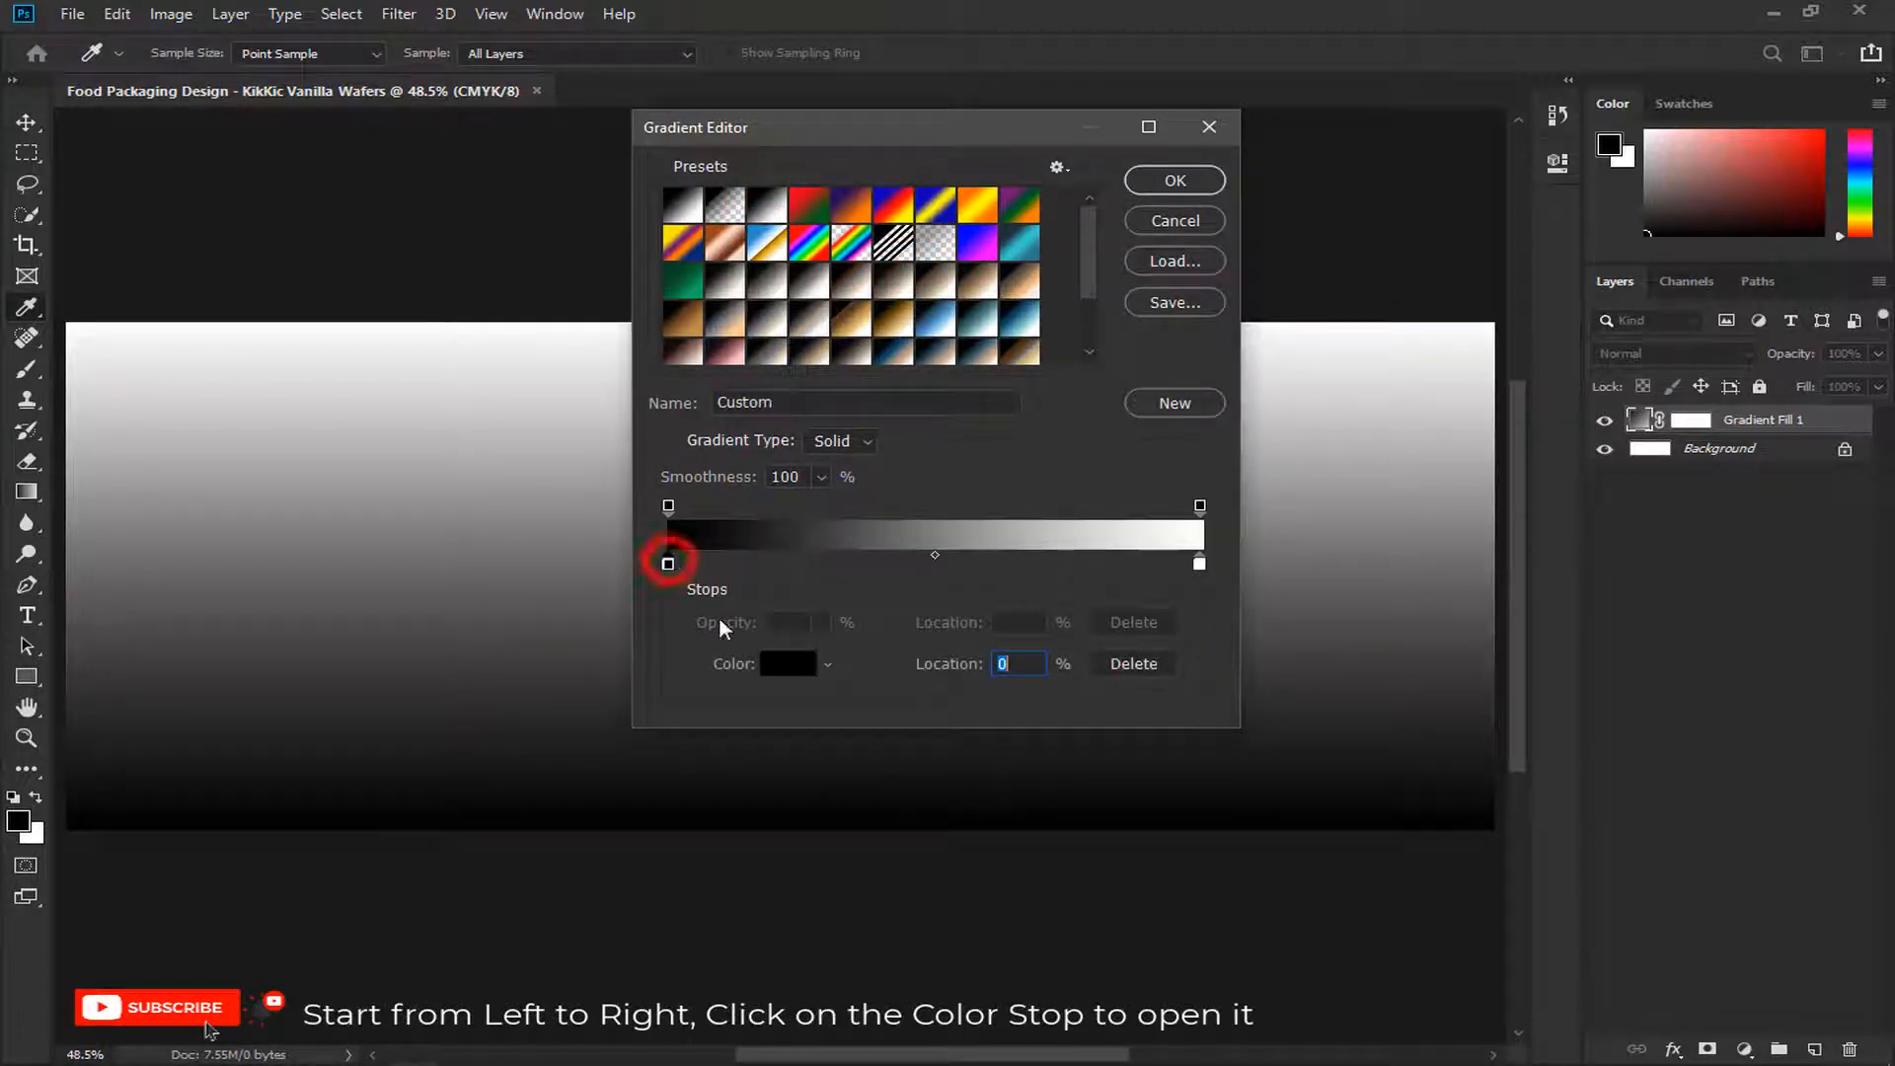
pyautogui.click(789, 663)
pyautogui.click(1093, 606)
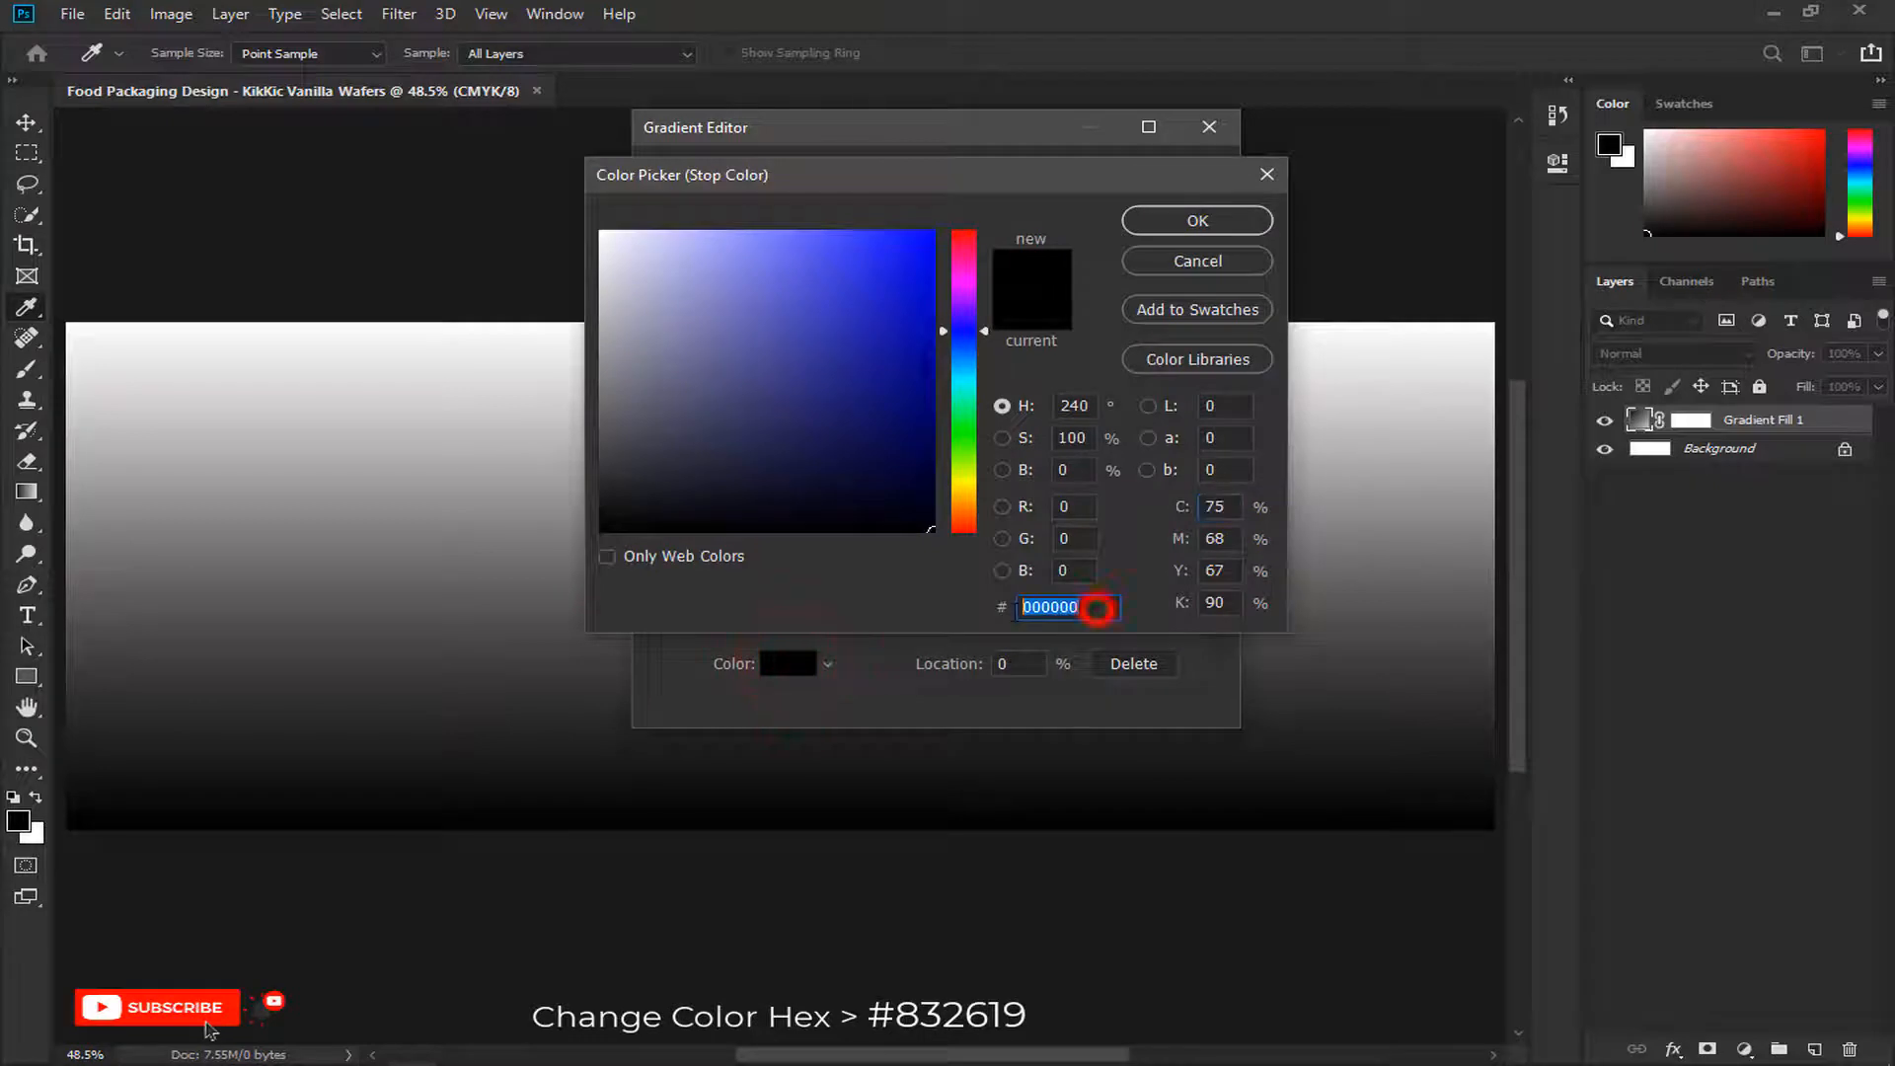
pyautogui.write('832619')
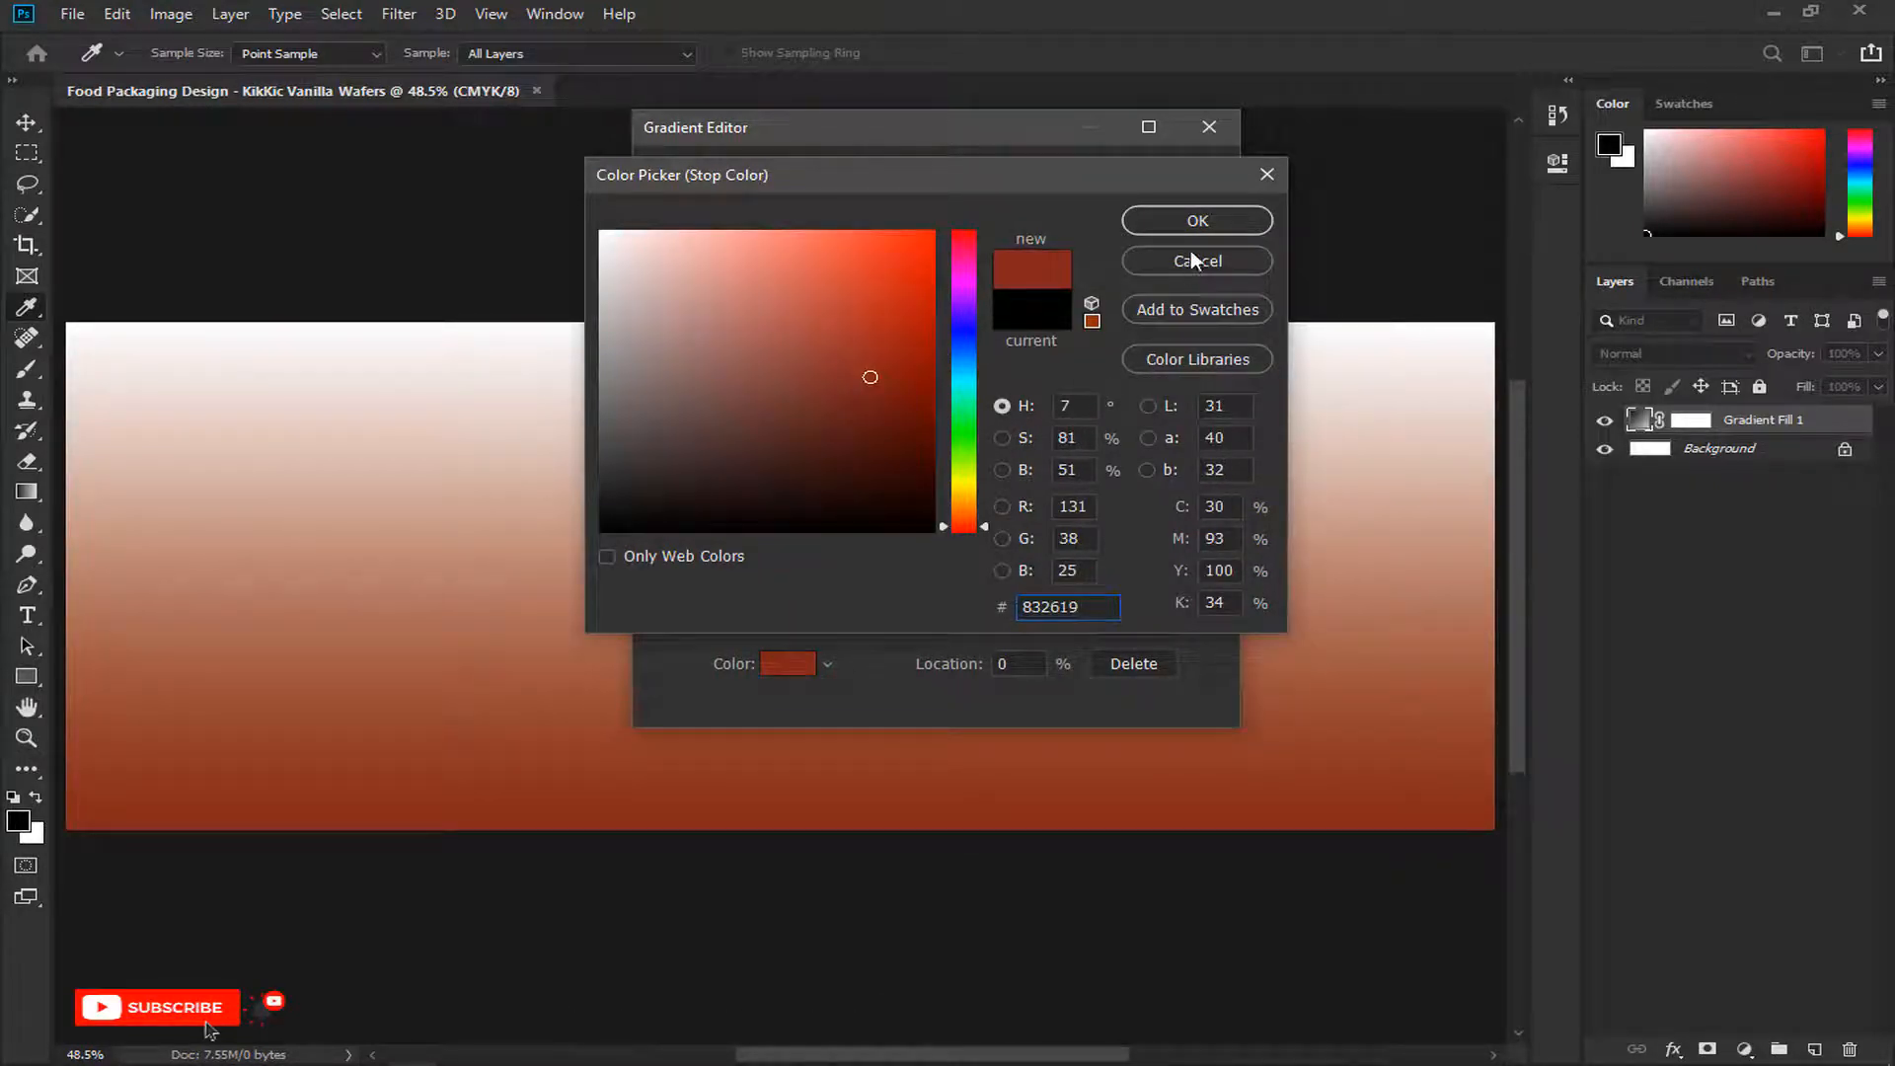
pyautogui.click(1206, 223)
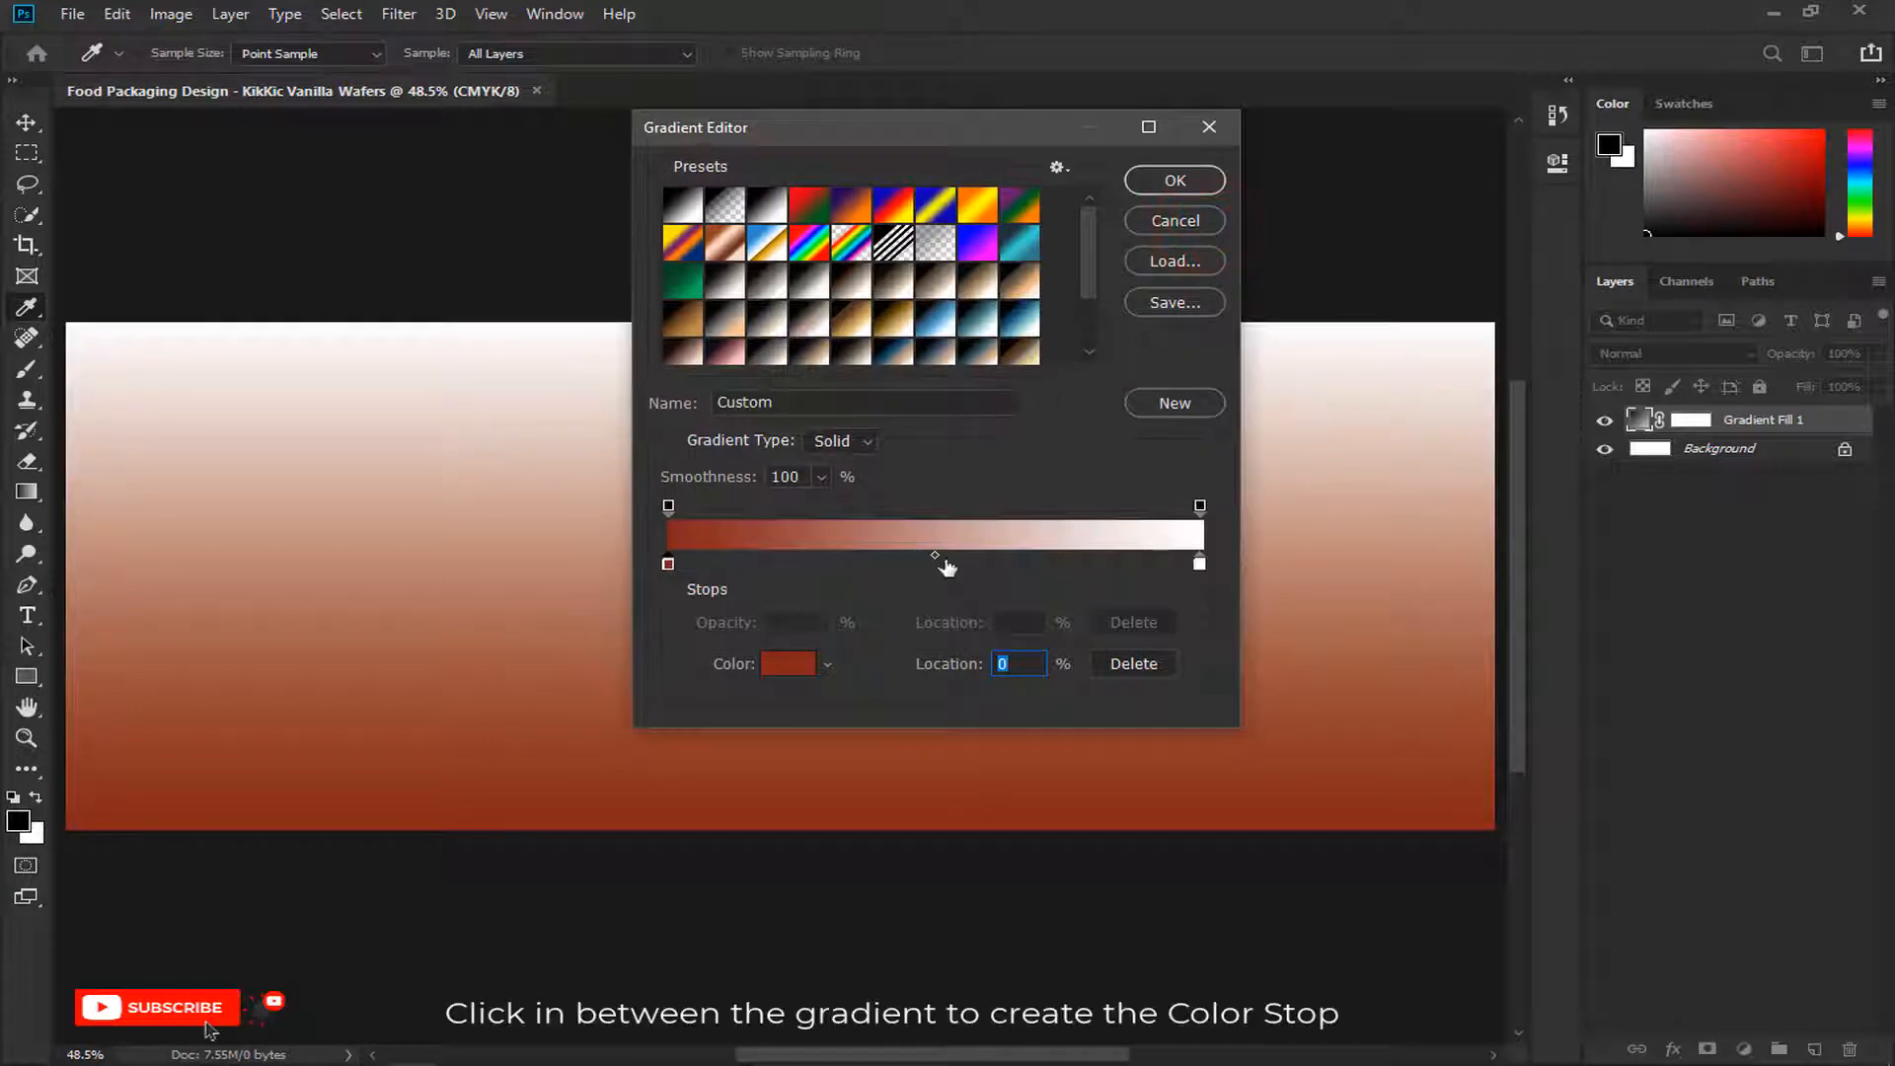
# Step: Add a color stop near the middle of the gradient, at about 51%, and color it cd4c27
pyautogui.click(939, 560)
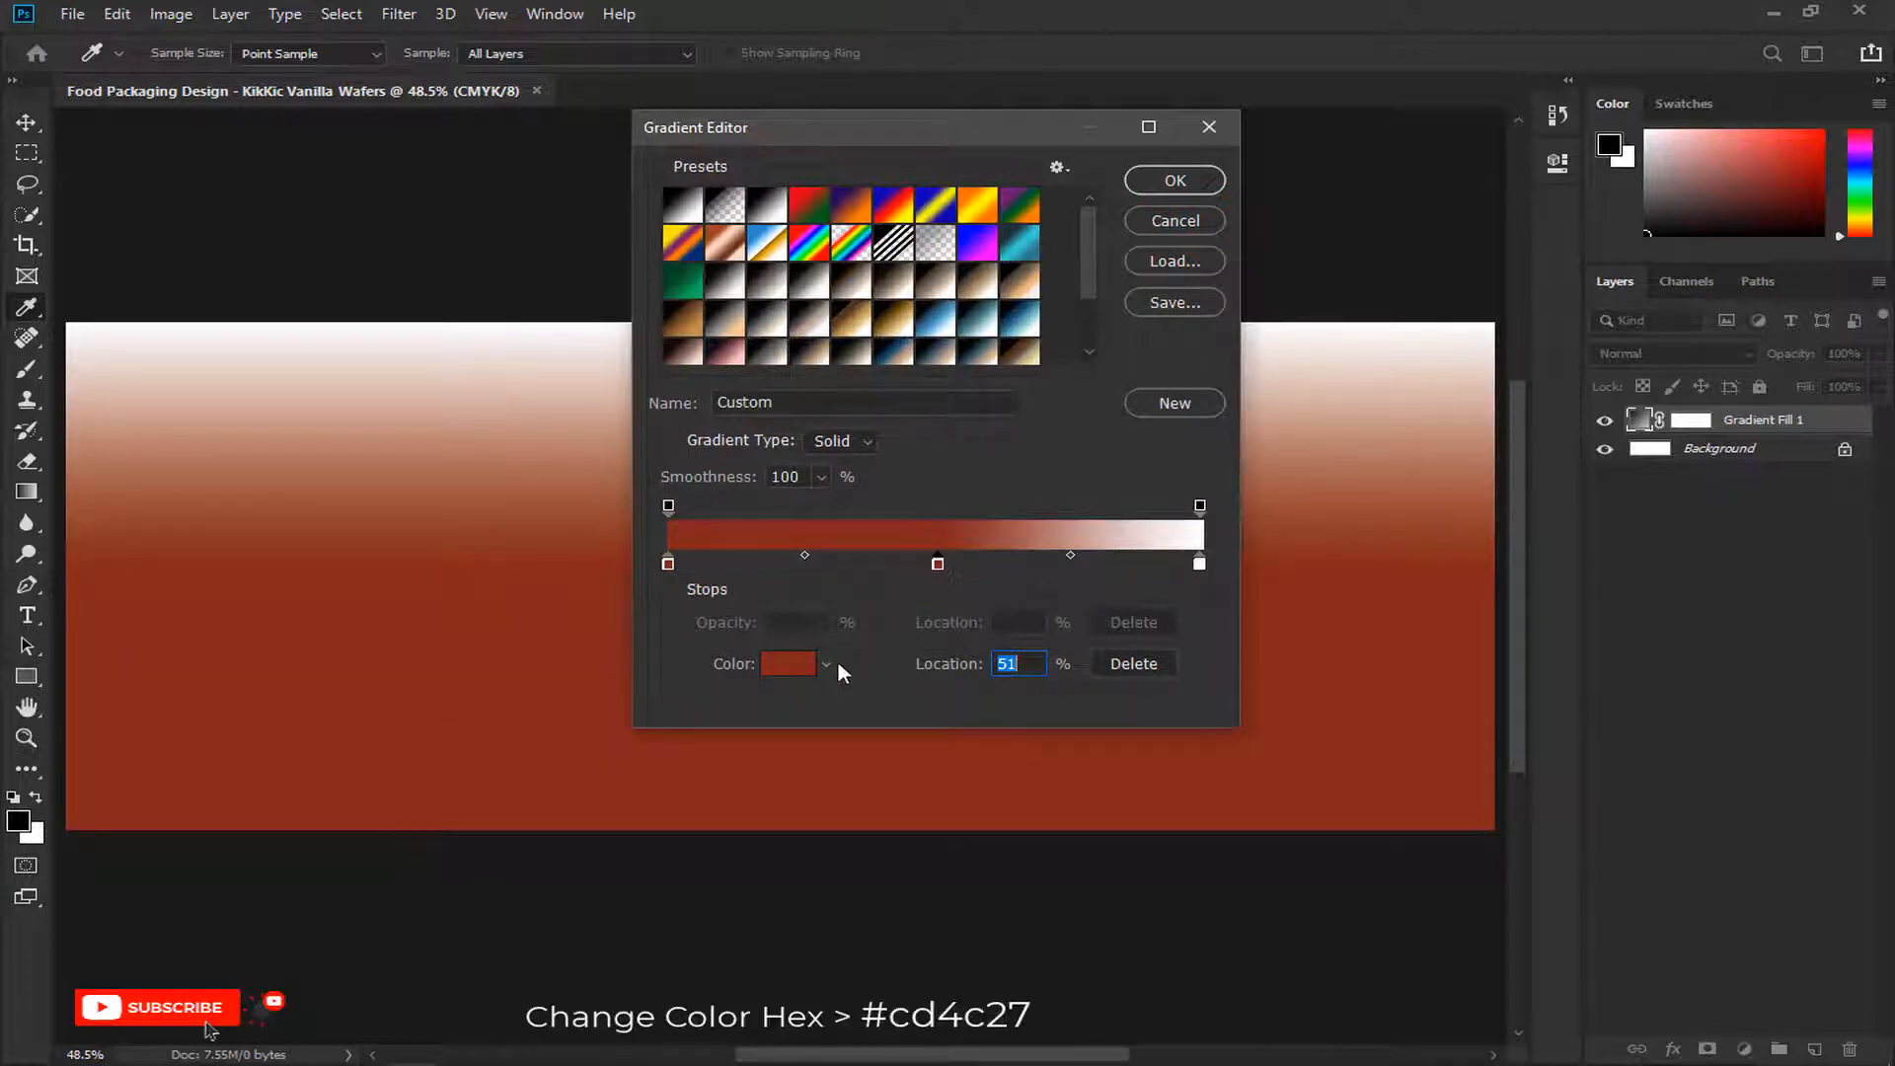
pyautogui.click(791, 664)
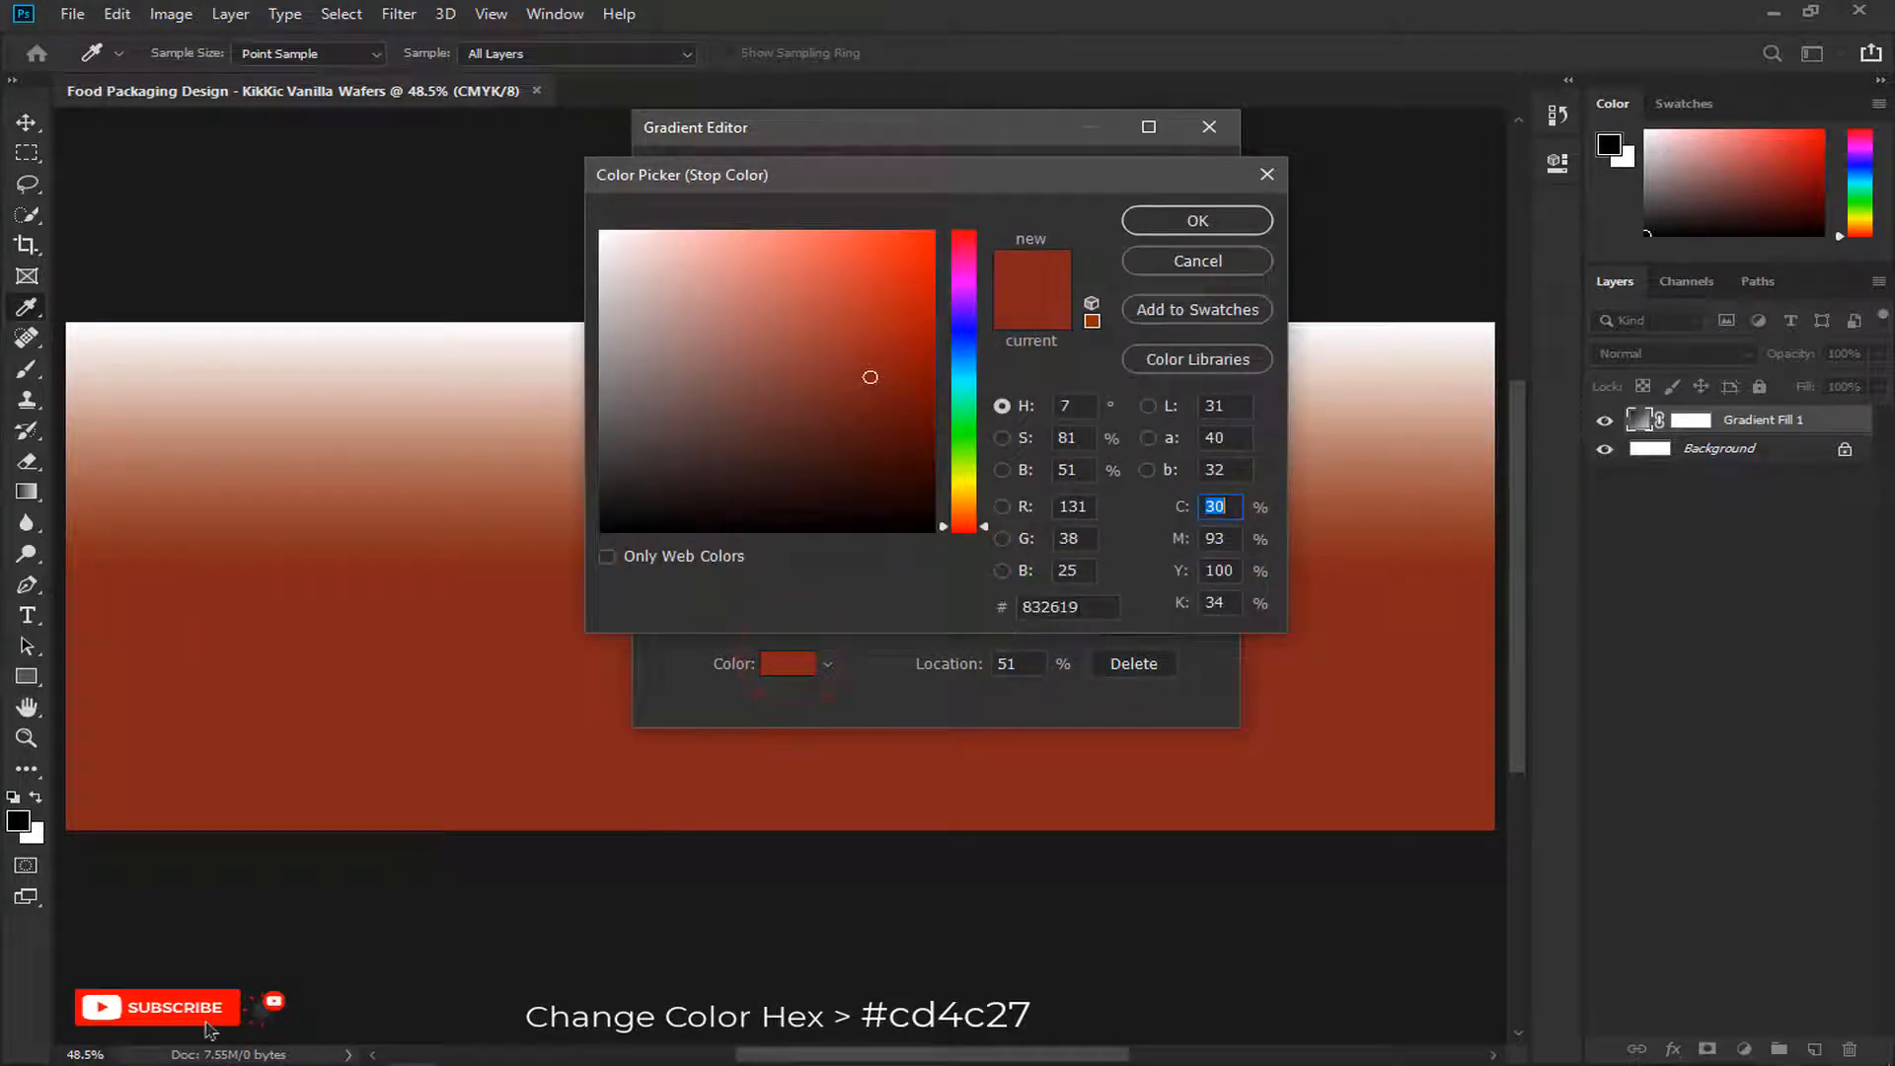
pyautogui.doubleClick(1086, 606)
pyautogui.write('cd4')
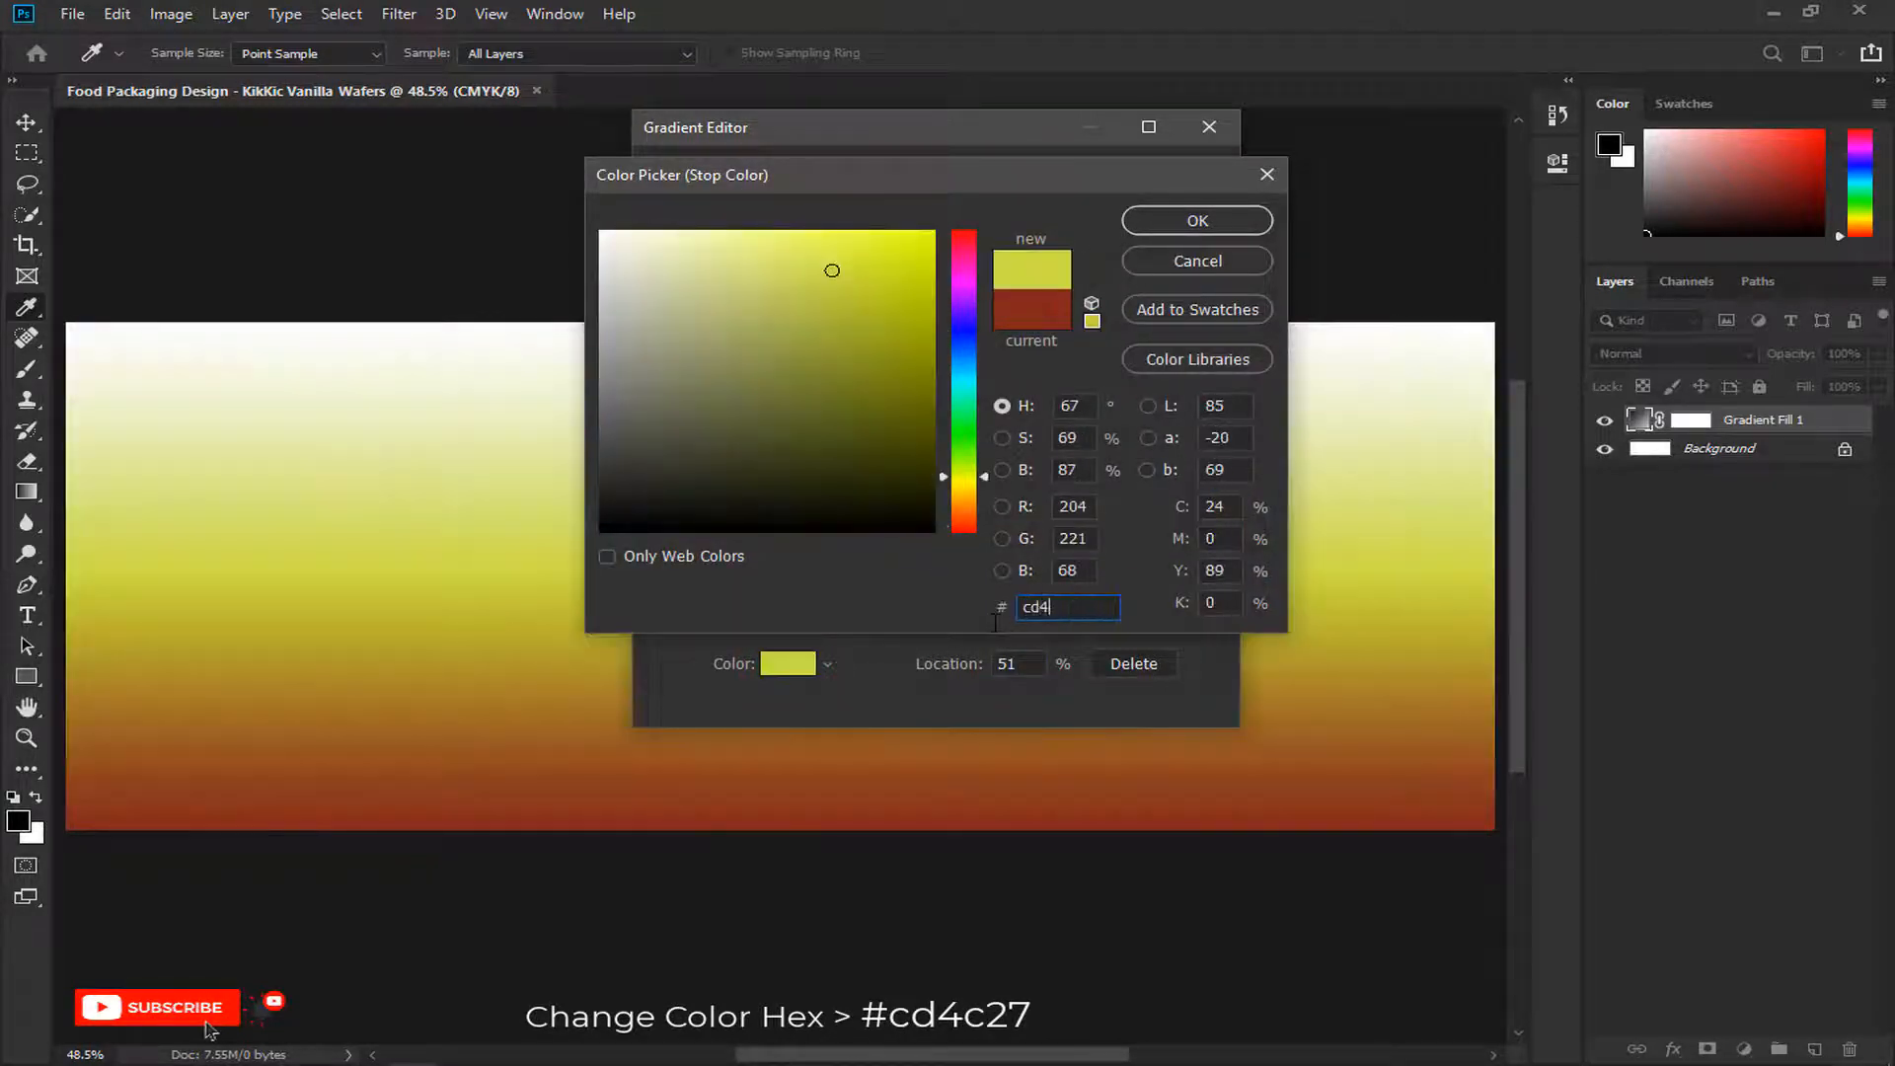
pyautogui.write('c27')
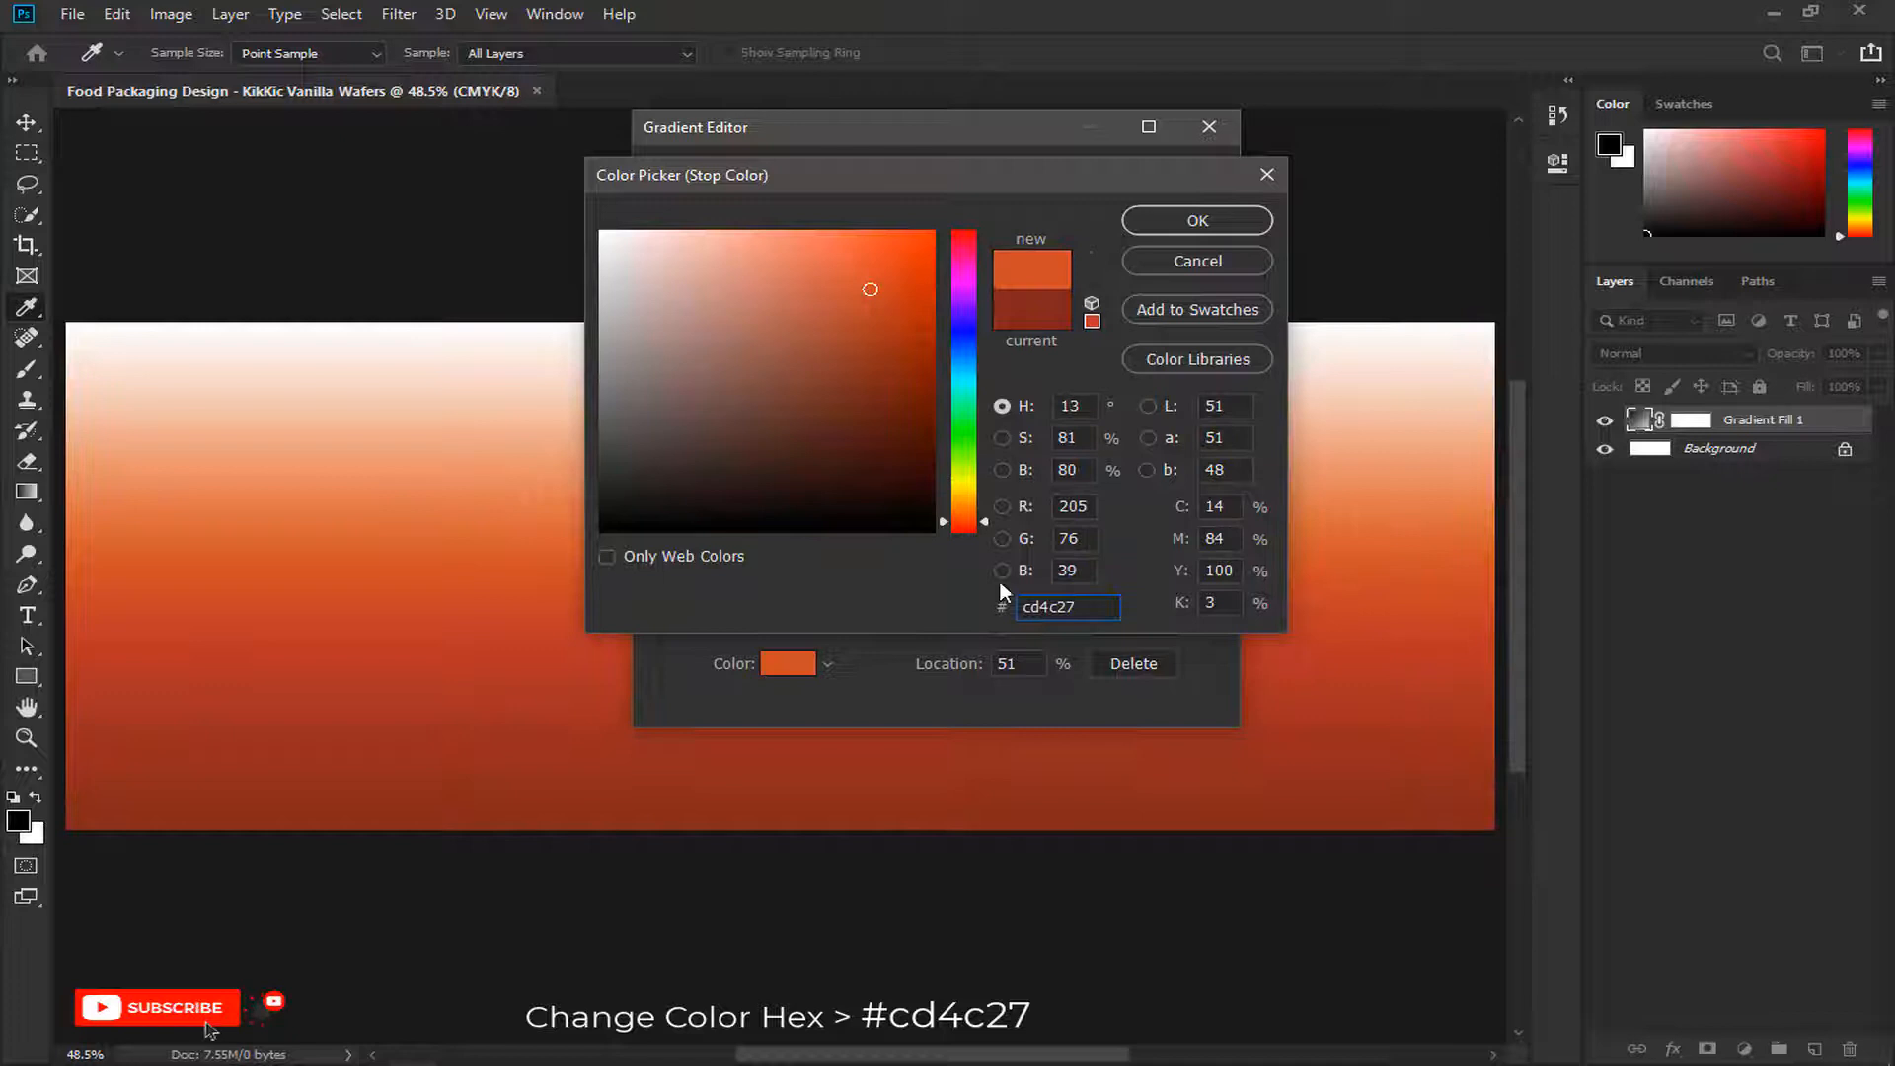
pyautogui.click(1155, 211)
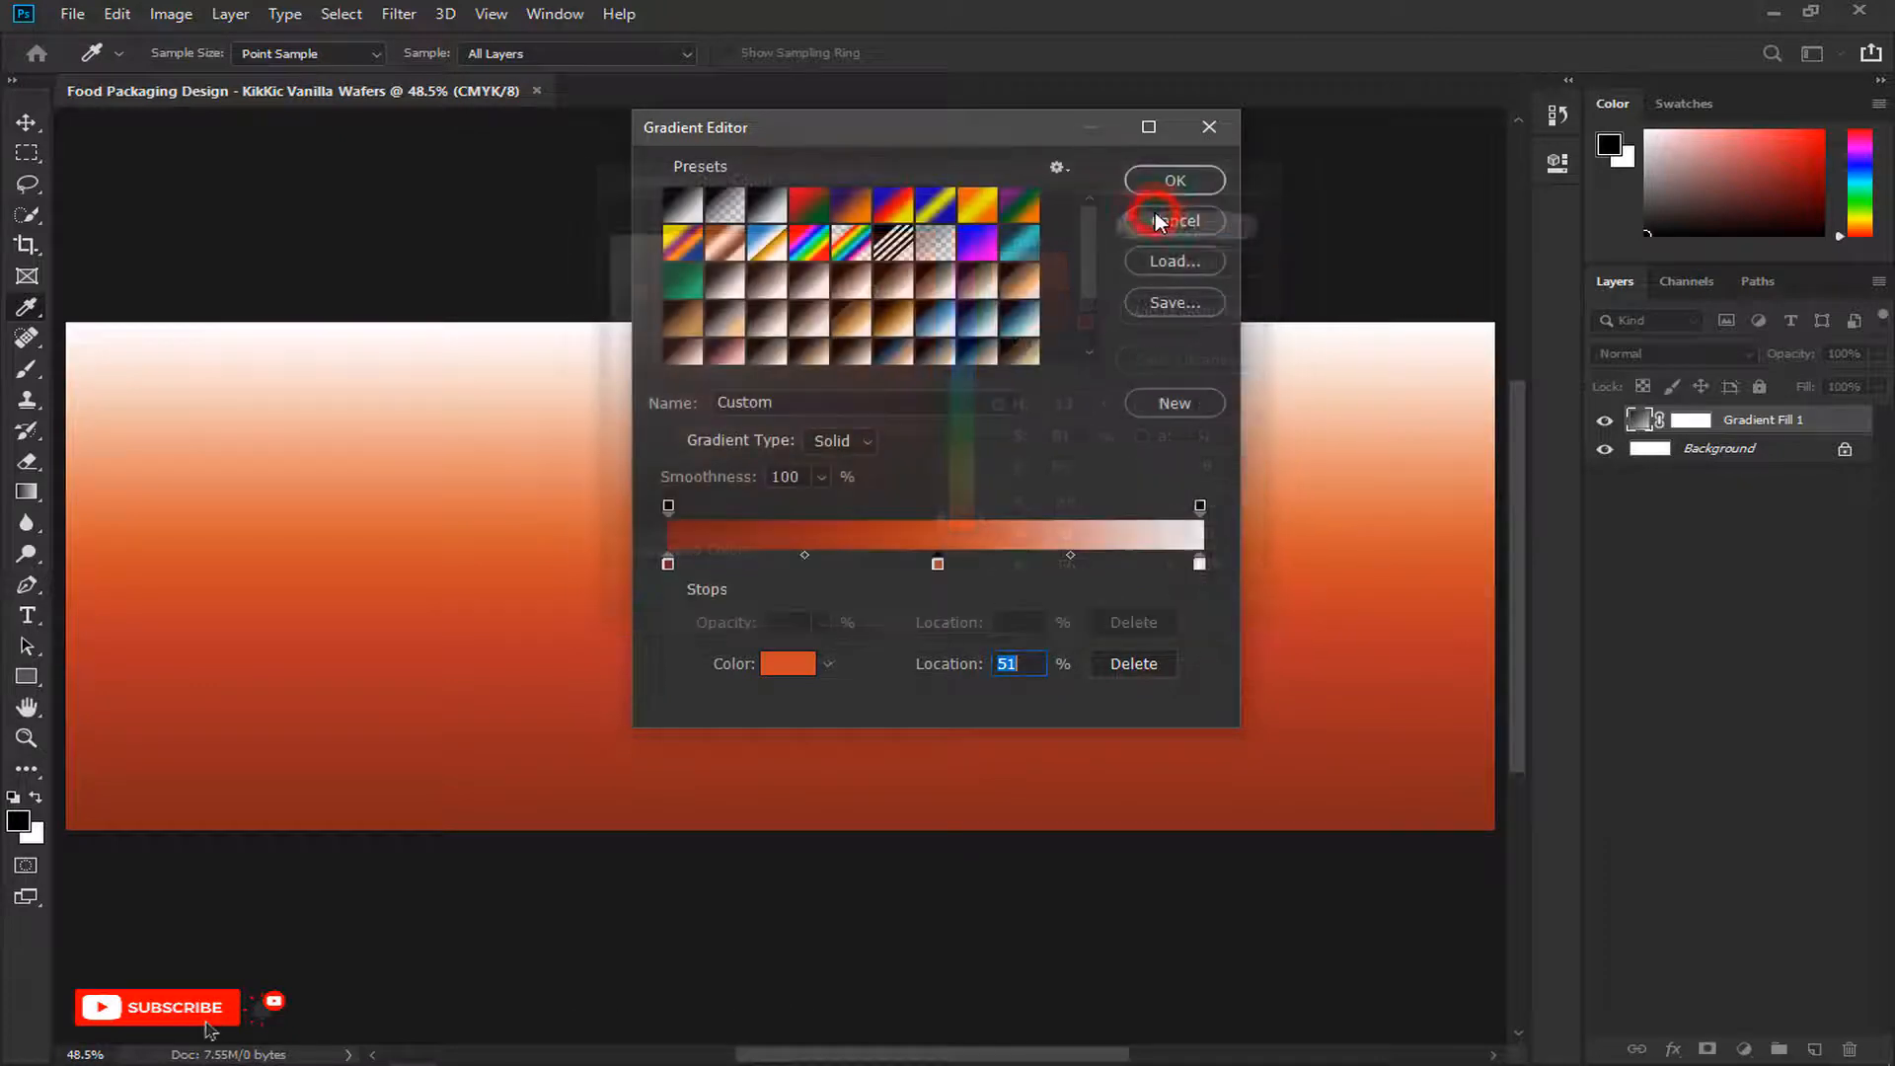
# Step: Set the gradient's end color stop at location 100% to hex f4793d and accept the edited gradient
pyautogui.click(1199, 563)
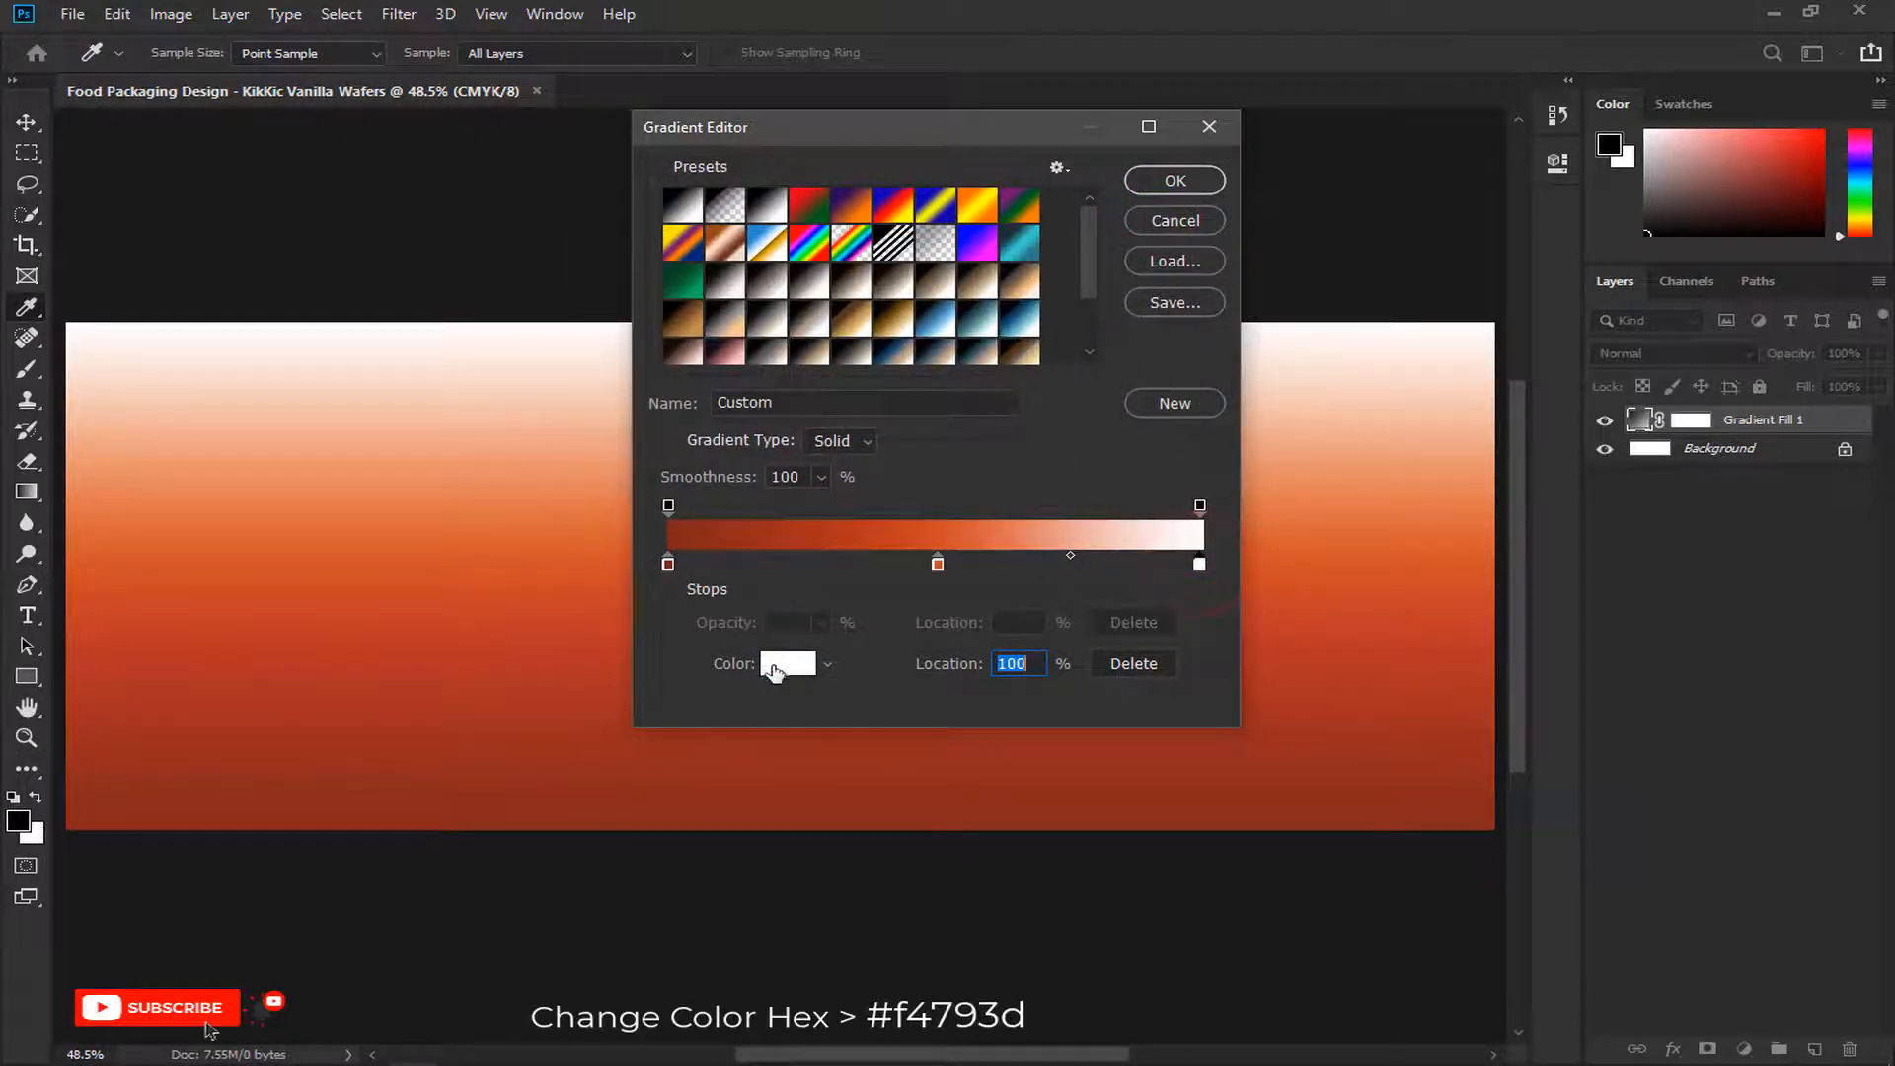
pyautogui.click(775, 667)
pyautogui.doubleClick(1066, 606)
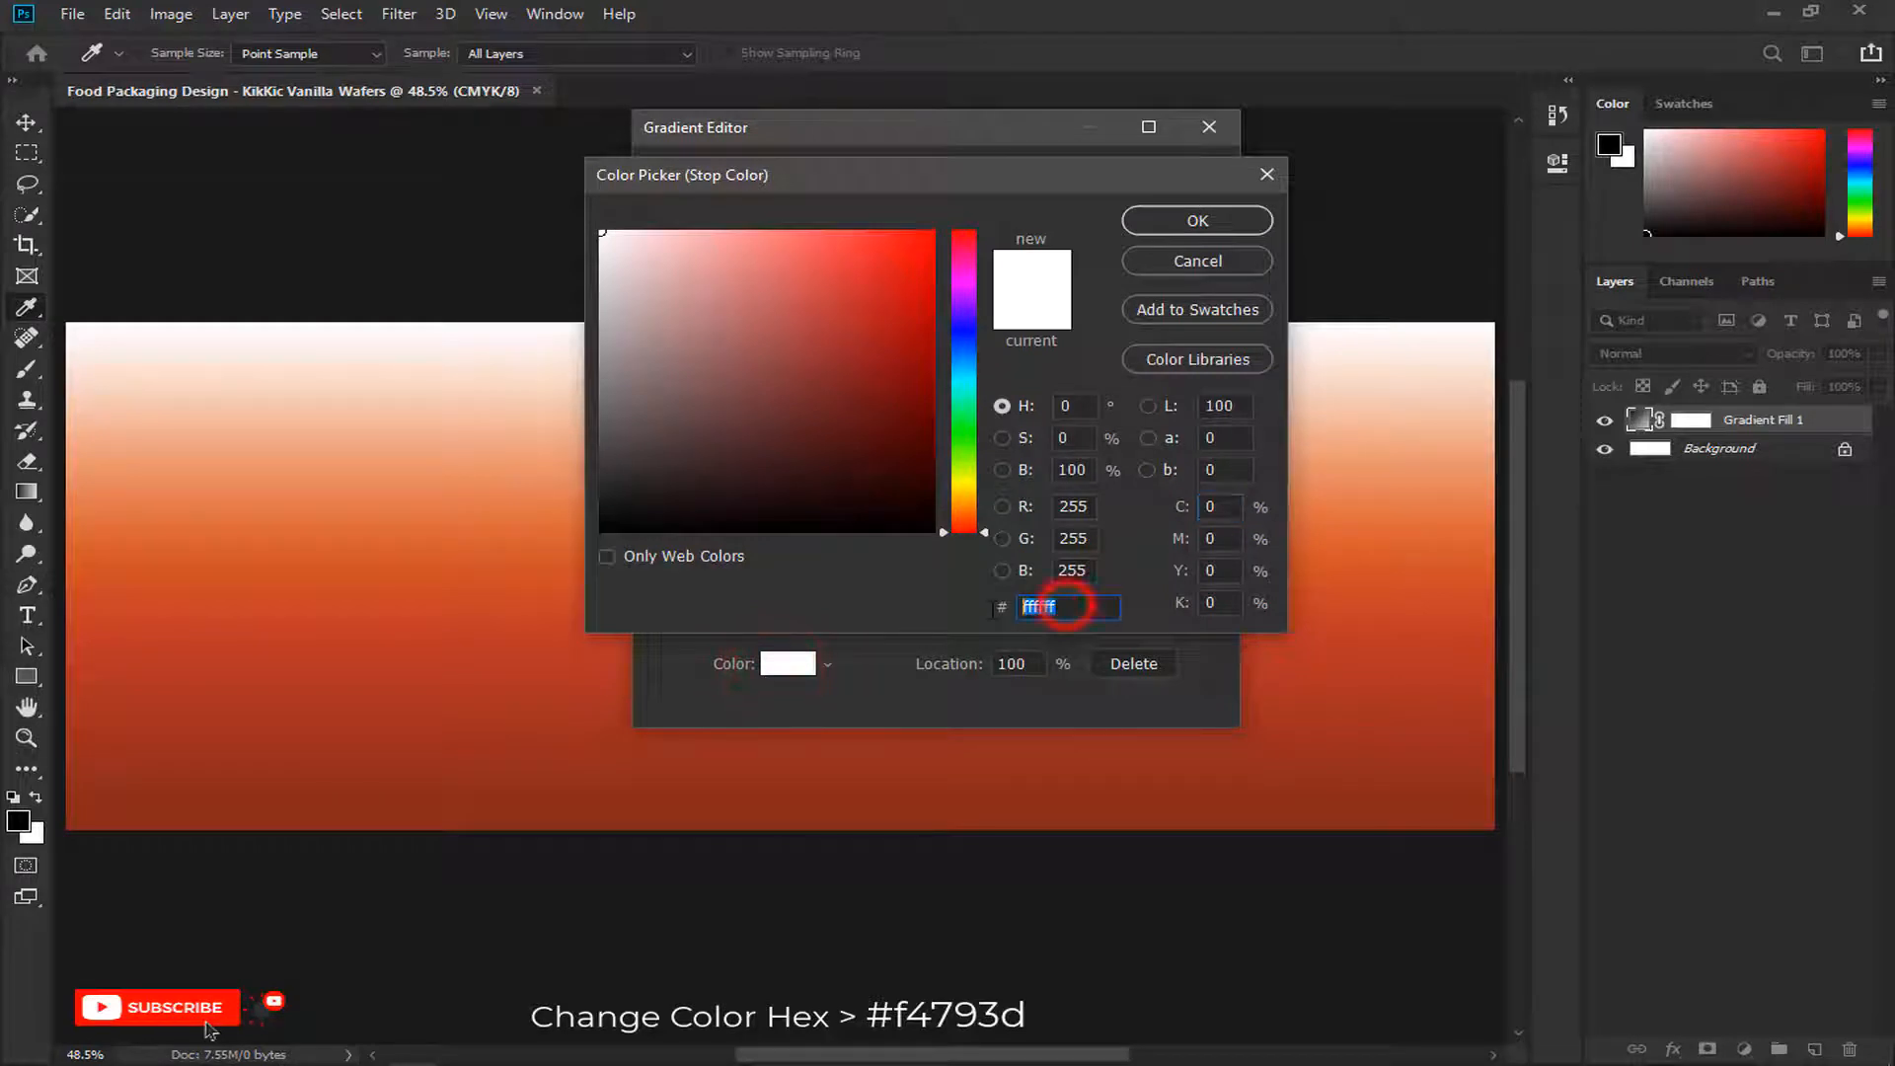
pyautogui.write('f4793d')
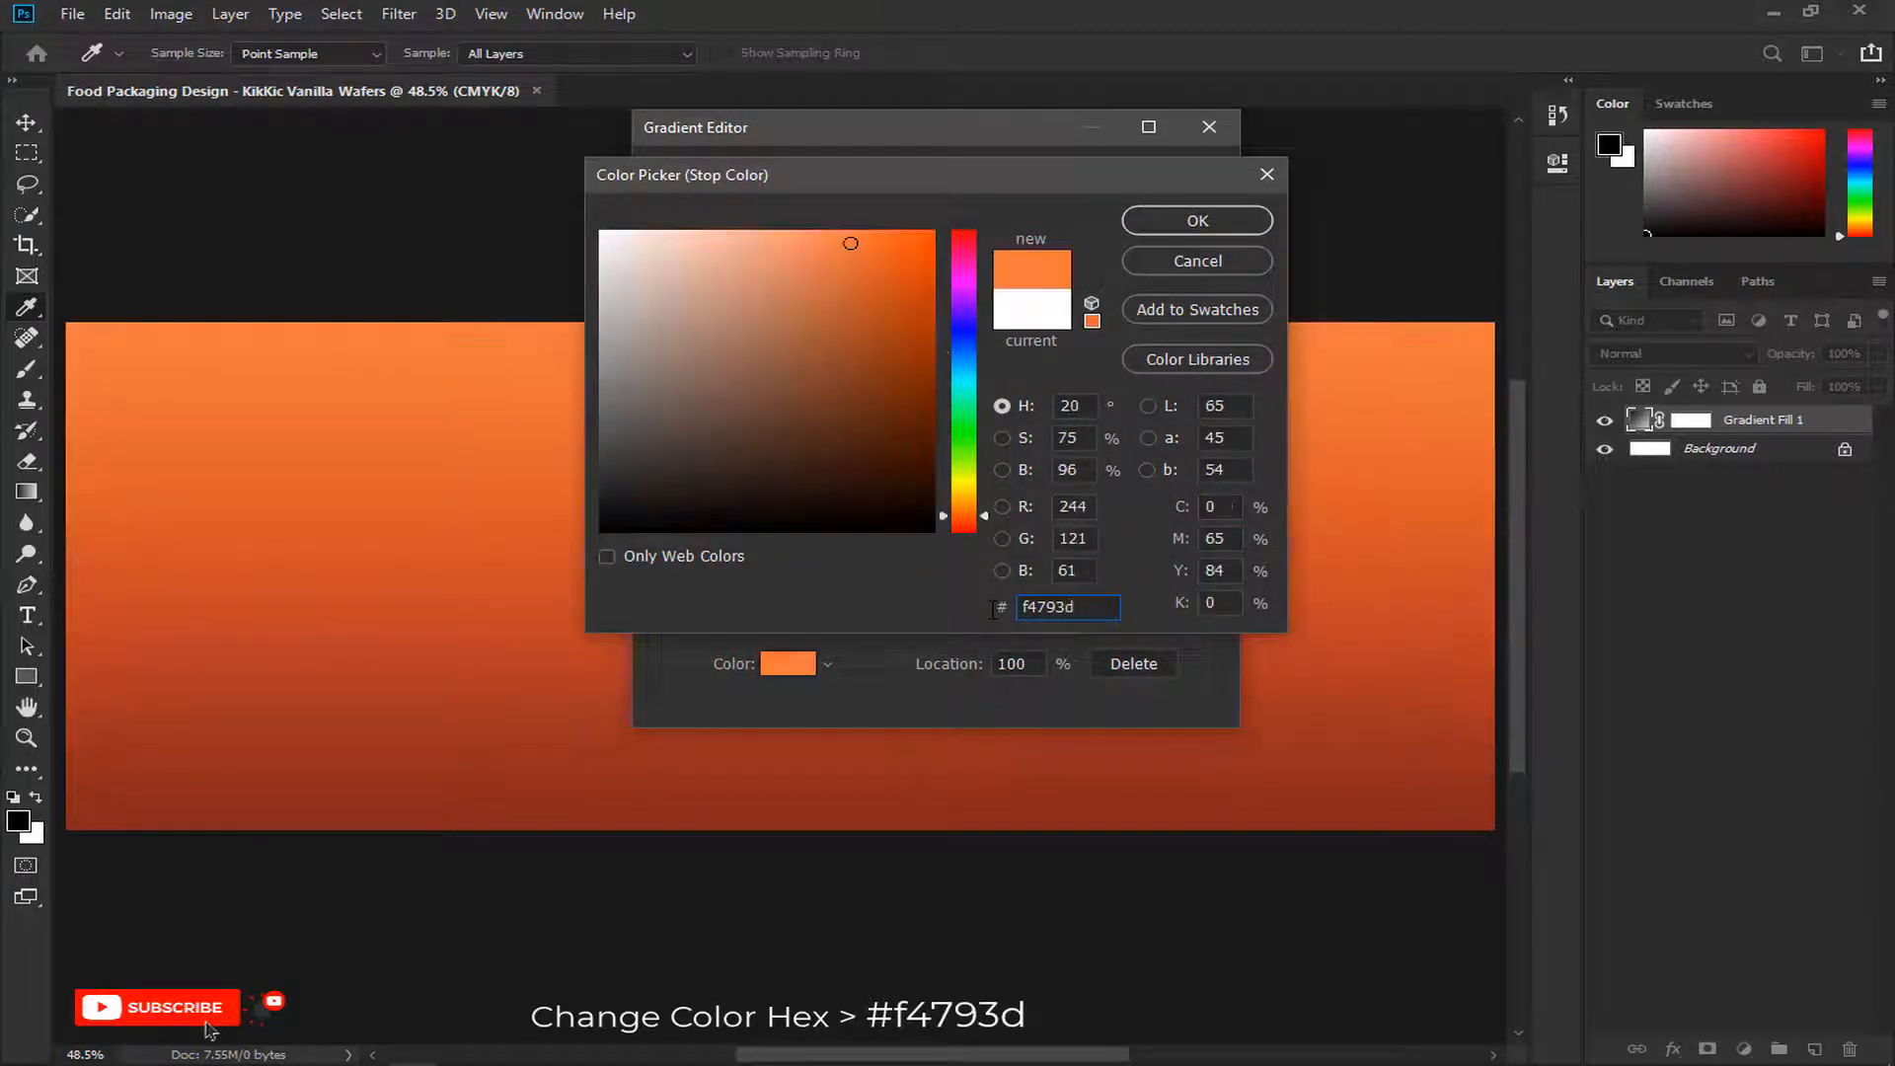
pyautogui.click(1185, 217)
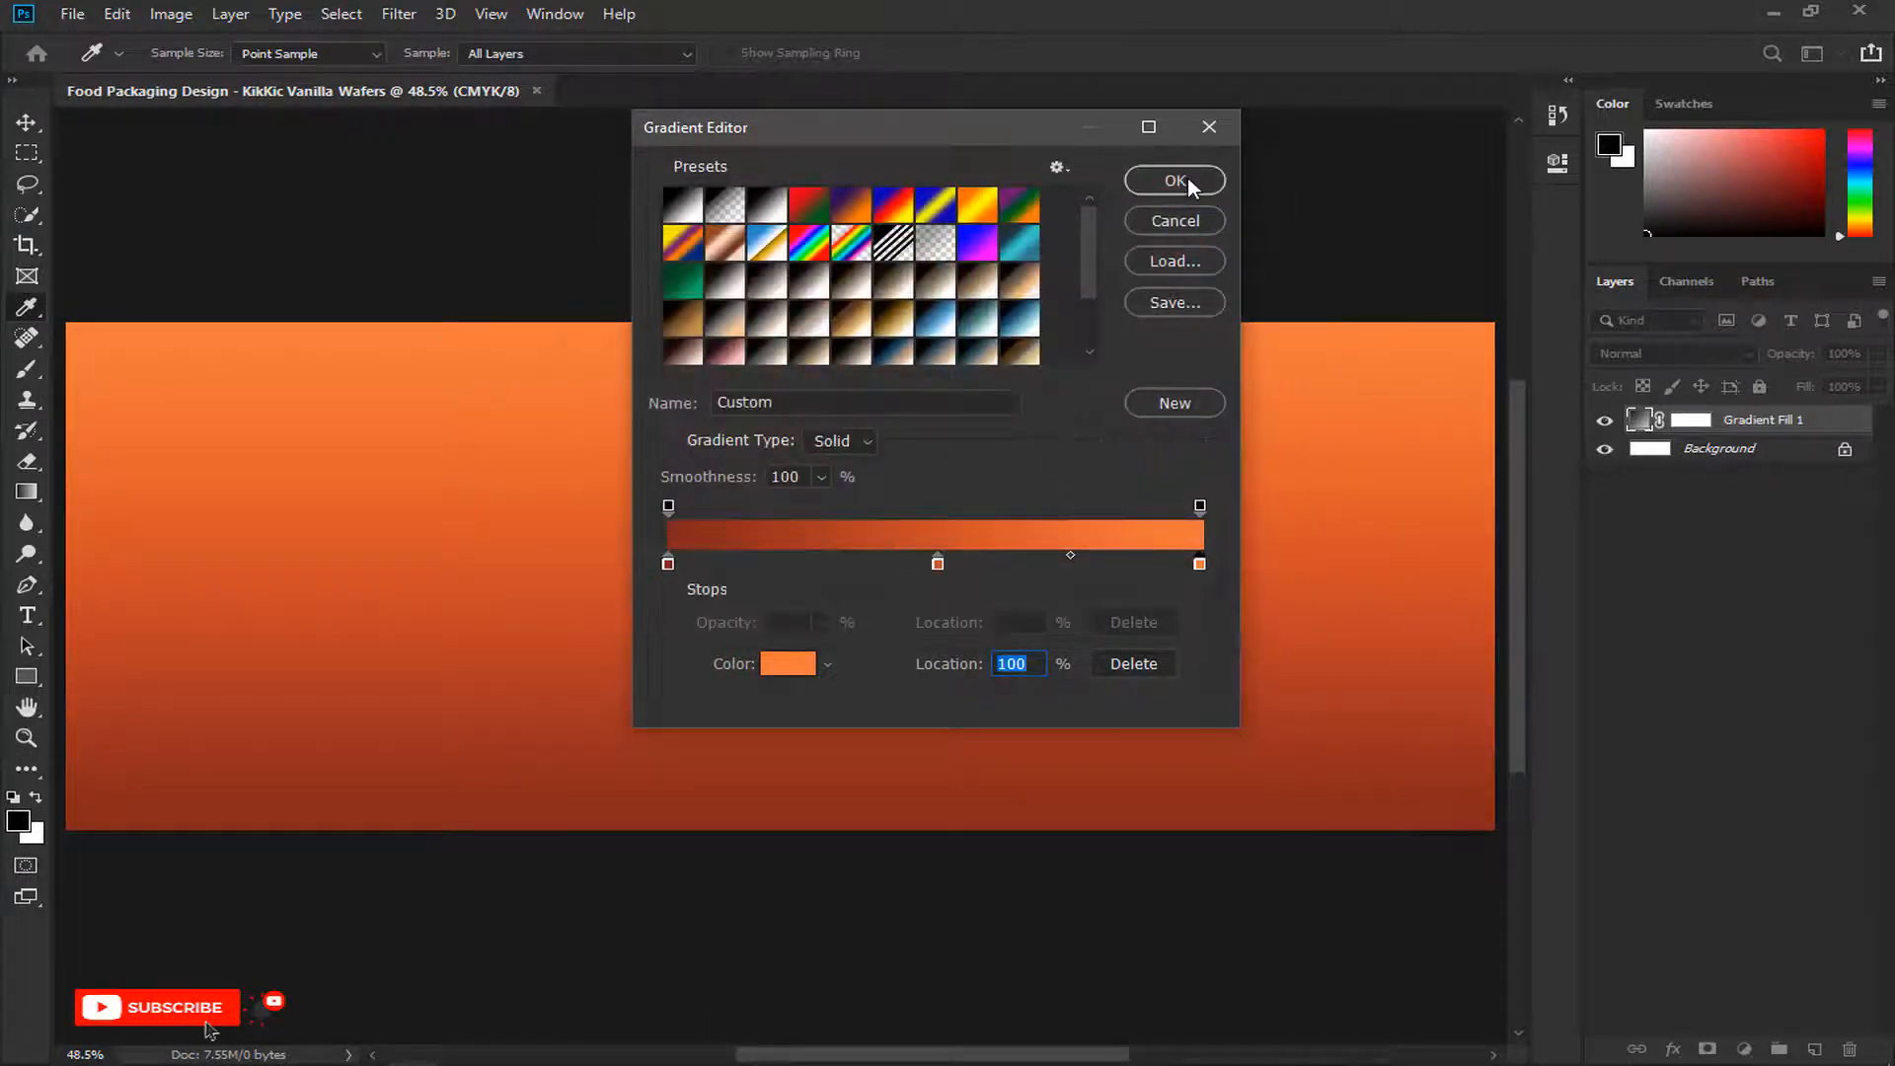
pyautogui.click(1188, 184)
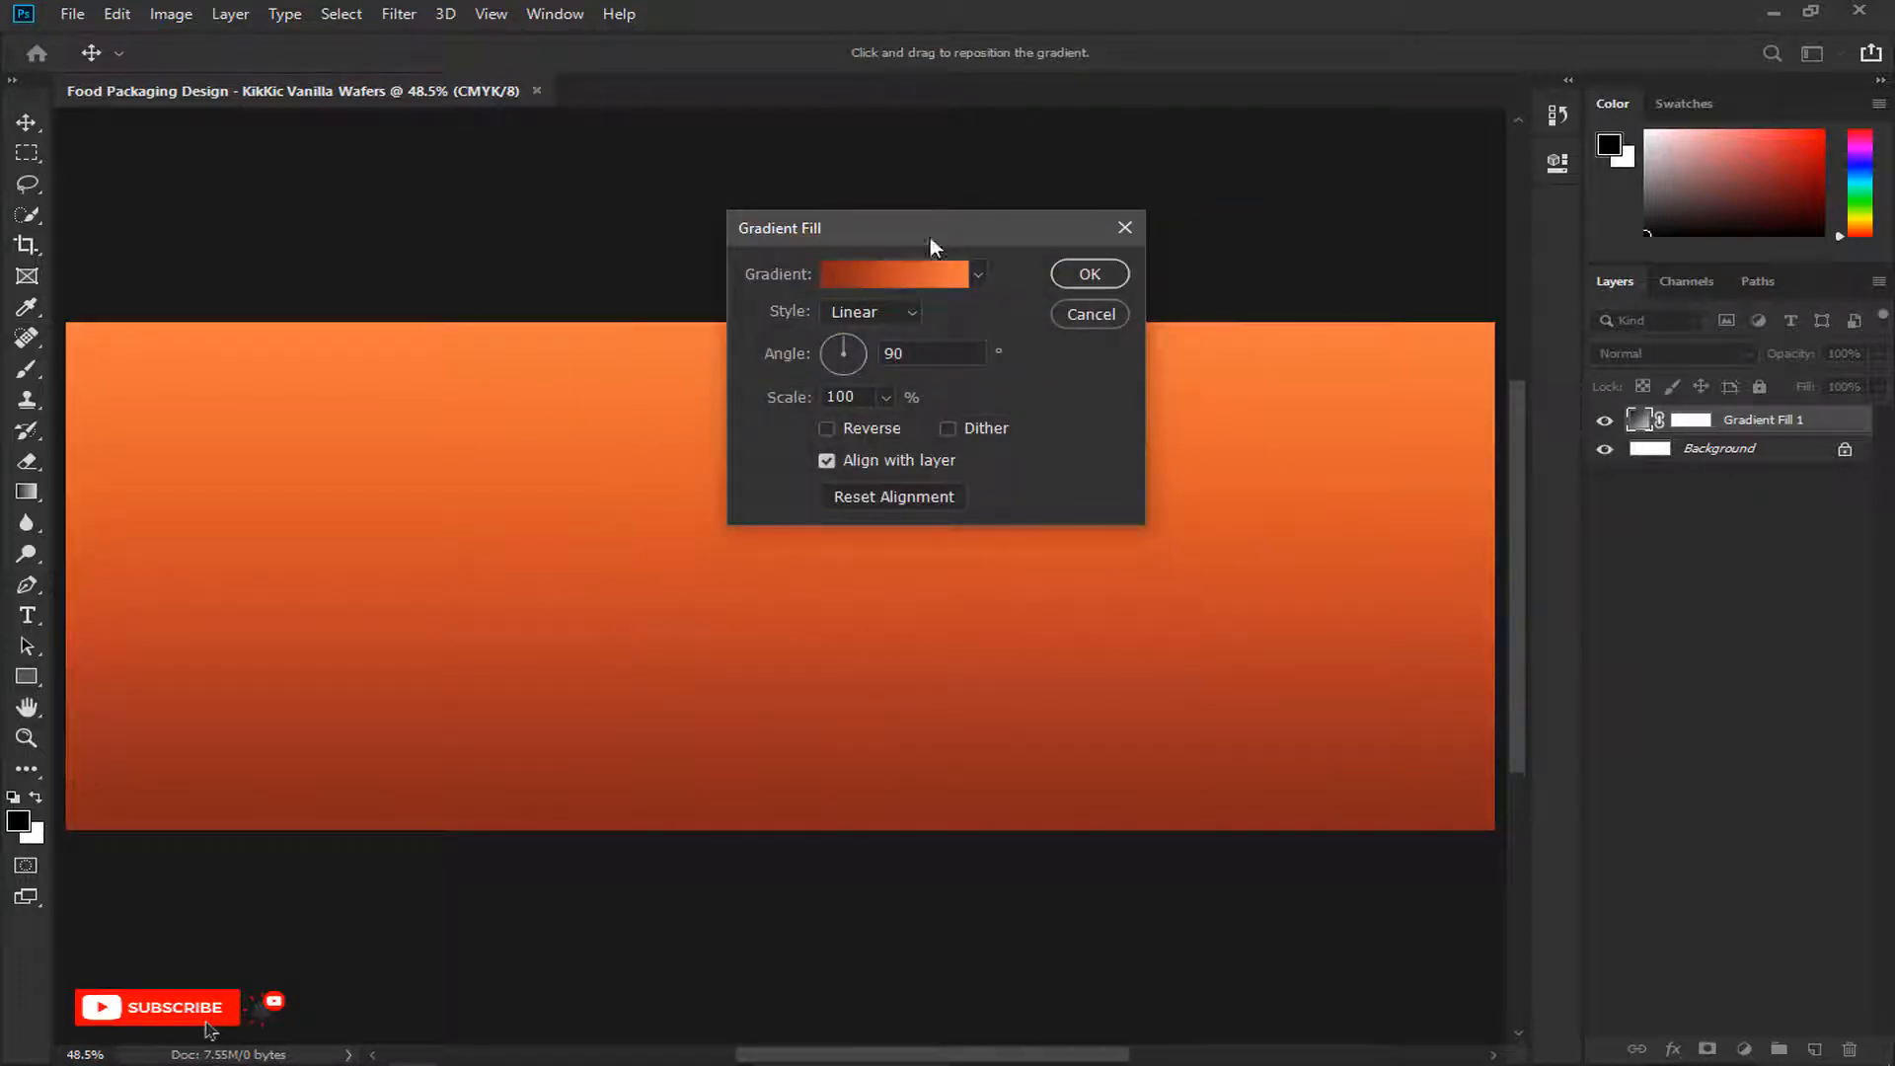
# Step: Make the gradient fill Radial at 90% scale and reversed, and move its bright center toward the upper-left part of the canvas
pyautogui.click(872, 312)
pyautogui.click(886, 359)
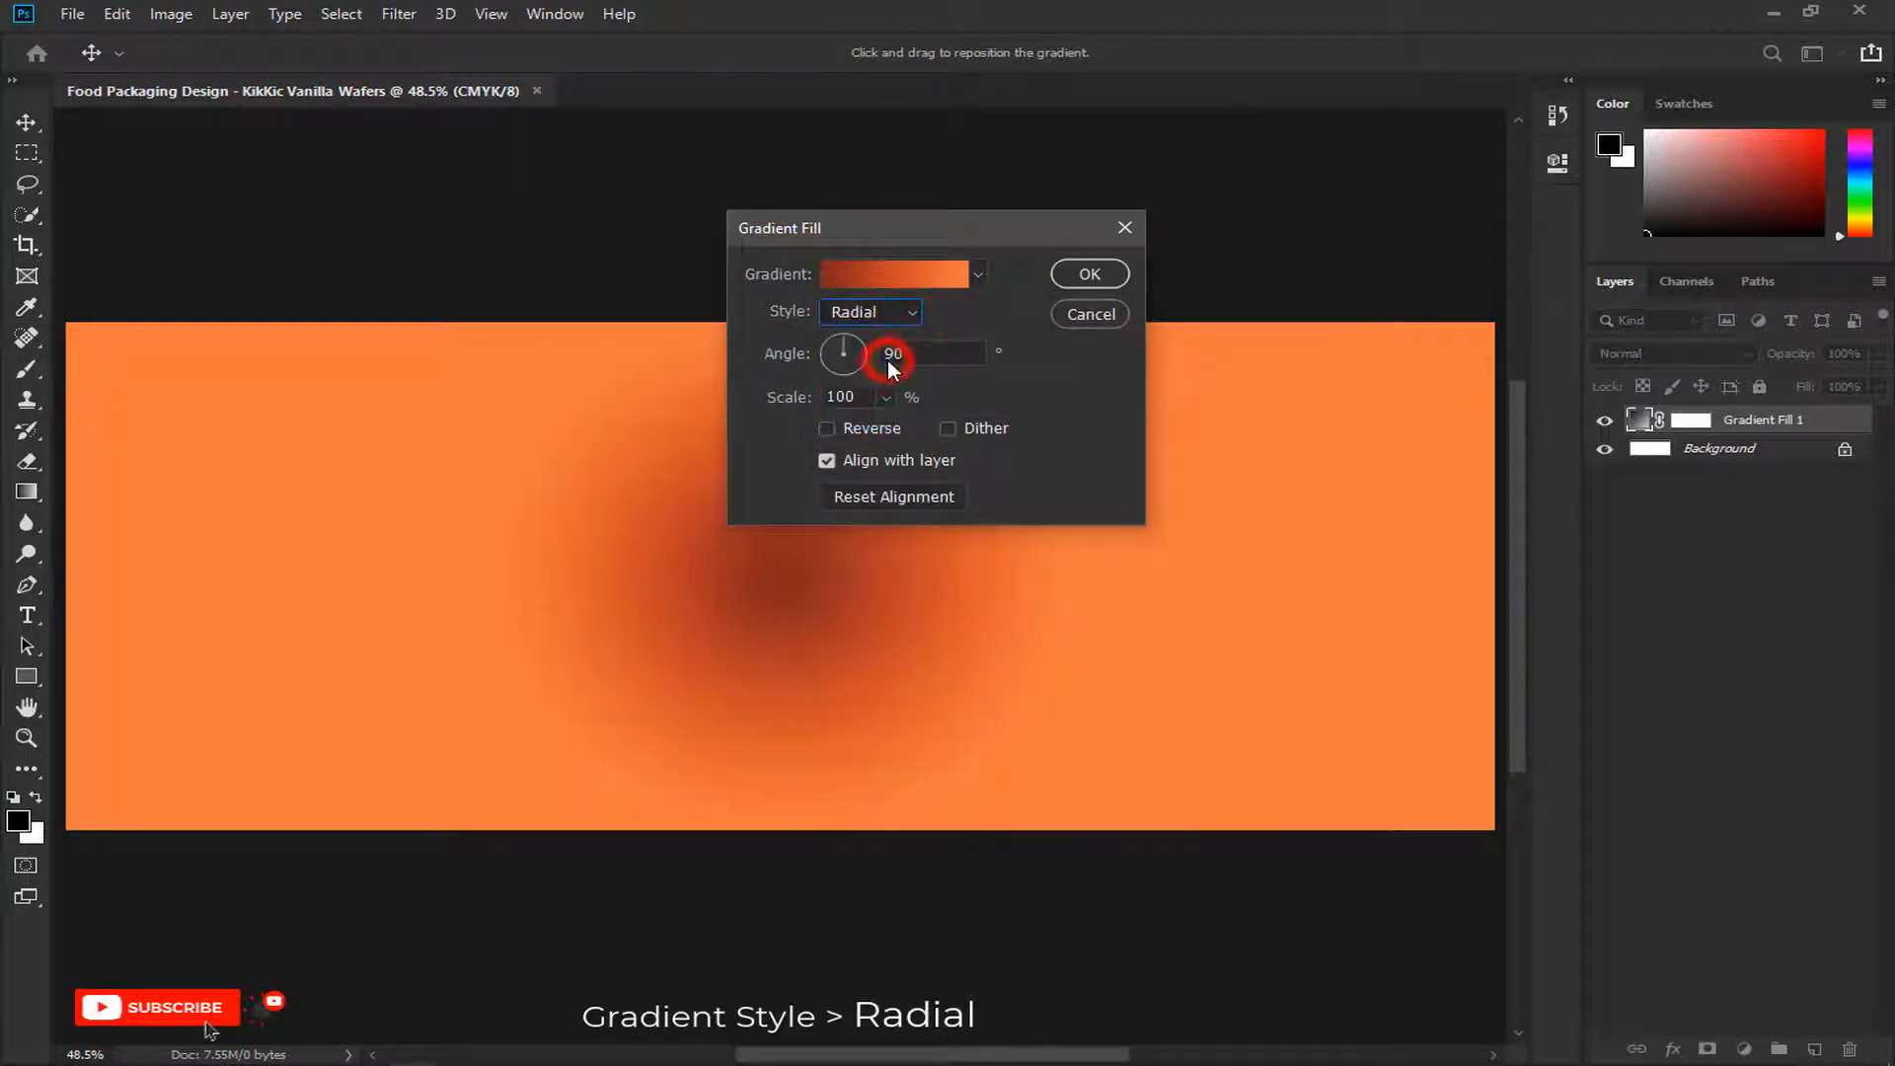
pyautogui.click(896, 354)
pyautogui.doubleClick(837, 397)
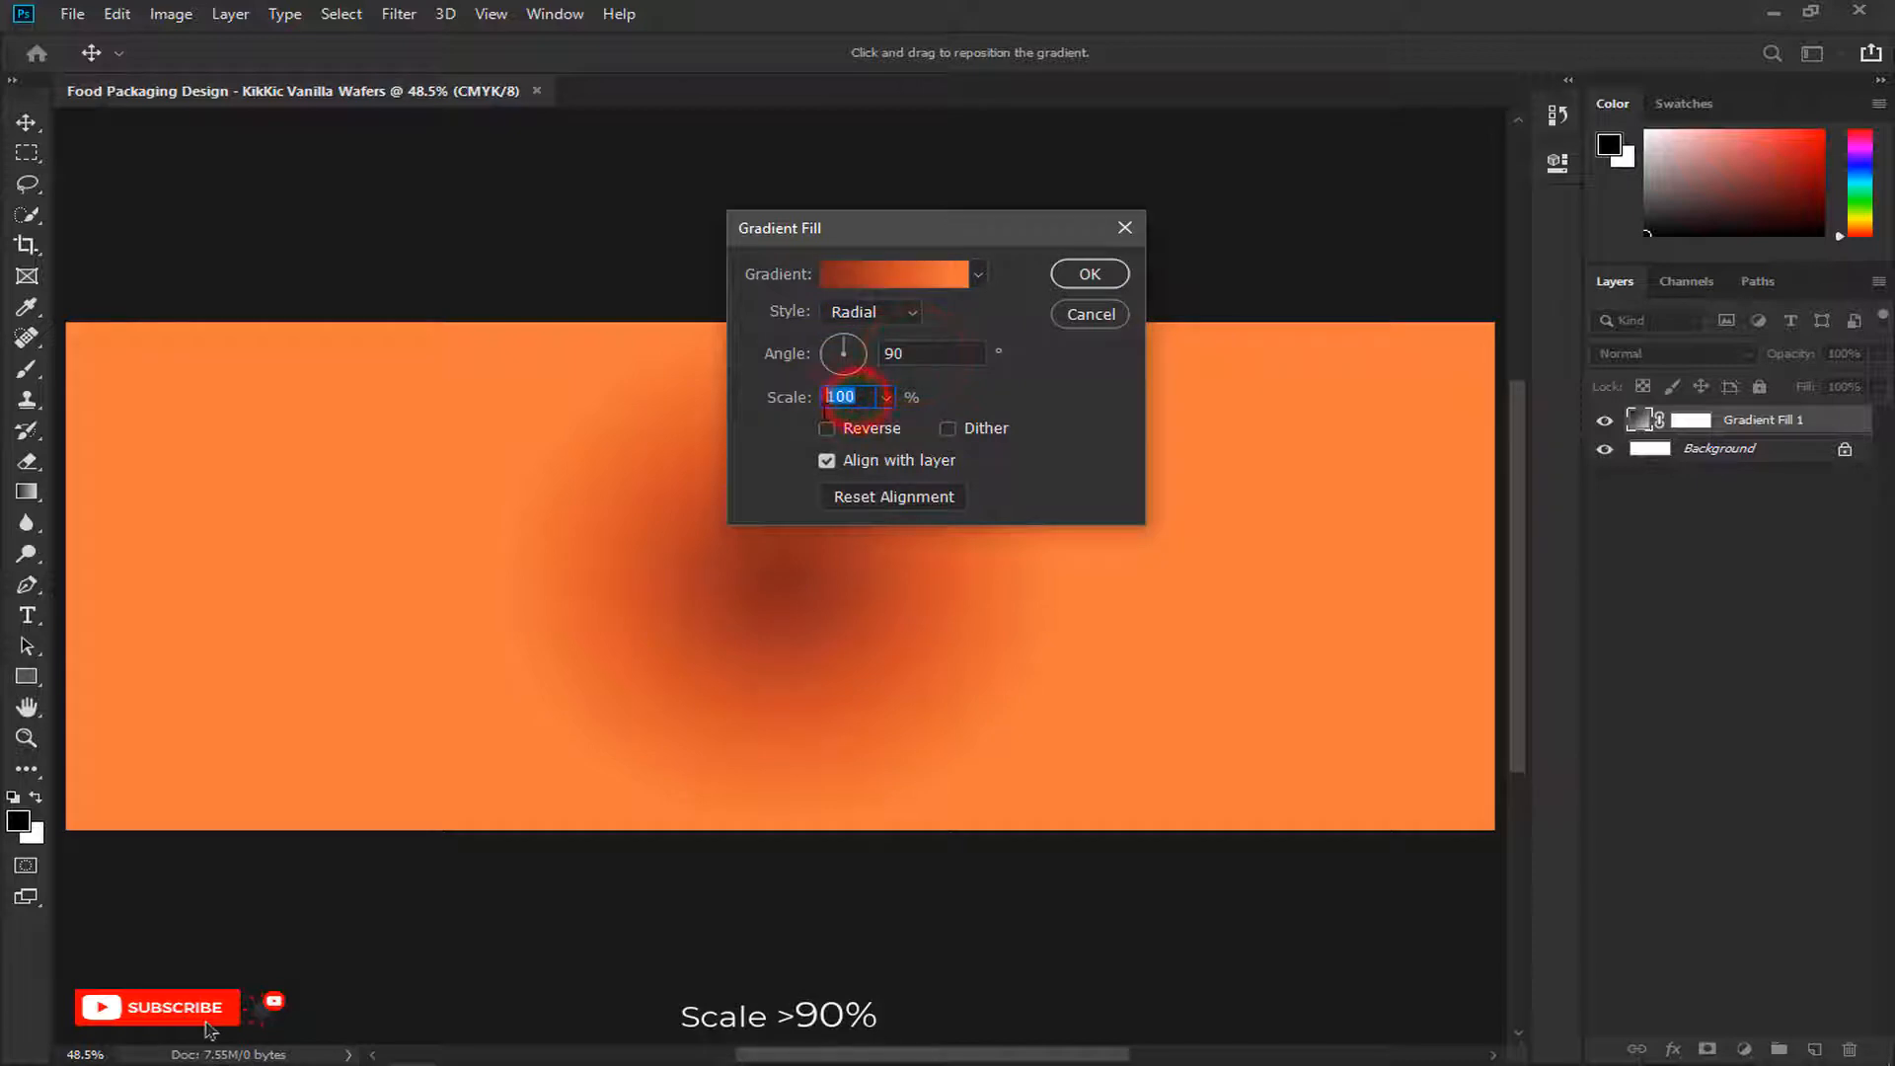
pyautogui.write('90')
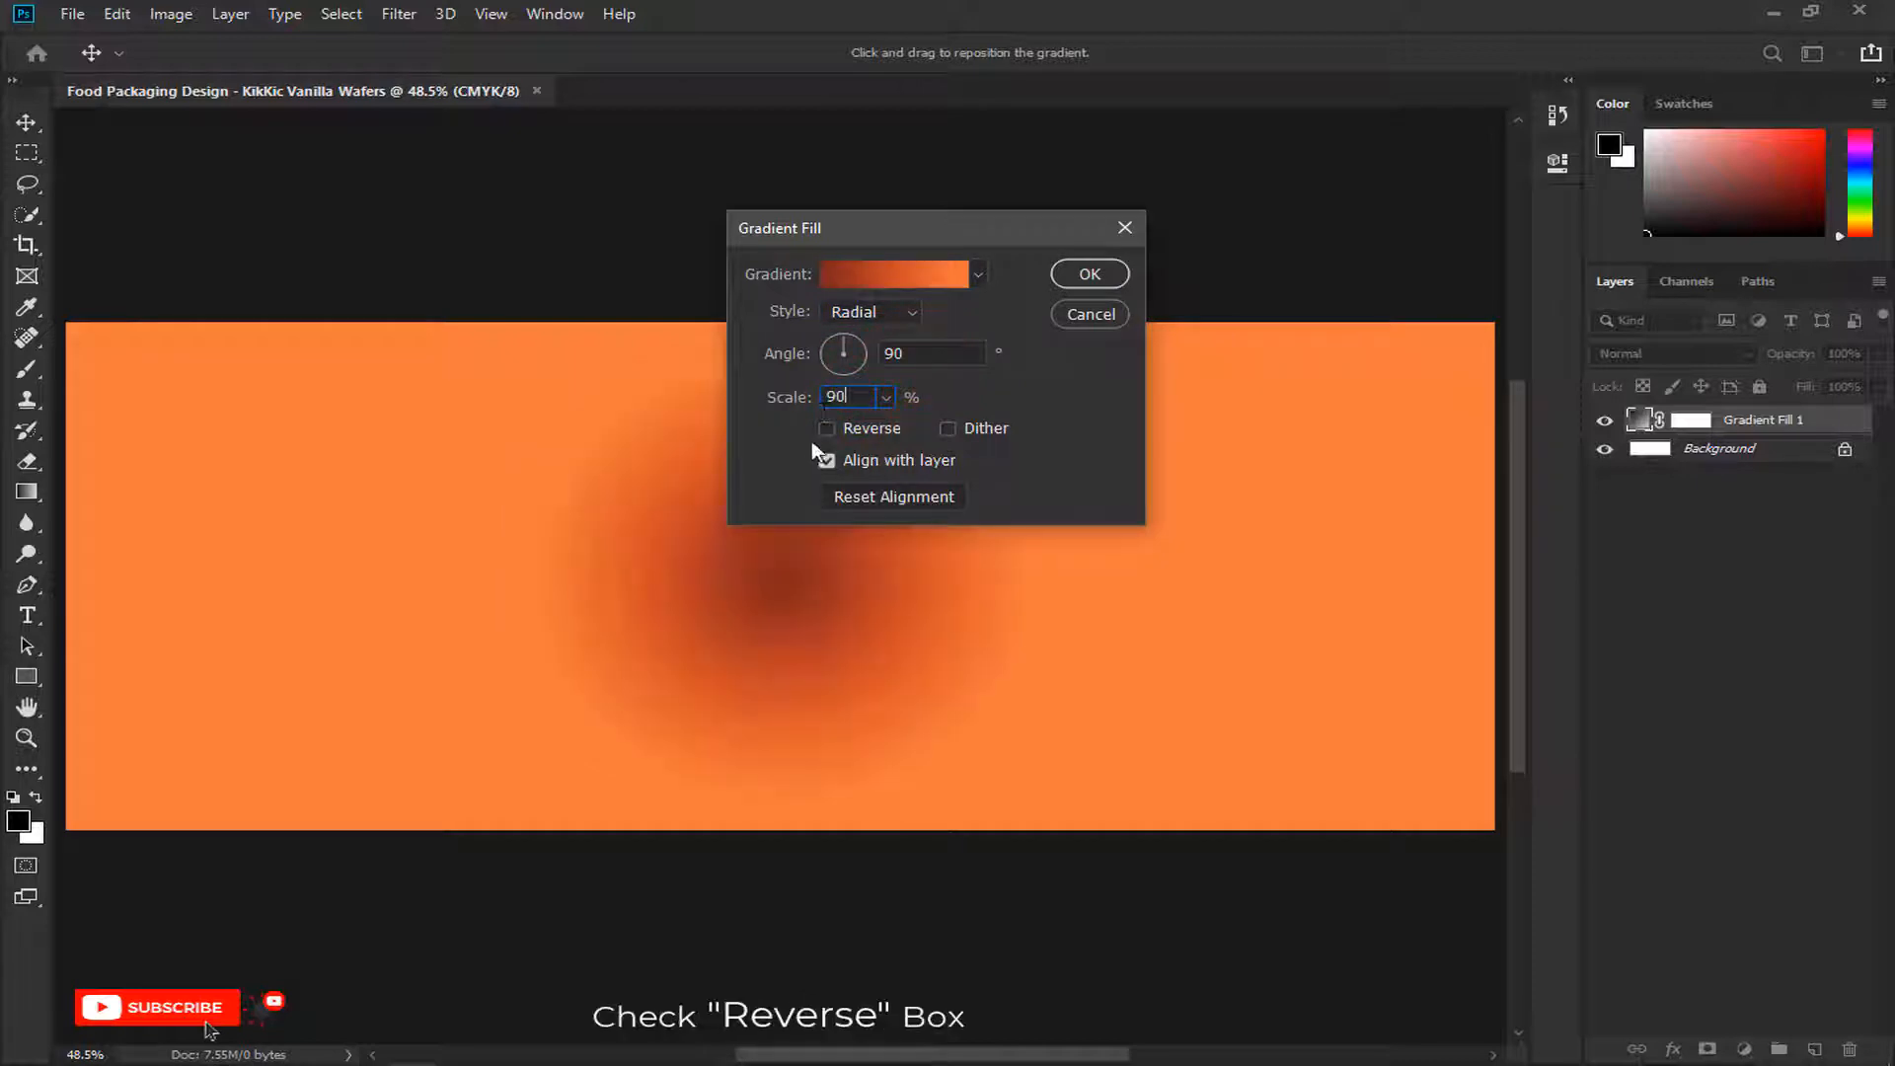
pyautogui.click(828, 428)
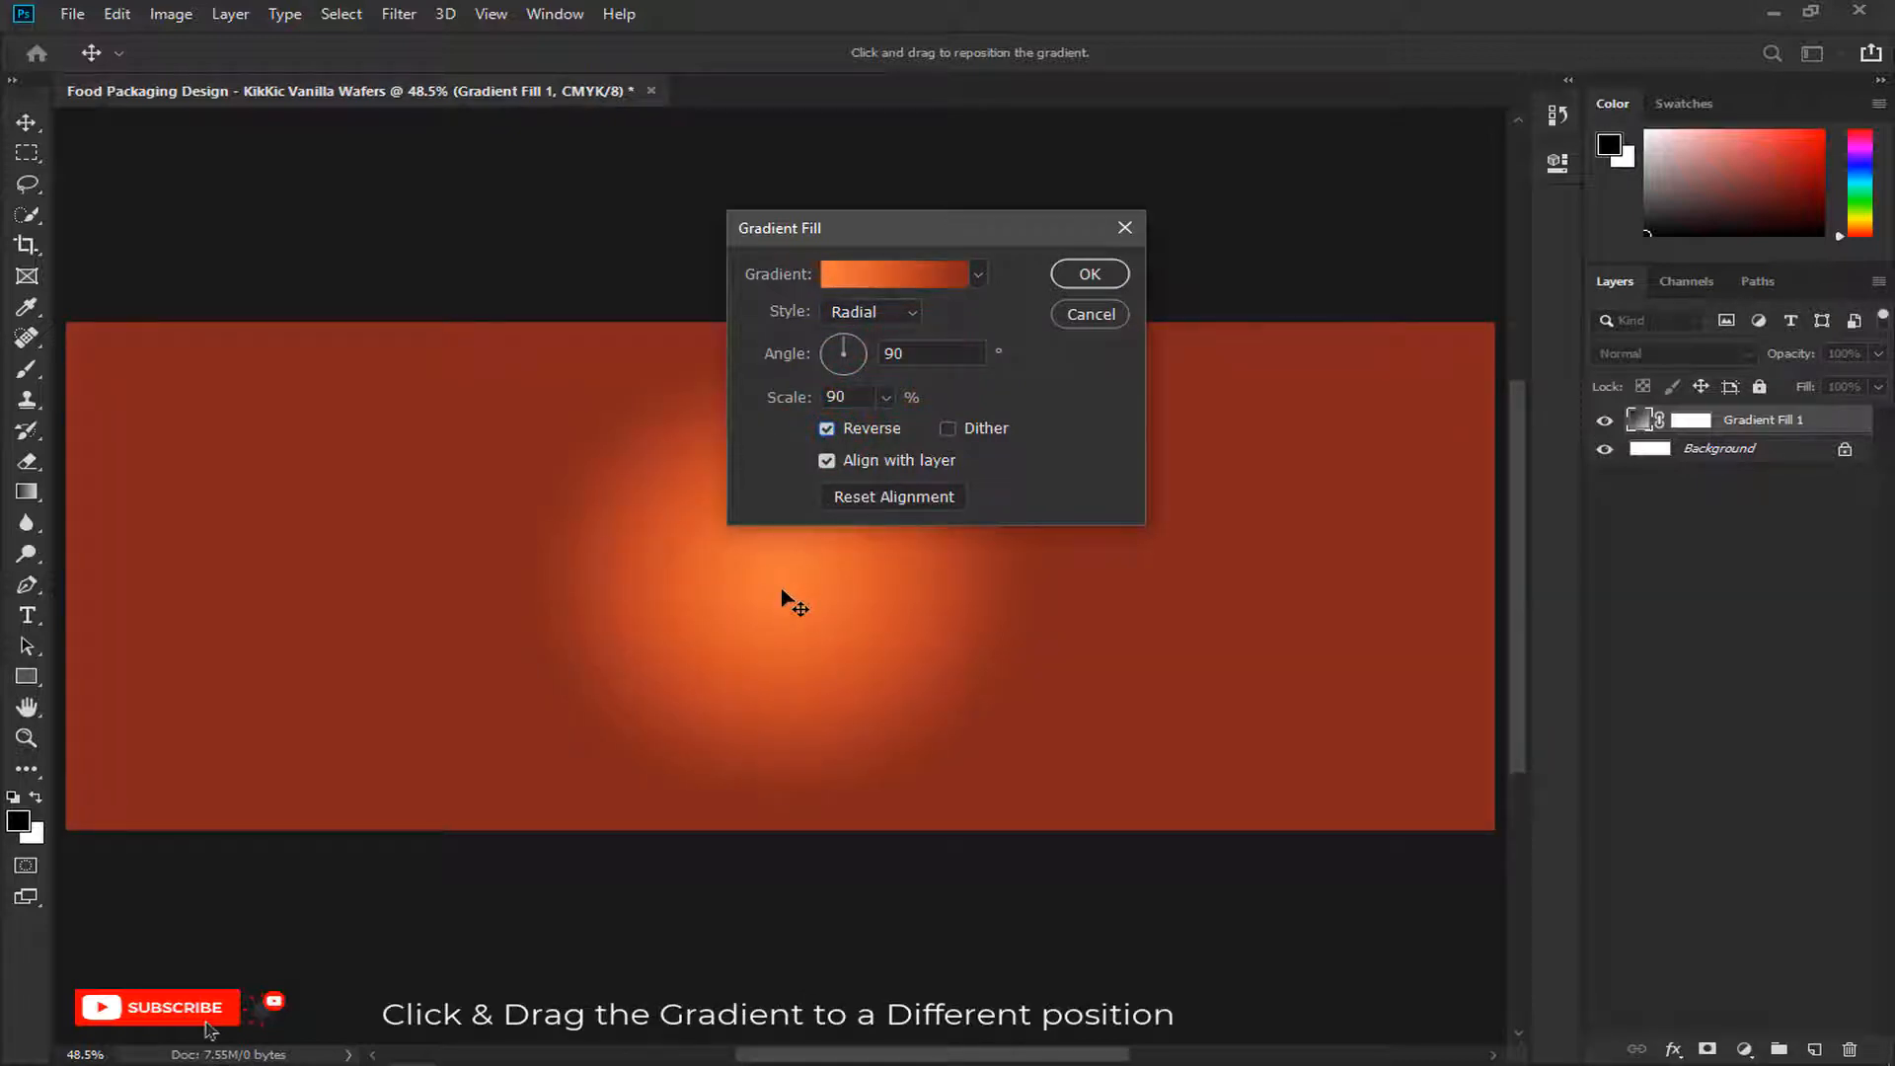
pyautogui.moveTo(782, 592); pyautogui.dragTo(549, 495)
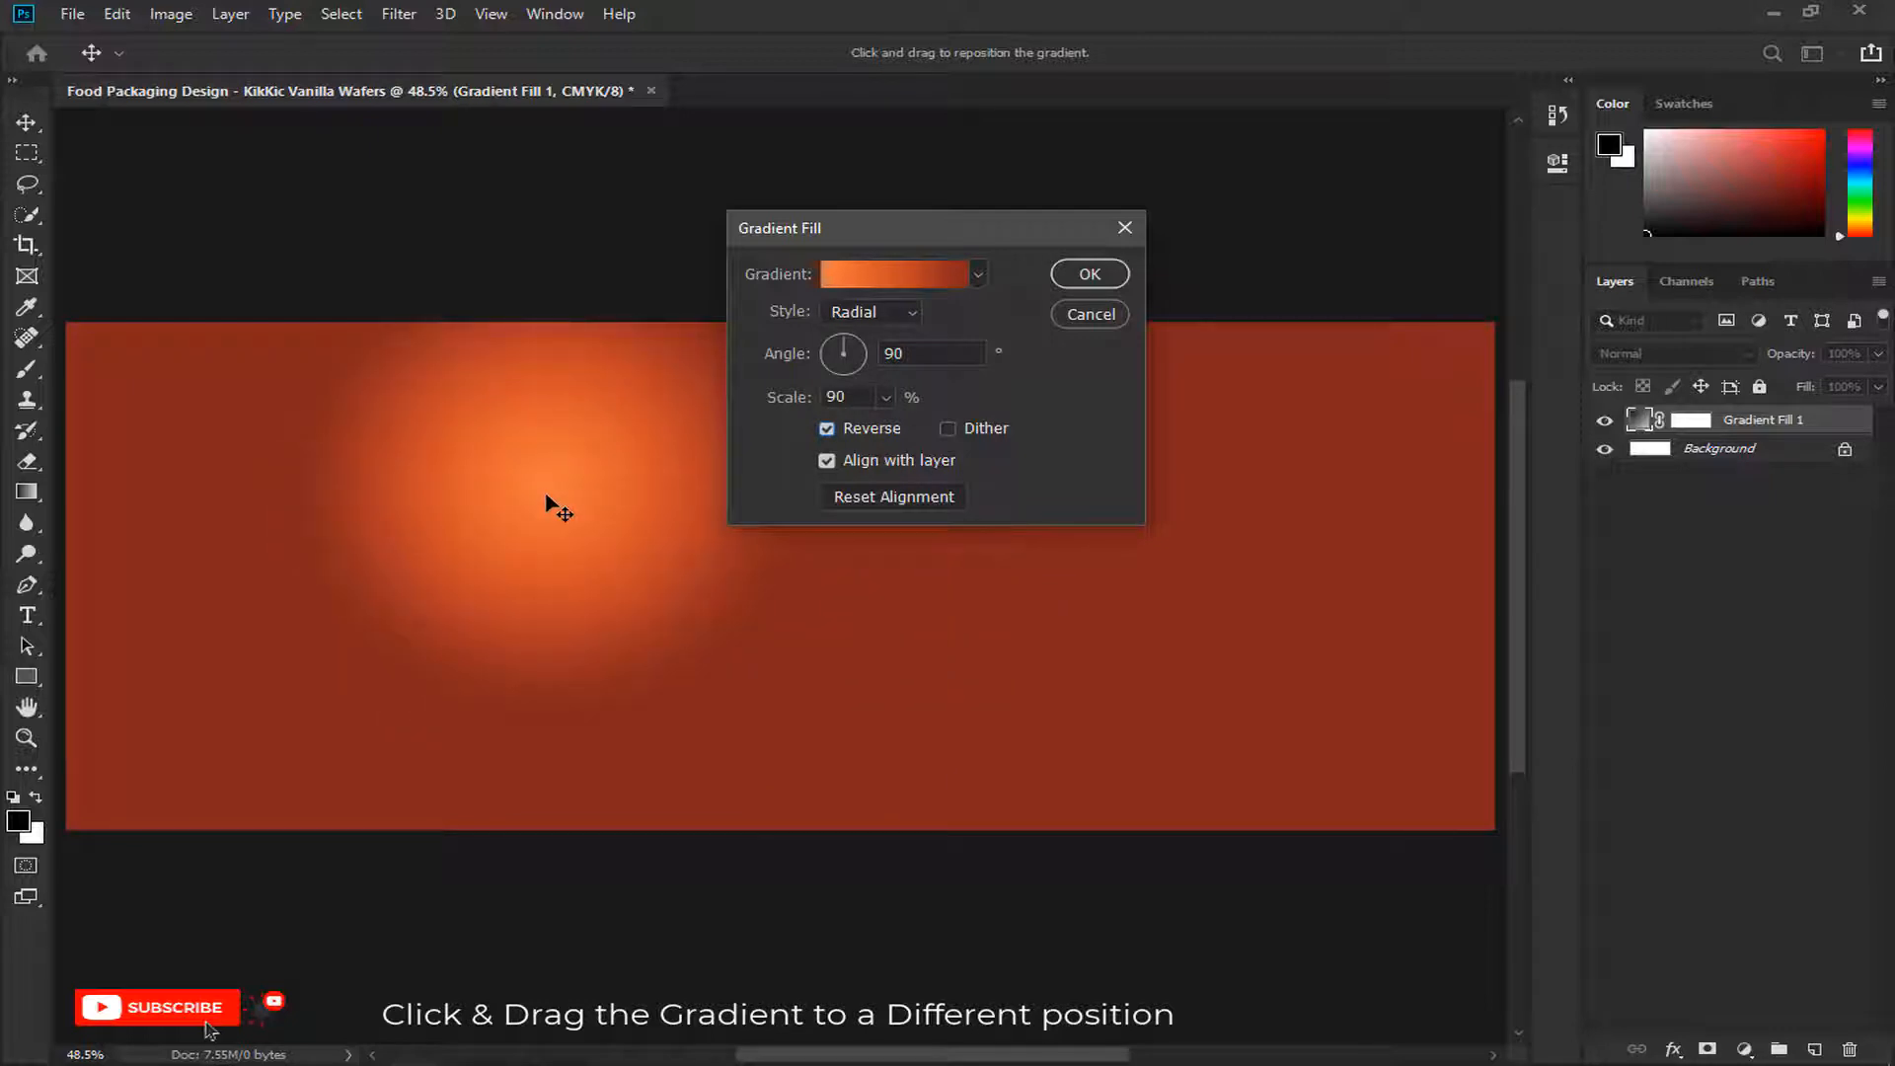
pyautogui.click(1078, 276)
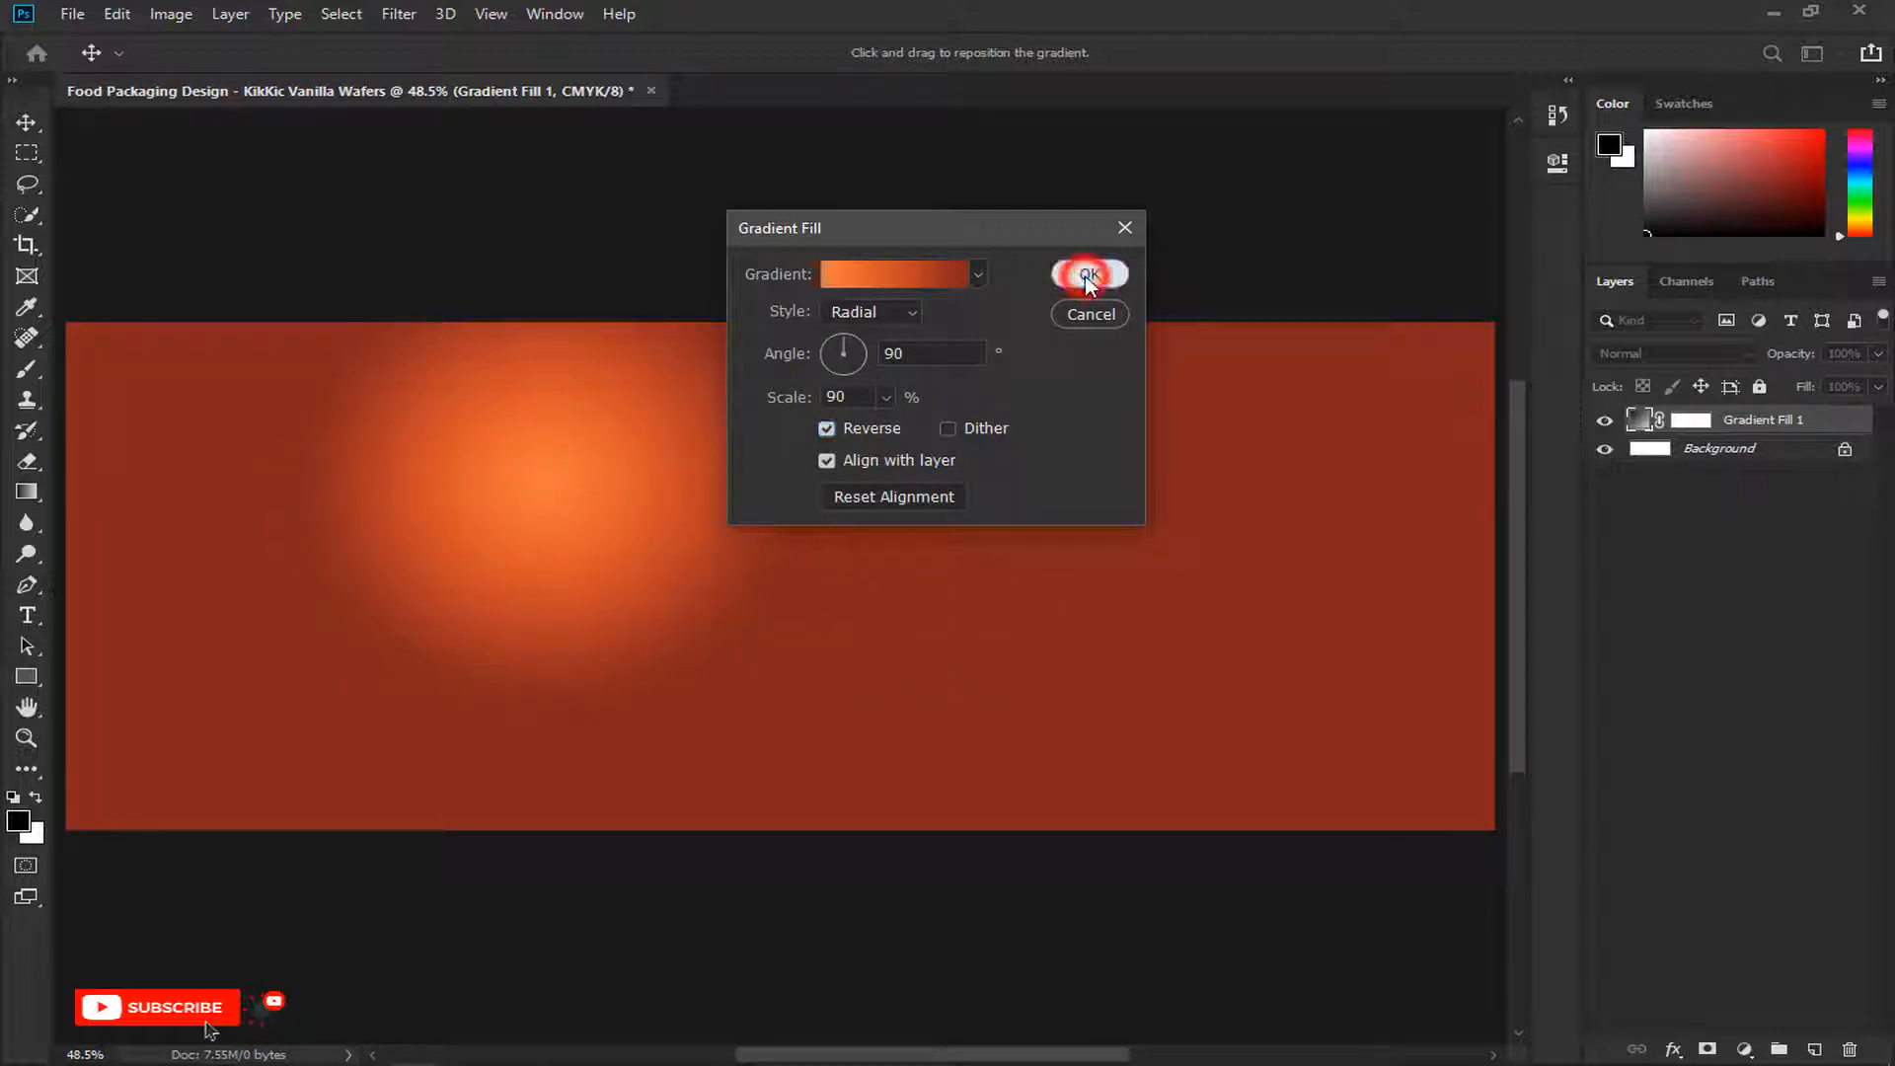
# Step: Set the Pen tool's shape fill color to hex 371e14
pyautogui.hotkey('ctrl', '-')
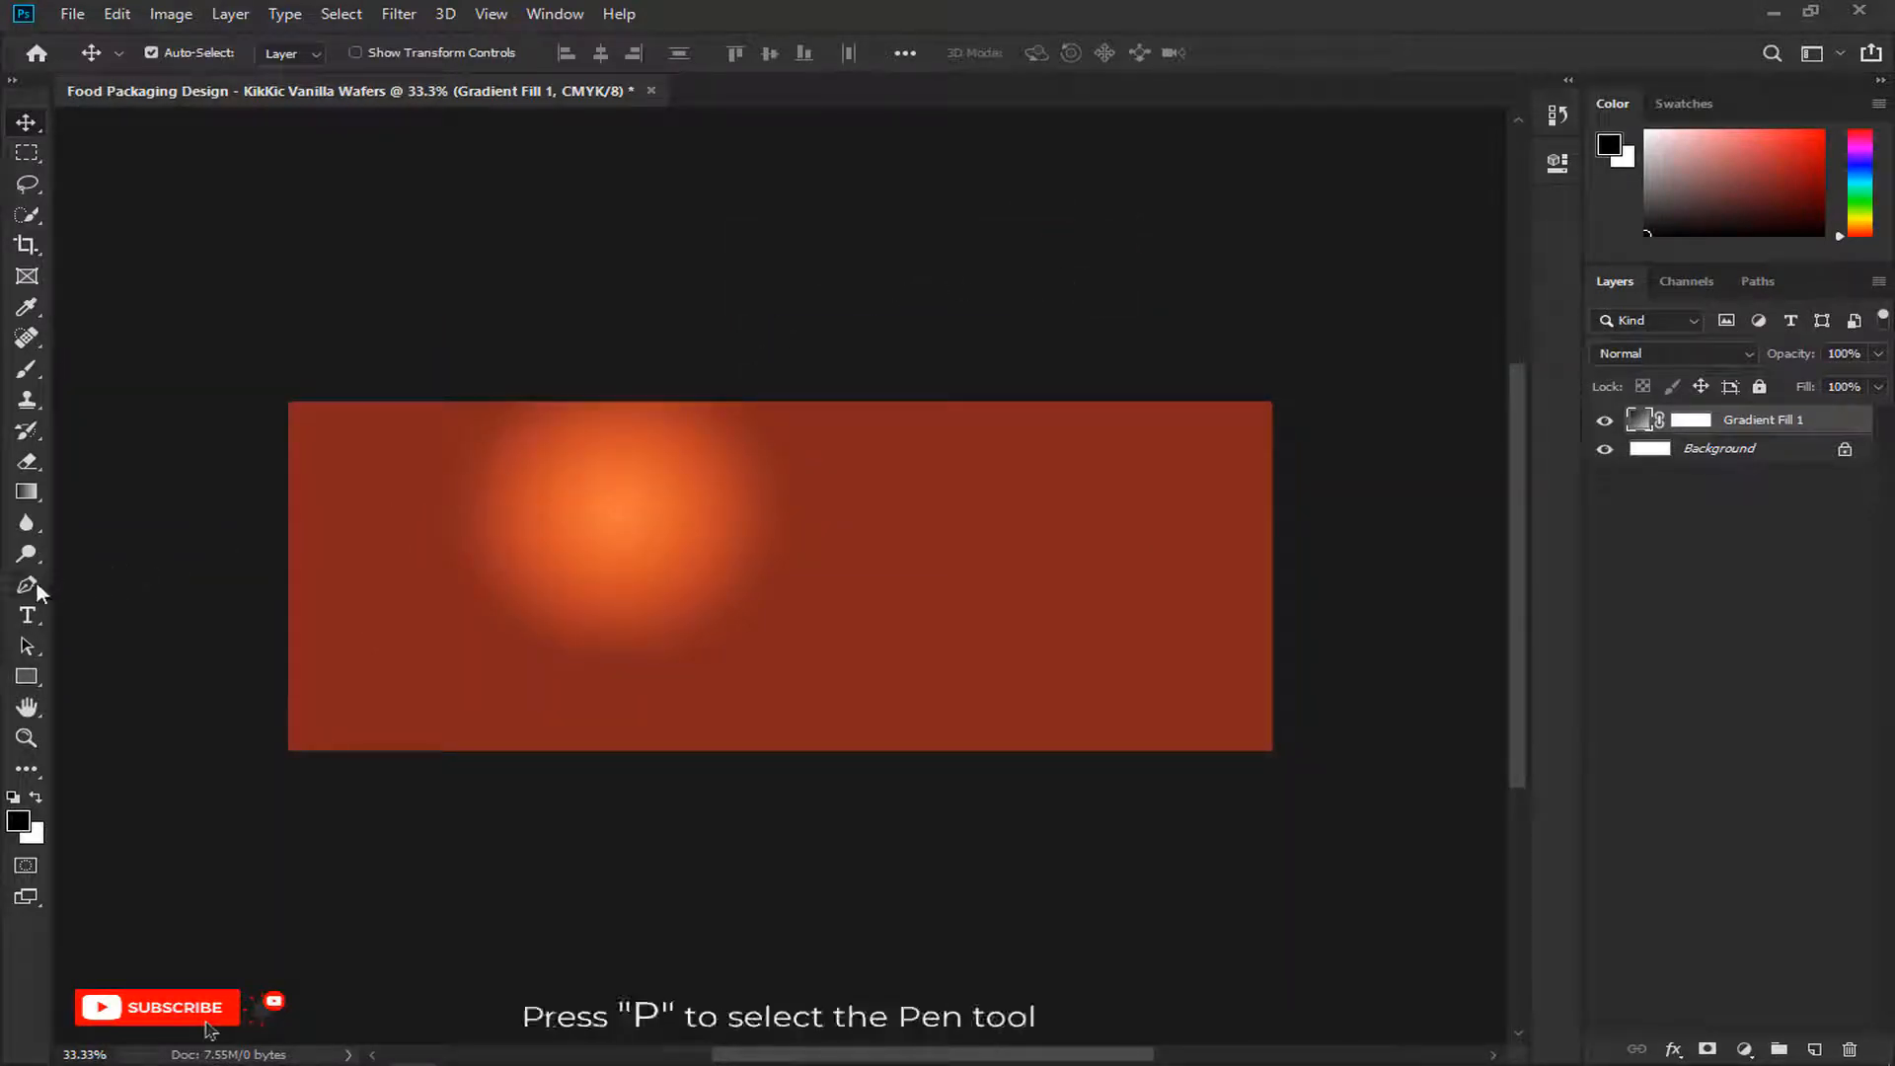
pyautogui.press('p')
pyautogui.click(299, 52)
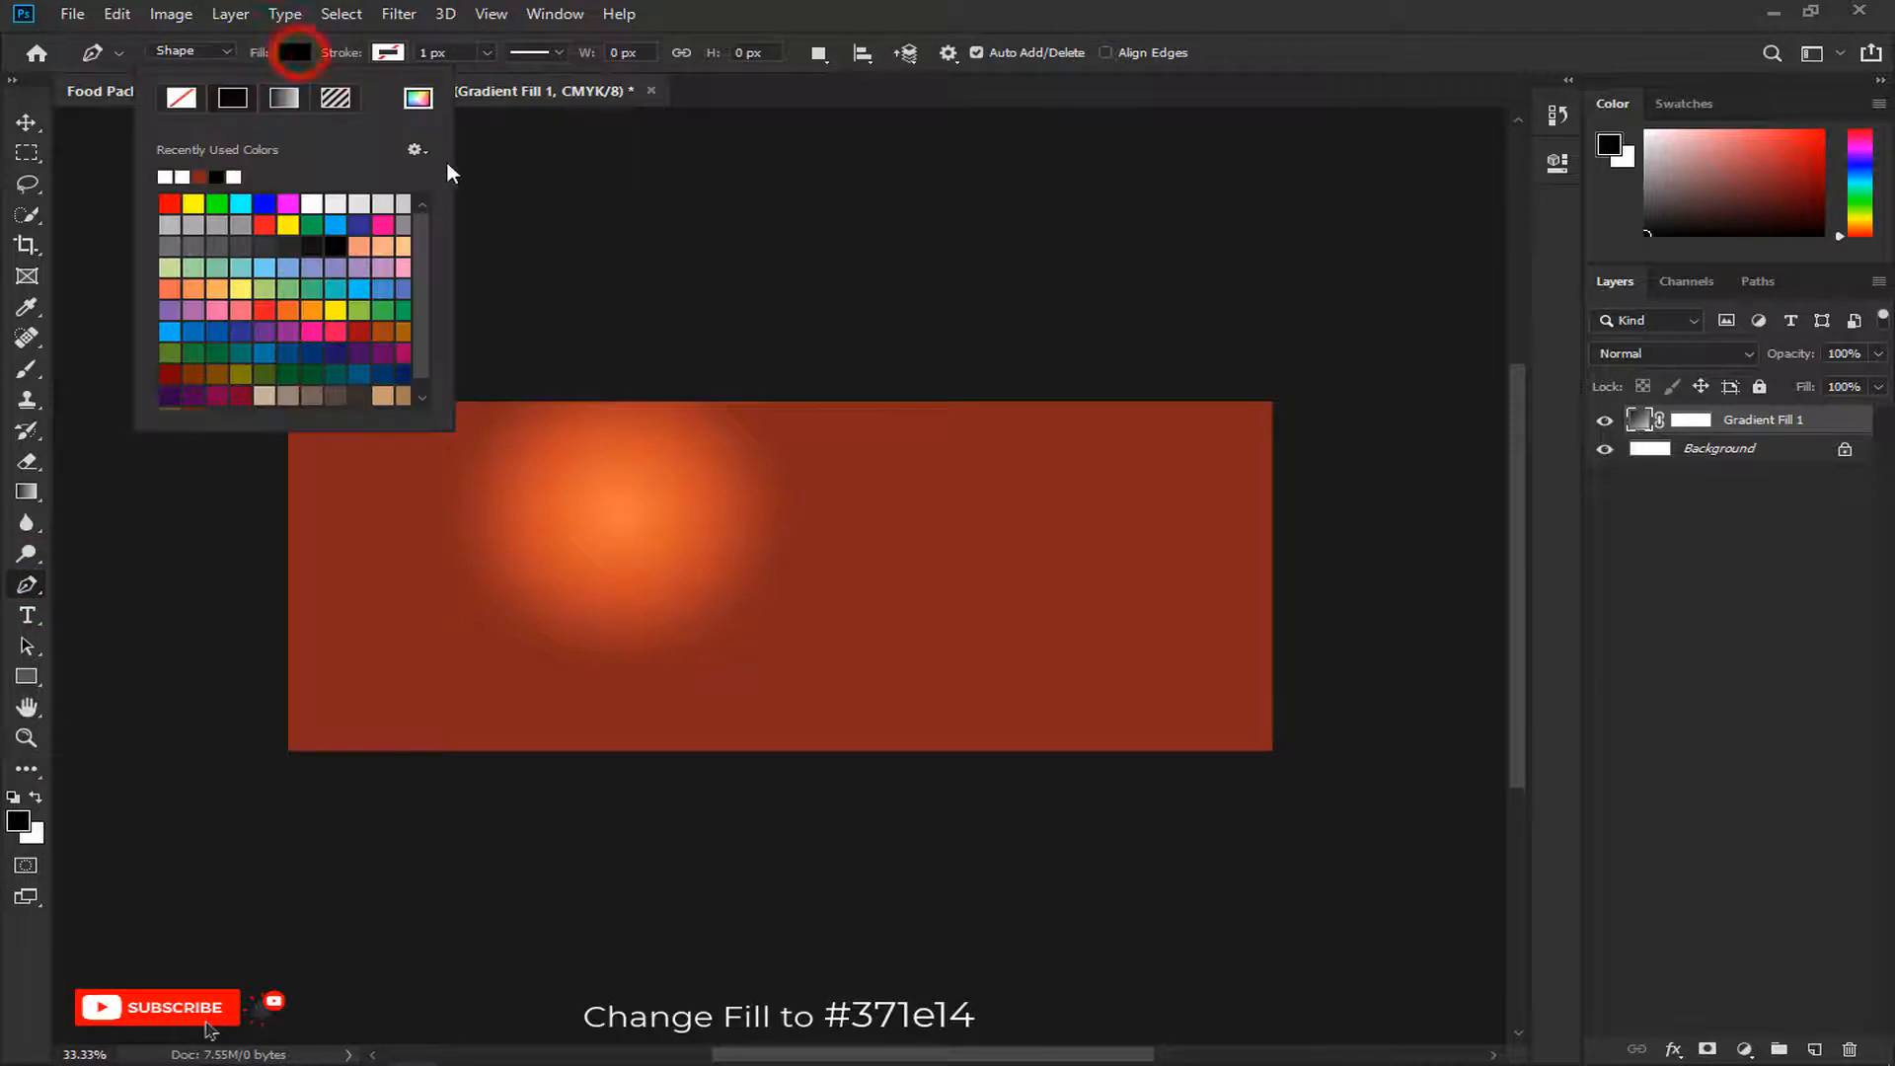
pyautogui.click(418, 96)
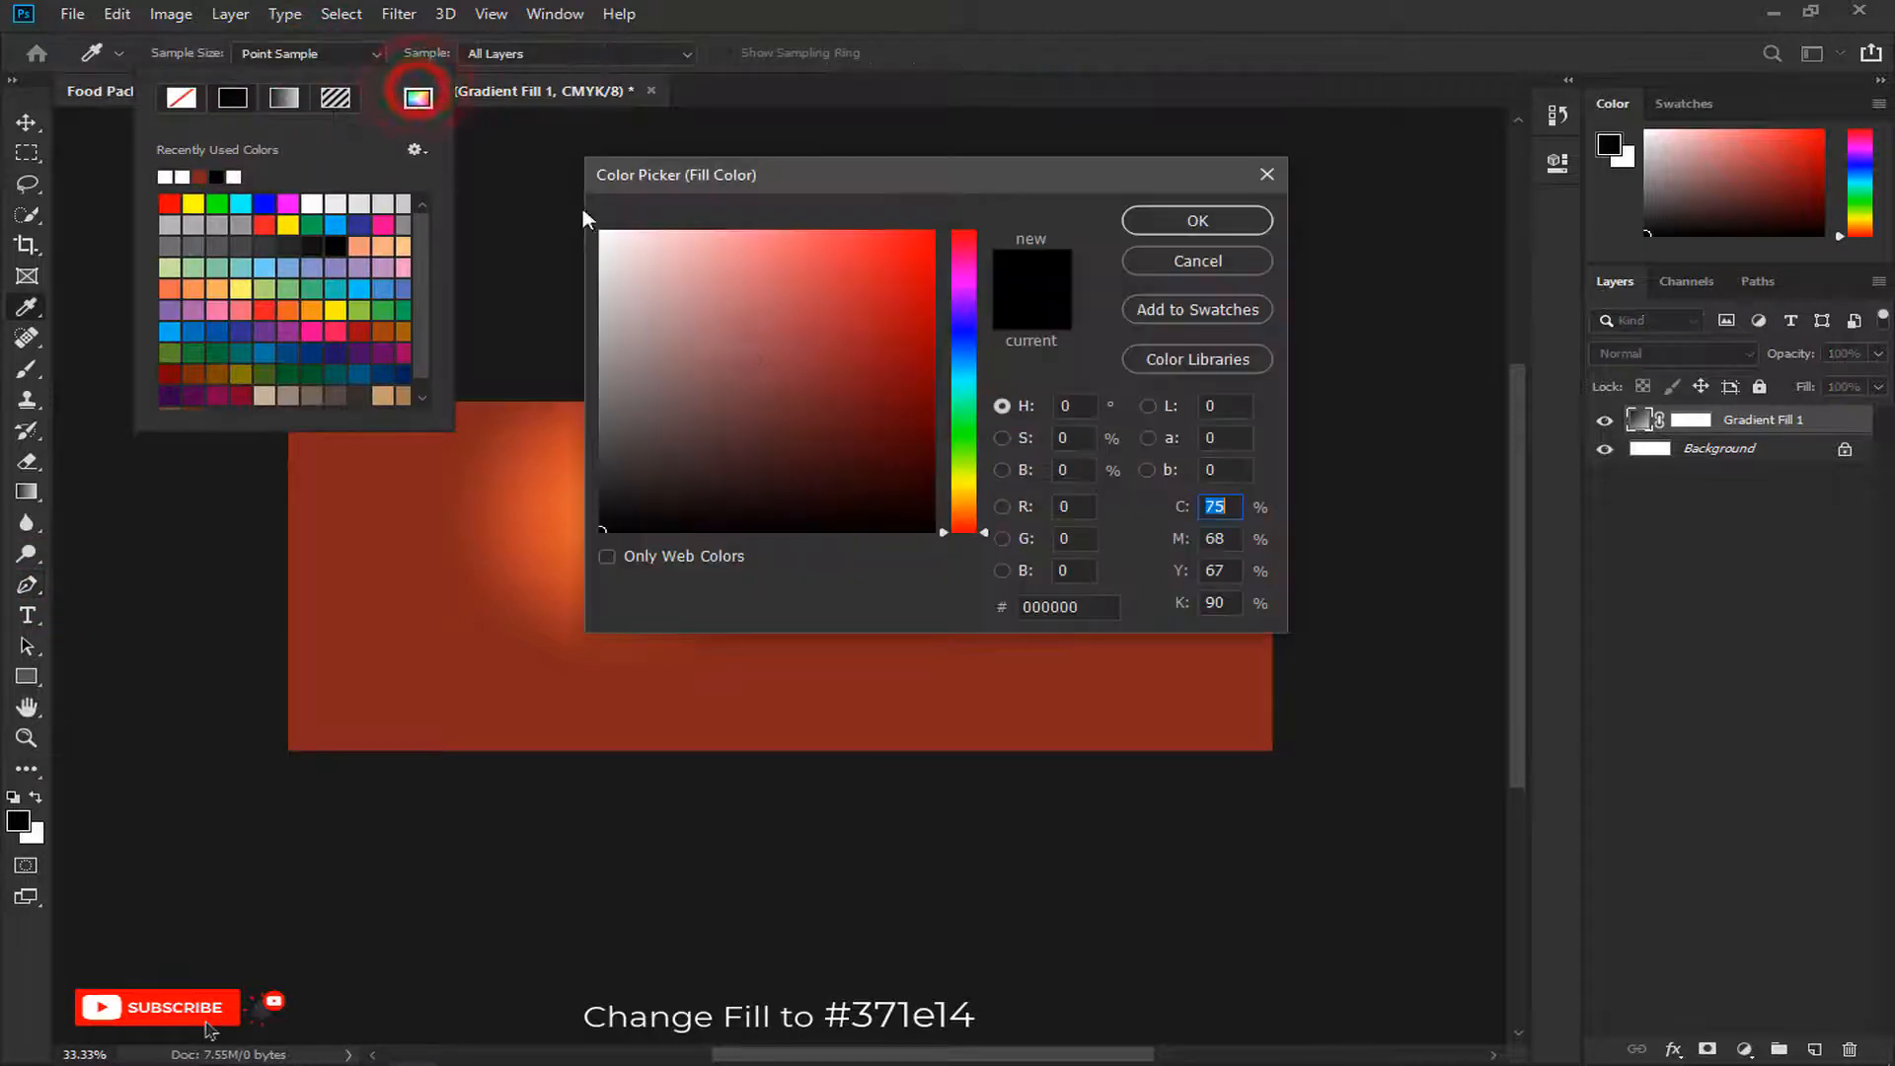
pyautogui.click(1046, 606)
pyautogui.write('371e14')
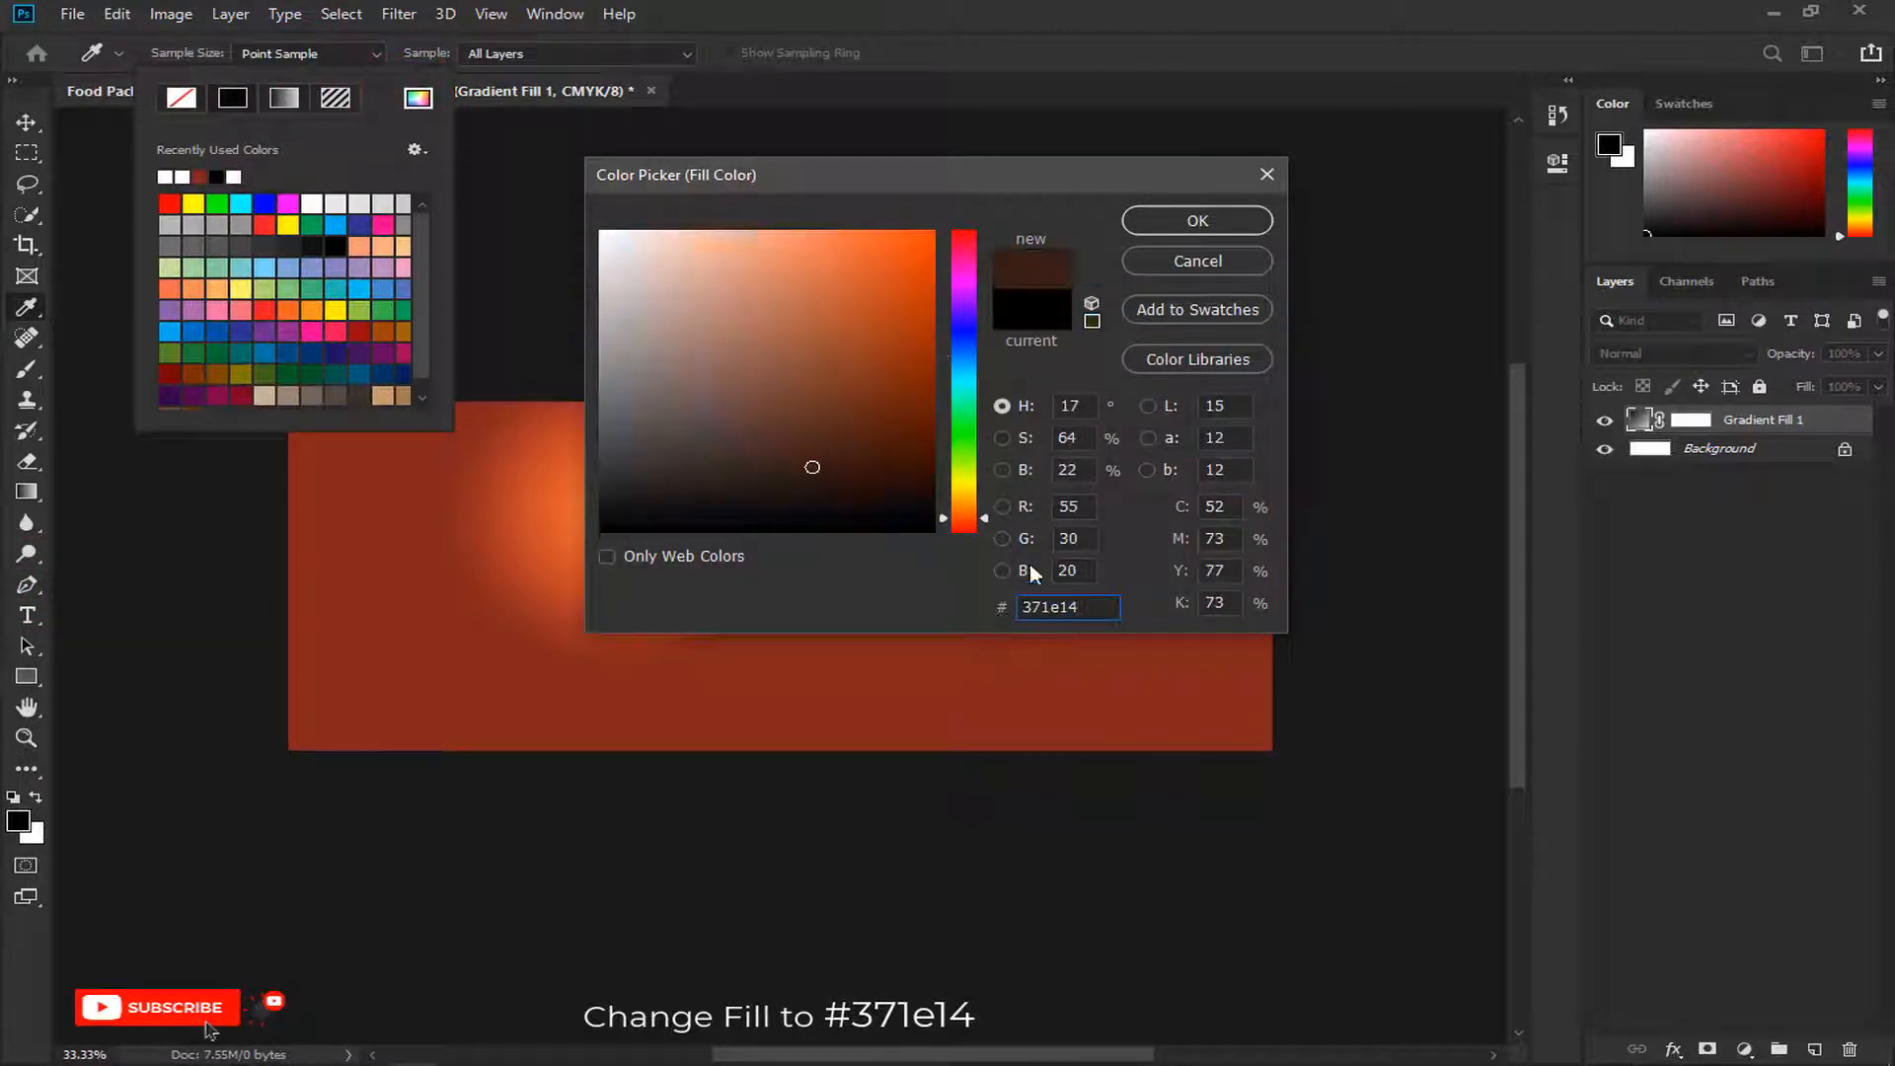
pyautogui.click(1197, 220)
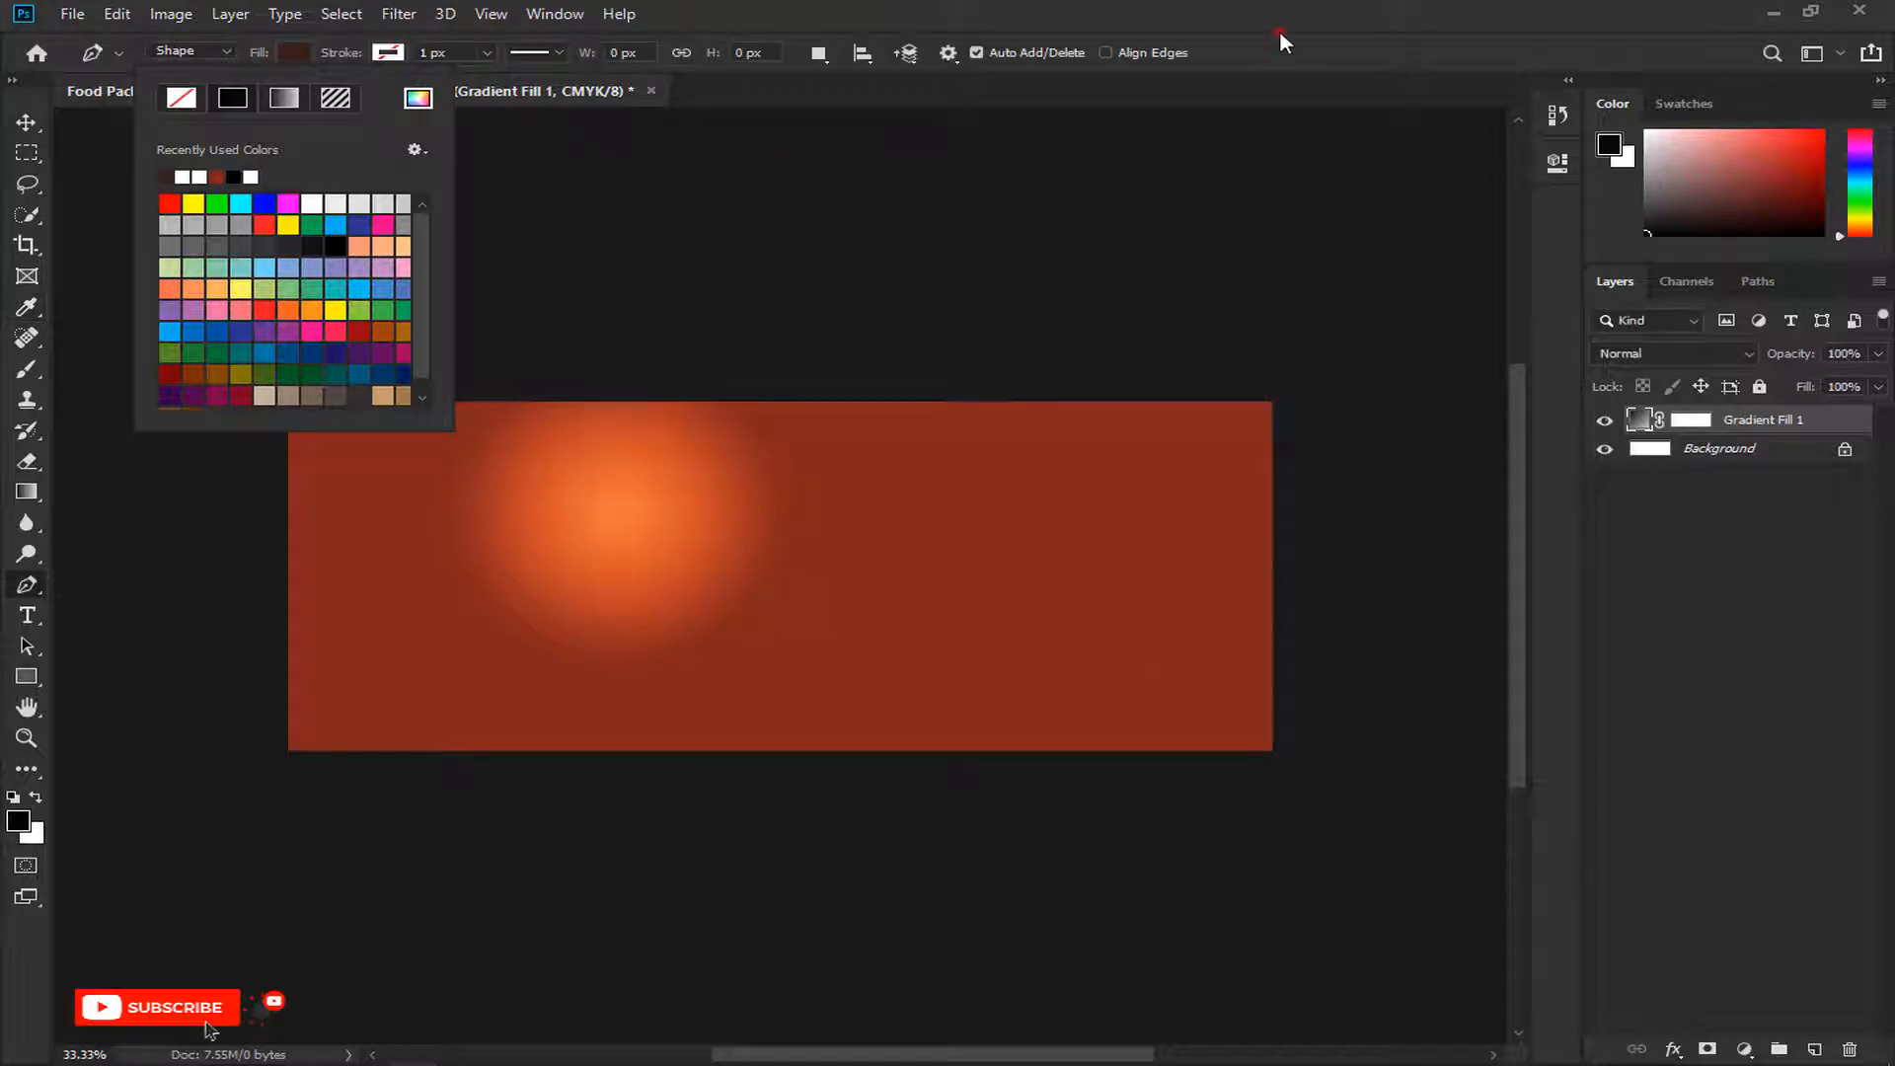
pyautogui.click(1279, 35)
# Step: Draw a closed wavy Pen shape about 2973 × 1325 px, covering the canvas's lower part and right side and extending past its edges
pyautogui.click(122, 658)
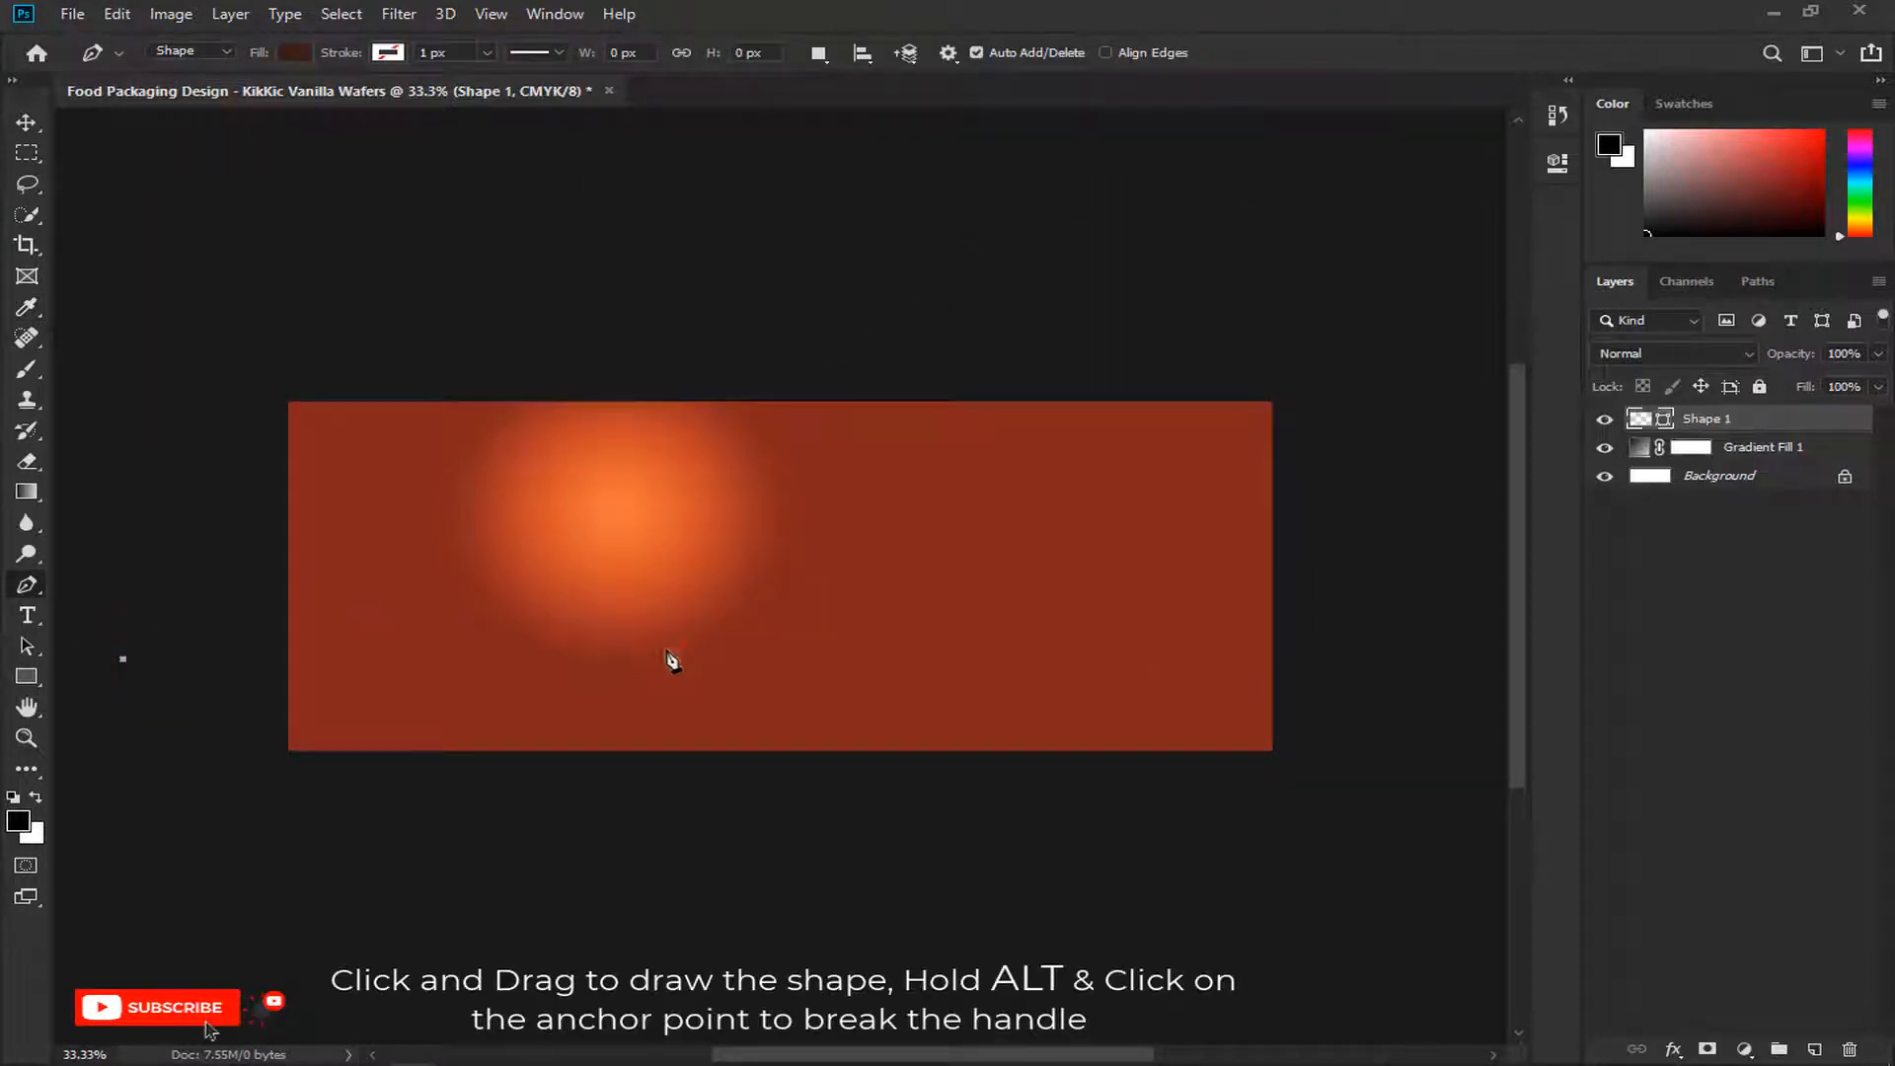
pyautogui.moveTo(668, 651); pyautogui.dragTo(1008, 734)
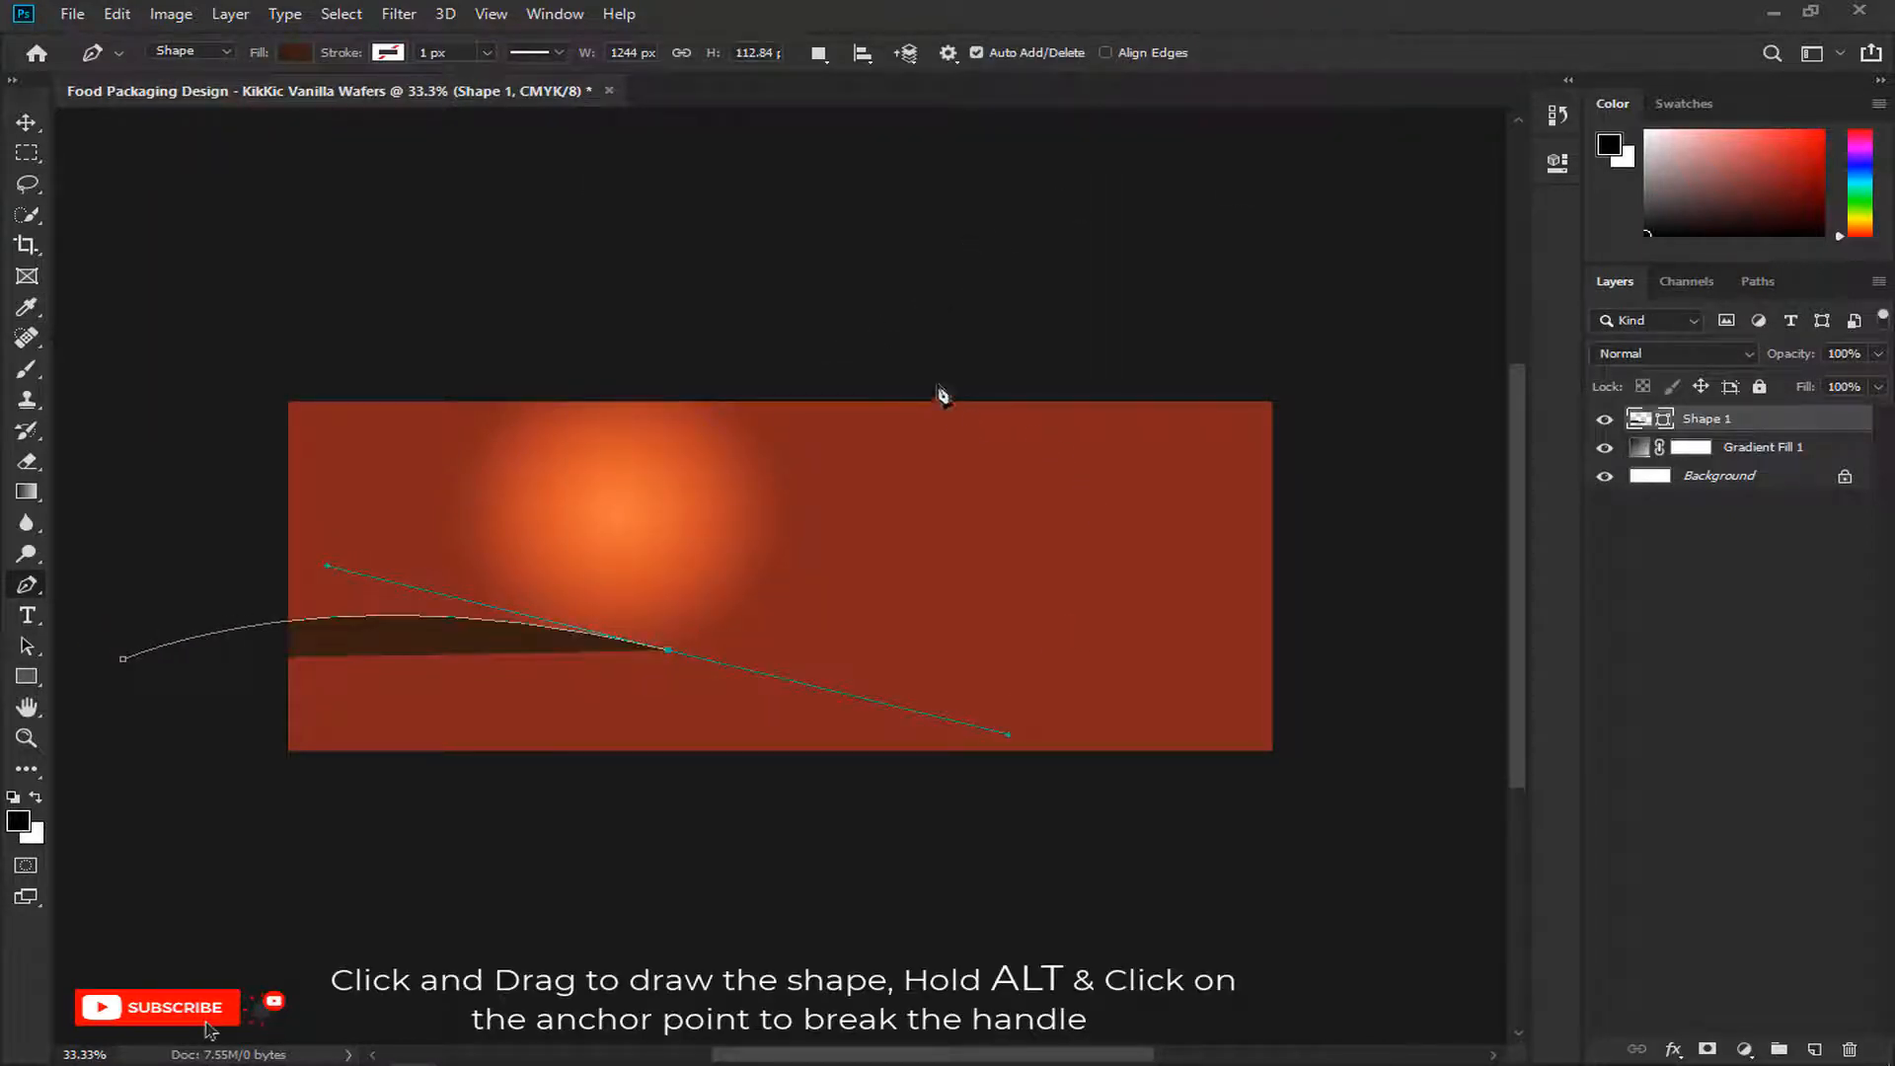
pyautogui.moveTo(939, 387); pyautogui.dragTo(700, 255)
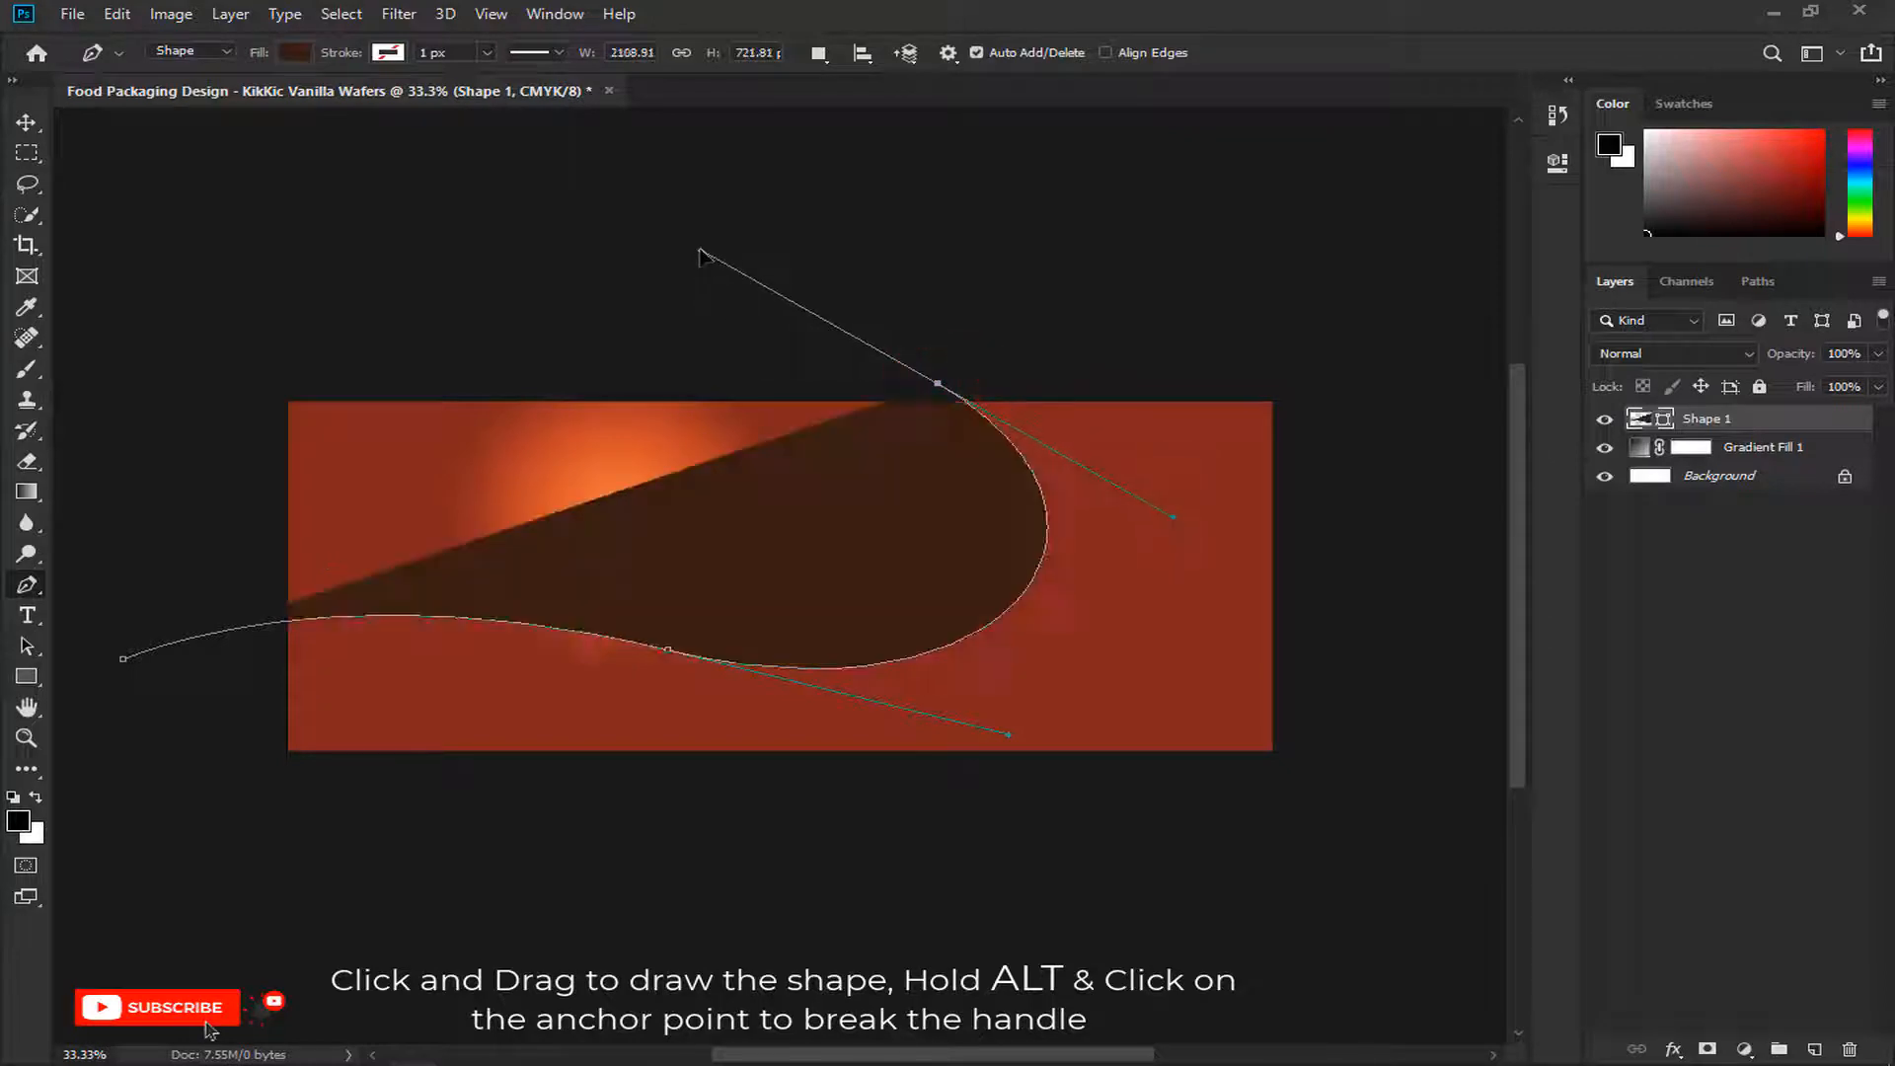
pyautogui.keyDown('alt'); pyautogui.click(939, 384); pyautogui.keyUp('alt')
pyautogui.click(1430, 358)
pyautogui.click(1425, 882)
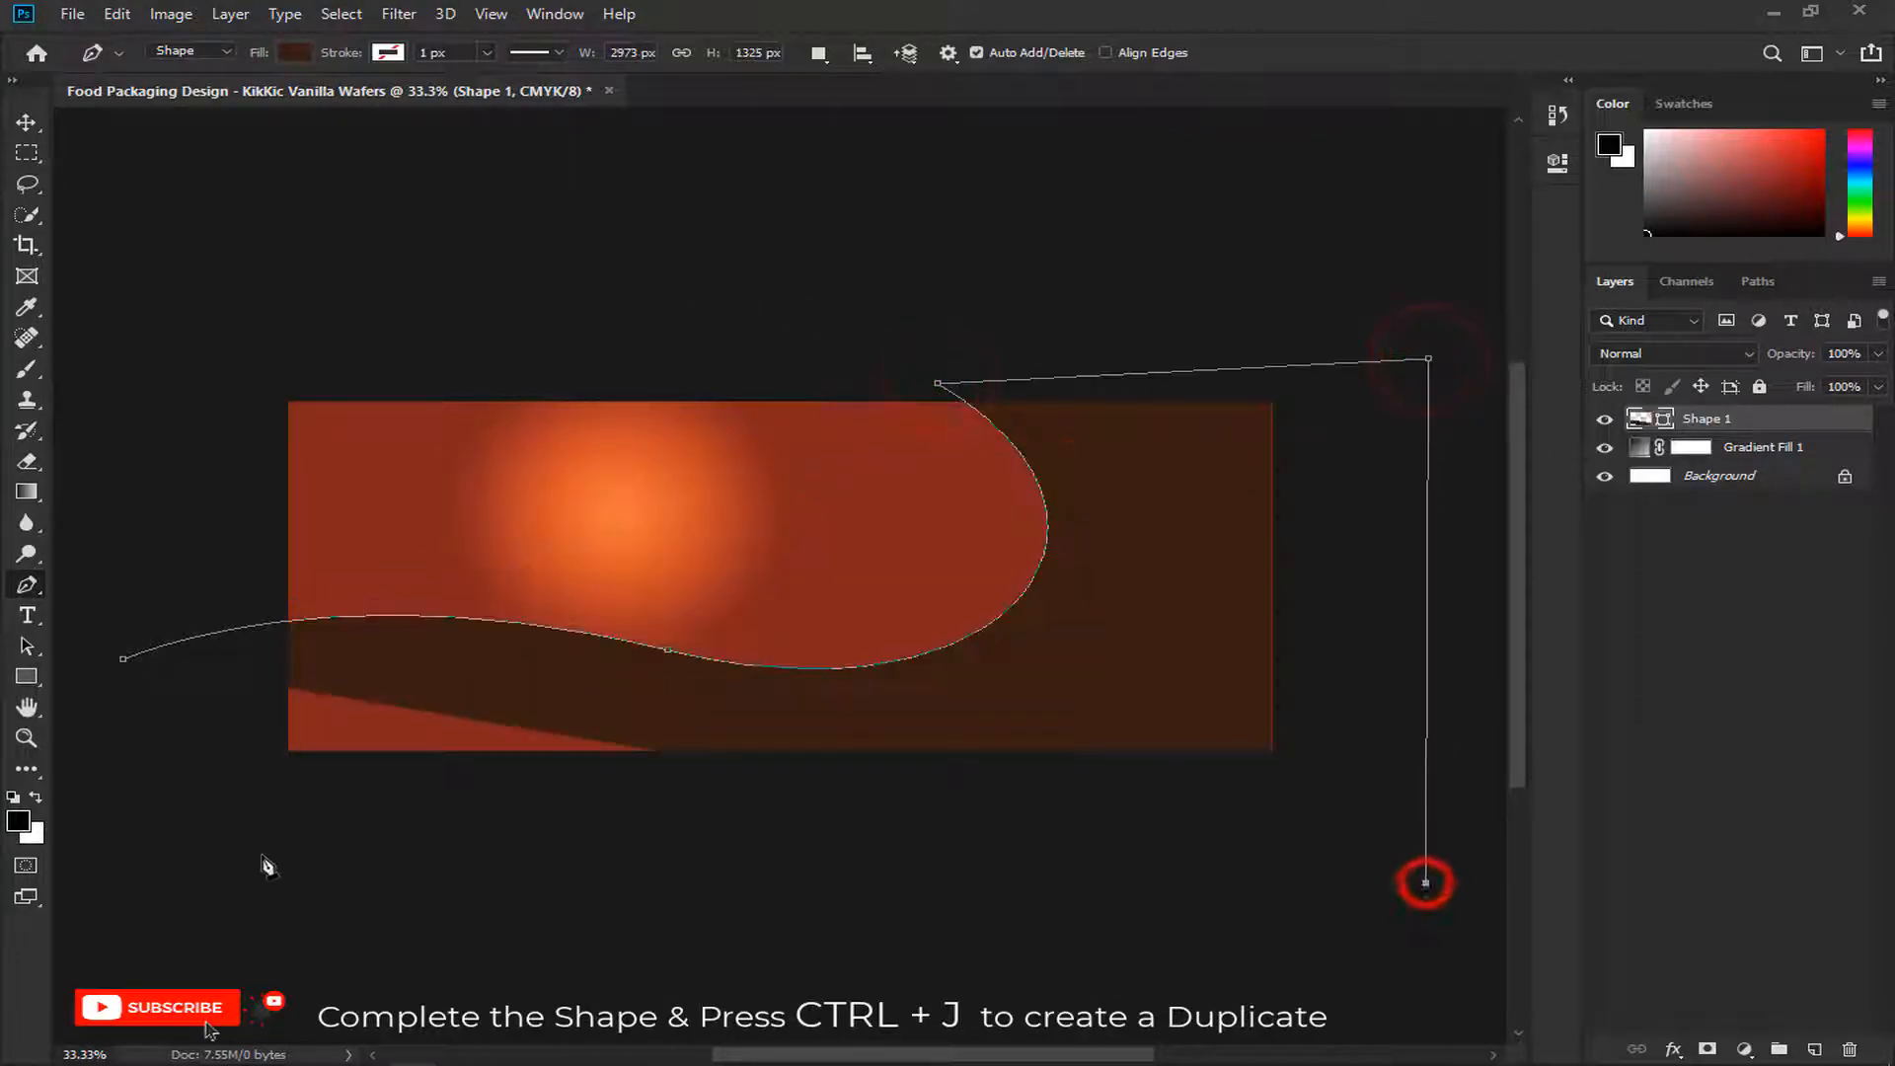
pyautogui.click(157, 866)
pyautogui.click(122, 660)
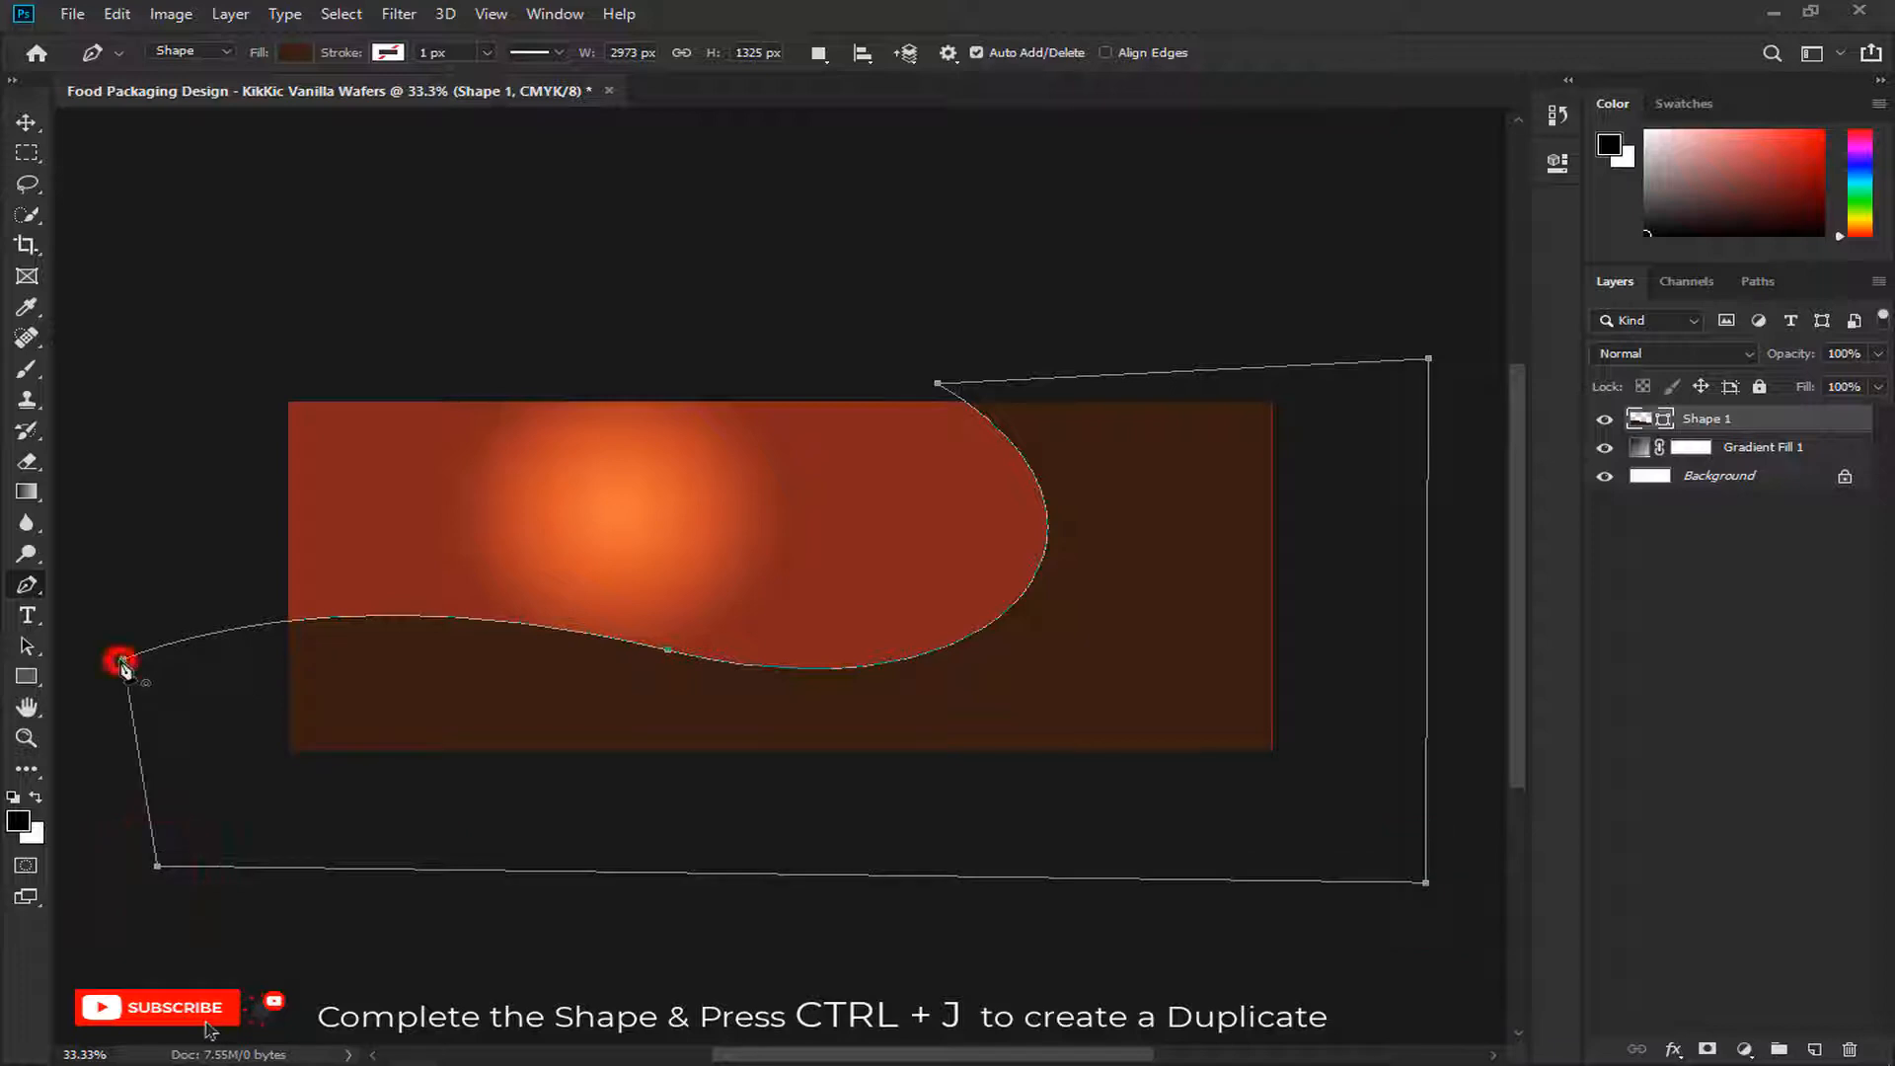
# Step: Duplicate the dark brown wavy shape, filling the copy with white ffffff and placing it directly beneath the original in the layer stack
pyautogui.hotkey('ctrl', 'j')
pyautogui.click(287, 53)
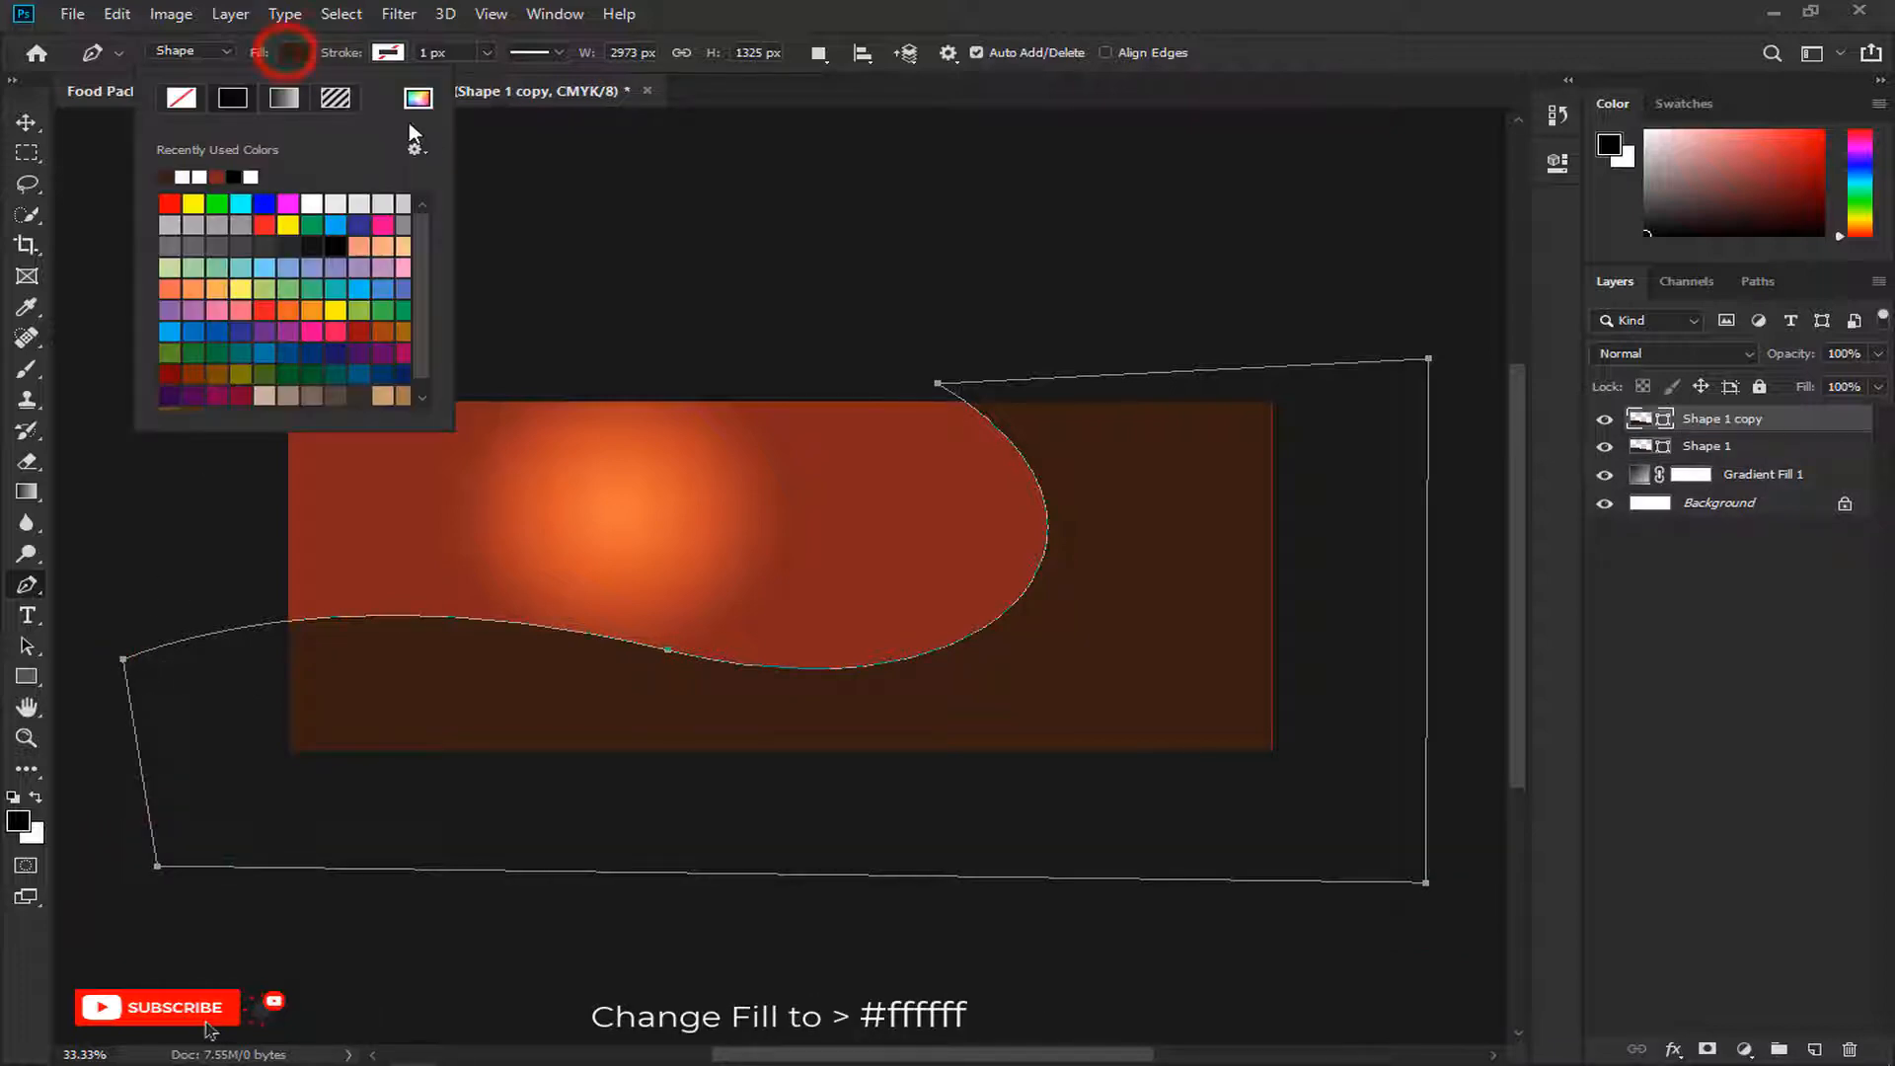
pyautogui.click(417, 97)
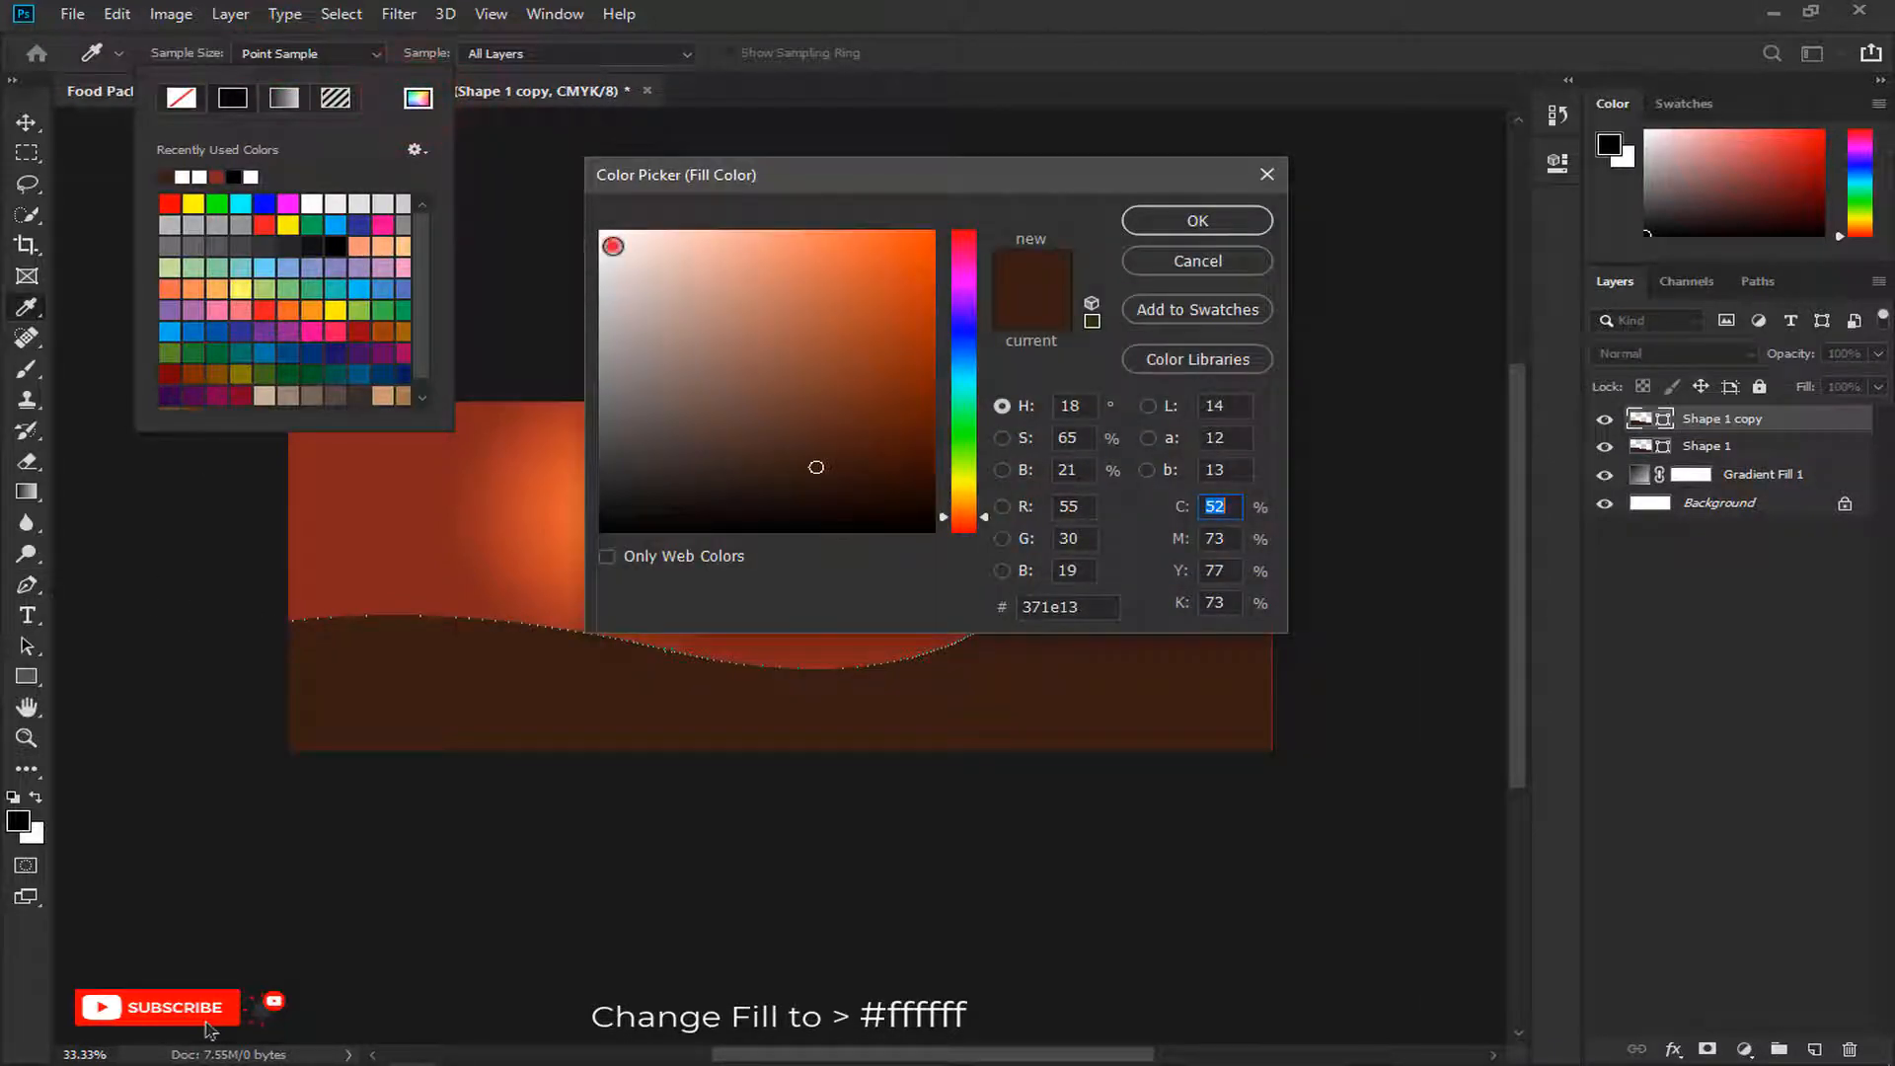
pyautogui.moveTo(613, 245); pyautogui.dragTo(597, 229)
pyautogui.click(1145, 221)
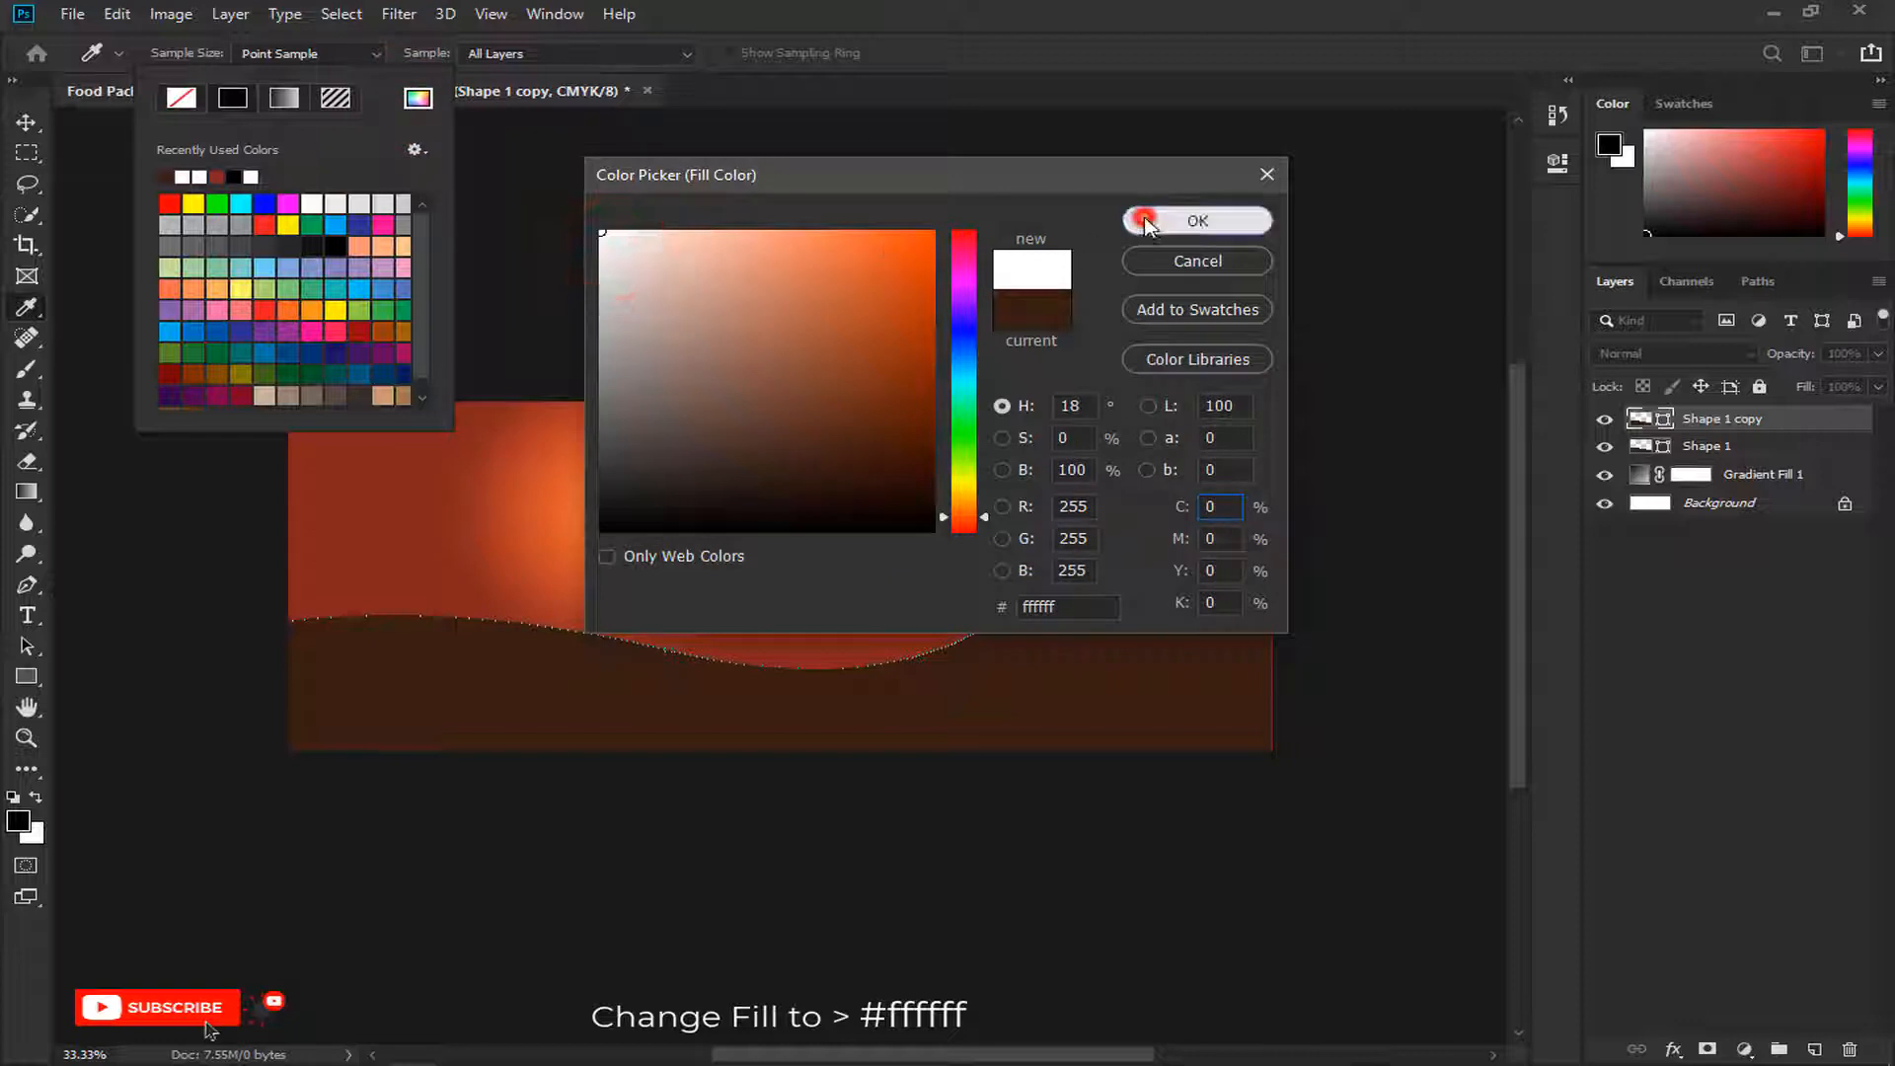
pyautogui.click(1252, 22)
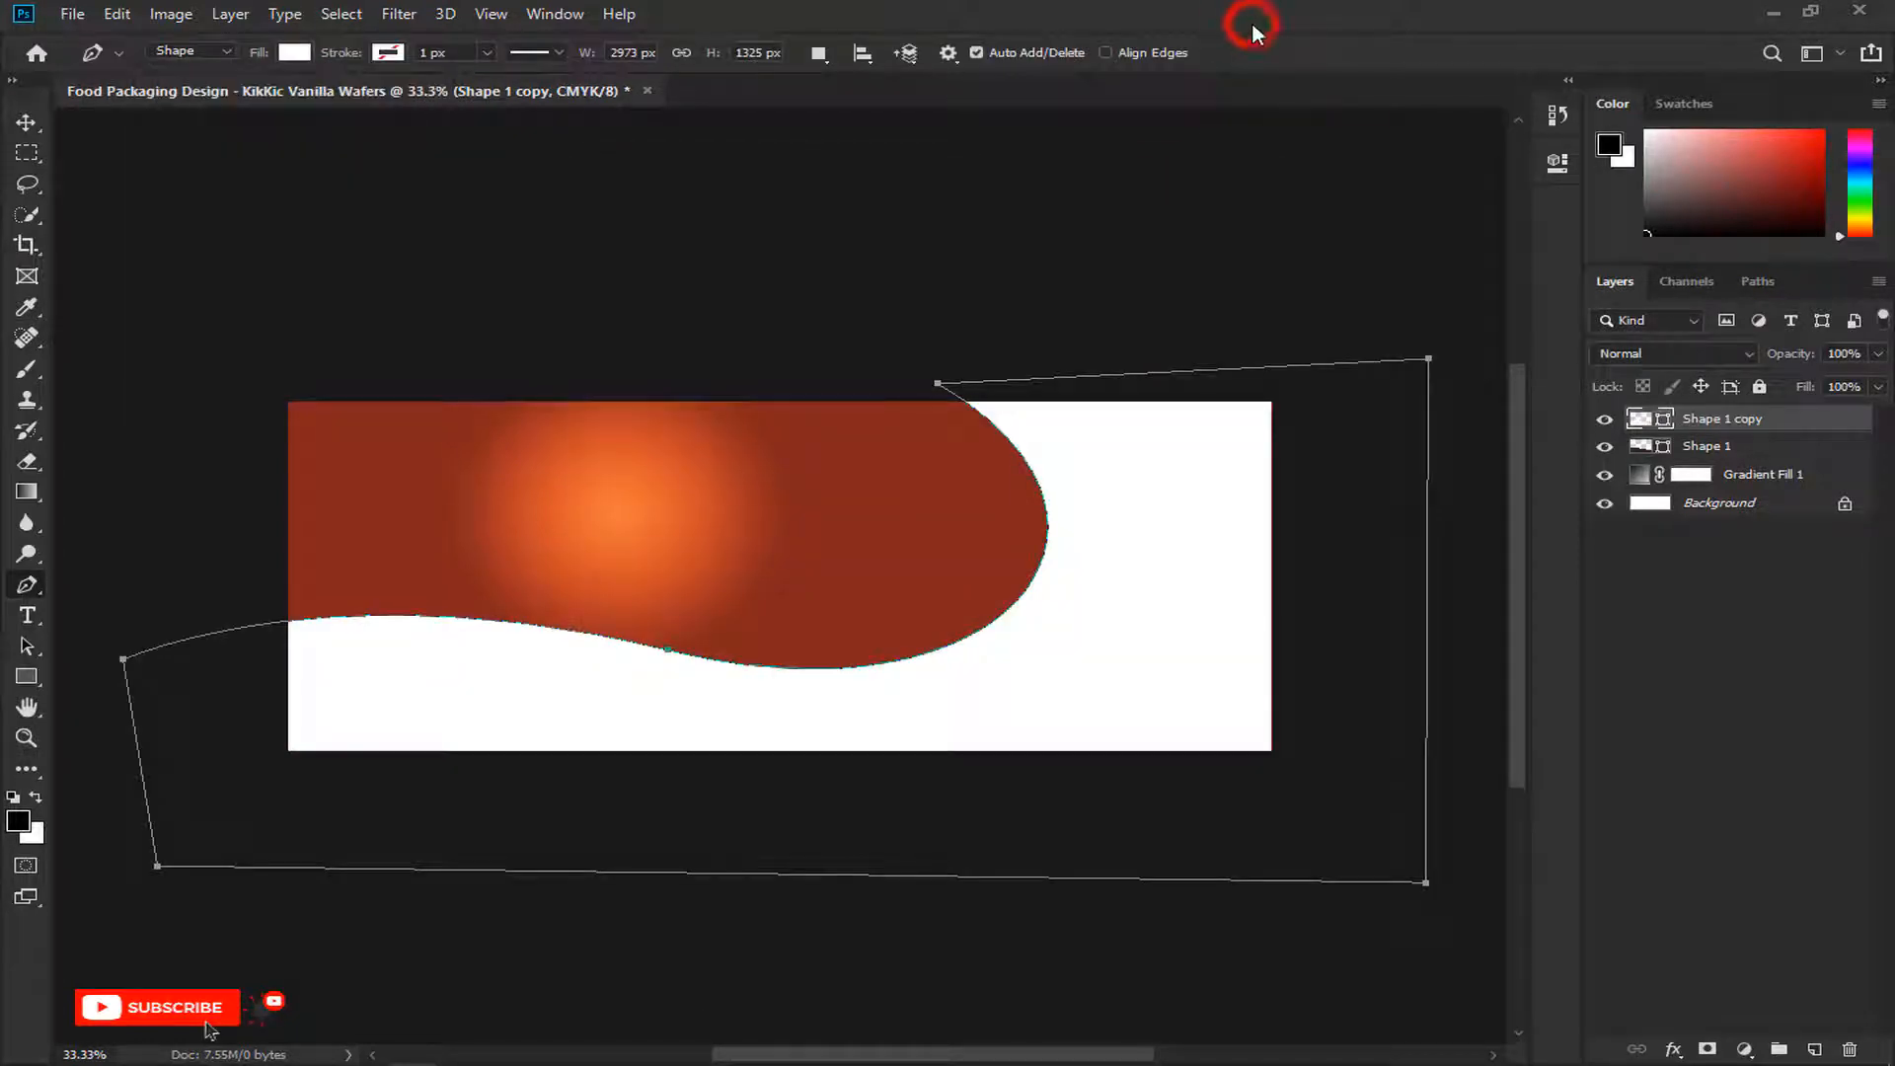
pyautogui.click(28, 121)
pyautogui.moveTo(1725, 422); pyautogui.dragTo(1726, 457)
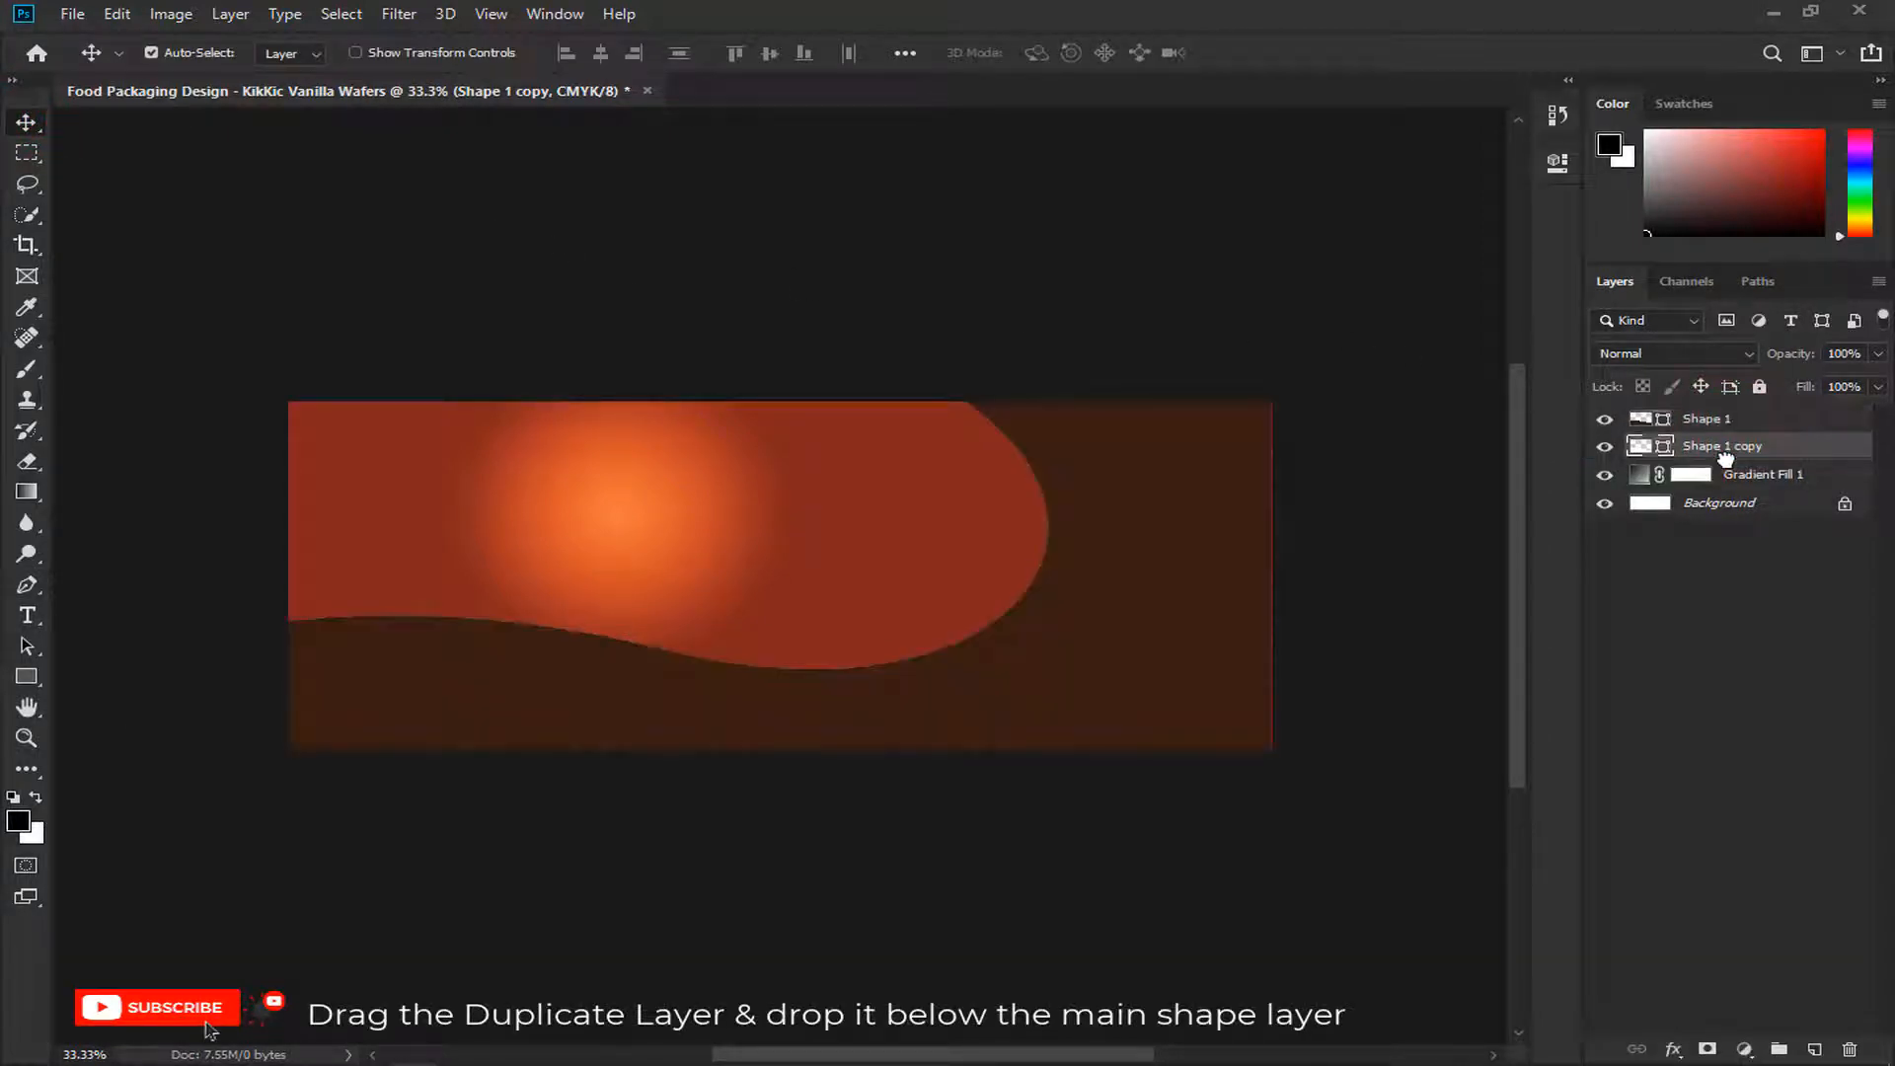
# Step: Free-transform the white copy of the wavy shape, moving it up 26 px and rotating it to about 1.96 degrees
pyautogui.scroll(2, 1047, 589)
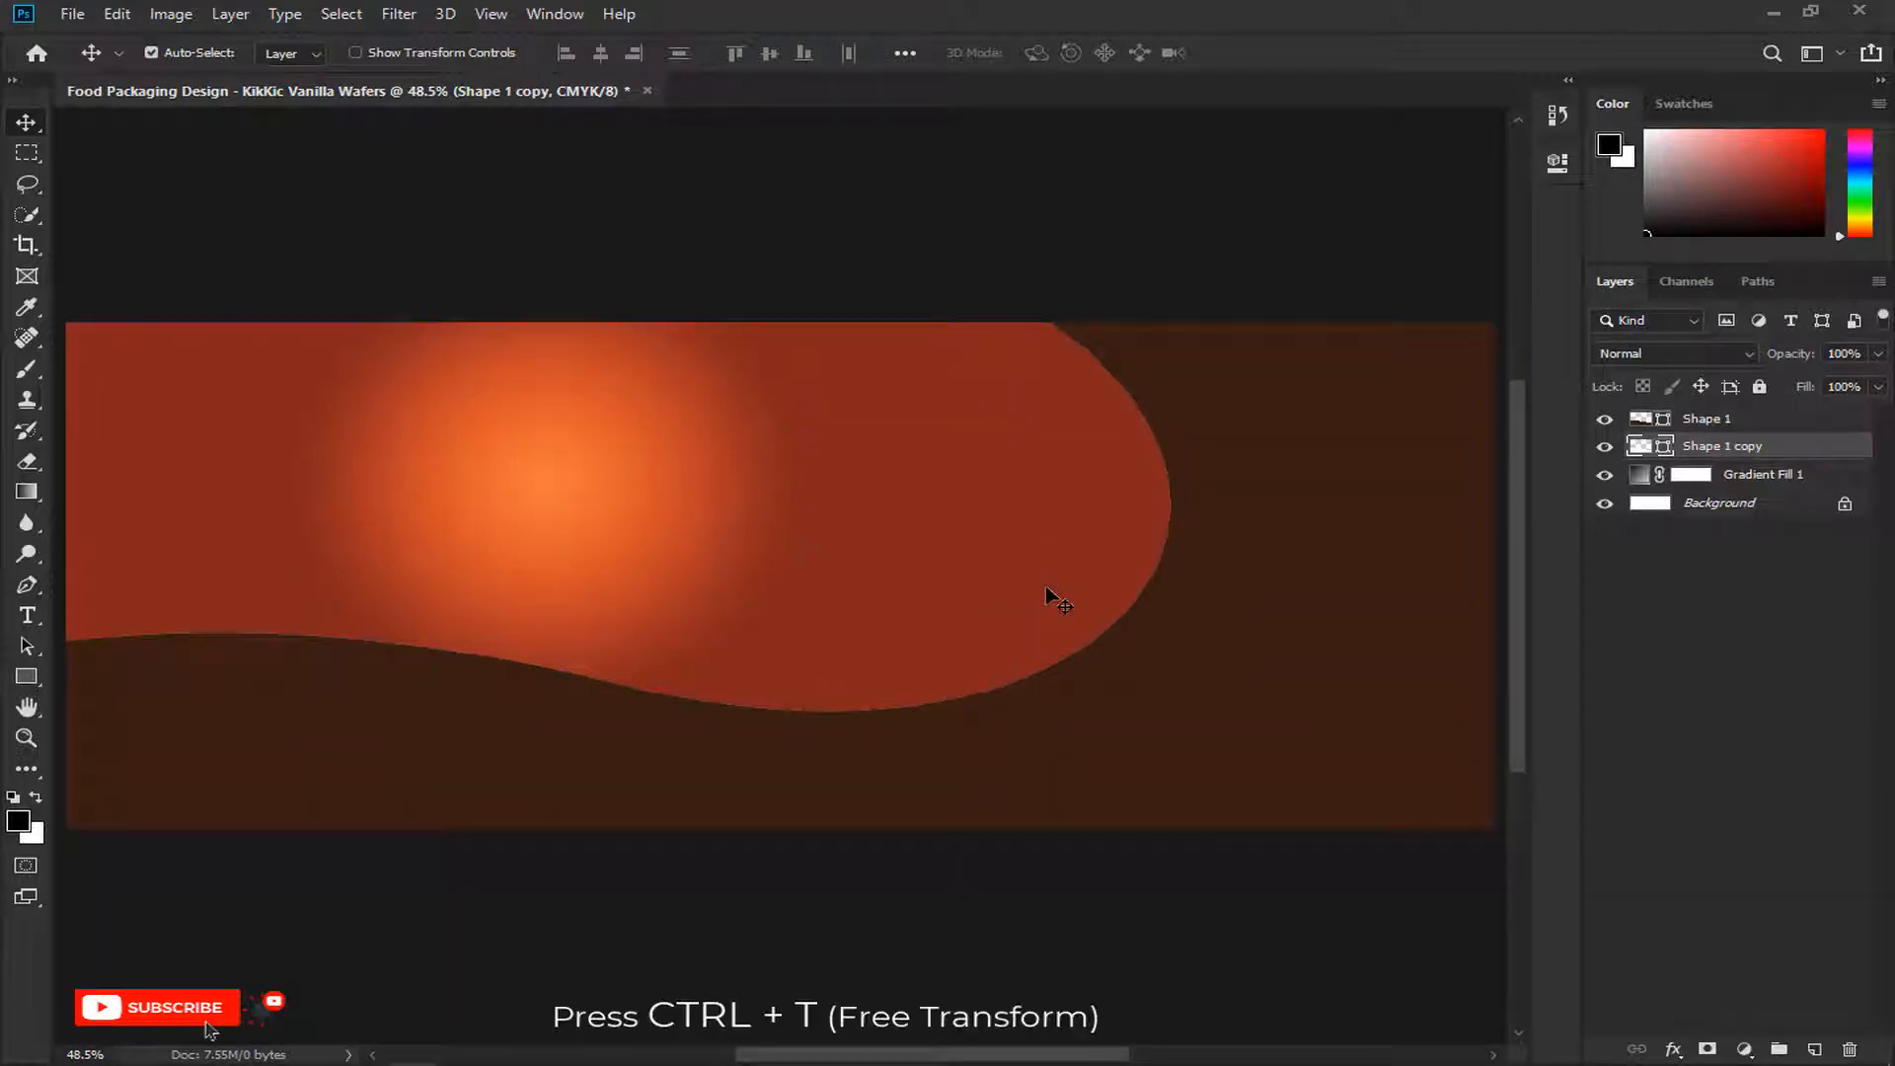
pyautogui.hotkey('ctrl', 't')
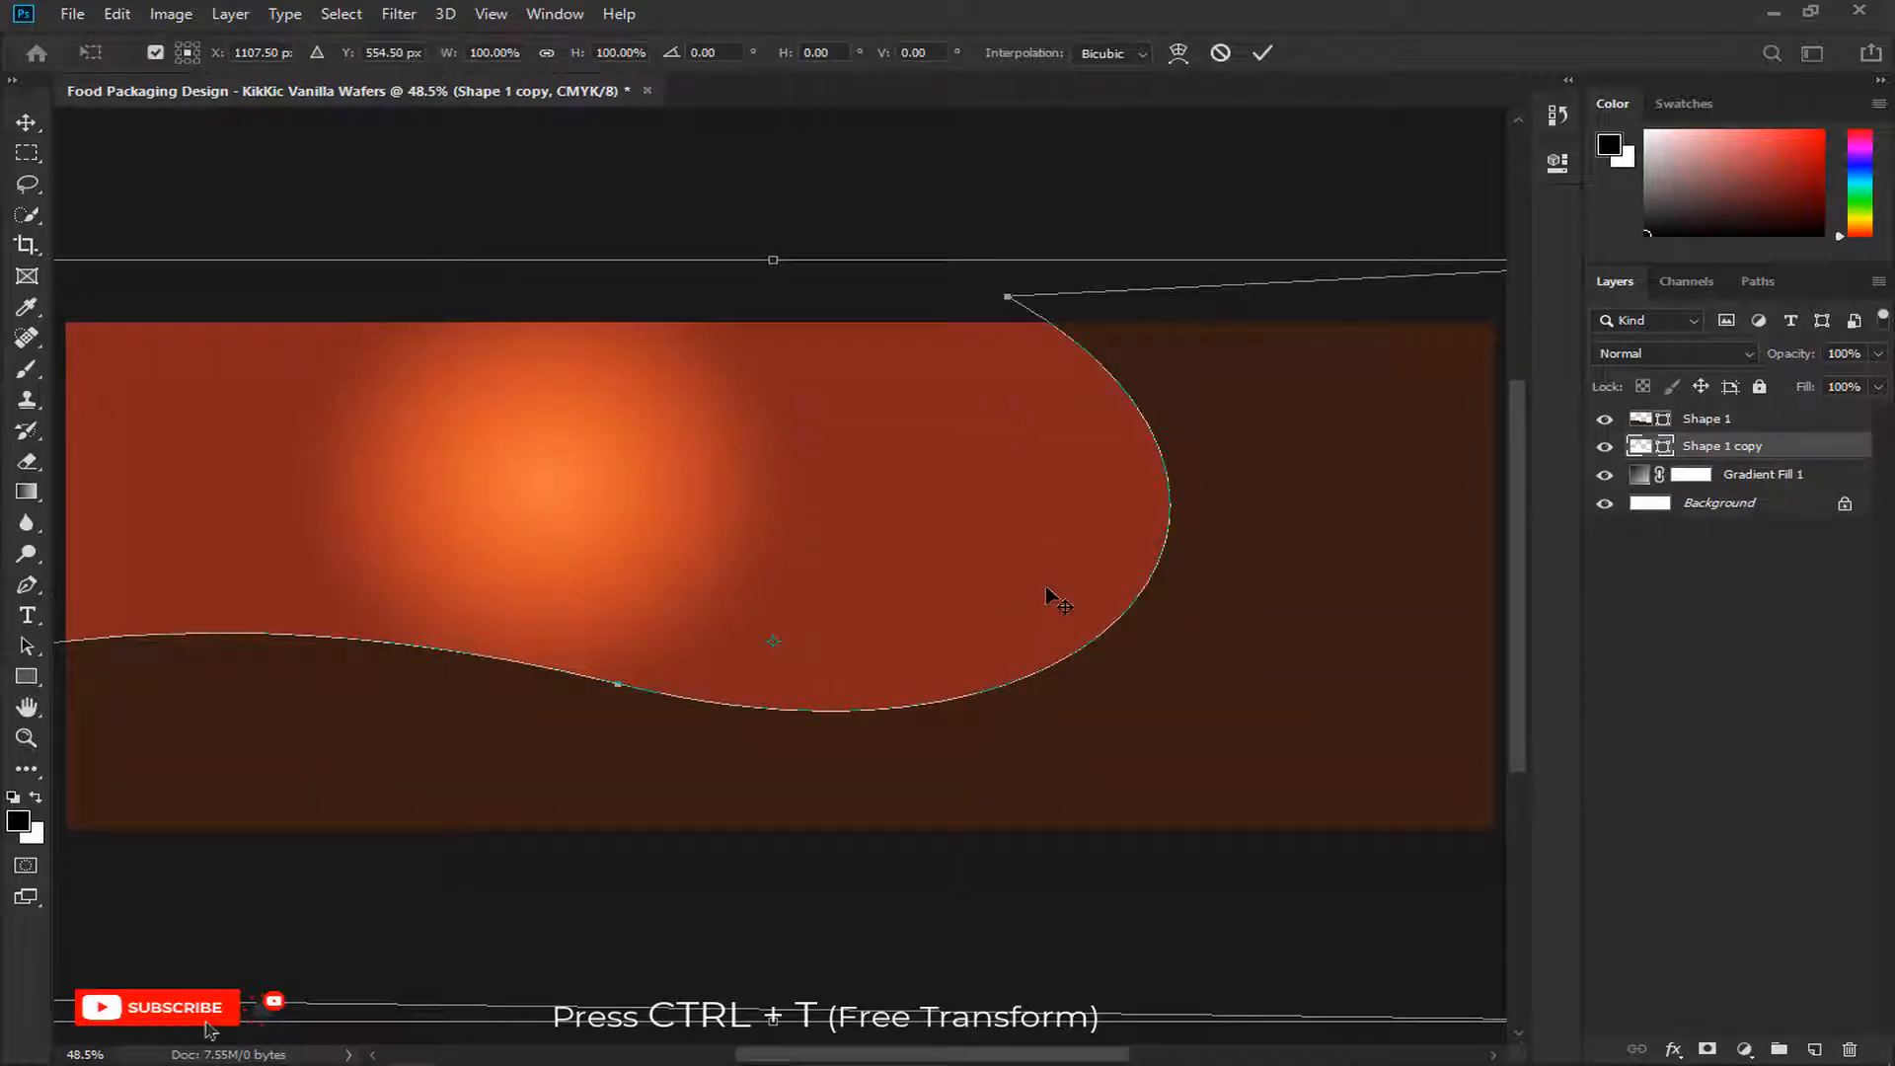
pyautogui.hotkey('ctrl', '-')
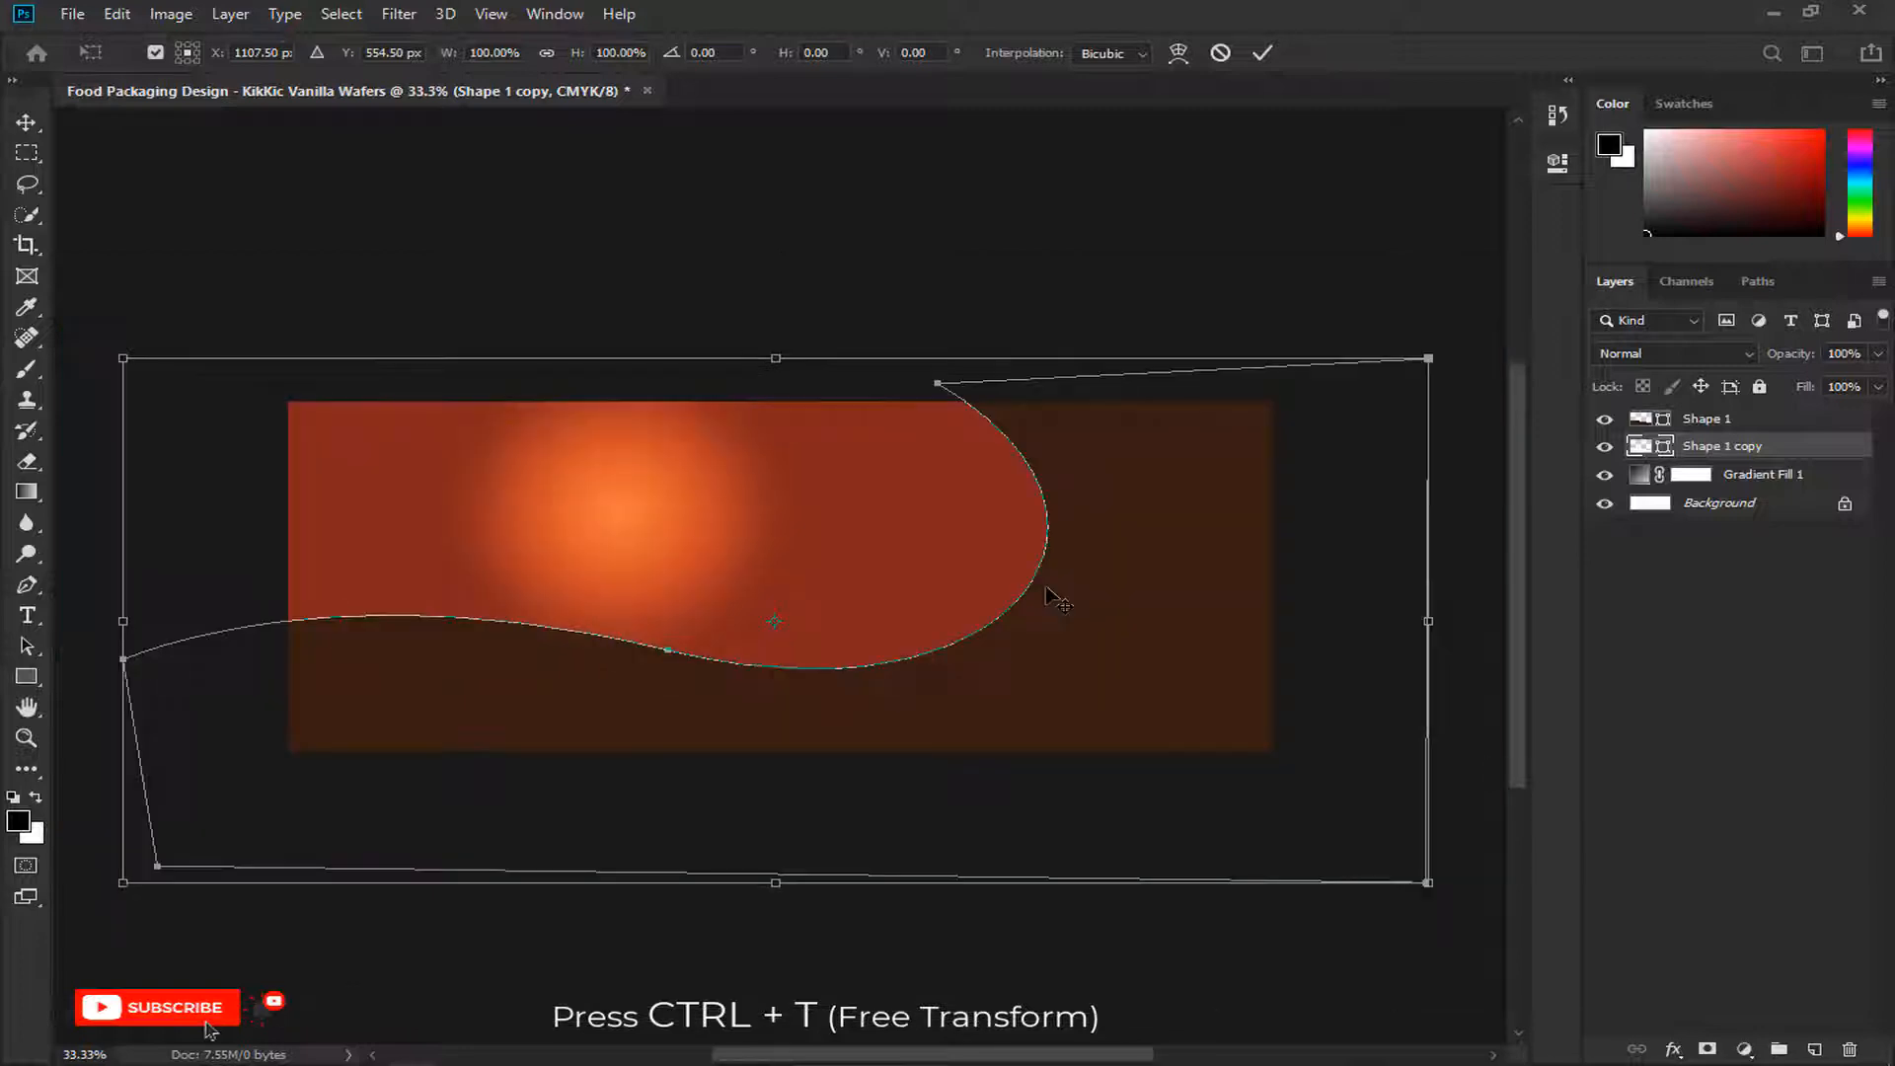
pyautogui.hotkey('ctrl', '+')
pyautogui.press('Up')
pyautogui.press('Up')
pyautogui.press('Up')
pyautogui.press('Up')
pyautogui.press('Up')
pyautogui.press('Up')
pyautogui.press('Up')
pyautogui.press('Up')
pyautogui.press('Up')
pyautogui.press('Up')
pyautogui.press('Up')
pyautogui.press('Up')
pyautogui.press('Up')
pyautogui.press('Up')
pyautogui.press('Up')
pyautogui.press('Up')
pyautogui.press('Up')
pyautogui.press('Up')
pyautogui.press('Up')
pyautogui.press('Up')
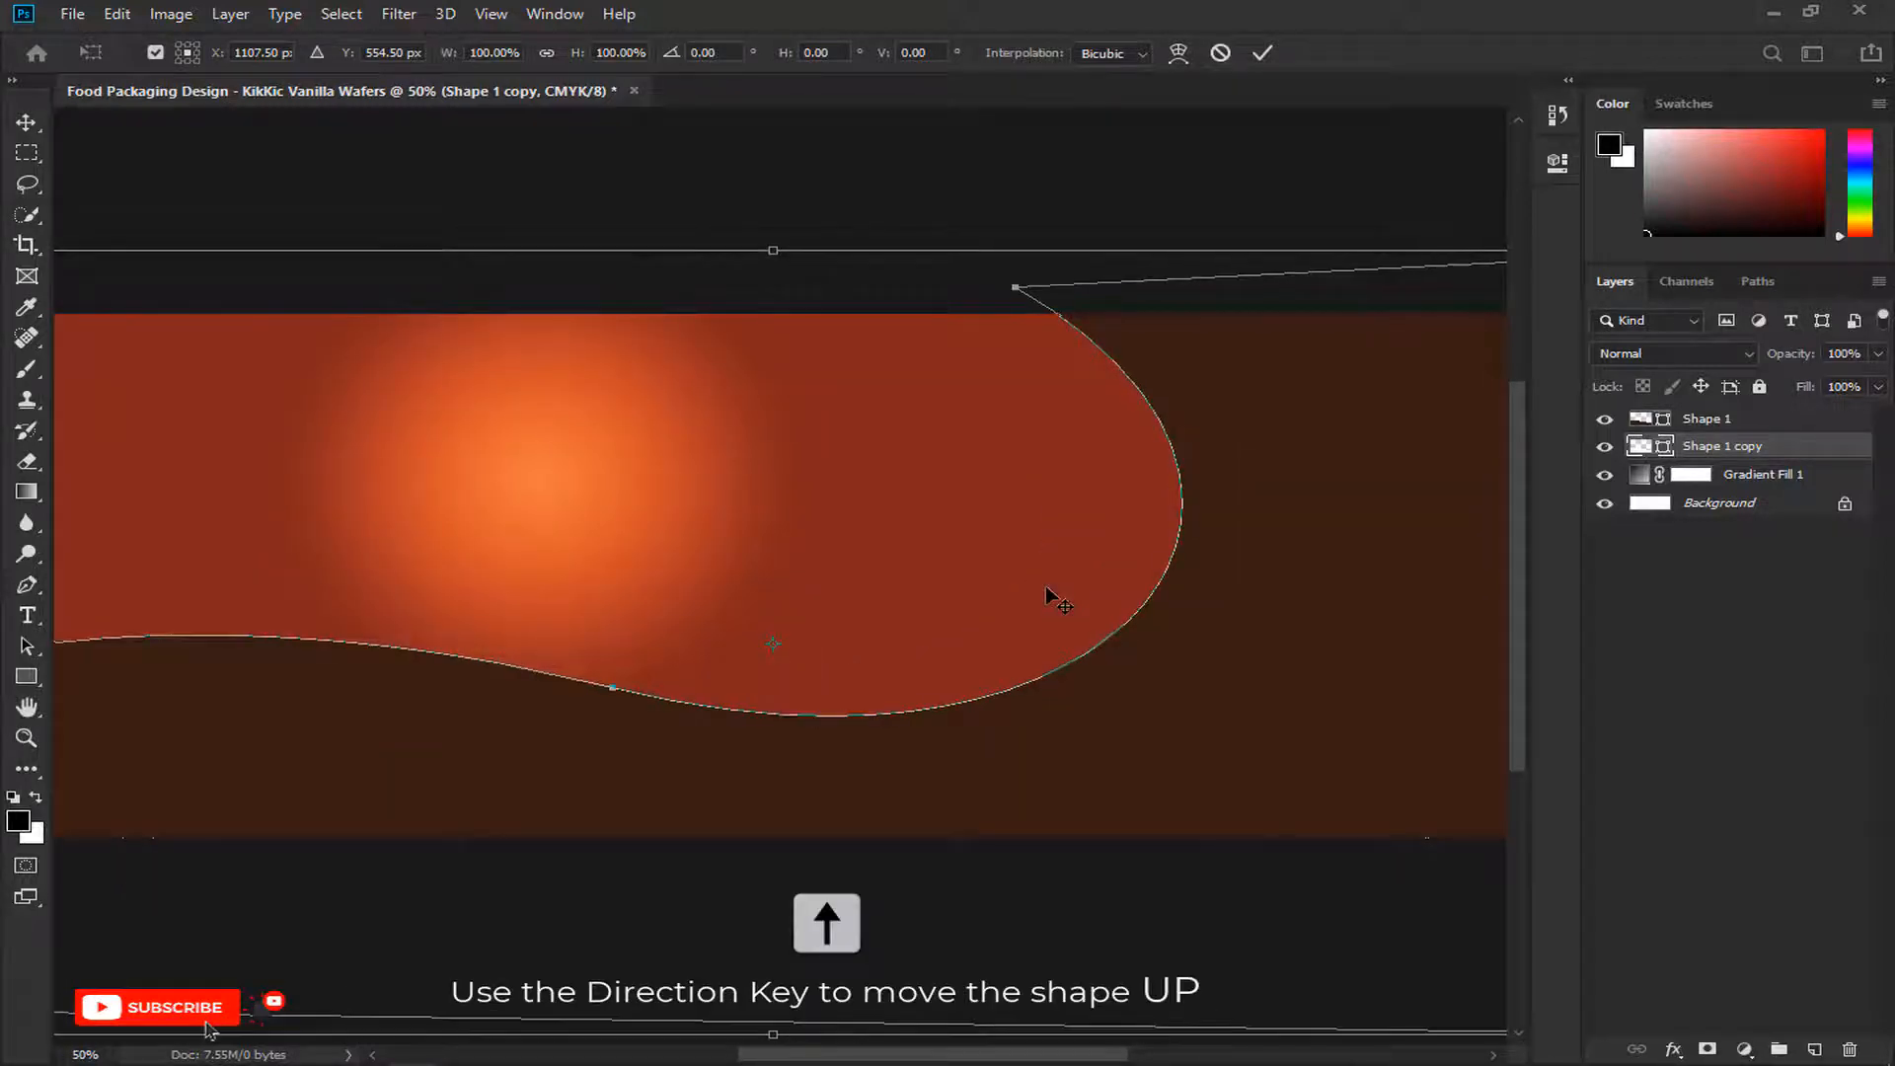
pyautogui.press('Down')
pyautogui.press('Down')
pyautogui.press('Down')
pyautogui.press('Down')
pyautogui.press('Down')
pyautogui.press('Down')
pyautogui.press('Down')
pyautogui.press('Down')
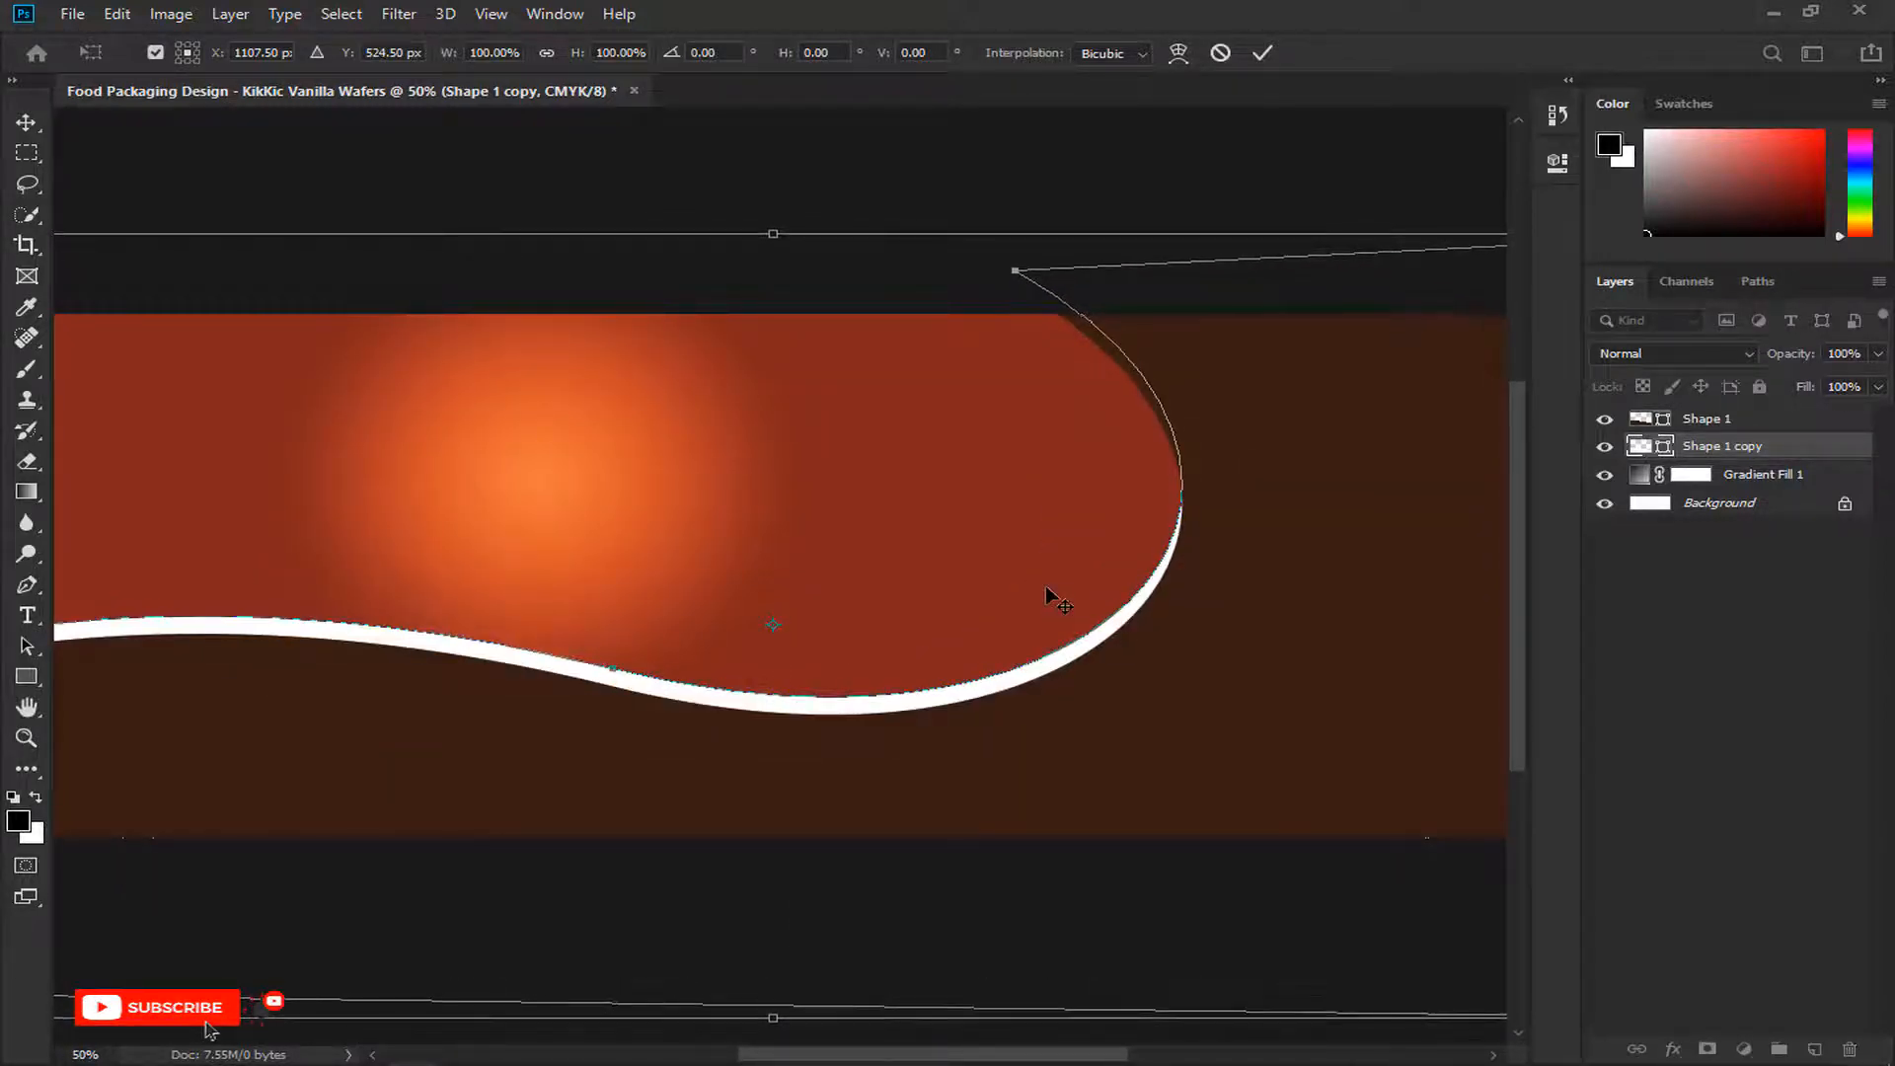
pyautogui.hotkey('ctrl', '-')
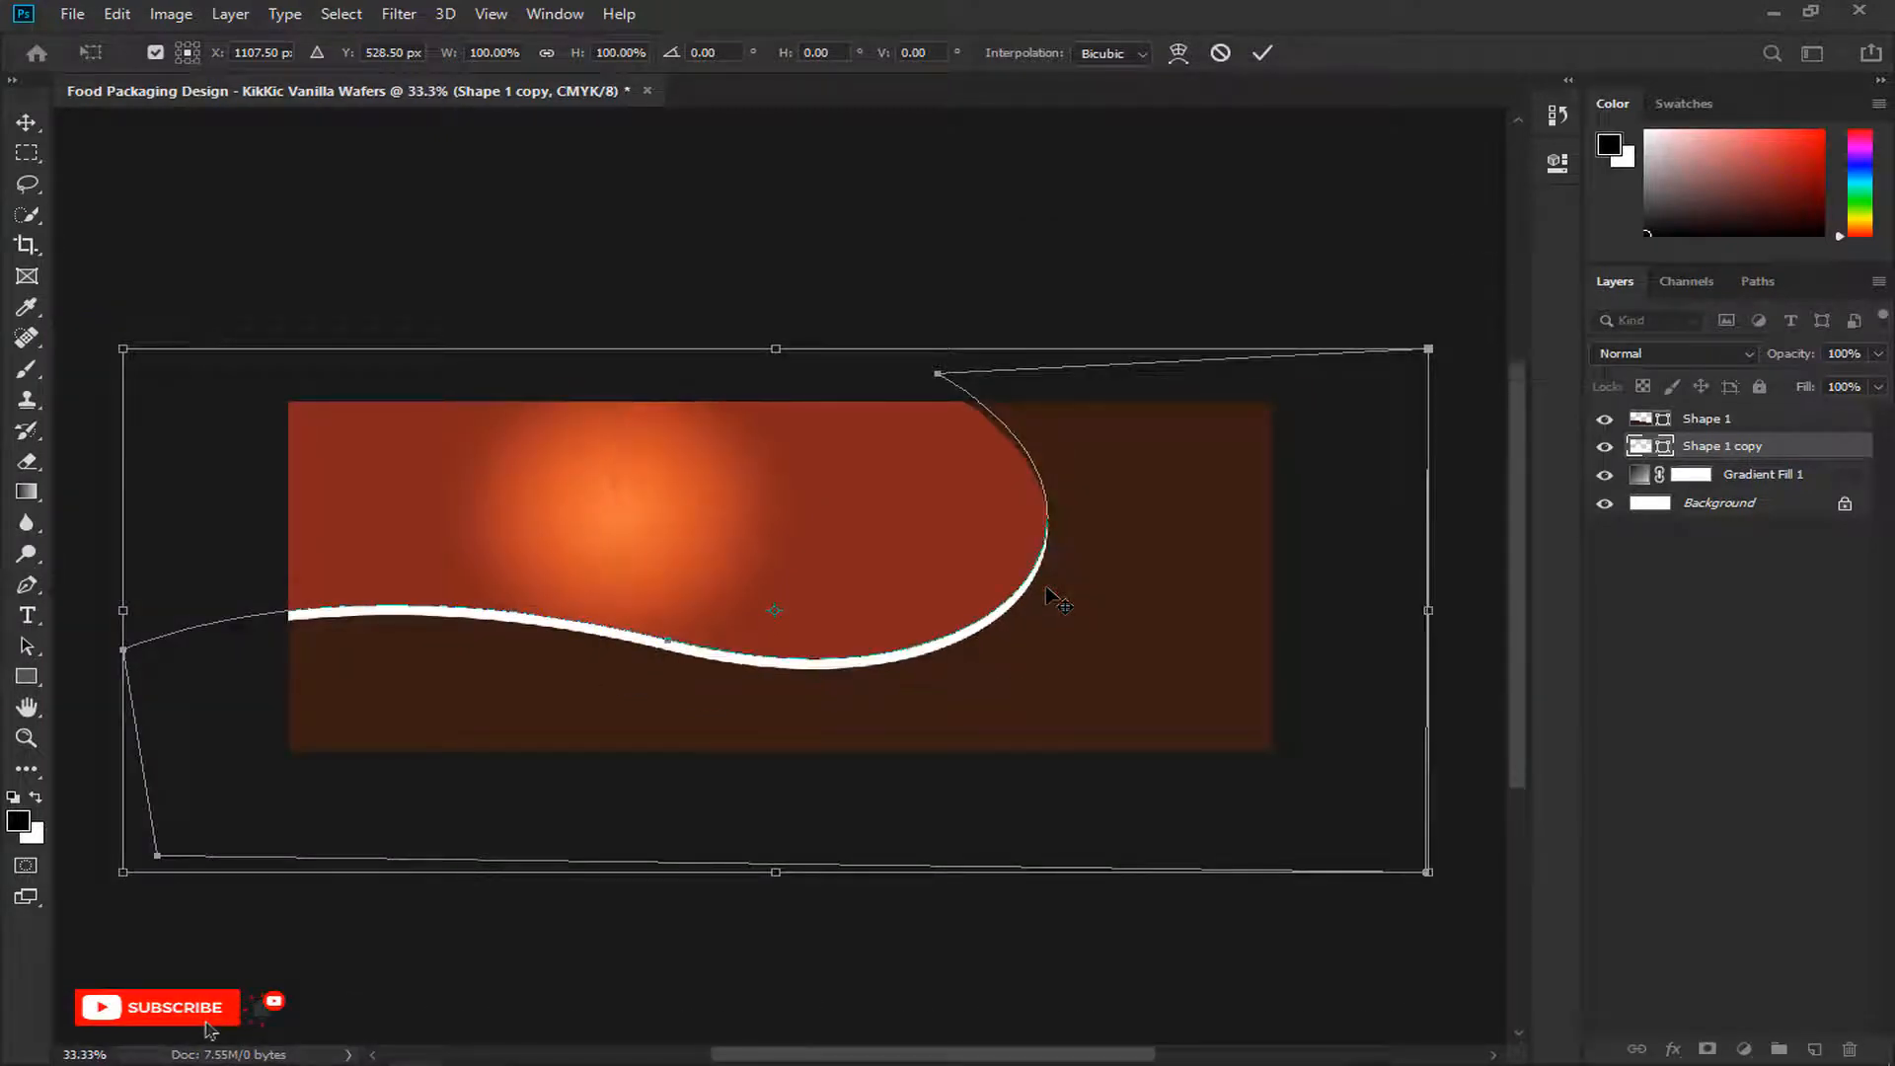
pyautogui.moveTo(1462, 875); pyautogui.dragTo(1459, 902)
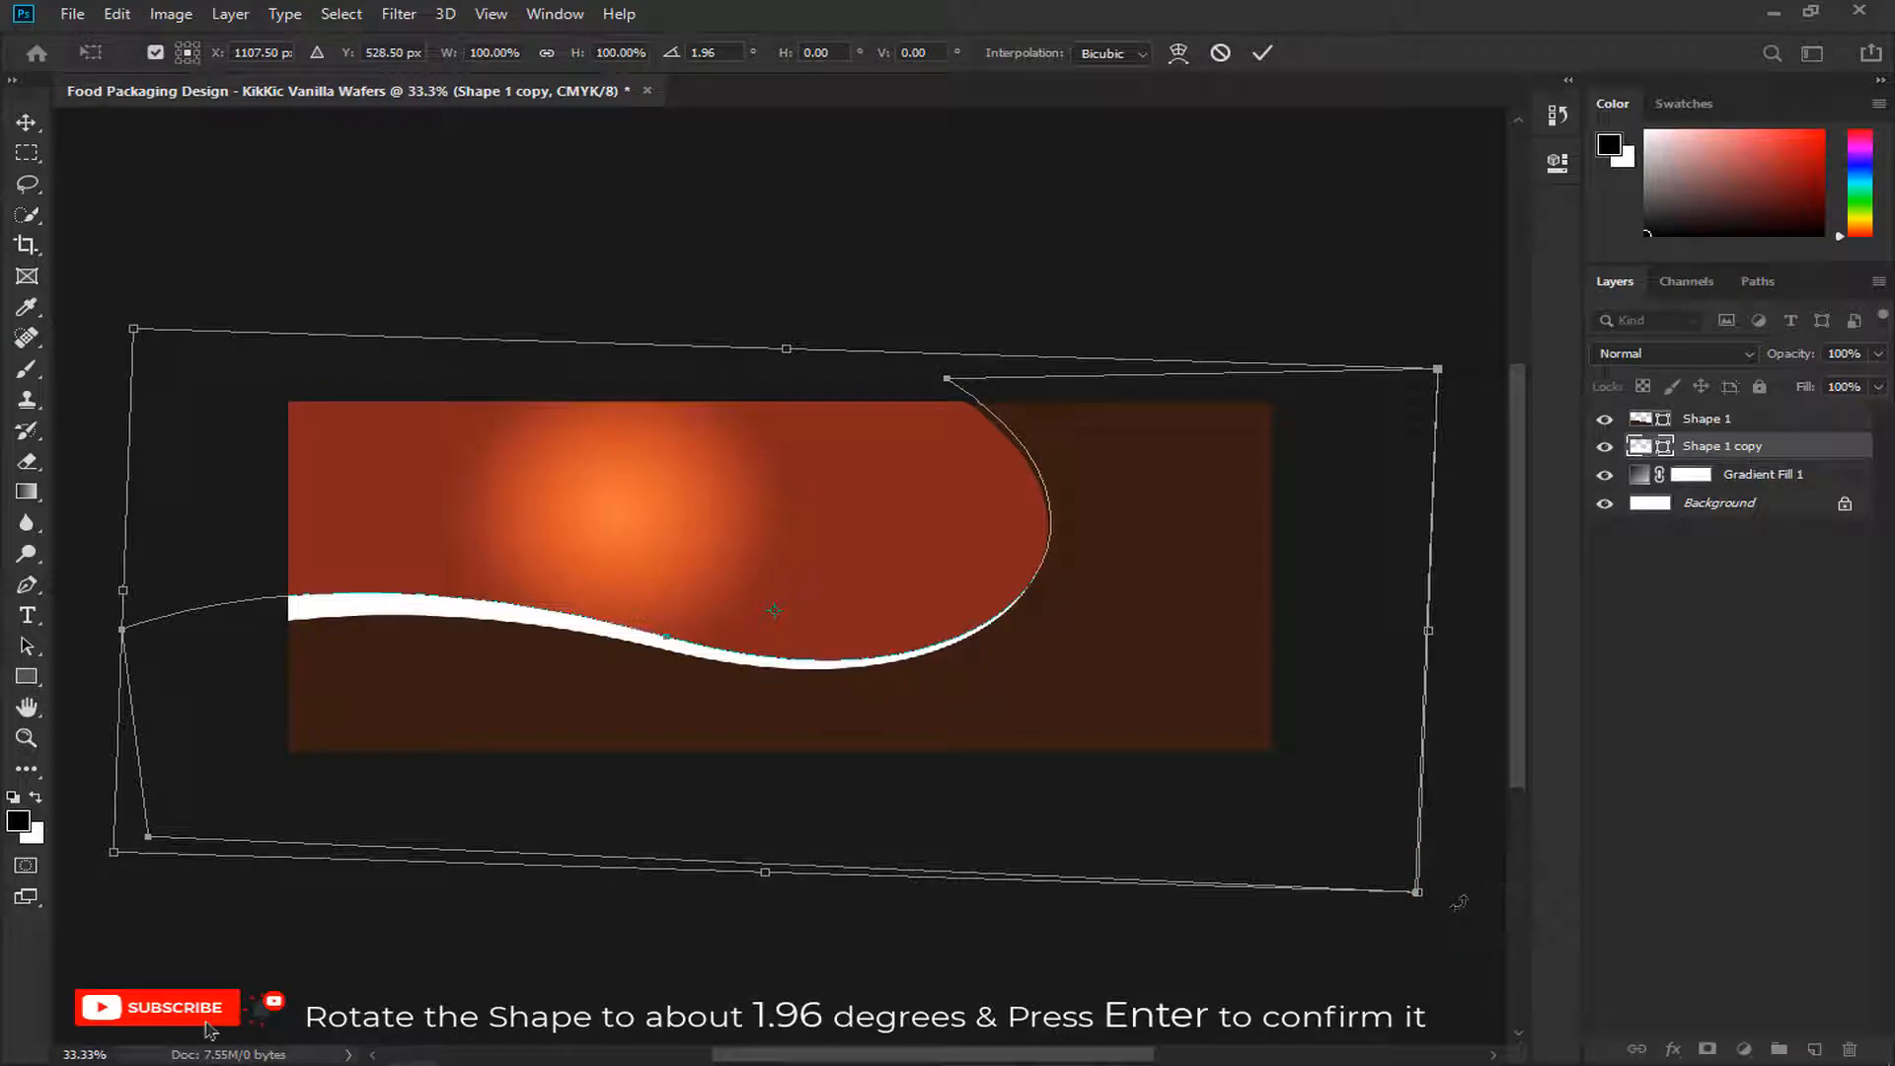
pyautogui.press('Return')
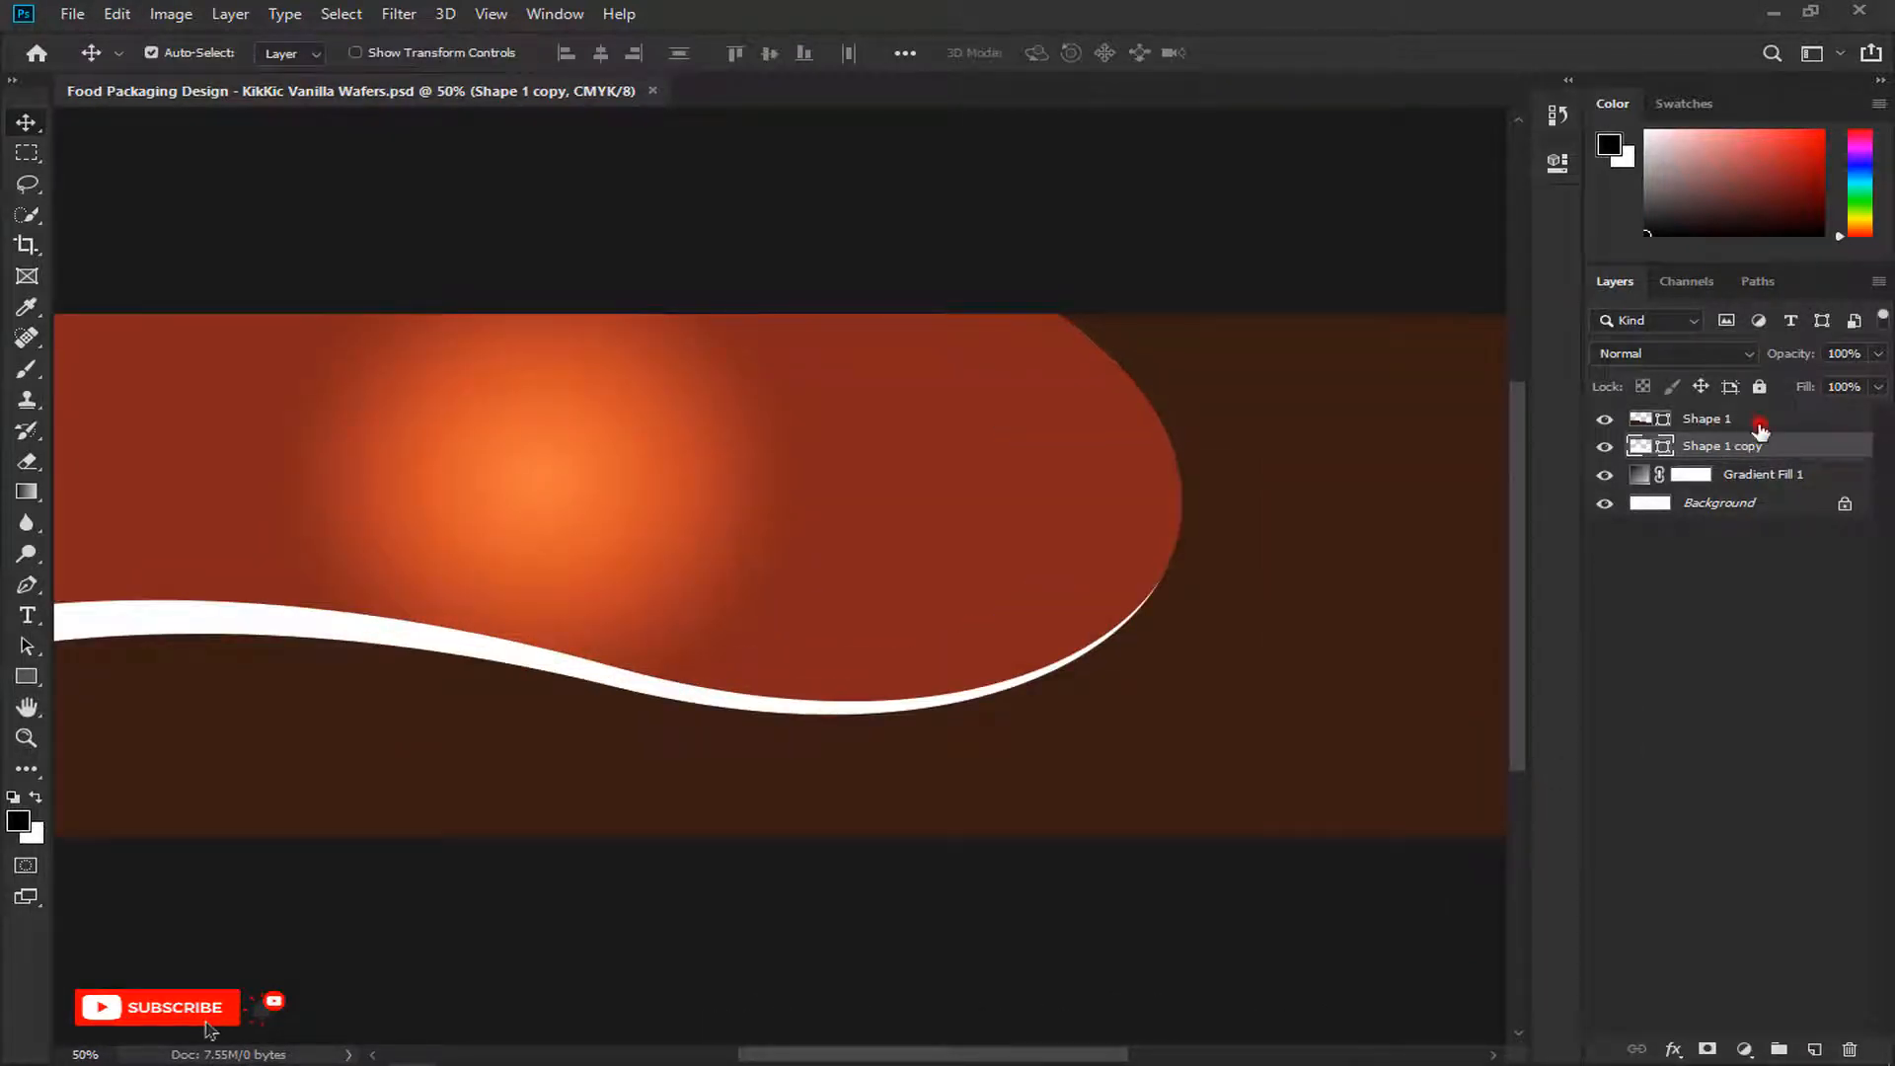
# Step: Add a new layer above Shape 1 and set the Pen tool's shape fill color to hex 822619
pyautogui.click(1760, 424)
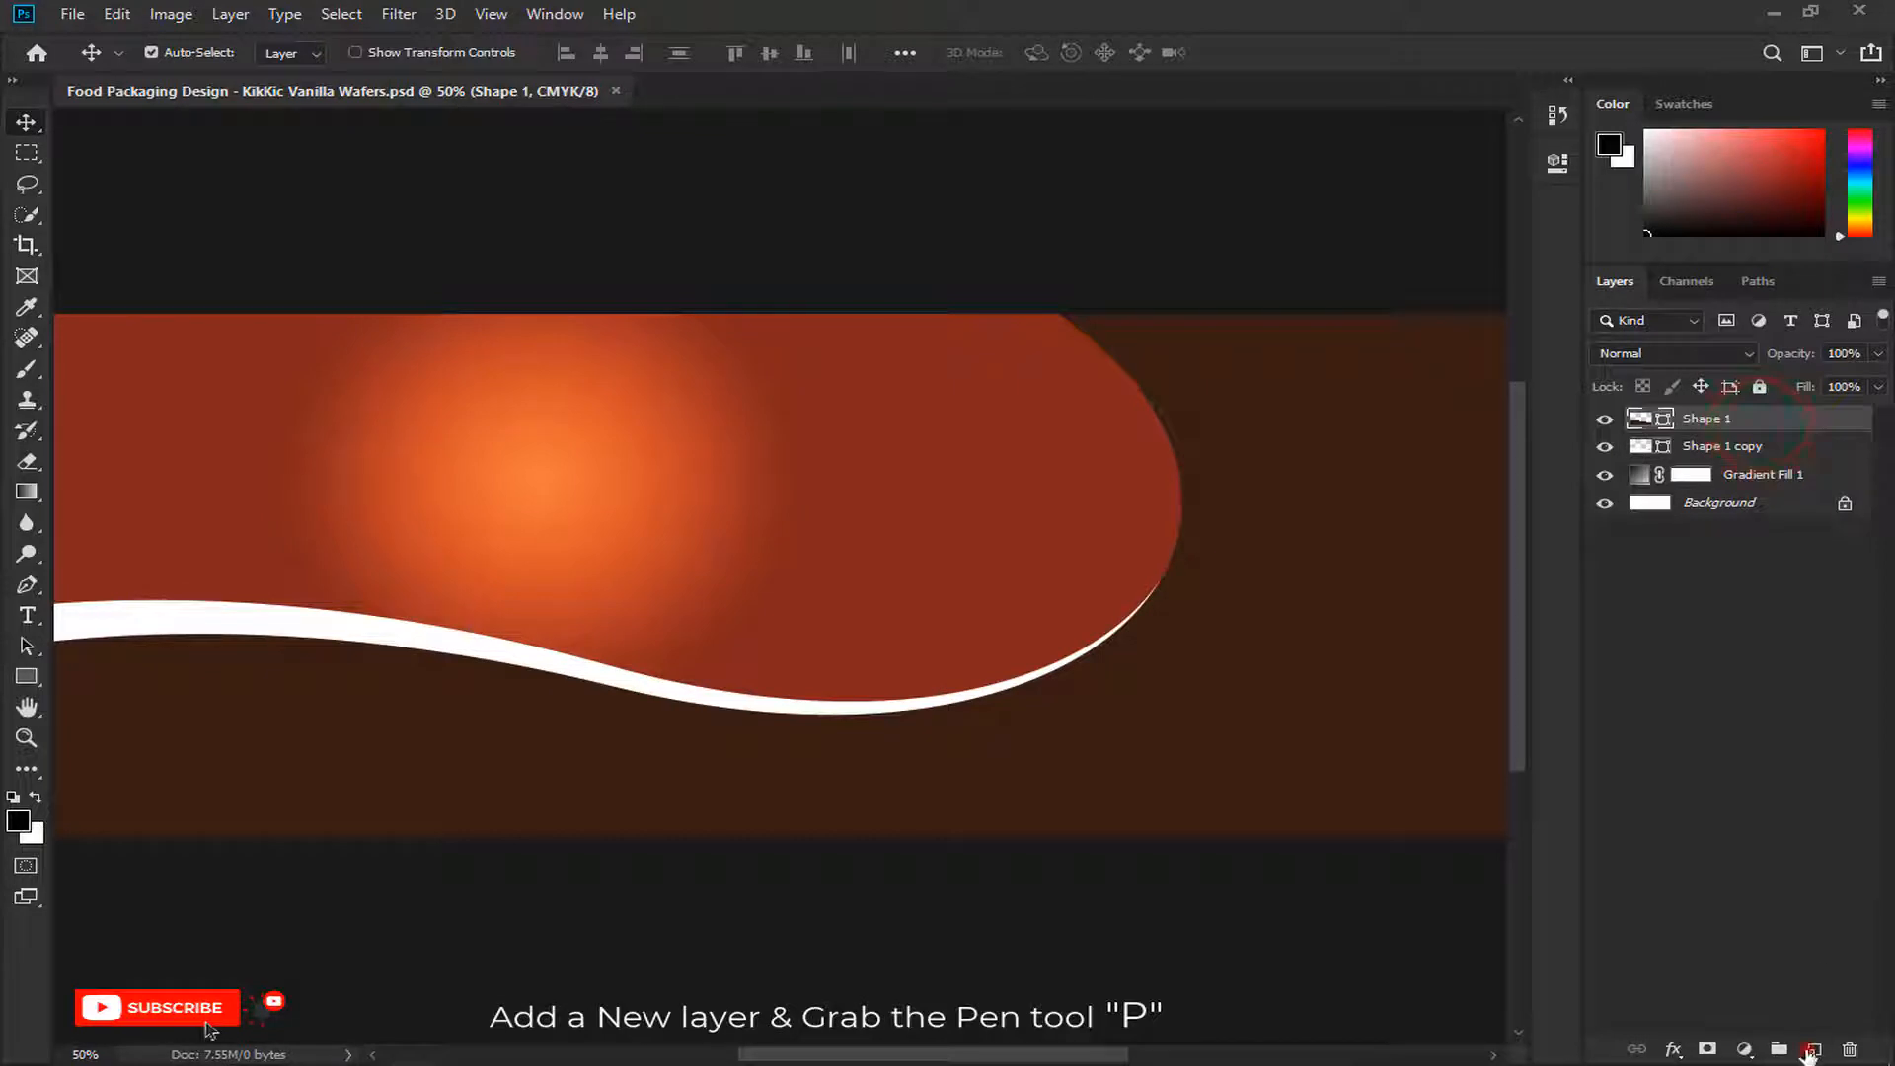
pyautogui.click(1812, 1051)
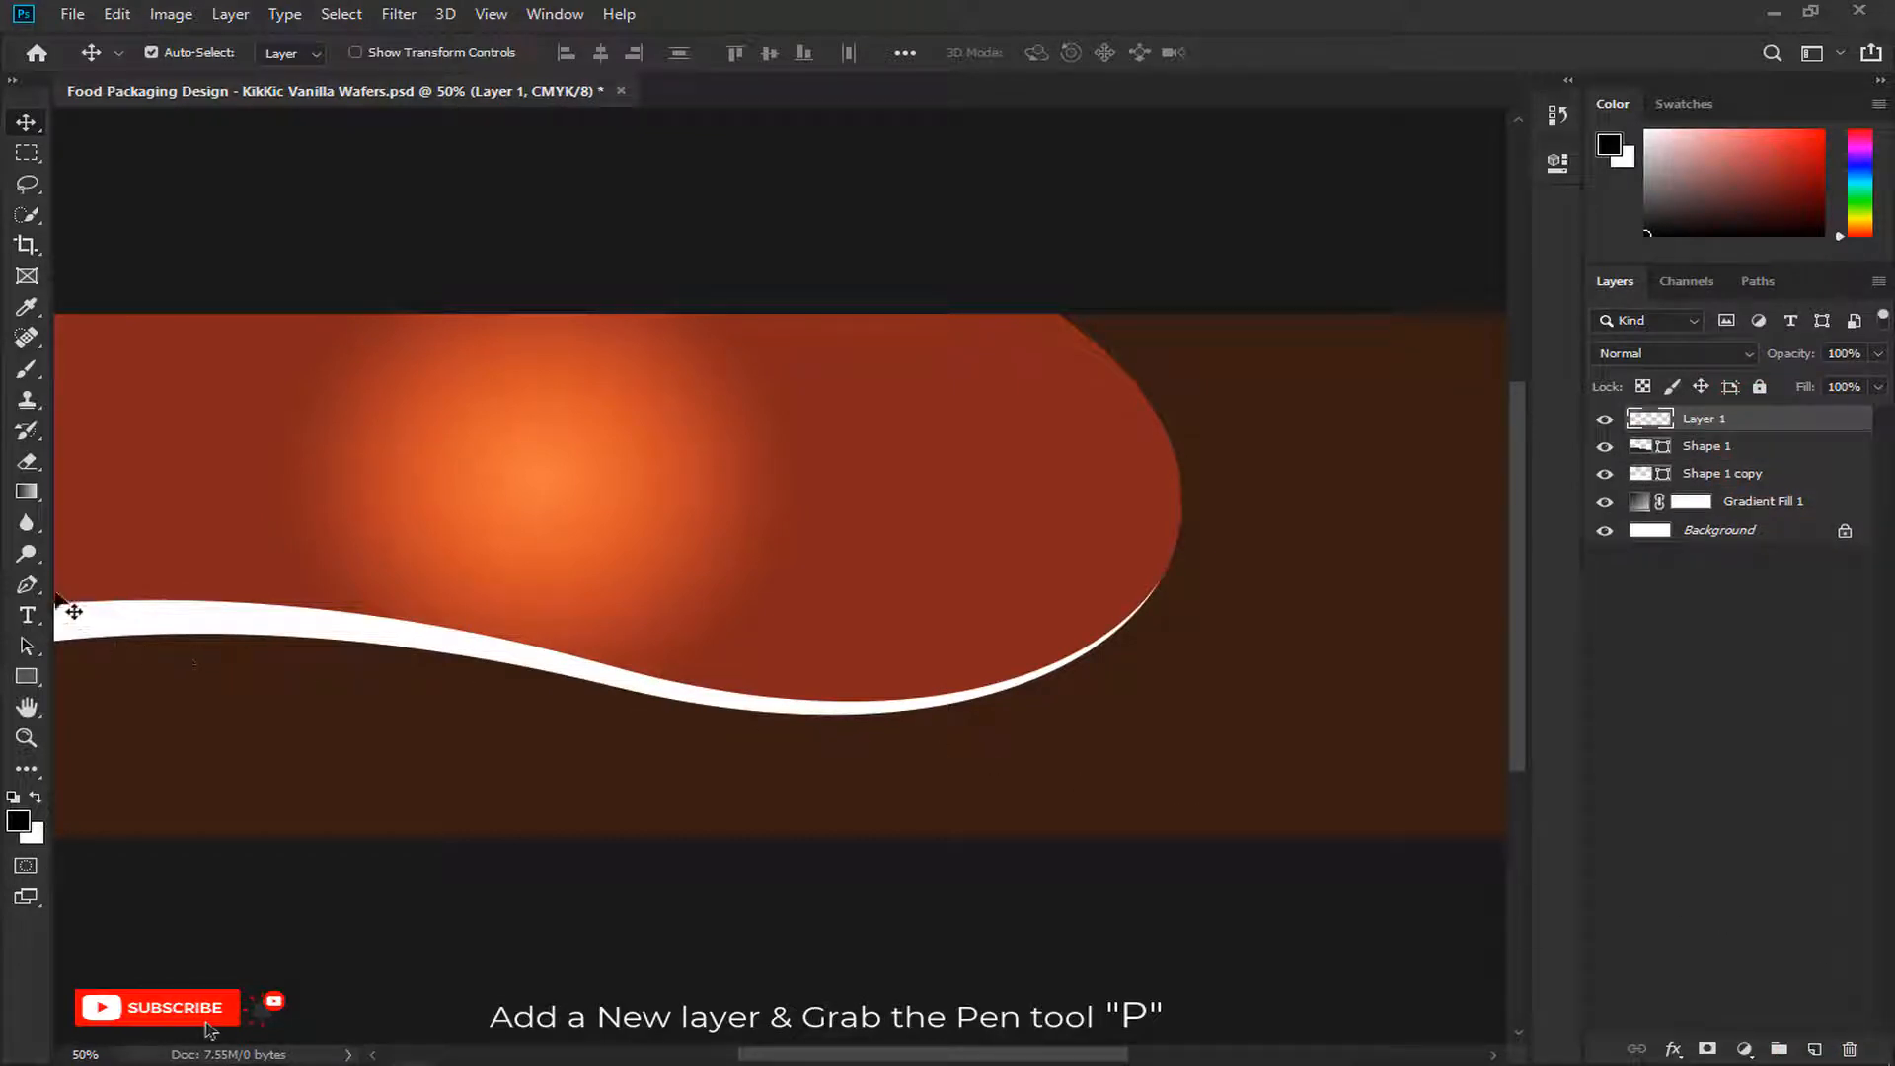
pyautogui.click(26, 582)
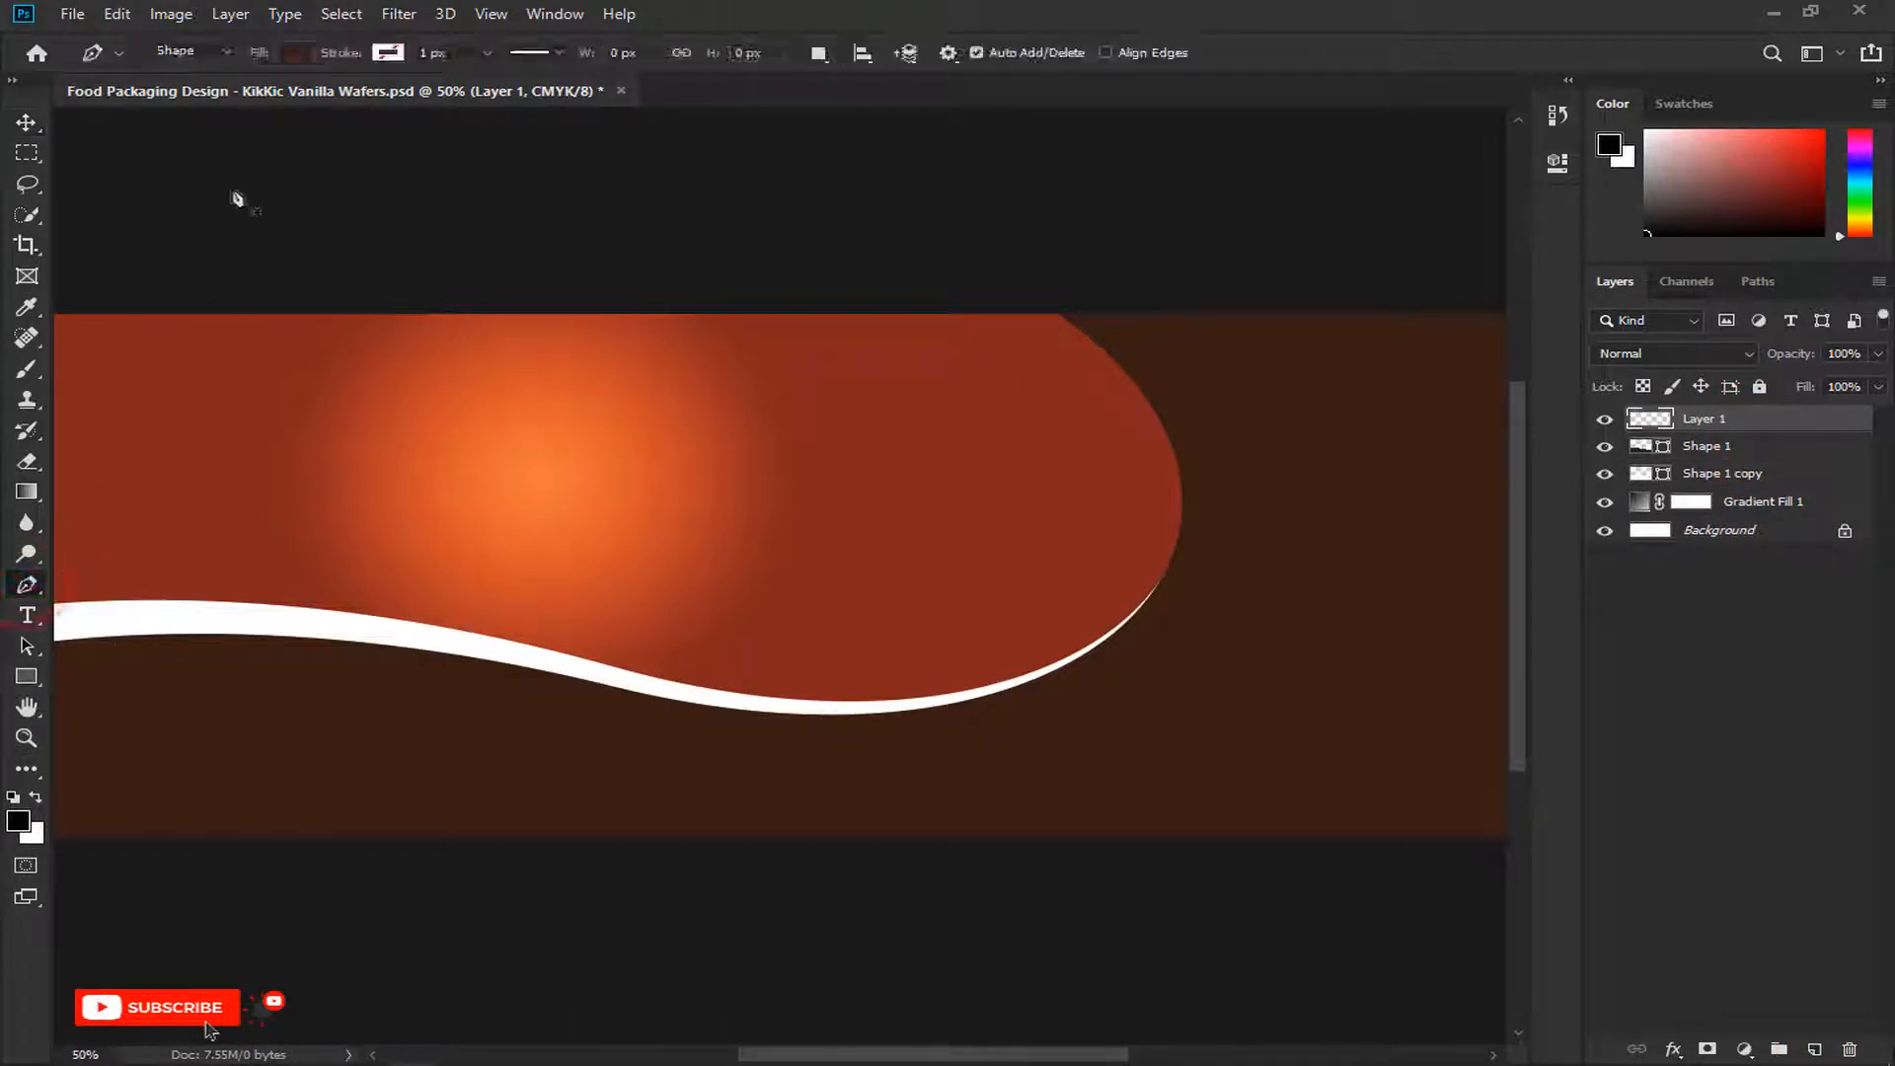
pyautogui.click(293, 54)
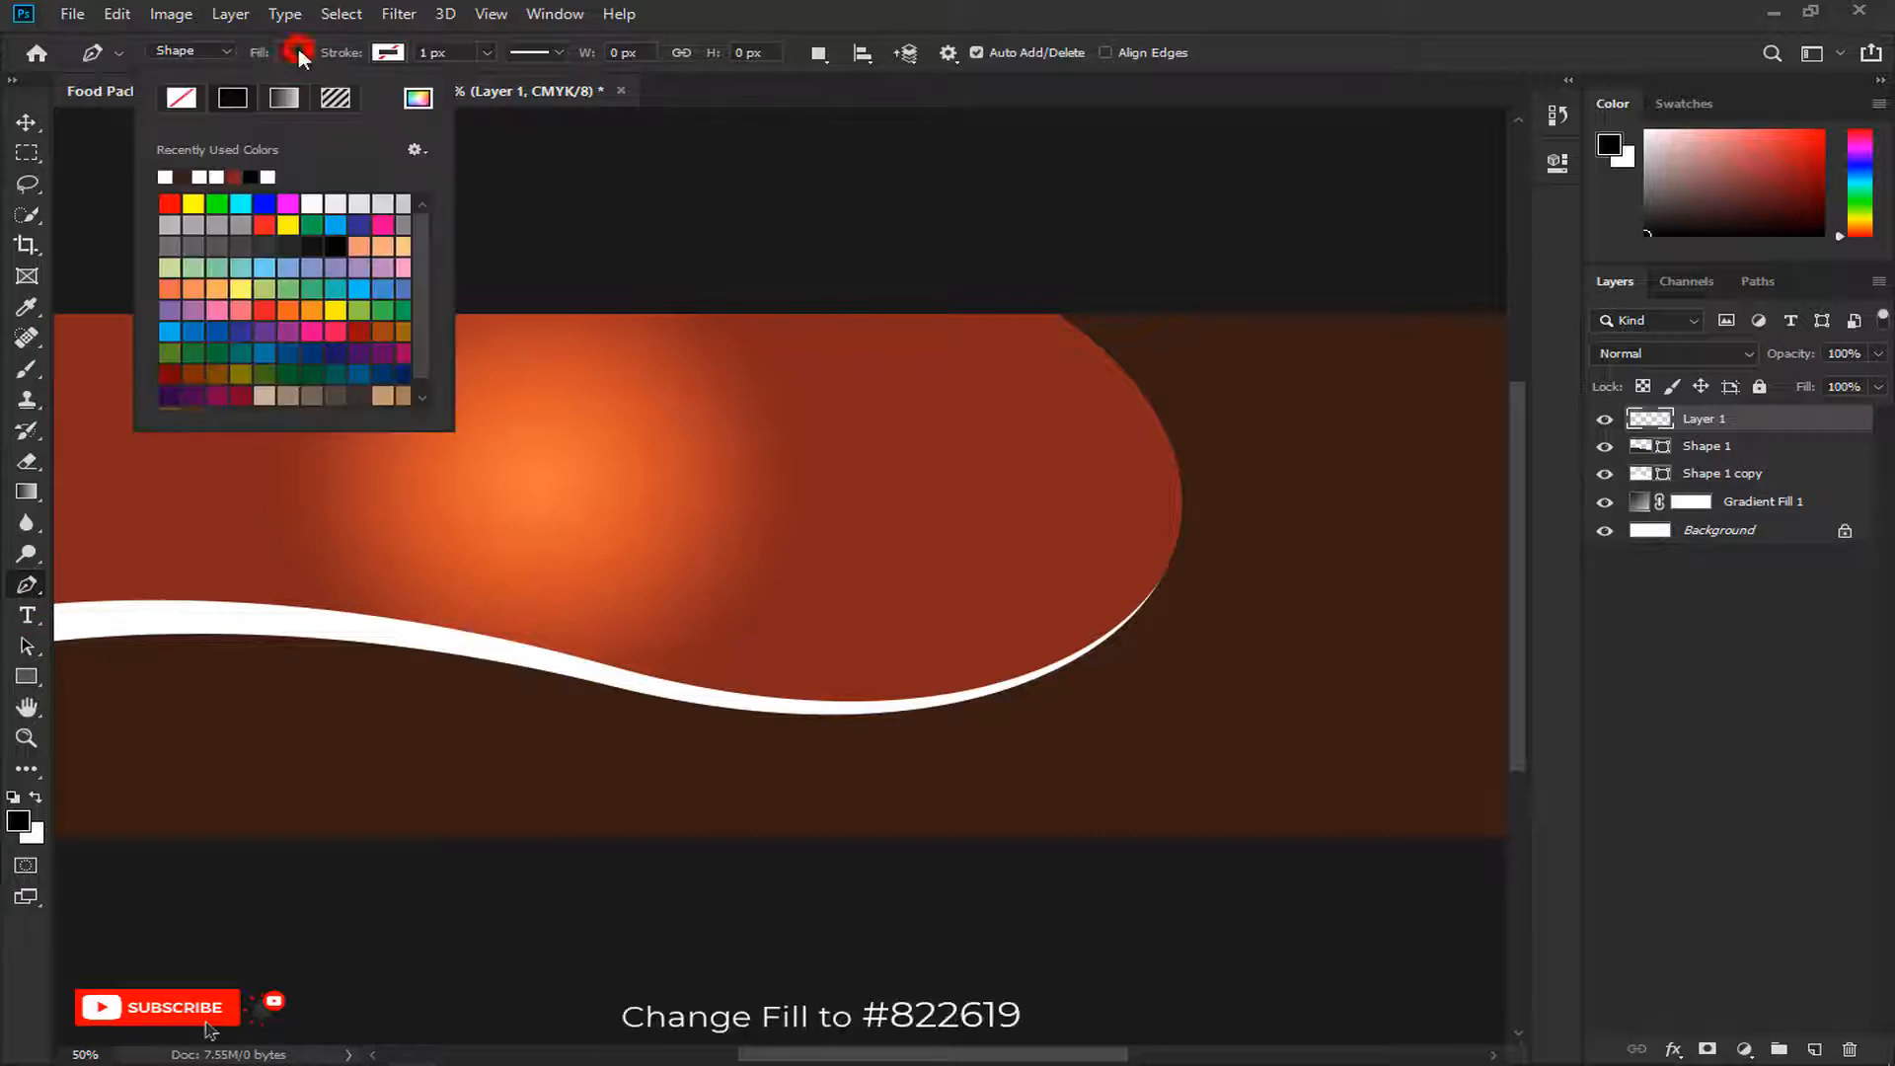
pyautogui.click(418, 98)
pyautogui.click(1092, 606)
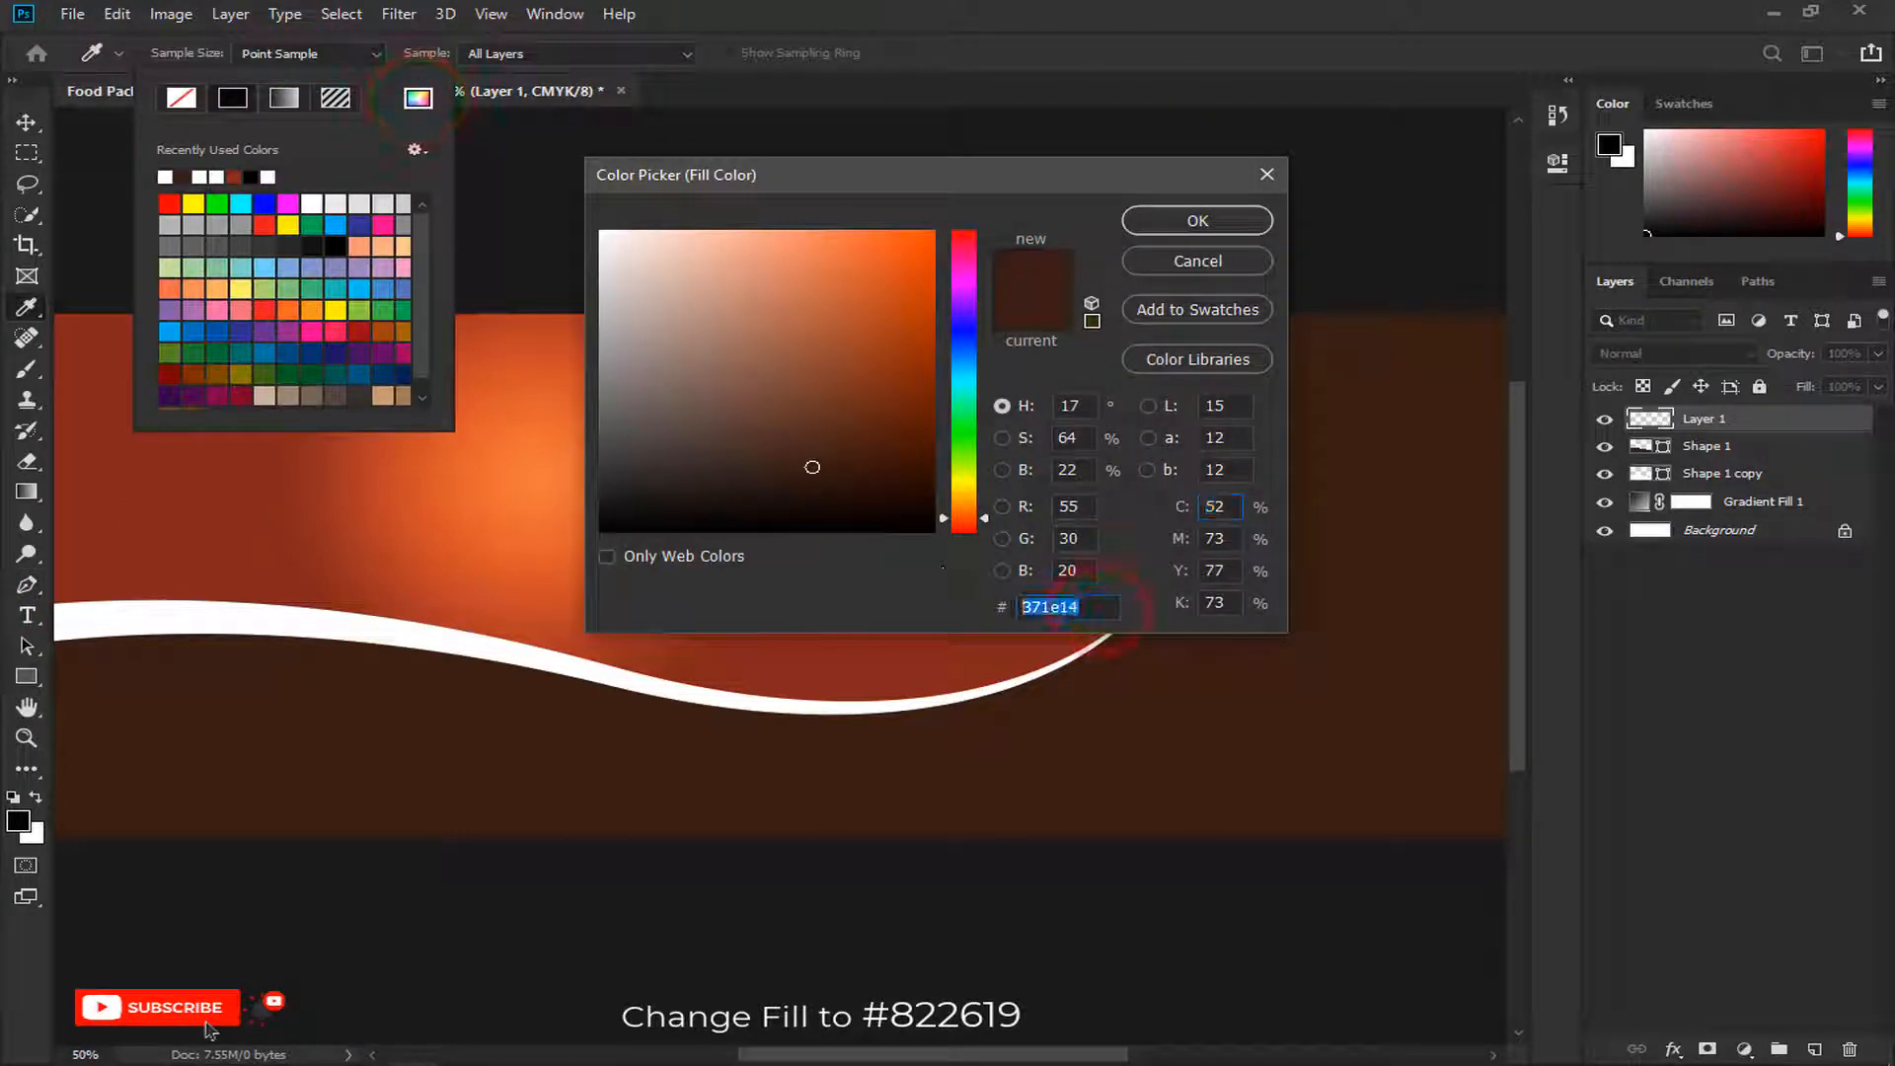
pyautogui.write('822619')
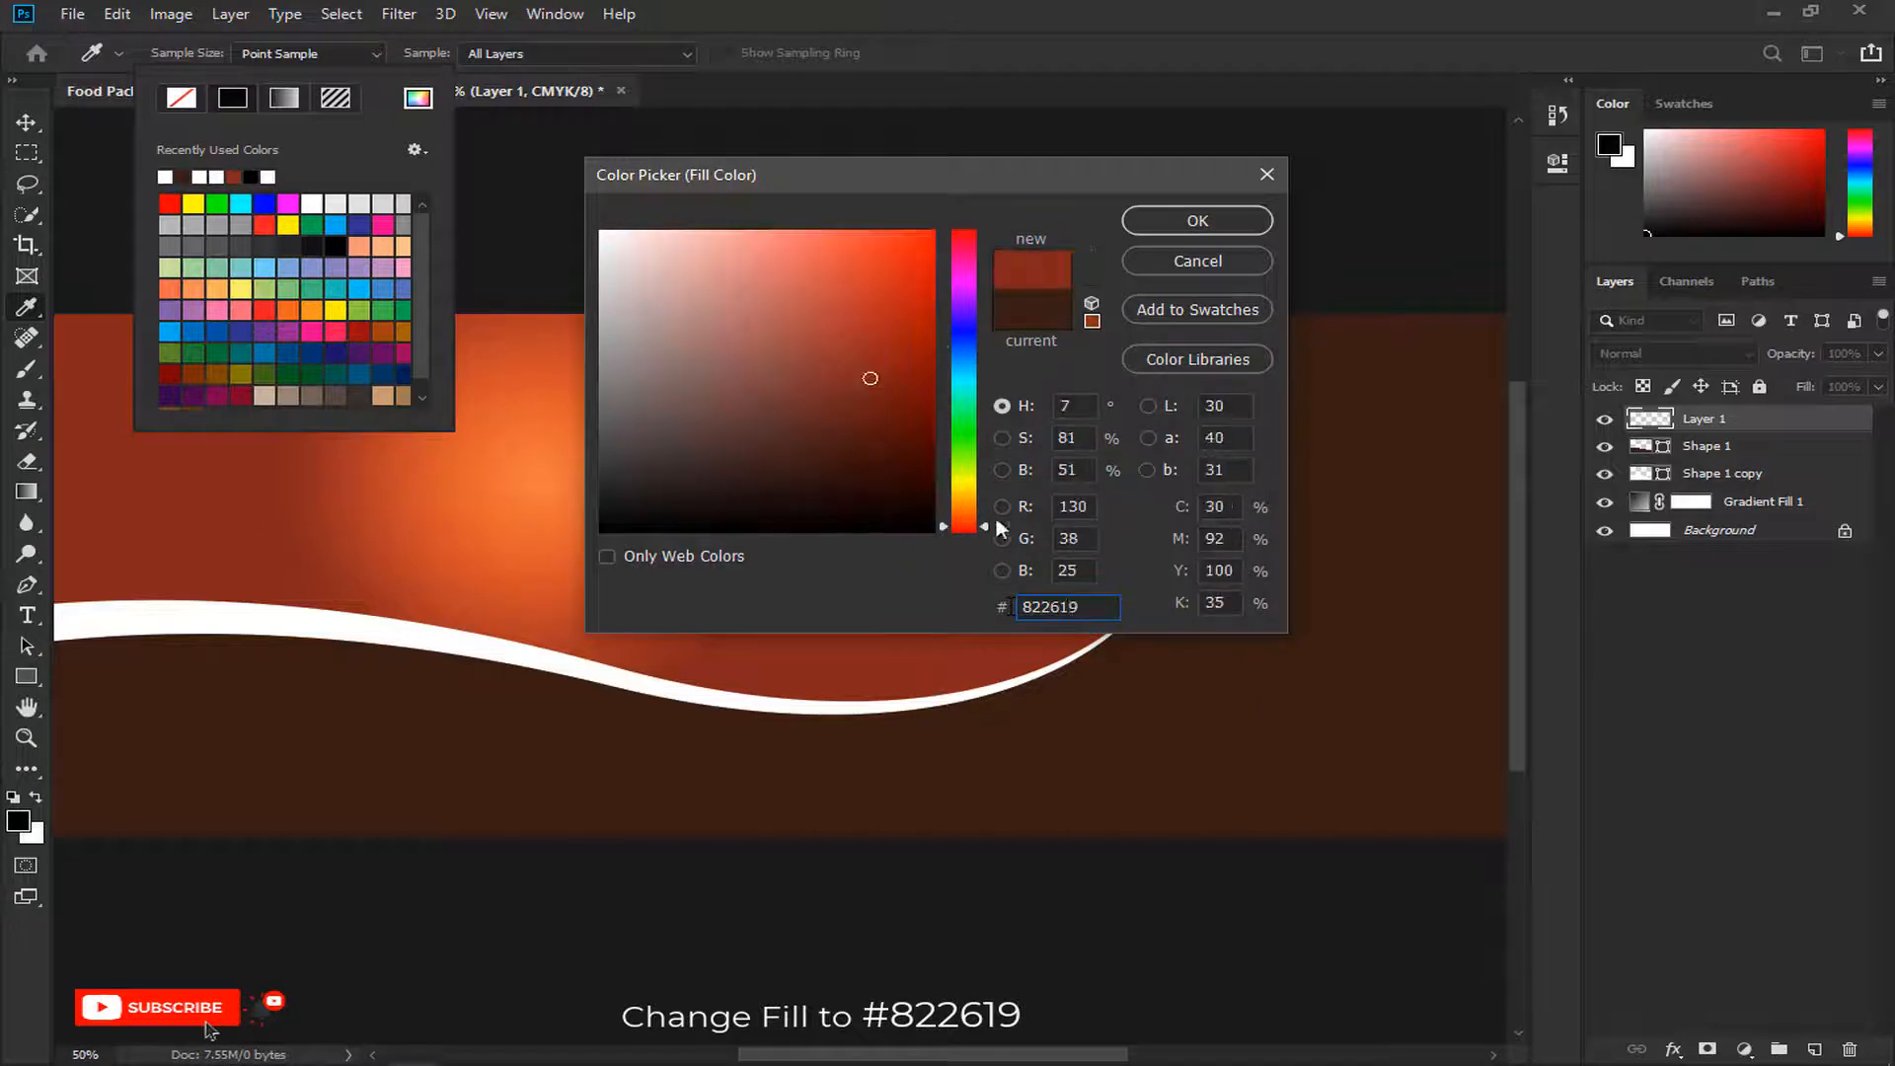
pyautogui.click(1147, 220)
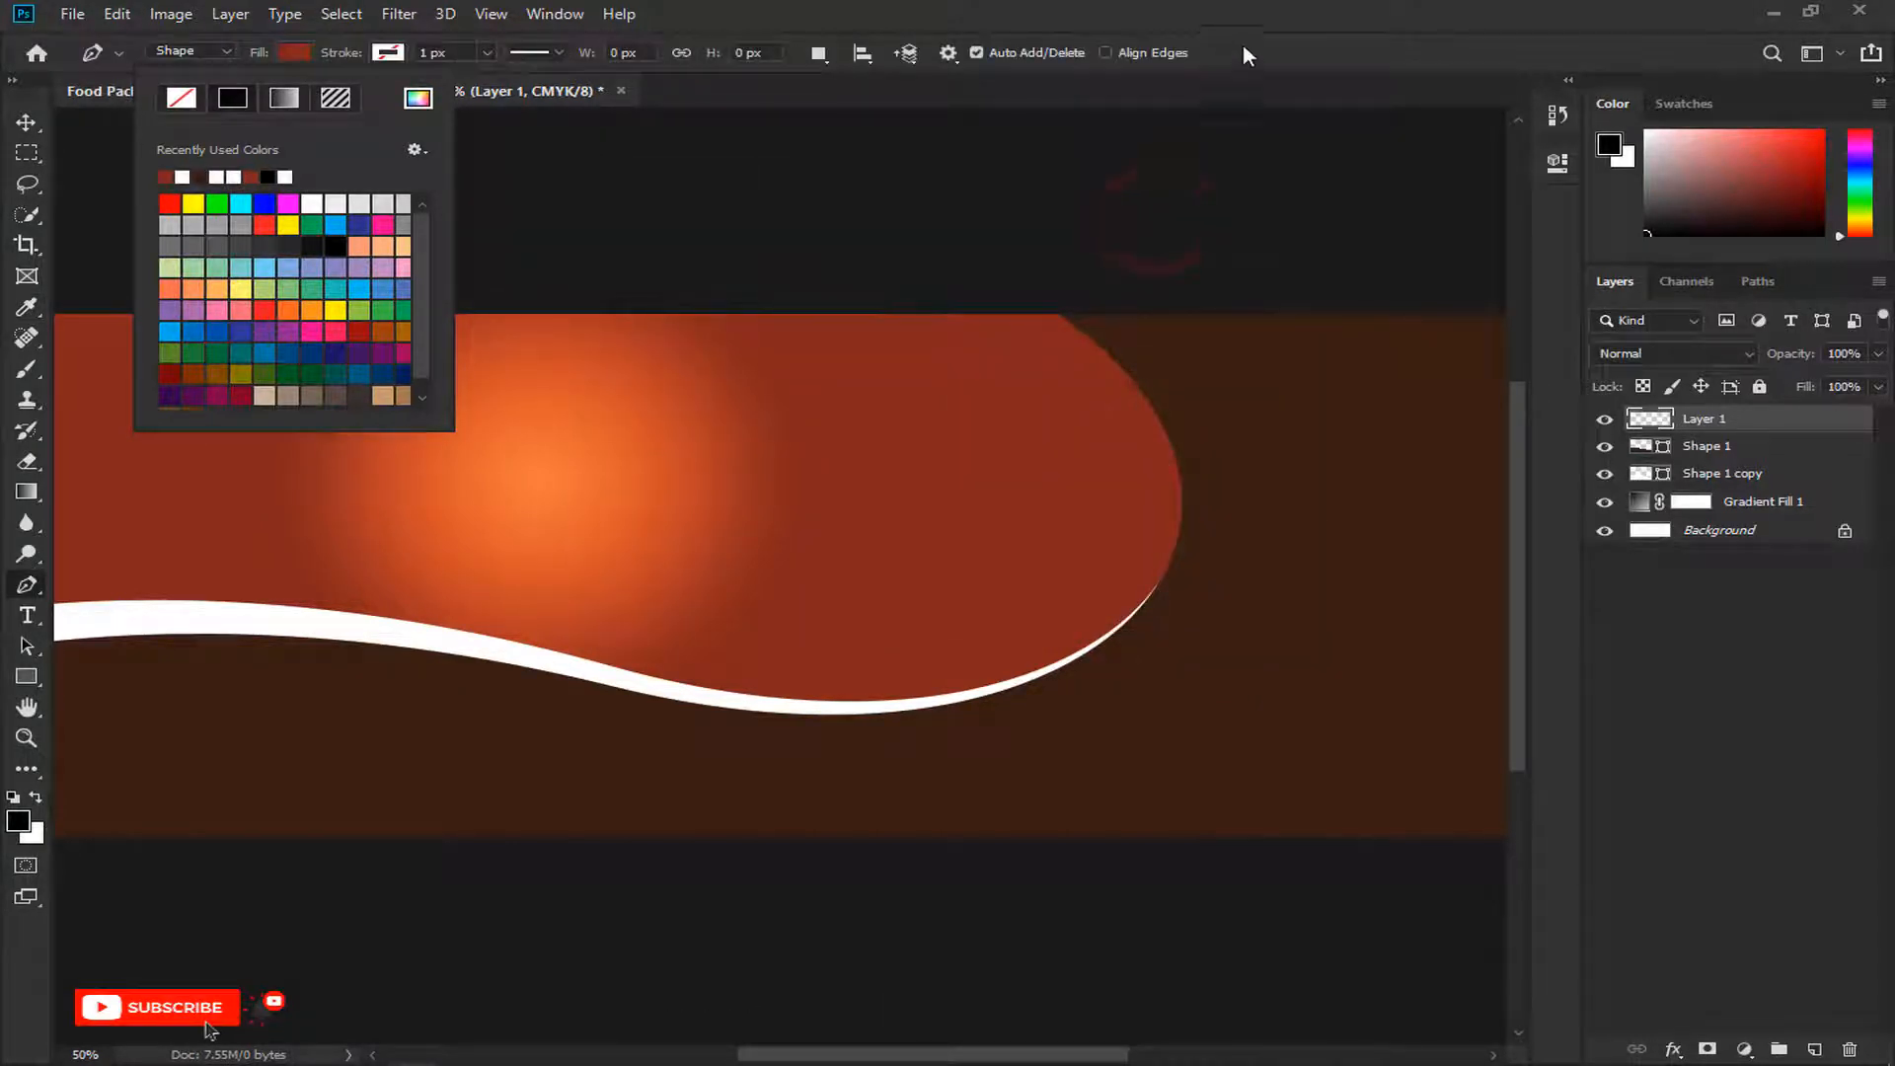
pyautogui.click(1254, 34)
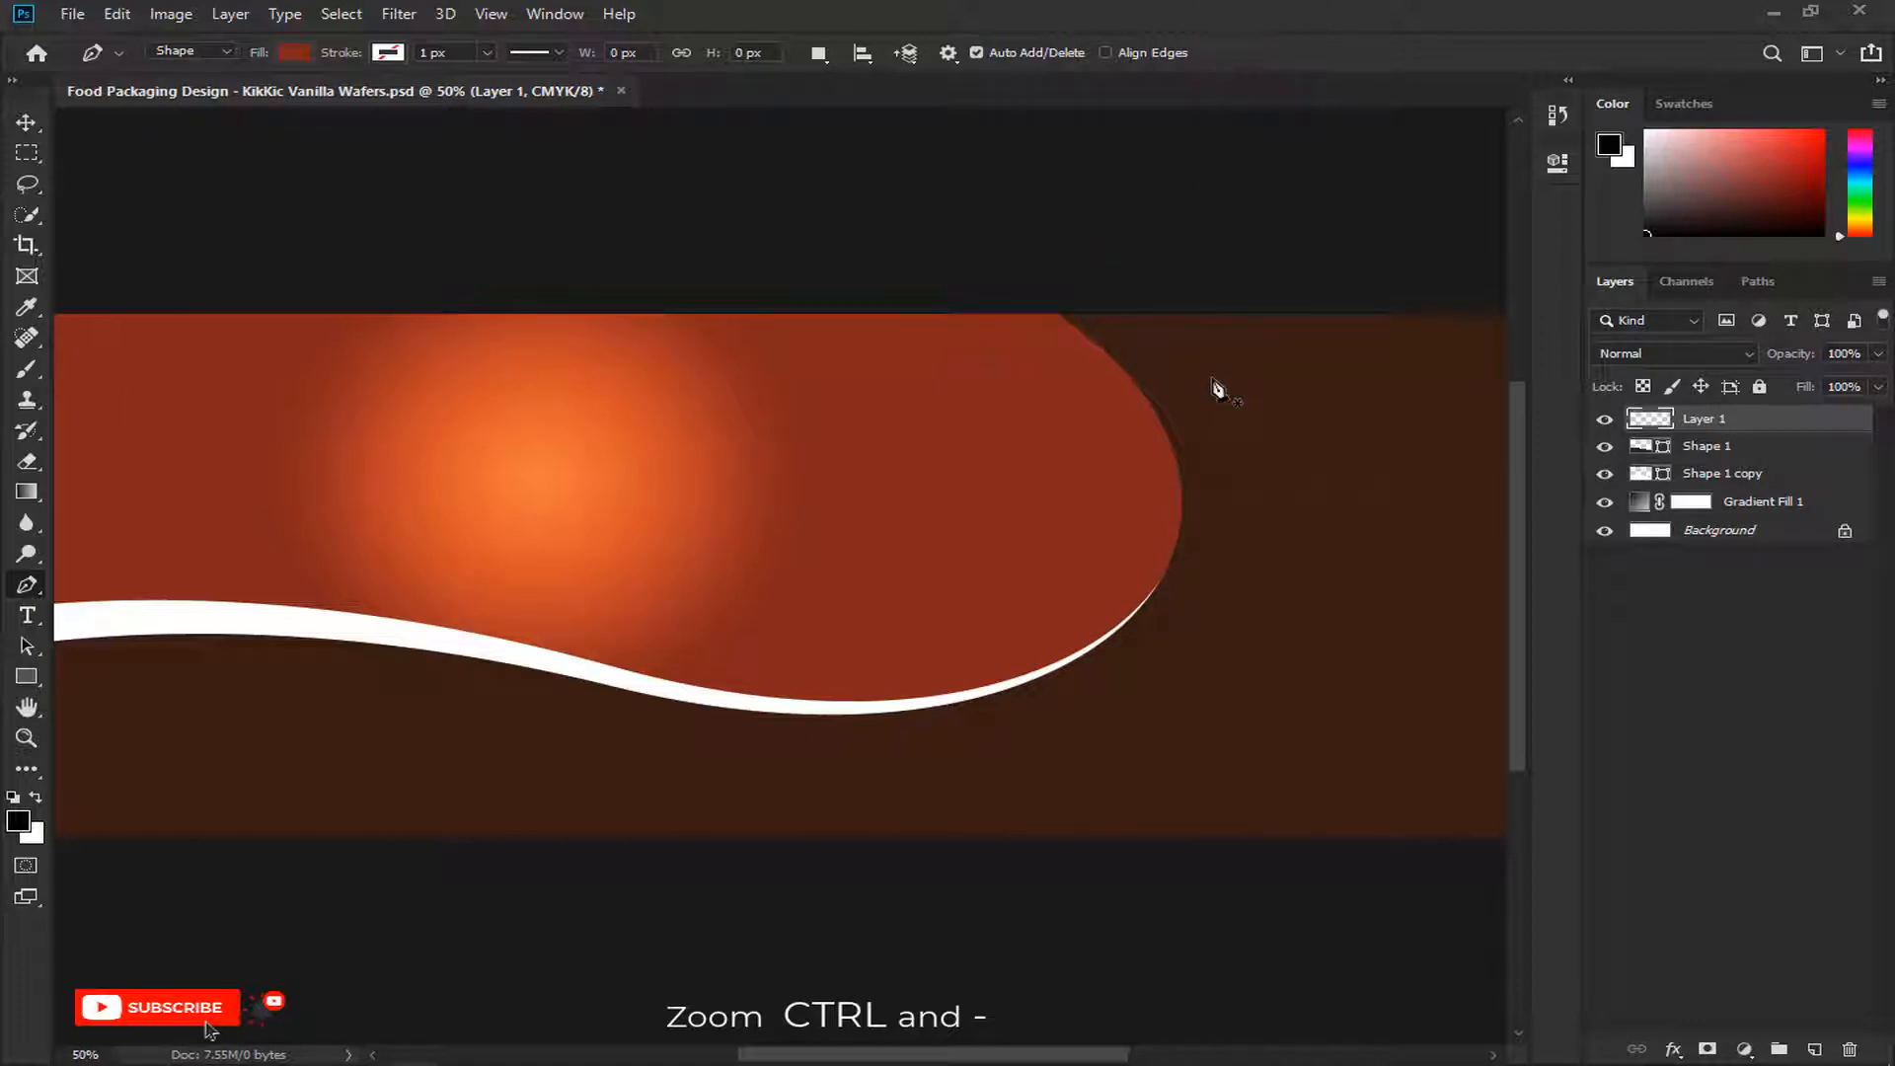
# Step: Draw a closed Pen shape about 1243 × 1582 px with a bulging curved left edge, covering the canvas's right end and extending past its borders
pyautogui.hotkey('ctrl', '-')
pyautogui.click(998, 357)
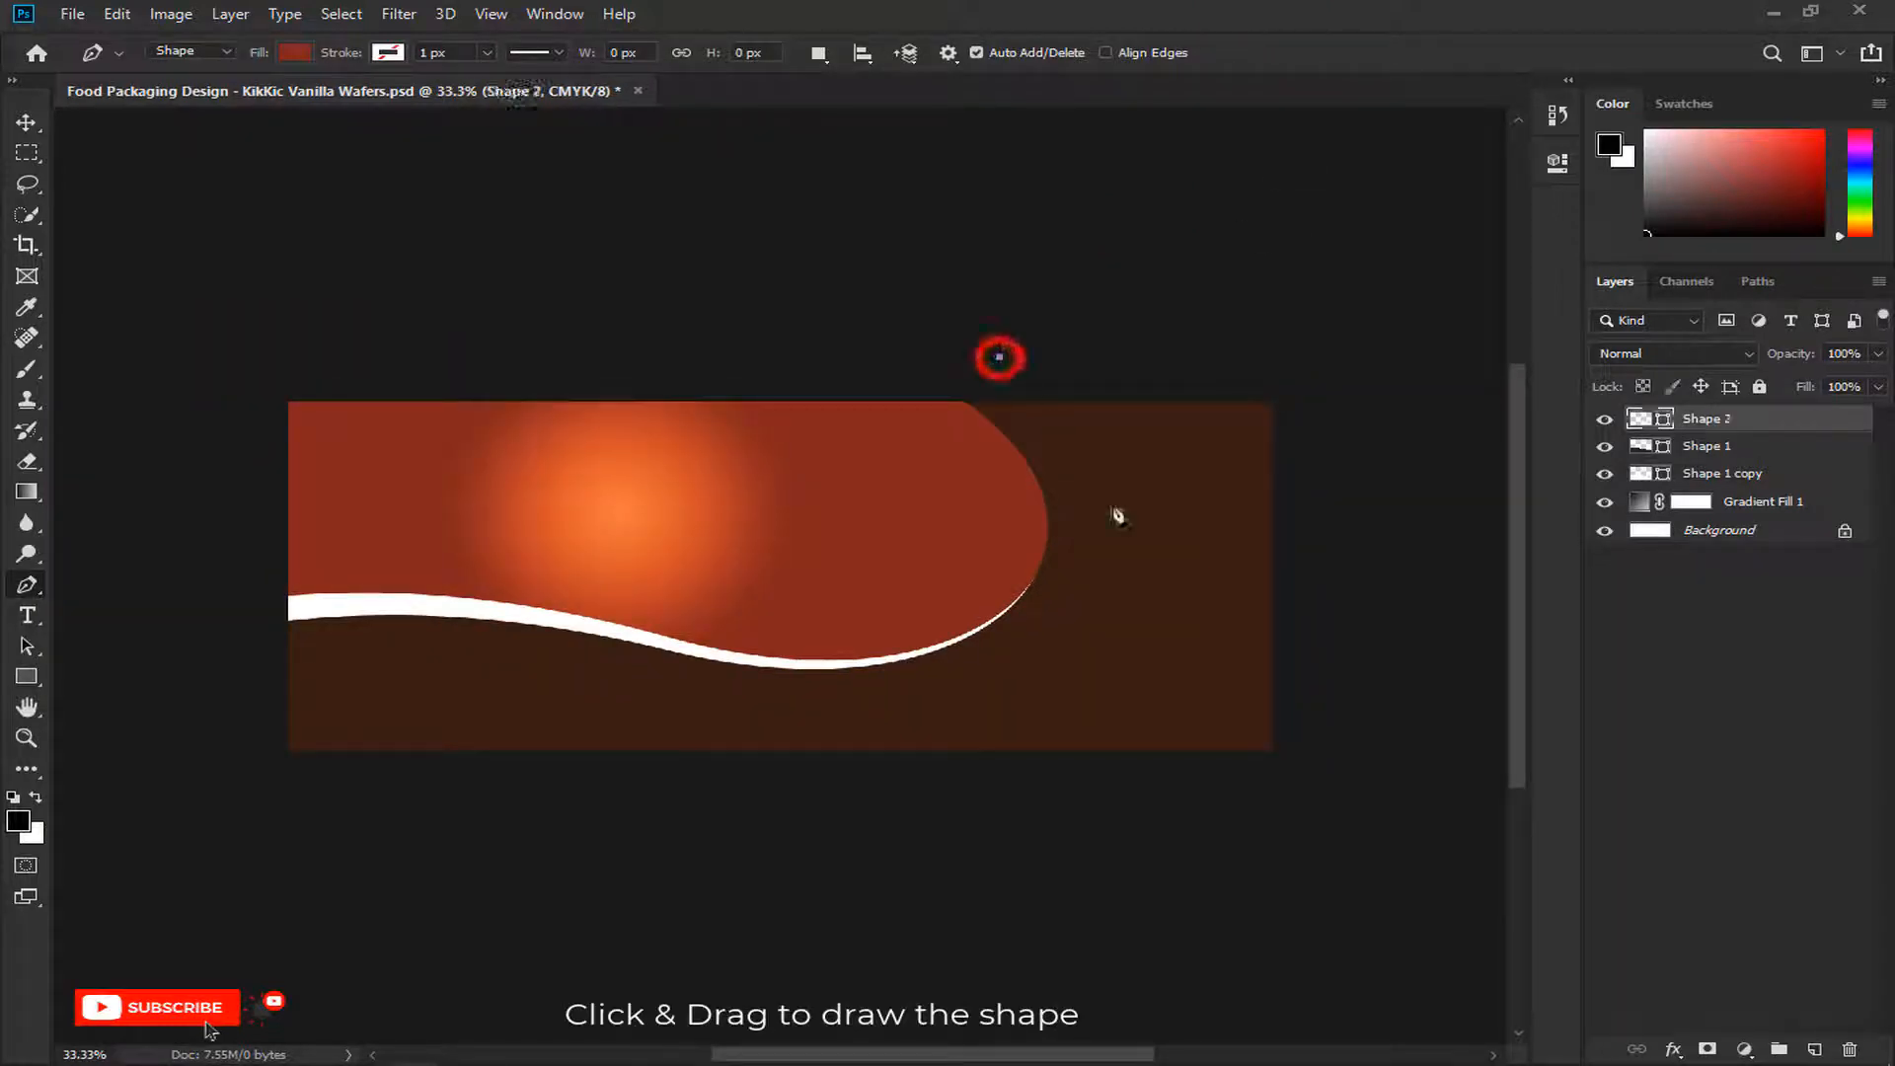
pyautogui.moveTo(1042, 774); pyautogui.dragTo(800, 1034)
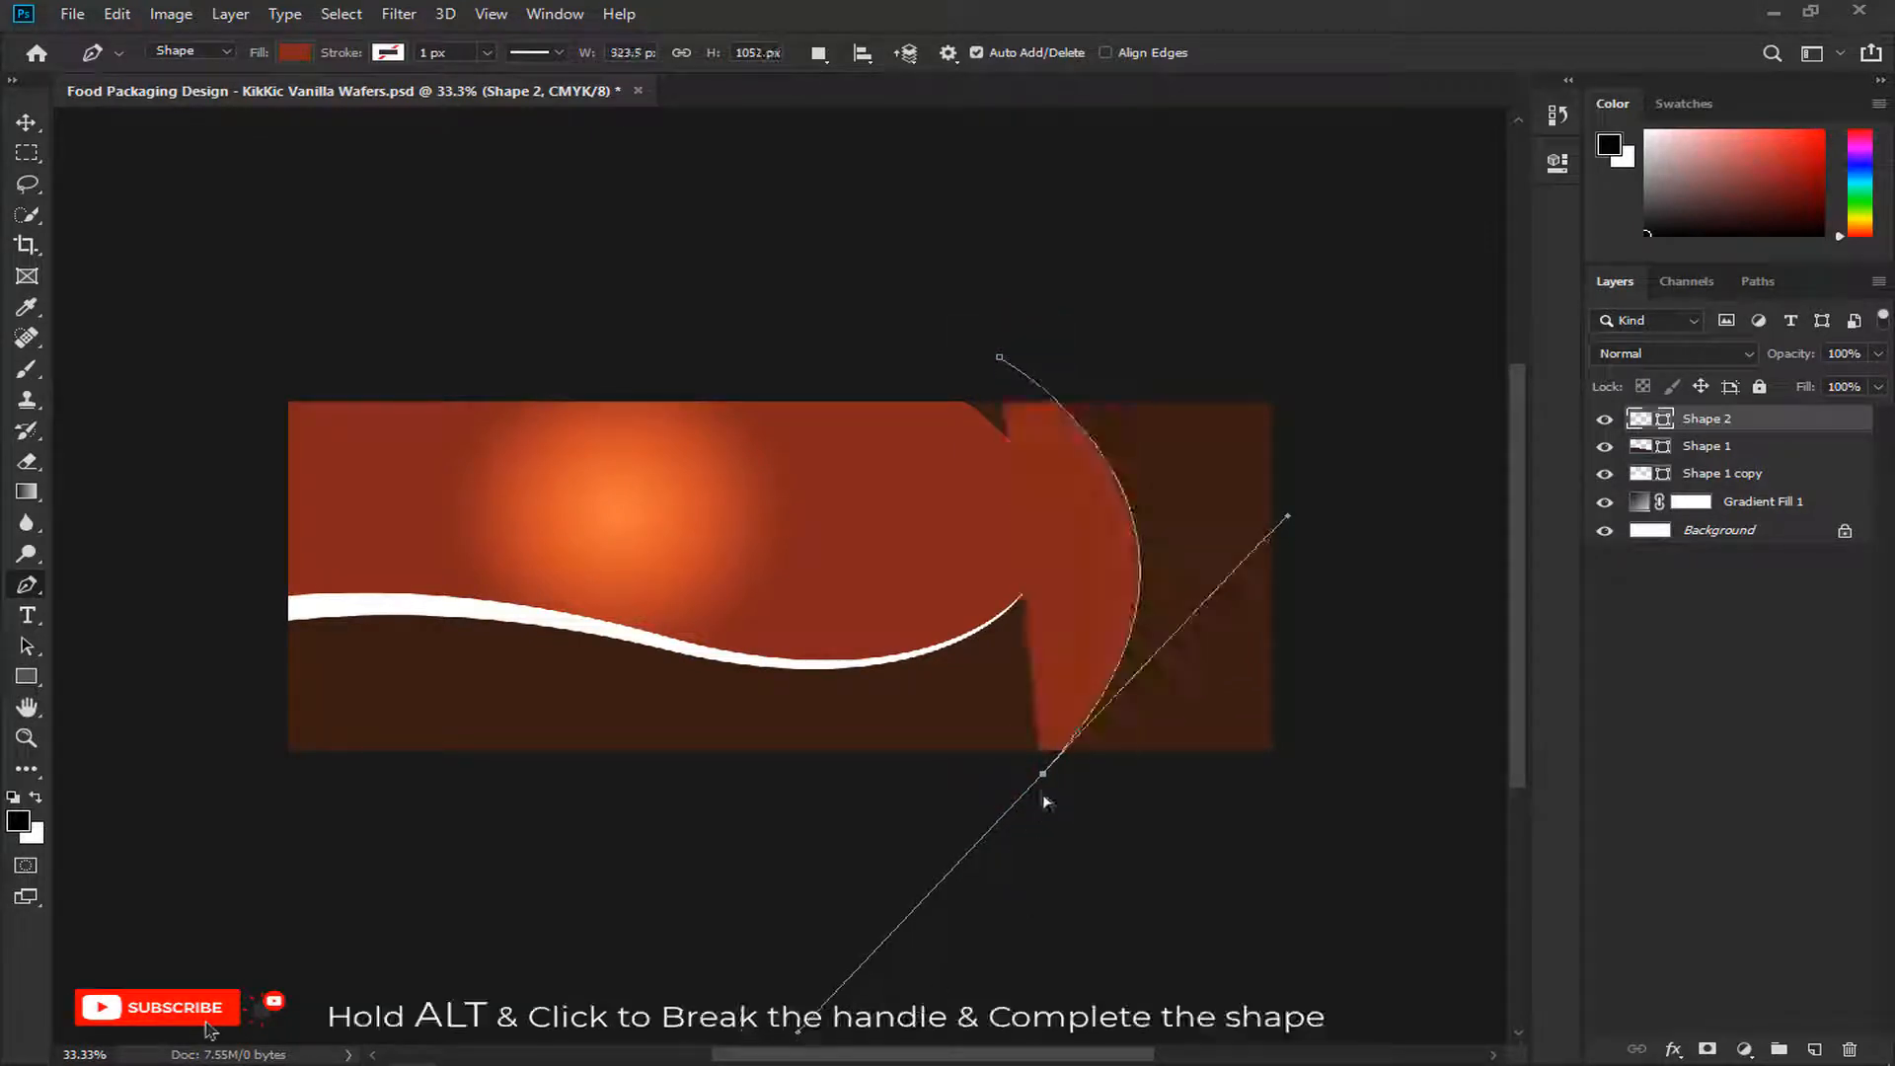
pyautogui.keyDown('alt'); pyautogui.click(1044, 773); pyautogui.keyUp('alt')
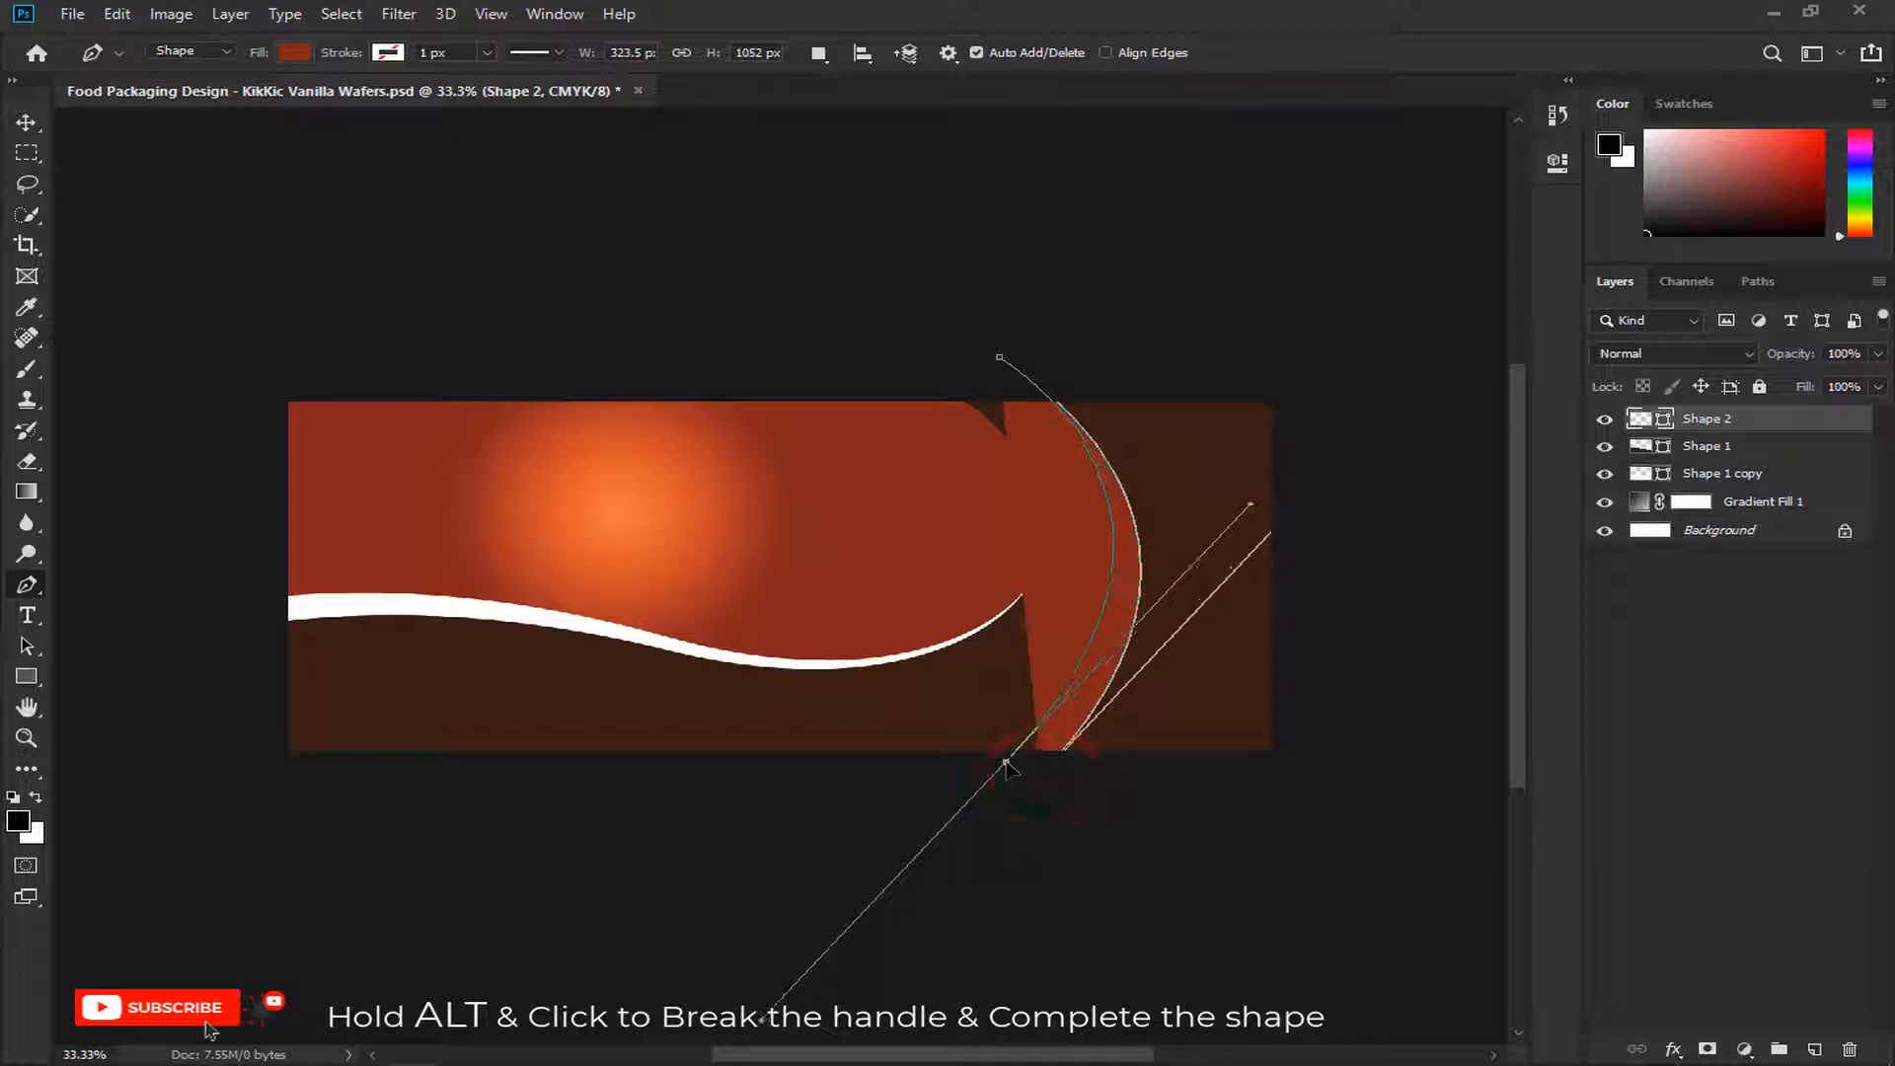
pyautogui.click(934, 849)
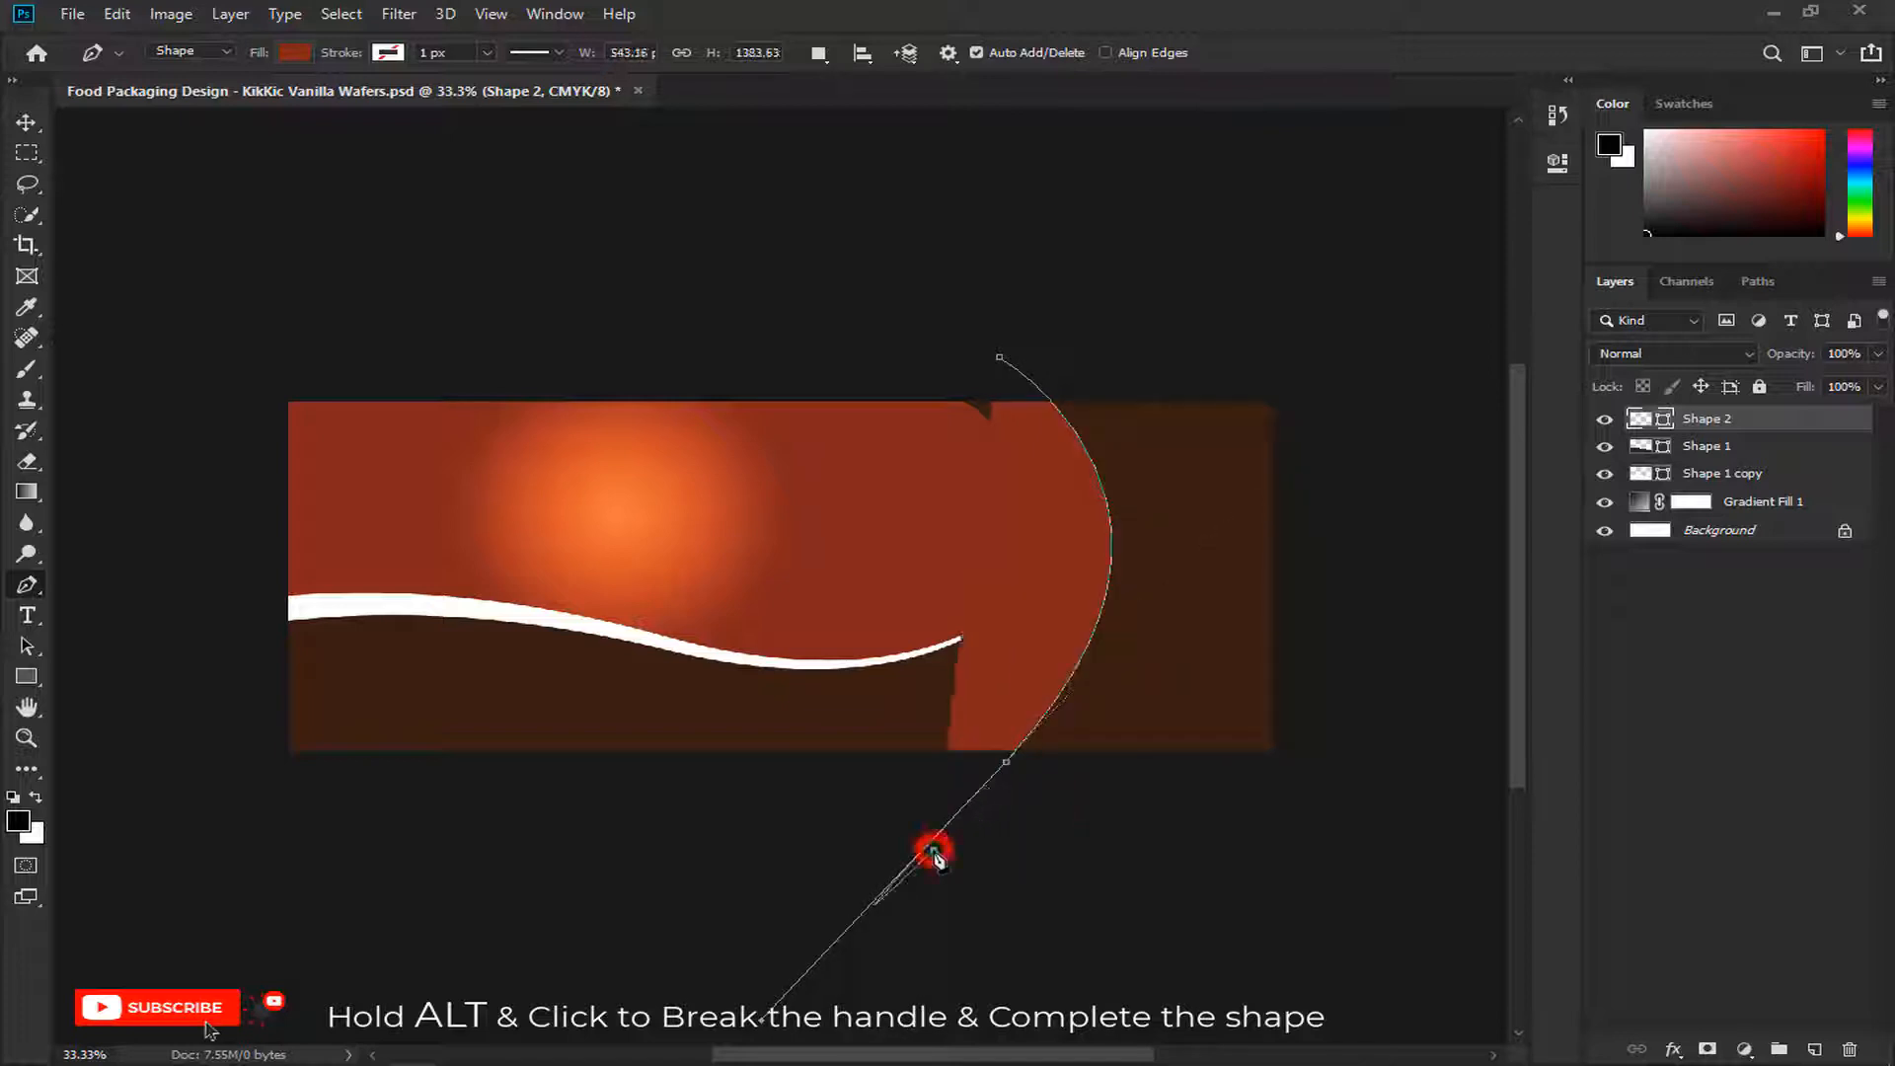
pyautogui.click(1386, 891)
pyautogui.click(1420, 292)
pyautogui.click(979, 279)
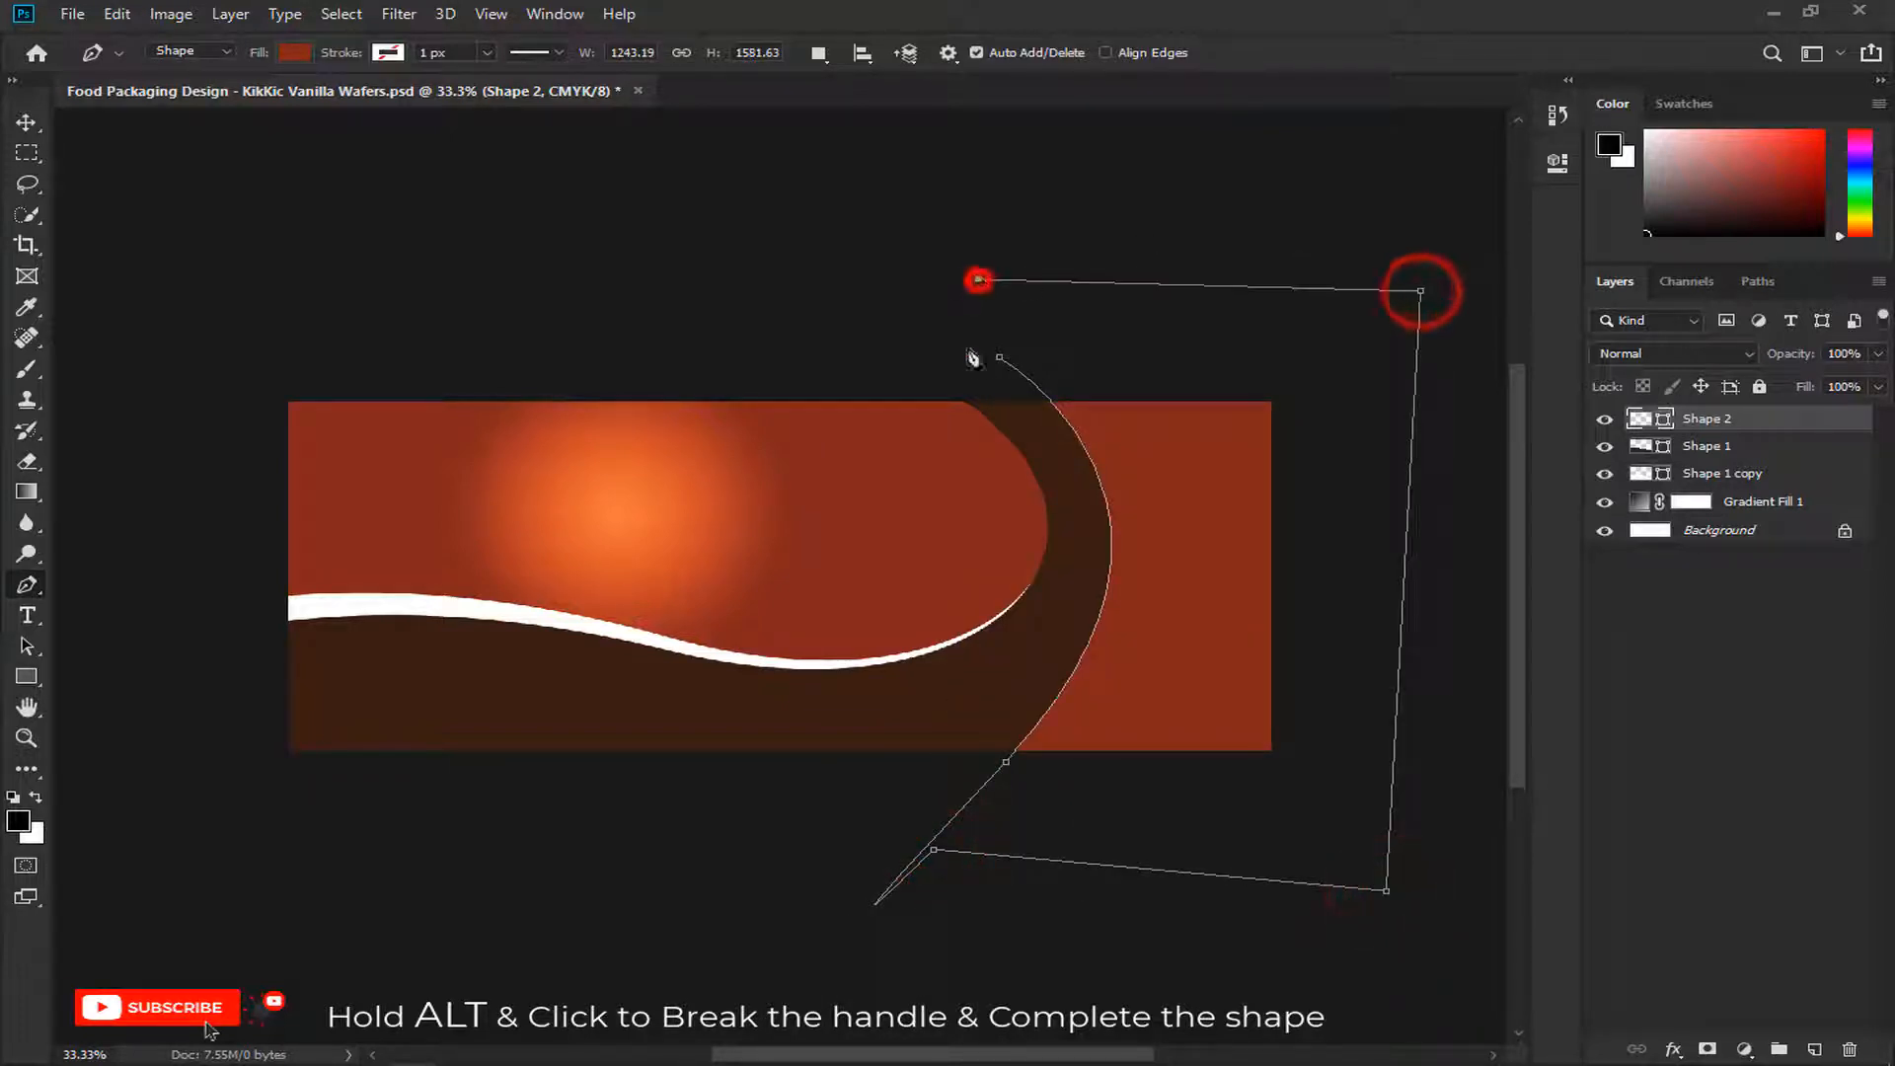
pyautogui.click(1000, 356)
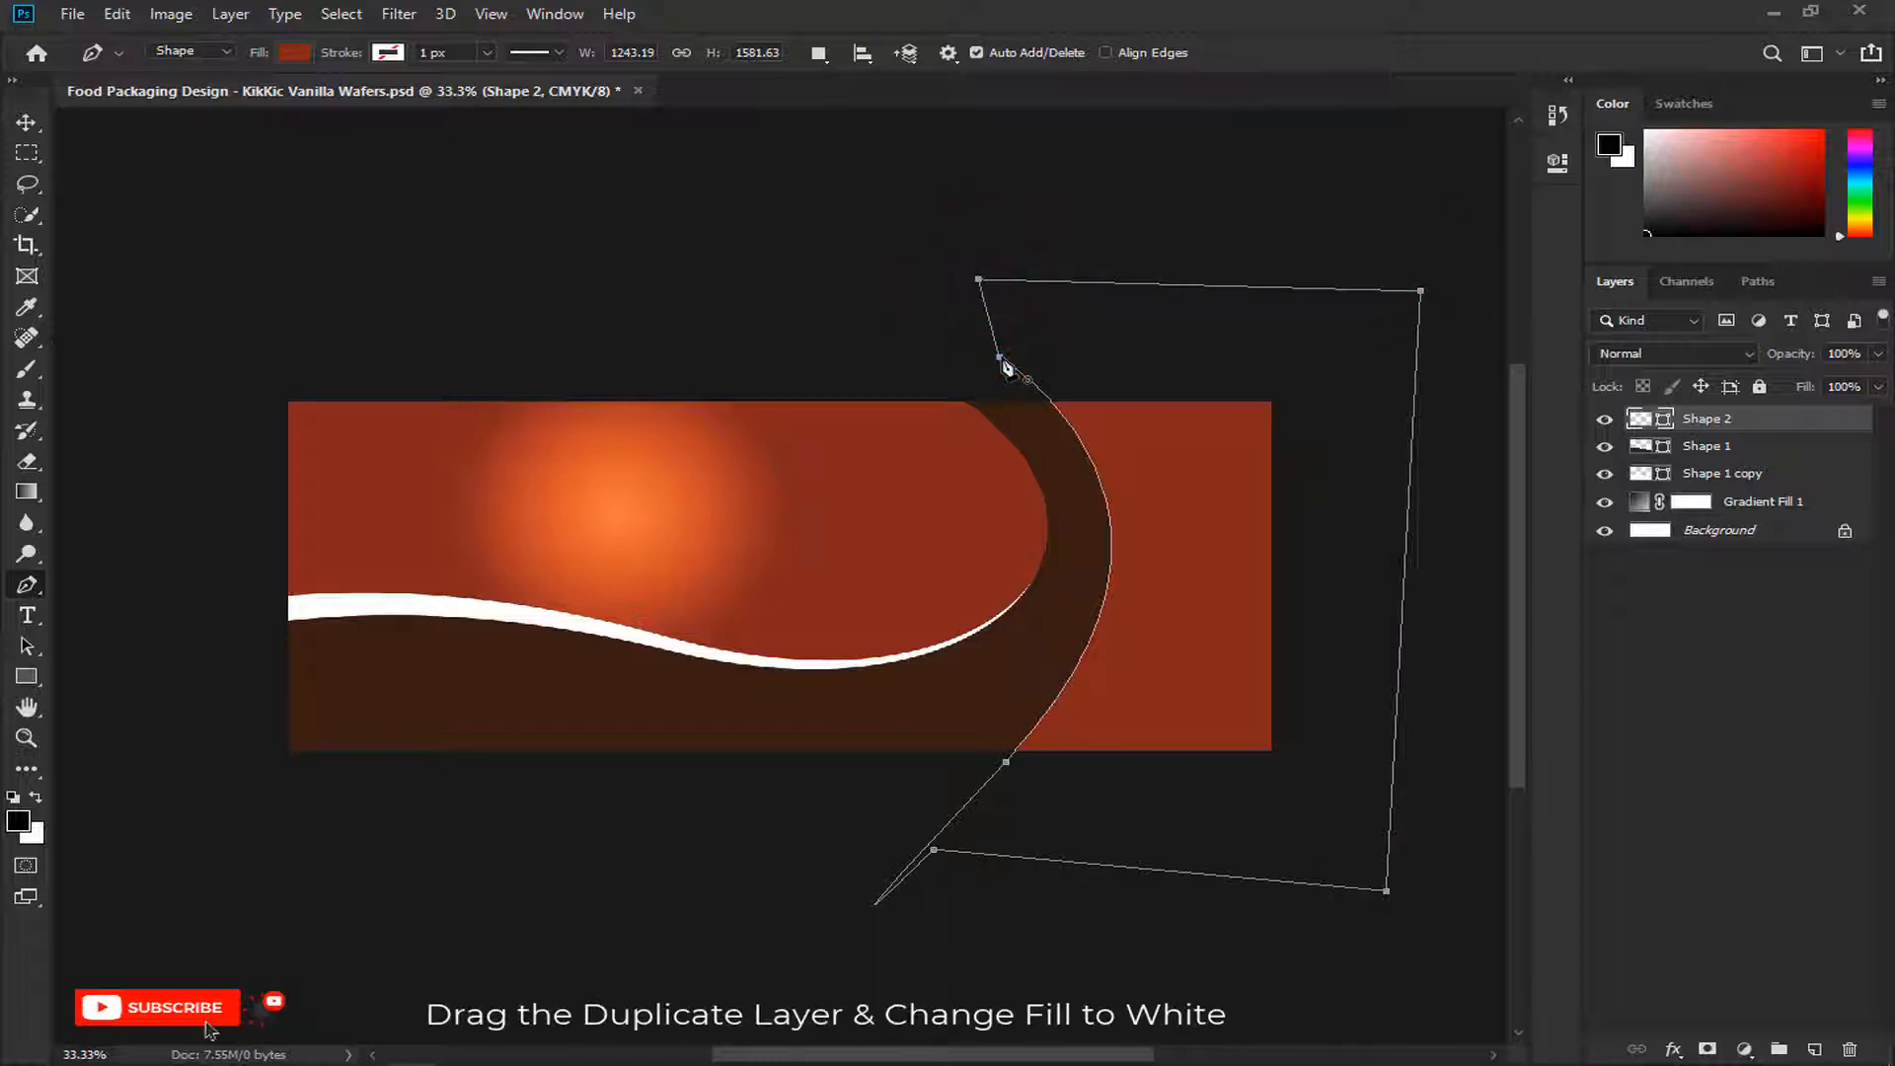
# Step: Duplicate the red right-end shape, filling the copy with white ffffff and placing it directly beneath Shape 2 in the layer stack
pyautogui.hotkey('ctrl', 'j')
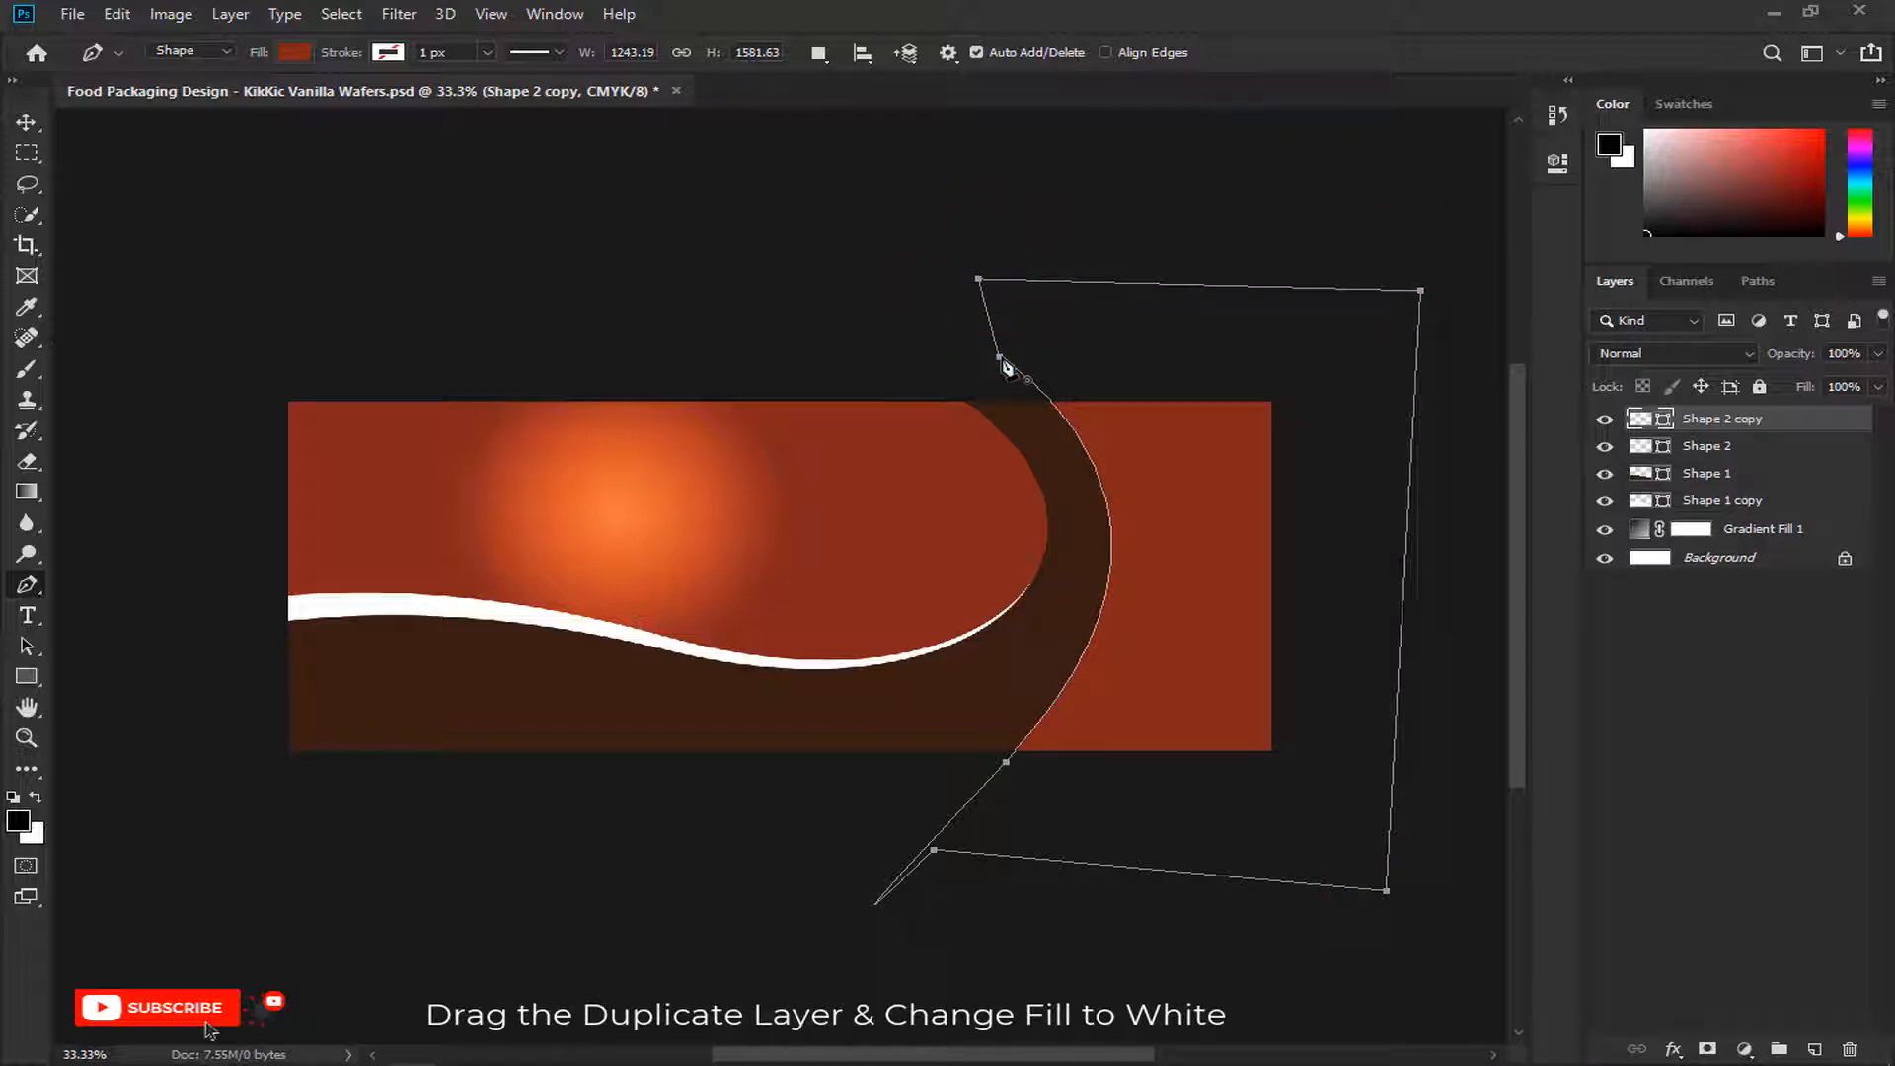
pyautogui.click(294, 52)
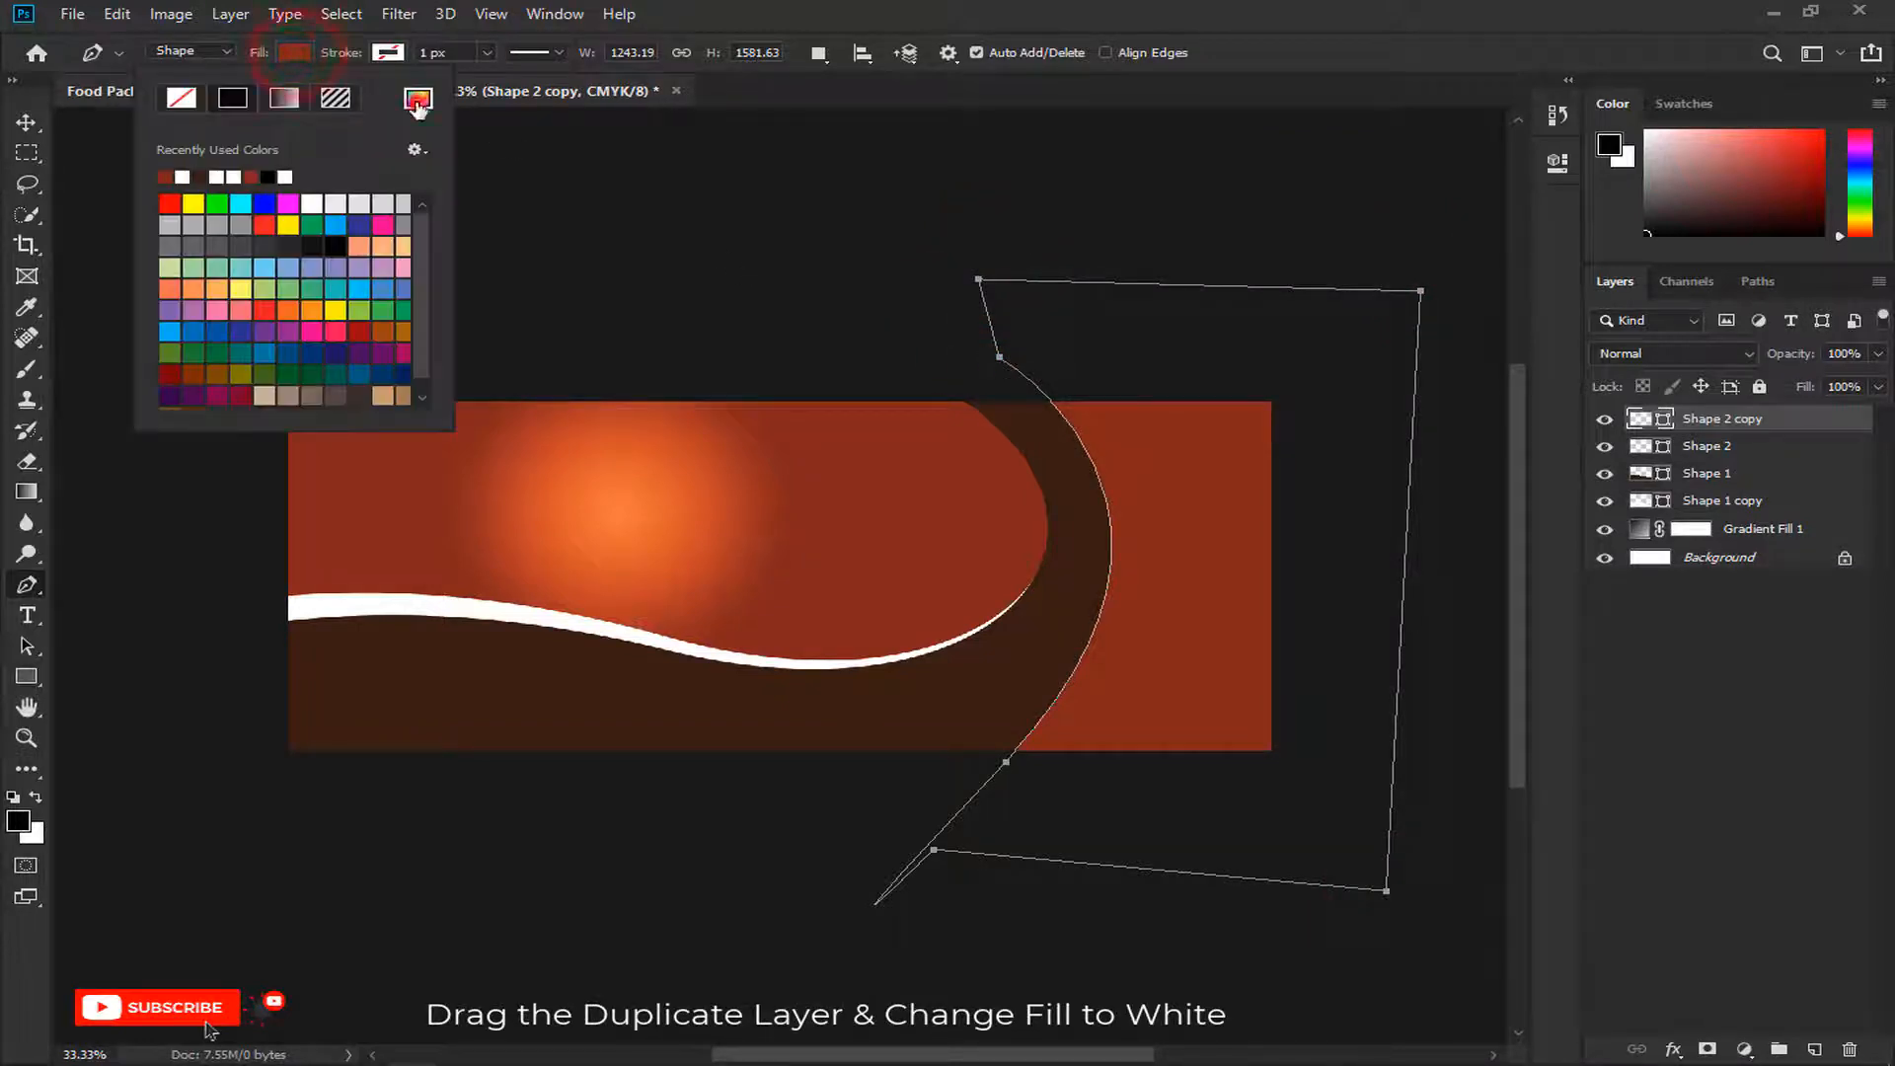
pyautogui.click(419, 98)
pyautogui.moveTo(640, 256); pyautogui.dragTo(572, 221)
pyautogui.click(1189, 220)
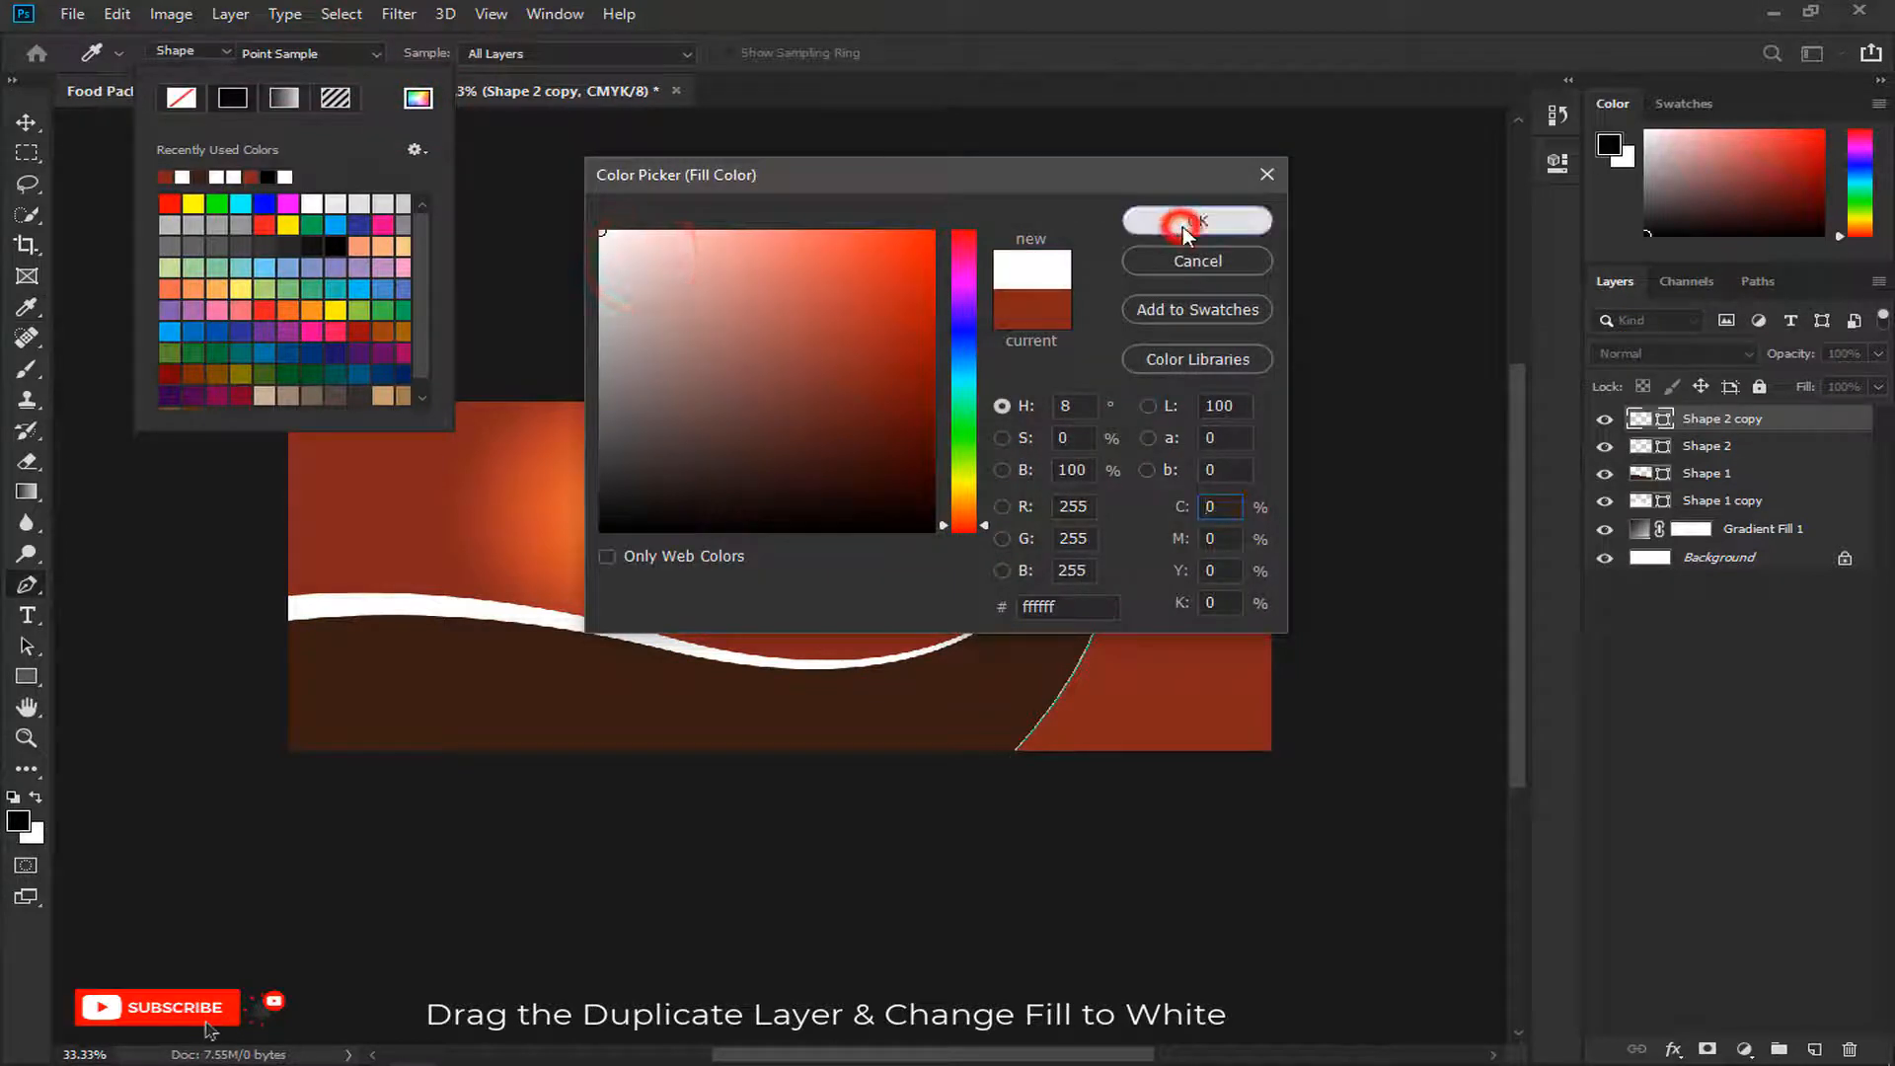
pyautogui.click(1203, 15)
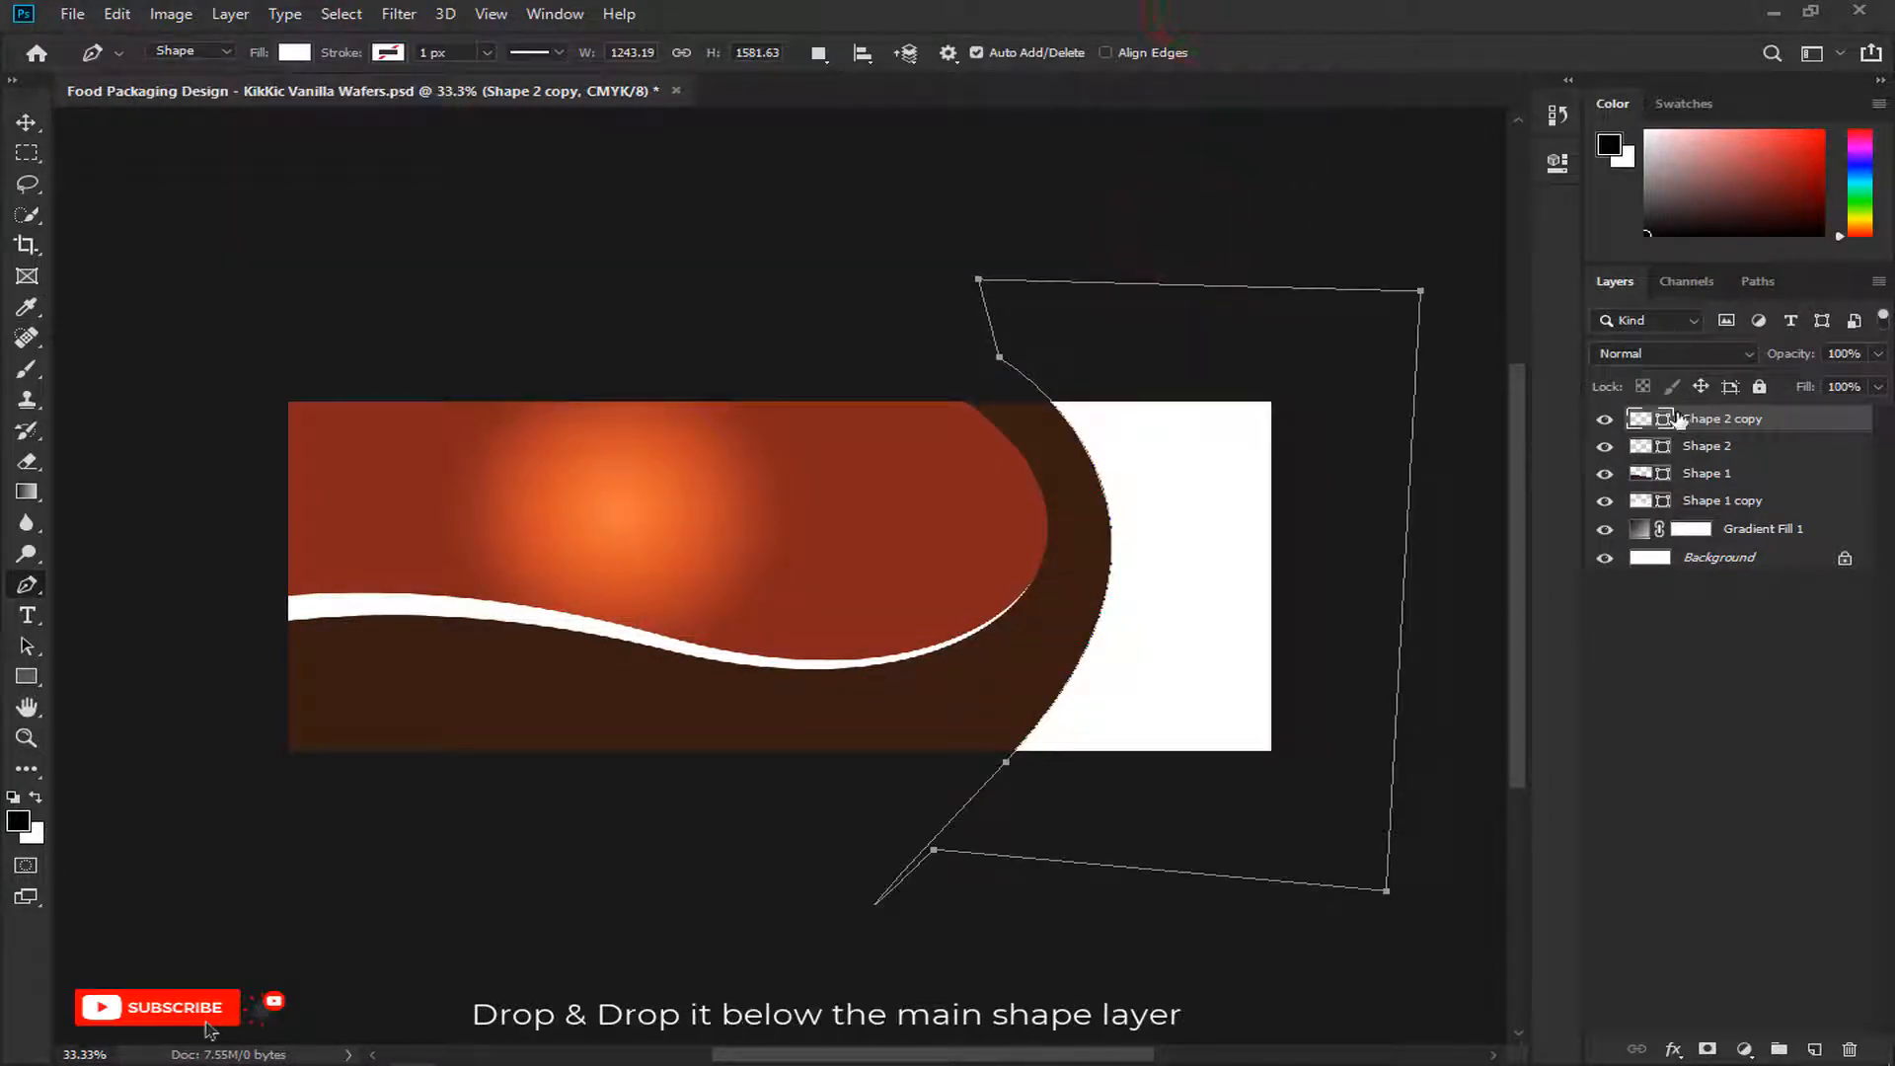
pyautogui.moveTo(1707, 422); pyautogui.dragTo(1698, 453)
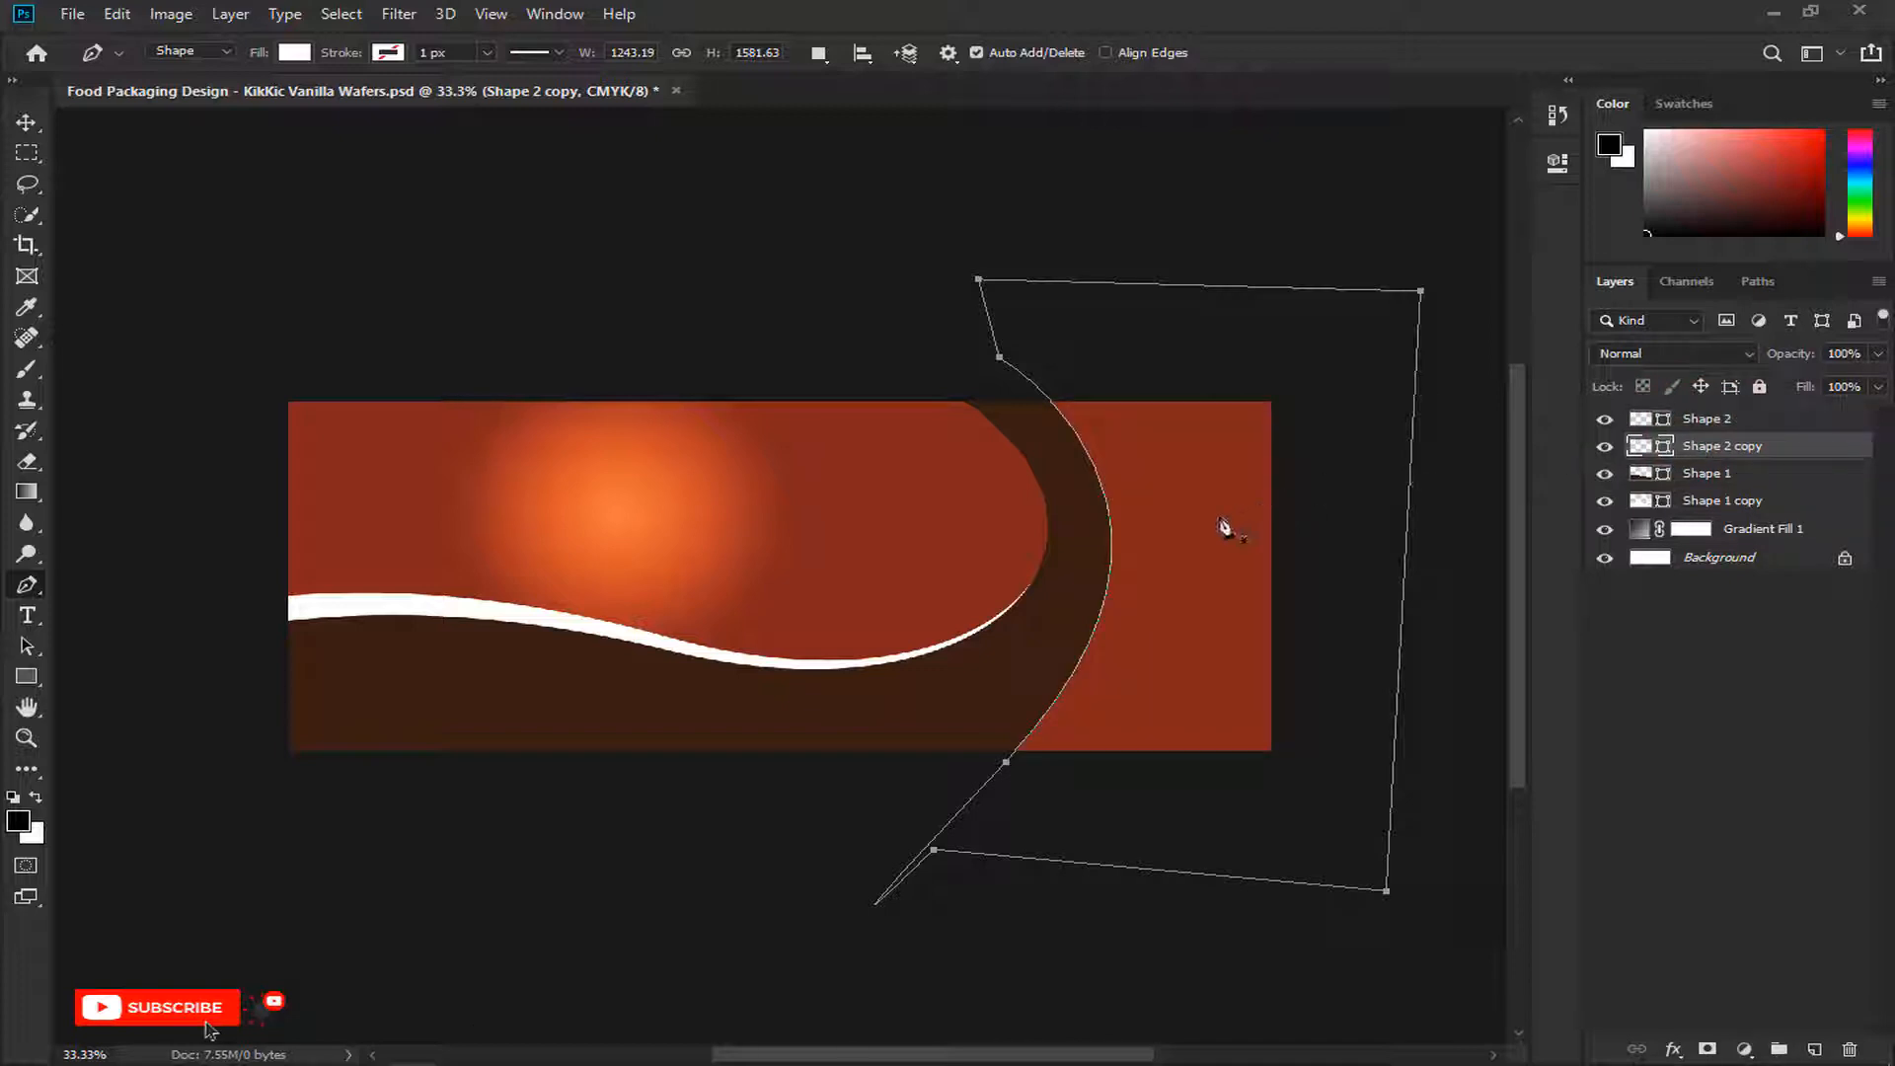
# Step: Free-transform the white copy of the right-end shape, rotating it to about 3.17 degrees so a white sliver follows the lower curved edge
pyautogui.click(26, 121)
pyautogui.scroll(3, 777, 578)
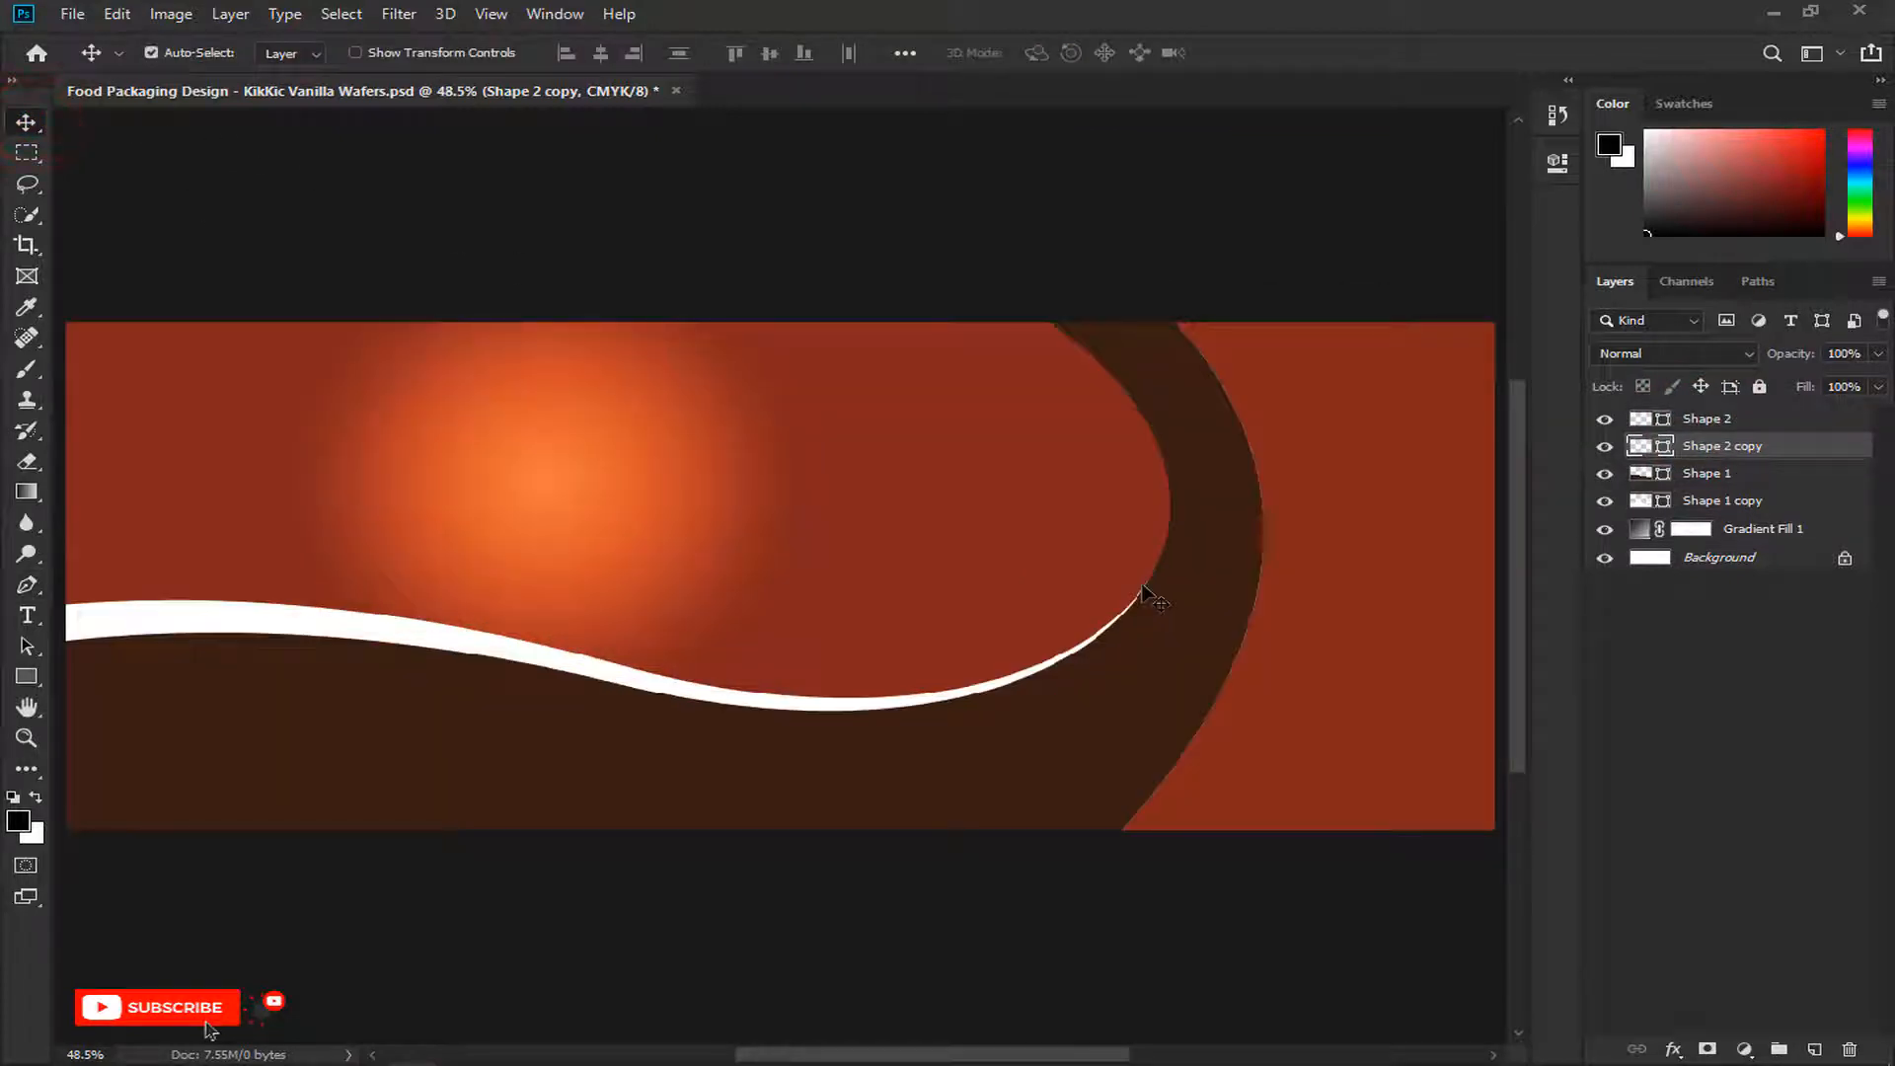
pyautogui.hotkey('ctrl', 't')
pyautogui.scroll(-1, 1023, 812)
pyautogui.moveTo(897, 999); pyautogui.dragTo(876, 982)
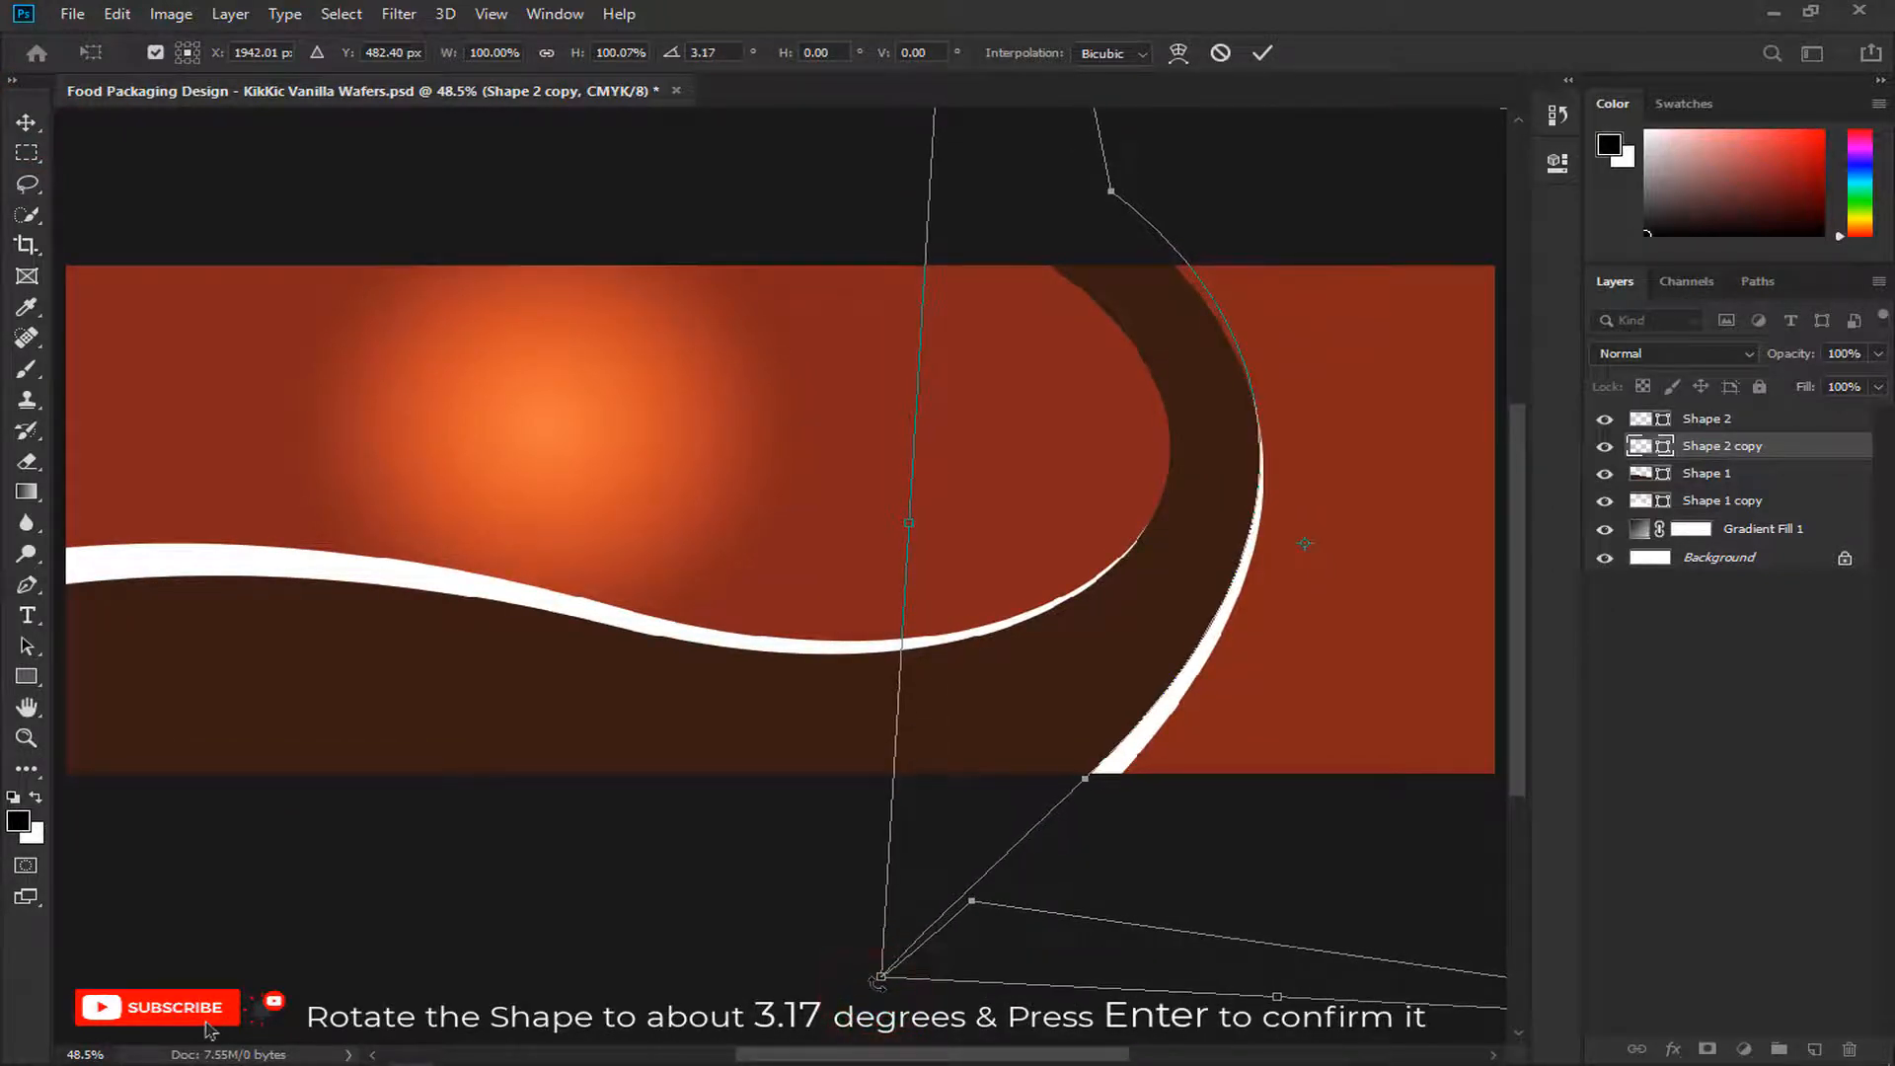
pyautogui.press('Return')
pyautogui.hotkey('ctrl', '-')
pyautogui.hotkey('ctrl', '-')
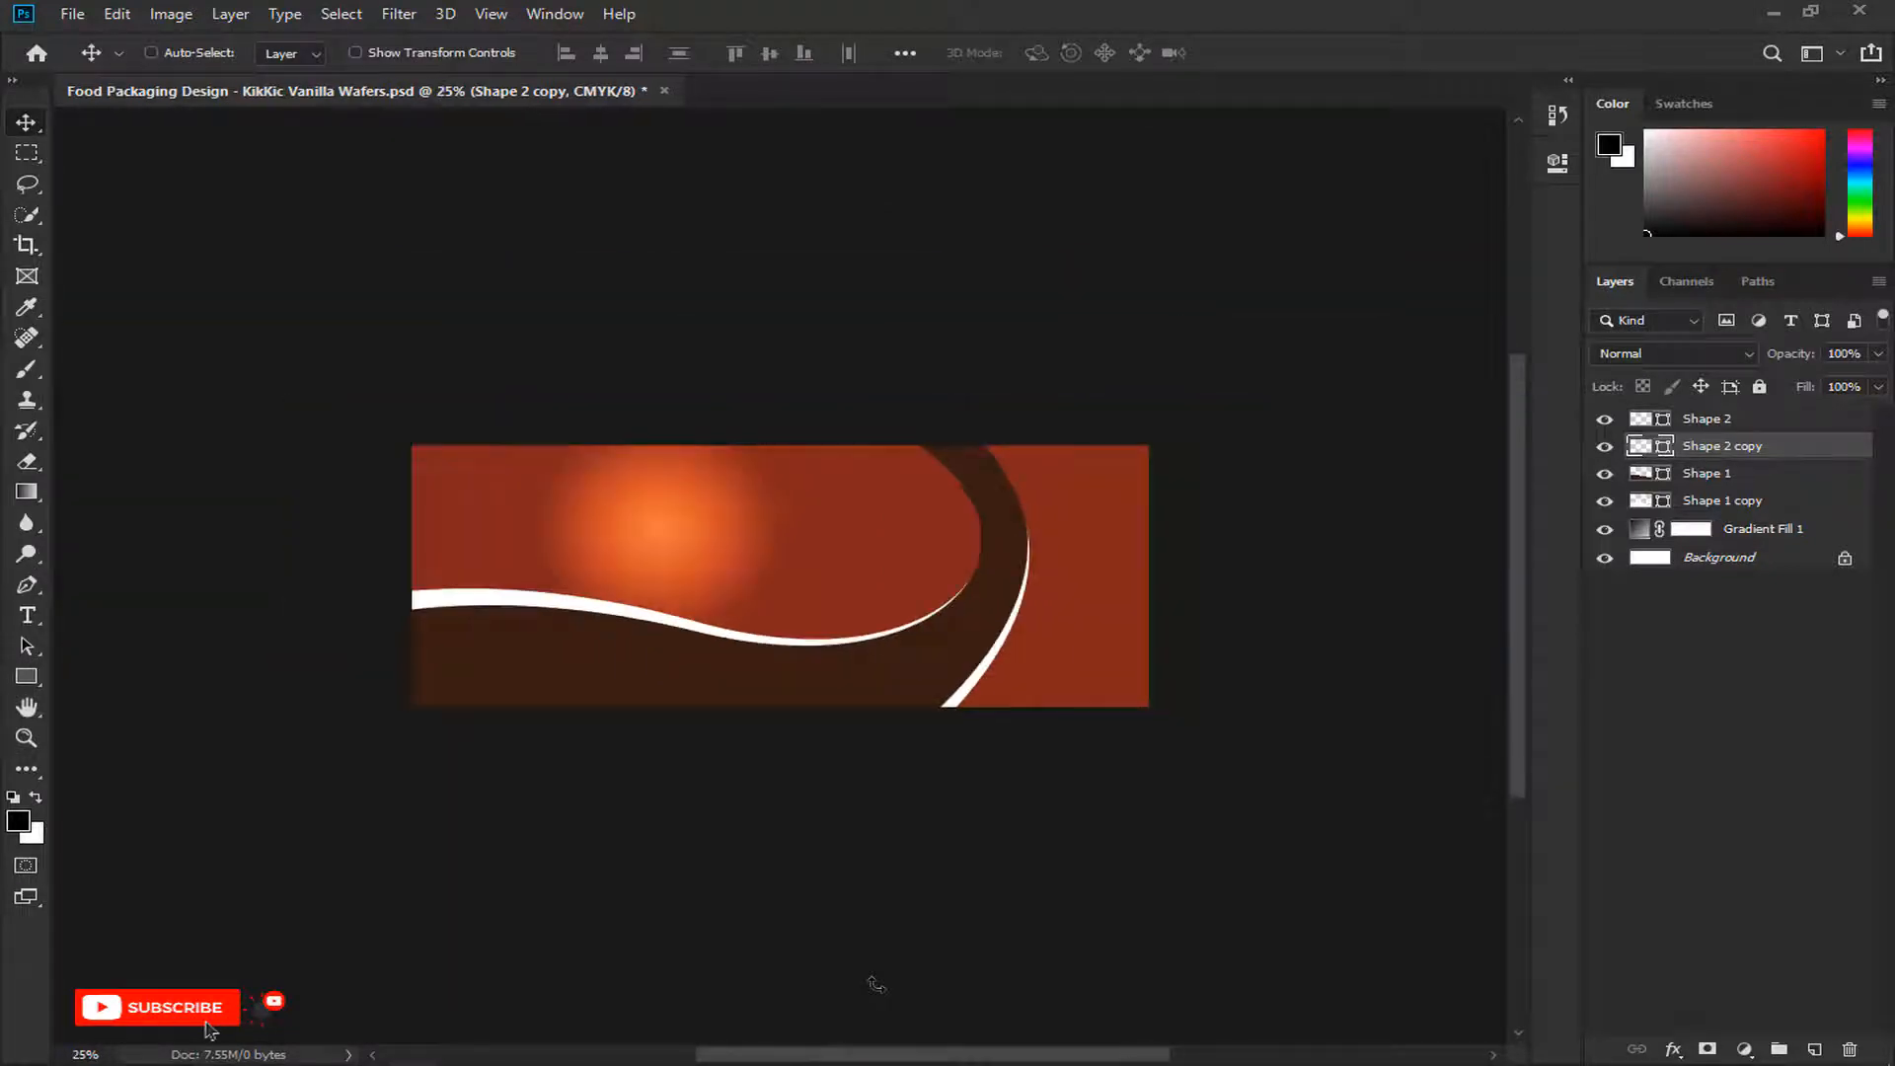
# Step: Group the four shape layers from Shape 2 down to Shape 1 copy and name the group Background Design
pyautogui.hotkey('ctrl', '+')
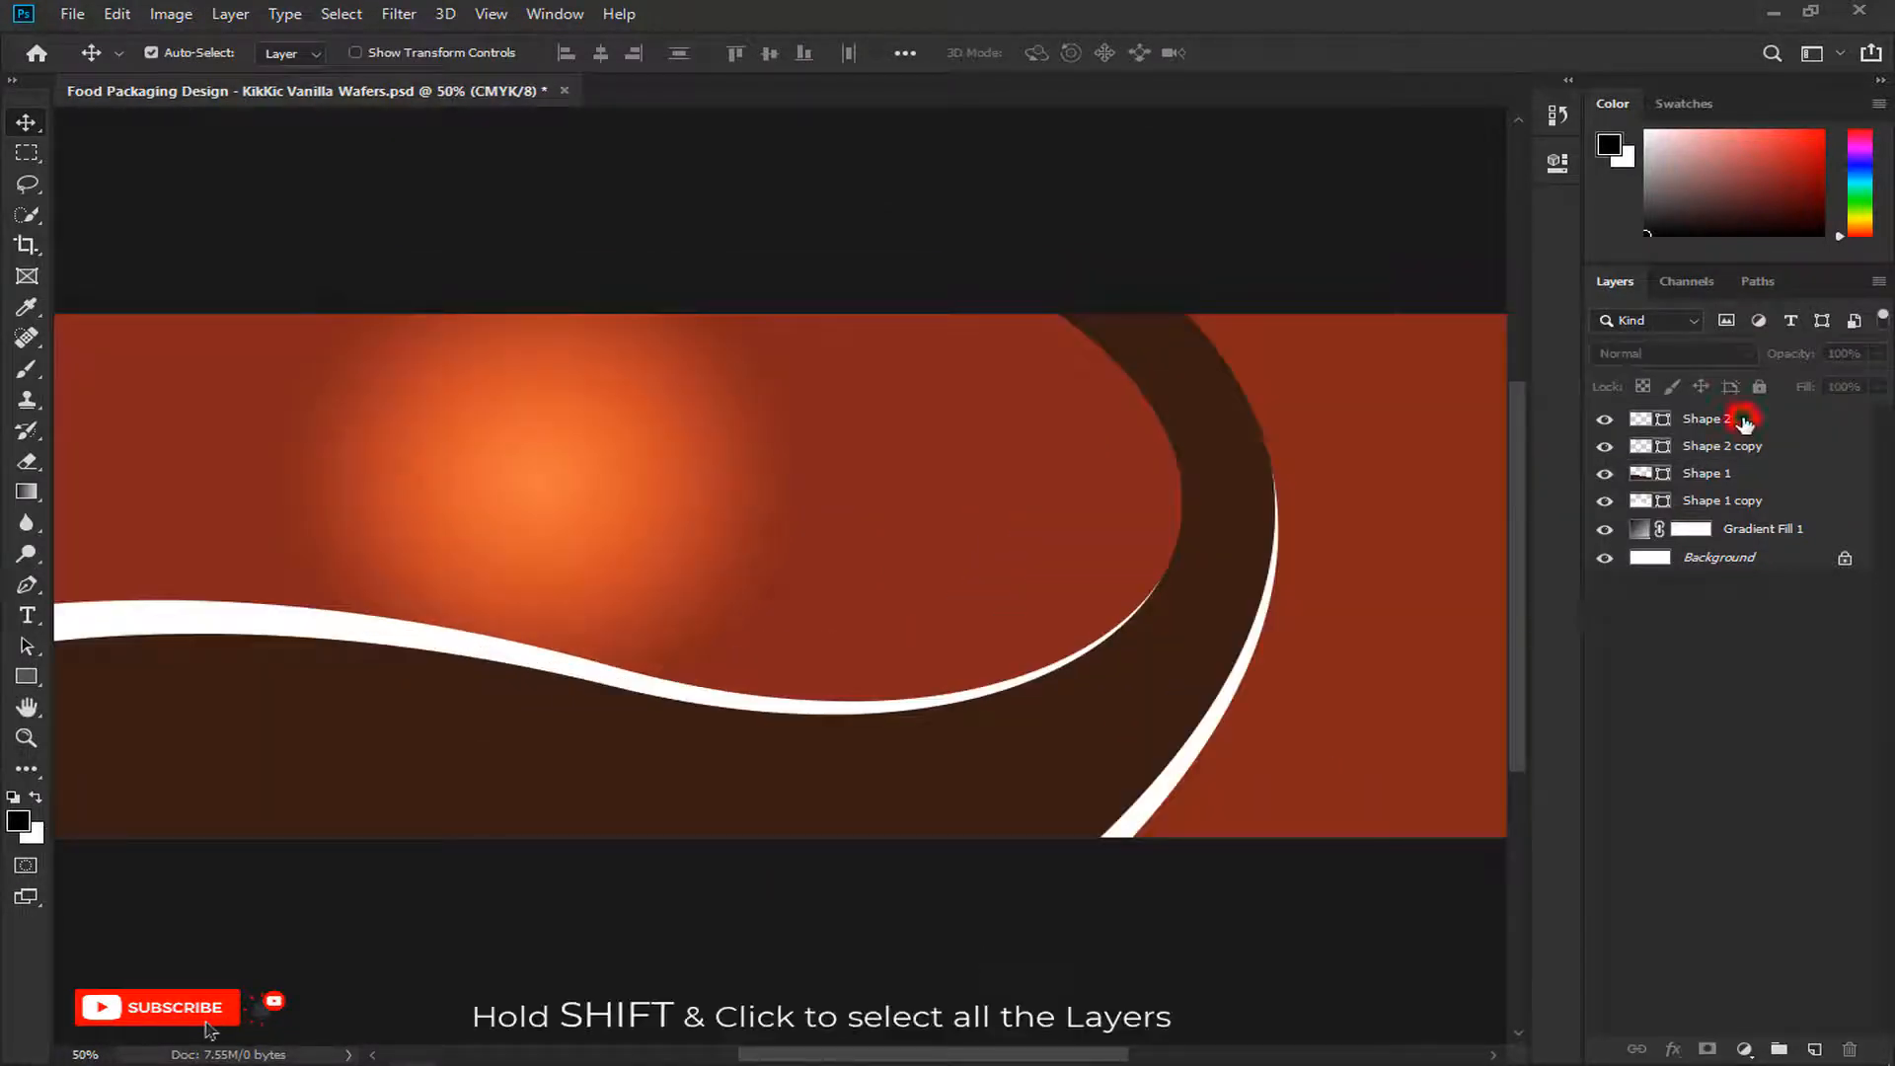
pyautogui.click(1745, 420)
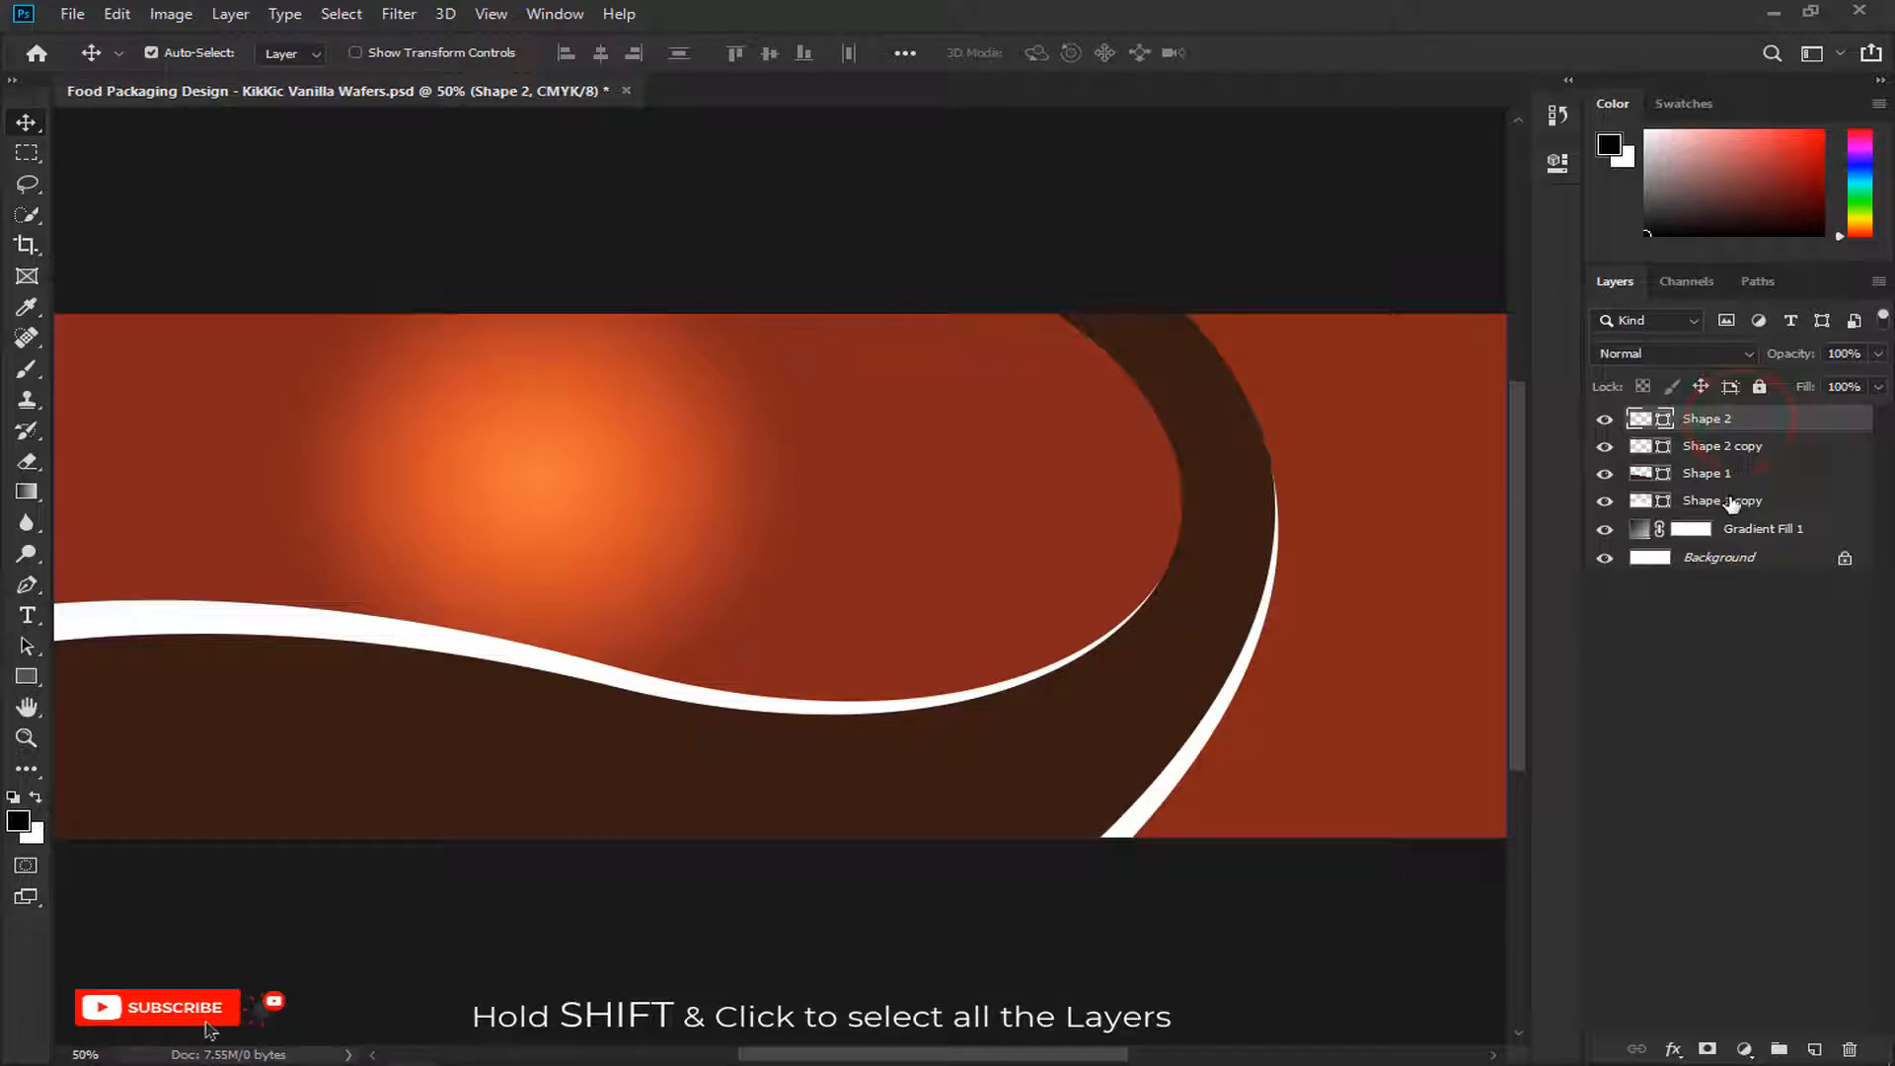
pyautogui.keyDown('shift'); pyautogui.click(1730, 501); pyautogui.keyUp('shift')
pyautogui.hotkey('ctrl', 'g')
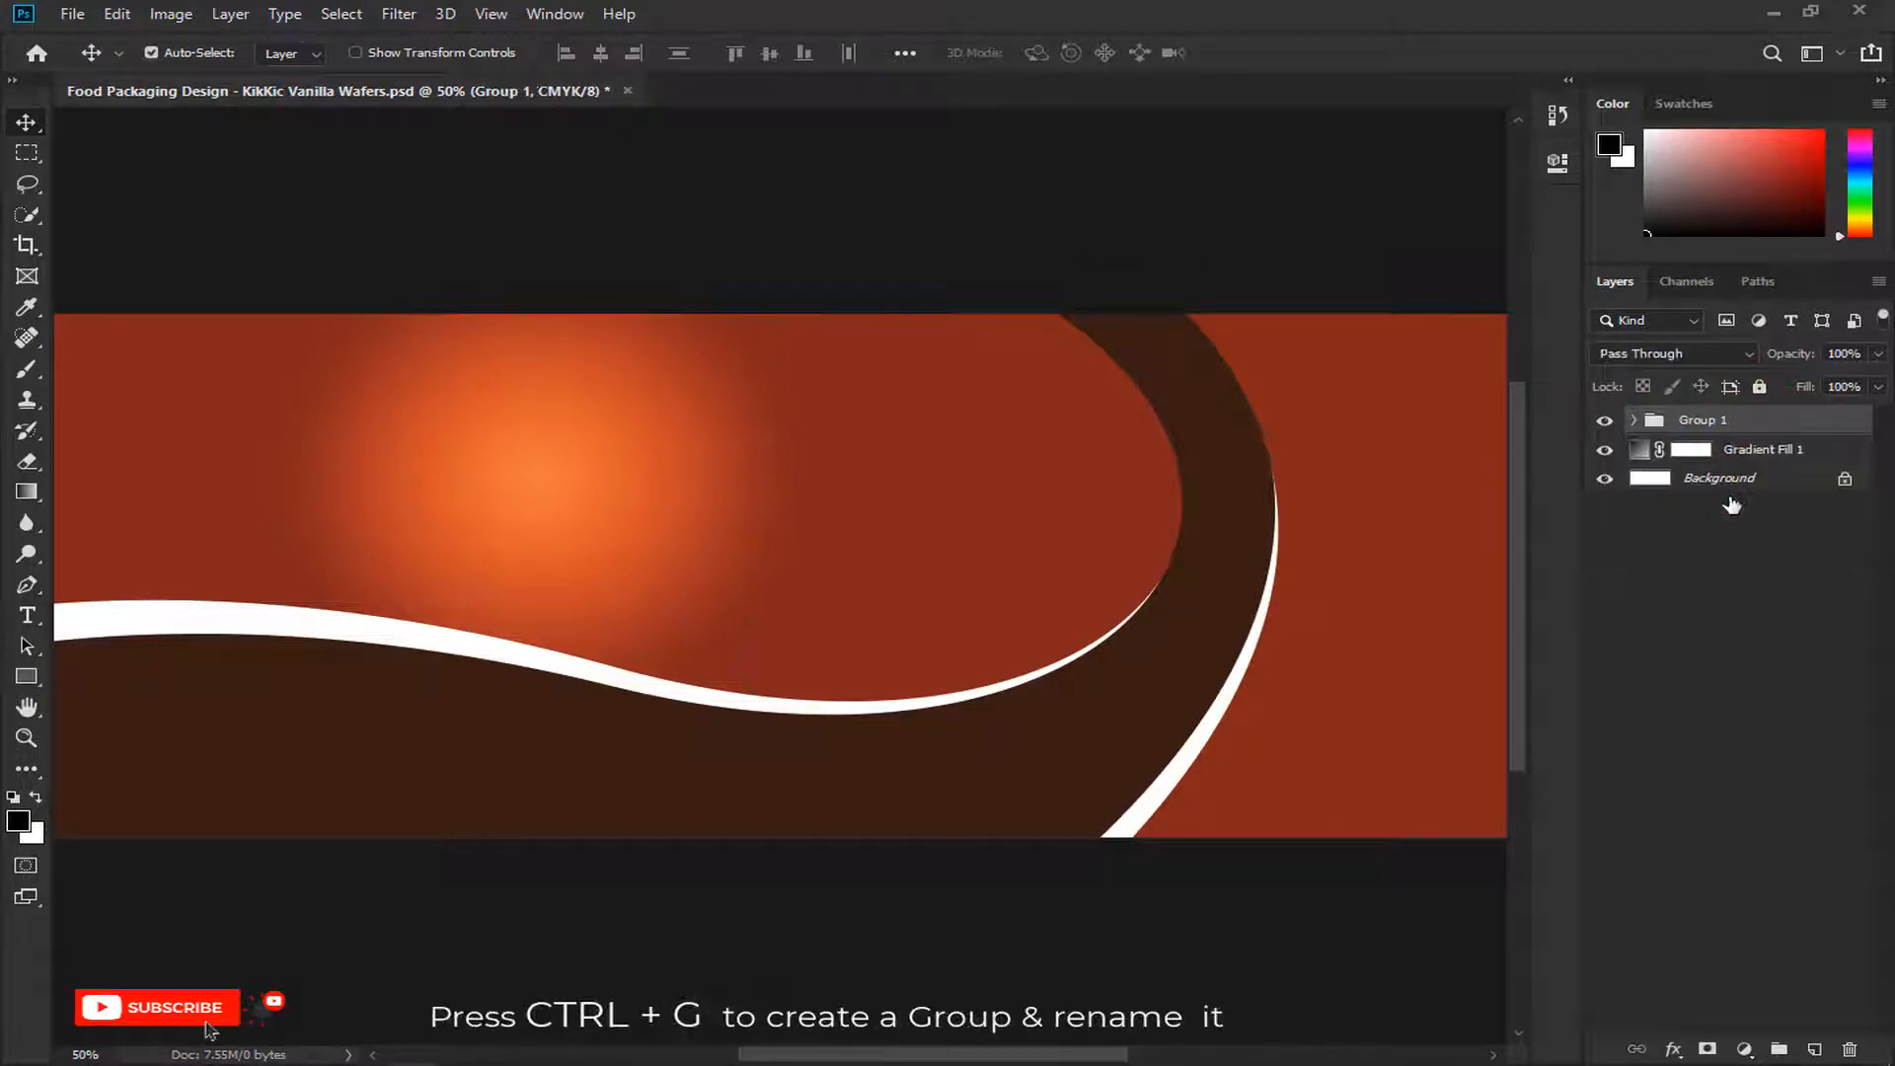
pyautogui.doubleClick(1716, 420)
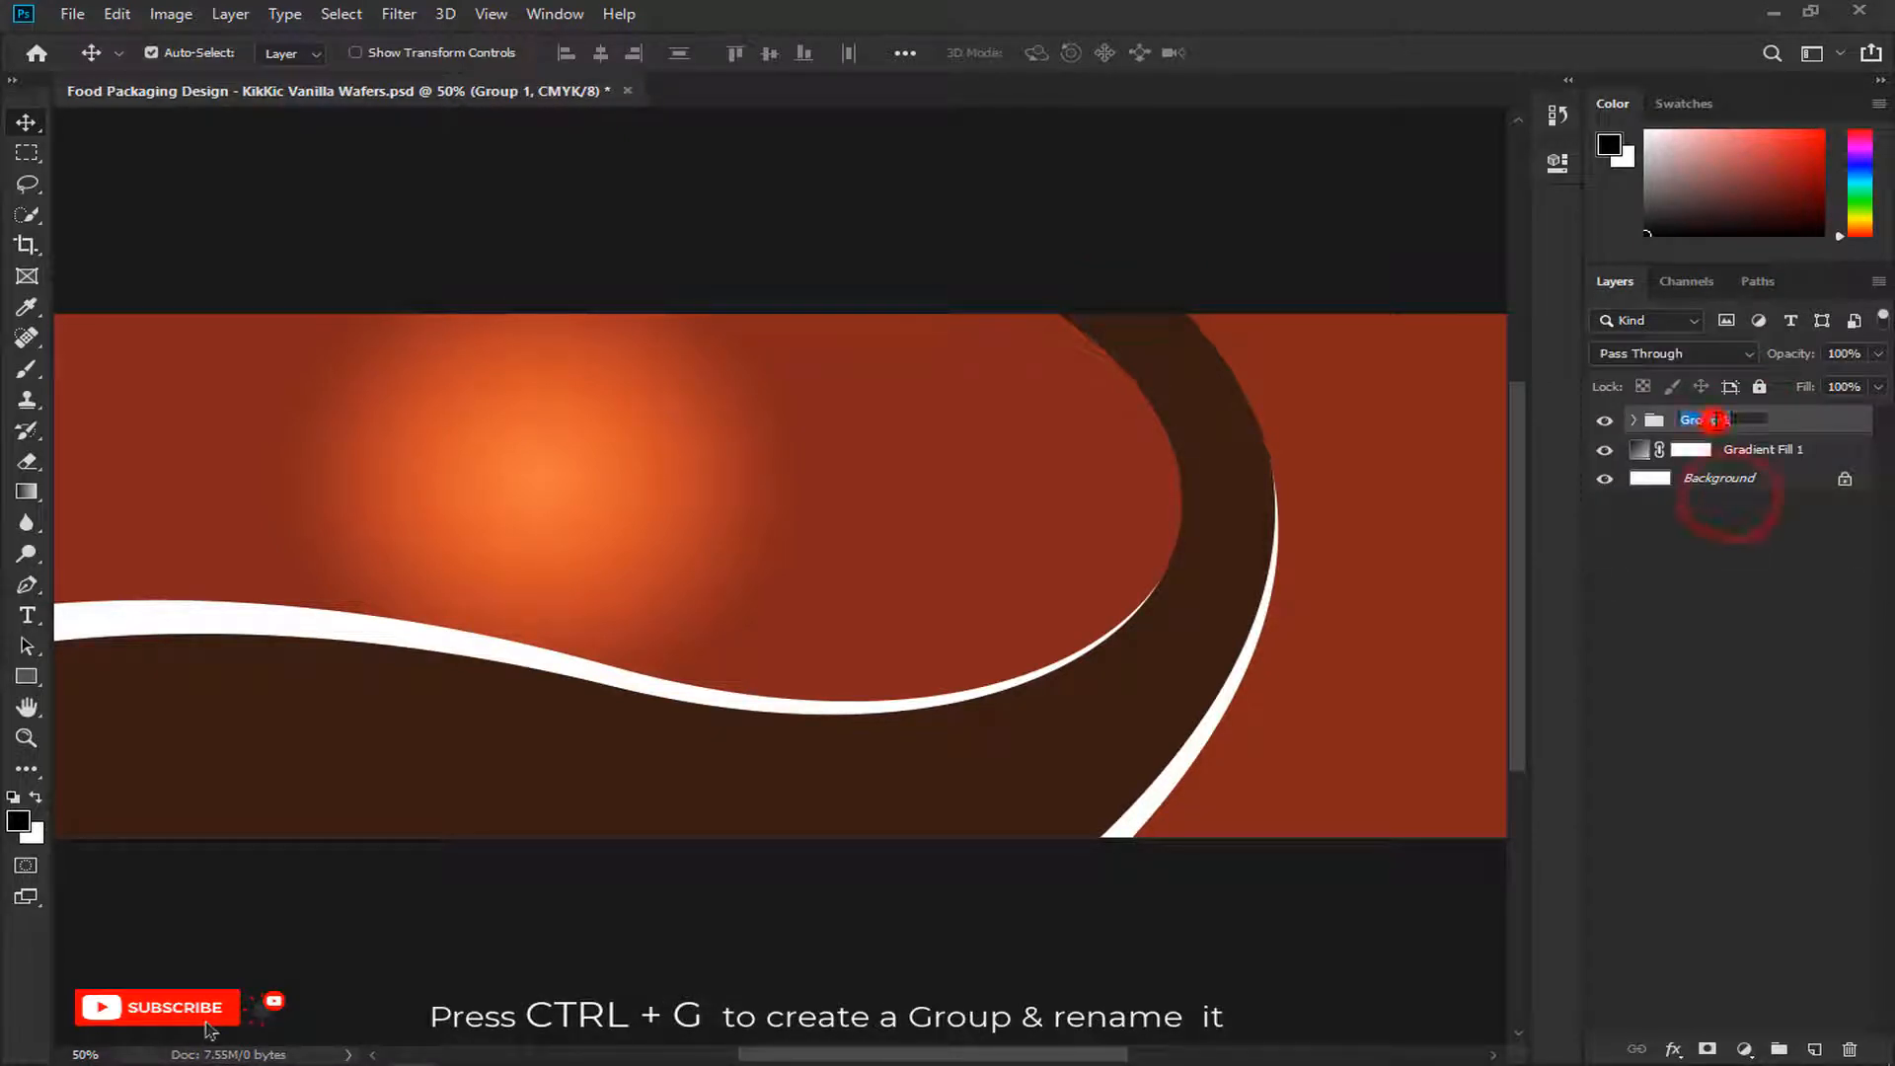
pyautogui.write('Background')
pyautogui.press('Return')
pyautogui.hotkey('ctrl', 't')
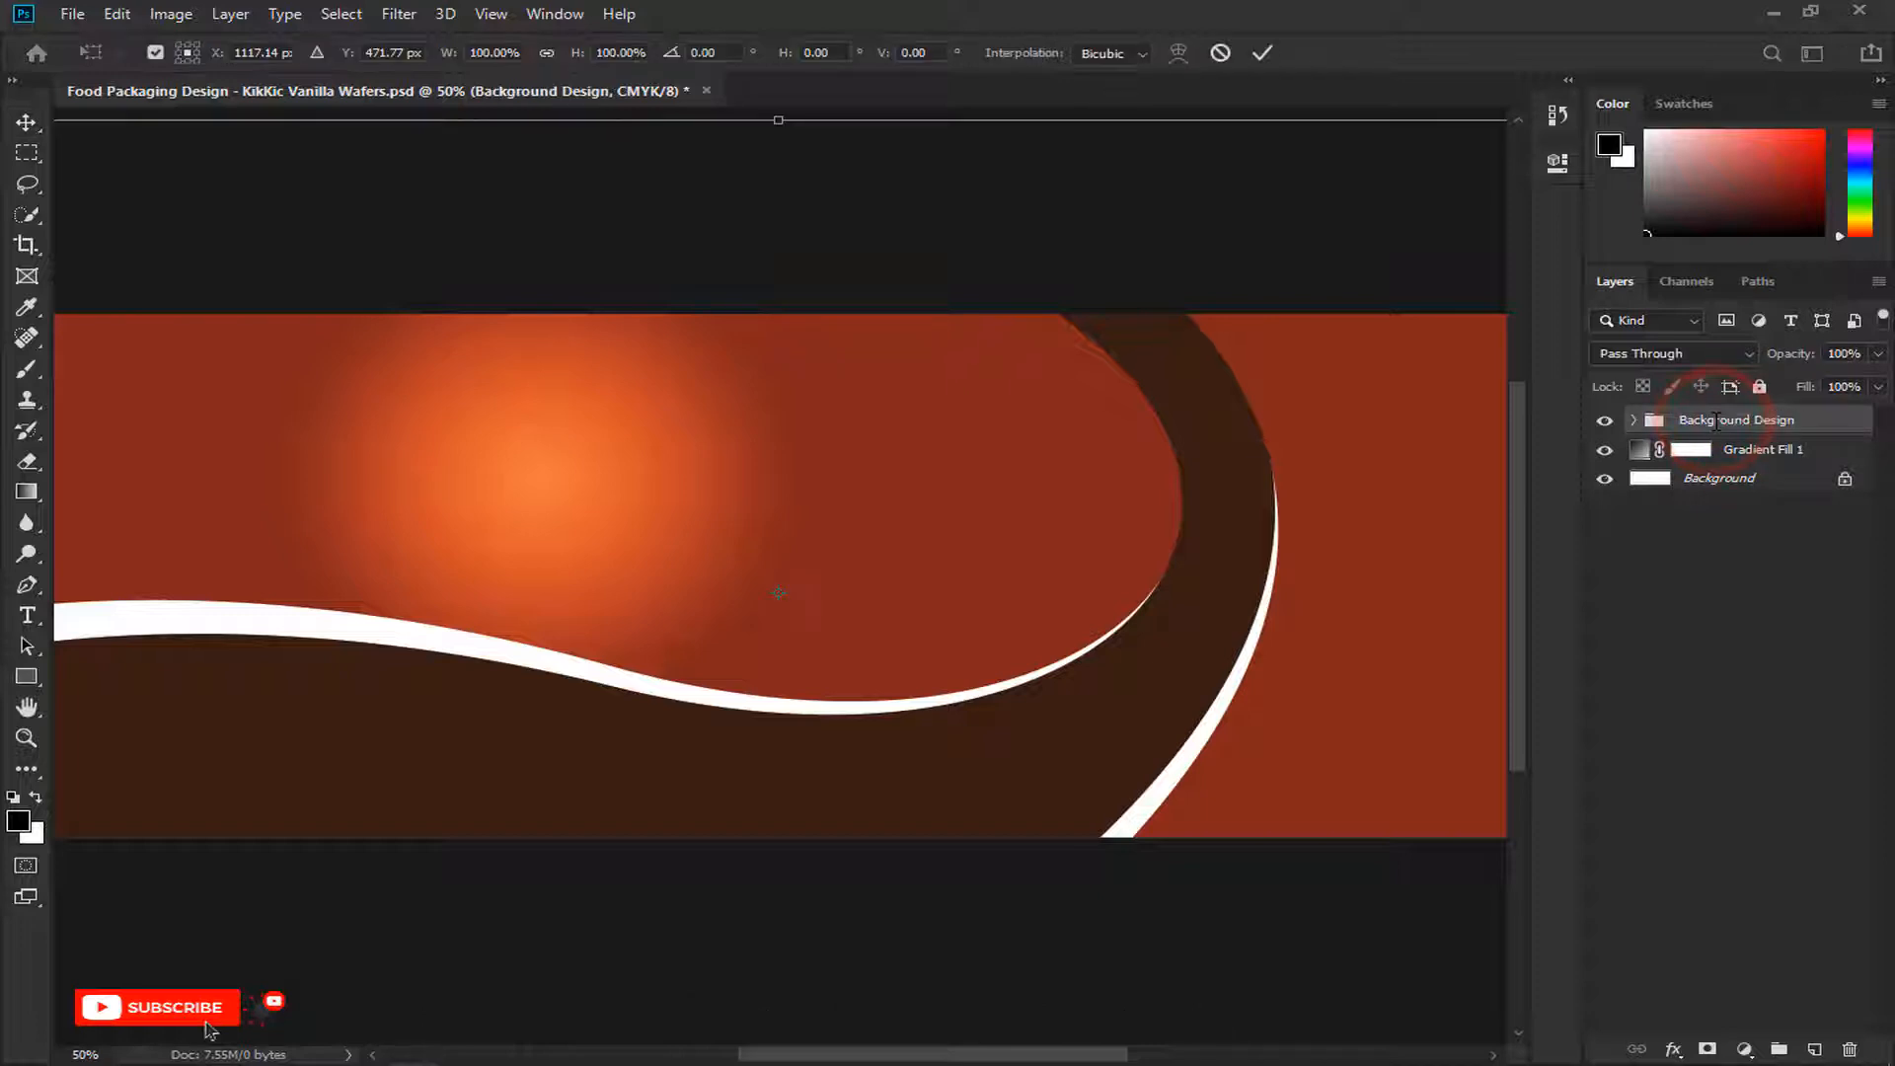
pyautogui.press('Return')
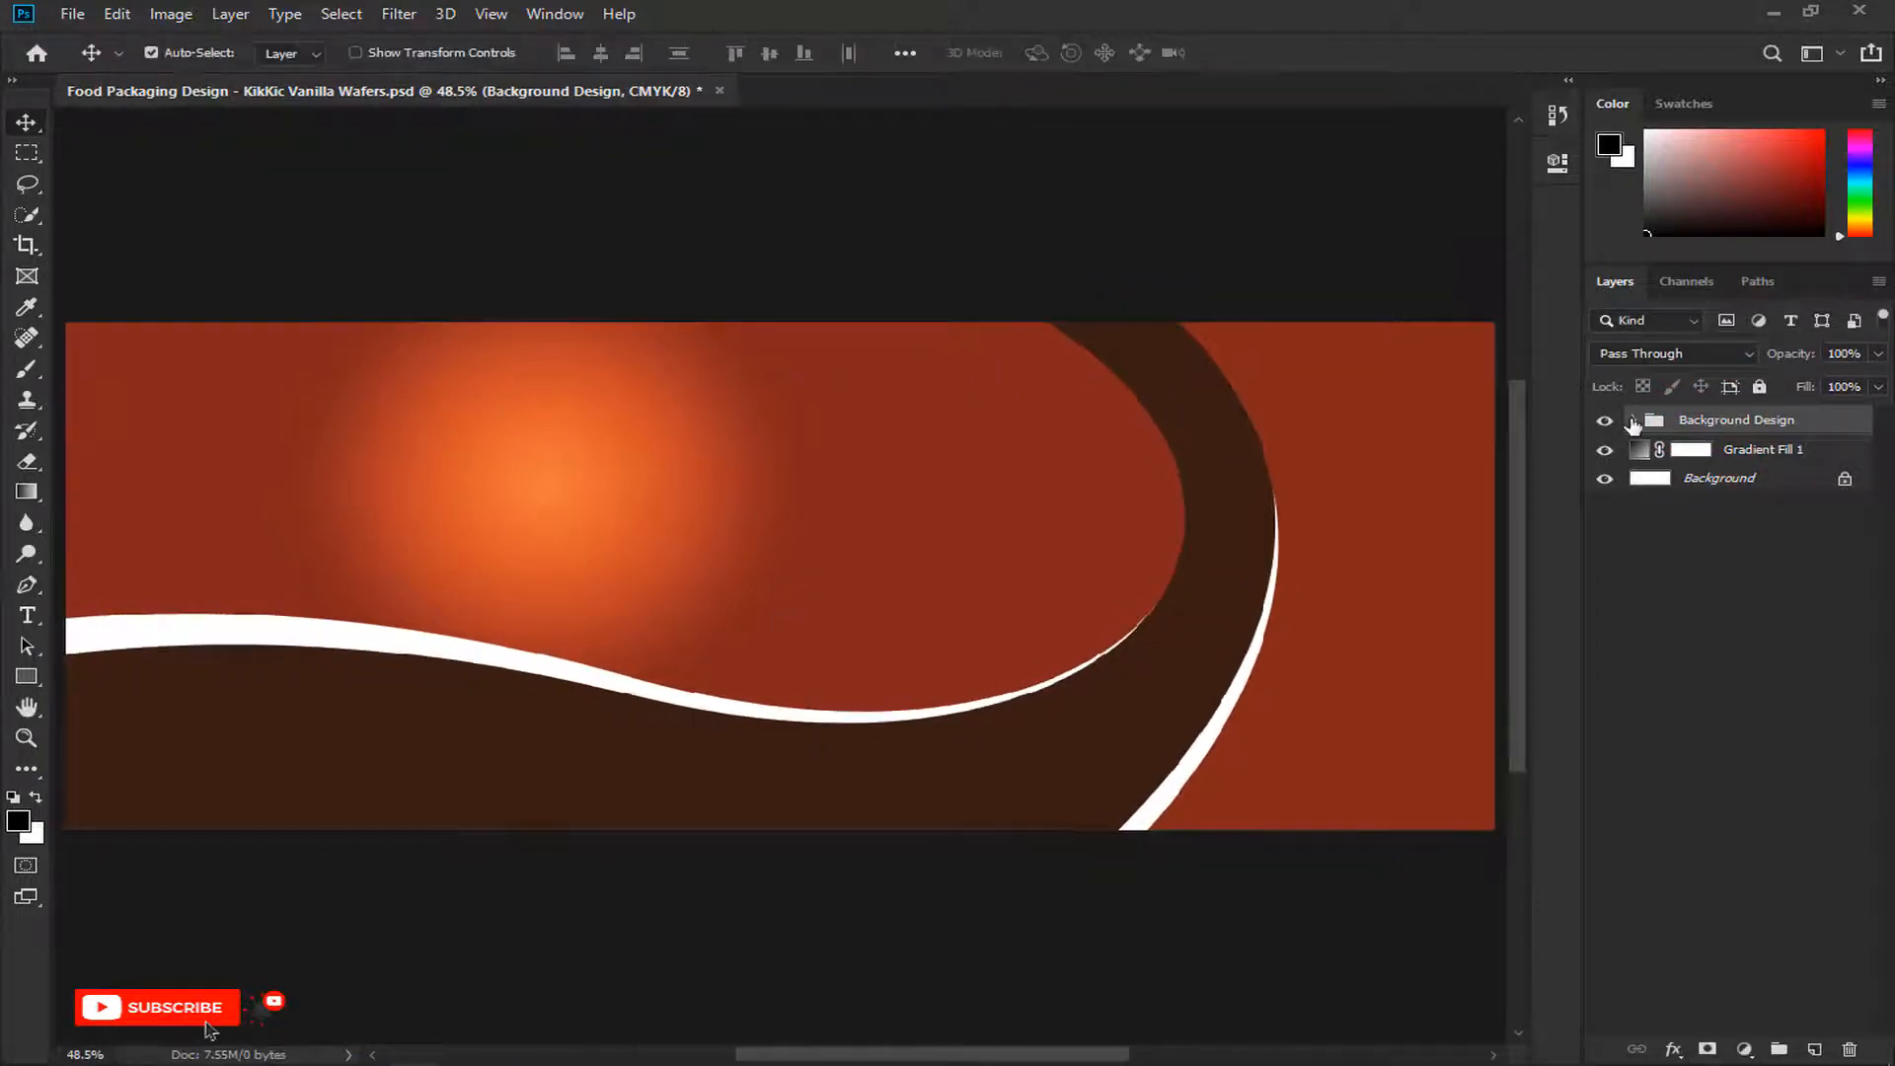
# Step: Add a Gradient Overlay with the Gold 1 preset to the Shape 2 copy layer, the white sliver beside the red end shape
pyautogui.click(1207, 725)
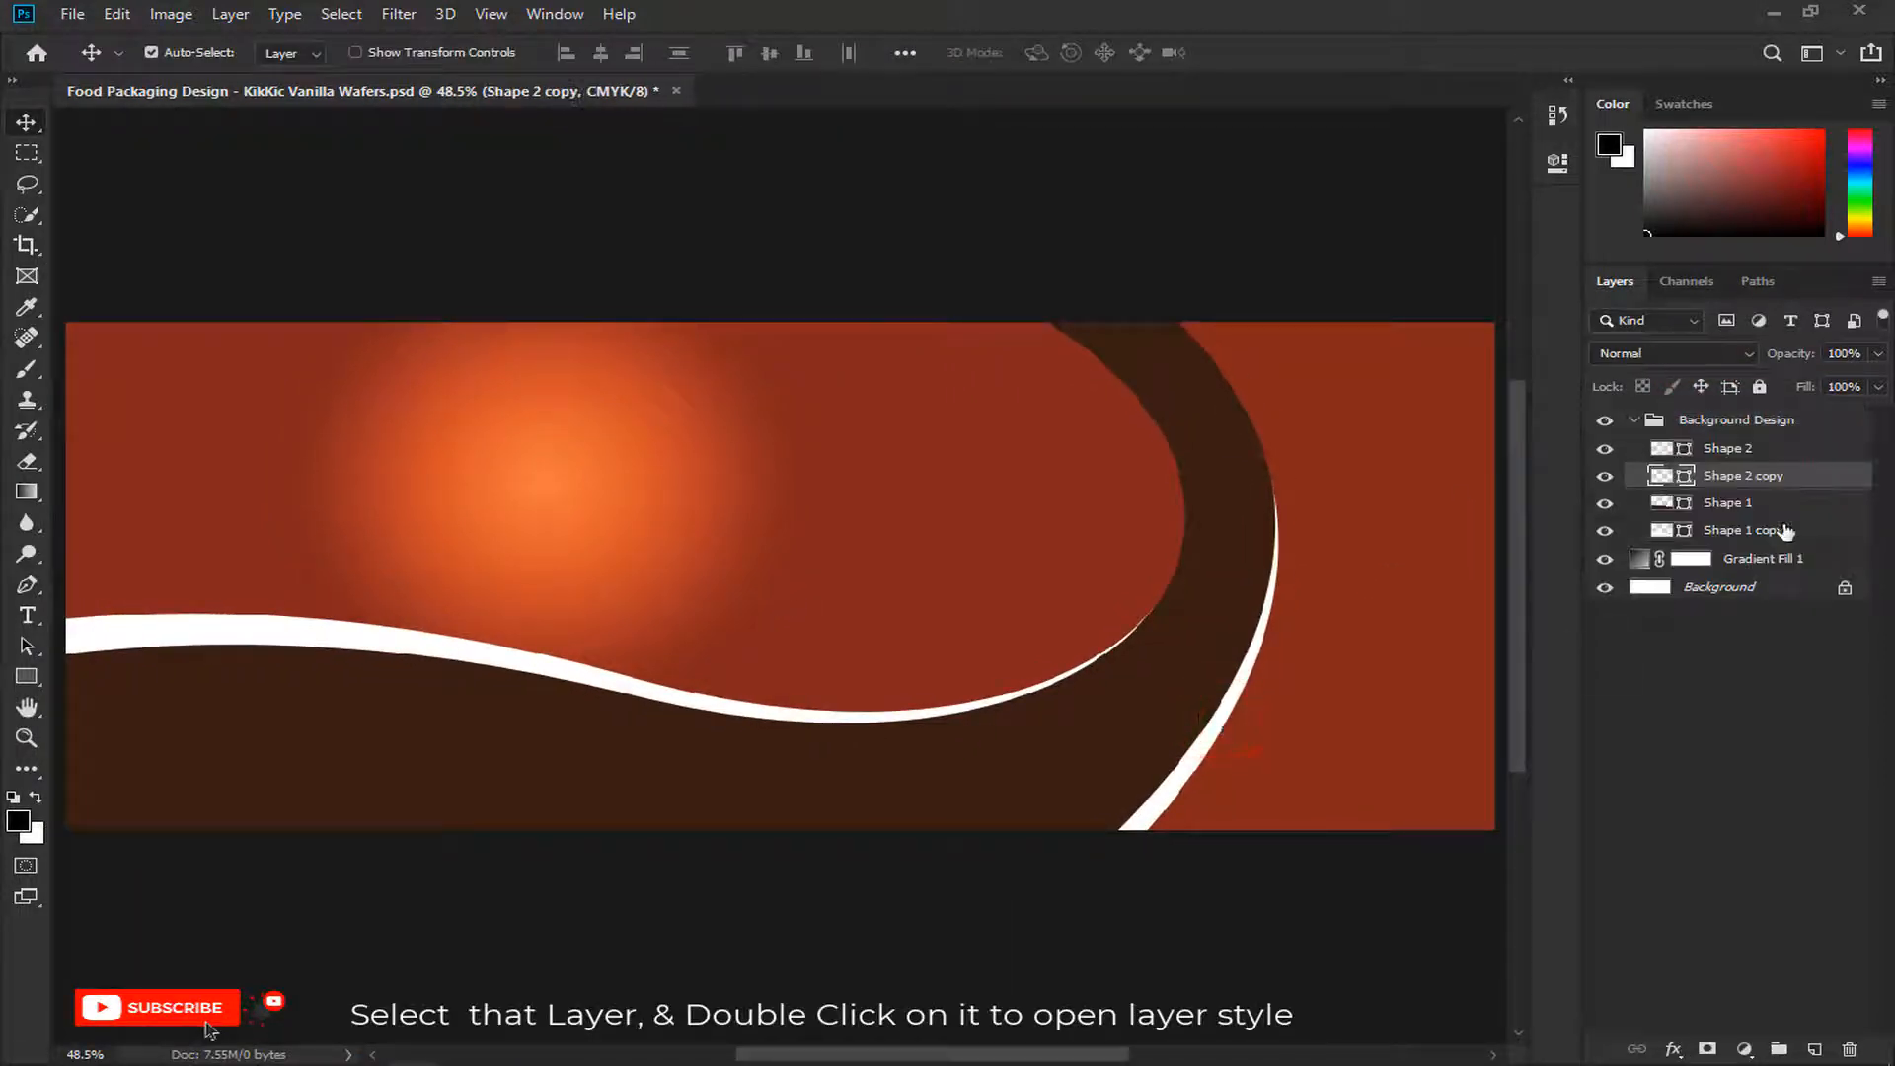
pyautogui.click(1852, 479)
pyautogui.doubleClick(1852, 478)
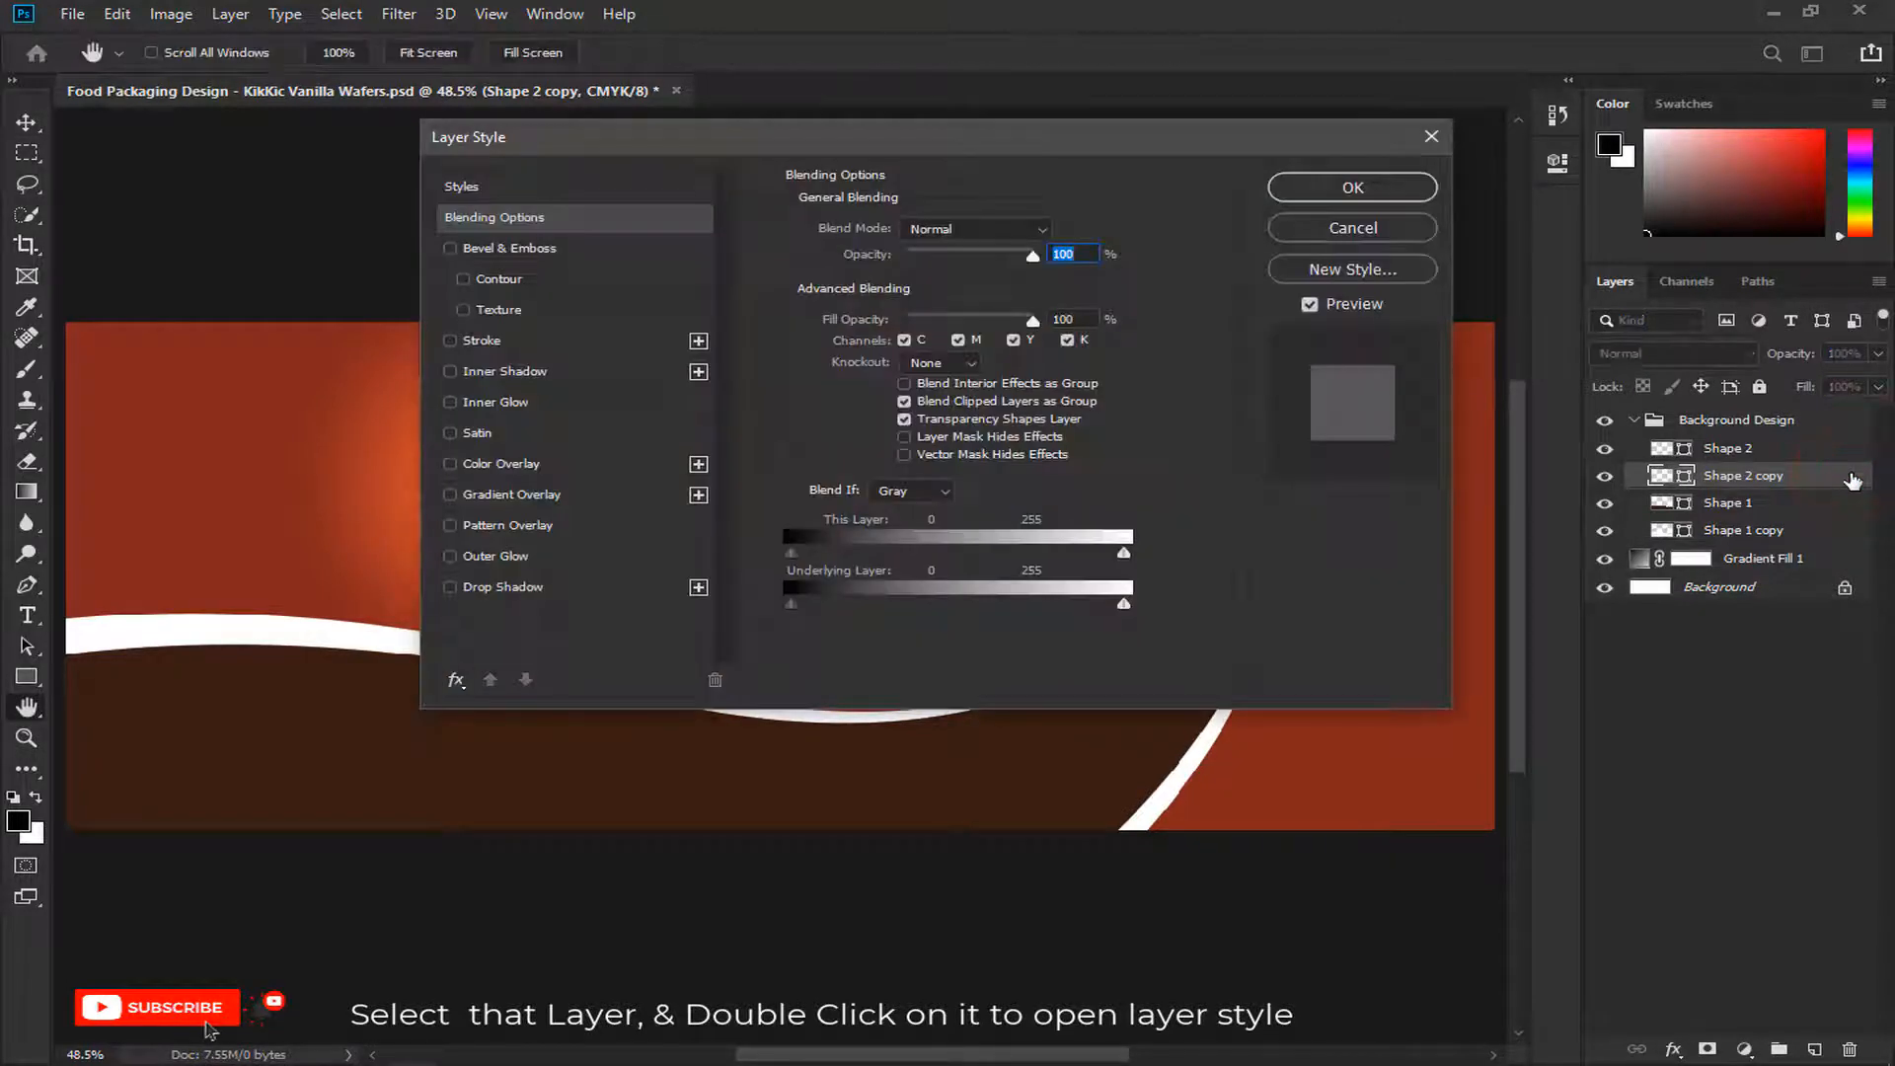
pyautogui.click(480, 495)
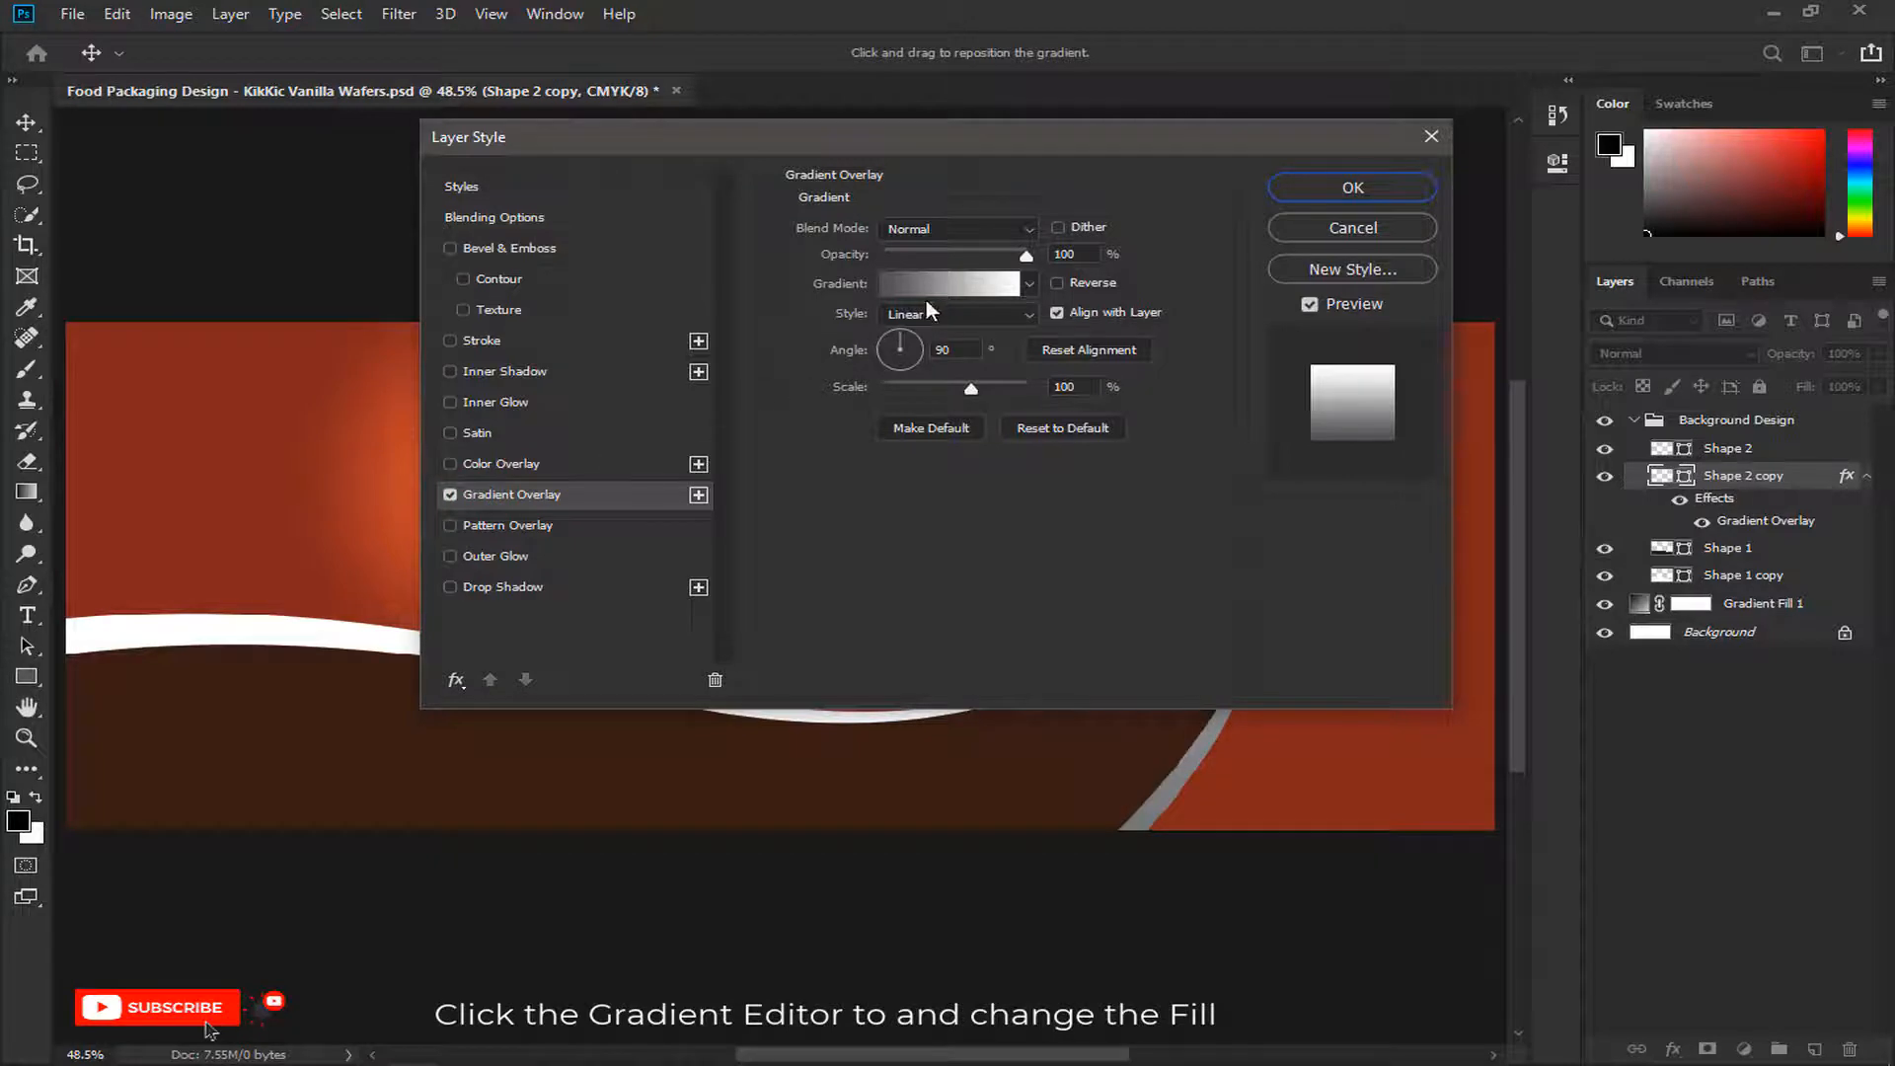
pyautogui.click(949, 287)
pyautogui.click(838, 329)
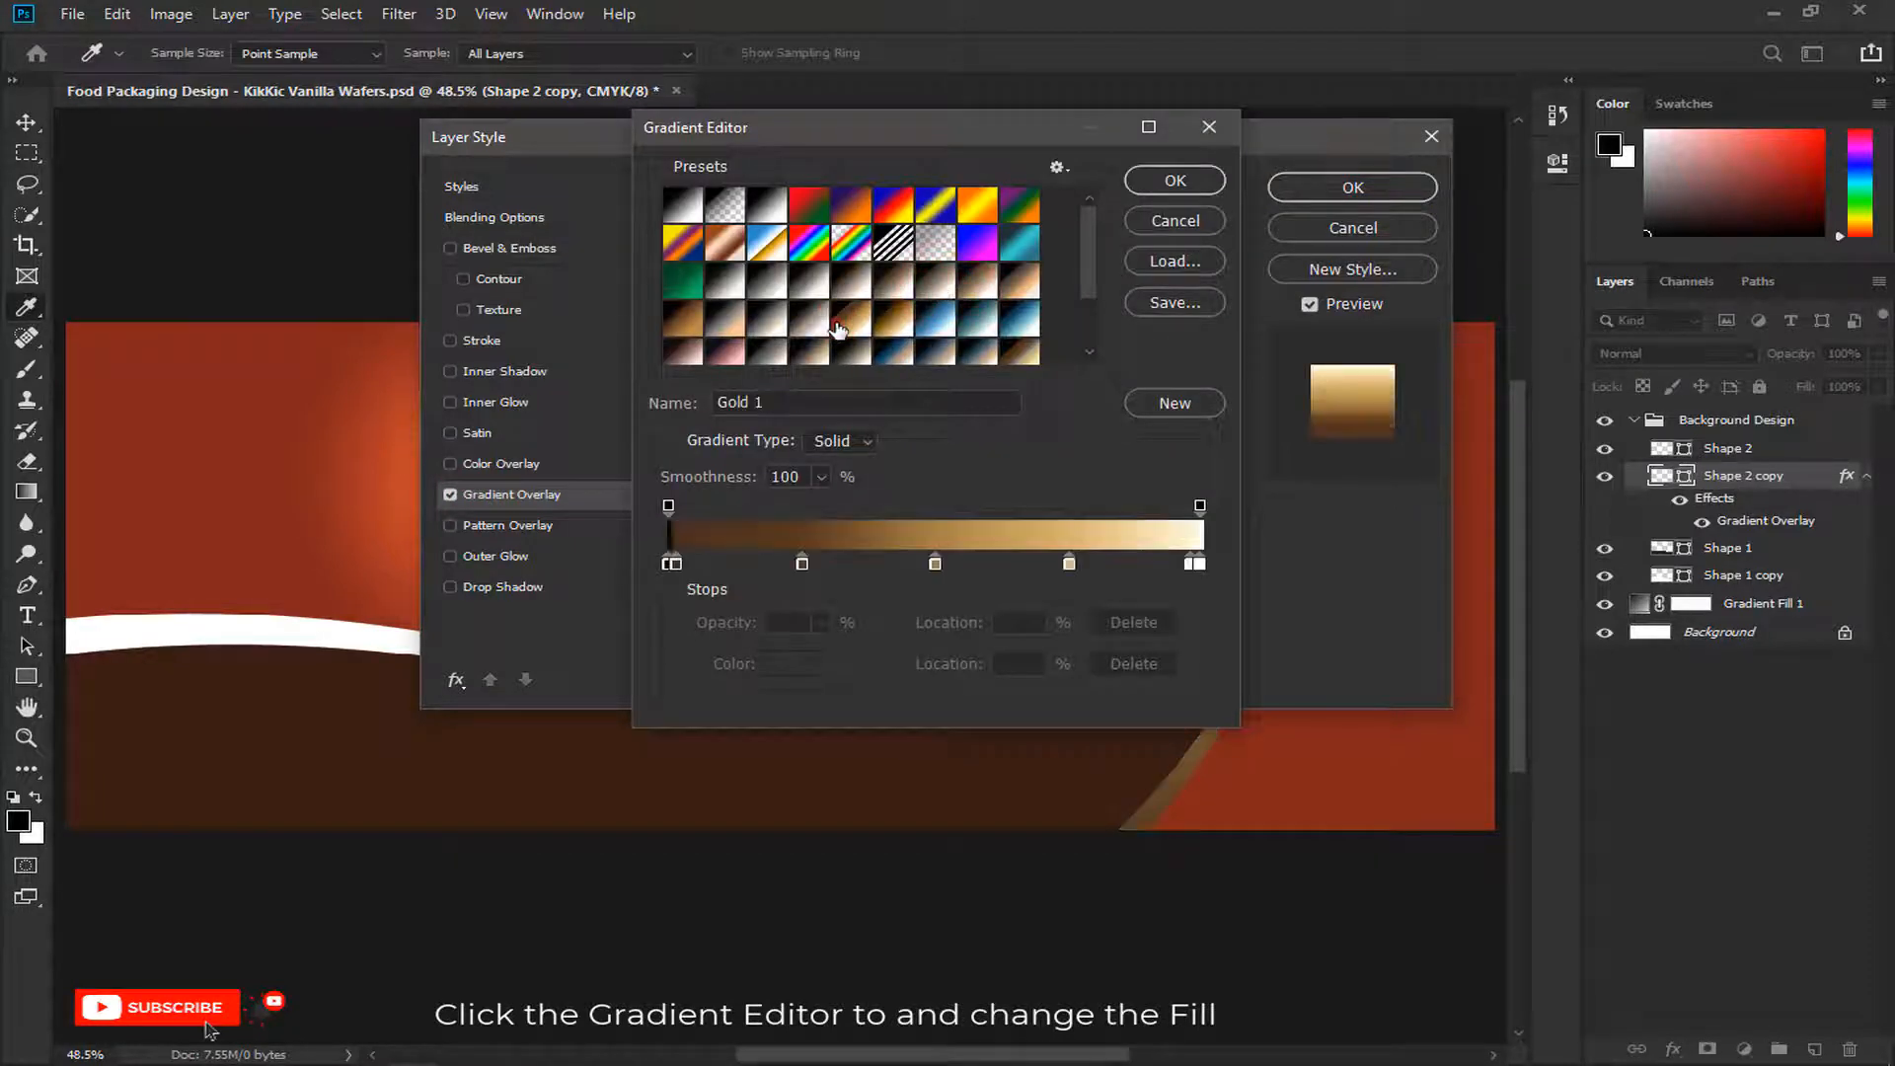
pyautogui.click(1153, 179)
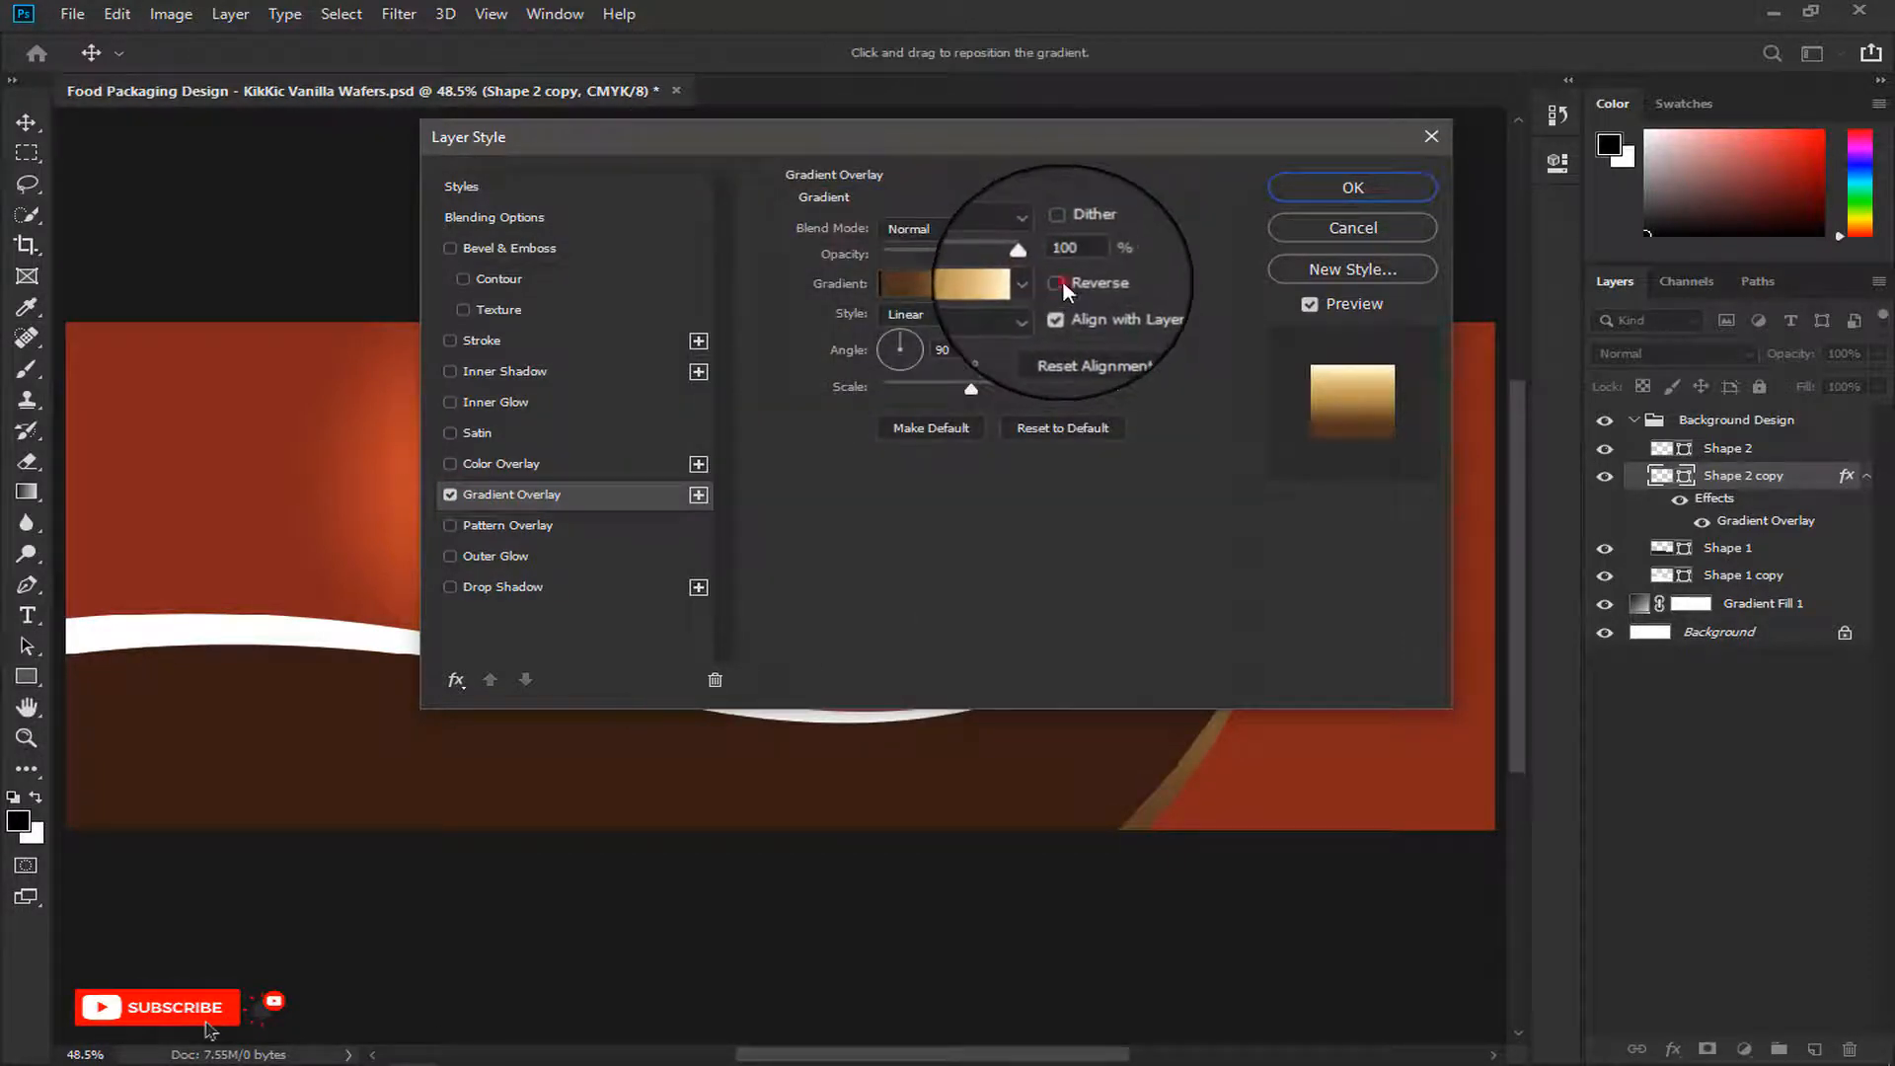
# Step: Reverse the gold gradient overlay, set its scale to 81%, apply the style and collapse the Background Design group
pyautogui.click(1062, 283)
pyautogui.click(944, 351)
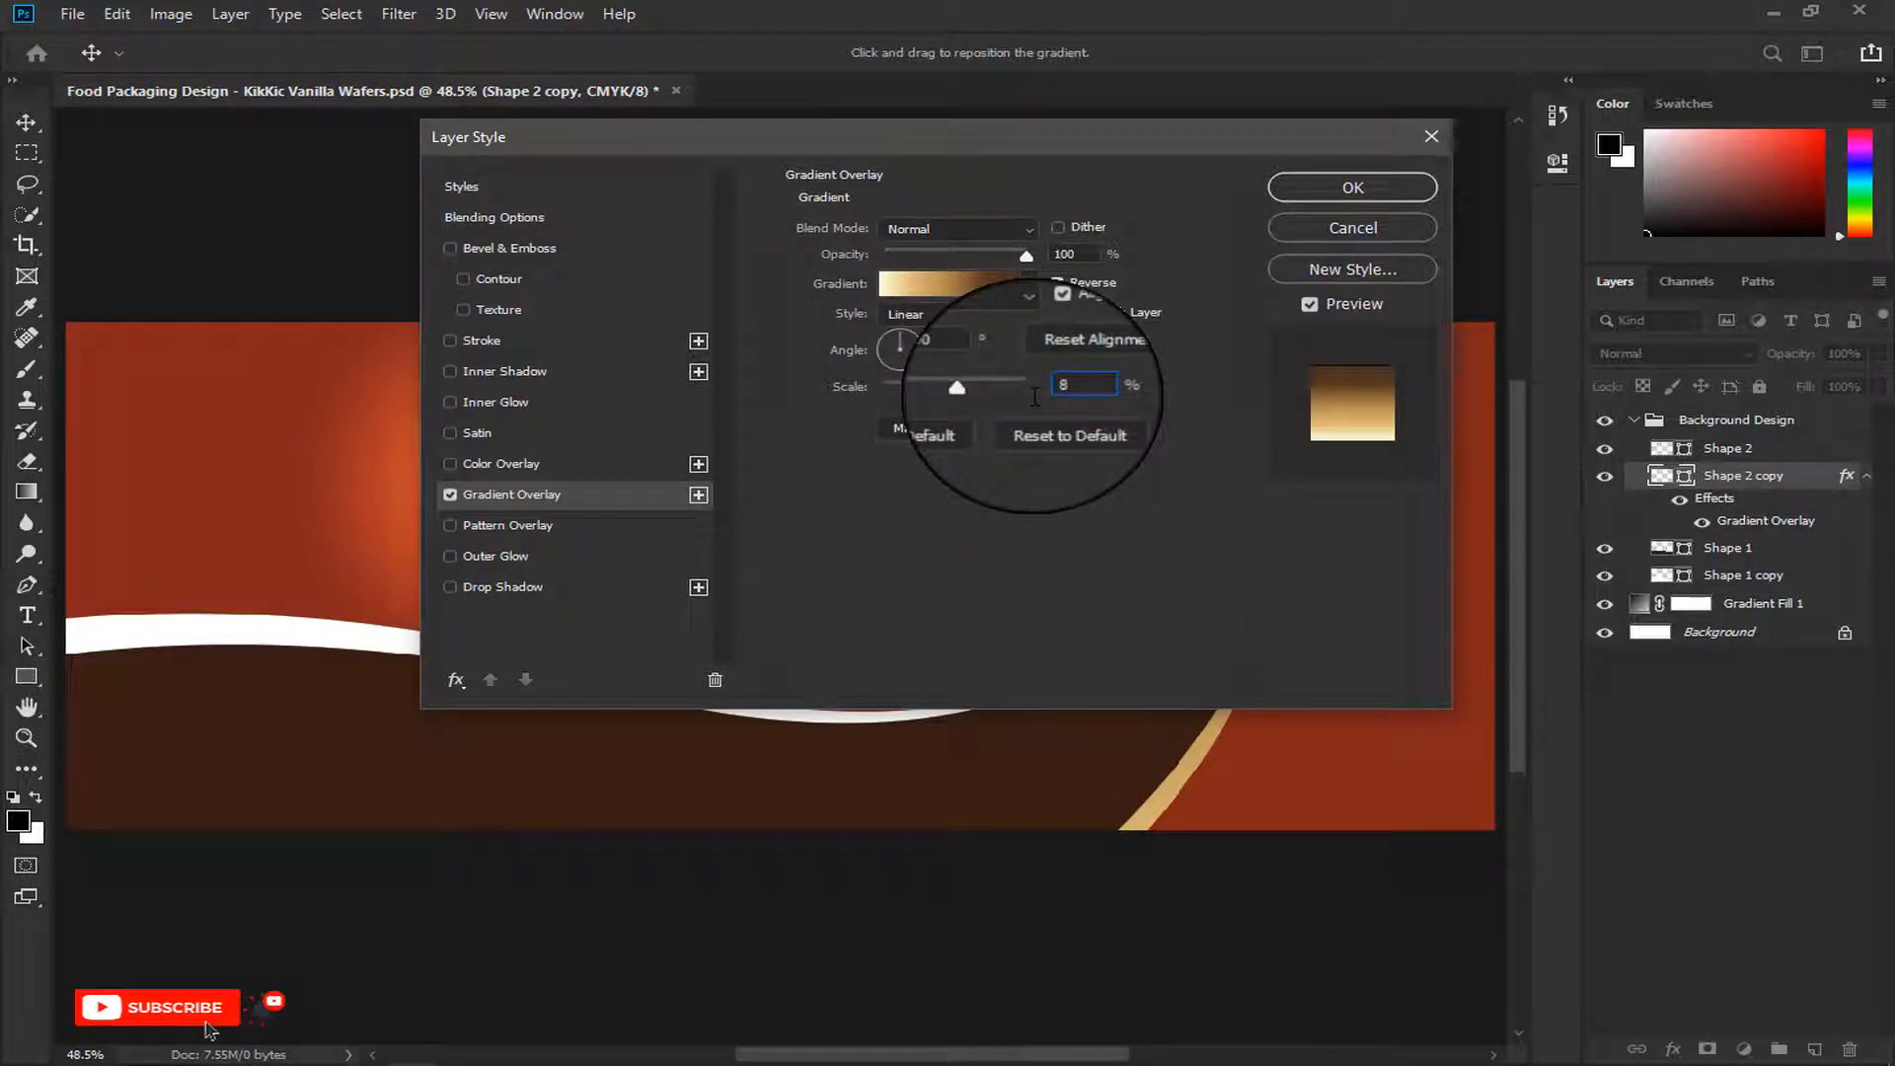
pyautogui.write('1')
pyautogui.click(1291, 187)
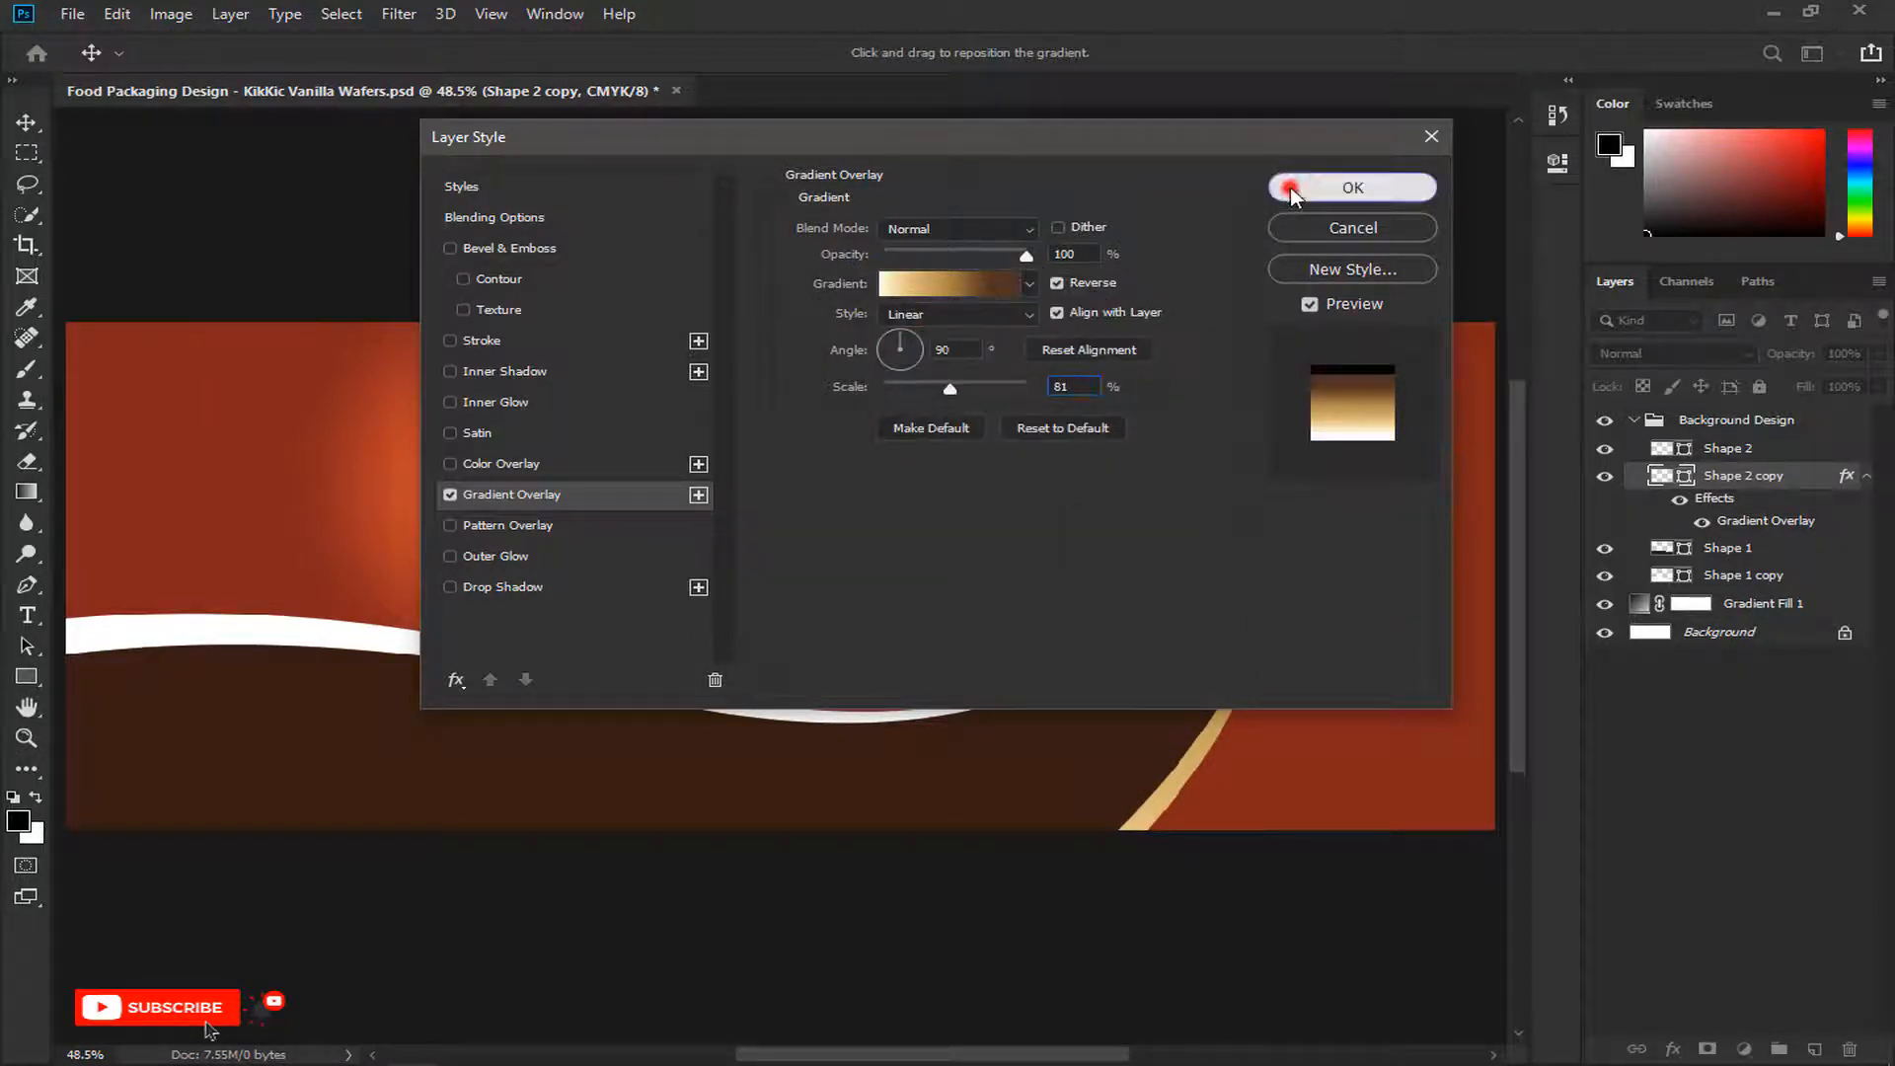
pyautogui.click(1632, 421)
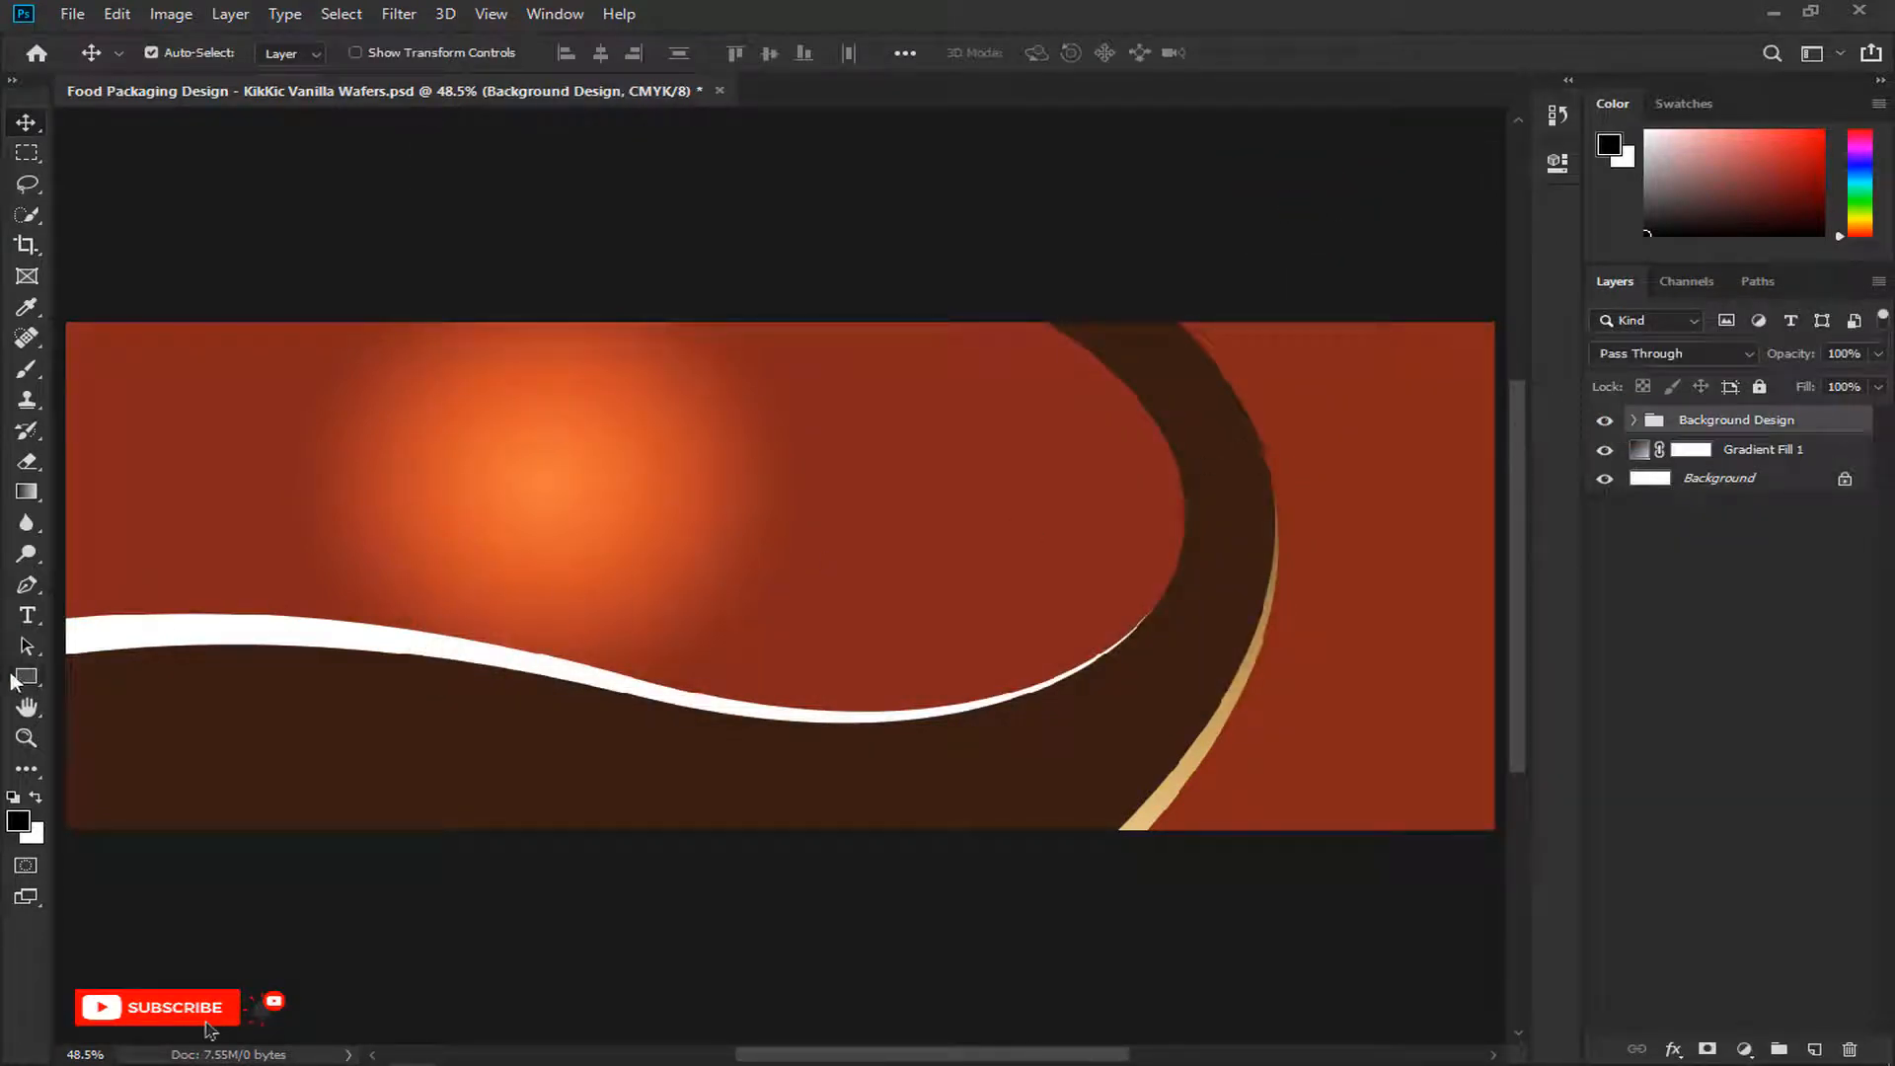
# Step: Set the Ellipse tool's fill to hex c69c6e and draw a flat oval about 466 × 154 px in the canvas's upper-left area
pyautogui.click(20, 679)
pyautogui.click(126, 715)
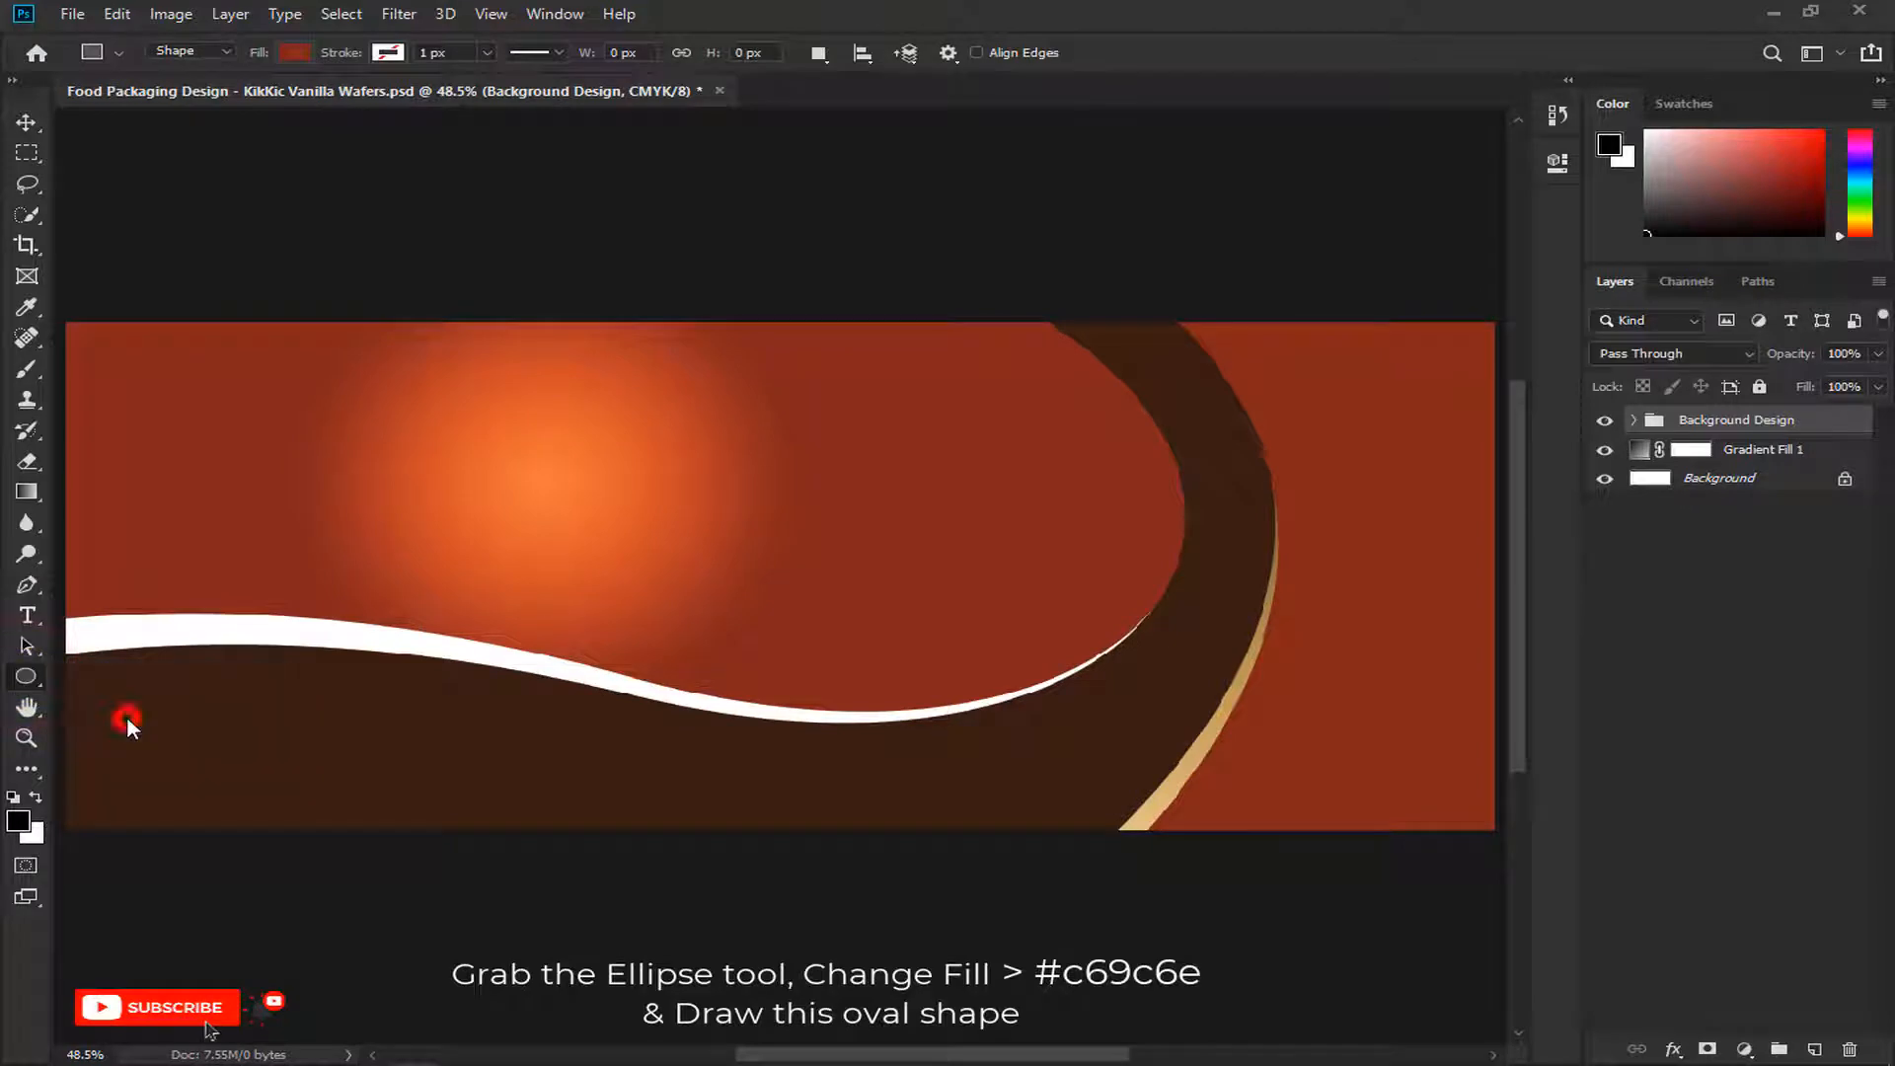
pyautogui.hotkey('ctrl', '+')
pyautogui.hotkey('ctrl', '+')
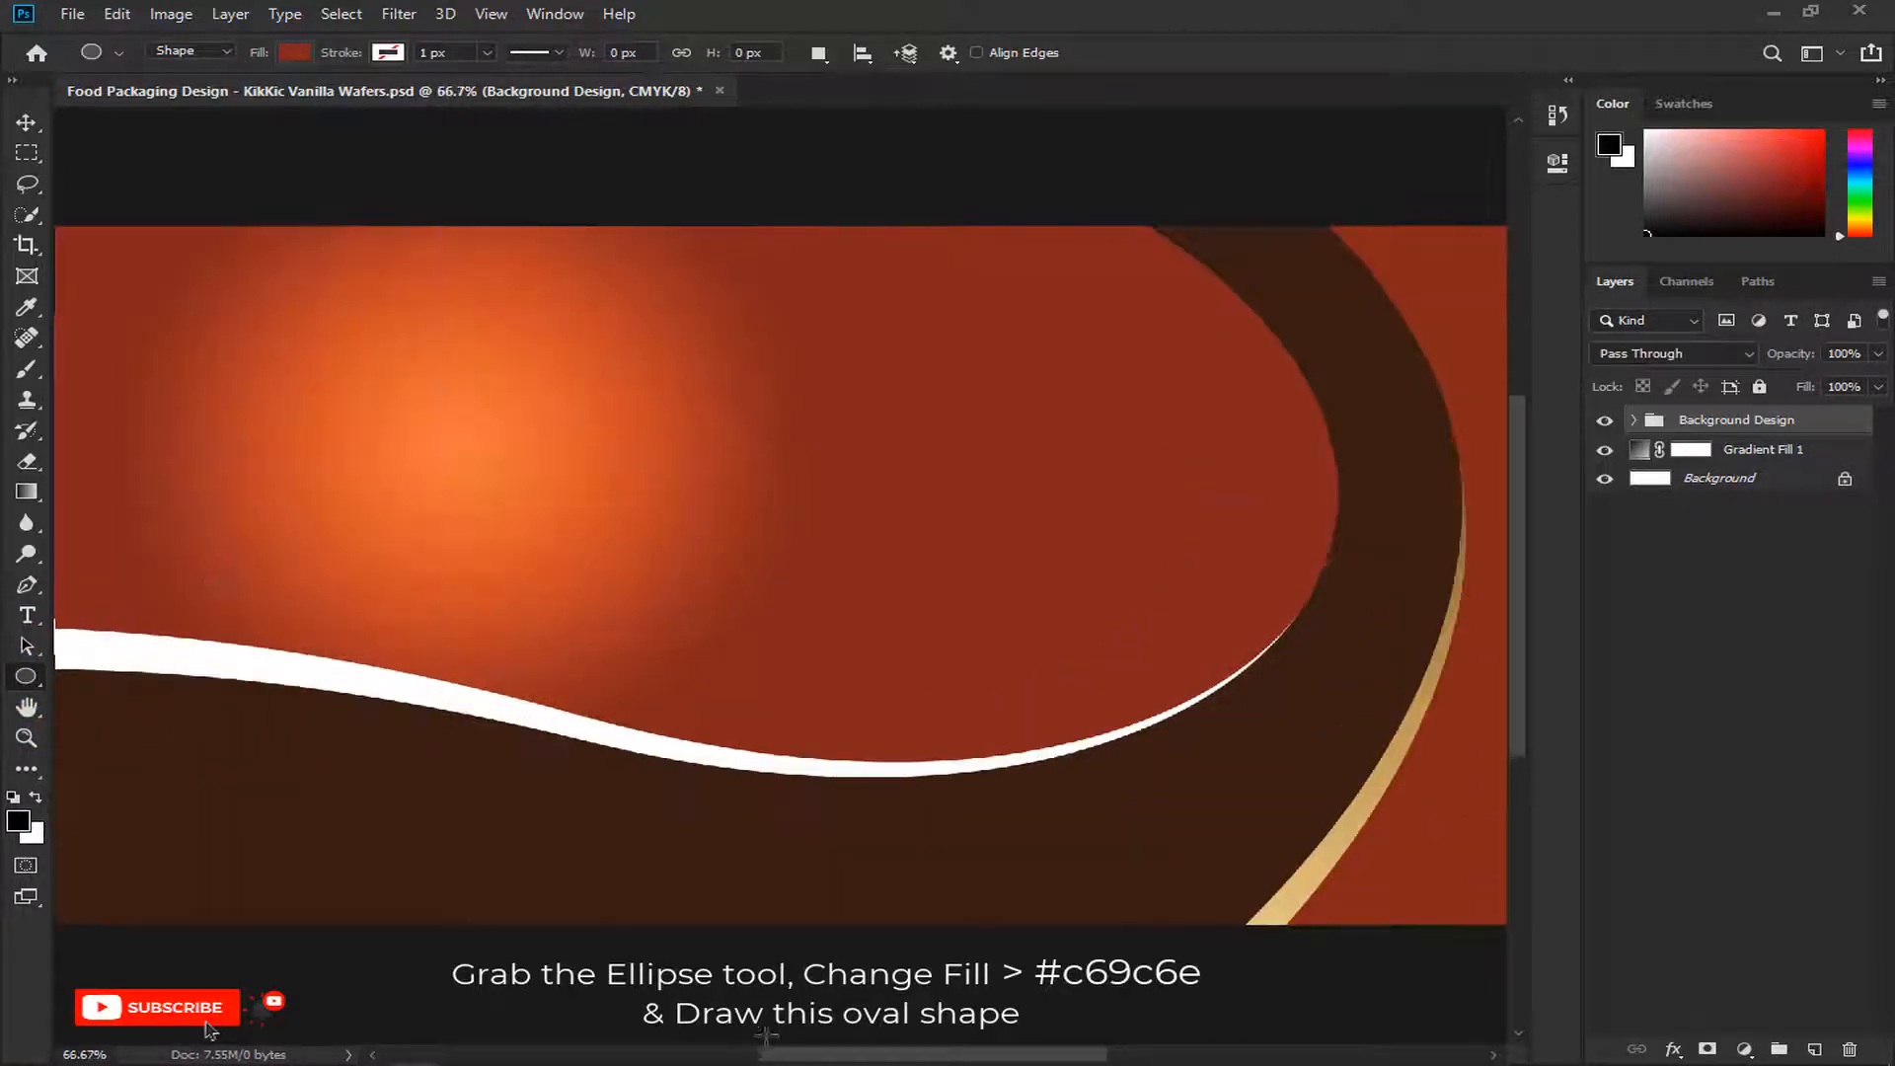
pyautogui.moveTo(786, 1055); pyautogui.dragTo(700, 1065)
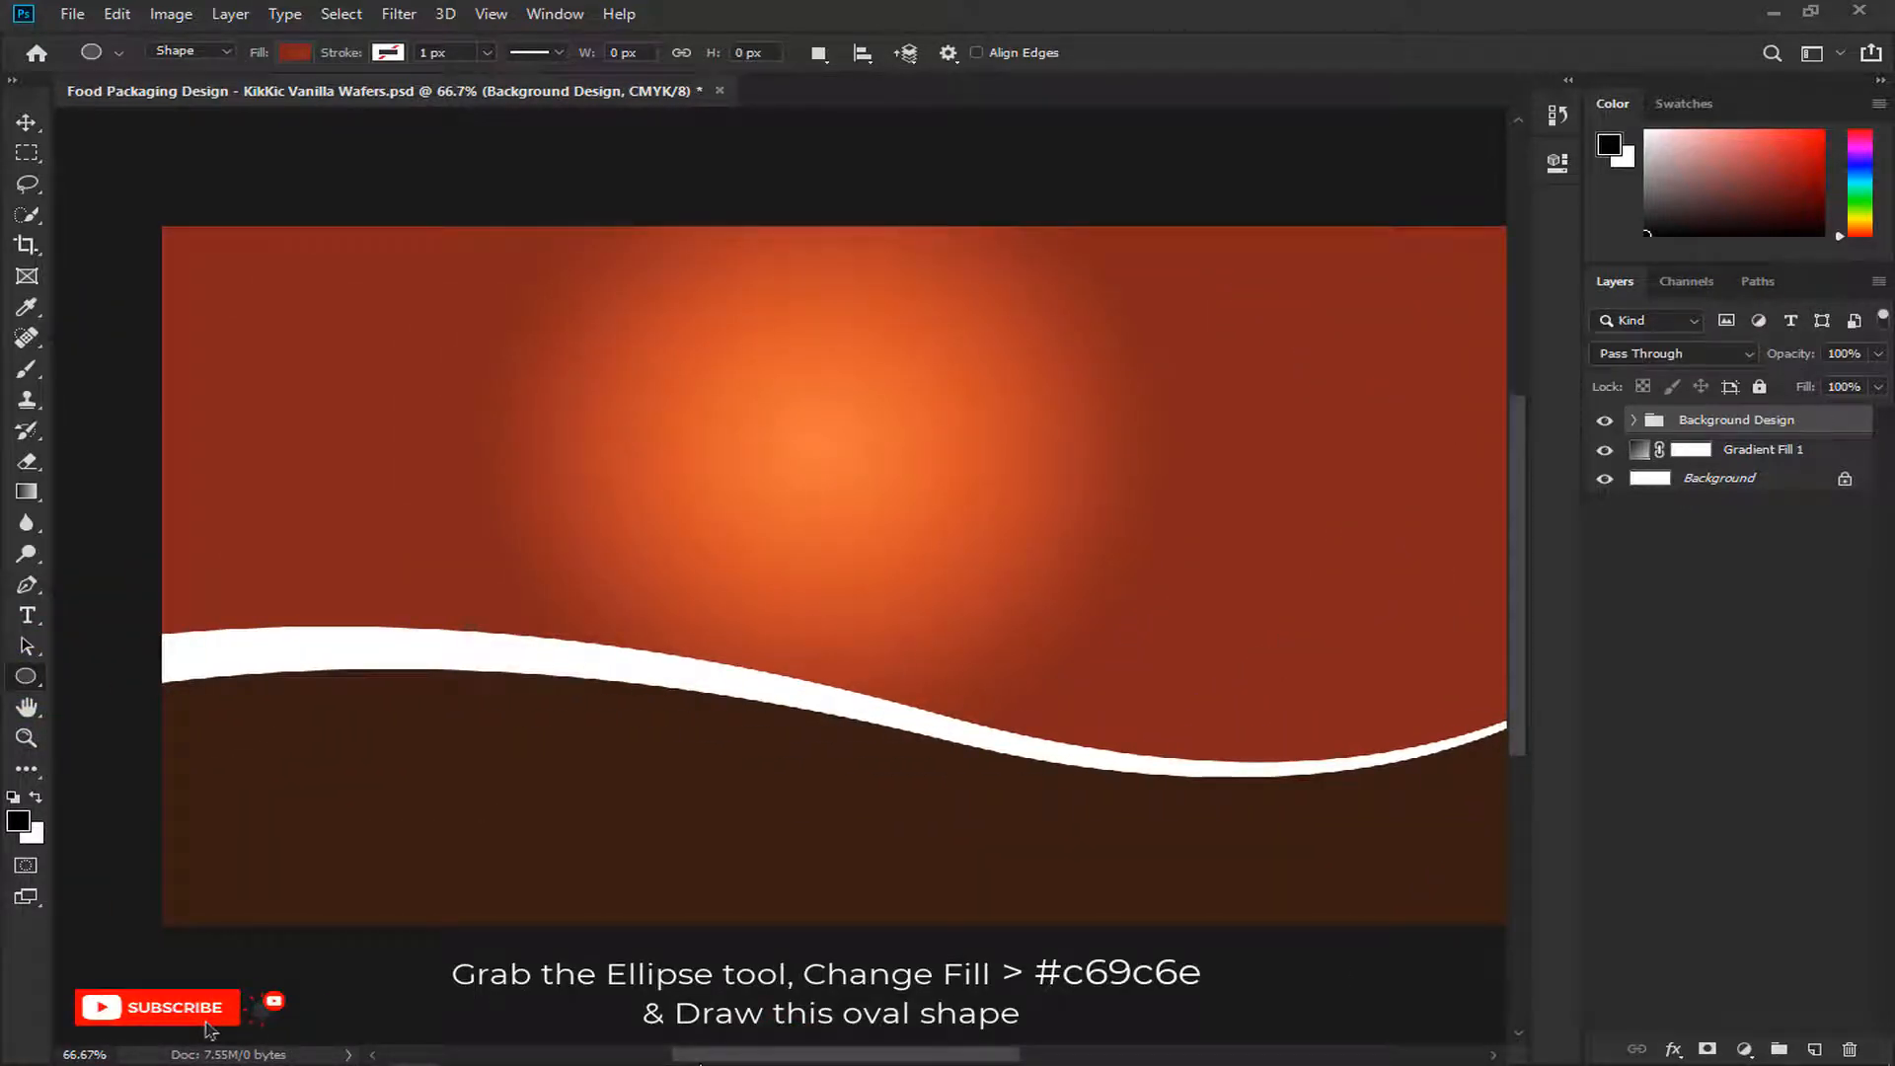
pyautogui.click(294, 52)
pyautogui.click(418, 97)
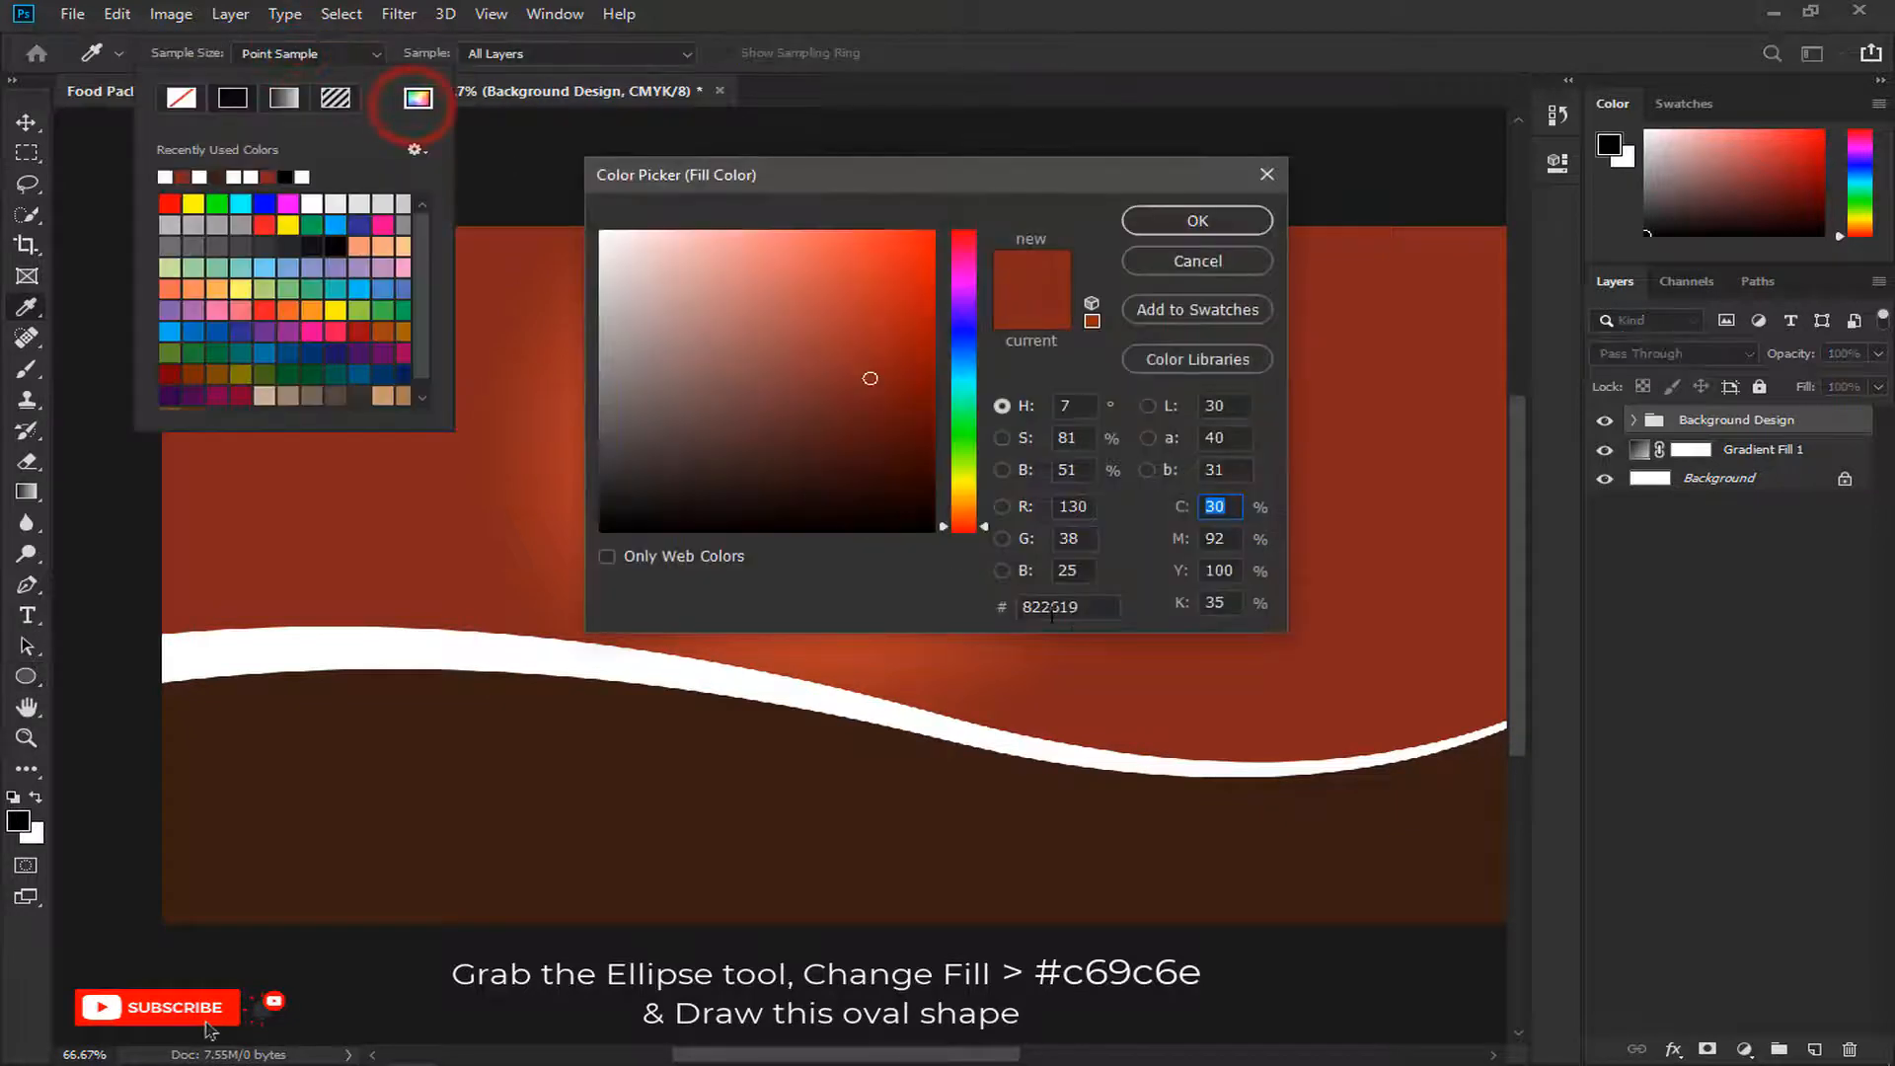
pyautogui.click(1081, 606)
pyautogui.write('c69c6e')
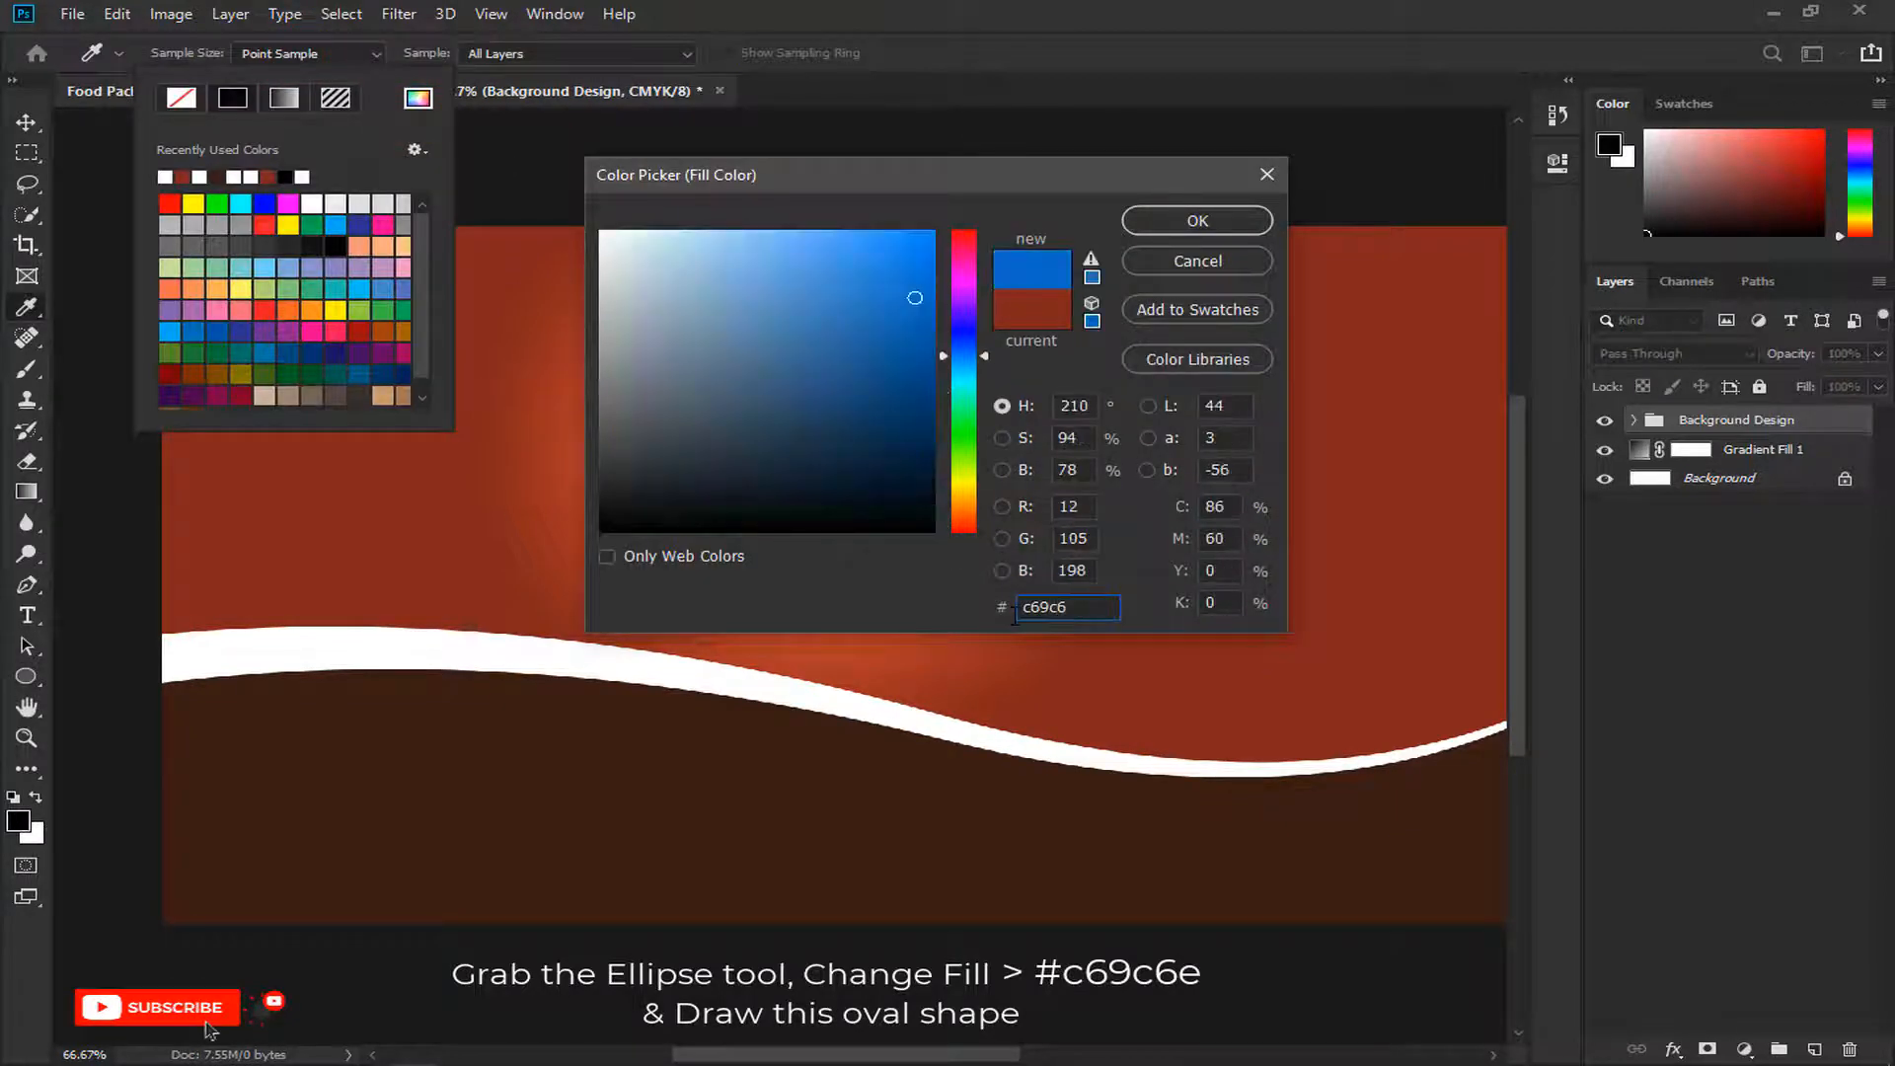
pyautogui.click(1167, 223)
pyautogui.click(1149, 17)
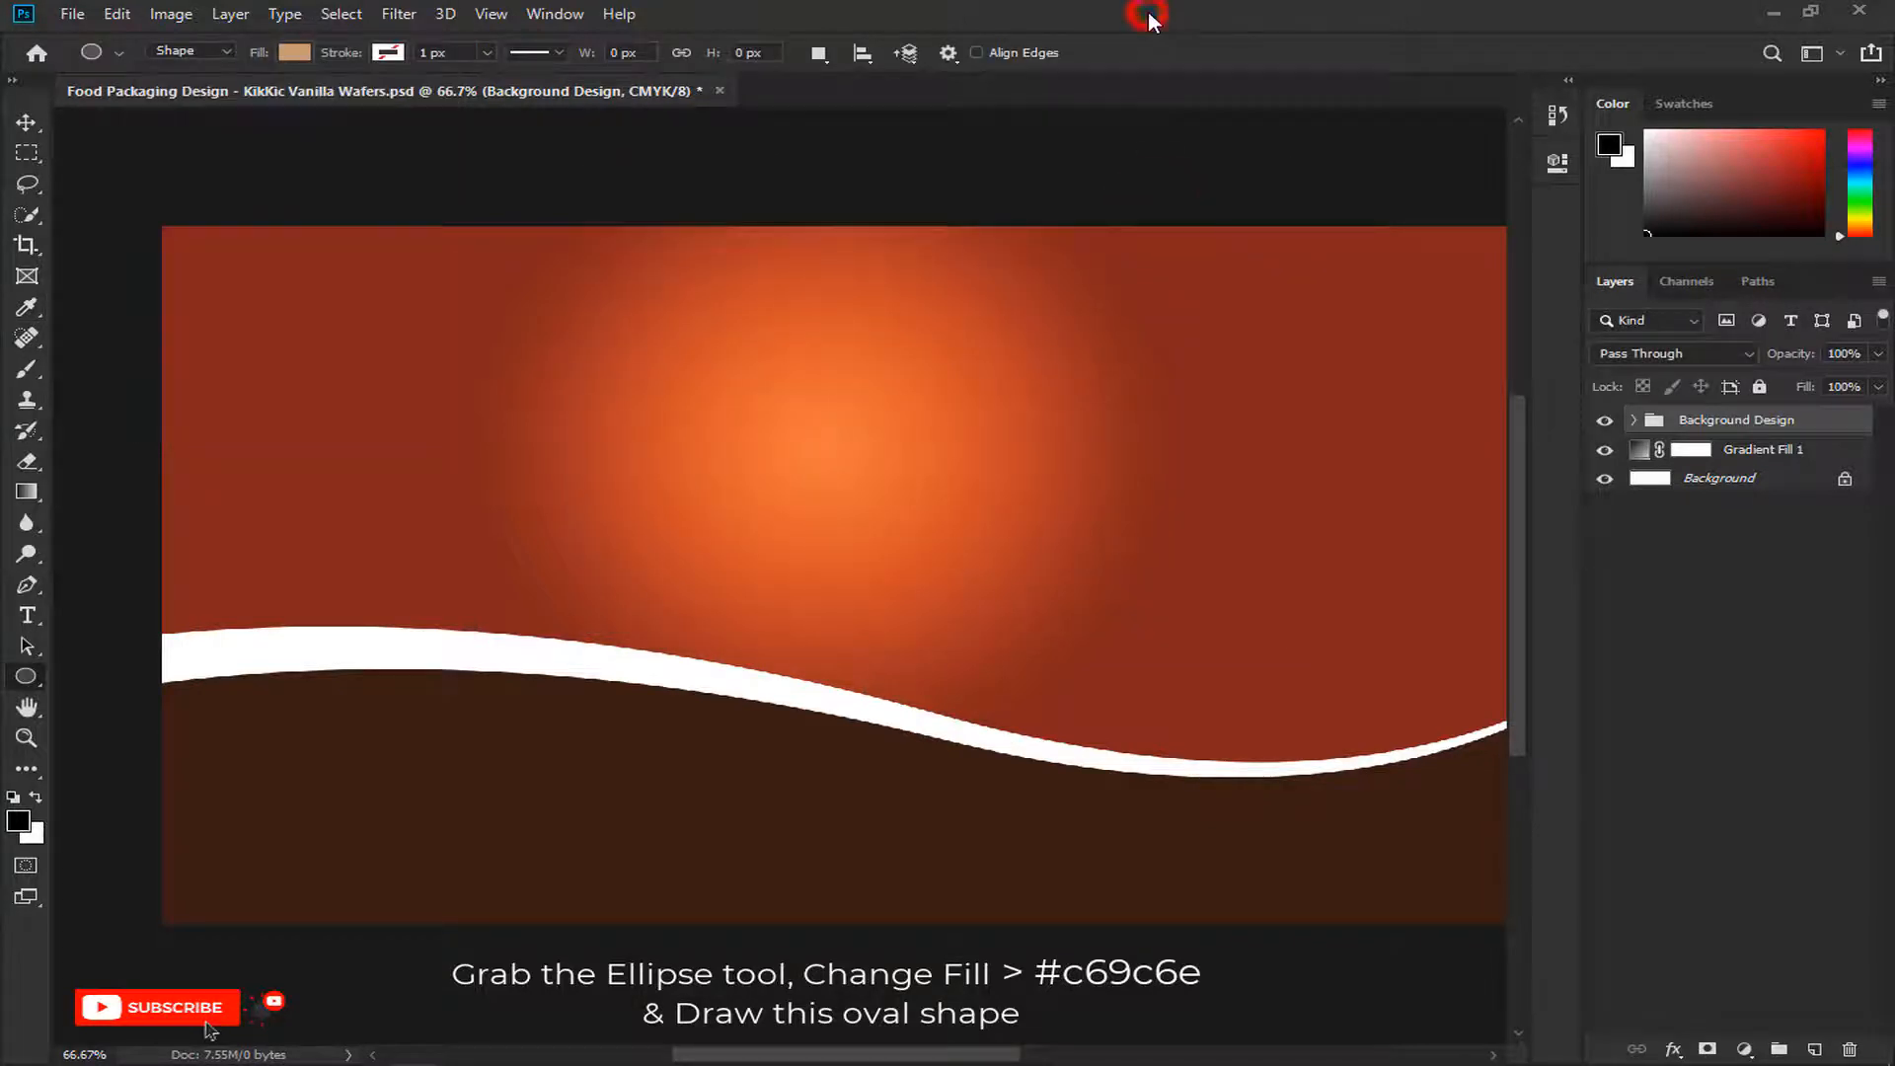
pyautogui.moveTo(355, 314); pyautogui.dragTo(762, 434)
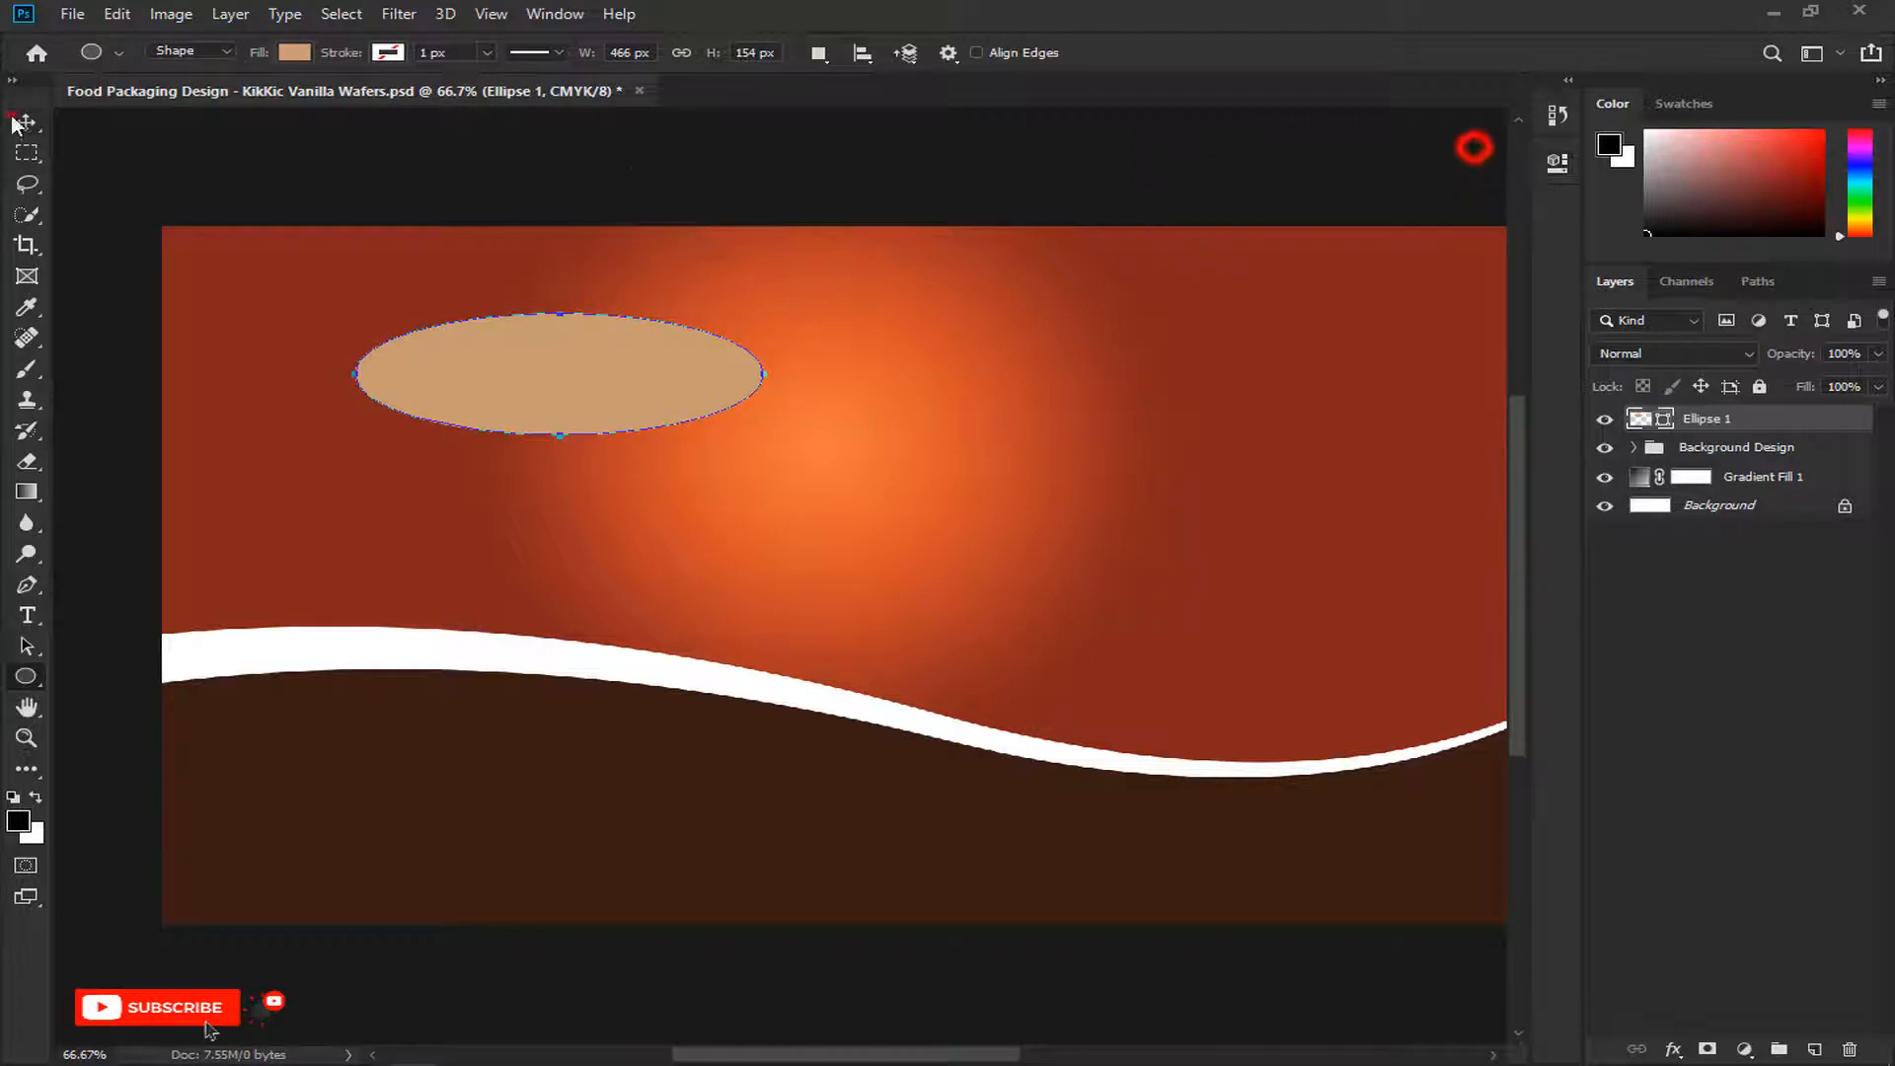
pyautogui.press('v')
# Step: Add a Bevel & Emboss effect to the Ellipse 1 layer with depth 100% and size 2 px
pyautogui.doubleClick(1792, 420)
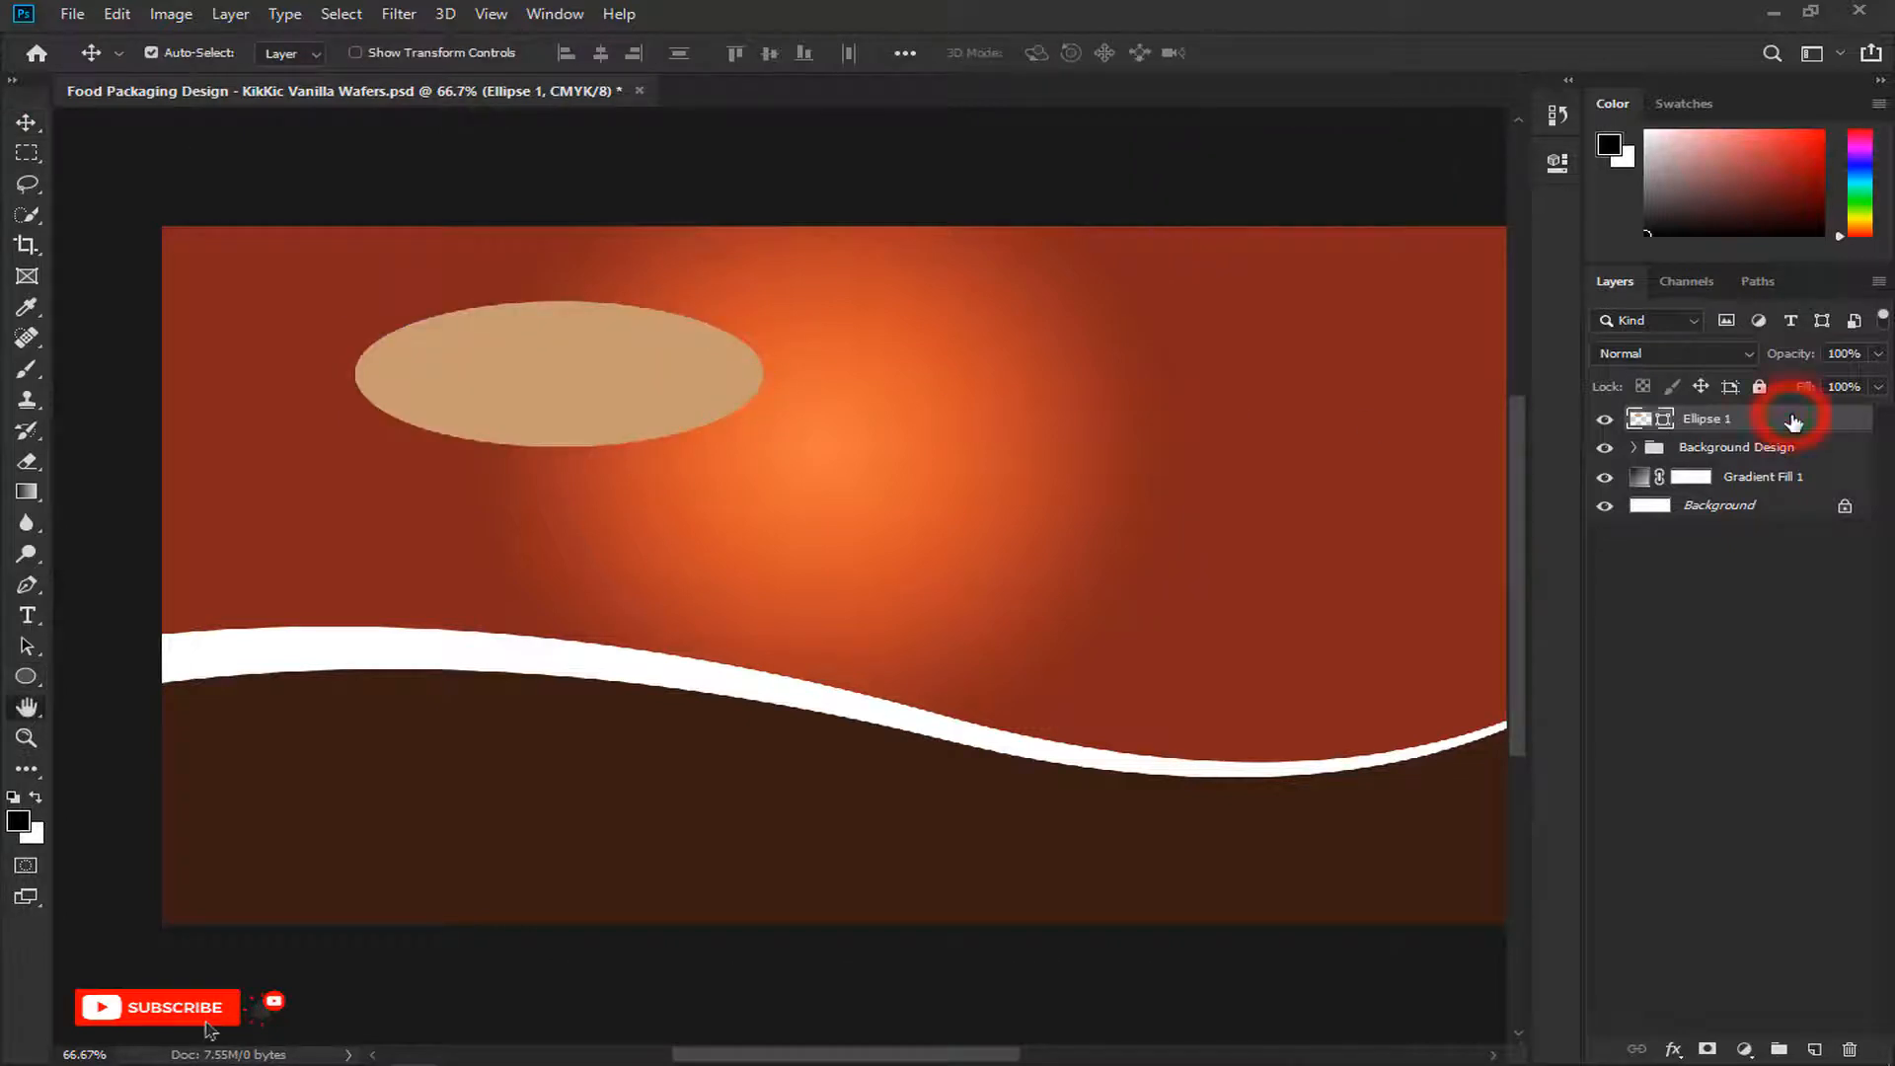
pyautogui.moveTo(901, 143); pyautogui.dragTo(1380, 158)
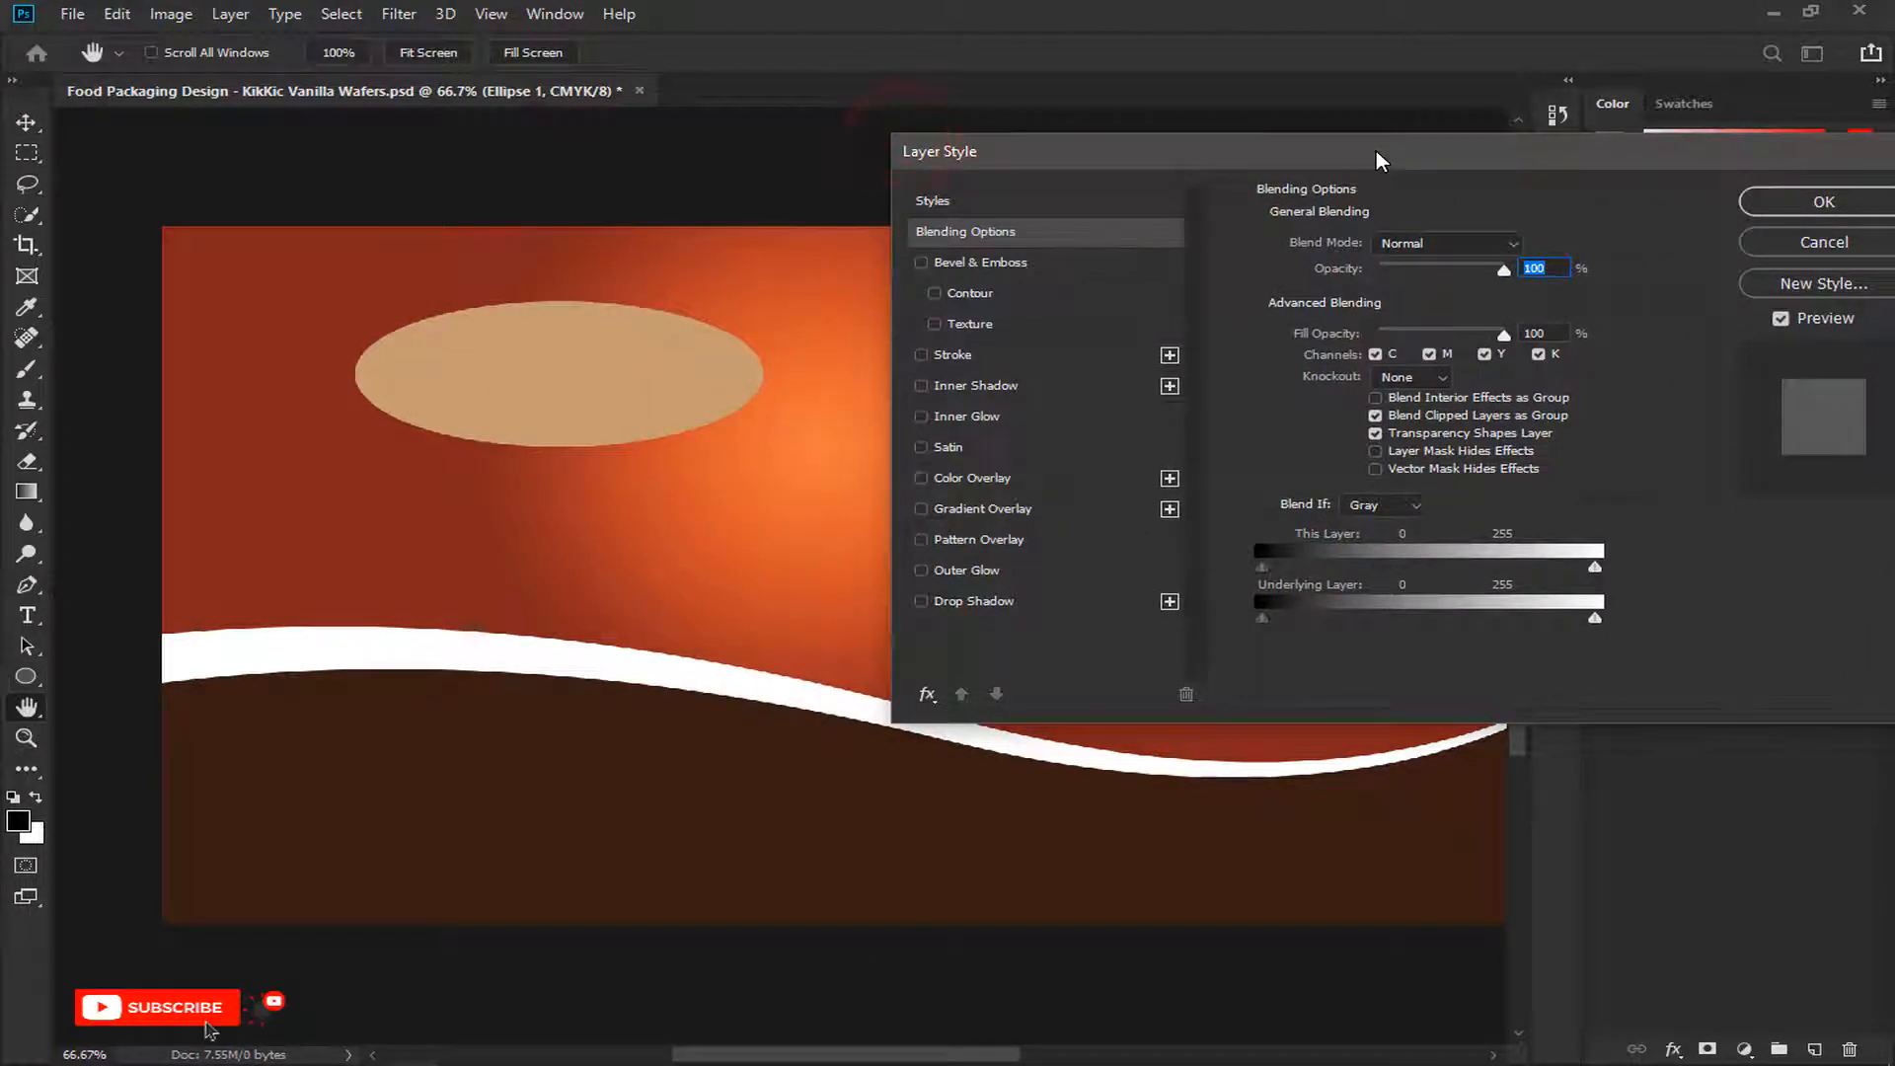
pyautogui.click(1015, 264)
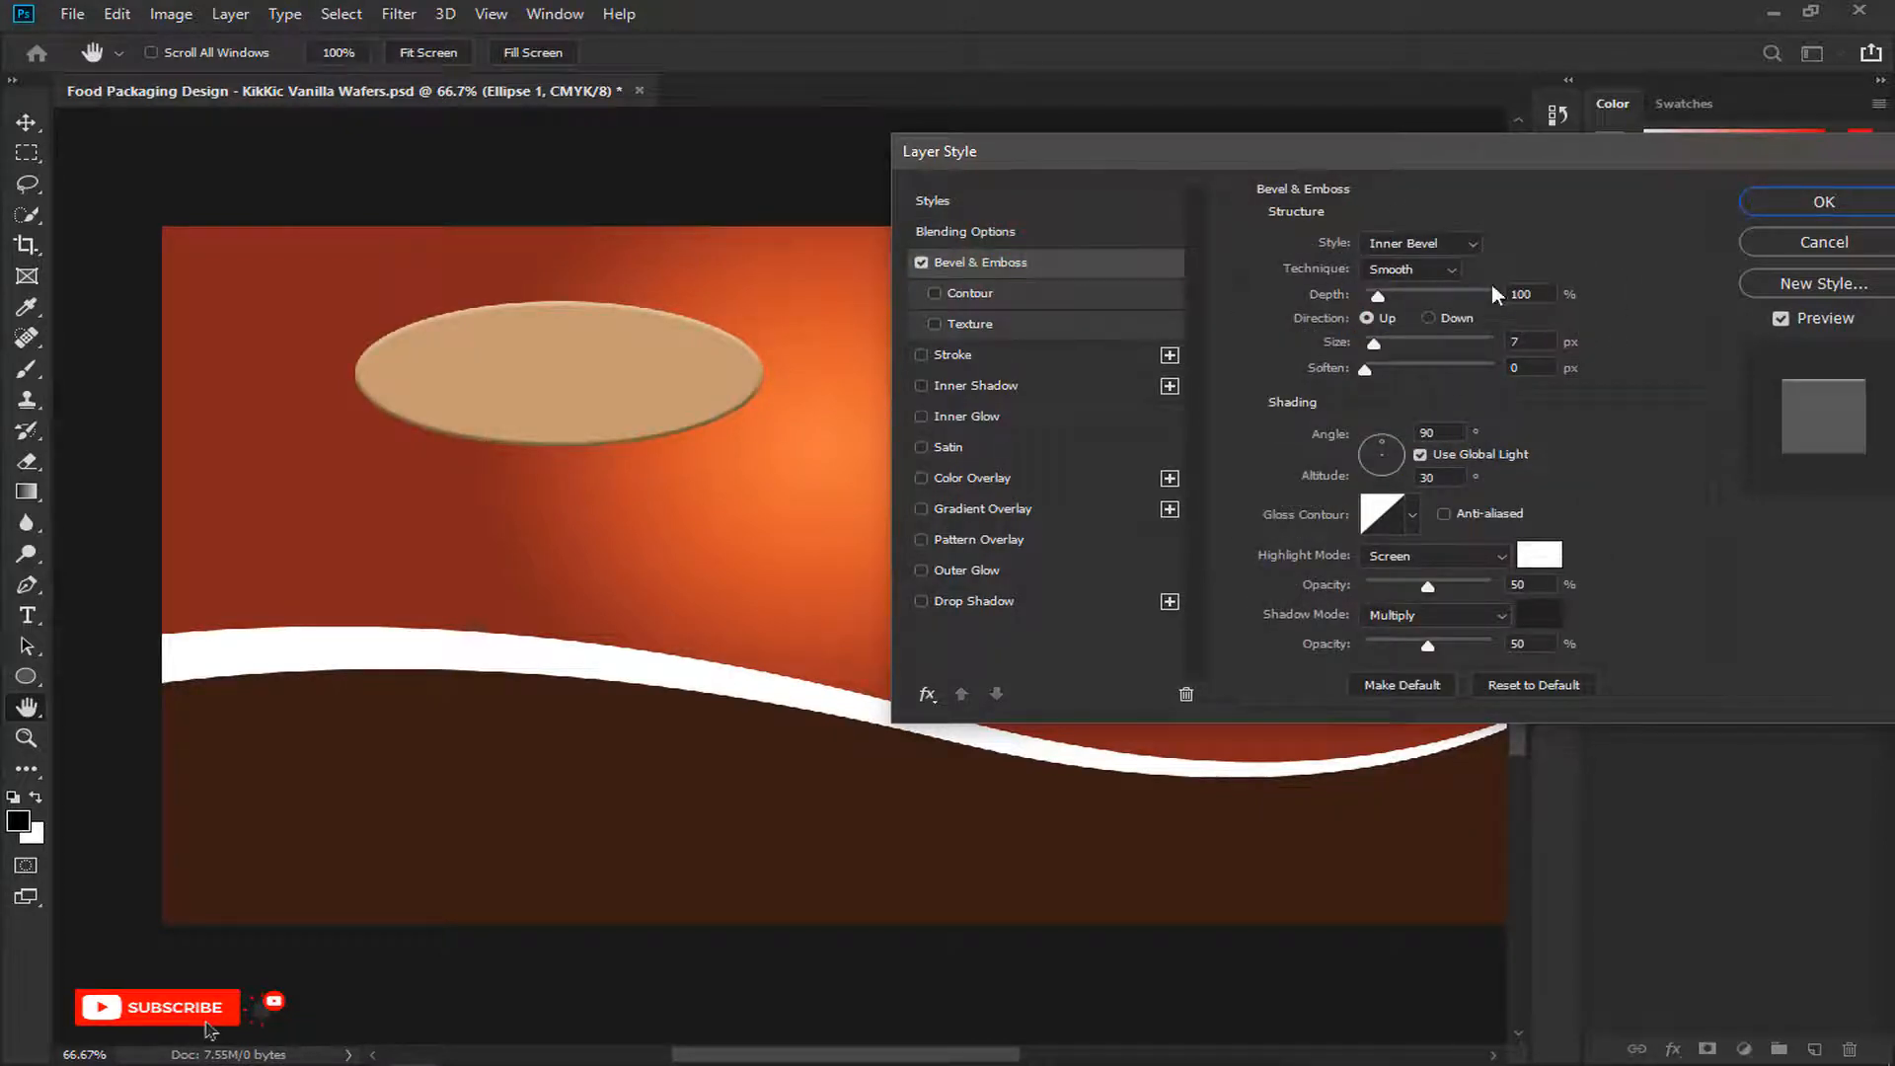
pyautogui.click(1528, 294)
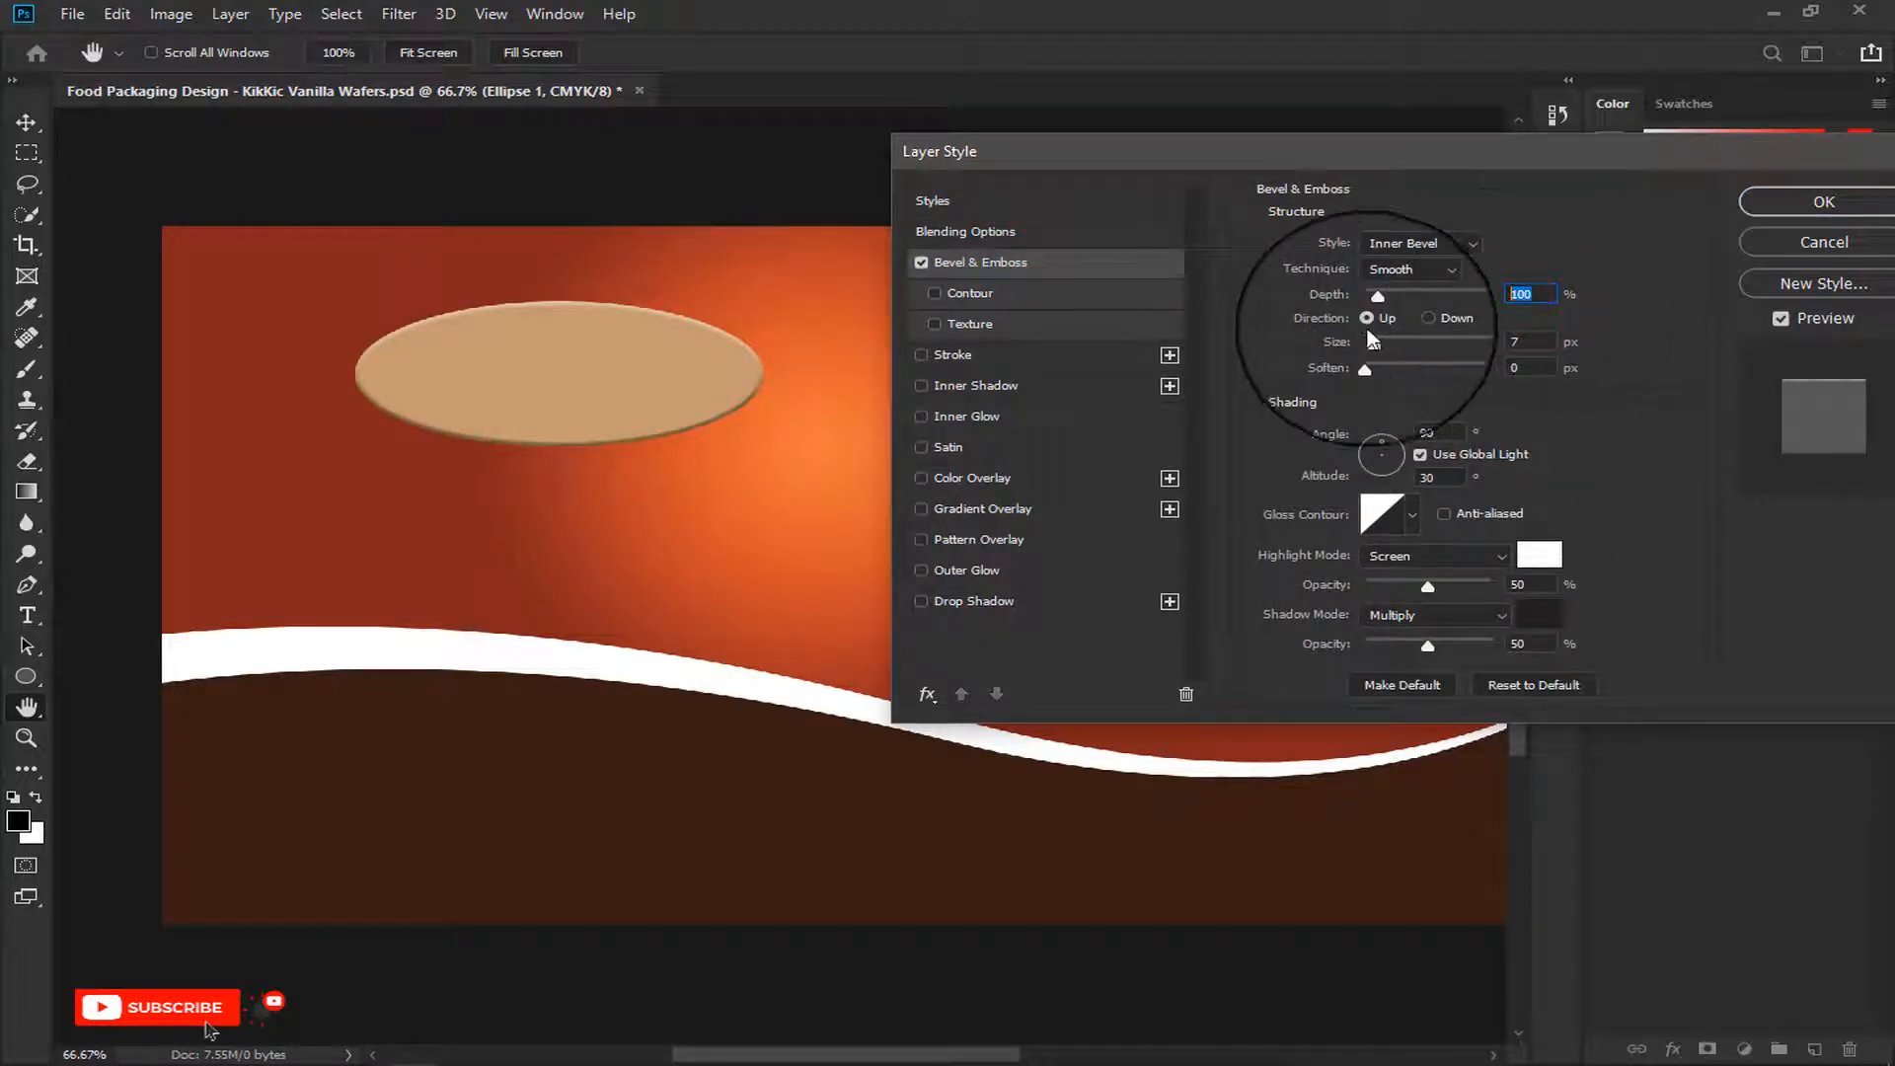
pyautogui.click(1520, 342)
pyautogui.write('2')
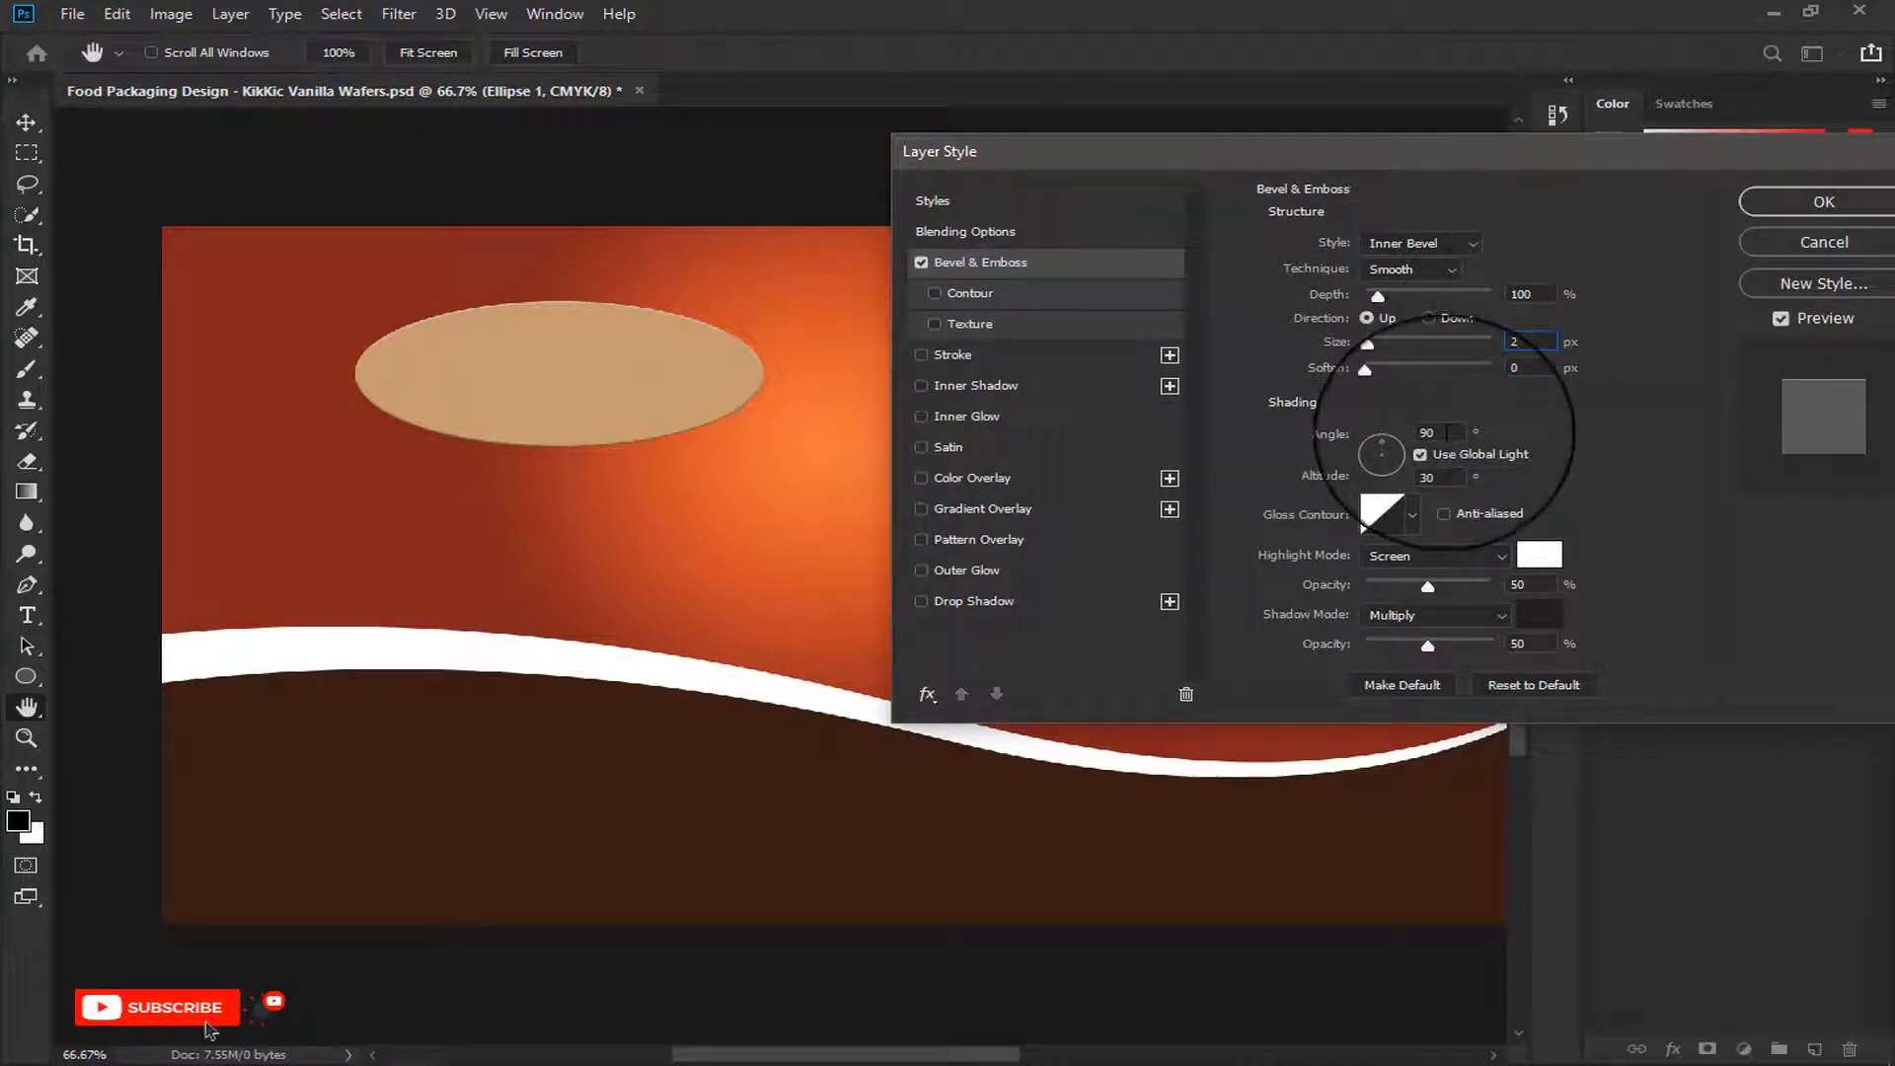
pyautogui.click(1434, 476)
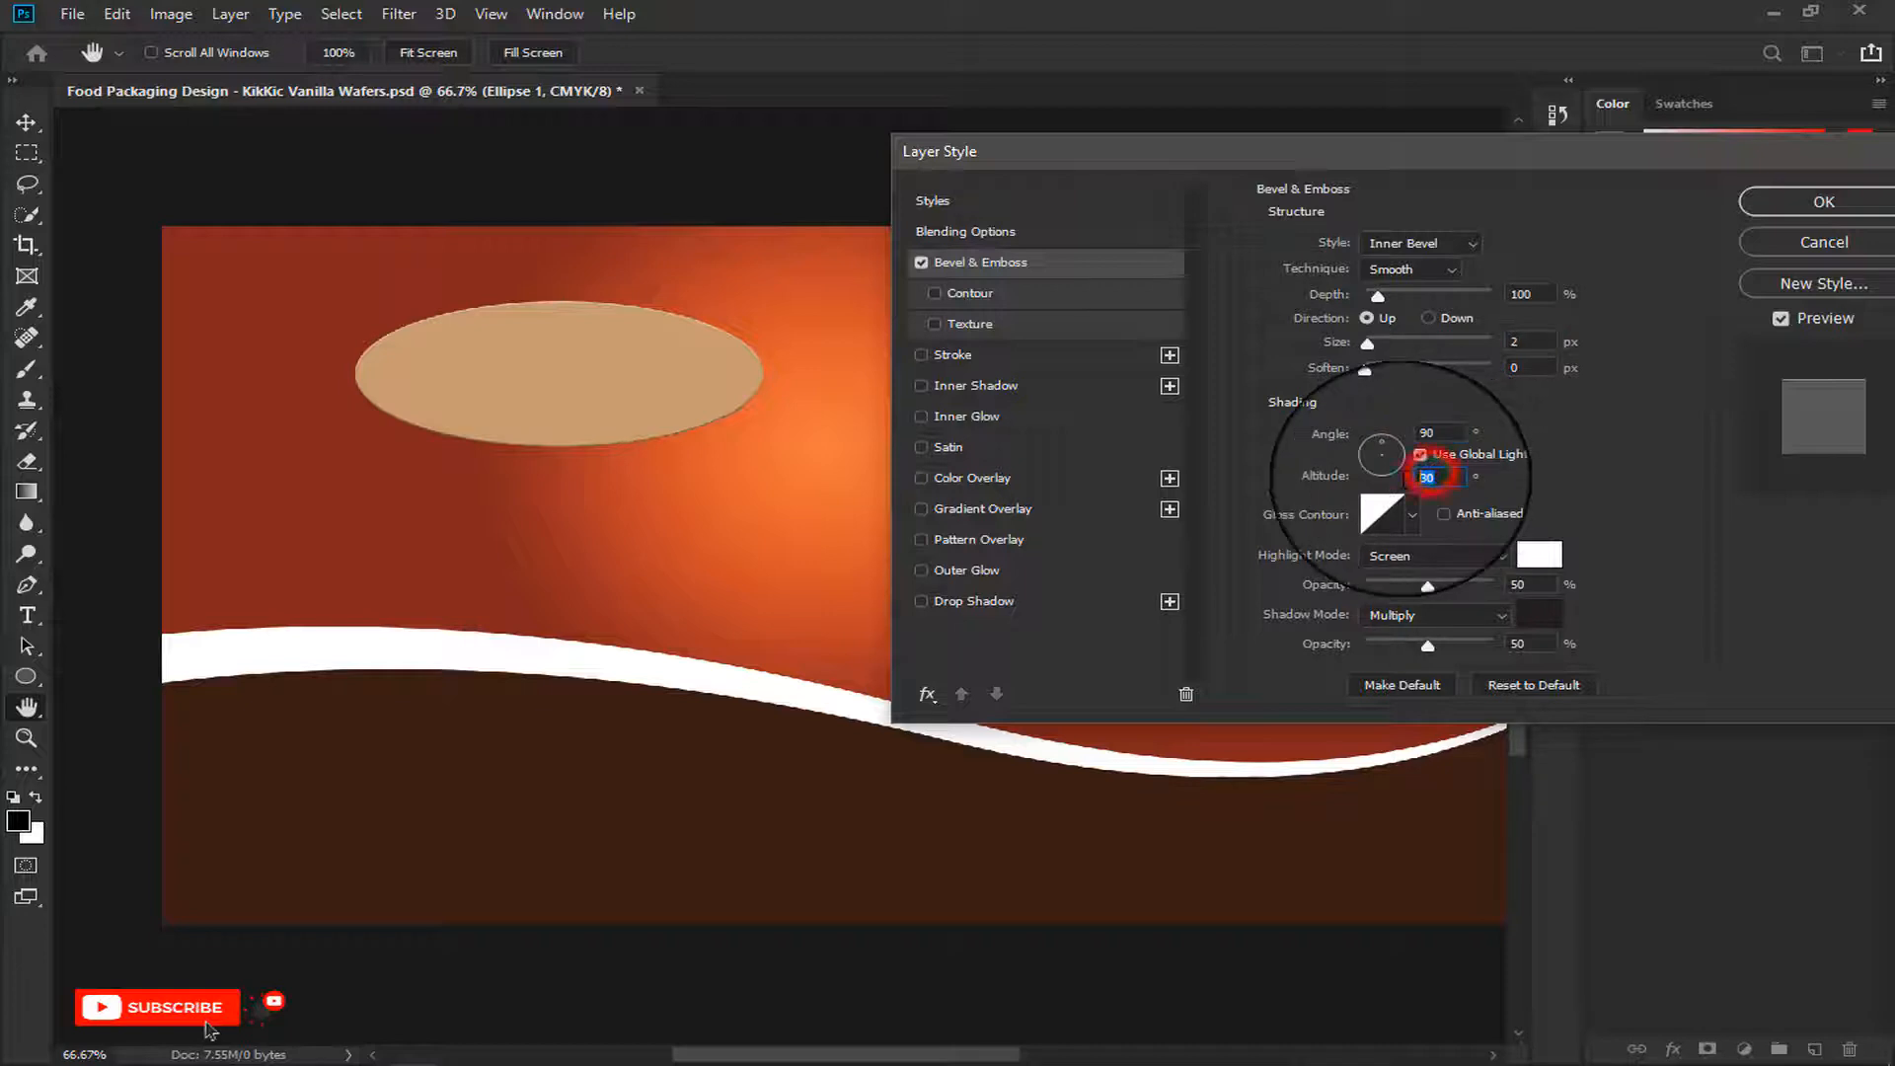
# Step: Add a 5 px Stroke to the oval, positioned Outside and colored hex 37302d
pyautogui.click(957, 357)
pyautogui.doubleClick(1515, 241)
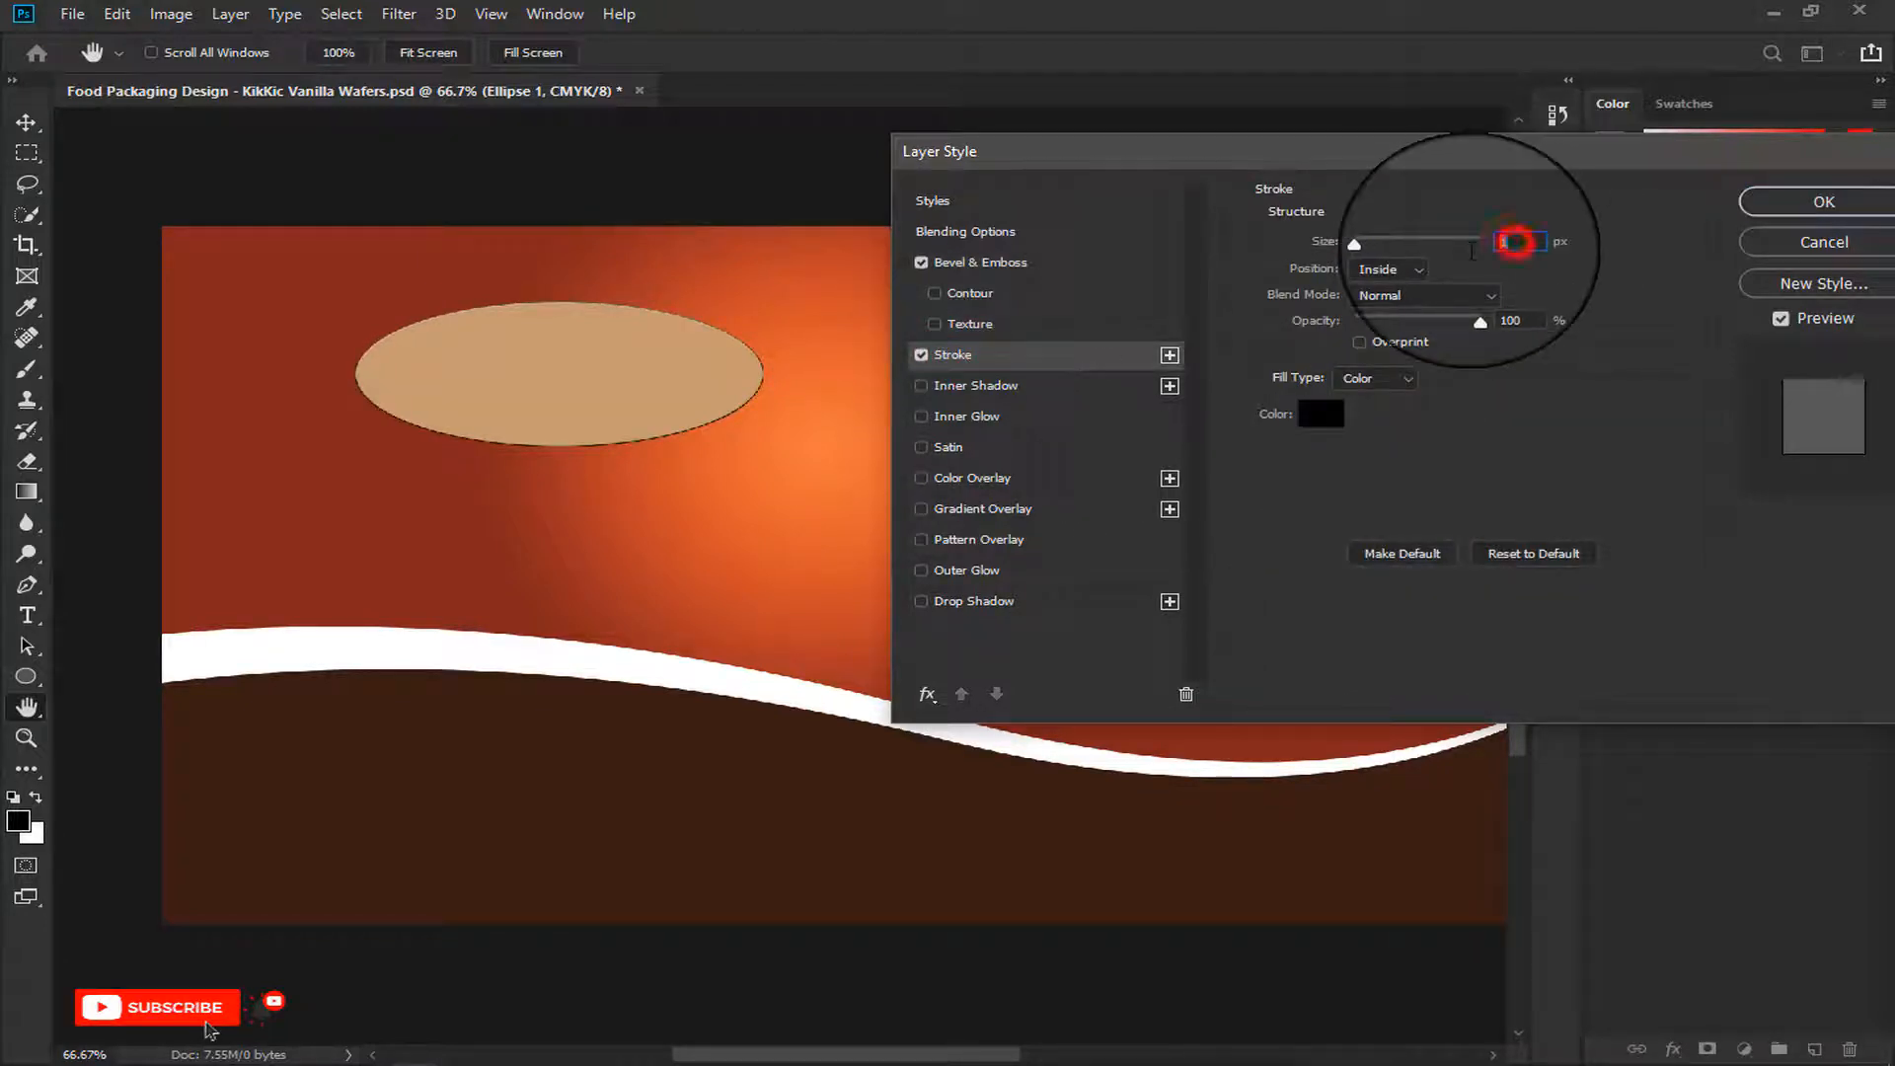
pyautogui.write('5')
pyautogui.click(1390, 269)
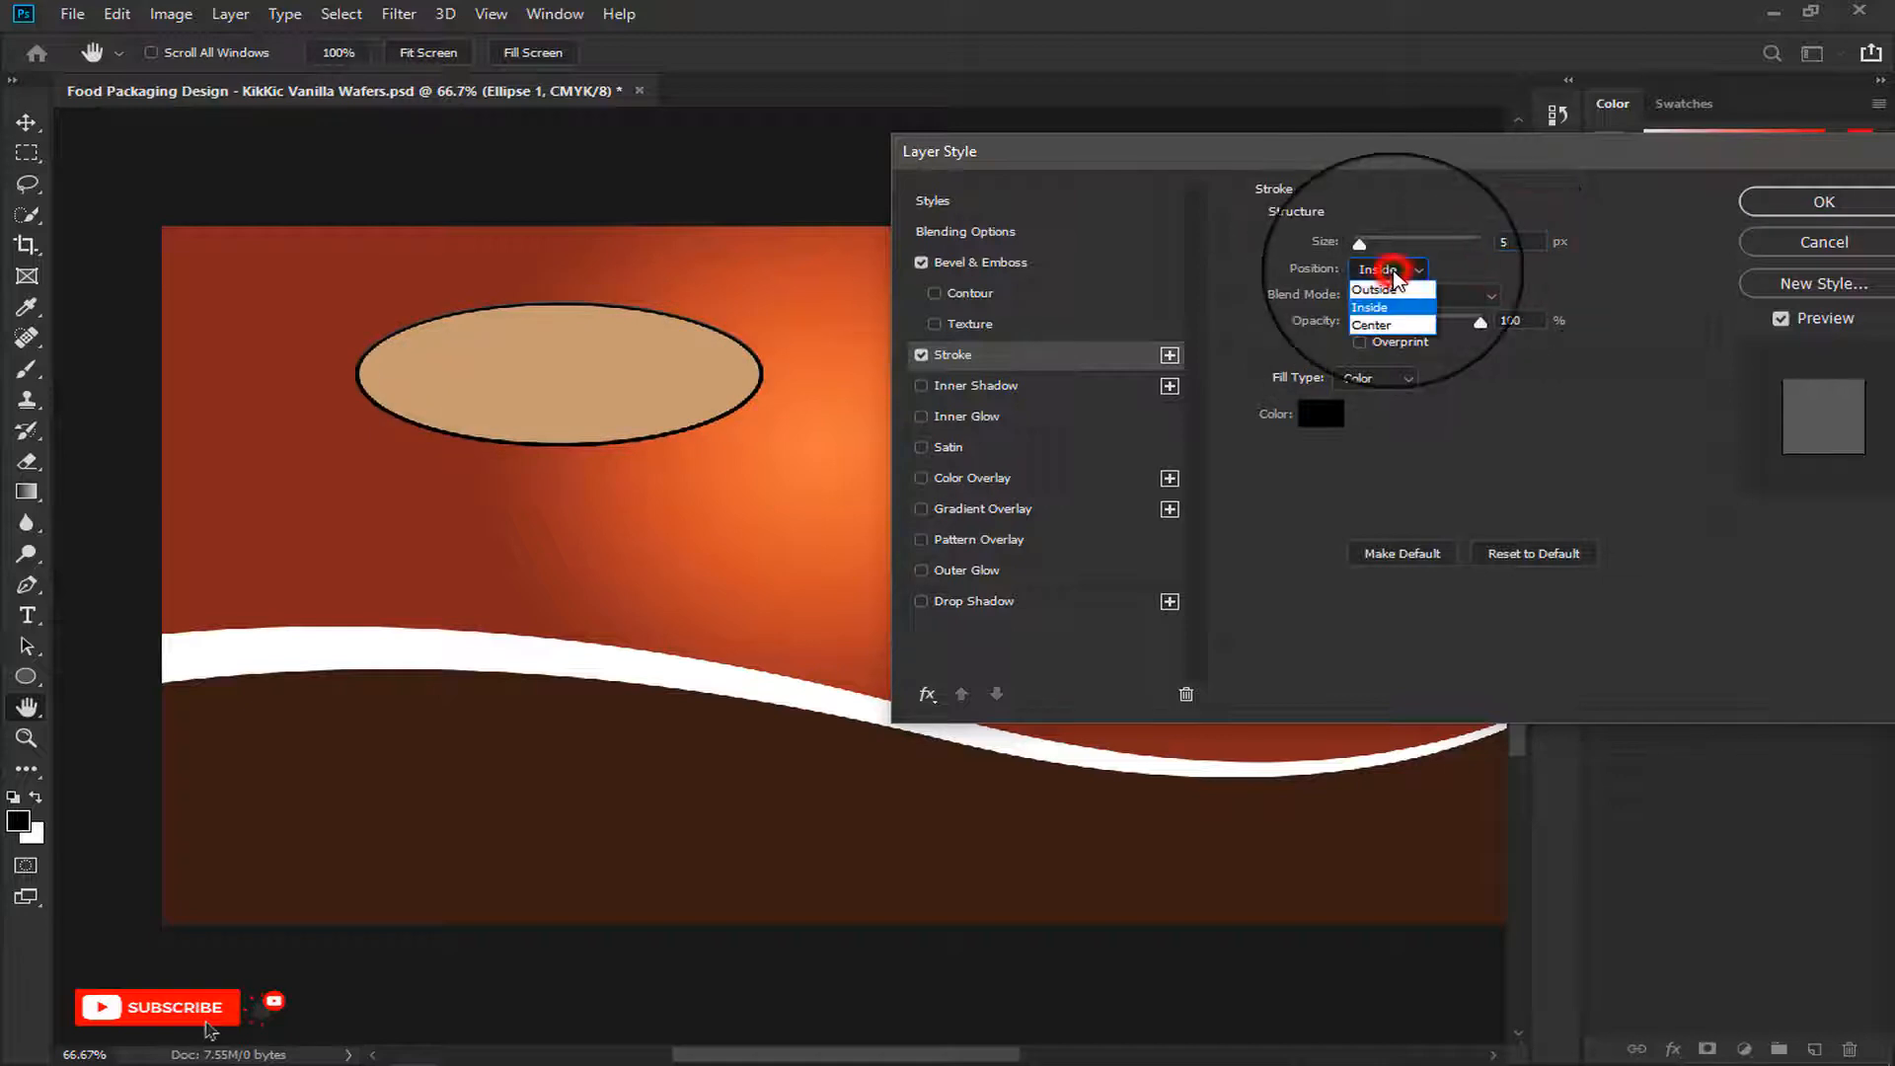
pyautogui.click(1386, 254)
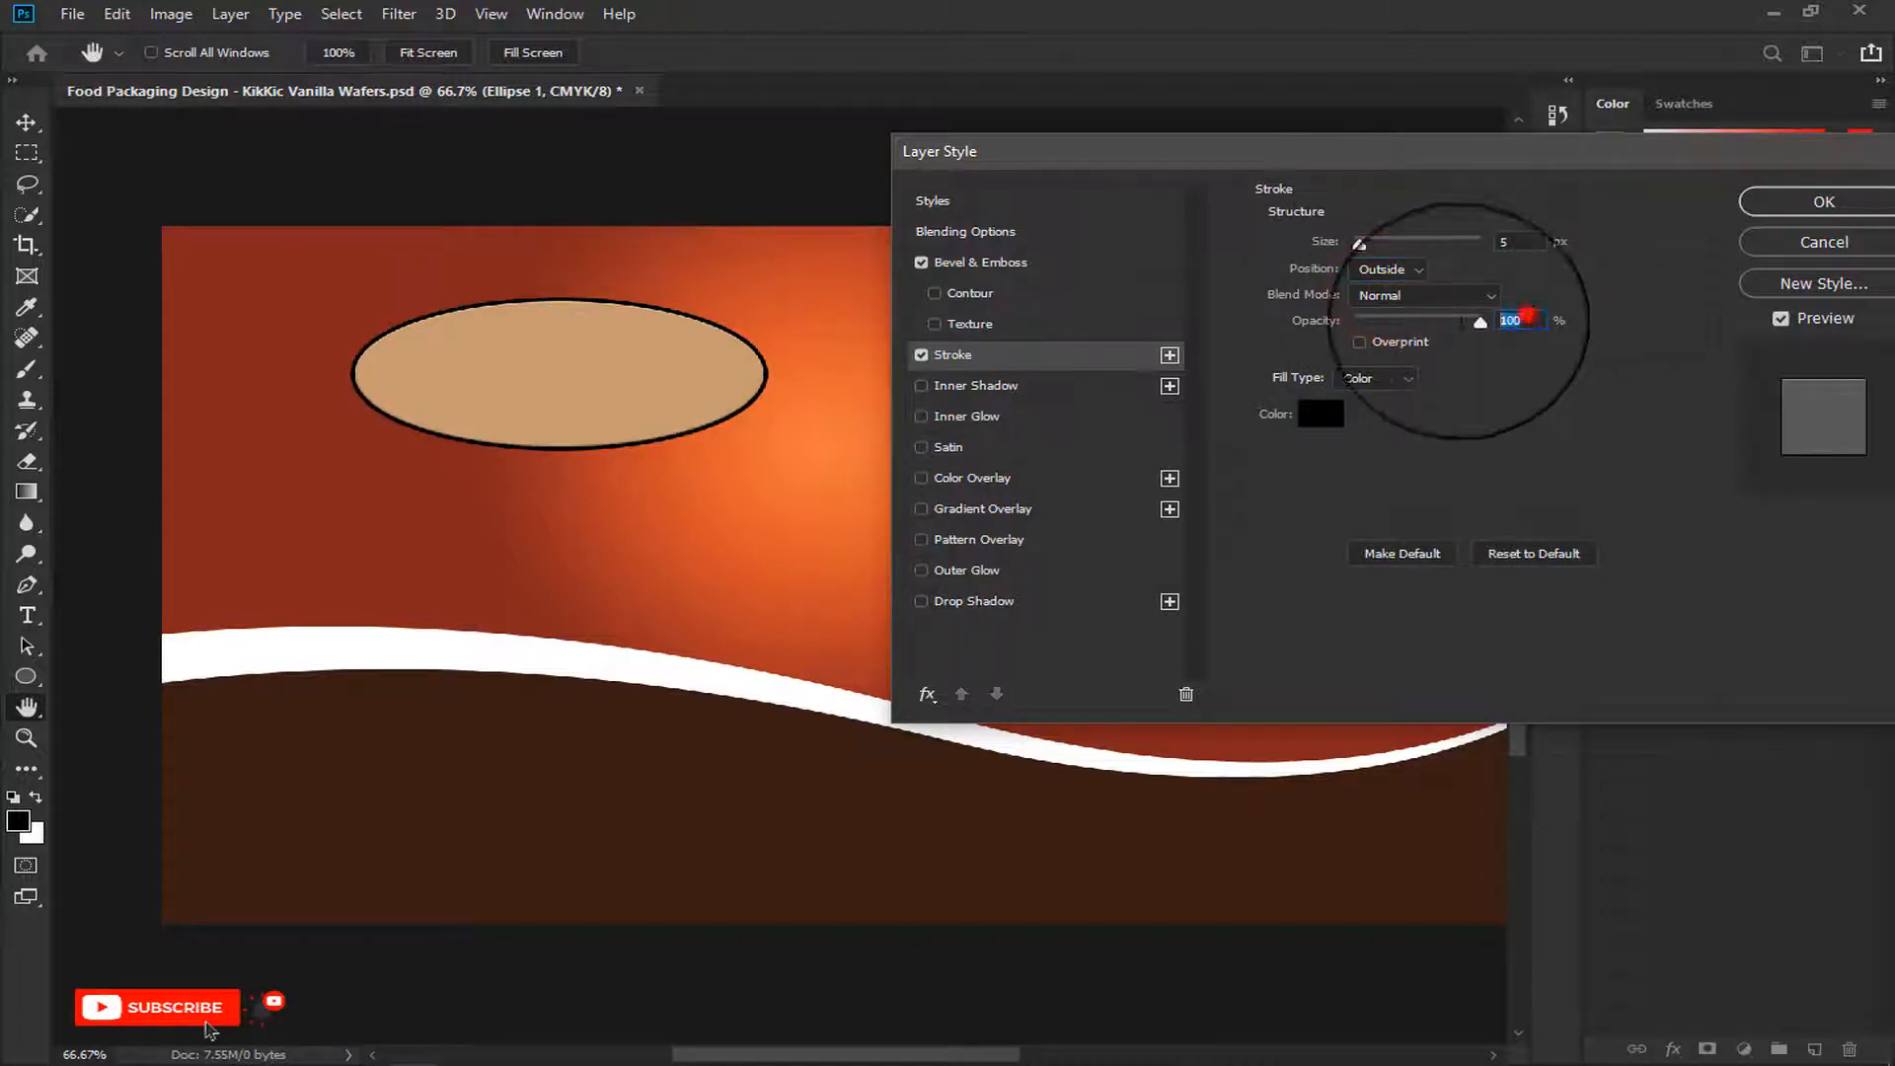
pyautogui.click(1512, 320)
pyautogui.click(1321, 413)
pyautogui.click(1066, 606)
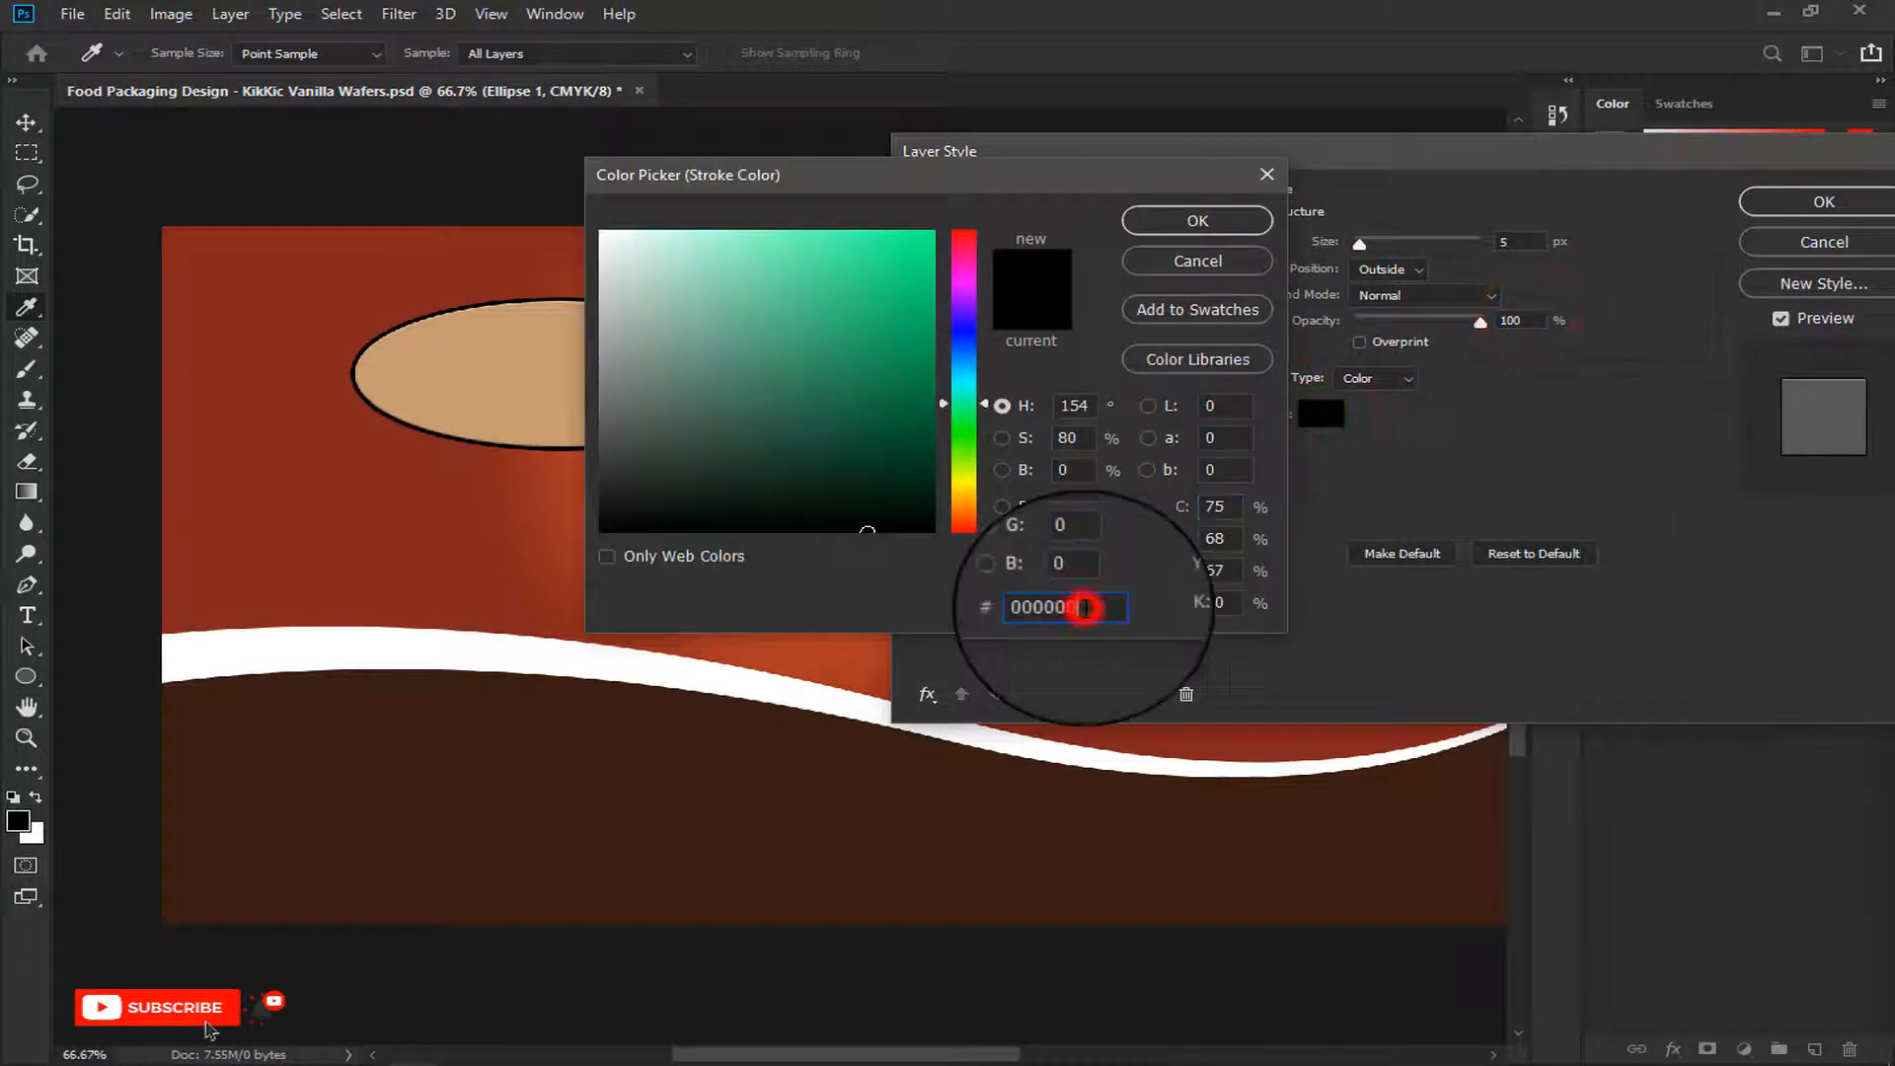
pyautogui.write('37')
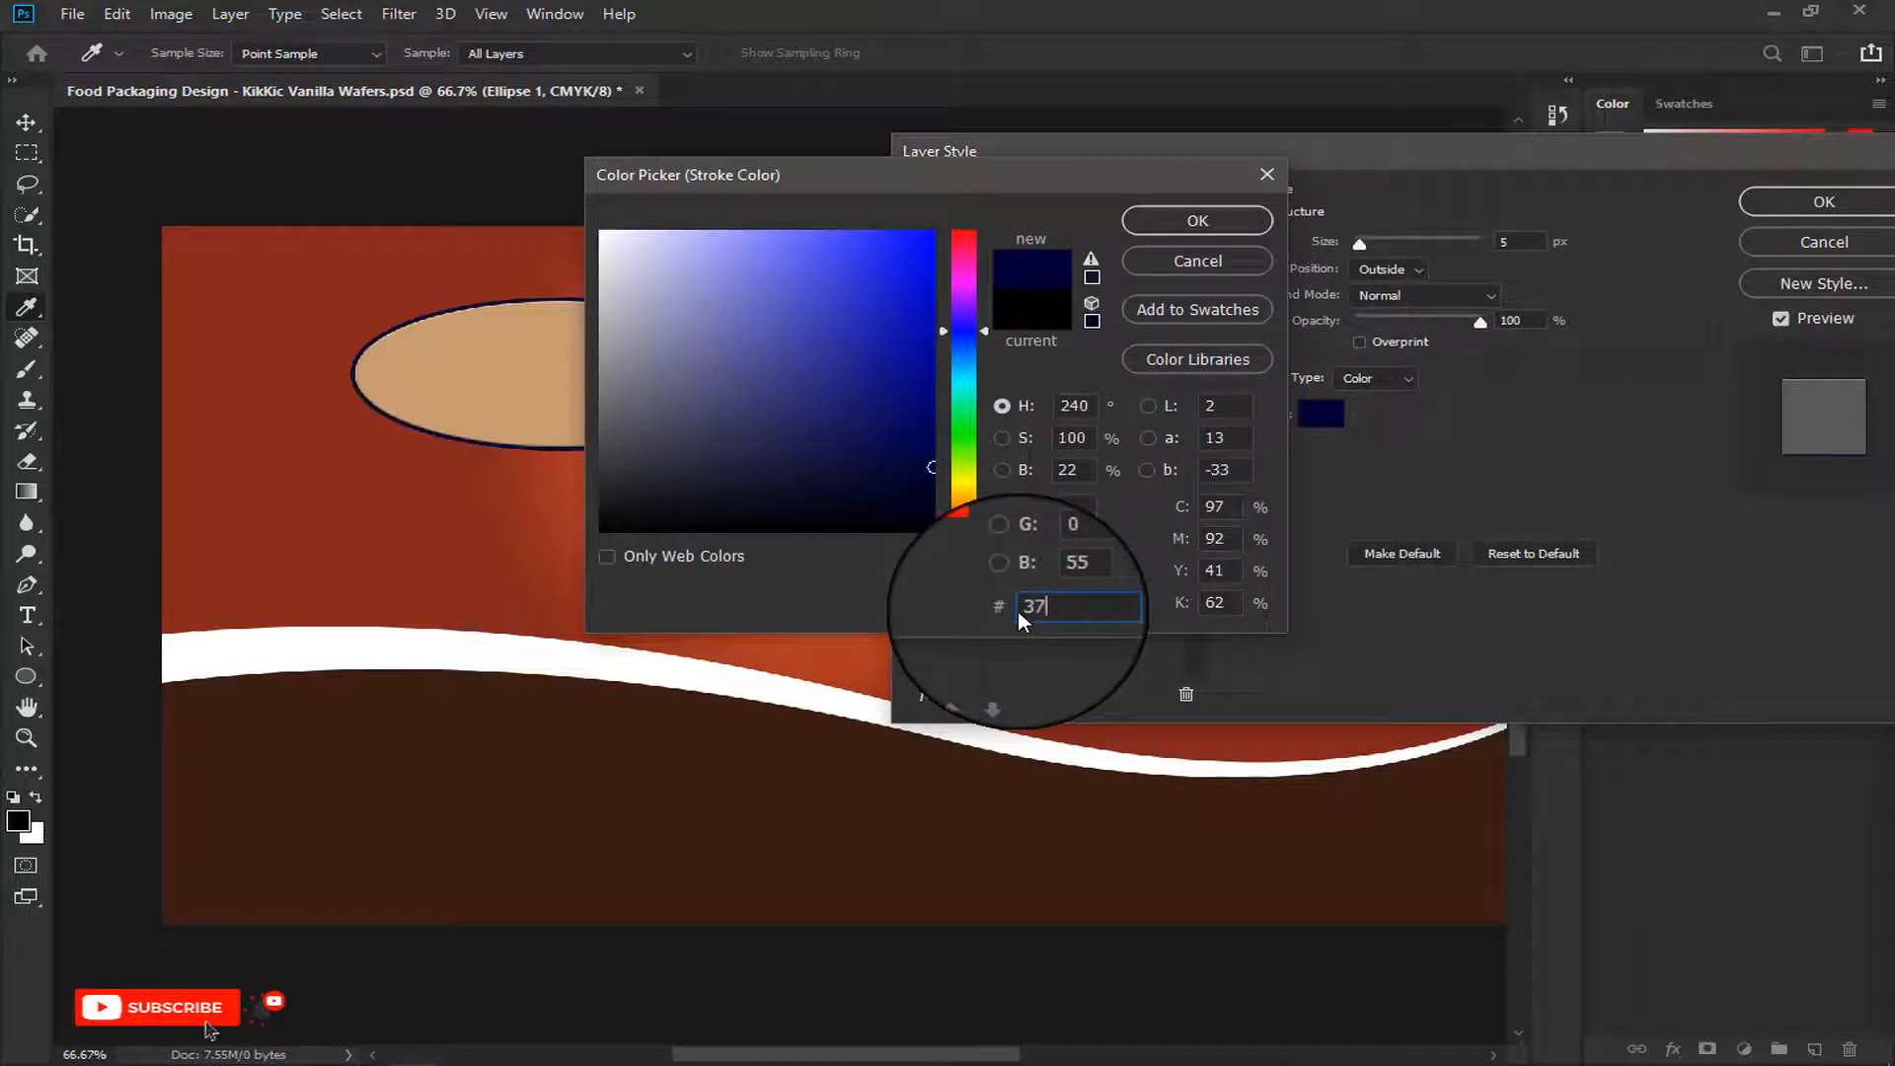
pyautogui.write('302d')
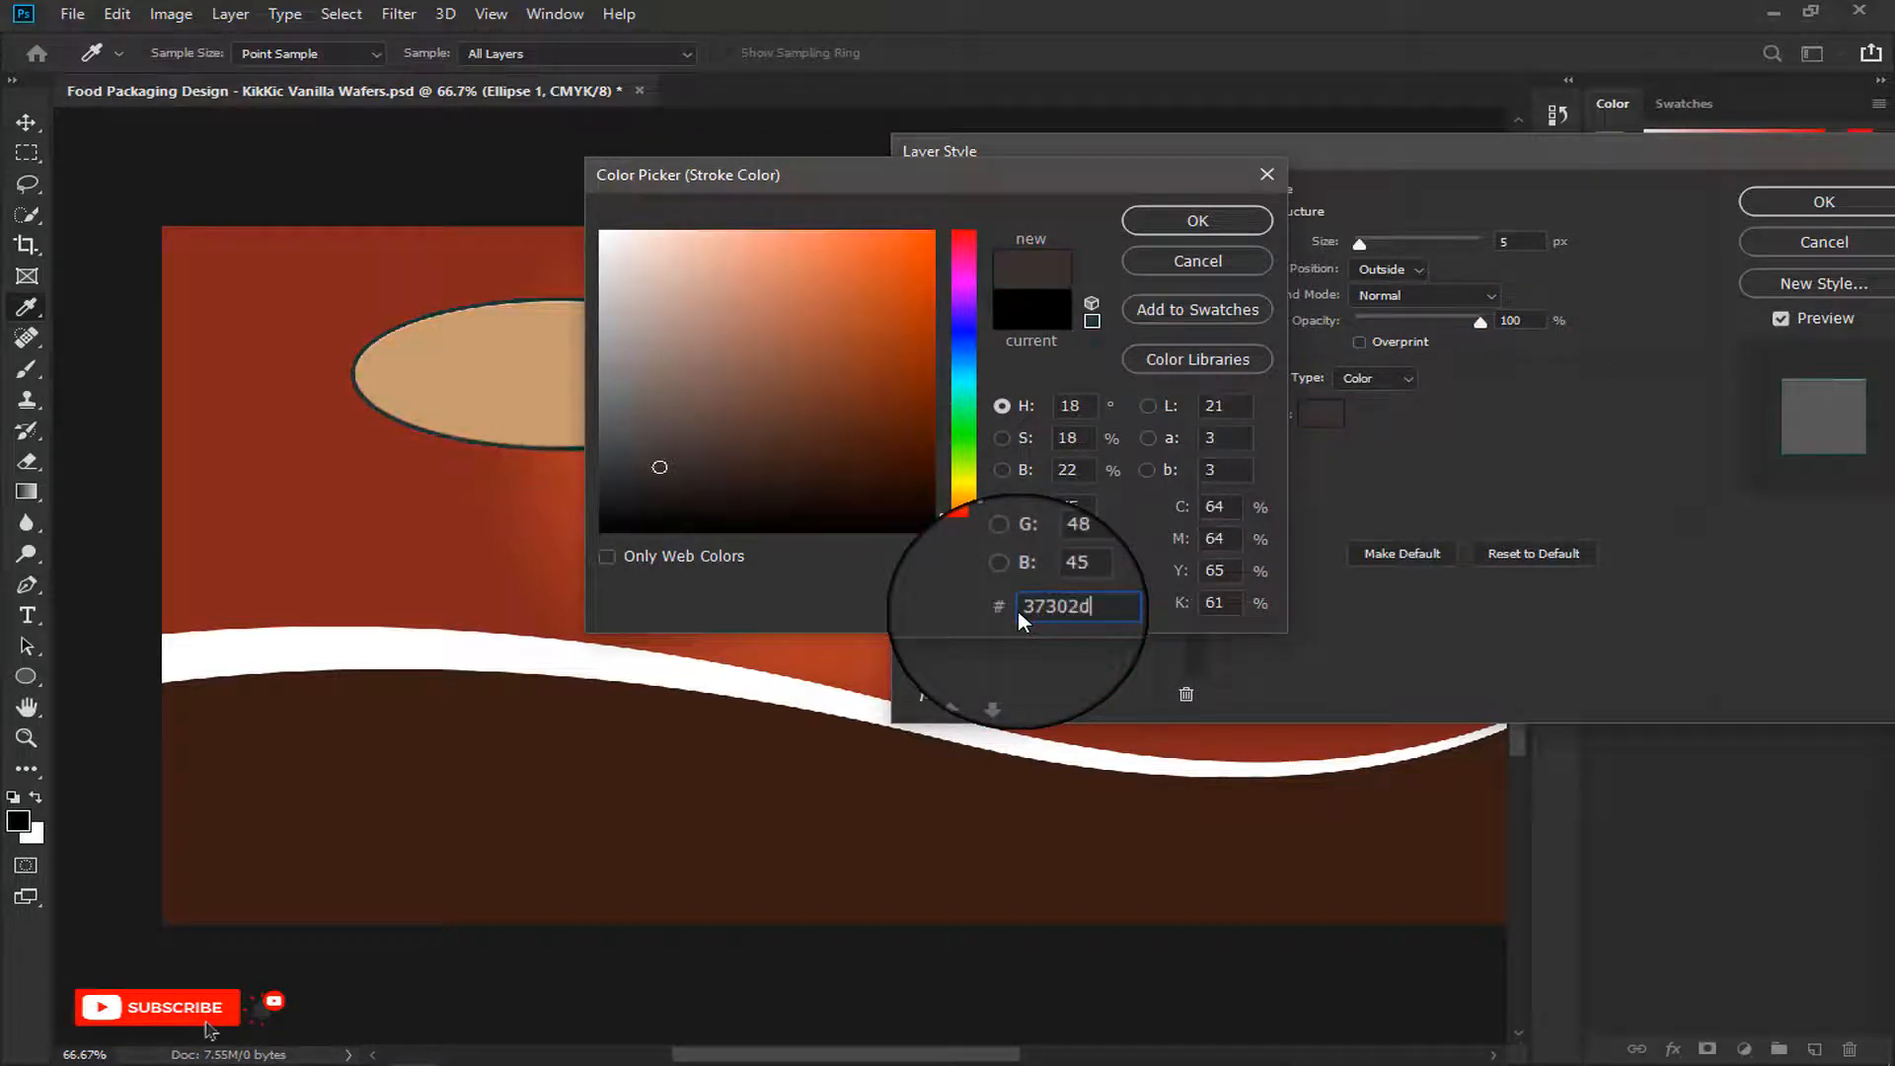
pyautogui.click(1166, 219)
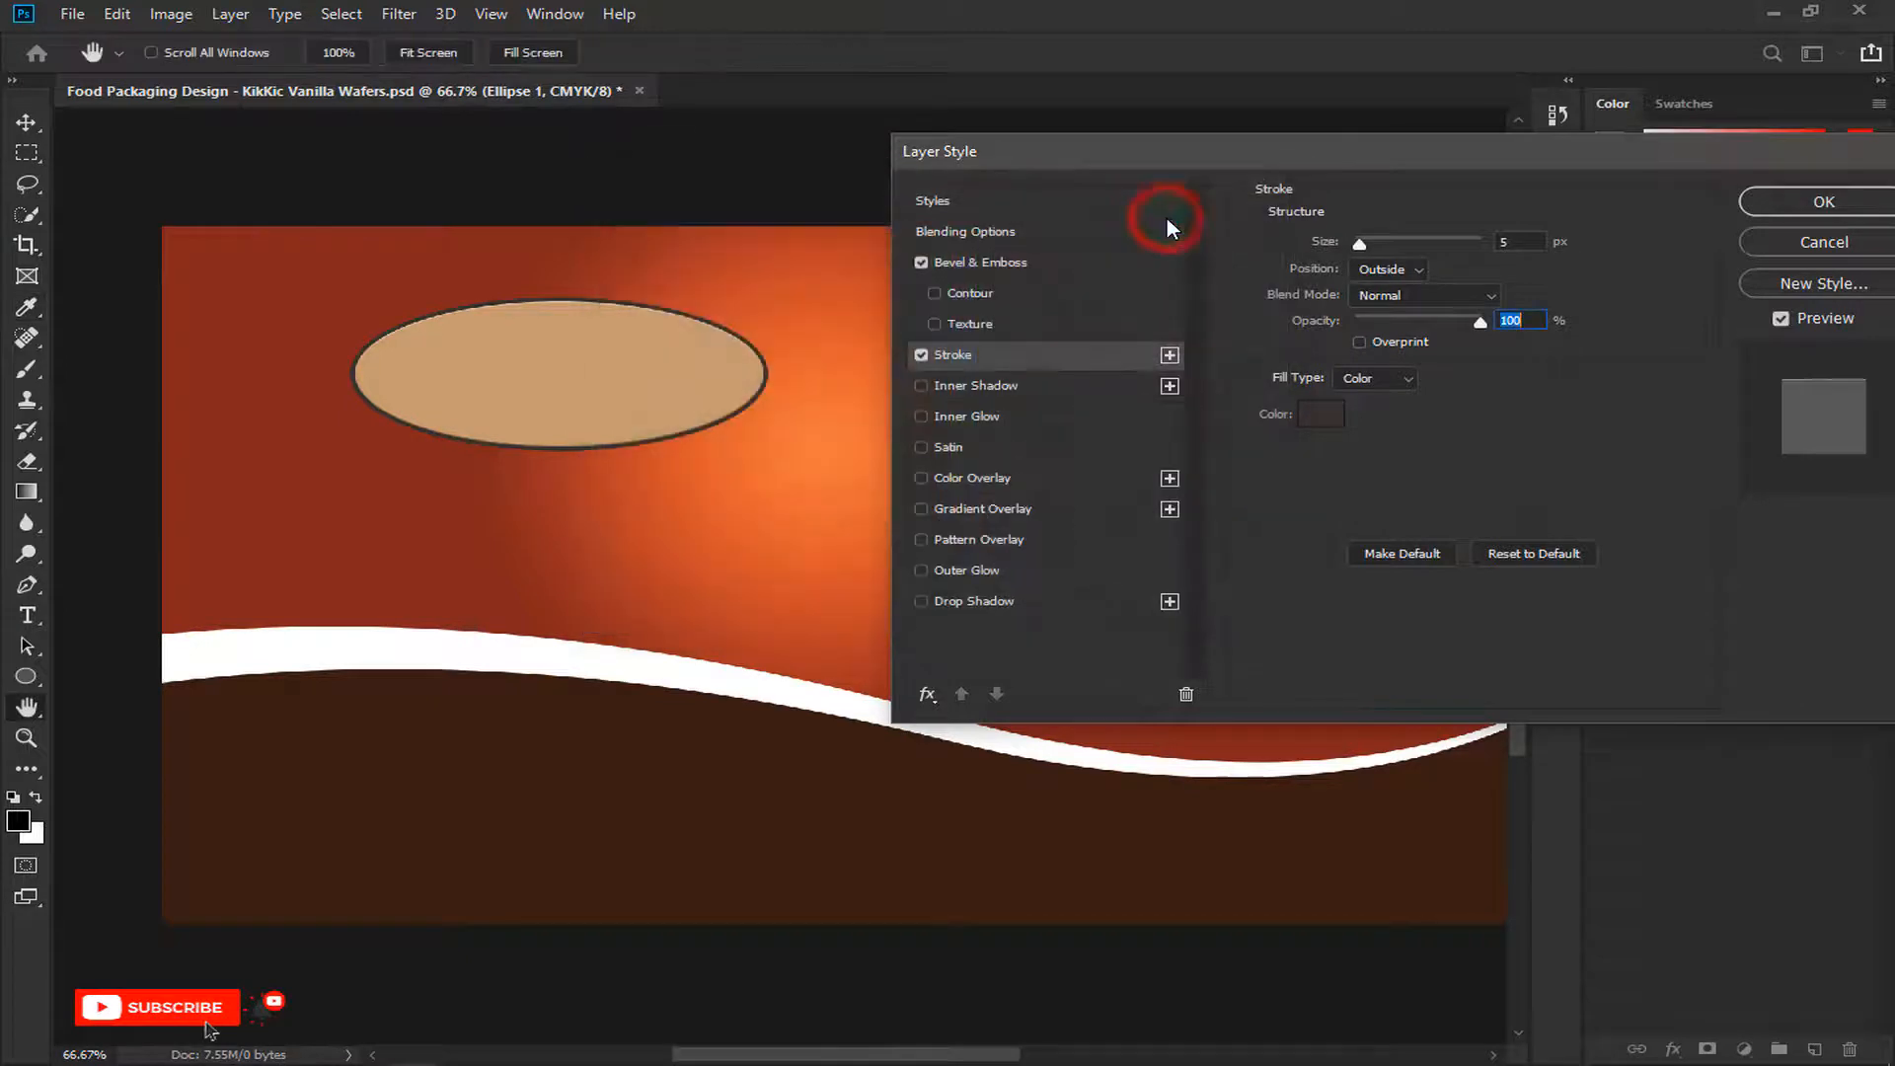
# Step: Add a Satin effect to the oval with Multiply blending, 50% opacity, 12 px distance, 19 px size and Invert turned off
pyautogui.click(1014, 458)
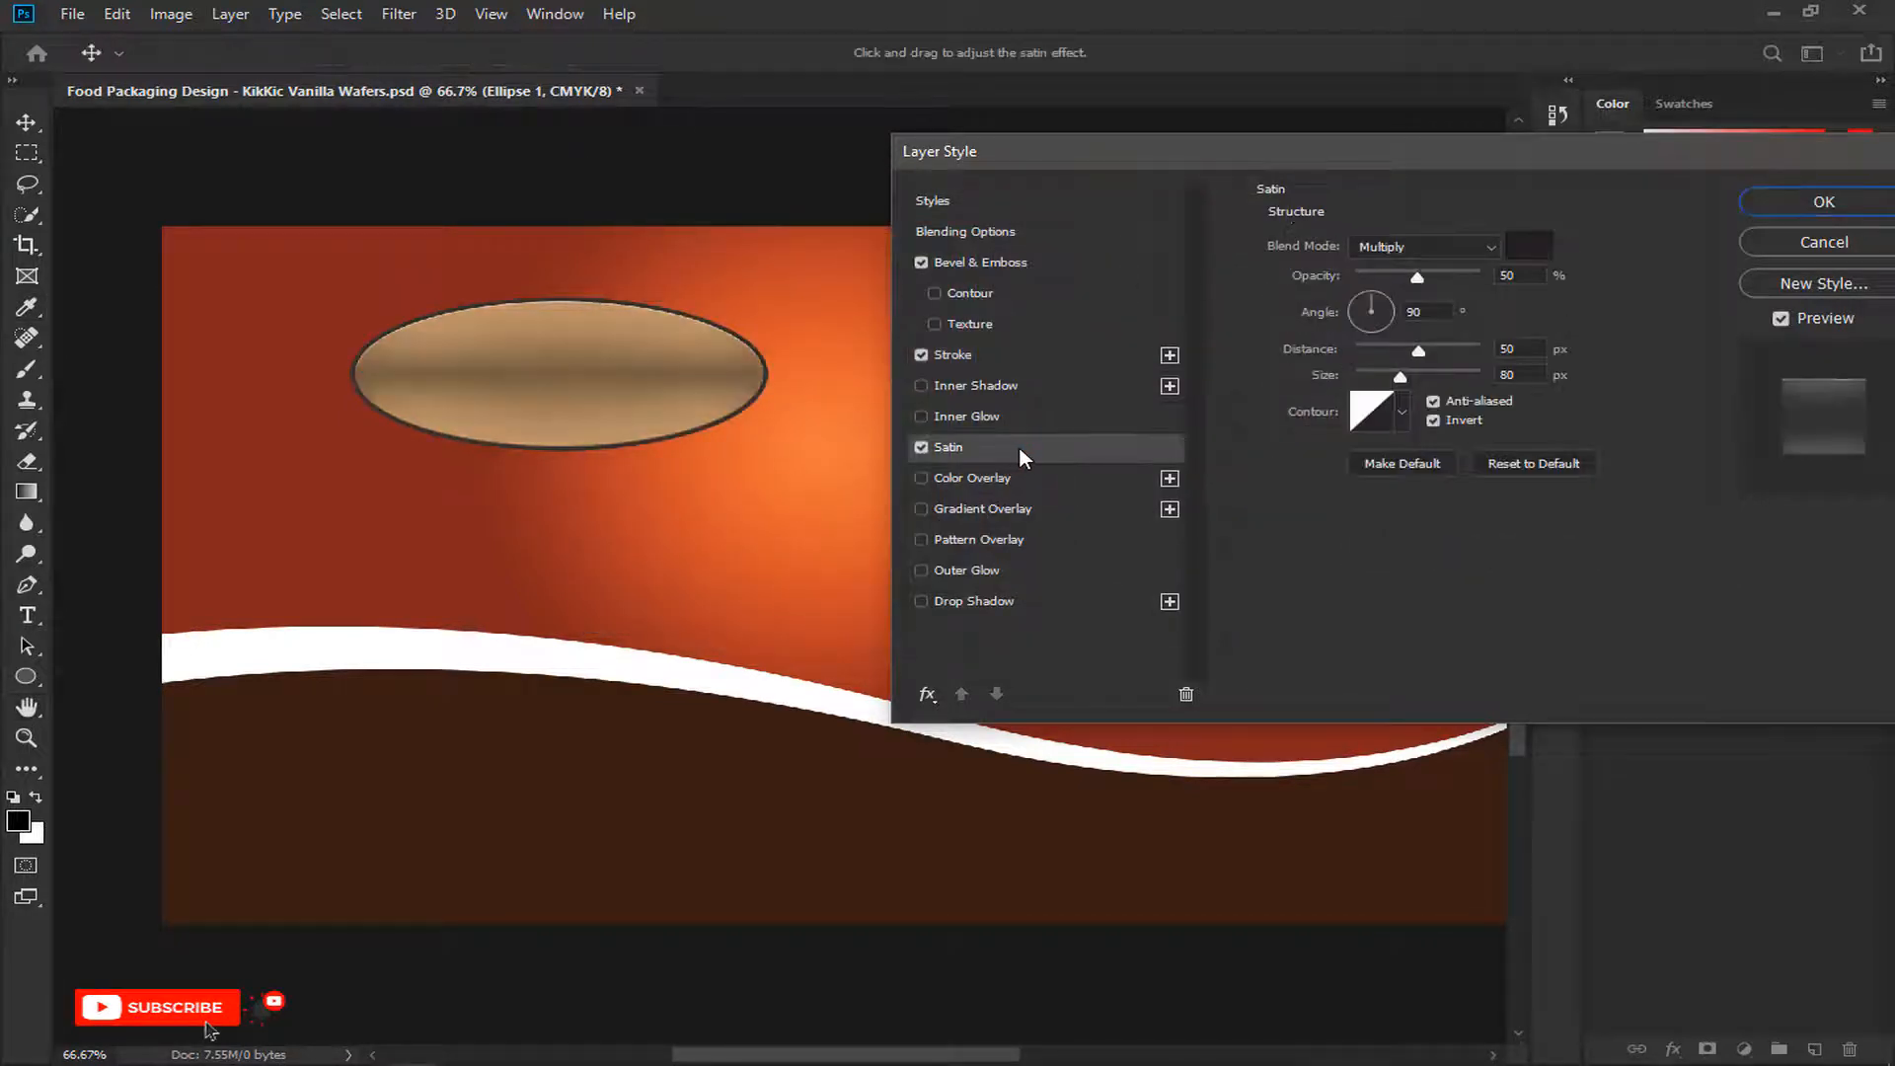
pyautogui.click(1531, 248)
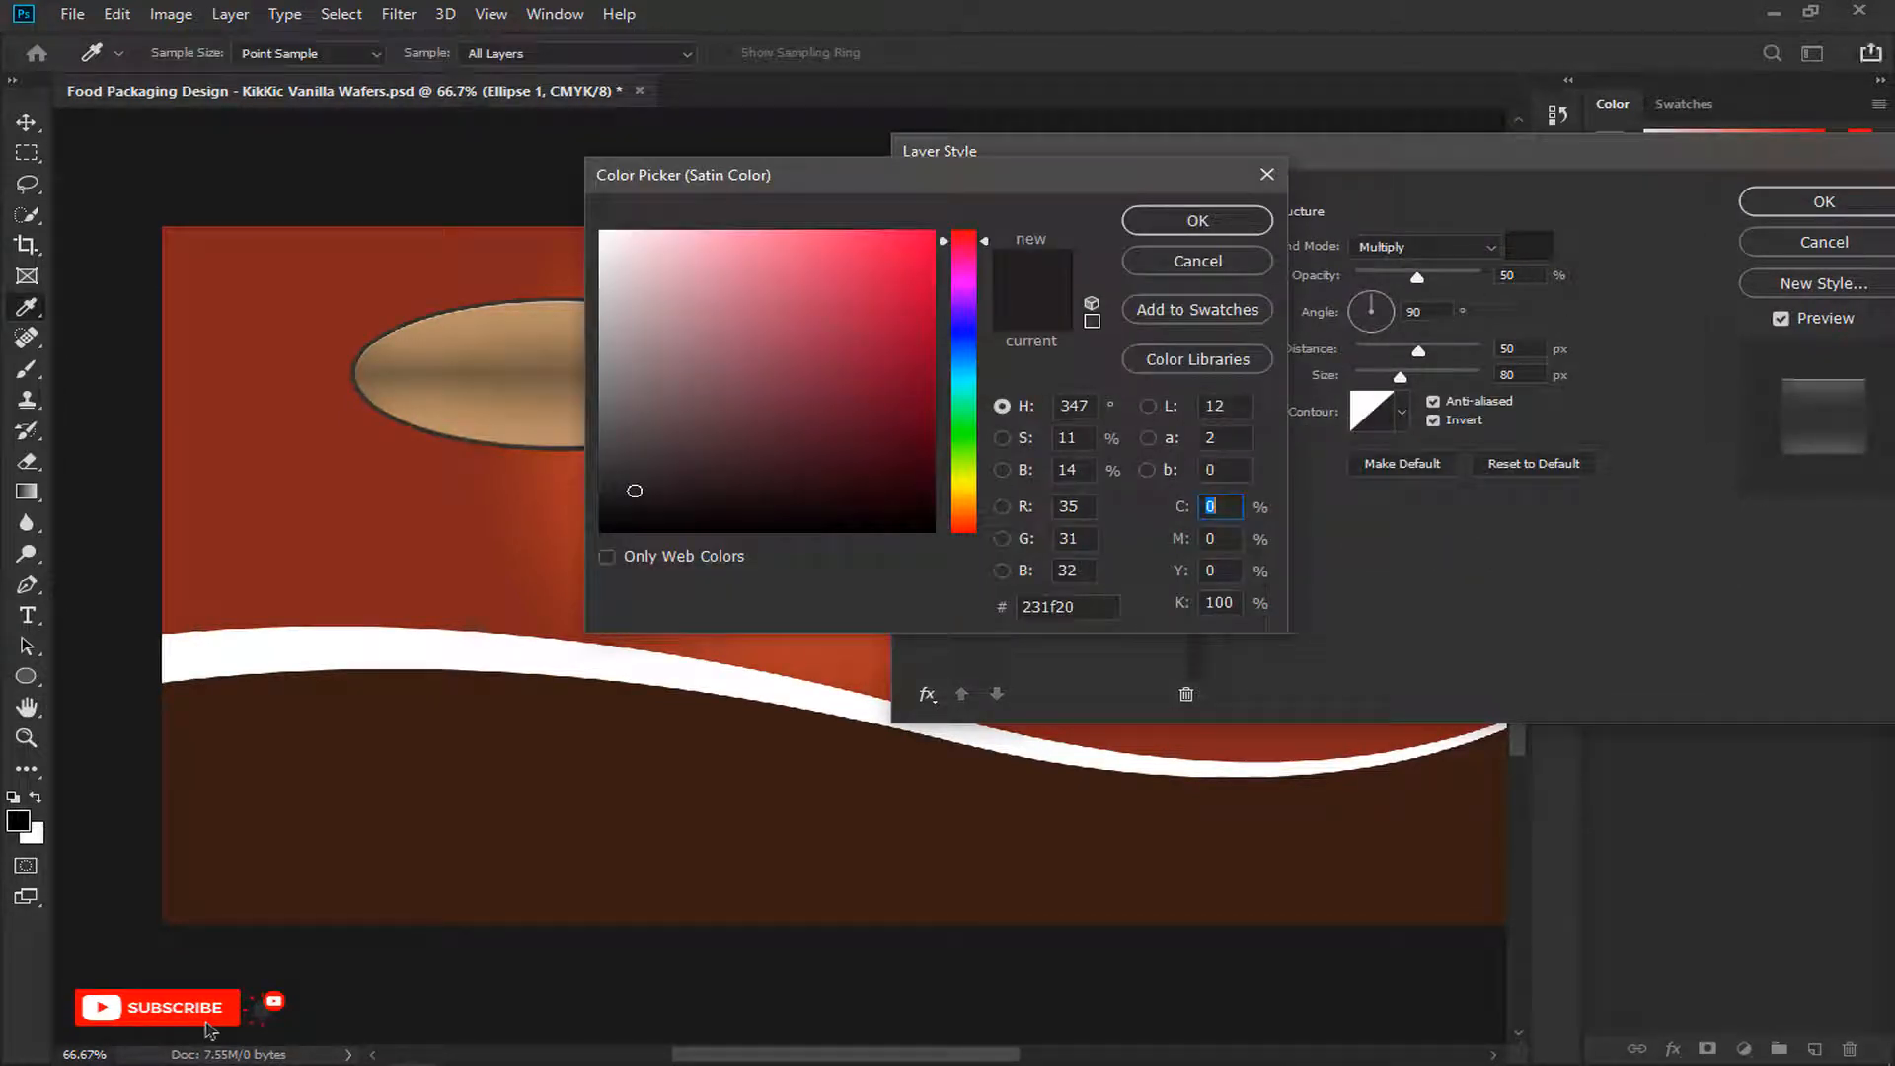
pyautogui.click(1093, 607)
pyautogui.click(1198, 221)
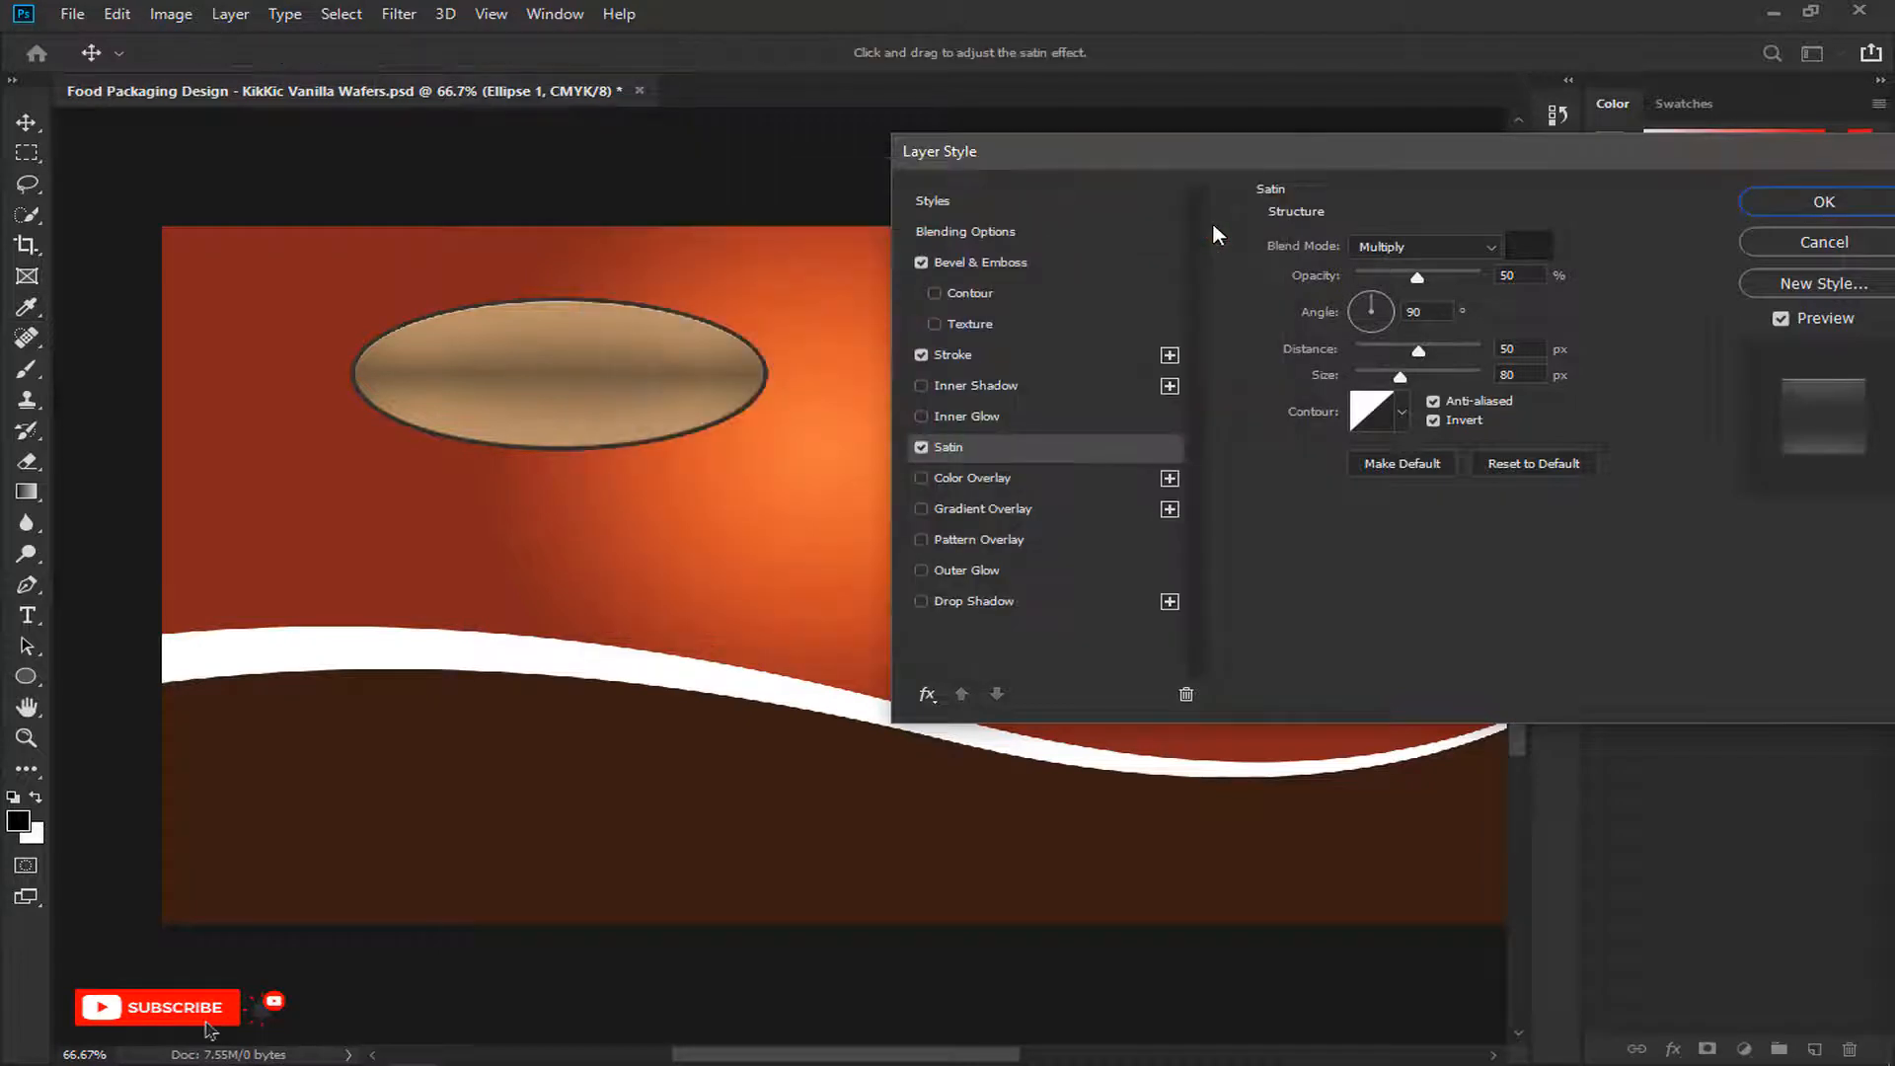
pyautogui.click(1511, 275)
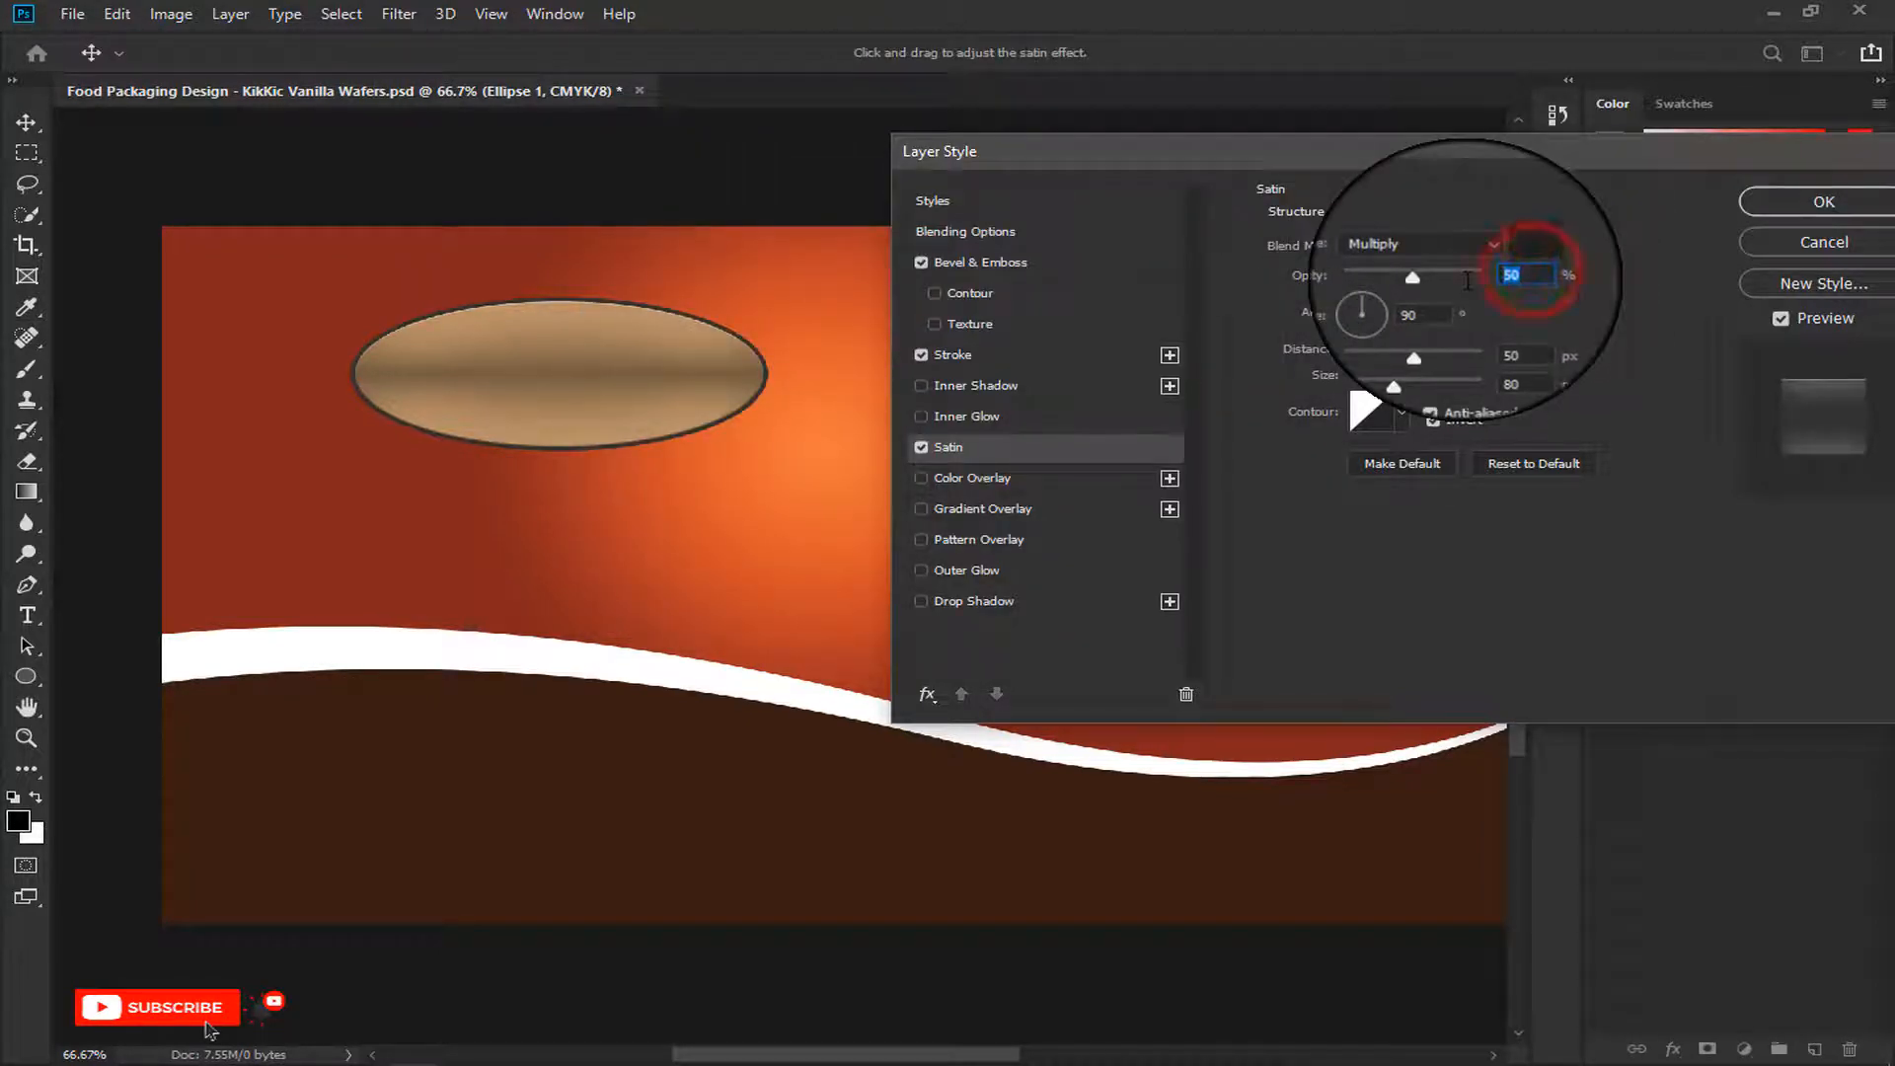
pyautogui.click(1508, 349)
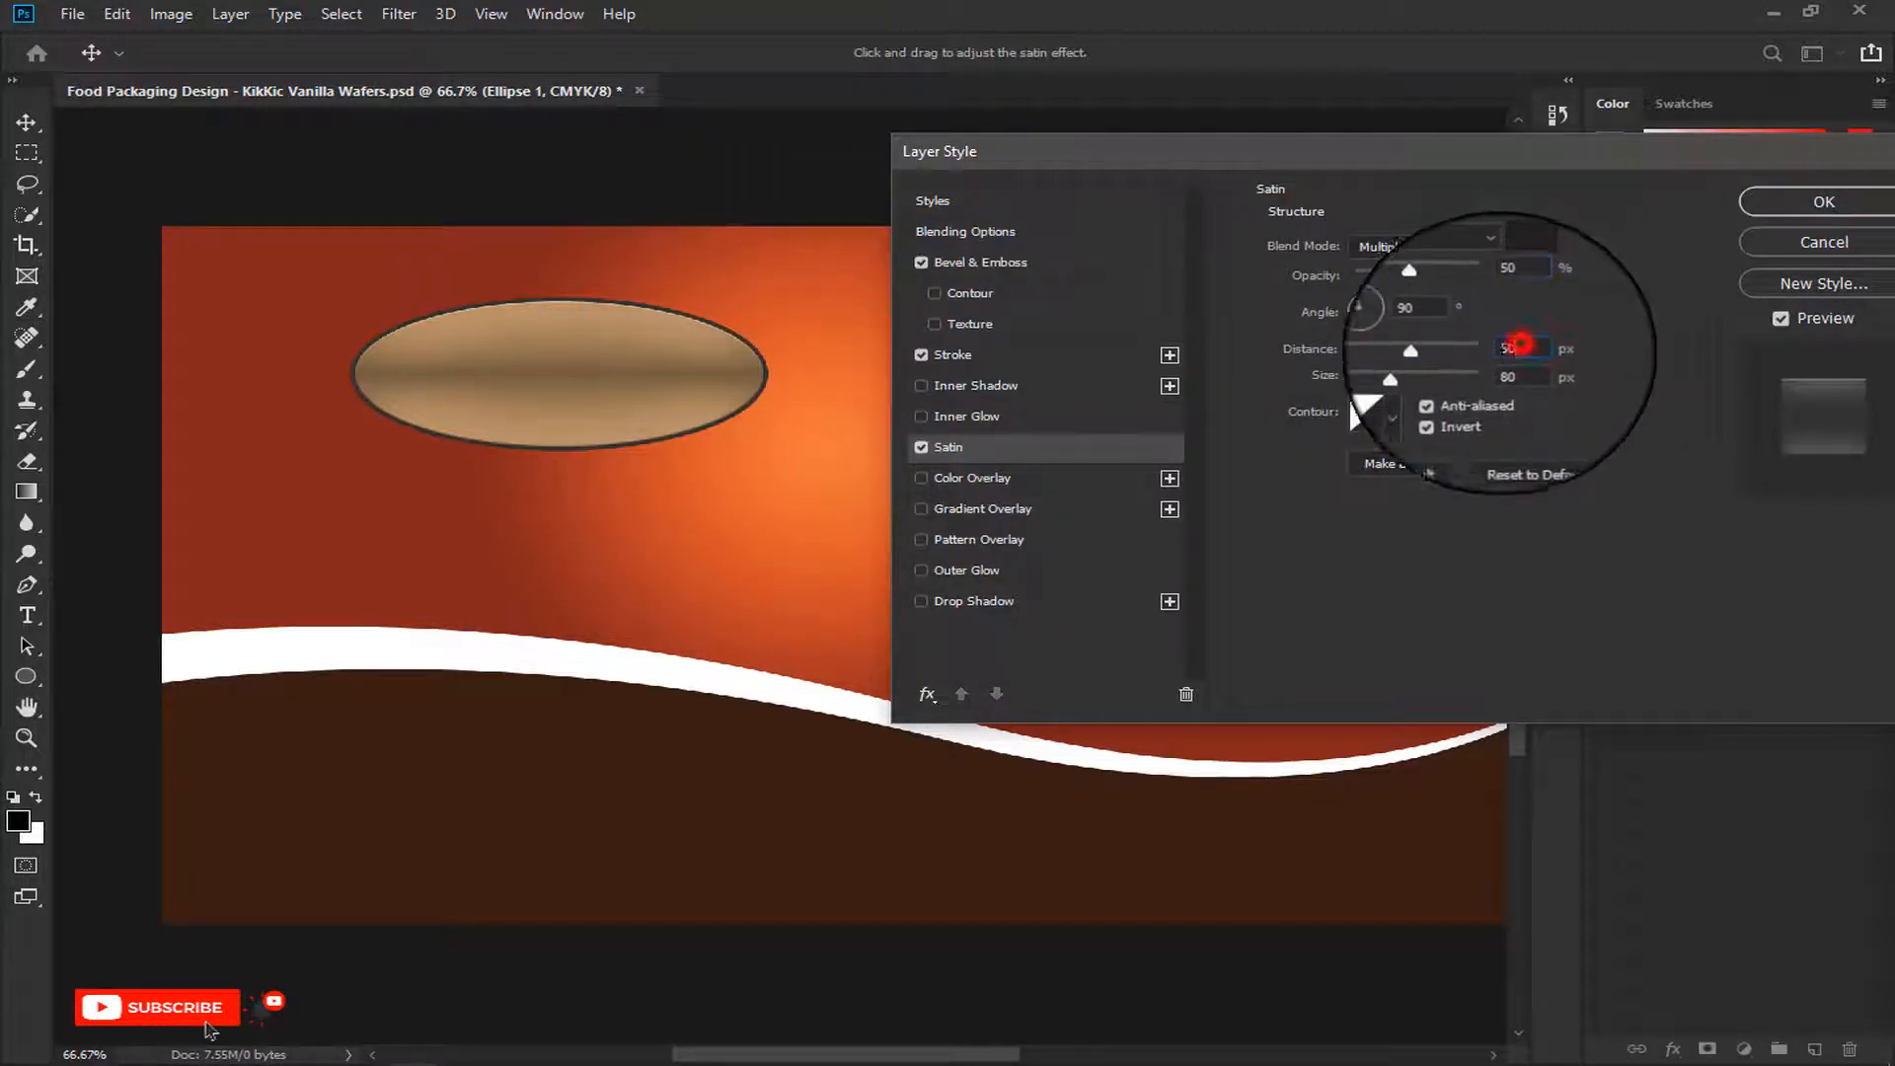
pyautogui.write('12')
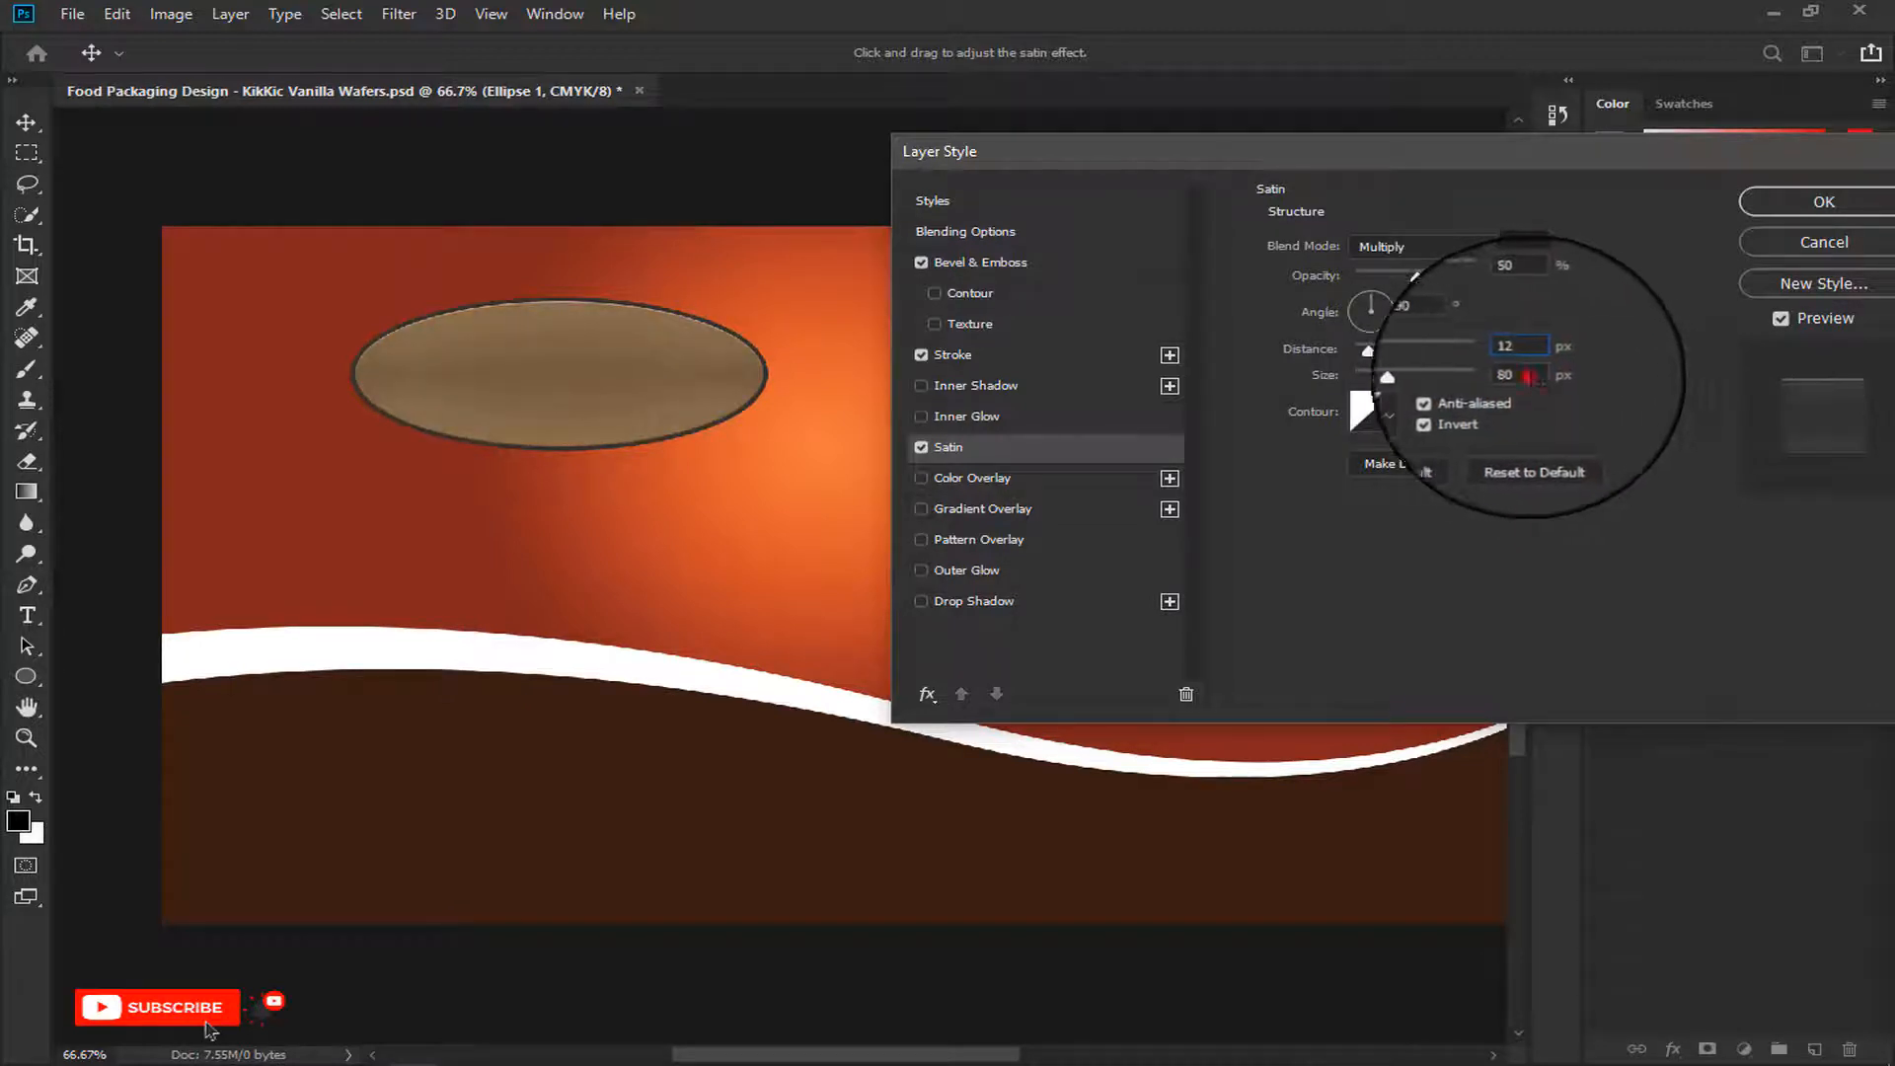
pyautogui.click(1510, 376)
pyautogui.write('19')
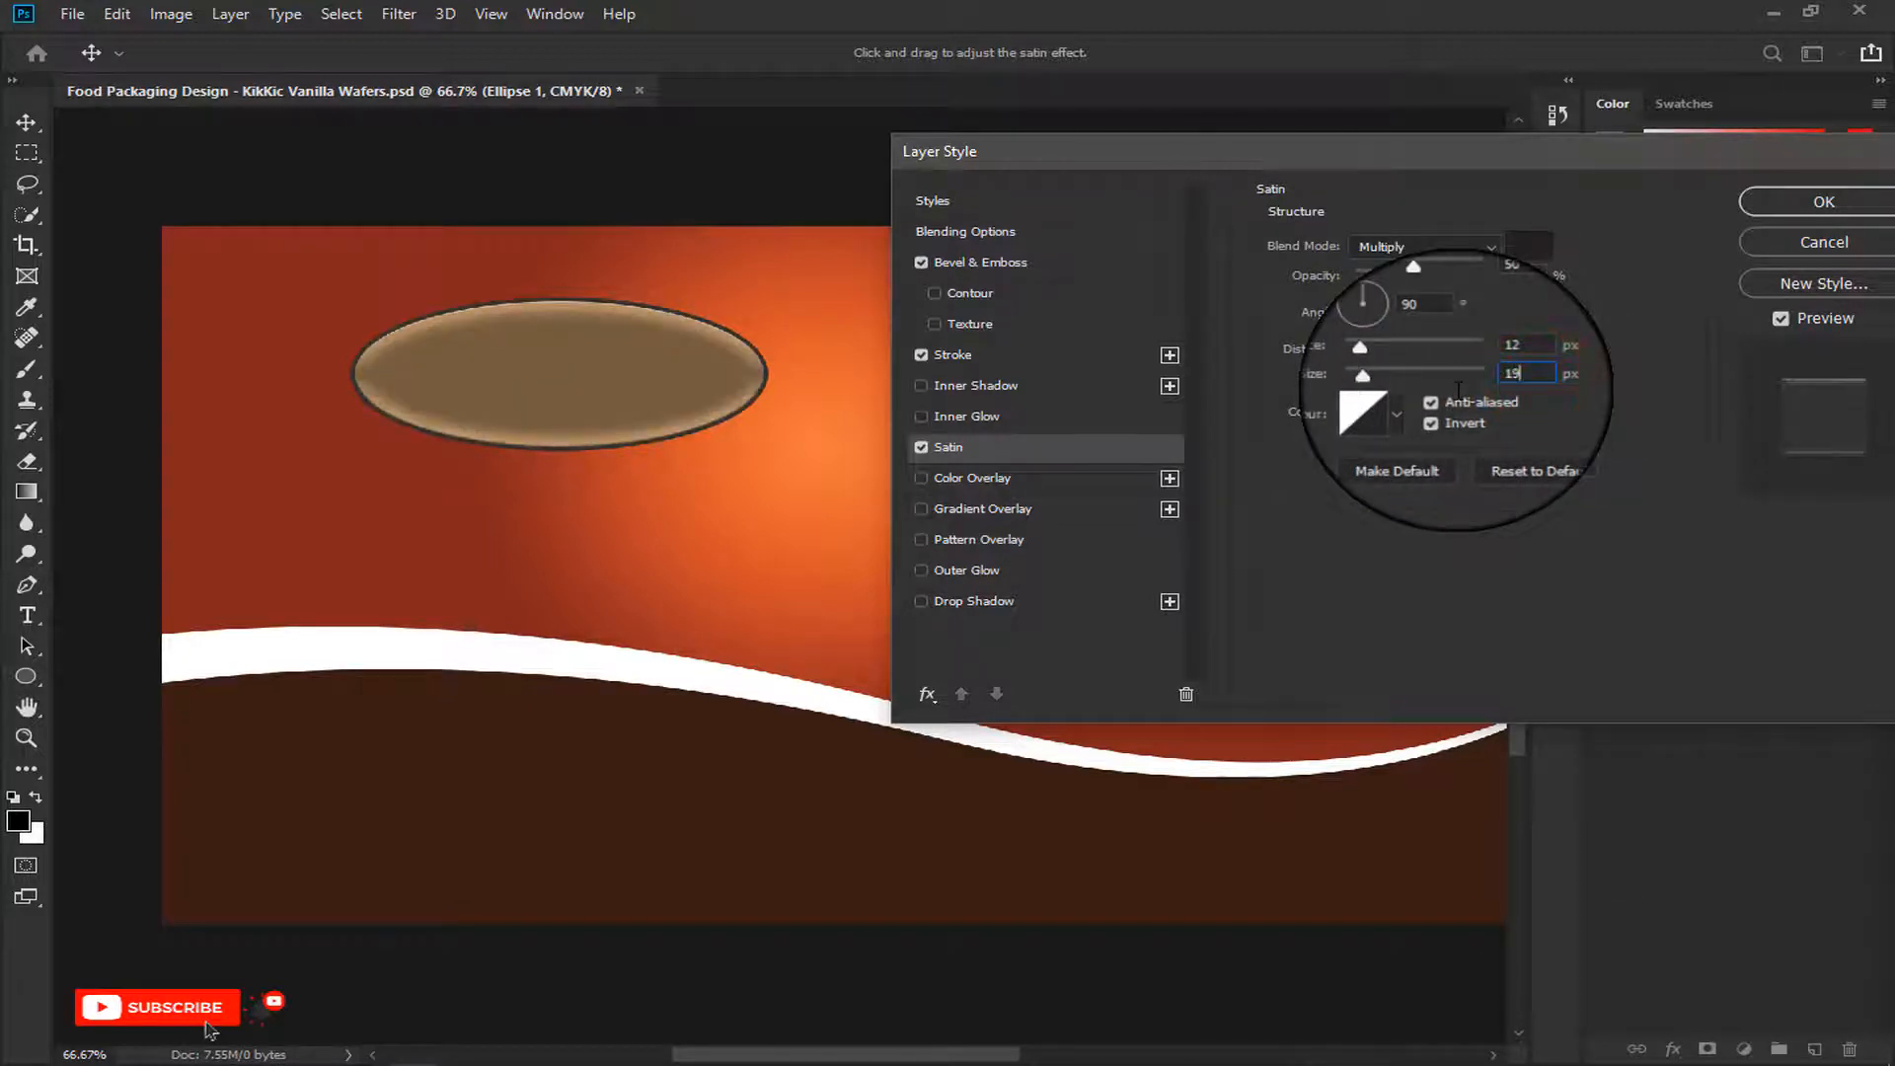
pyautogui.click(1433, 421)
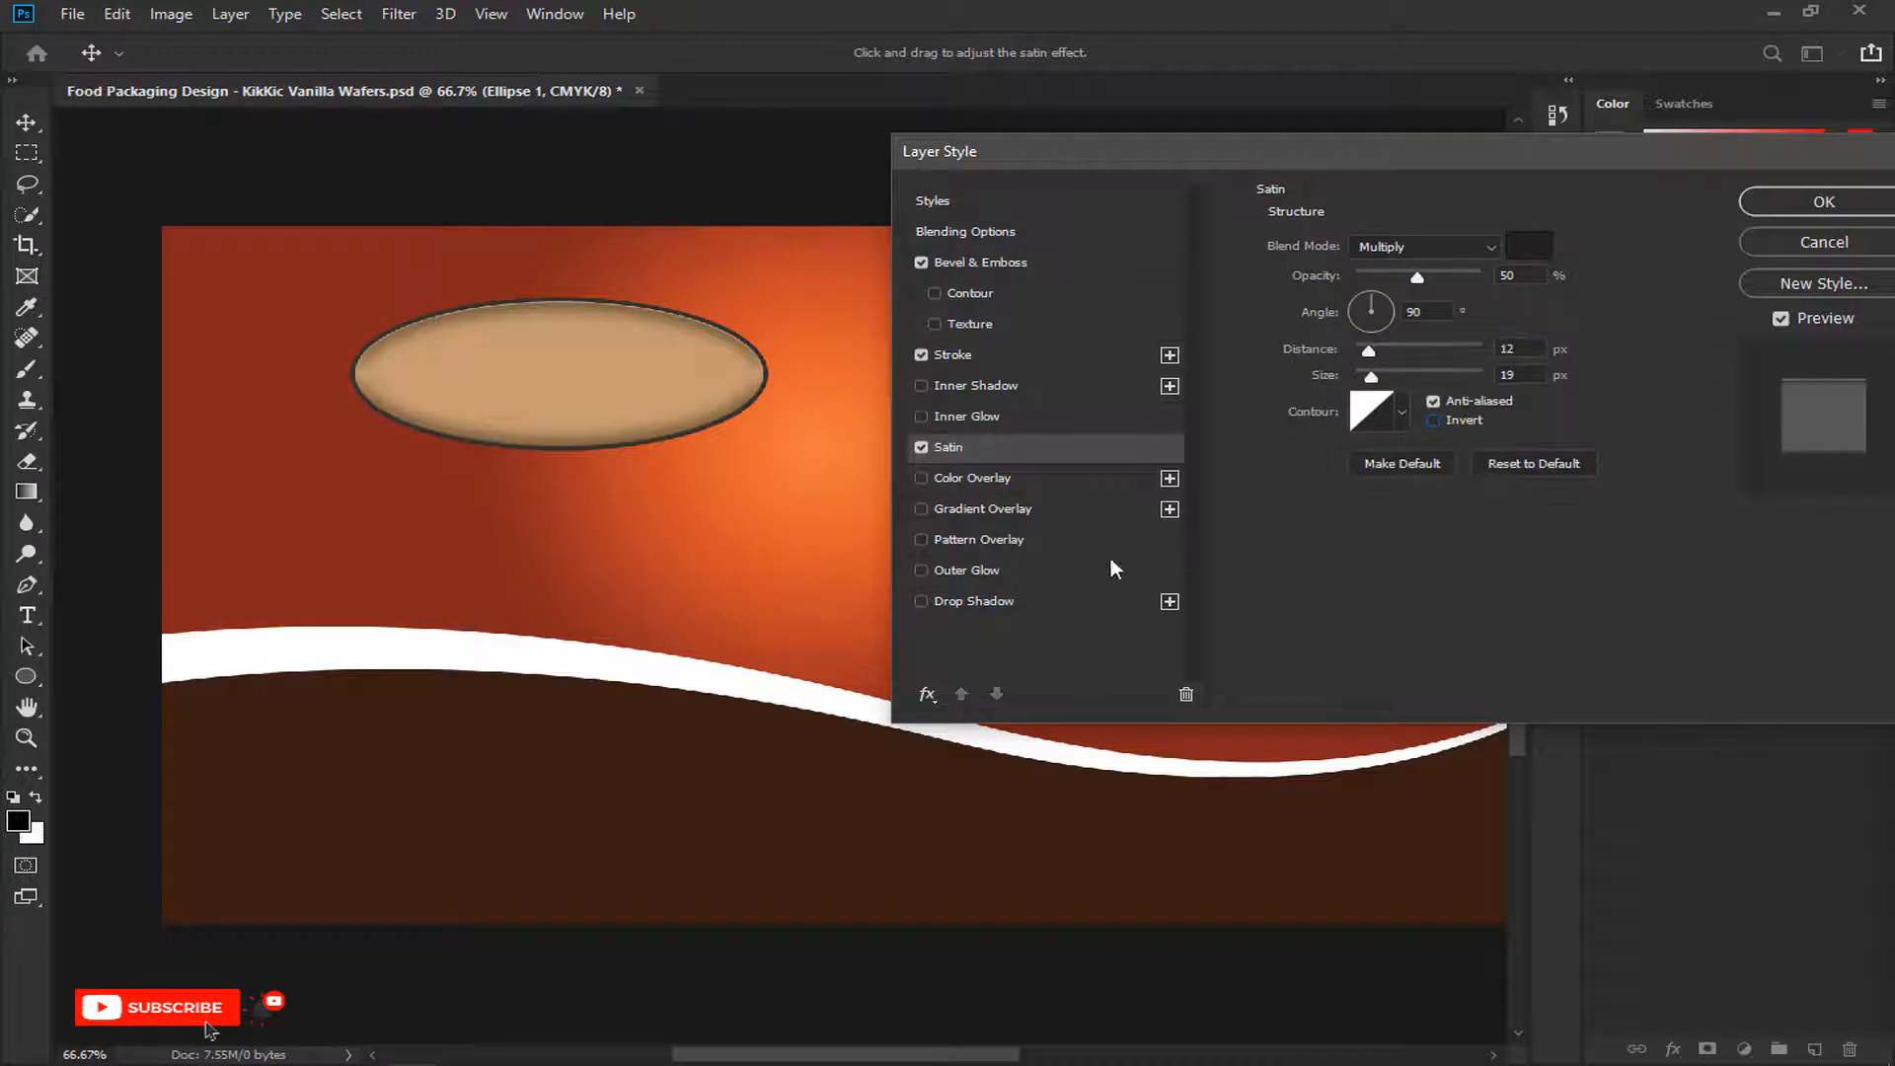
# Step: Add a Drop Shadow effect to the oval with color hex 0c0c0c and Normal blend mode
pyautogui.click(991, 602)
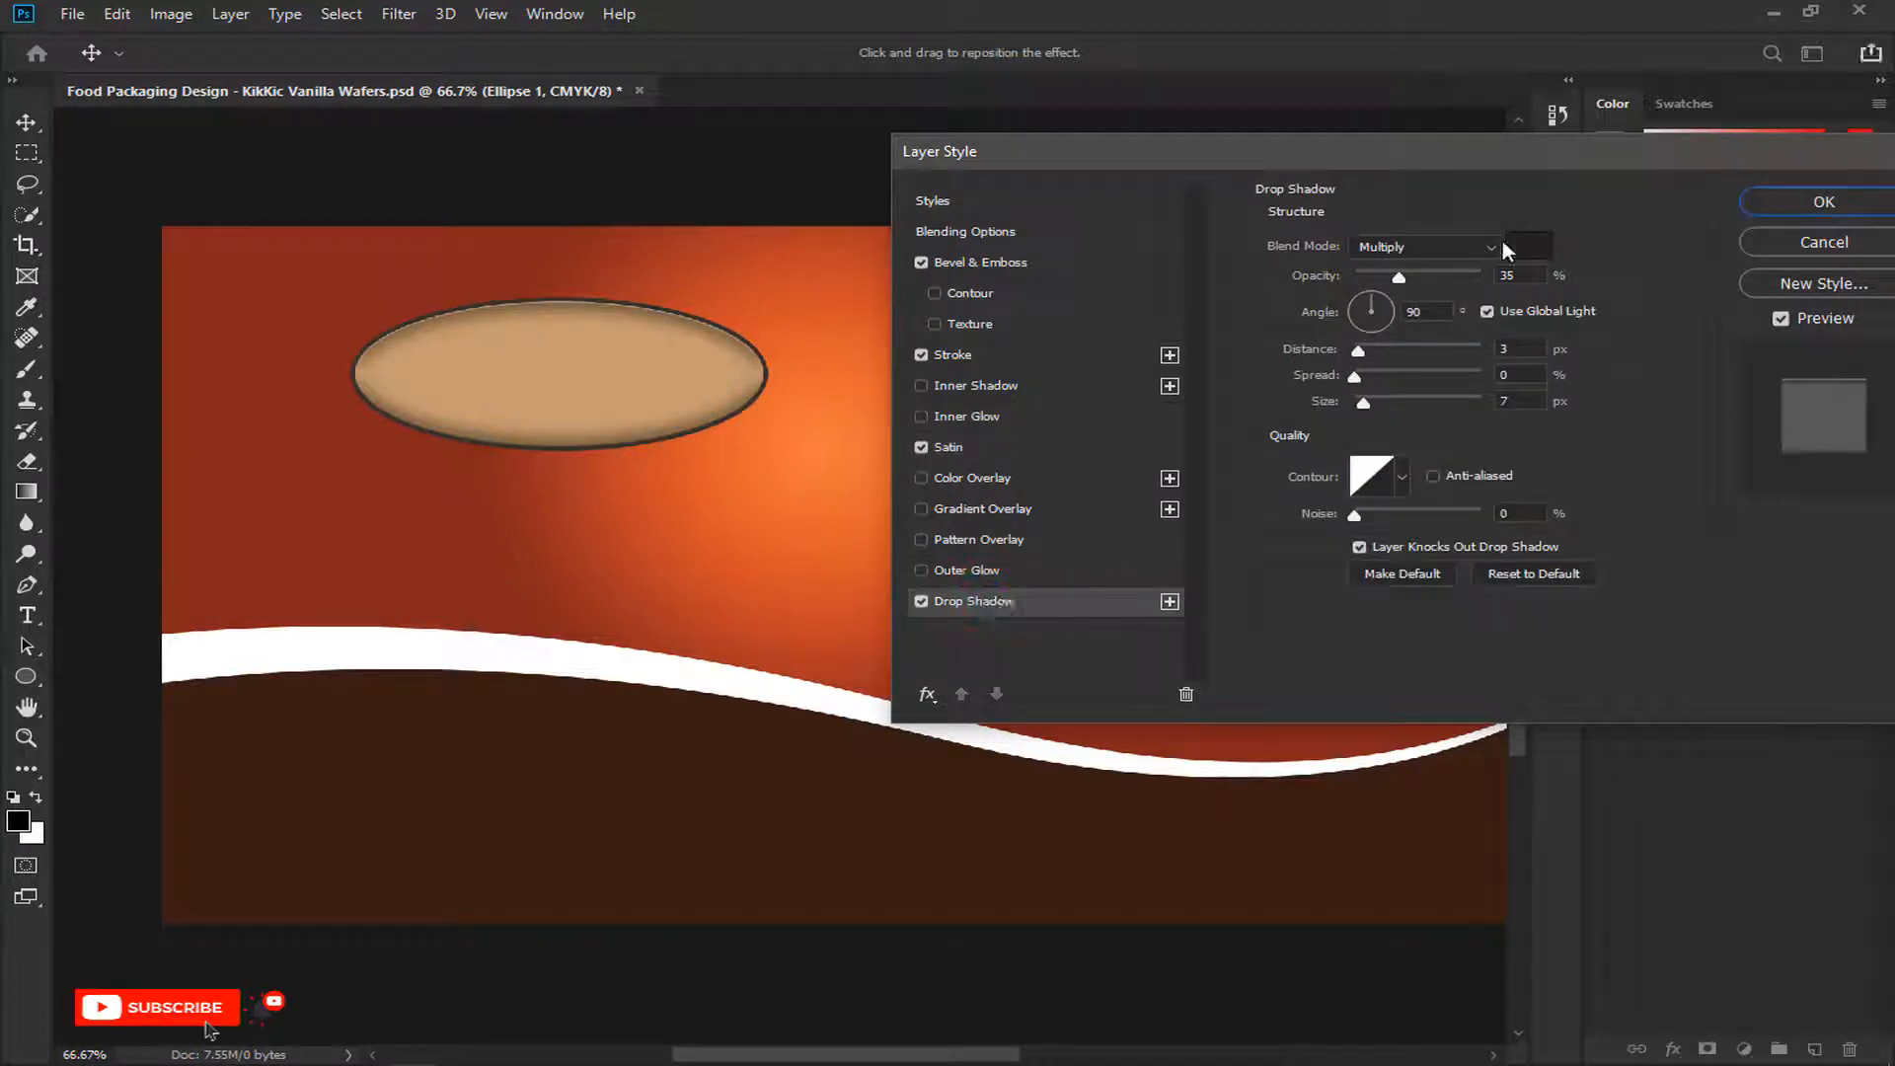
pyautogui.click(1528, 247)
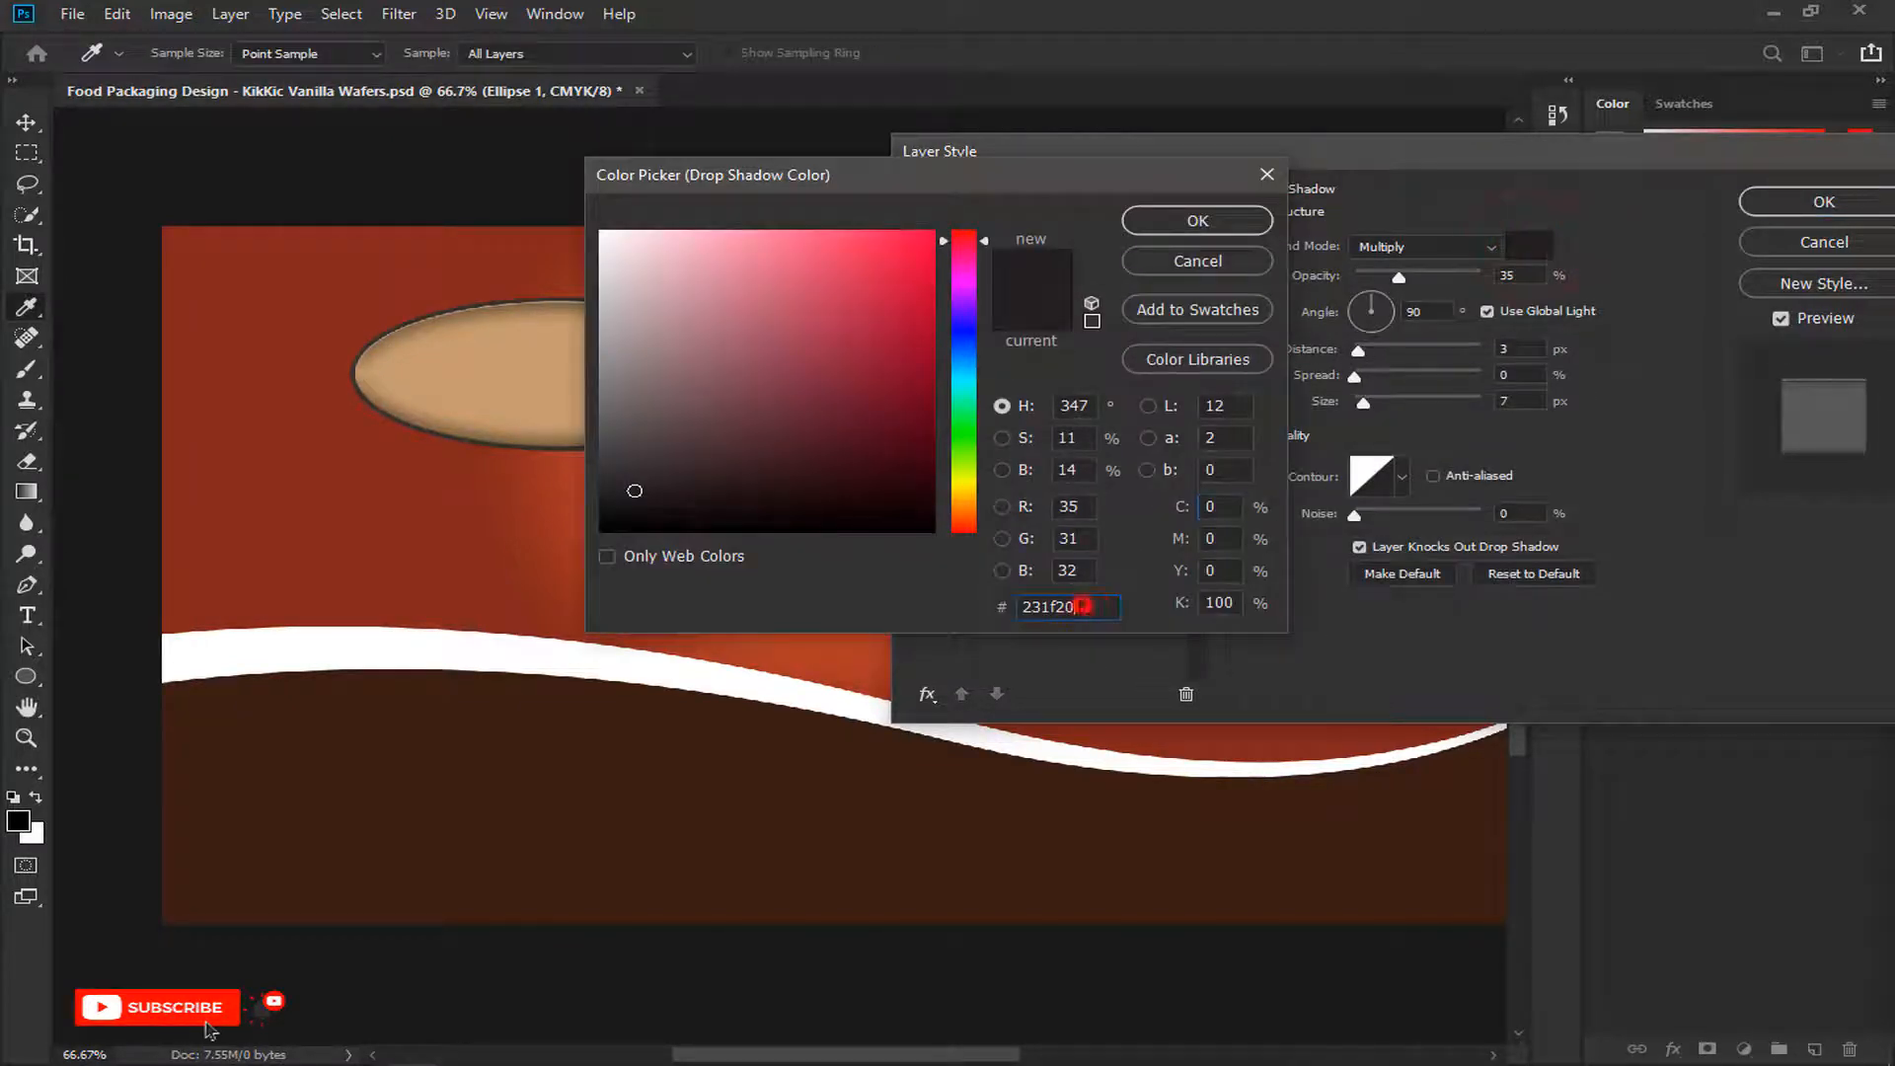
pyautogui.doubleClick(1083, 607)
pyautogui.write('0c0c0c')
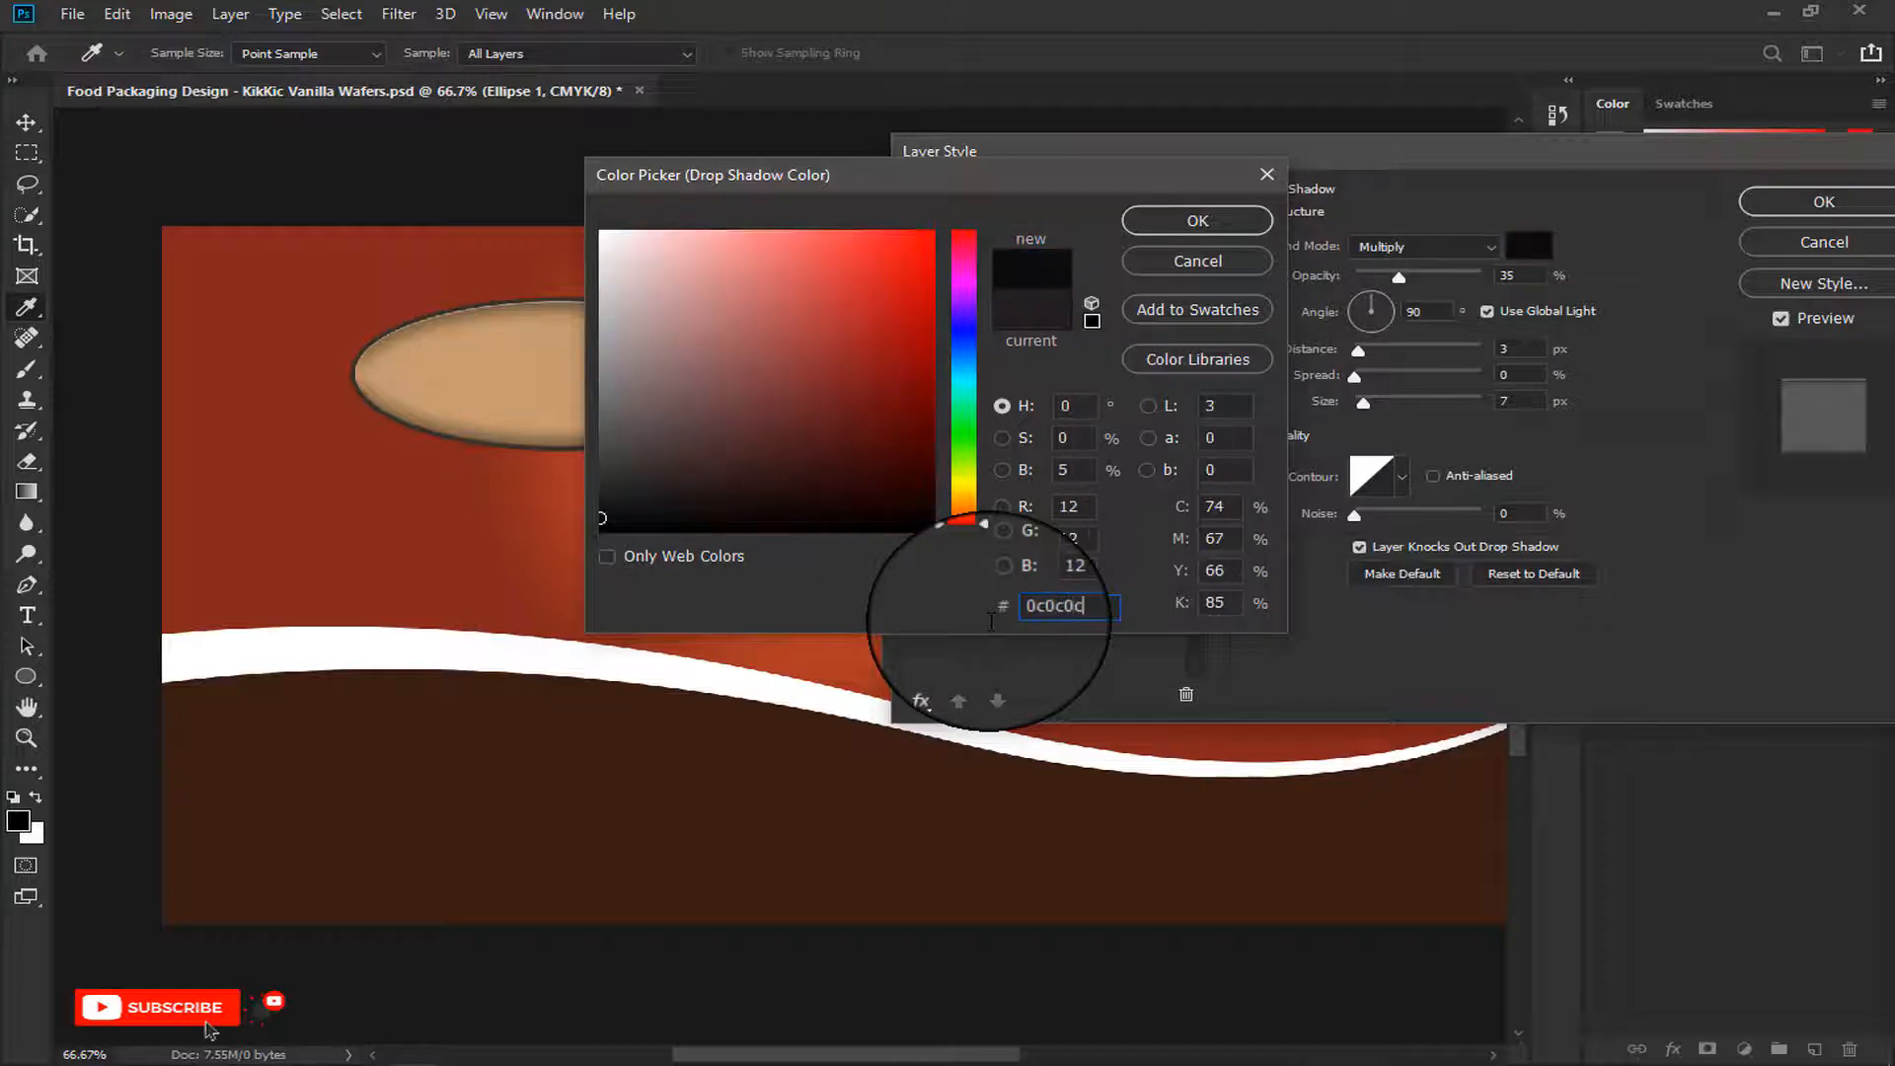
pyautogui.click(1178, 225)
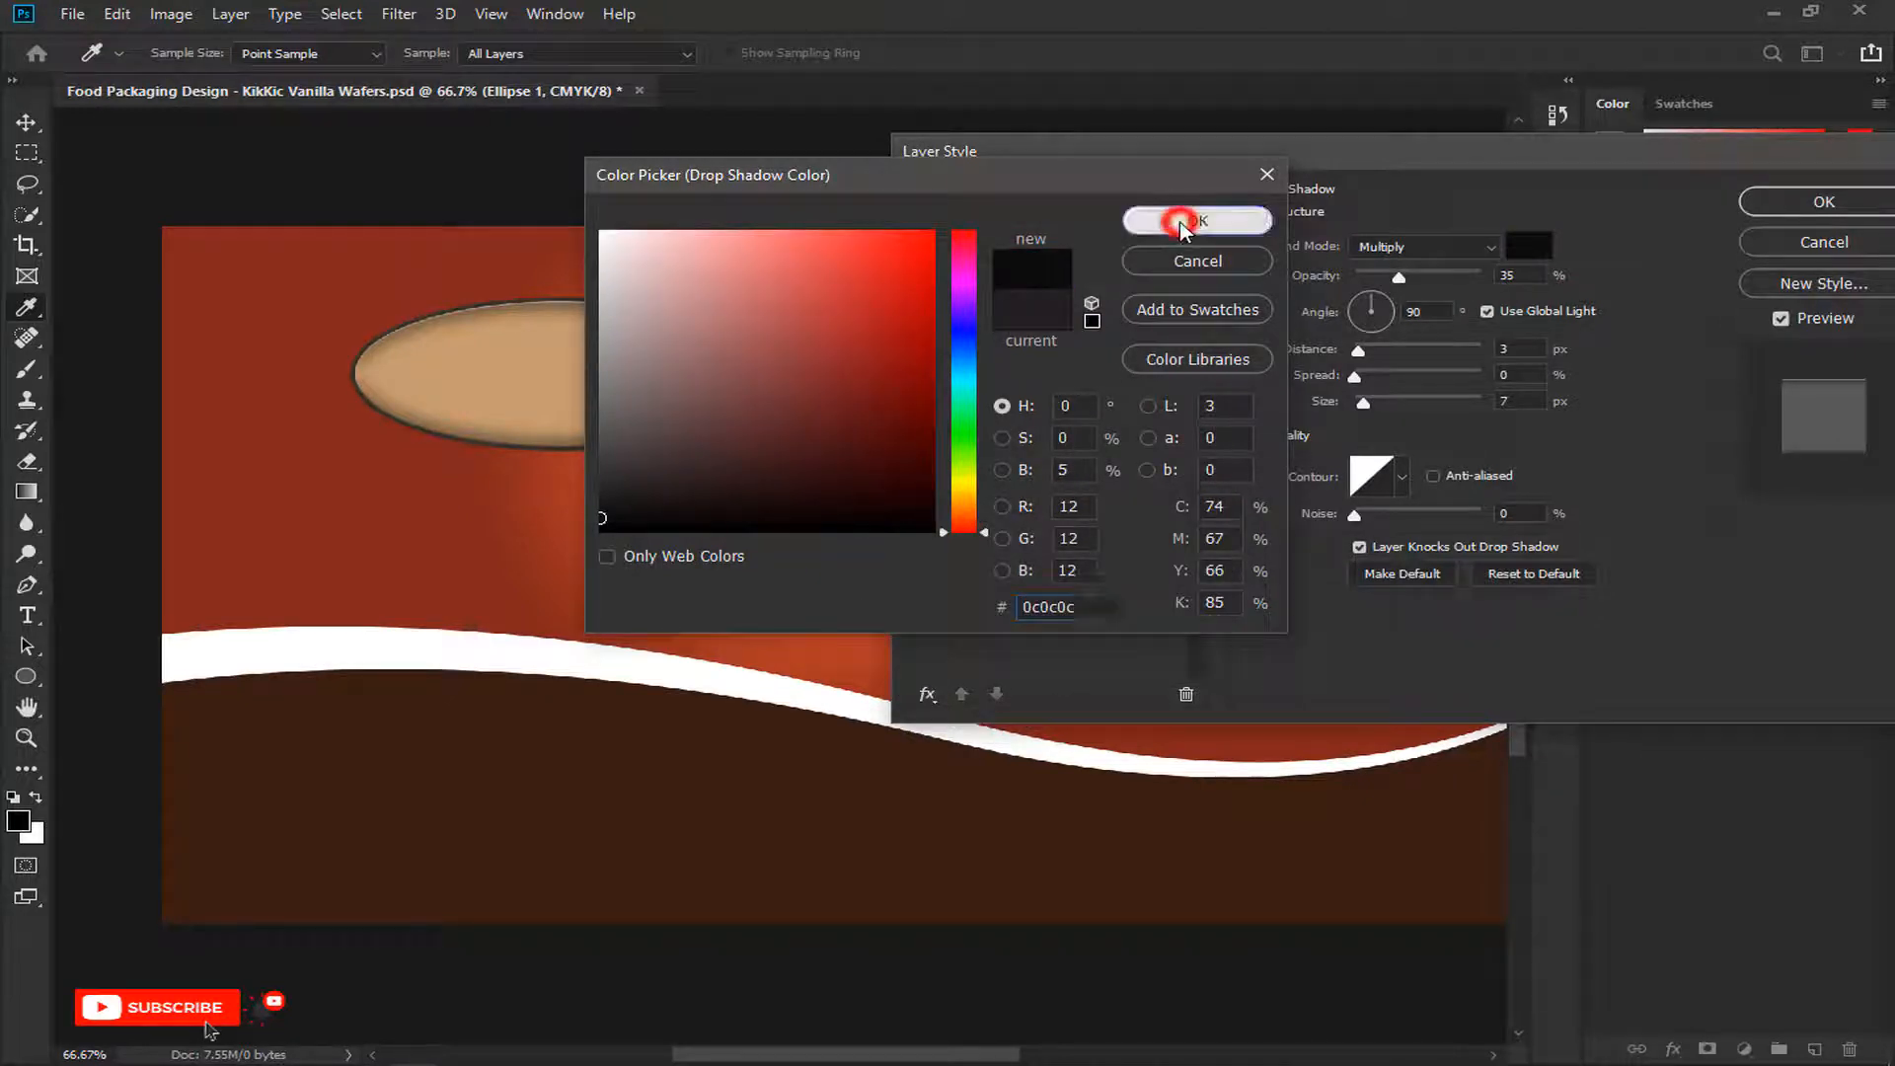
pyautogui.click(1422, 246)
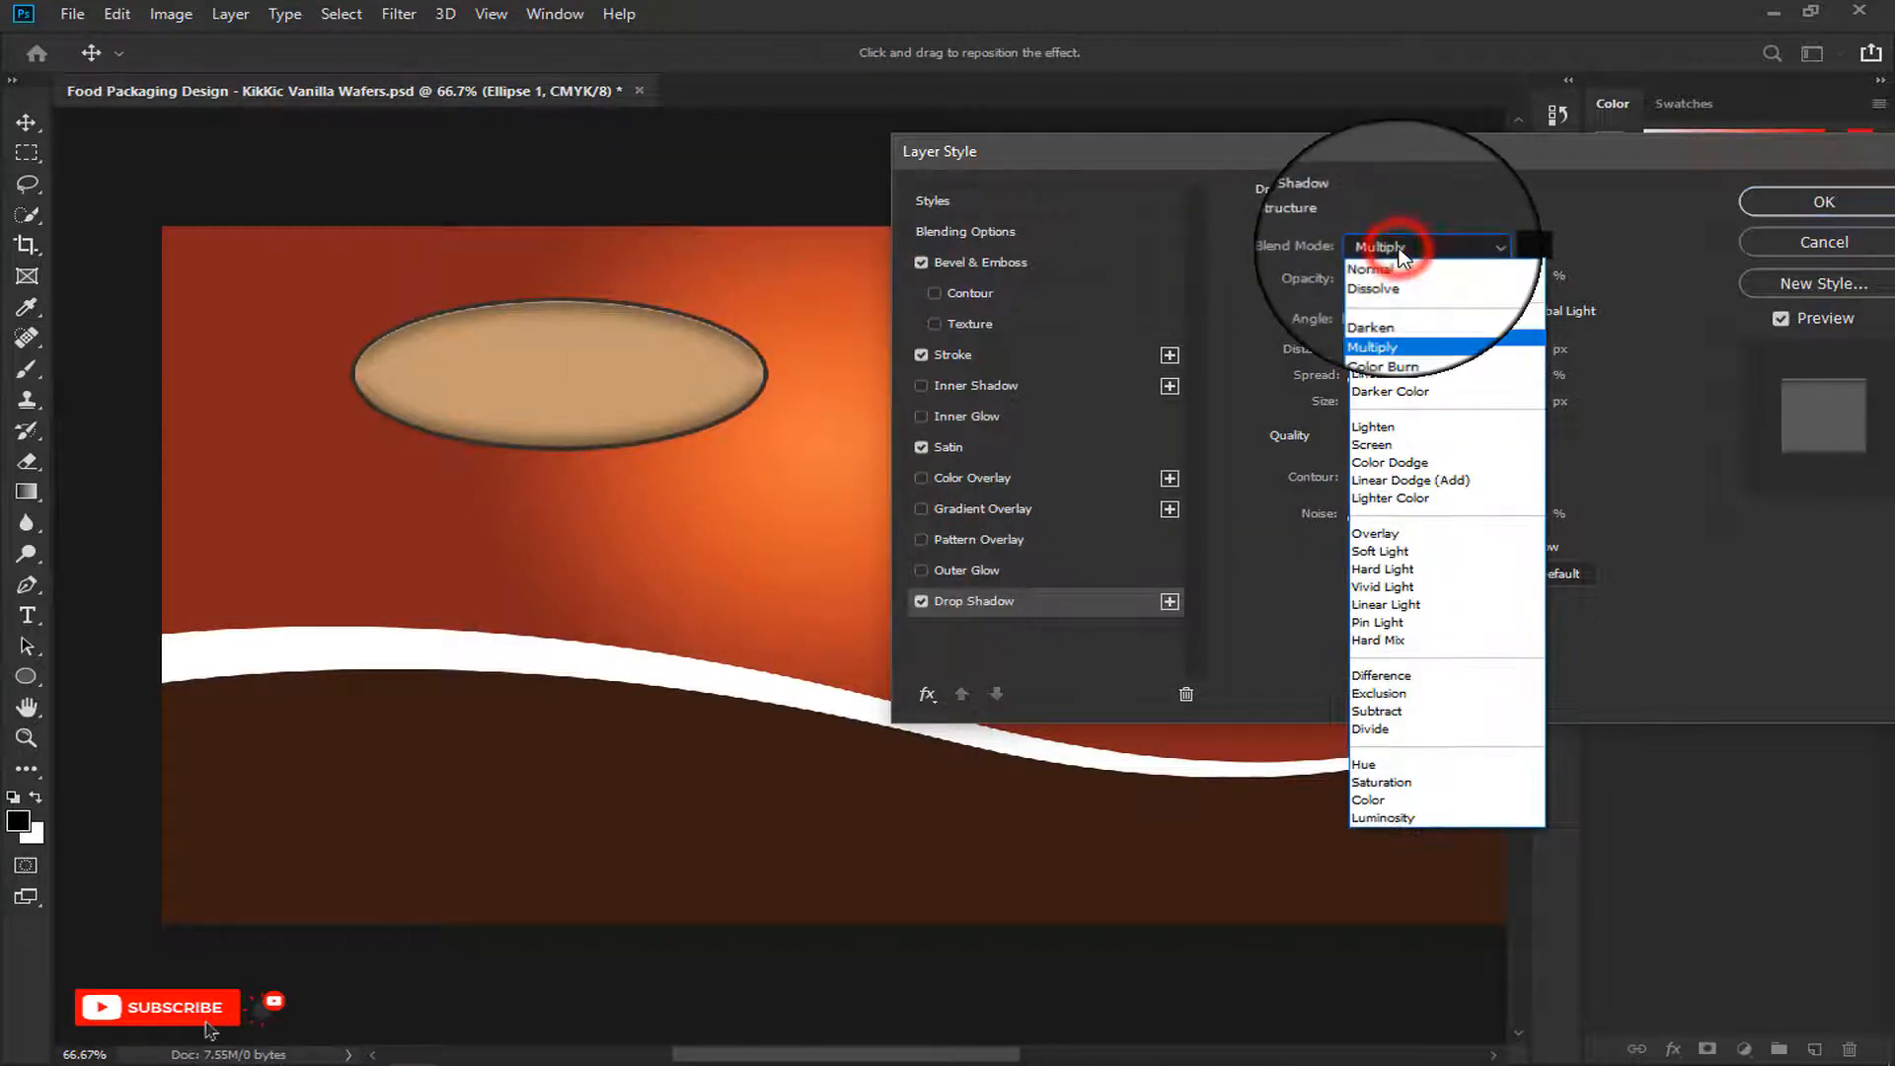
pyautogui.click(1396, 261)
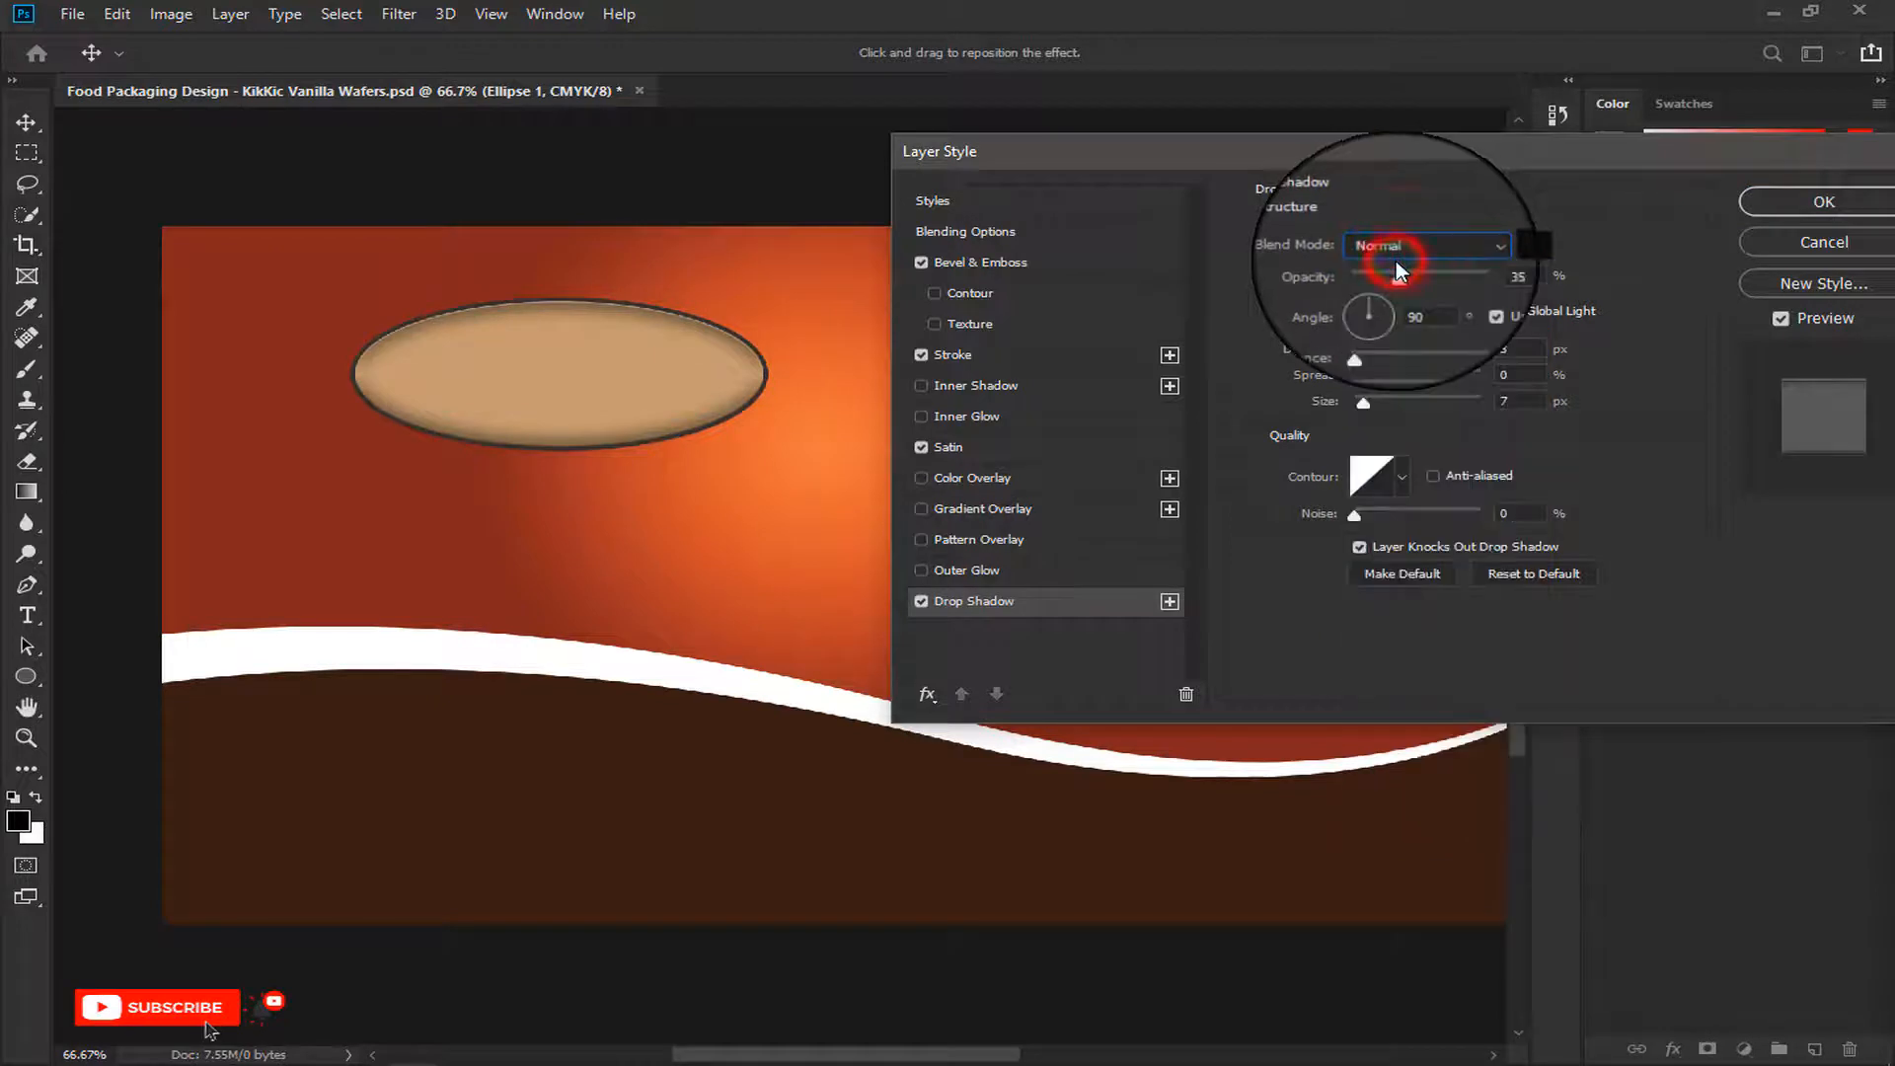
# Step: Set the drop shadow to 100% opacity, 14 px distance, 0% spread and 13 px size without Global Light, then apply and collapse the effects list
pyautogui.doubleClick(1525, 275)
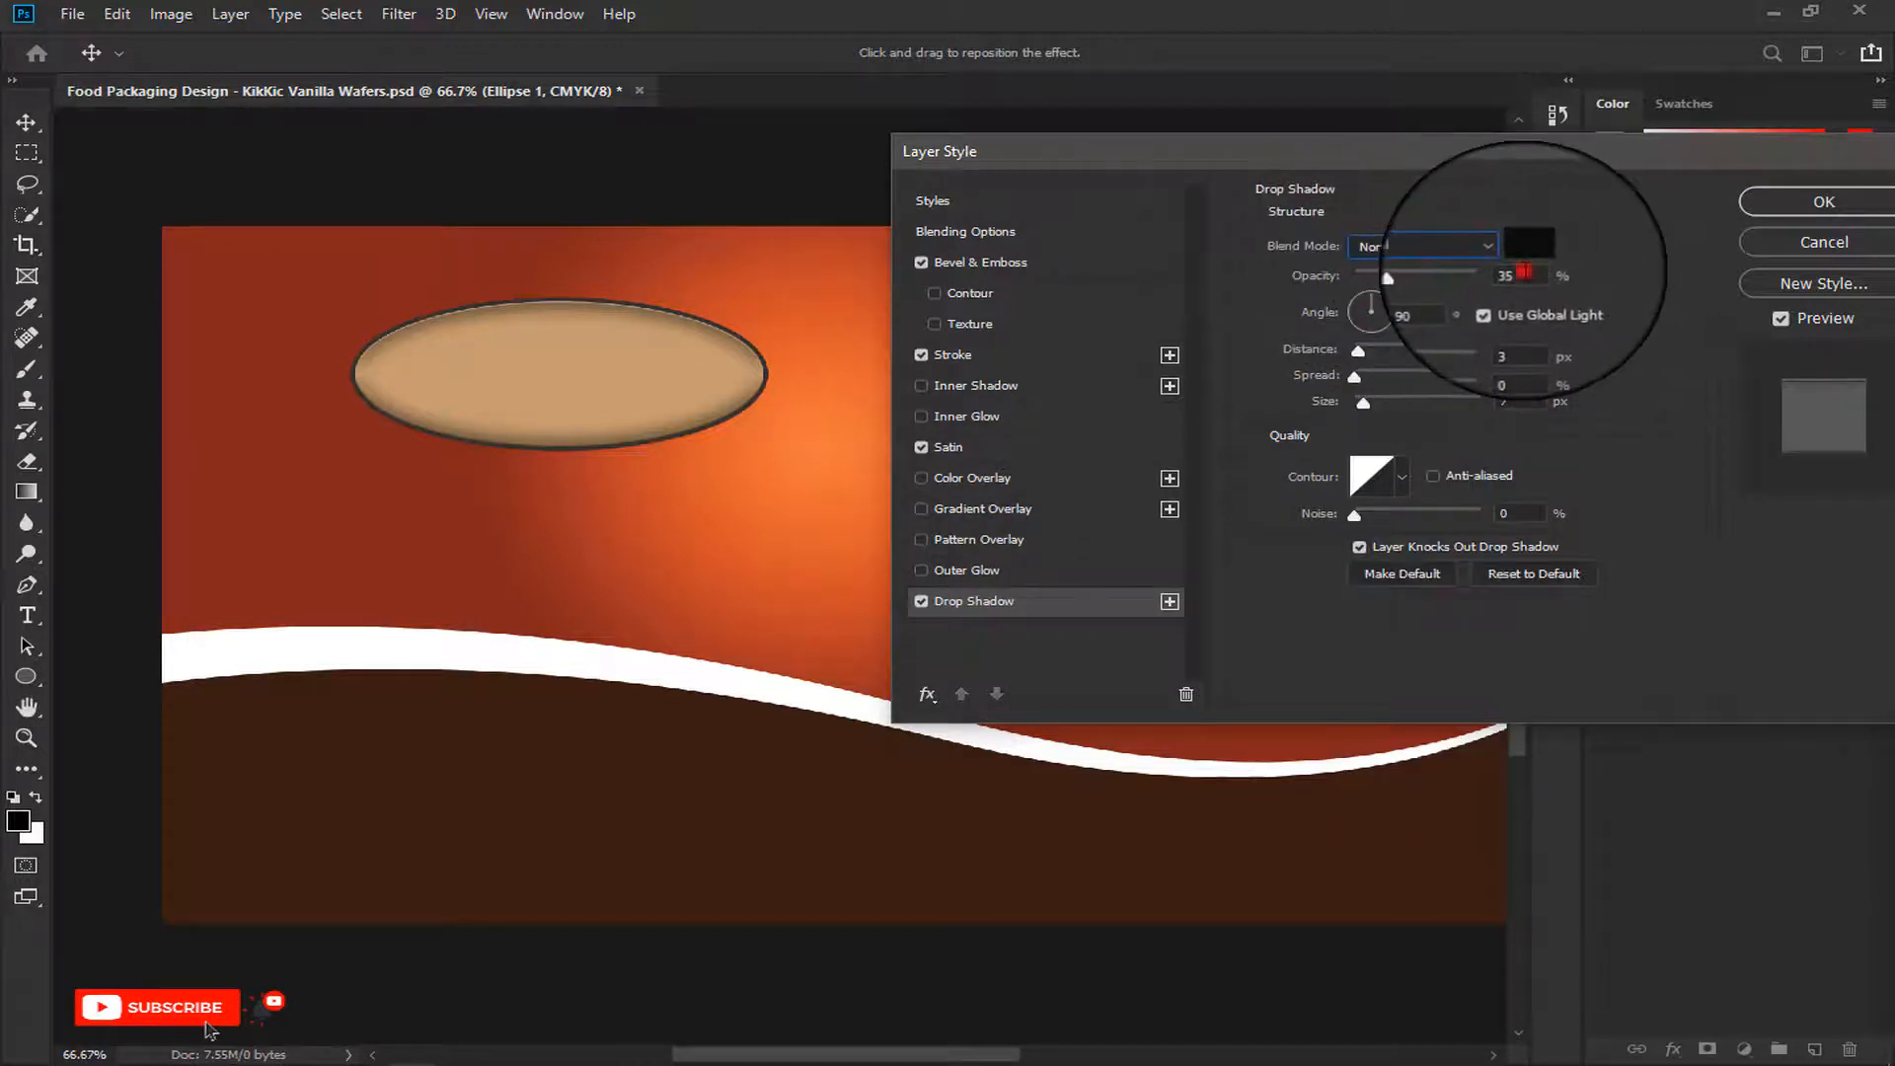
pyautogui.write('100')
pyautogui.click(1487, 313)
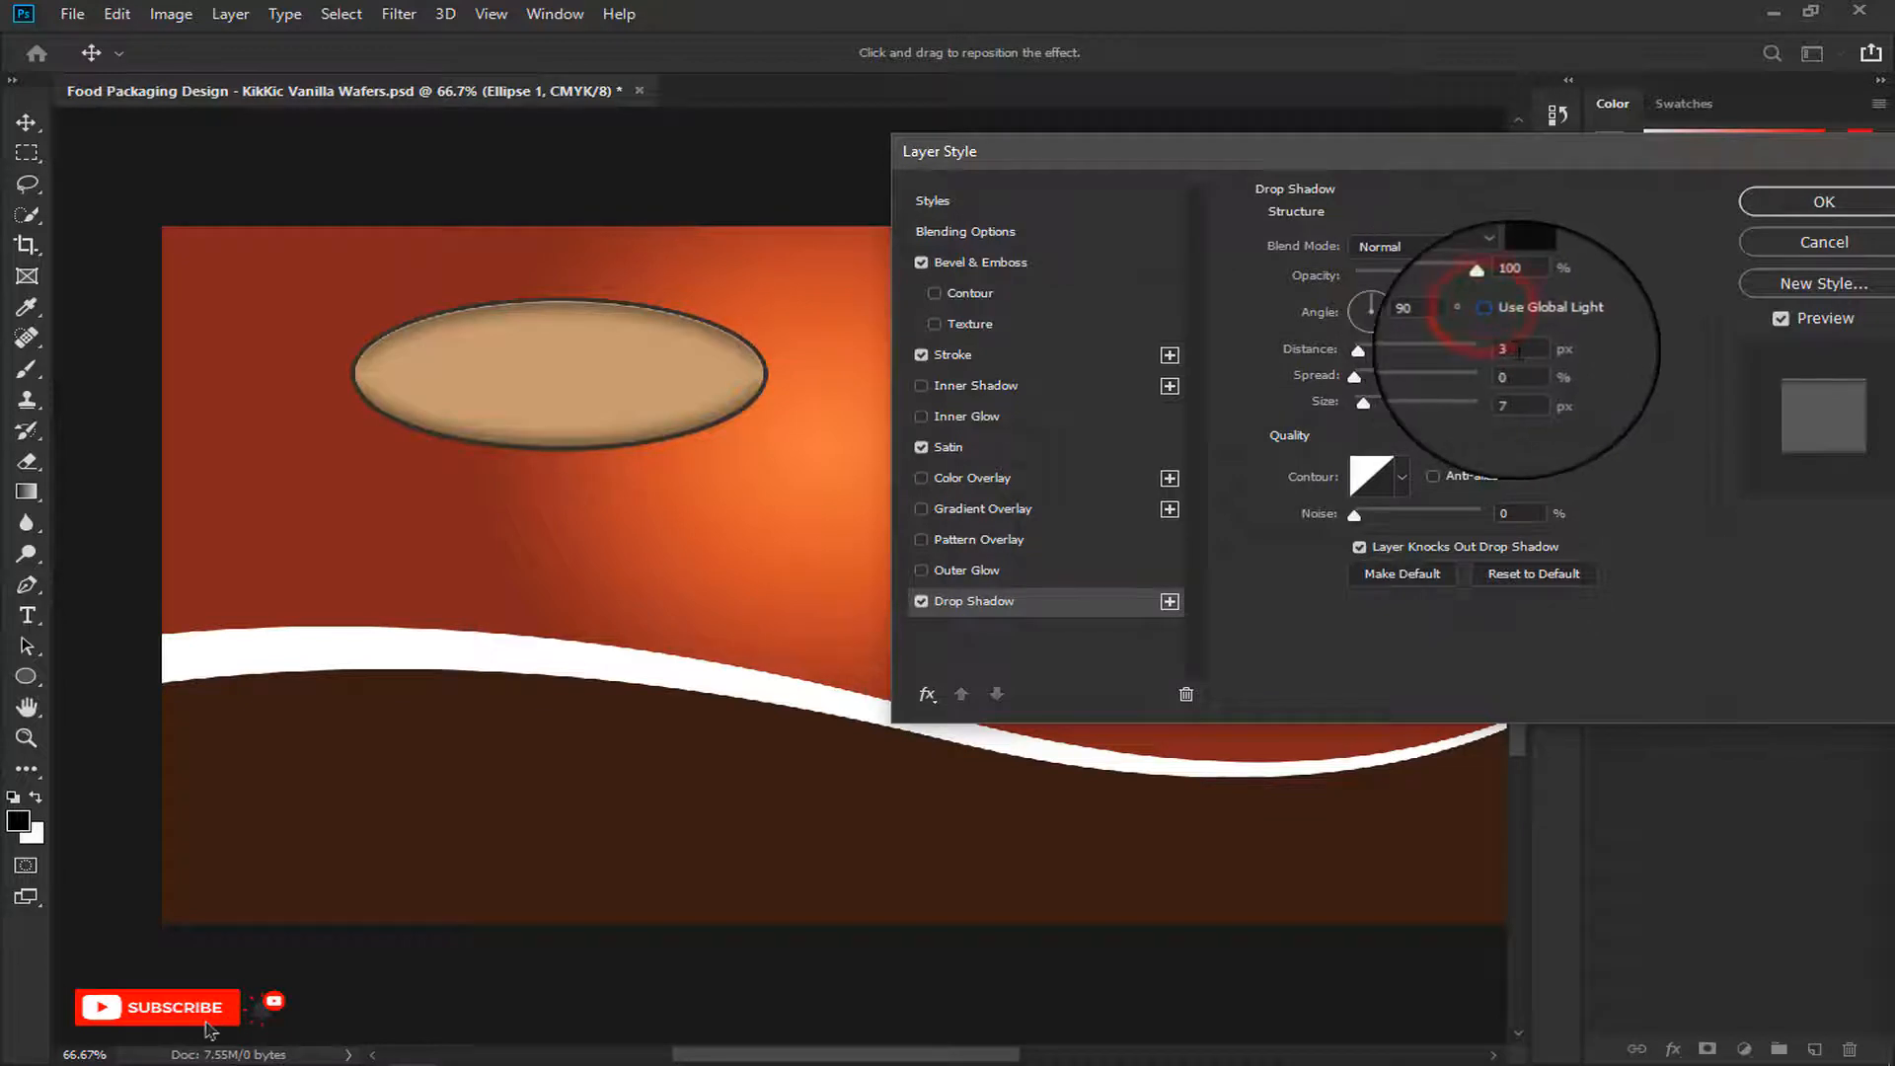
pyautogui.click(1517, 349)
pyautogui.write('14')
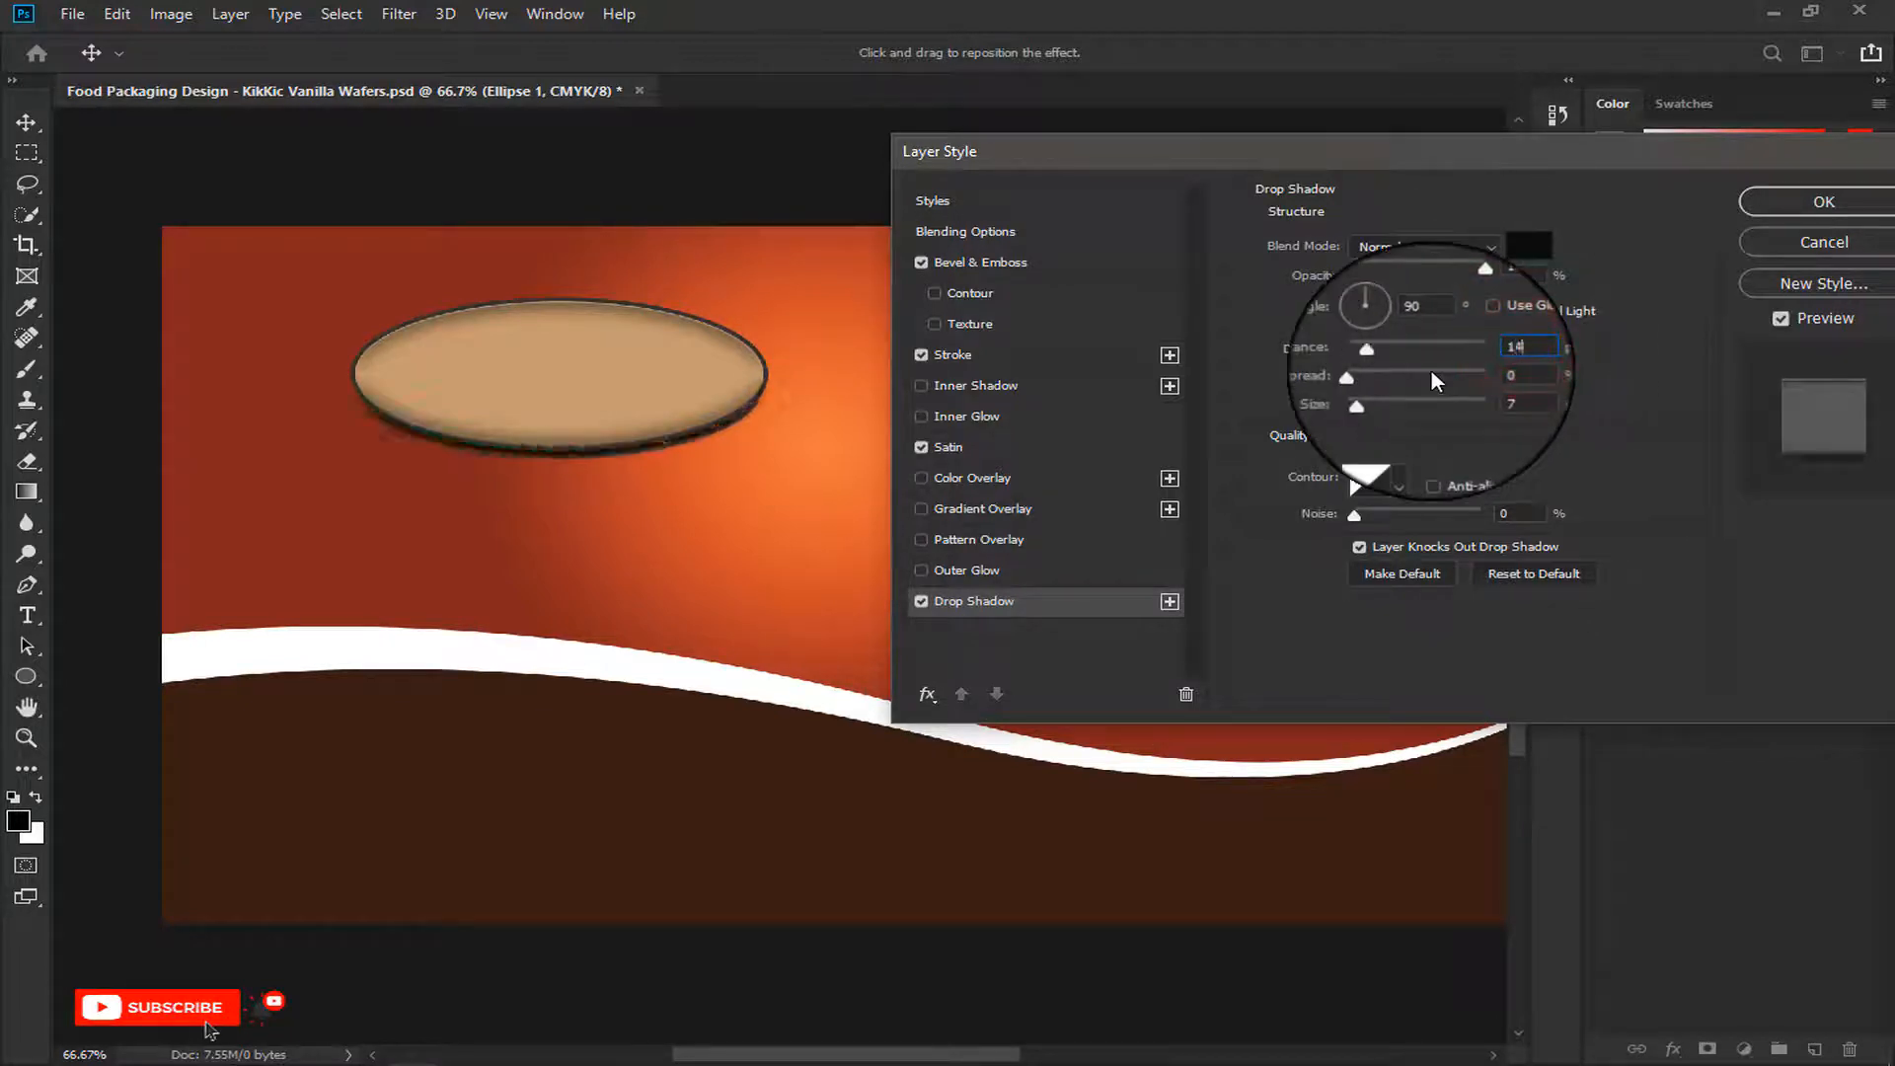
pyautogui.doubleClick(1510, 375)
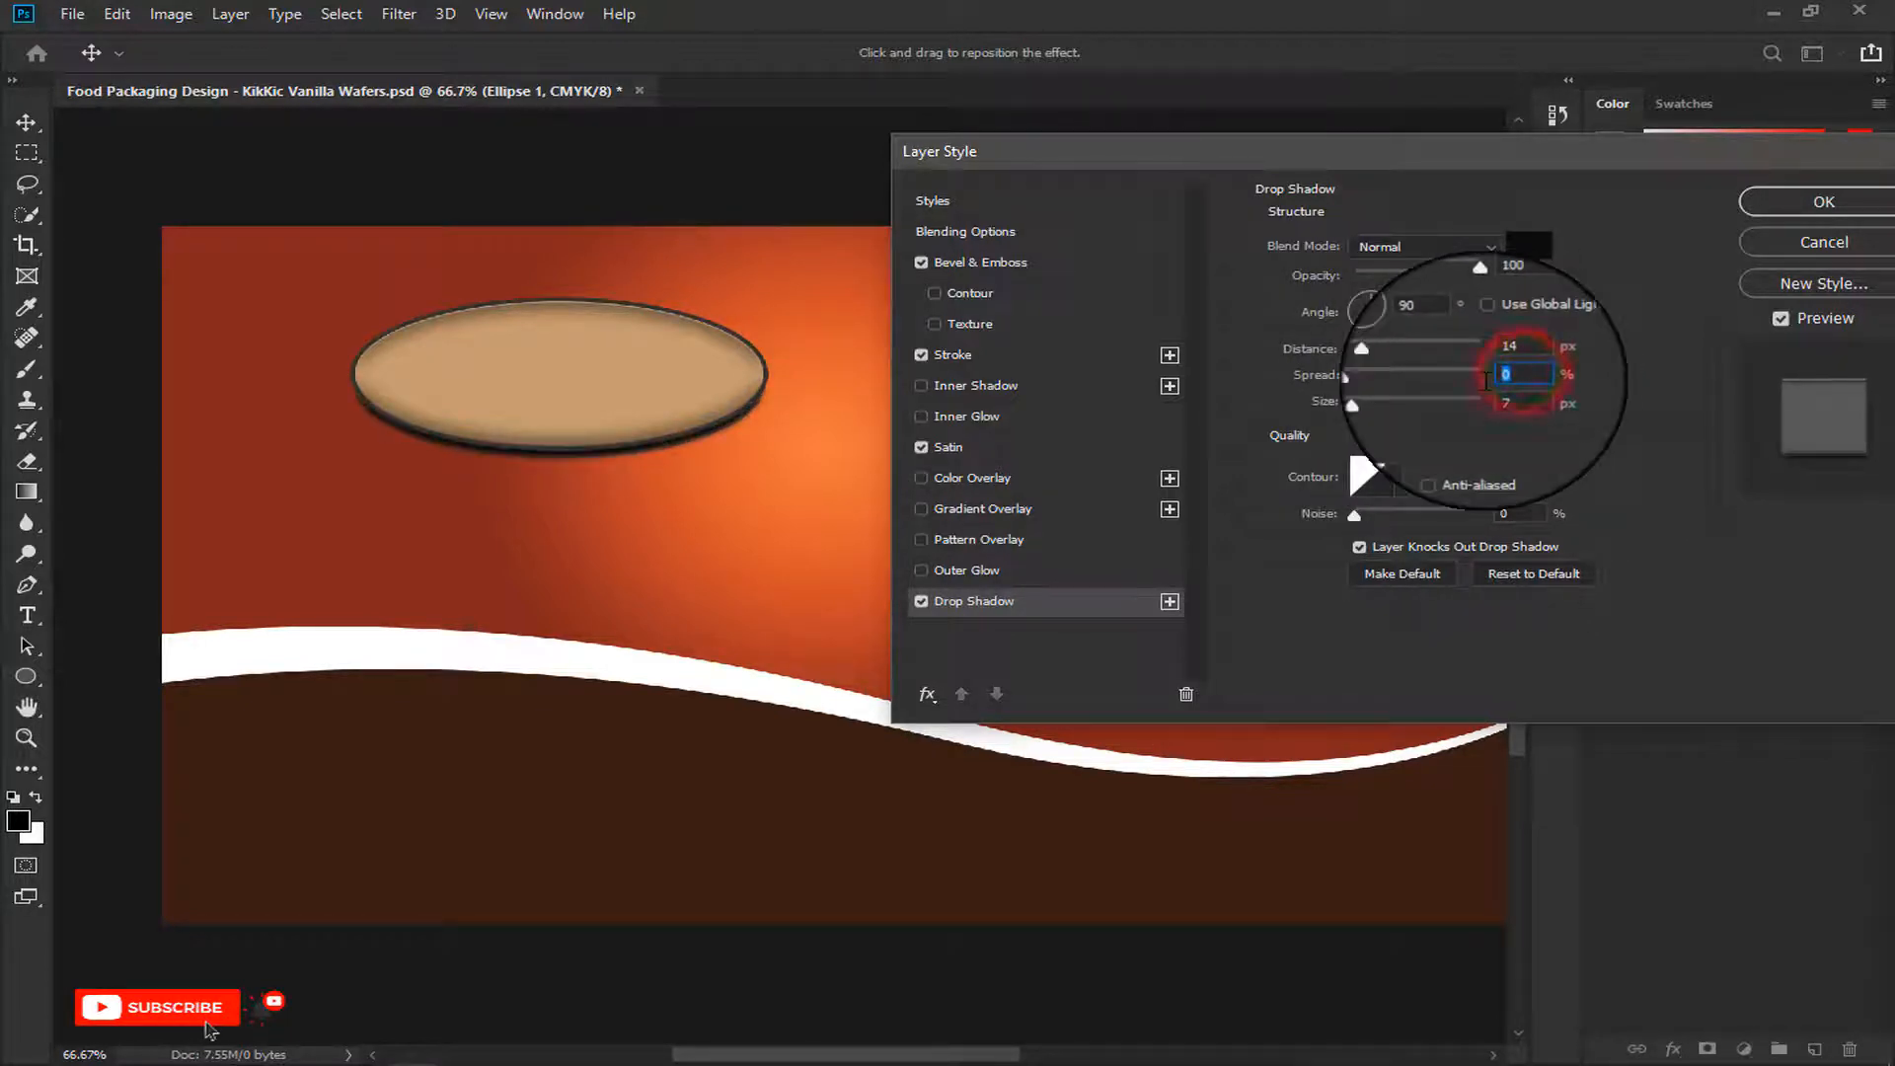
pyautogui.doubleClick(1503, 402)
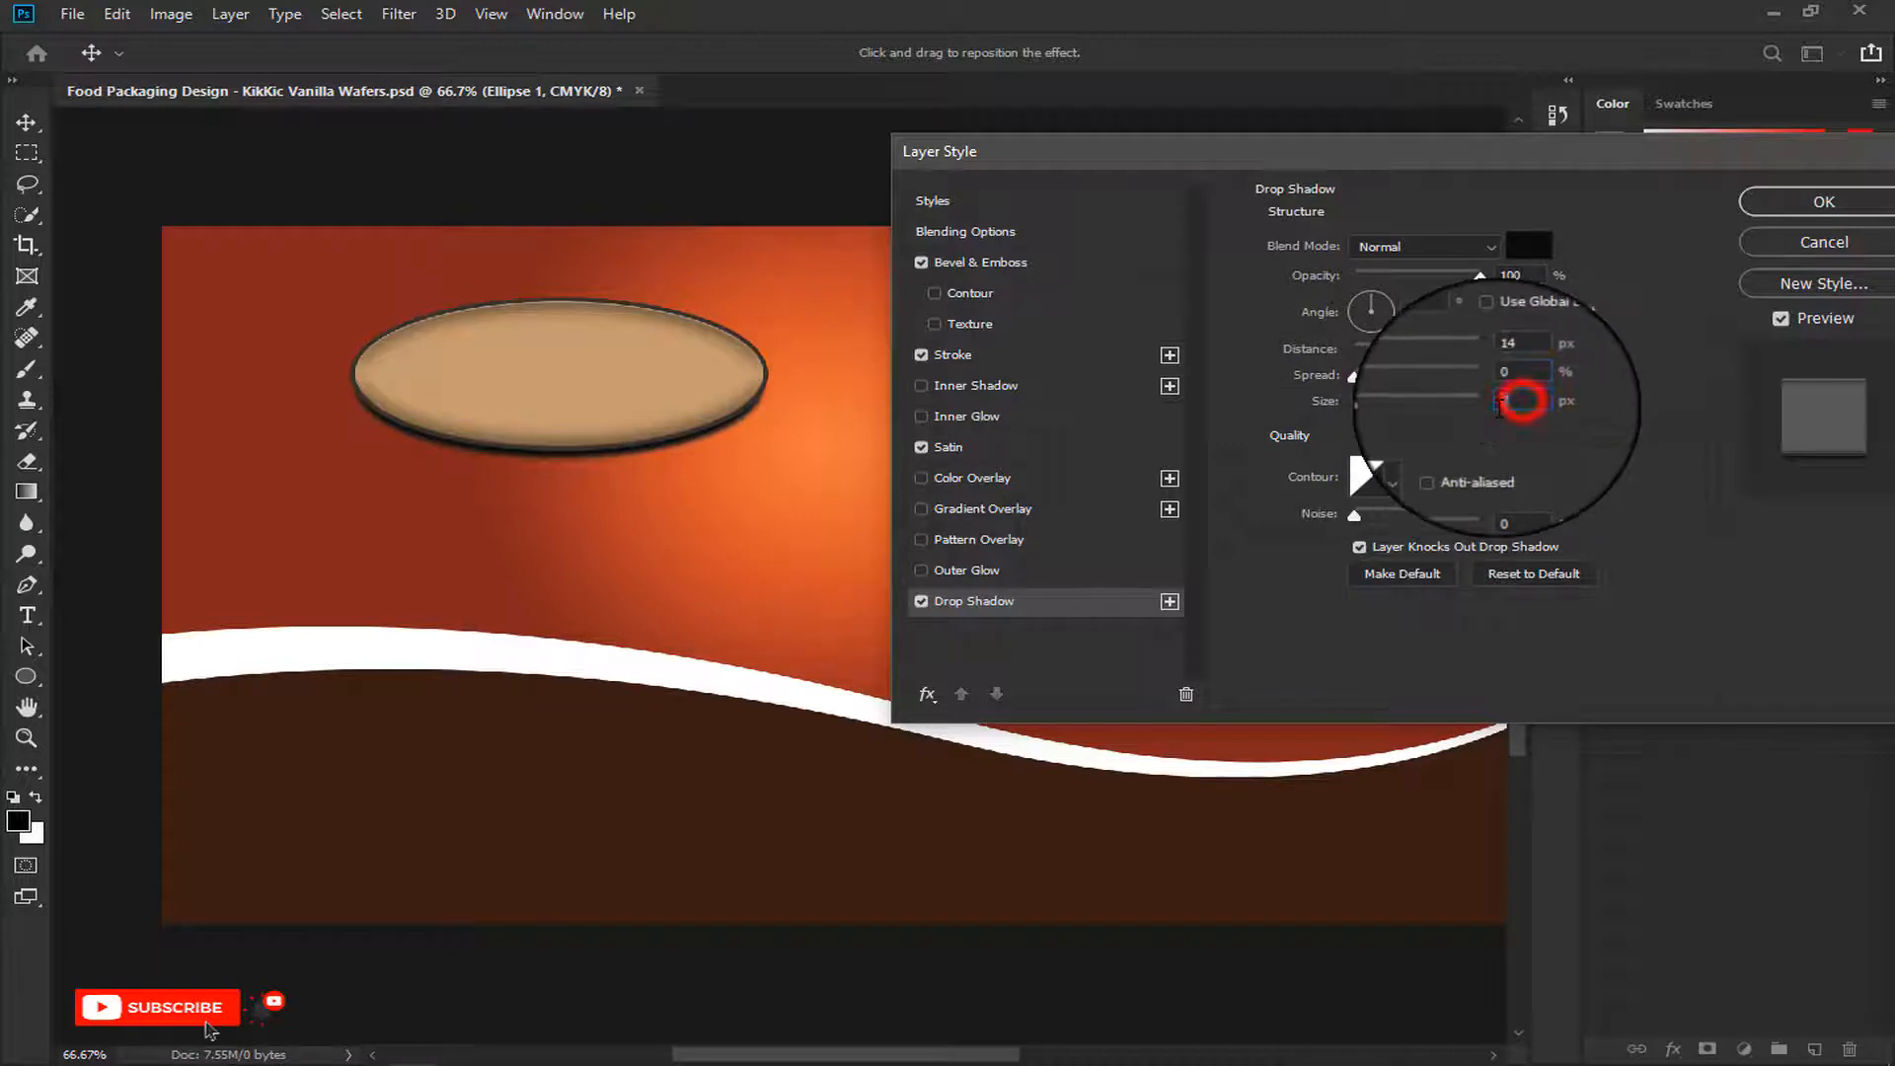
pyautogui.write('13')
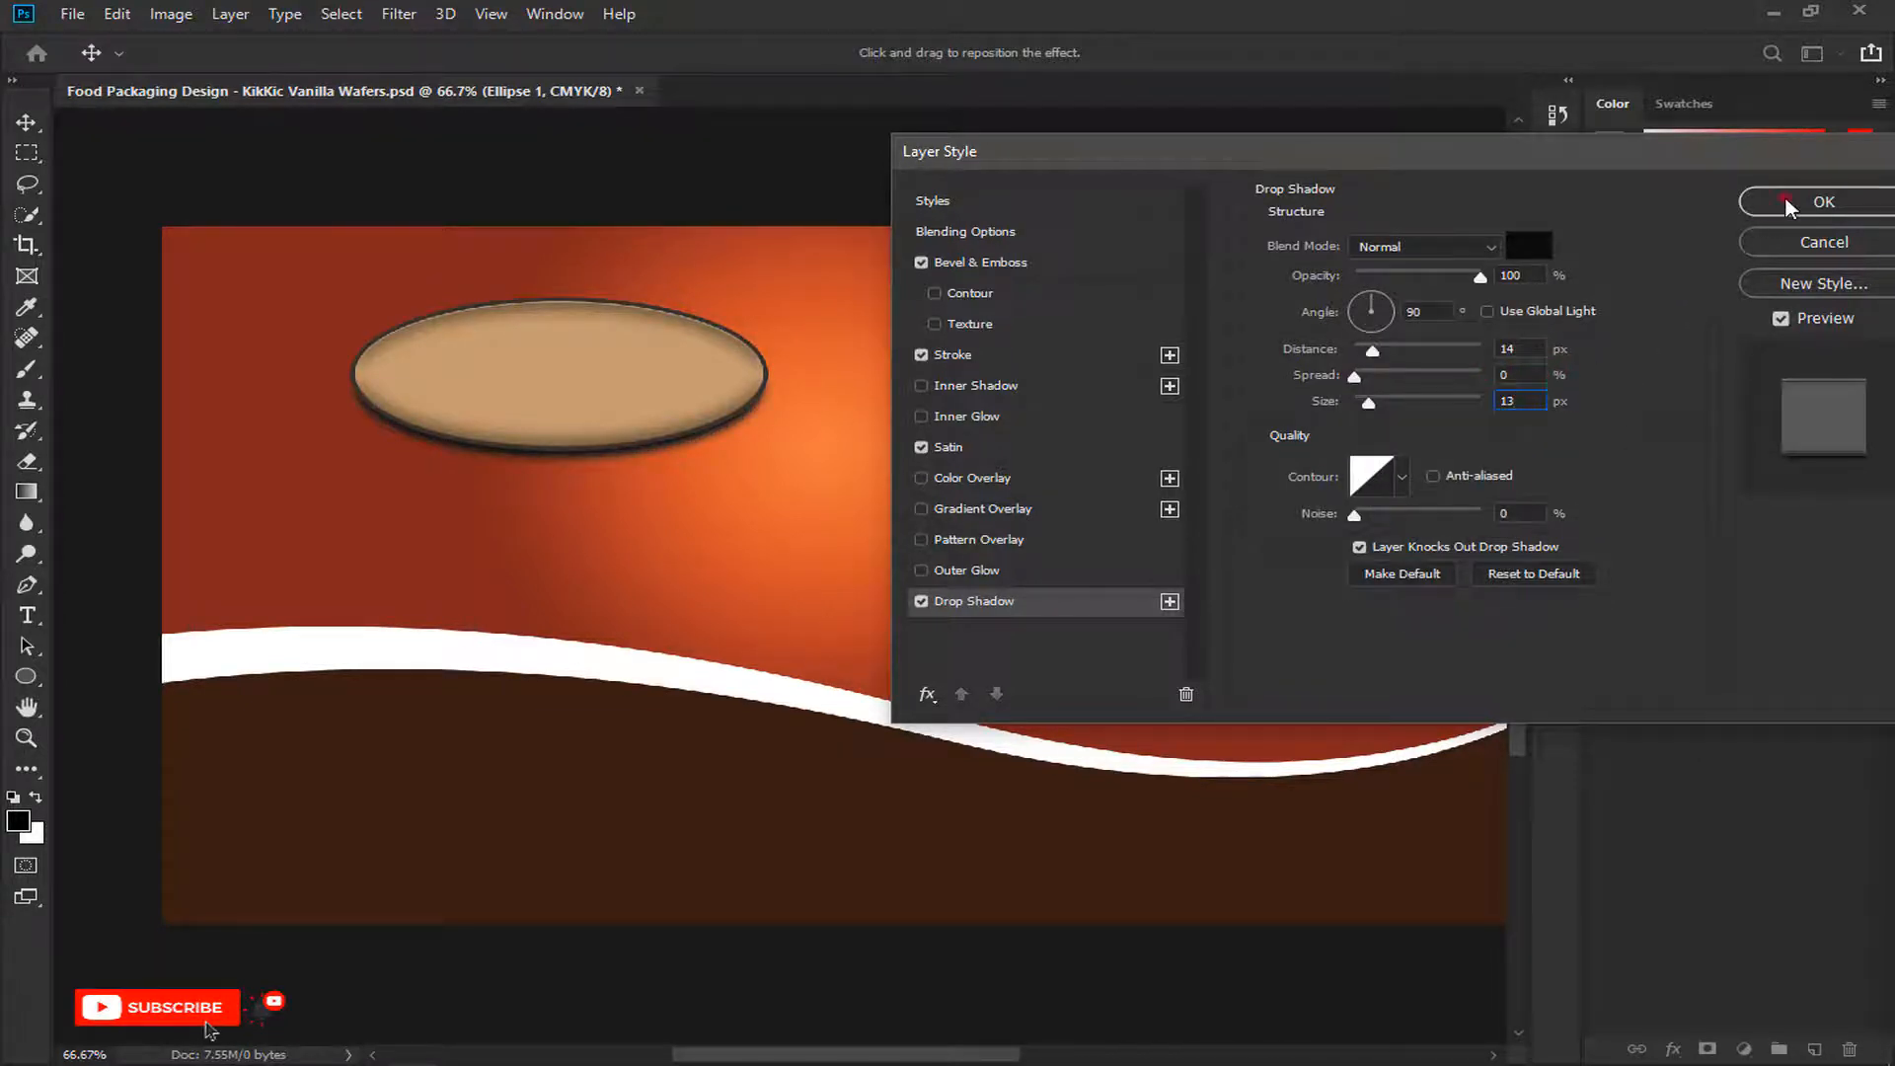
pyautogui.click(1789, 202)
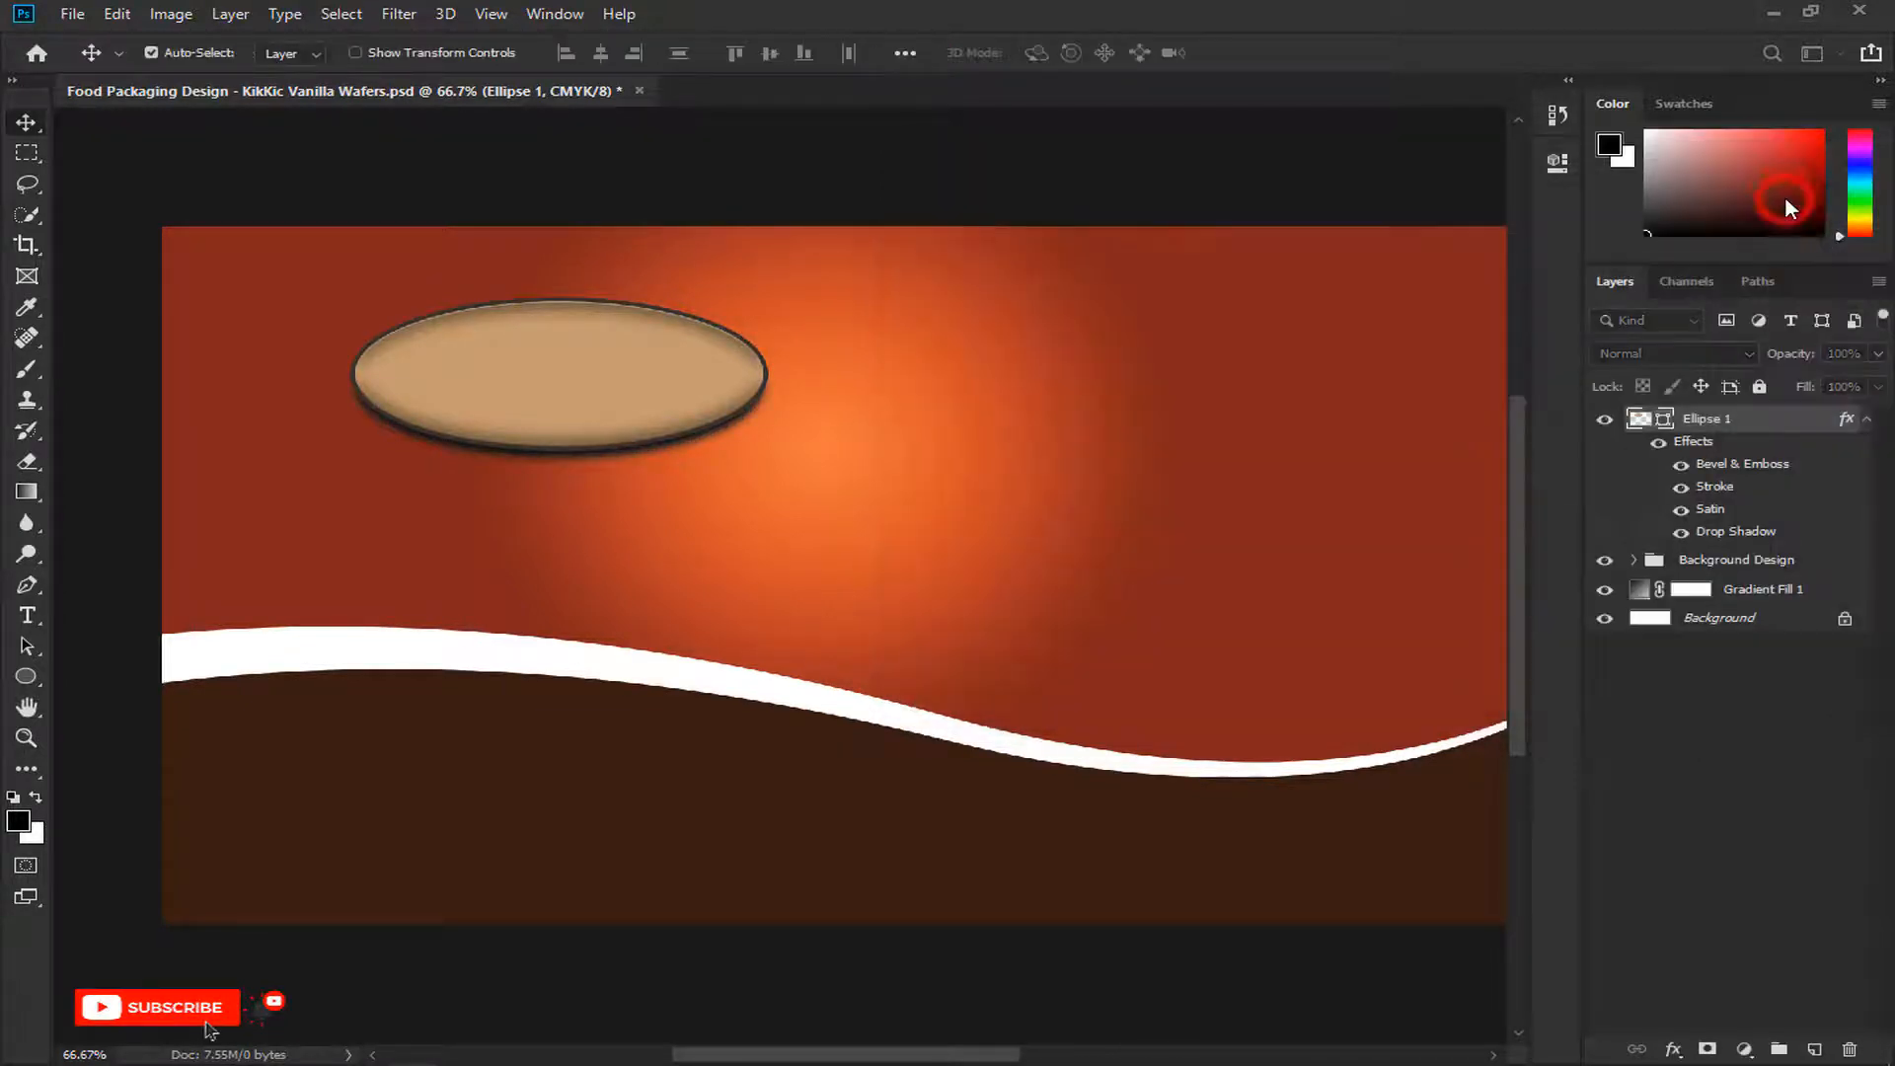
pyautogui.click(1865, 419)
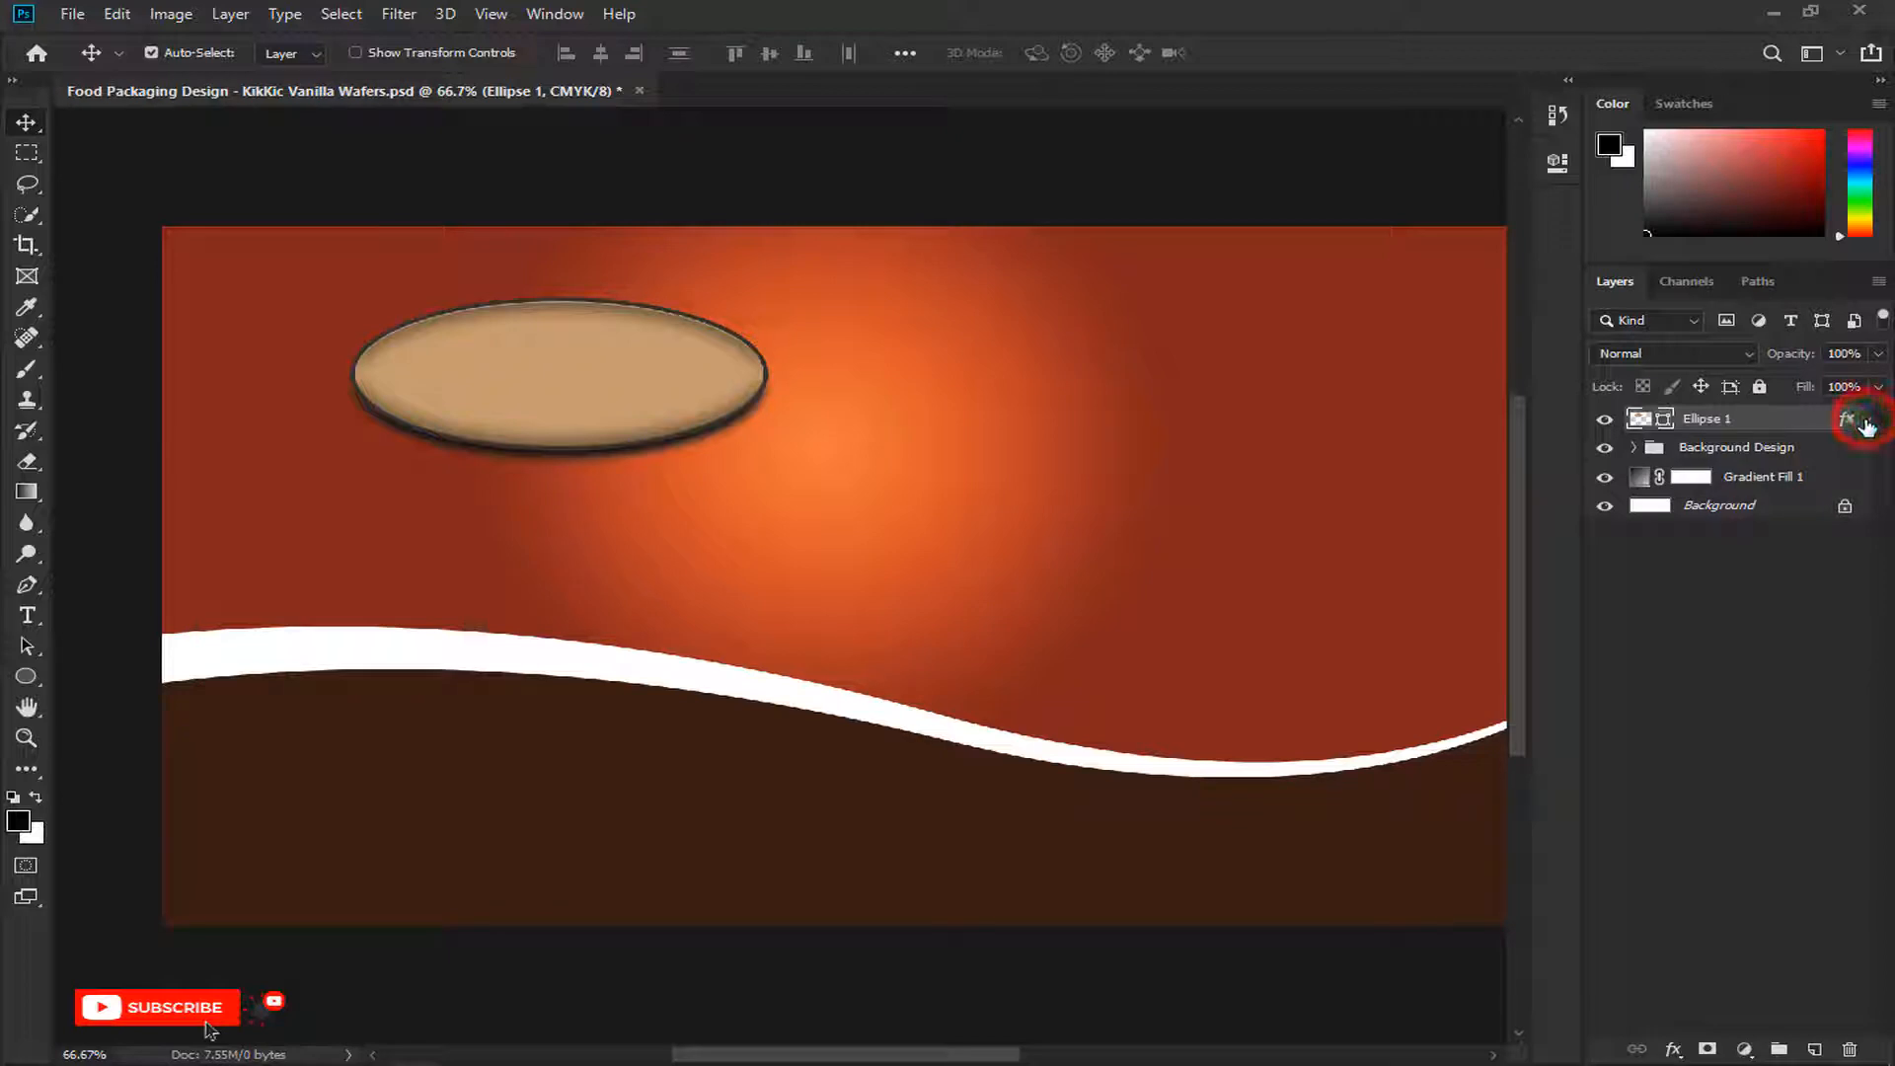
# Step: Set the Type tool to the Dungeon Regular font at 36 pt with text color hex 010101
pyautogui.click(28, 615)
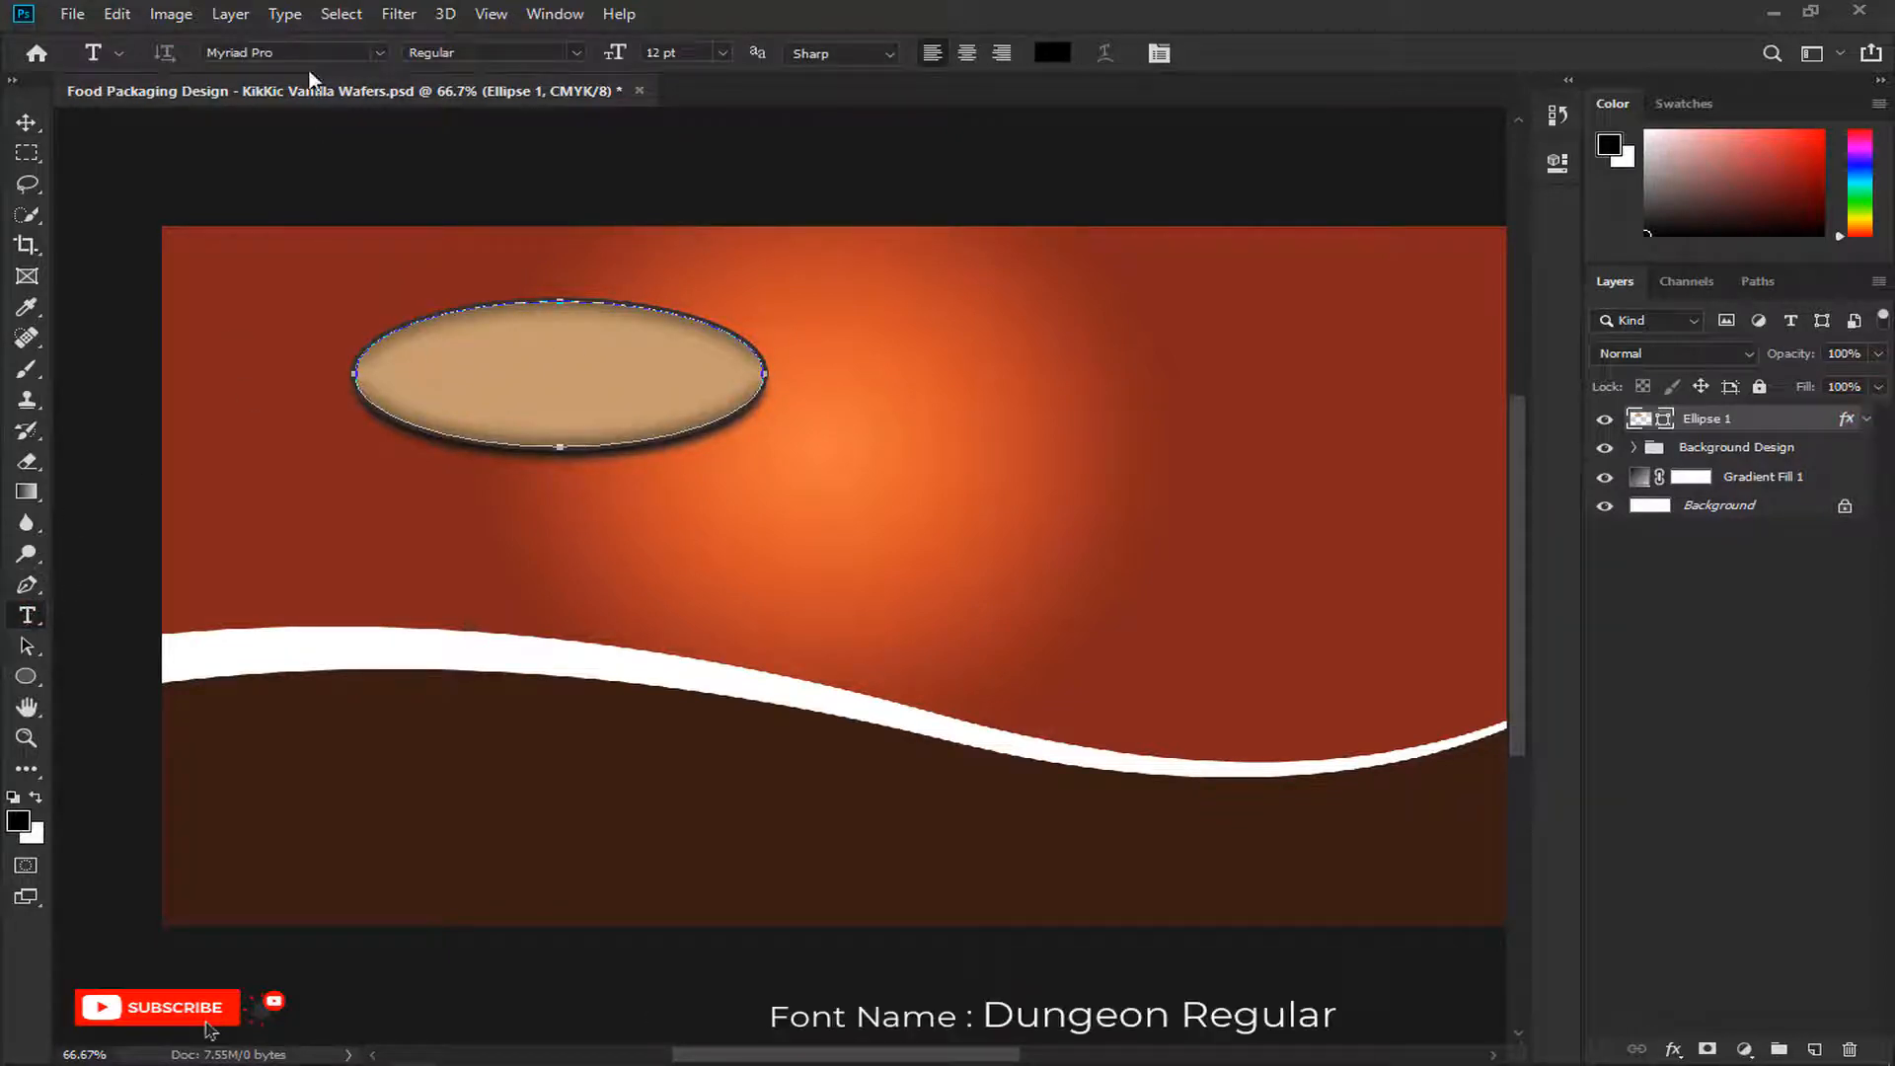
pyautogui.click(286, 52)
pyautogui.write('d')
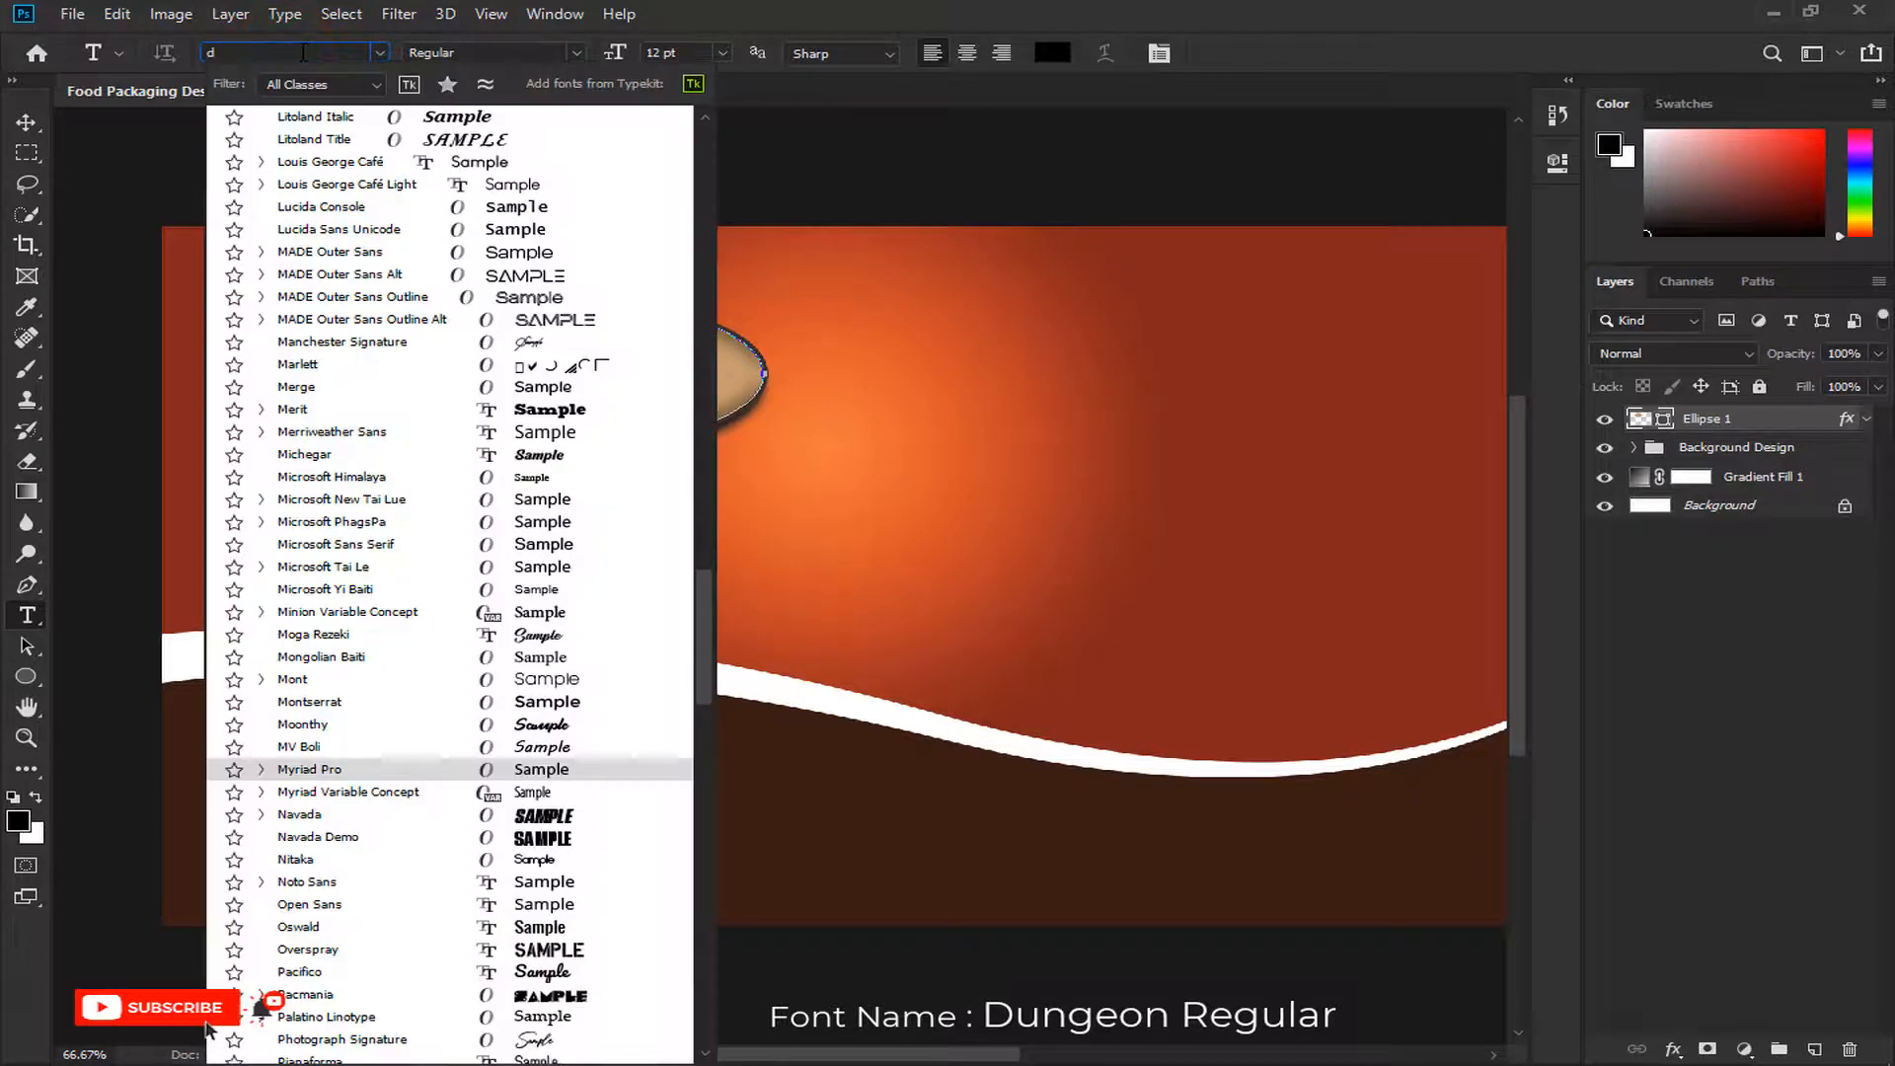
pyautogui.write('ungeon')
pyautogui.click(314, 126)
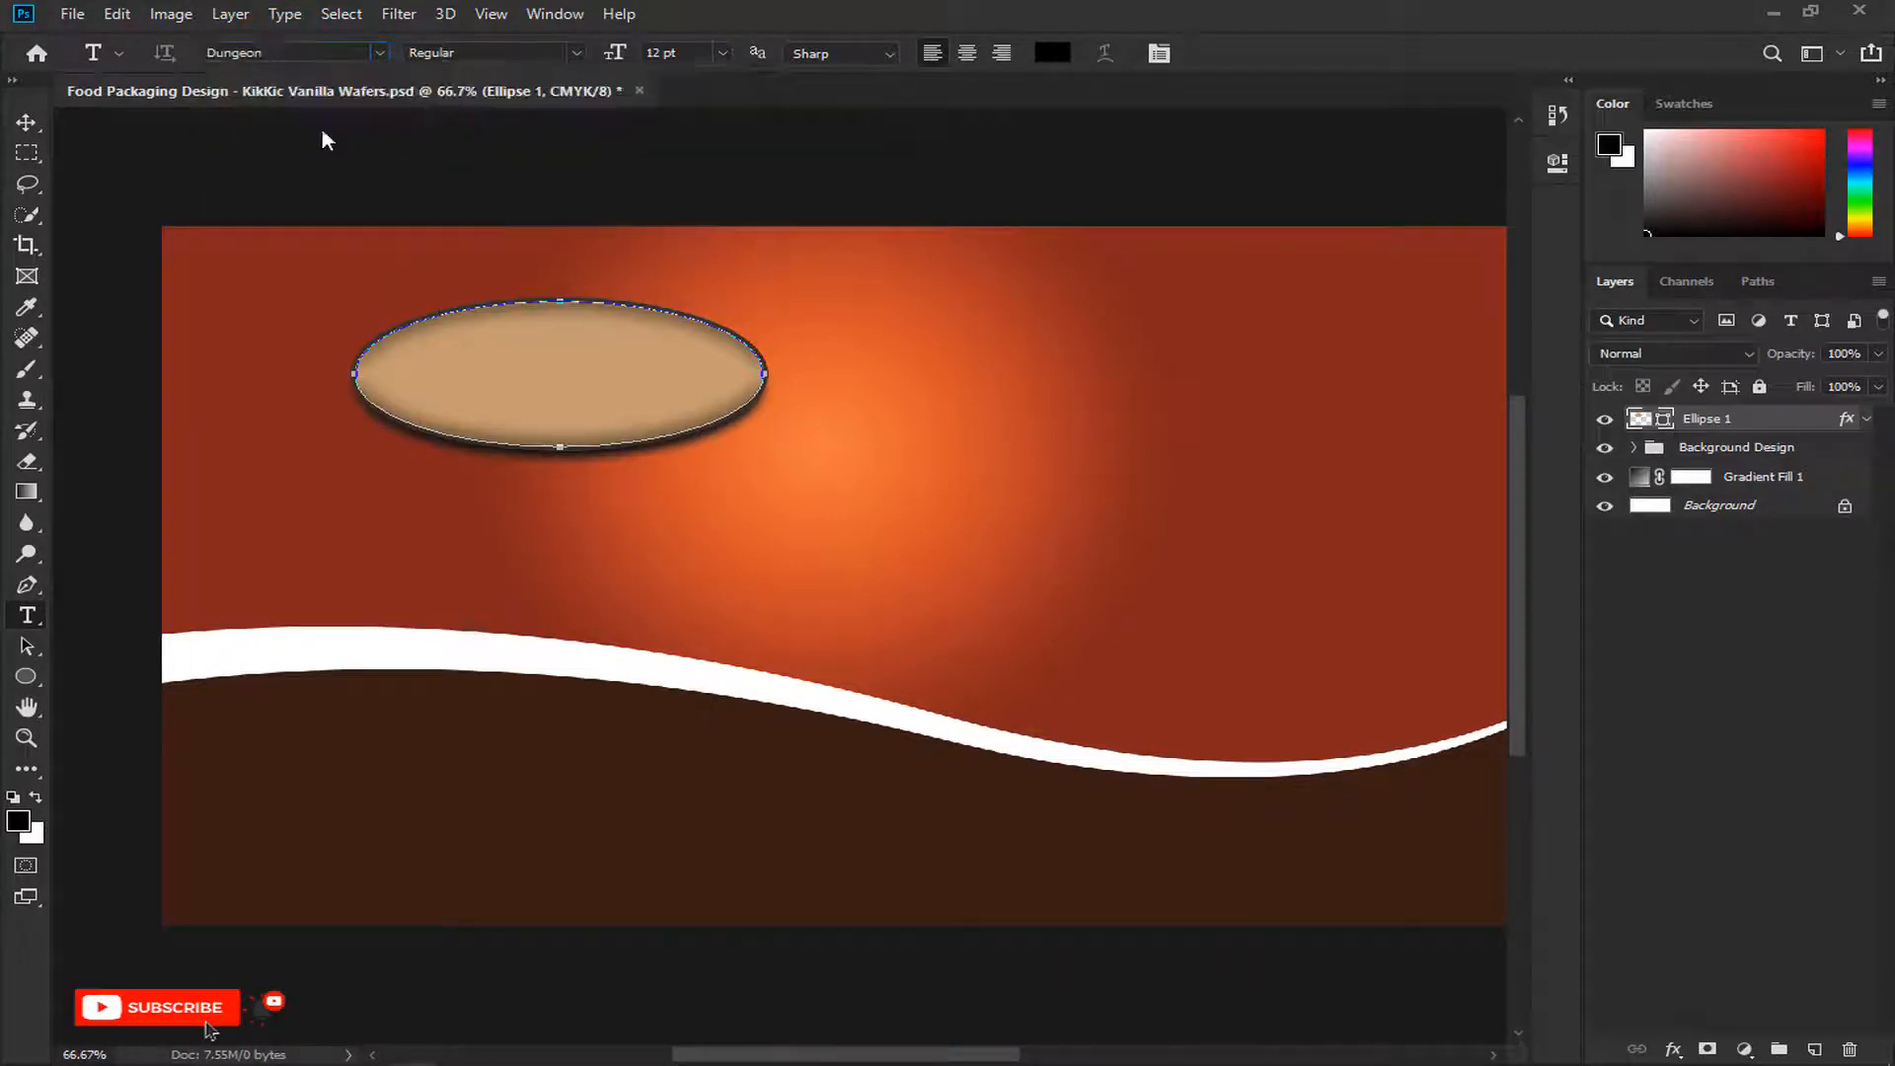
pyautogui.click(725, 53)
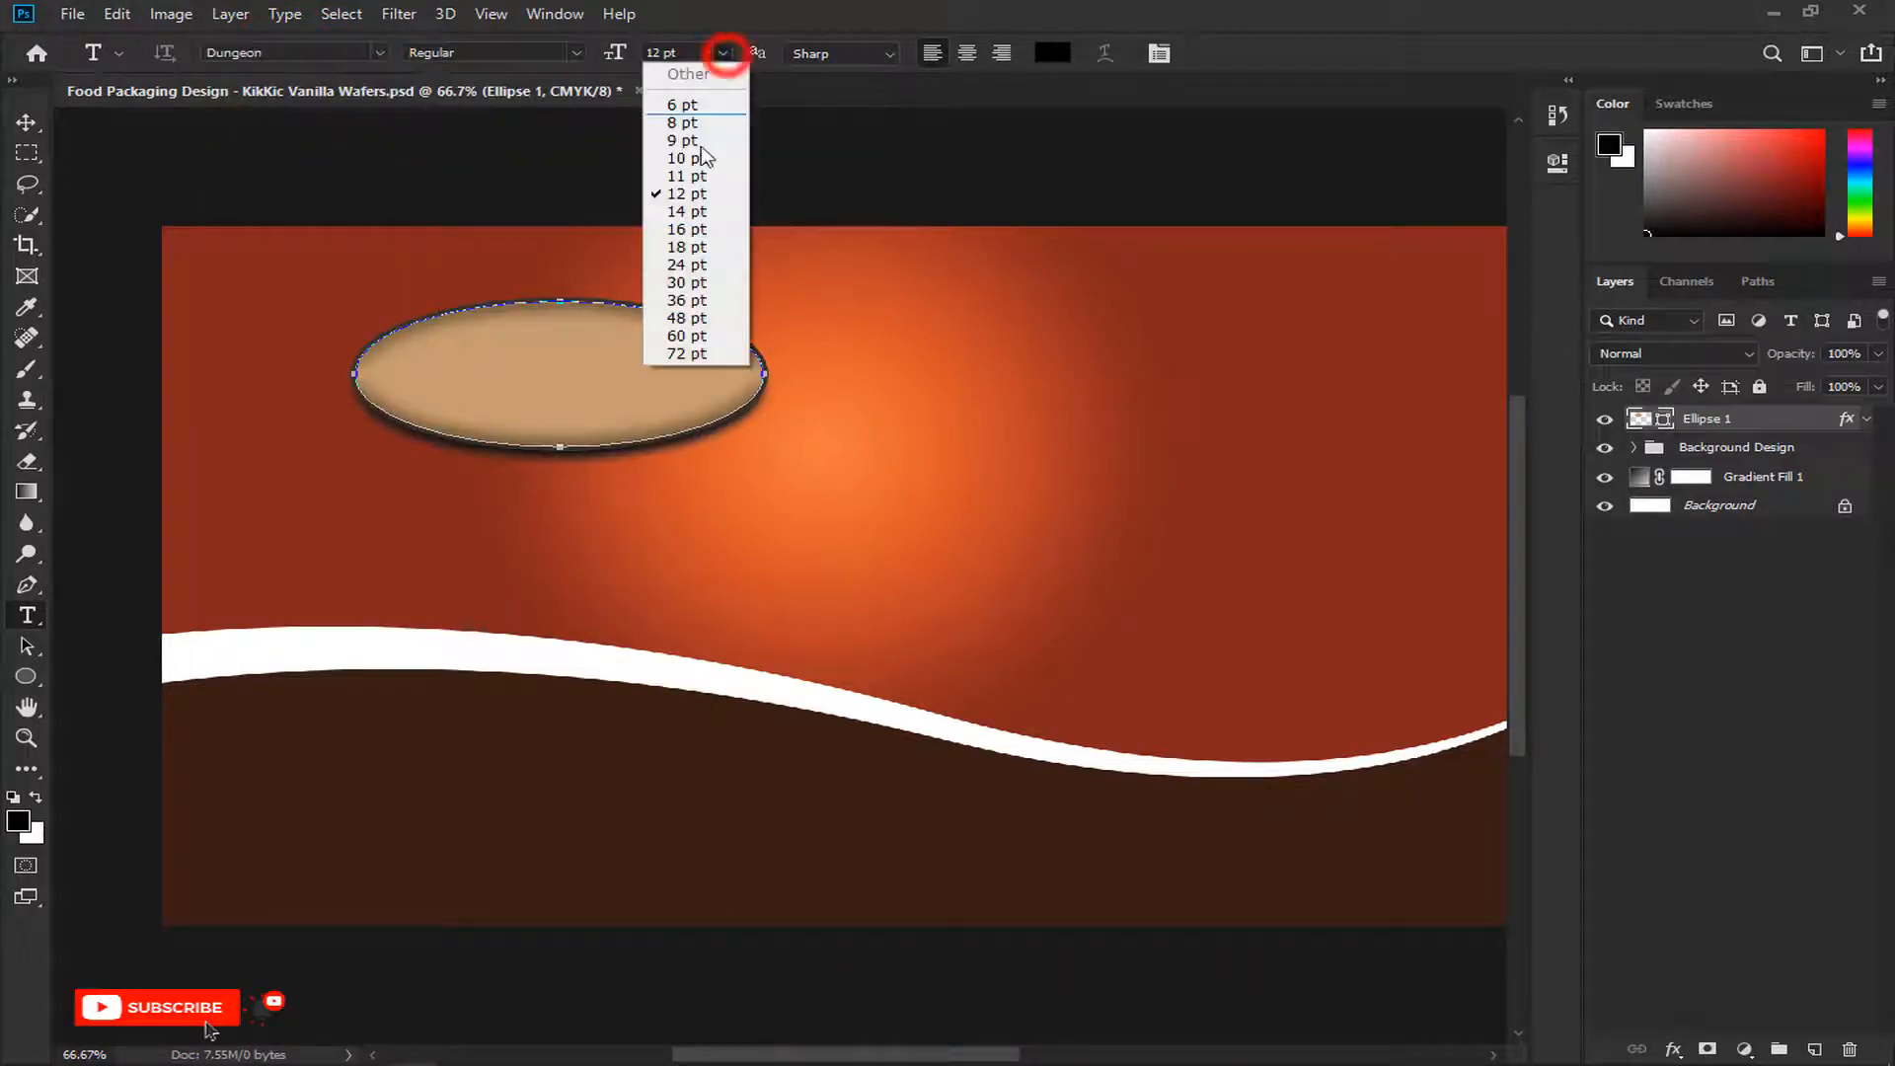
pyautogui.click(683, 296)
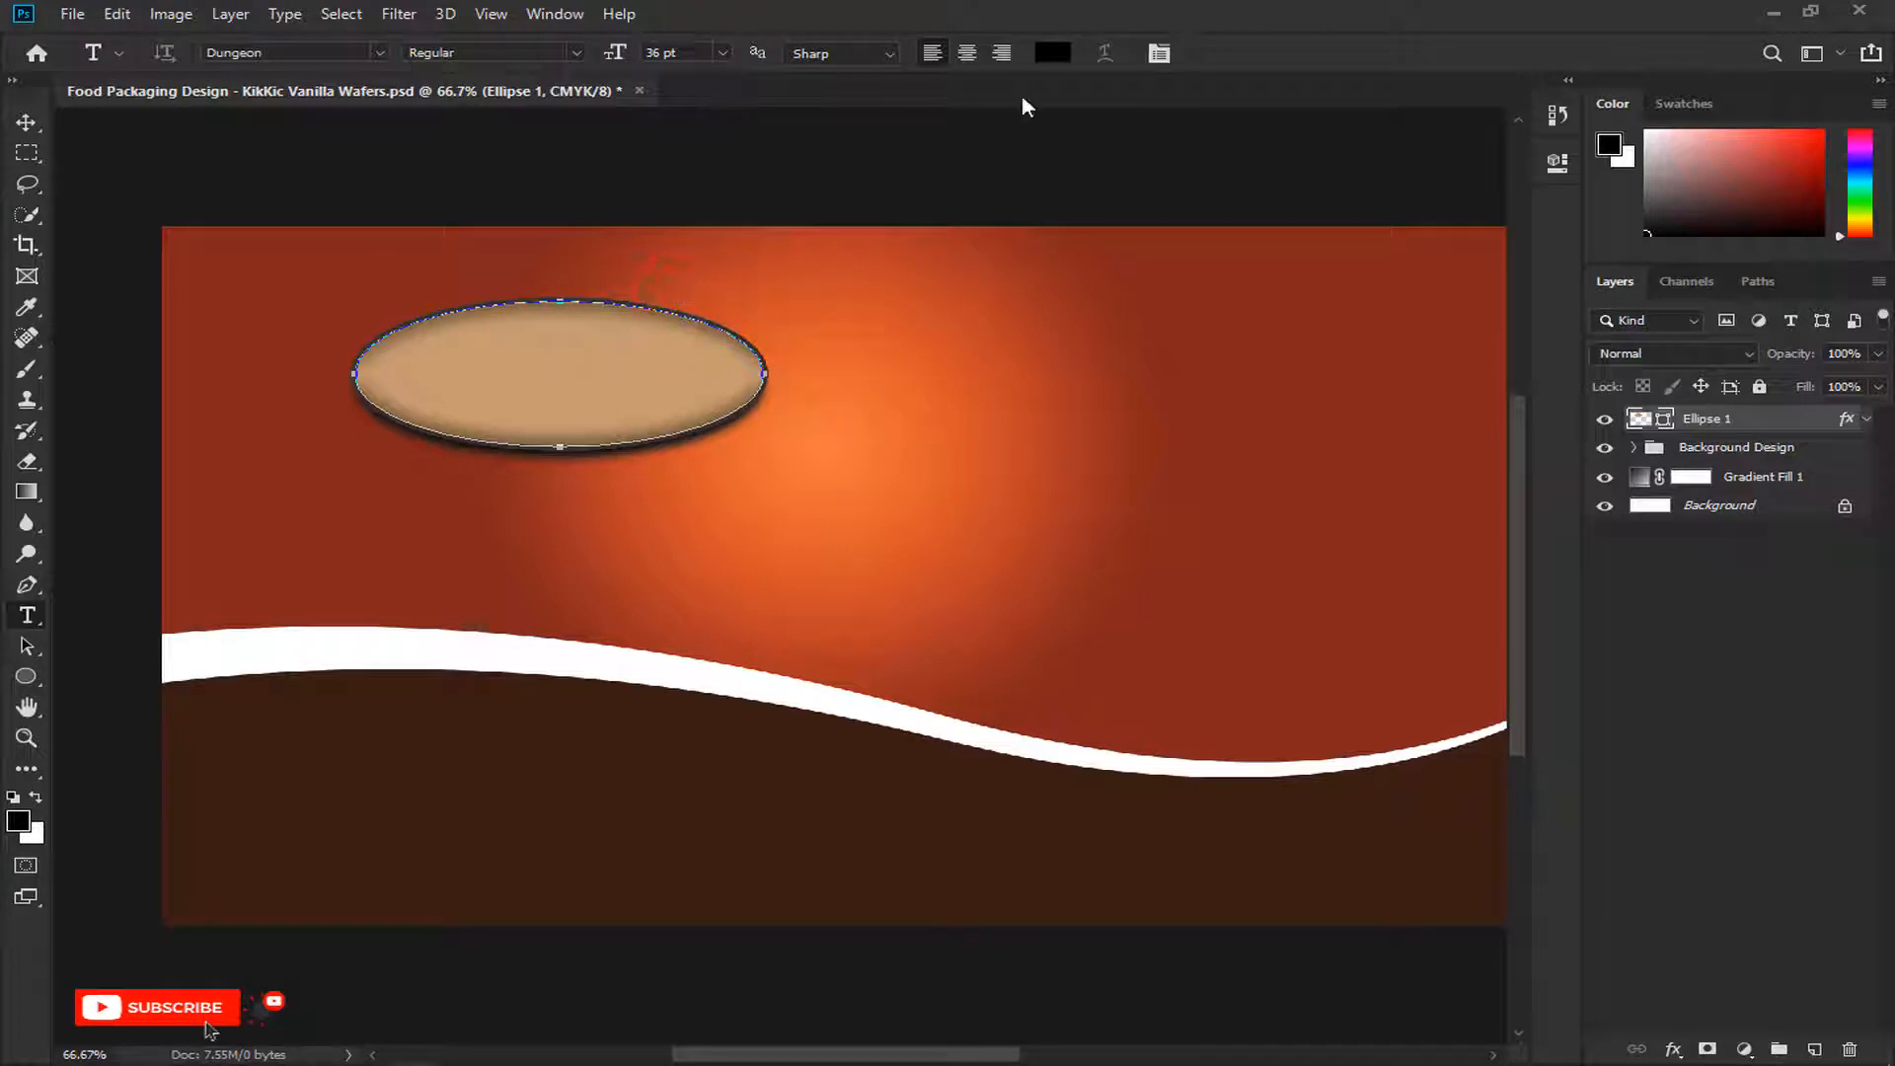
pyautogui.click(1052, 52)
pyautogui.click(655, 505)
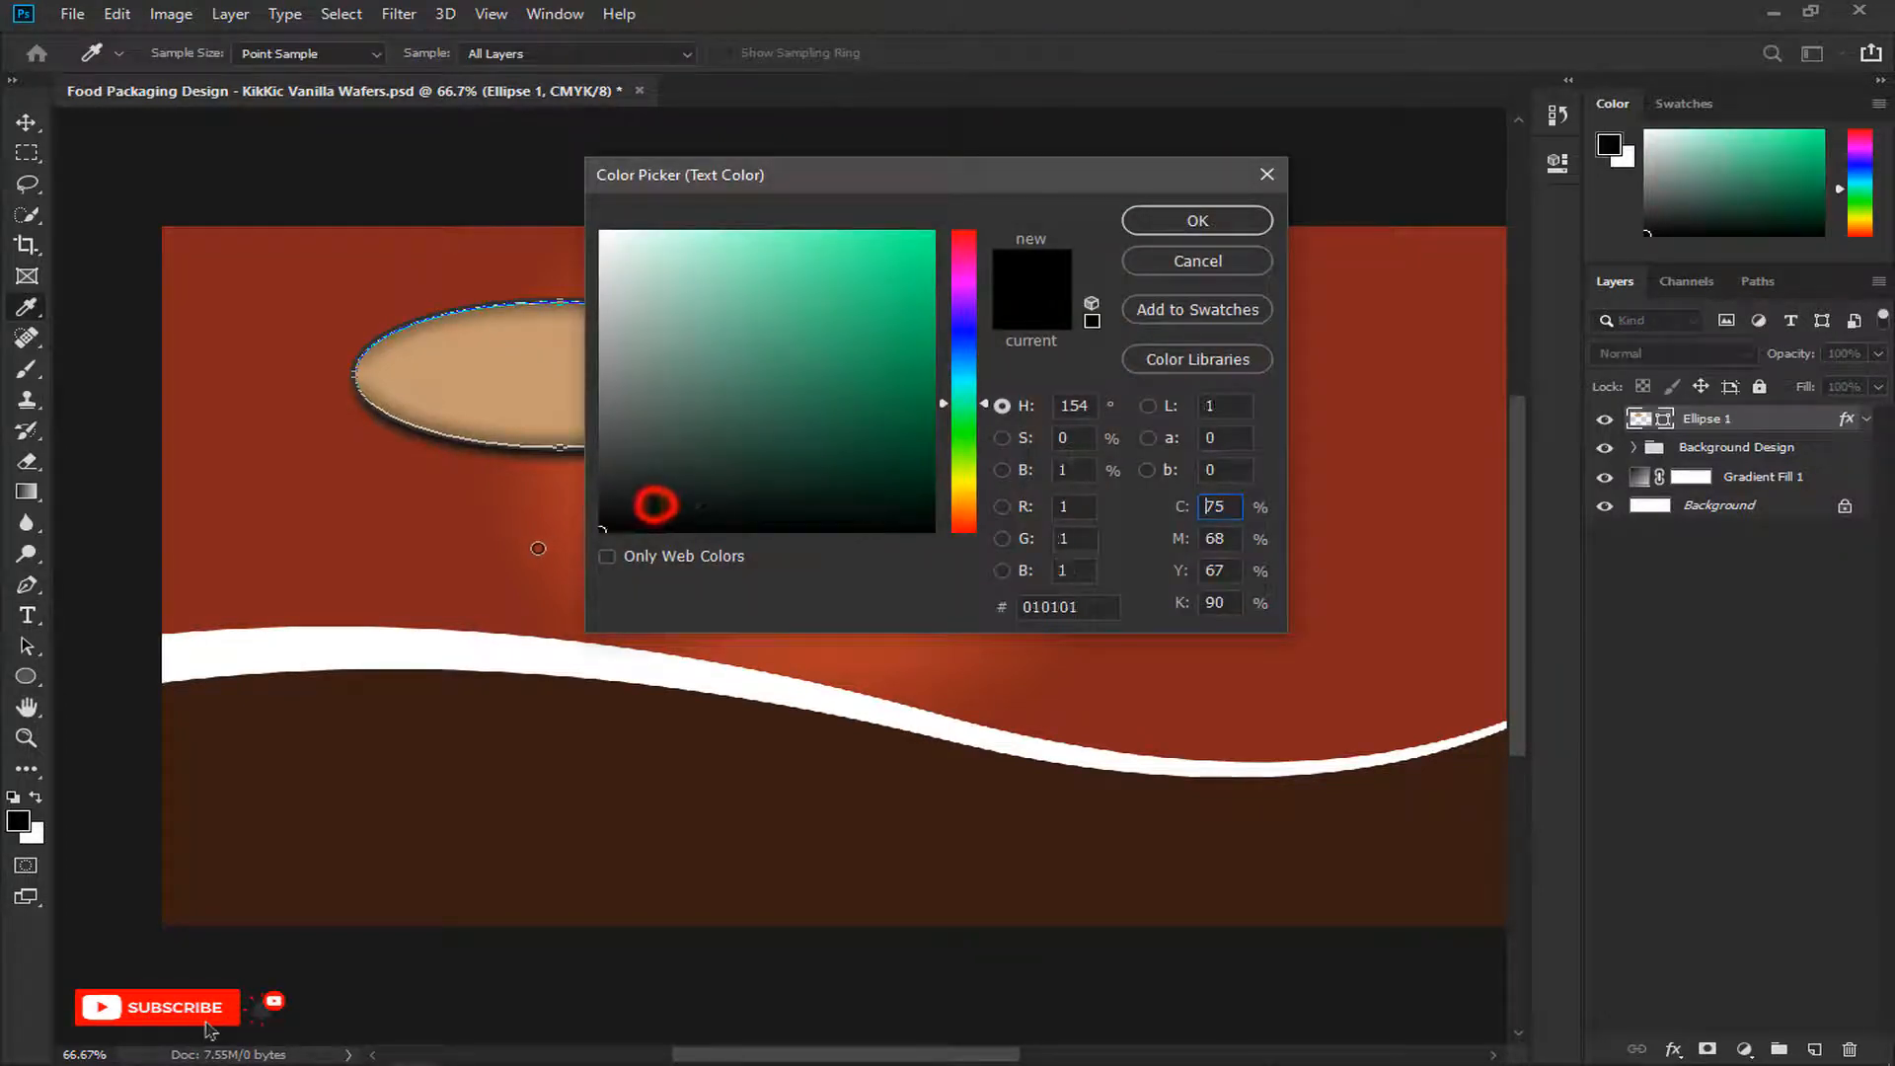
pyautogui.click(1183, 219)
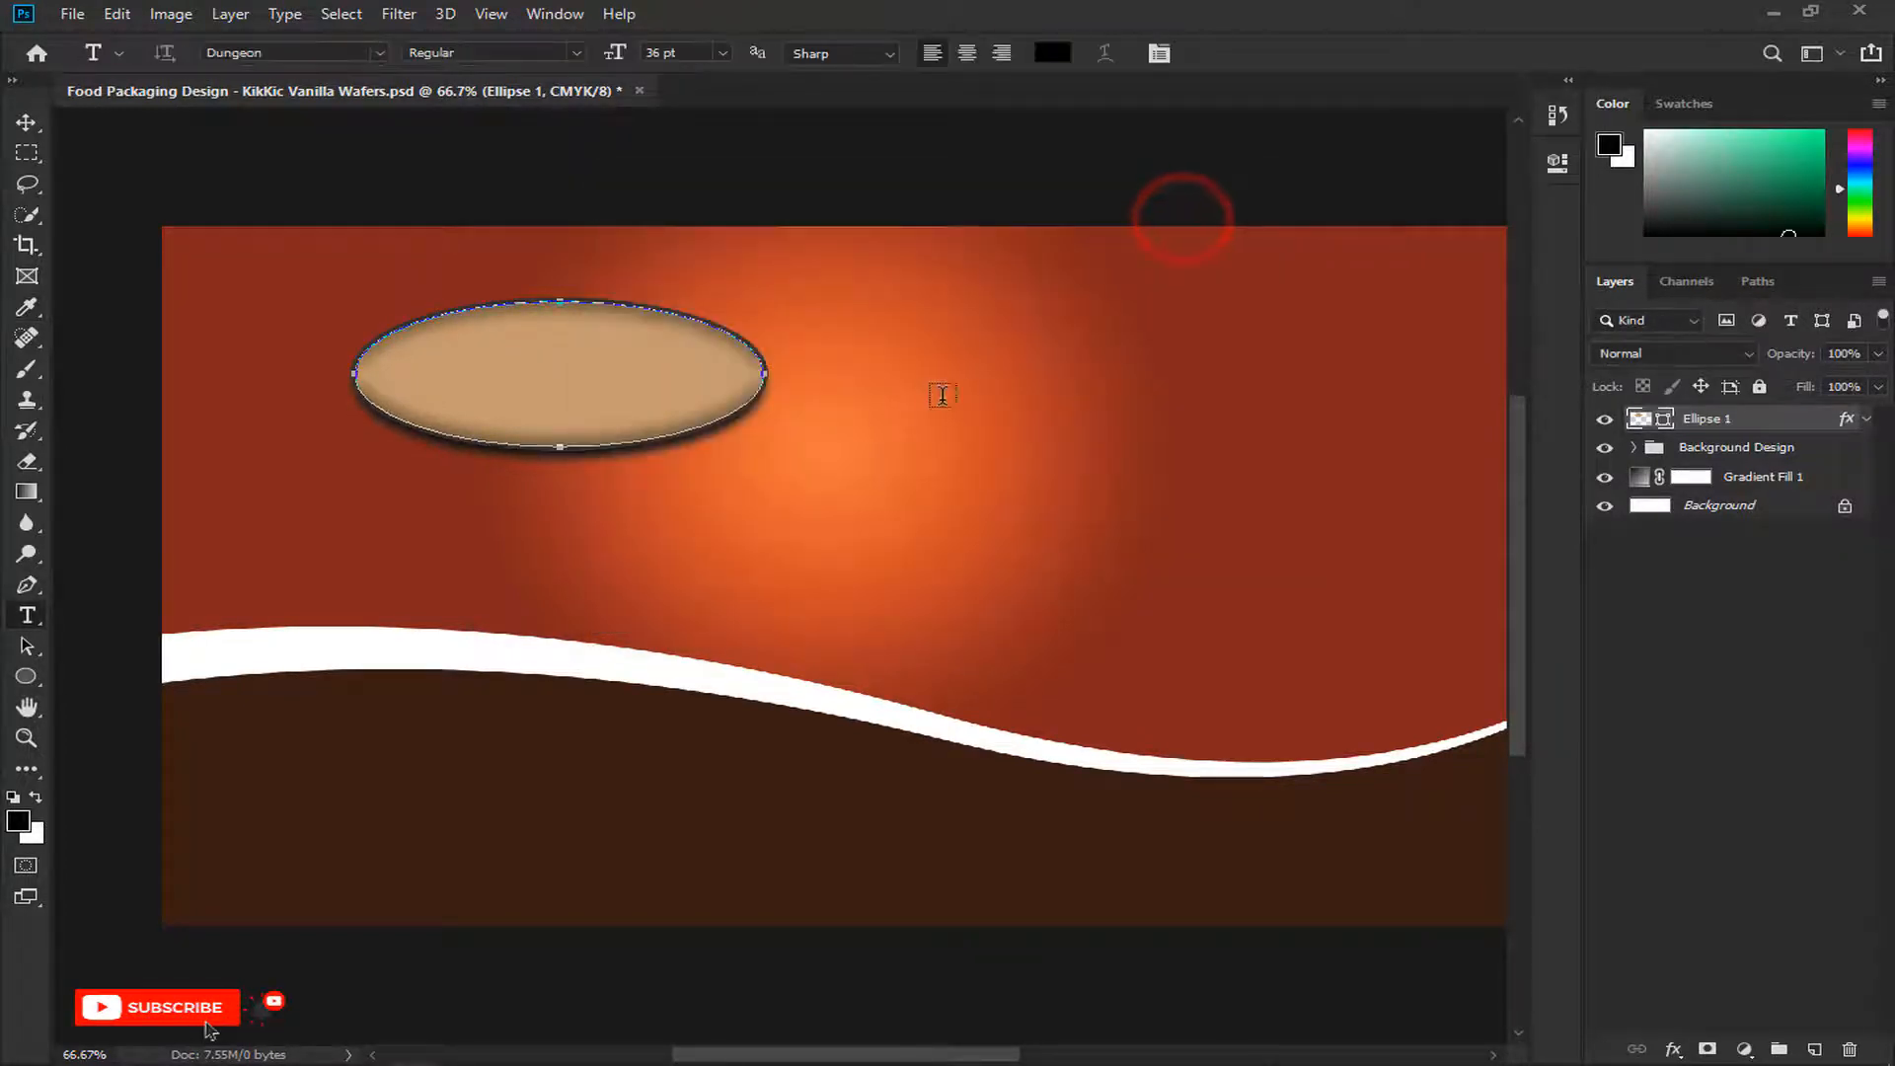
# Step: Add the text "Kikkic" on the red background beside the oval
pyautogui.click(948, 394)
pyautogui.write('Ki')
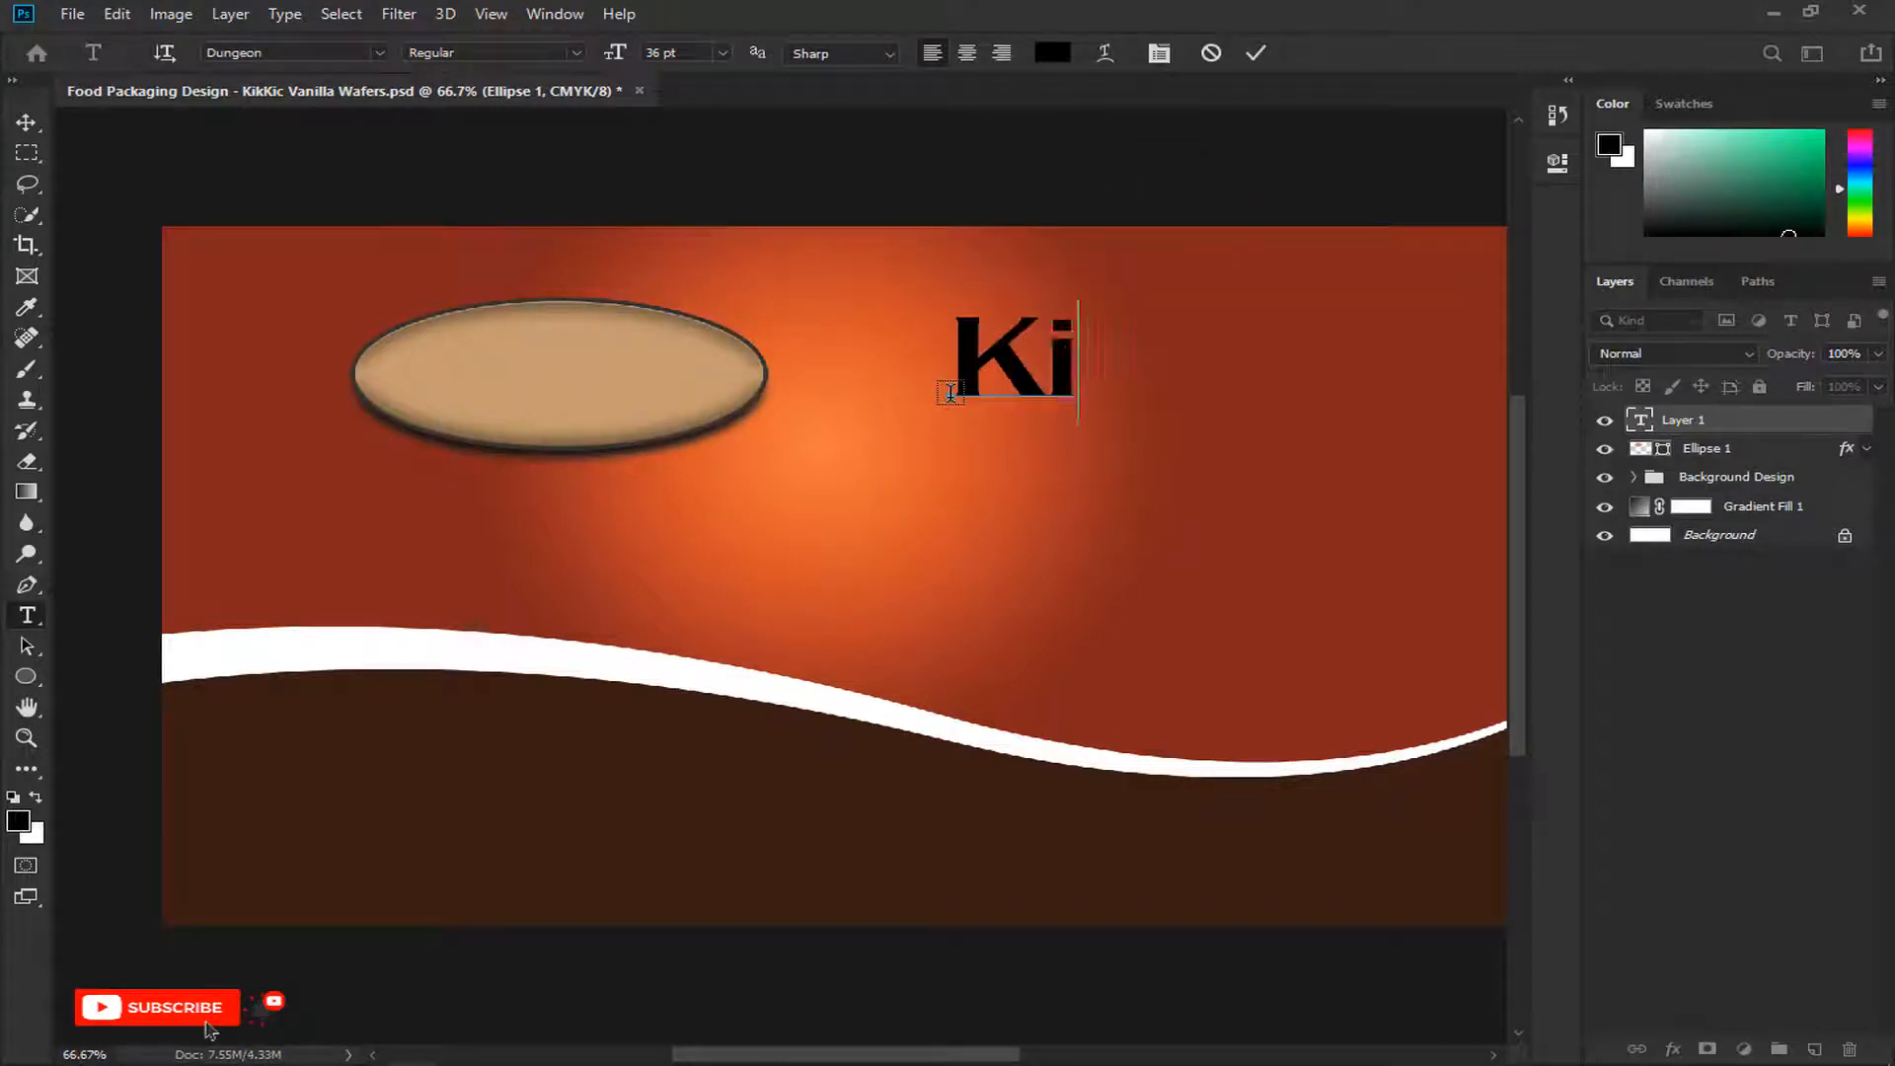
pyautogui.write('kkic')
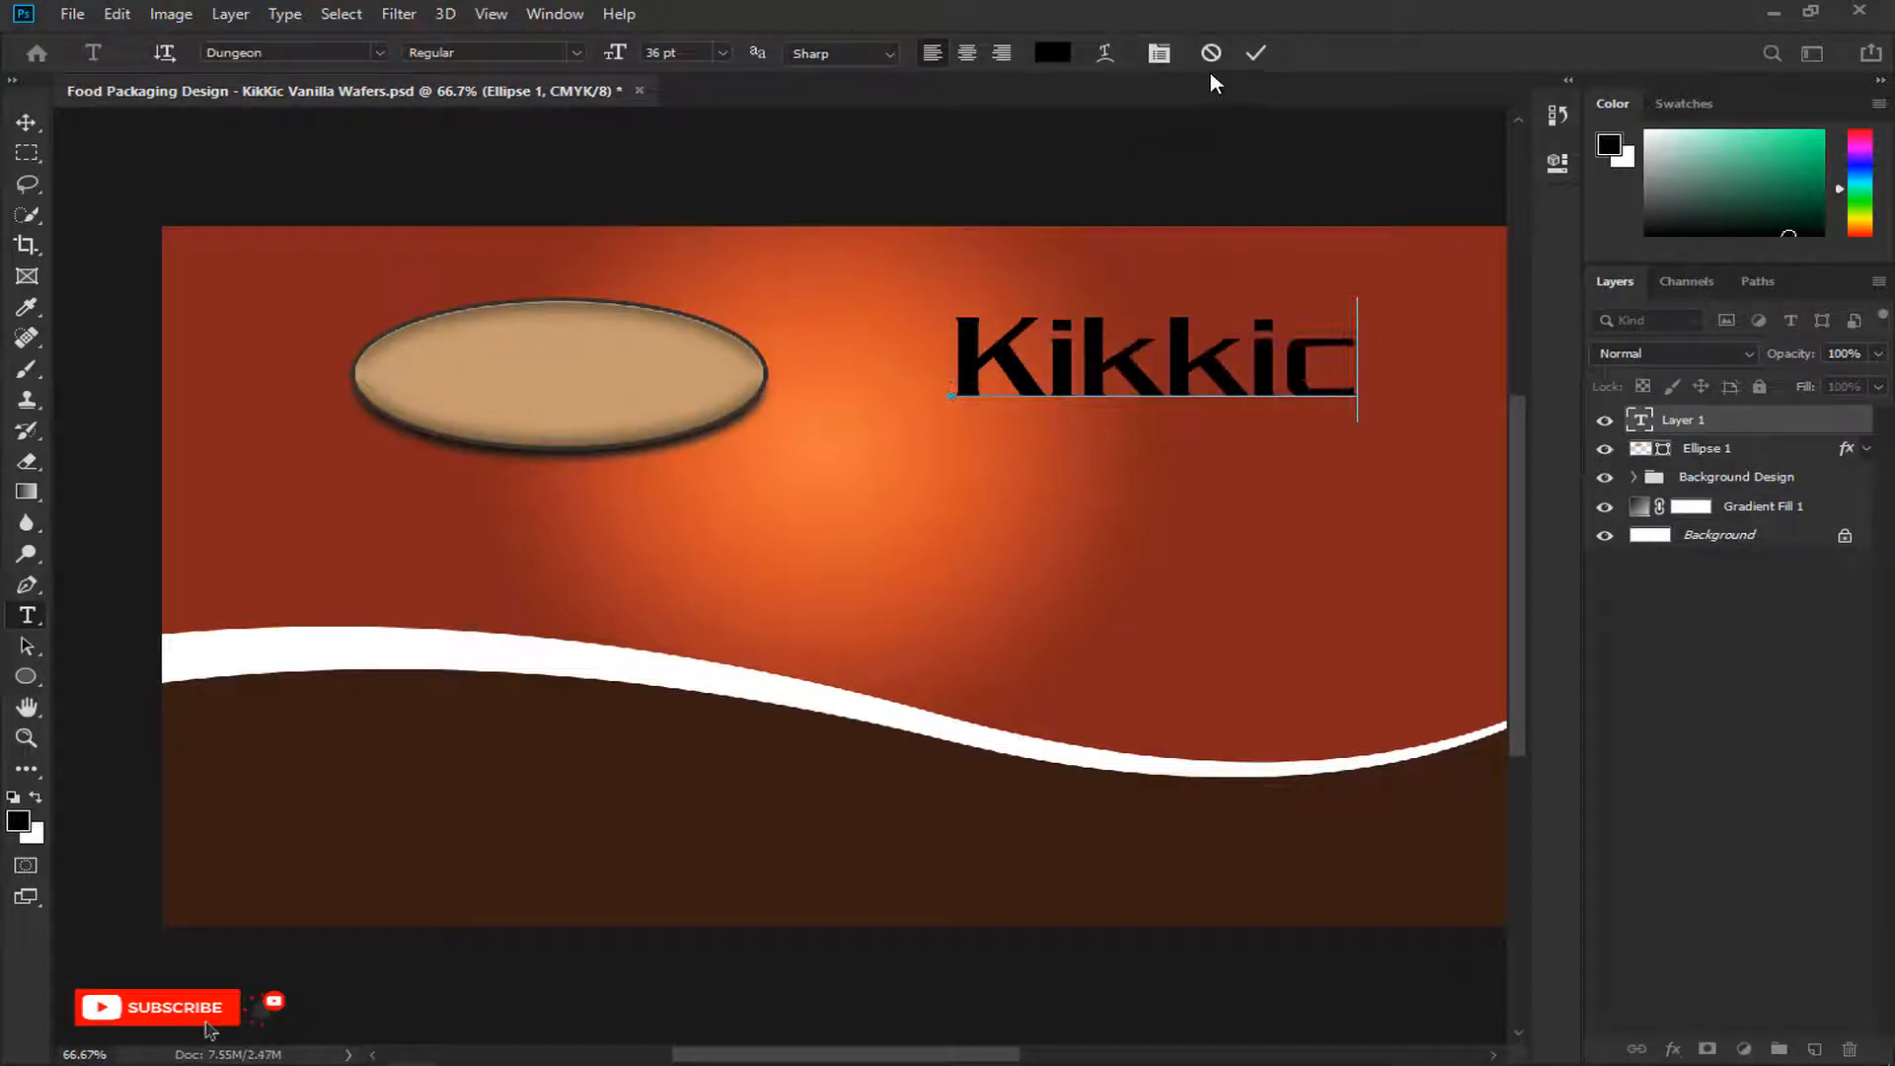
pyautogui.click(1254, 52)
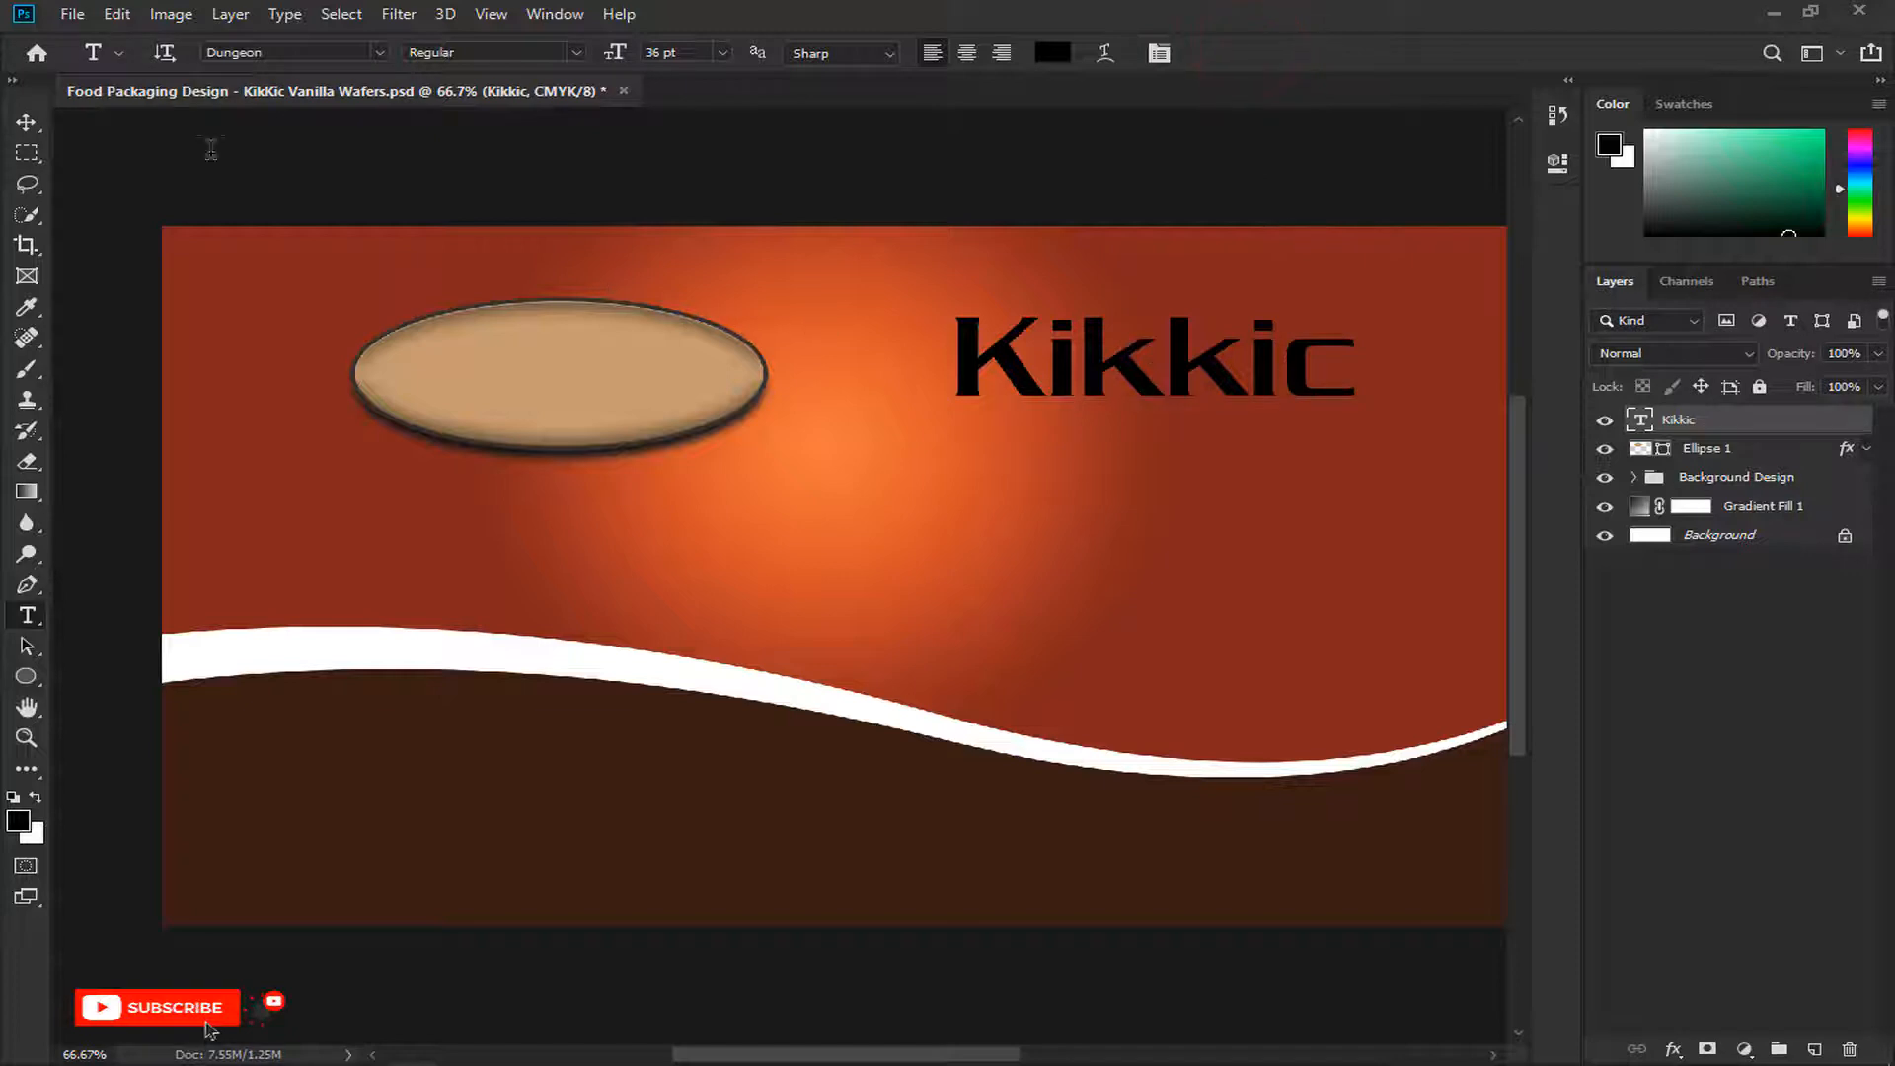
# Step: Move the Kikkic text onto the oval and scale it down proportionally about its center to fit inside
pyautogui.click(27, 123)
pyautogui.moveTo(1100, 351); pyautogui.dragTo(510, 373)
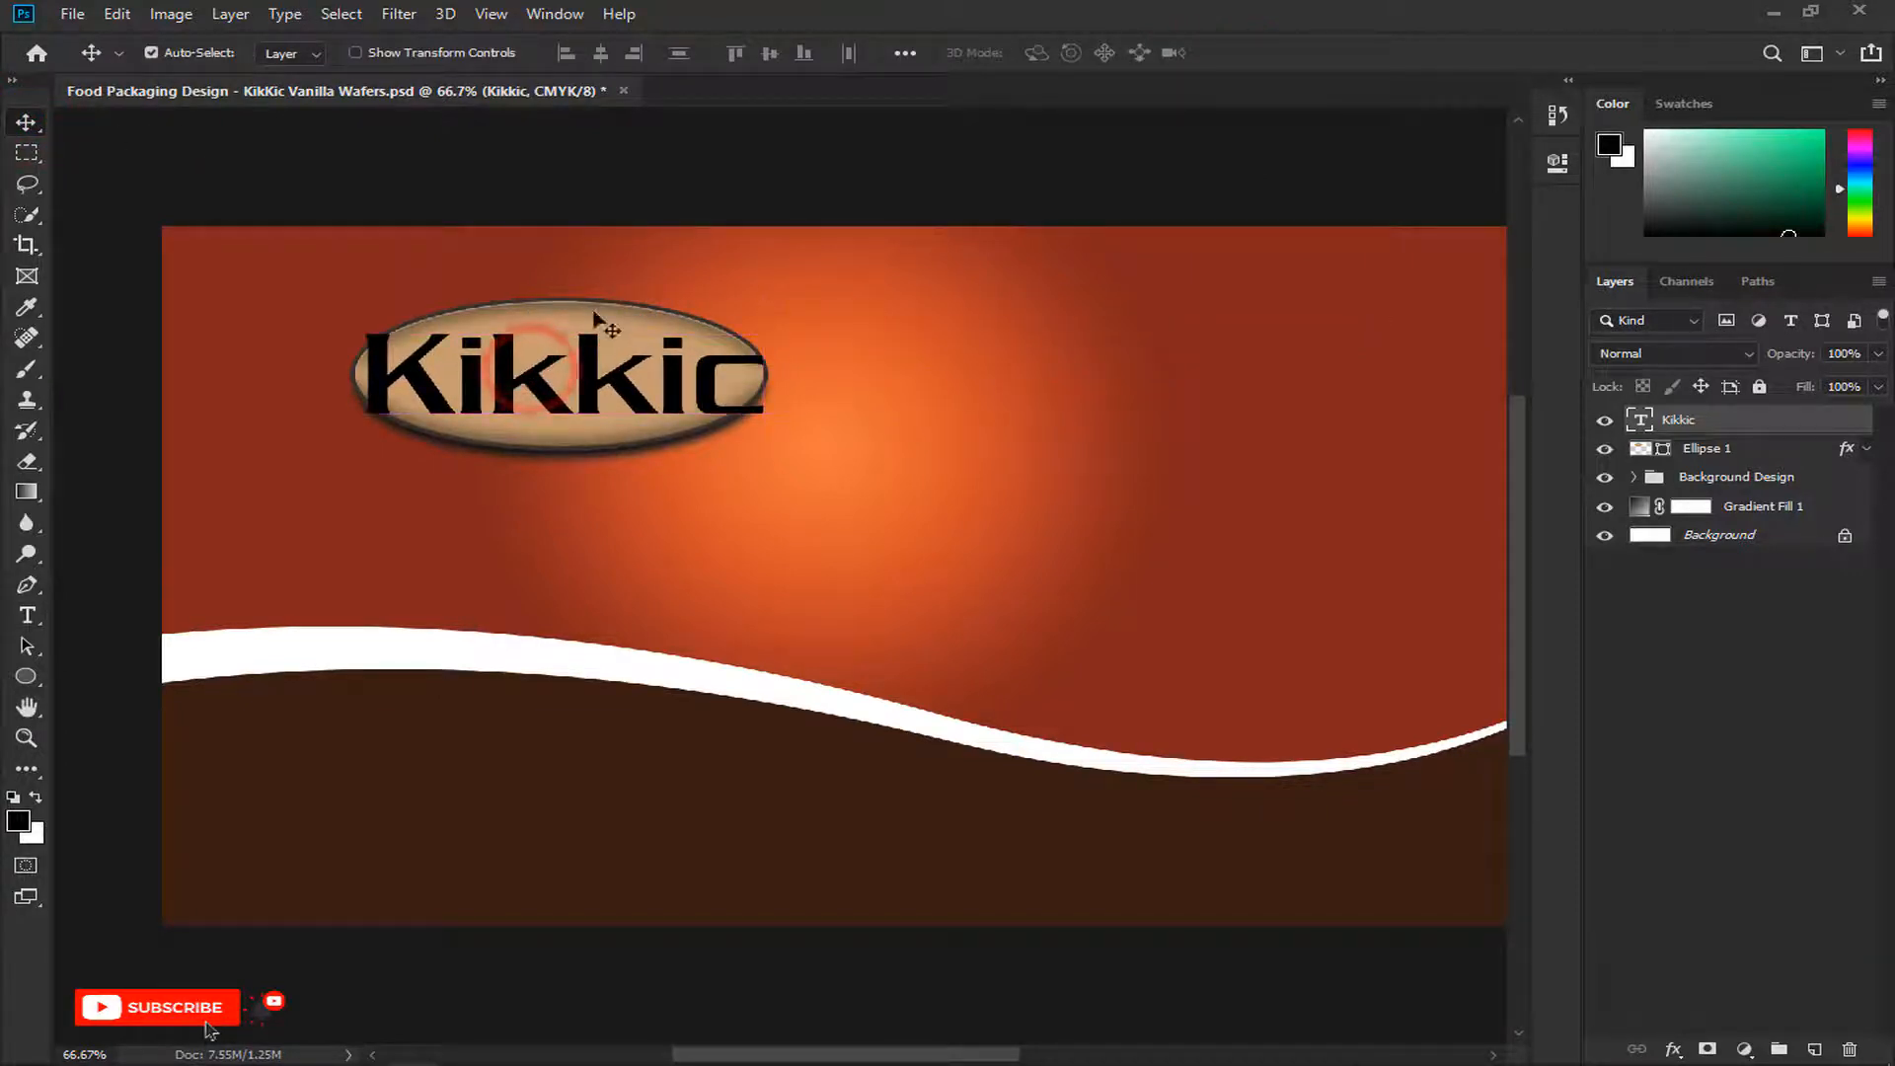
pyautogui.press('ctrl')
pyautogui.hotkey('ctrl', 't')
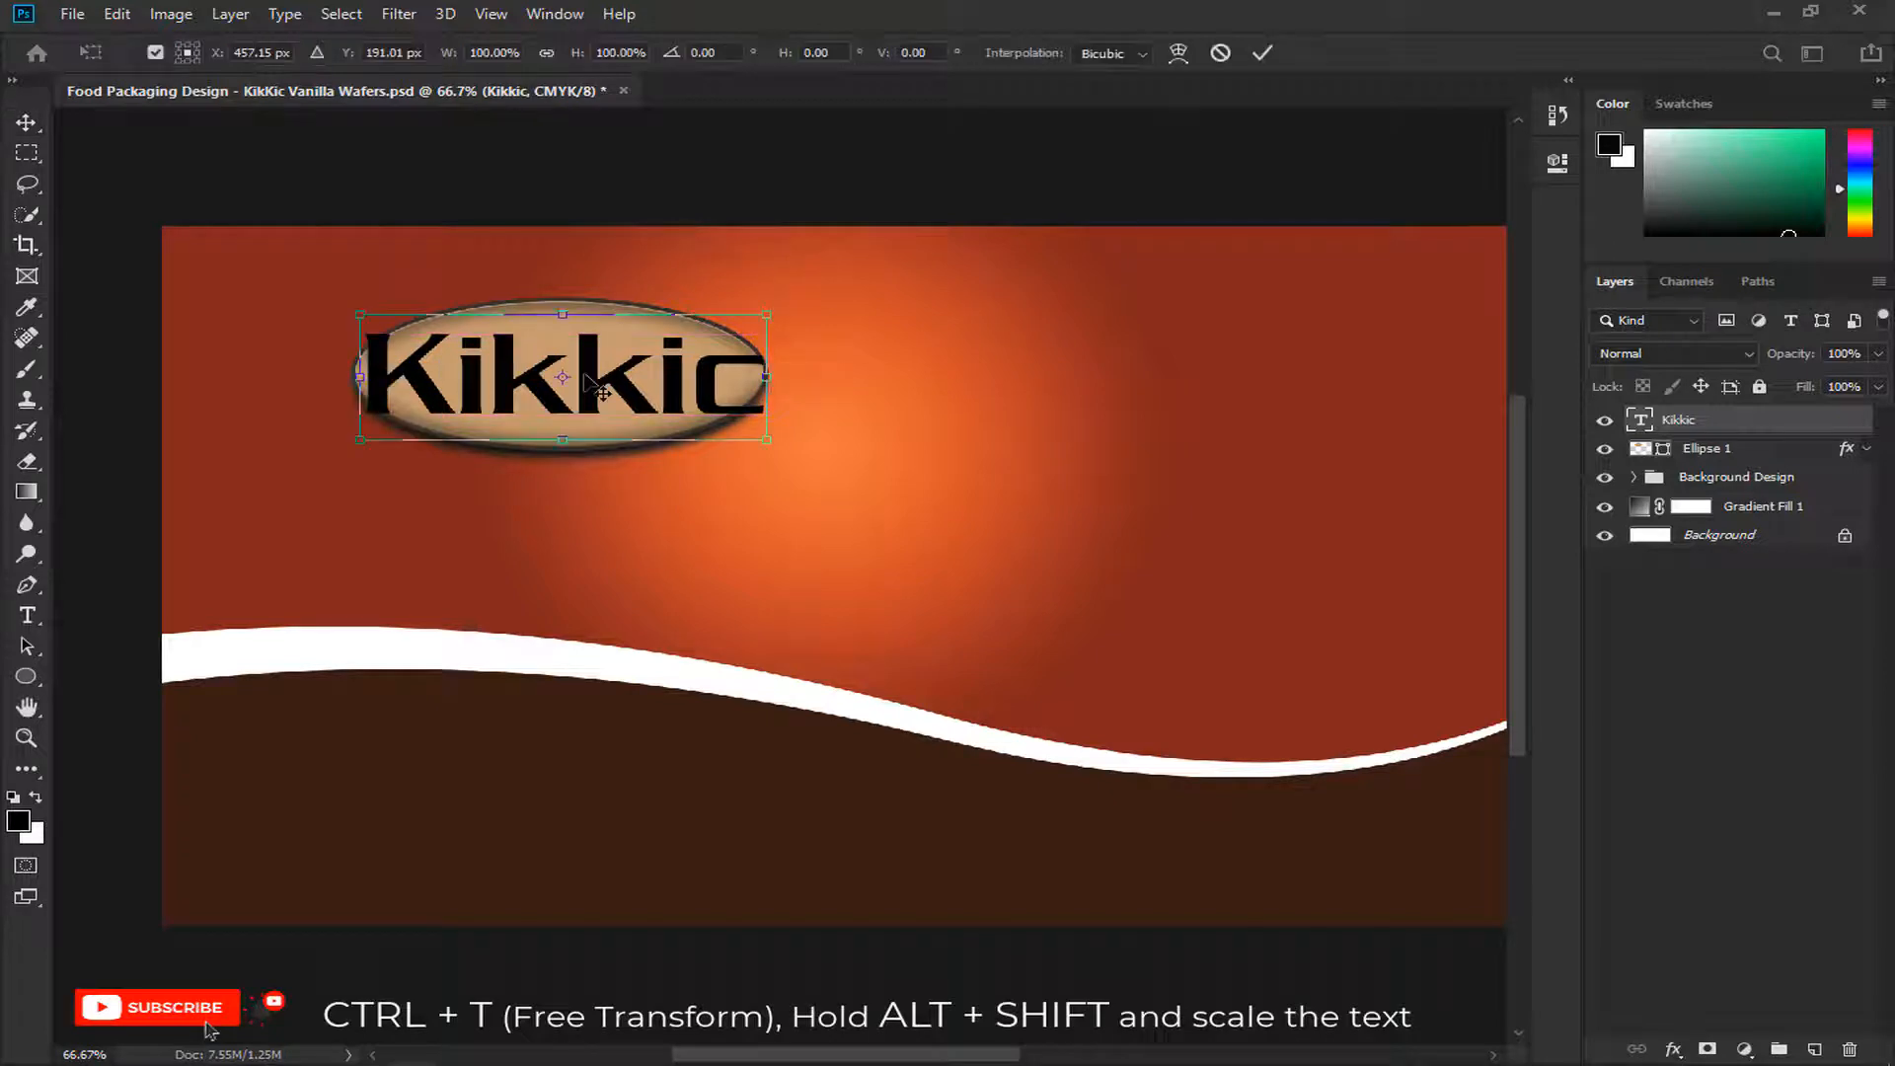
pyautogui.moveTo(771, 312); pyautogui.dragTo(724, 328)
pyautogui.press('Return')
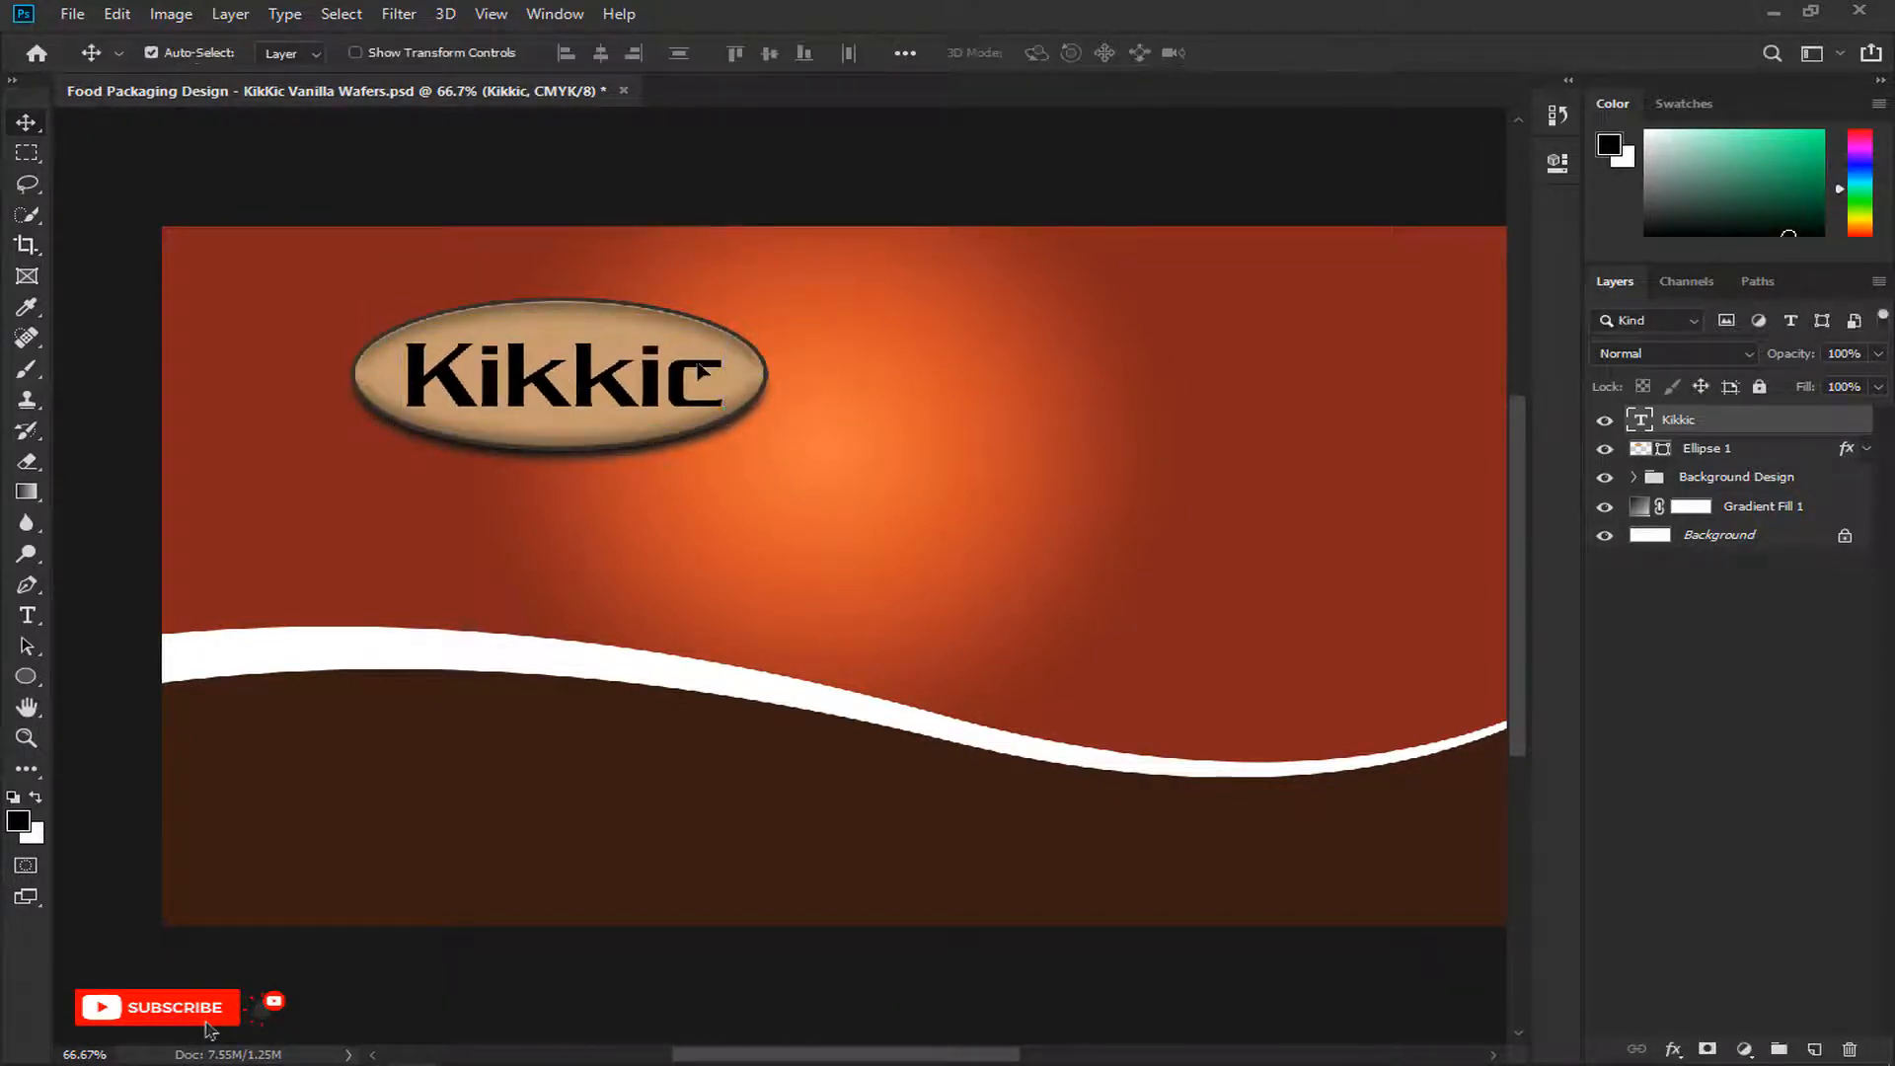
# Step: Capitalize the second K in the oval's brand text so that it reads "KikKic"
pyautogui.doubleClick(619, 386)
pyautogui.moveTo(642, 392); pyautogui.dragTo(599, 391)
pyautogui.write('K')
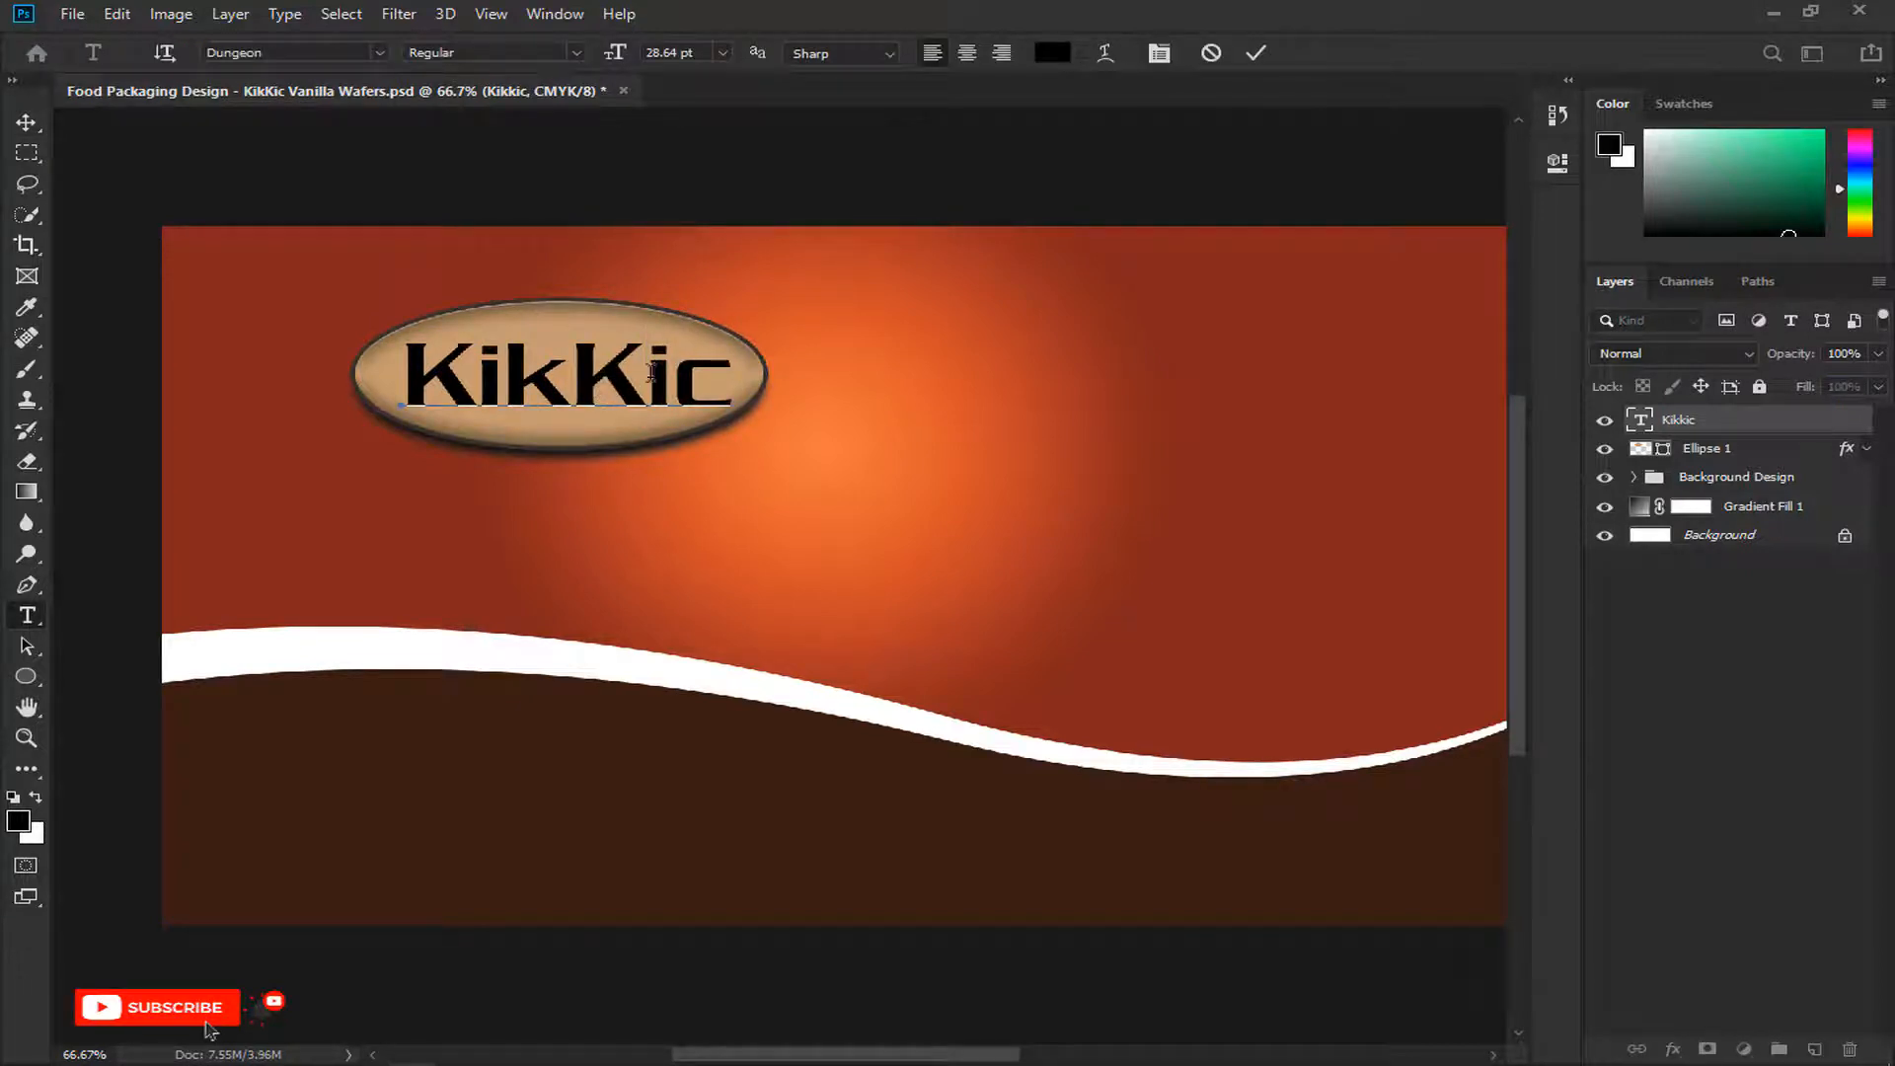
pyautogui.click(1253, 51)
# Step: Duplicate the KikKic text, move the copy below the oval and change its wording to "Original"
pyautogui.hotkey('ctrl', 'j')
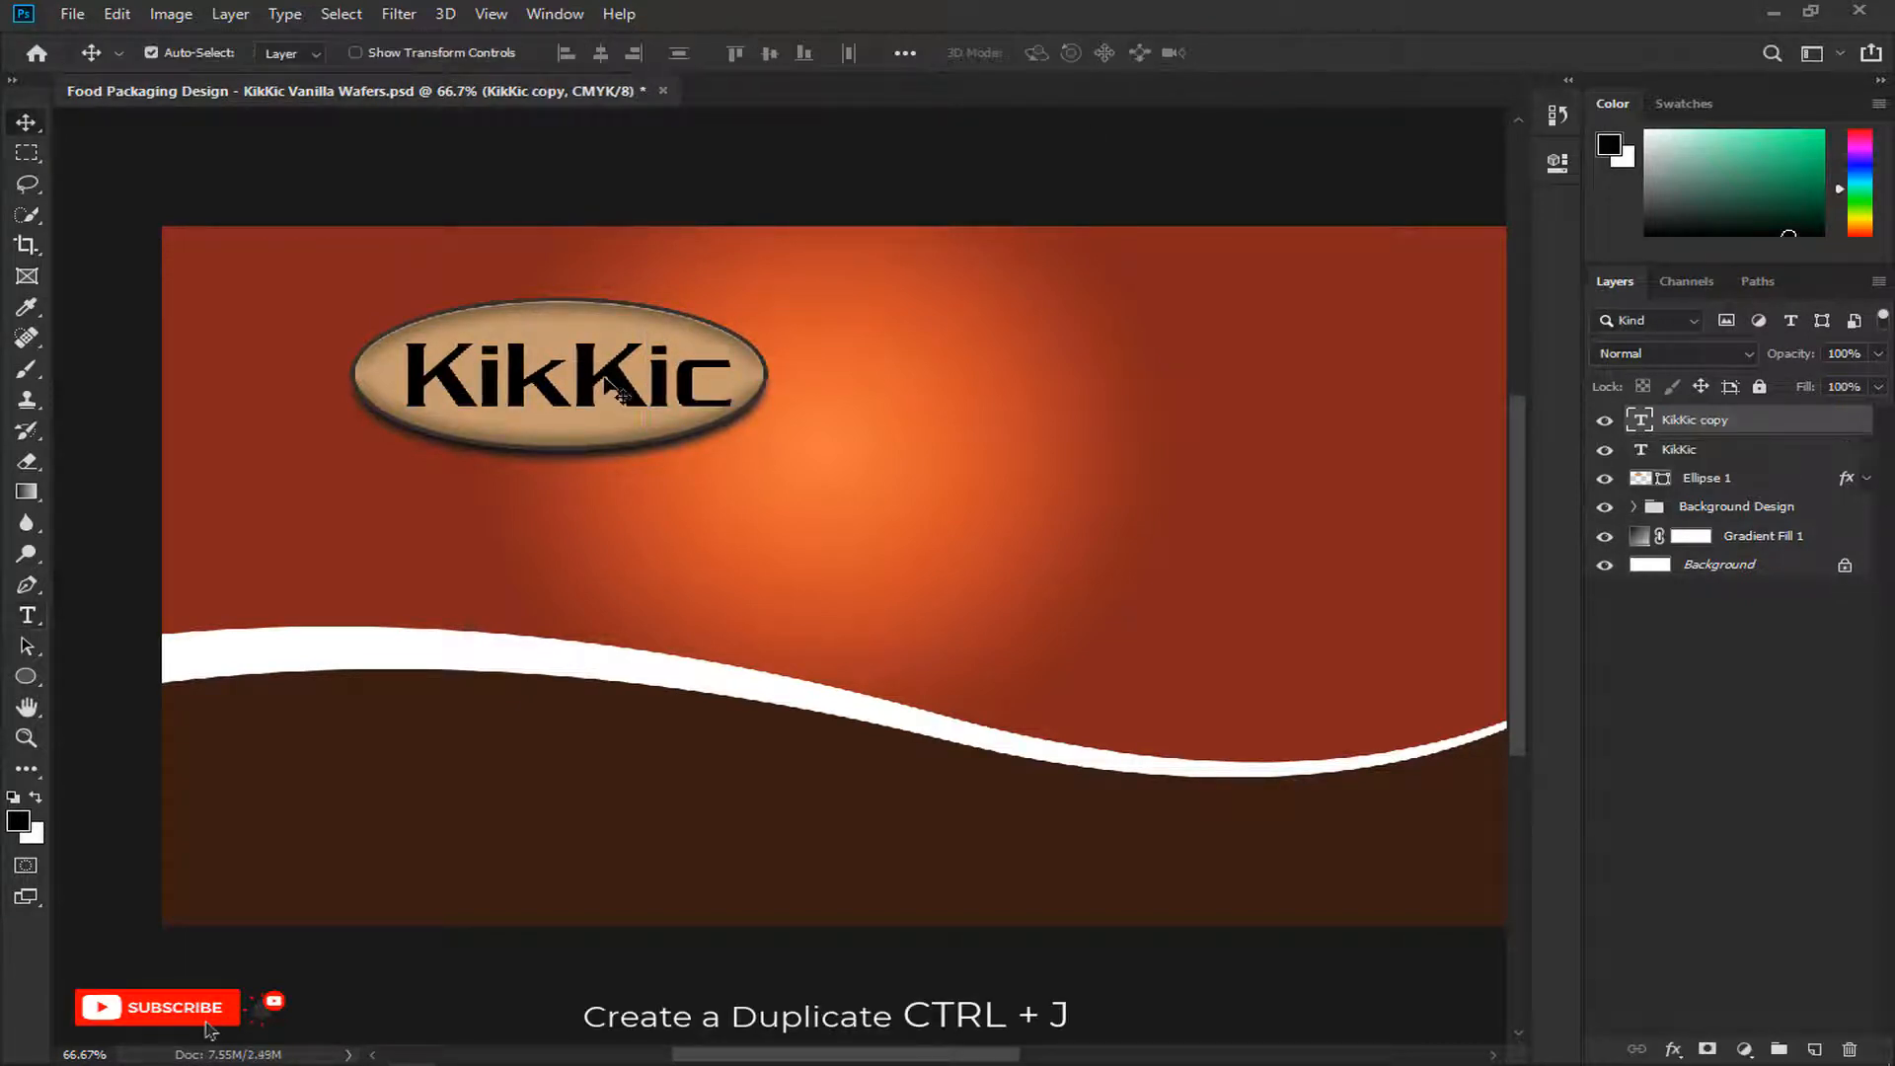
pyautogui.moveTo(609, 385); pyautogui.dragTo(670, 505)
pyautogui.doubleClick(612, 507)
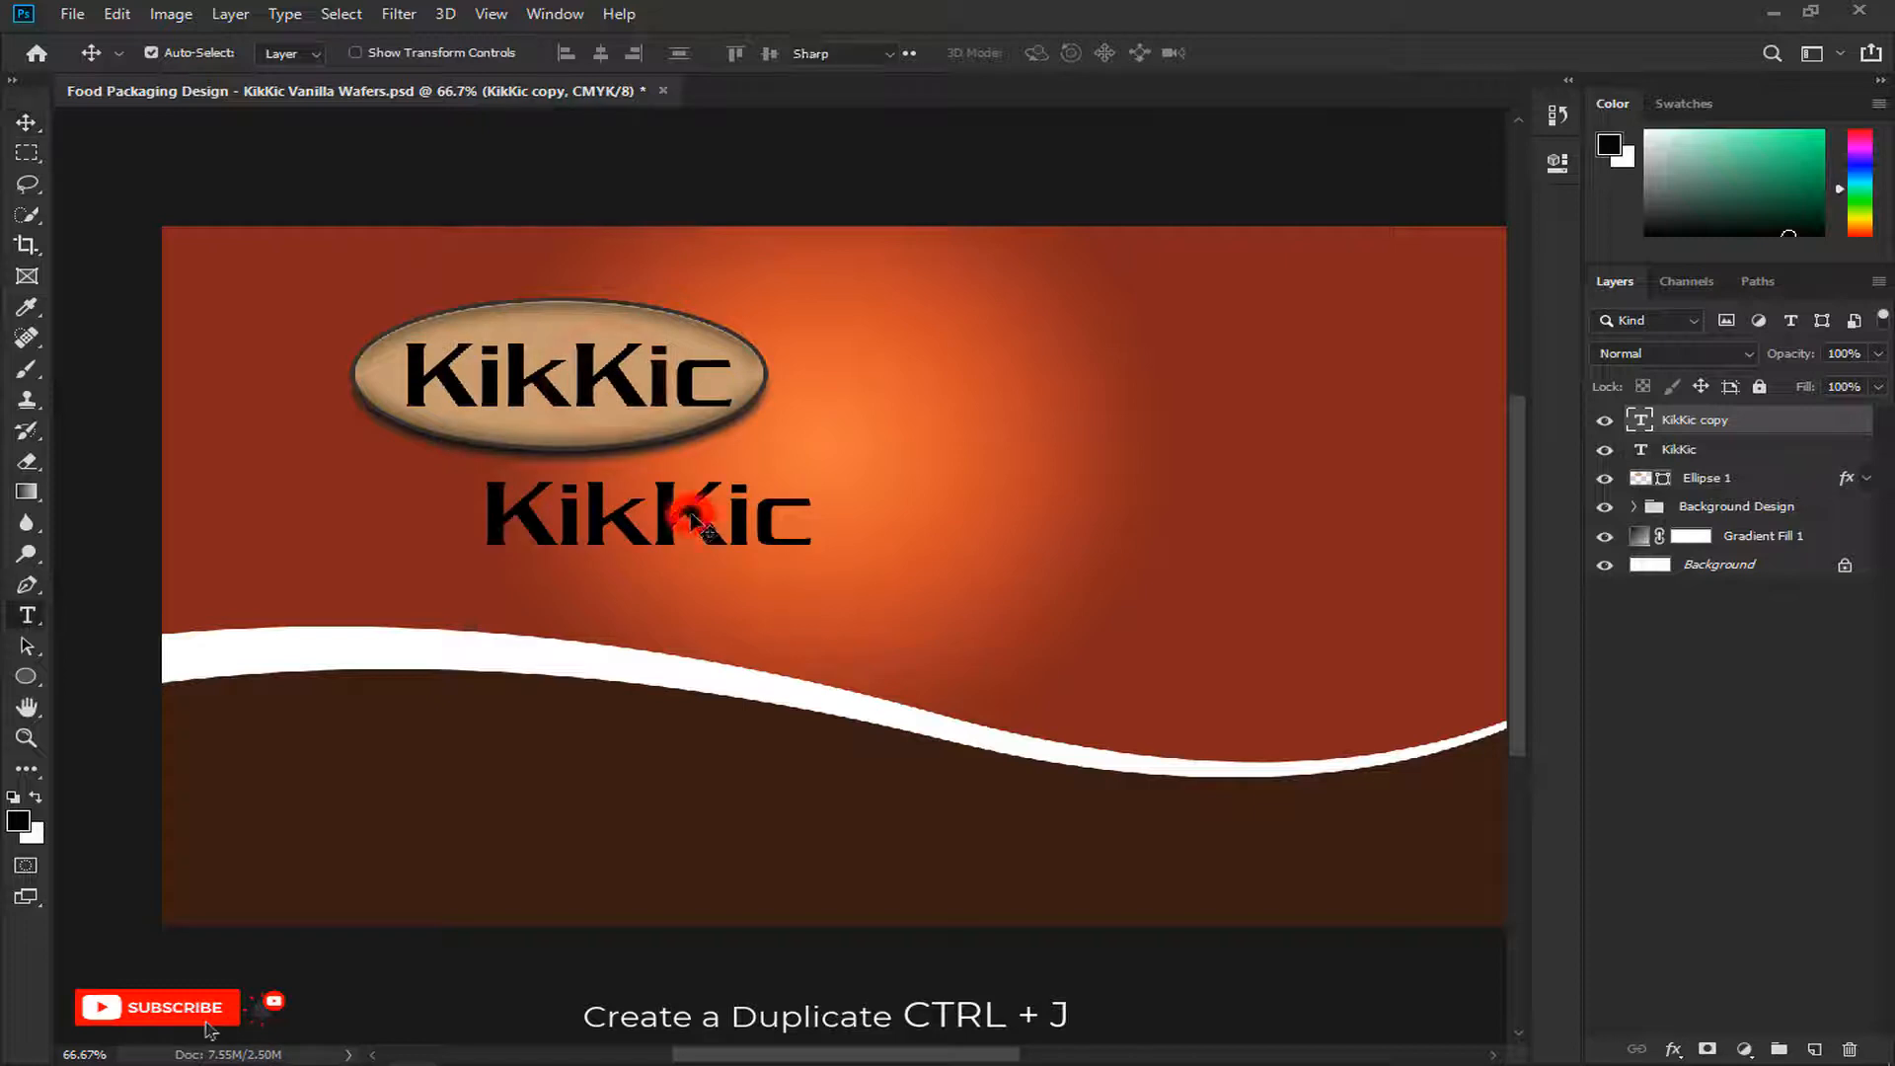
pyautogui.write('O-iginal')
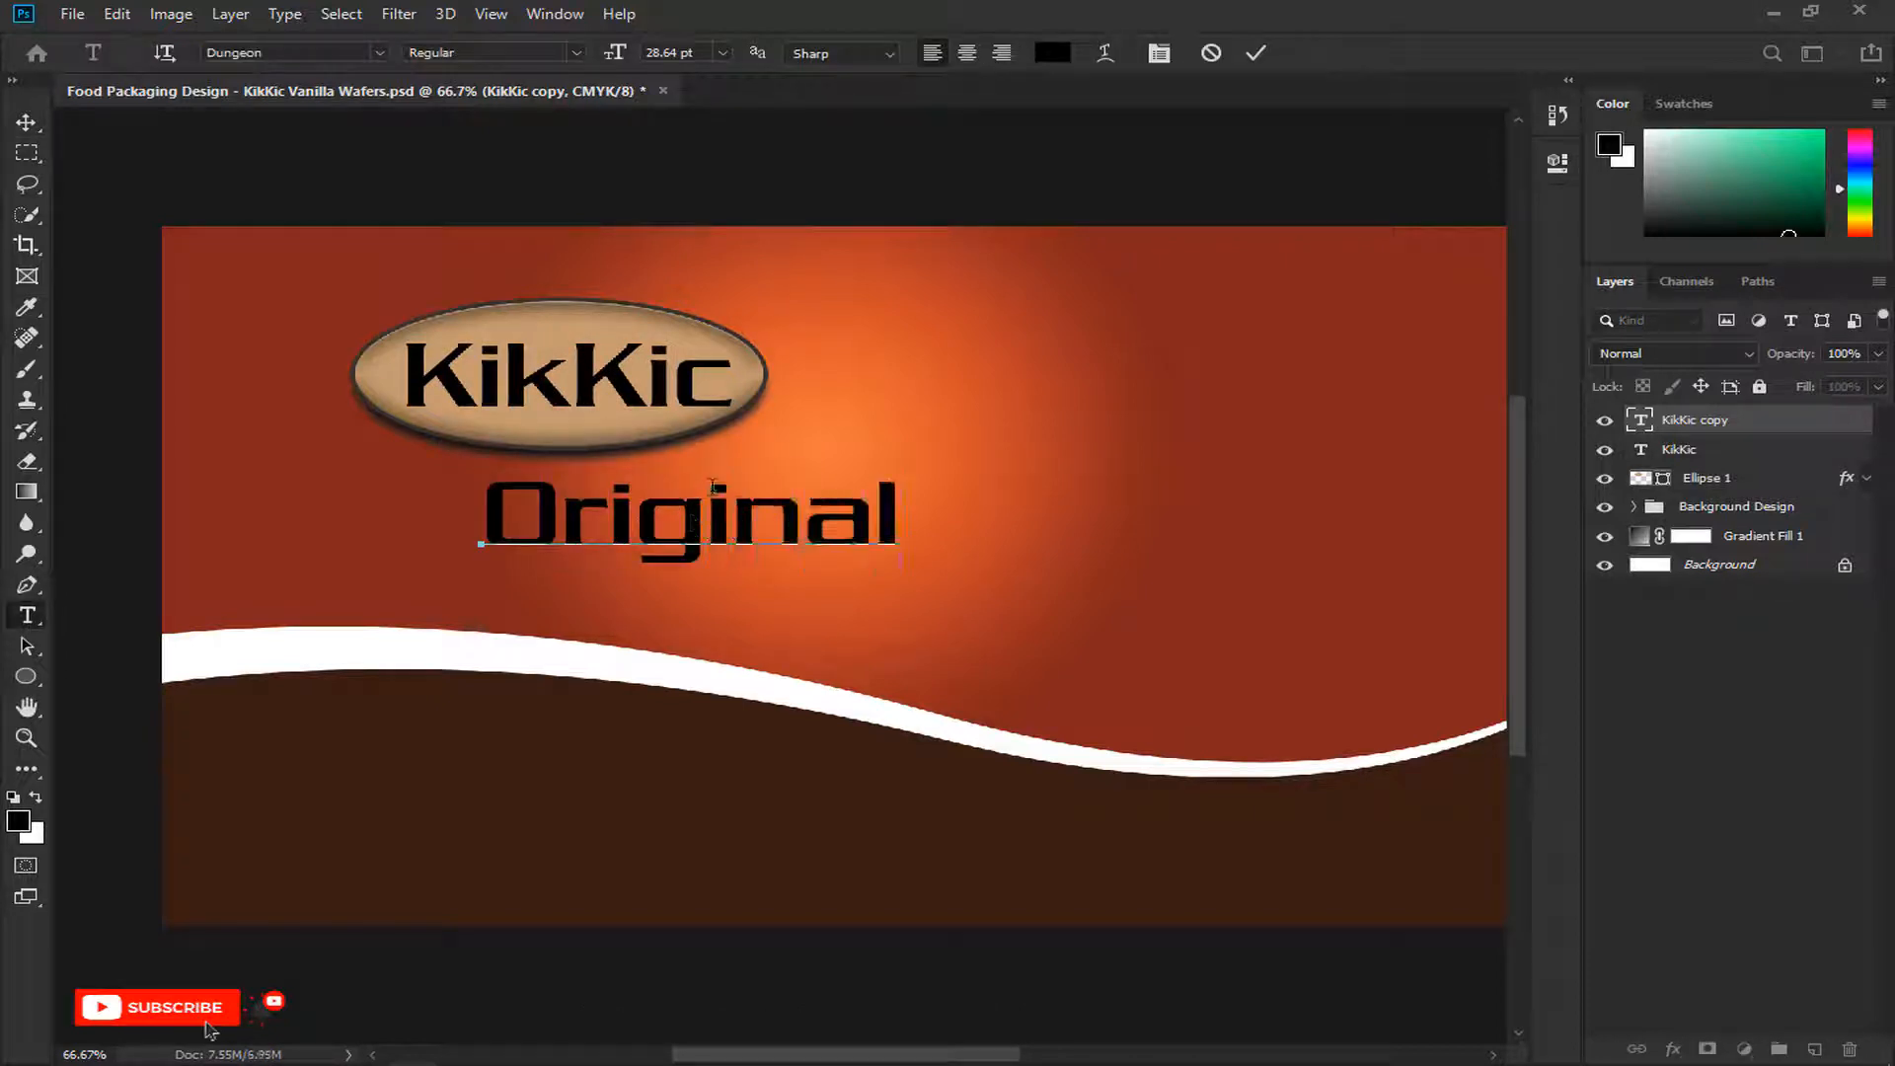
pyautogui.click(1254, 51)
# Step: Scale the Original text down proportionally and place it inside the oval beneath KikKic
pyautogui.hotkey('ctrl', 't')
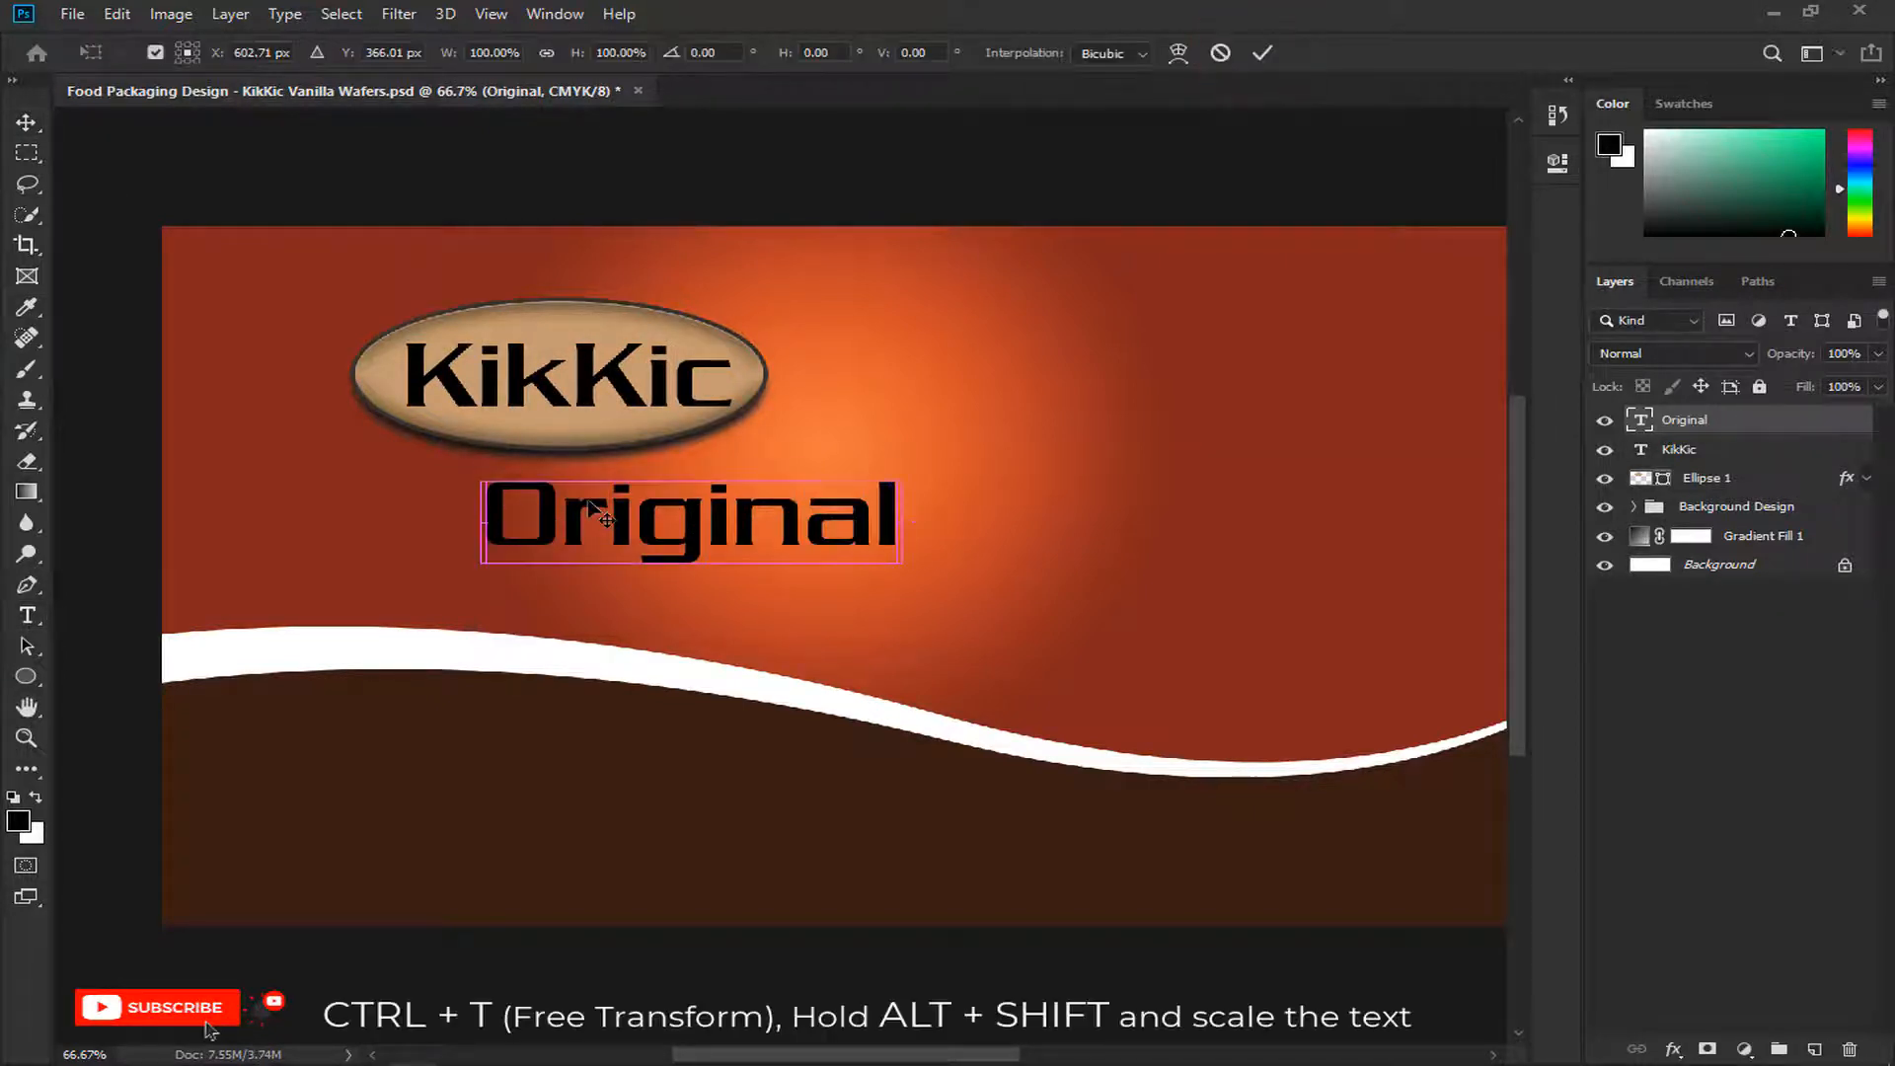
pyautogui.moveTo(903, 465); pyautogui.dragTo(619, 430)
pyautogui.press('Return')
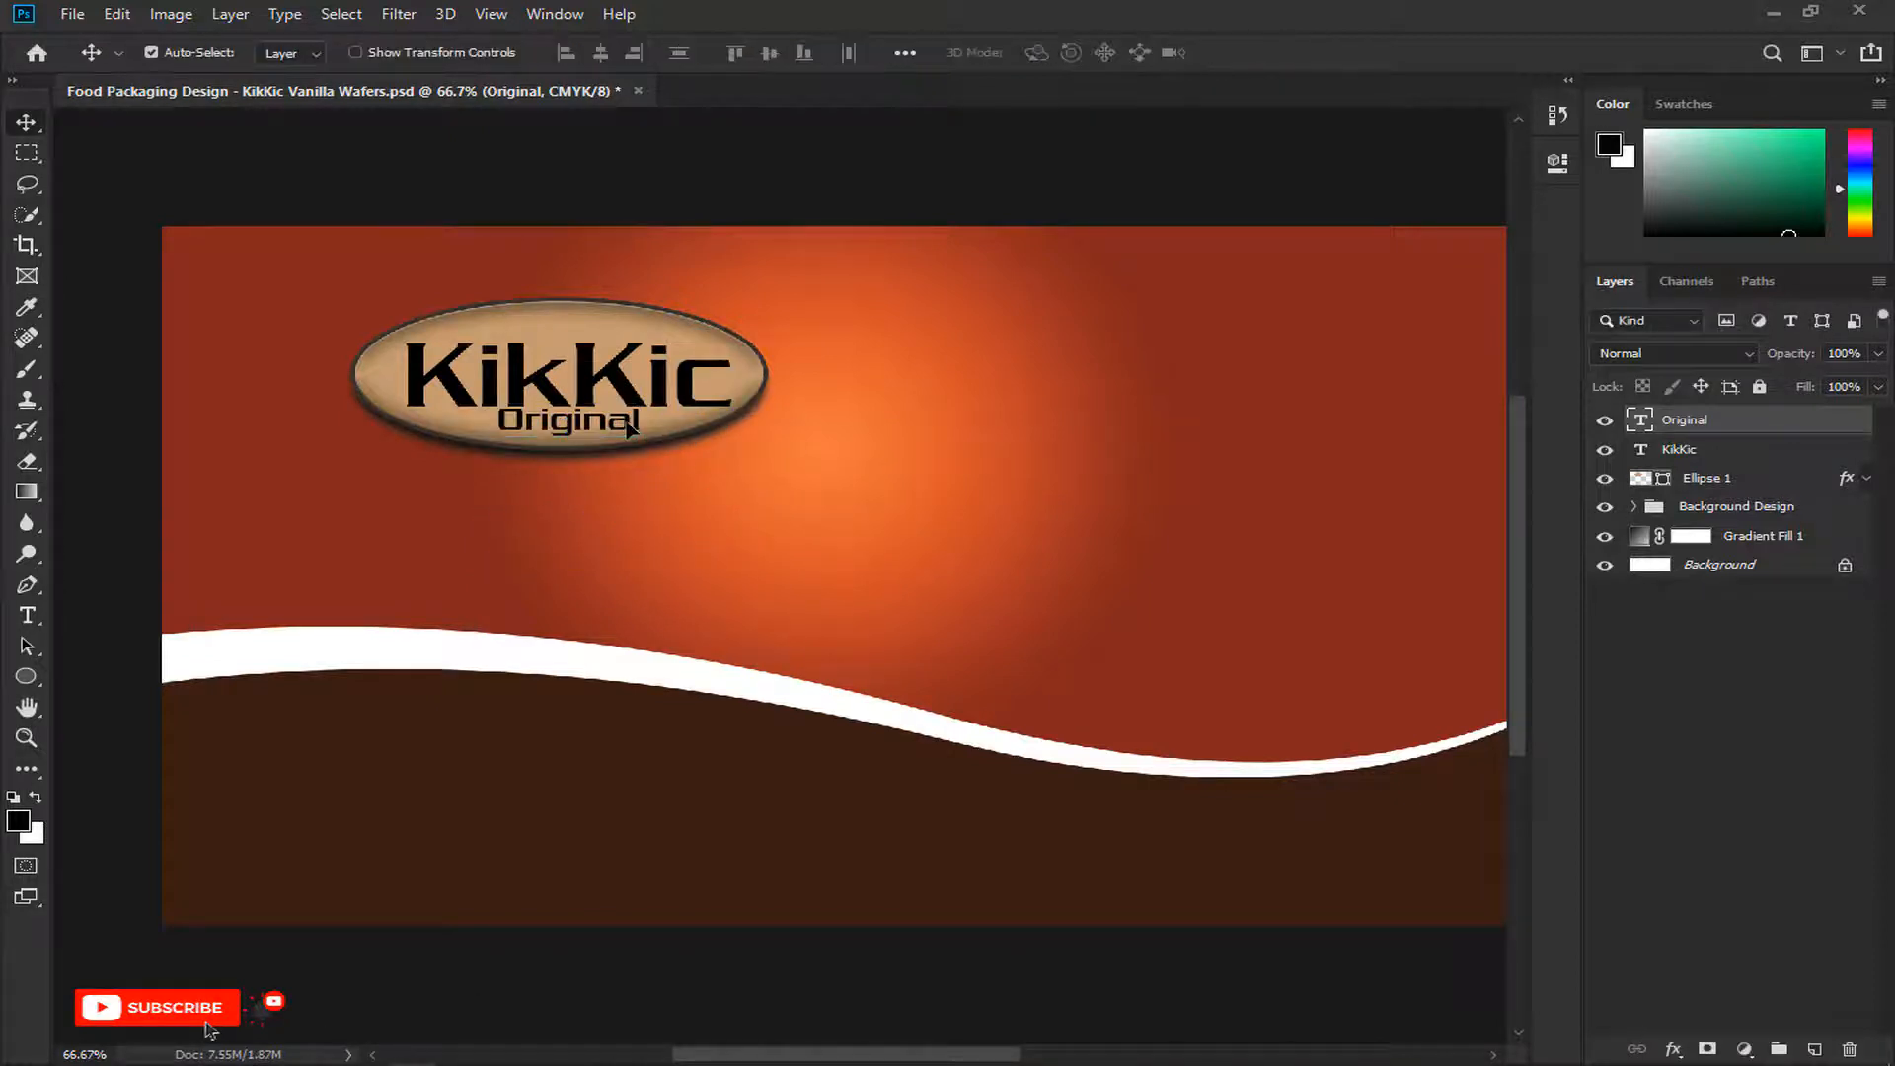
# Step: Change the first letter of the Original text to lowercase so that it reads "original"
pyautogui.doubleClick(499, 420)
pyautogui.write('o')
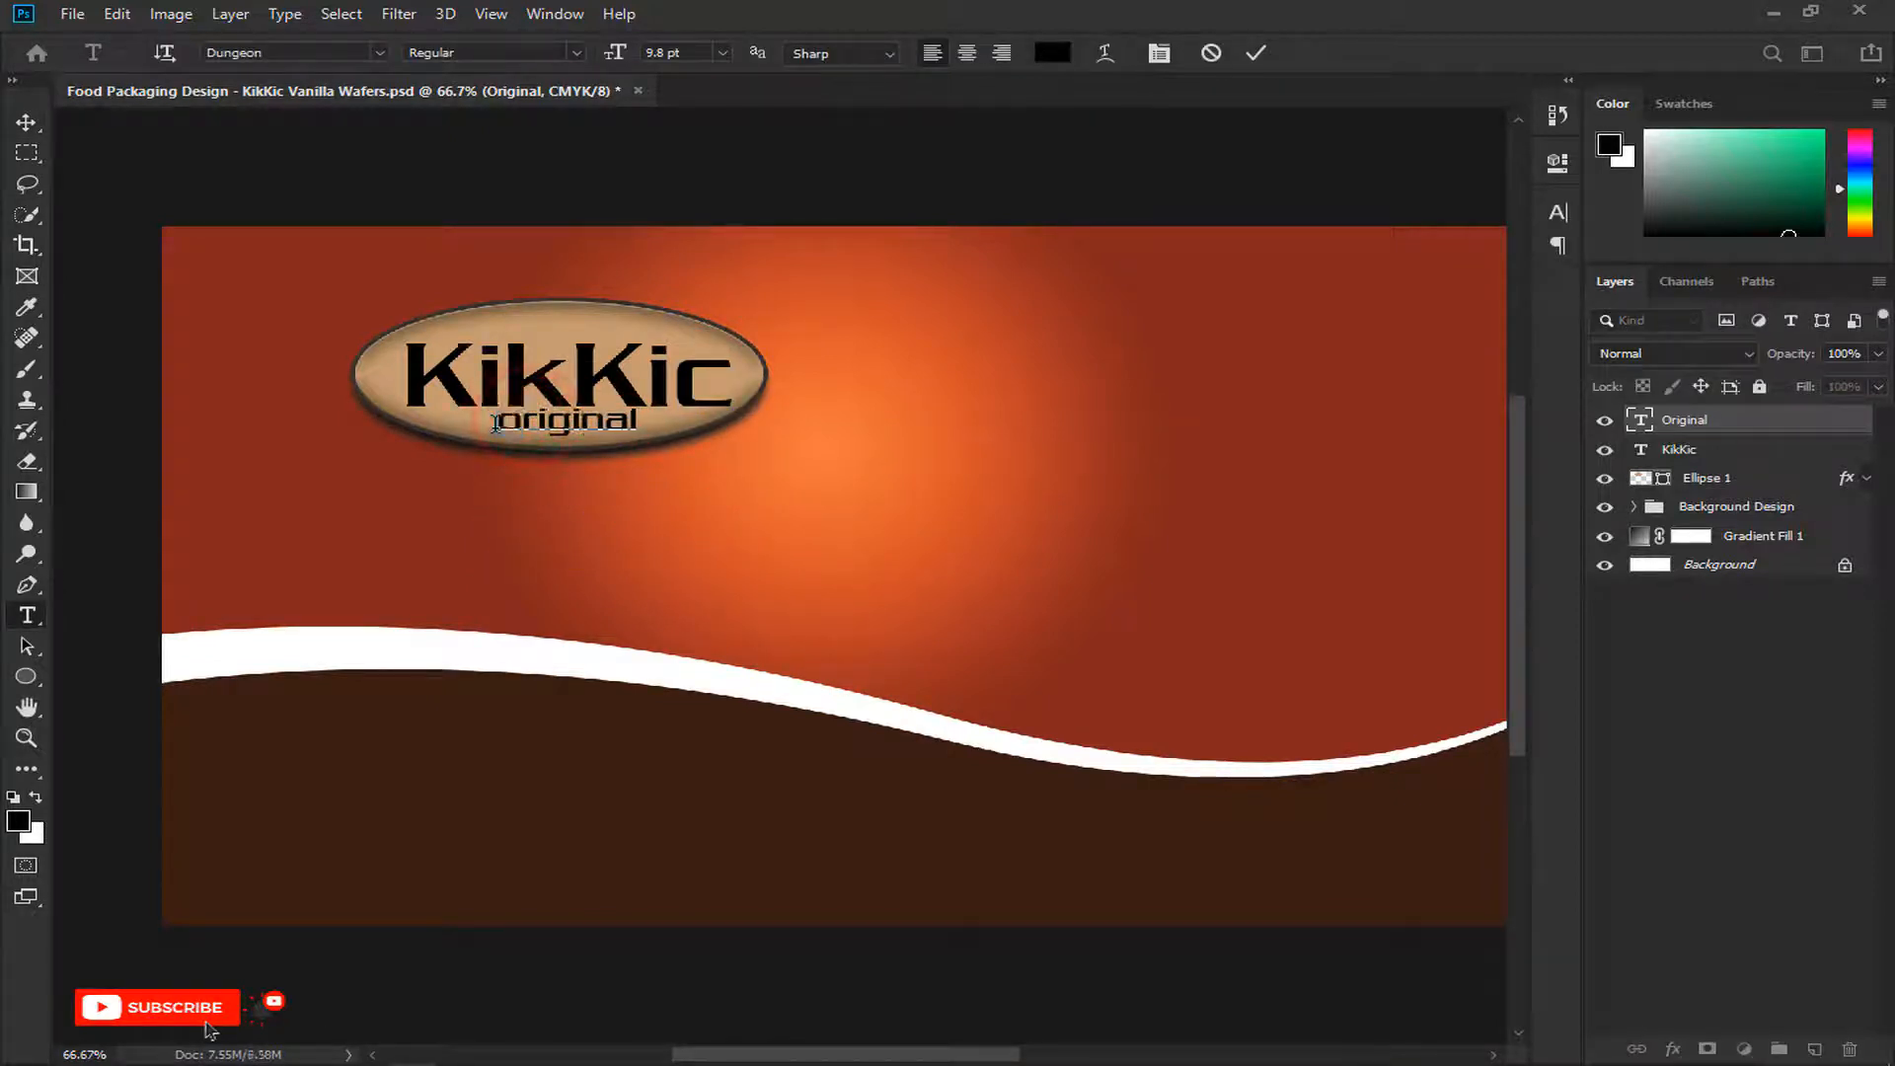
pyautogui.click(27, 122)
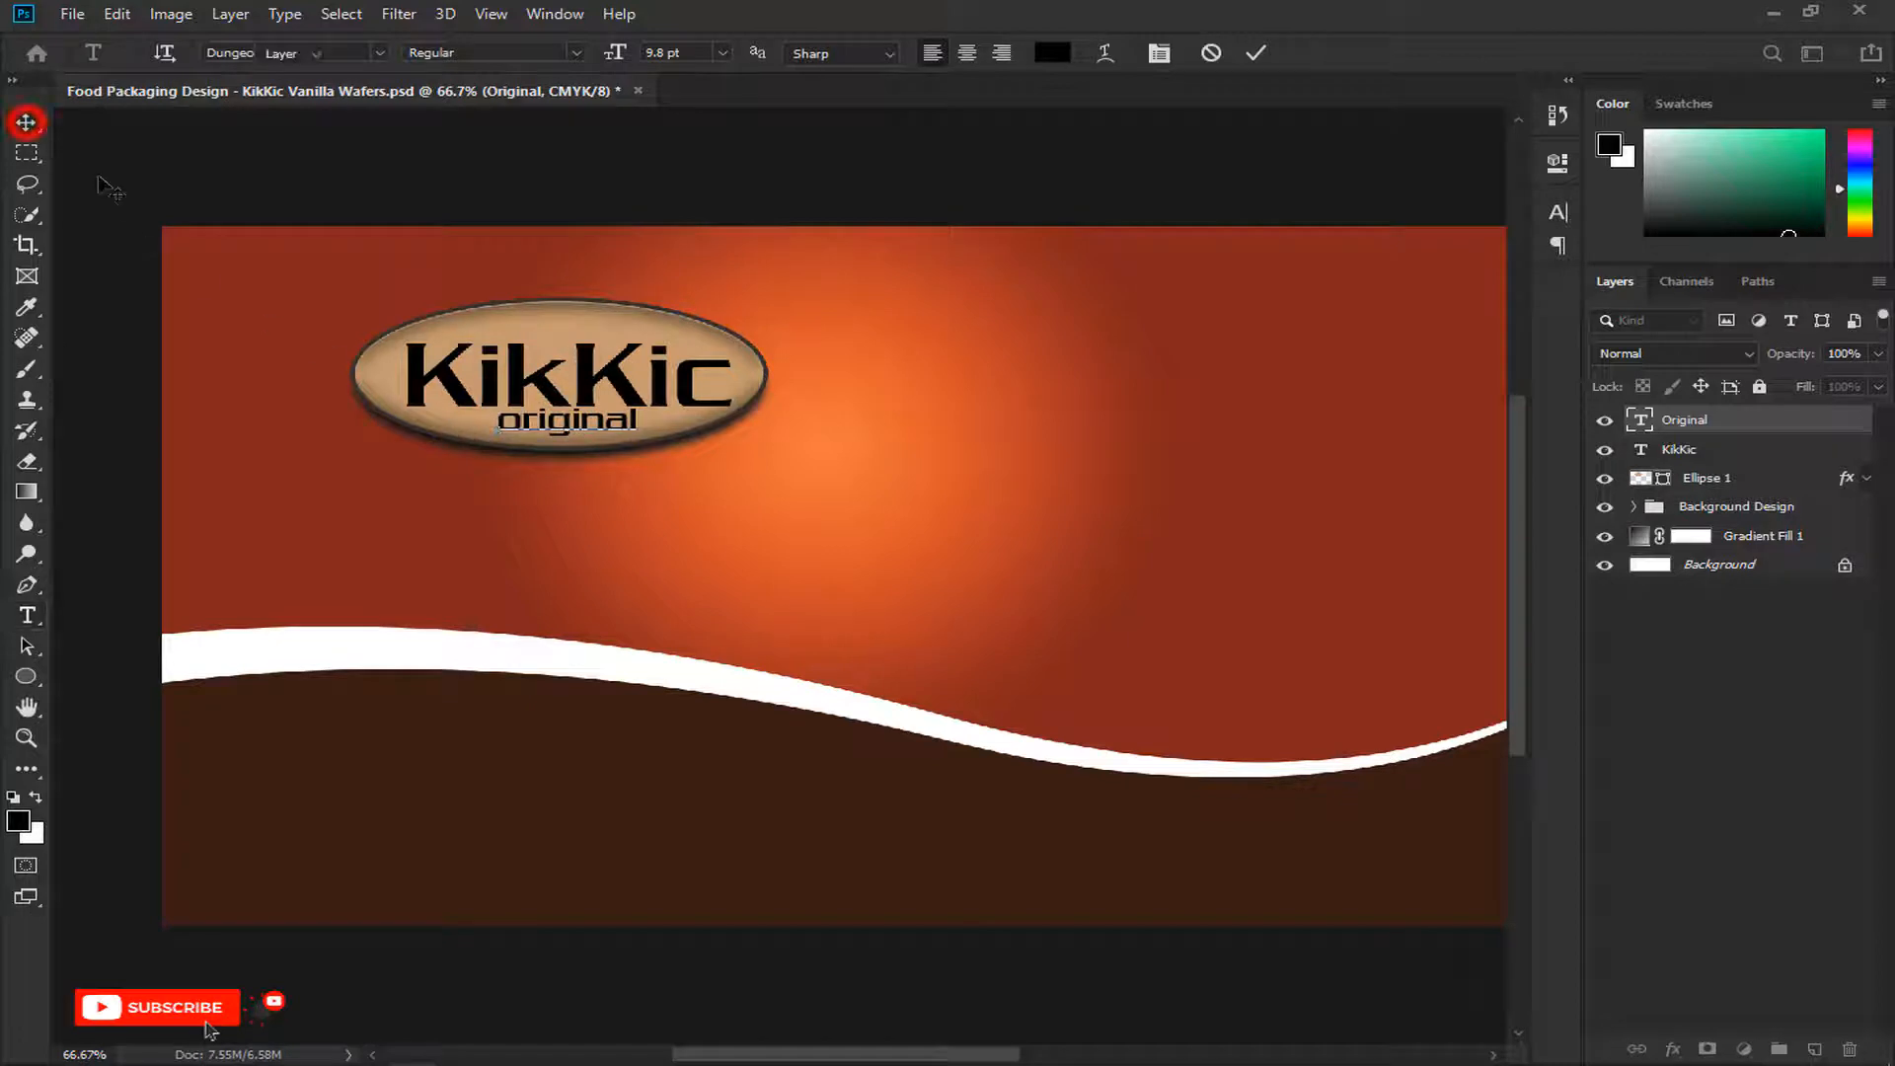
# Step: Set the tracking of both the original and KikKic text layers to 25
pyautogui.keyDown('shift'); pyautogui.click(1711, 455); pyautogui.keyUp('shift')
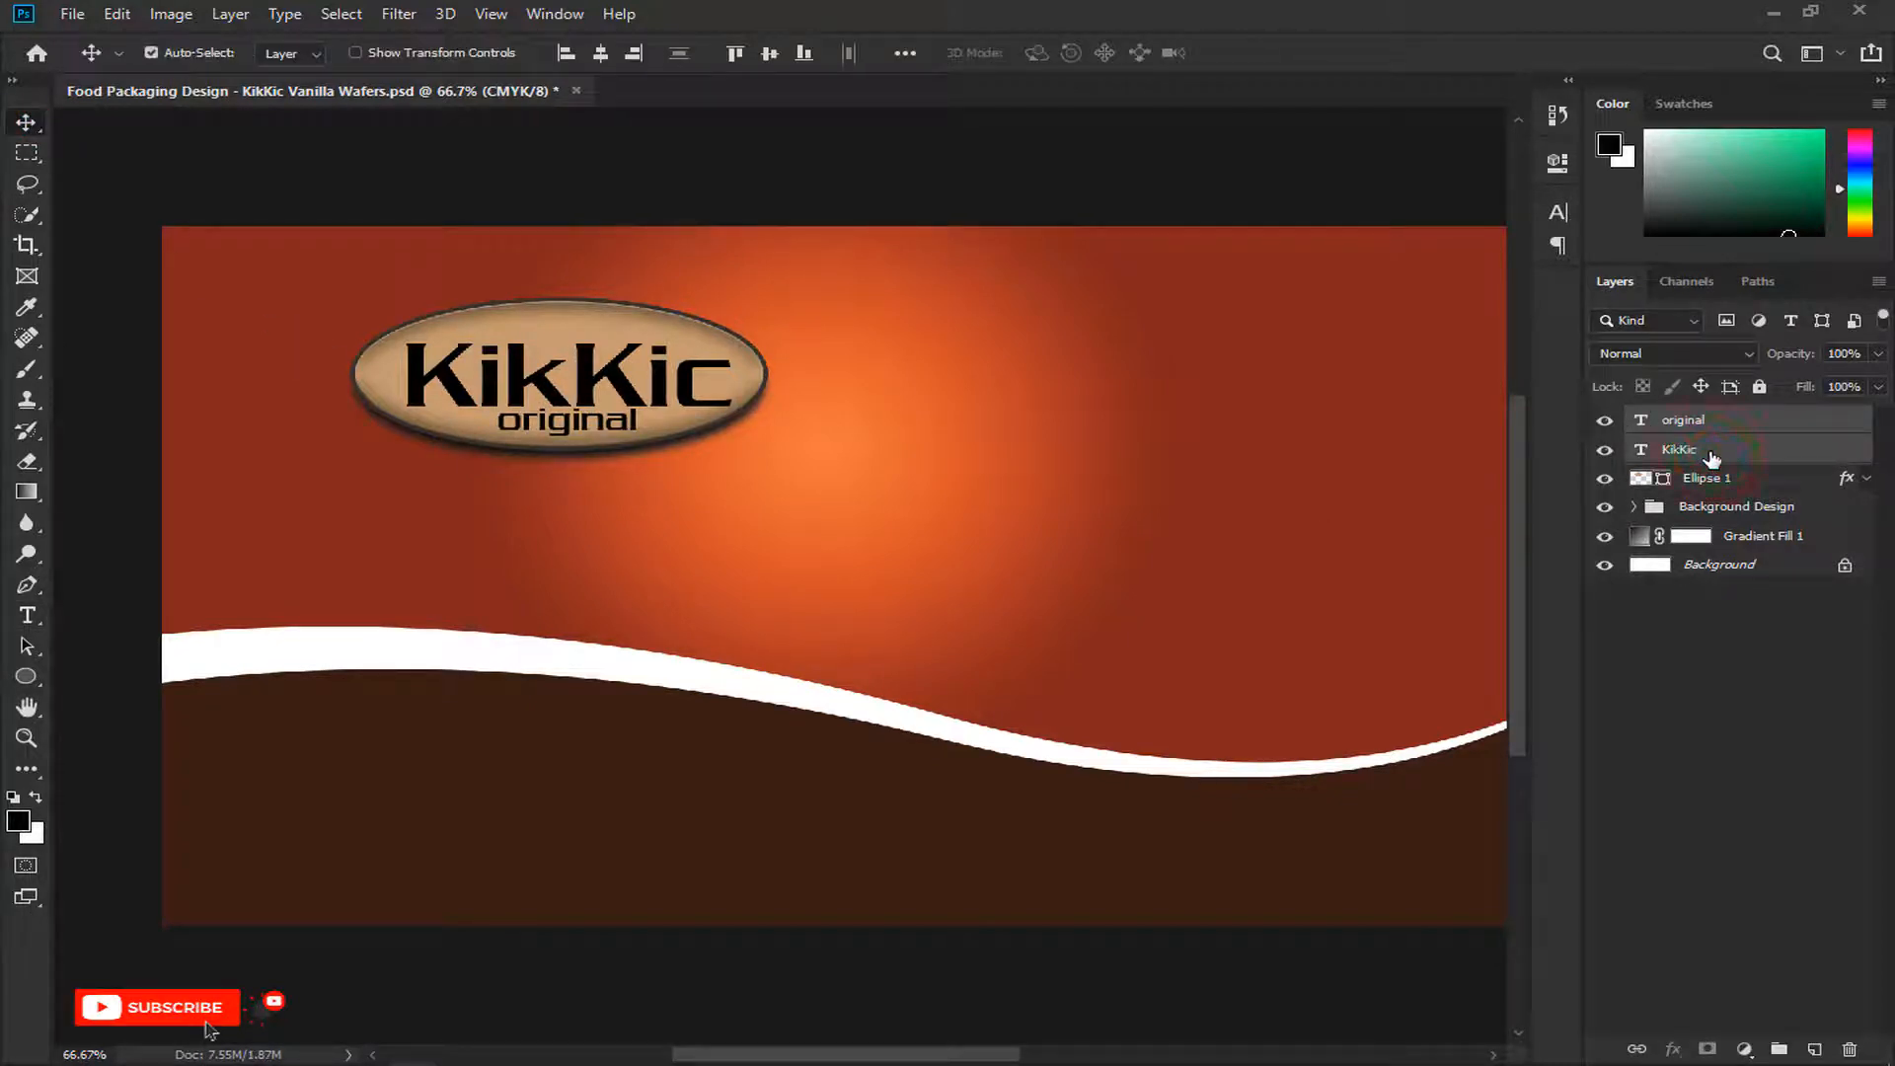
pyautogui.click(1559, 215)
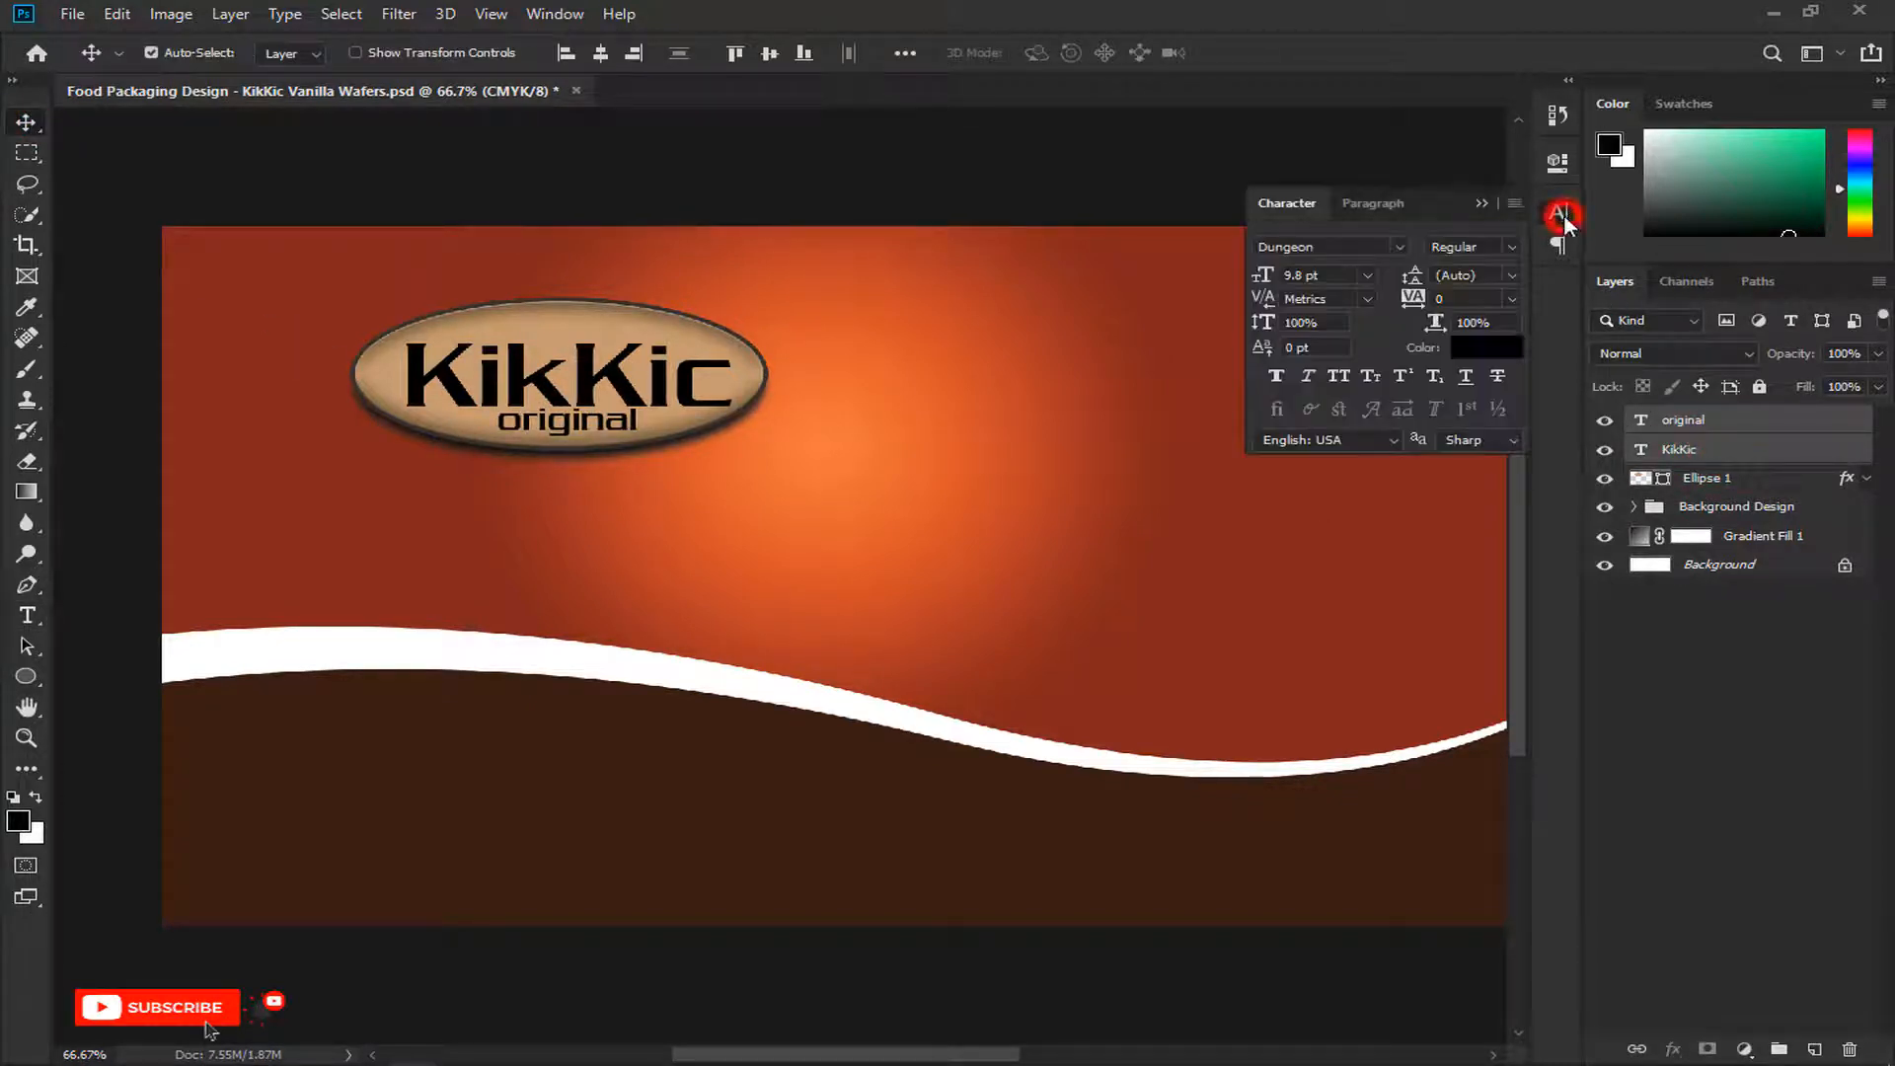
pyautogui.click(1512, 298)
pyautogui.click(1464, 506)
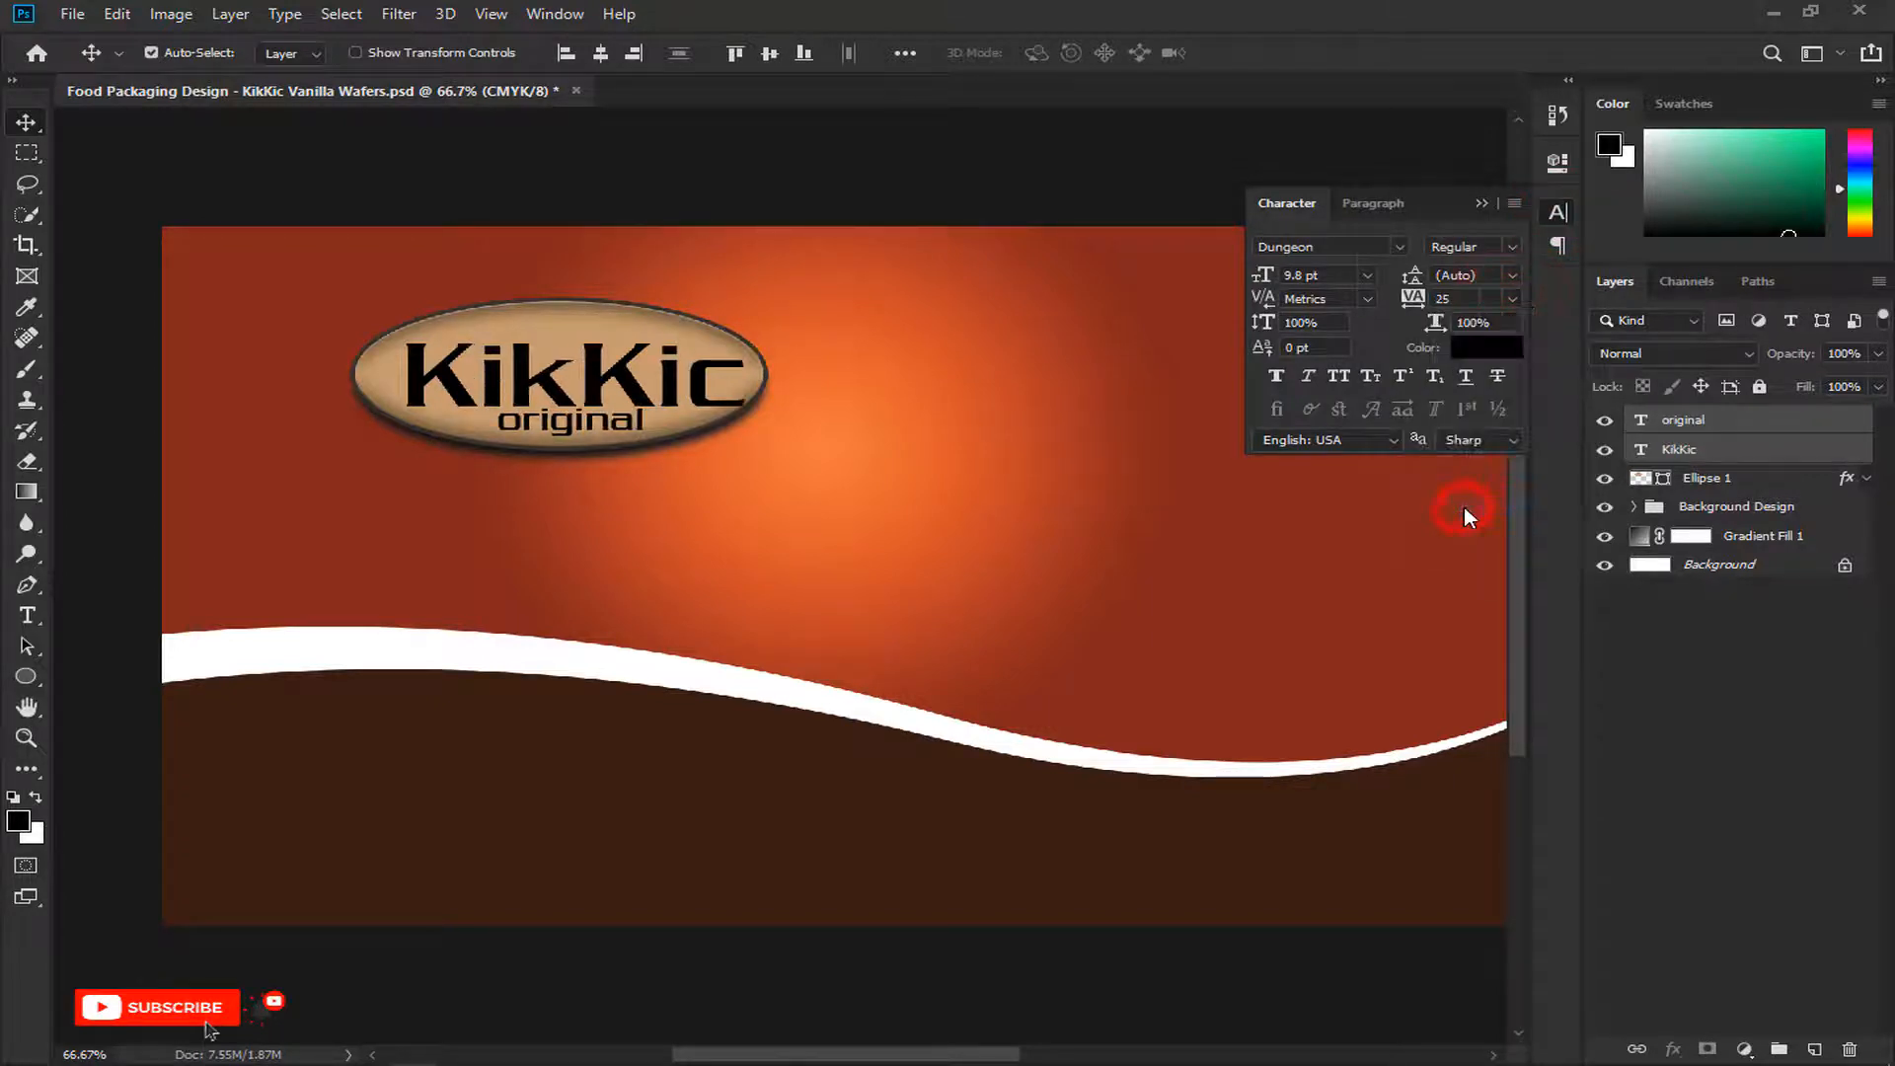
pyautogui.click(1483, 204)
# Step: Rotate the KikKic and original texts together by -5 degrees
pyautogui.hotkey('ctrl', 't')
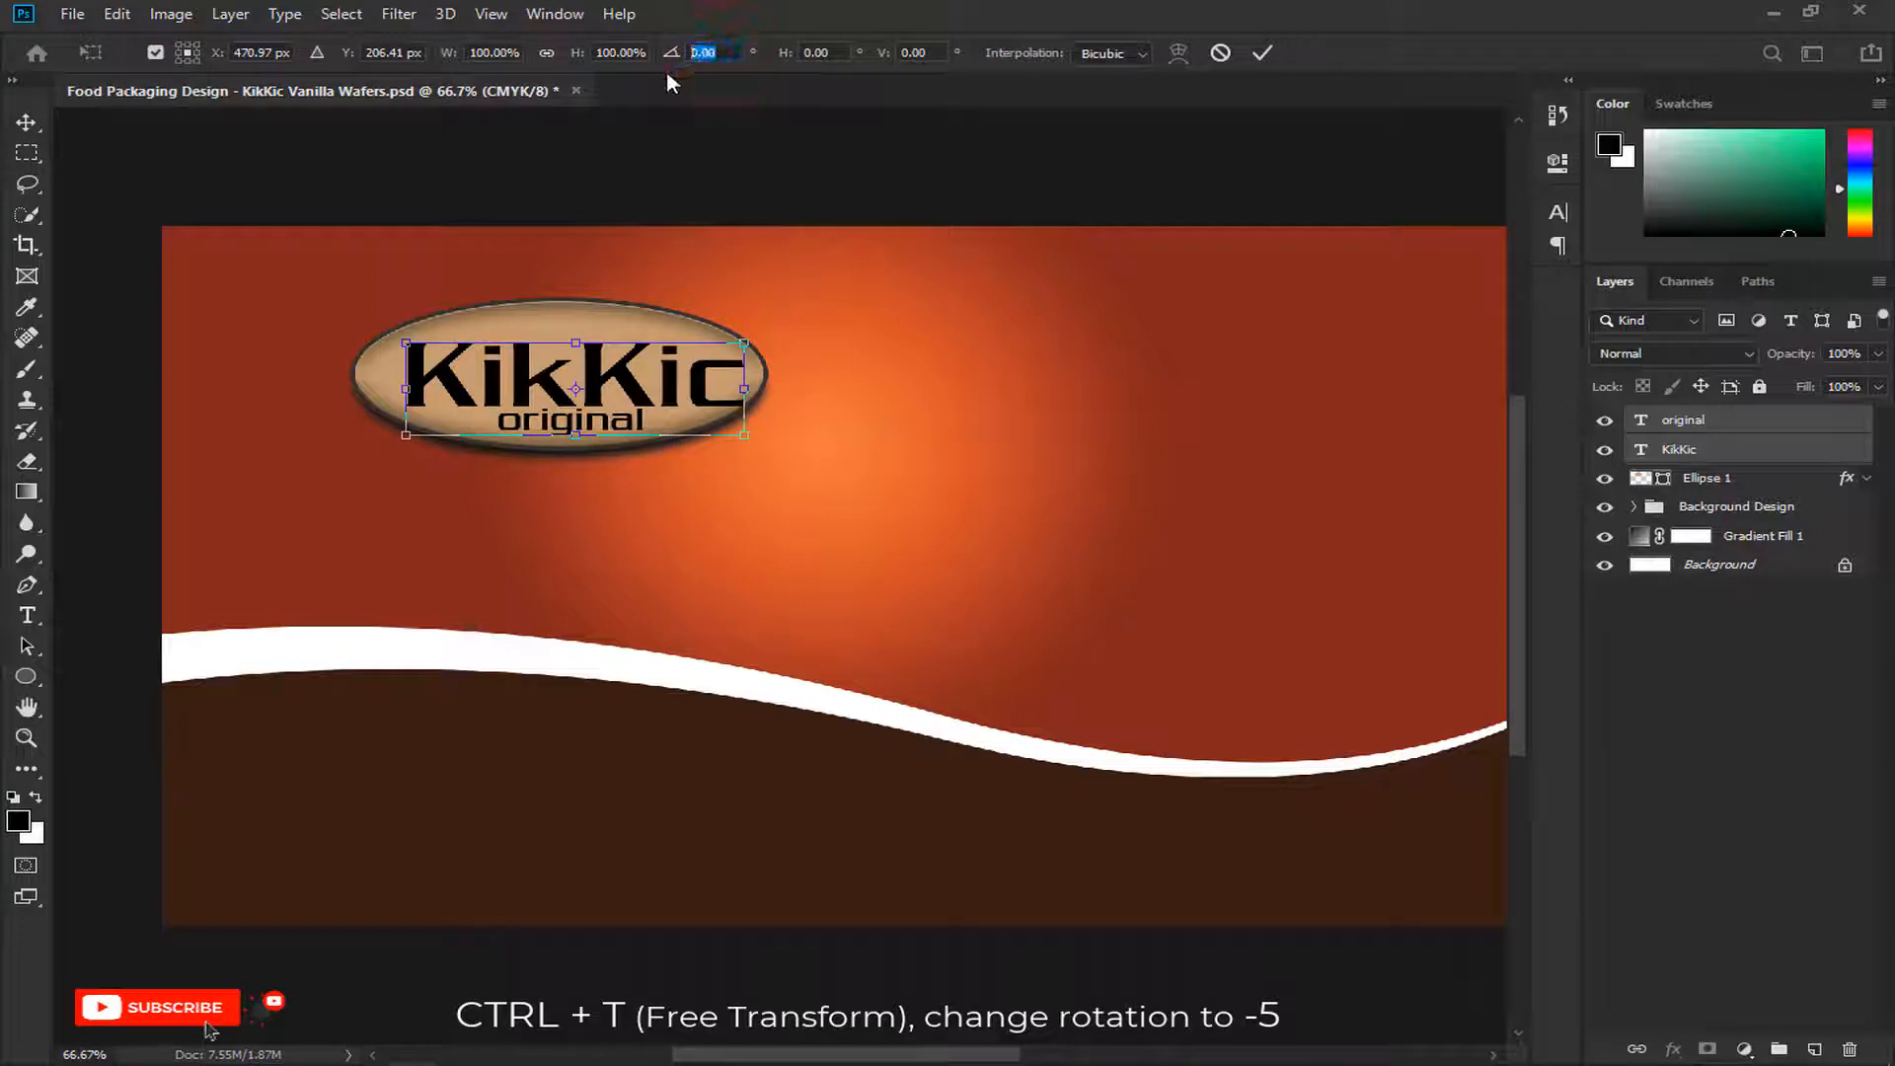
pyautogui.write('-5')
pyautogui.click(1262, 52)
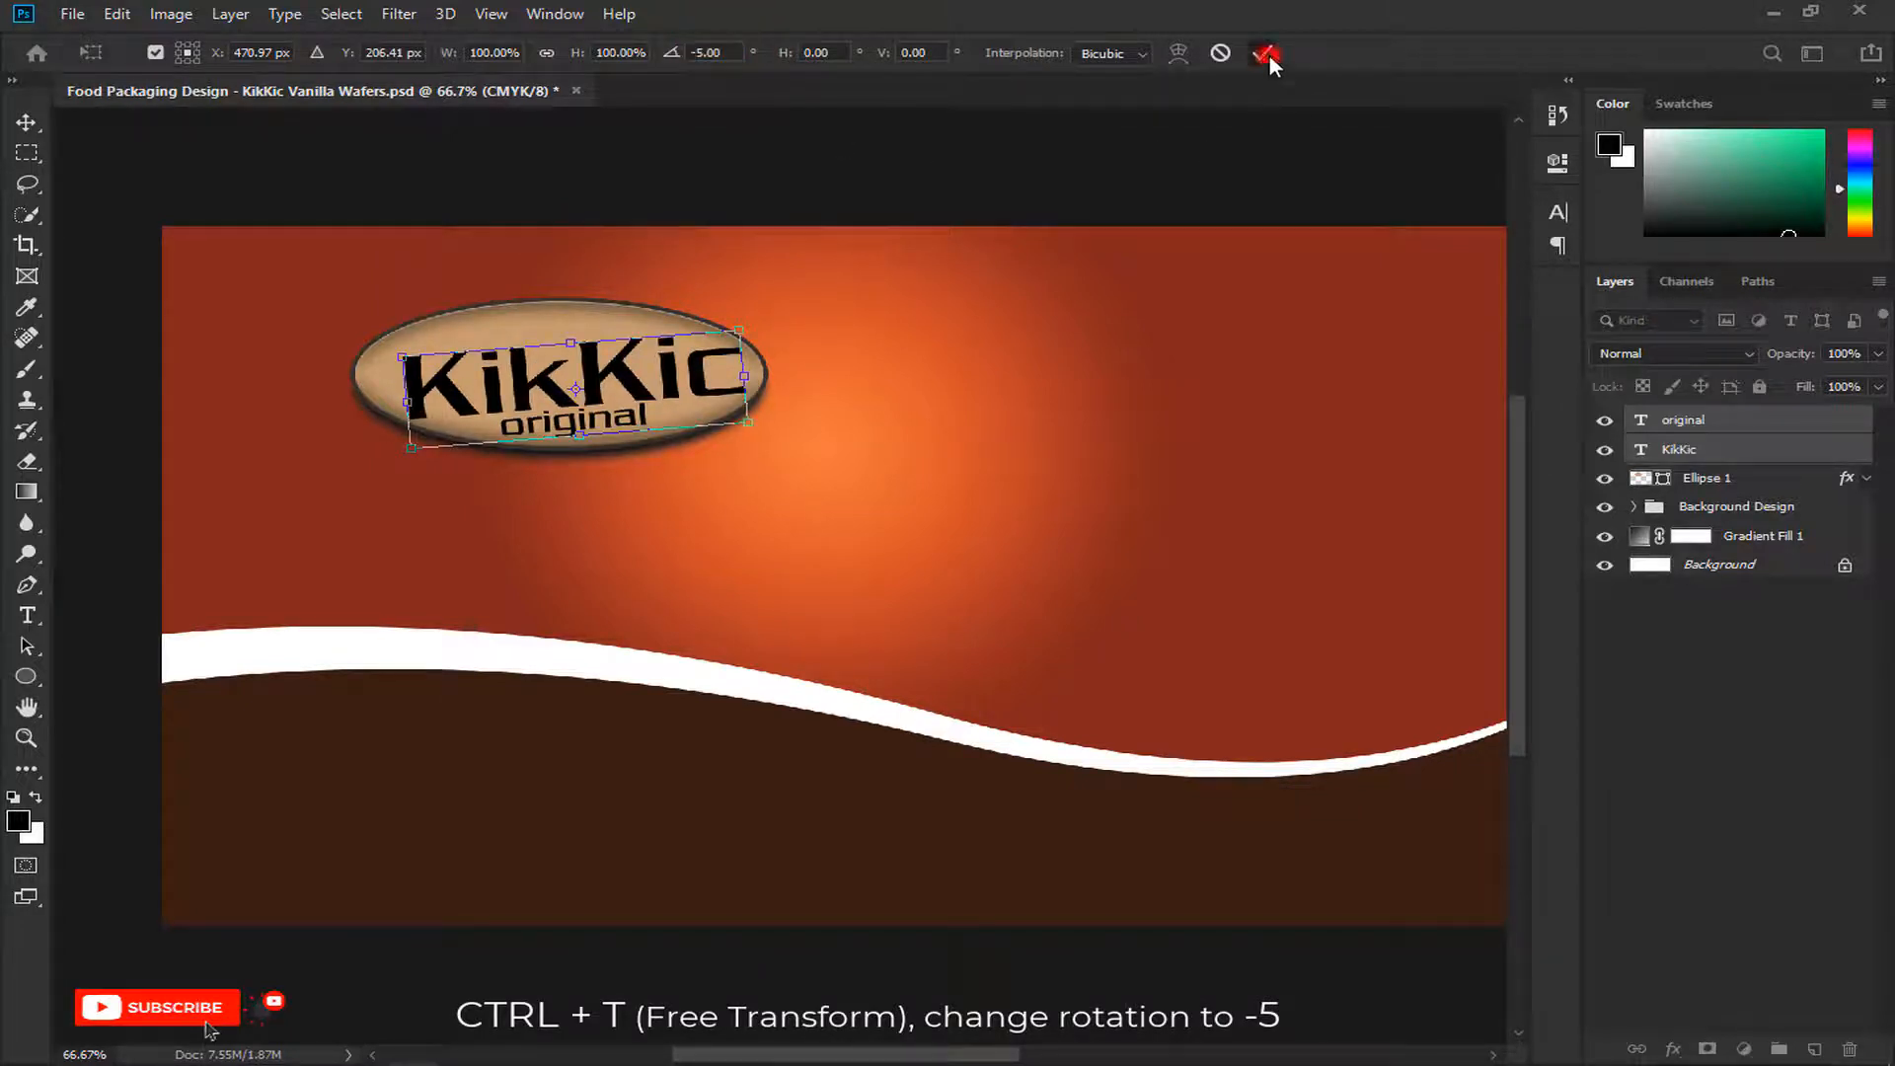
# Step: Apply faux italic to both logo texts and scale them down slightly to fit within the oval
pyautogui.click(1557, 211)
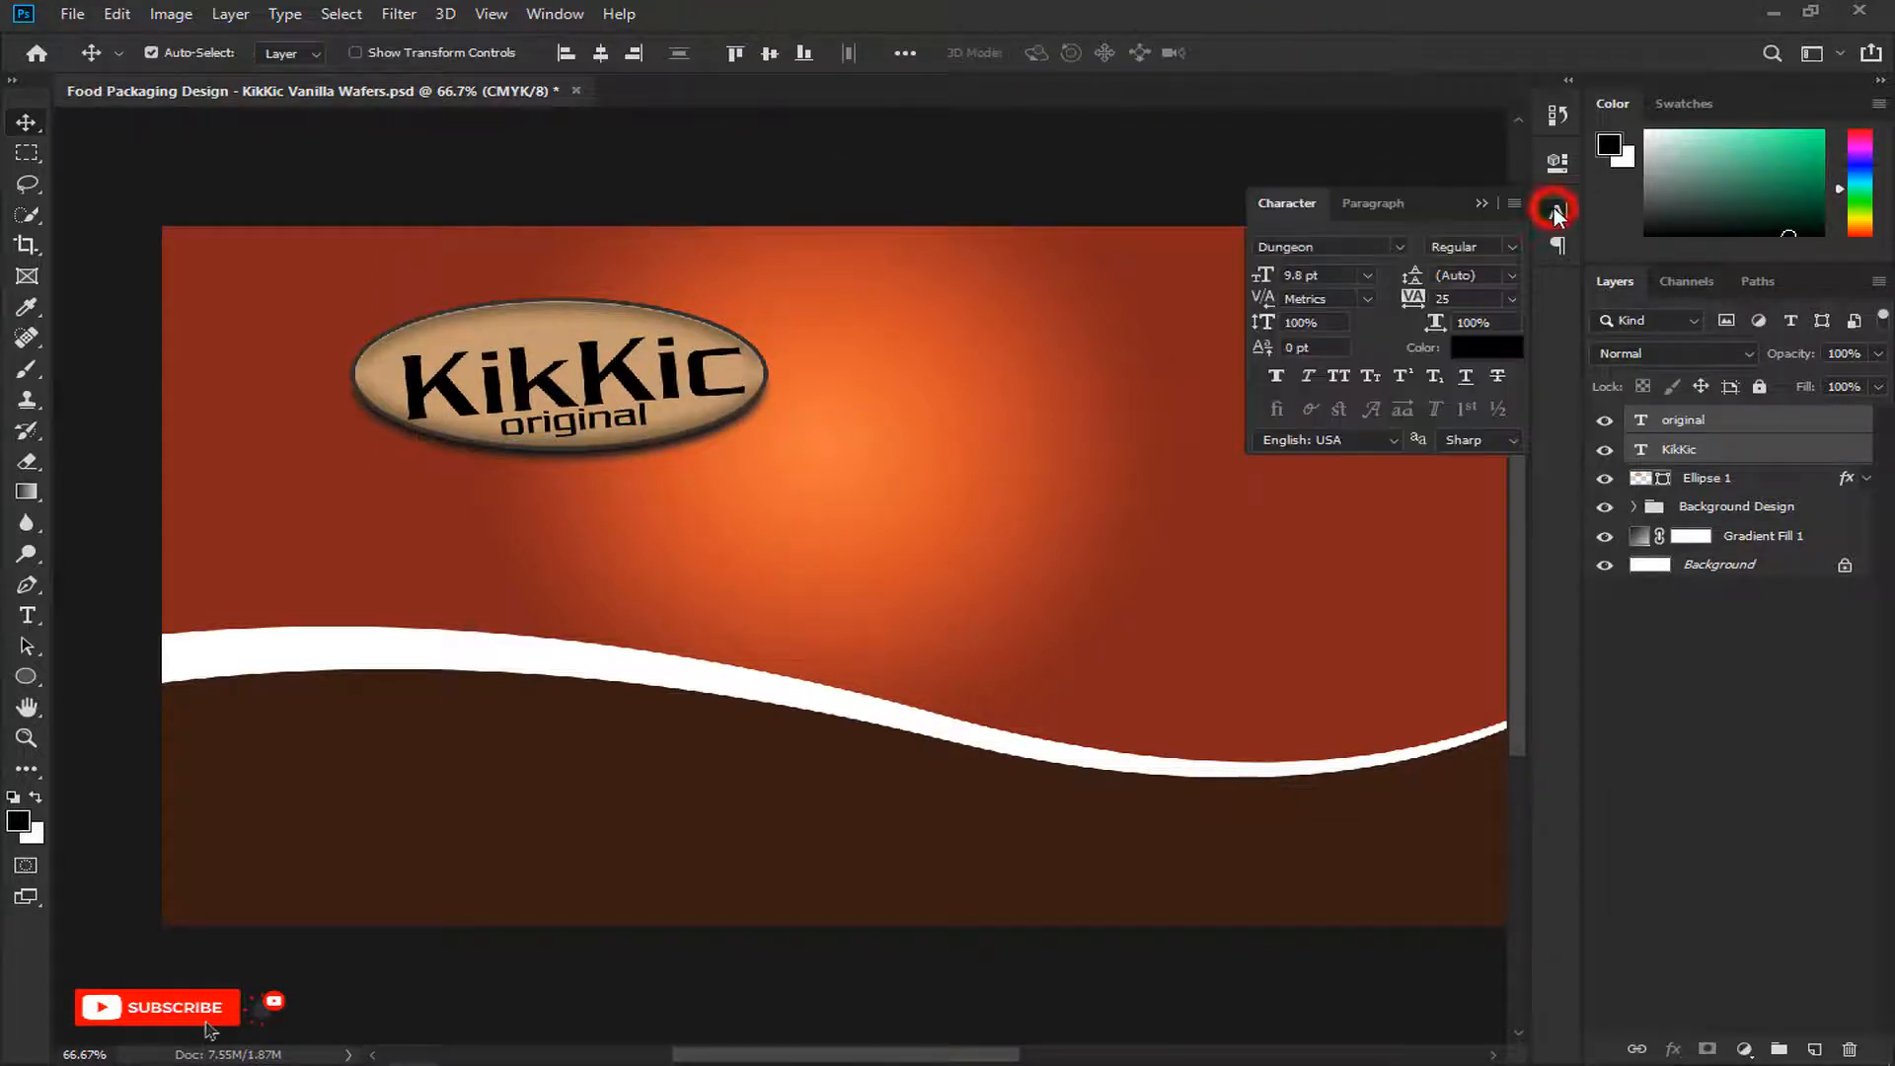
pyautogui.click(1307, 379)
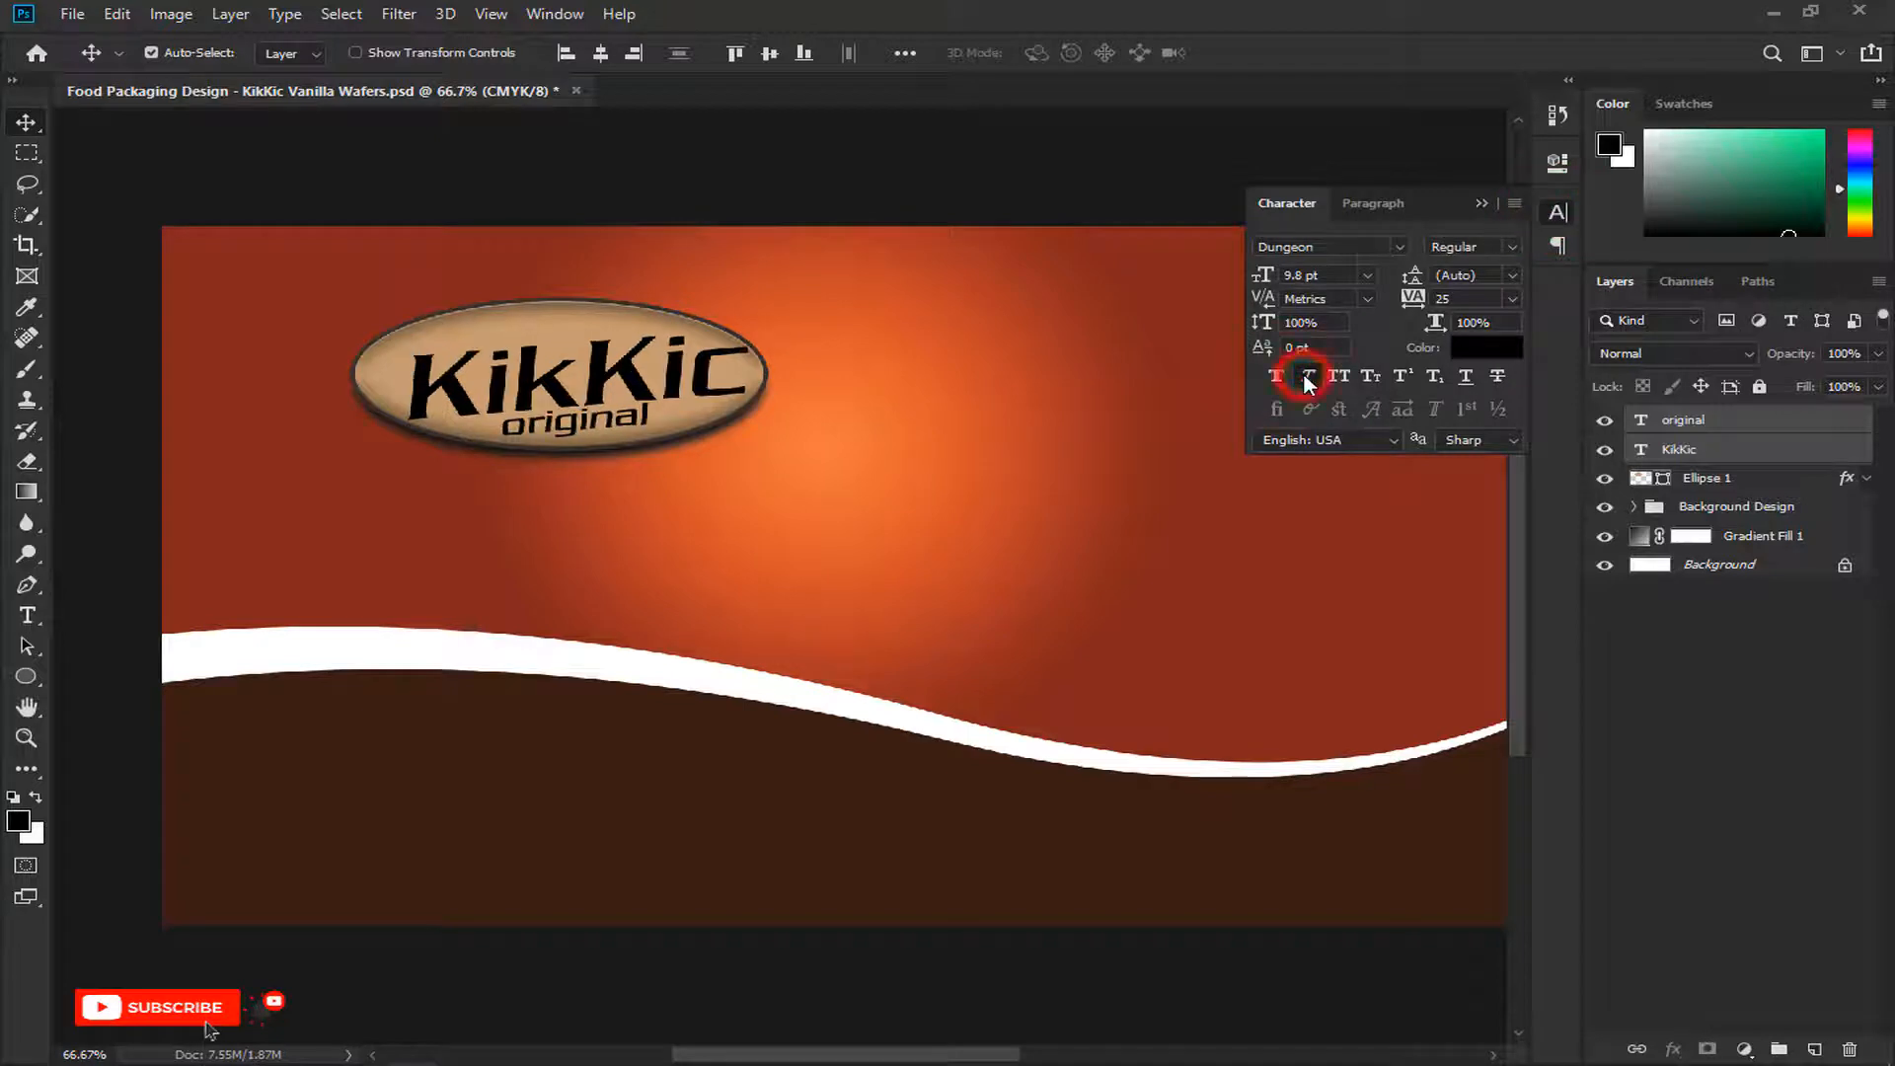
pyautogui.click(1481, 203)
pyautogui.hotkey('ctrl', 't')
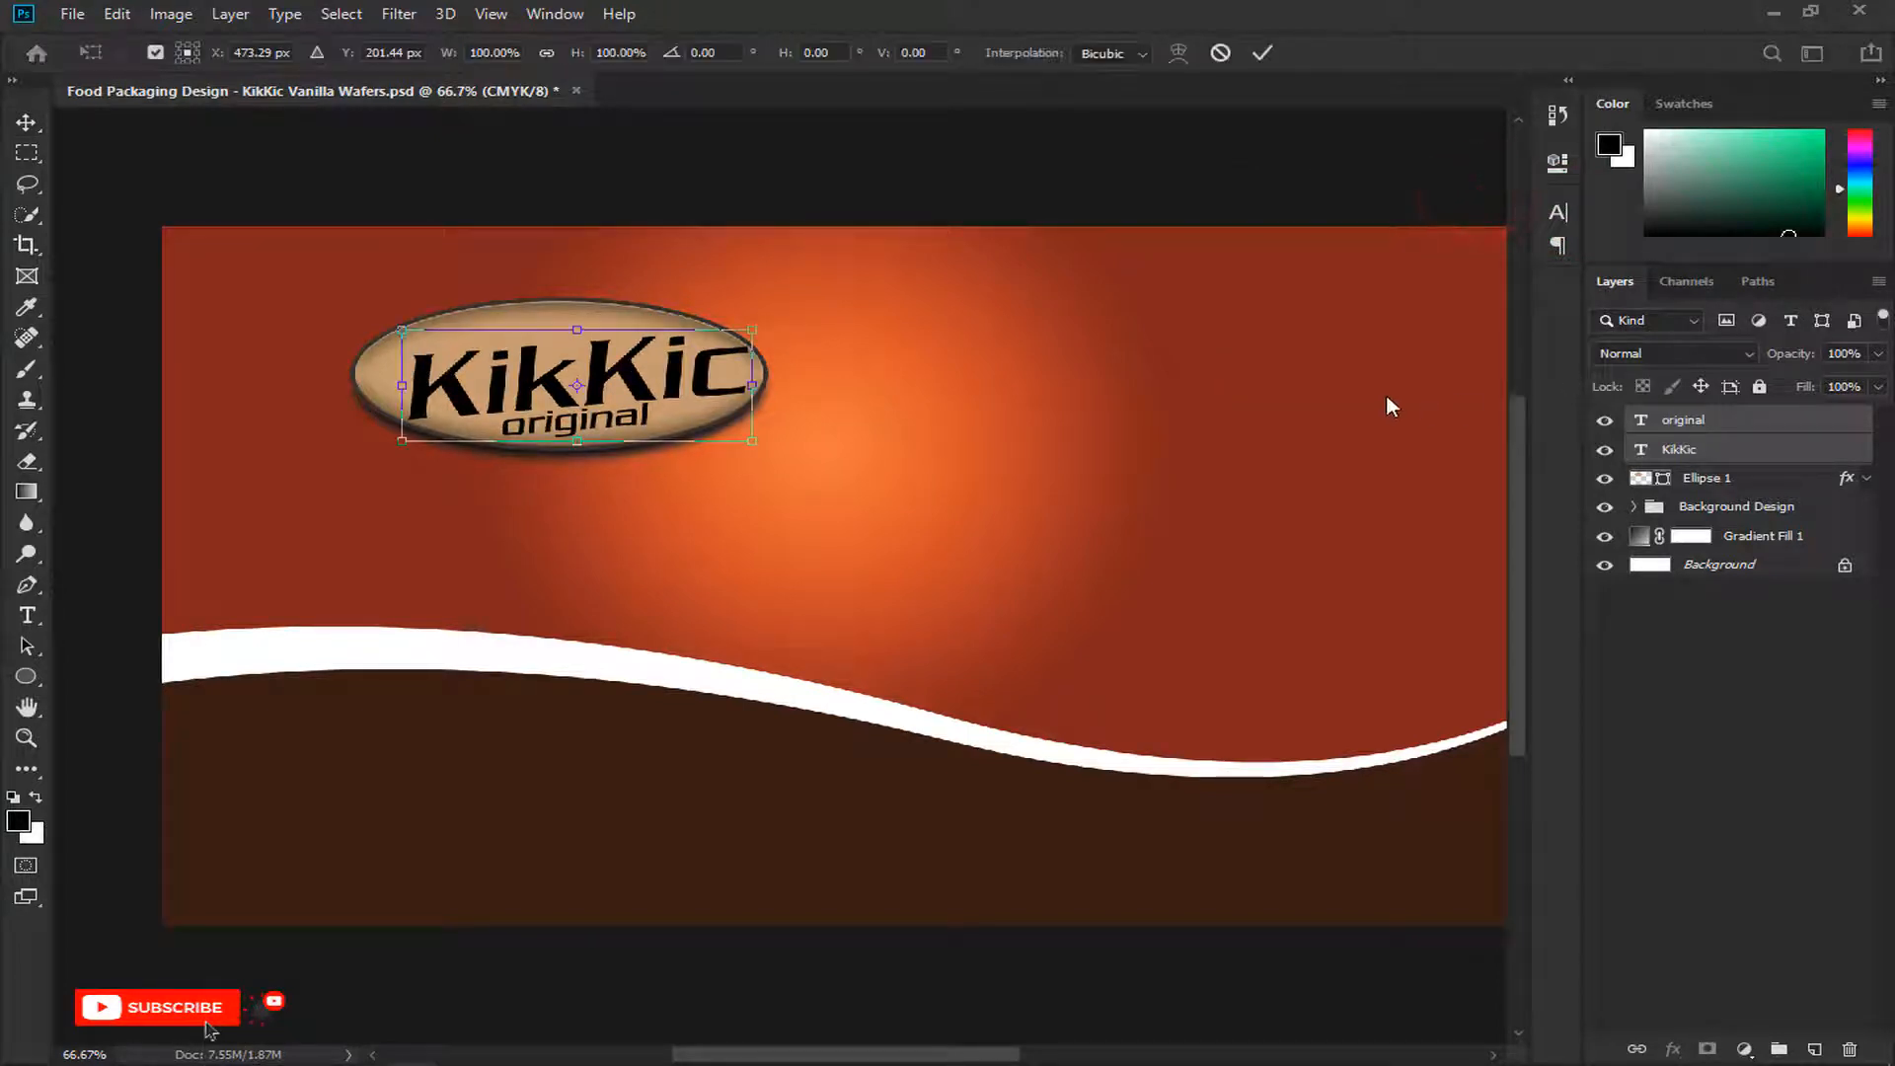
pyautogui.moveTo(761, 328); pyautogui.dragTo(755, 335)
pyautogui.press('Return')
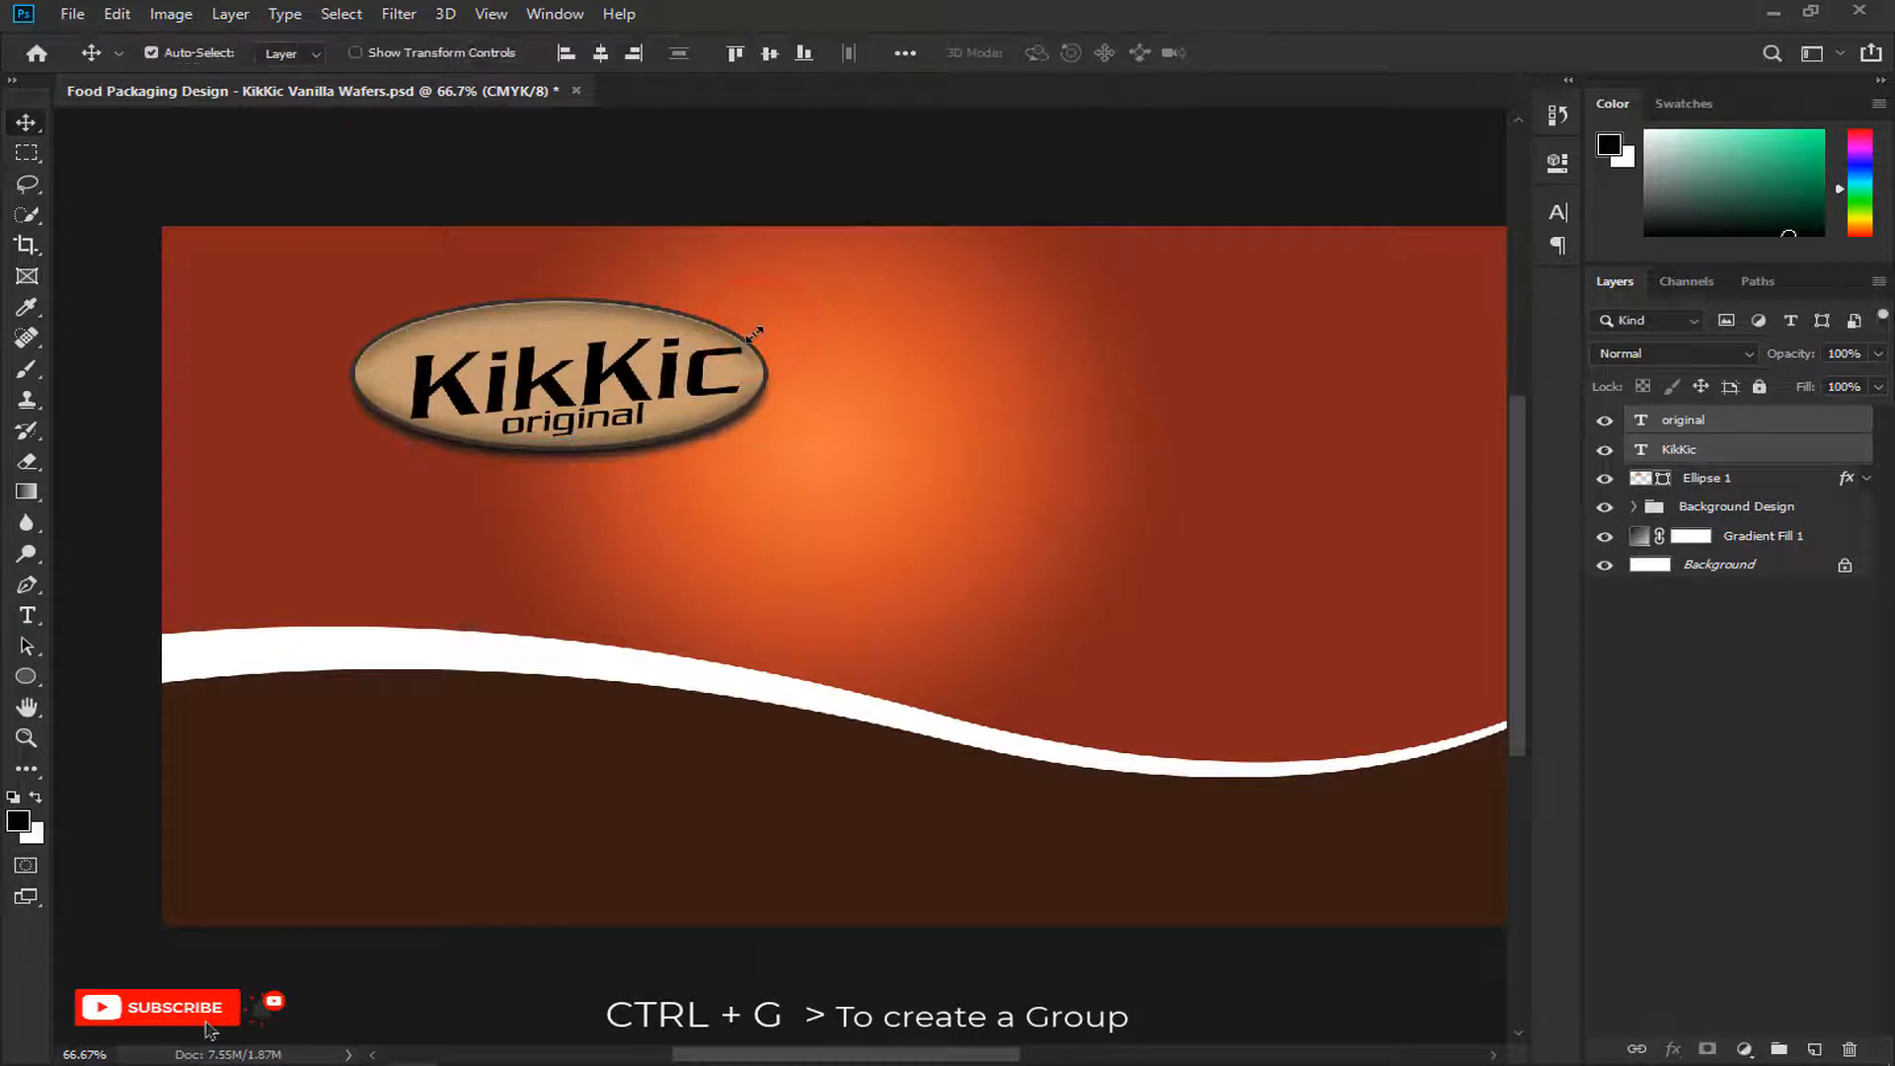
# Step: Group the two logo text layers and name the group "Product Logo"
pyautogui.hotkey('ctrl', 'g')
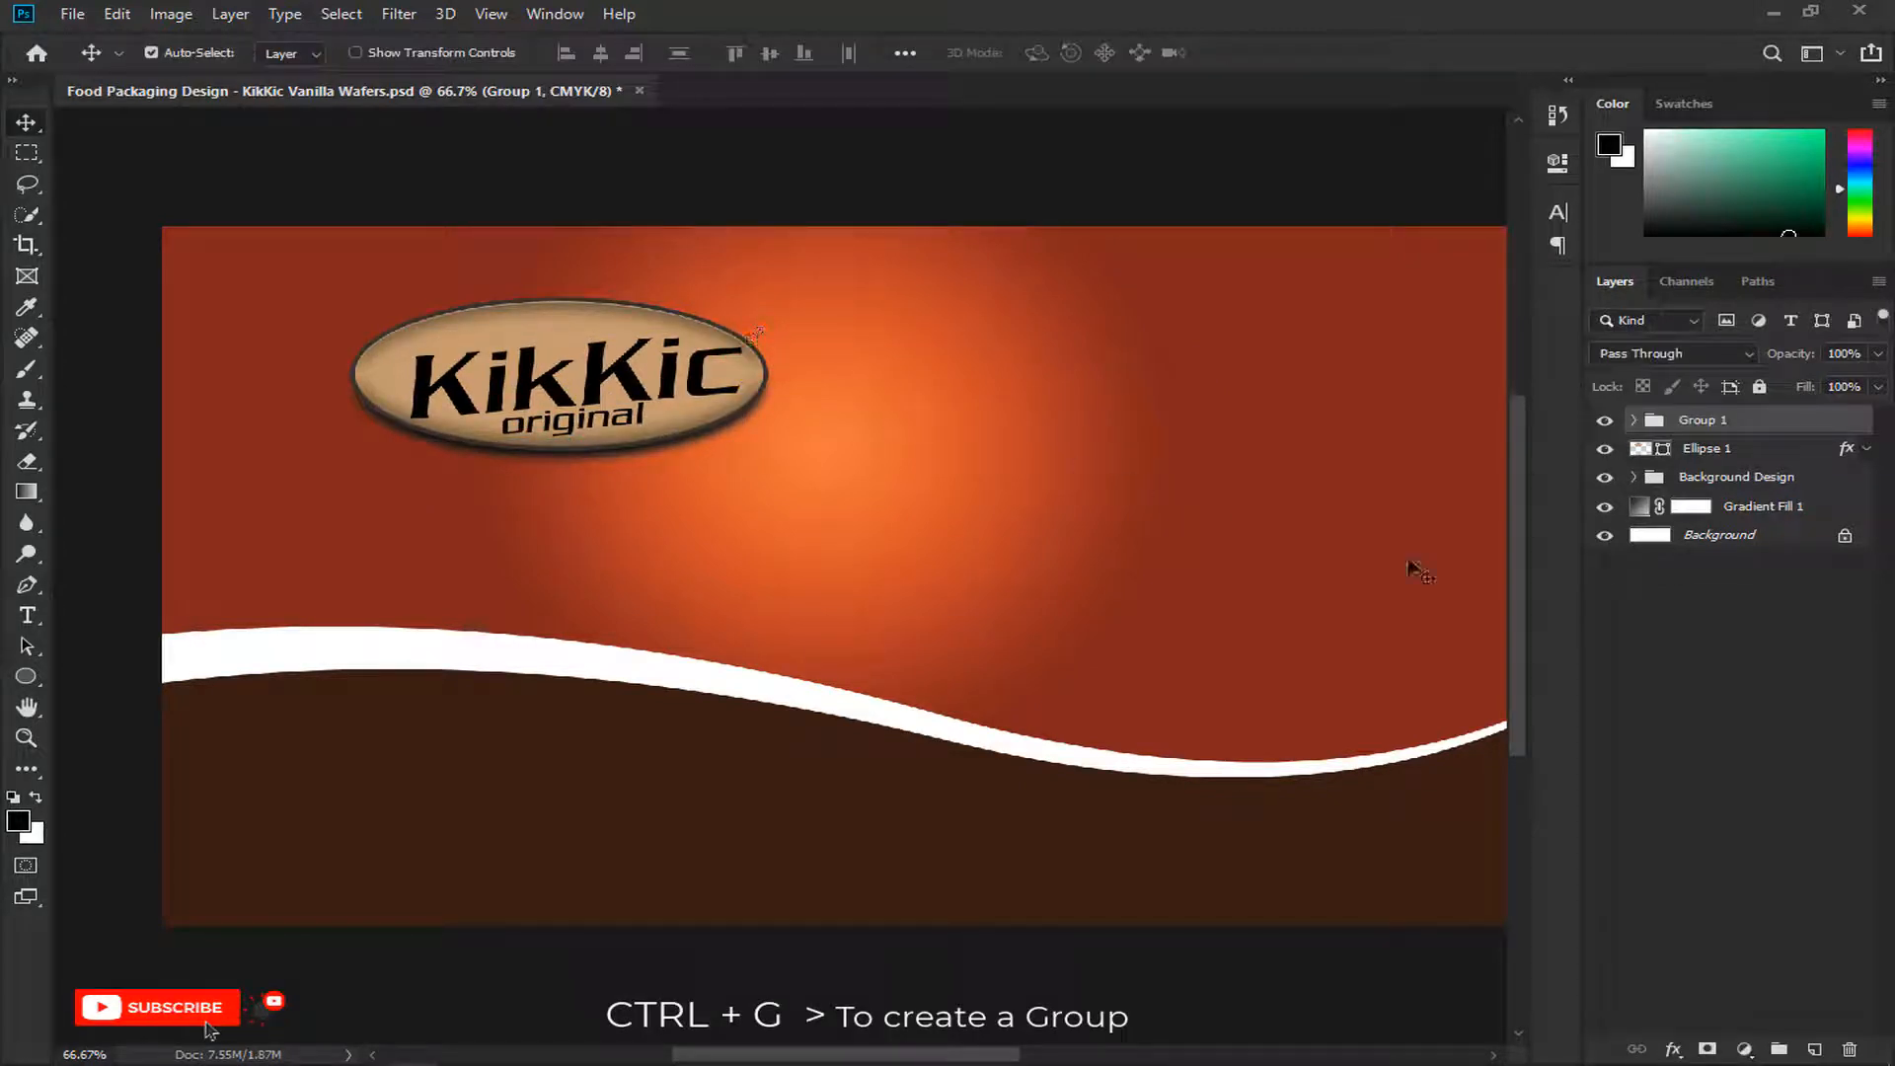
pyautogui.doubleClick(1698, 421)
pyautogui.write('Produc')
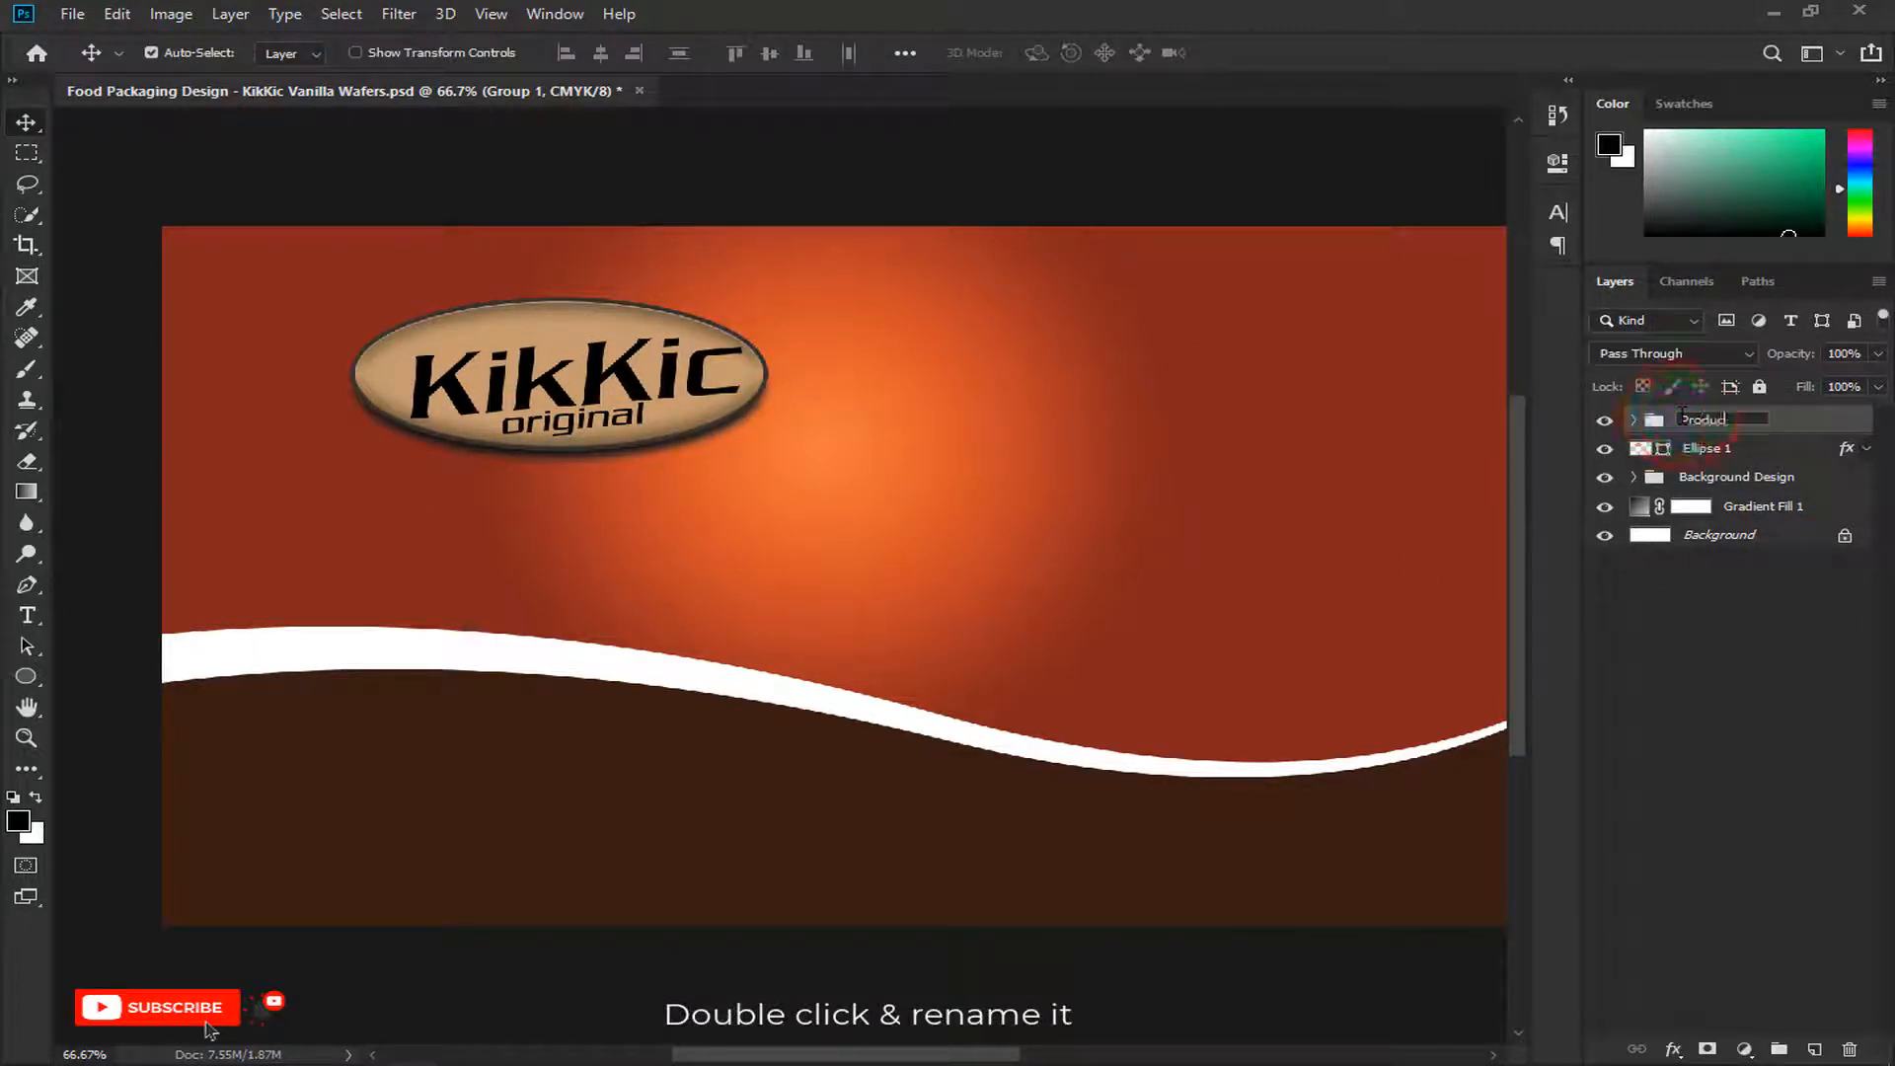
pyautogui.write('t Logo')
pyautogui.press('Return')
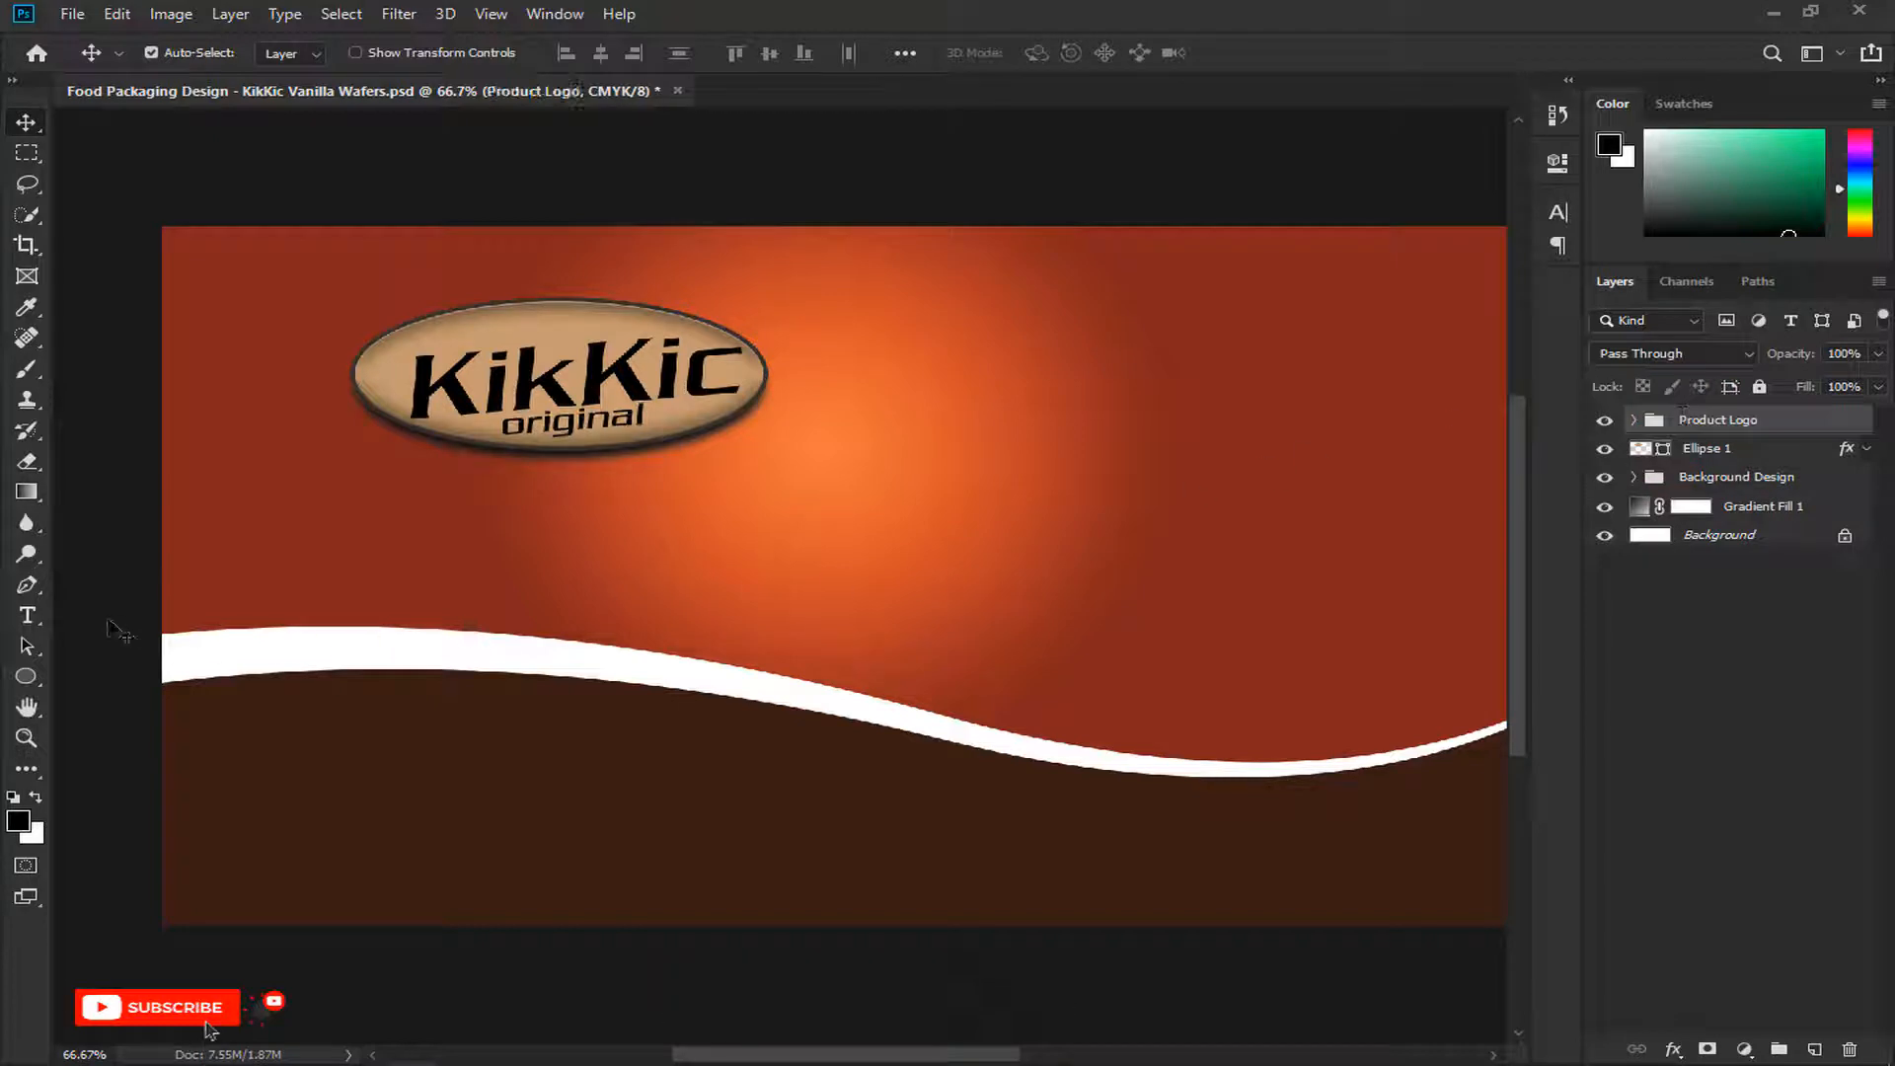
# Step: Set the Type tool to the thinoo Bold font with faux italic at 24 pt
pyautogui.click(29, 616)
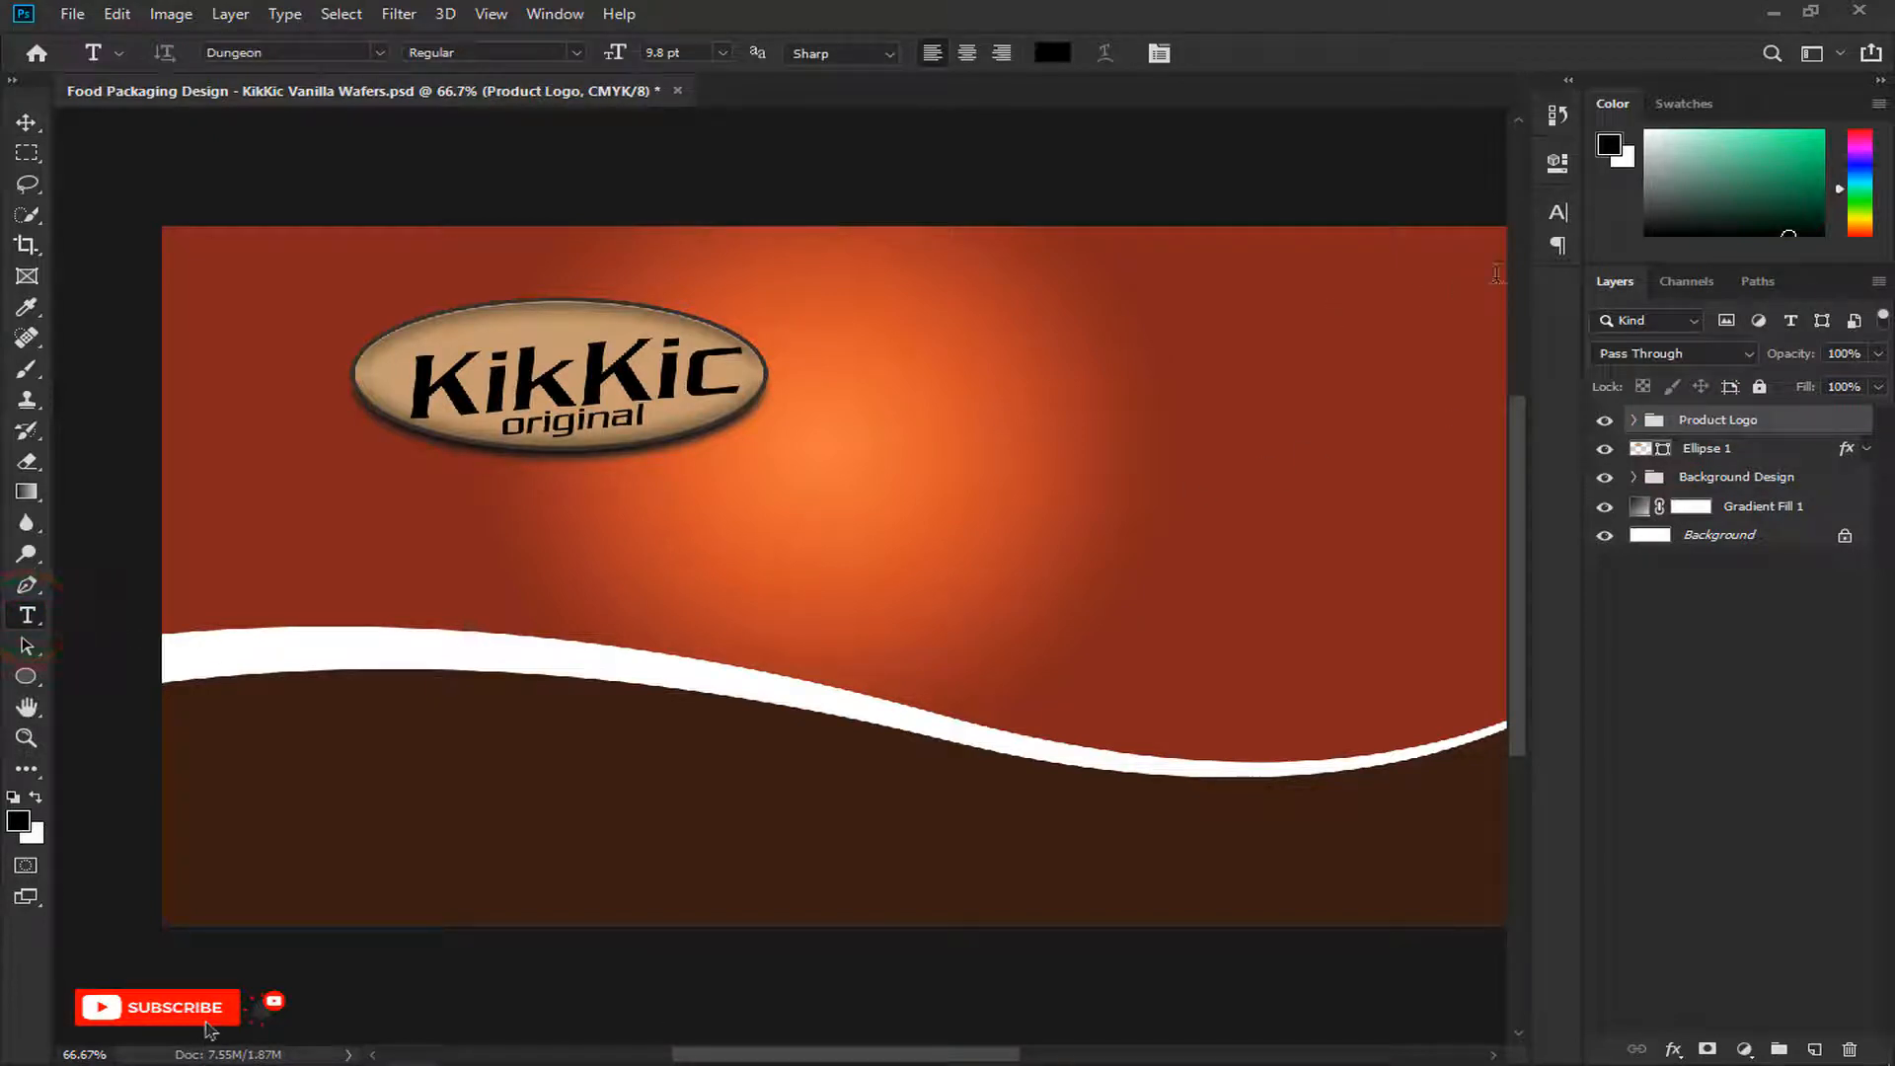
pyautogui.click(1558, 212)
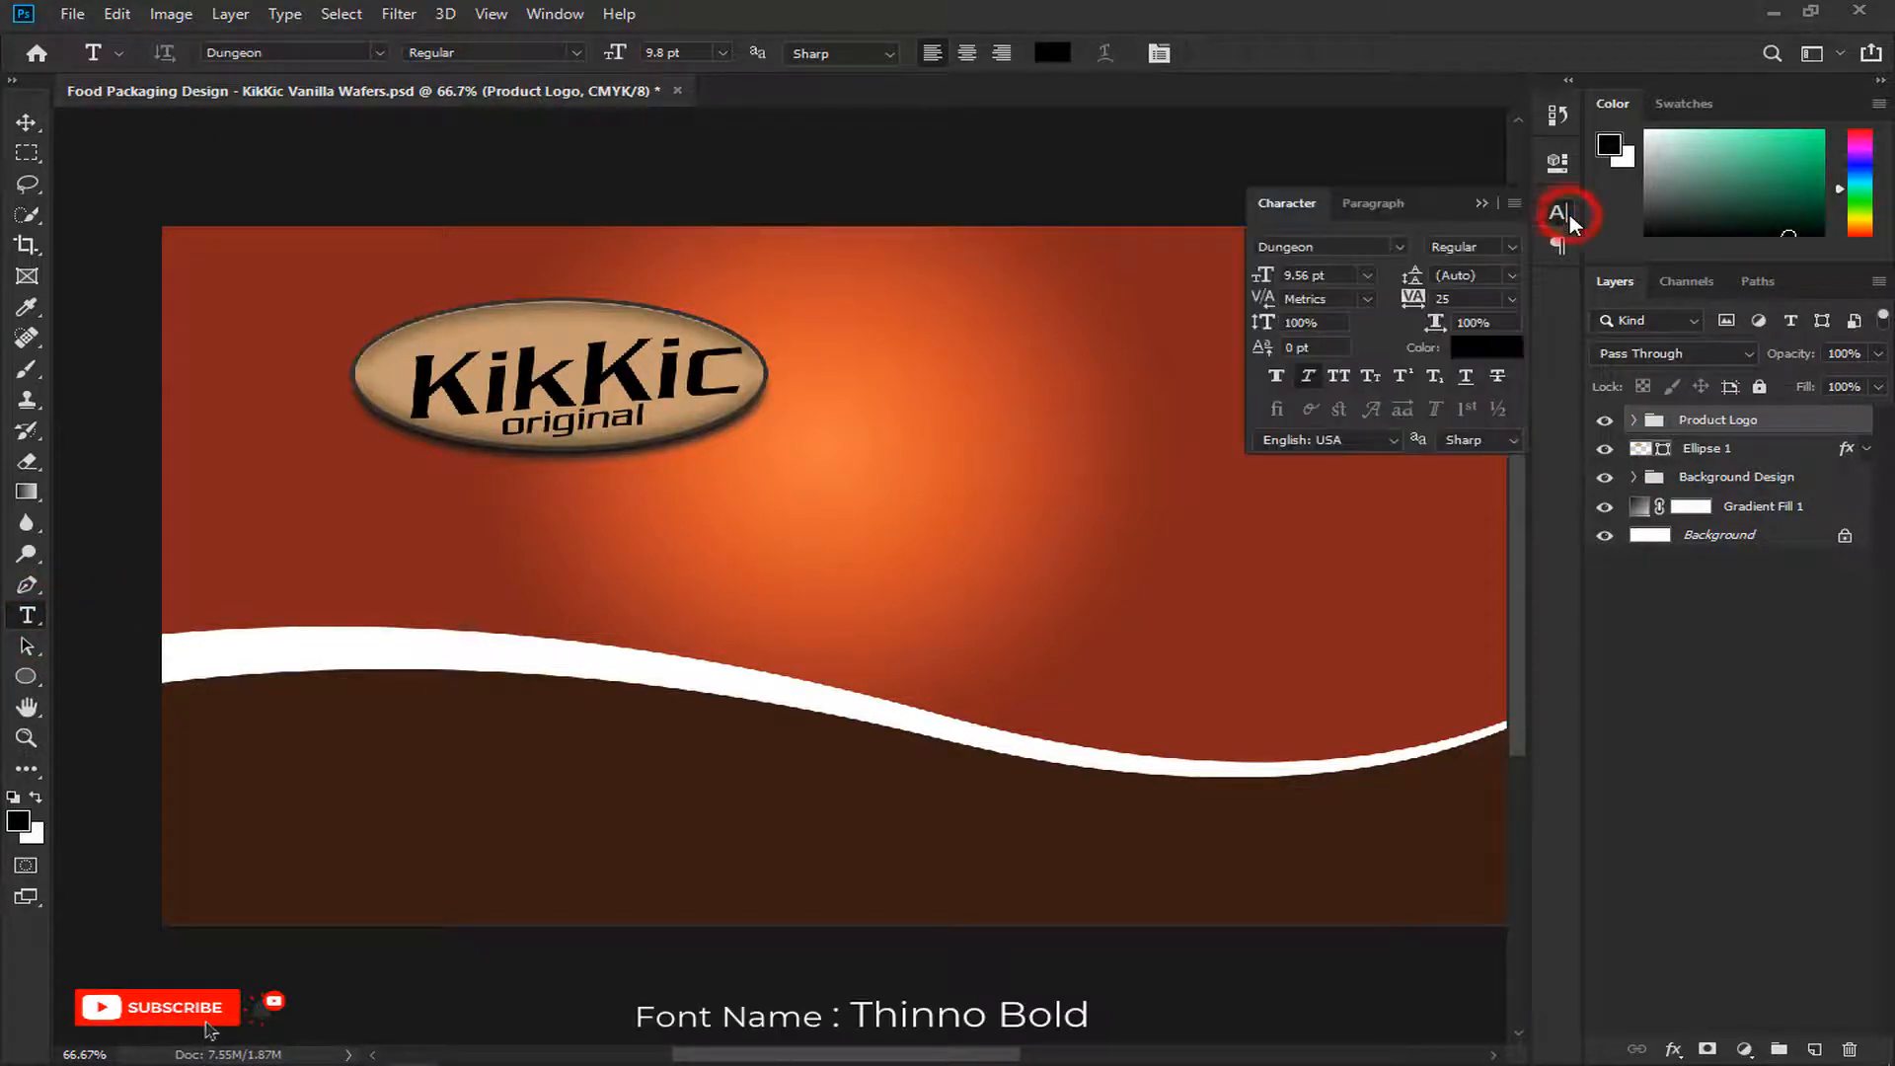
pyautogui.click(1337, 247)
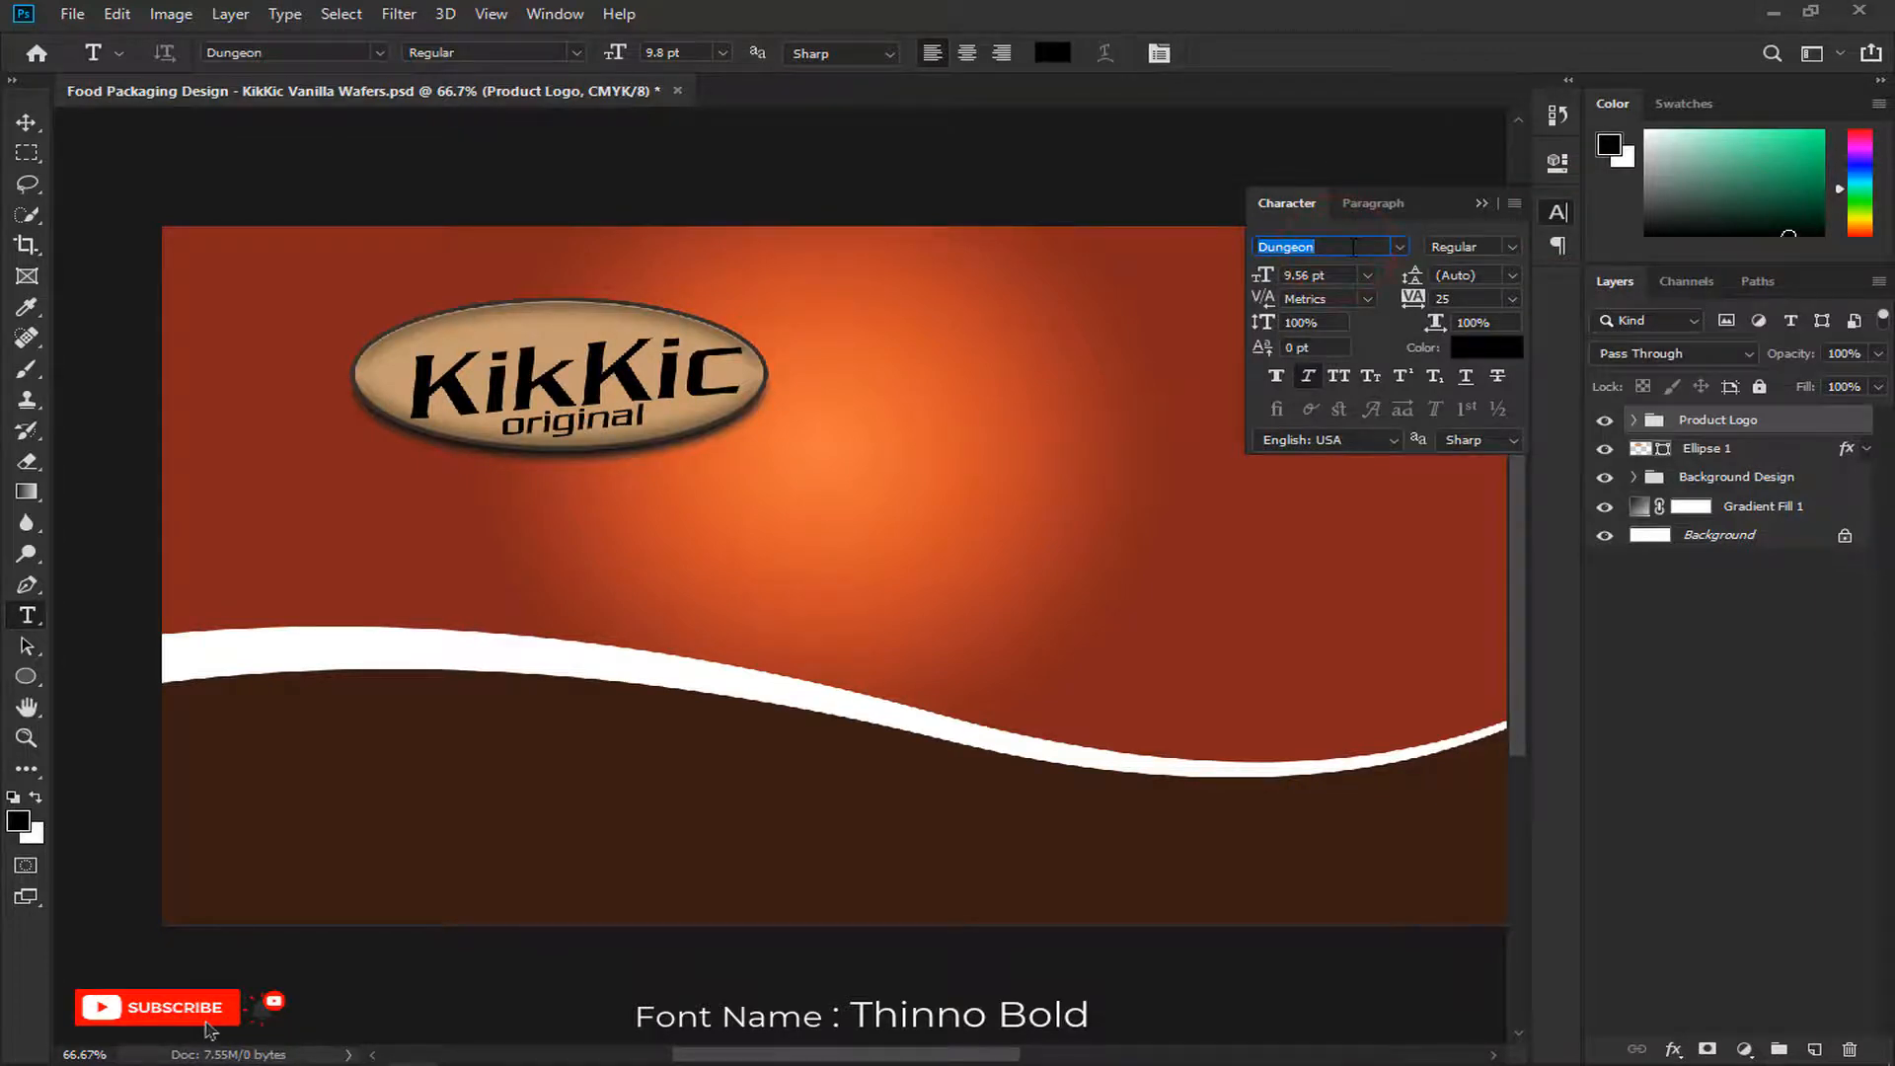
pyautogui.write('thinoo')
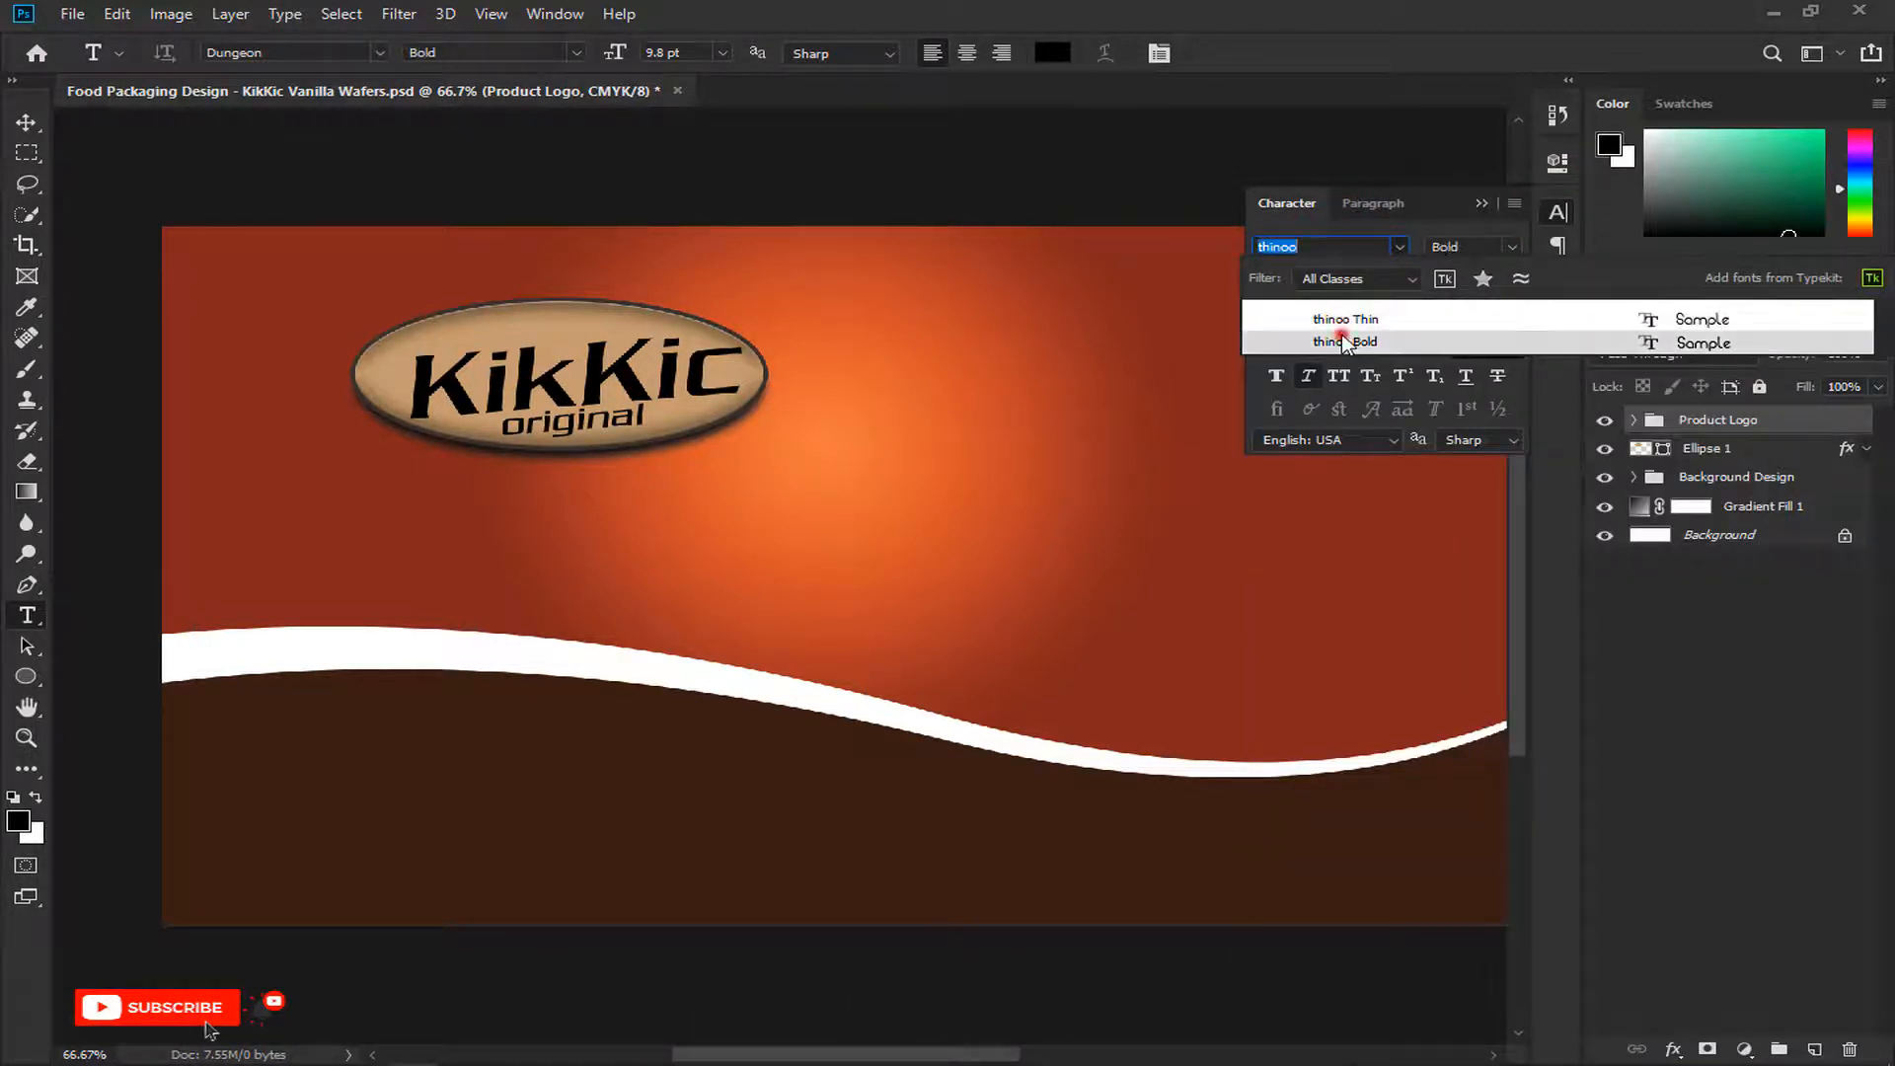
pyautogui.click(1345, 341)
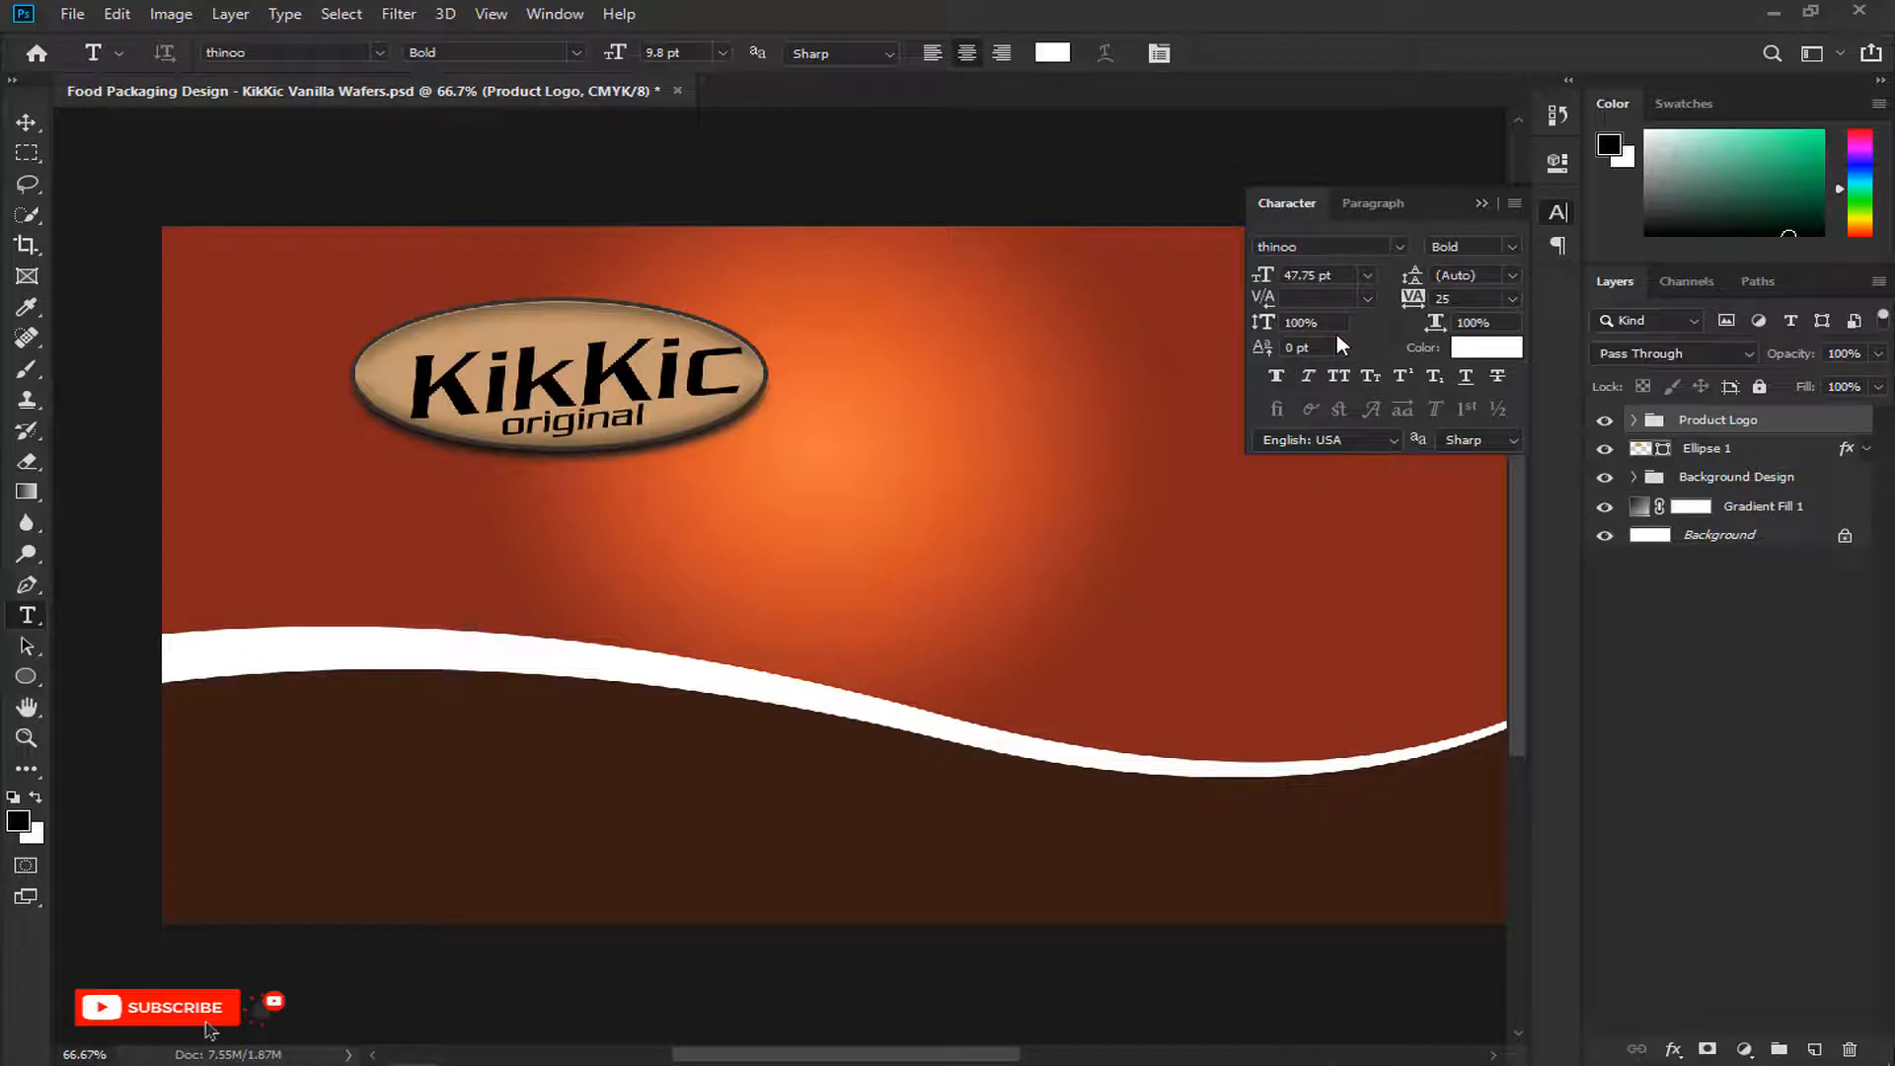
pyautogui.click(1307, 379)
pyautogui.click(1480, 204)
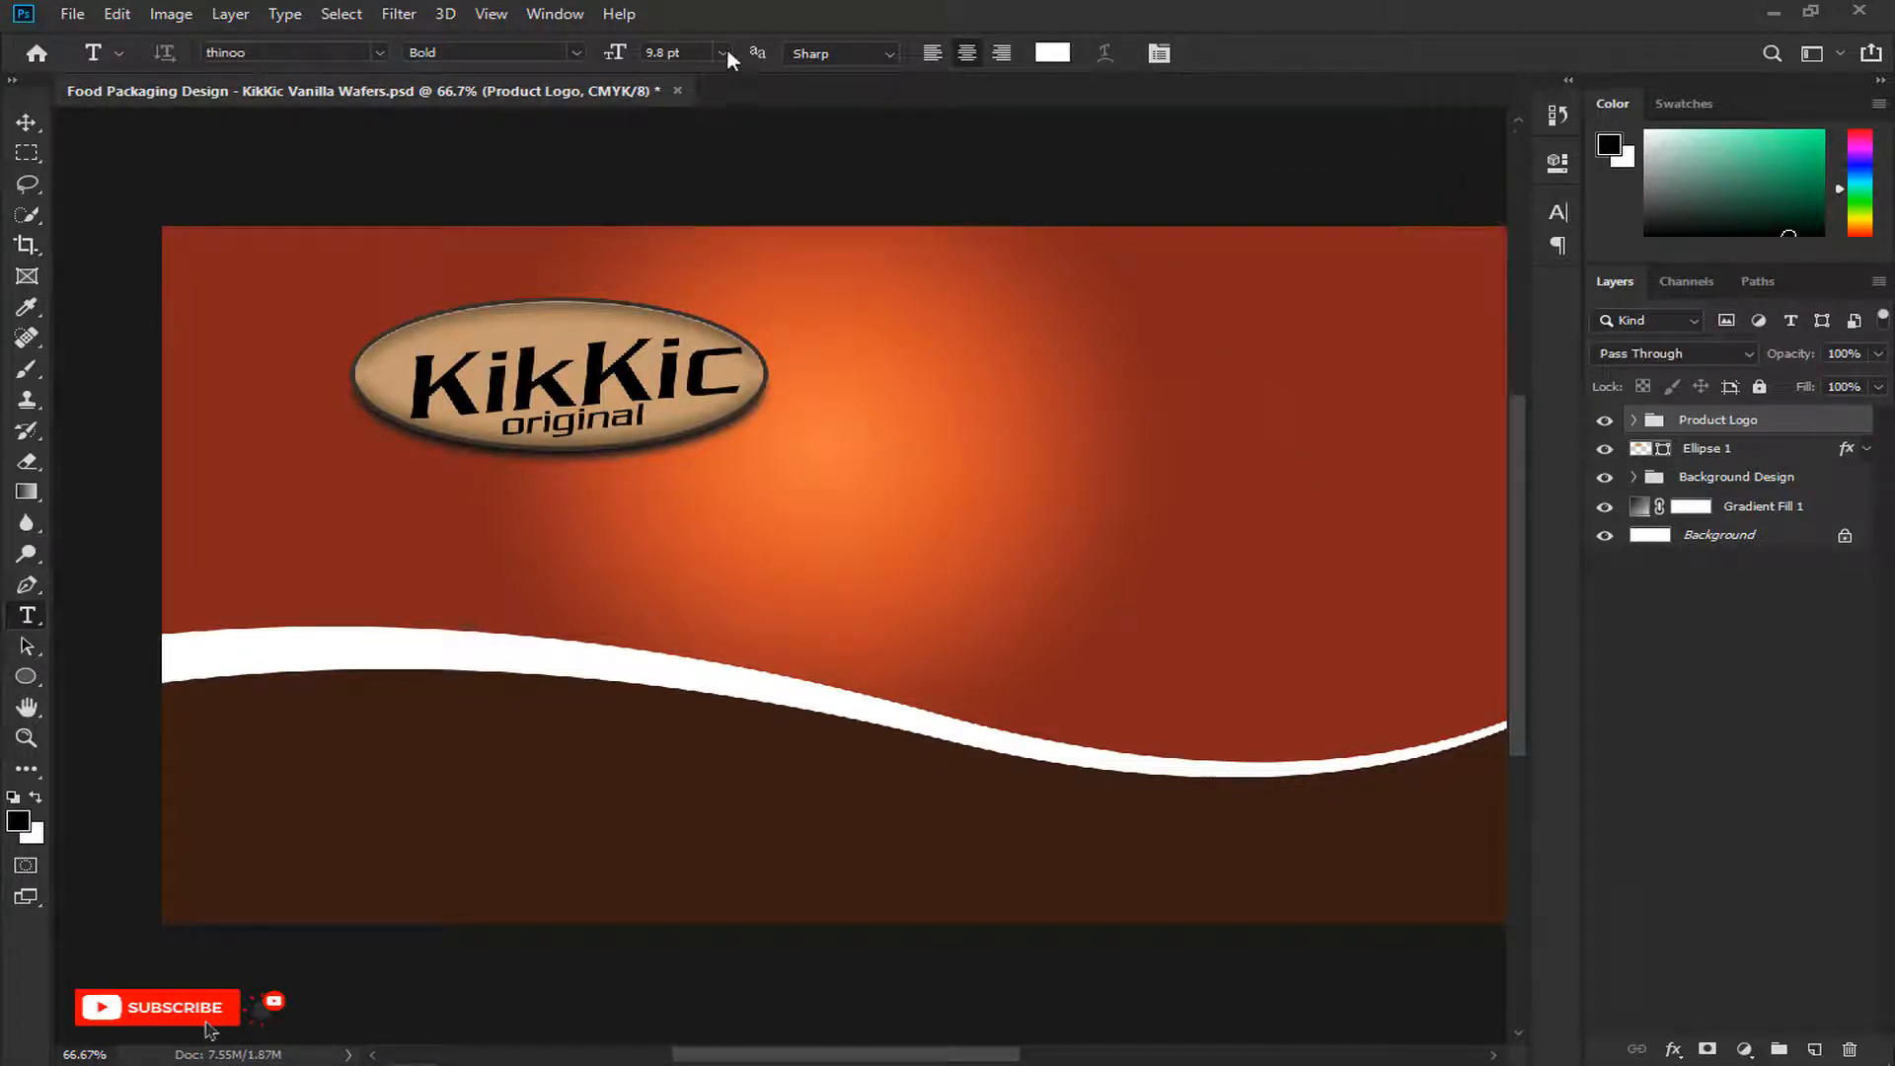
pyautogui.click(724, 52)
pyautogui.click(691, 265)
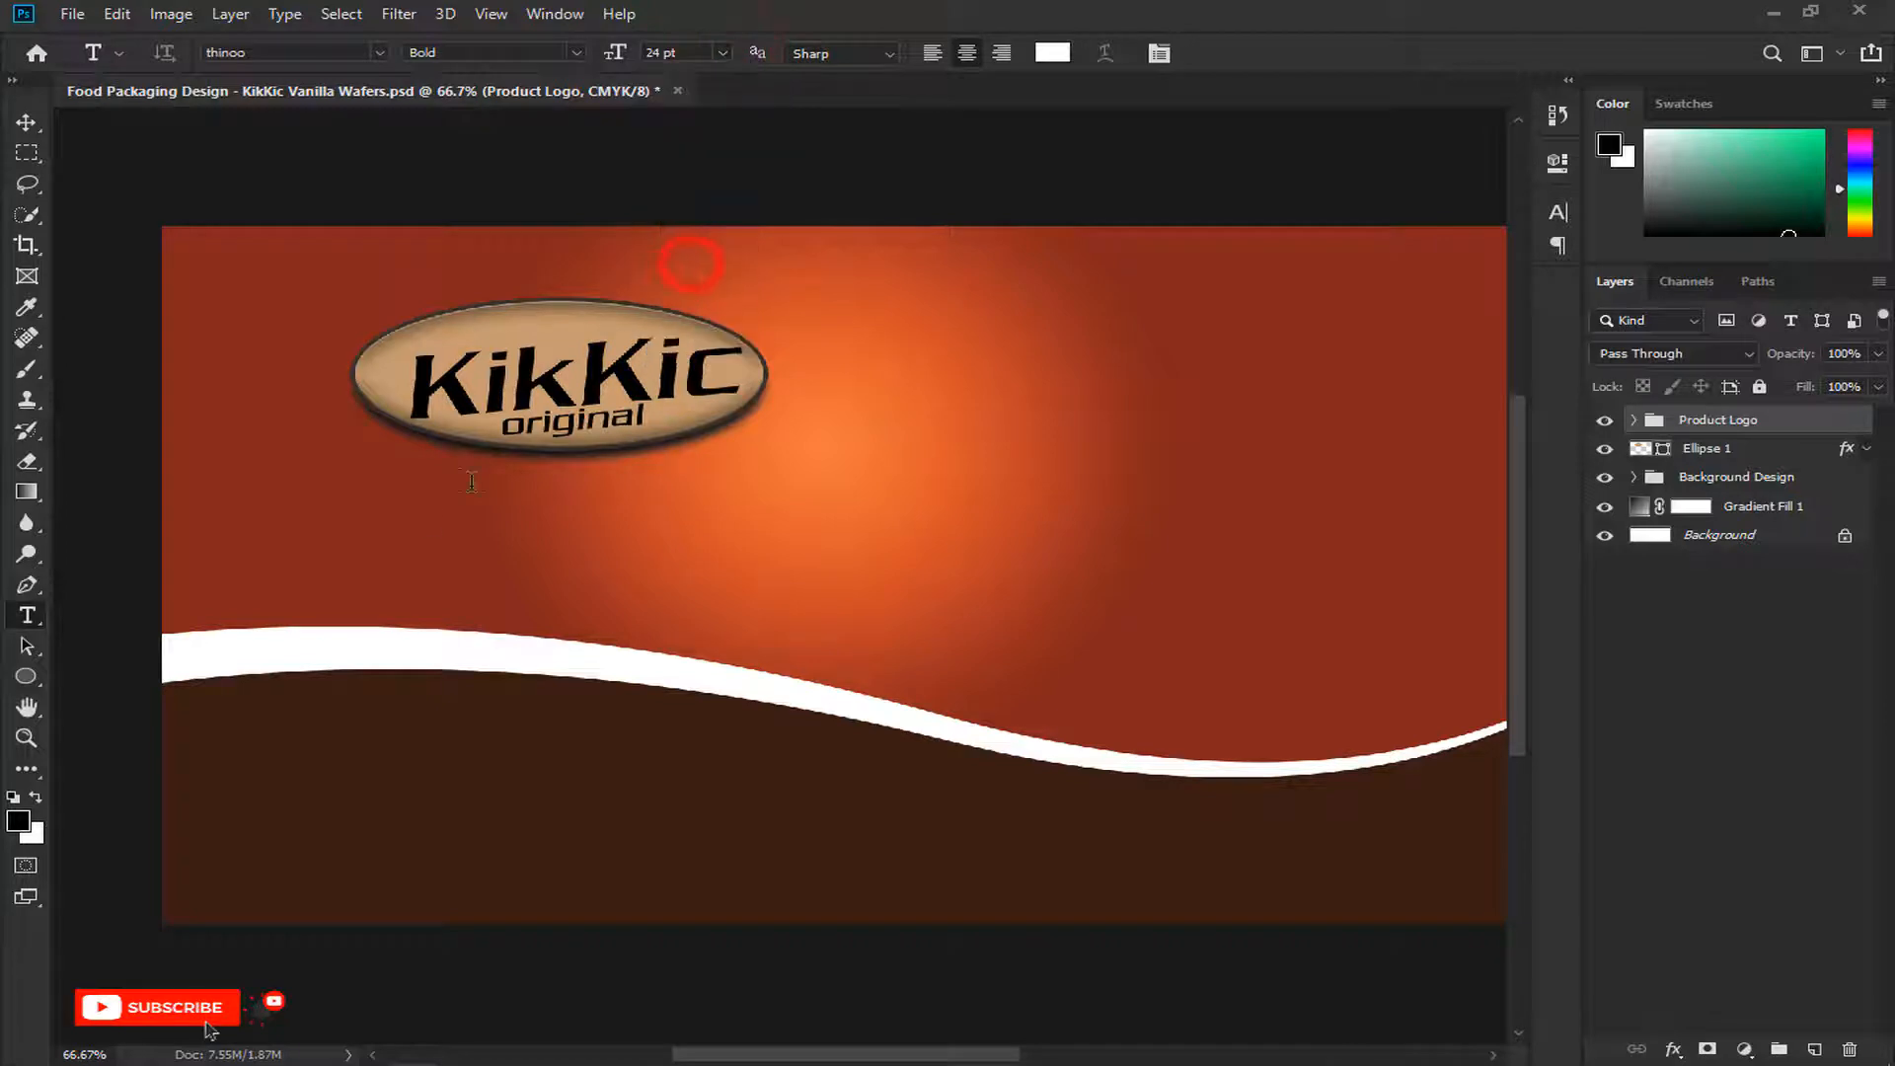
# Step: Add the text "Vanilla" on the red background below the oval
pyautogui.click(425, 534)
pyautogui.write('Vanilla')
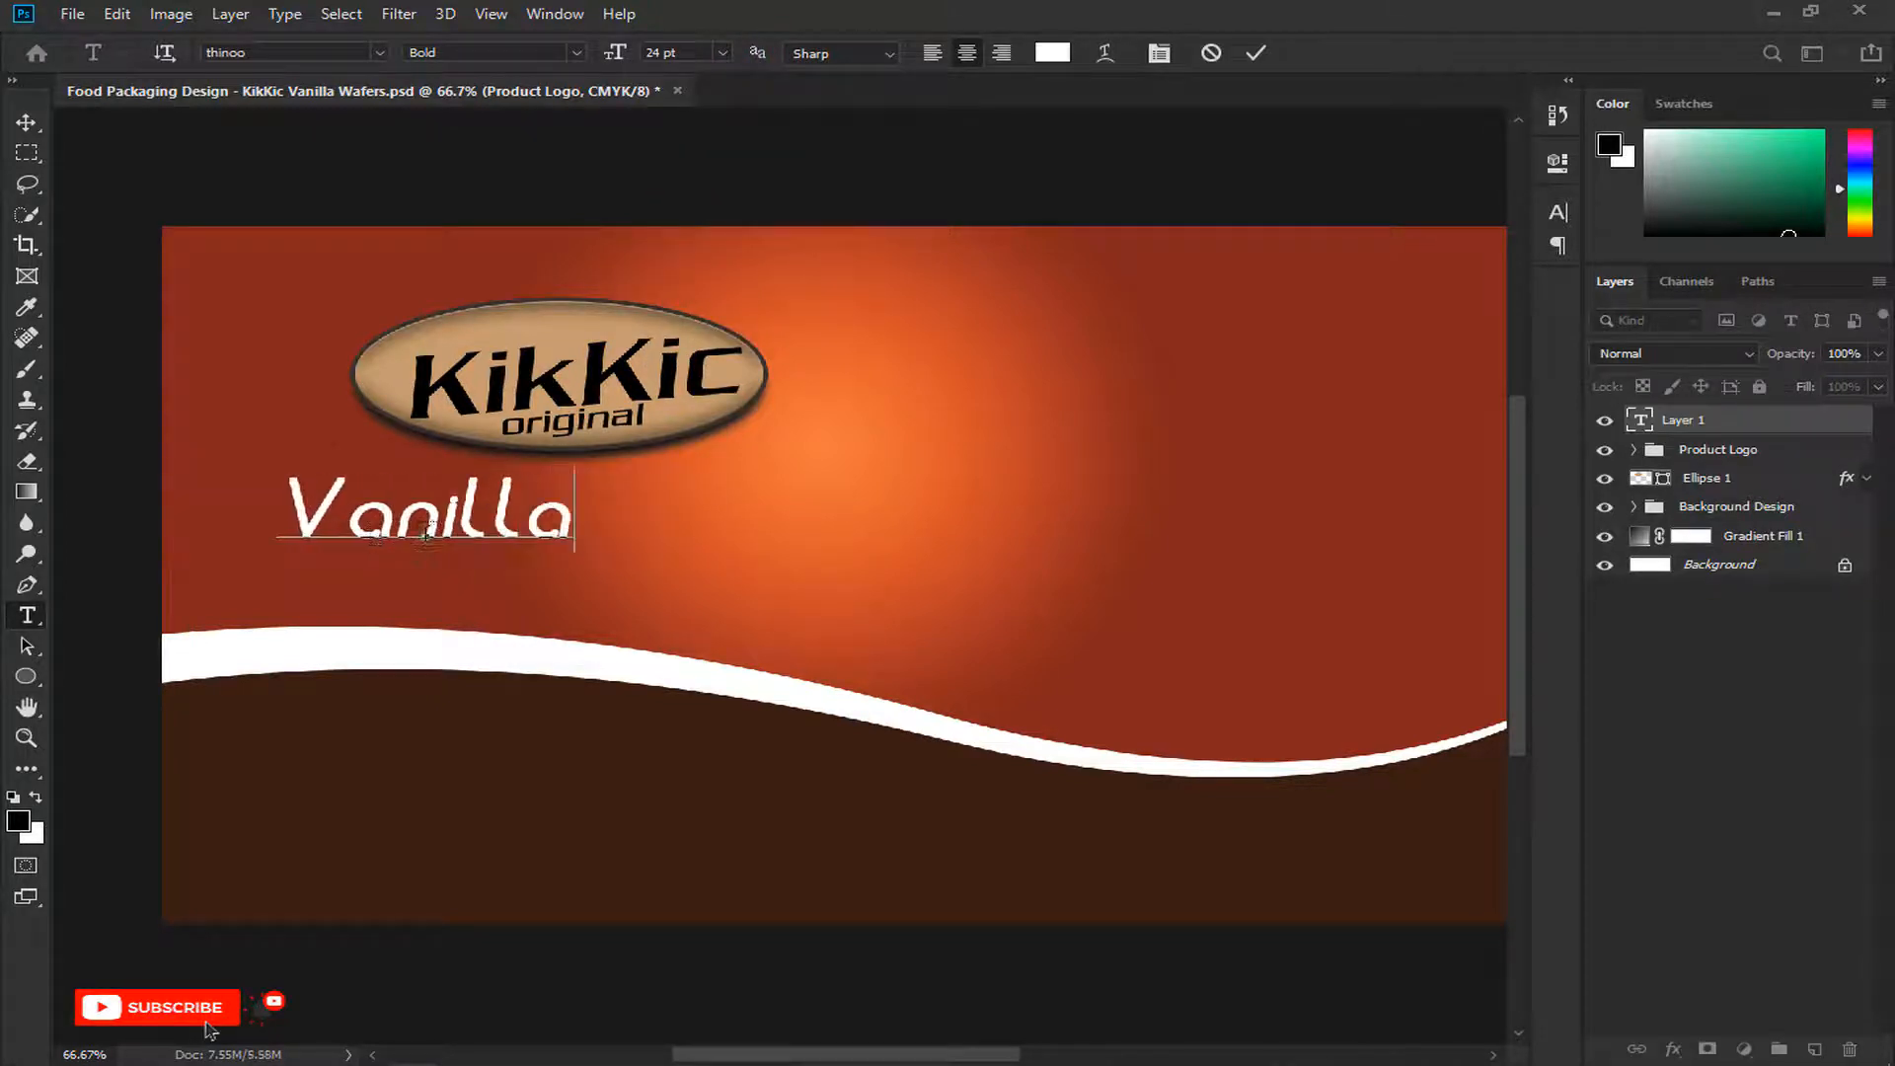
pyautogui.click(26, 122)
# Step: Move the Vanilla text under the oval logo and enlarge it proportionally about its center to slightly wider than the oval
pyautogui.moveTo(432, 520); pyautogui.dragTo(614, 541)
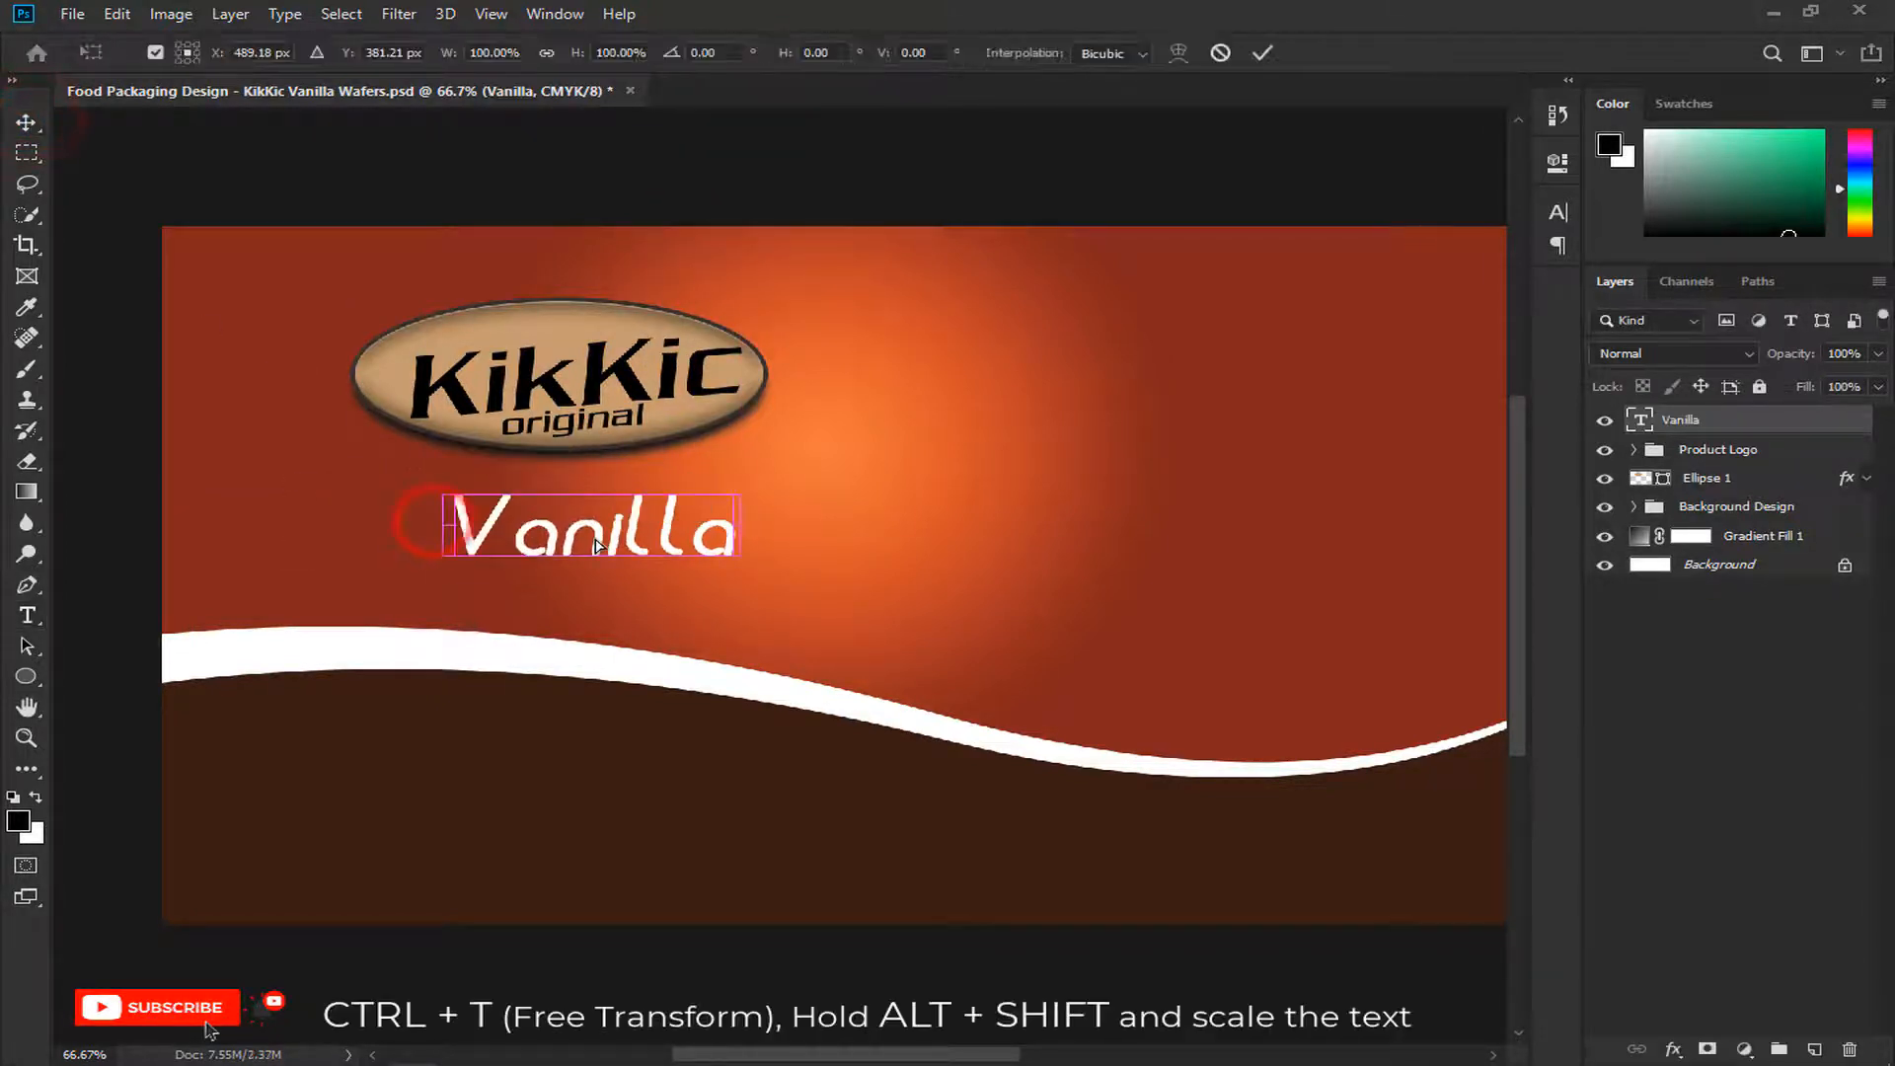
pyautogui.hotkey('ctrl', 't')
pyautogui.moveTo(730, 478); pyautogui.dragTo(835, 446)
pyautogui.press('Return')
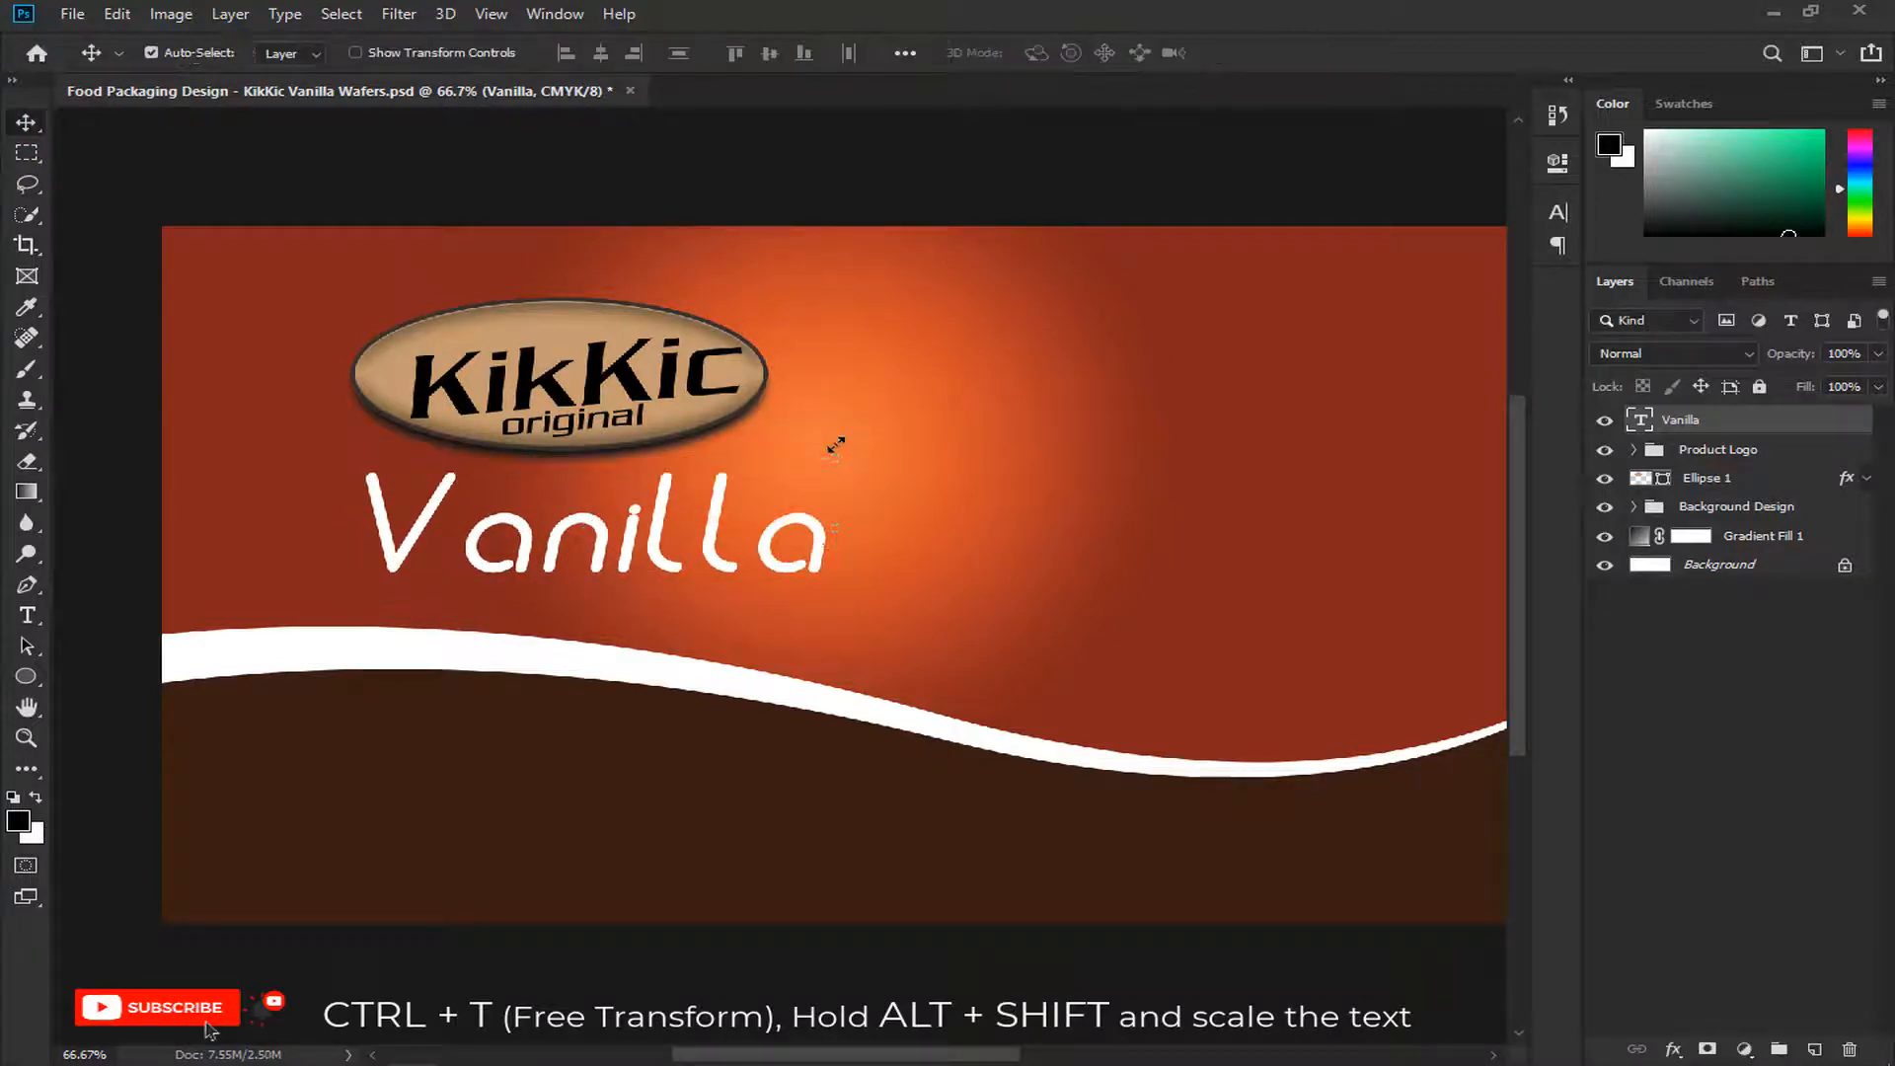
# Step: Duplicate the Vanilla text, move the copy down onto the brown area and change its wording to "Wafers"
pyautogui.hotkey('ctrl', 'j')
pyautogui.moveTo(719, 539); pyautogui.dragTo(683, 758)
pyautogui.doubleClick(683, 759)
pyautogui.write('Wafers')
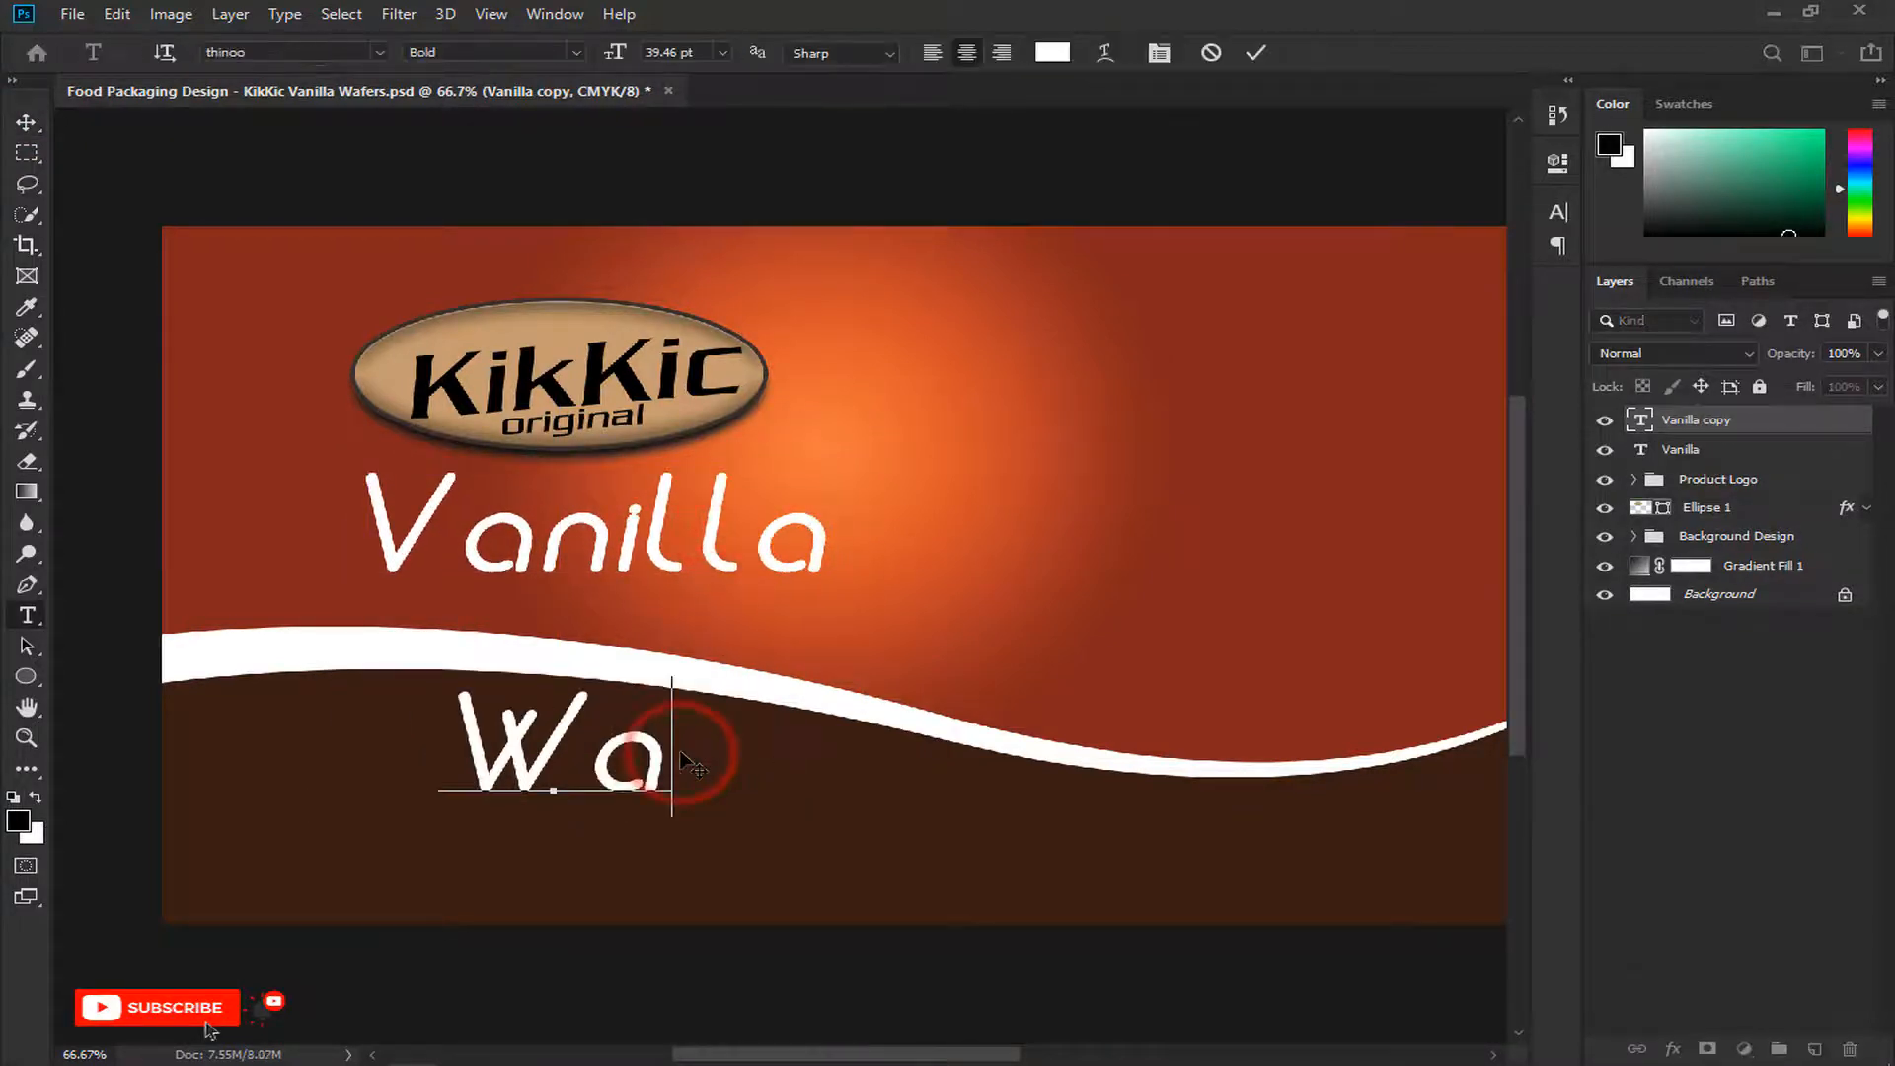
pyautogui.click(1256, 53)
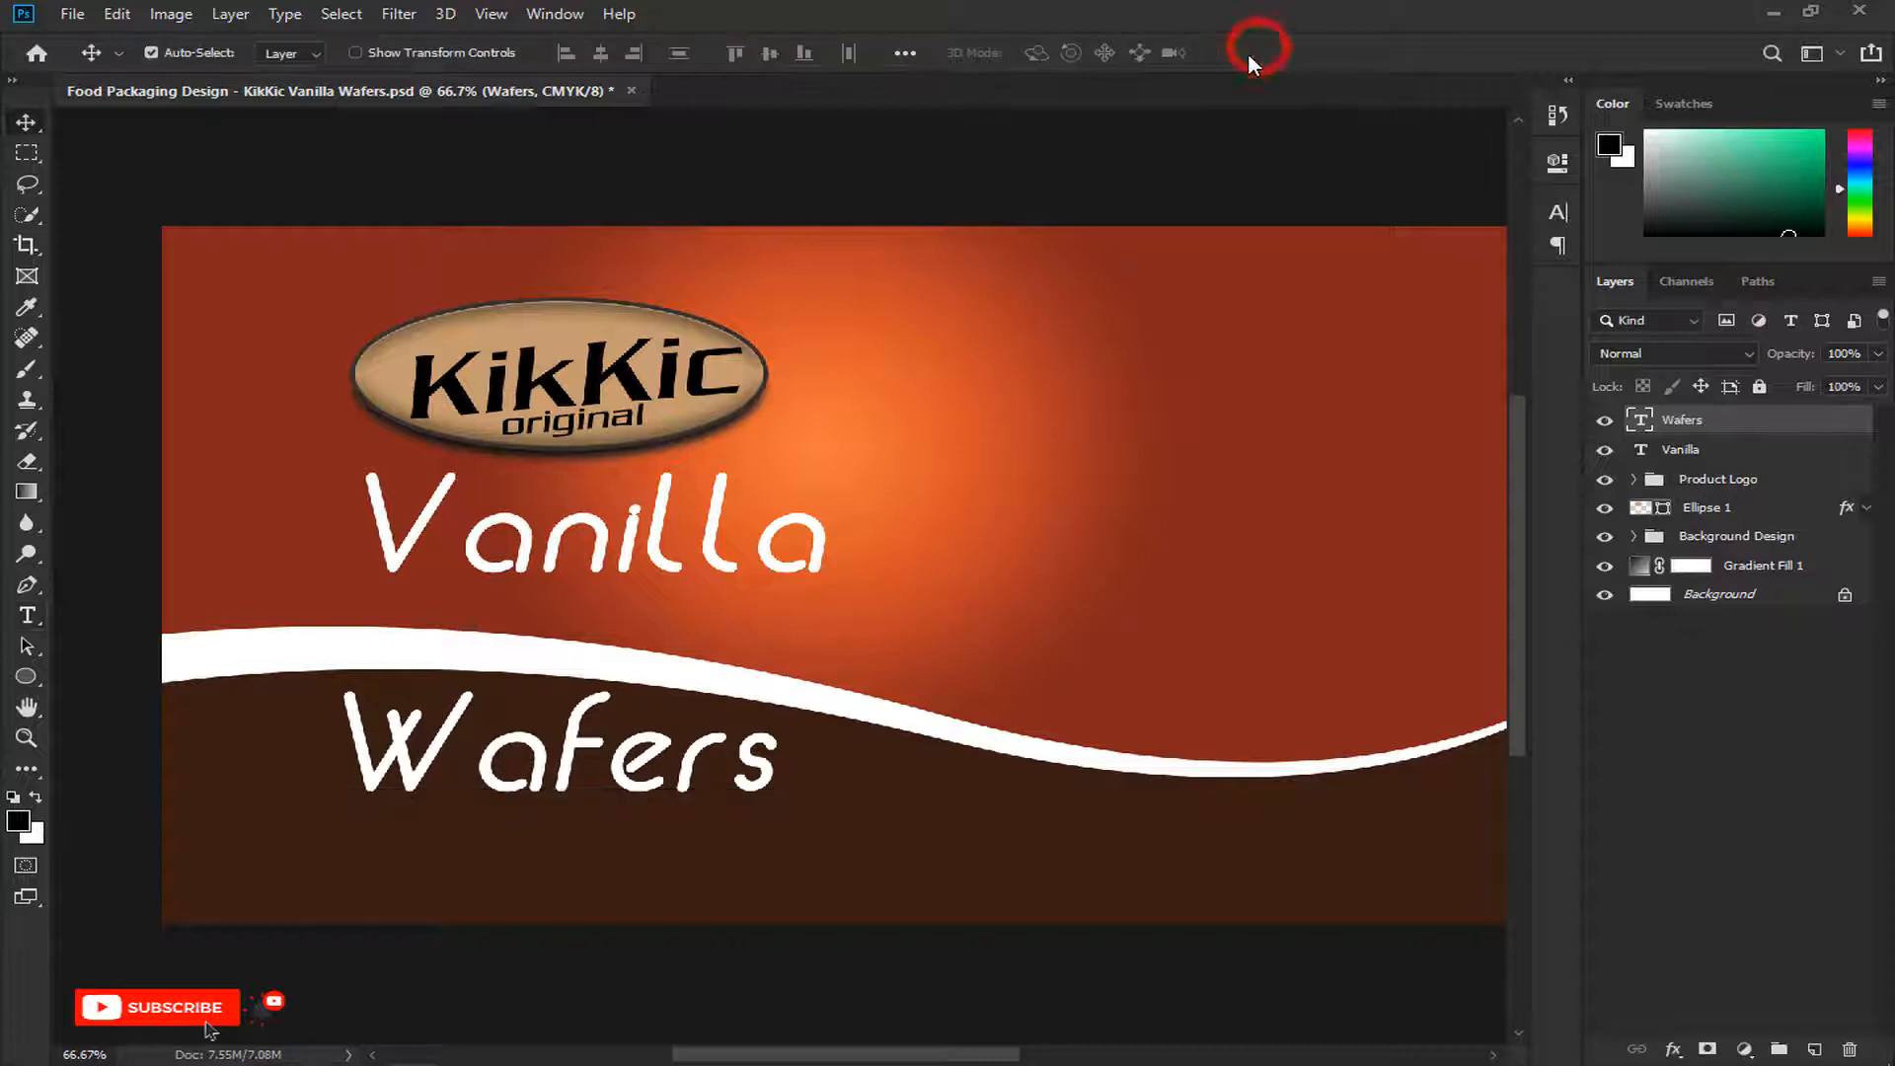
# Step: Move the Wafers text up directly beneath Vanilla, overlapping the white curve
pyautogui.click(27, 122)
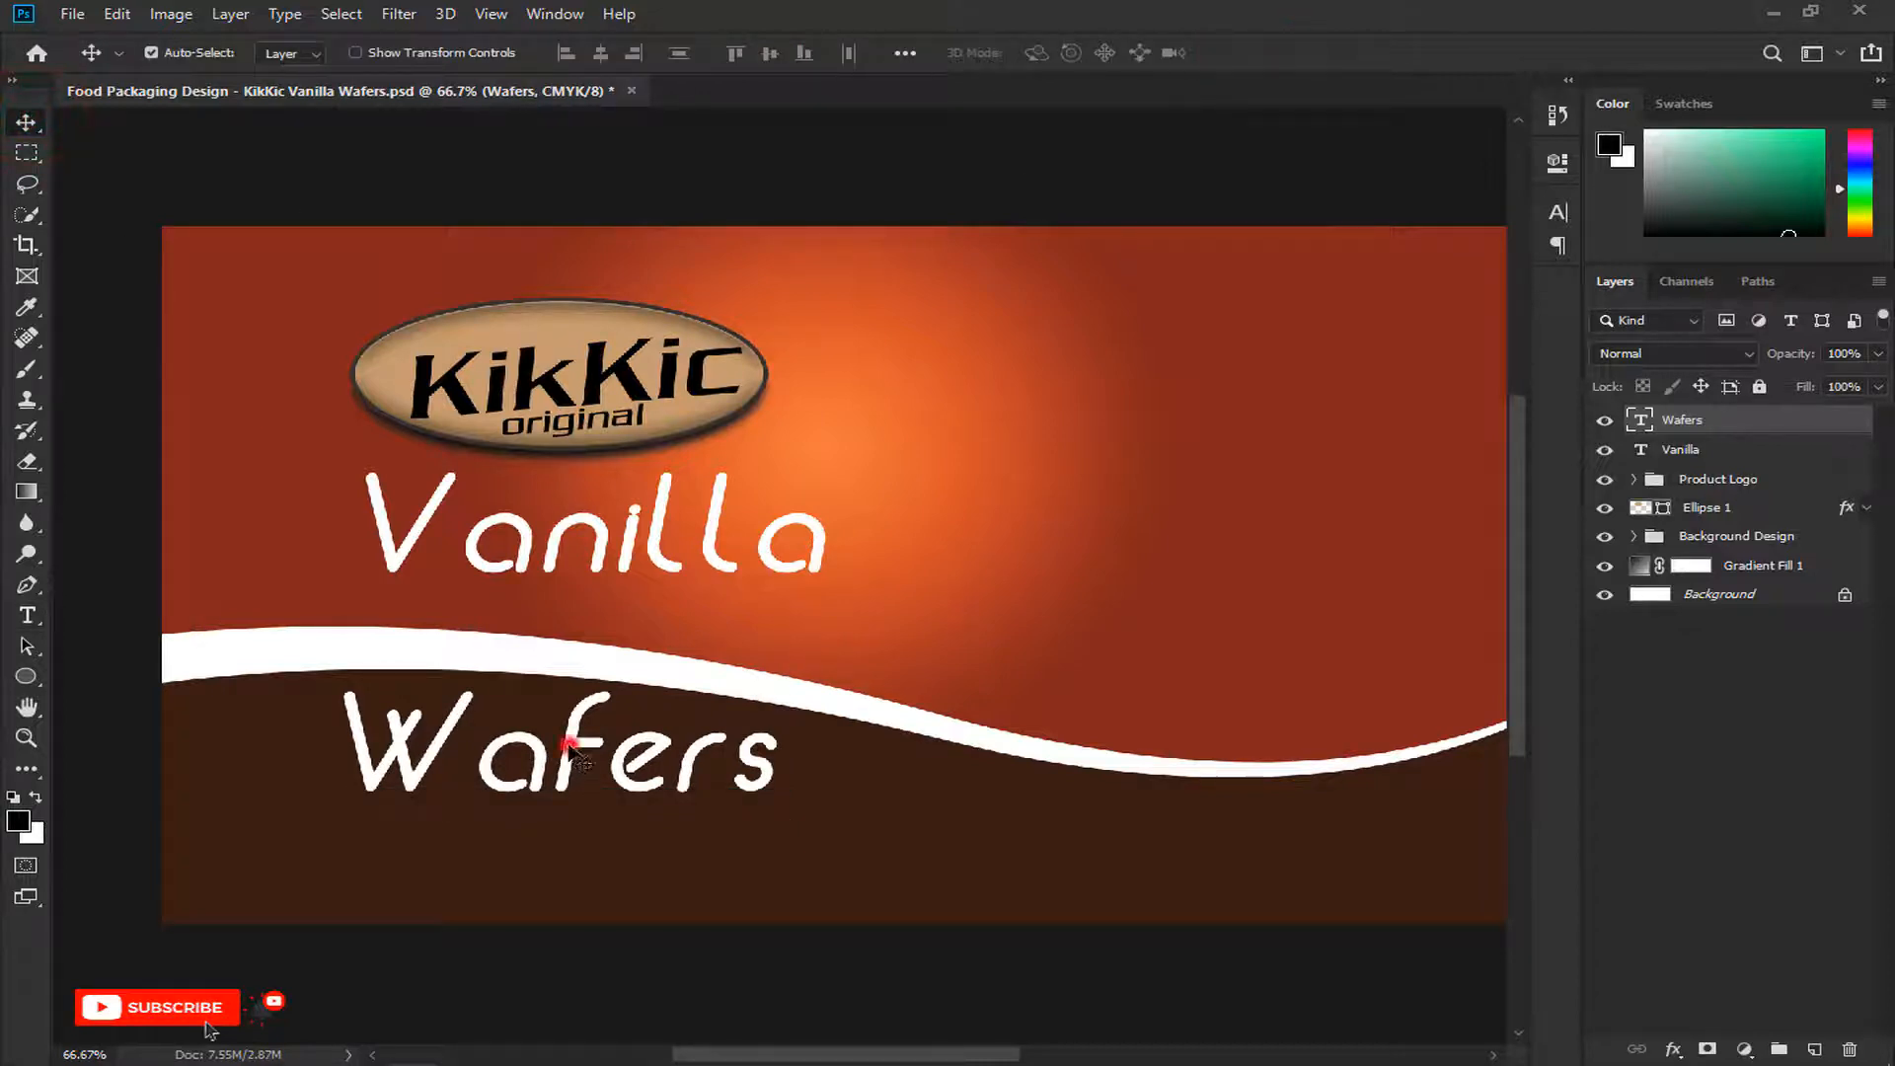
pyautogui.moveTo(572, 749); pyautogui.dragTo(557, 619)
pyautogui.hotkey('ctrl', '+')
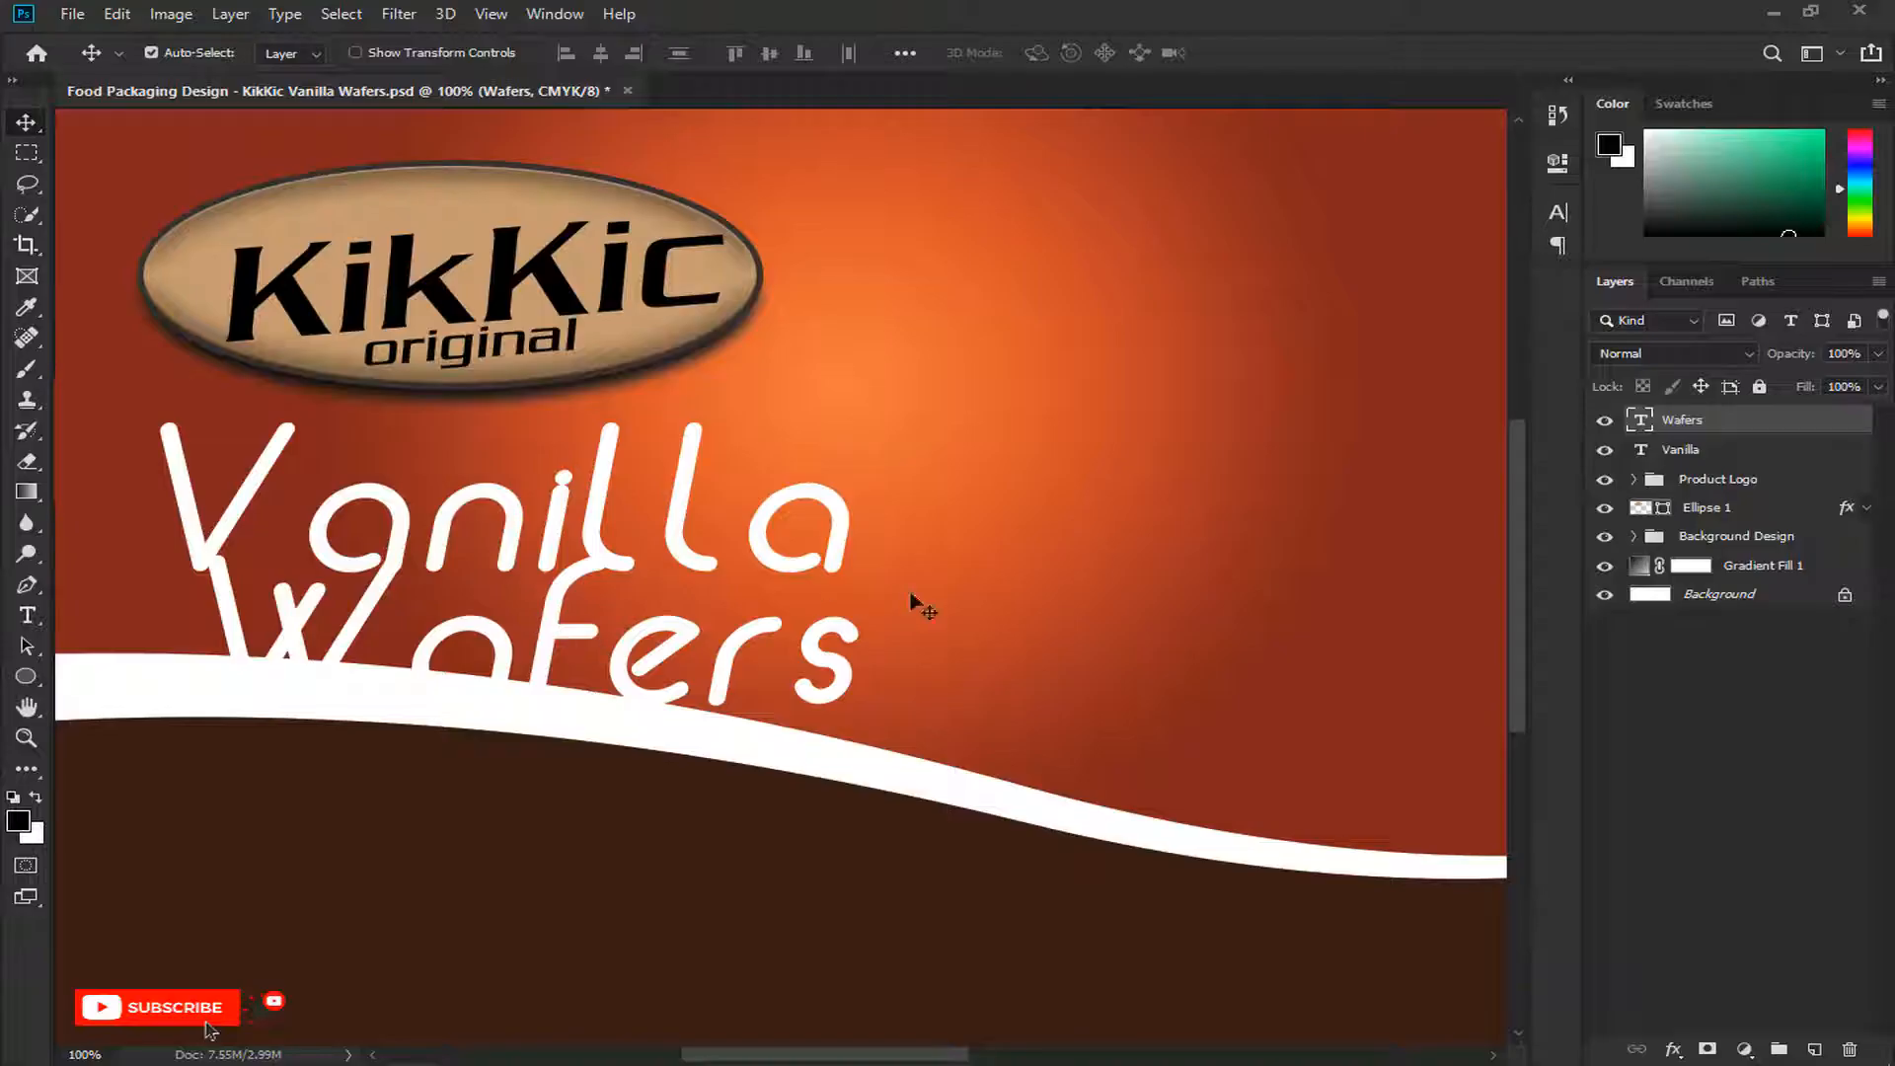
# Step: Group the Vanilla and Wafers text layers and name the group "Product Name"
pyautogui.keyDown('ctrl'); pyautogui.click(1689, 451); pyautogui.keyUp('ctrl')
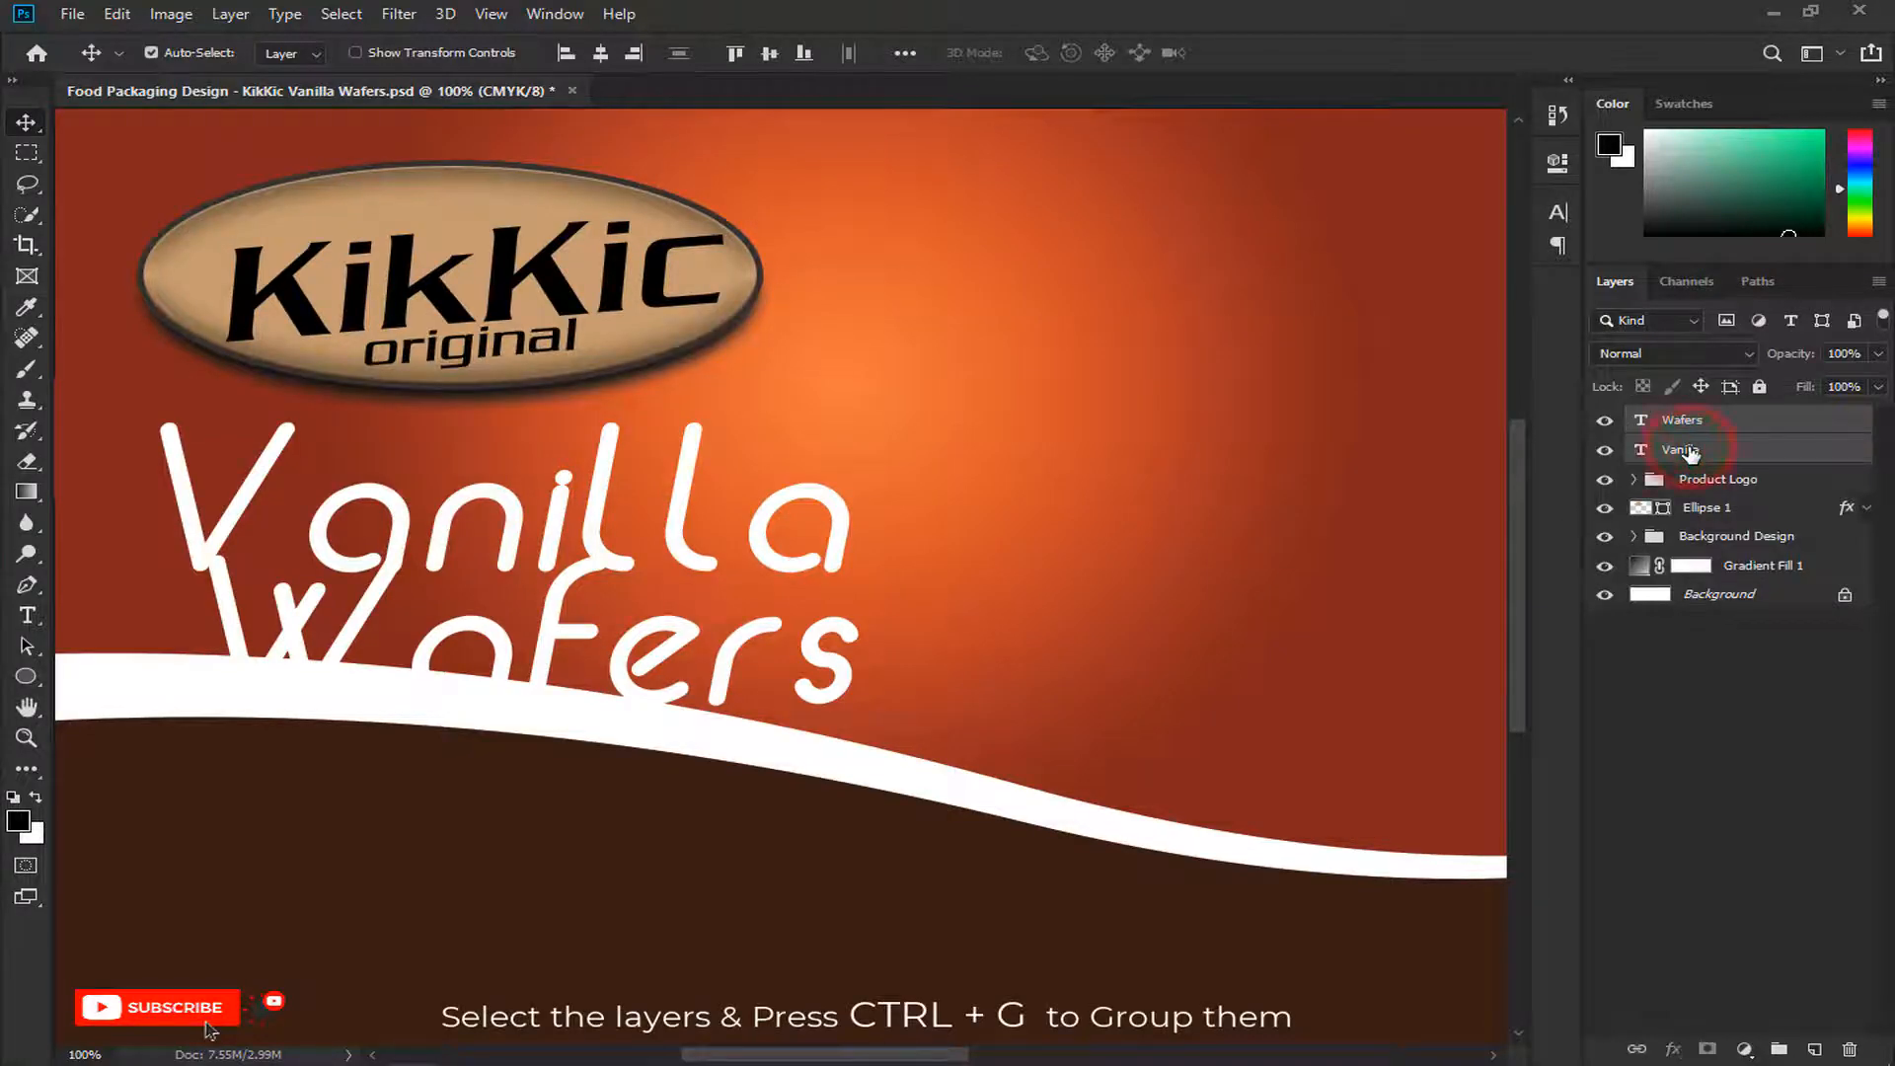
pyautogui.hotkey('ctrl', 'g')
pyautogui.click(1691, 424)
pyautogui.write('Product Name')
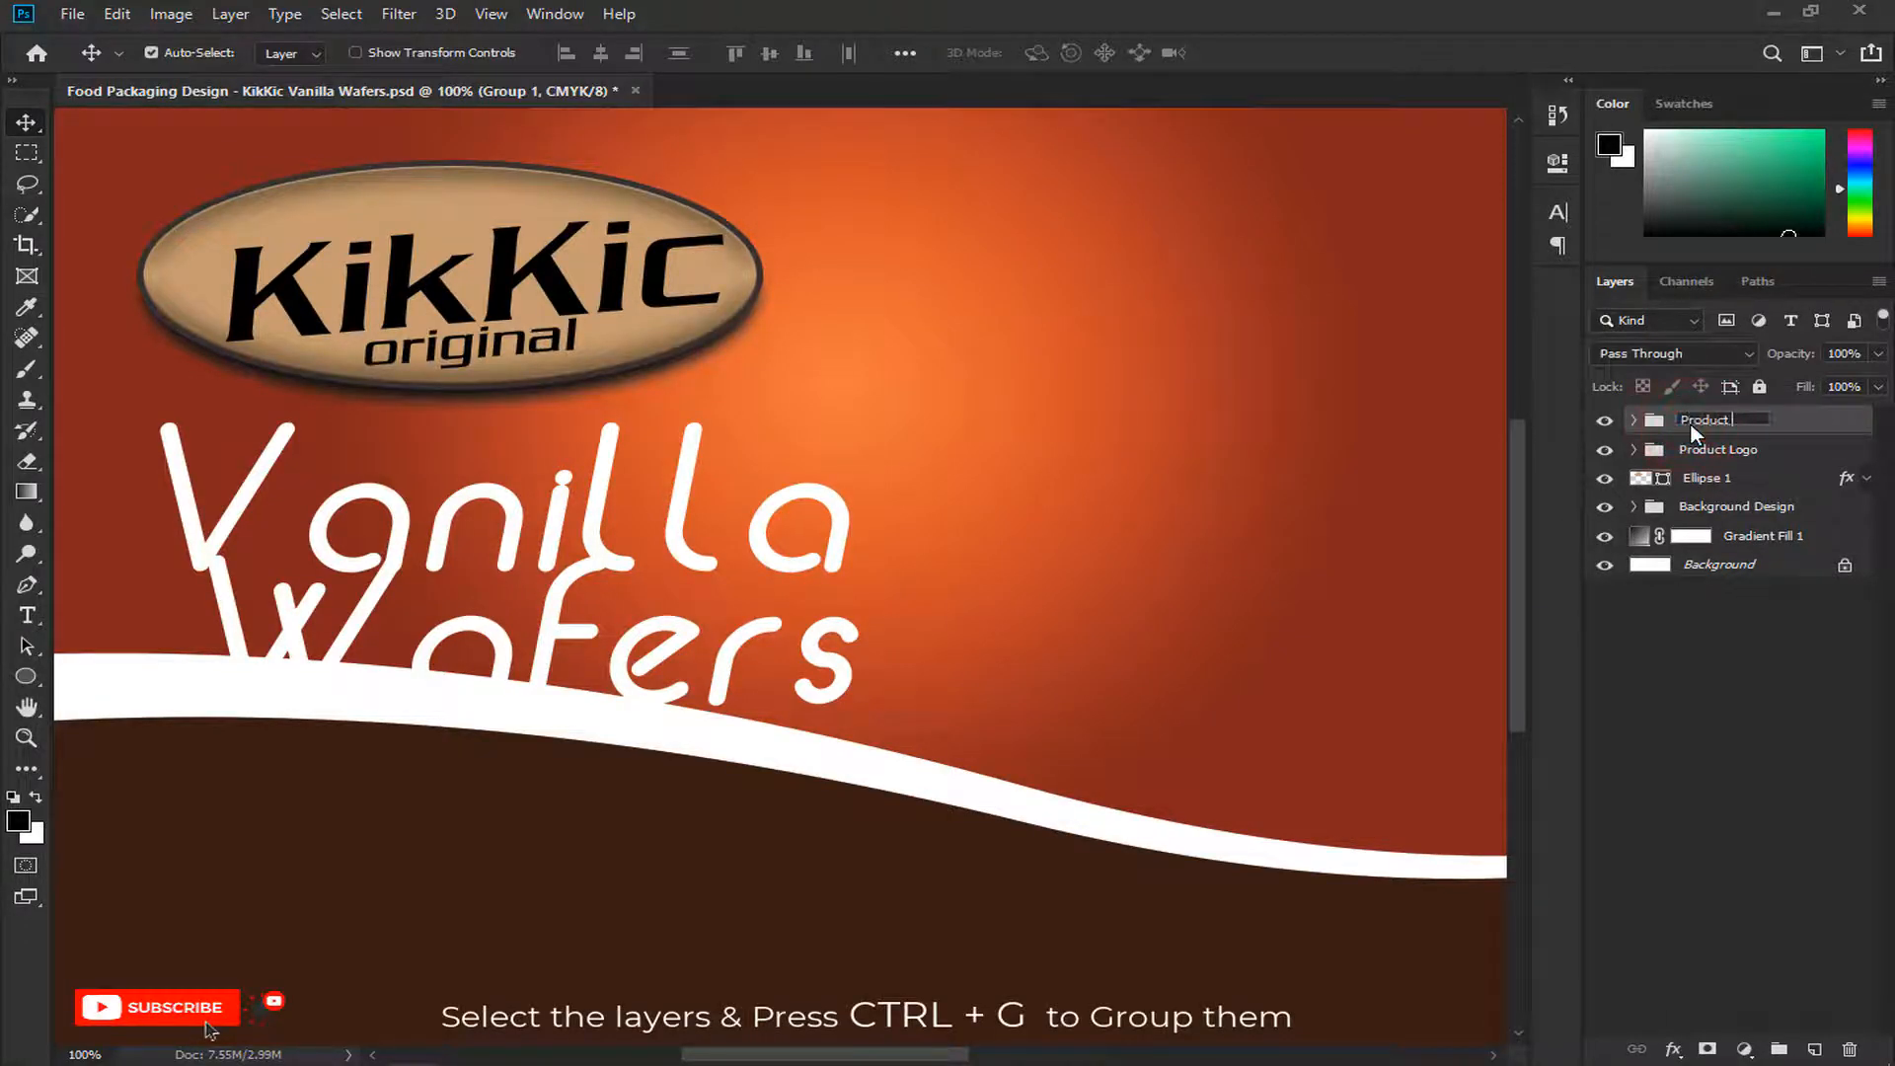
pyautogui.press('Return')
# Step: Add a stroke to the Product Name group with color #371e14, size 18 px and position Outside
pyautogui.doubleClick(1826, 430)
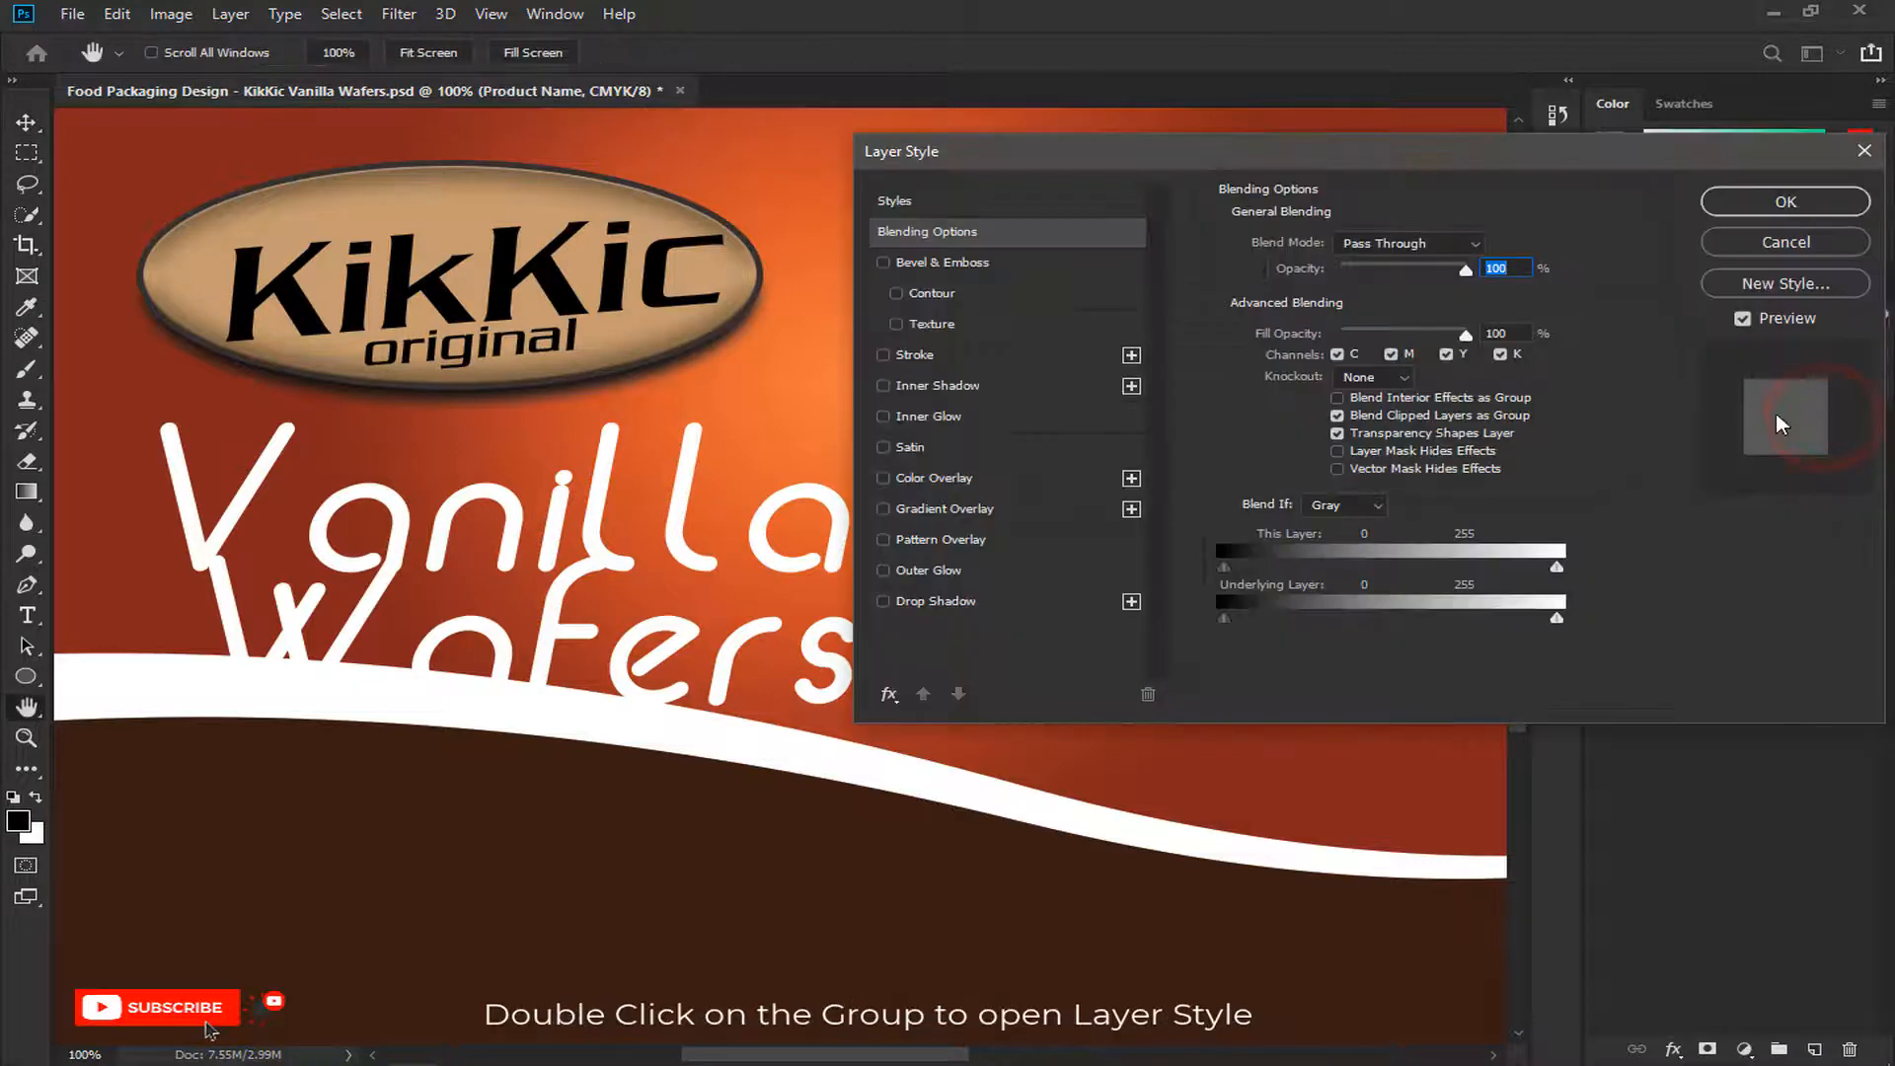
pyautogui.click(905, 356)
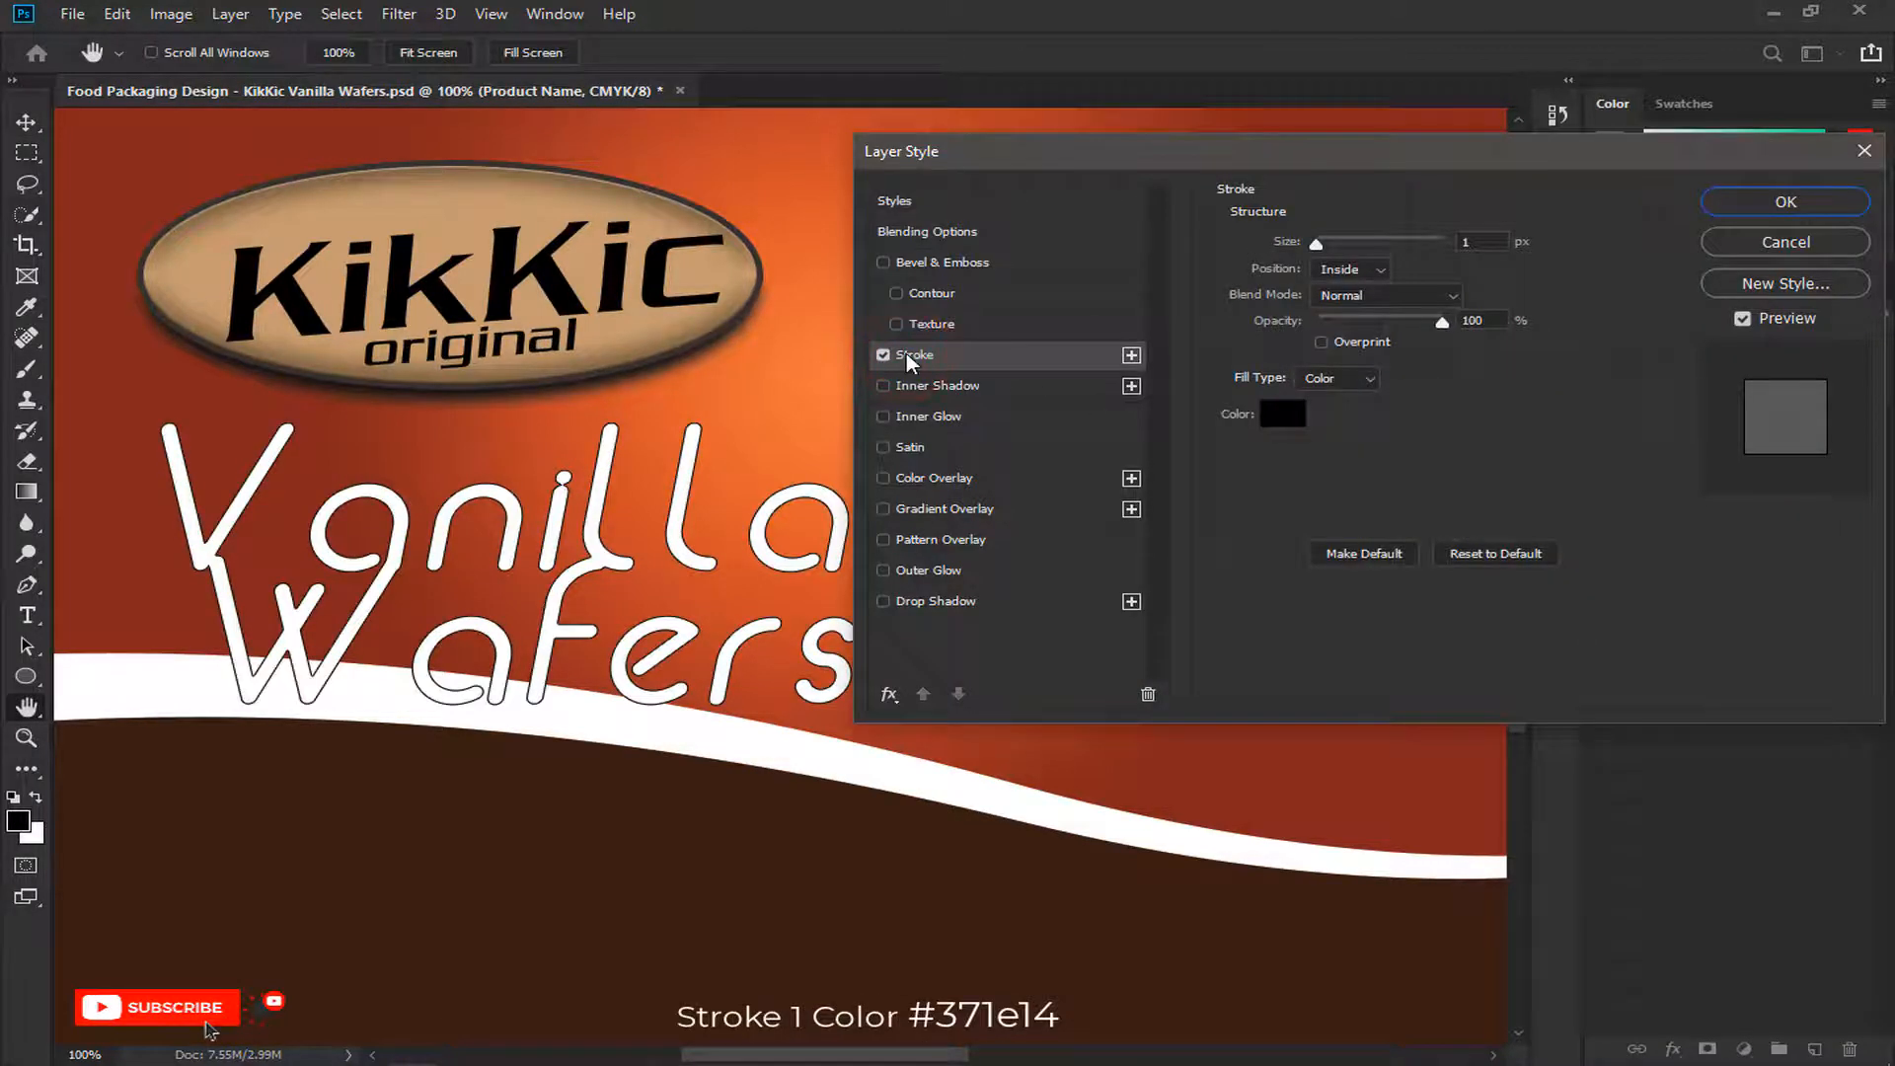
pyautogui.click(1281, 414)
pyautogui.click(1099, 608)
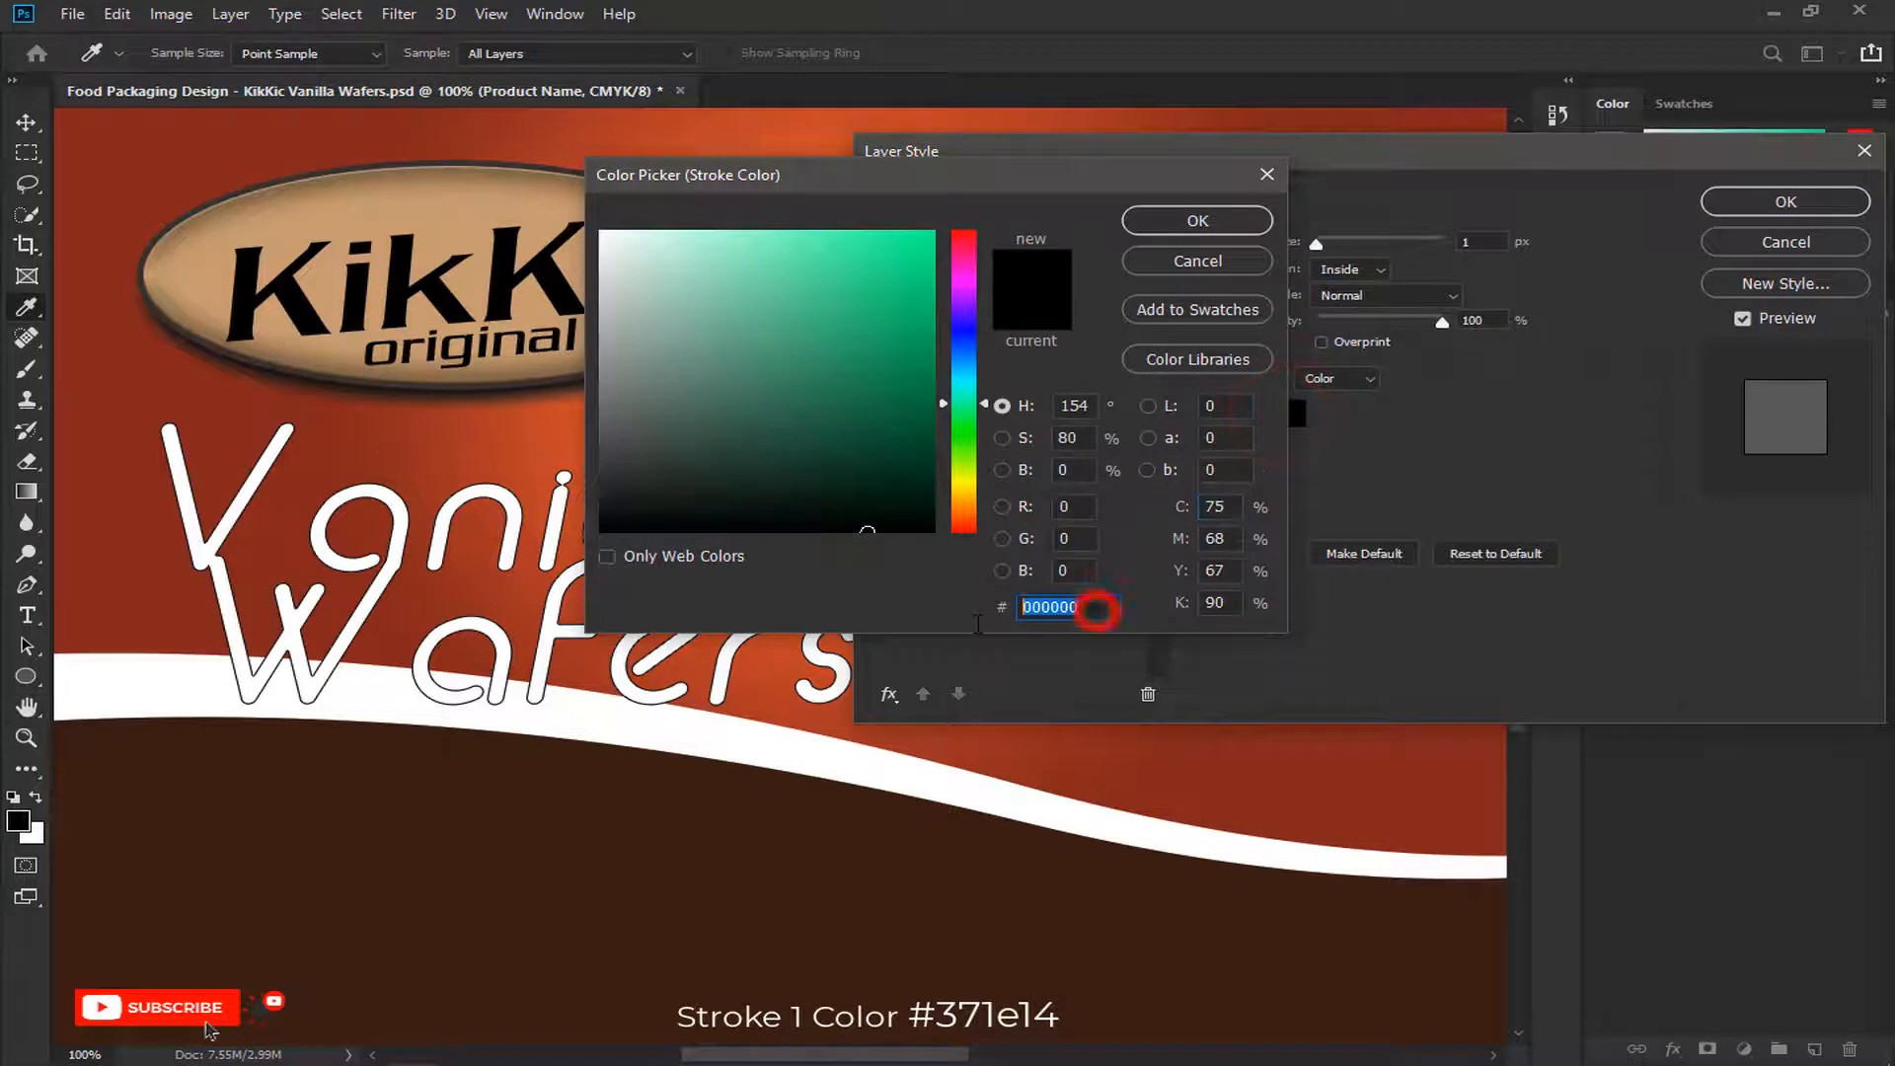
pyautogui.write('37')
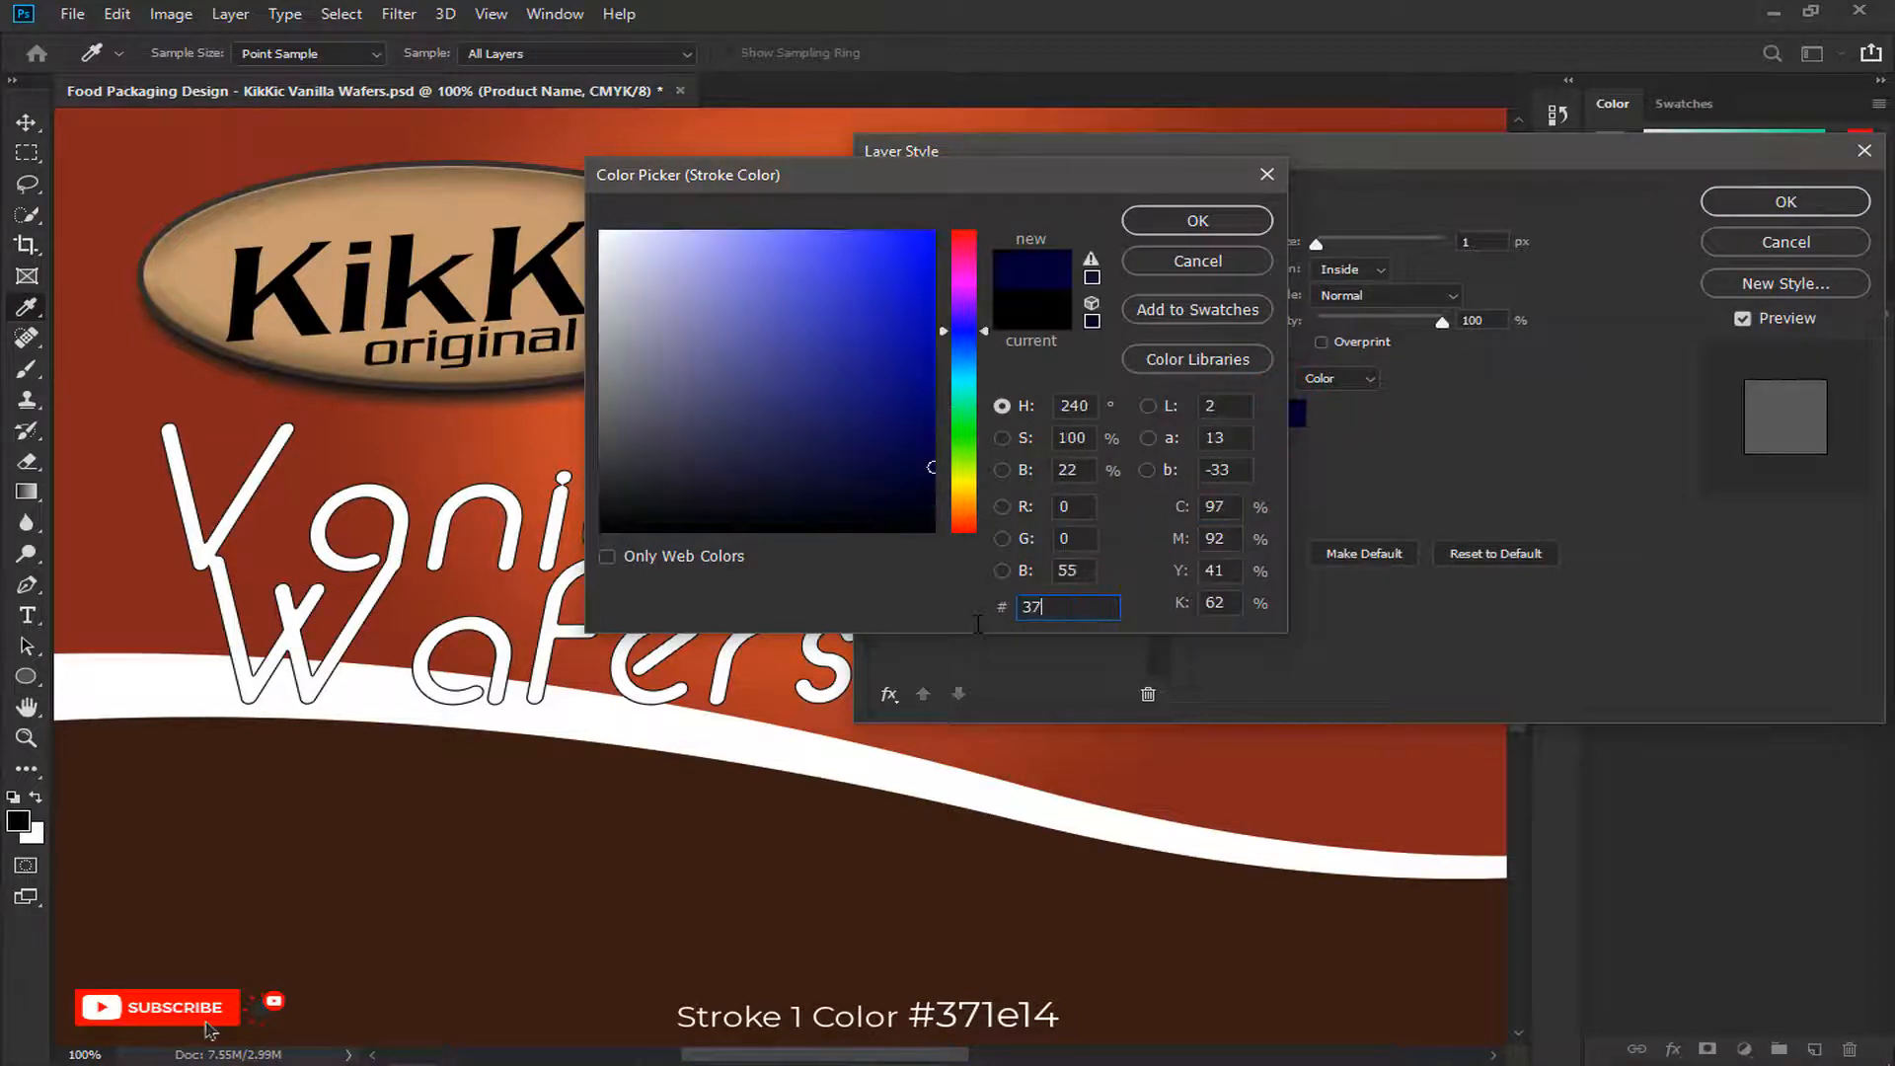
pyautogui.write('1e14')
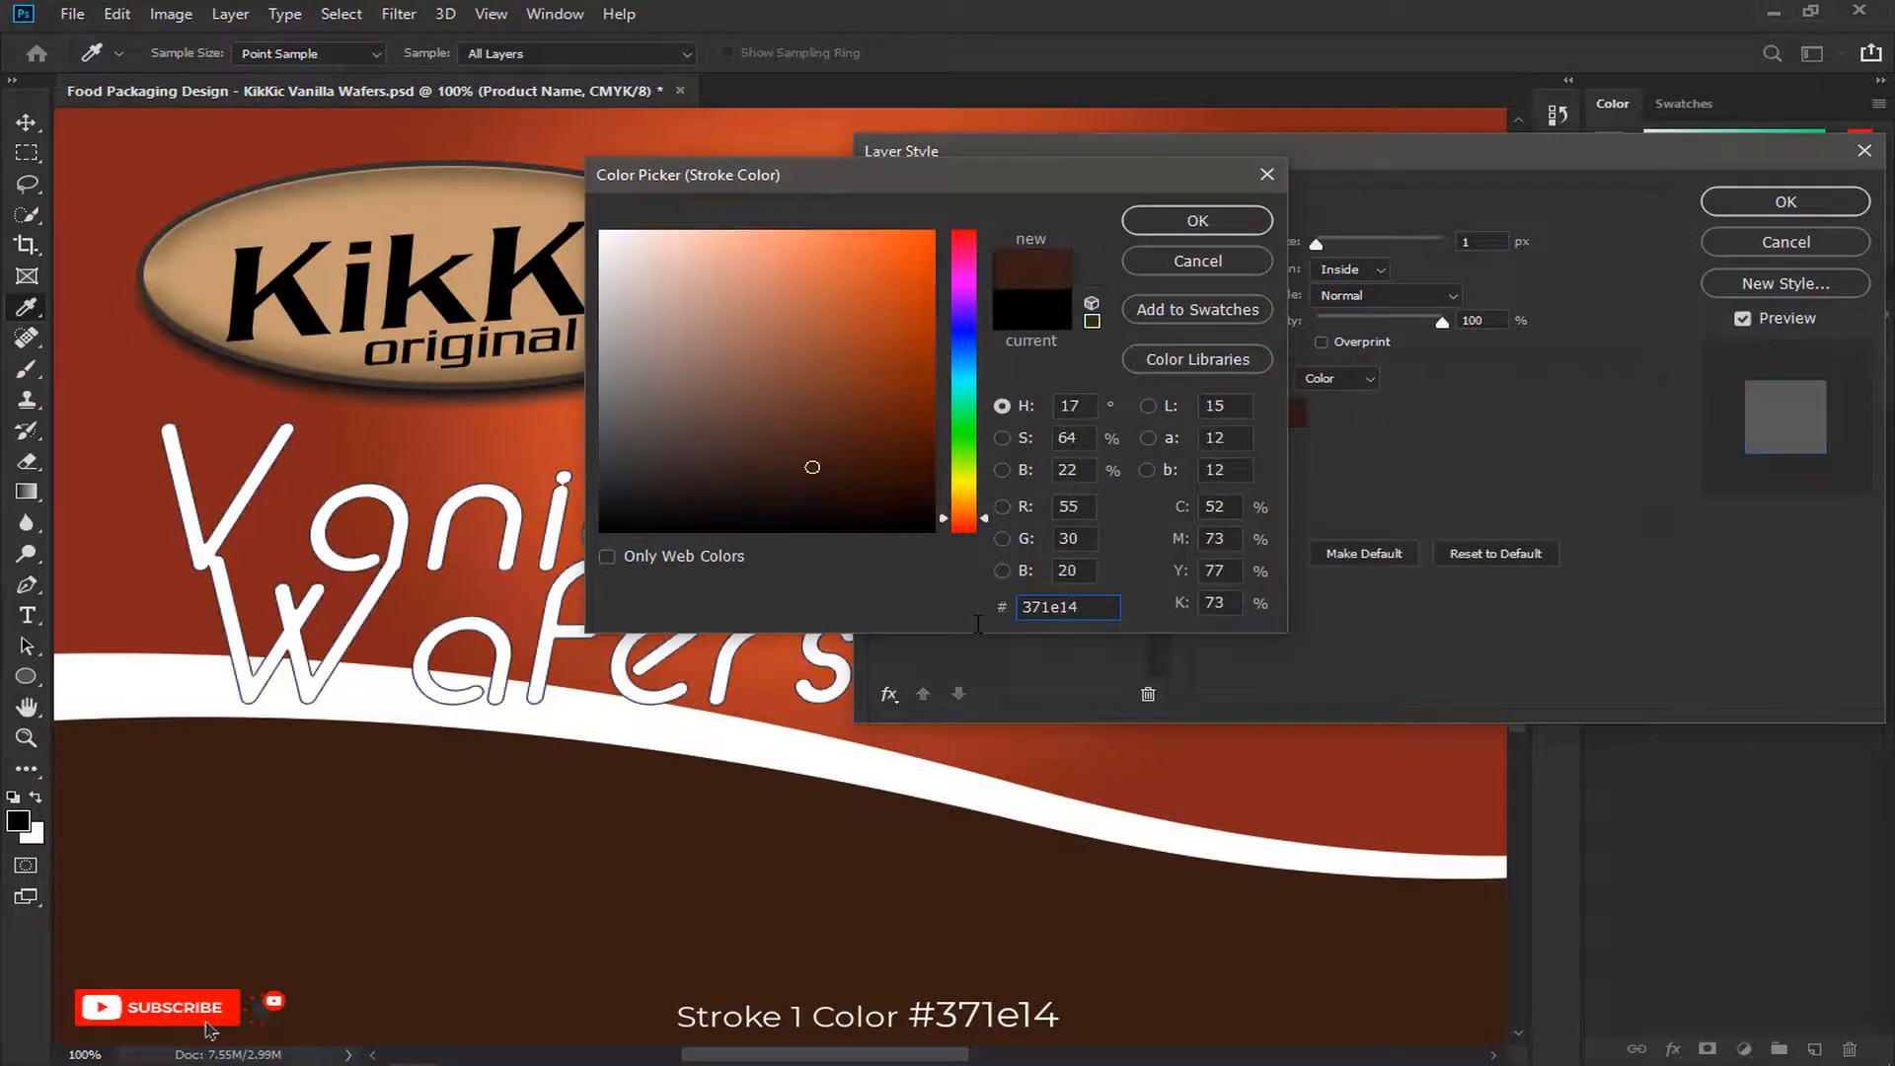
pyautogui.click(1198, 219)
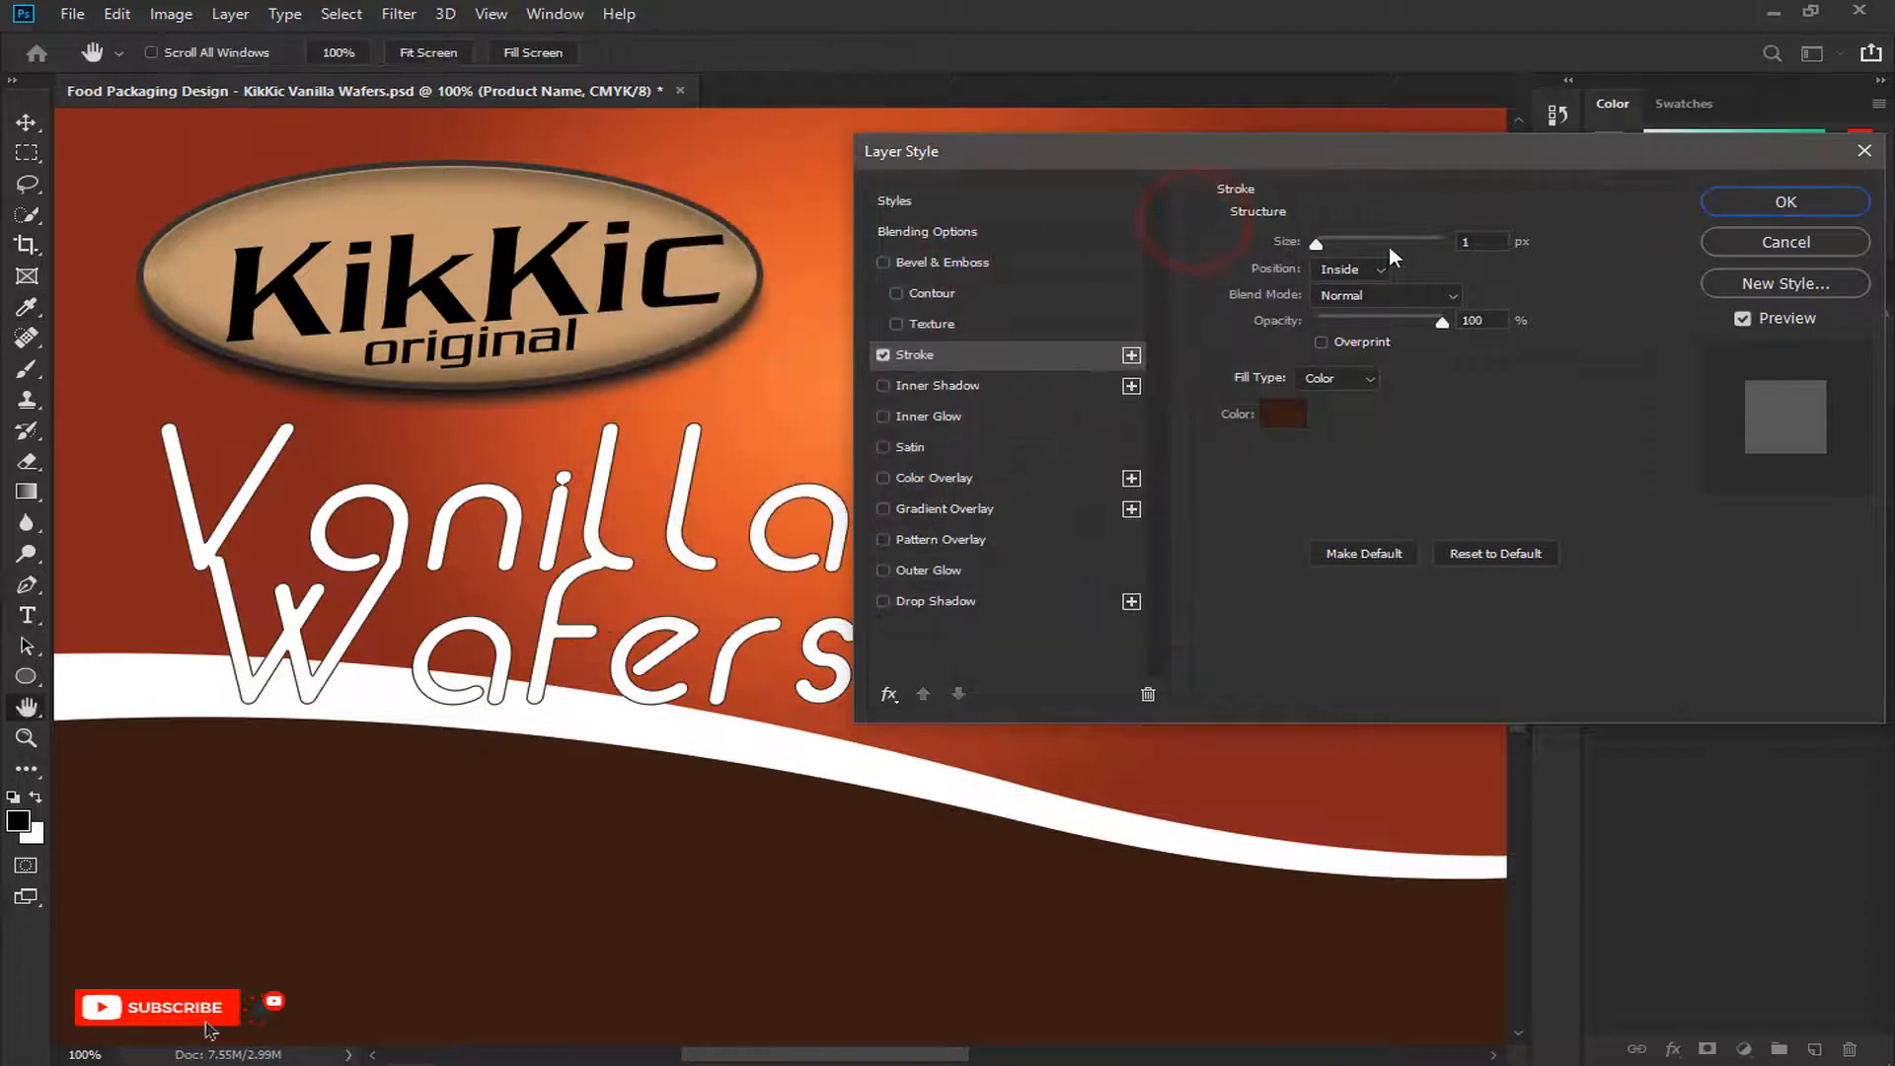
pyautogui.doubleClick(1481, 242)
pyautogui.write('18')
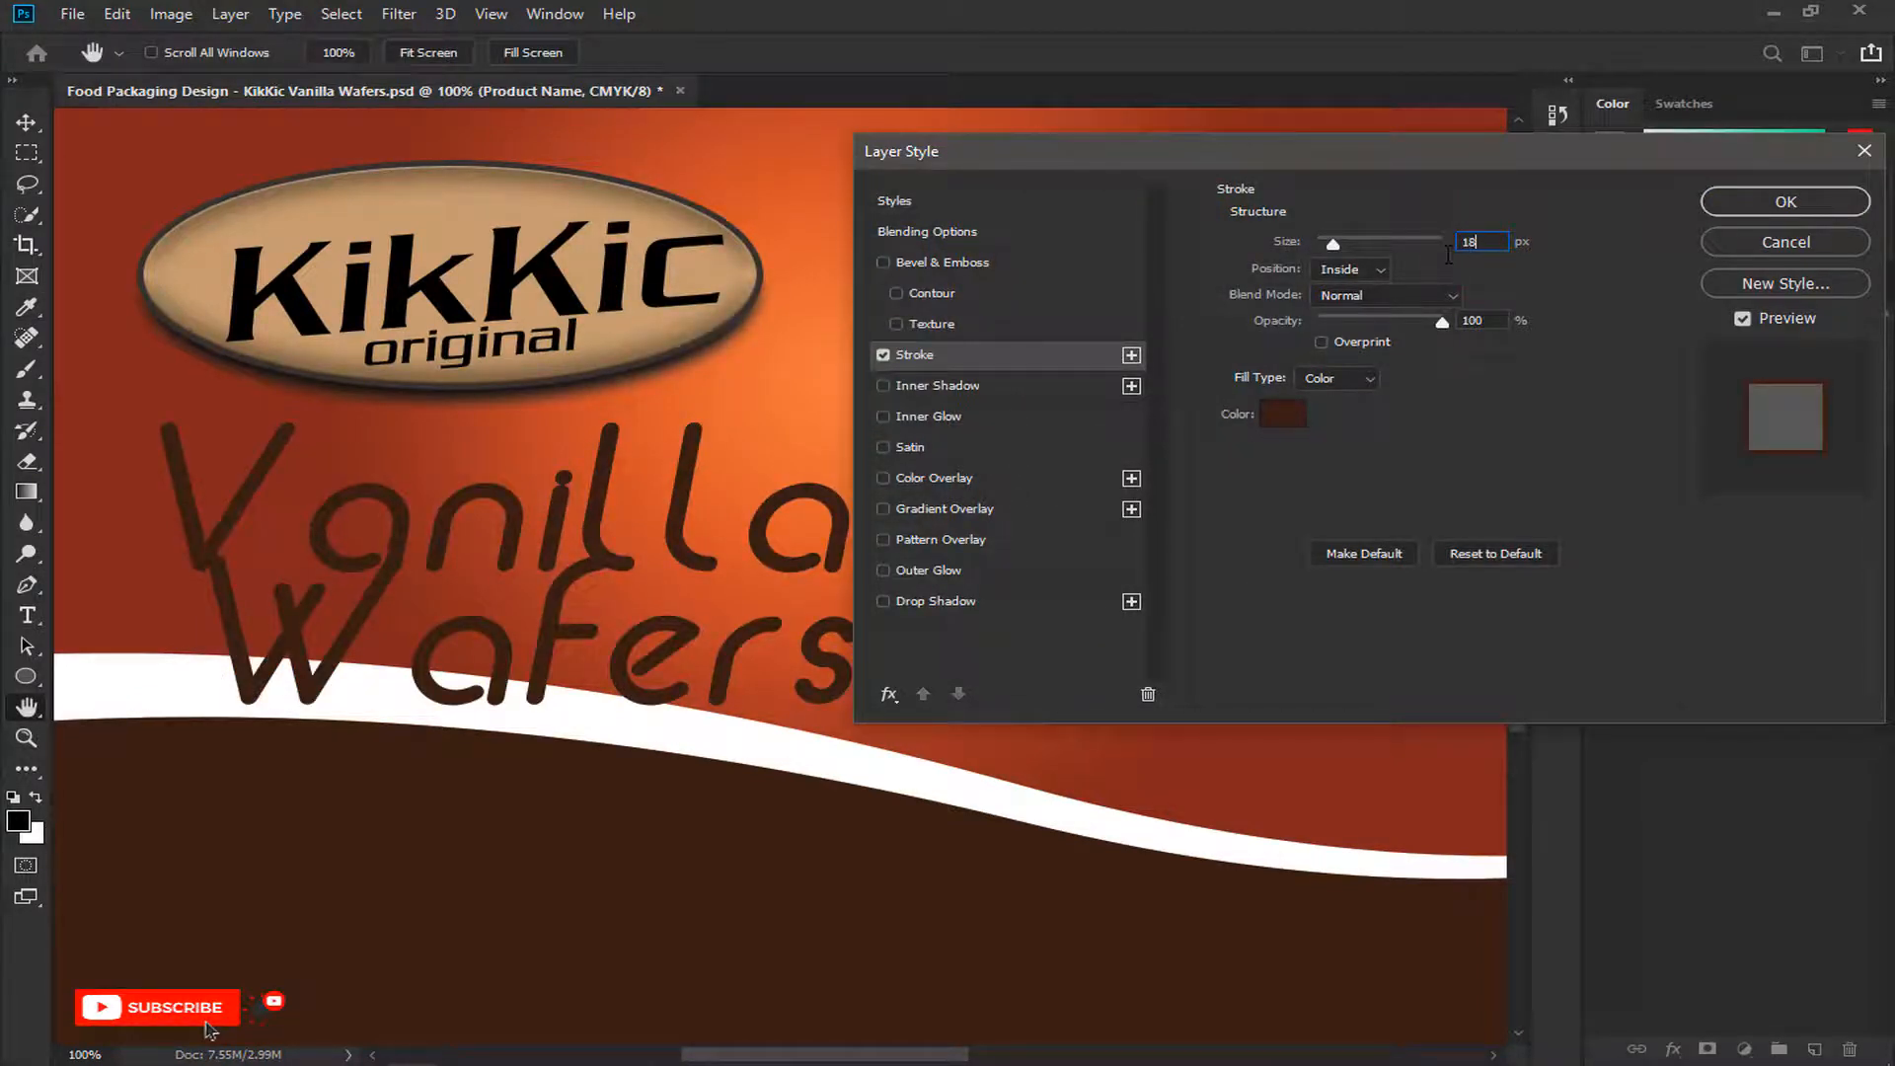
pyautogui.click(1363, 271)
pyautogui.click(1352, 287)
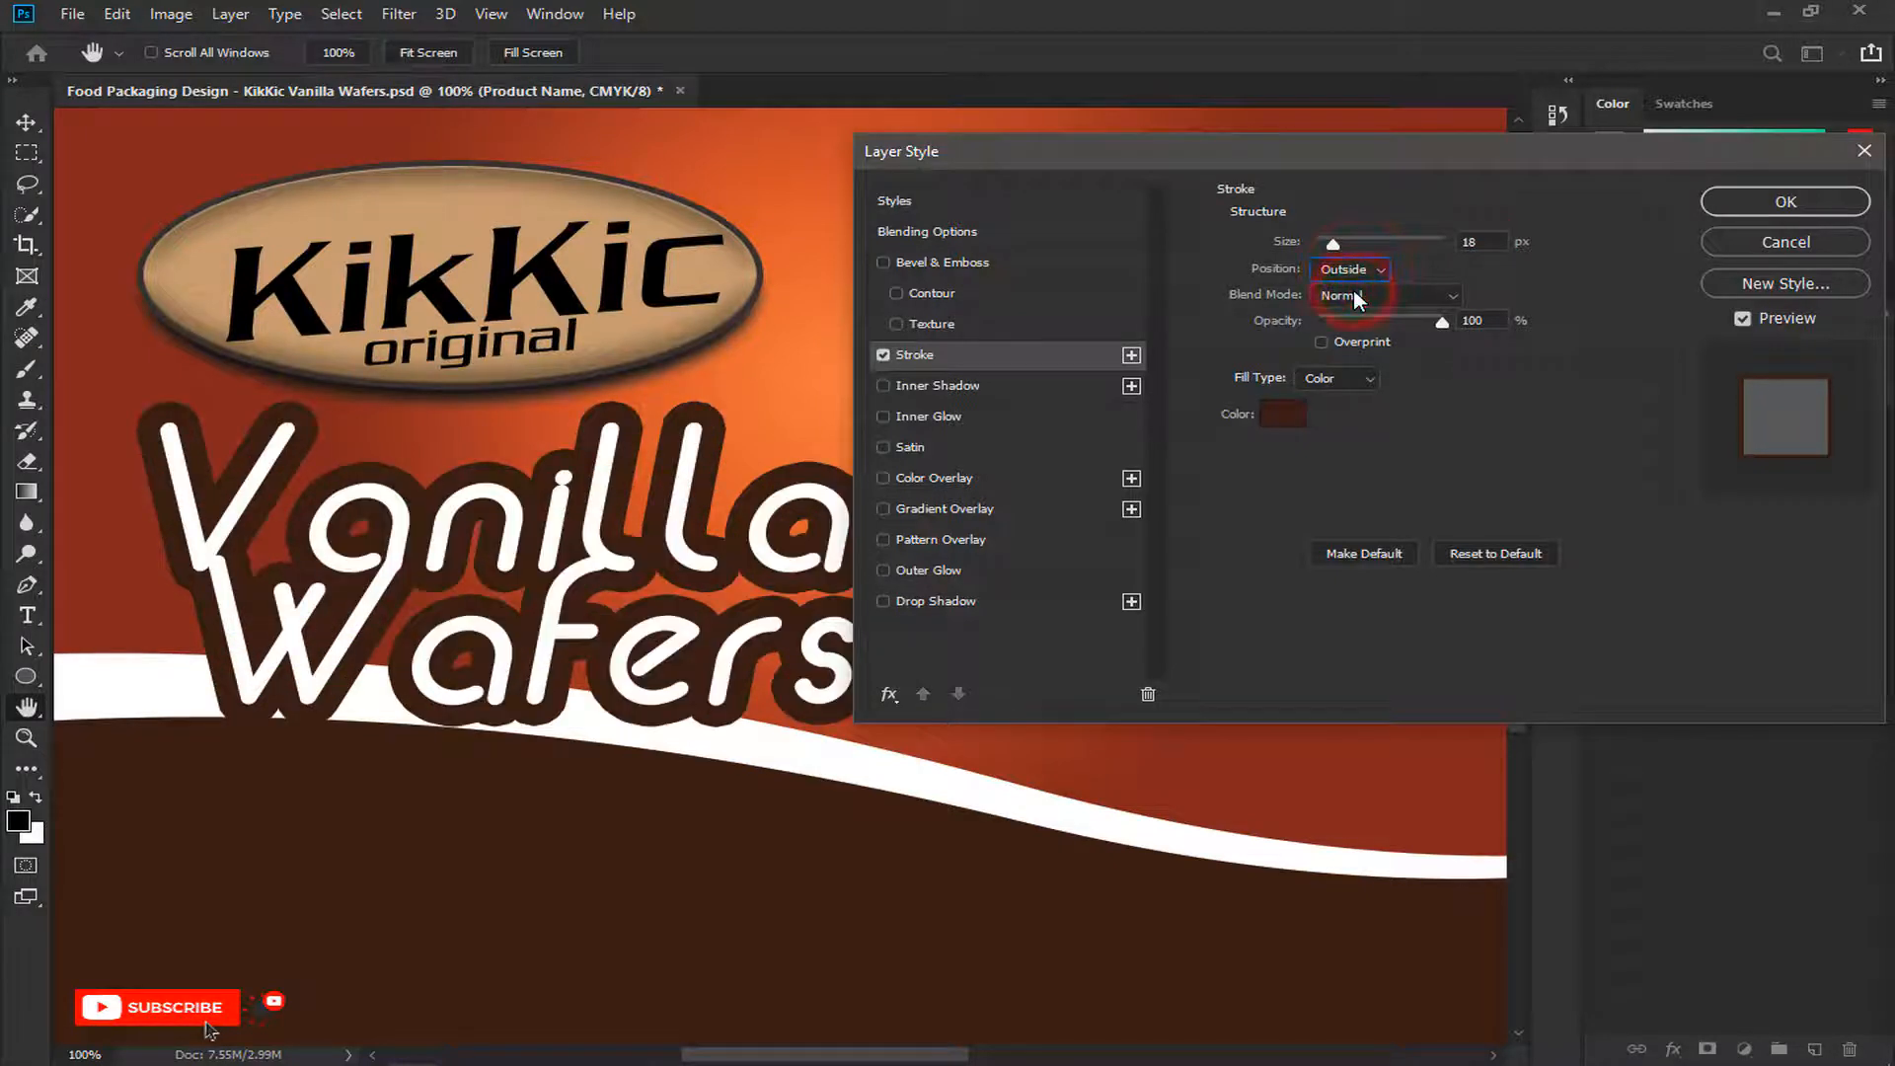
# Step: Add a second stroke above the first on the Product Name group, with color #5c3625 and size 10 px
pyautogui.click(1139, 361)
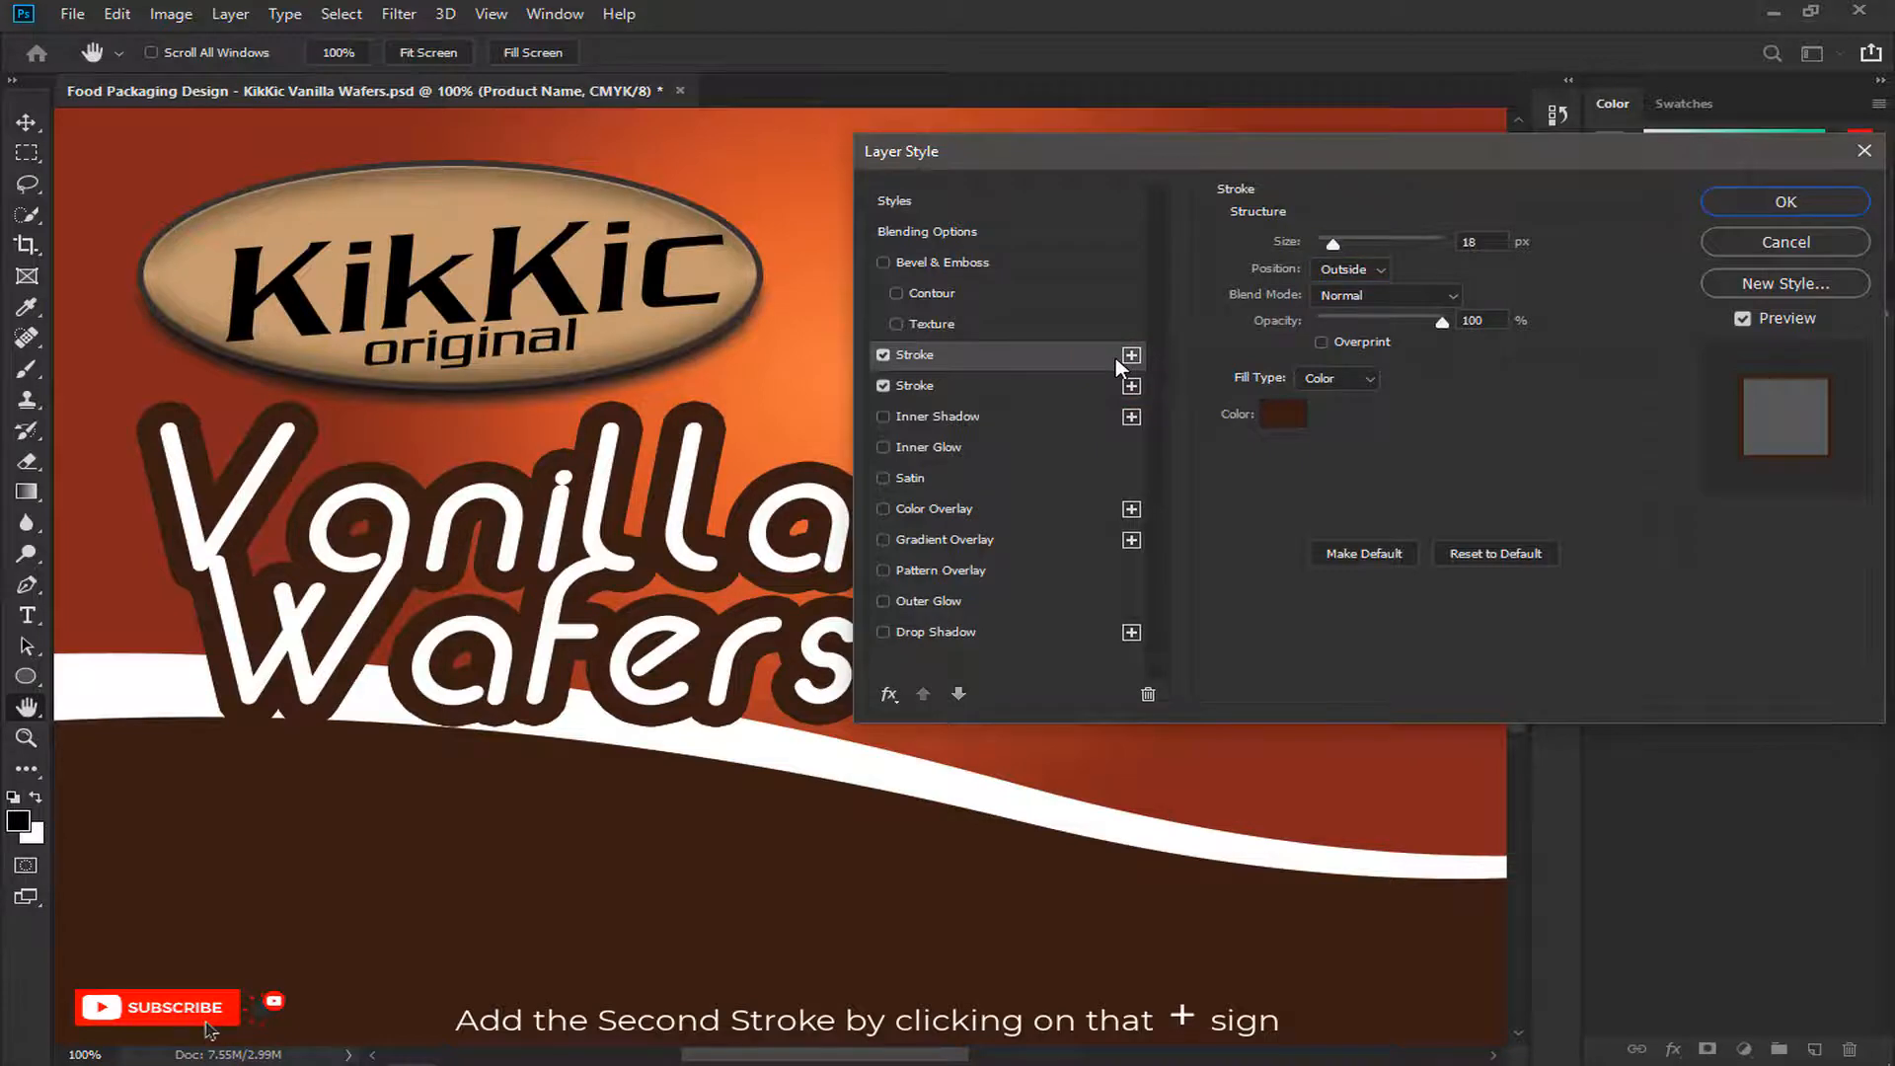
pyautogui.click(1284, 412)
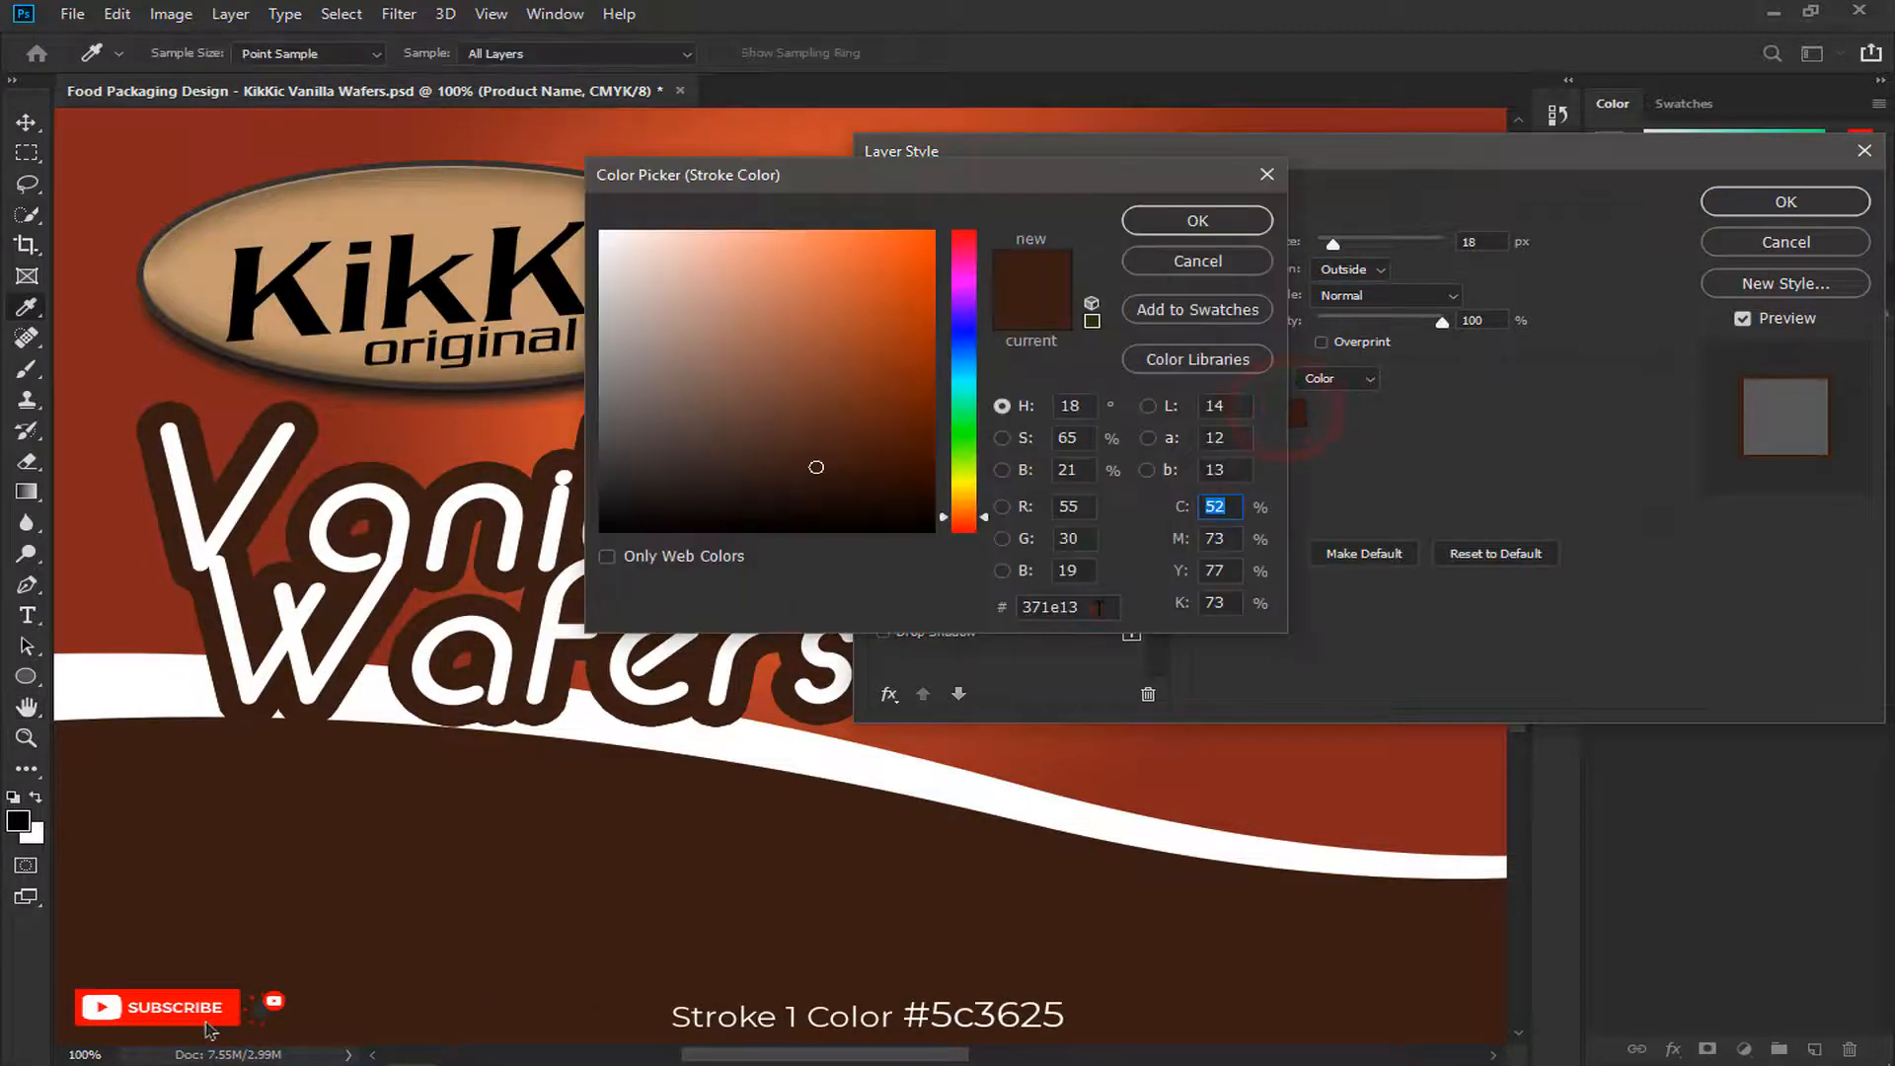
pyautogui.click(1098, 607)
pyautogui.write('5c')
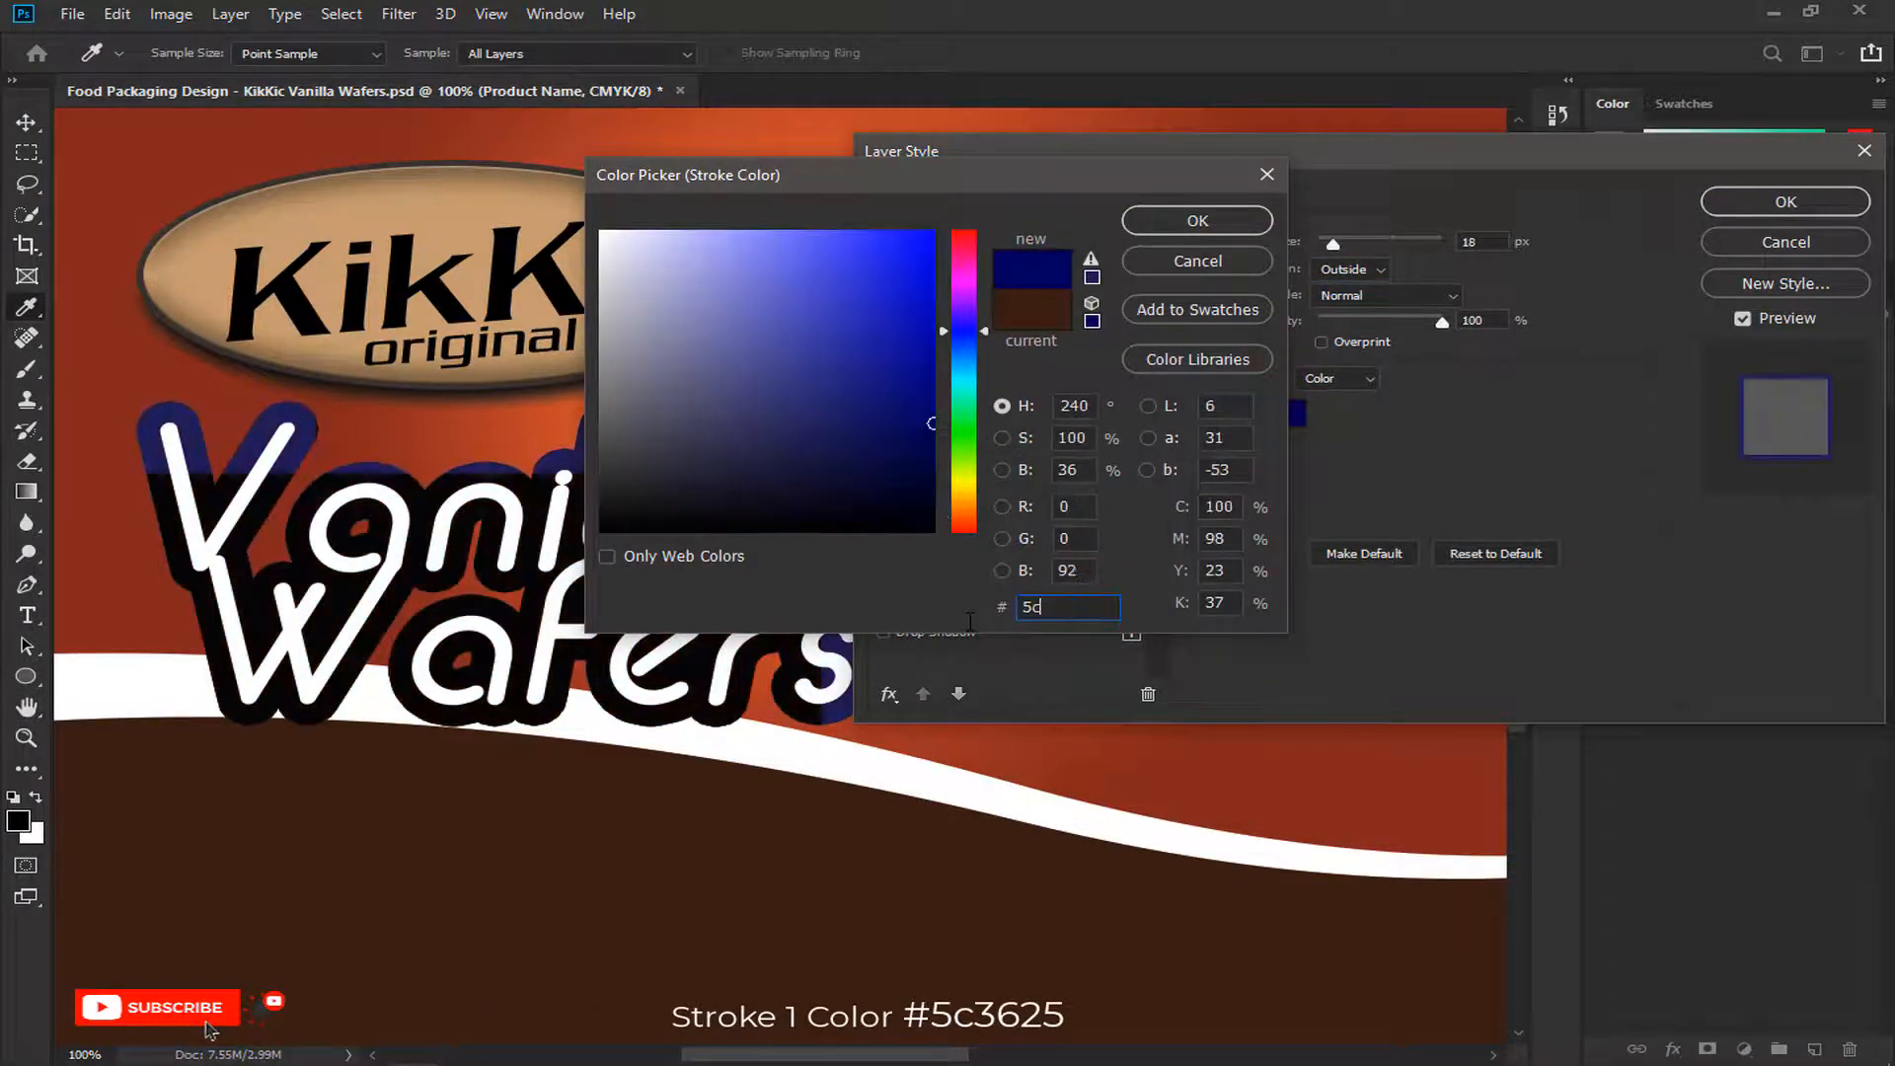
pyautogui.write('3625')
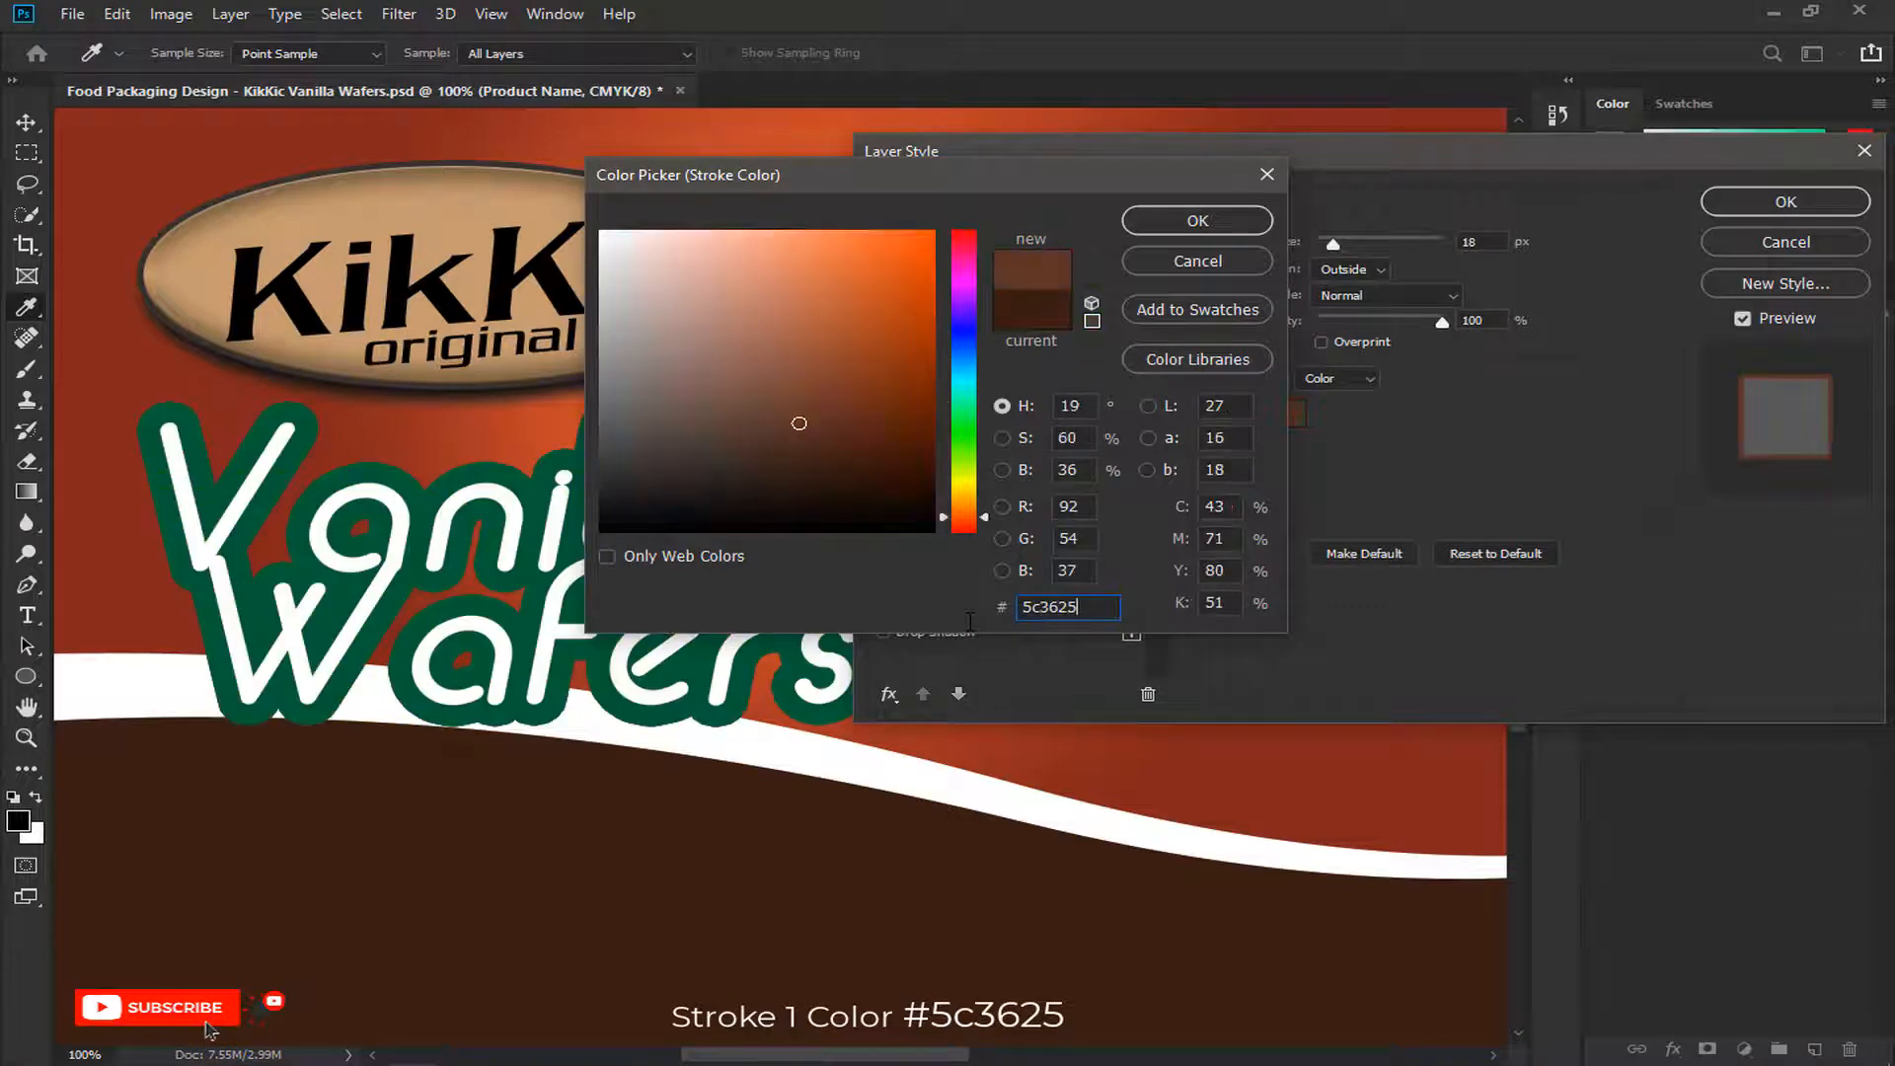
pyautogui.click(1199, 221)
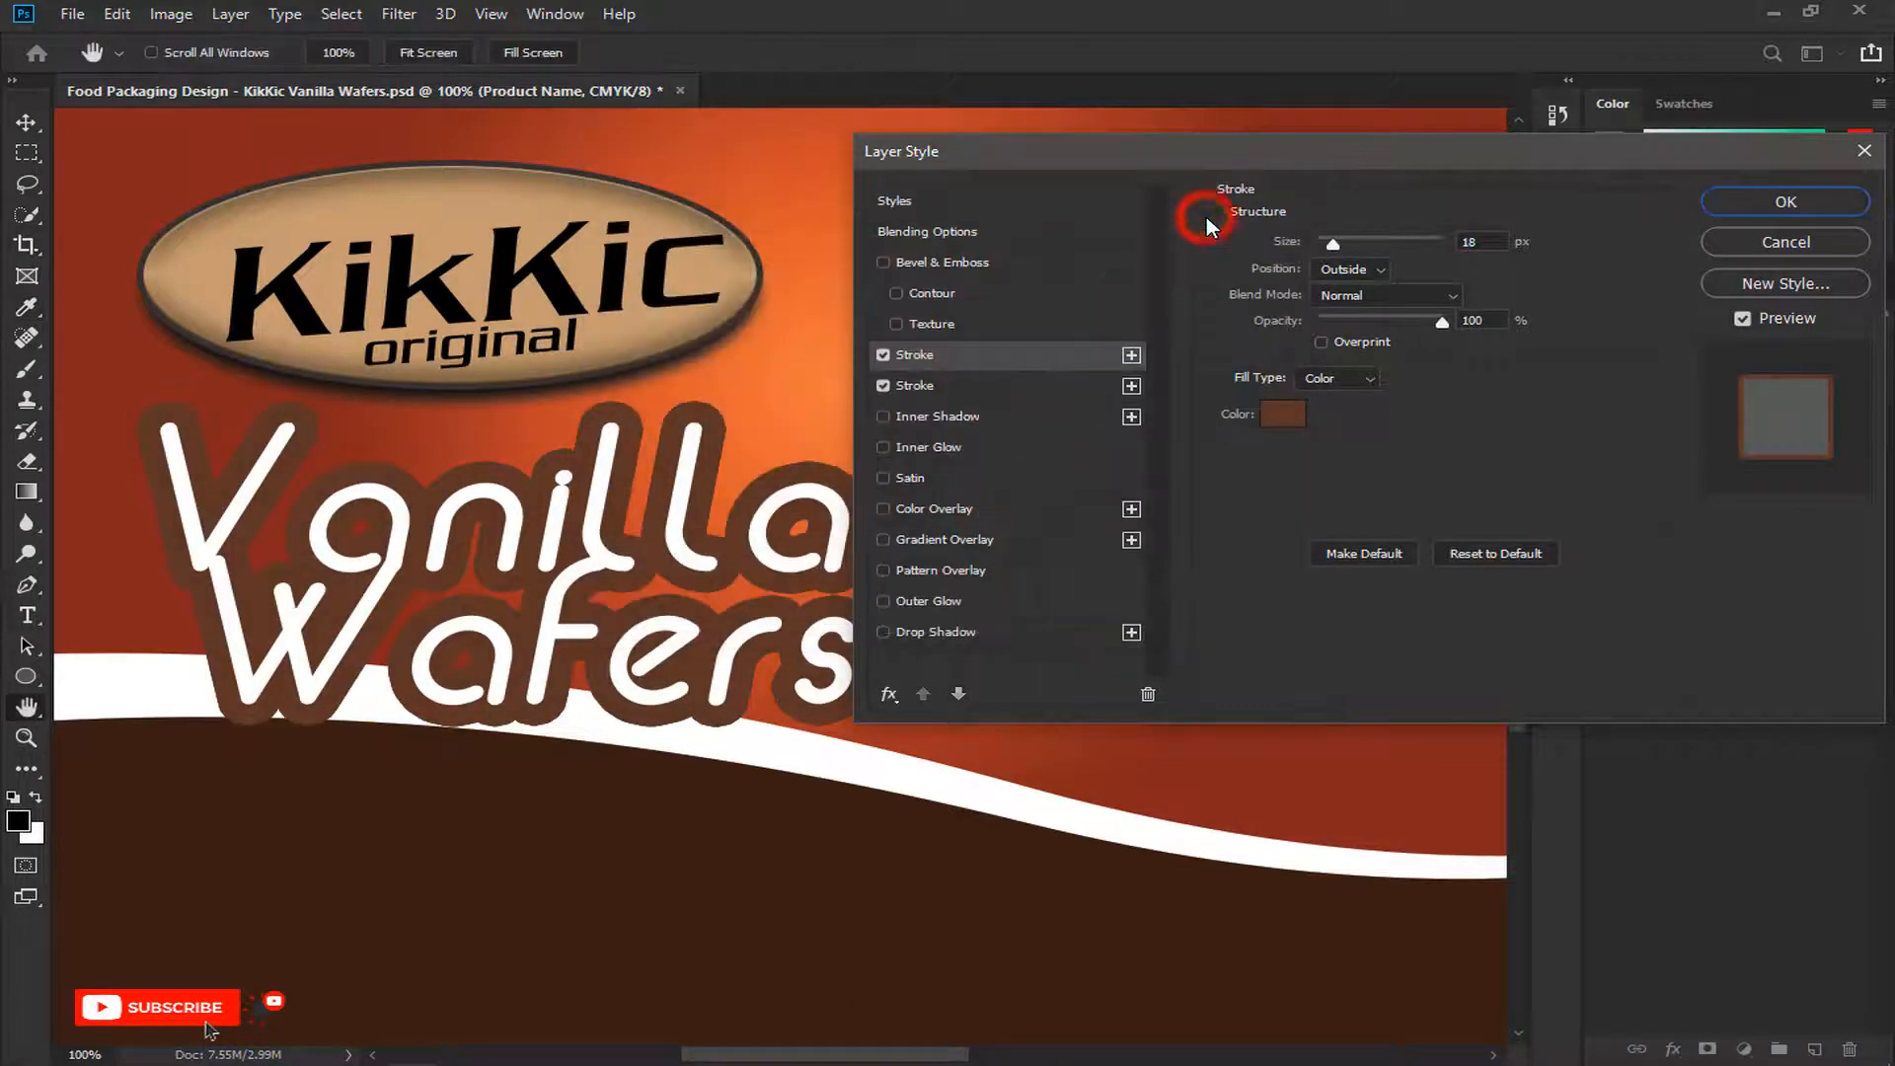
pyautogui.doubleClick(1474, 241)
pyautogui.write('10')
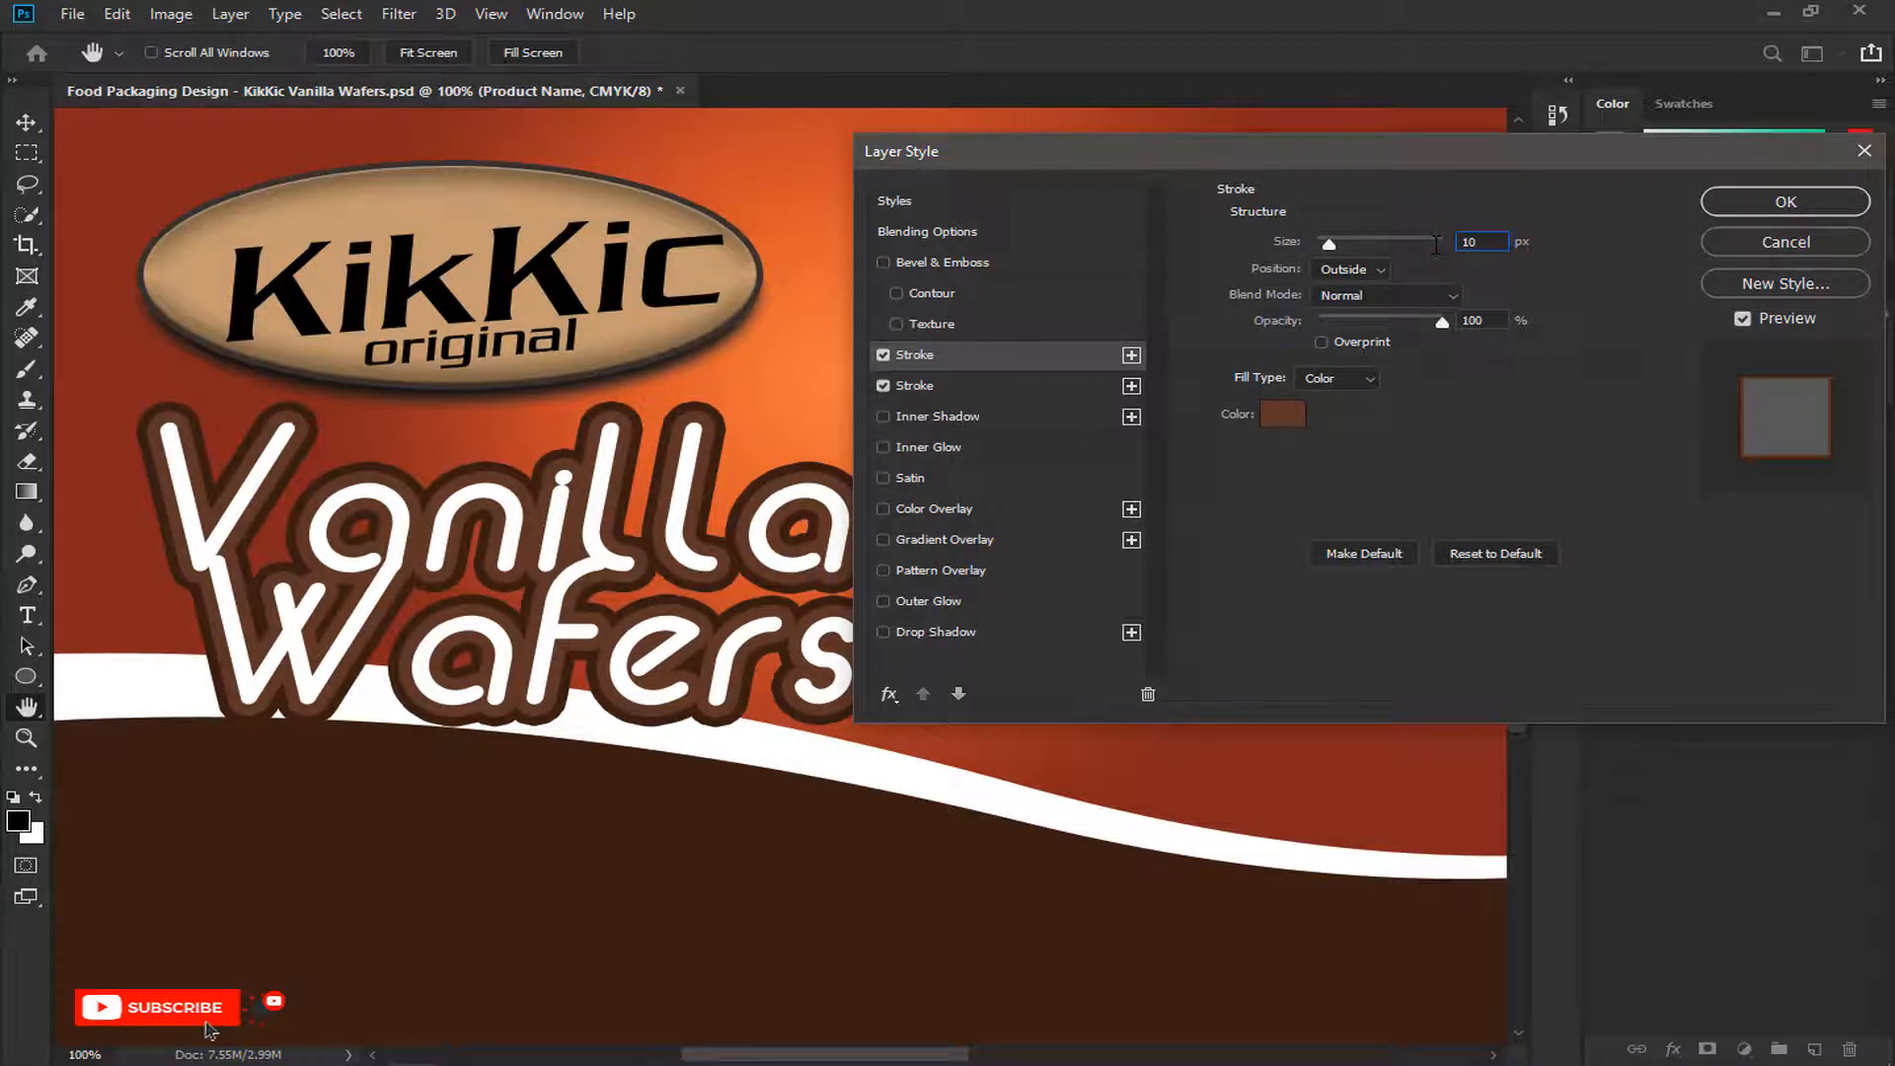
# Step: Add a Bevel & Emboss effect with its default Inner Bevel settings to the Product Name group and apply the layer style
pyautogui.click(920, 259)
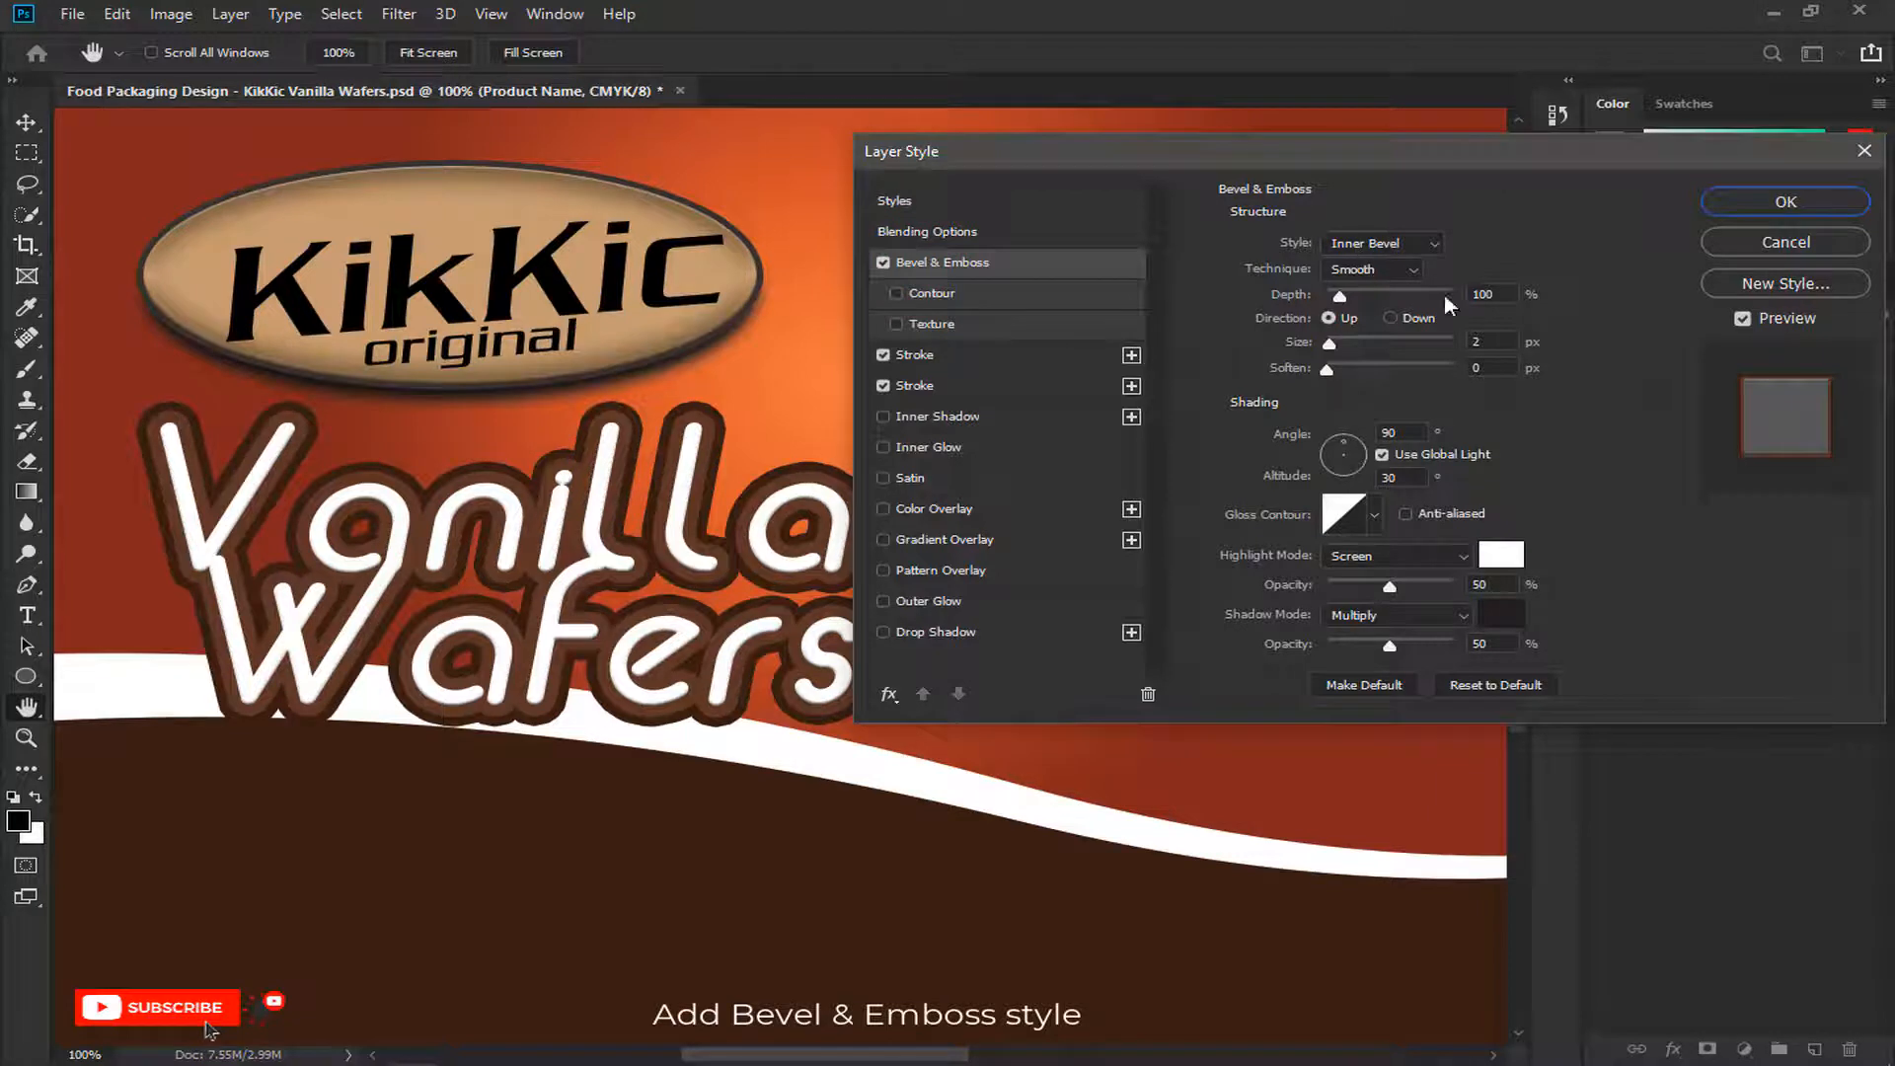
pyautogui.doubleClick(1496, 341)
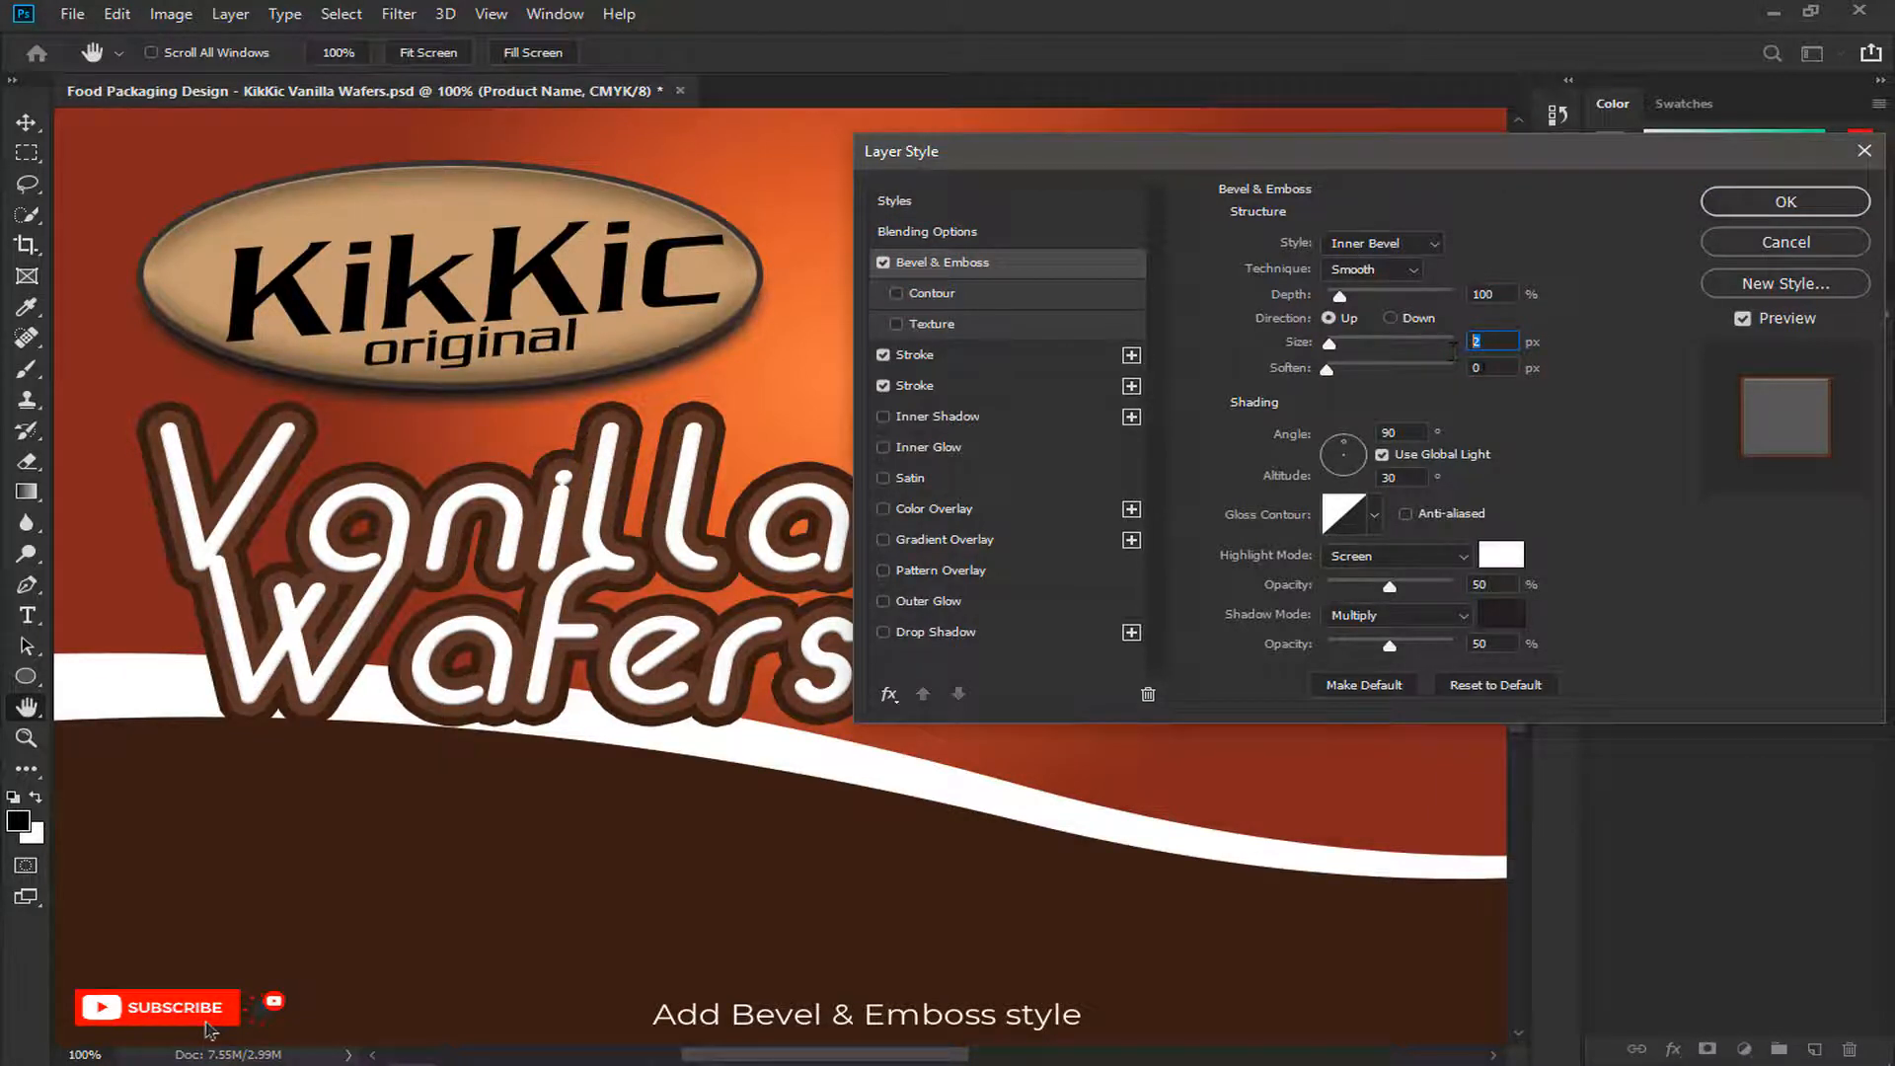
pyautogui.click(1478, 367)
pyautogui.click(1744, 202)
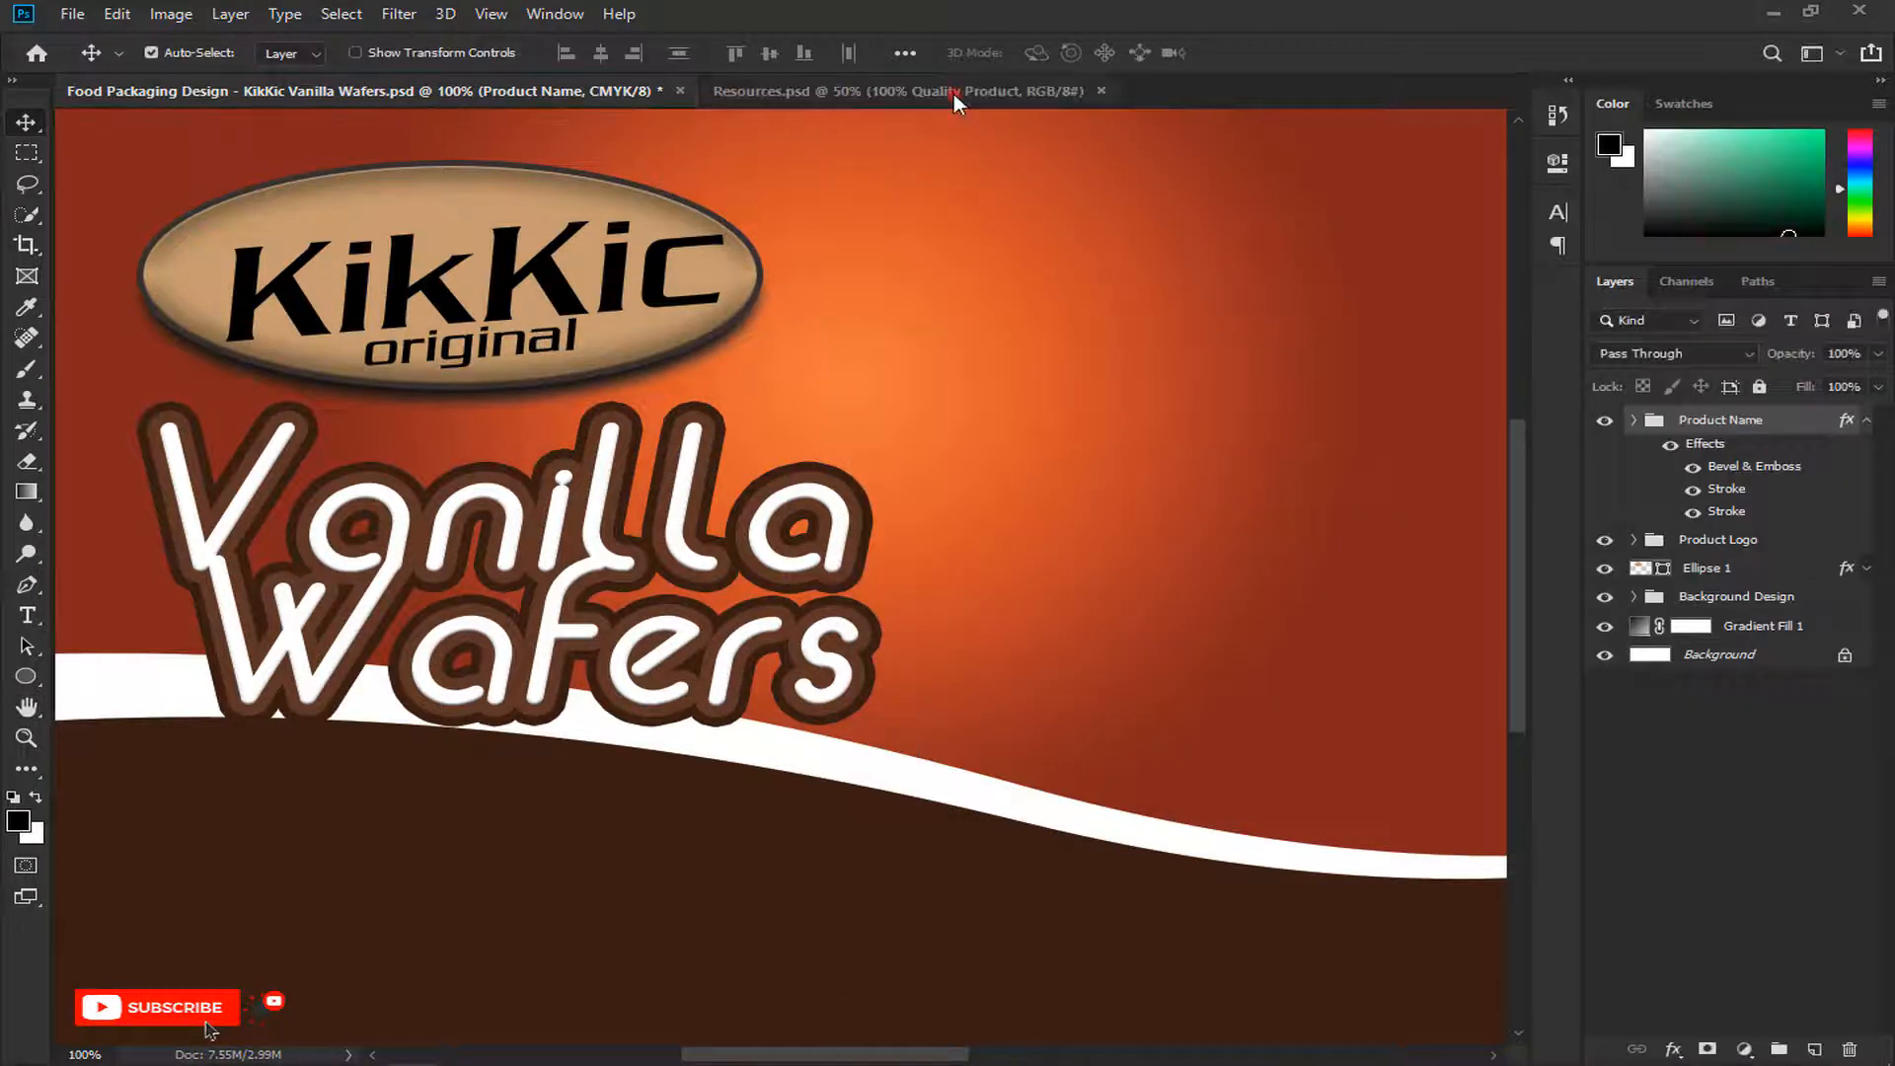
# Step: Copy the "gaufrettes à la vanille", "*Tasty & Irresistable" and "* Crispy & Delicious" text layers from Resources.psd into the packaging design
pyautogui.click(954, 93)
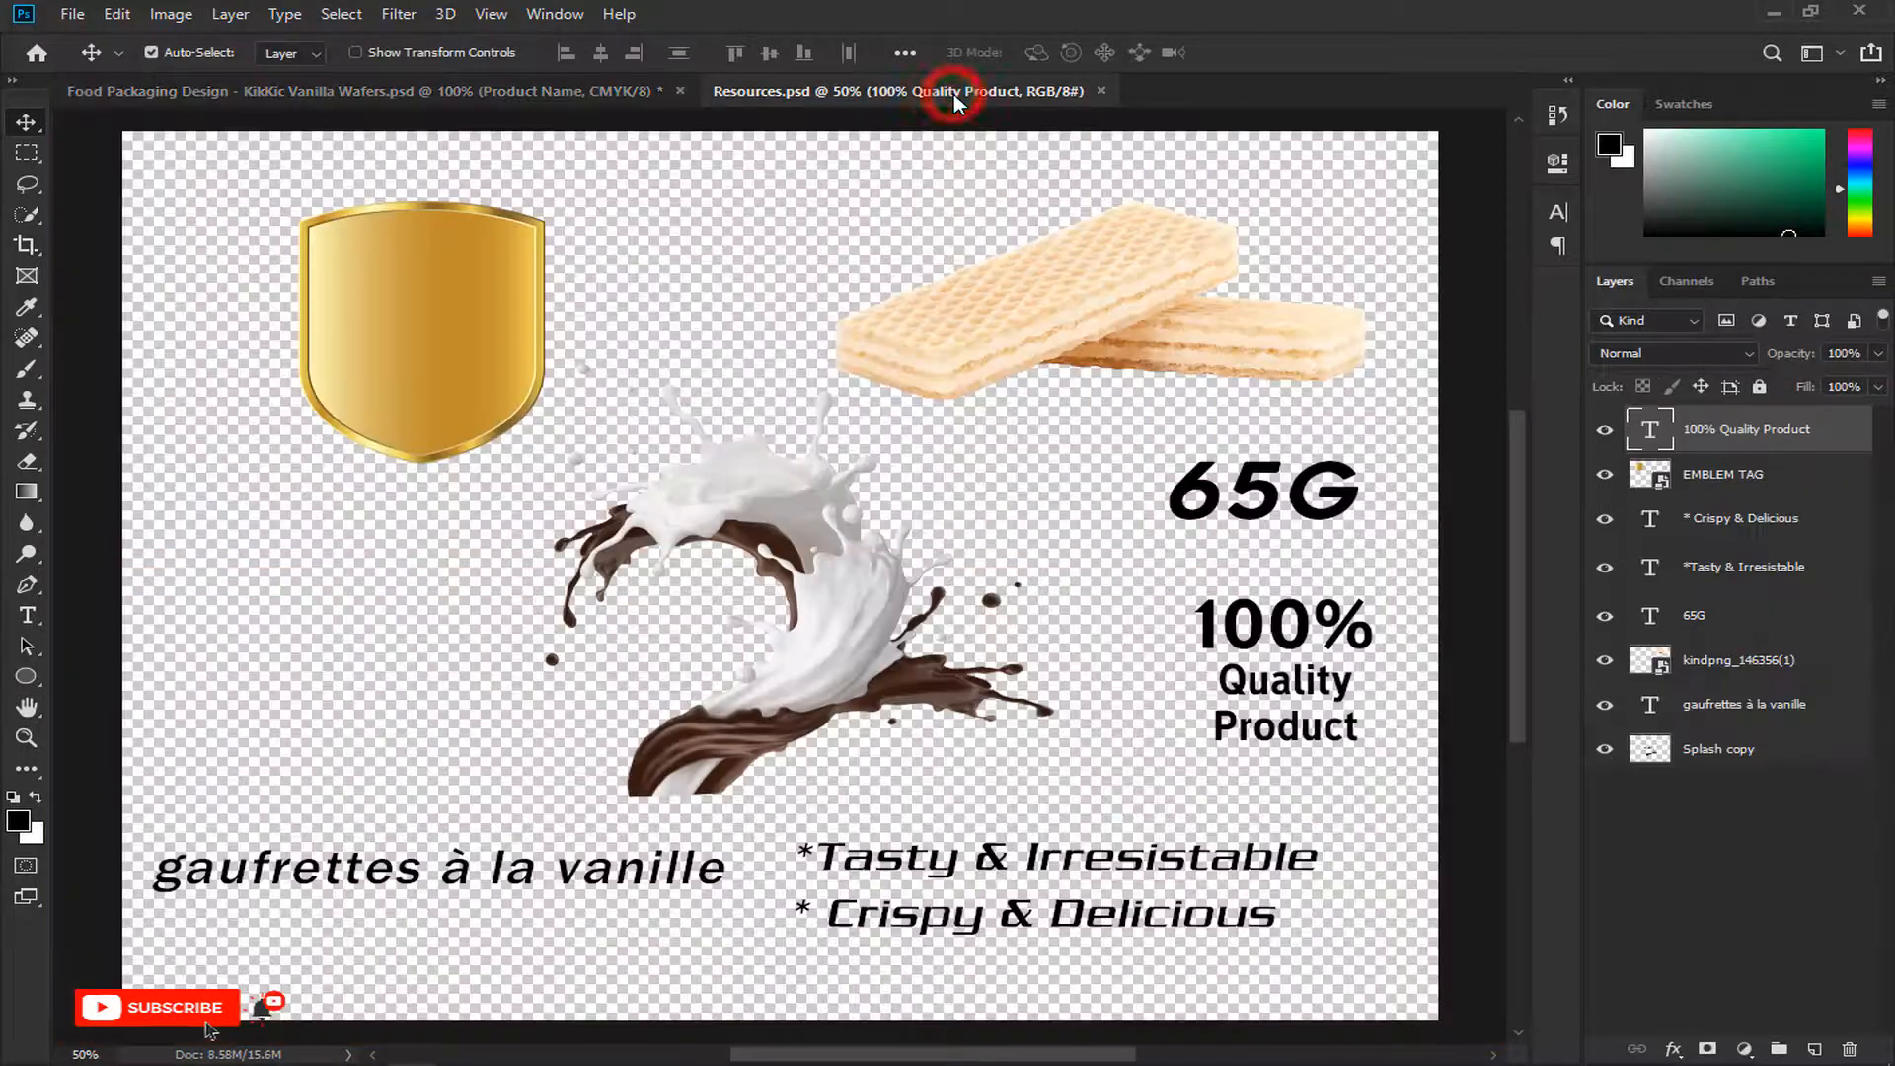
pyautogui.click(709, 875)
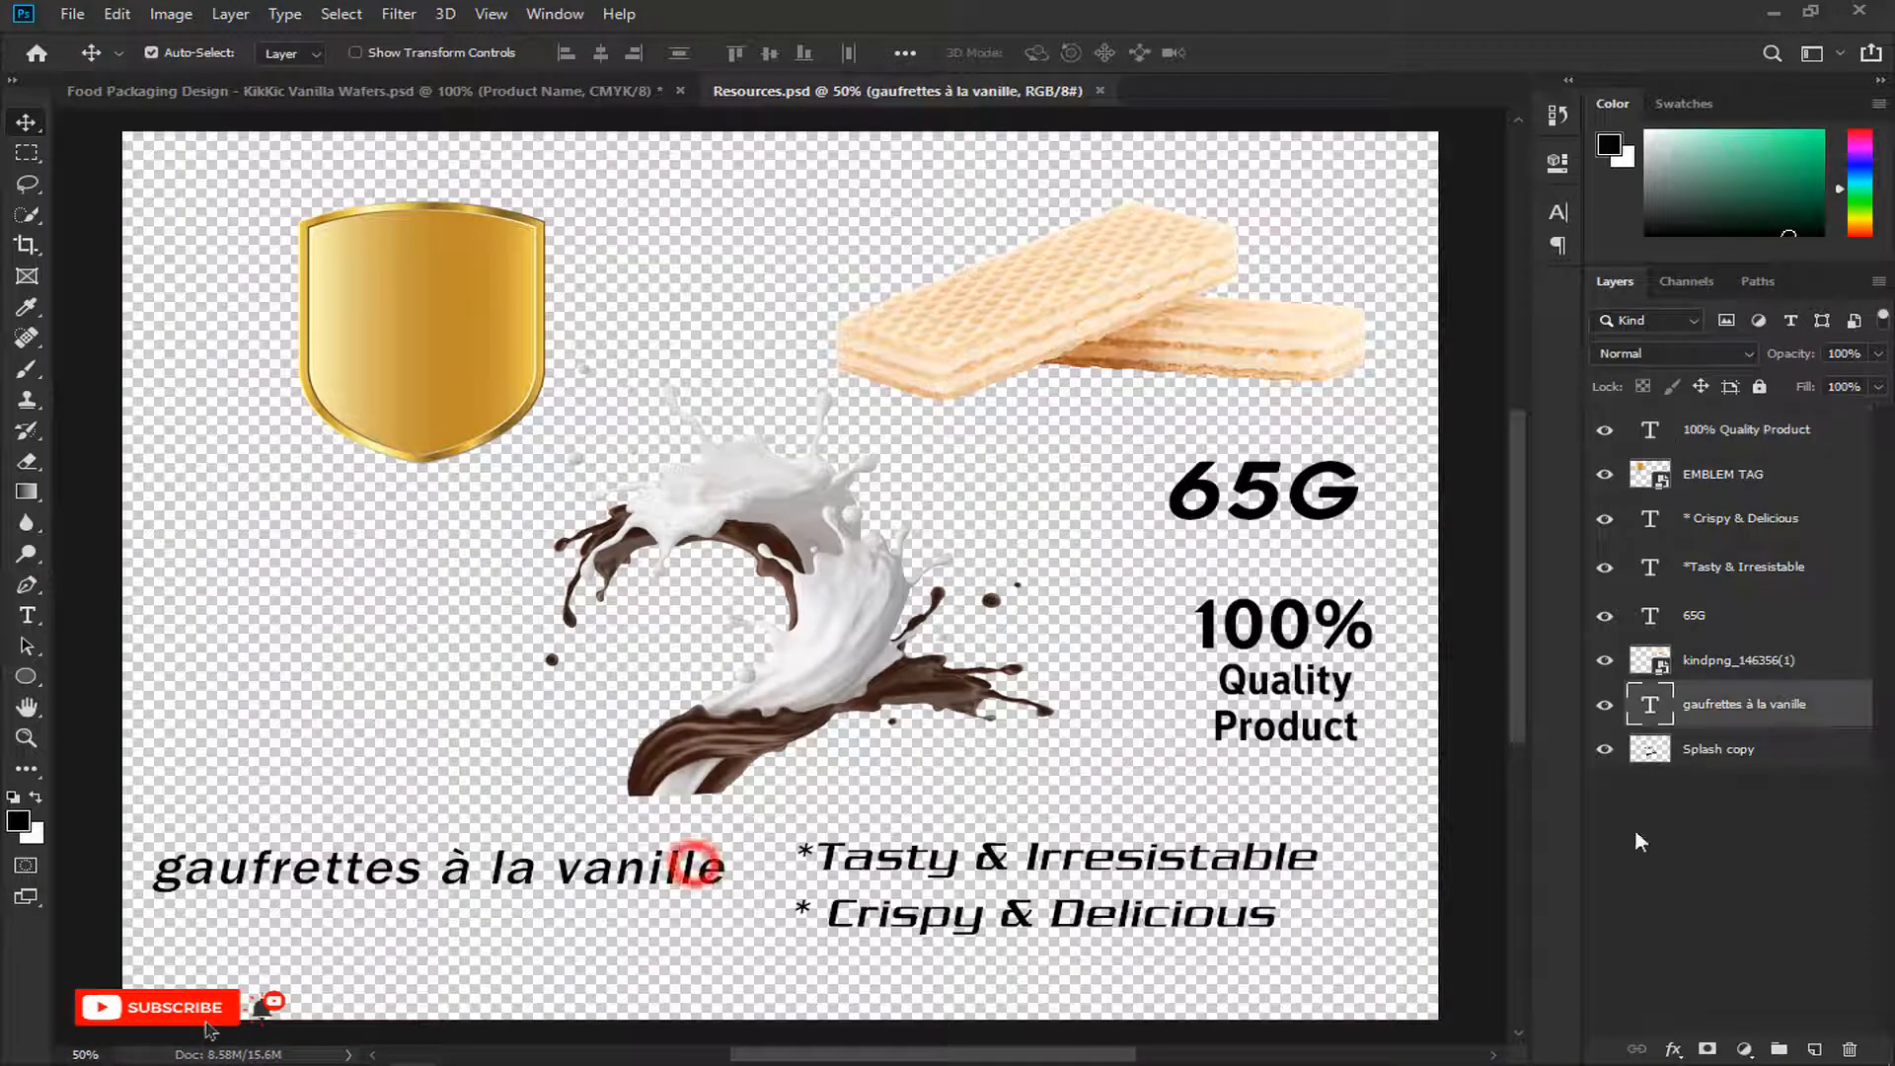
pyautogui.click(1752, 712)
pyautogui.keyDown('ctrl'); pyautogui.click(1753, 580); pyautogui.keyUp('ctrl')
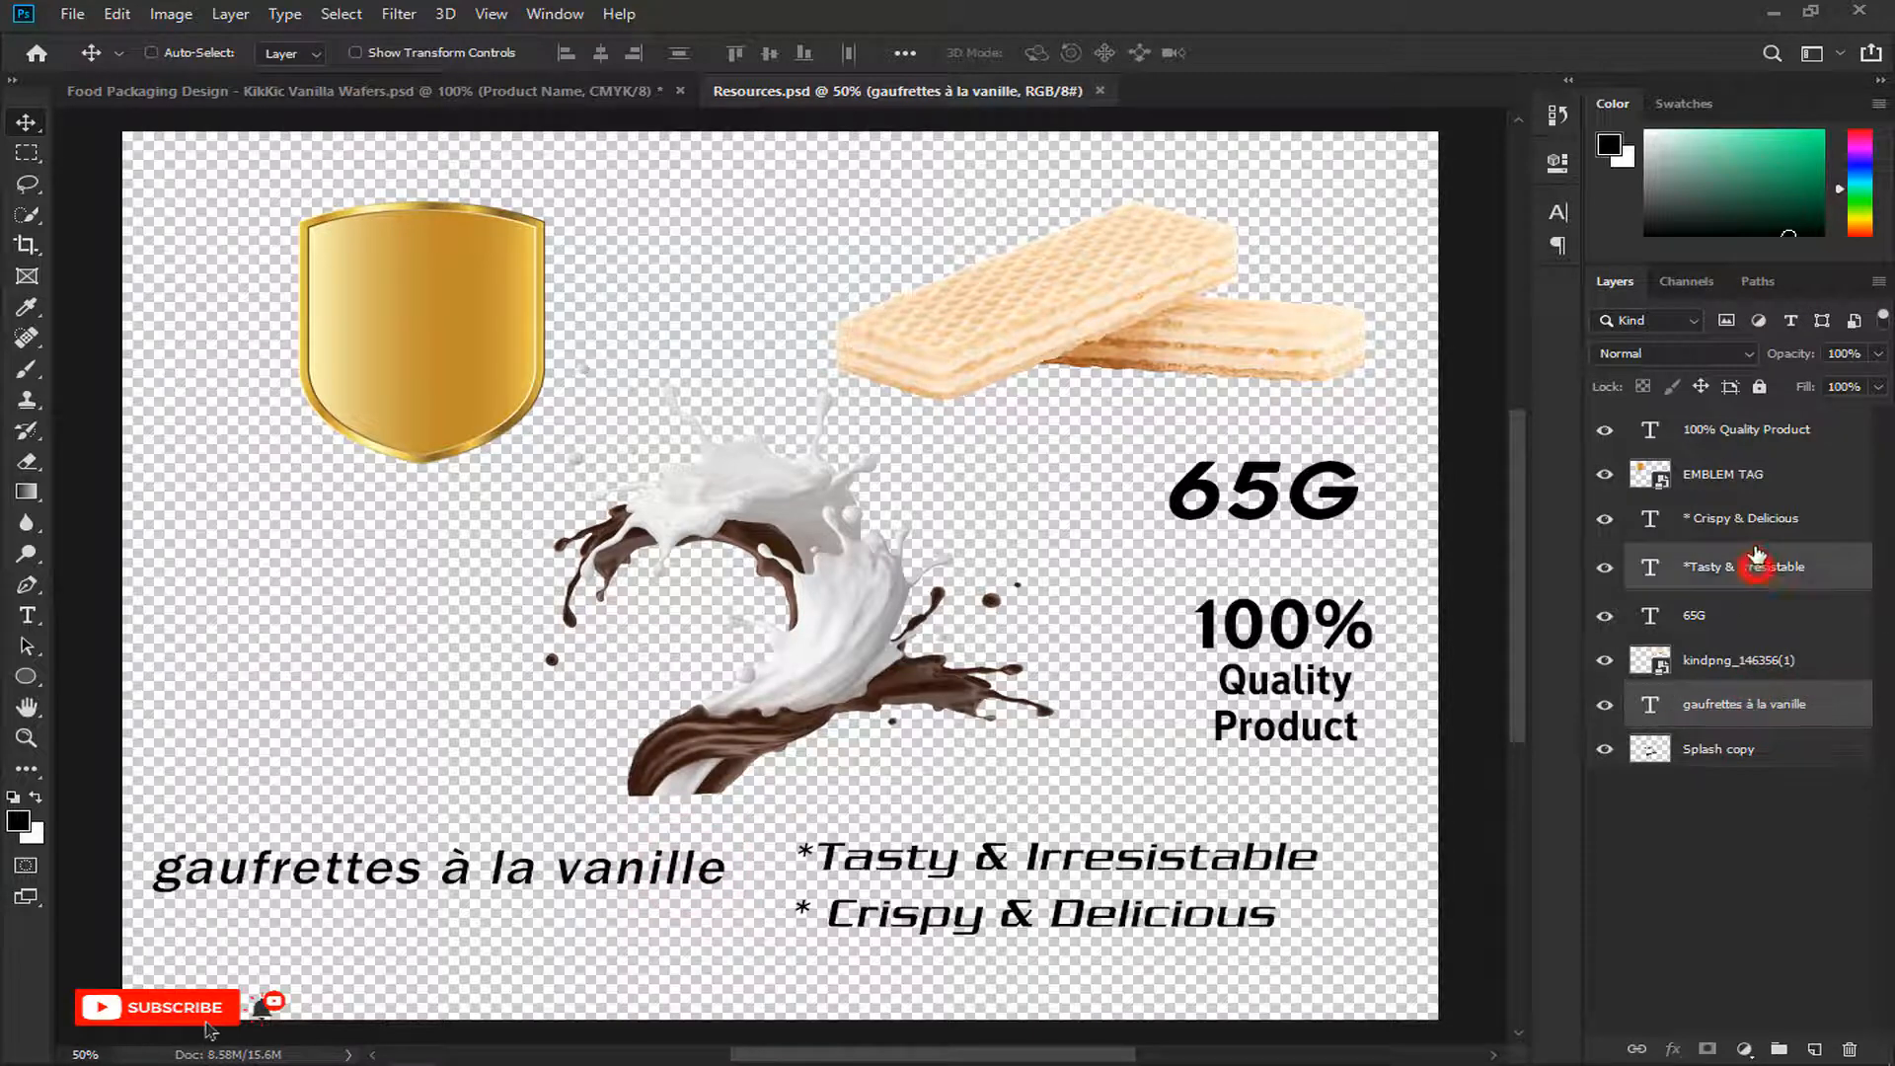
pyautogui.keyDown('ctrl'); pyautogui.click(1756, 524); pyautogui.keyUp('ctrl')
pyautogui.hotkey('ctrl', 'c')
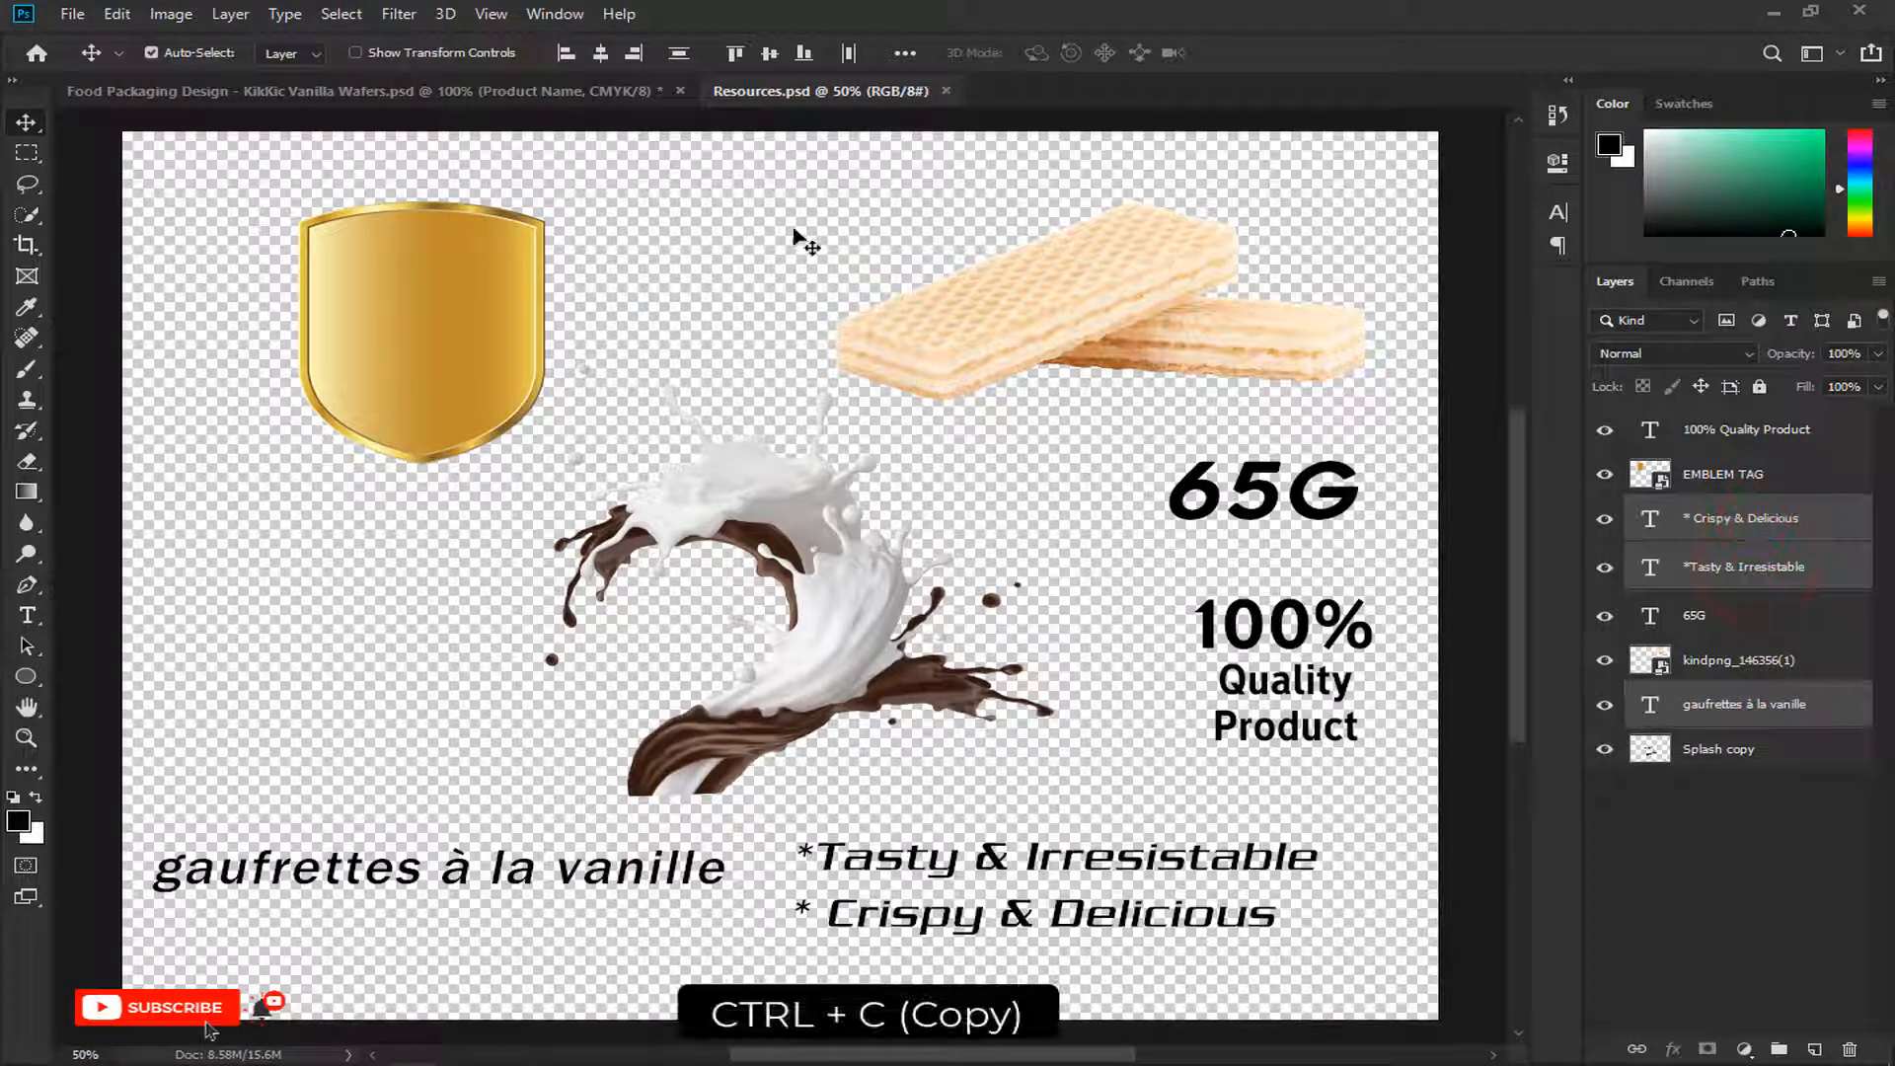
pyautogui.click(617, 91)
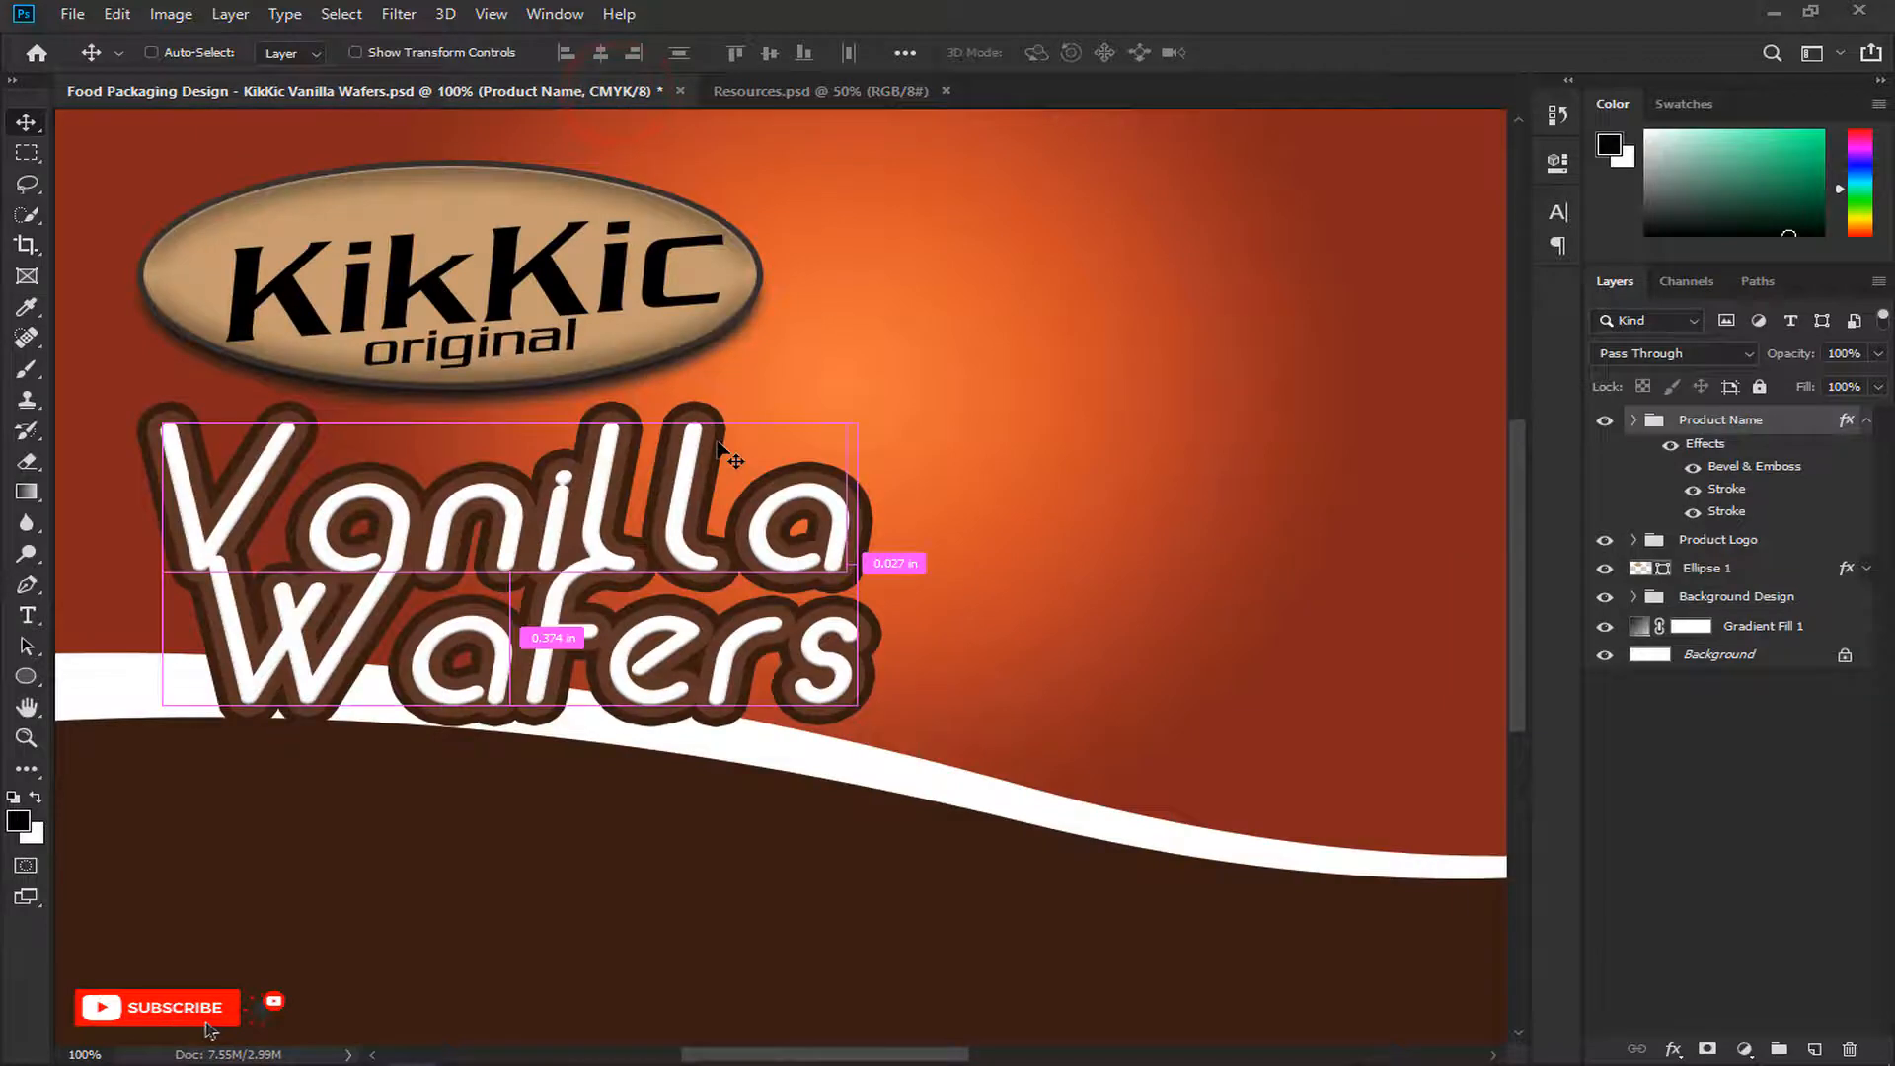
pyautogui.hotkey('ctrl', 'v')
# Step: Move the "gaufrettes à la vanille" text down onto the brown area and set its color to white (#ffffff)
pyautogui.hotkey('ctrl', '-')
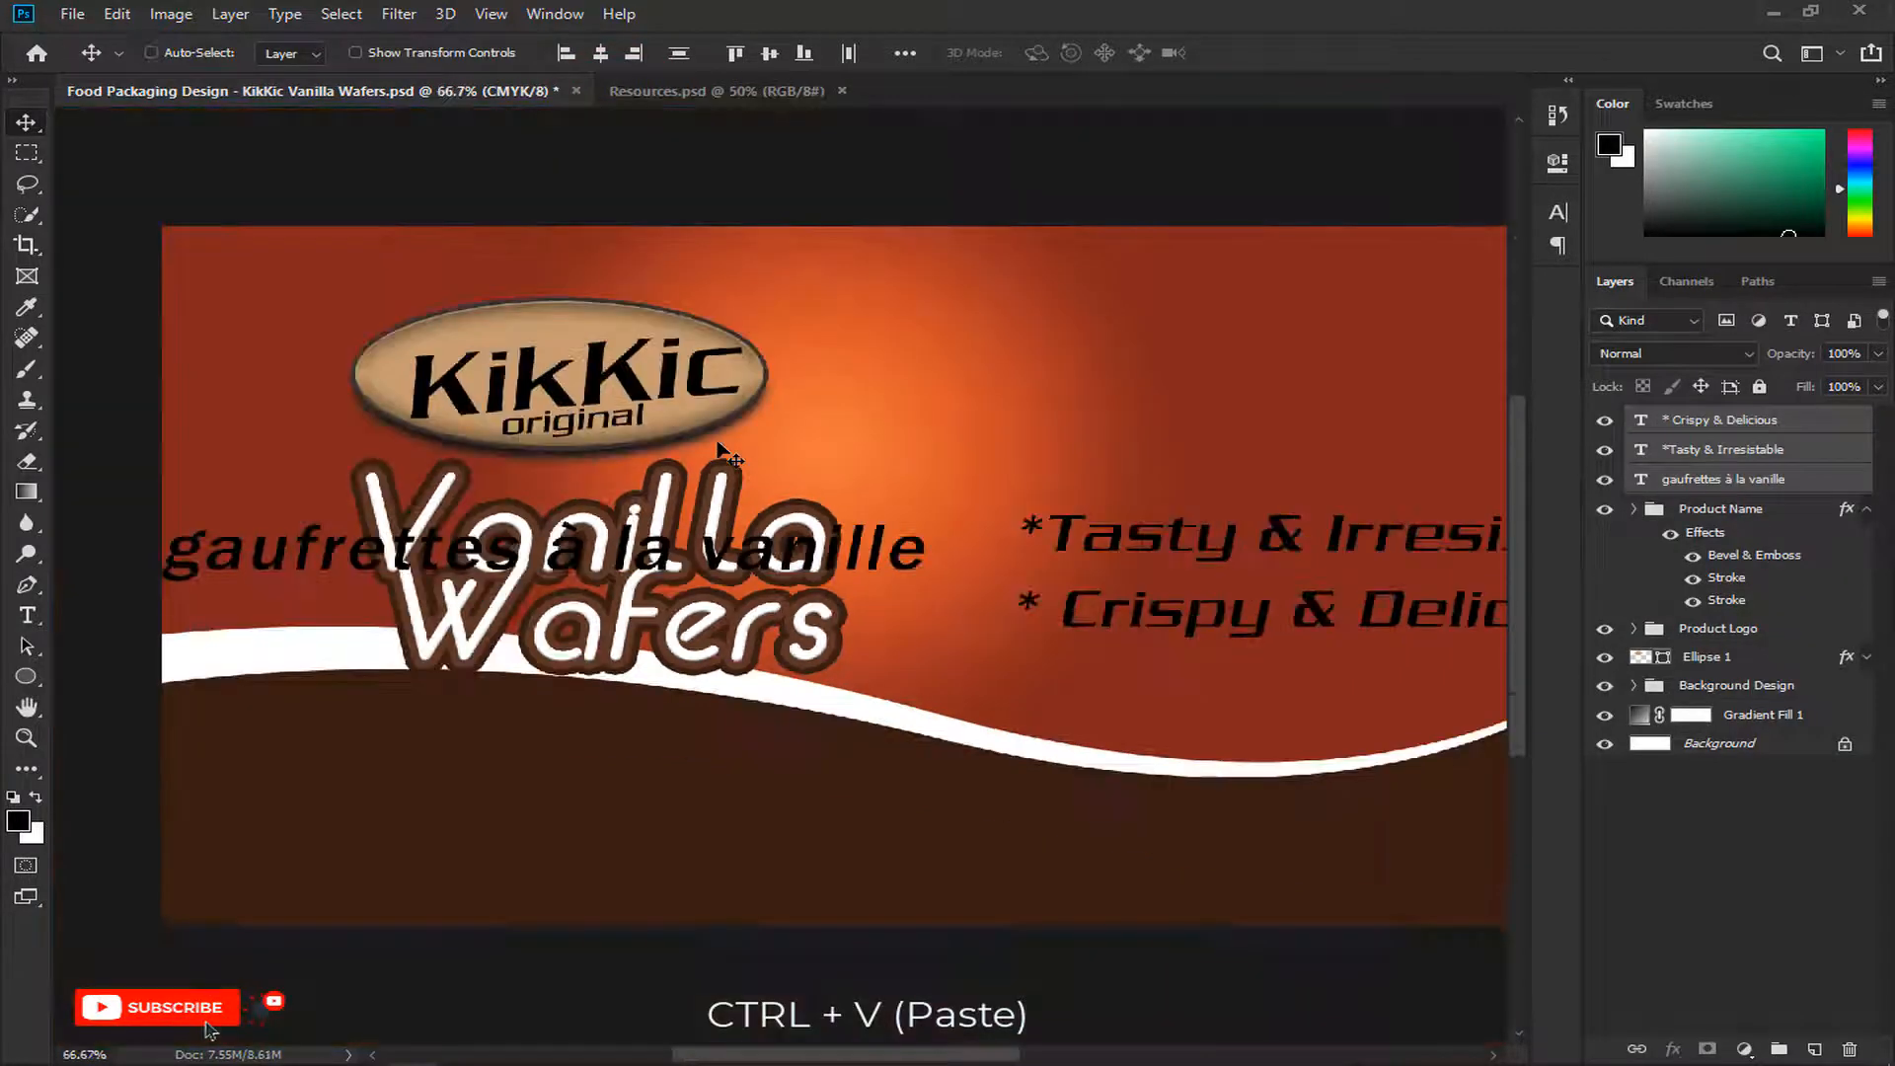
pyautogui.hotkey('ctrl', '-')
pyautogui.moveTo(867, 563); pyautogui.dragTo(908, 730)
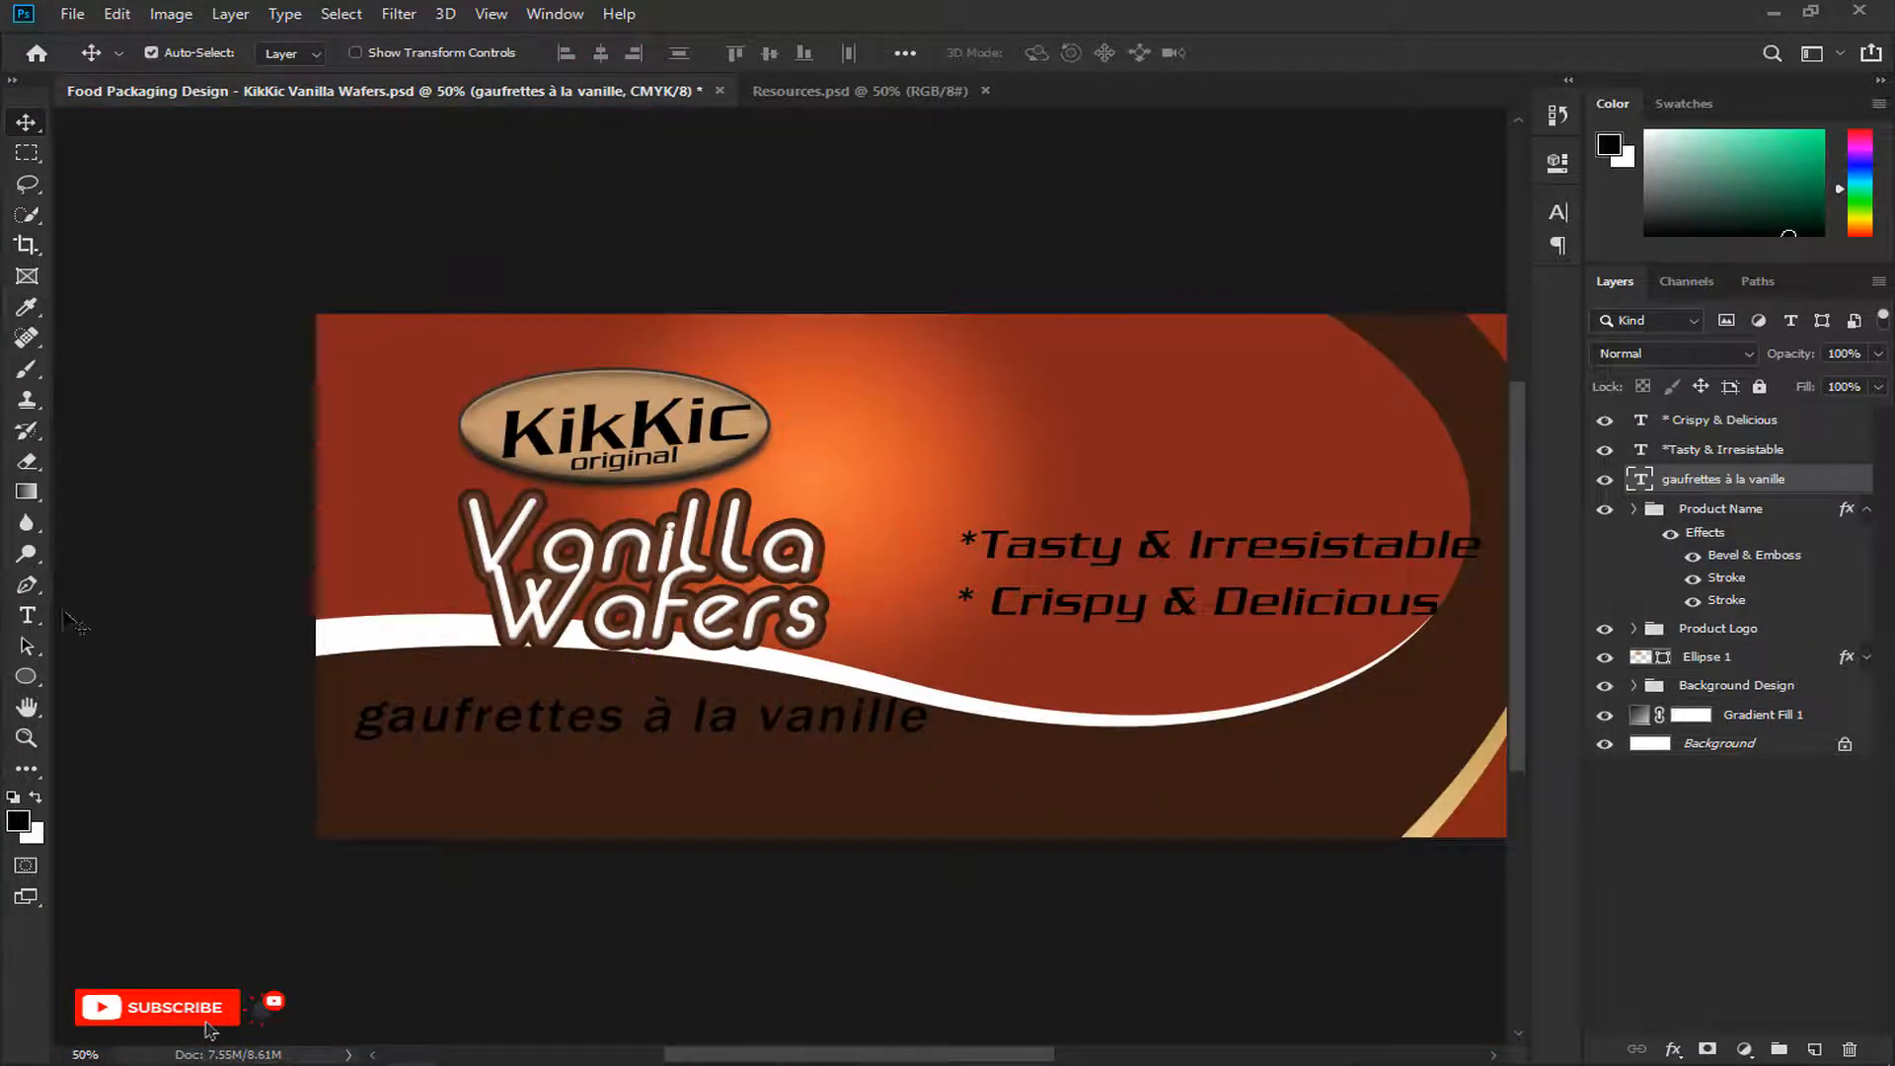
pyautogui.click(27, 612)
pyautogui.click(1558, 212)
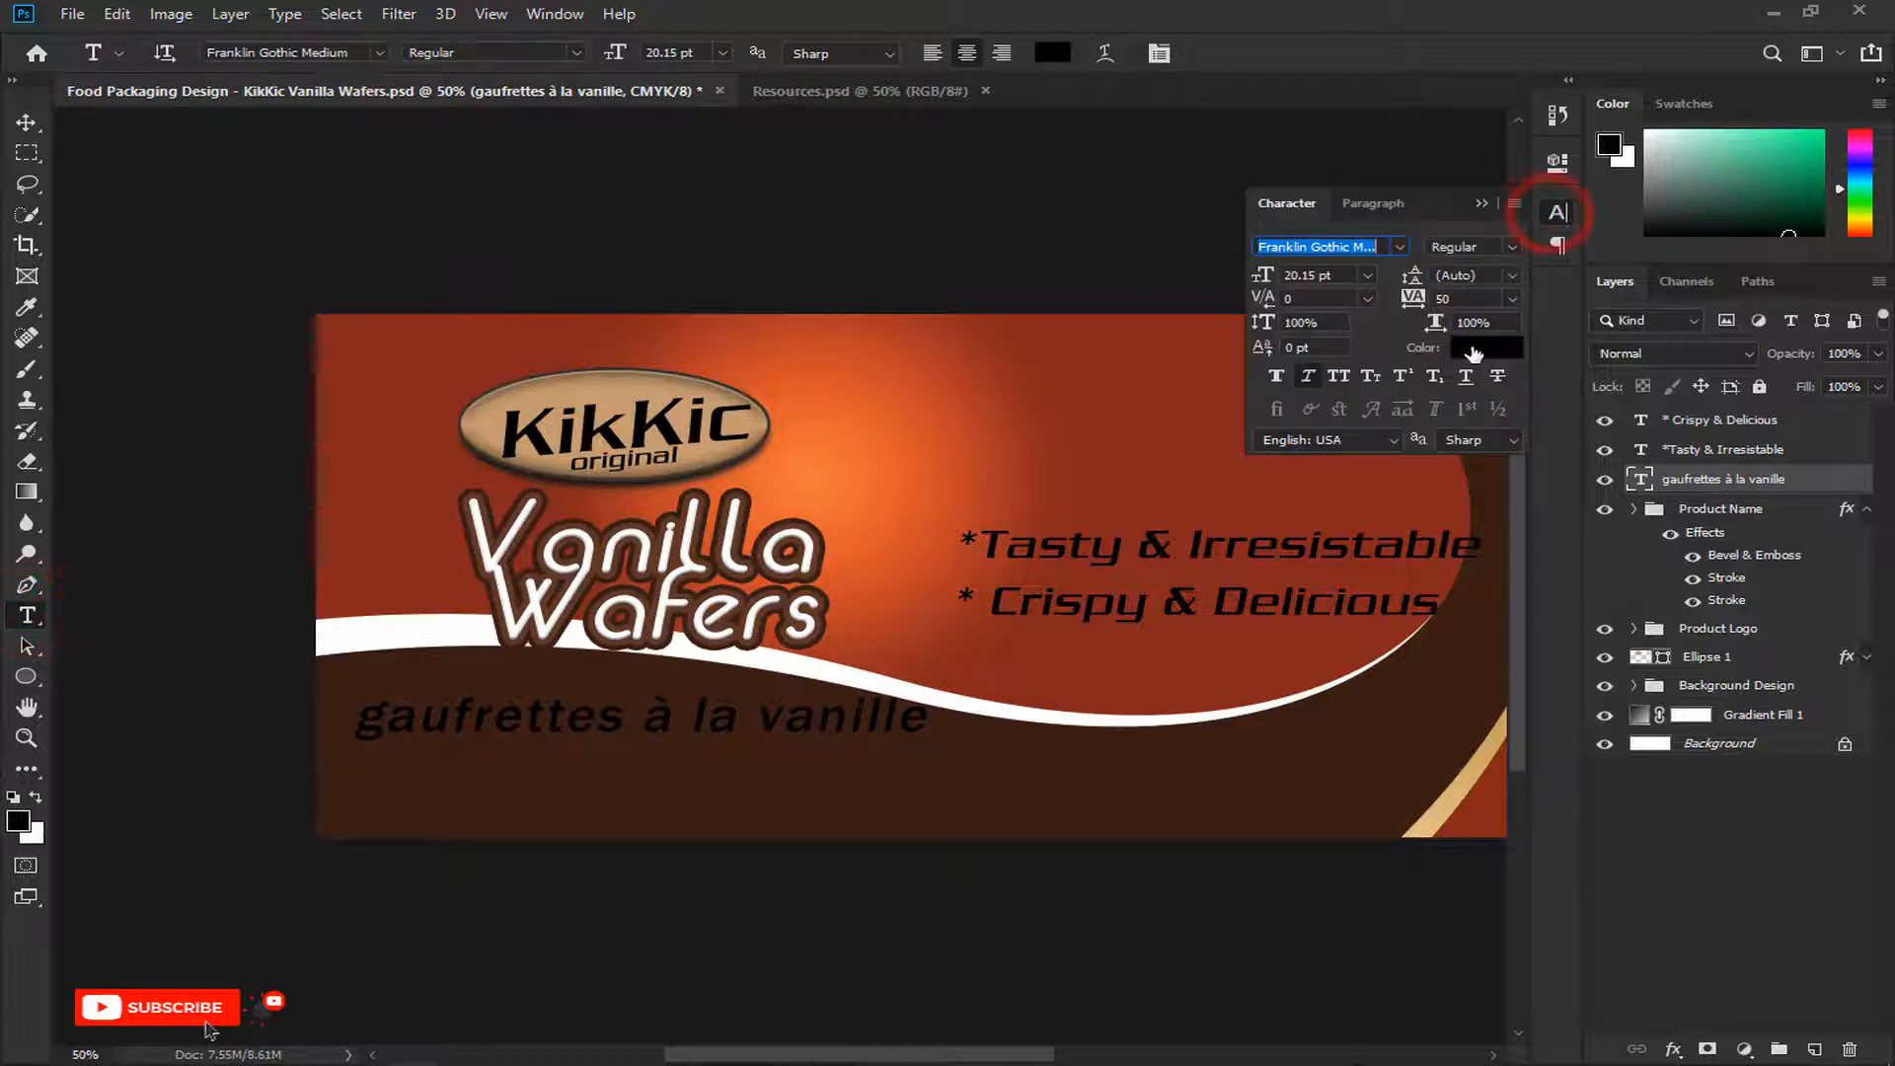
pyautogui.click(1473, 348)
pyautogui.moveTo(778, 364); pyautogui.dragTo(598, 230)
pyautogui.click(1207, 214)
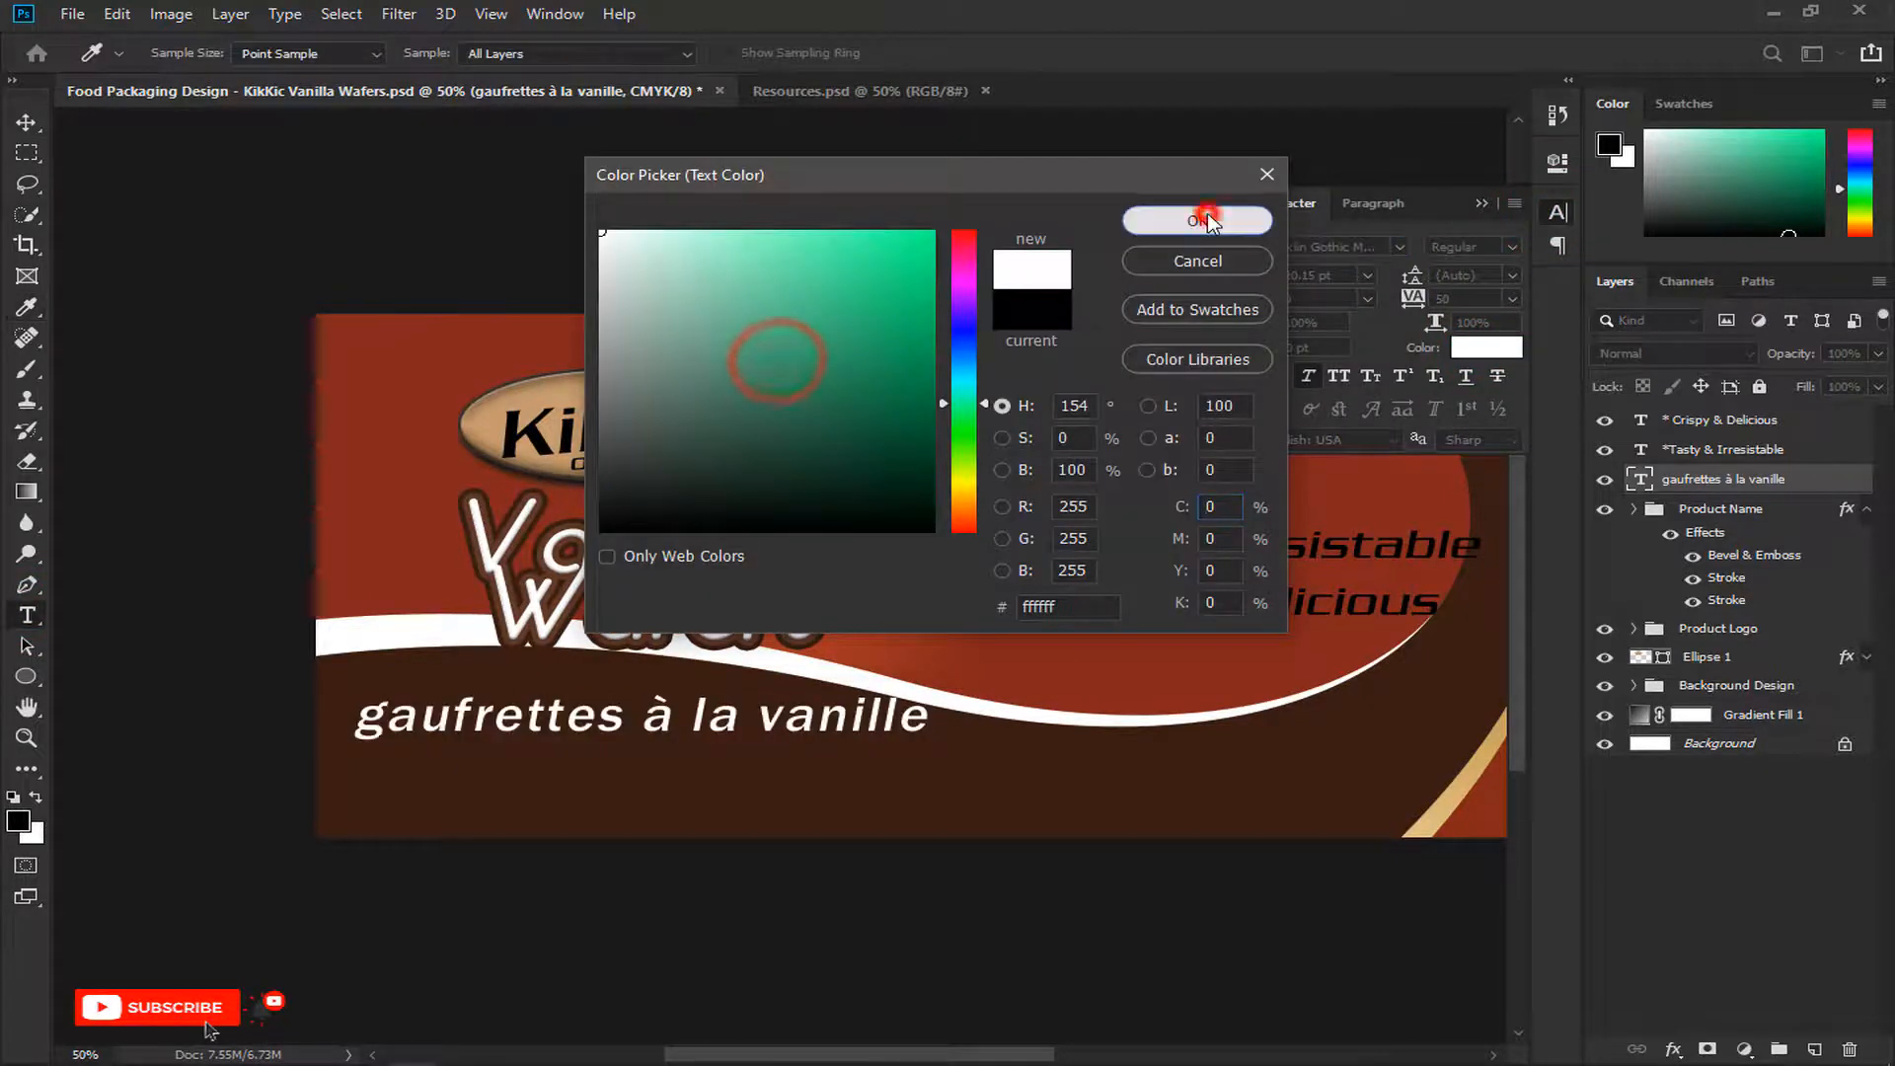
pyautogui.click(1481, 203)
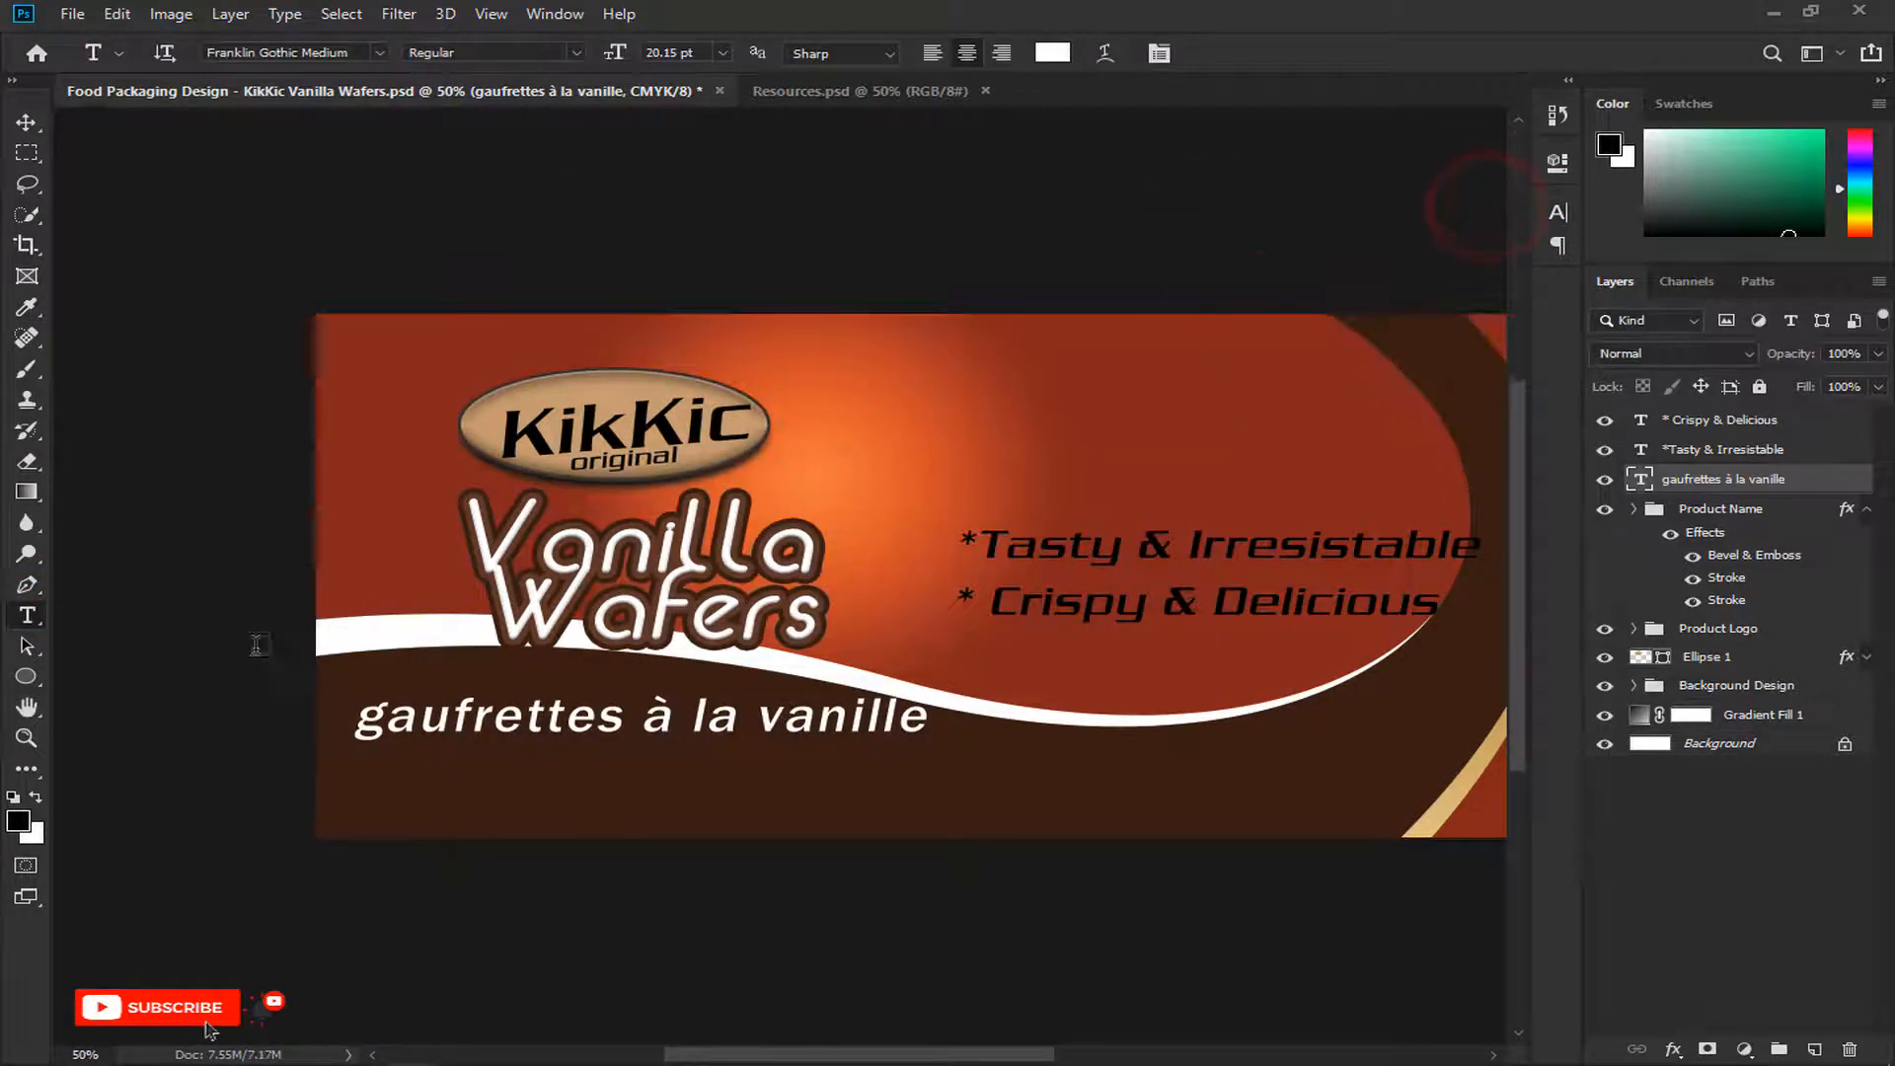
# Step: Scale the "gaufrettes à la vanille" text proportionally about its center to about 46% and place it just beneath Wafers
pyautogui.click(30, 122)
pyautogui.hotkey('ctrl', 't')
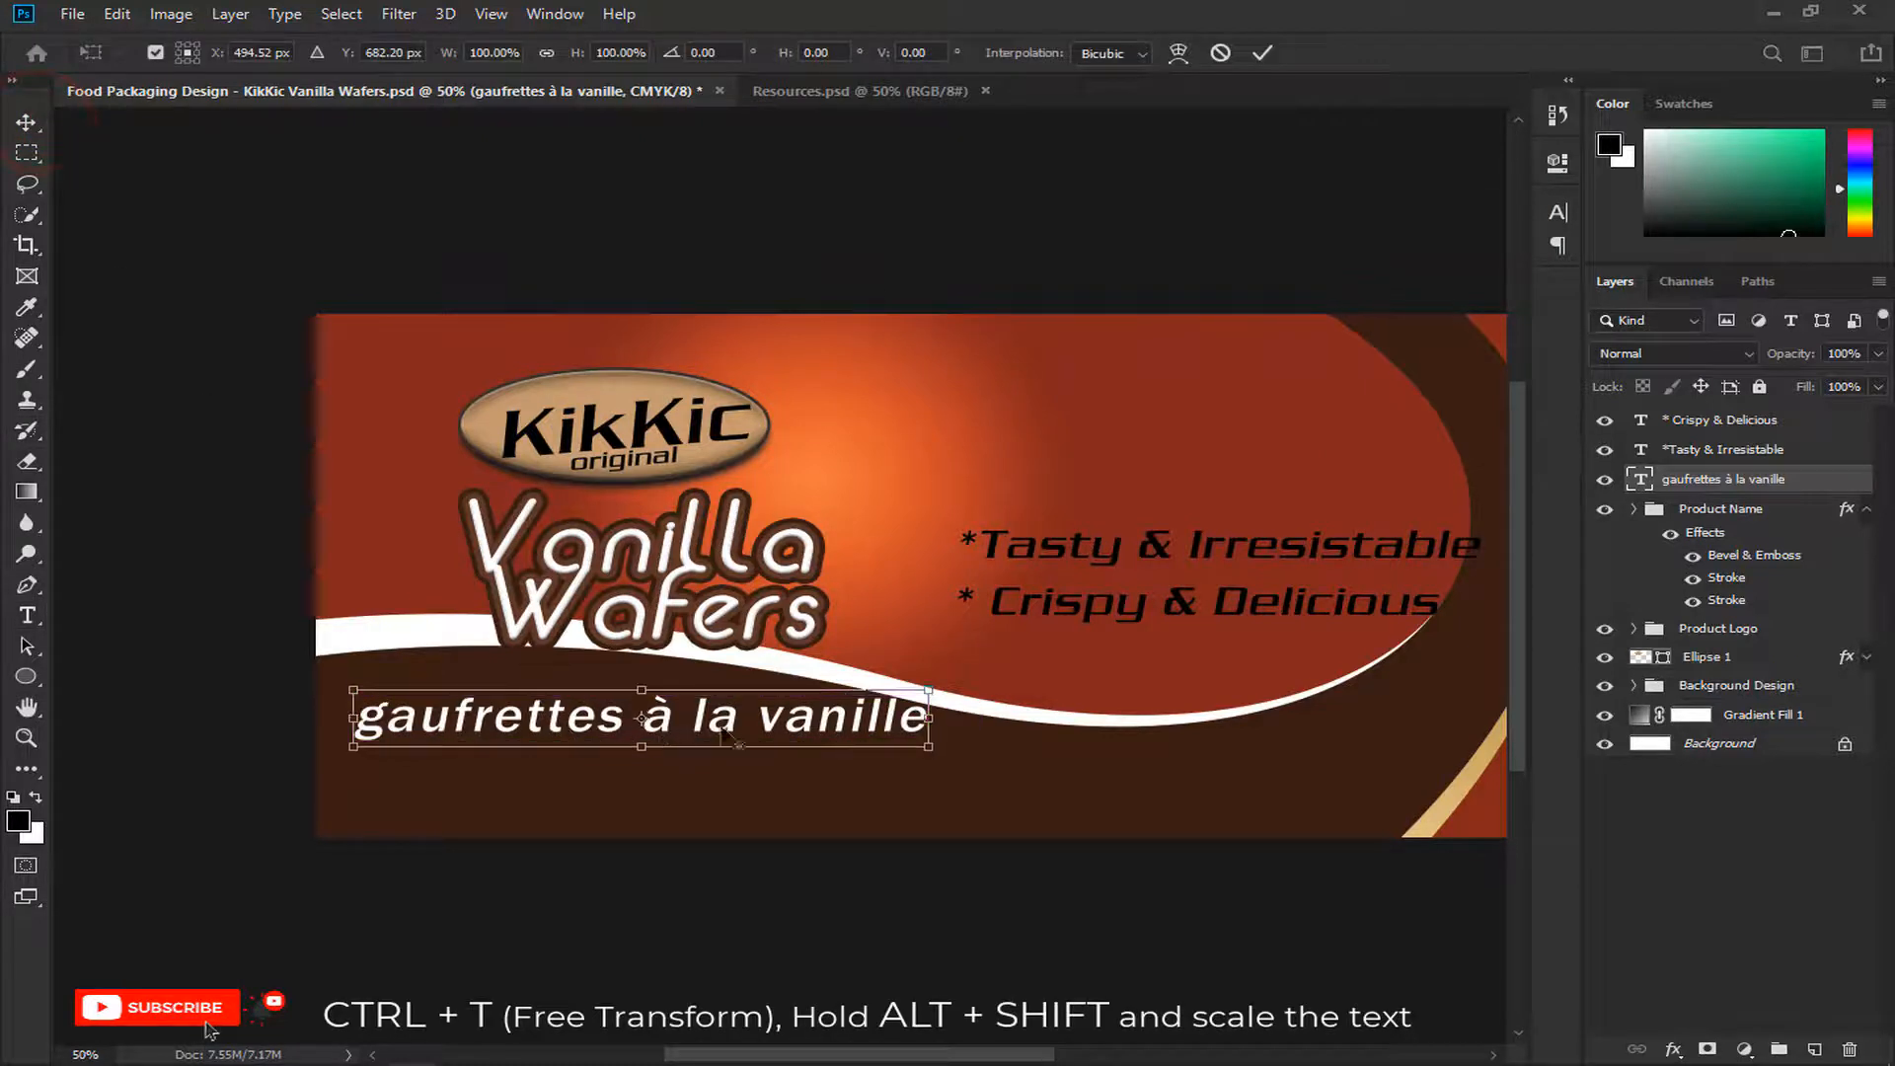
pyautogui.moveTo(927, 693); pyautogui.dragTo(761, 746)
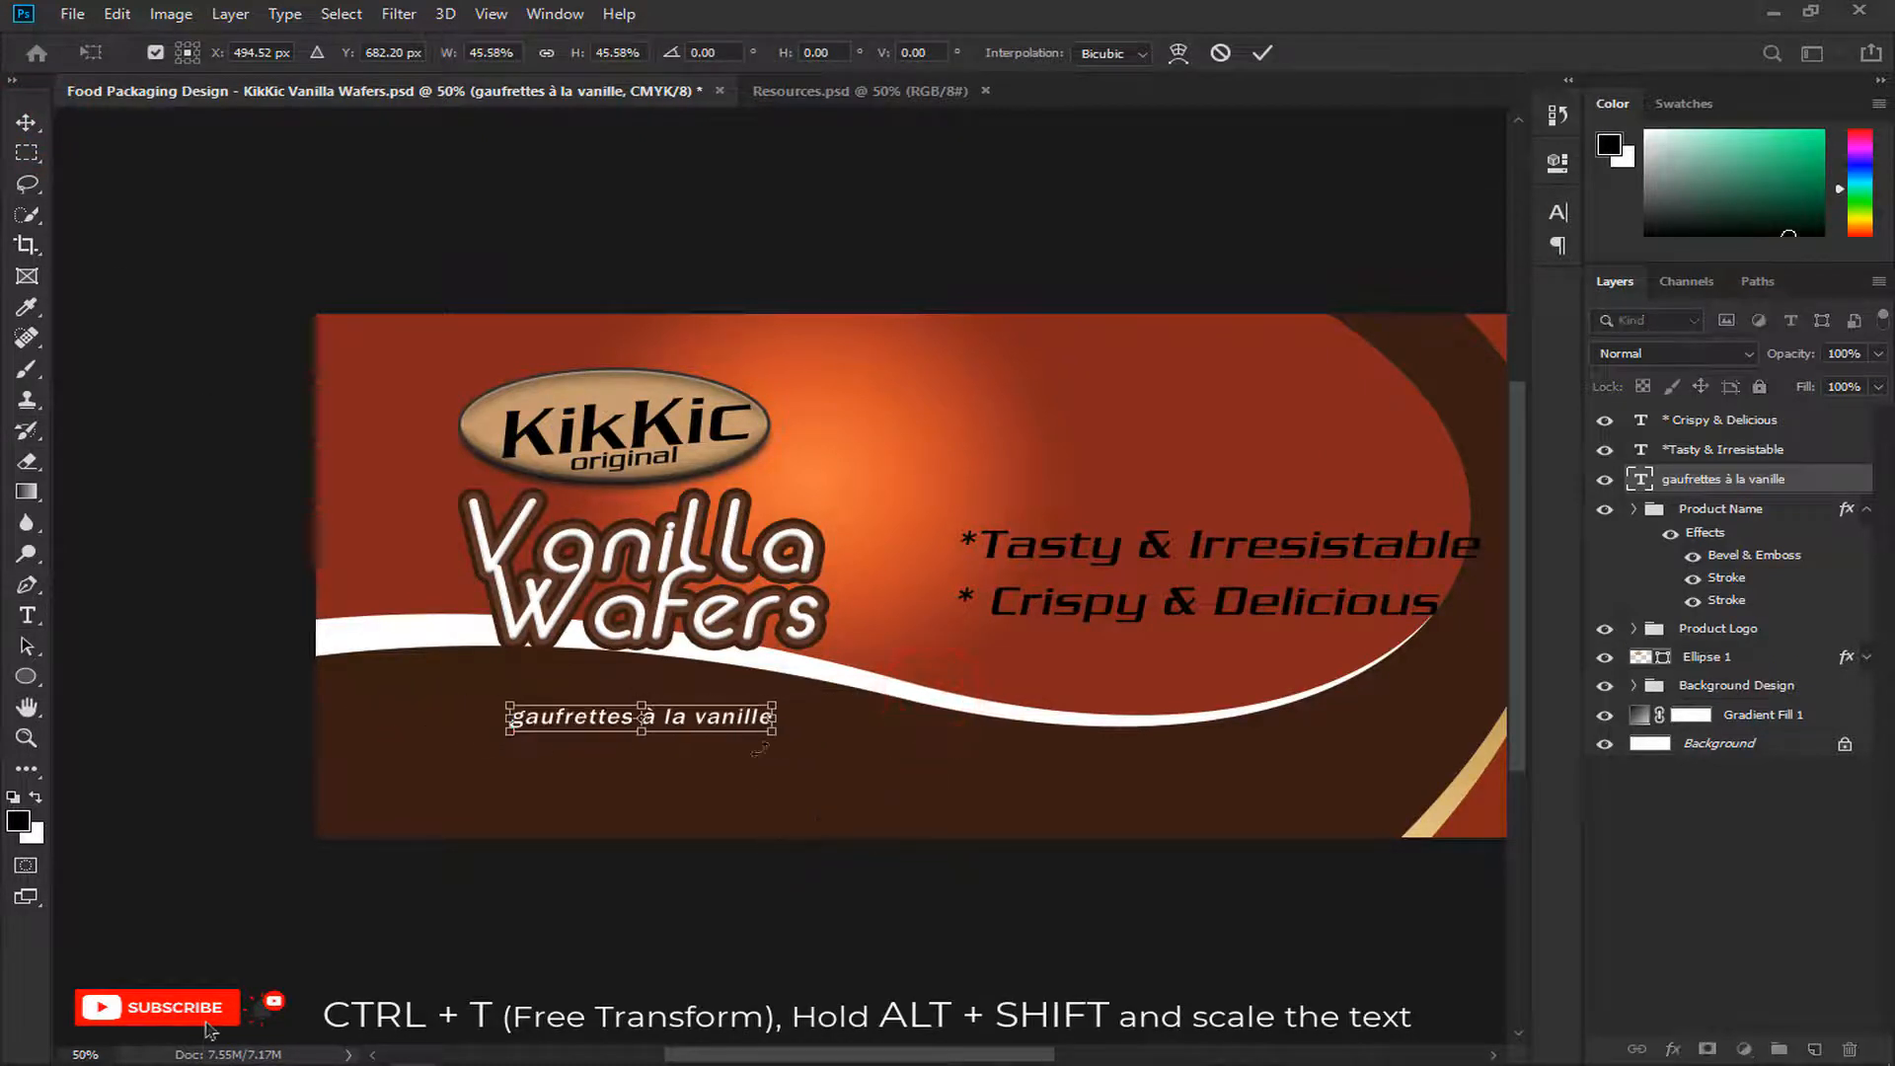
pyautogui.scroll(1, 758, 742)
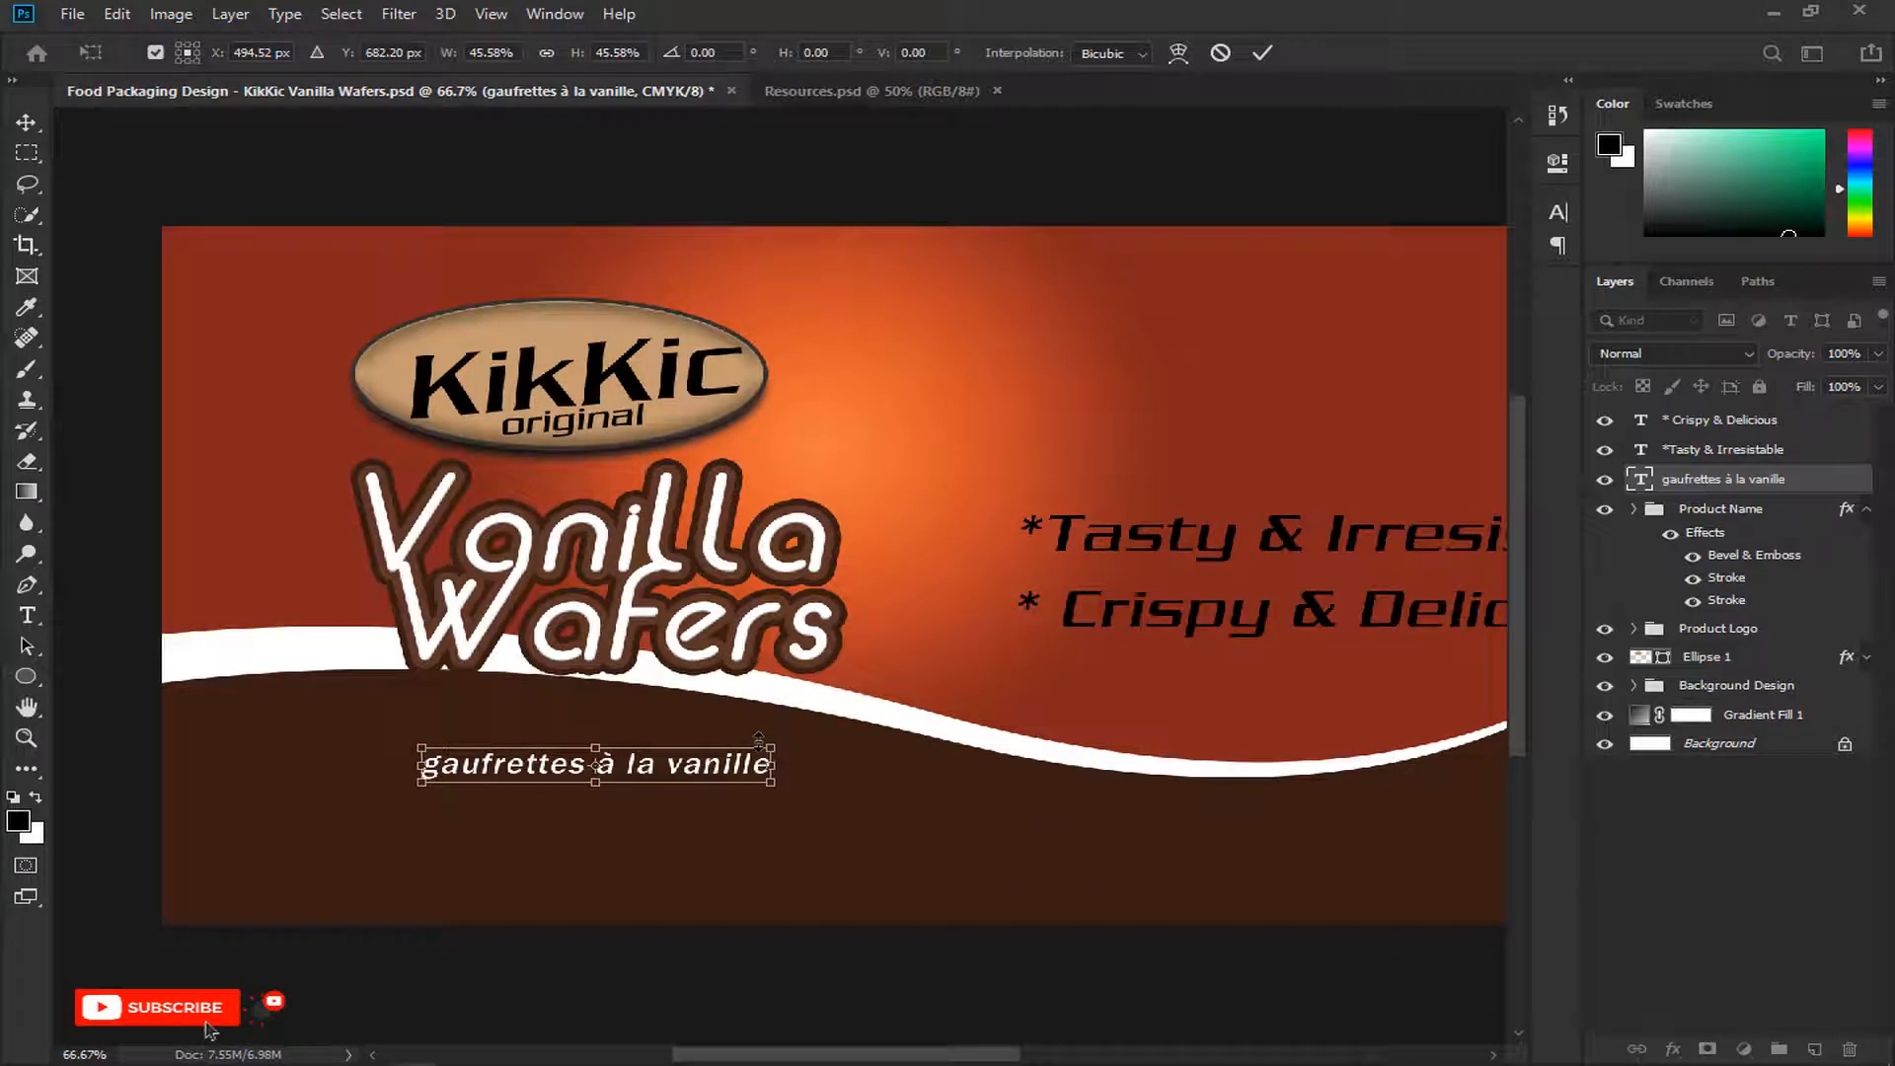
pyautogui.moveTo(708, 763); pyautogui.dragTo(711, 728)
pyautogui.press('Return')
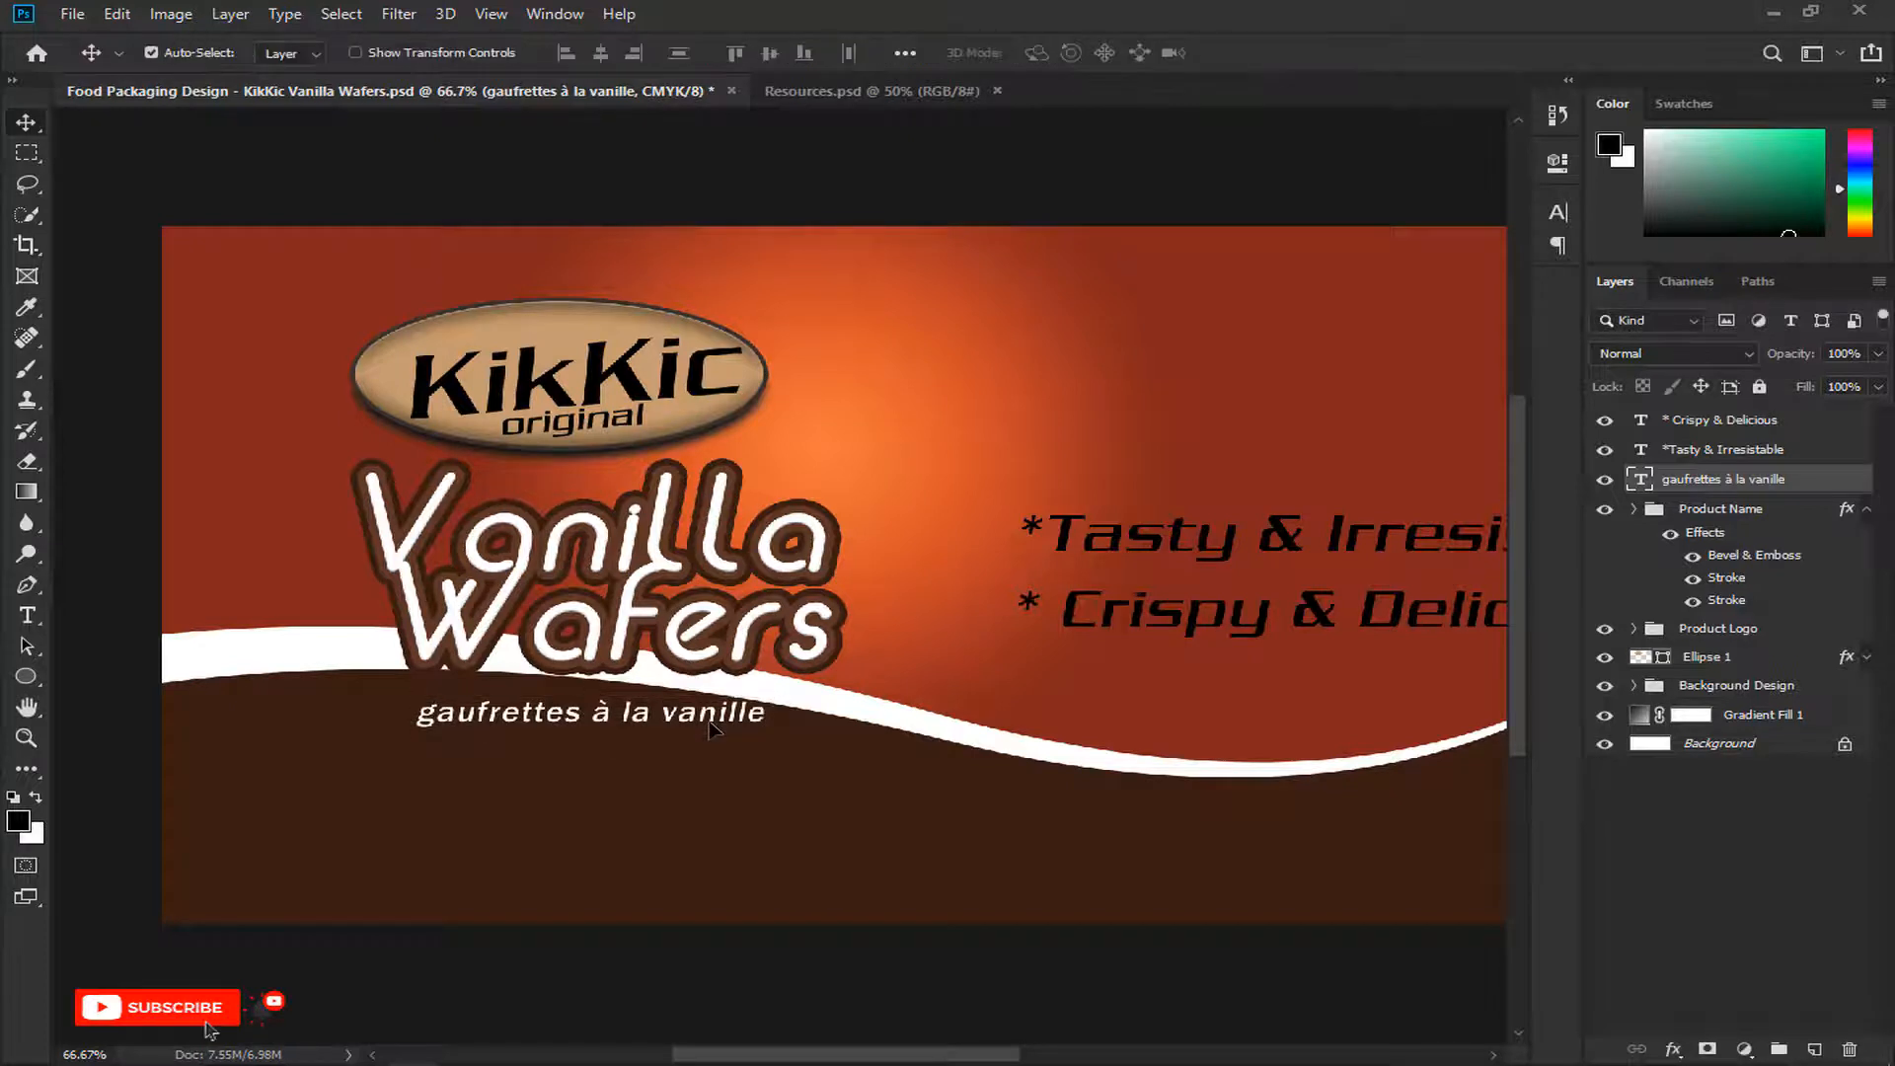
# Step: Scale the "*Tasty & Irresistable" and "* Crispy & Delicious" layers together to about 61% and place them beneath "gaufrettes à la vanille"
pyautogui.click(1693, 450)
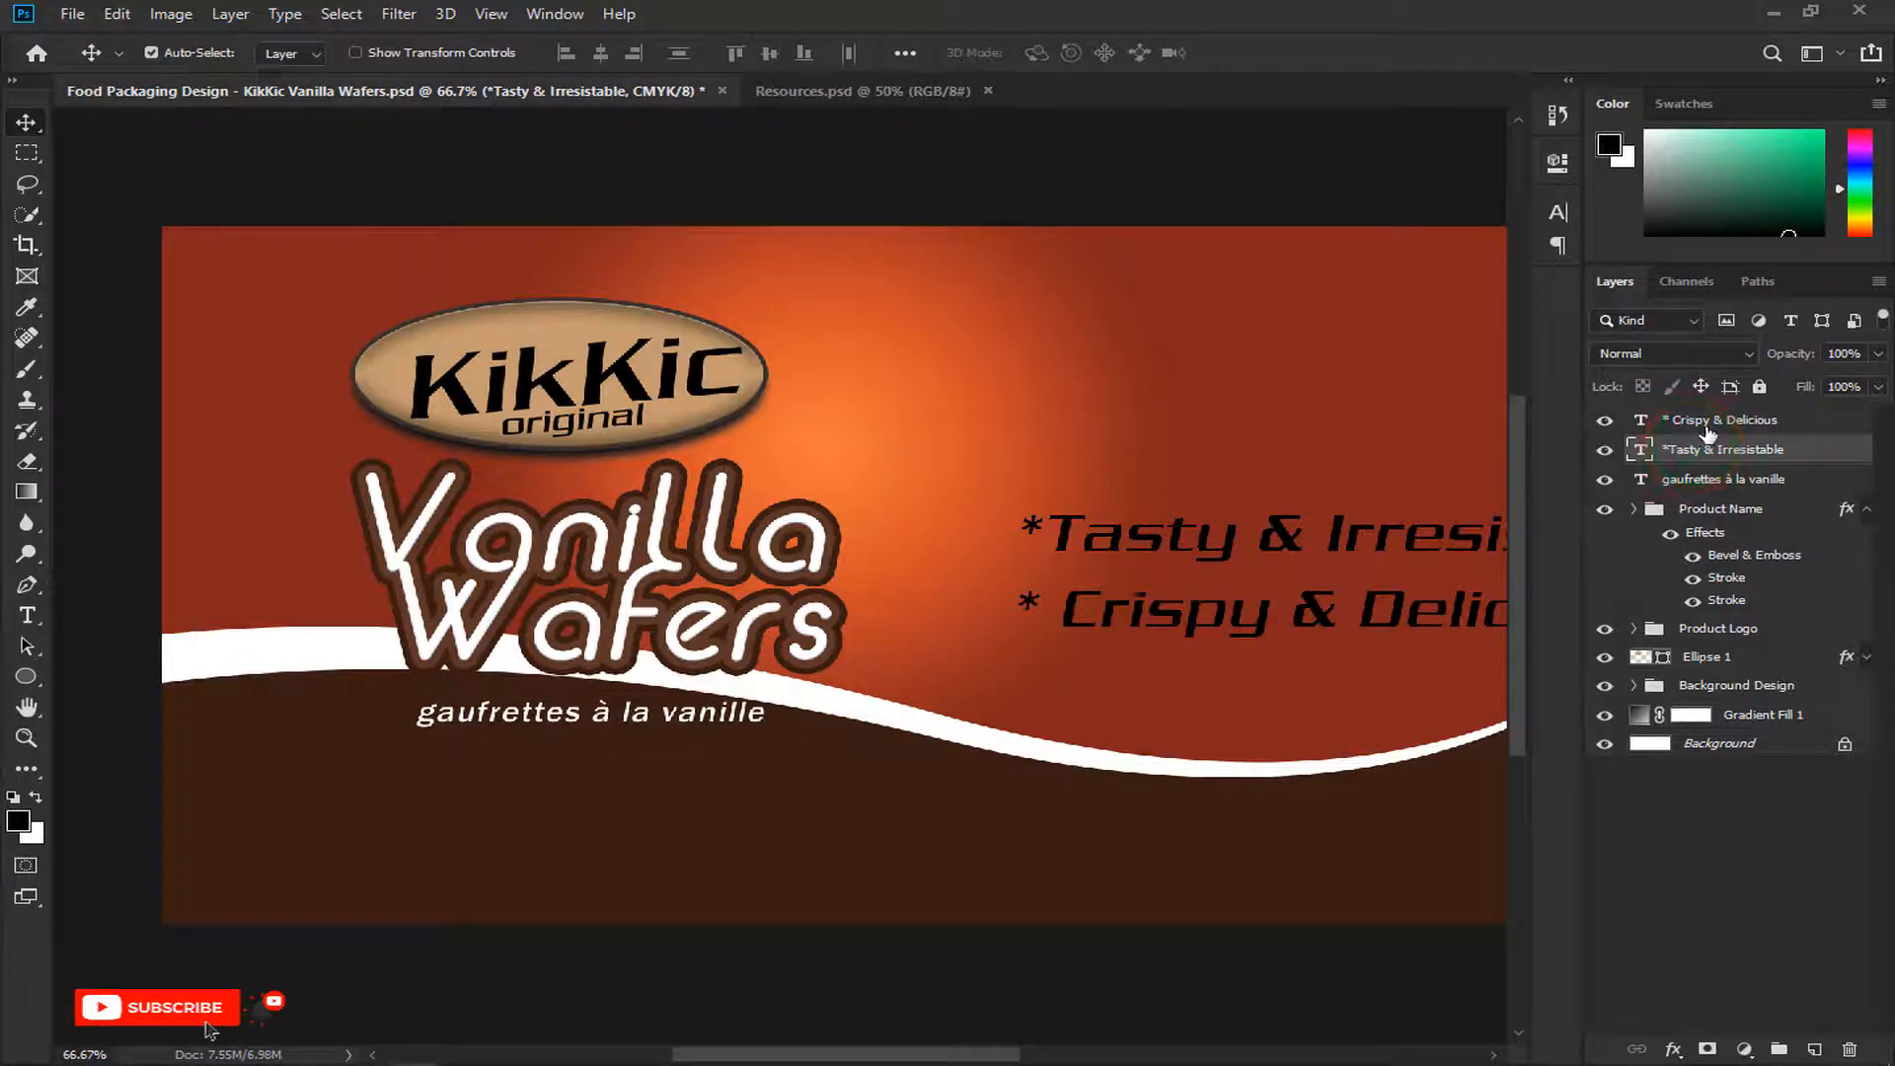
pyautogui.keyDown('shift'); pyautogui.click(1707, 422); pyautogui.keyUp('shift')
pyautogui.hotkey('ctrl', 't')
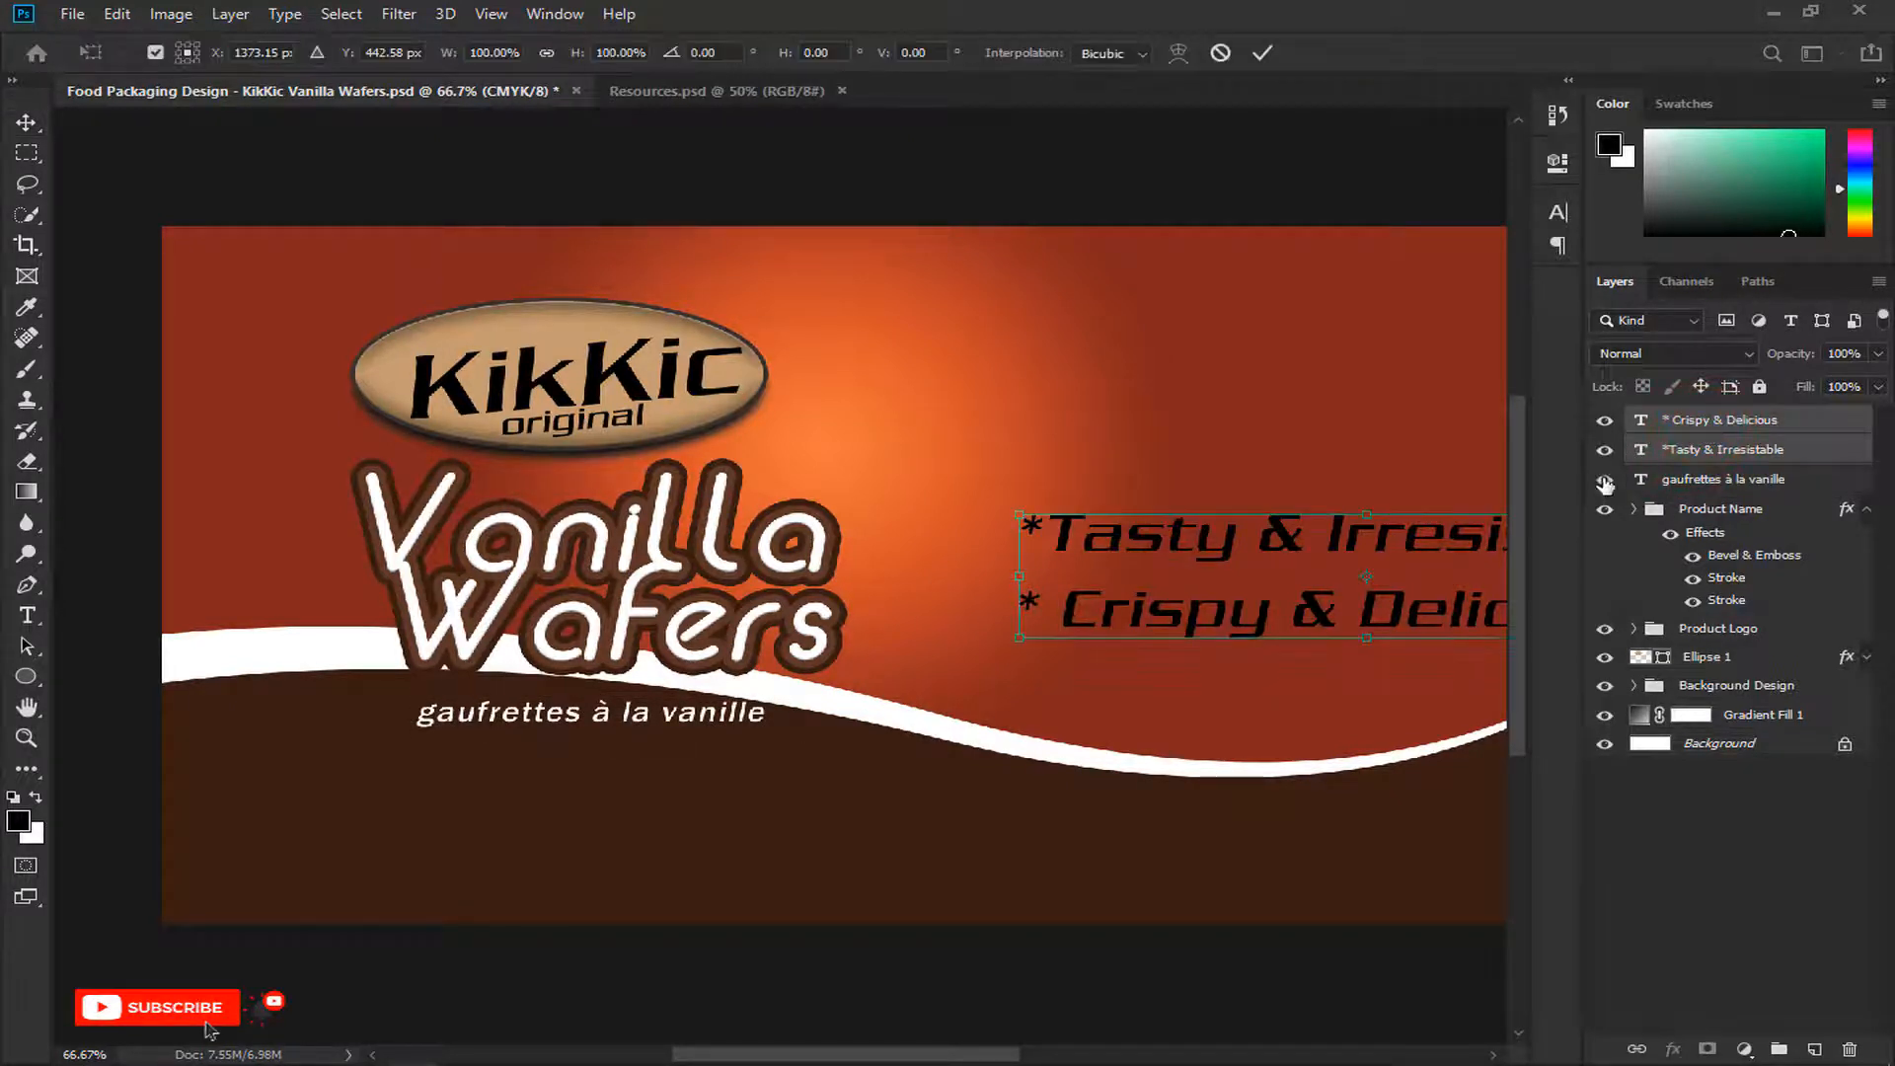
pyautogui.moveTo(1417, 541); pyautogui.dragTo(644, 779)
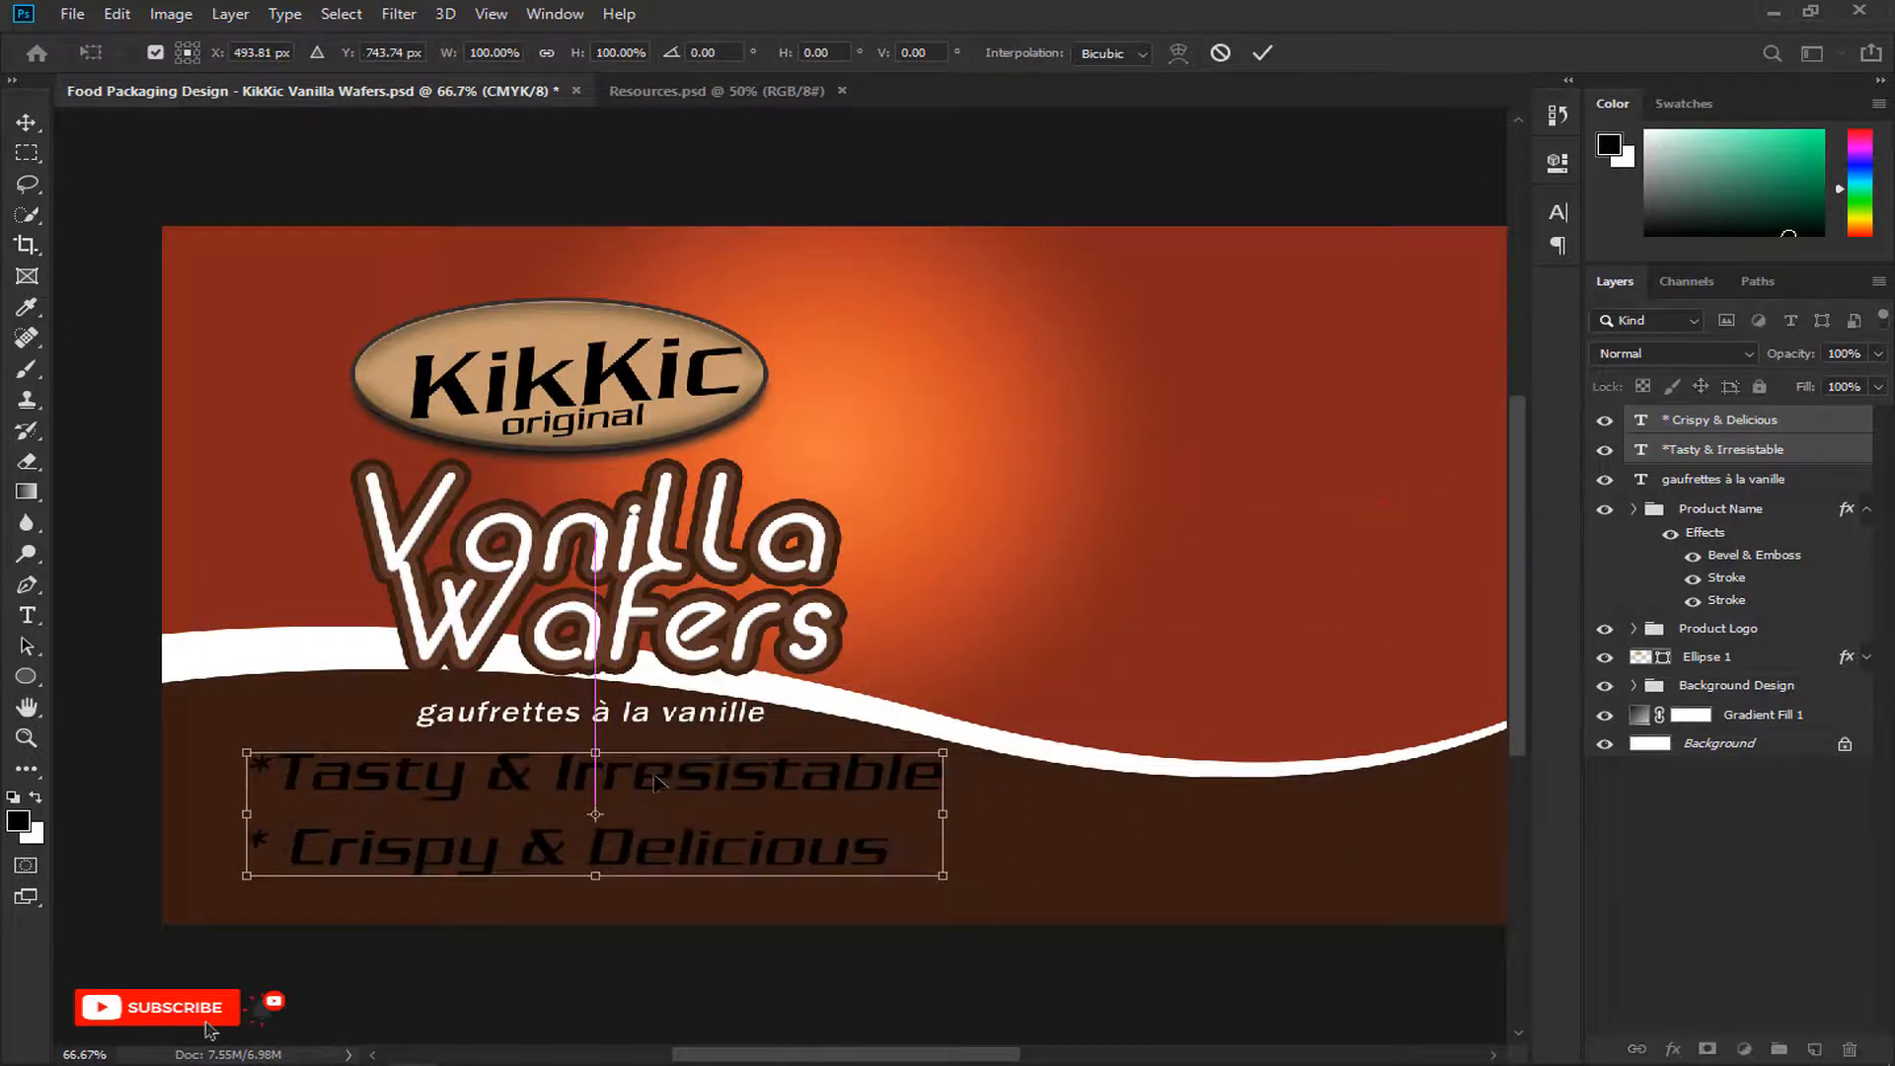
pyautogui.moveTo(937, 765); pyautogui.dragTo(819, 862)
pyautogui.moveTo(710, 800); pyautogui.dragTo(722, 754)
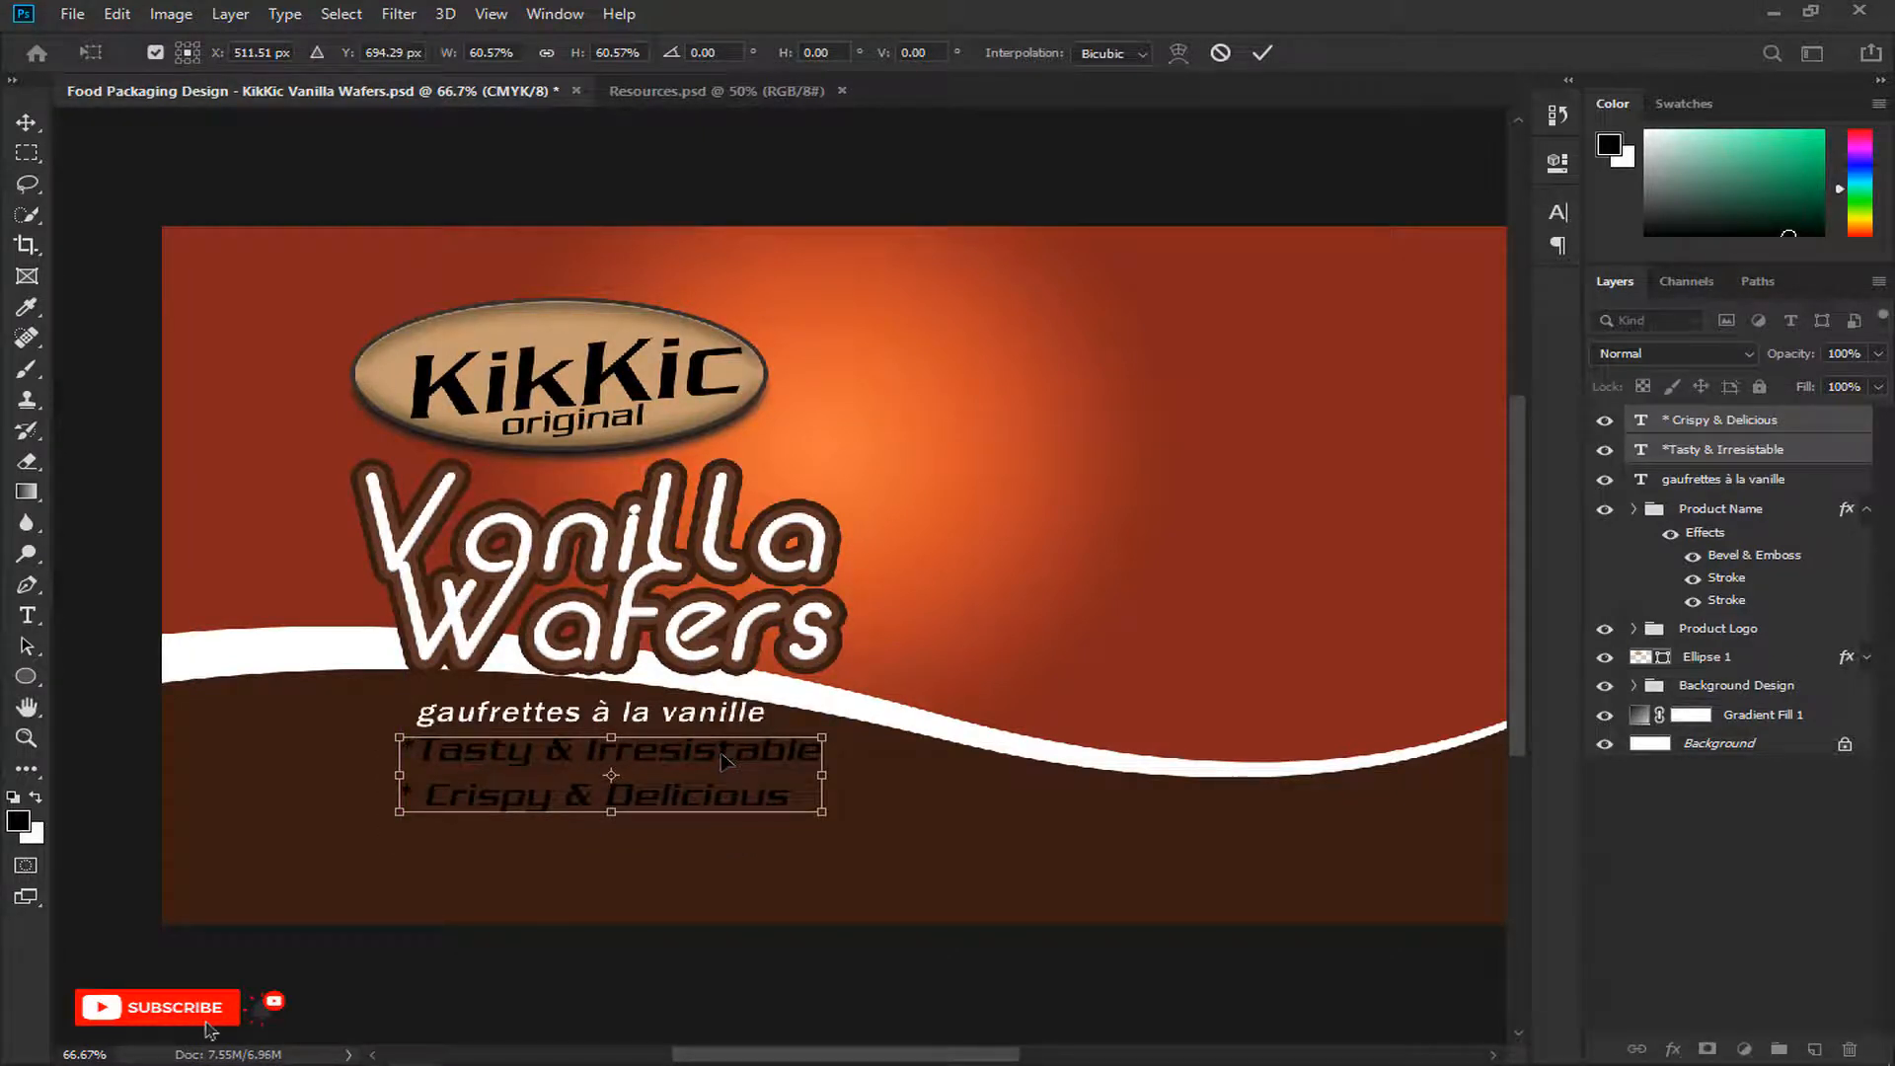
pyautogui.press('Return')
# Step: Set the text color of the "*Tasty & Irresistable" and "* Crispy & Delicious" layers to white
pyautogui.click(1557, 212)
pyautogui.click(1471, 351)
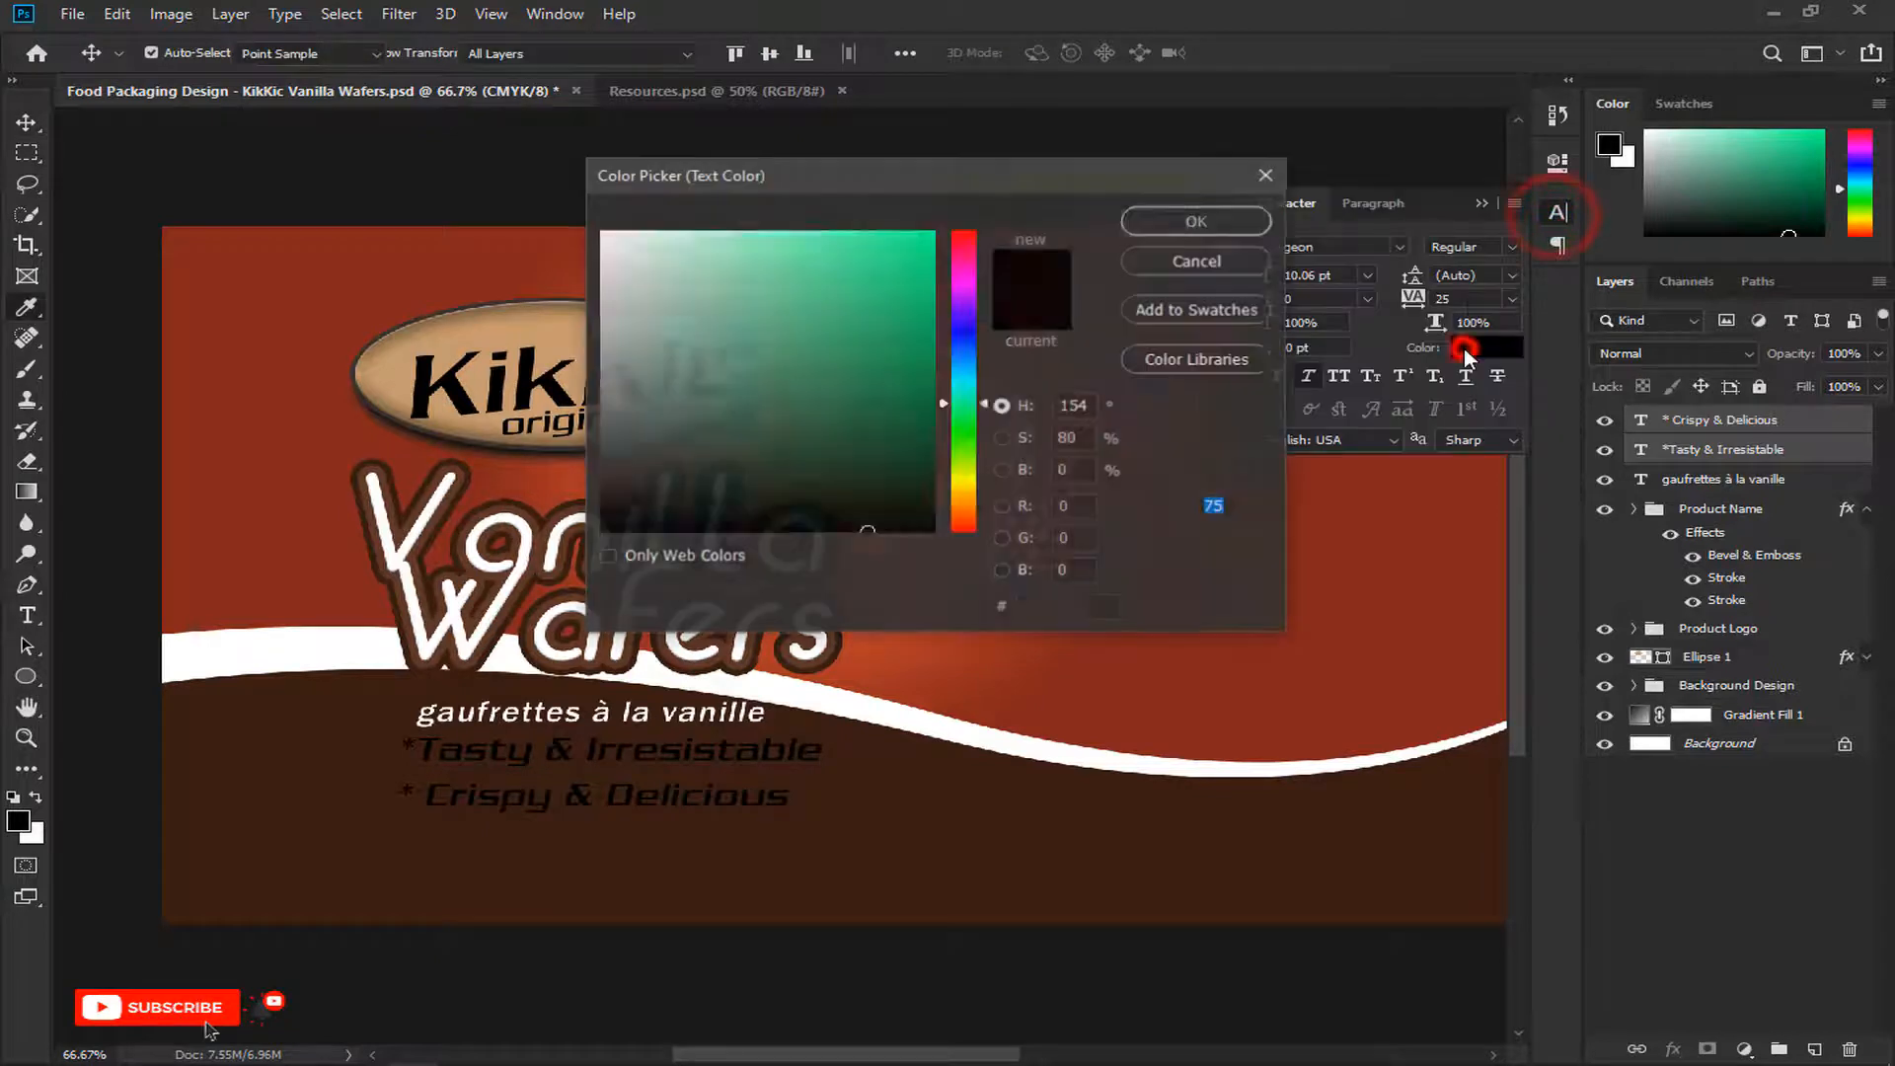
pyautogui.moveTo(658, 400); pyautogui.dragTo(602, 233)
pyautogui.click(1185, 222)
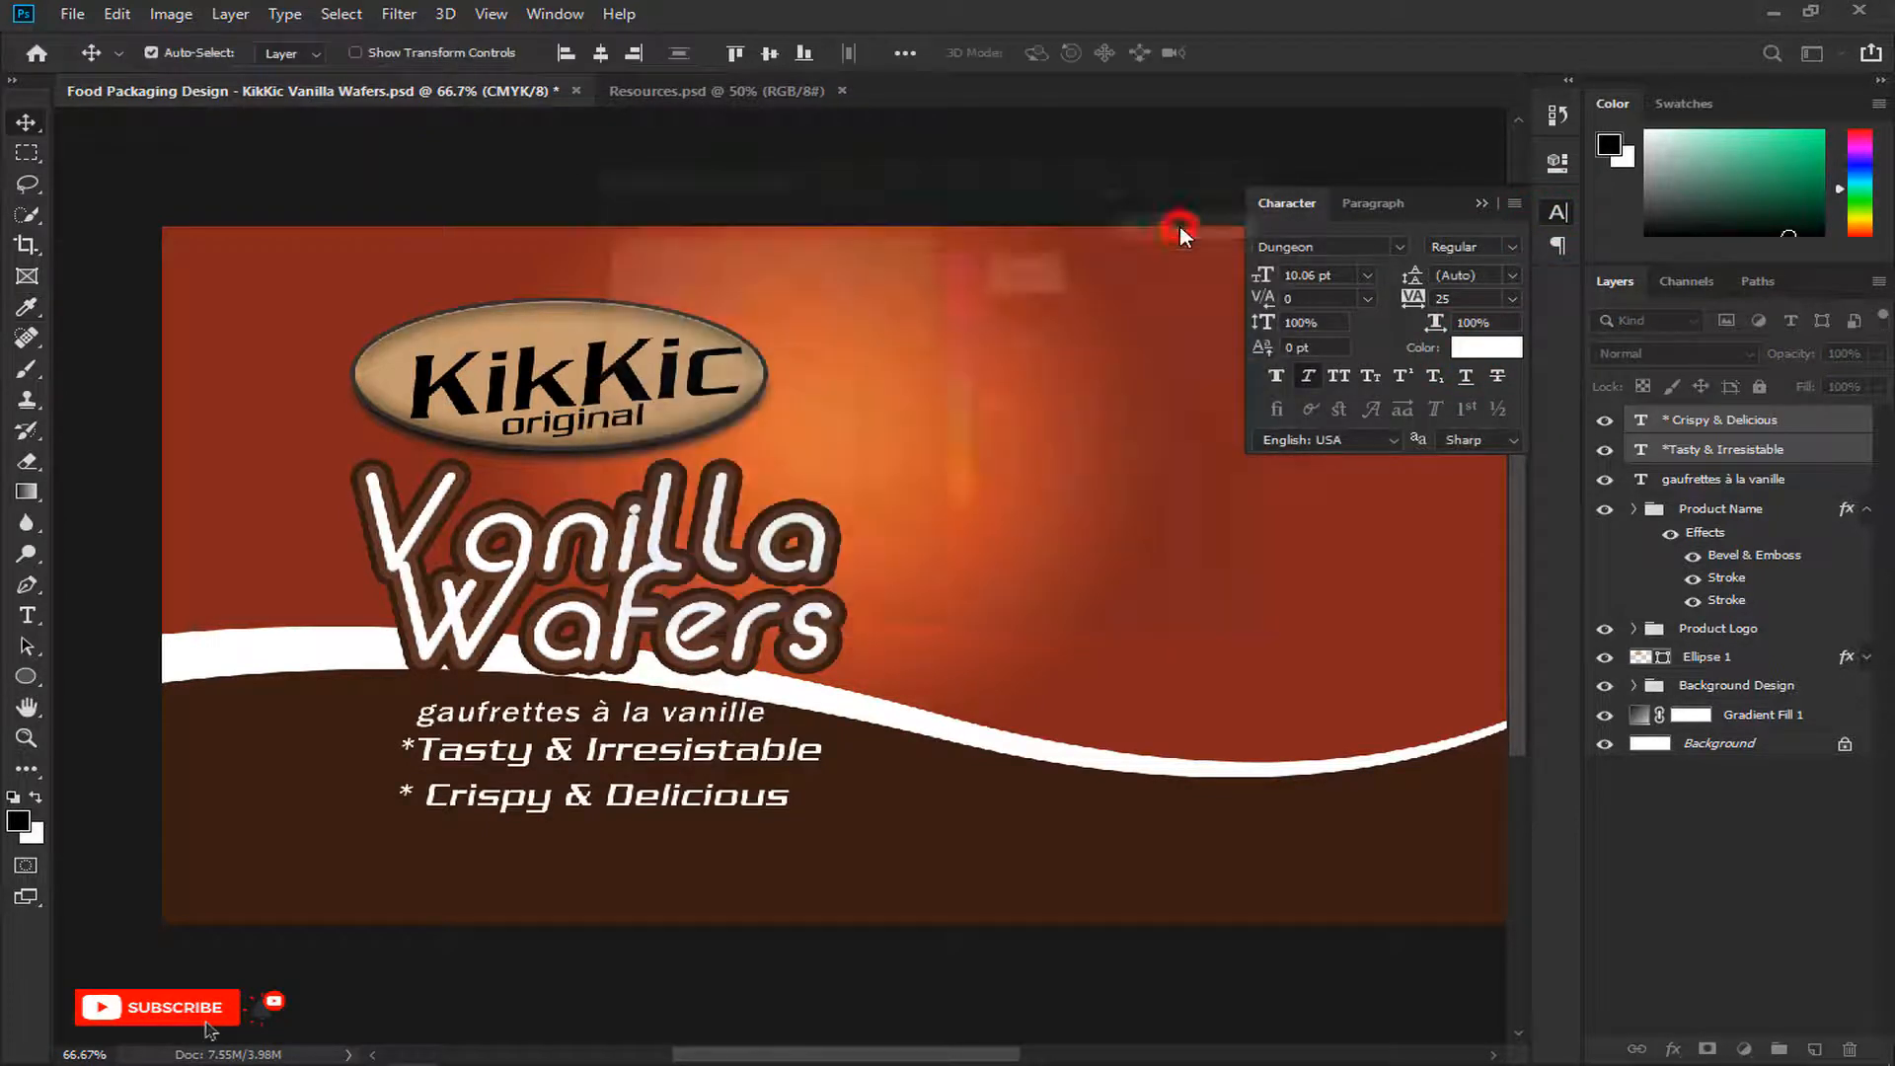
pyautogui.click(1480, 202)
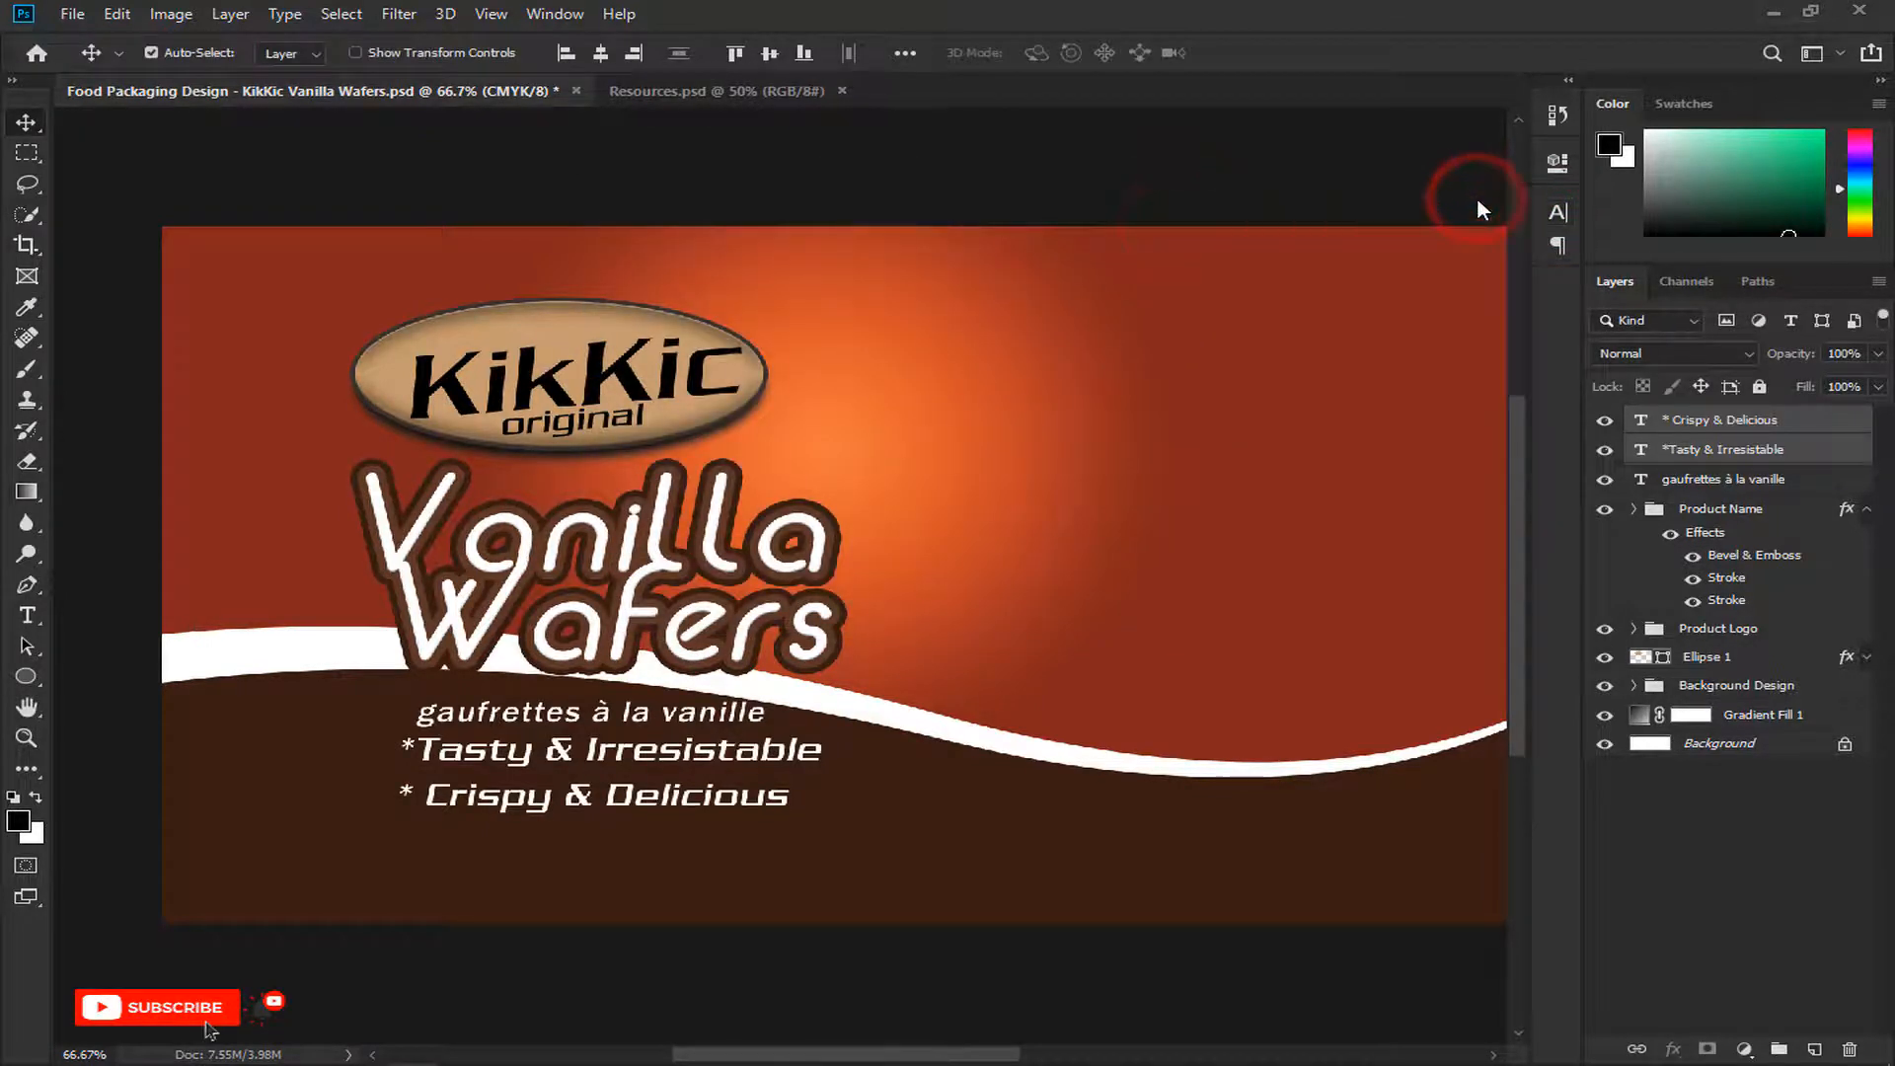
# Step: Scale the two white tagline layers proportionally about their center to about 93% and nudge them slightly left
pyautogui.hotkey('ctrl', 't')
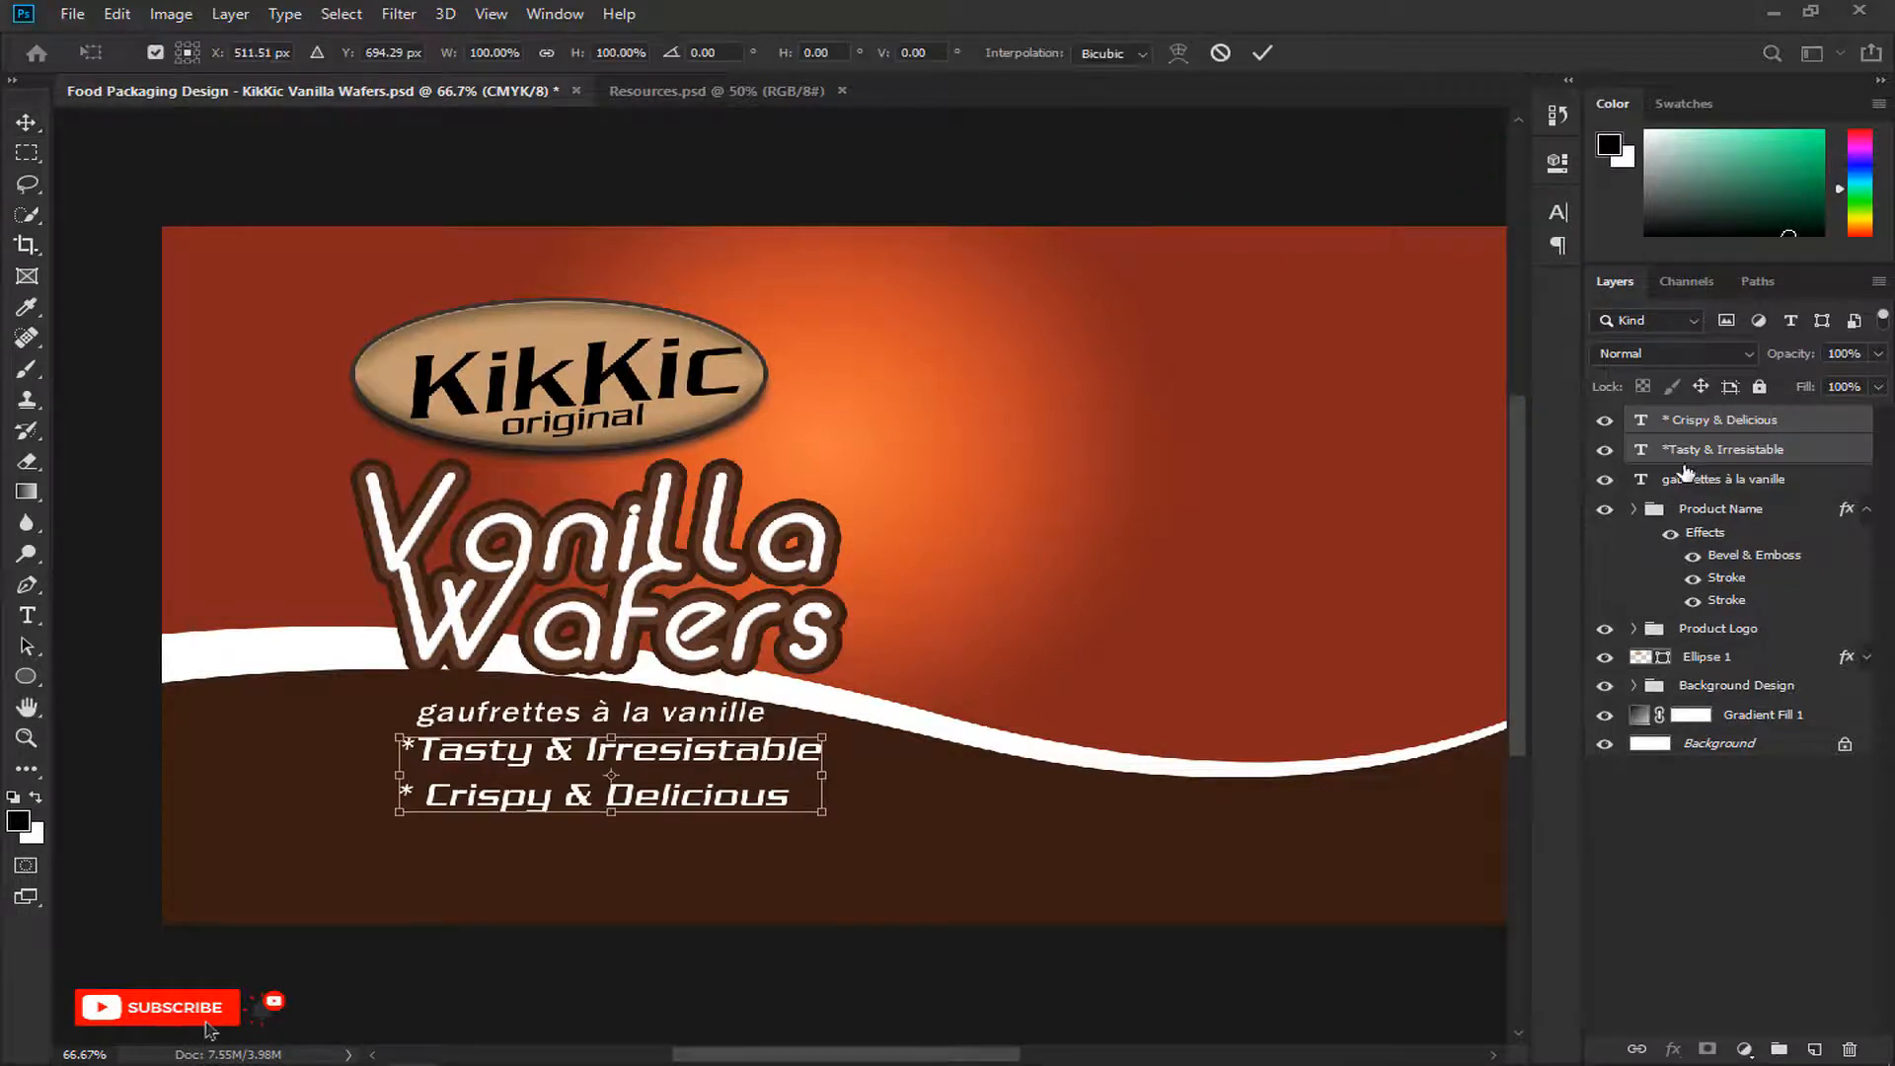
pyautogui.moveTo(826, 736); pyautogui.dragTo(816, 764)
pyautogui.press('Left')
pyautogui.press('Left')
pyautogui.press('Left')
pyautogui.press('Left')
pyautogui.press('Left')
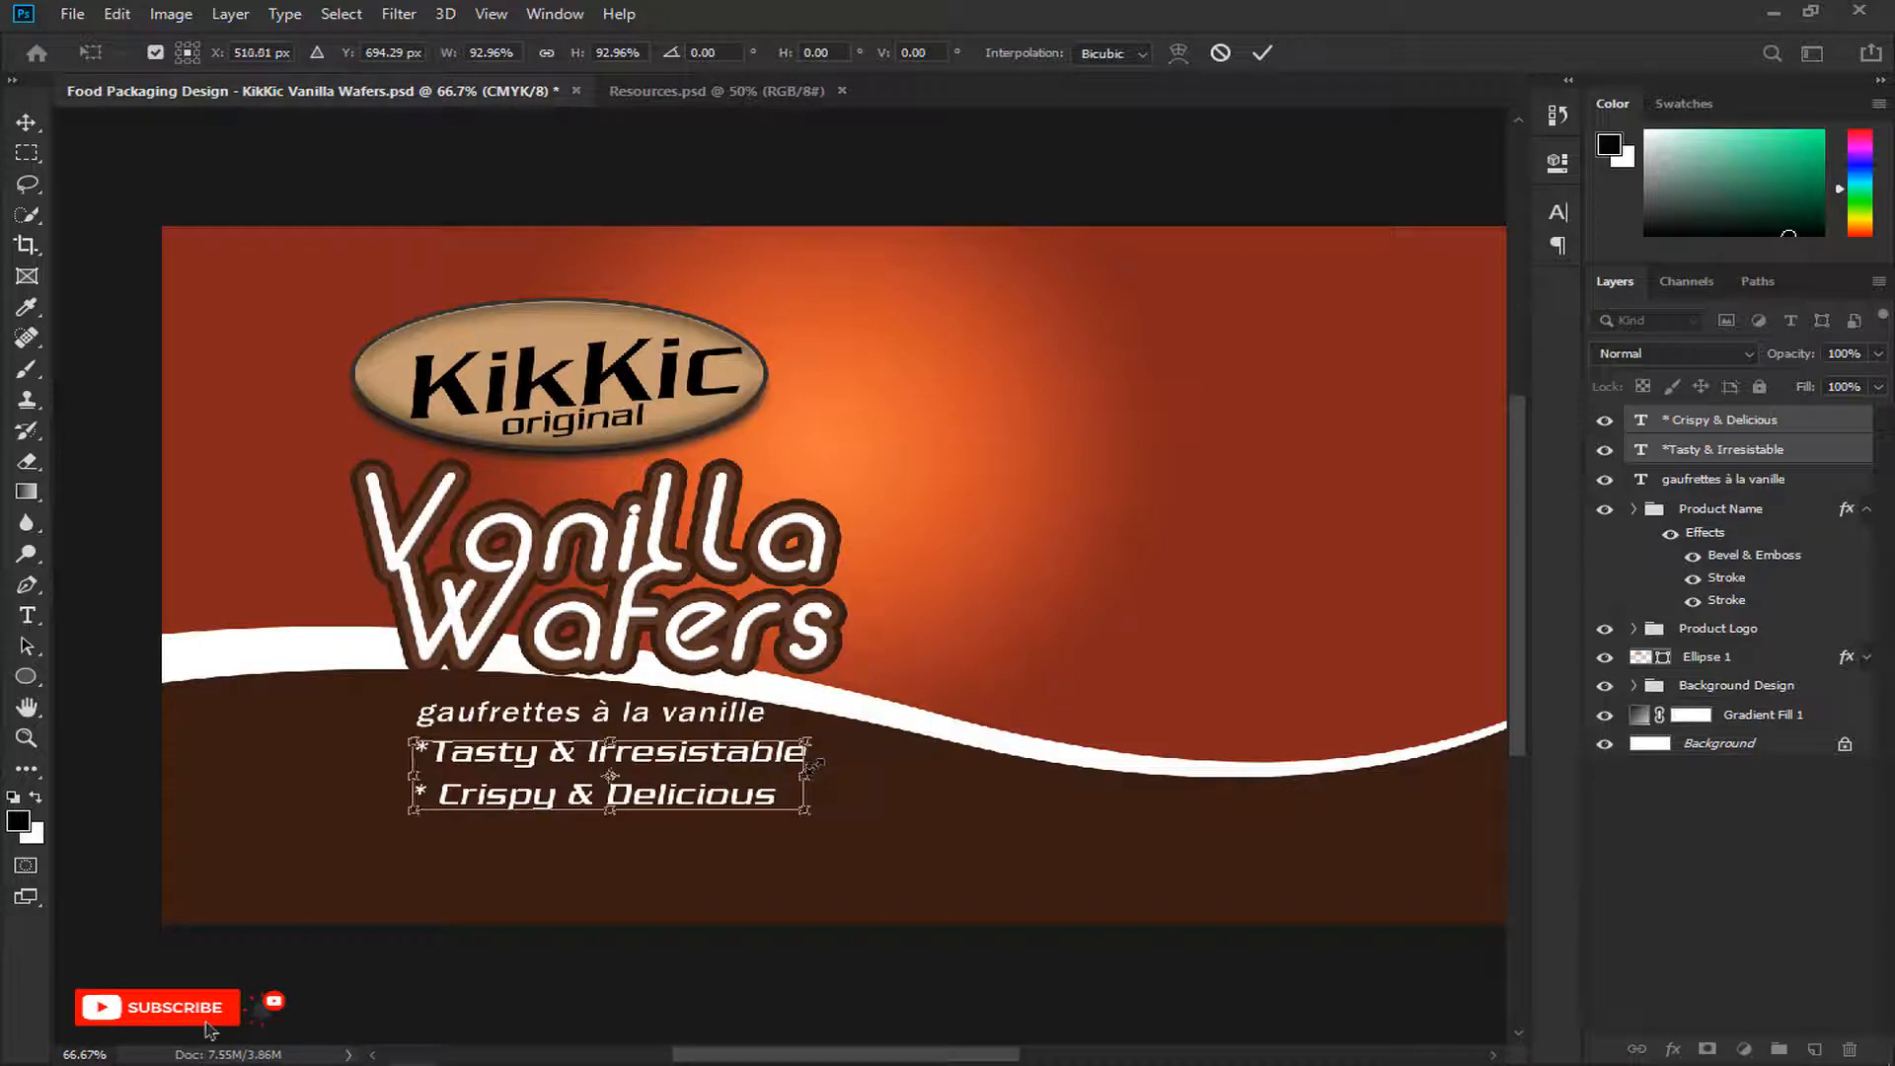
pyautogui.press('Return')
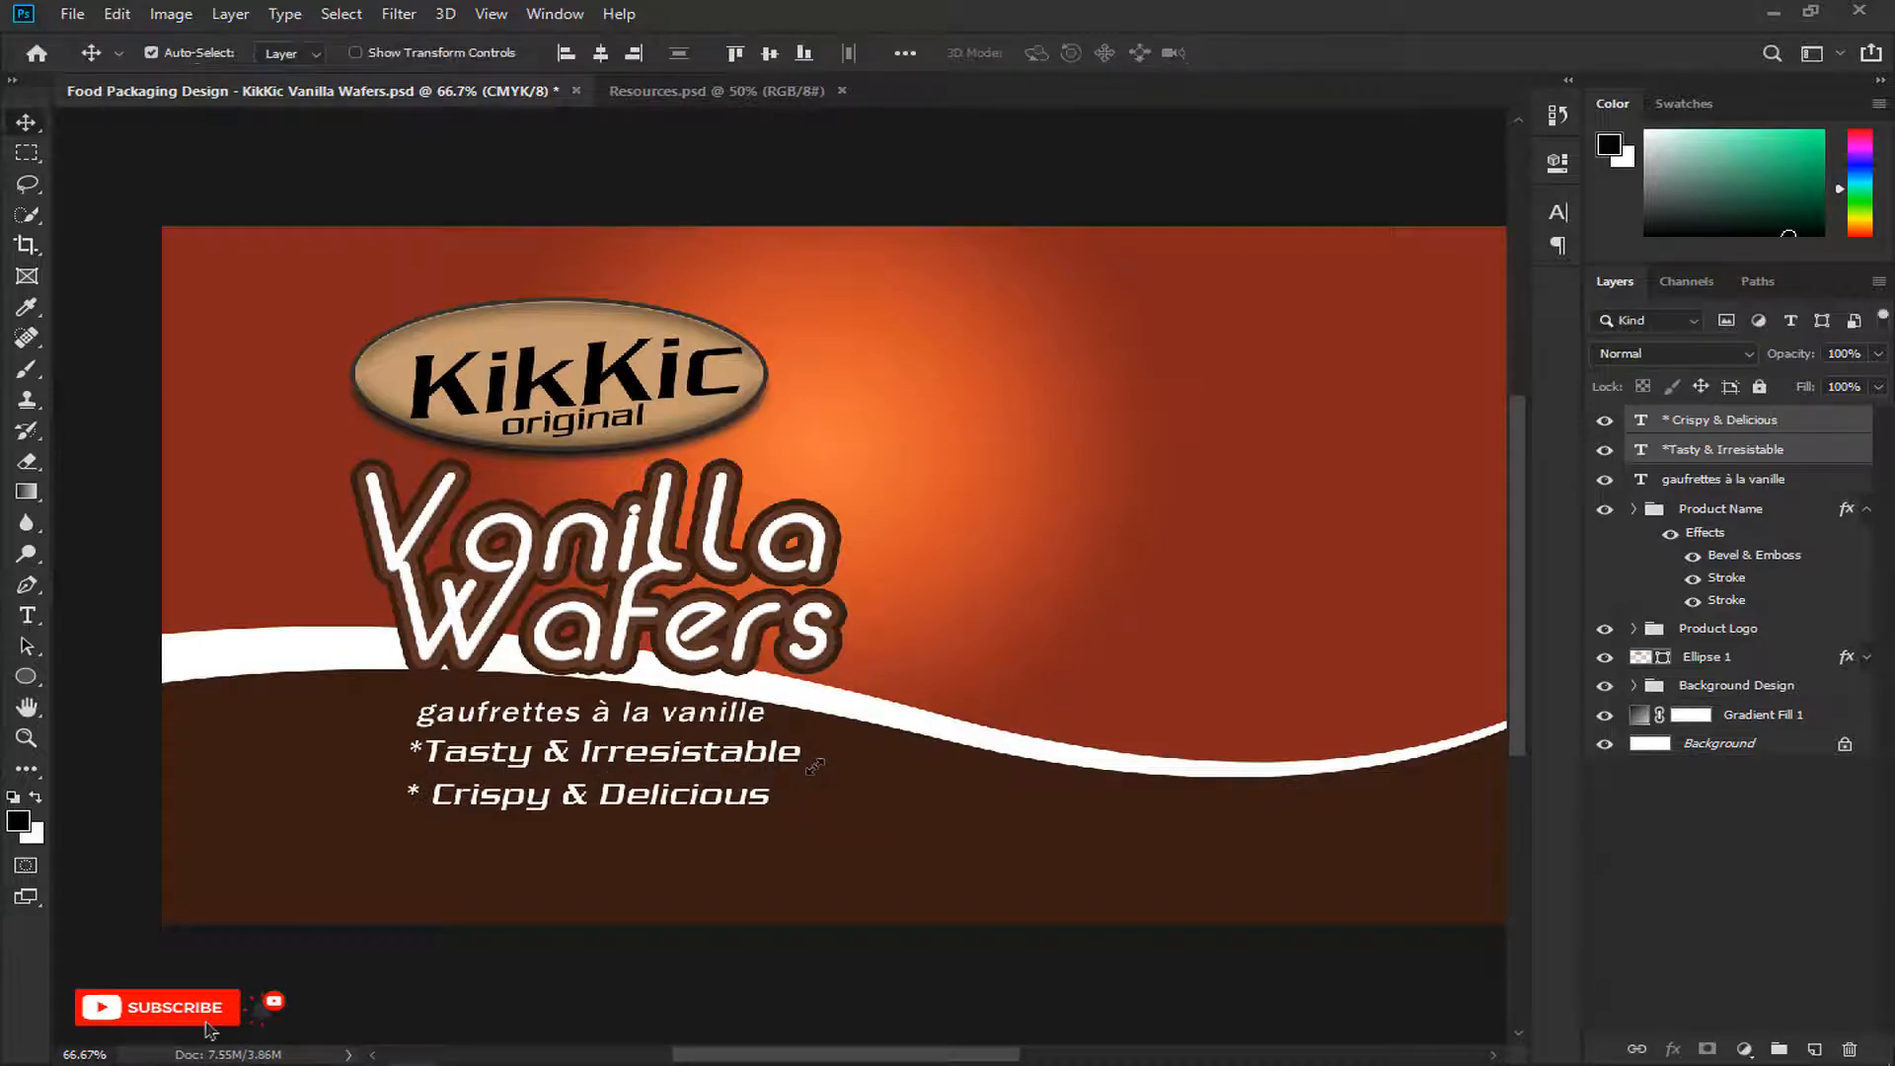
# Step: Copy the 65G text layer from Resources.psd into the packaging design and set its color to white
pyautogui.click(743, 99)
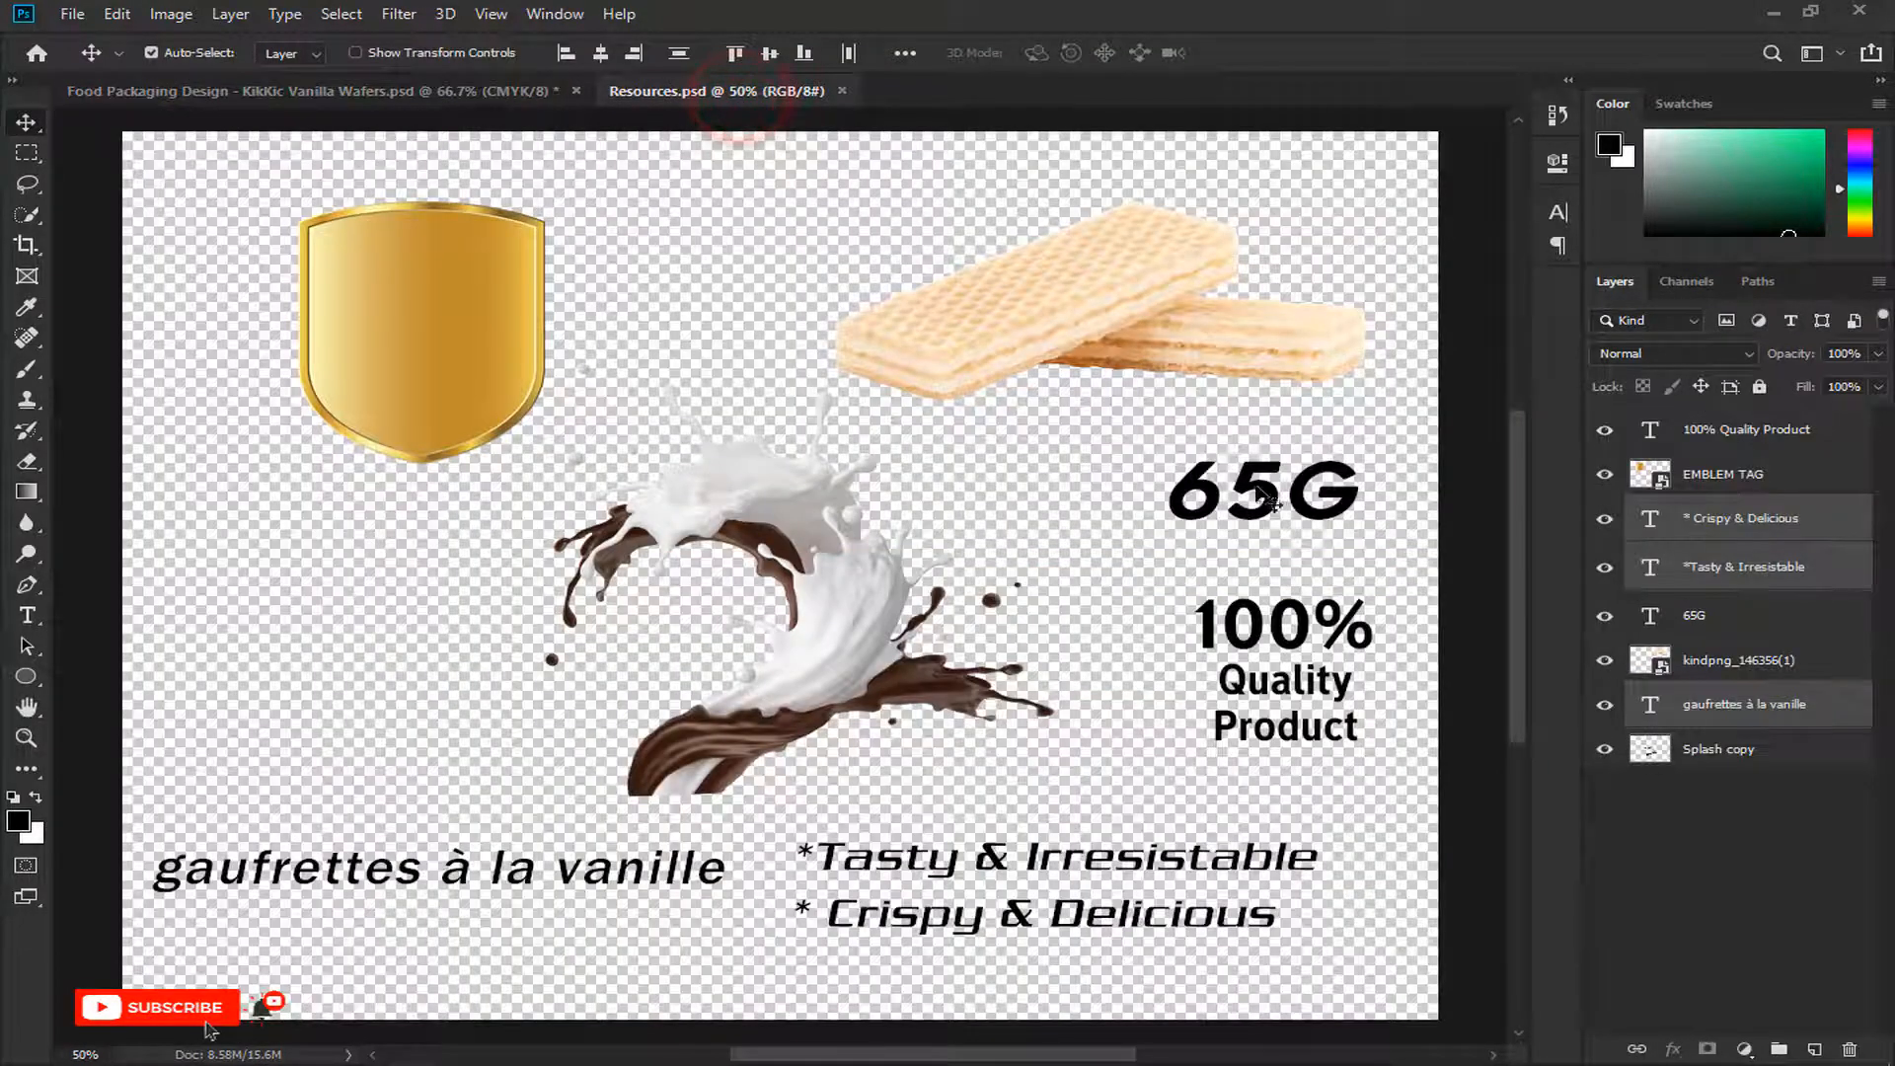
pyautogui.moveTo(1256, 486); pyautogui.dragTo(1022, 587)
pyautogui.click(1555, 216)
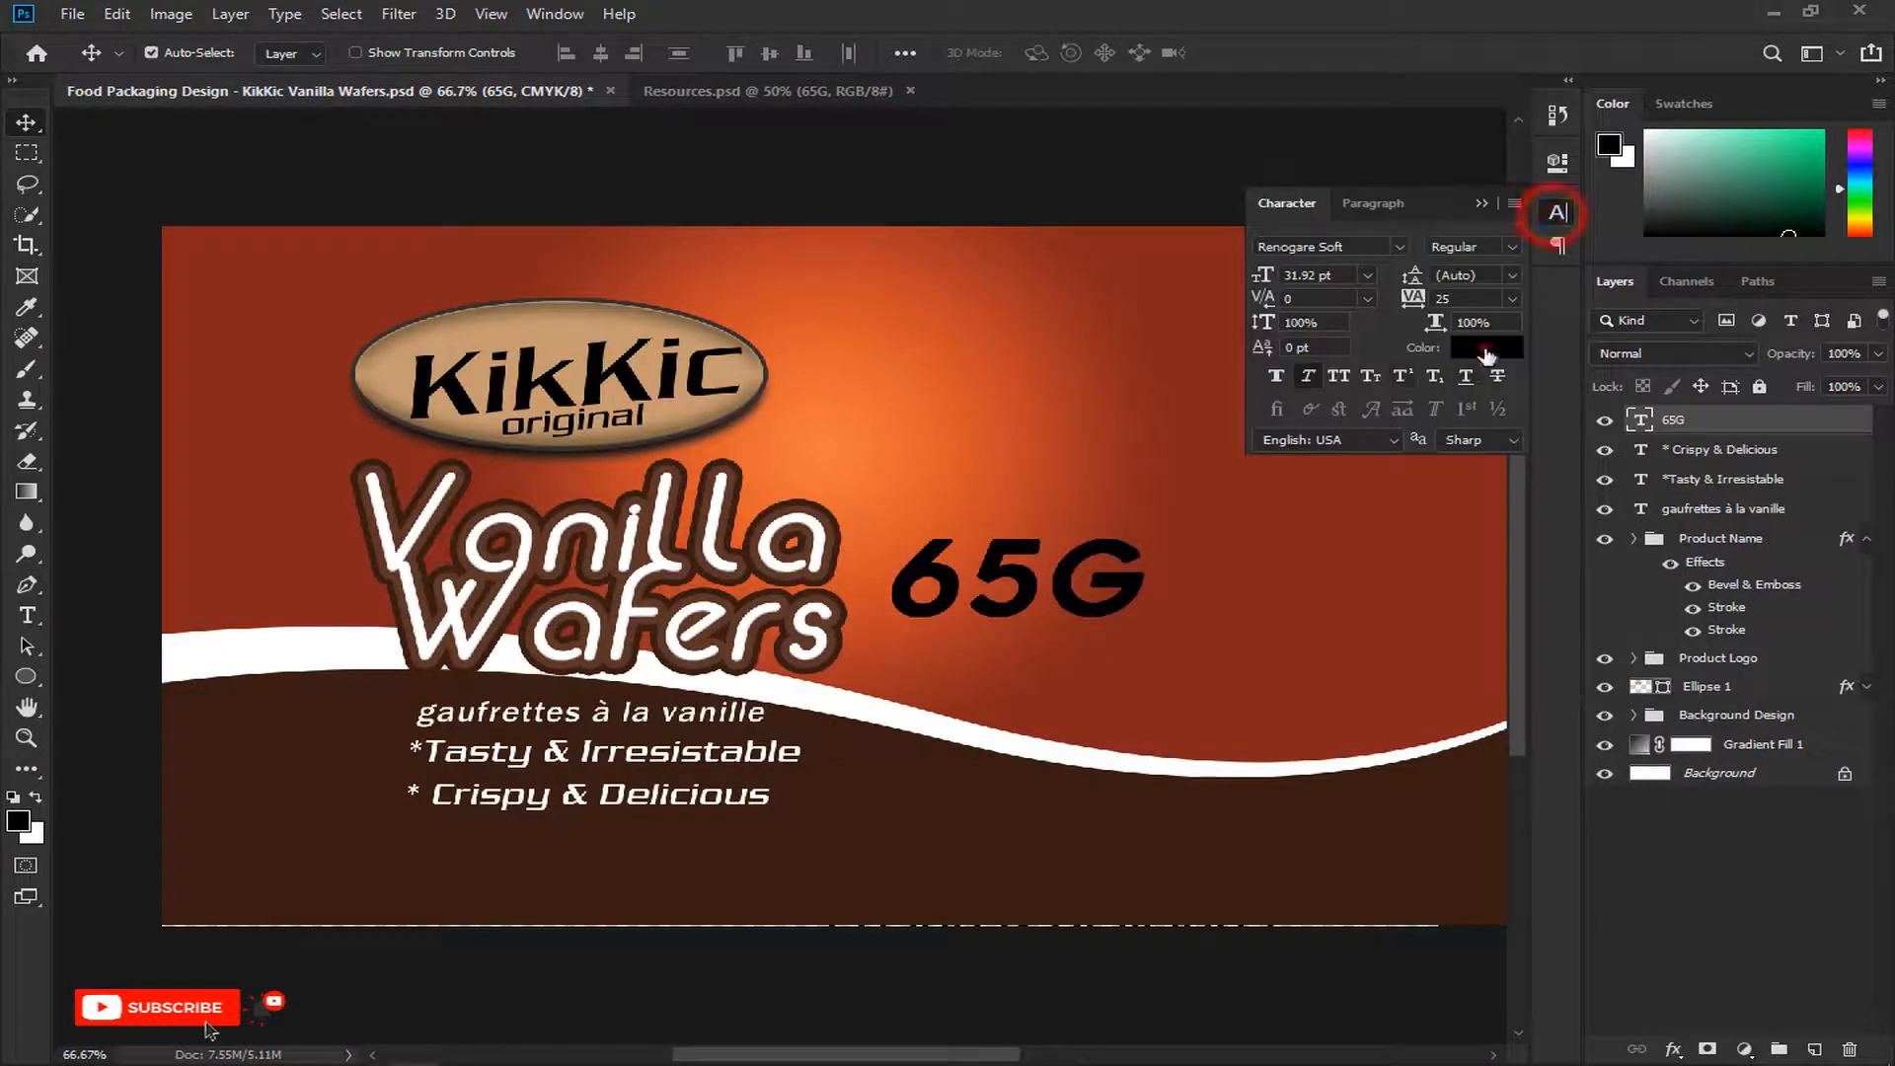
pyautogui.click(1485, 346)
pyautogui.moveTo(650, 368); pyautogui.dragTo(599, 230)
pyautogui.click(1196, 221)
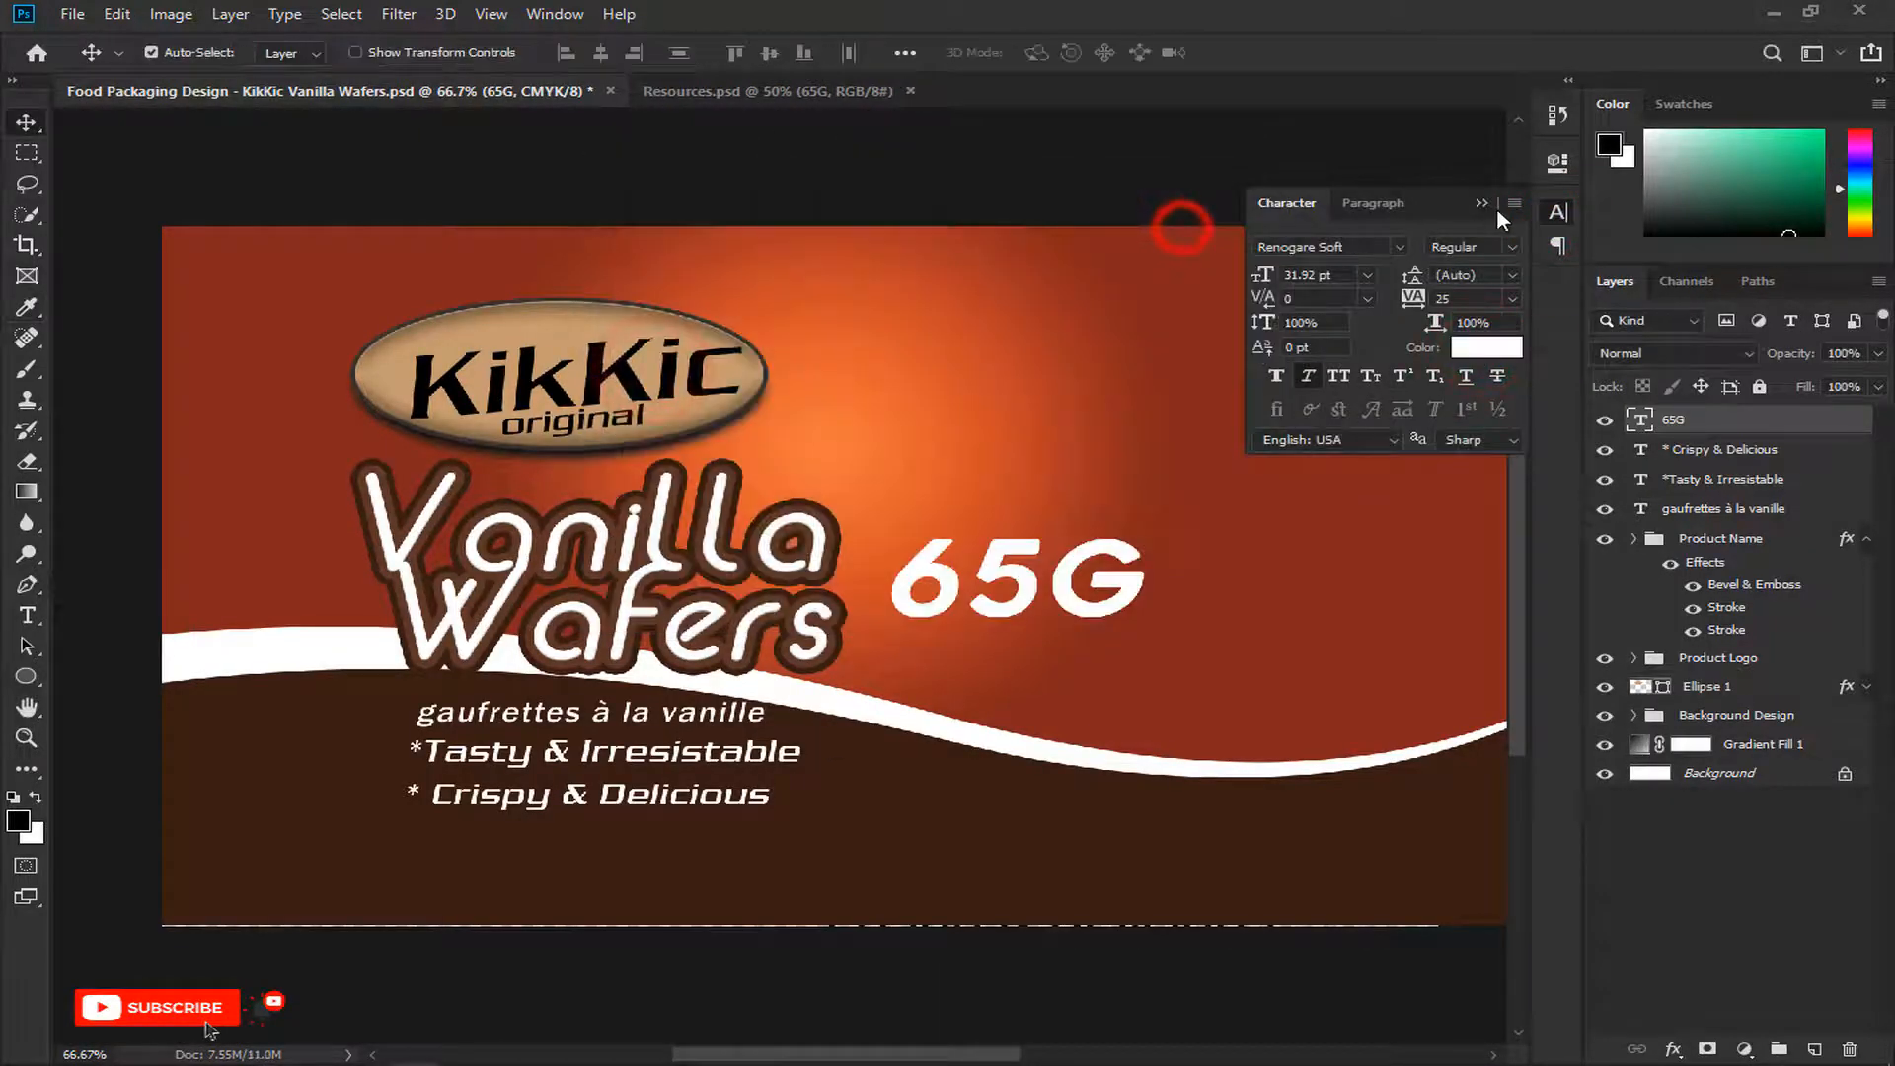
pyautogui.click(1482, 202)
# Step: Scale the 65G text to about 50% and place it beneath the "* Crispy & Delicious" line
pyautogui.click(1066, 582)
pyautogui.hotkey('ctrl', 't')
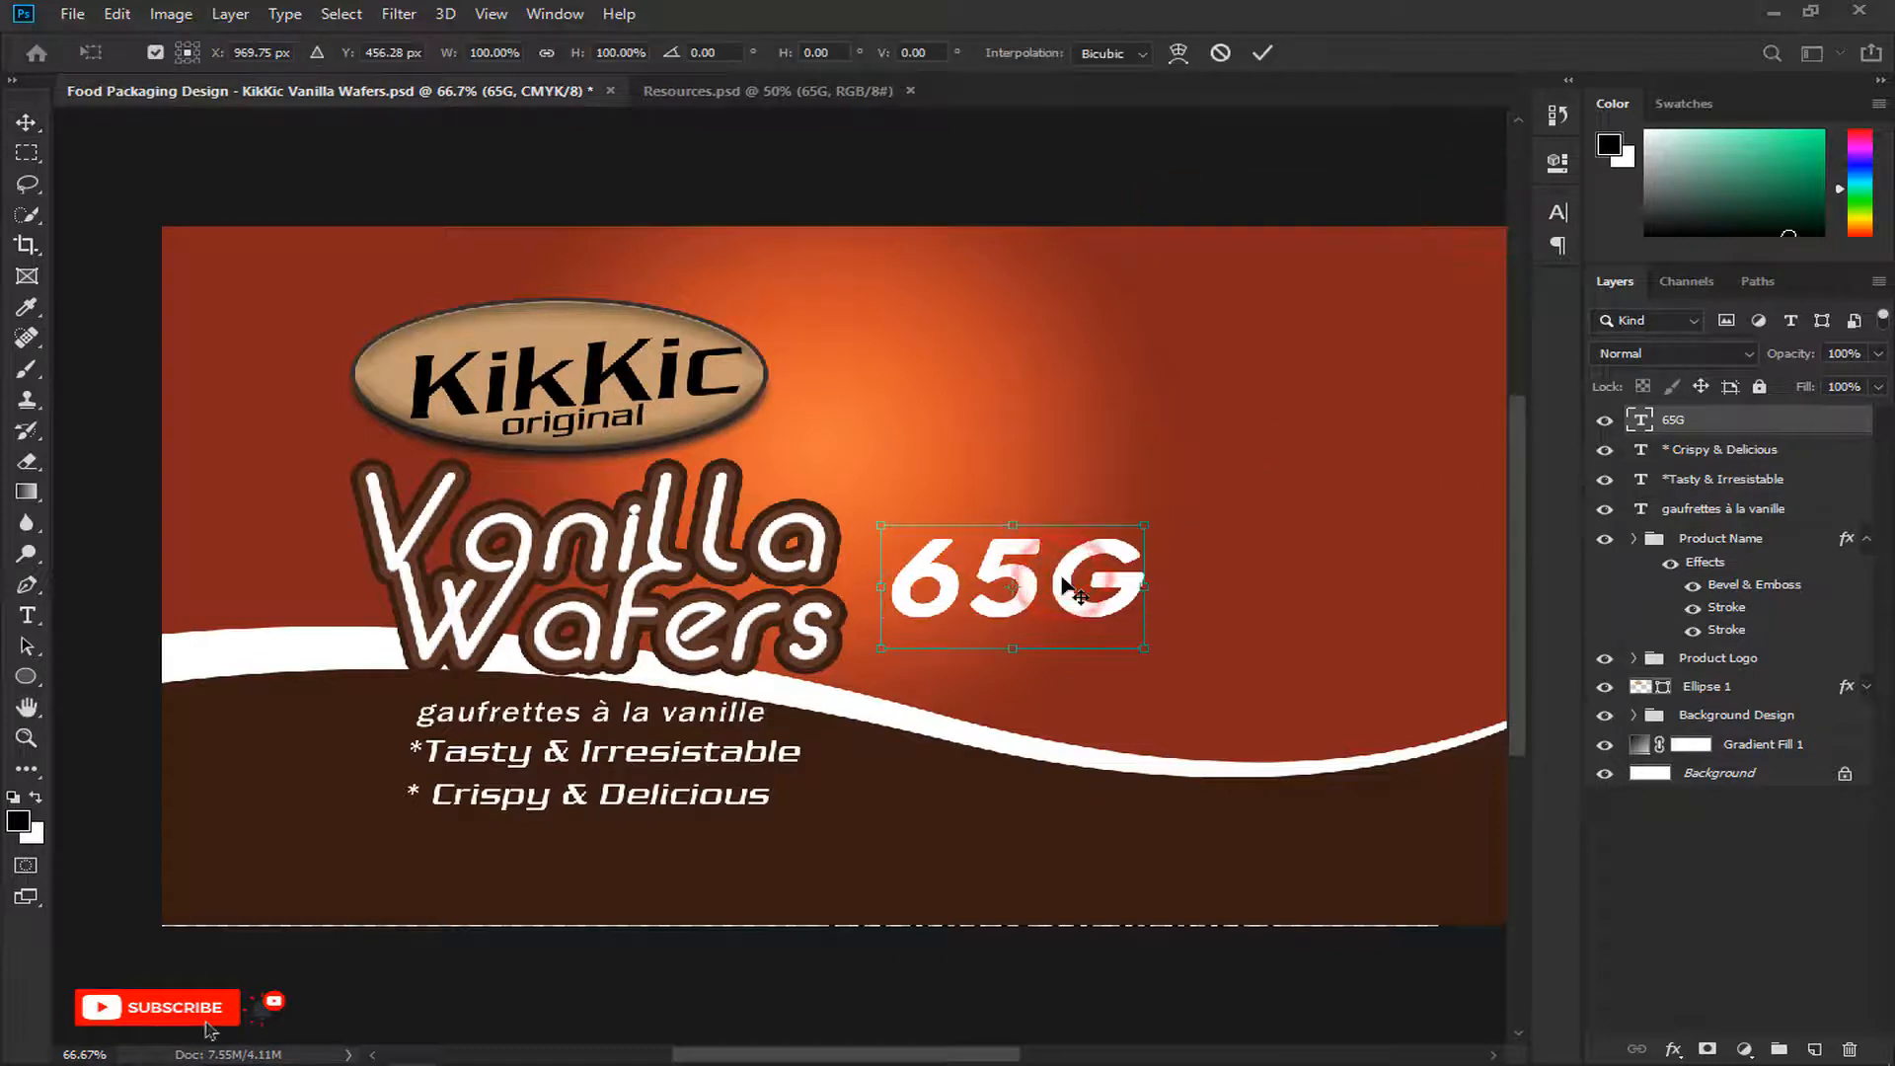
pyautogui.moveTo(1145, 536); pyautogui.dragTo(515, 862)
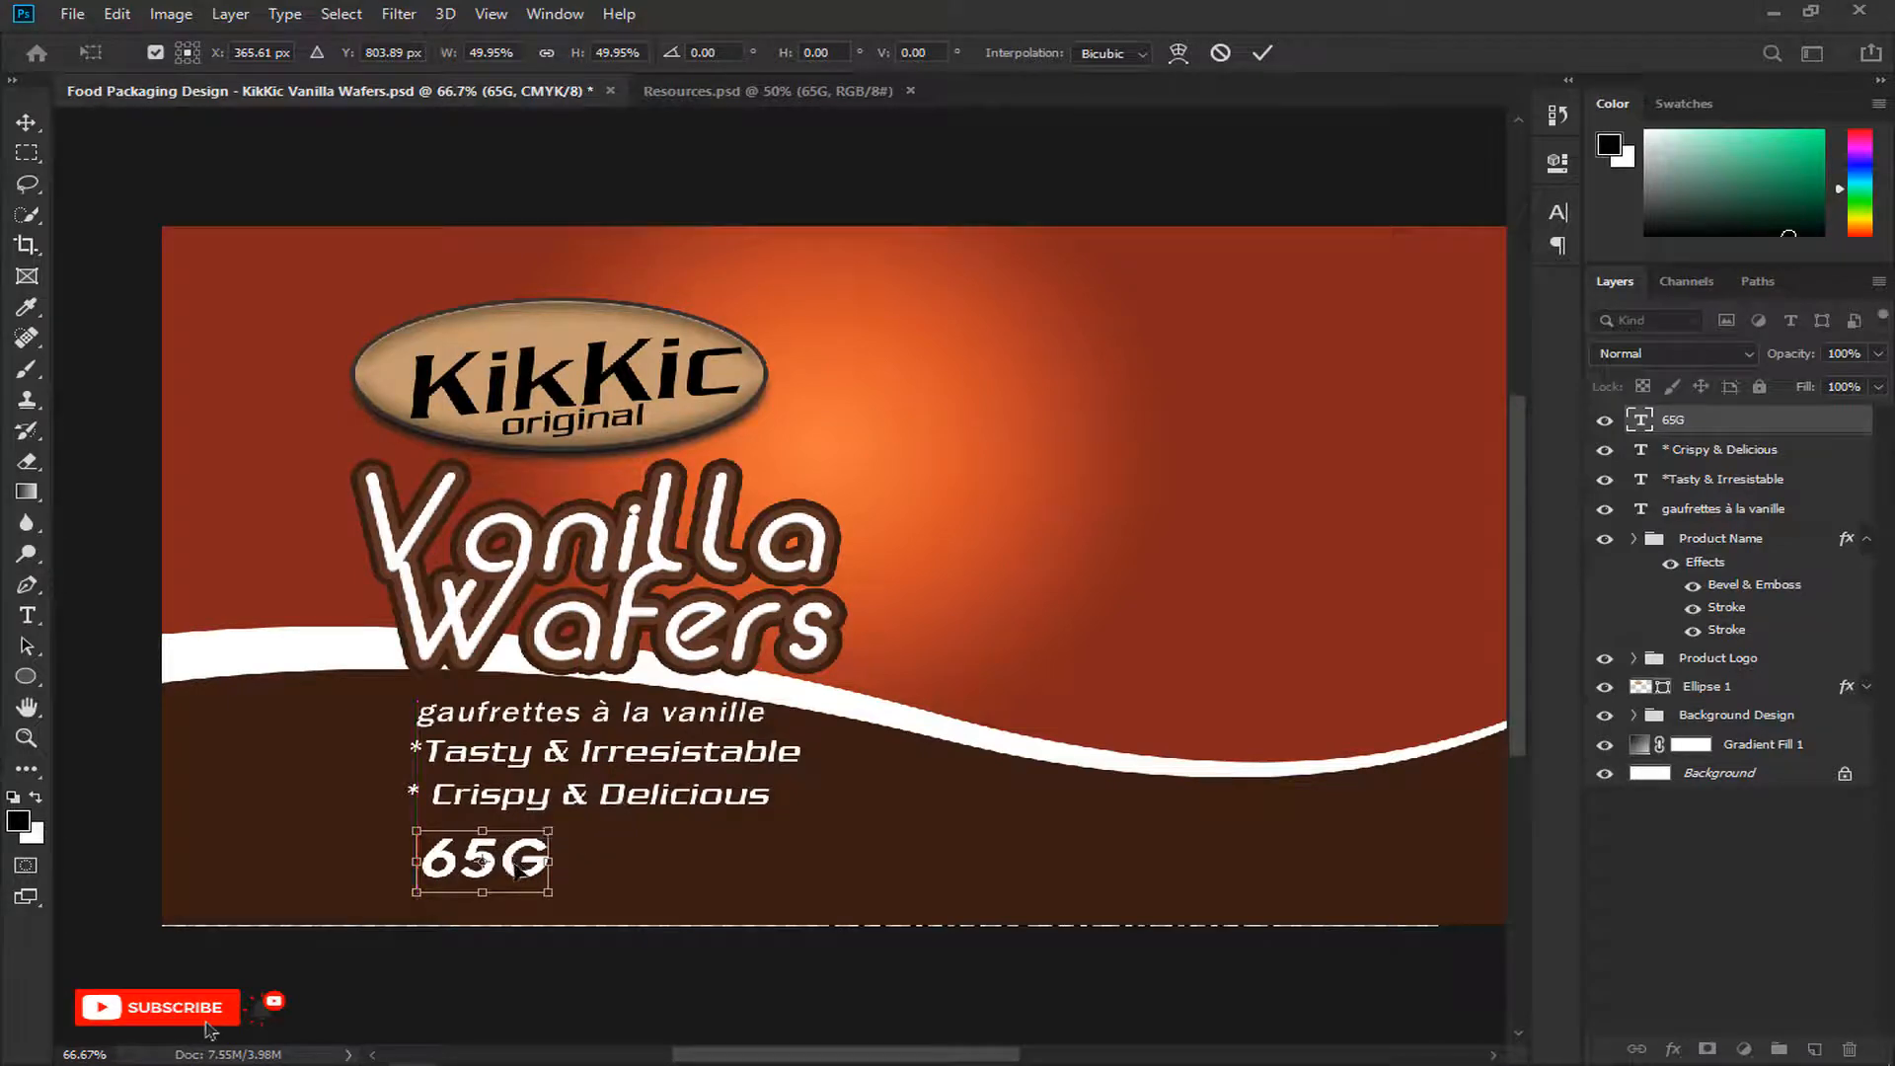
pyautogui.press('Return')
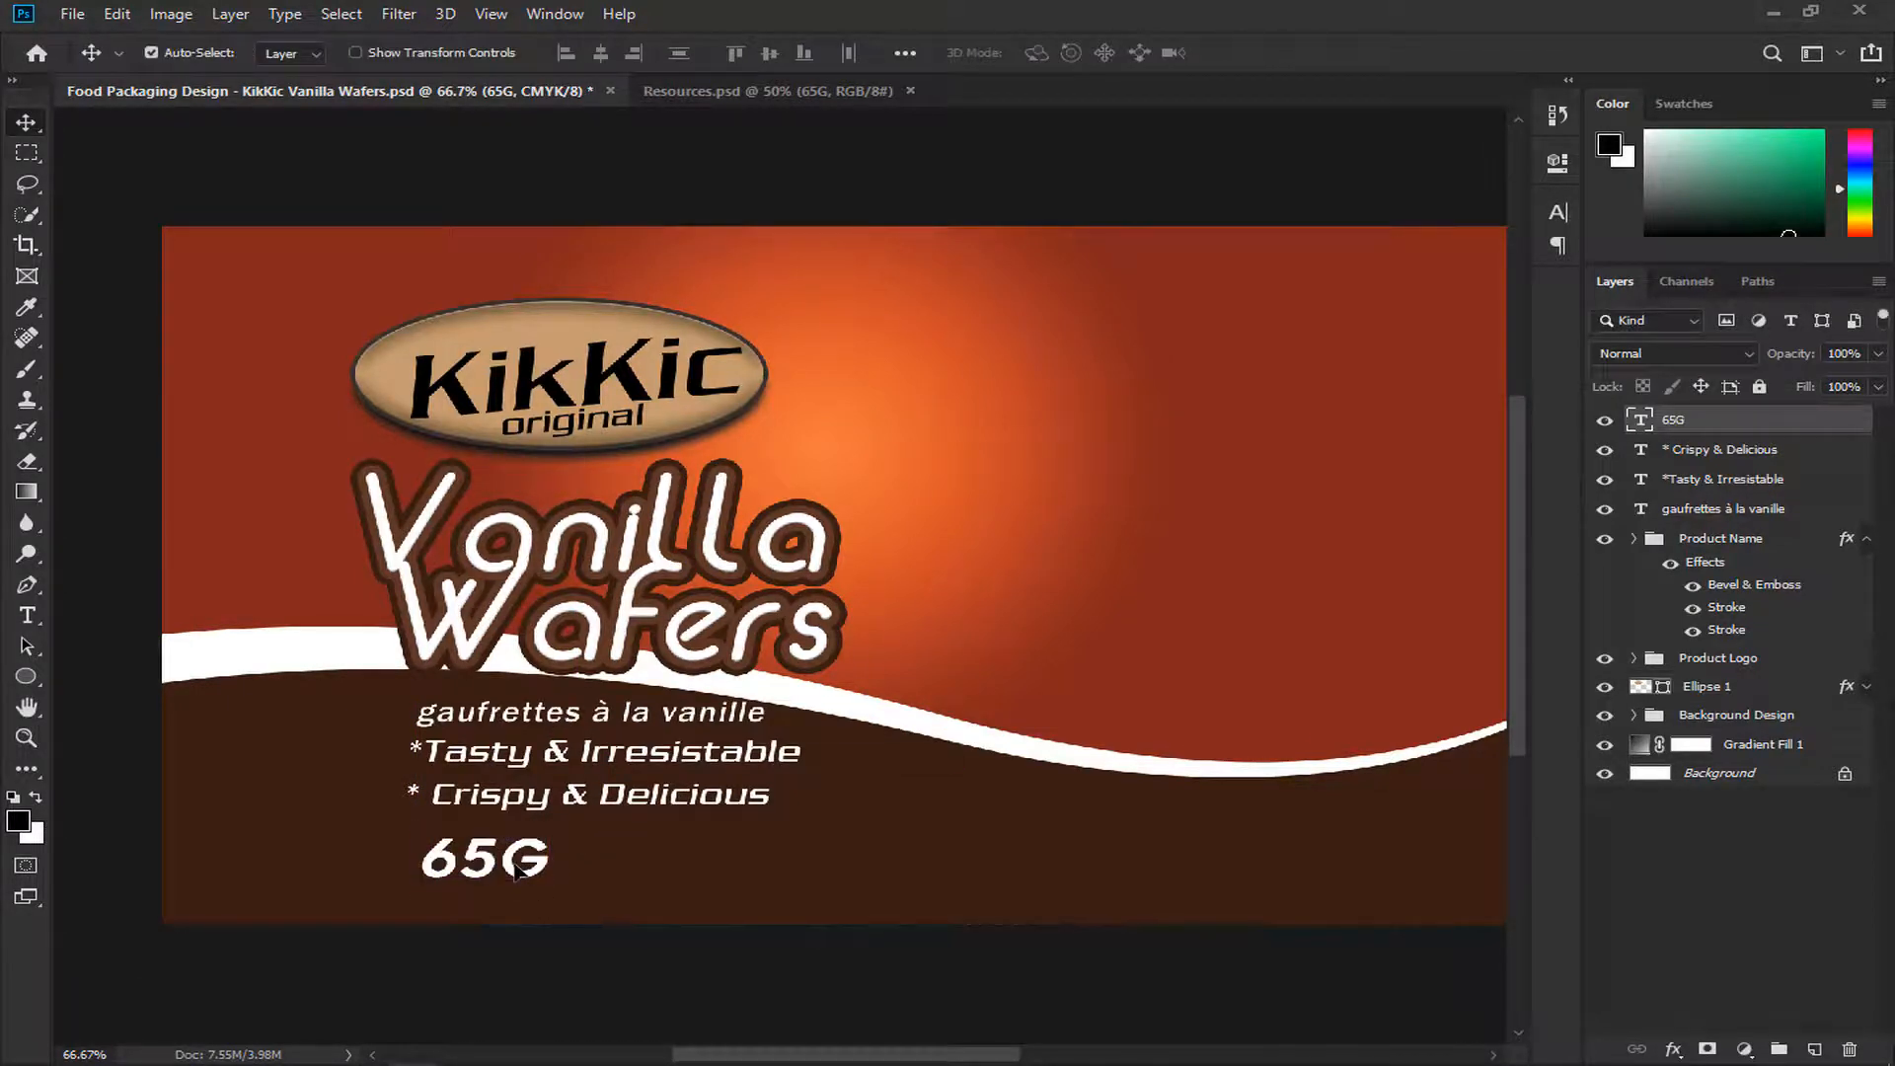
# Step: Scale the "gaufrettes à la vanille" text about its center to about 67% and nudge it up closer to Wafers
pyautogui.hotkey('ctrl', '+')
pyautogui.click(625, 716)
pyautogui.hotkey('ctrl', 't')
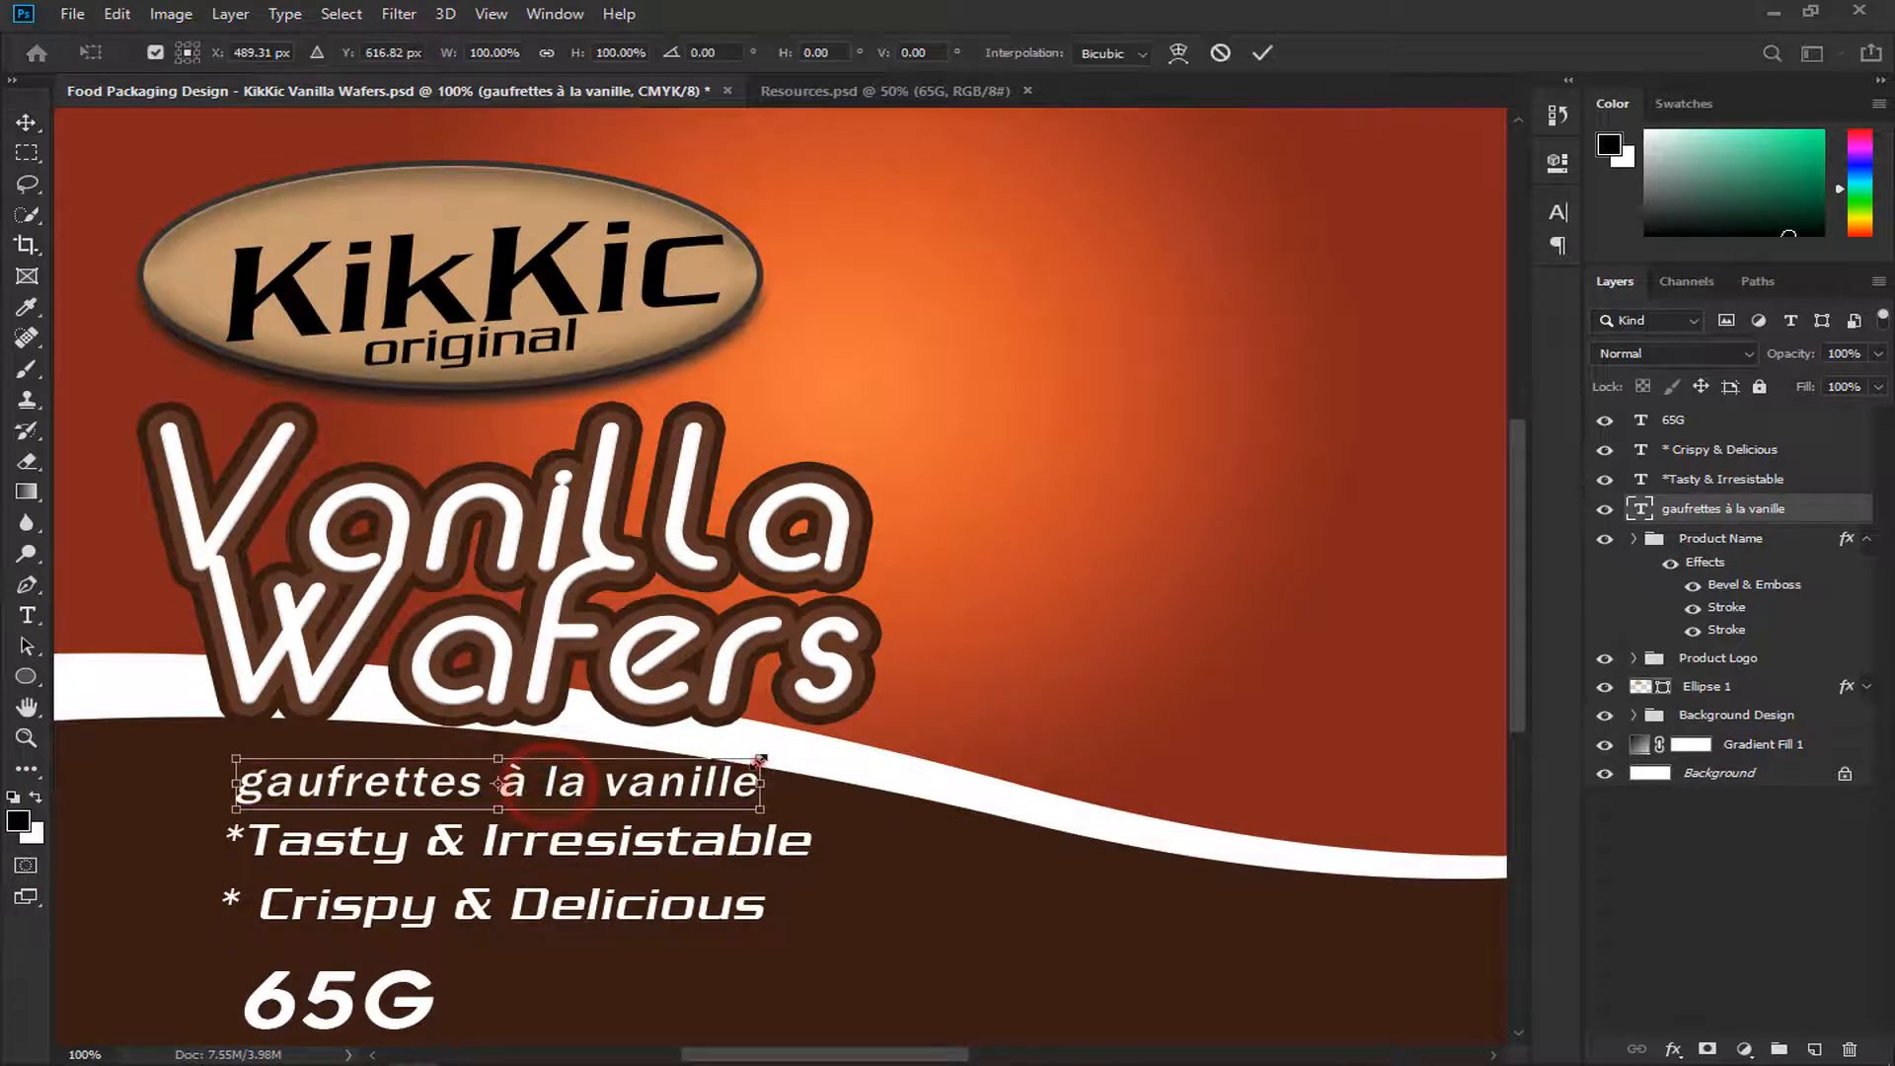
pyautogui.moveTo(758, 758); pyautogui.dragTo(677, 801)
pyautogui.press('Up')
pyautogui.press('Up')
pyautogui.press('Up')
pyautogui.press('Up')
pyautogui.press('Up')
pyautogui.press('Up')
pyautogui.press('Up')
pyautogui.press('Up')
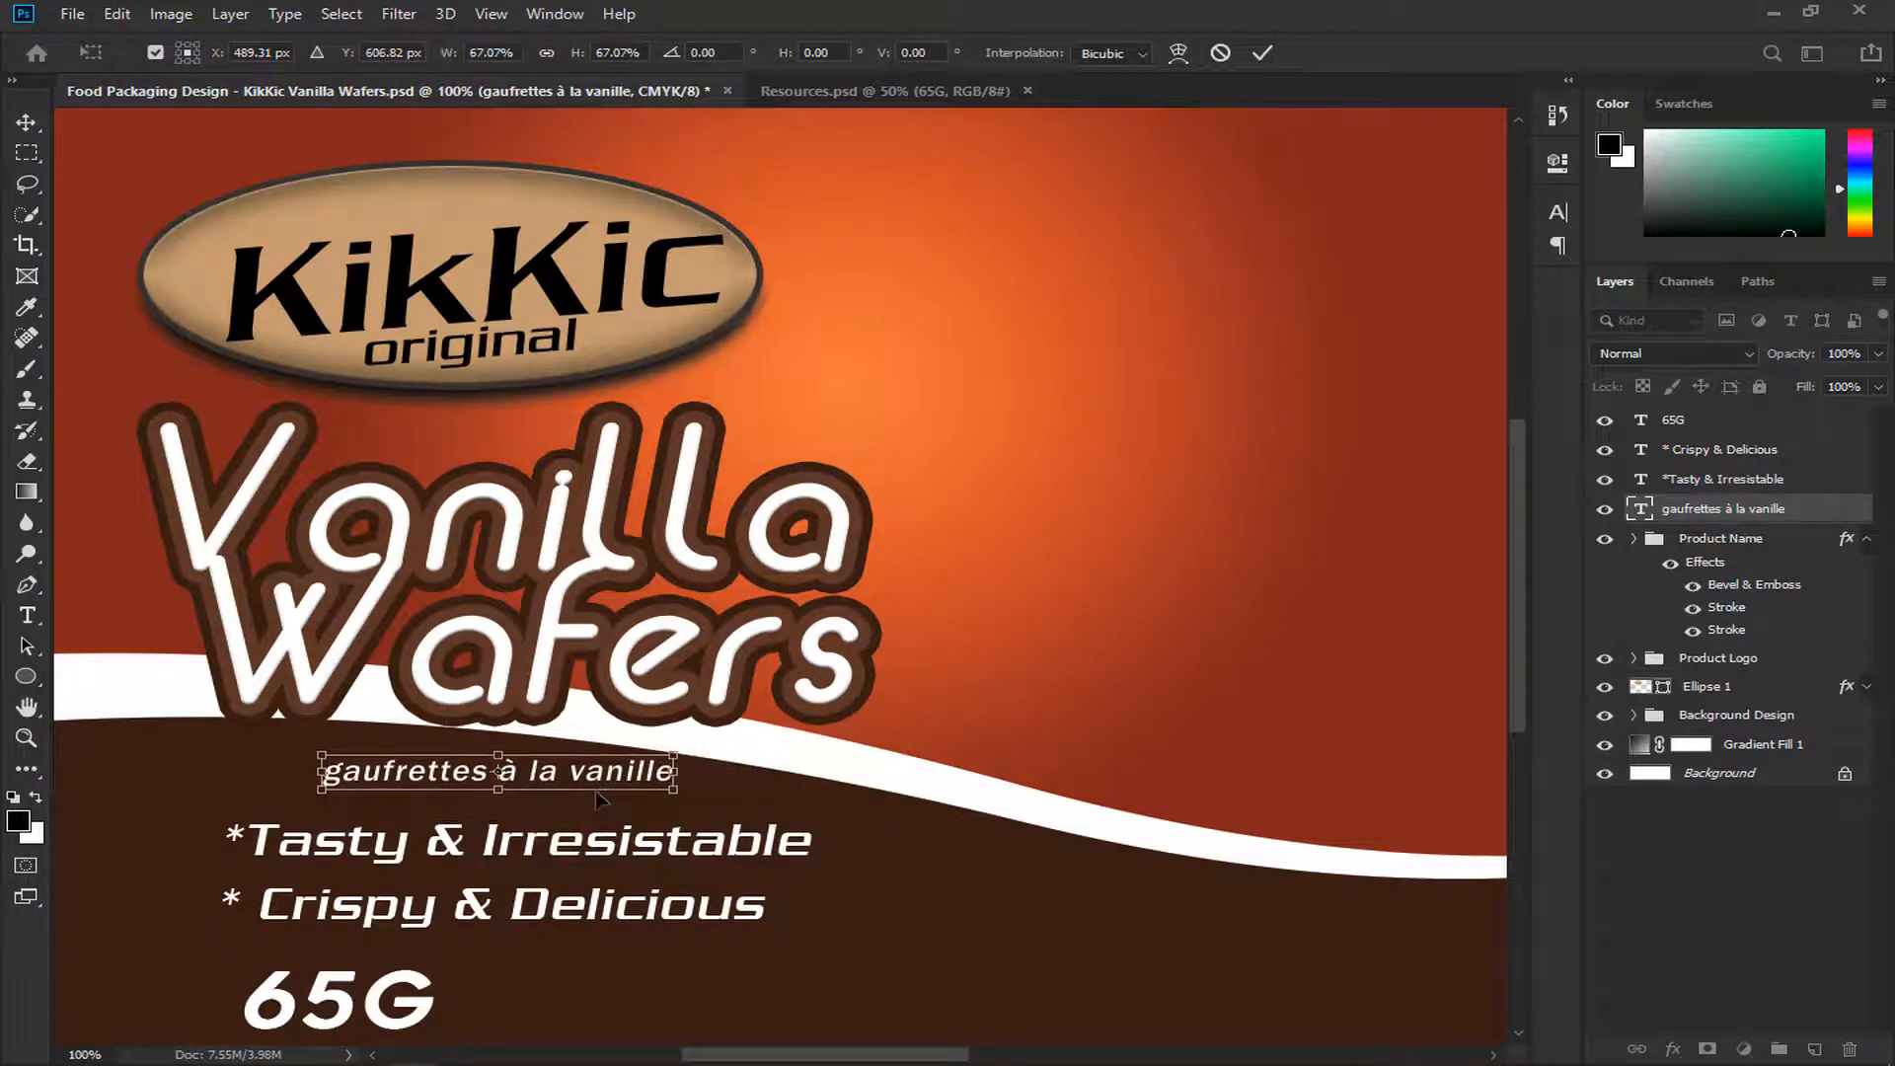
pyautogui.press('Return')
# Step: Move the "*Tasty & Irresistable" and "* Crispy & Delicious" layers together up and left, closer beneath "gaufrettes à la vanille"
pyautogui.click(1671, 481)
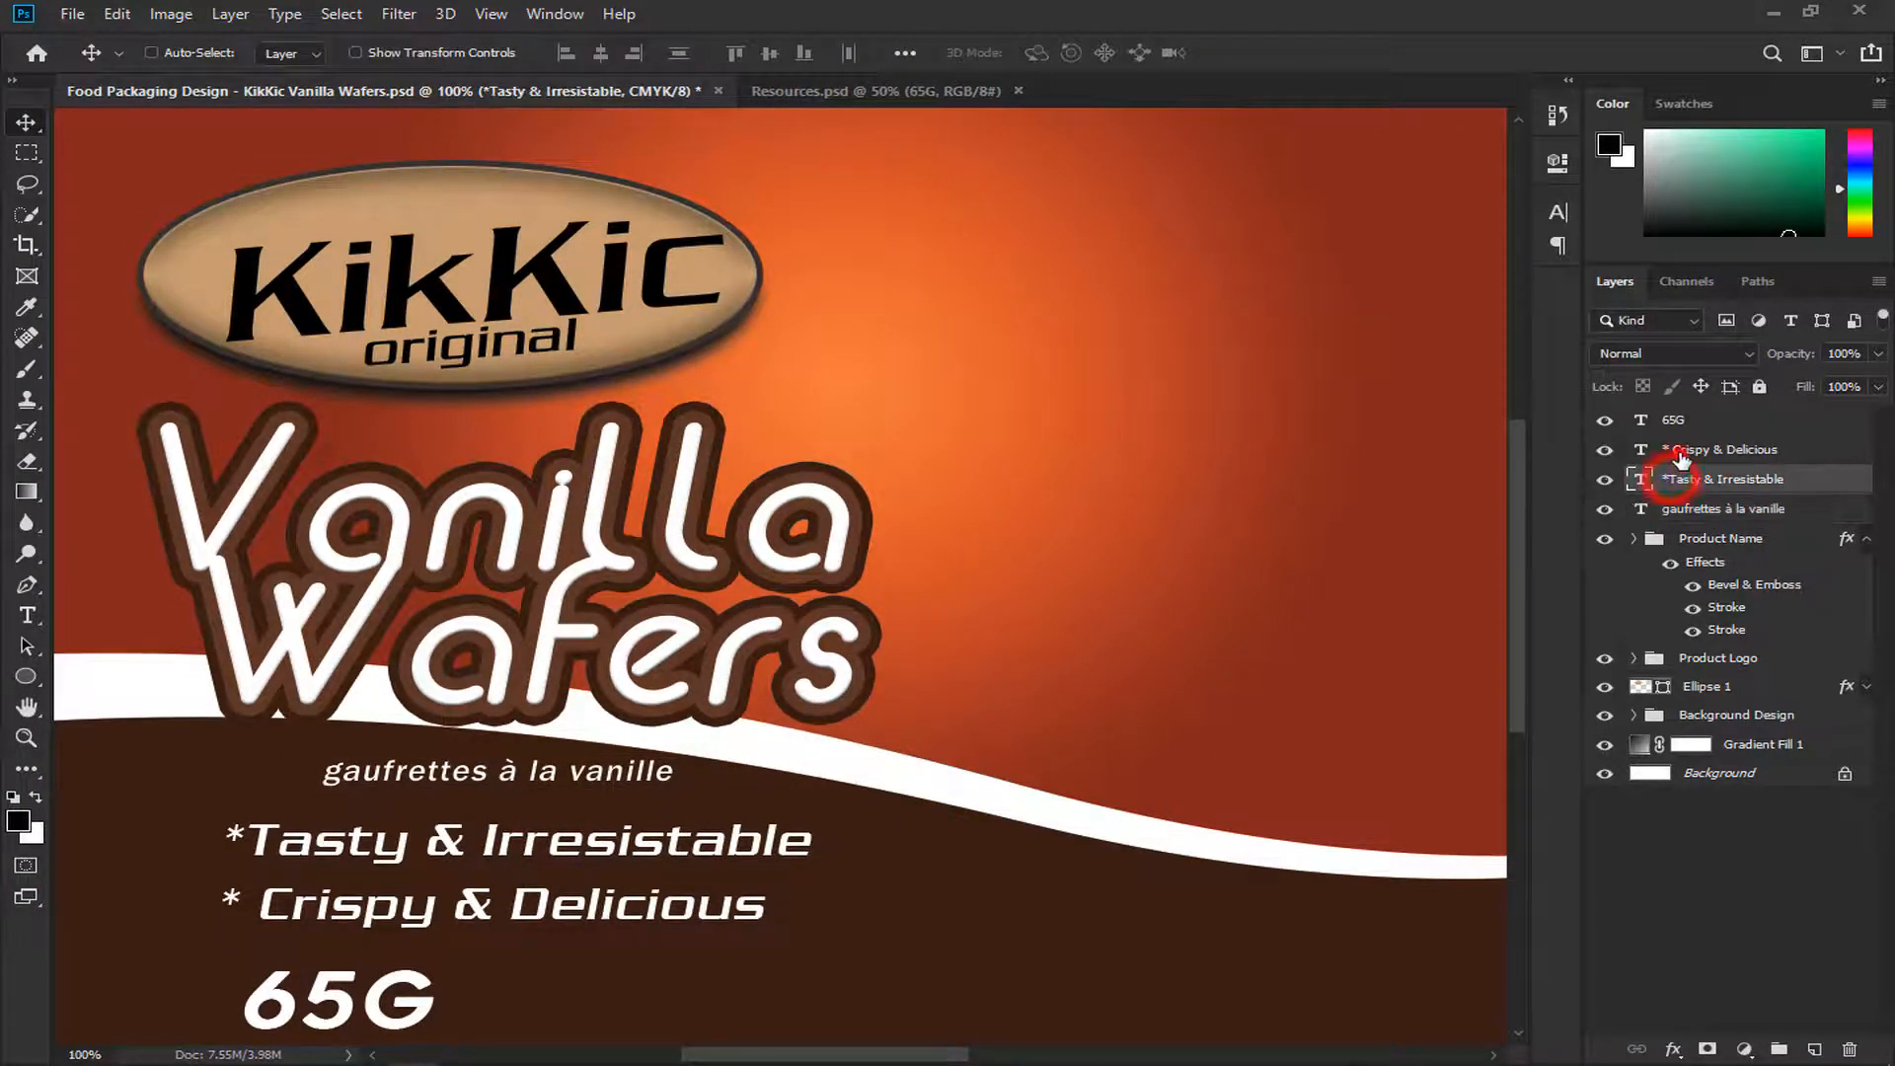
pyautogui.keyDown('shift'); pyautogui.click(1678, 449); pyautogui.keyUp('shift')
pyautogui.moveTo(520, 866); pyautogui.dragTo(486, 835)
pyautogui.press('Right')
pyautogui.press('Right')
pyautogui.press('Right')
pyautogui.press('Right')
pyautogui.press('Right')
pyautogui.scroll(-1, 499, 842)
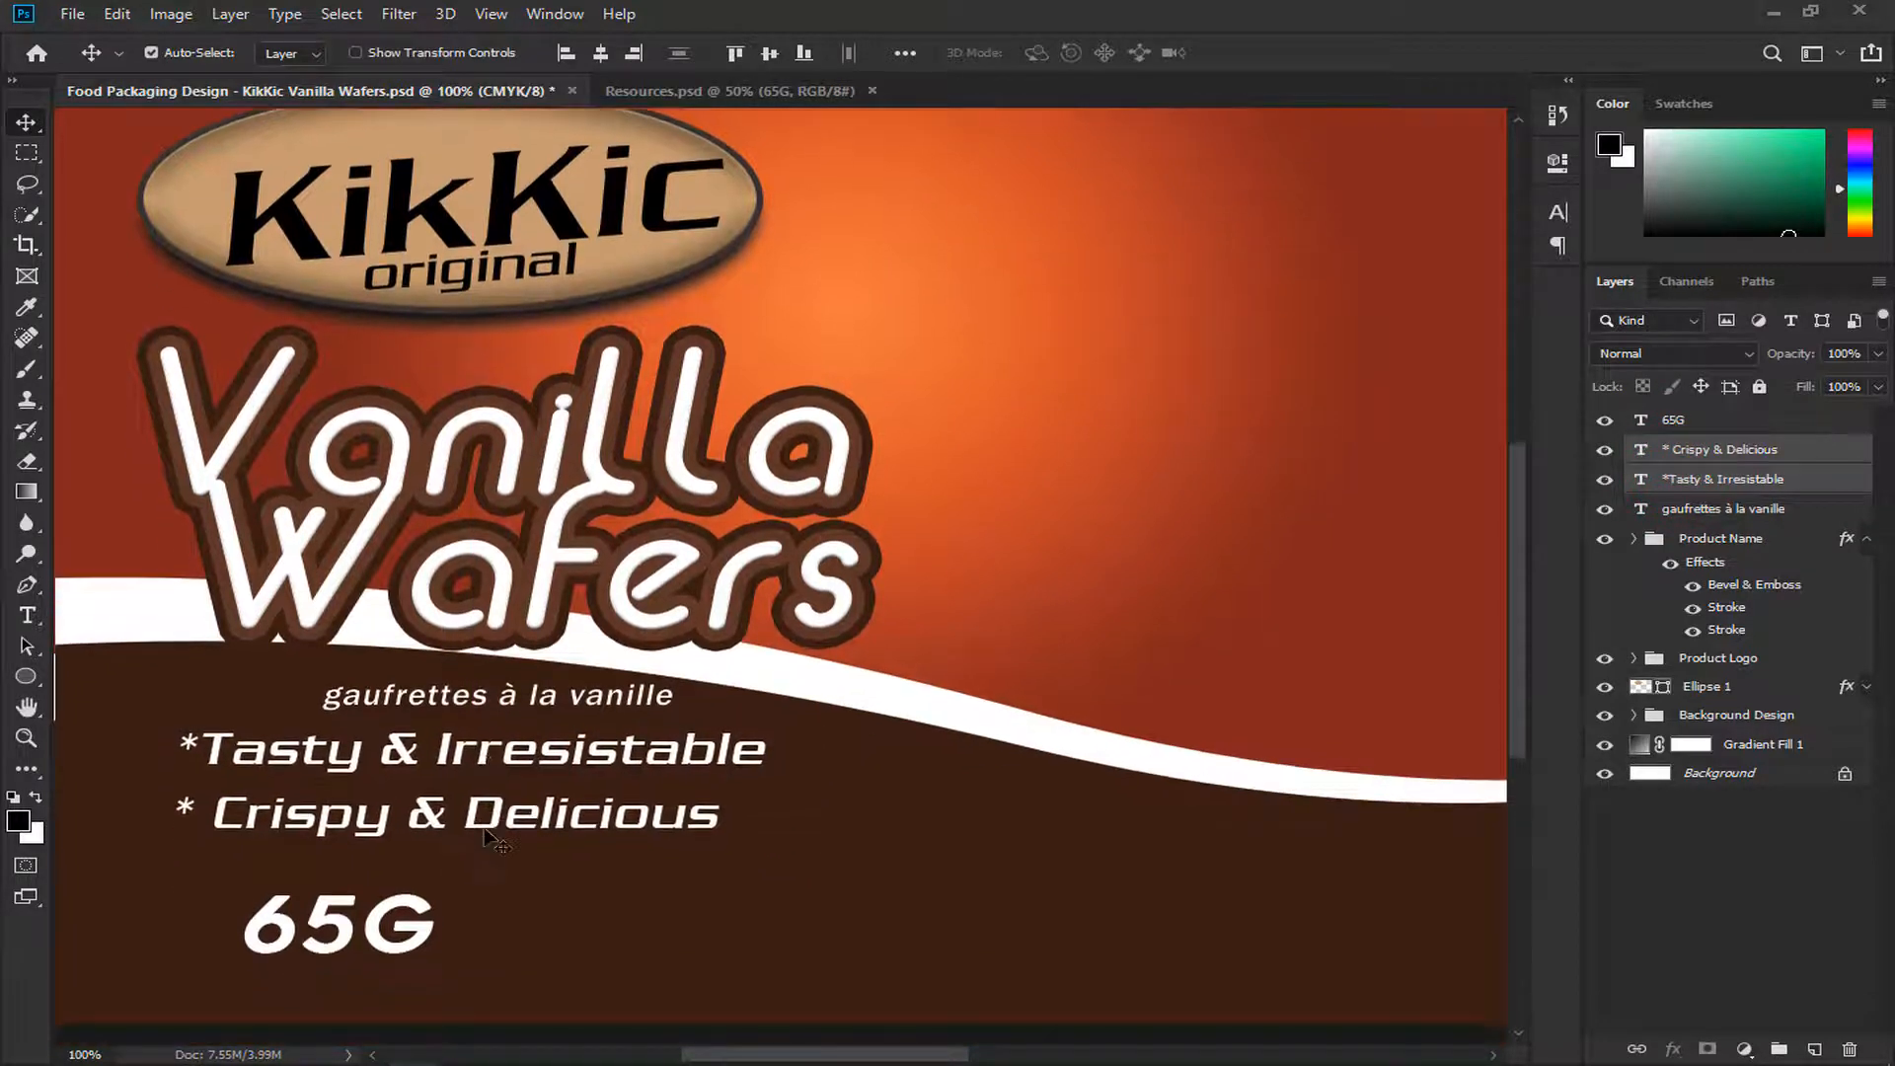
# Step: Move the 65G text left and slightly up so it lines up with the start of the tagline lines
pyautogui.moveTo(330, 923); pyautogui.dragTo(253, 909)
pyautogui.hotkey('ctrl', '-')
pyautogui.hotkey('ctrl', '-')
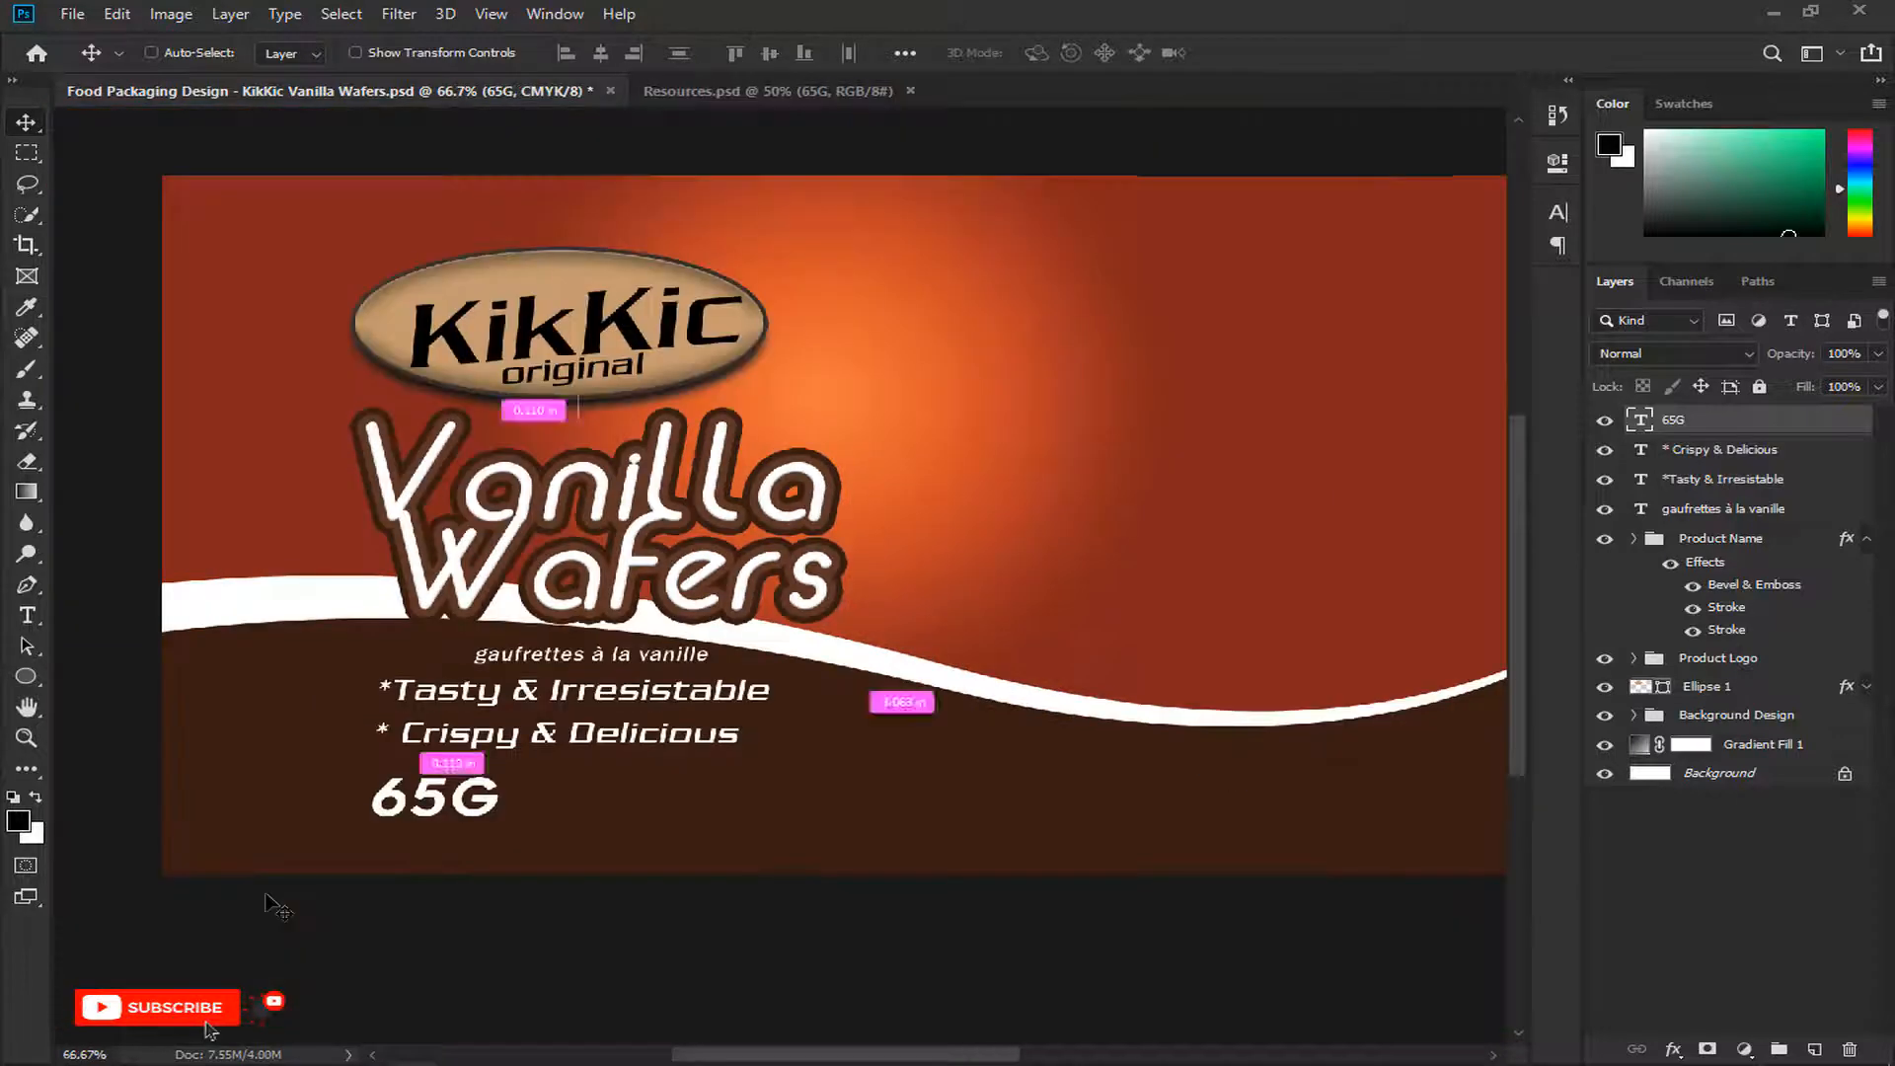
# Step: Copy the milk-chocolate splash from Resources.psd directly above Gradient Fill 1 and place it behind the logo and product name
pyautogui.click(1739, 717)
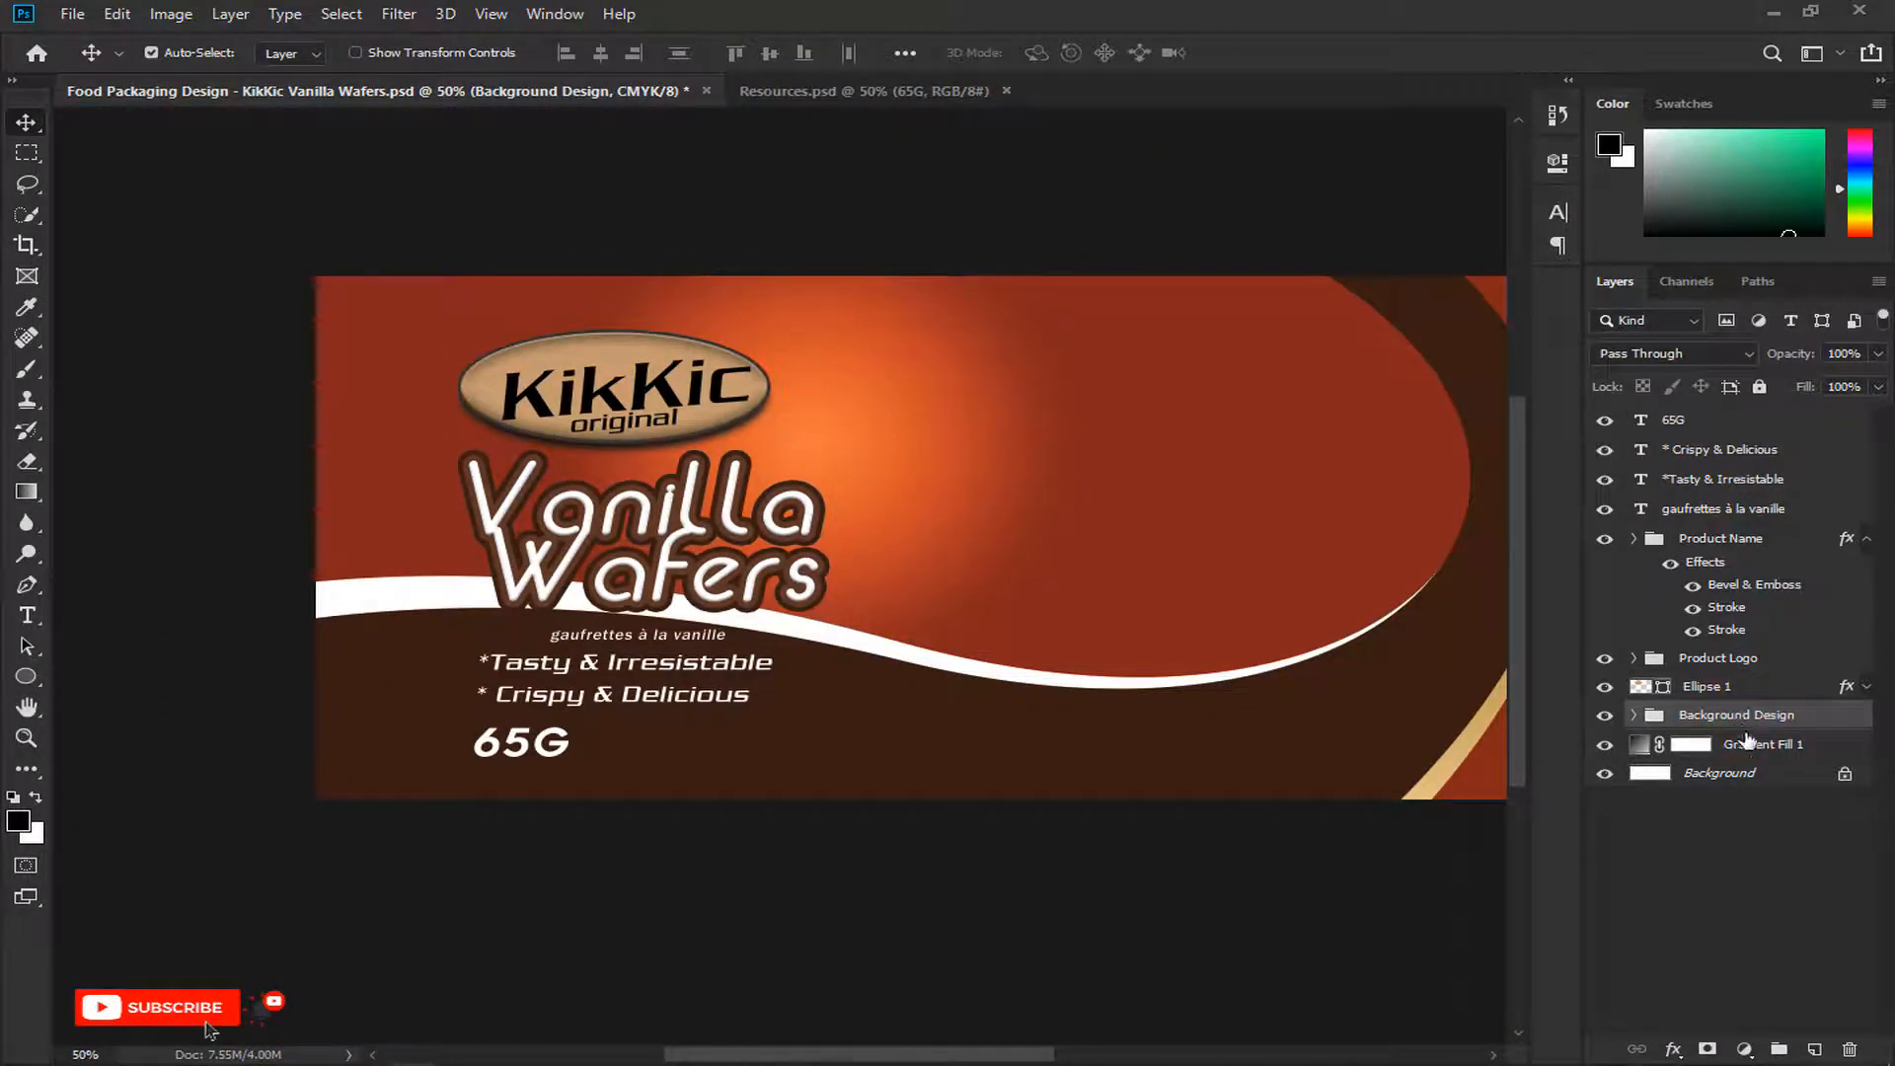
pyautogui.click(1749, 746)
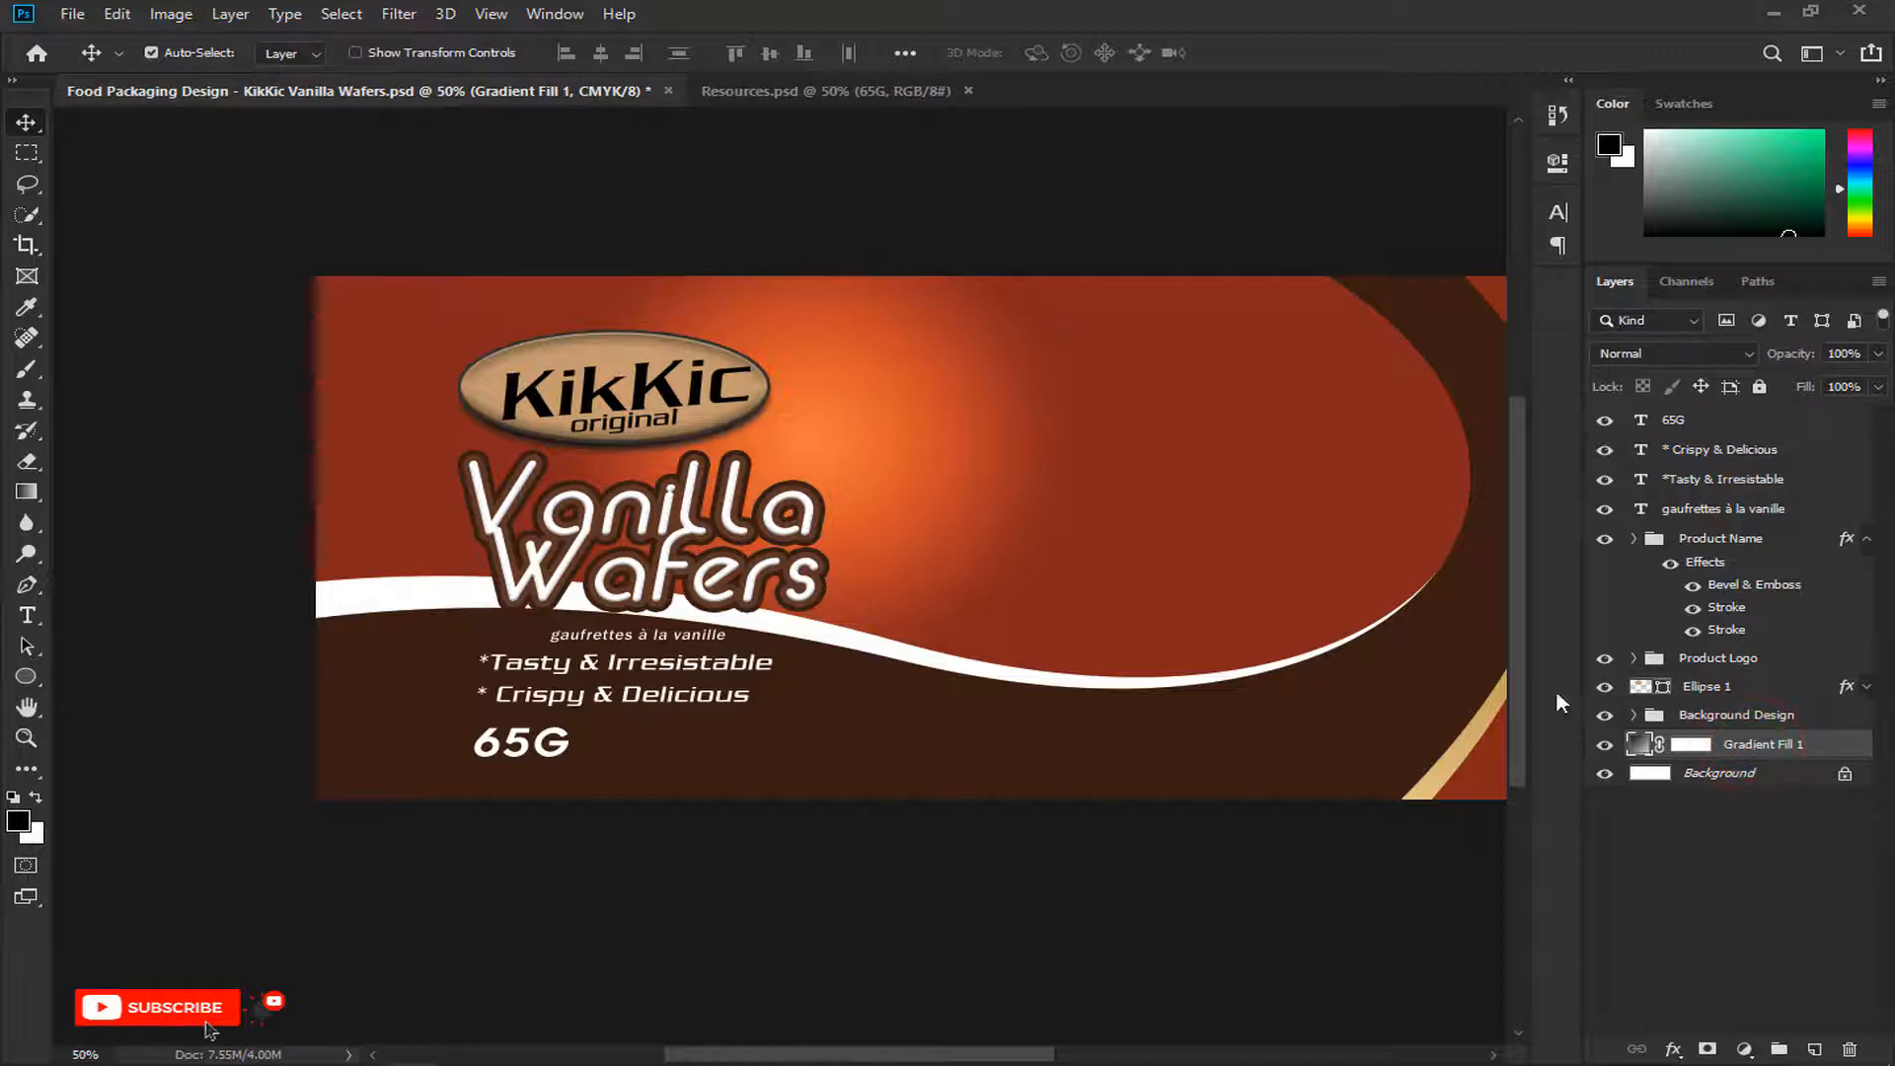
pyautogui.click(816, 91)
pyautogui.moveTo(846, 653); pyautogui.dragTo(824, 451)
pyautogui.hotkey('ctrl', '+')
pyautogui.hotkey('ctrl', '+')
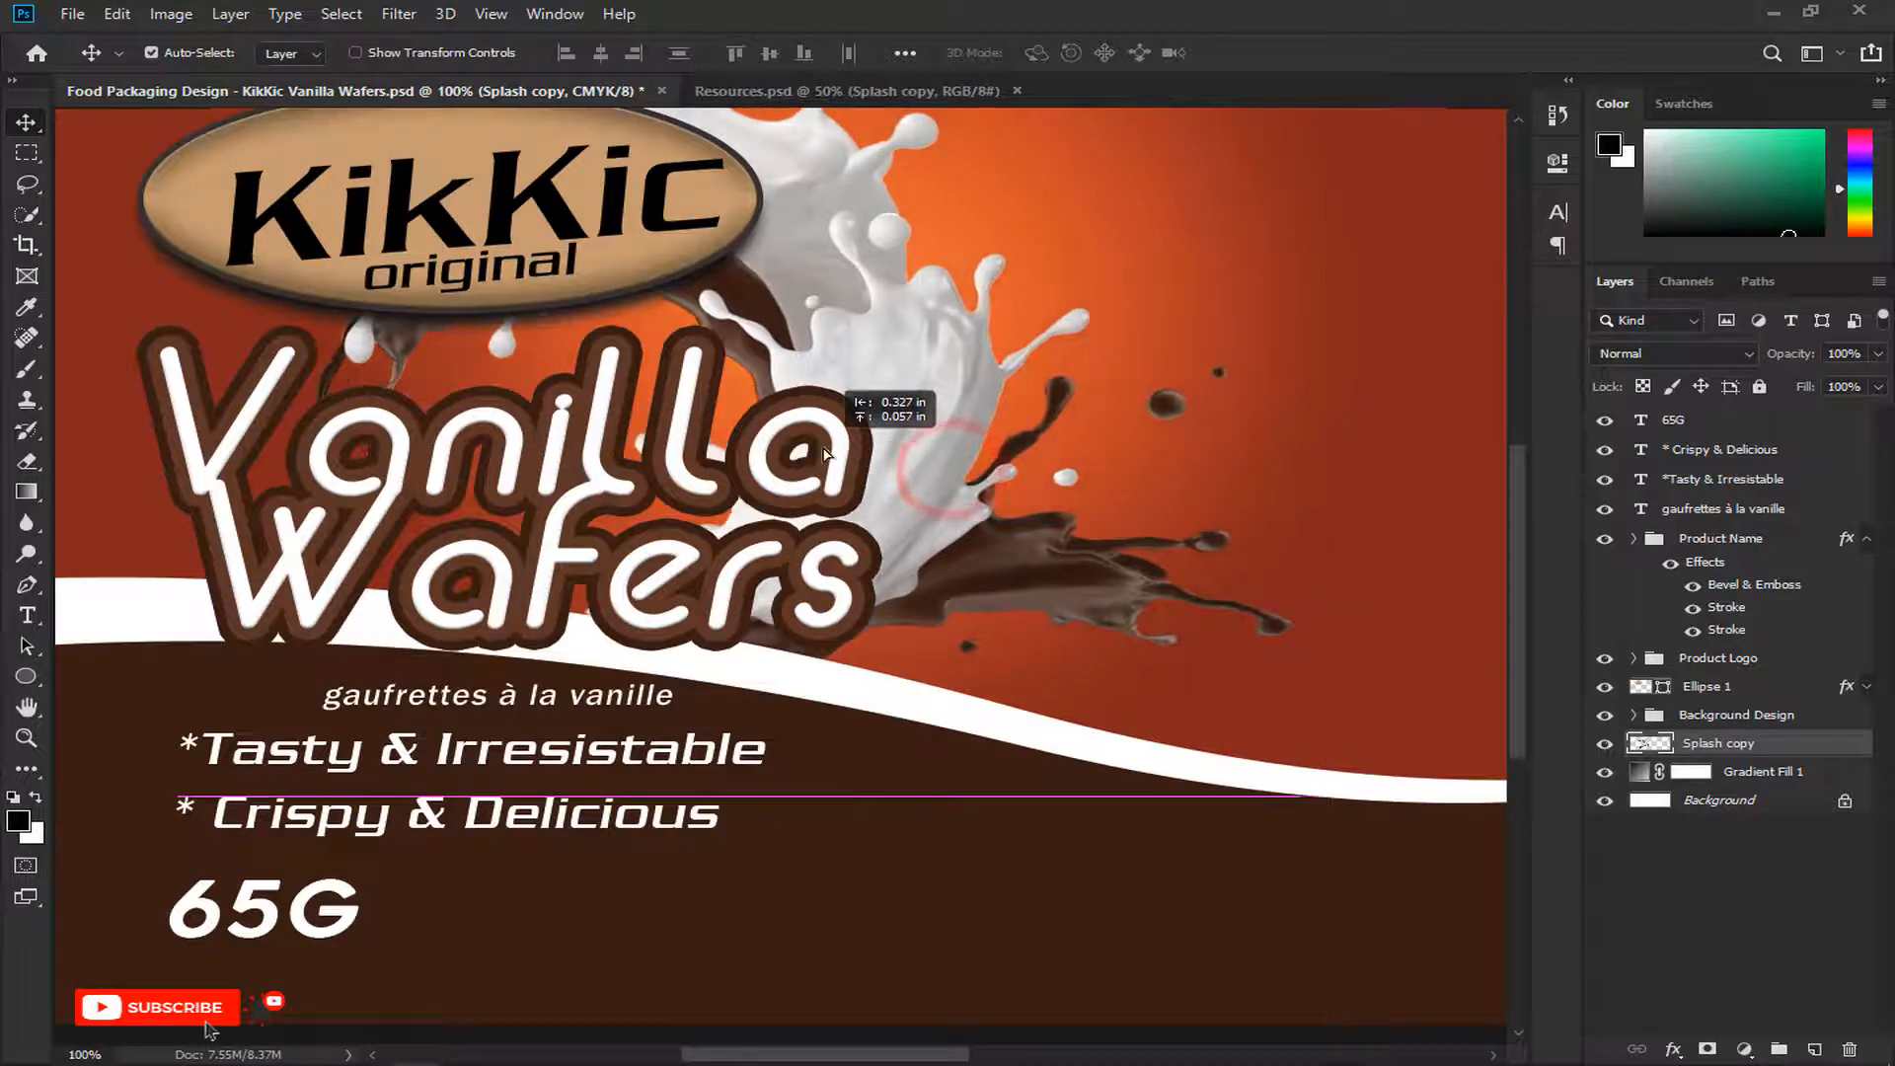
# Step: Scale the milk-chocolate splash down slightly and apply the transformation
pyautogui.hotkey('ctrl', '-')
pyautogui.hotkey('ctrl', 't')
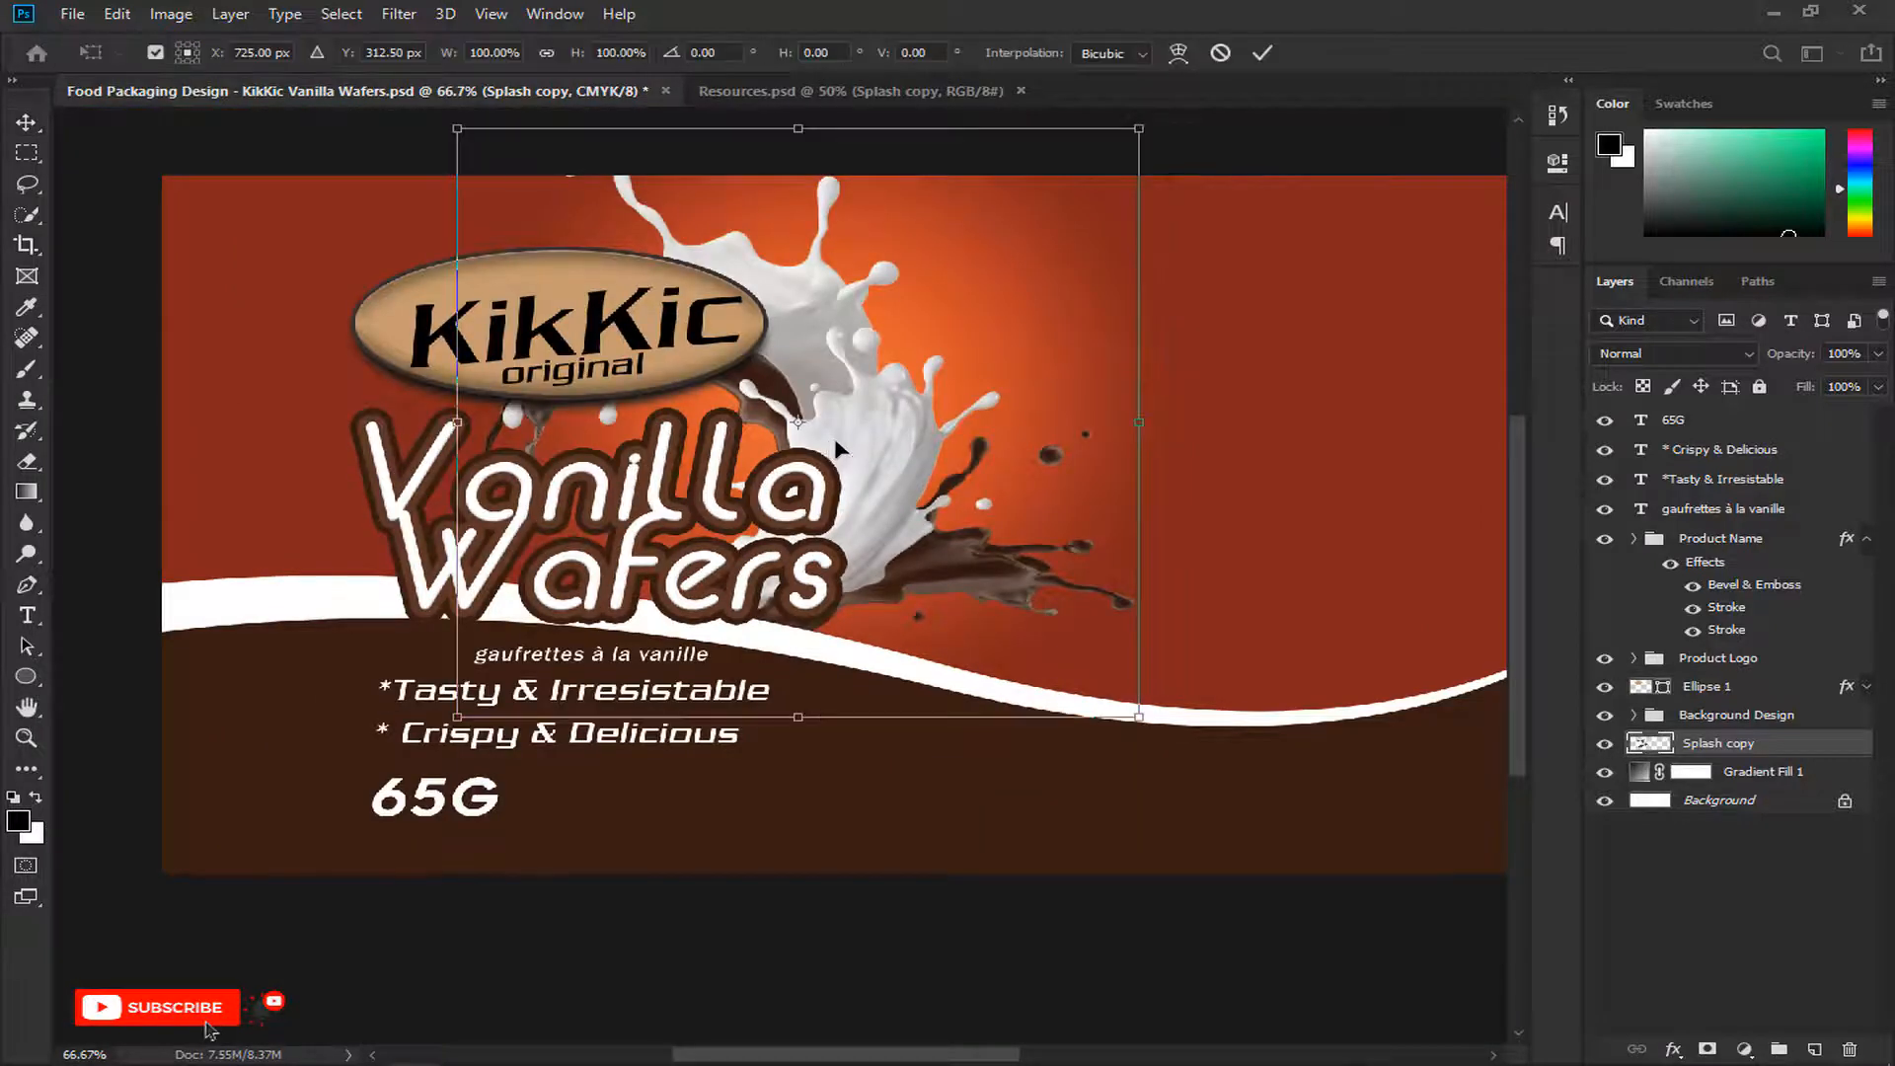
pyautogui.moveTo(1135, 129); pyautogui.dragTo(1122, 151)
pyautogui.press('Return')
pyautogui.hotkey('ctrl', '+')
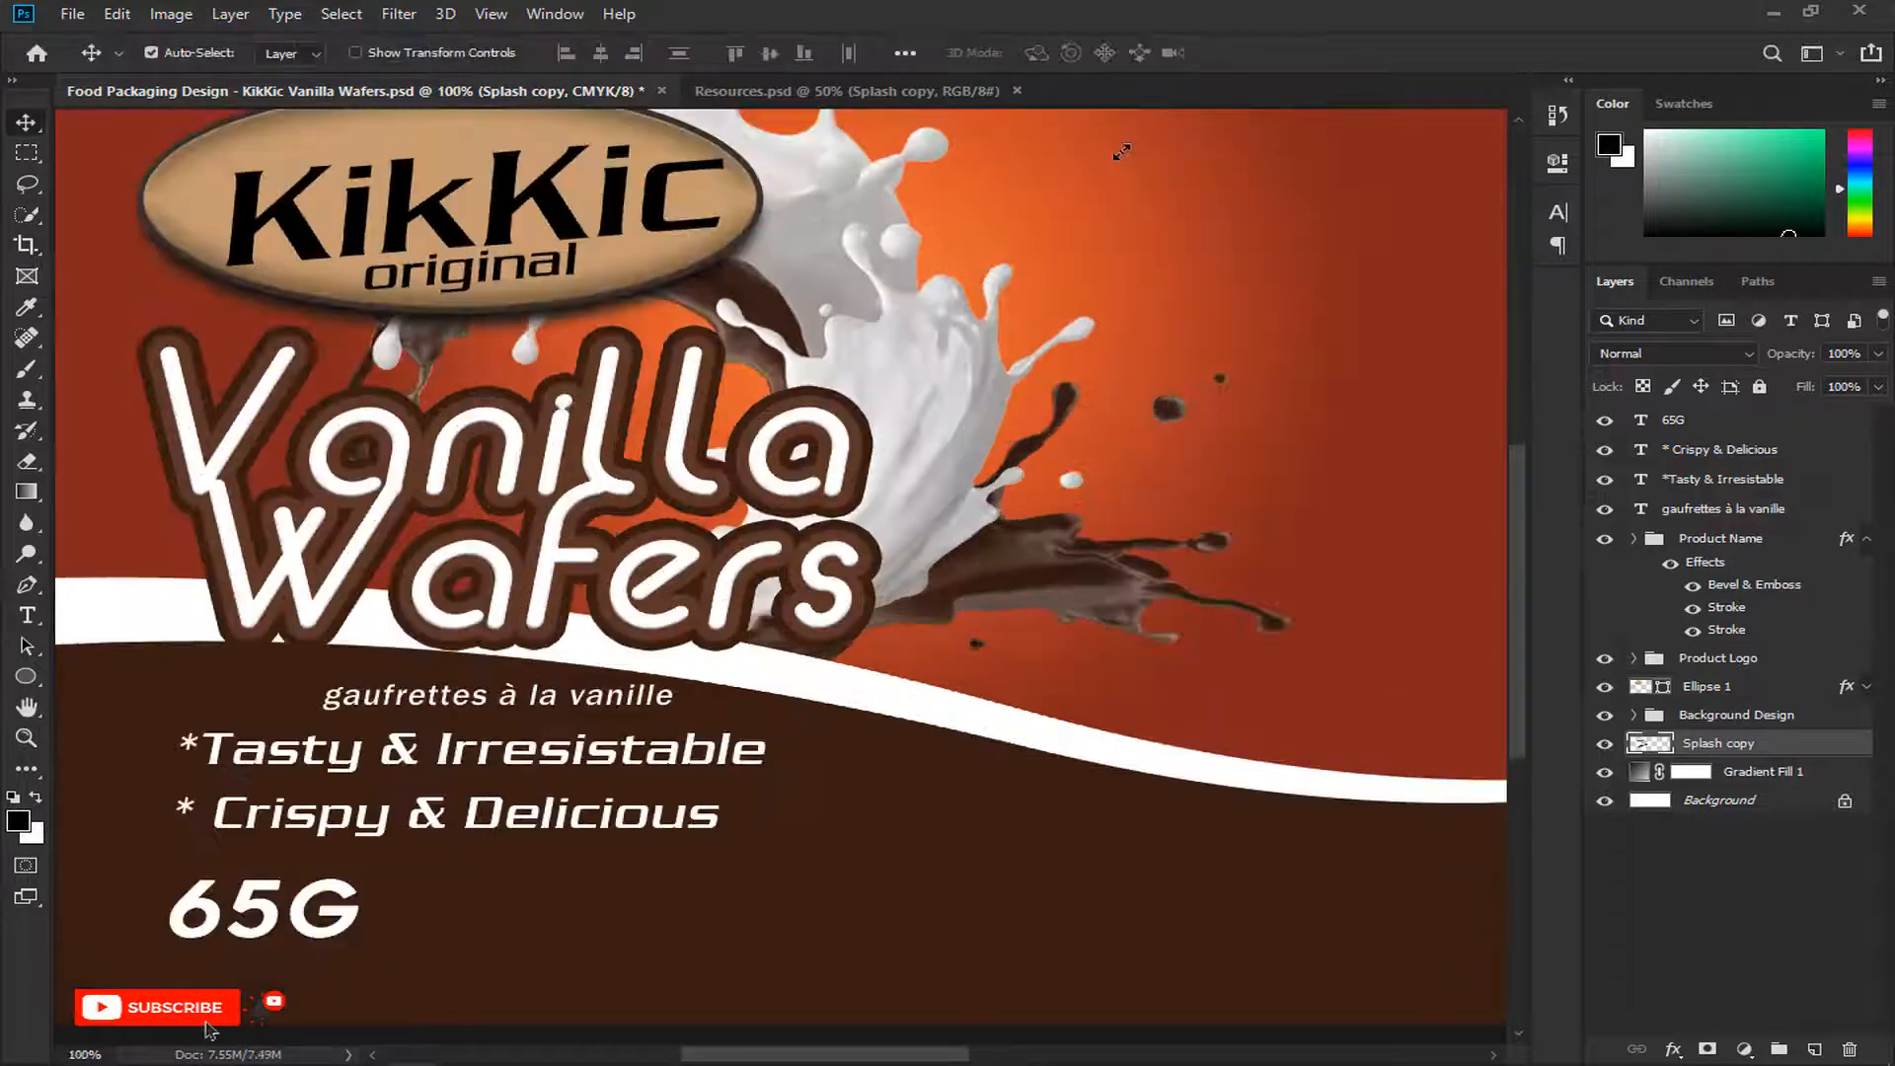
# Step: Scale the two tagline layers together to about 94%, nudge them left, and shift the 65G text slightly right to align with them
pyautogui.click(609, 760)
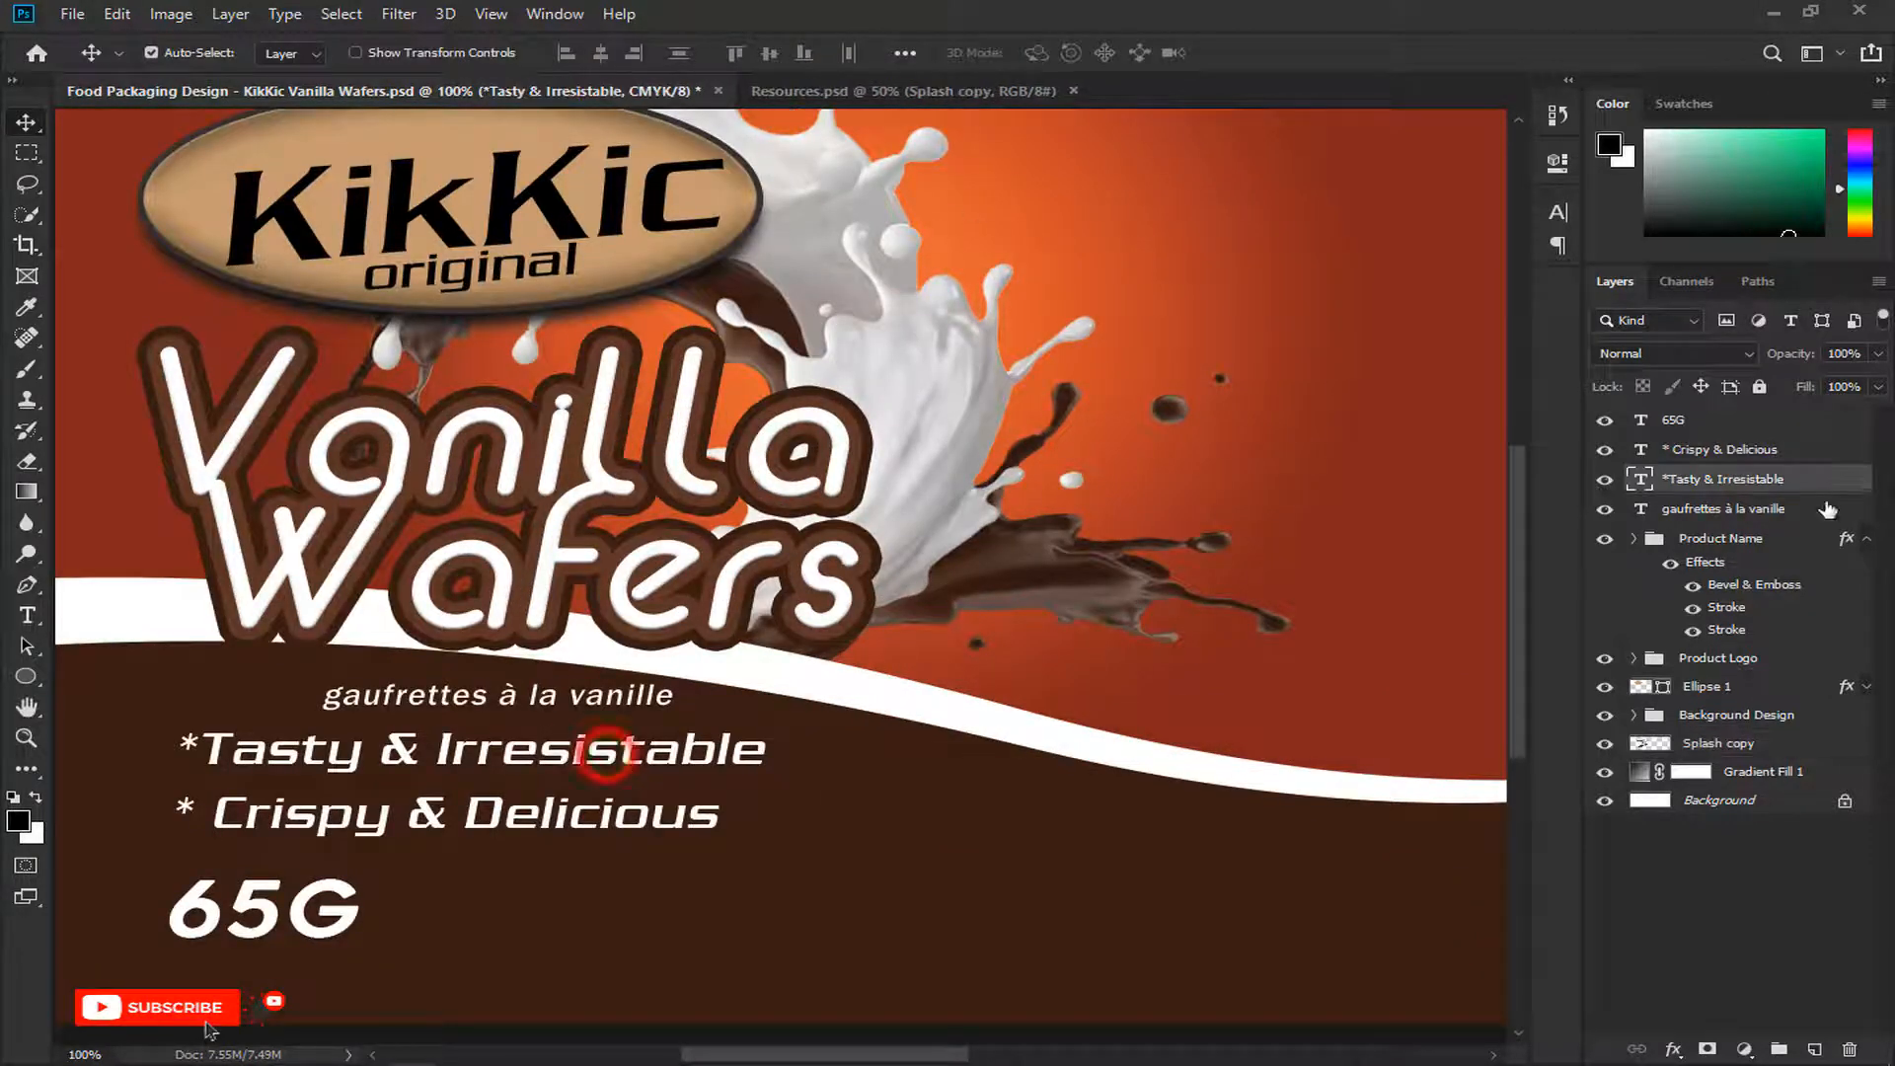
pyautogui.keyDown('shift'); pyautogui.click(1757, 449); pyautogui.keyUp('shift')
pyautogui.click(1558, 213)
pyautogui.click(1557, 213)
pyautogui.hotkey('ctrl', 't')
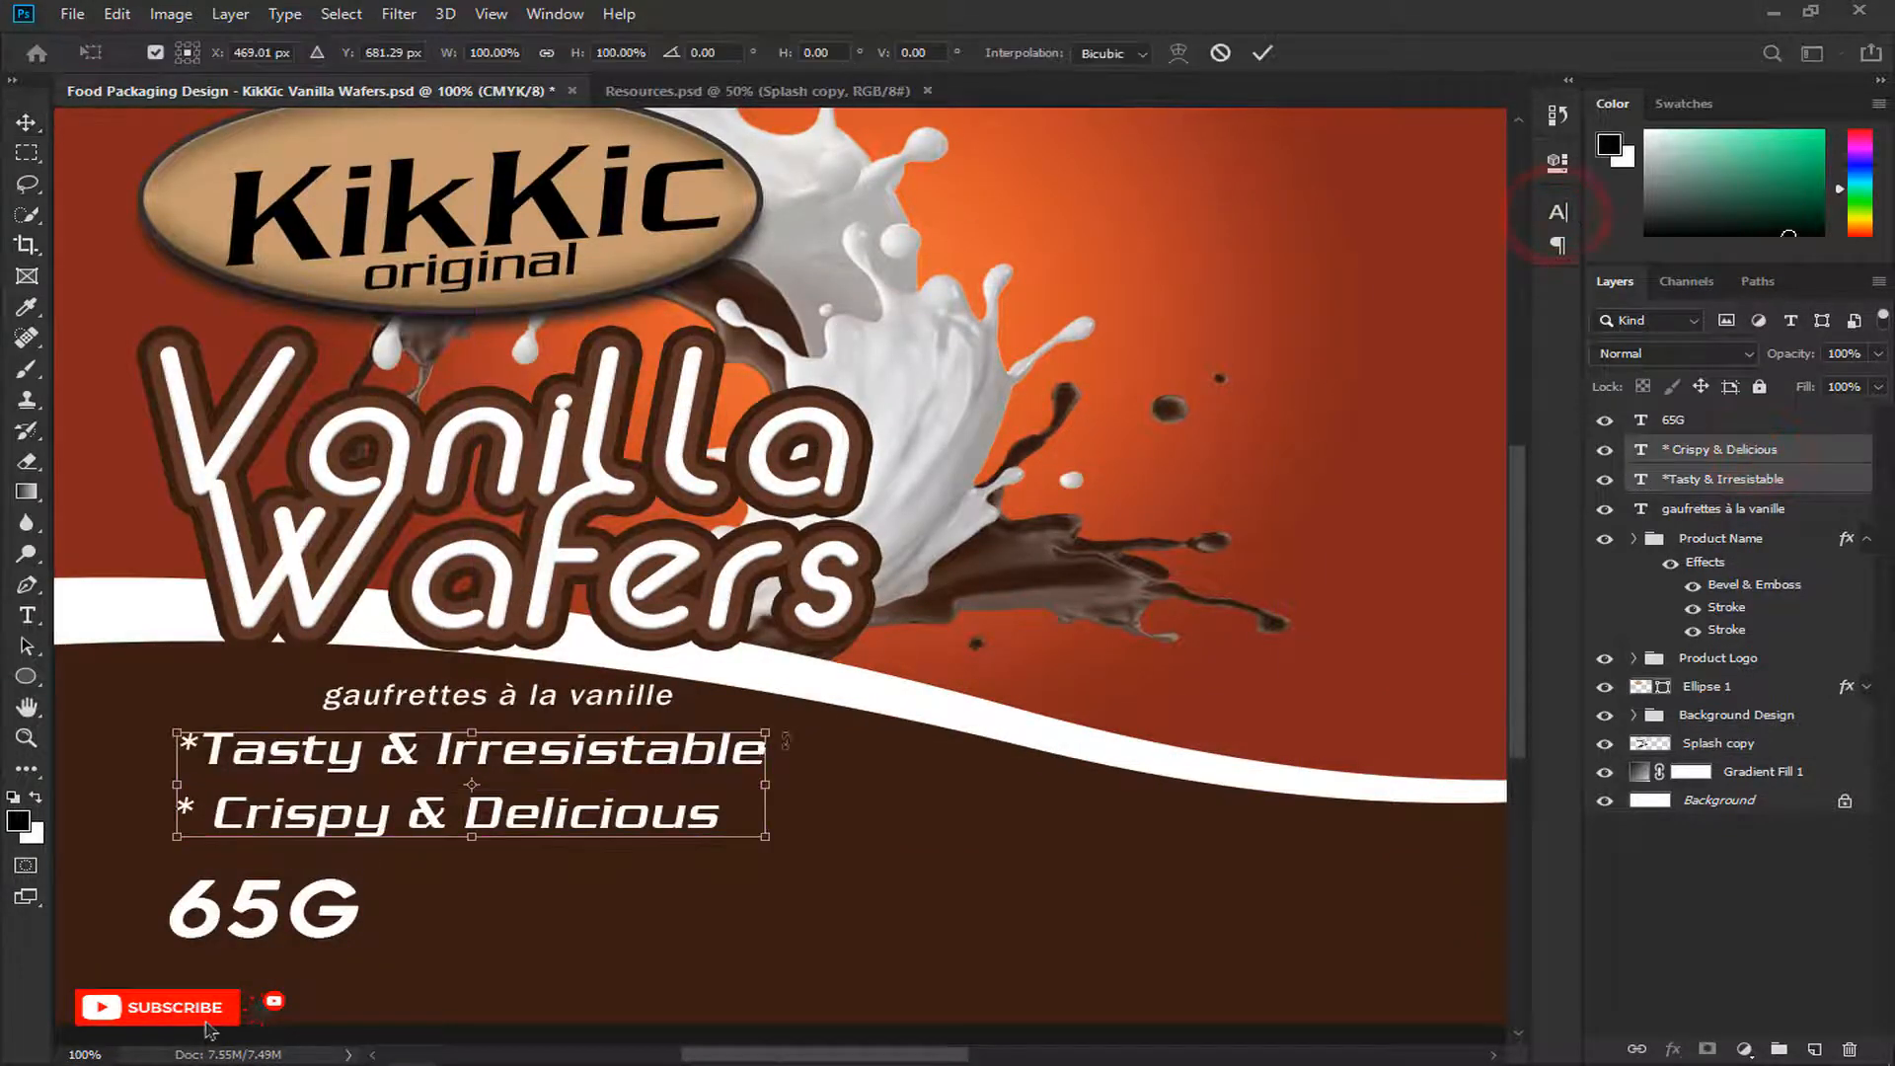
pyautogui.moveTo(768, 730); pyautogui.dragTo(752, 739)
pyautogui.press('Left')
pyautogui.press('Left')
pyautogui.press('Left')
pyautogui.press('Left')
pyautogui.press('Left')
pyautogui.press('Left')
pyautogui.press('Left')
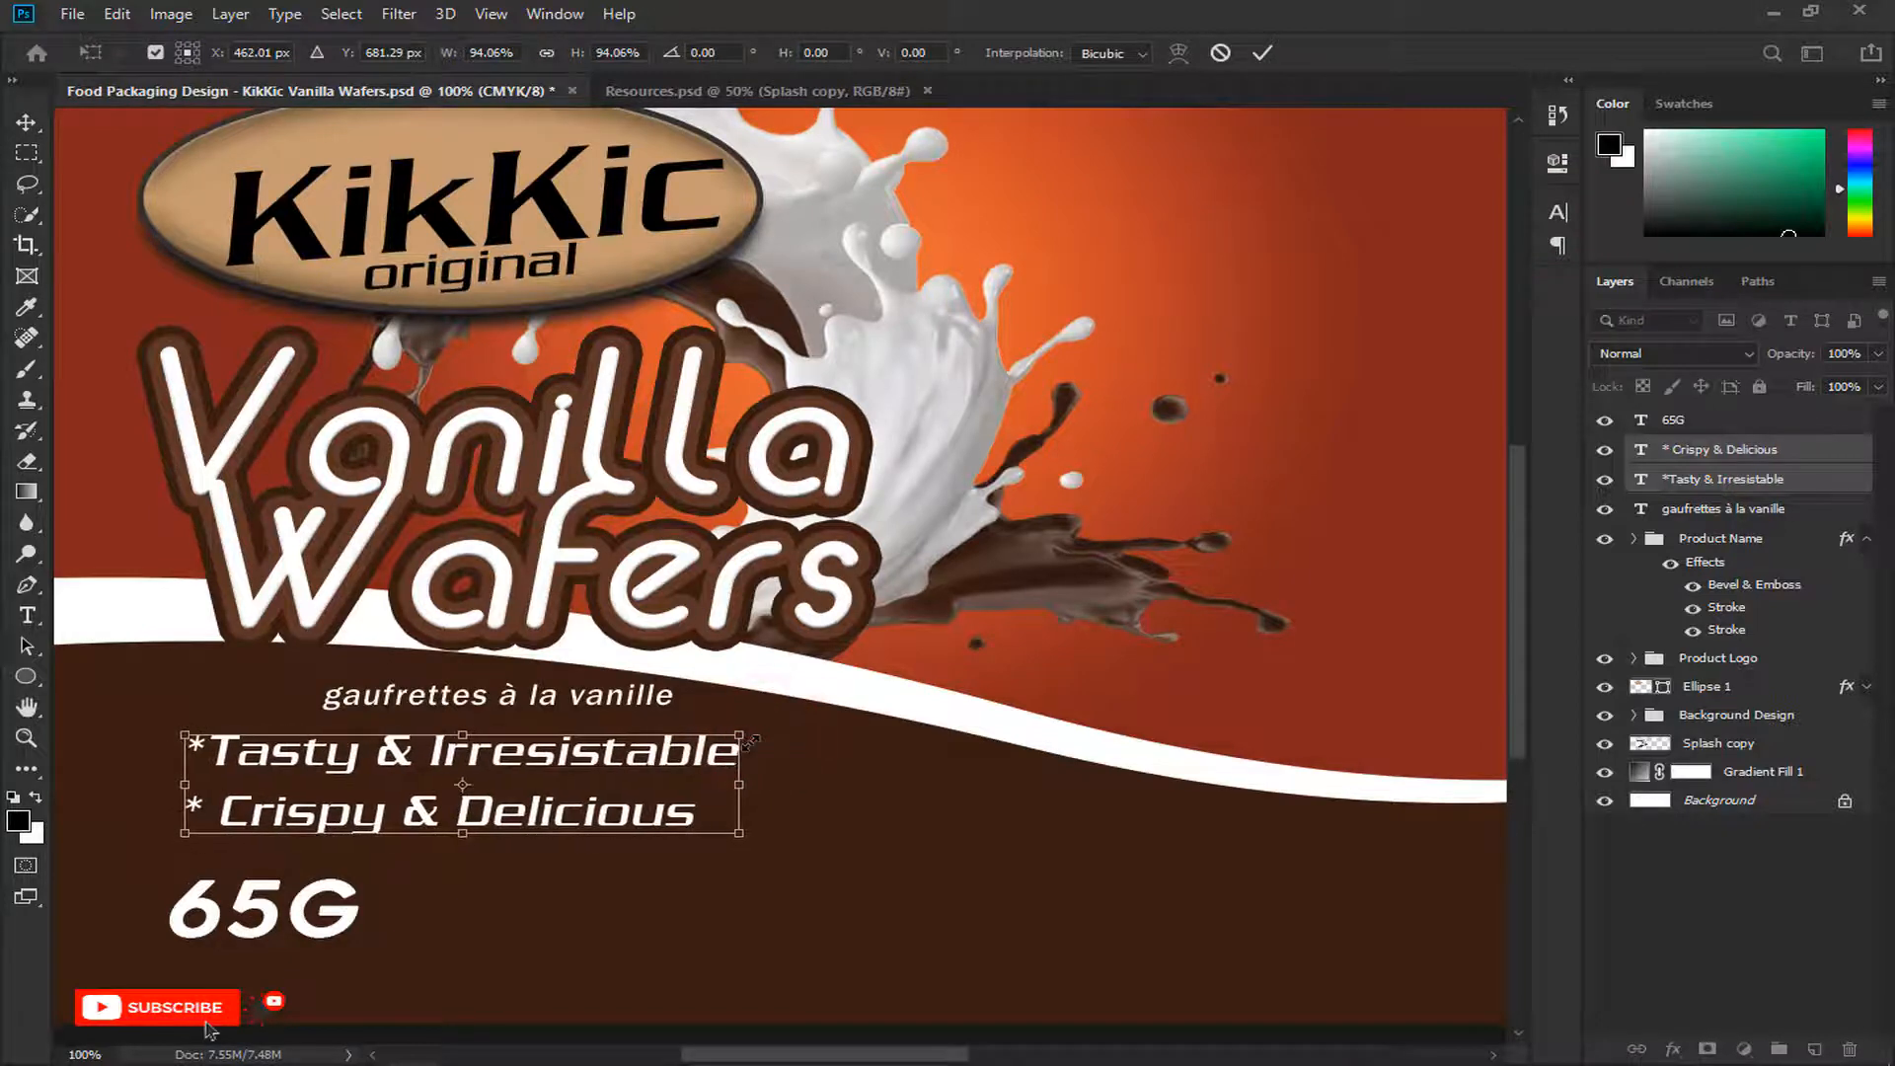
pyautogui.press('Return')
pyautogui.moveTo(299, 913); pyautogui.dragTo(316, 916)
pyautogui.hotkey('ctrl', '0')
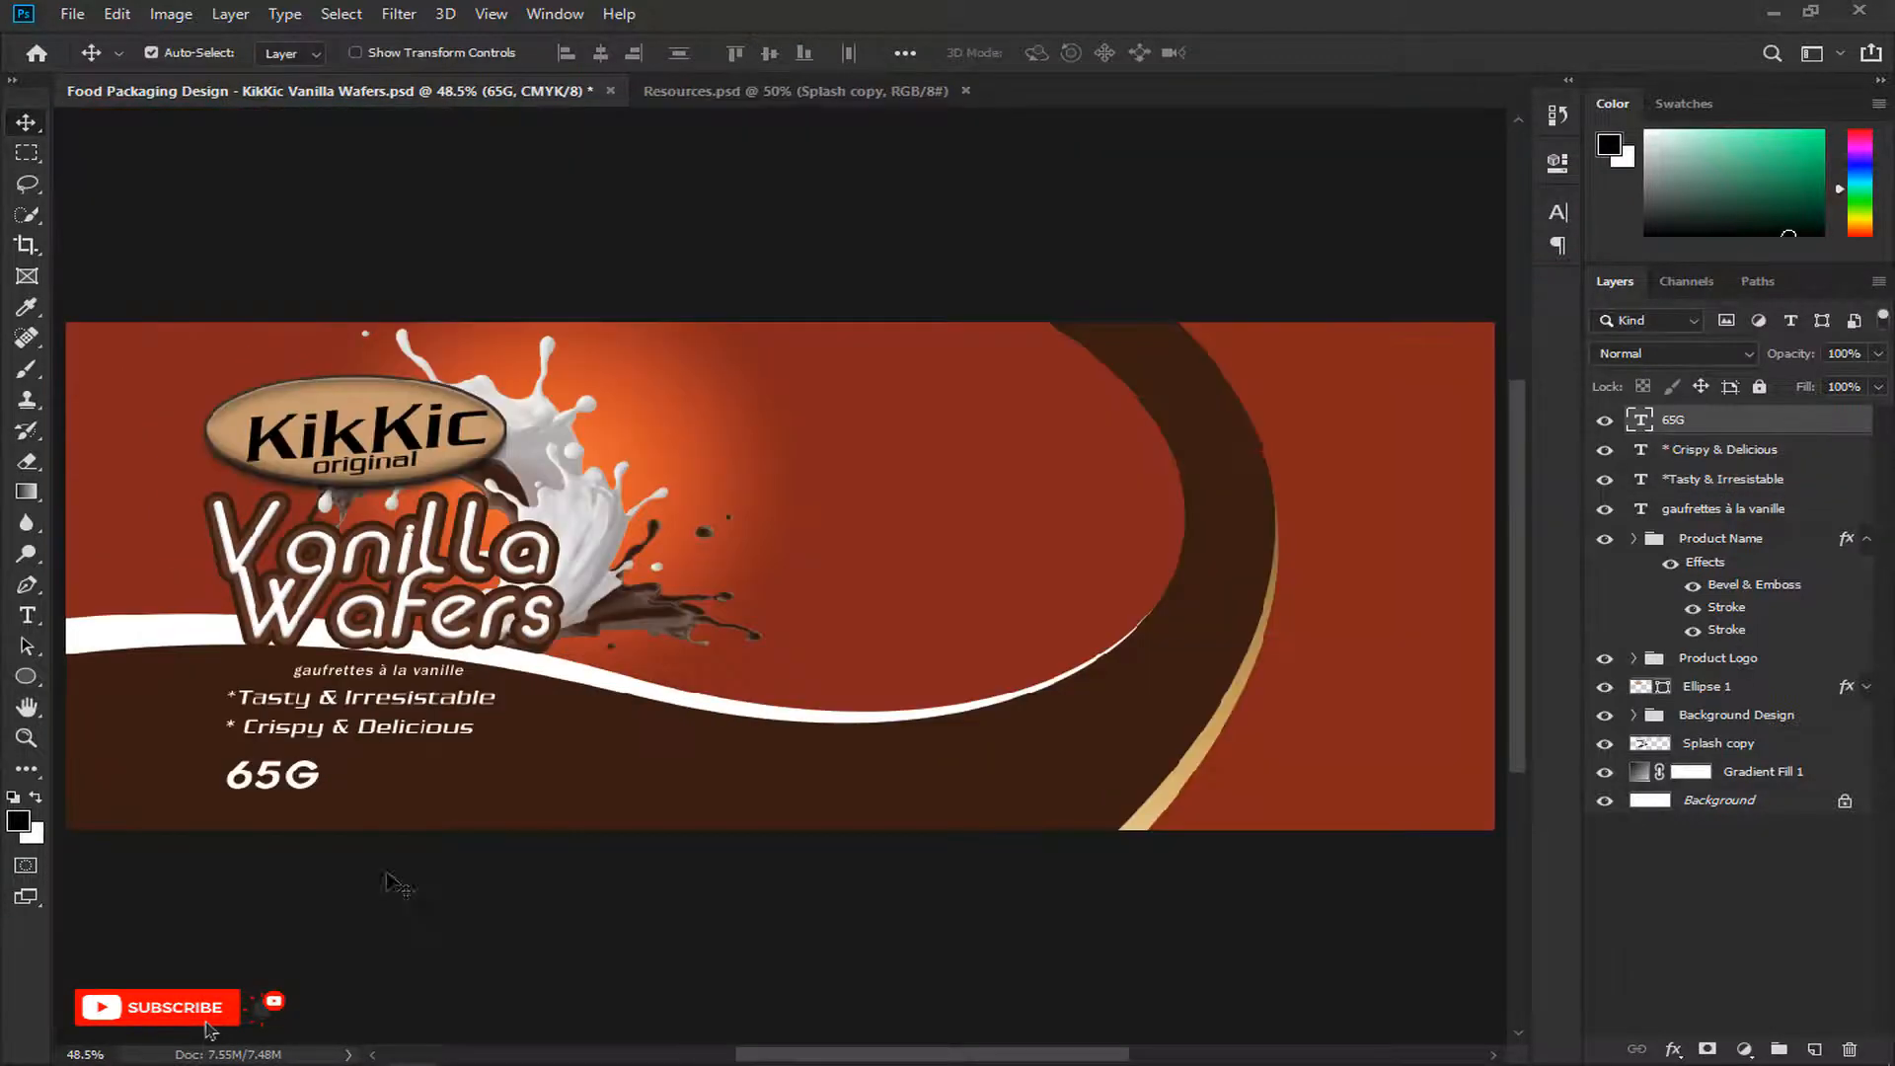
# Step: Group the four supporting text layers as "Text 1" and collapse the Product Name group's effects list
pyautogui.keyDown('shift'); pyautogui.click(1698, 509); pyautogui.keyUp('shift')
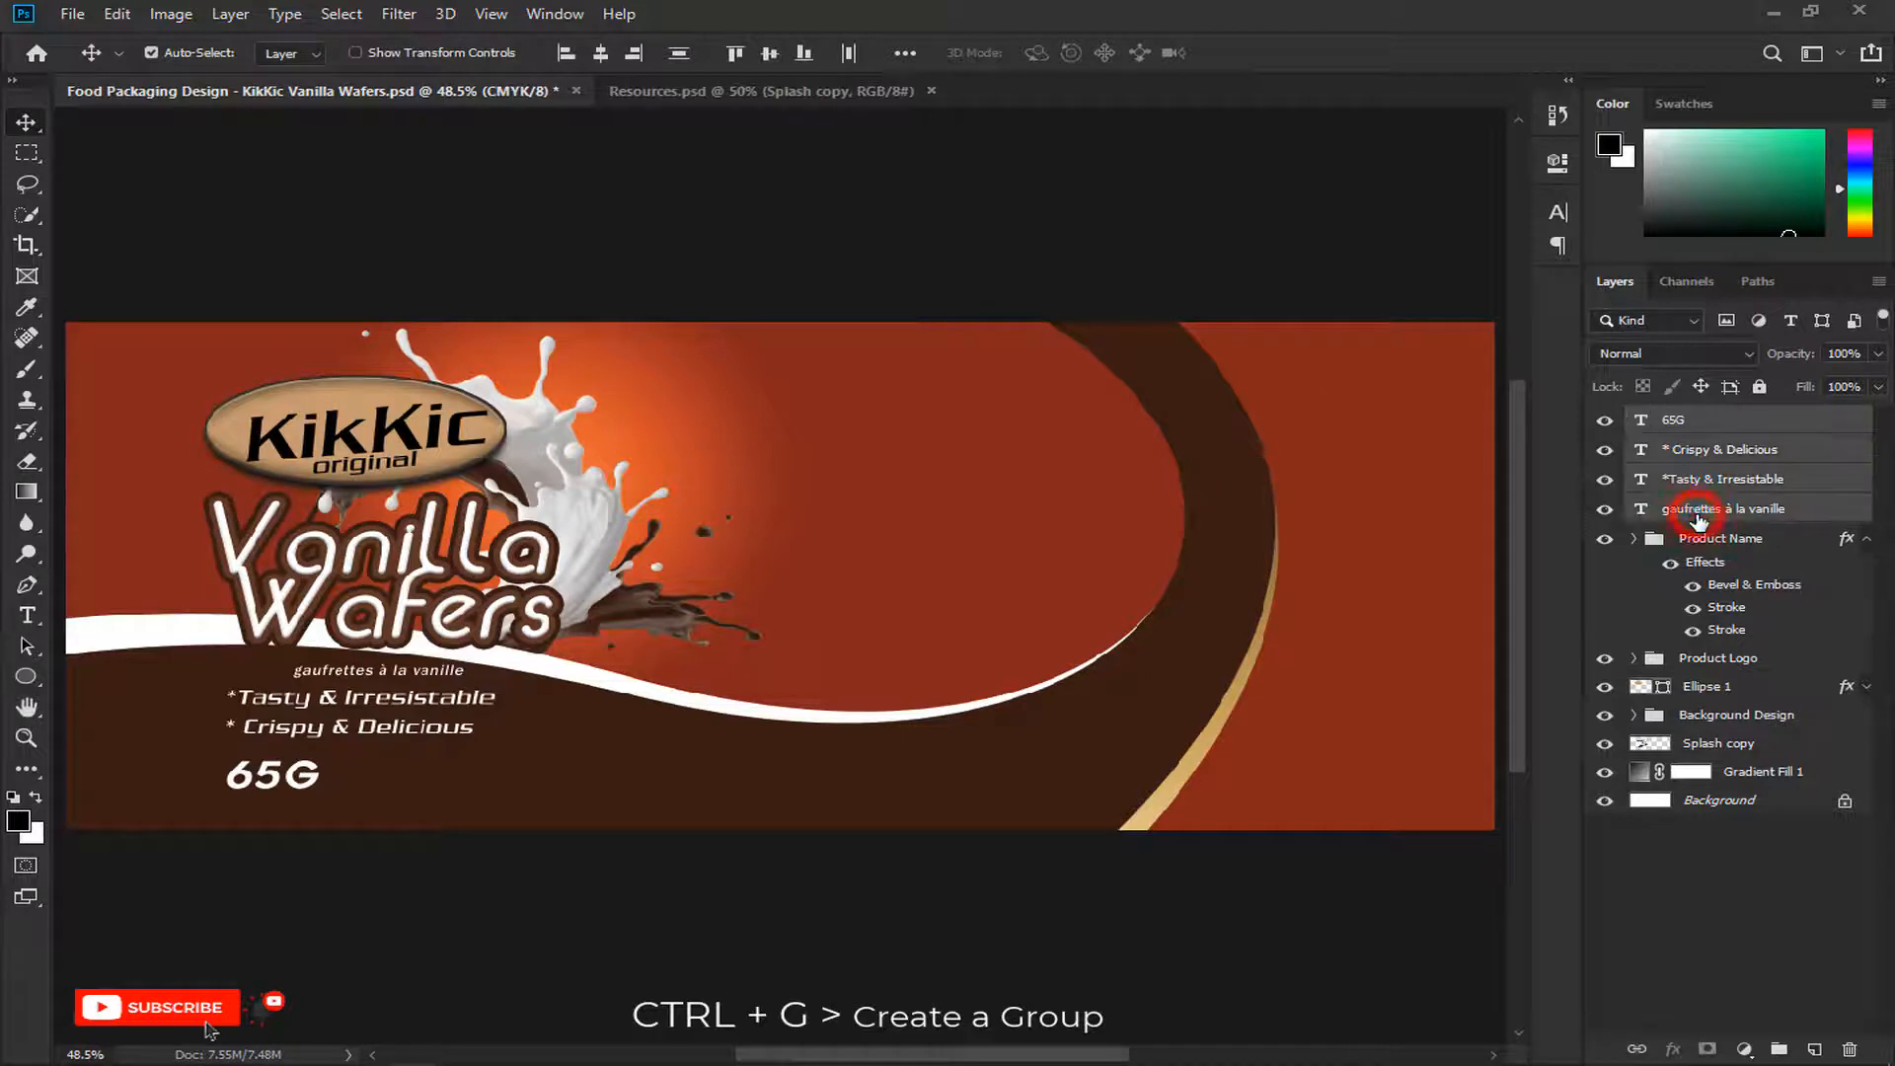
pyautogui.hotkey('ctrl', 'g')
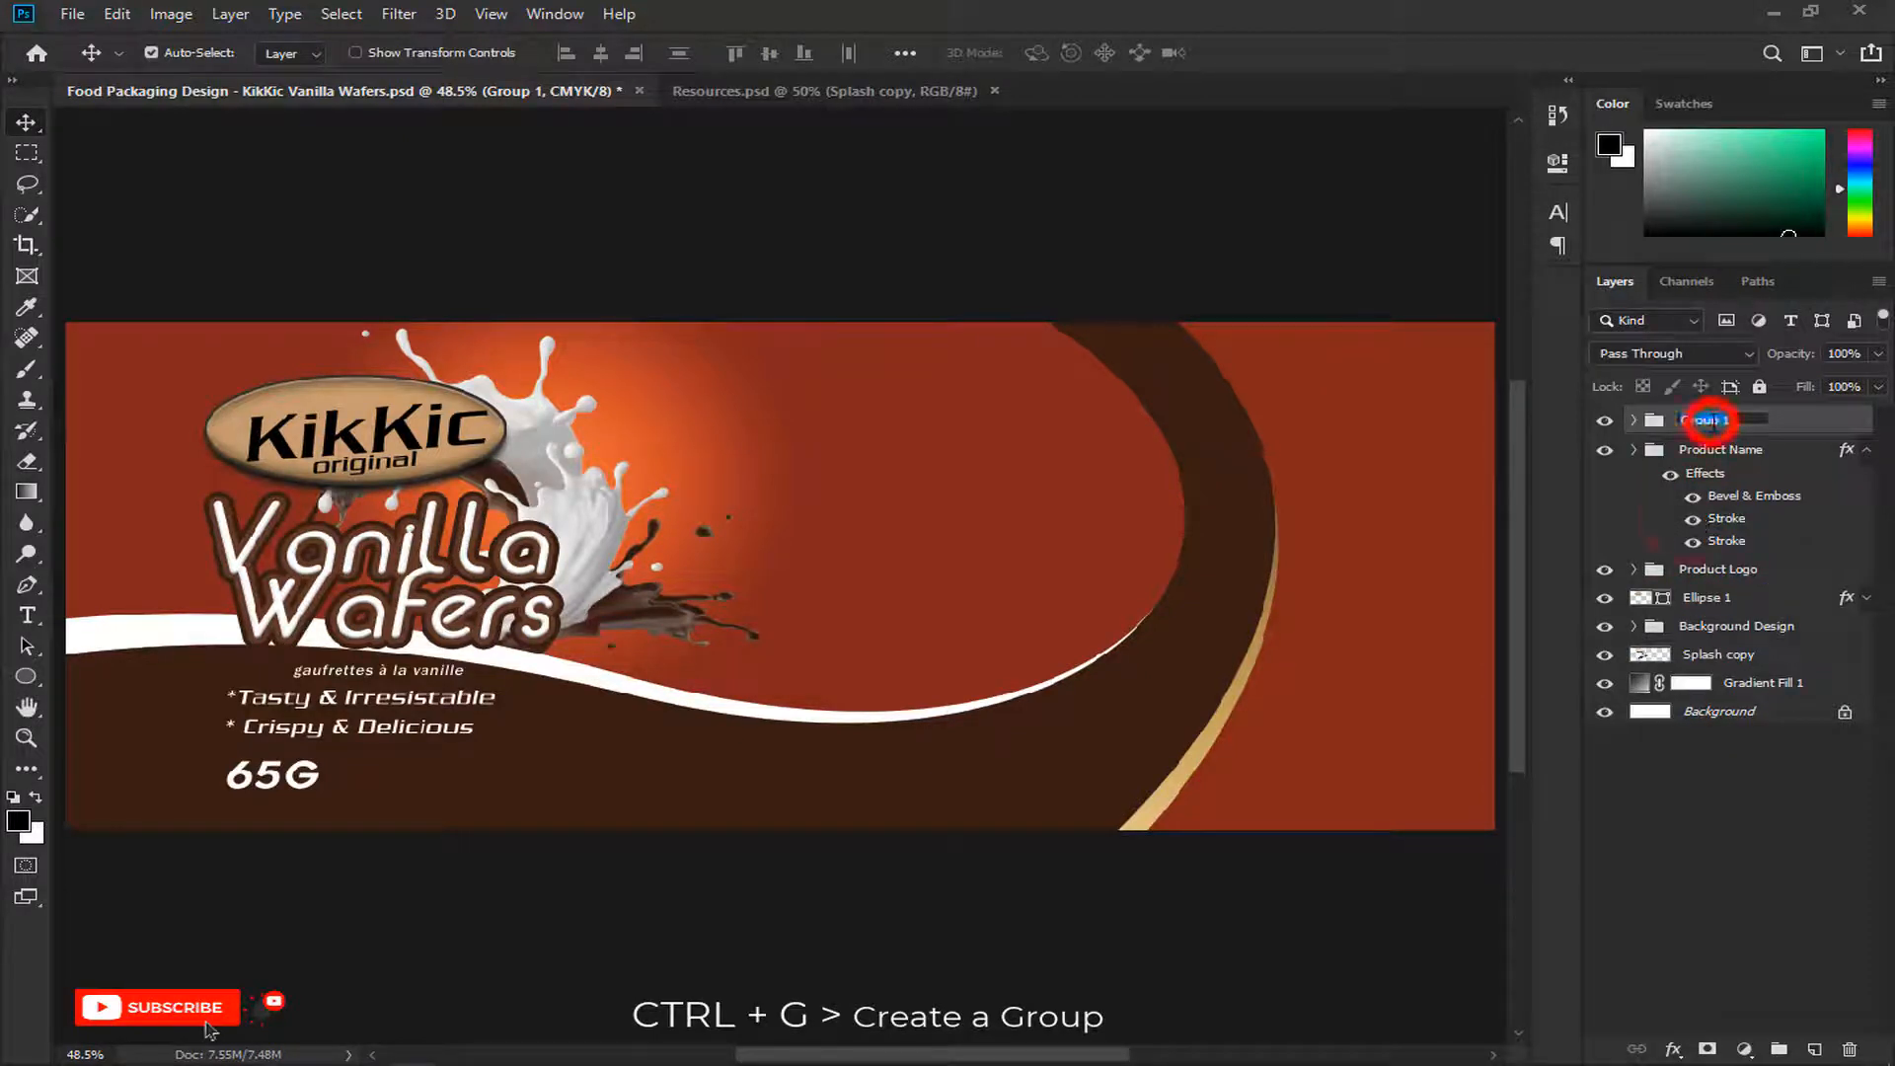
pyautogui.write('Text 1')
pyautogui.press('Return')
pyautogui.click(1867, 450)
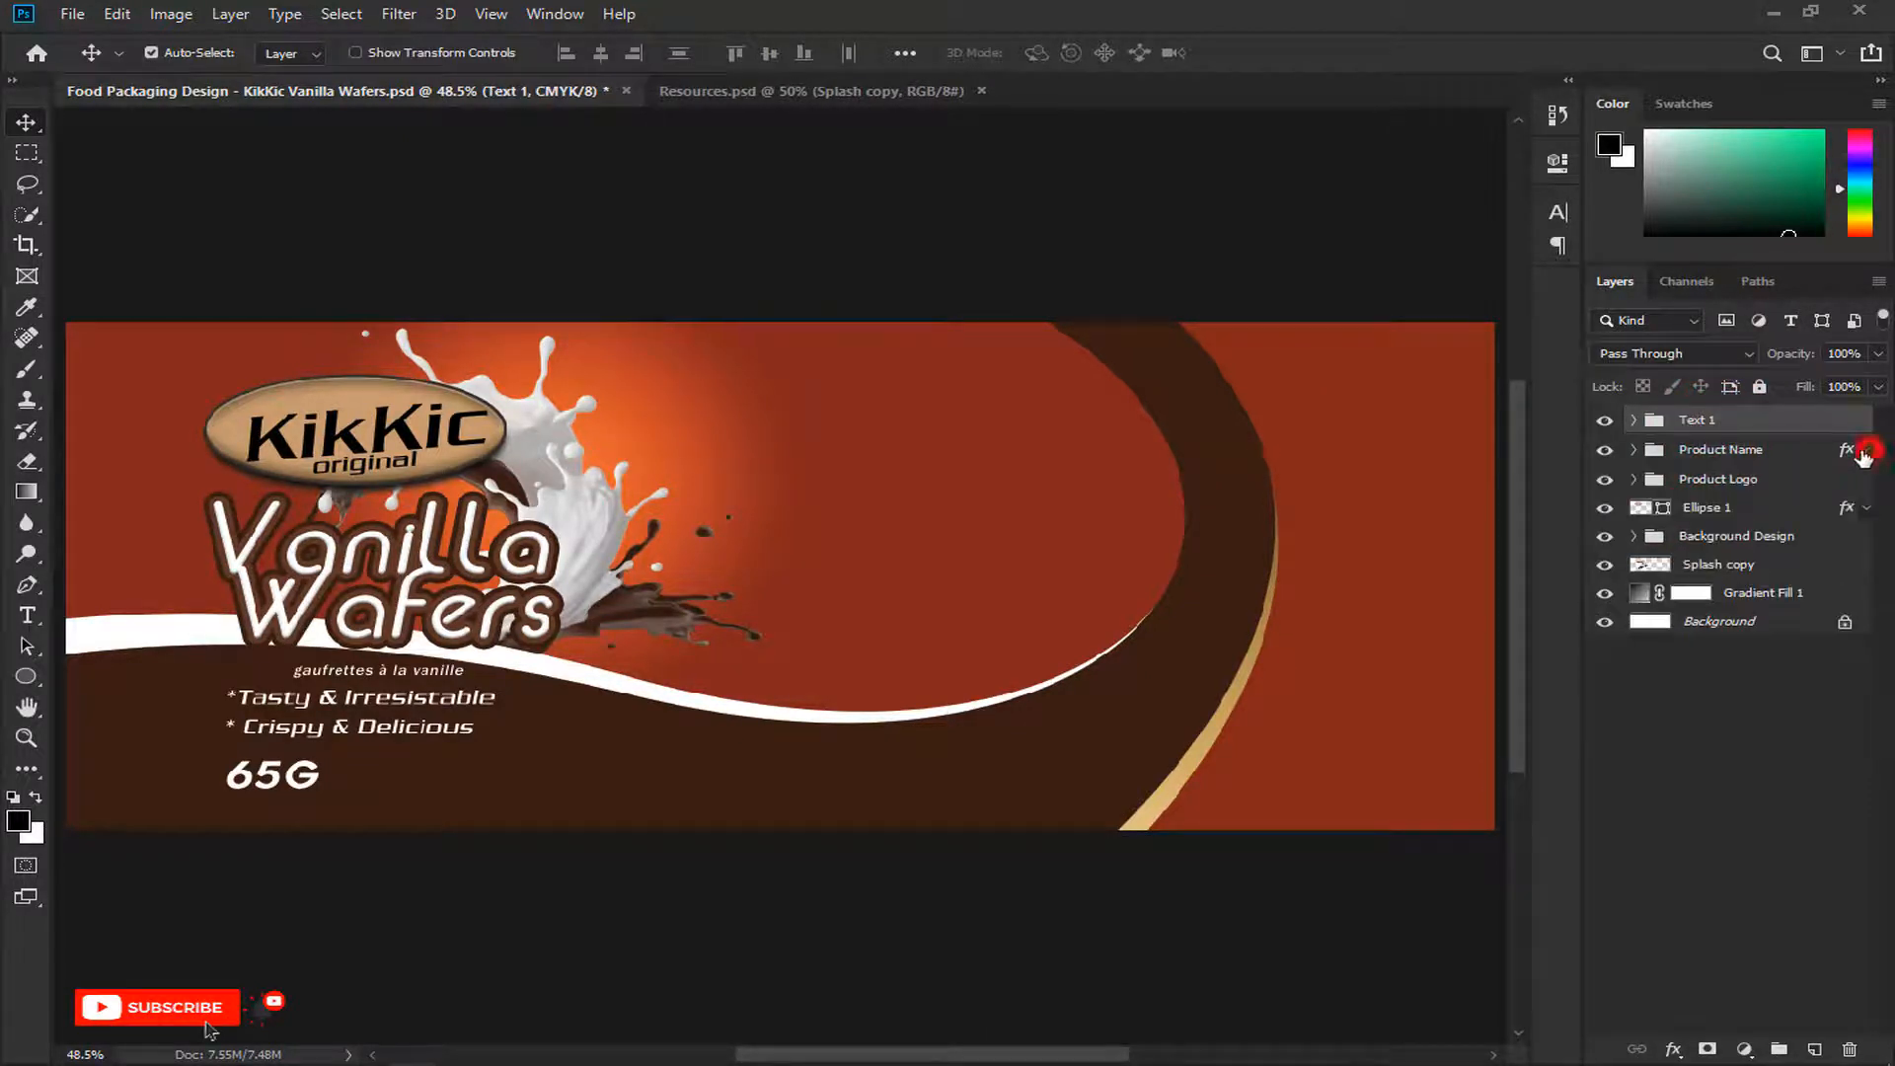
# Step: Copy the wafer image from Resources.psd into the packaging design, scale it to about 13.4%, and place it between the splash and the curved band
pyautogui.click(894, 92)
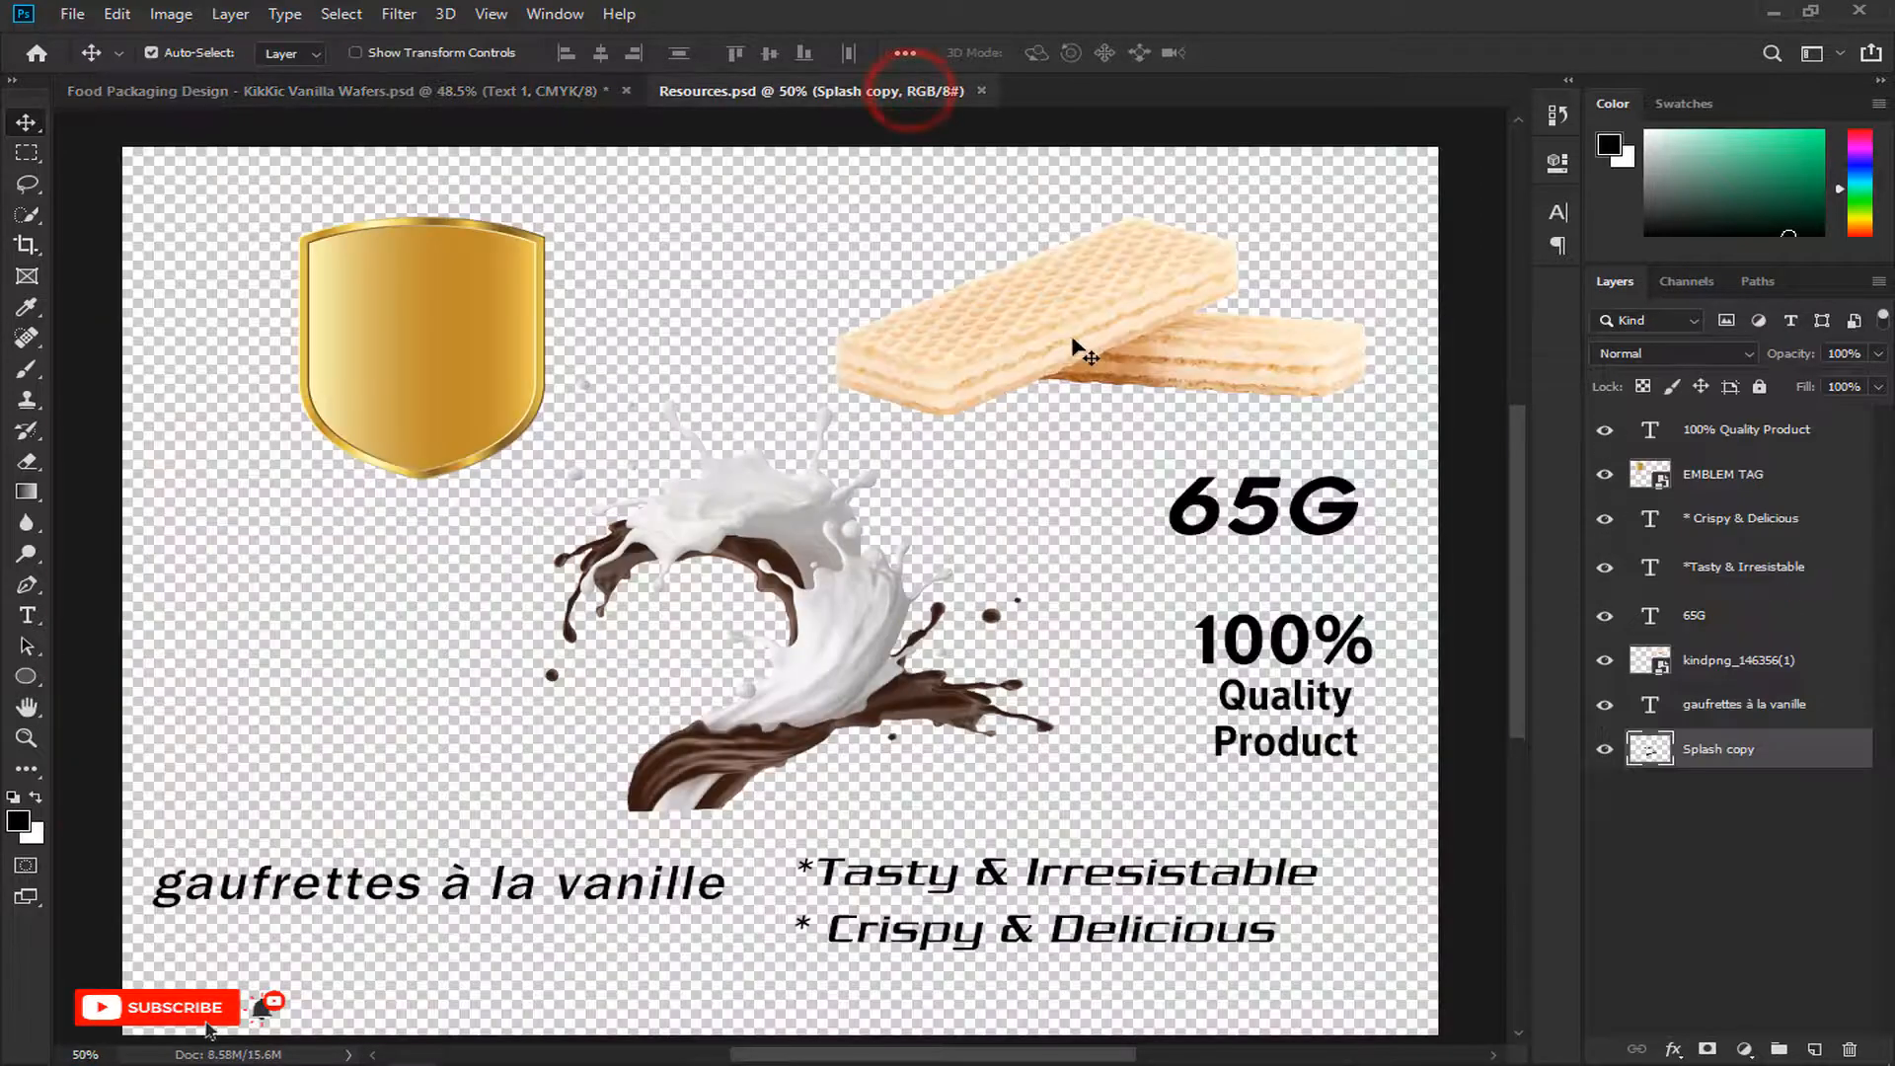
pyautogui.moveTo(1074, 335); pyautogui.dragTo(946, 546)
pyautogui.hotkey('ctrl', 't')
pyautogui.moveTo(1253, 451); pyautogui.dragTo(1207, 470)
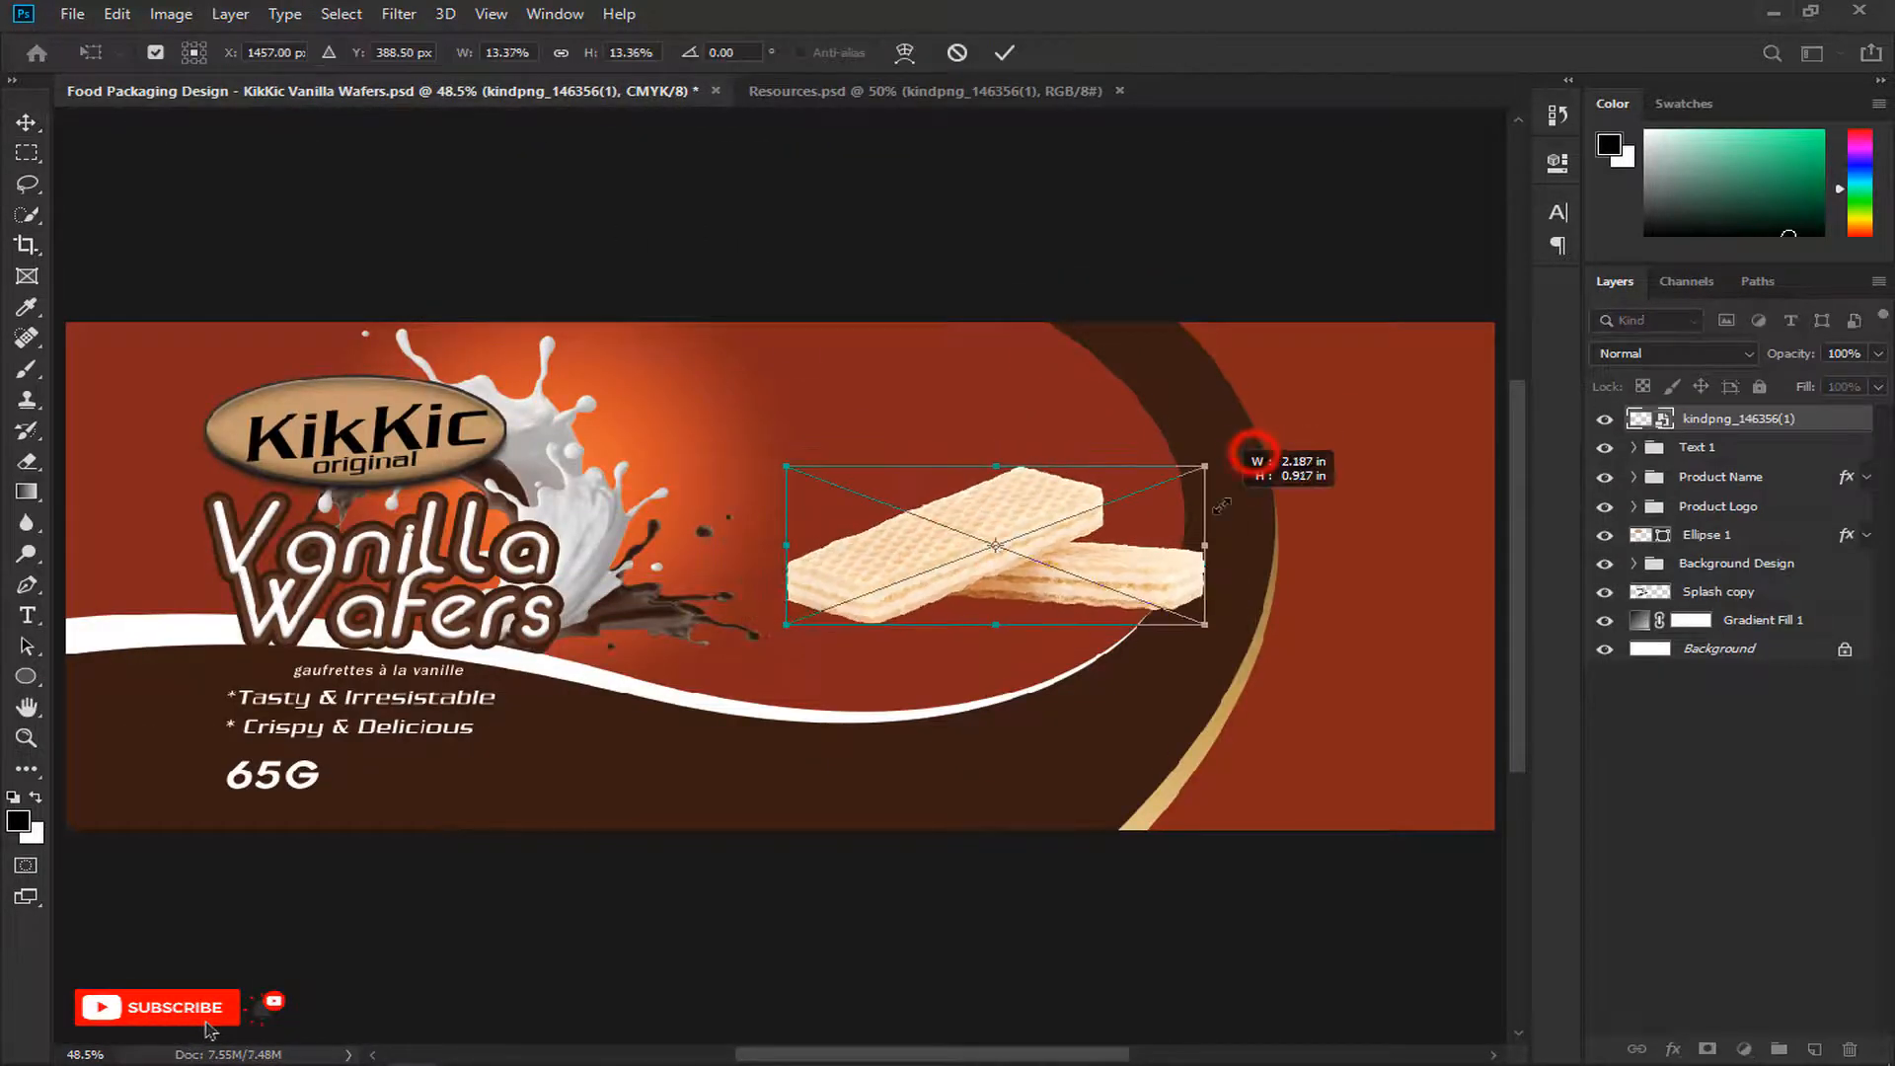
pyautogui.moveTo(1083, 567); pyautogui.dragTo(1102, 619)
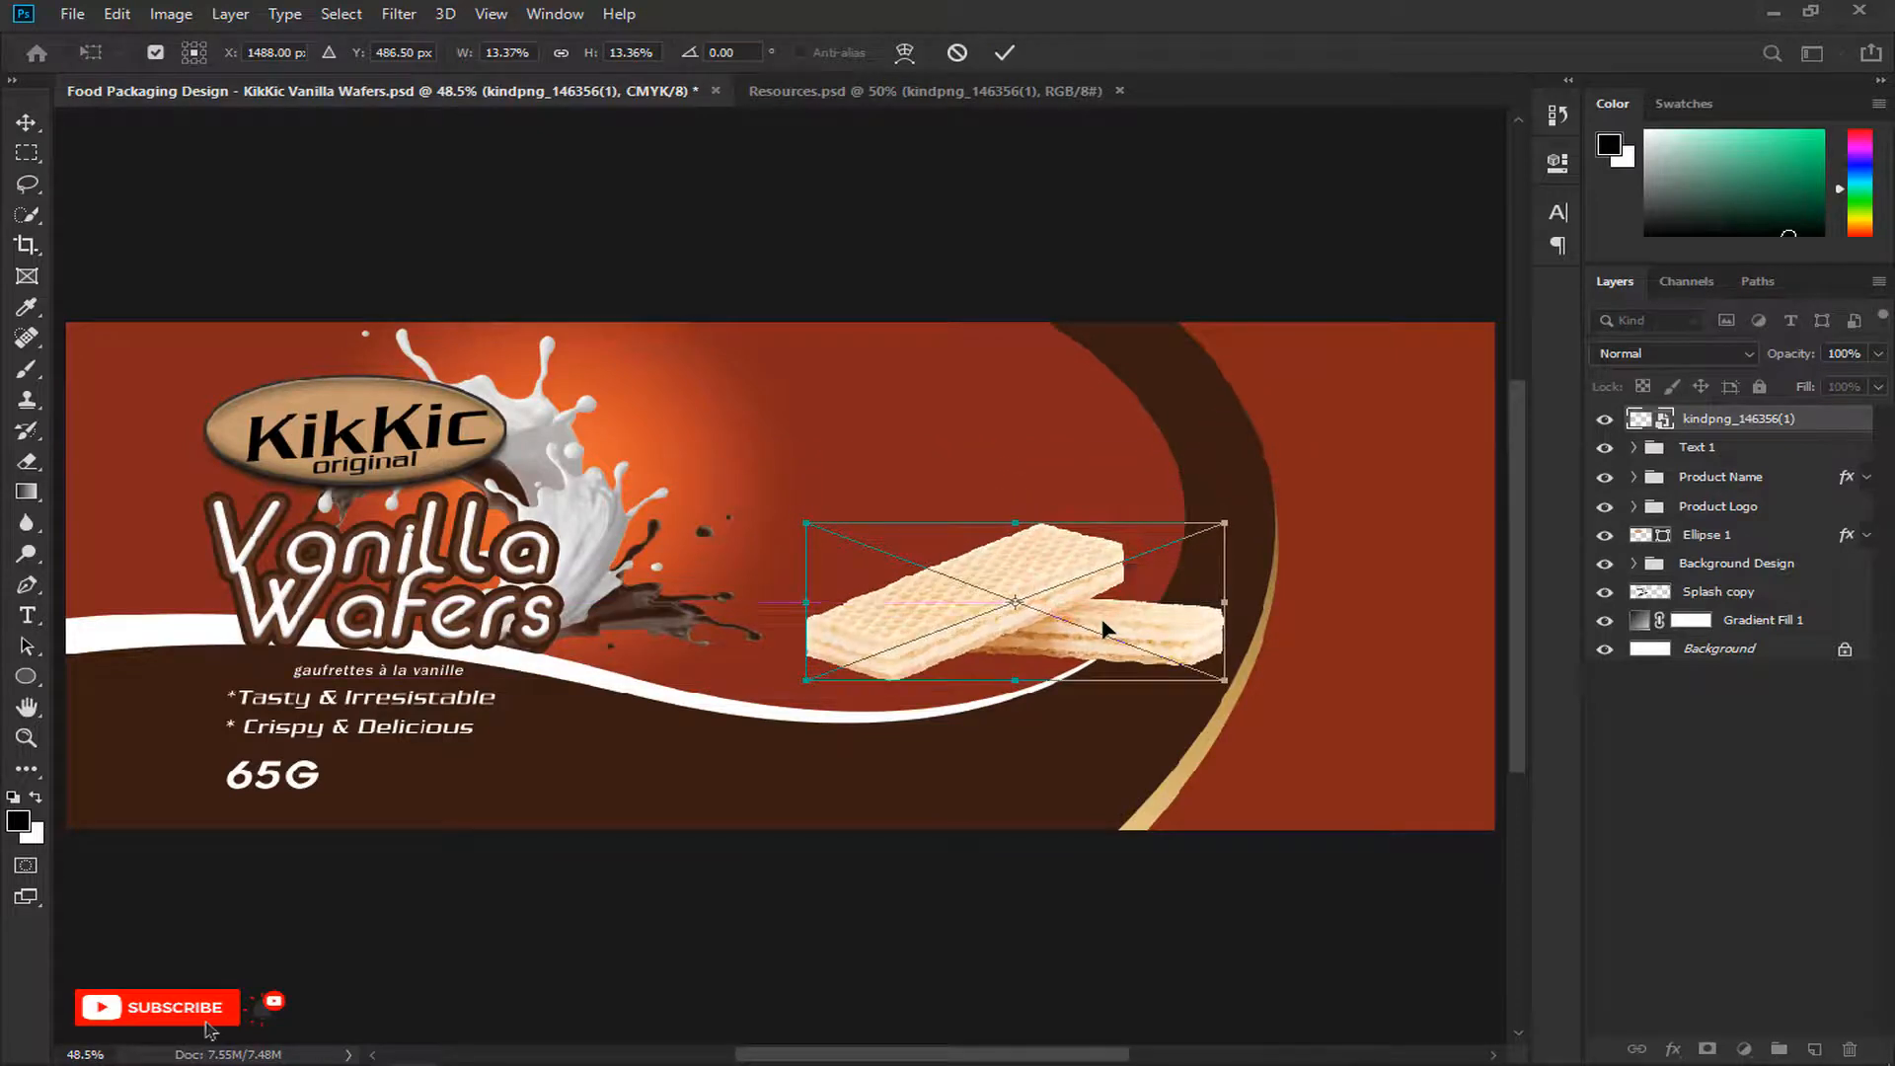
pyautogui.press('Return')
# Step: Duplicate the wafer layer, scale the copy down, and place it in front of the original wafers' lower edge
pyautogui.hotkey('ctrl', '+')
pyautogui.hotkey('ctrl', '+')
pyautogui.hotkey('ctrl', '+')
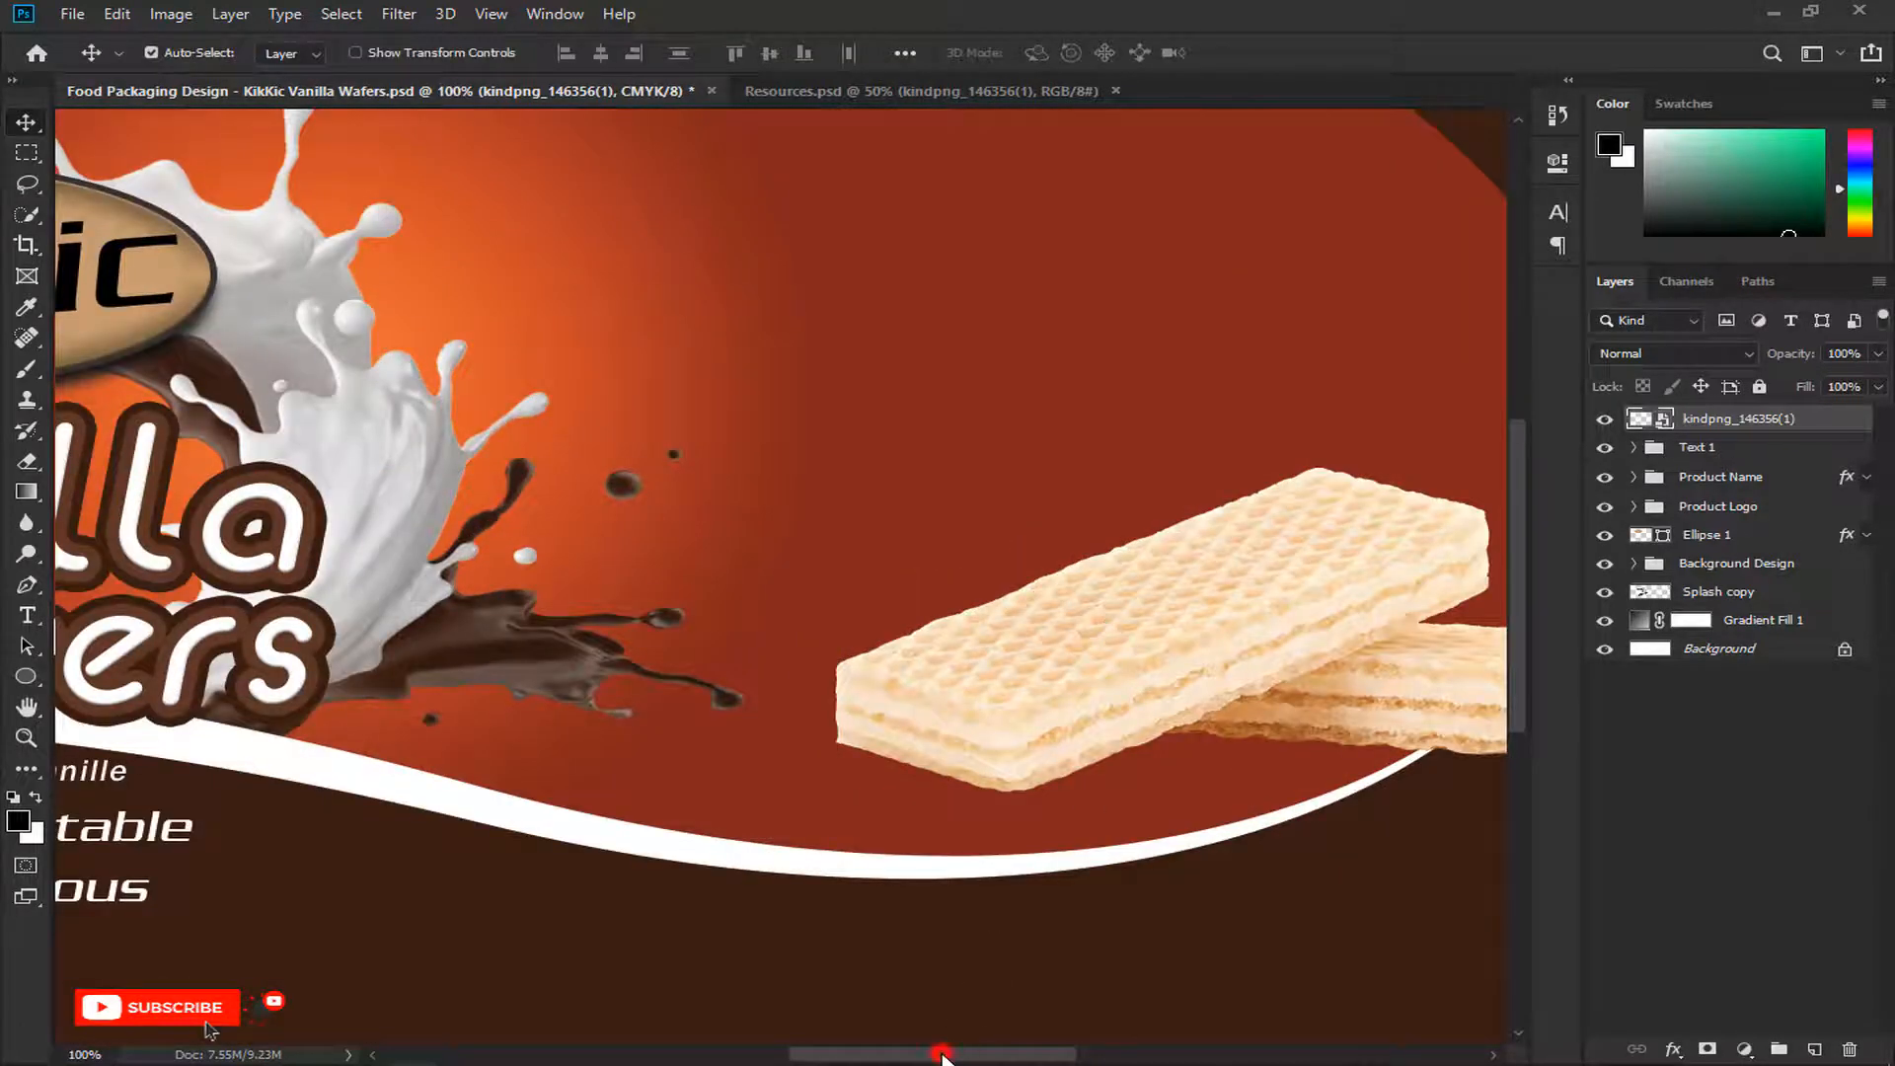
pyautogui.moveTo(942, 1056); pyautogui.dragTo(1044, 1057)
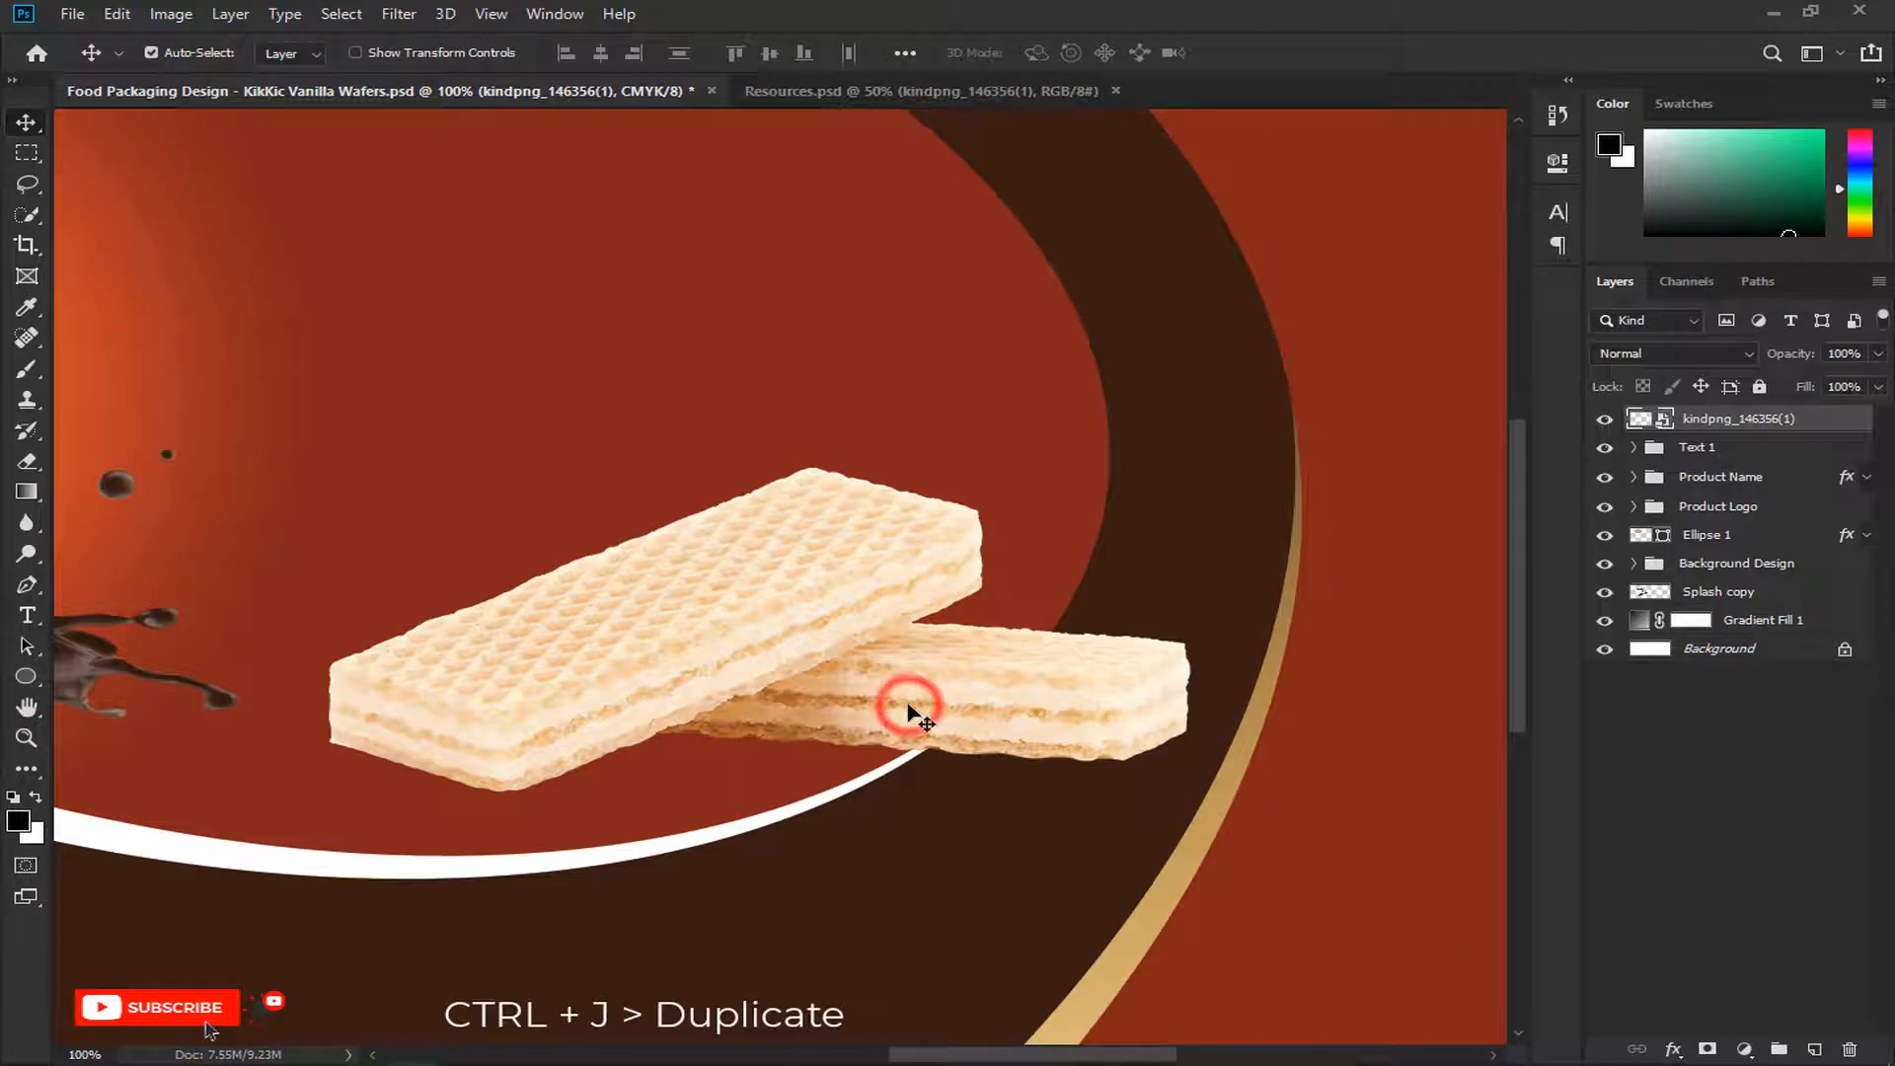
pyautogui.hotkey('ctrl', 'j')
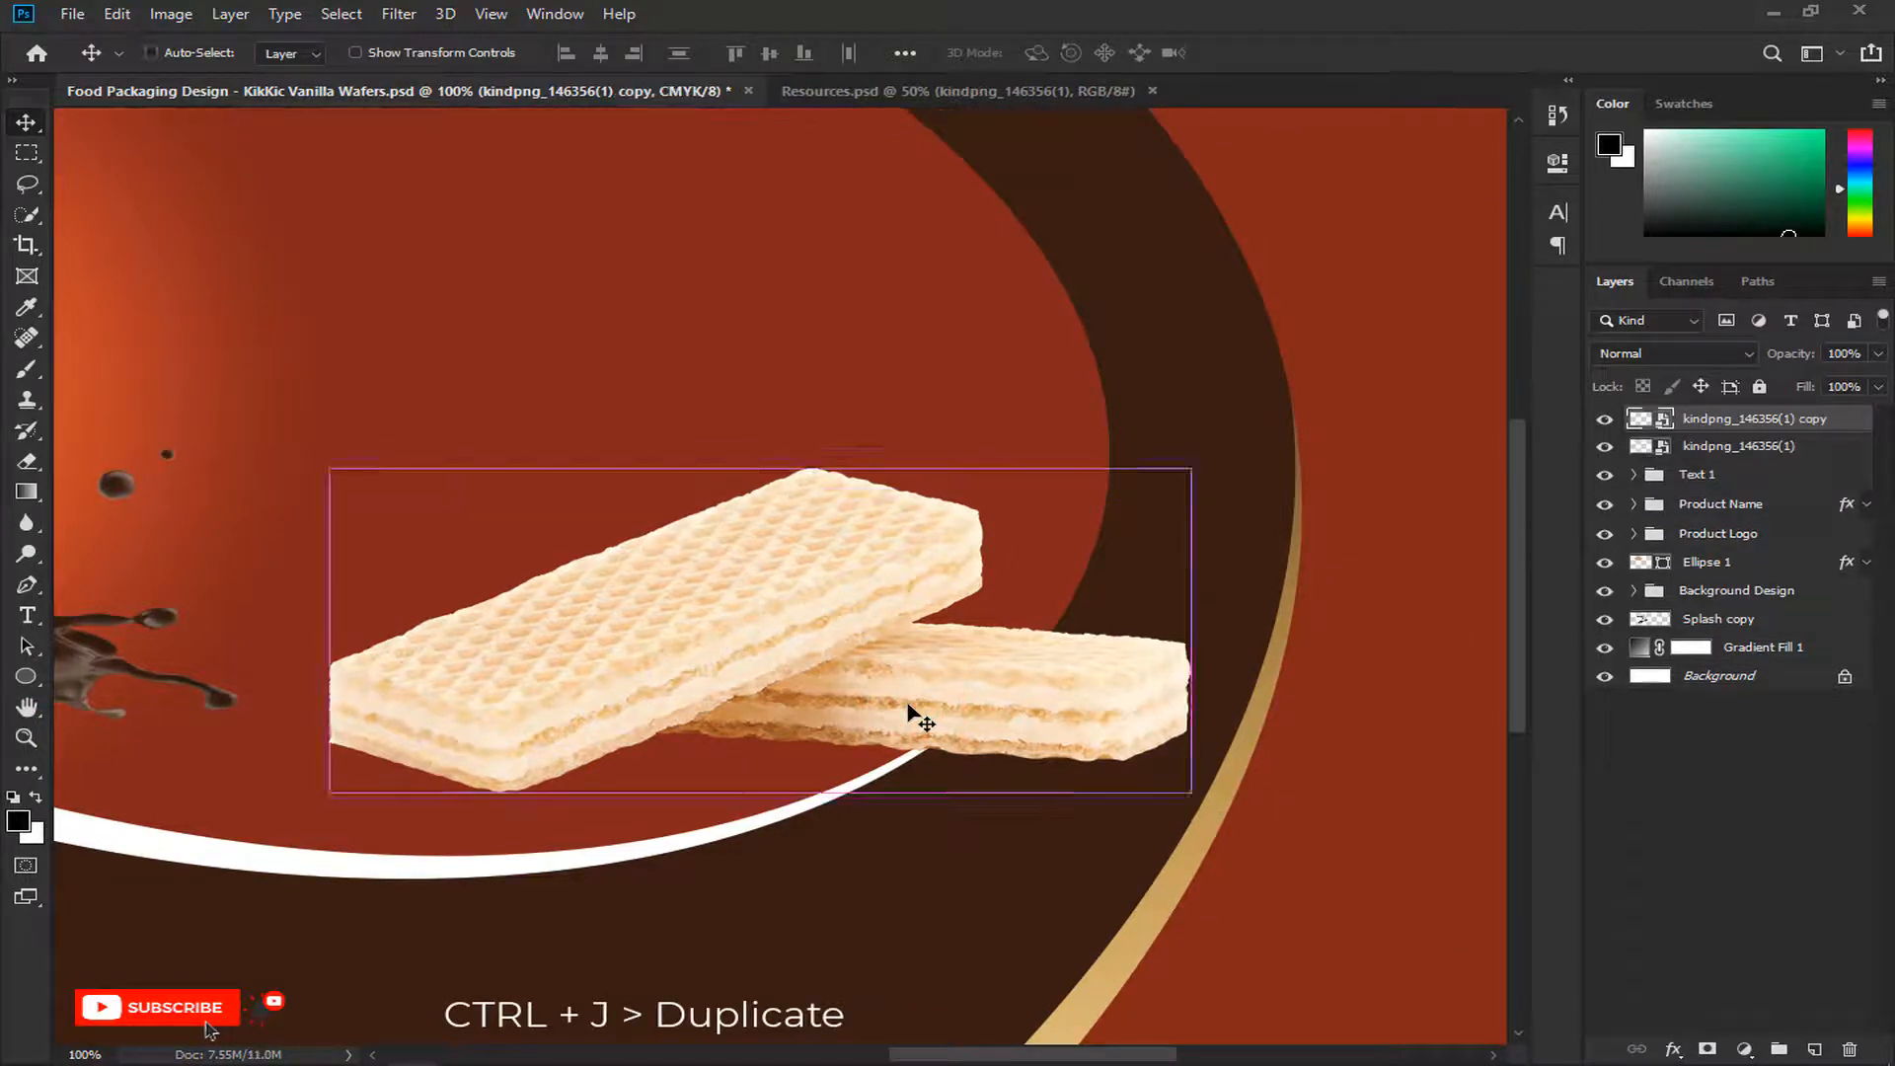
pyautogui.hotkey('ctrl', 't')
pyautogui.moveTo(1190, 464); pyautogui.dragTo(1017, 533)
pyautogui.moveTo(819, 620); pyautogui.dragTo(857, 767)
pyautogui.press('Return')
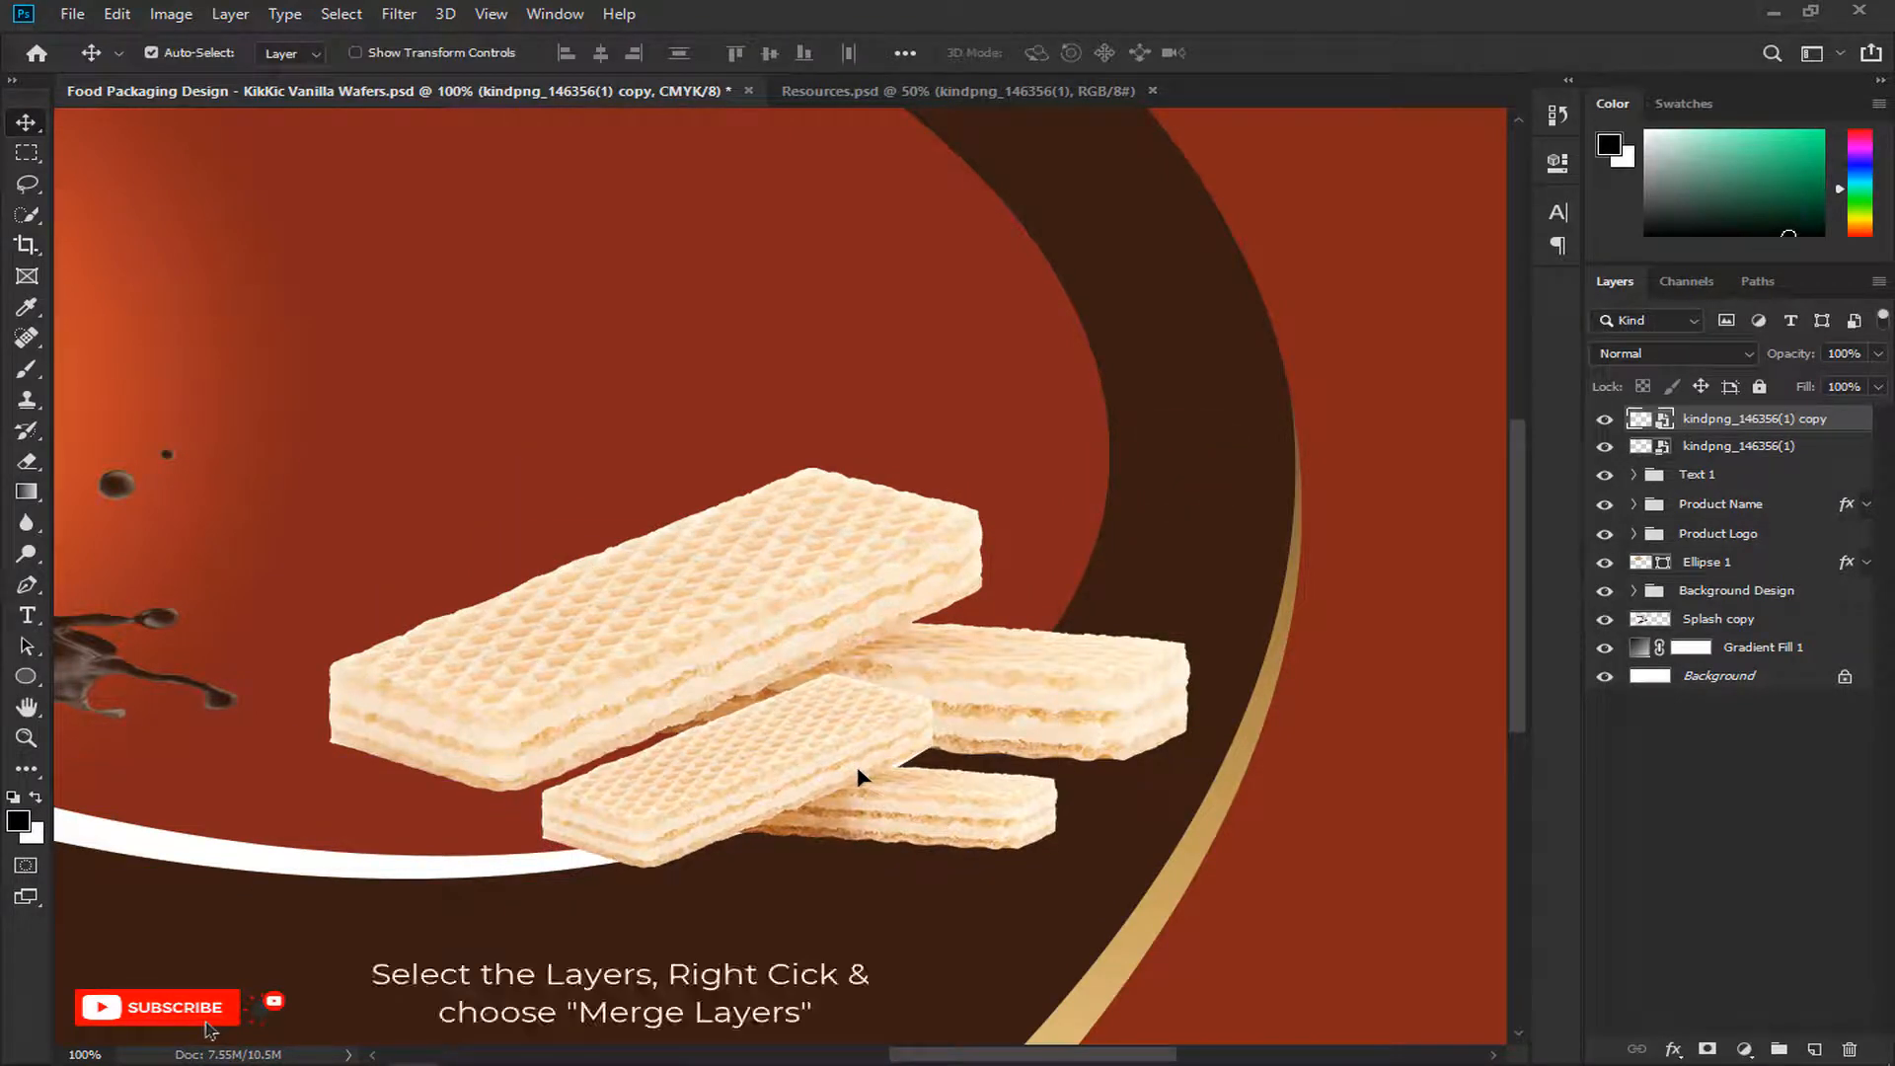
# Step: Merge the original wafer layer and its smaller copy into one layer
pyautogui.keyDown('ctrl'); pyautogui.click(1698, 446); pyautogui.keyUp('ctrl')
pyautogui.rightClick(1699, 450)
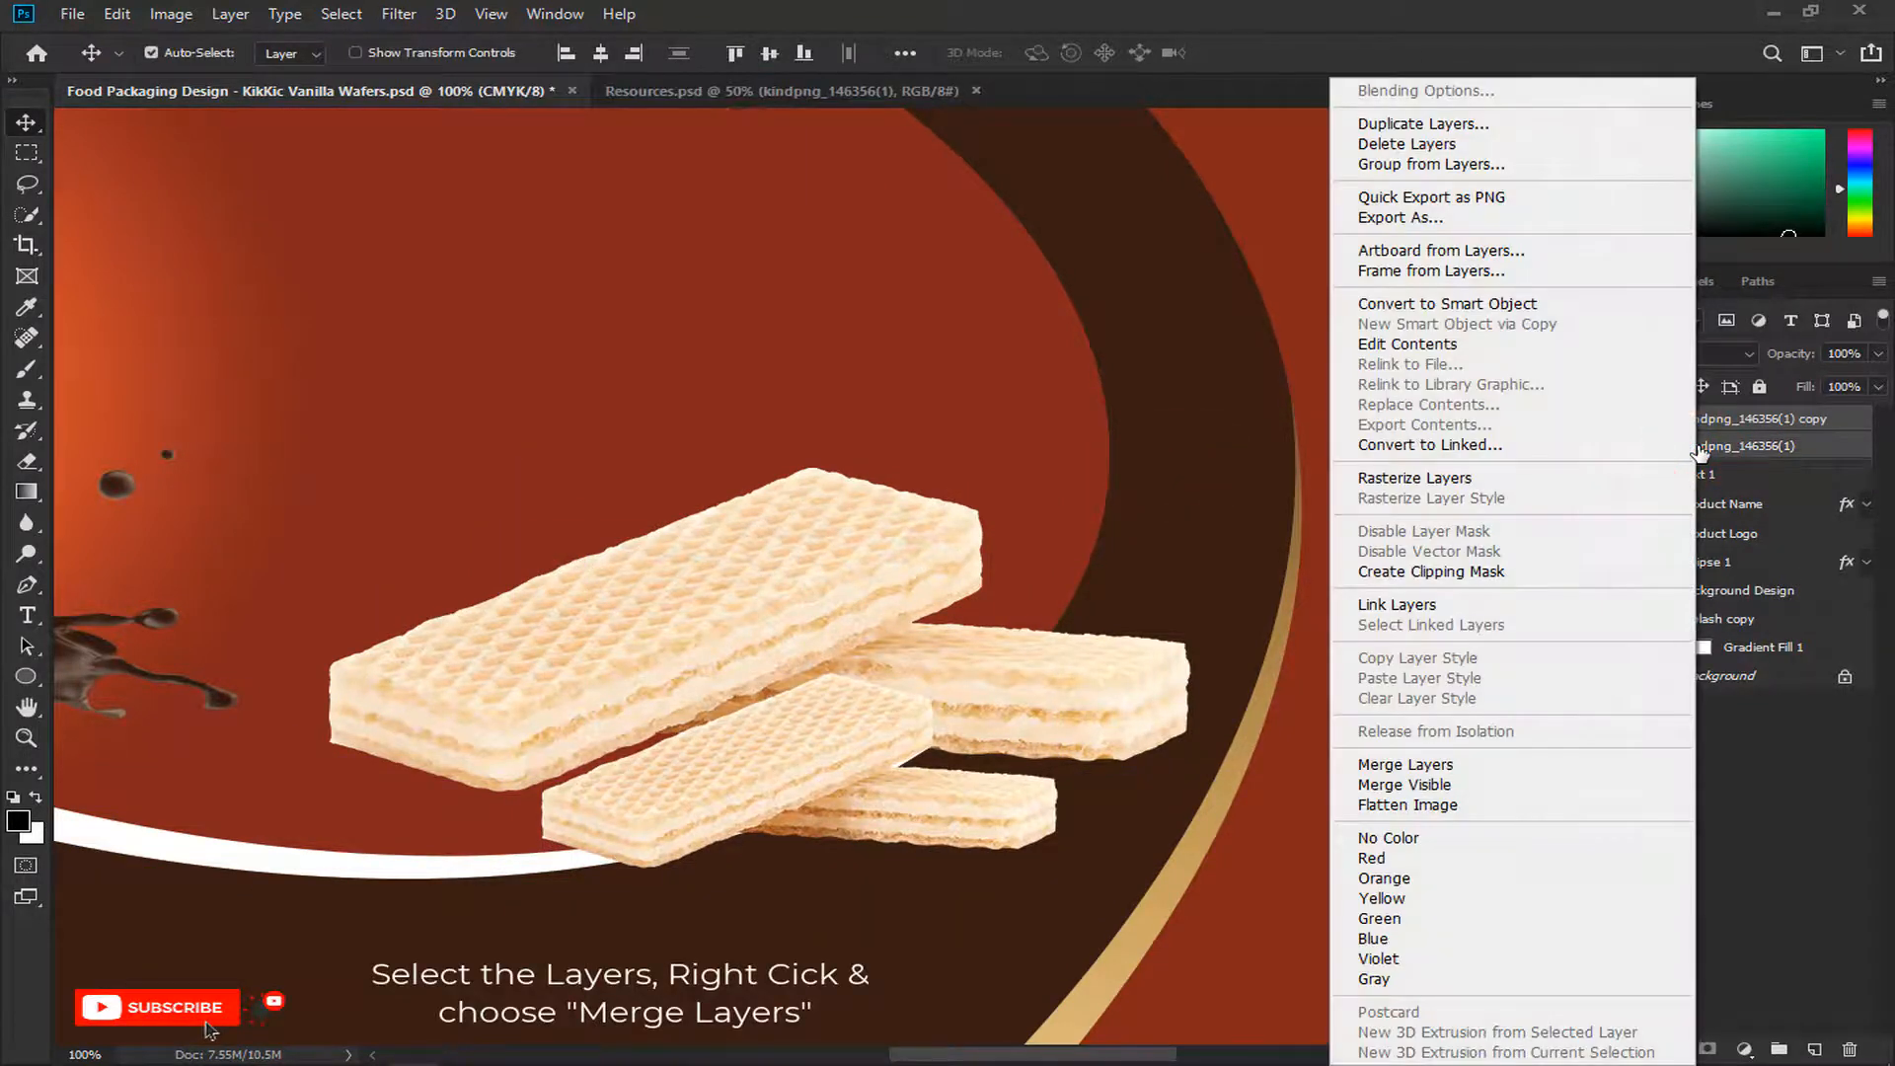
pyautogui.click(1451, 766)
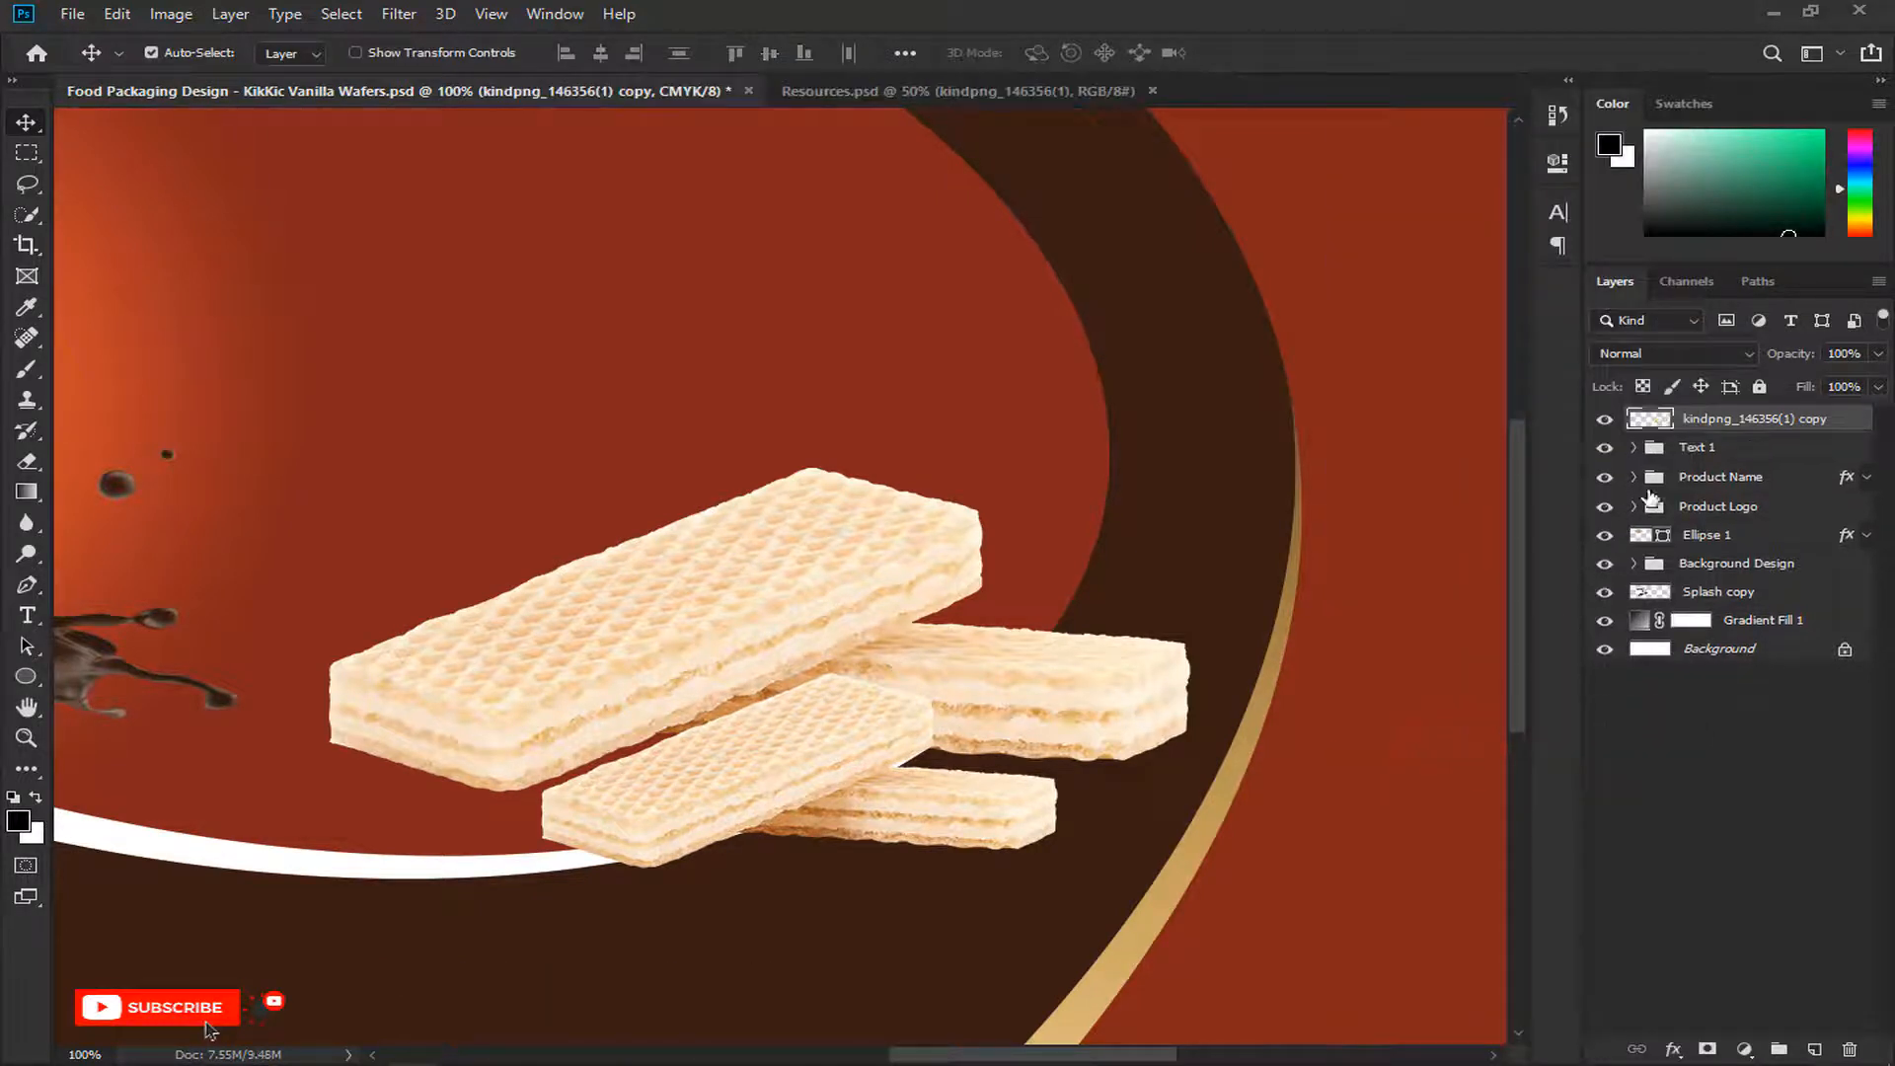
# Step: Load the merged wafers as a selection, add a Levels adjustment with black input 97 and midtone 0.72, and compare before and after
pyautogui.keyDown('ctrl'); pyautogui.click(1658, 423); pyautogui.keyUp('ctrl')
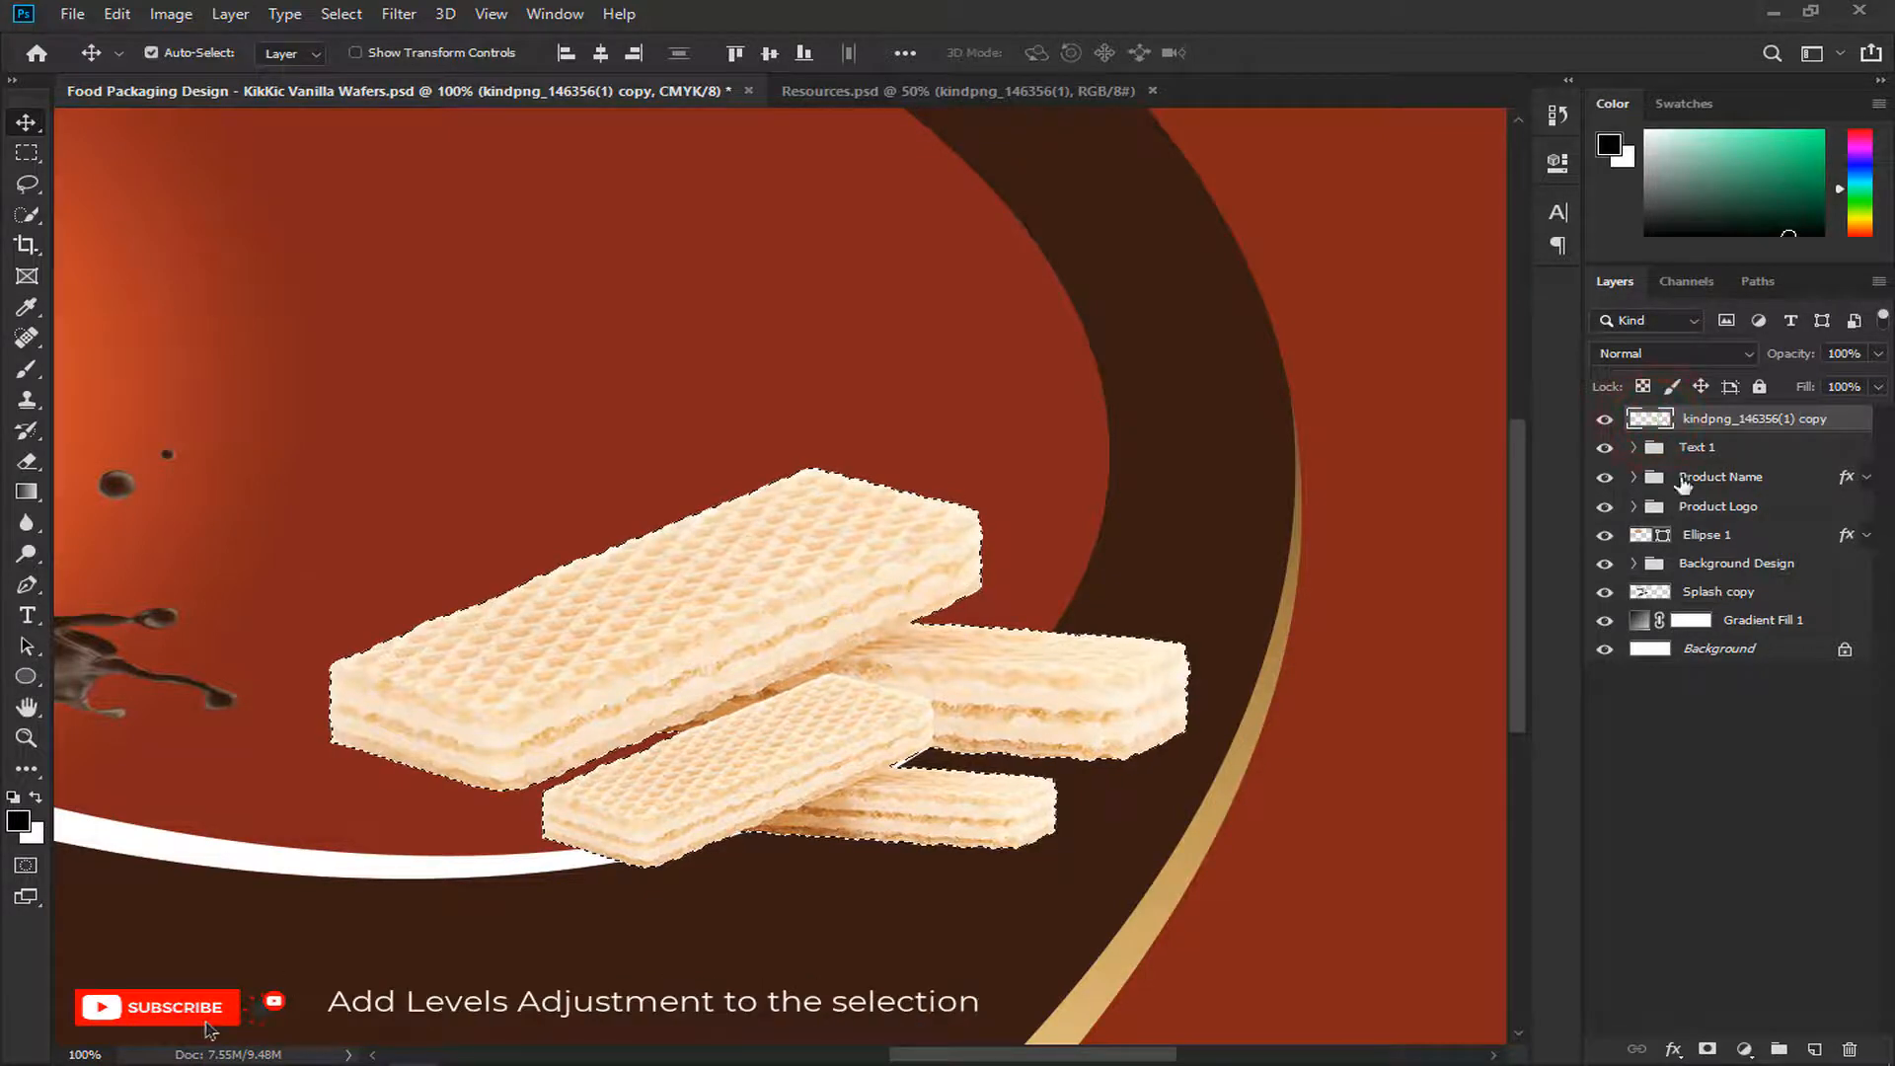
pyautogui.click(1744, 1049)
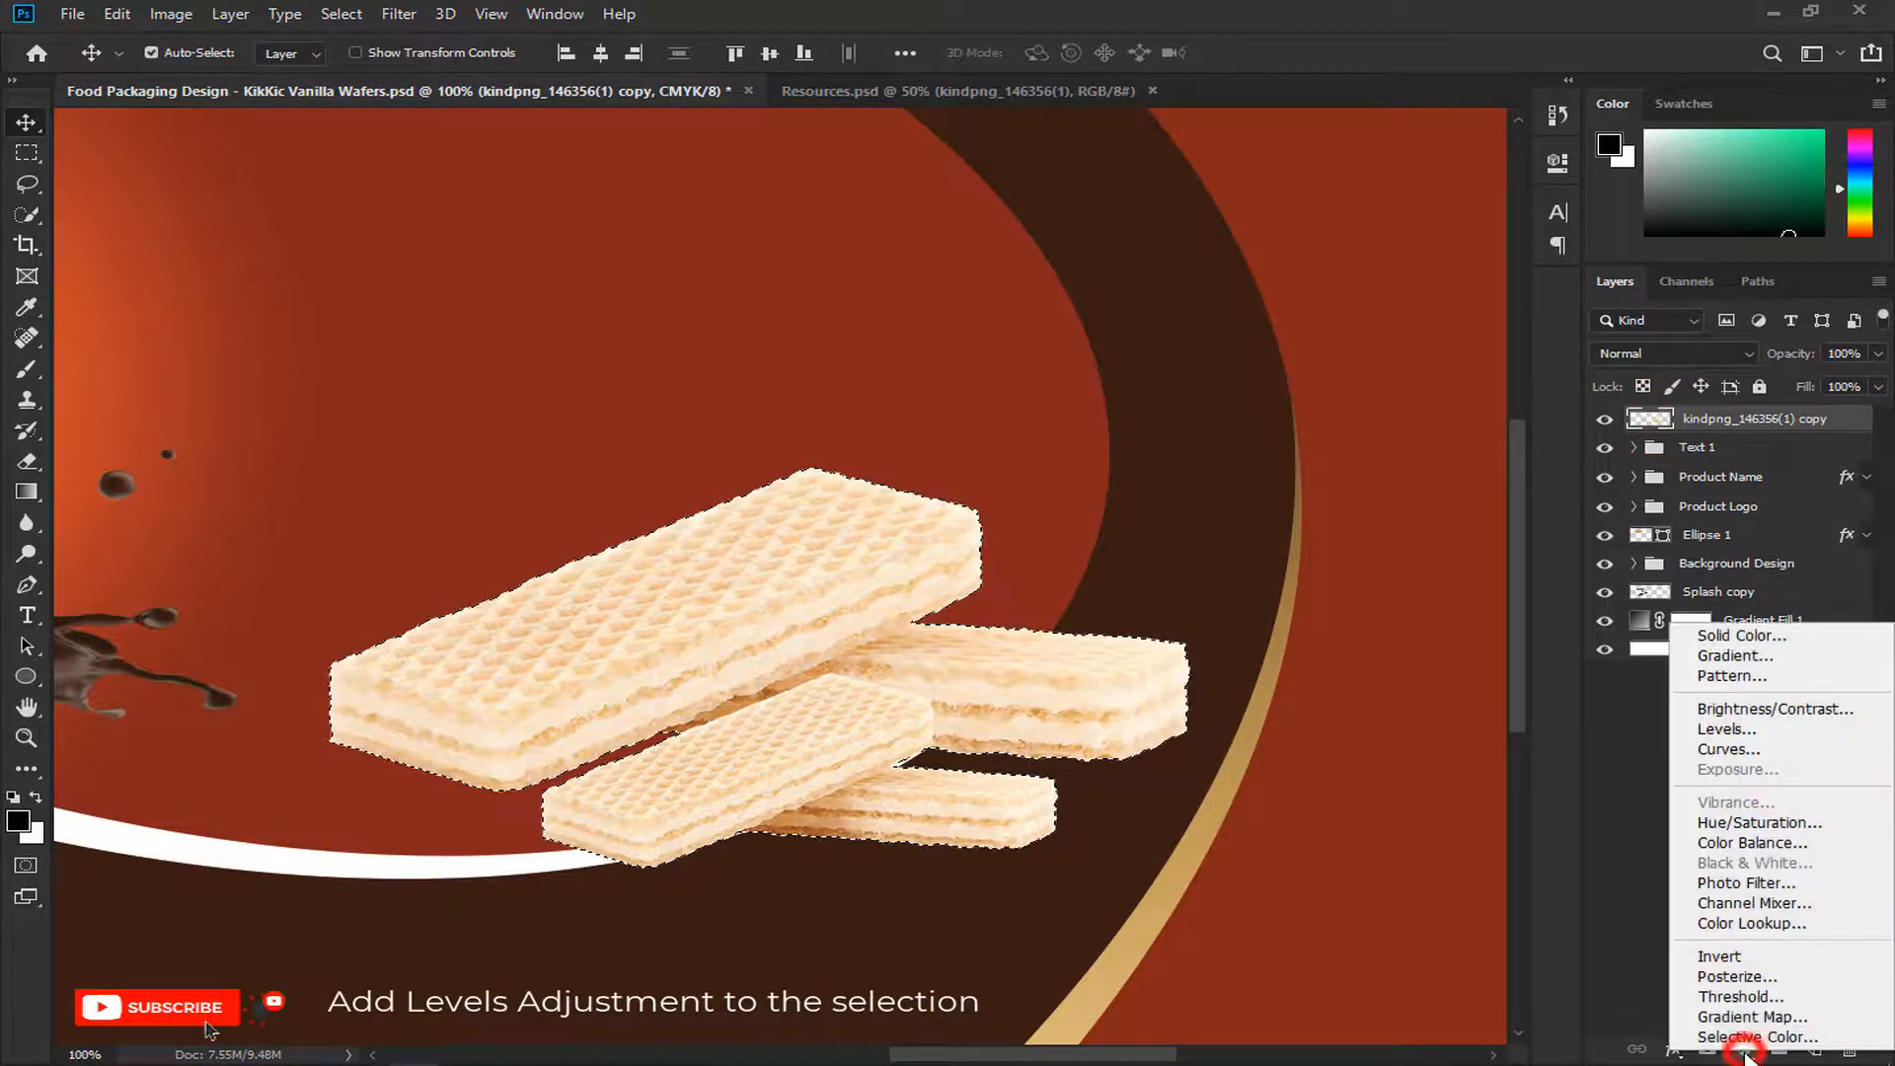
pyautogui.click(1743, 730)
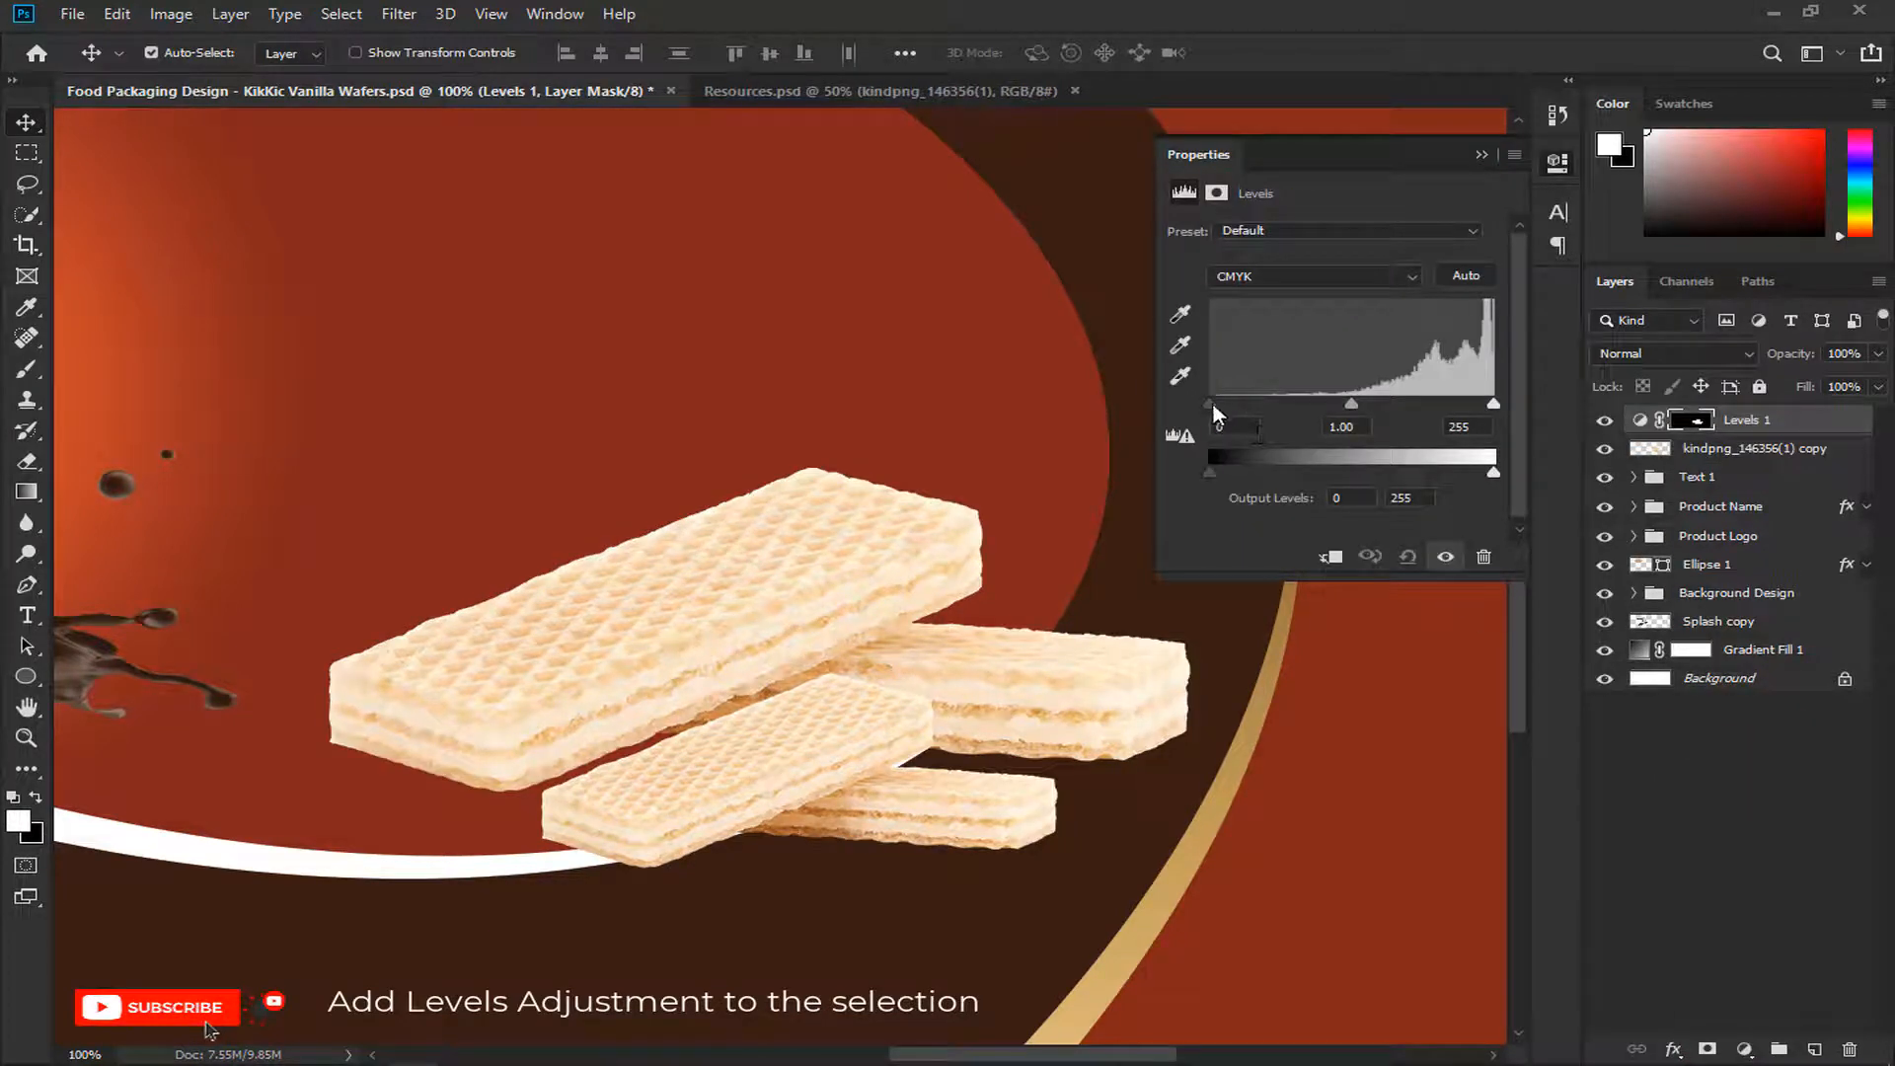
pyautogui.moveTo(1211, 404); pyautogui.dragTo(1309, 455)
pyautogui.write('0.')
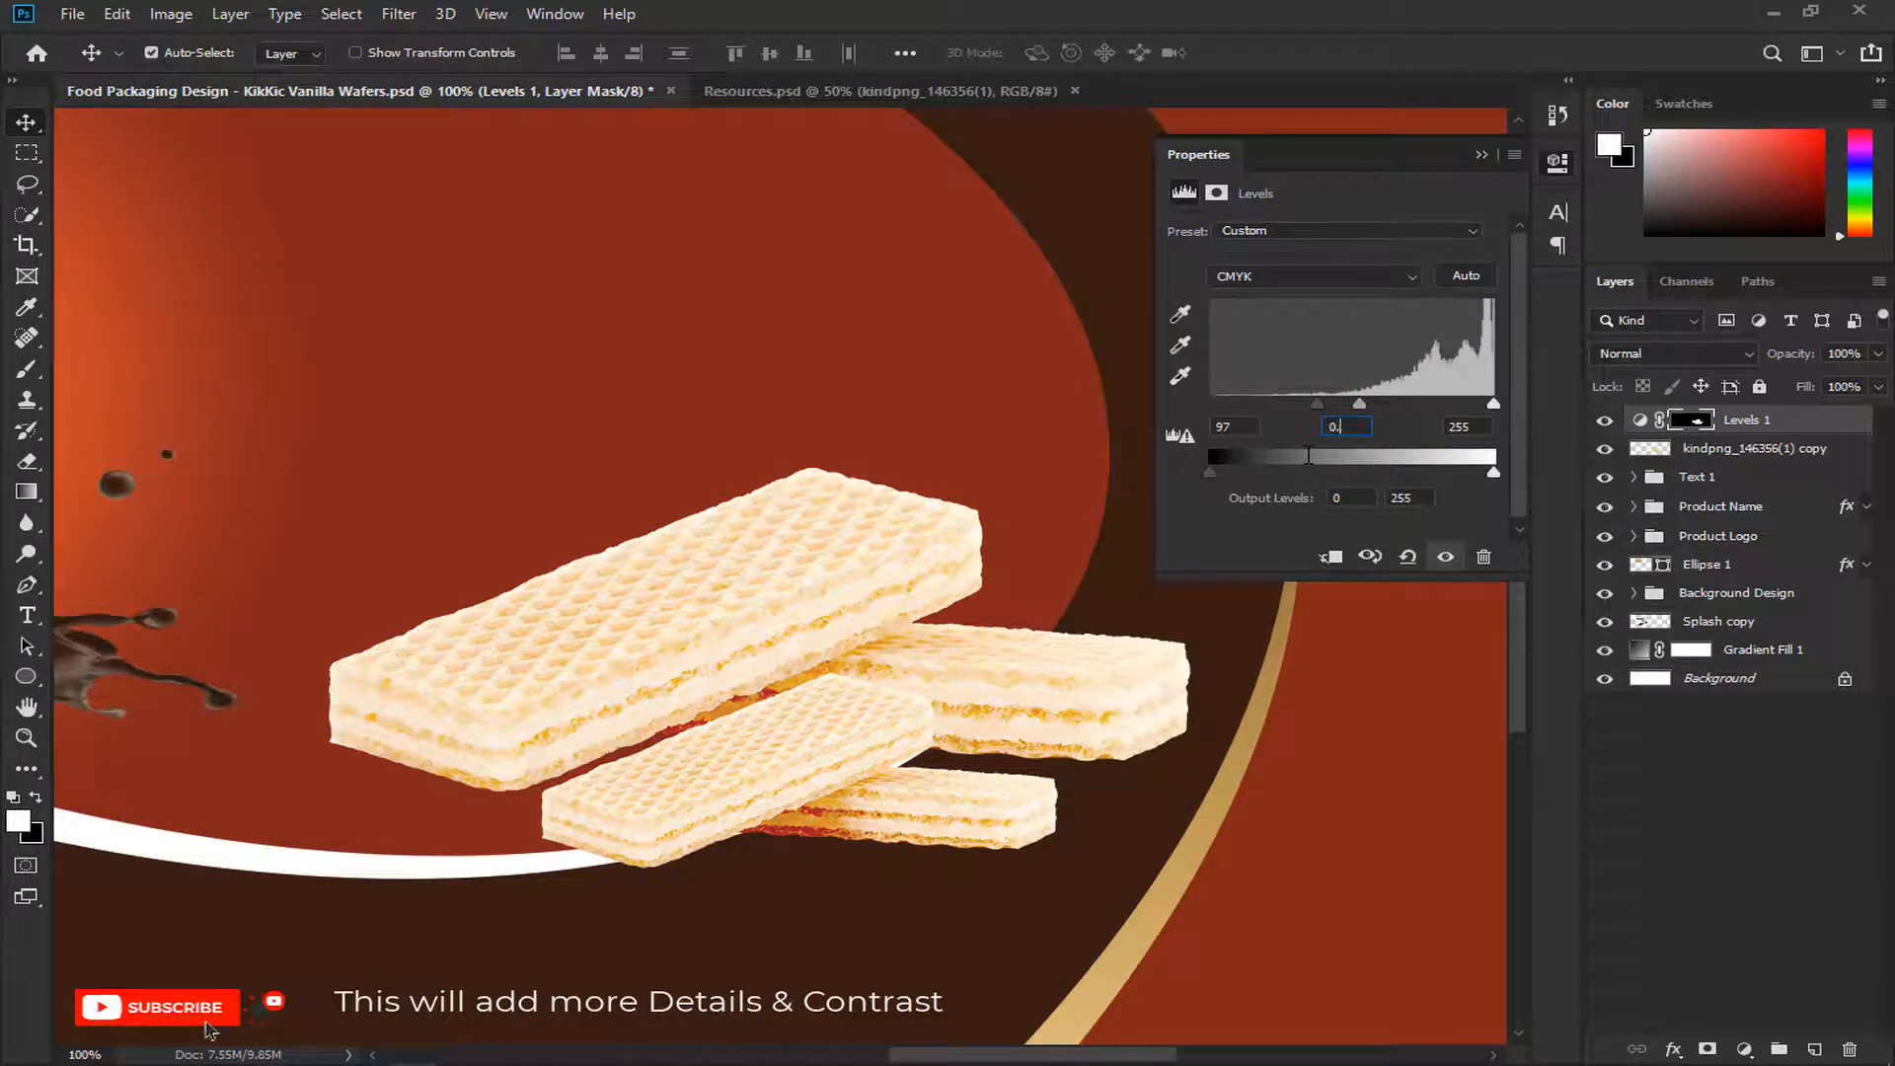
pyautogui.write('72')
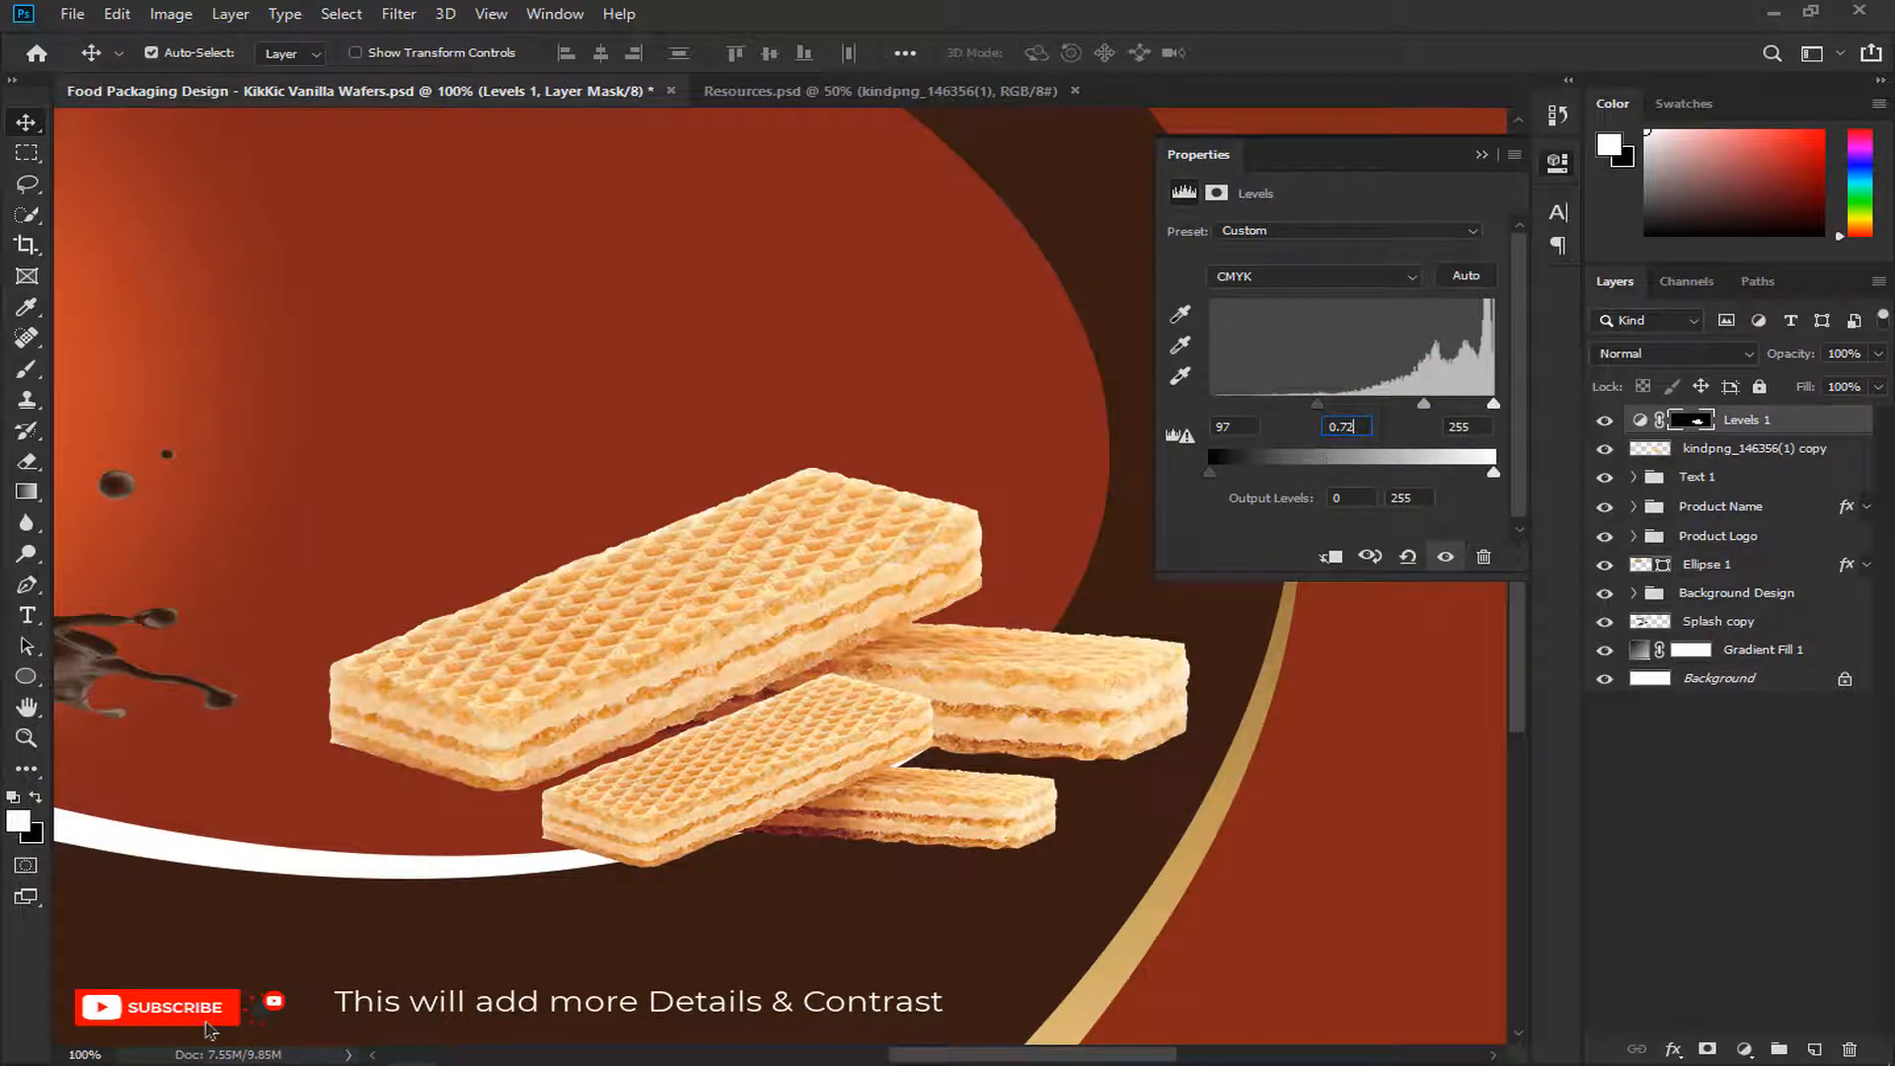
pyautogui.click(1463, 427)
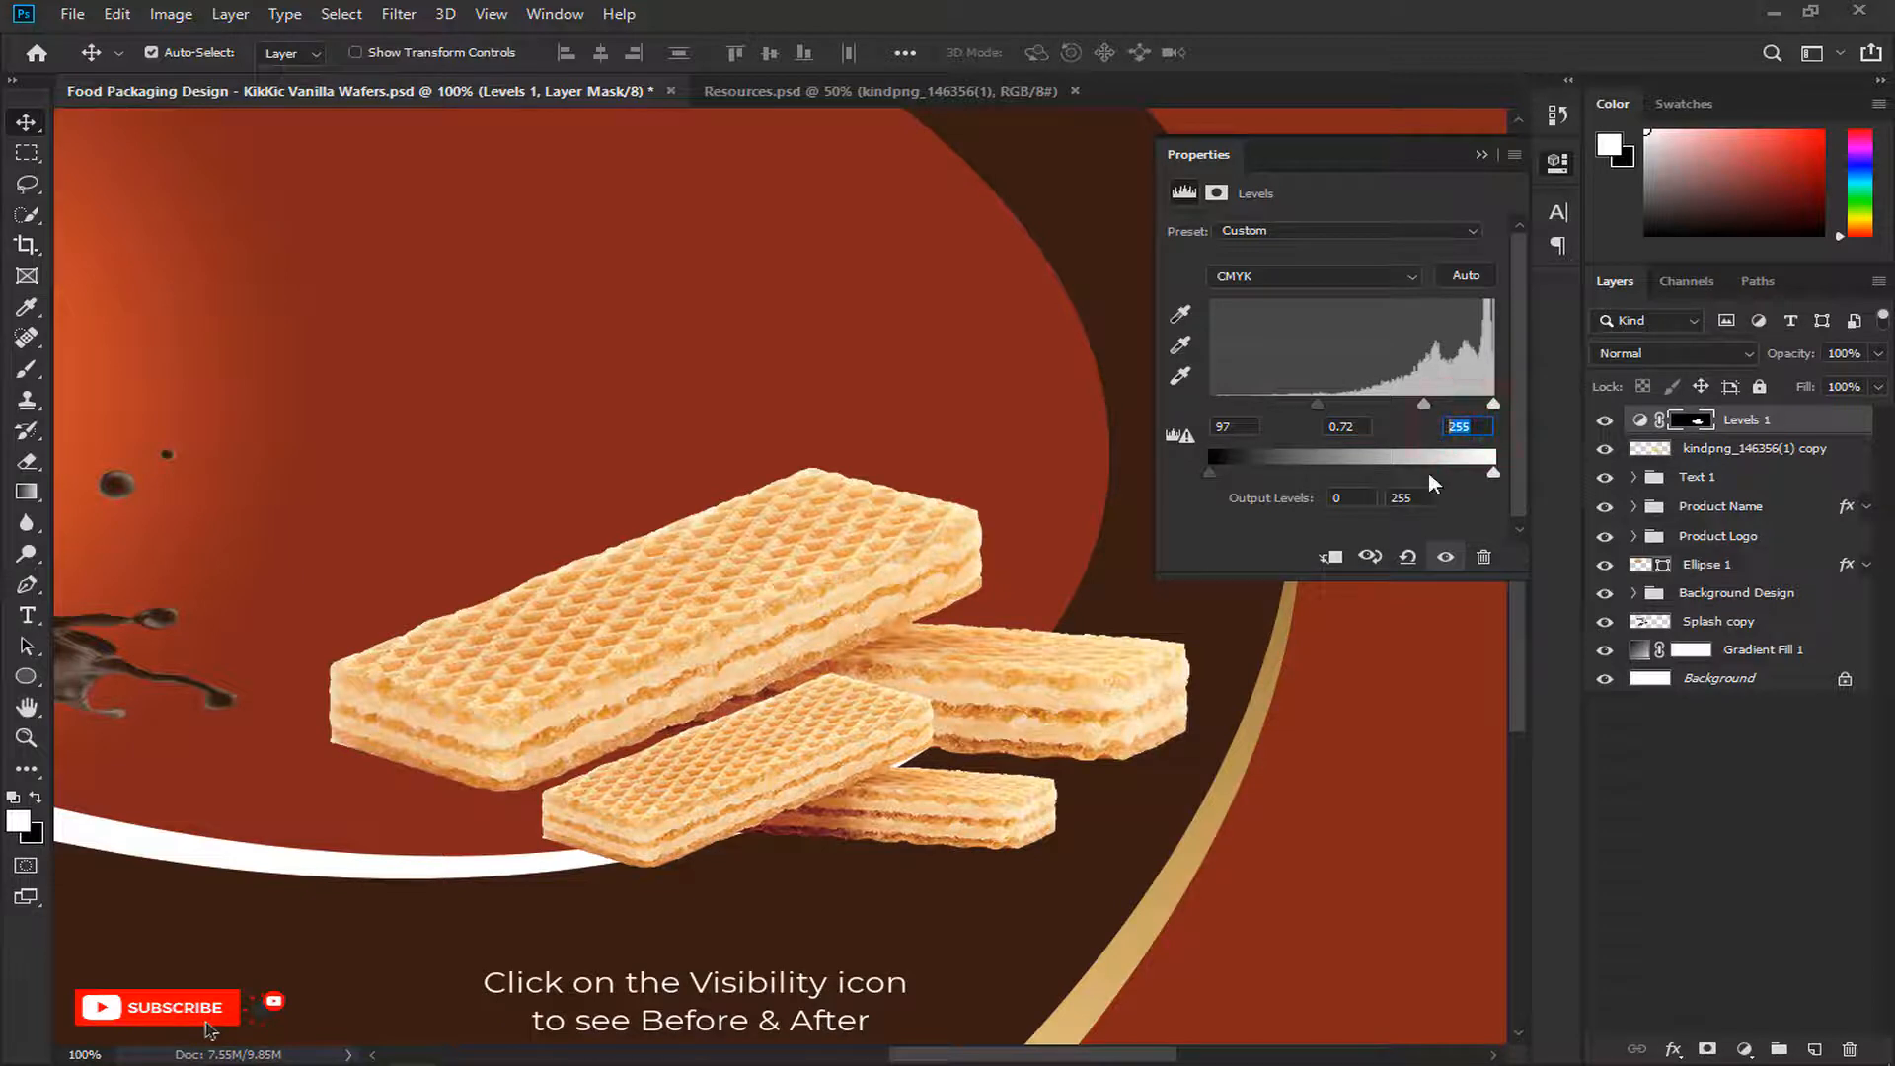
pyautogui.click(1443, 559)
pyautogui.click(1443, 559)
pyautogui.click(1475, 154)
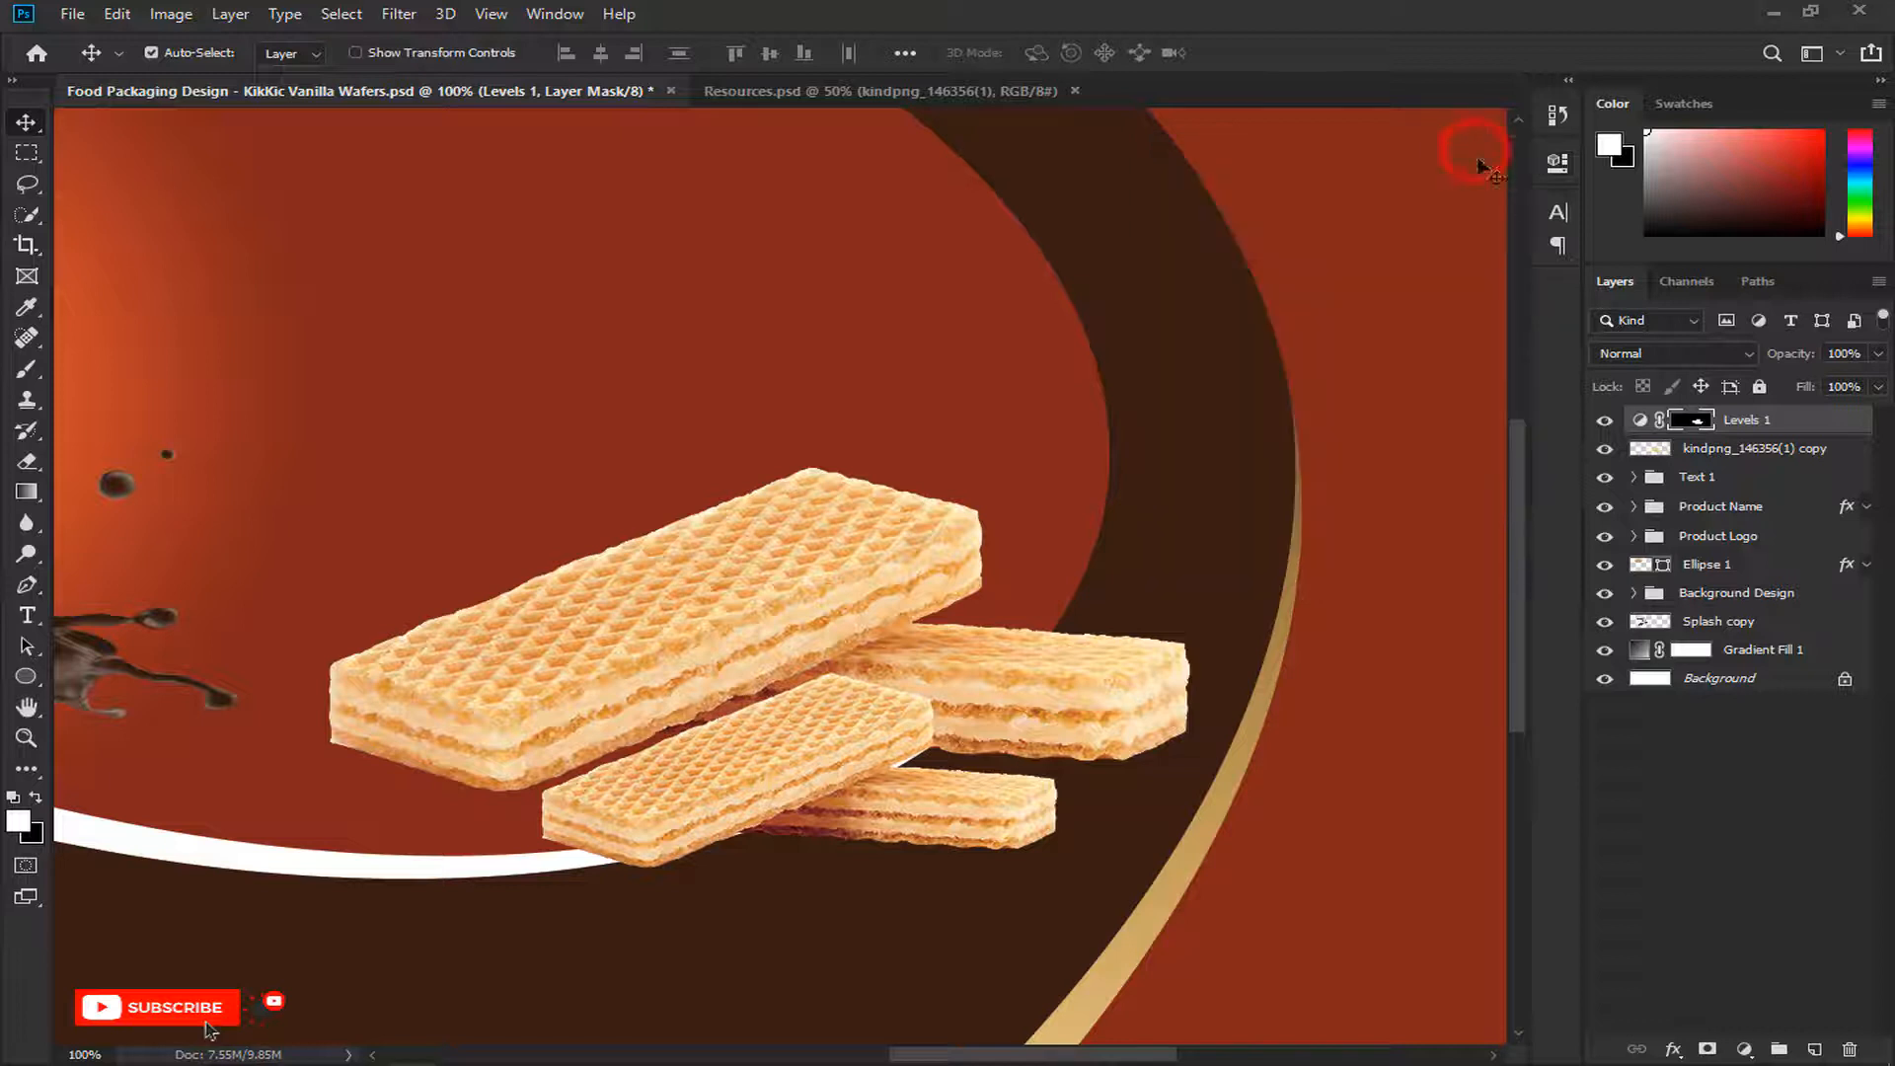
# Step: Group the Levels adjustment with the merged wafer layer and name the group "Wafers"
pyautogui.click(1707, 457)
pyautogui.press('g')
pyautogui.hotkey('ctrl', 'g')
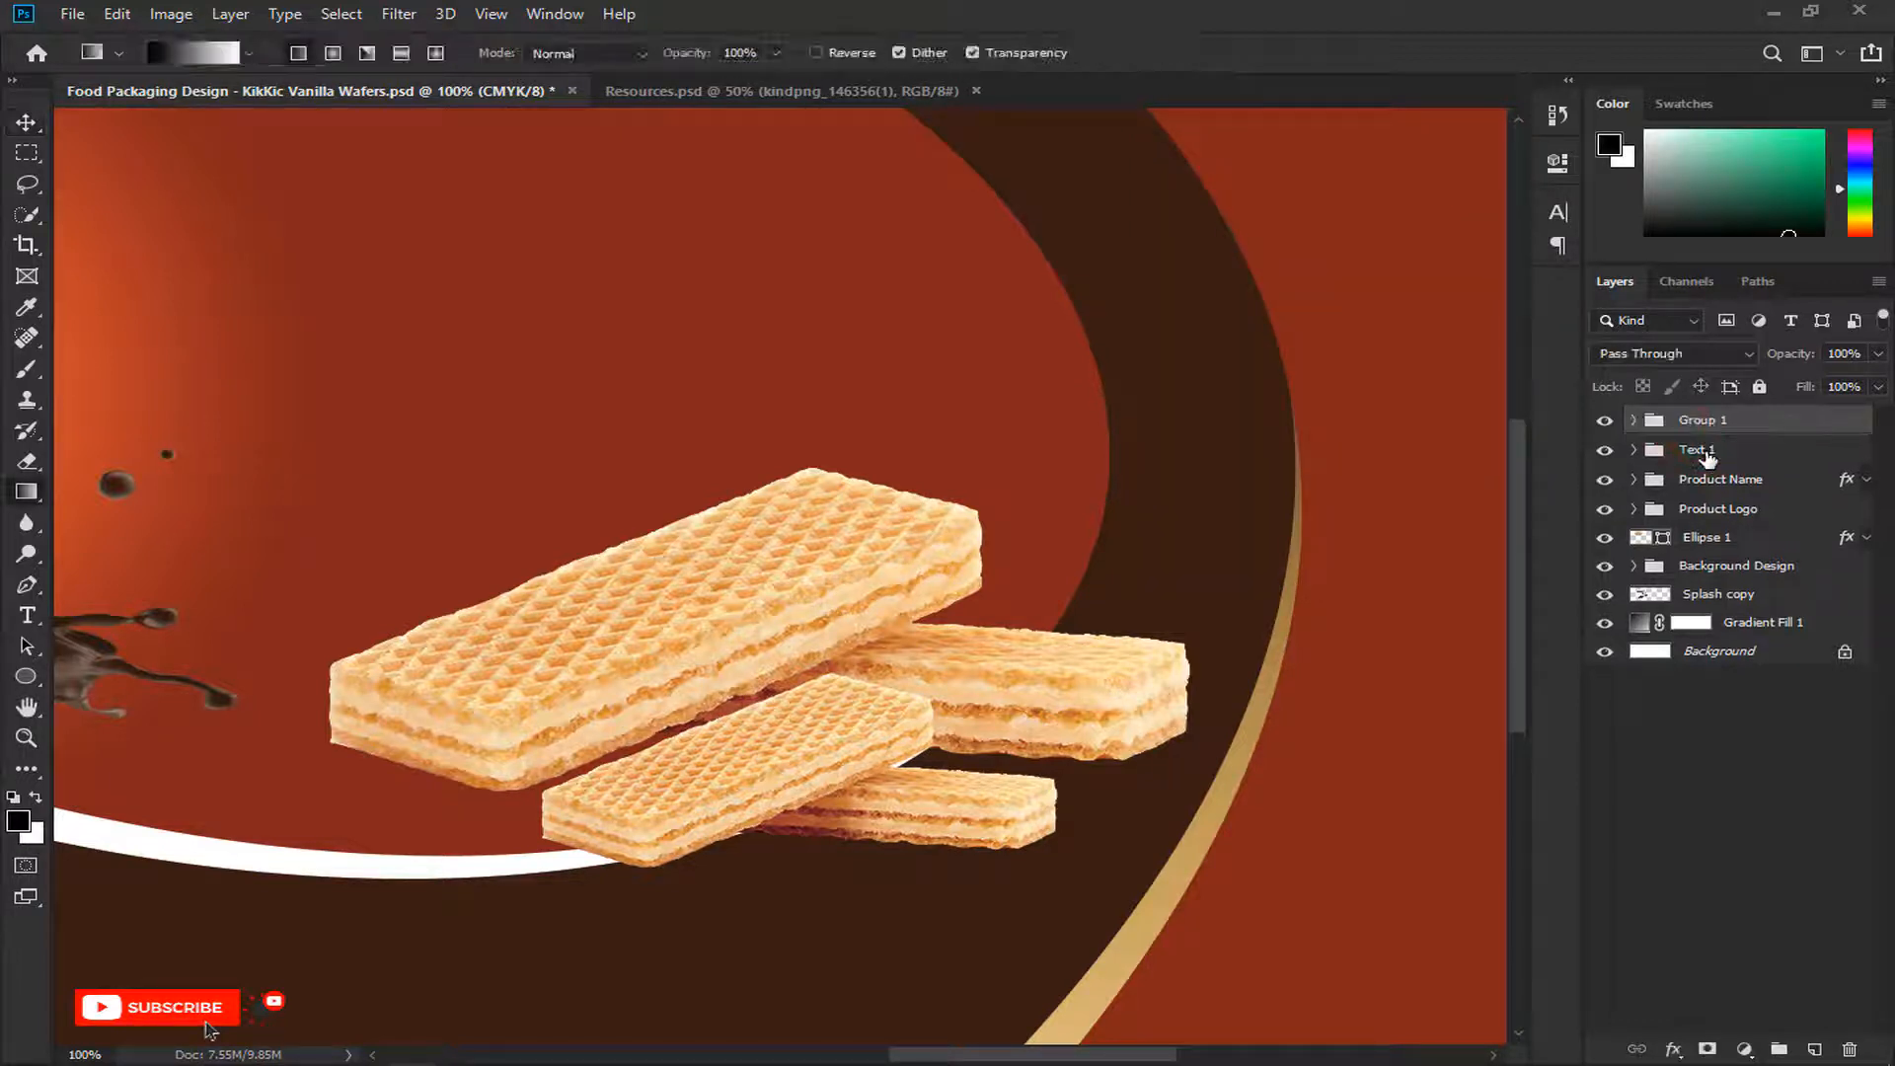
pyautogui.doubleClick(1716, 421)
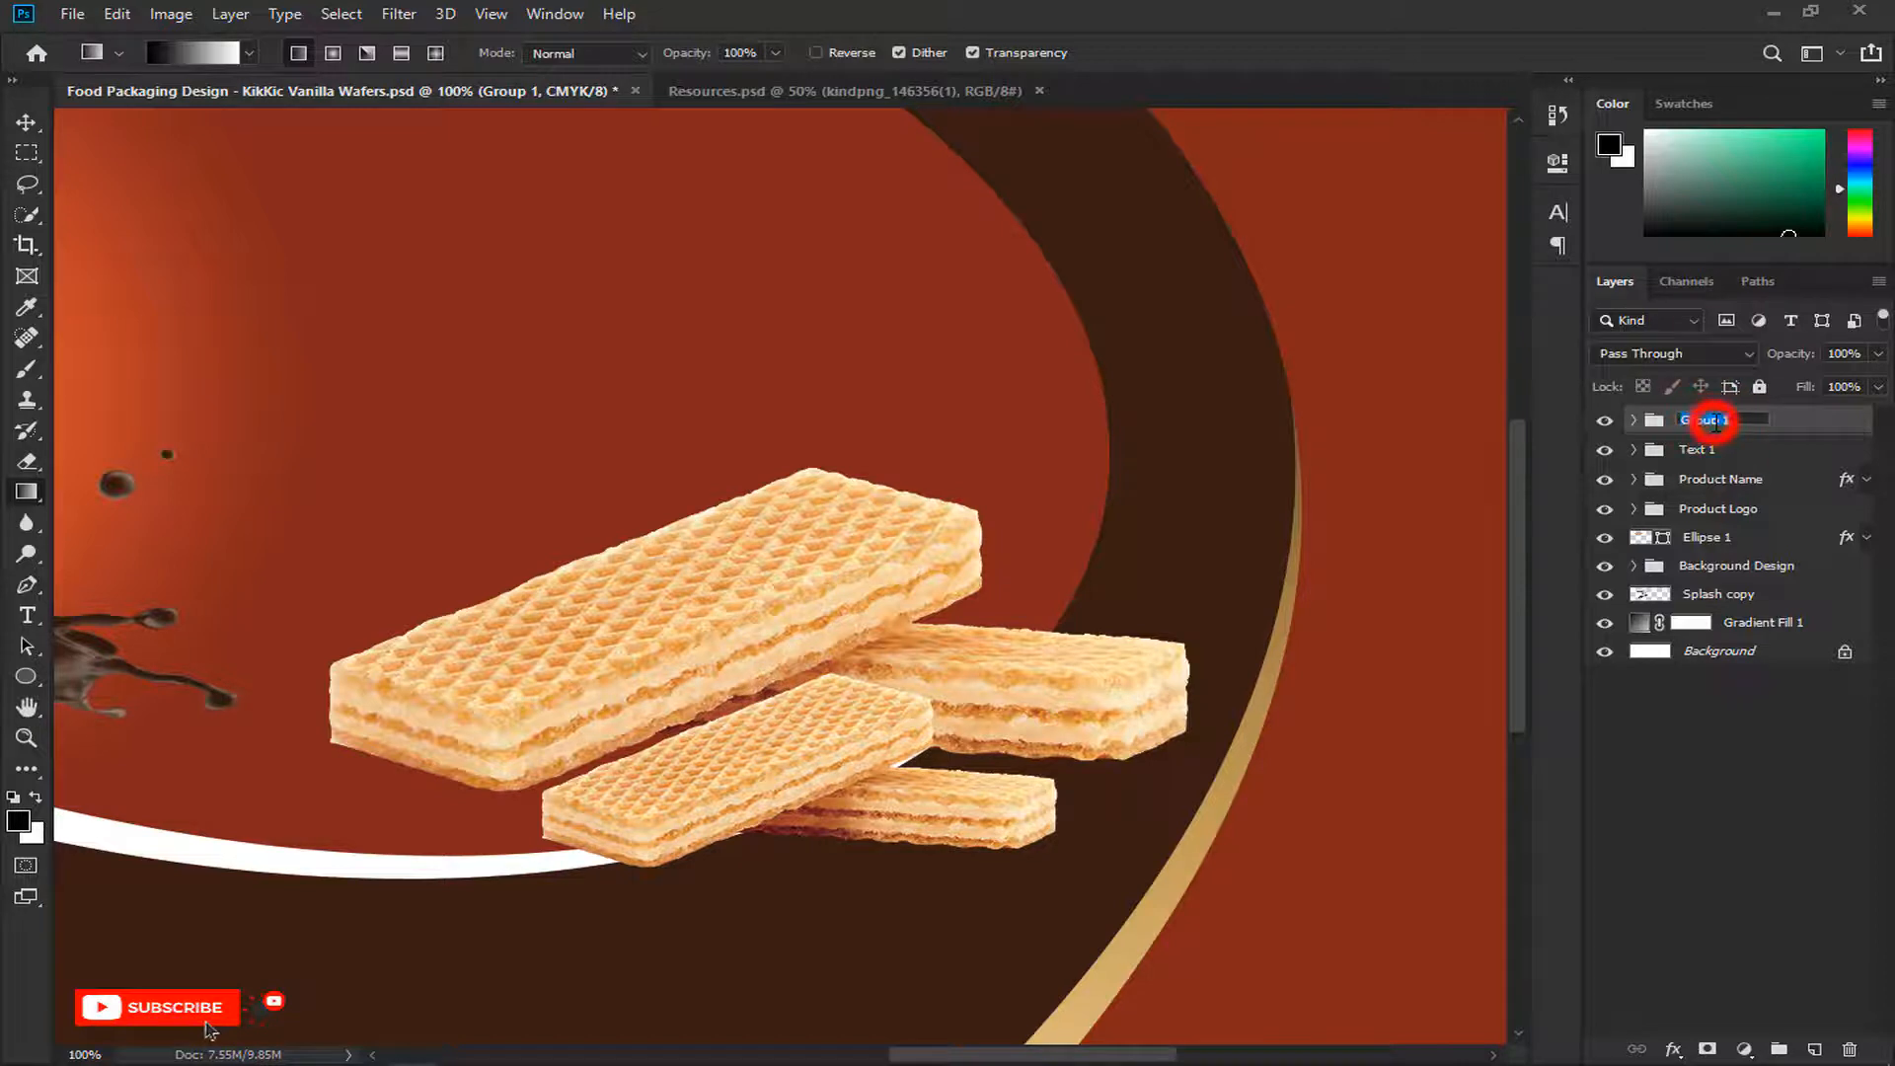
pyautogui.write('Wafers')
pyautogui.press('Return')
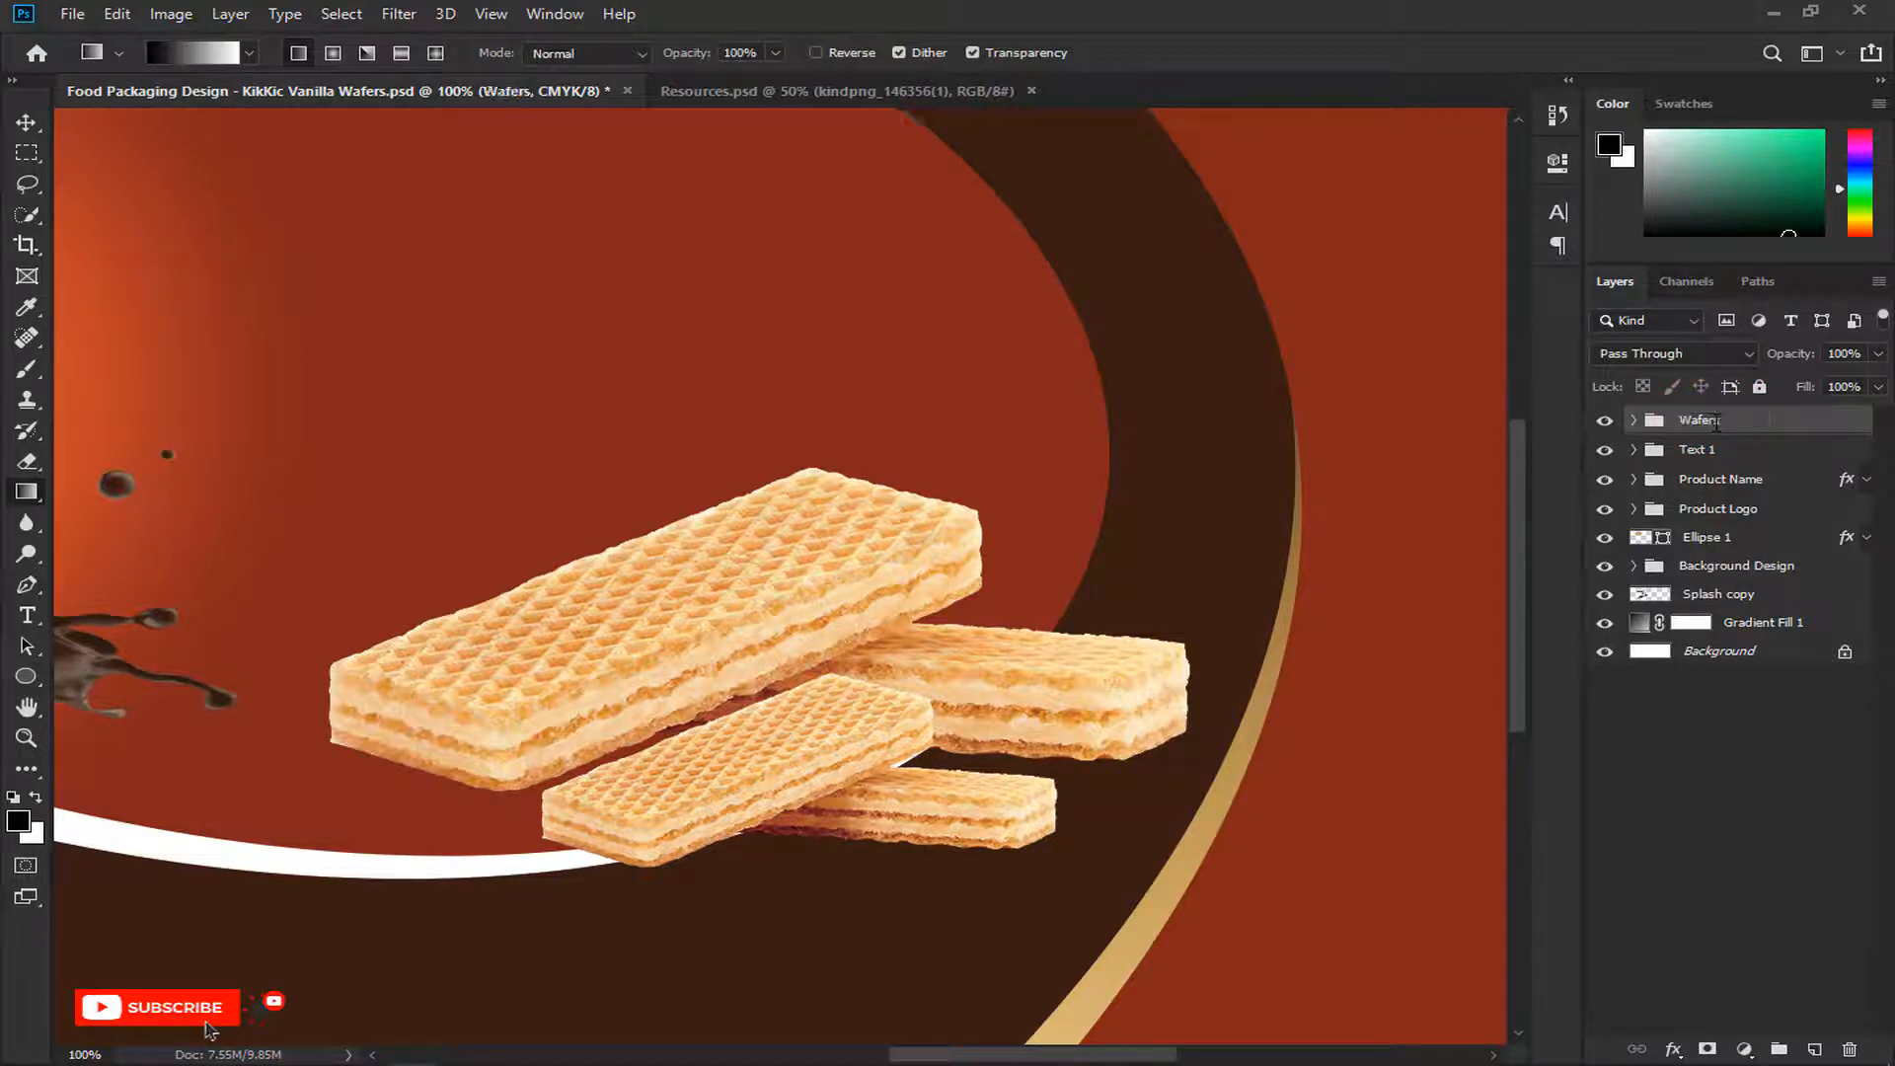
# Step: Enlarge the Wafers group to about 108% and move it slightly up beside the curved band
pyautogui.hotkey('ctrl', '0')
pyautogui.hotkey('ctrl', 't')
pyautogui.moveTo(1225, 525); pyautogui.dragTo(1260, 508)
pyautogui.moveTo(1076, 604)
pyautogui.mouseDown()
pyautogui.moveTo(1085, 559)
pyautogui.moveTo(1074, 569)
pyautogui.mouseUp()
pyautogui.moveTo(1254, 463); pyautogui.dragTo(1237, 472)
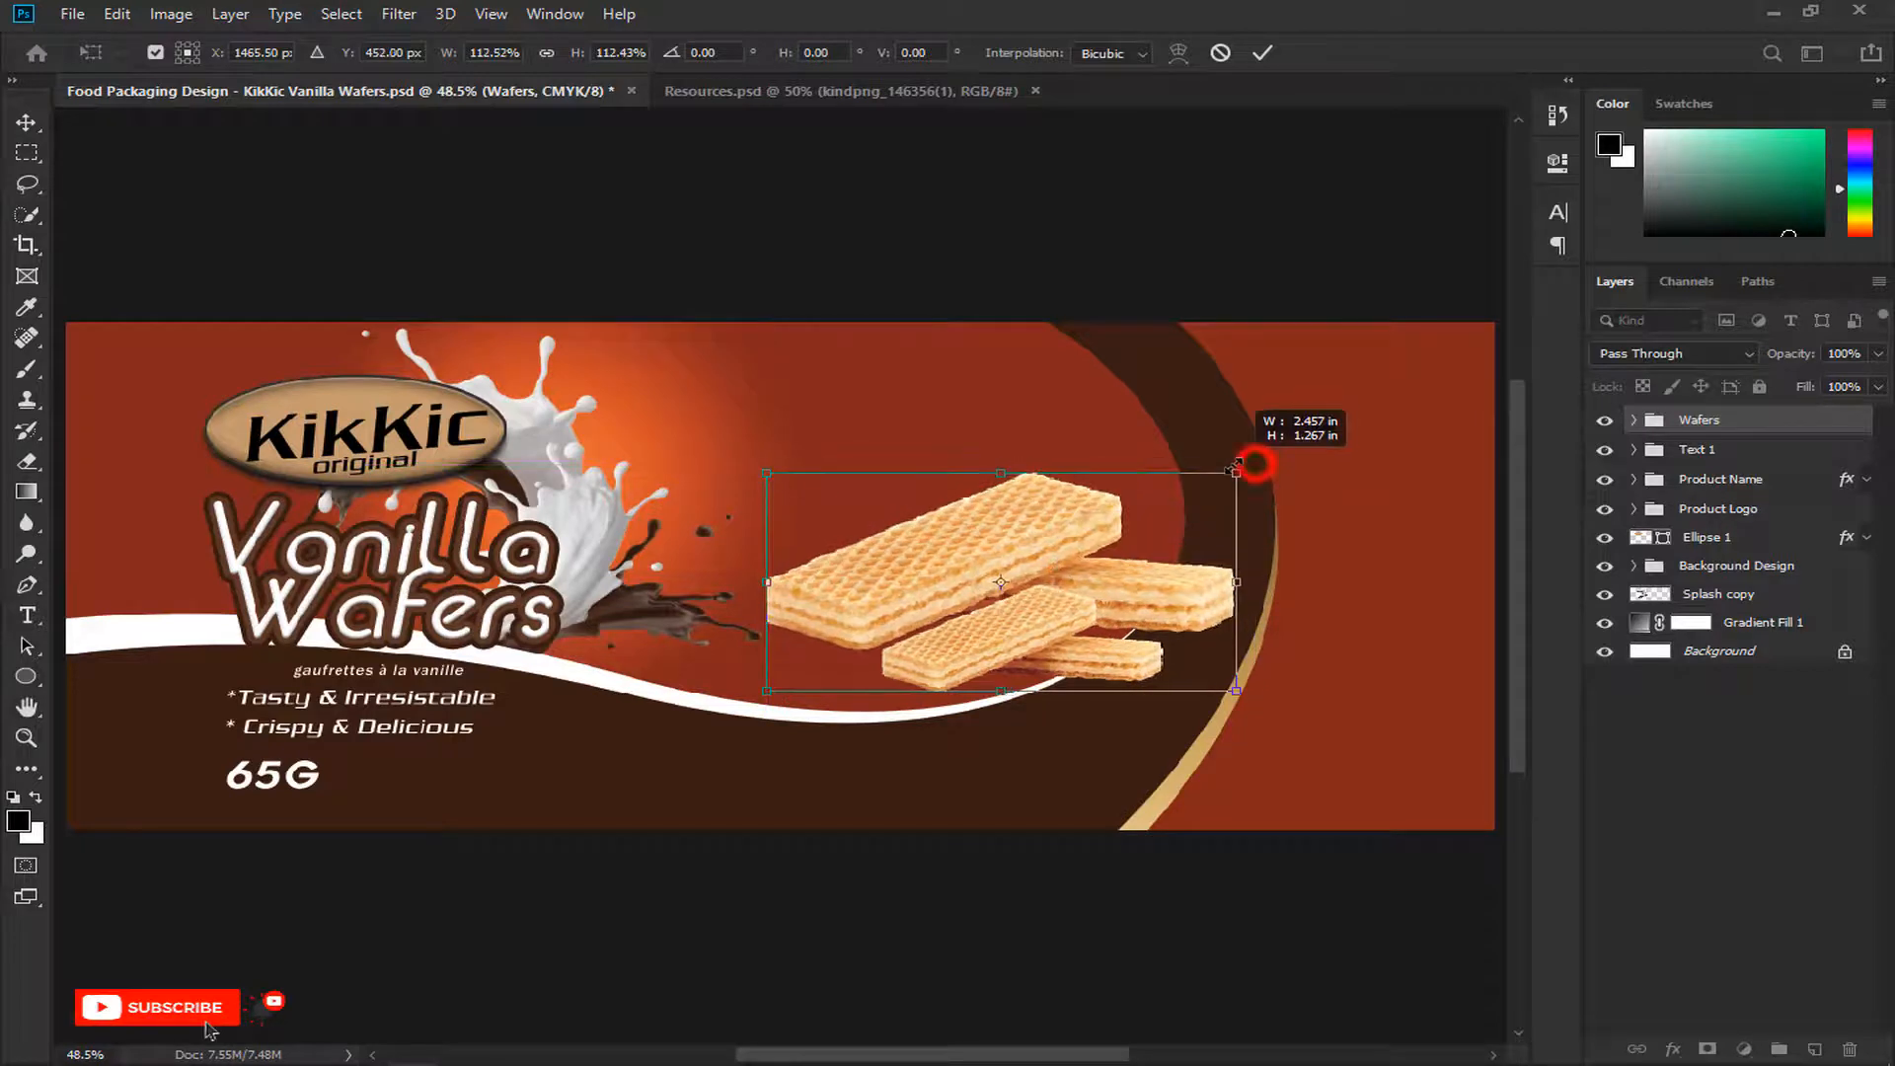
pyautogui.moveTo(767, 472); pyautogui.dragTo(781, 481)
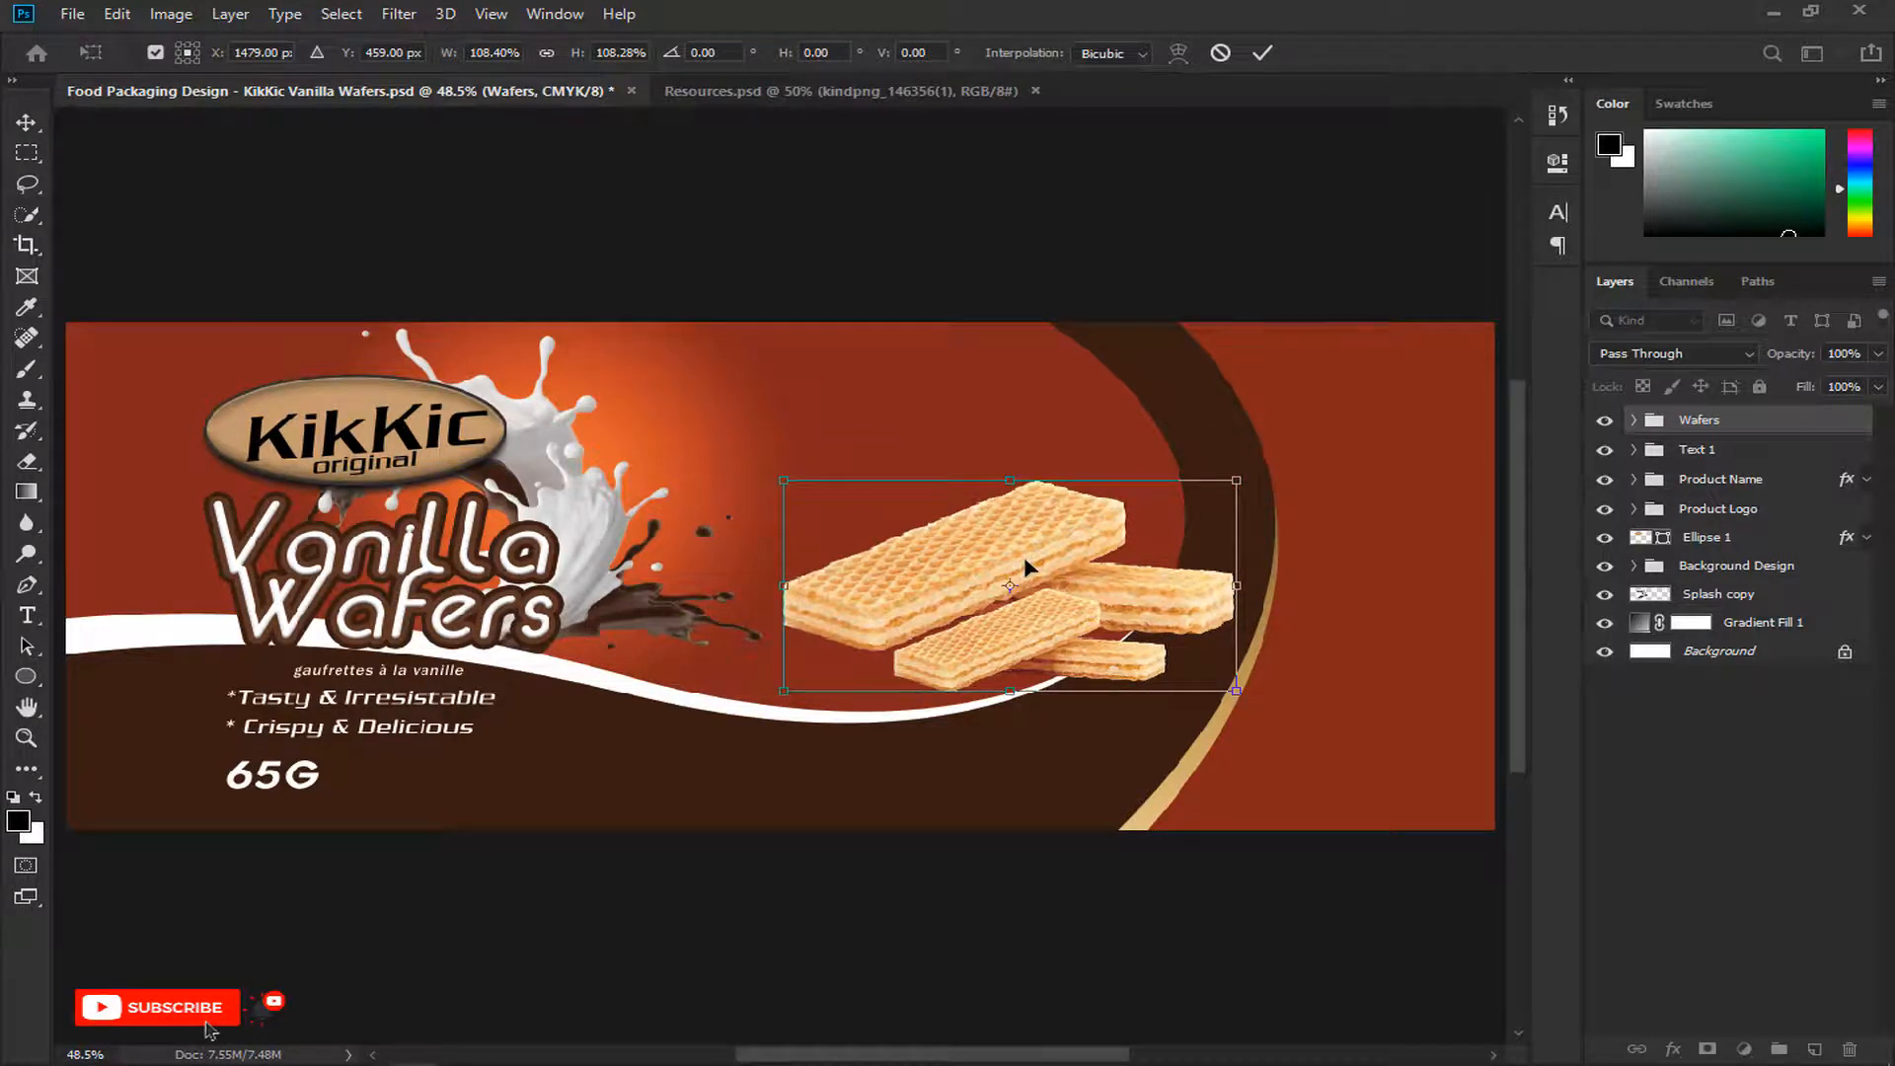
pyautogui.press('Return')
# Step: Copy the gold shield emblem from Resources.psd into the packaging design and scale it down over the upper part of the dark curved band
pyautogui.click(811, 90)
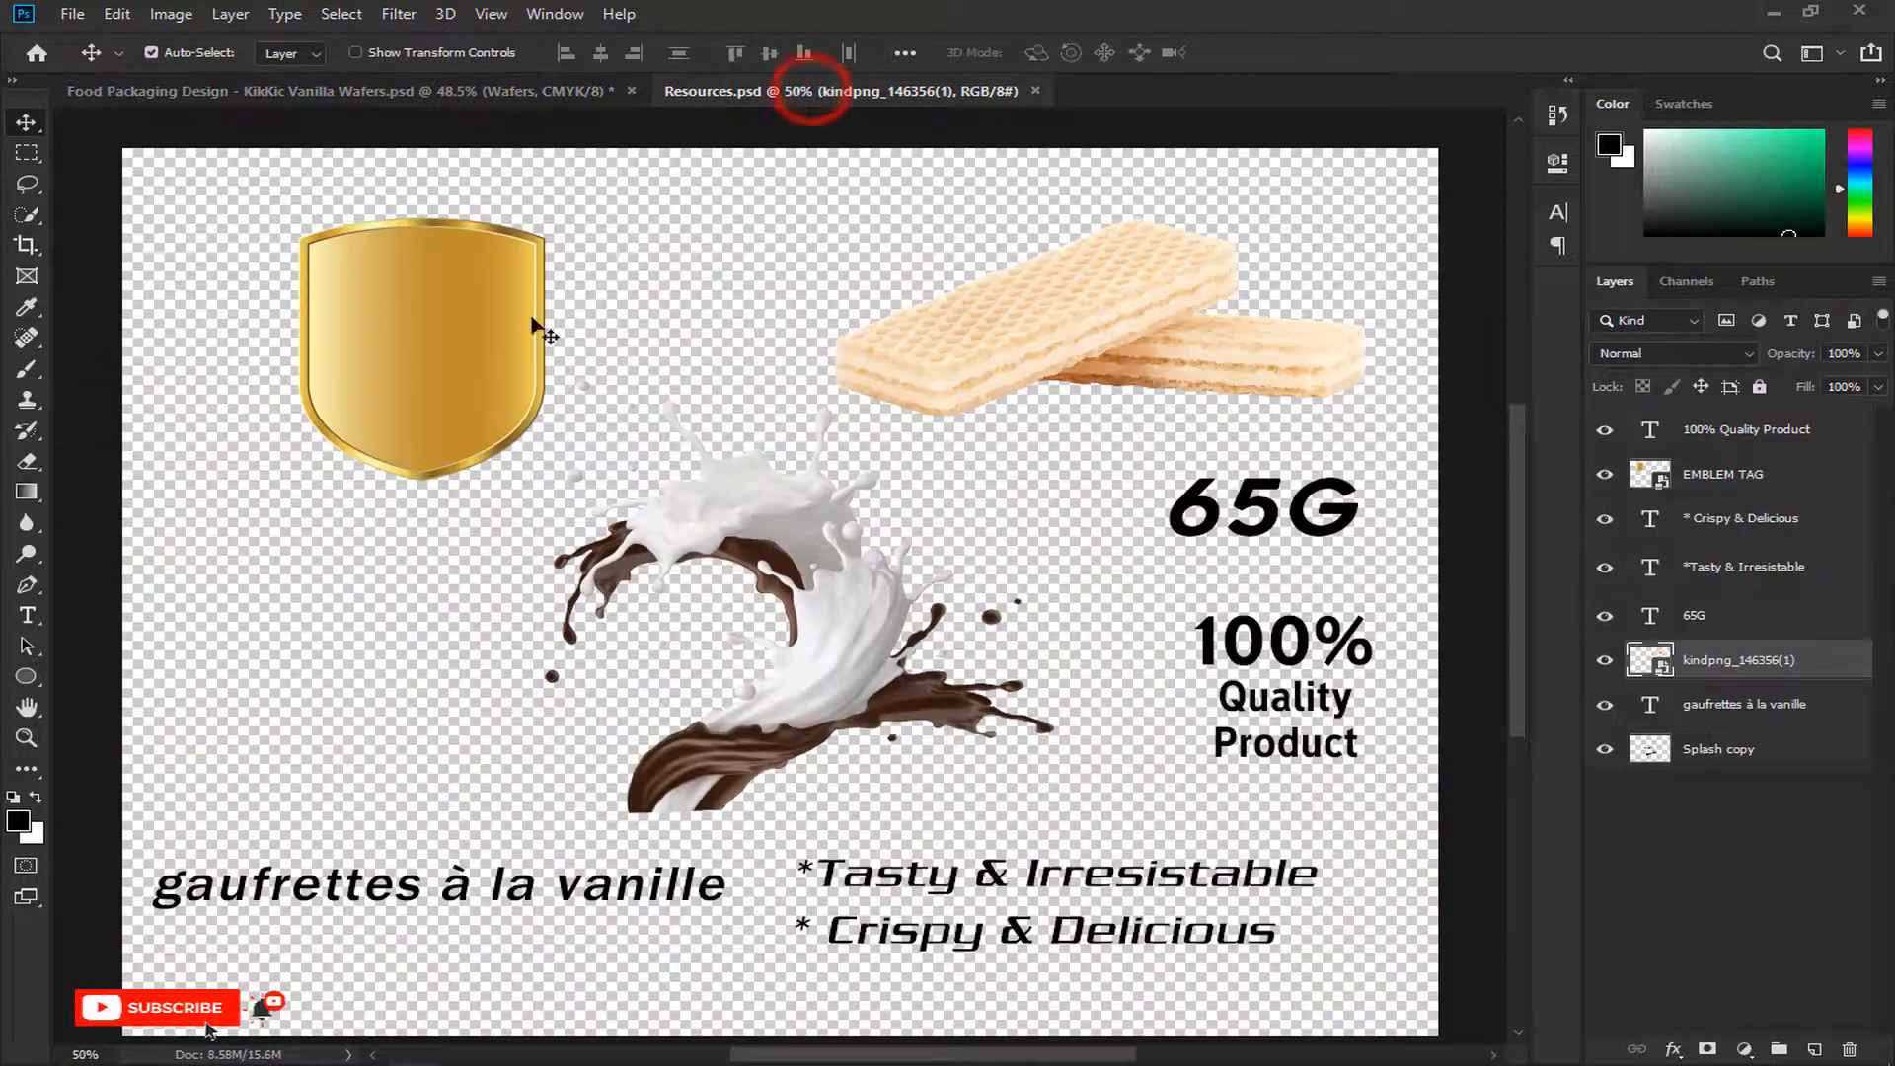
pyautogui.moveTo(411, 389); pyautogui.dragTo(1061, 395)
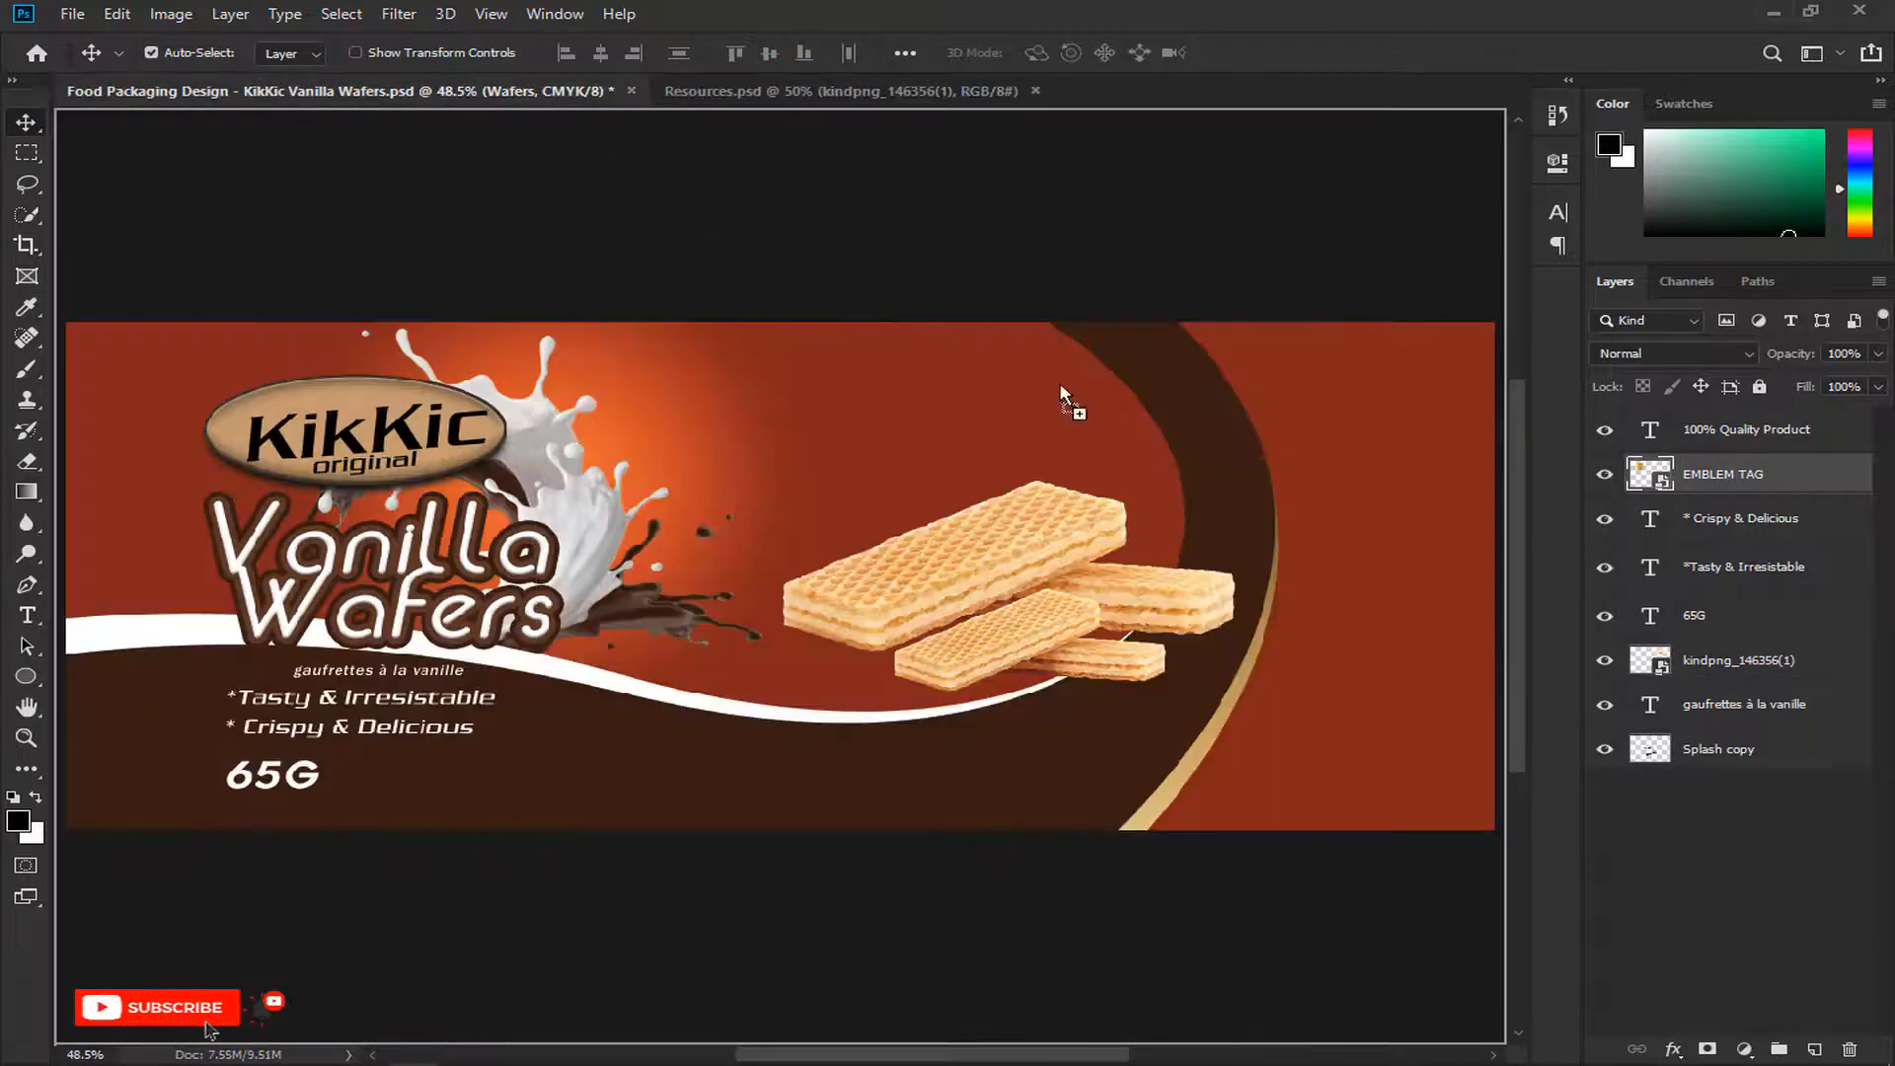
pyautogui.moveTo(1188, 454); pyautogui.dragTo(1192, 463)
pyautogui.hotkey('ctrl', 't')
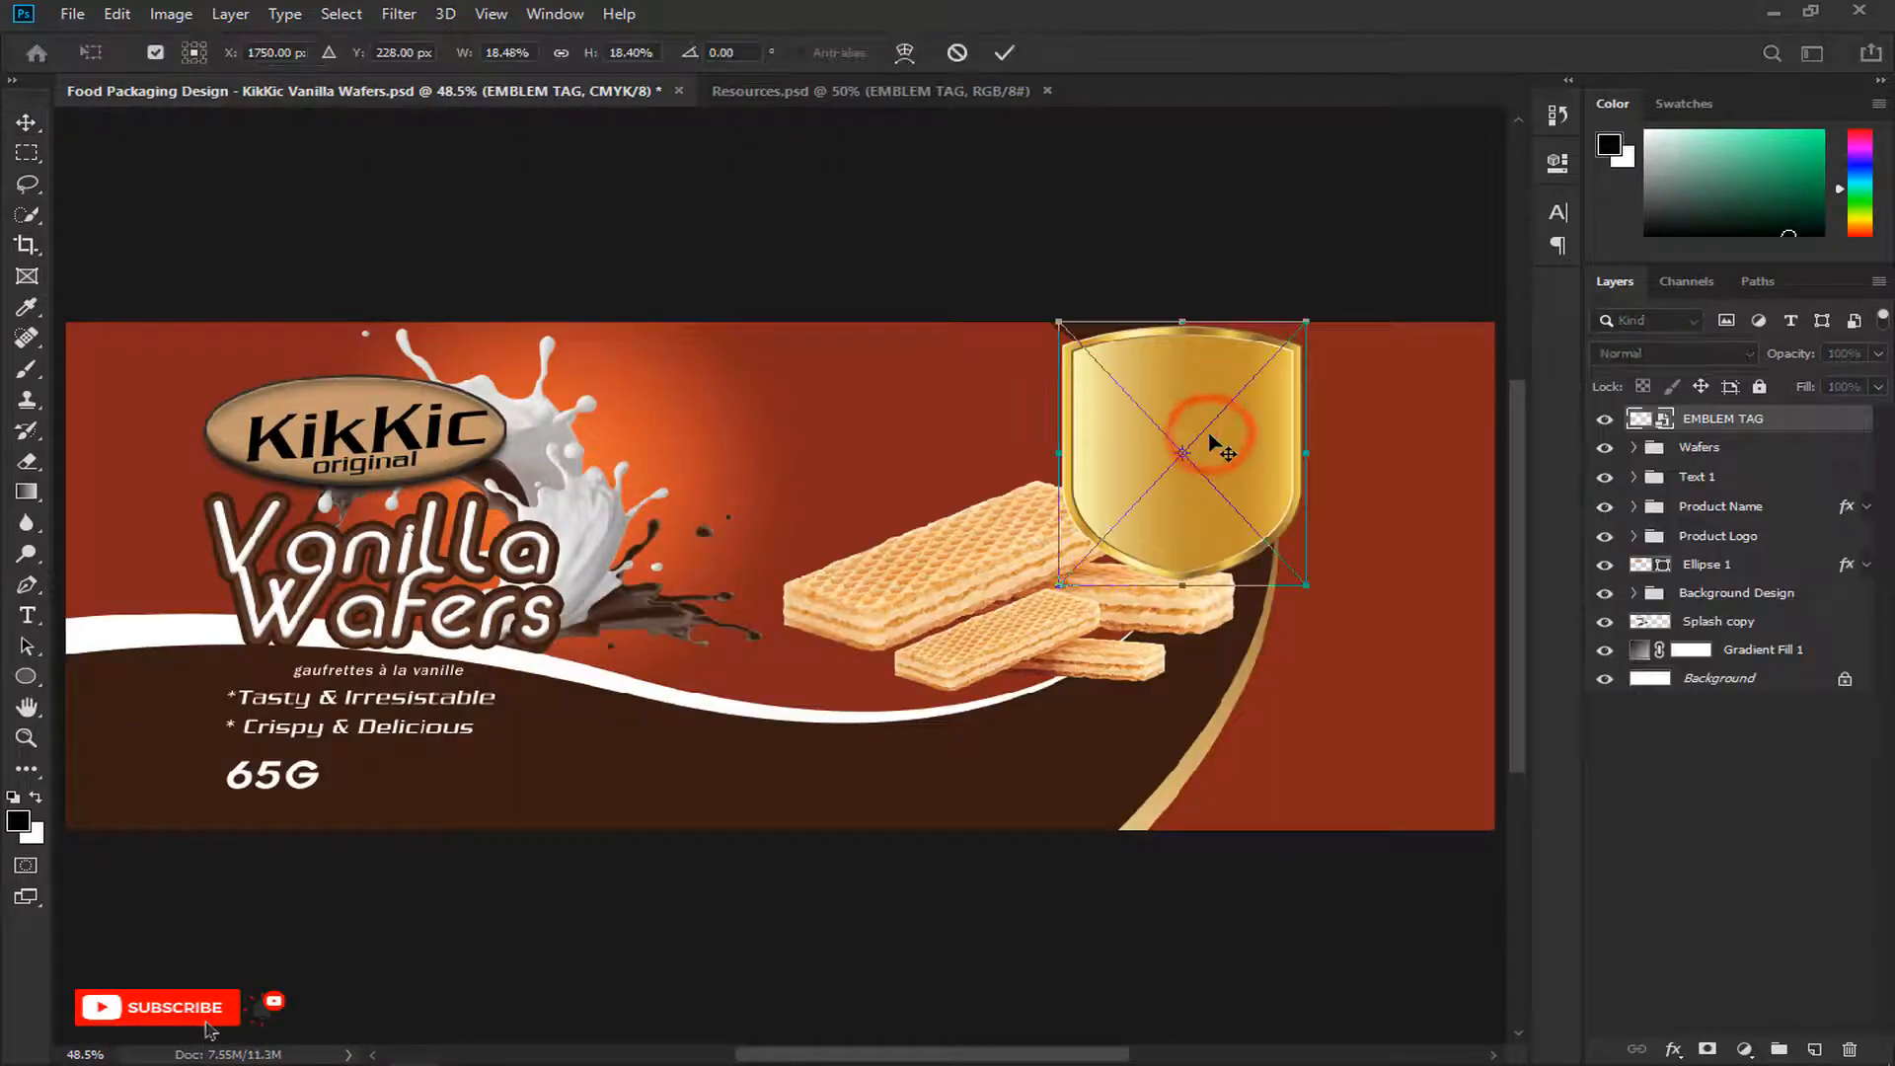
pyautogui.moveTo(1306, 322); pyautogui.dragTo(1290, 439)
pyautogui.press('Return')
# Step: Enlarge the gold shield slightly and shift it onto the outer edge of the dark curved band
pyautogui.hotkey('ctrl', '1')
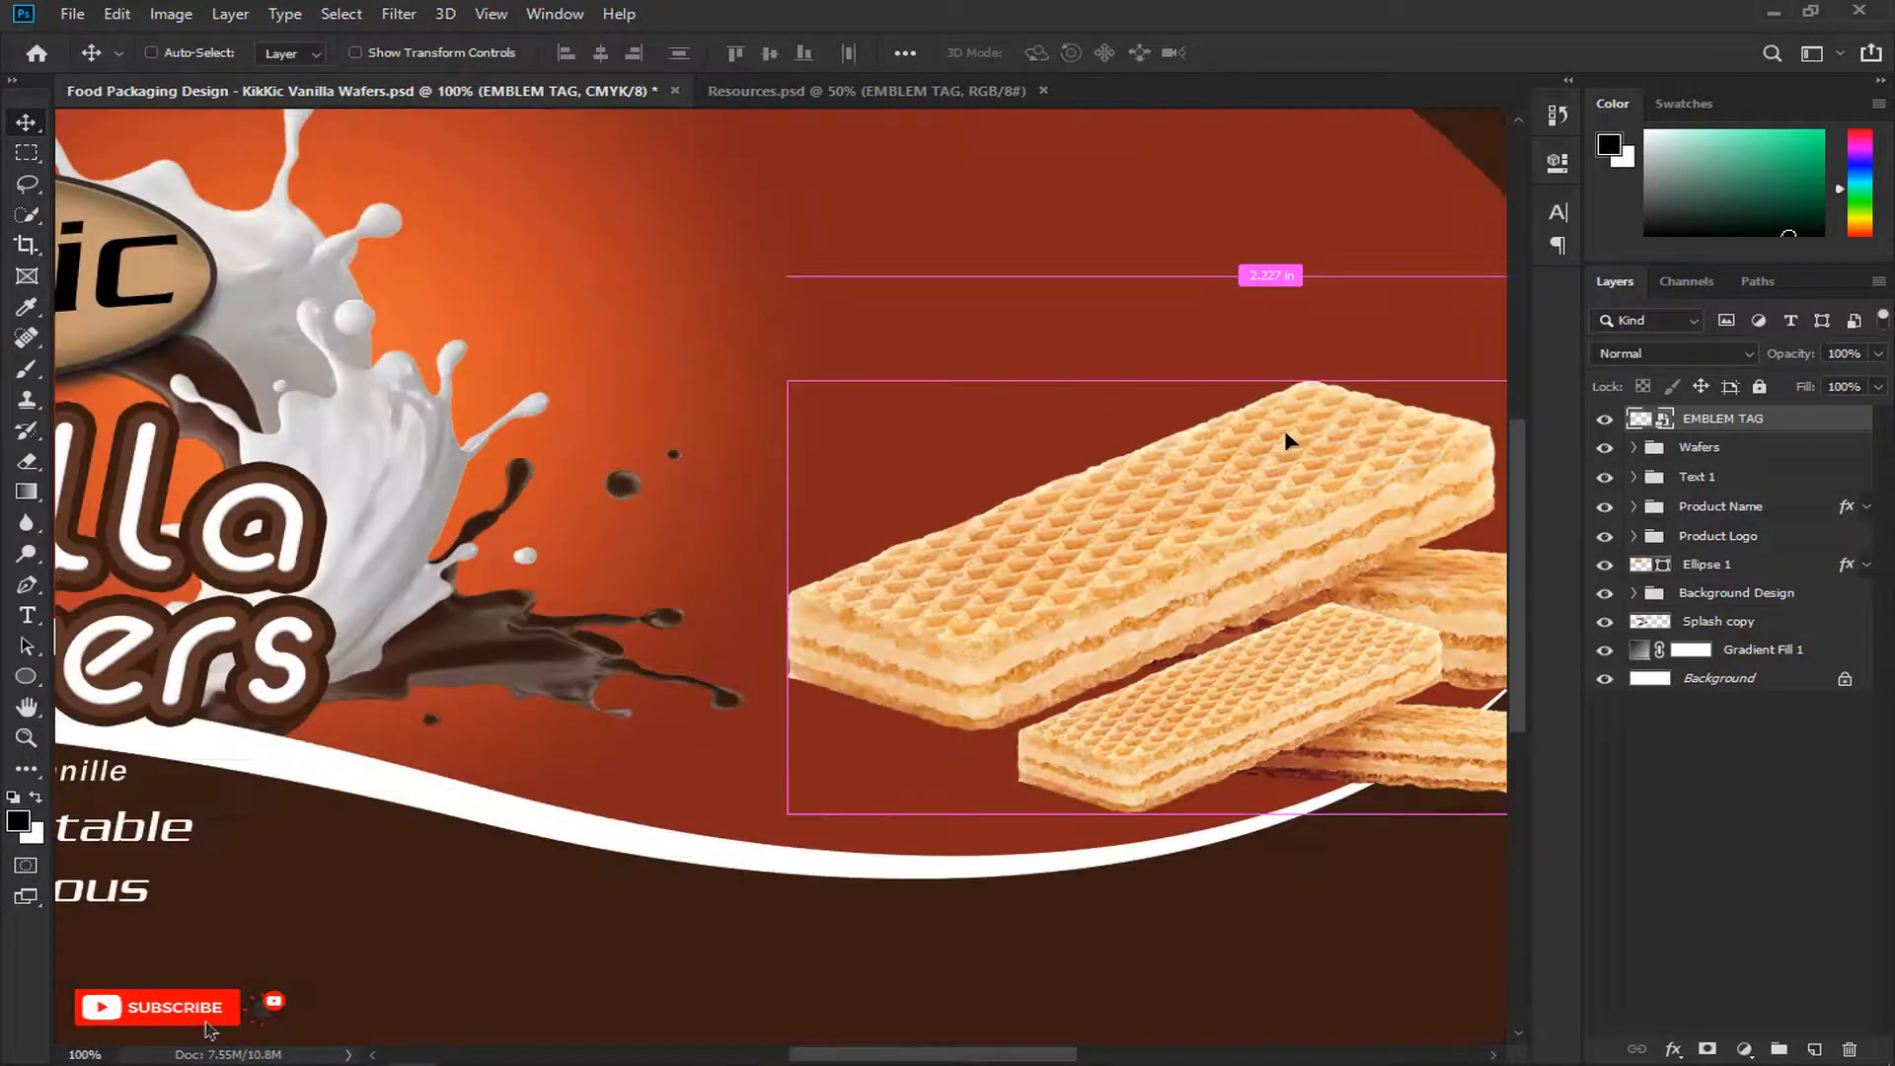
pyautogui.moveTo(986, 1052); pyautogui.dragTo(1133, 1048)
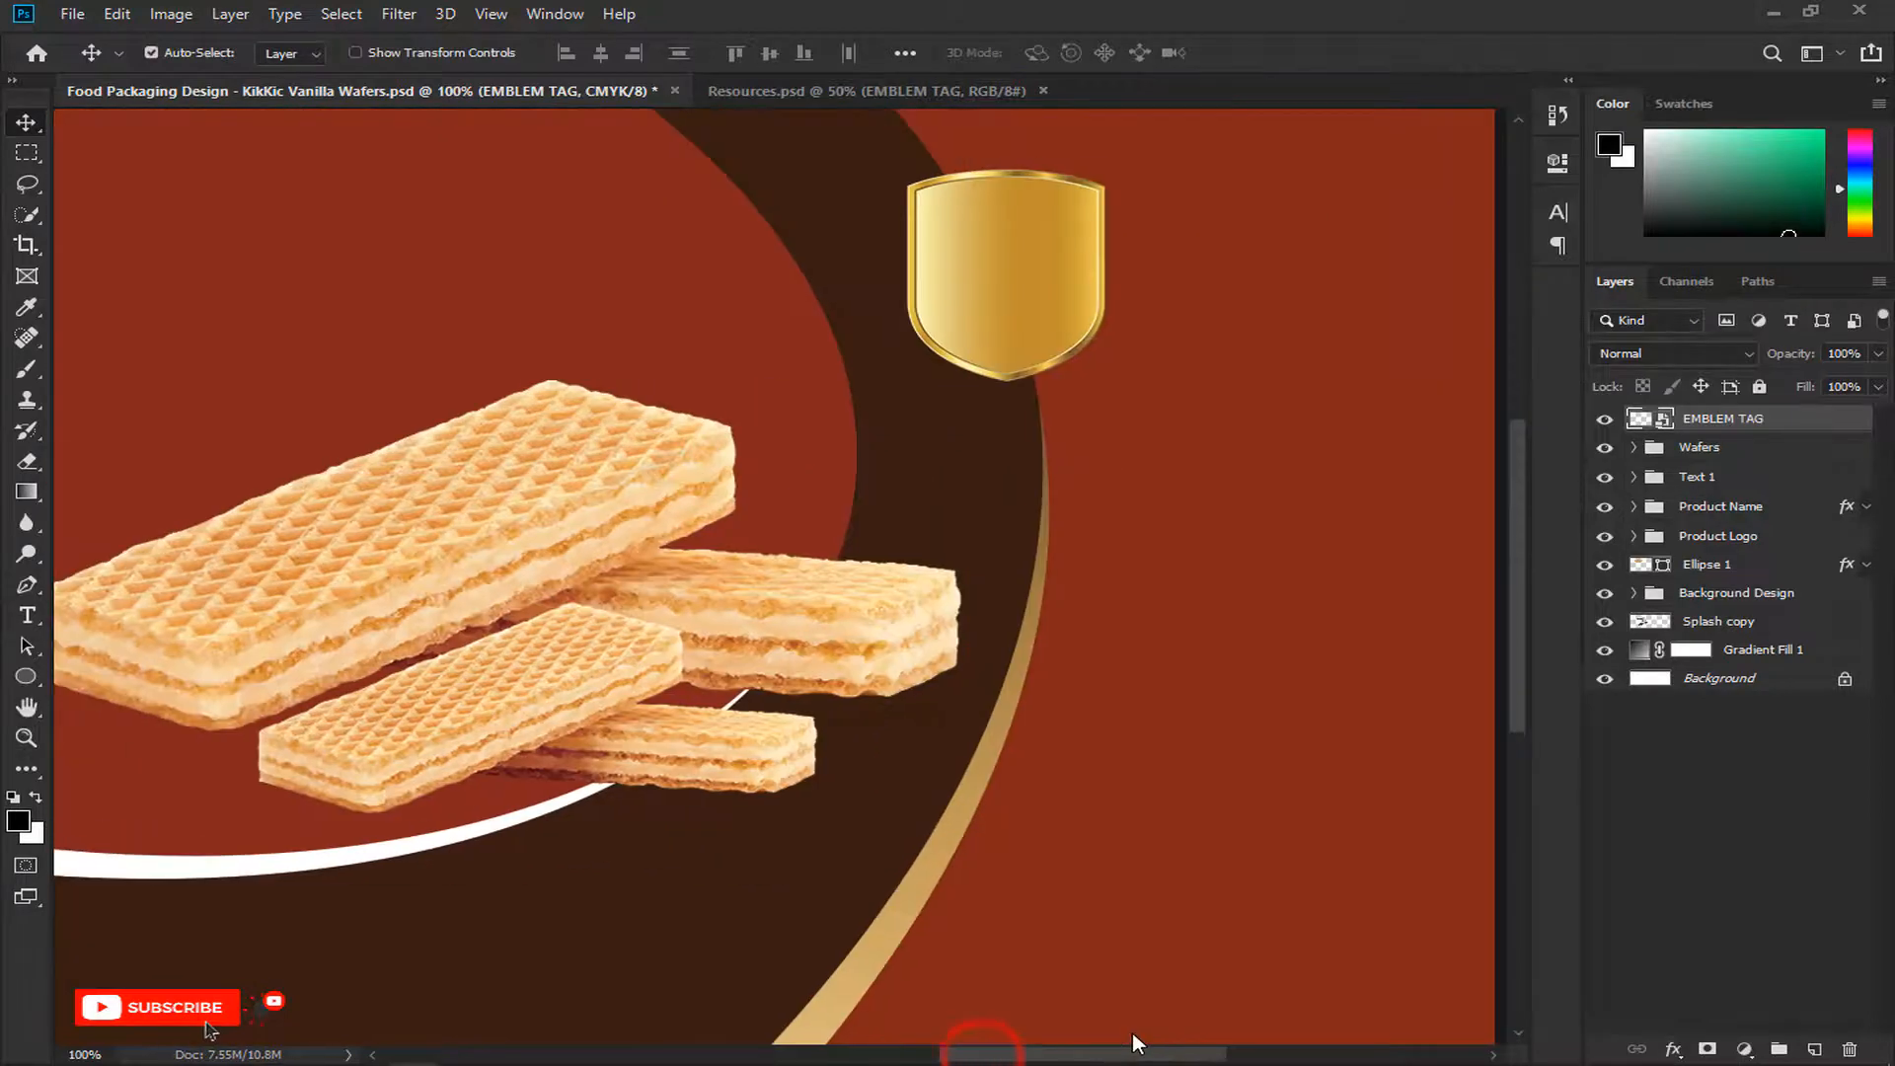
pyautogui.click(1022, 306)
pyautogui.hotkey('ctrl', 't')
pyautogui.moveTo(1099, 377); pyautogui.dragTo(1132, 406)
pyautogui.moveTo(1090, 314); pyautogui.dragTo(1102, 302)
pyautogui.press('Return')
pyautogui.hotkey('ctrl', '0')
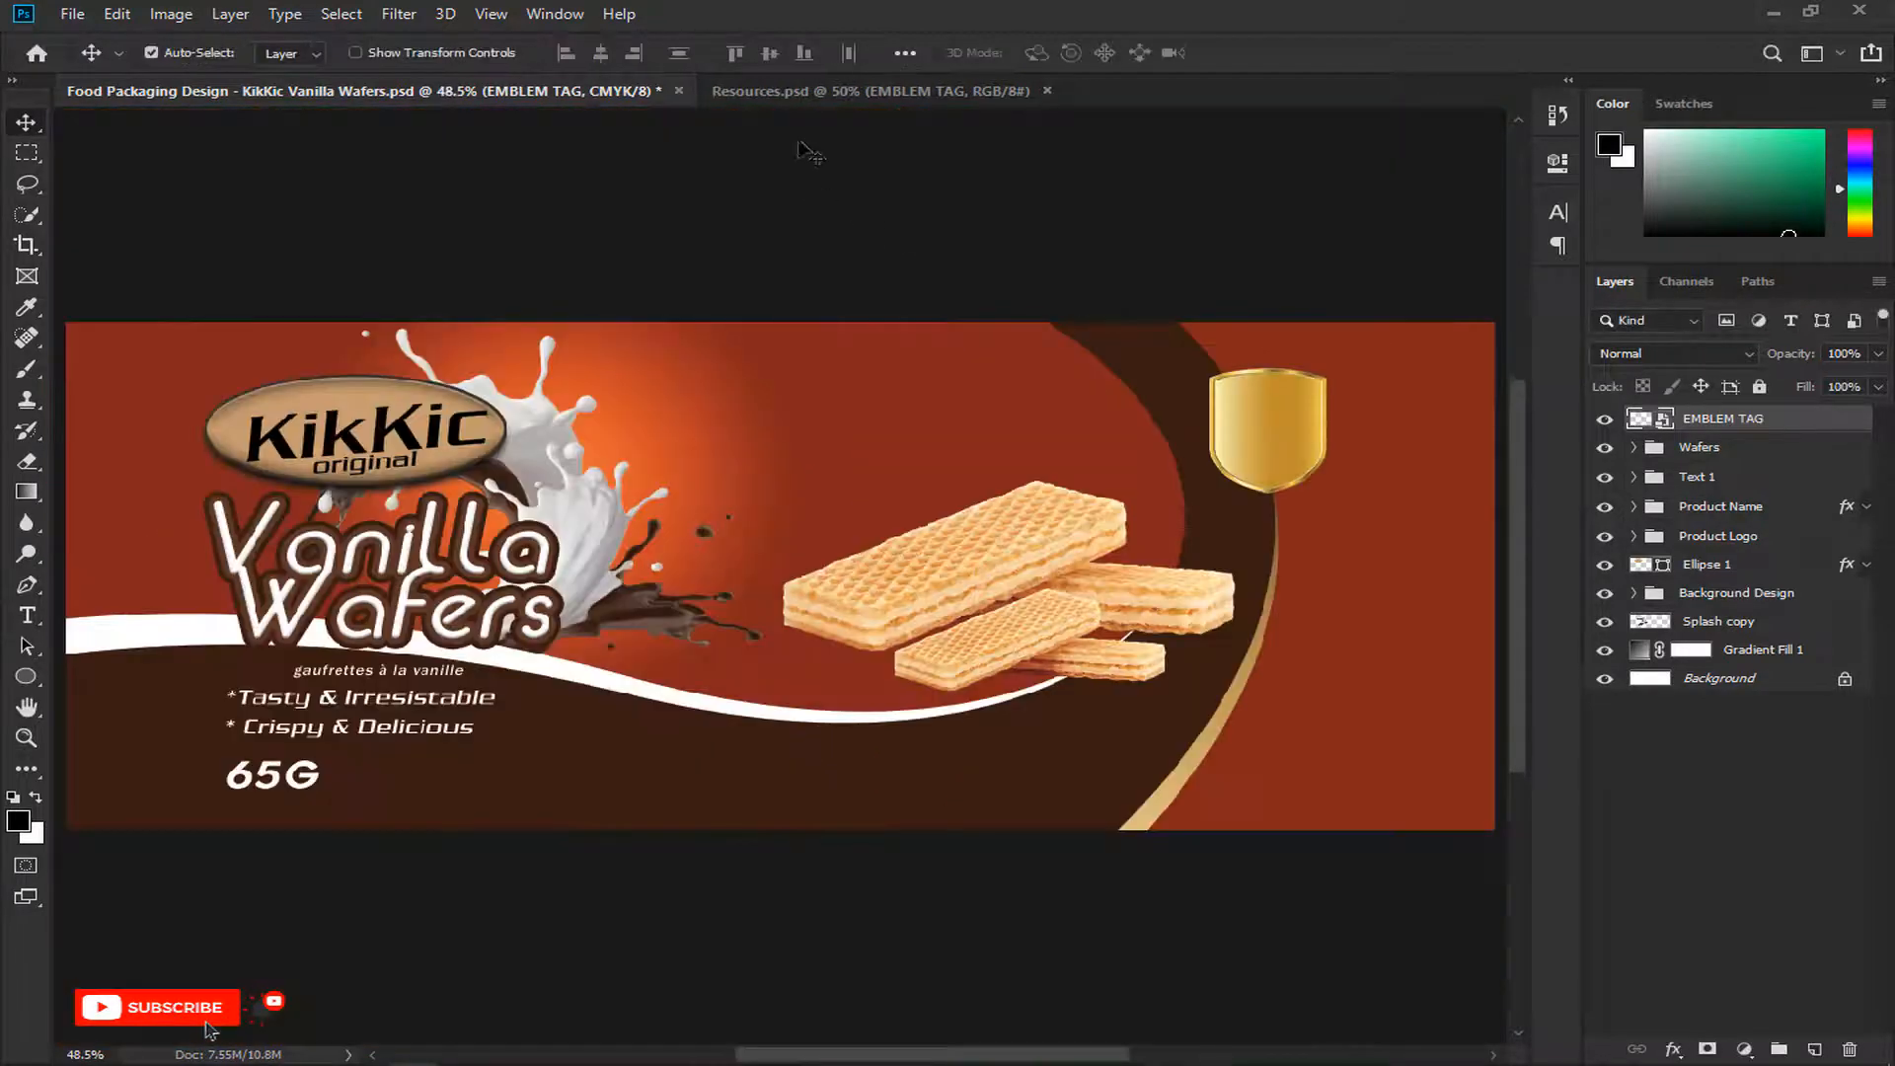
# Step: Copy the "100% Quality Product" text from Resources.psd into the packaging design and scale it to about 45.6%
pyautogui.click(794, 91)
pyautogui.moveTo(1234, 672); pyautogui.dragTo(1049, 385)
pyautogui.moveTo(804, 472); pyautogui.dragTo(816, 456)
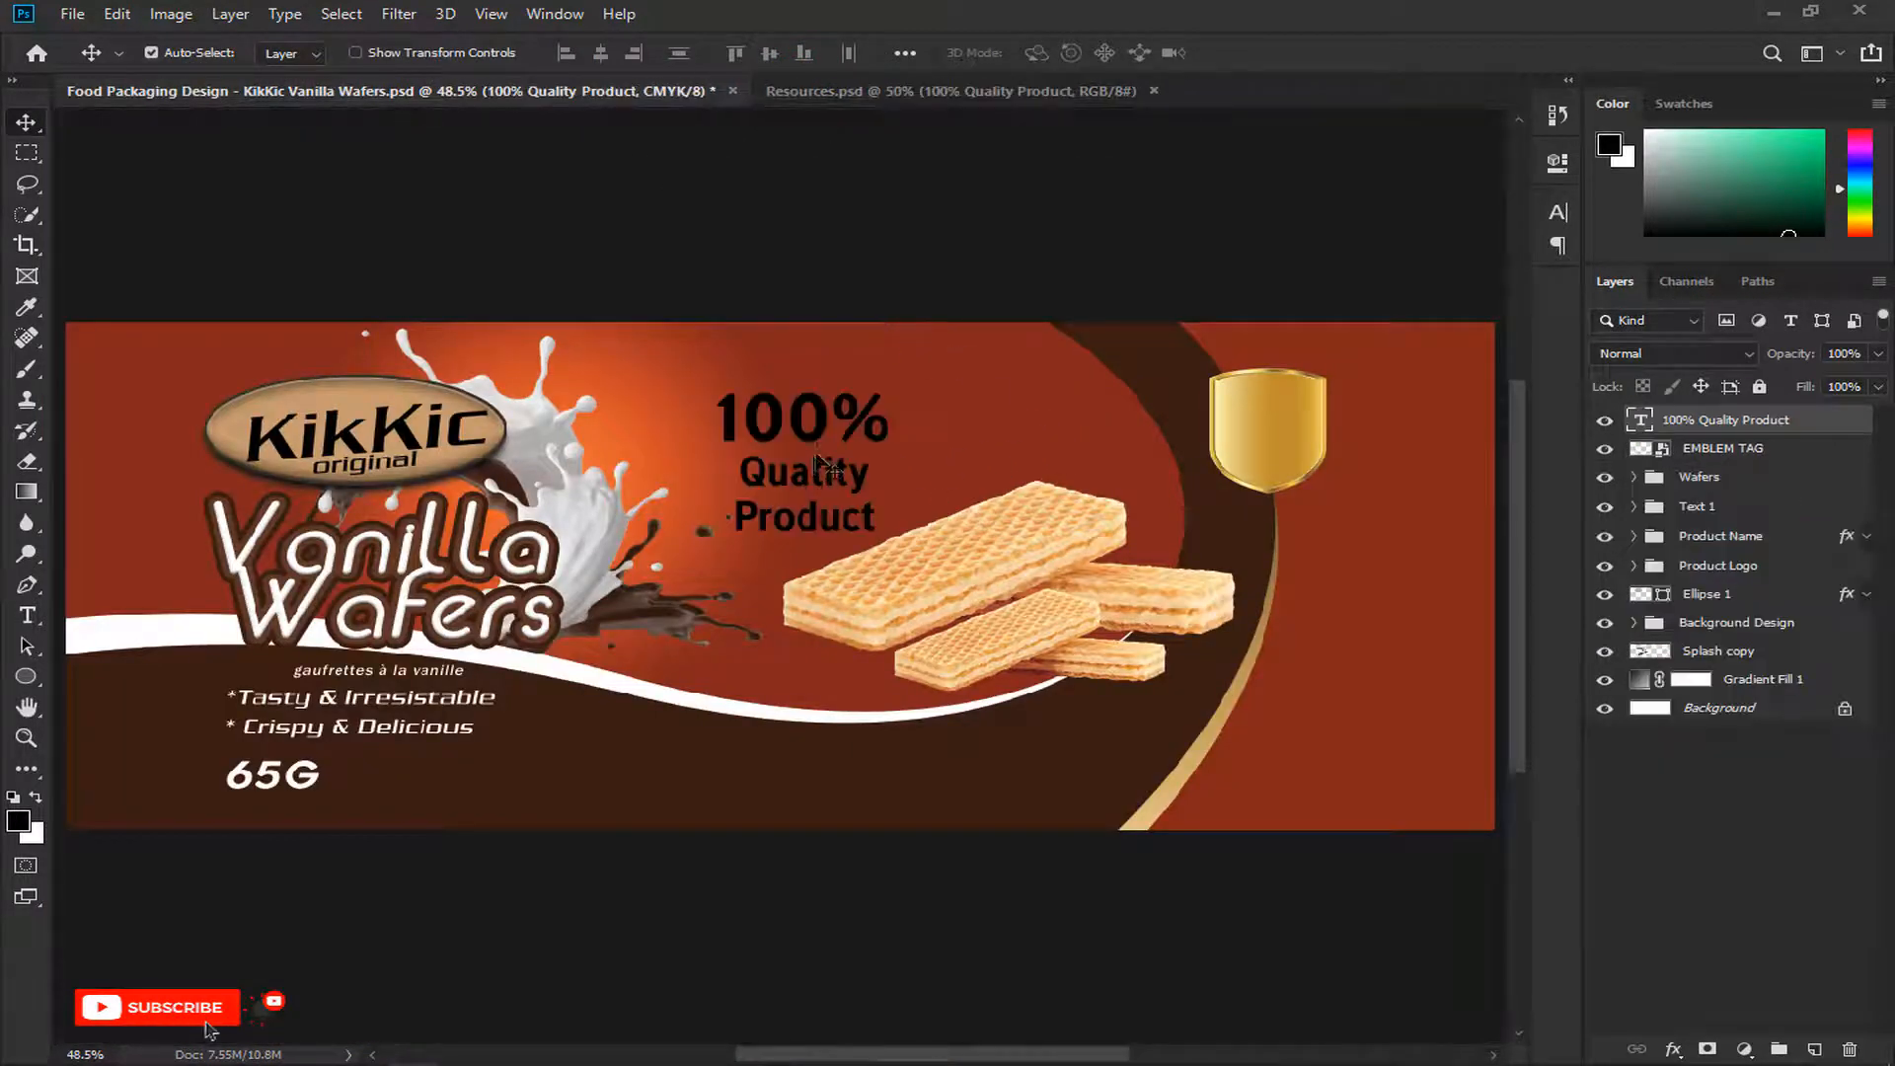
pyautogui.hotkey('ctrl', 't')
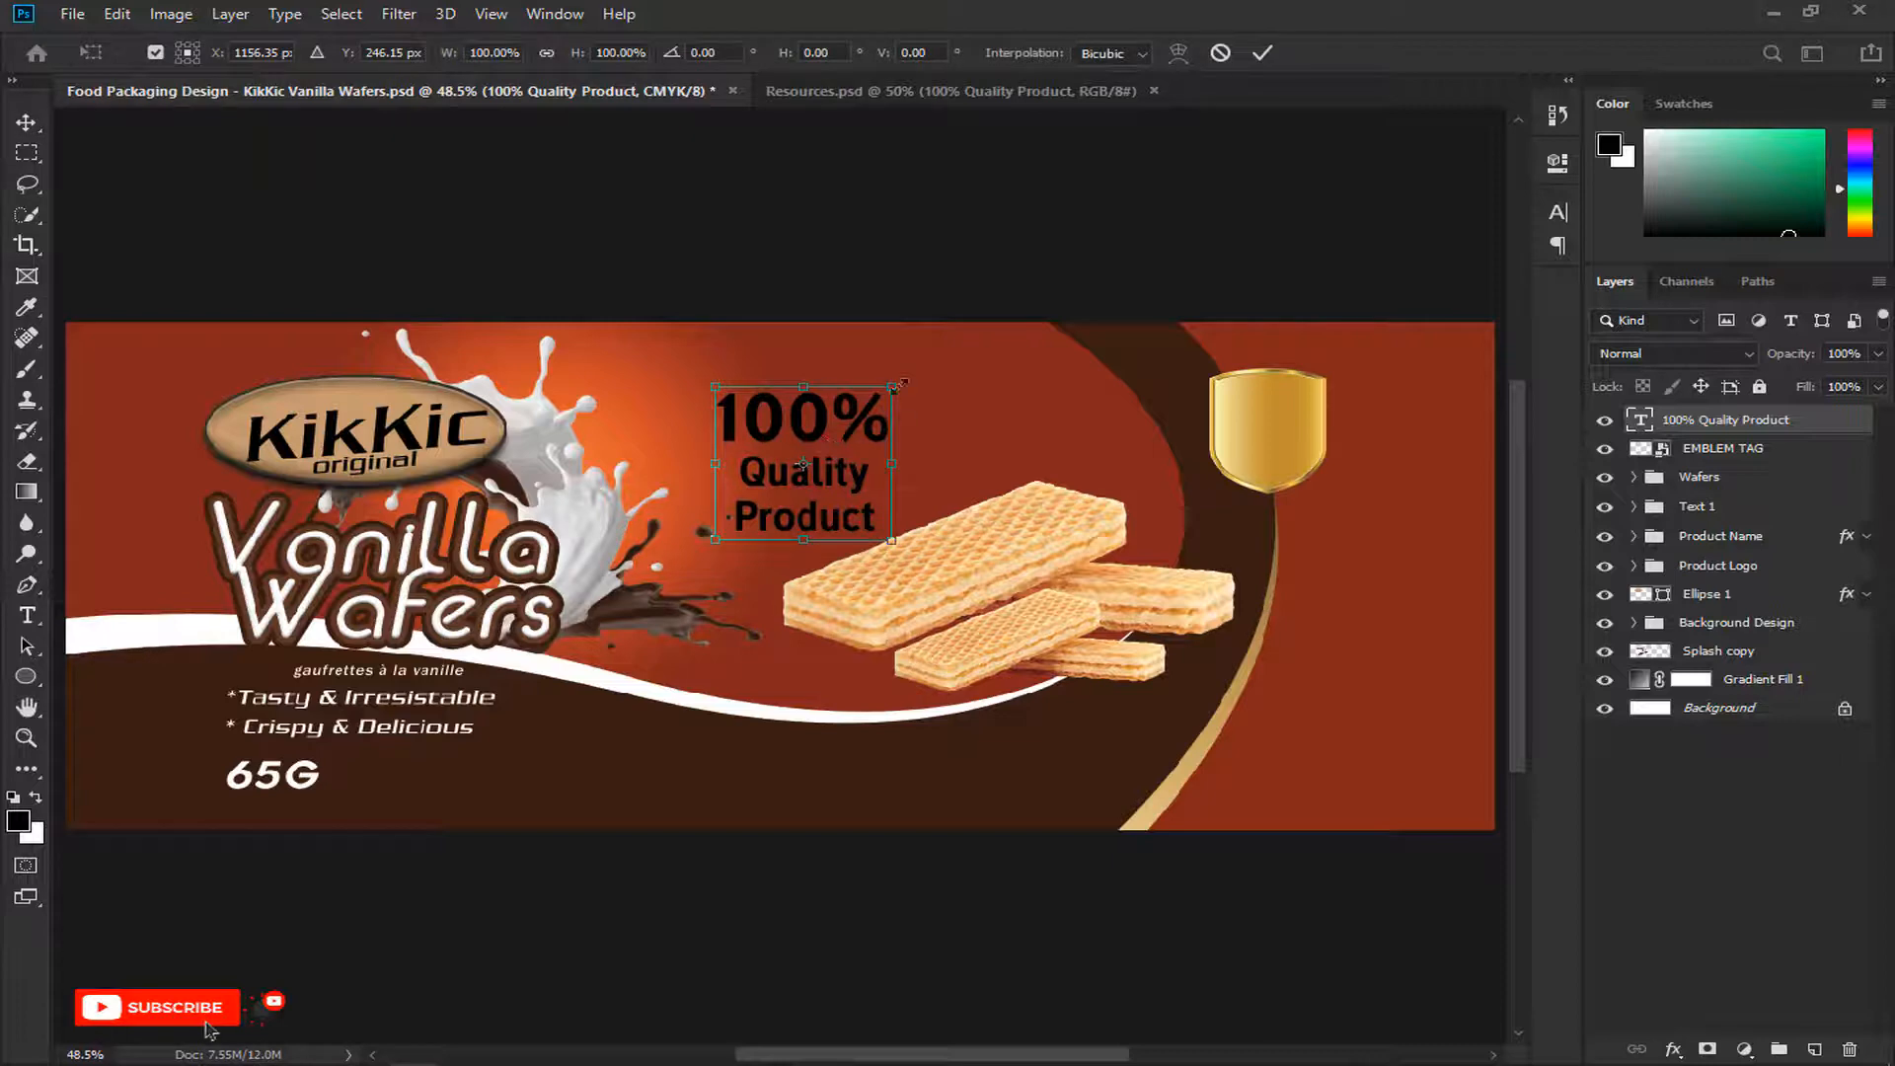
pyautogui.moveTo(897, 386); pyautogui.dragTo(849, 429)
# Step: Move the "100% Quality Product" text onto the gold shield, centre it horizontally, and apply the transformation
pyautogui.hotkey('ctrl', '+')
pyautogui.hotkey('ctrl', '+')
pyautogui.hotkey('ctrl', '+')
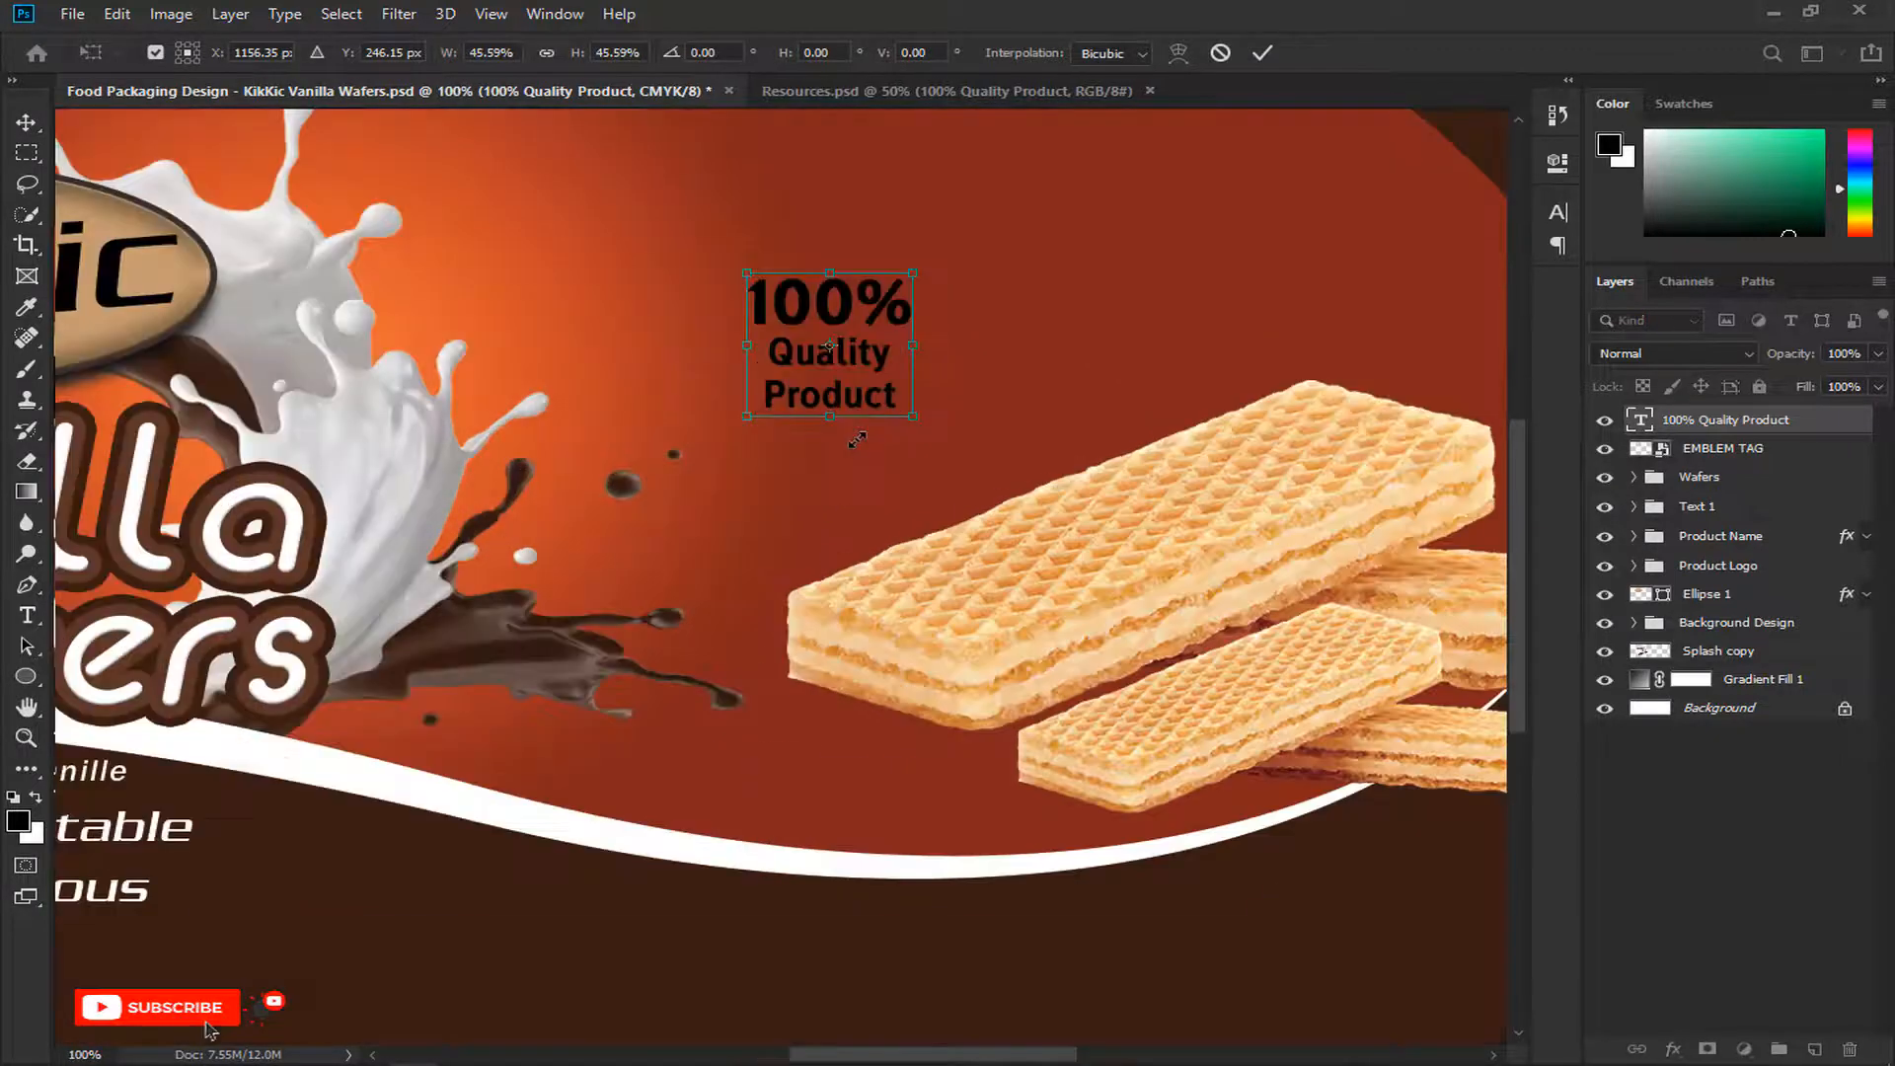
pyautogui.moveTo(836, 1055); pyautogui.dragTo(952, 1052)
pyautogui.moveTo(255, 308); pyautogui.dragTo(1212, 229)
pyautogui.press('Right')
pyautogui.press('Right')
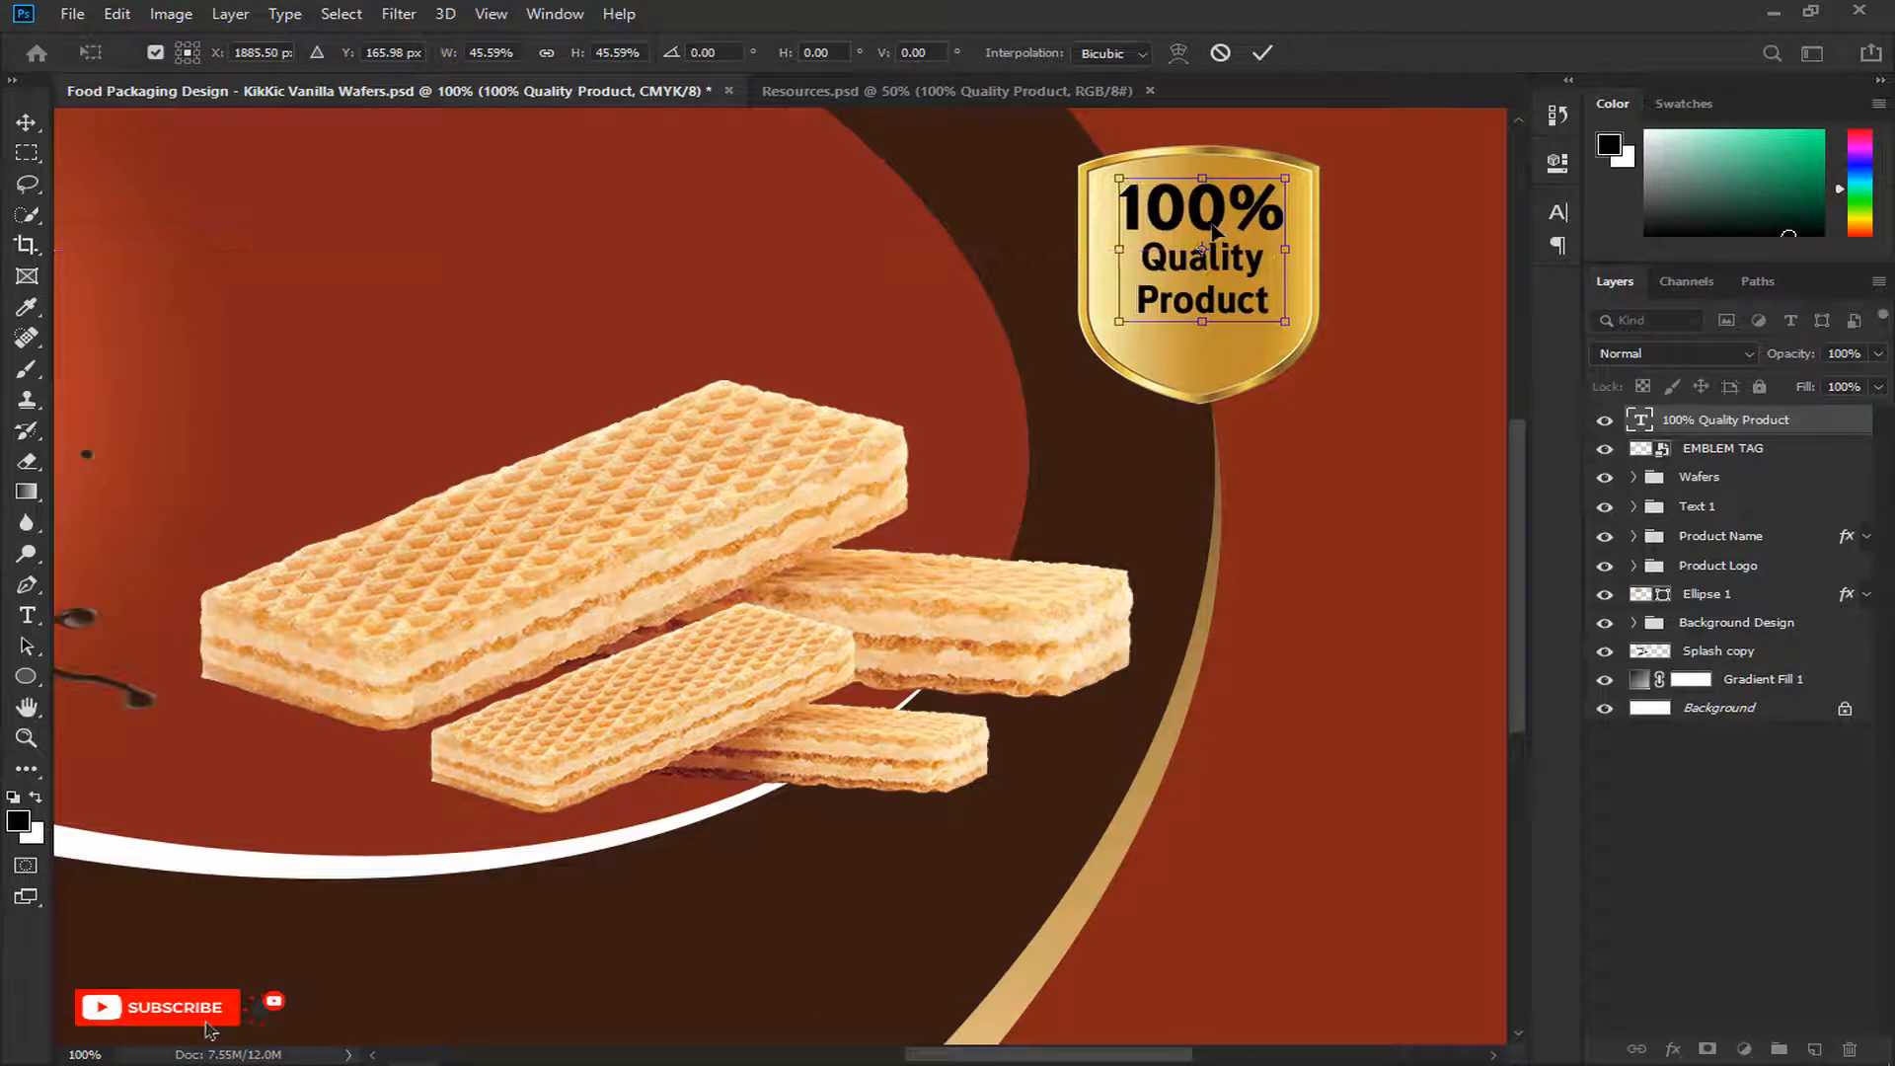
pyautogui.press('Return')
# Step: Activate the Custom Shape tool and set its fill colour to black, #000000
pyautogui.click(26, 676)
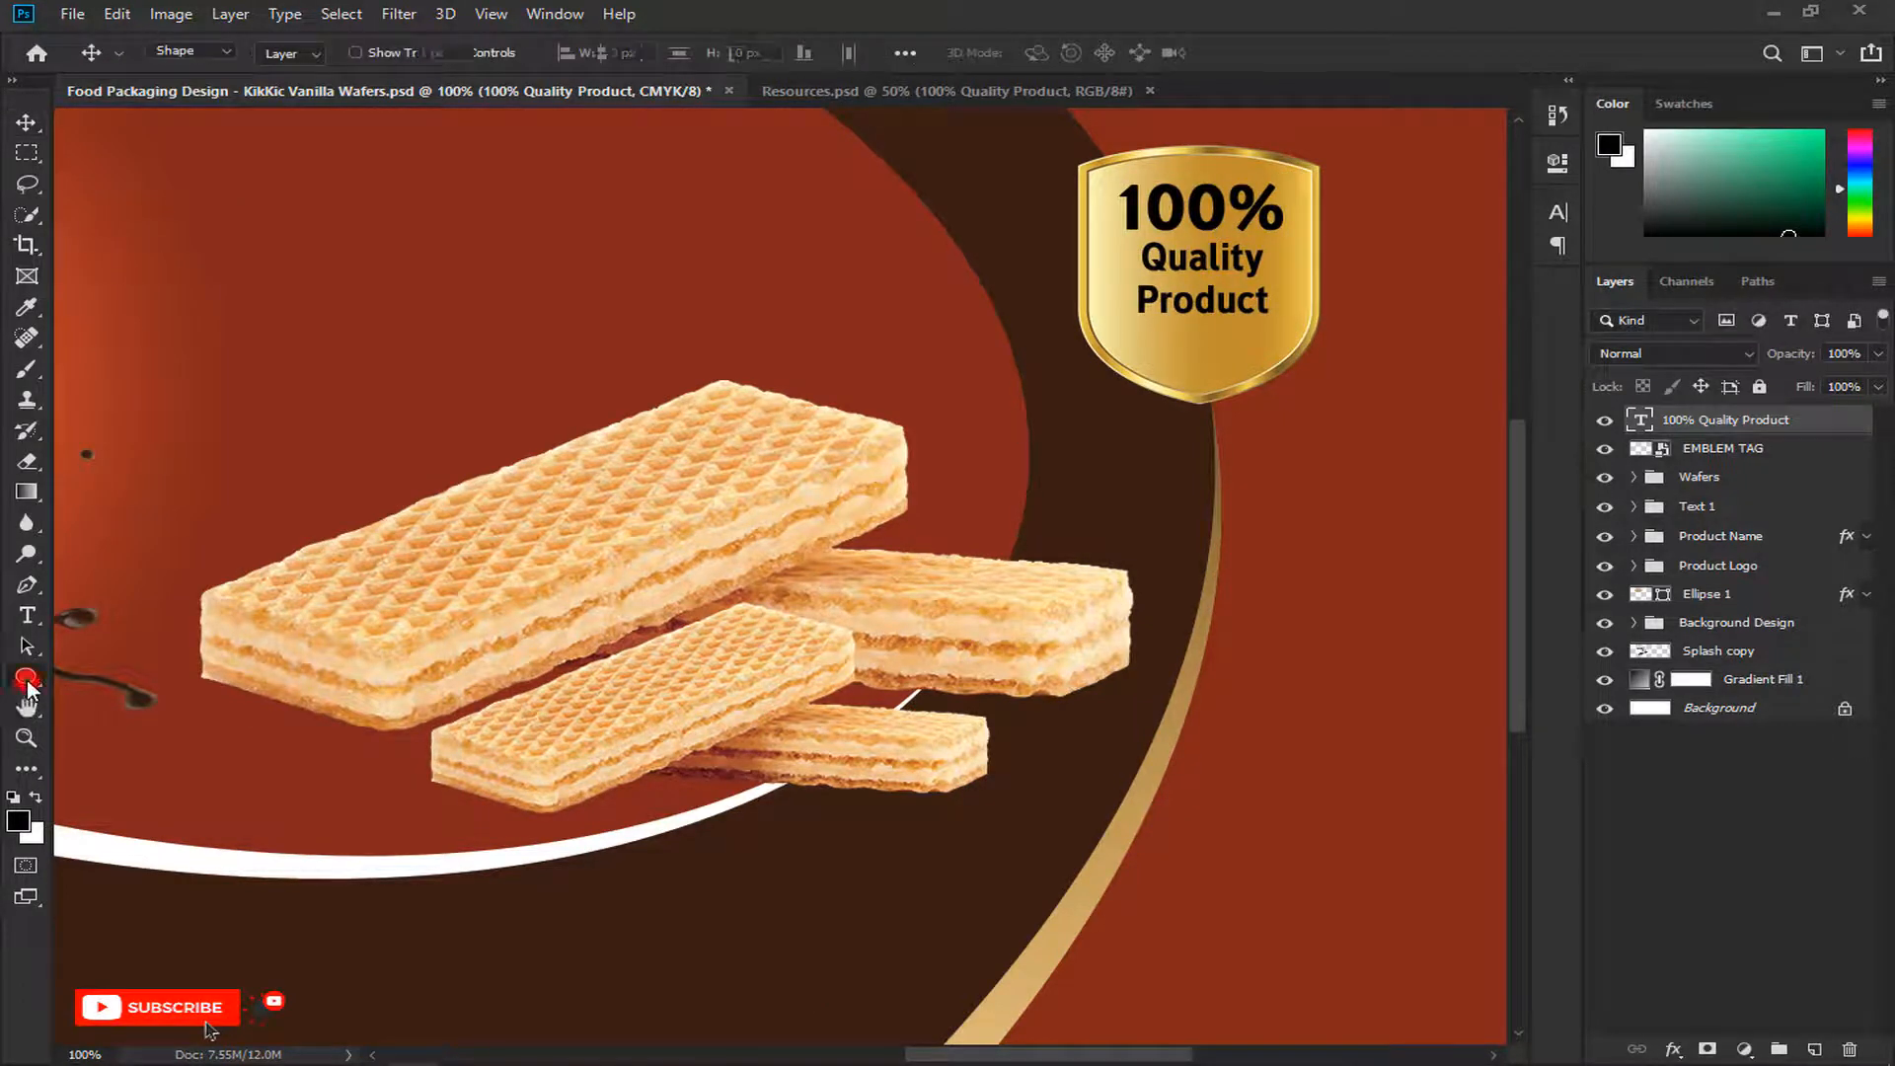
pyautogui.click(191, 790)
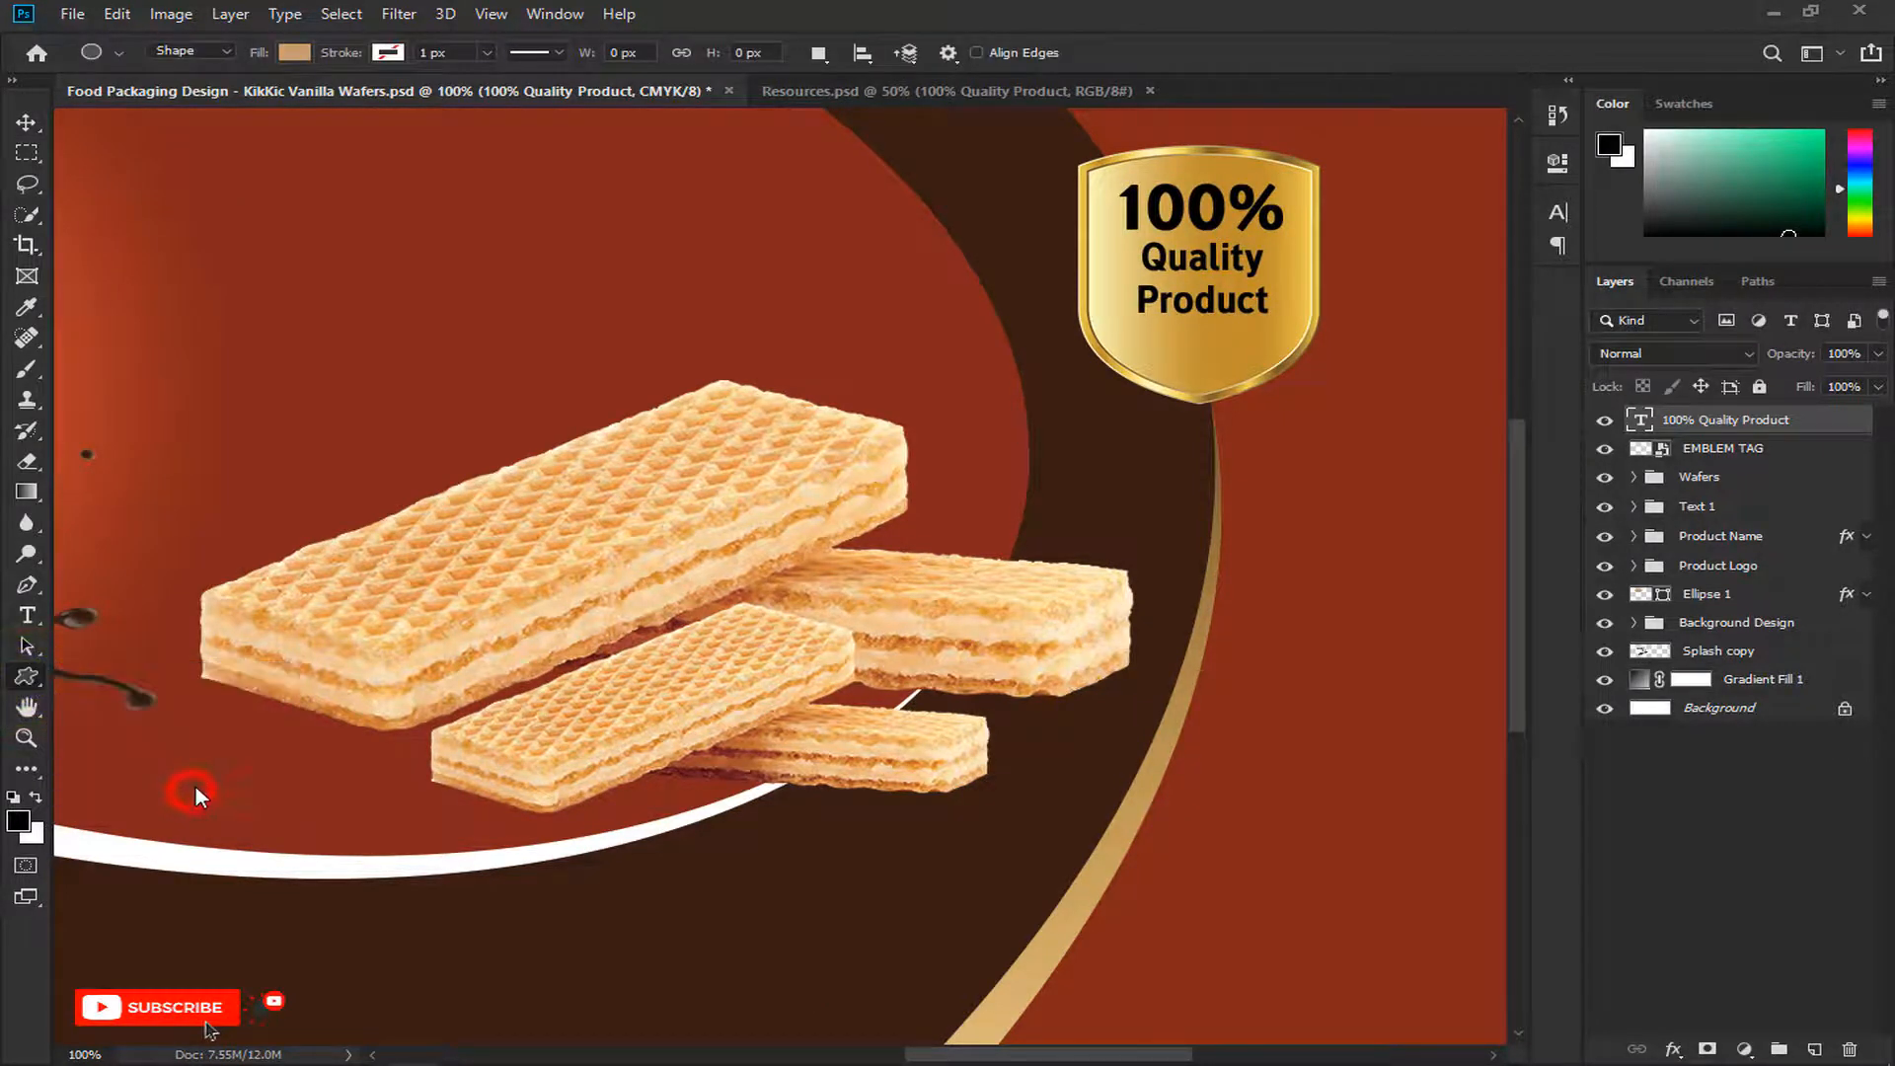
pyautogui.click(294, 52)
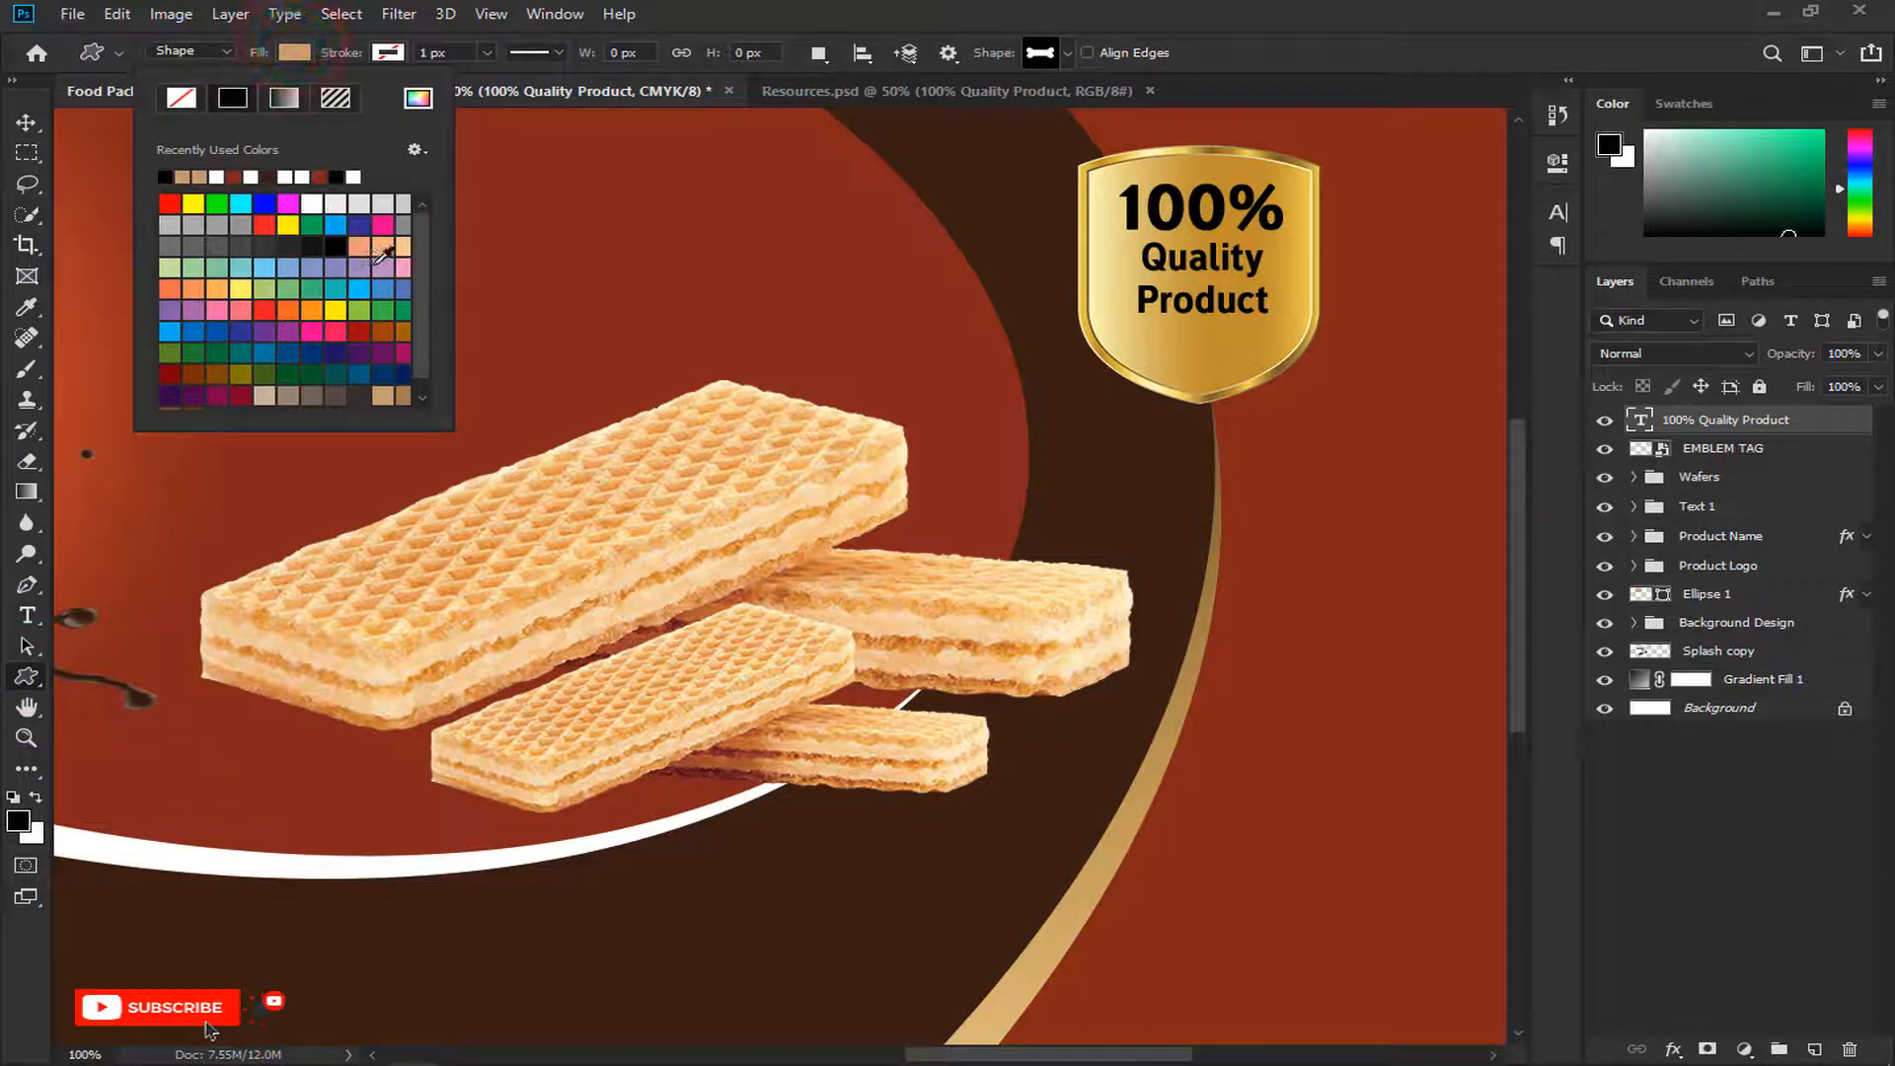
pyautogui.click(419, 98)
pyautogui.click(665, 373)
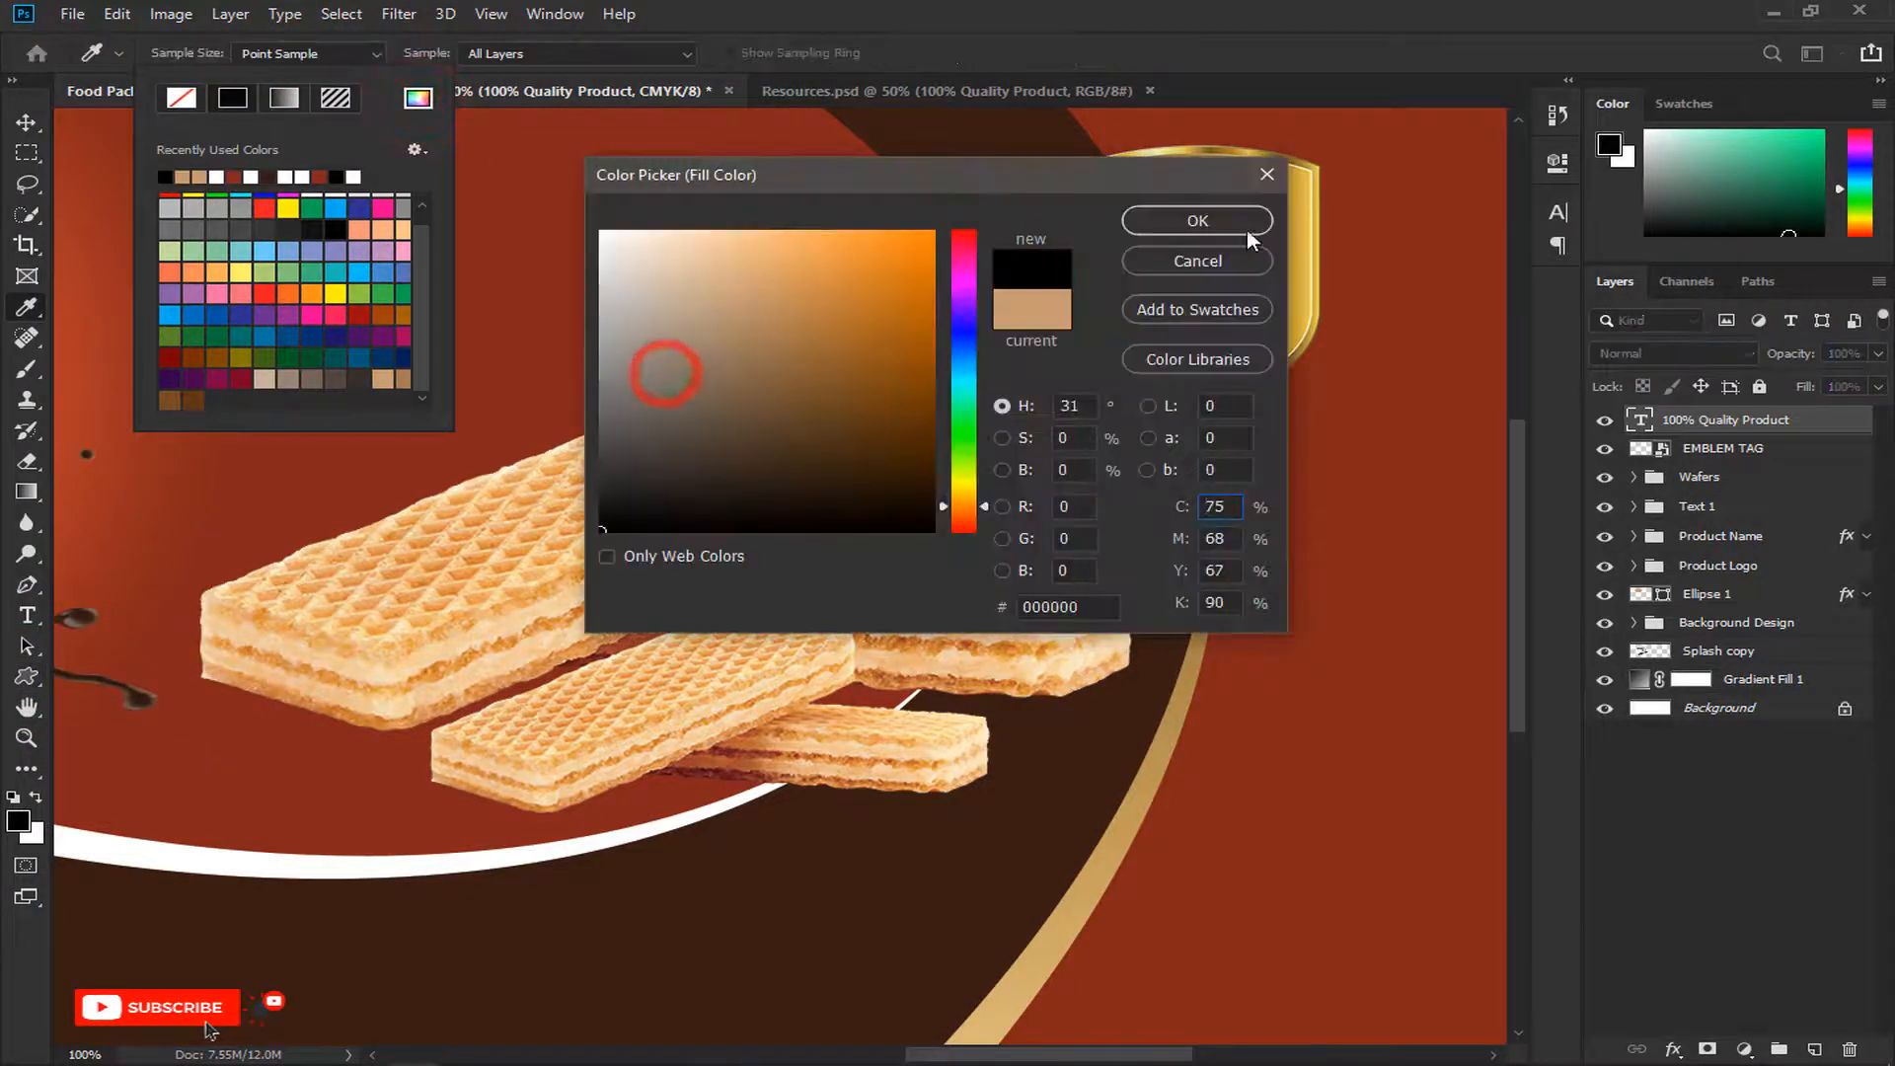
pyautogui.click(1197, 220)
pyautogui.click(1221, 19)
# Step: Draw a black ticked-checkbox custom shape on the gold shield, below the "100% Quality Product" text
pyautogui.click(1052, 60)
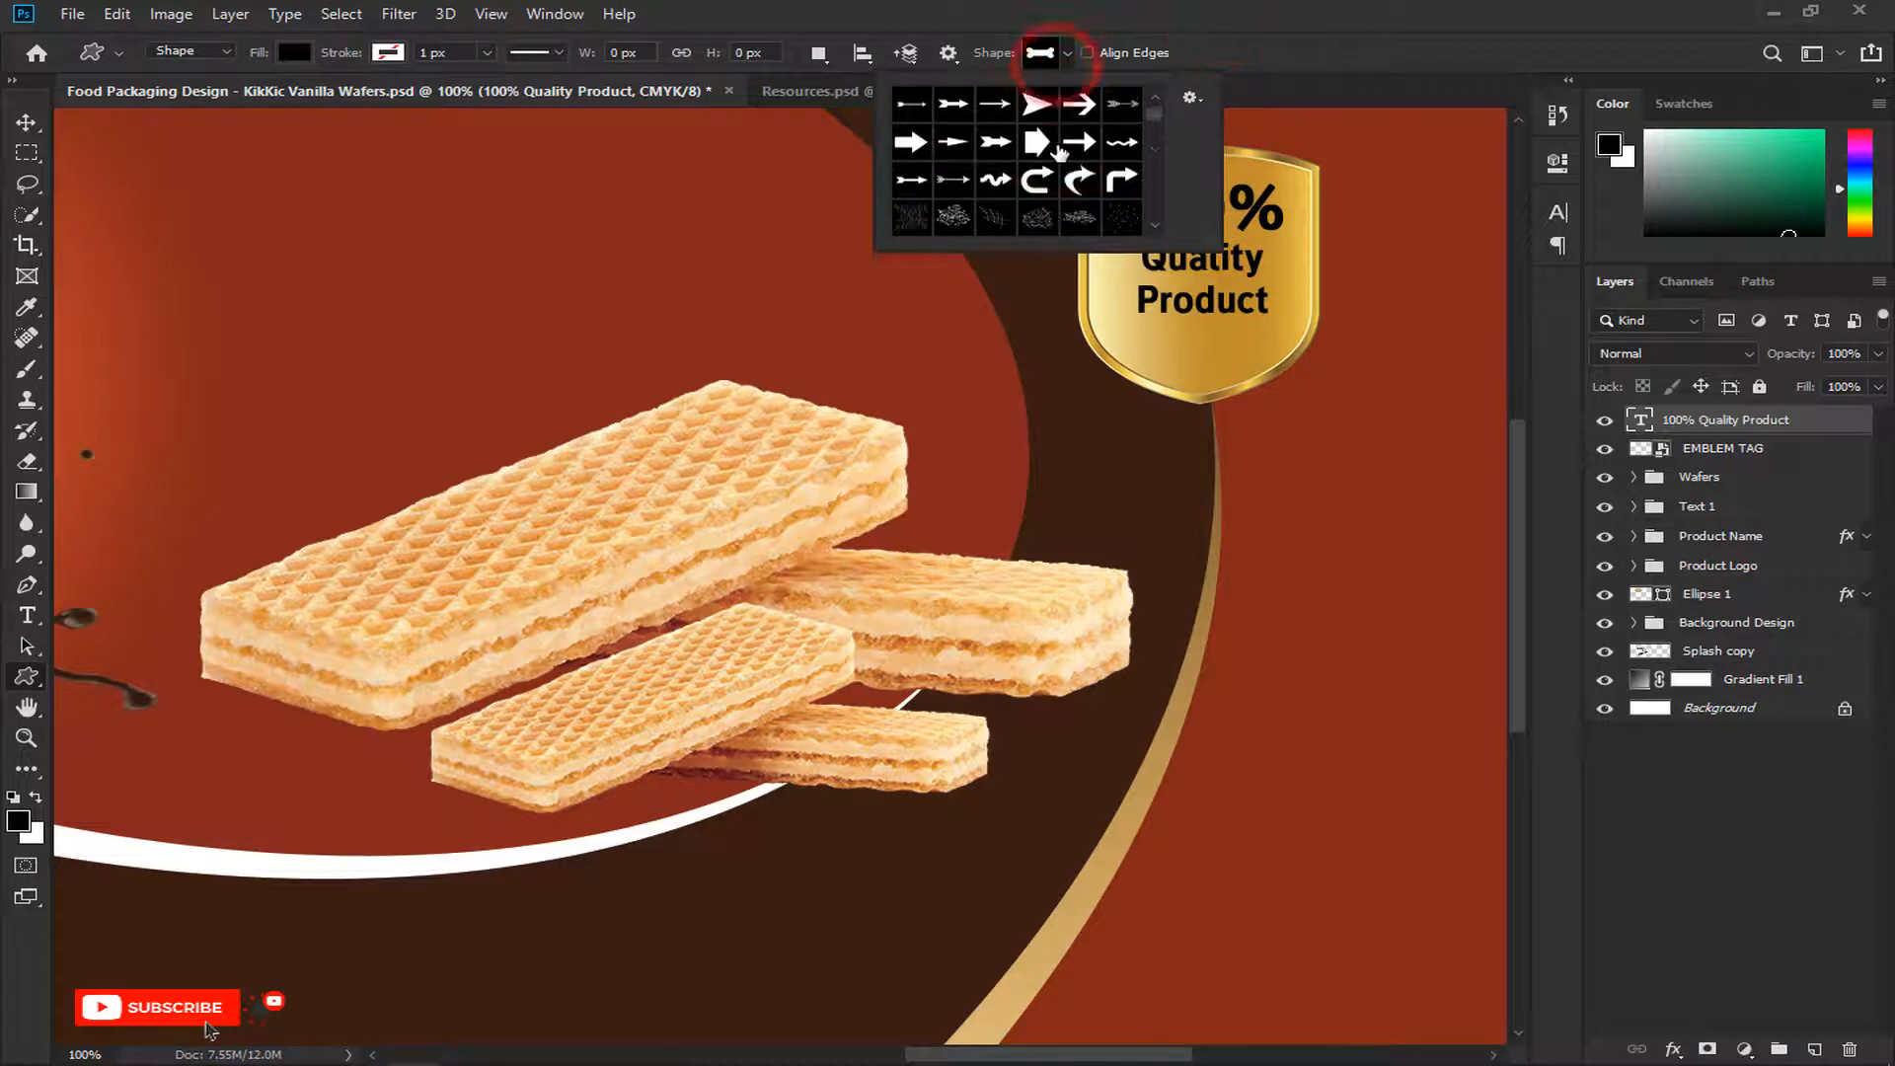
pyautogui.scroll(-10, 1061, 153)
pyautogui.scroll(-10, 1062, 153)
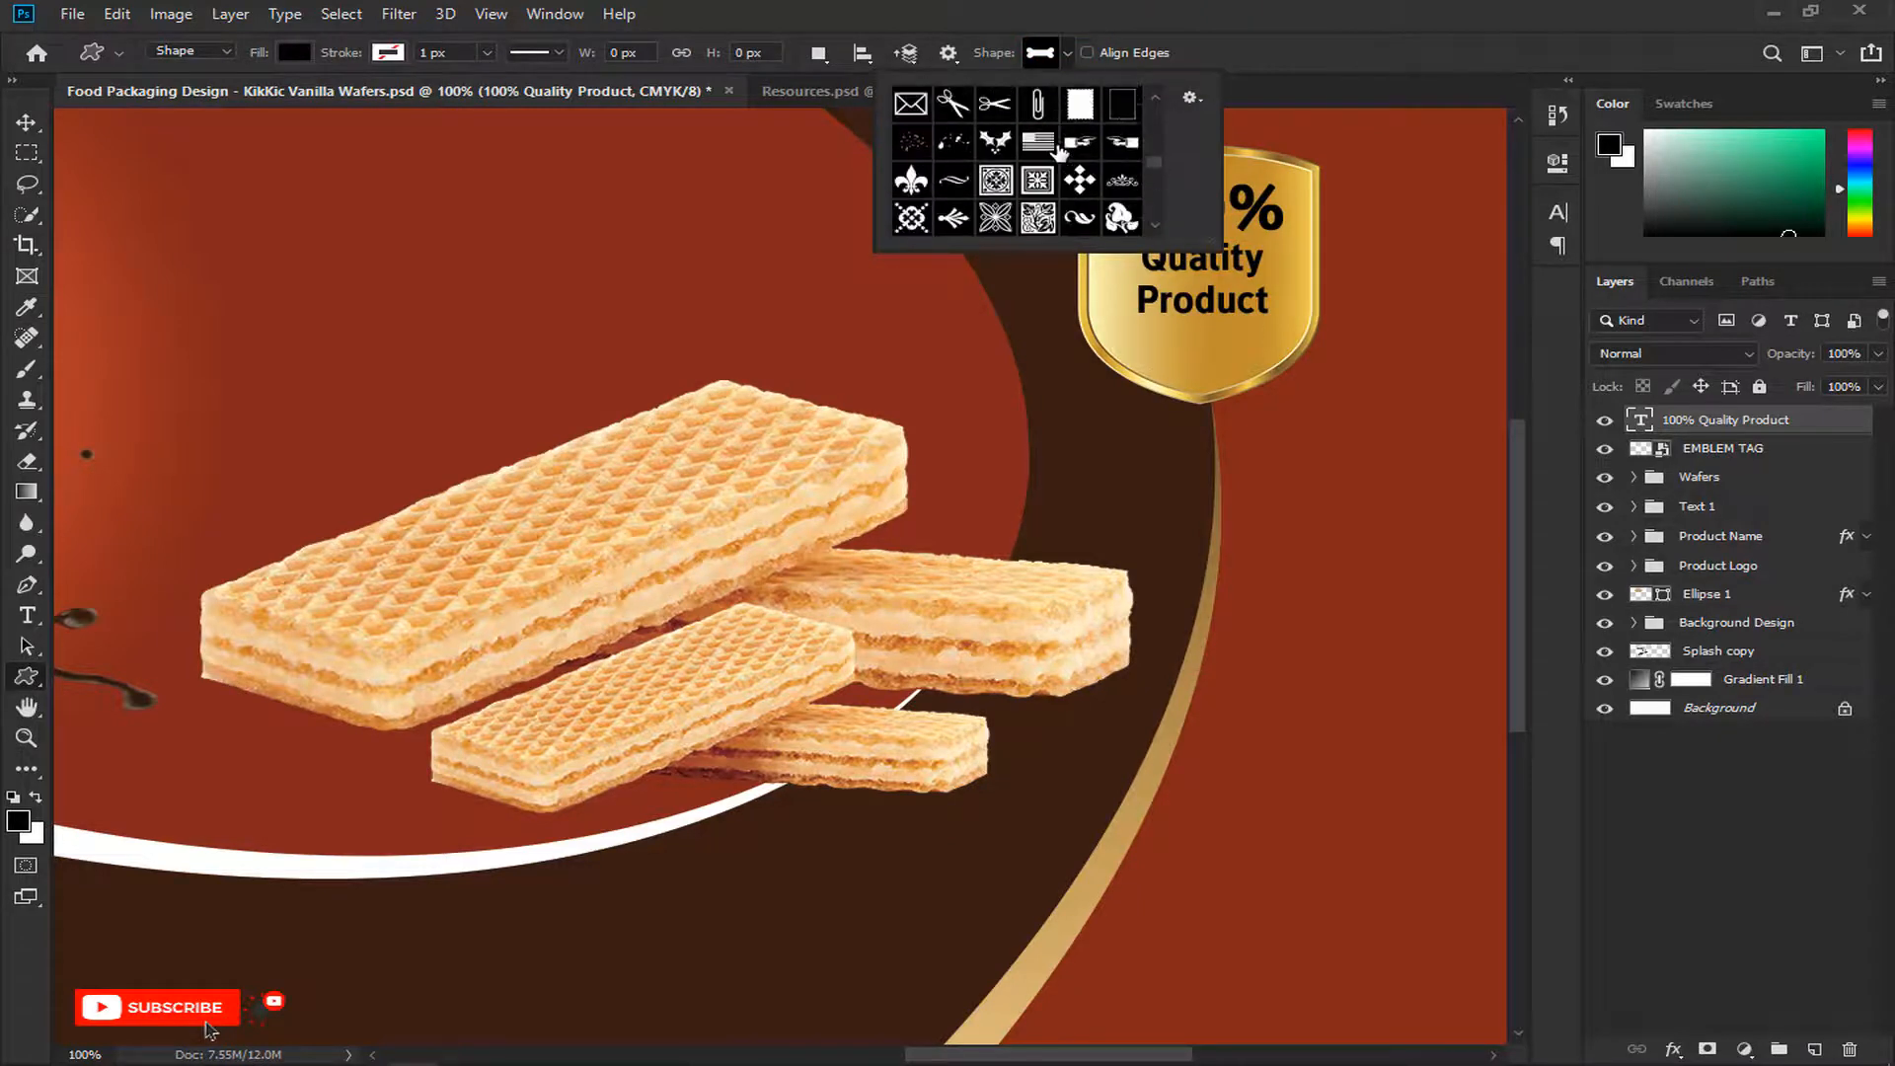
pyautogui.scroll(-5, 1059, 151)
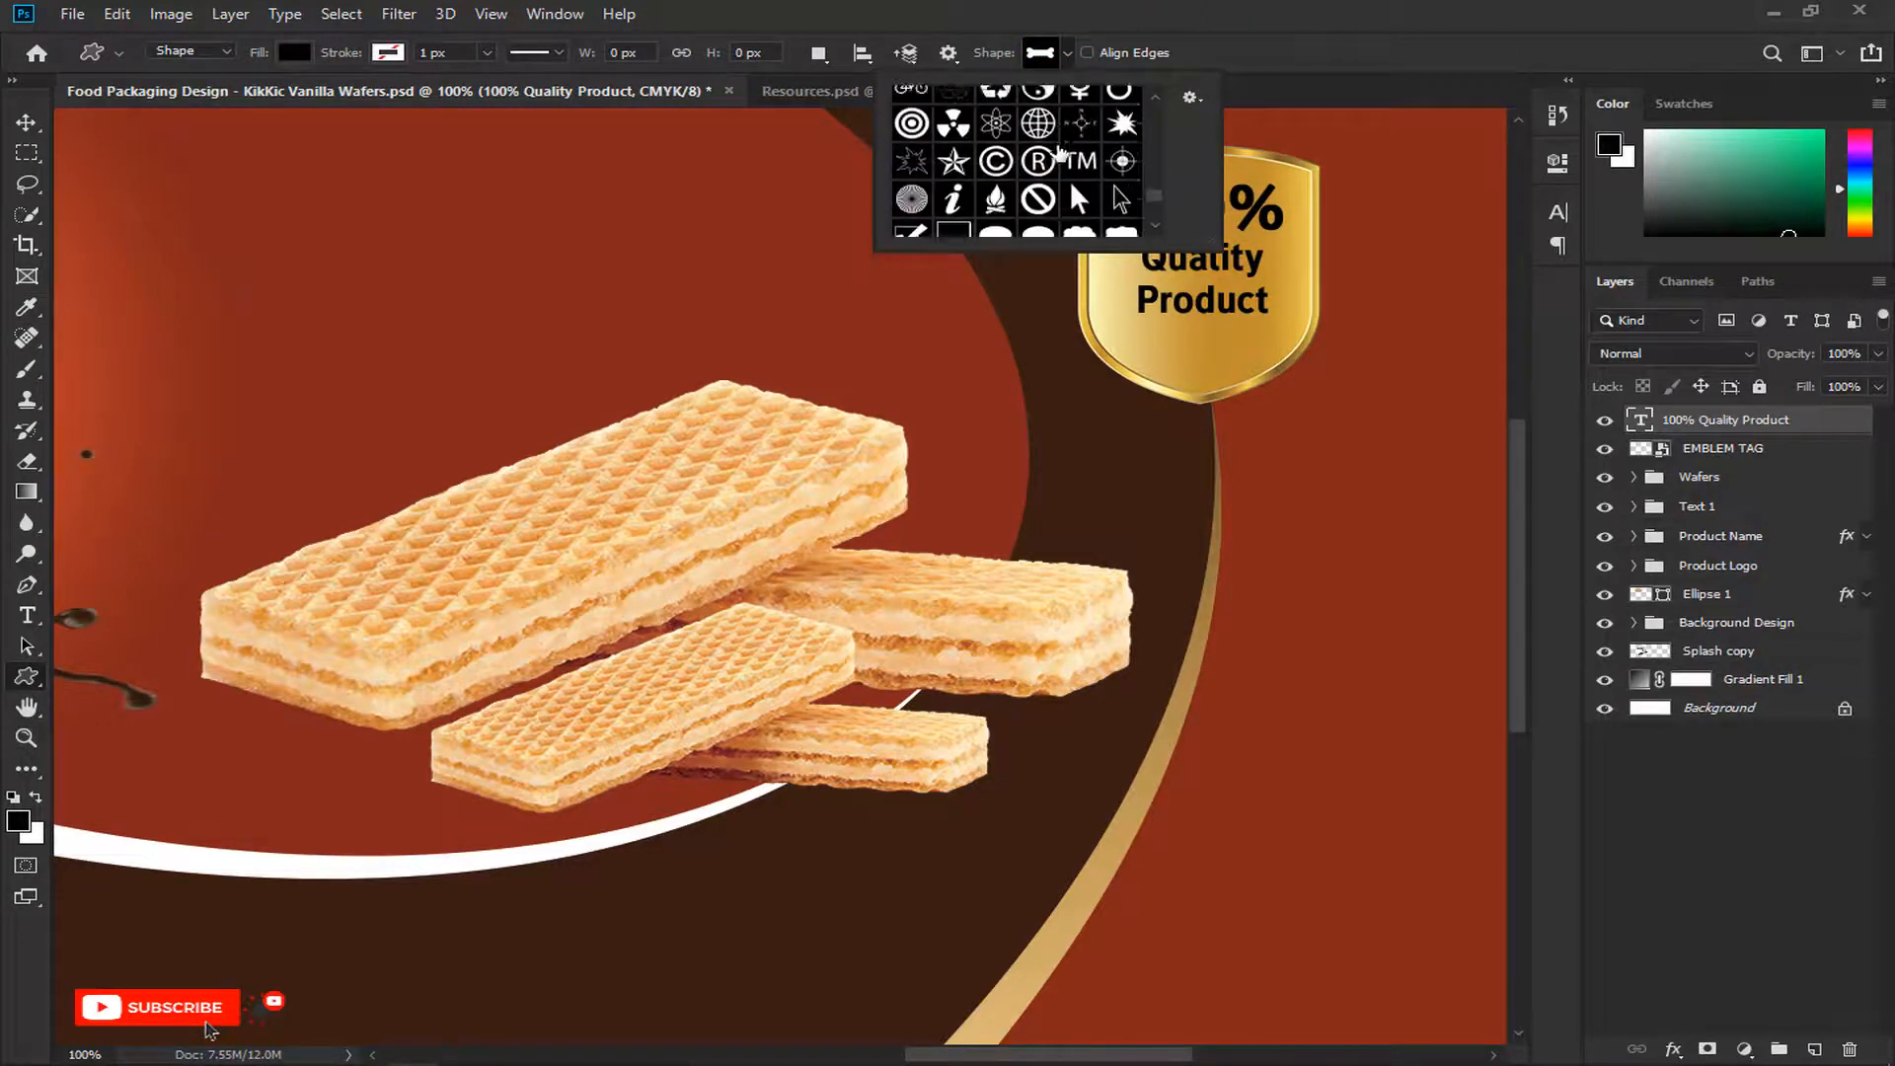
pyautogui.click(907, 185)
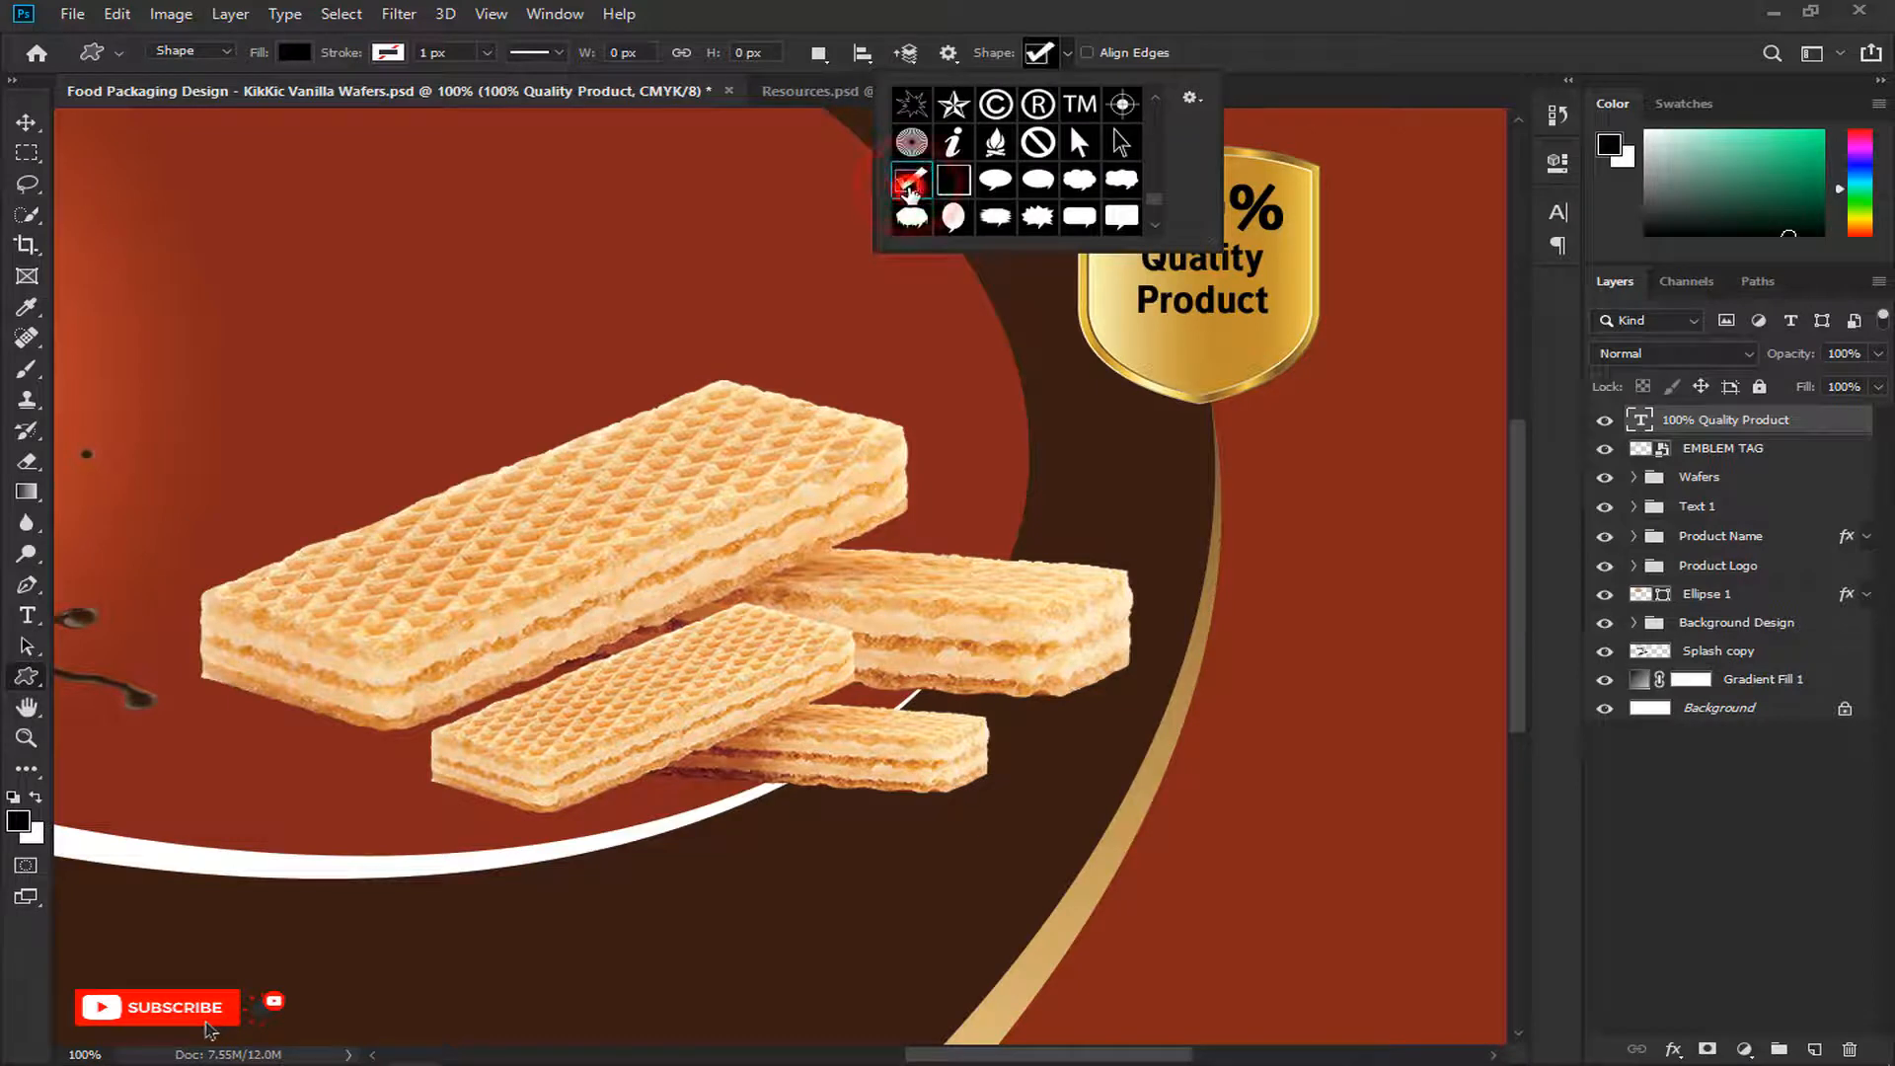
pyautogui.click(907, 184)
pyautogui.moveTo(505, 249); pyautogui.dragTo(1247, 323)
pyautogui.click(26, 123)
pyautogui.hotkey('ctrl', 't')
pyautogui.press('Return')
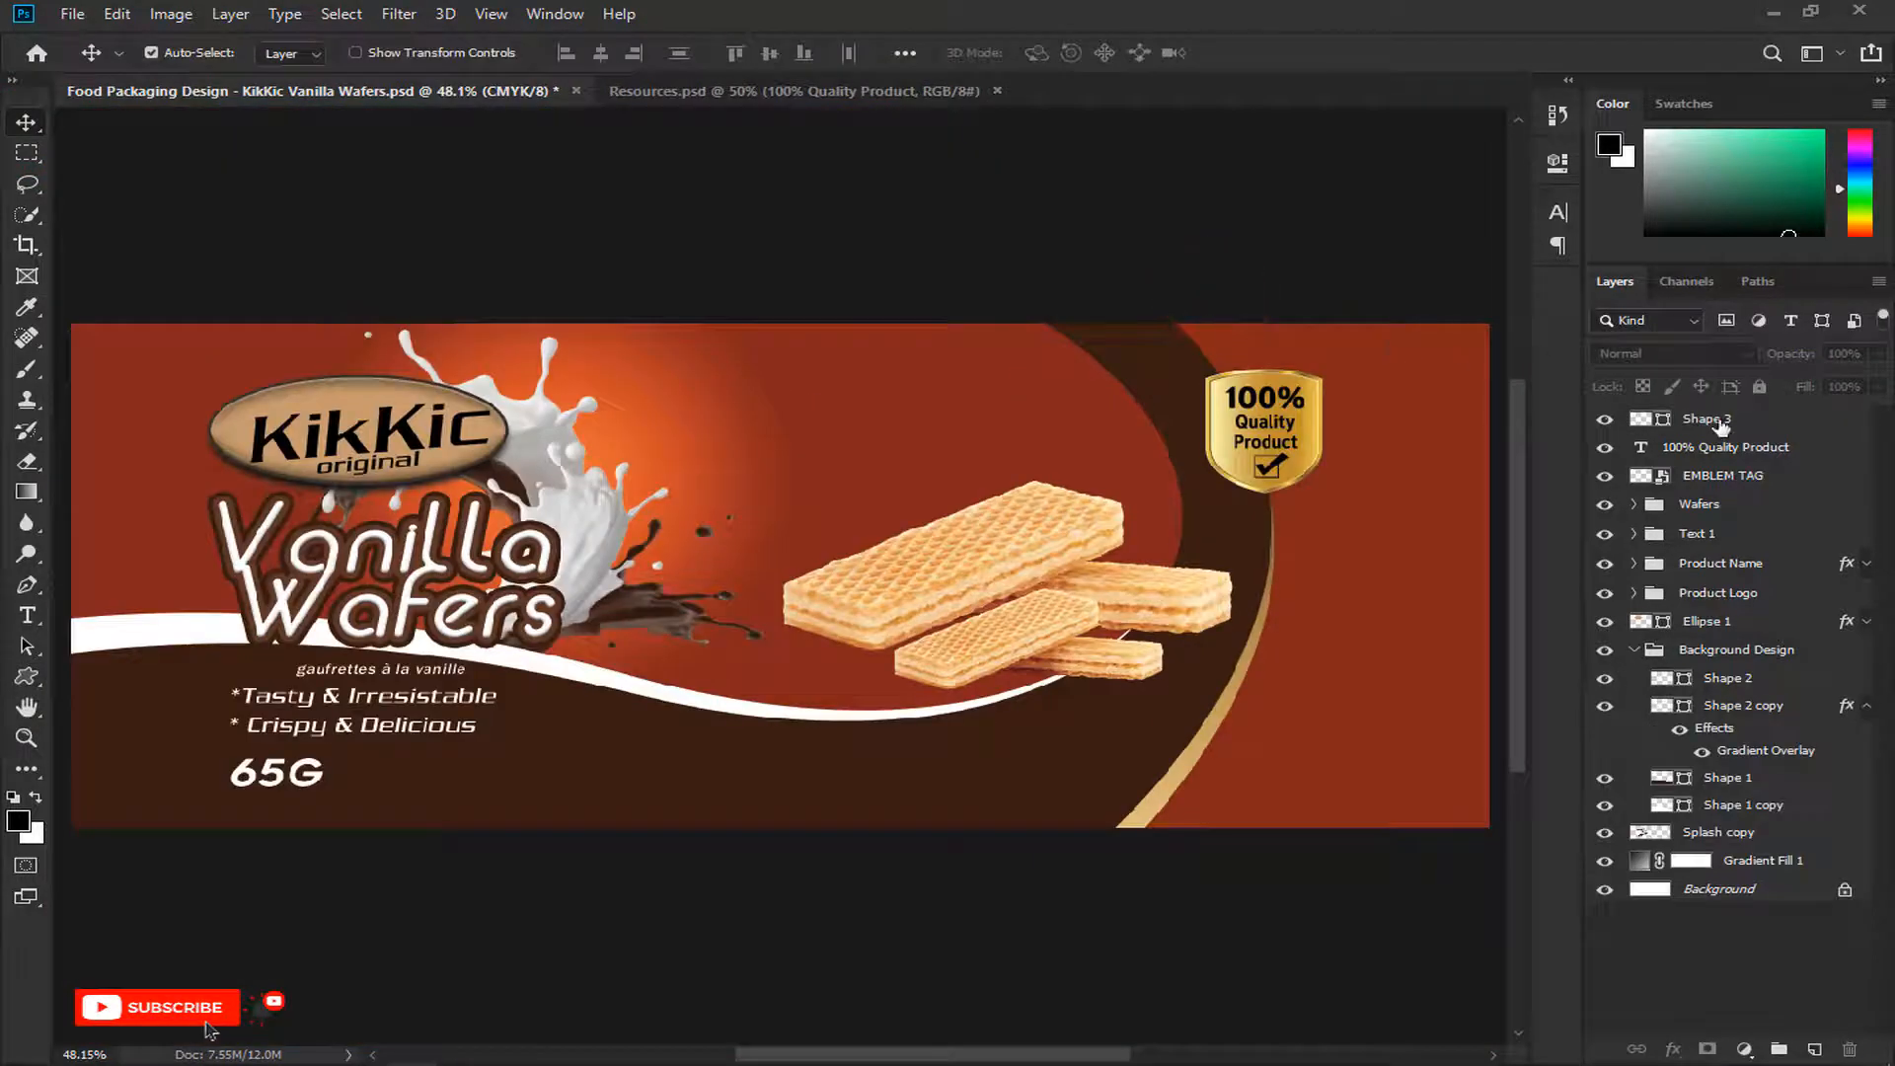
# Step: Group the checkbox shape, "100% Quality Product" text and EMBLEM TAG layers, name the group "Emblem Tag", and save the document
pyautogui.click(1722, 422)
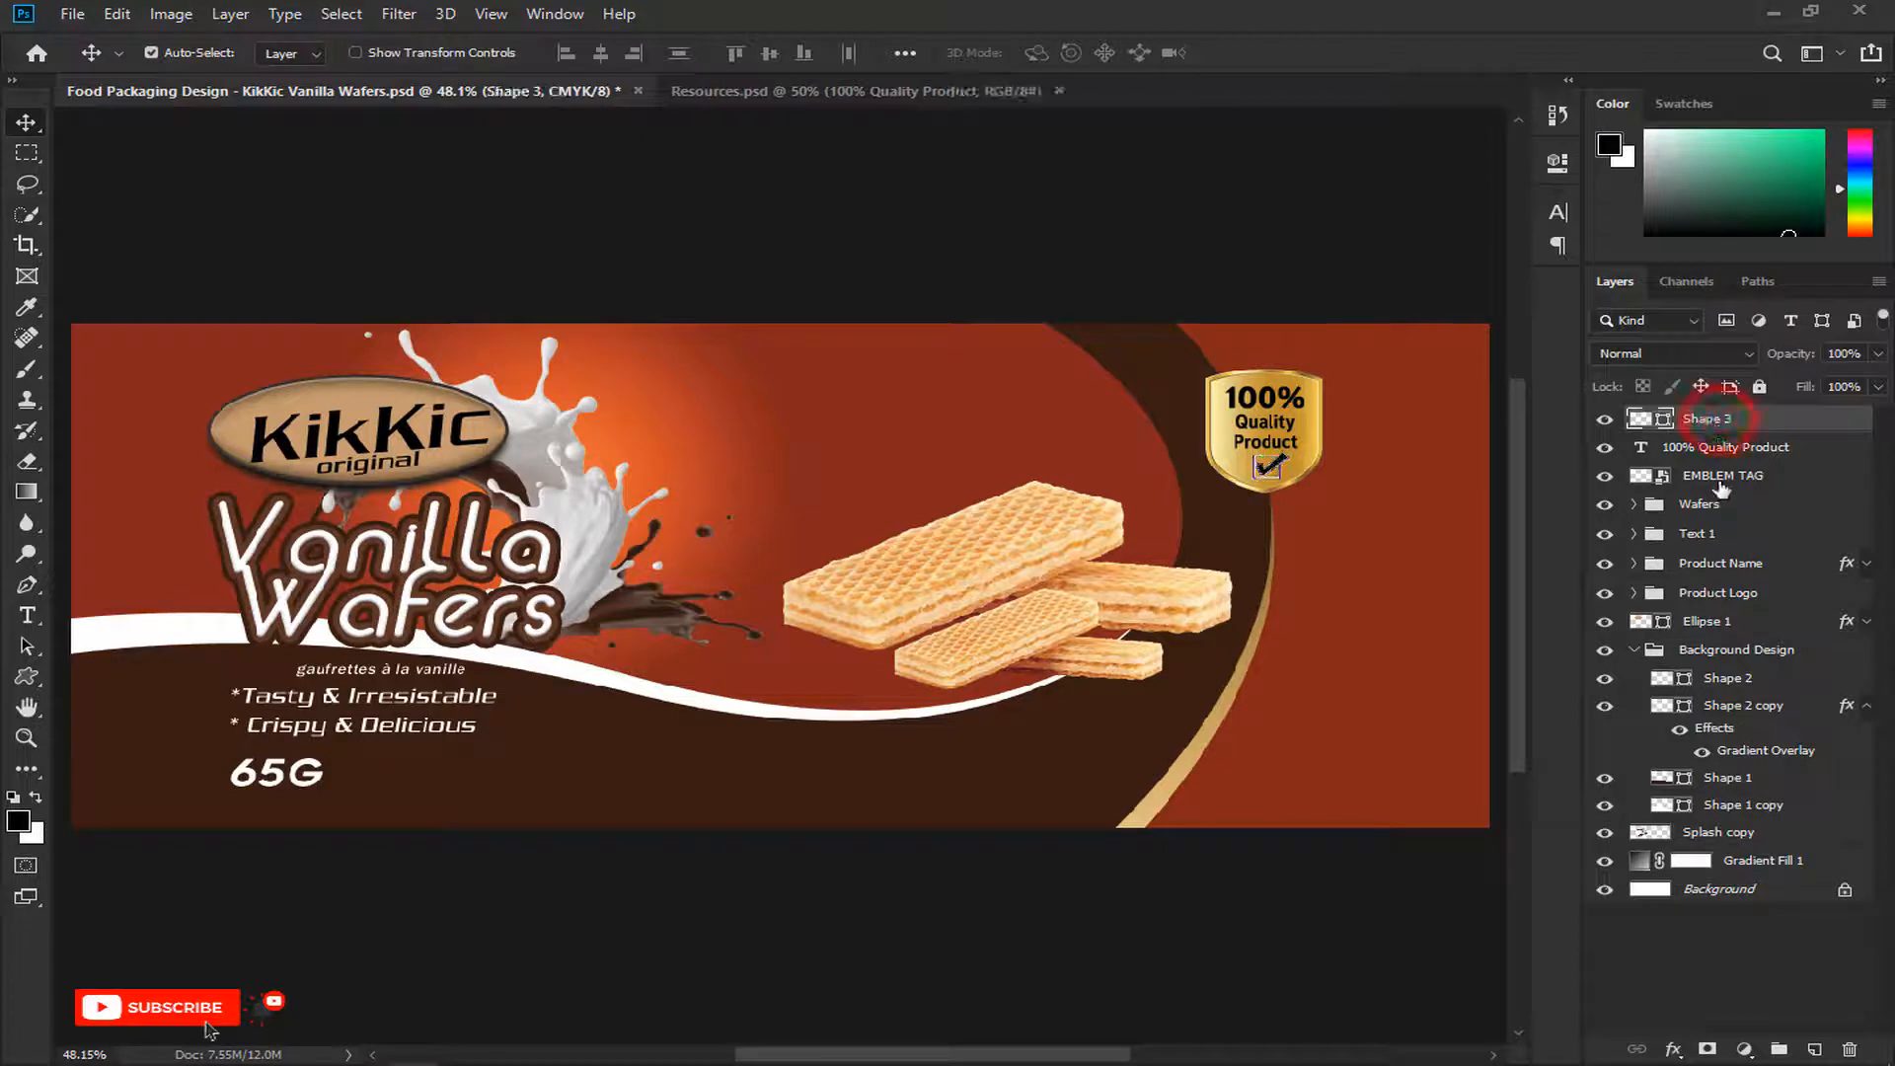
pyautogui.keyDown('shift'); pyautogui.click(1719, 478); pyautogui.keyUp('shift')
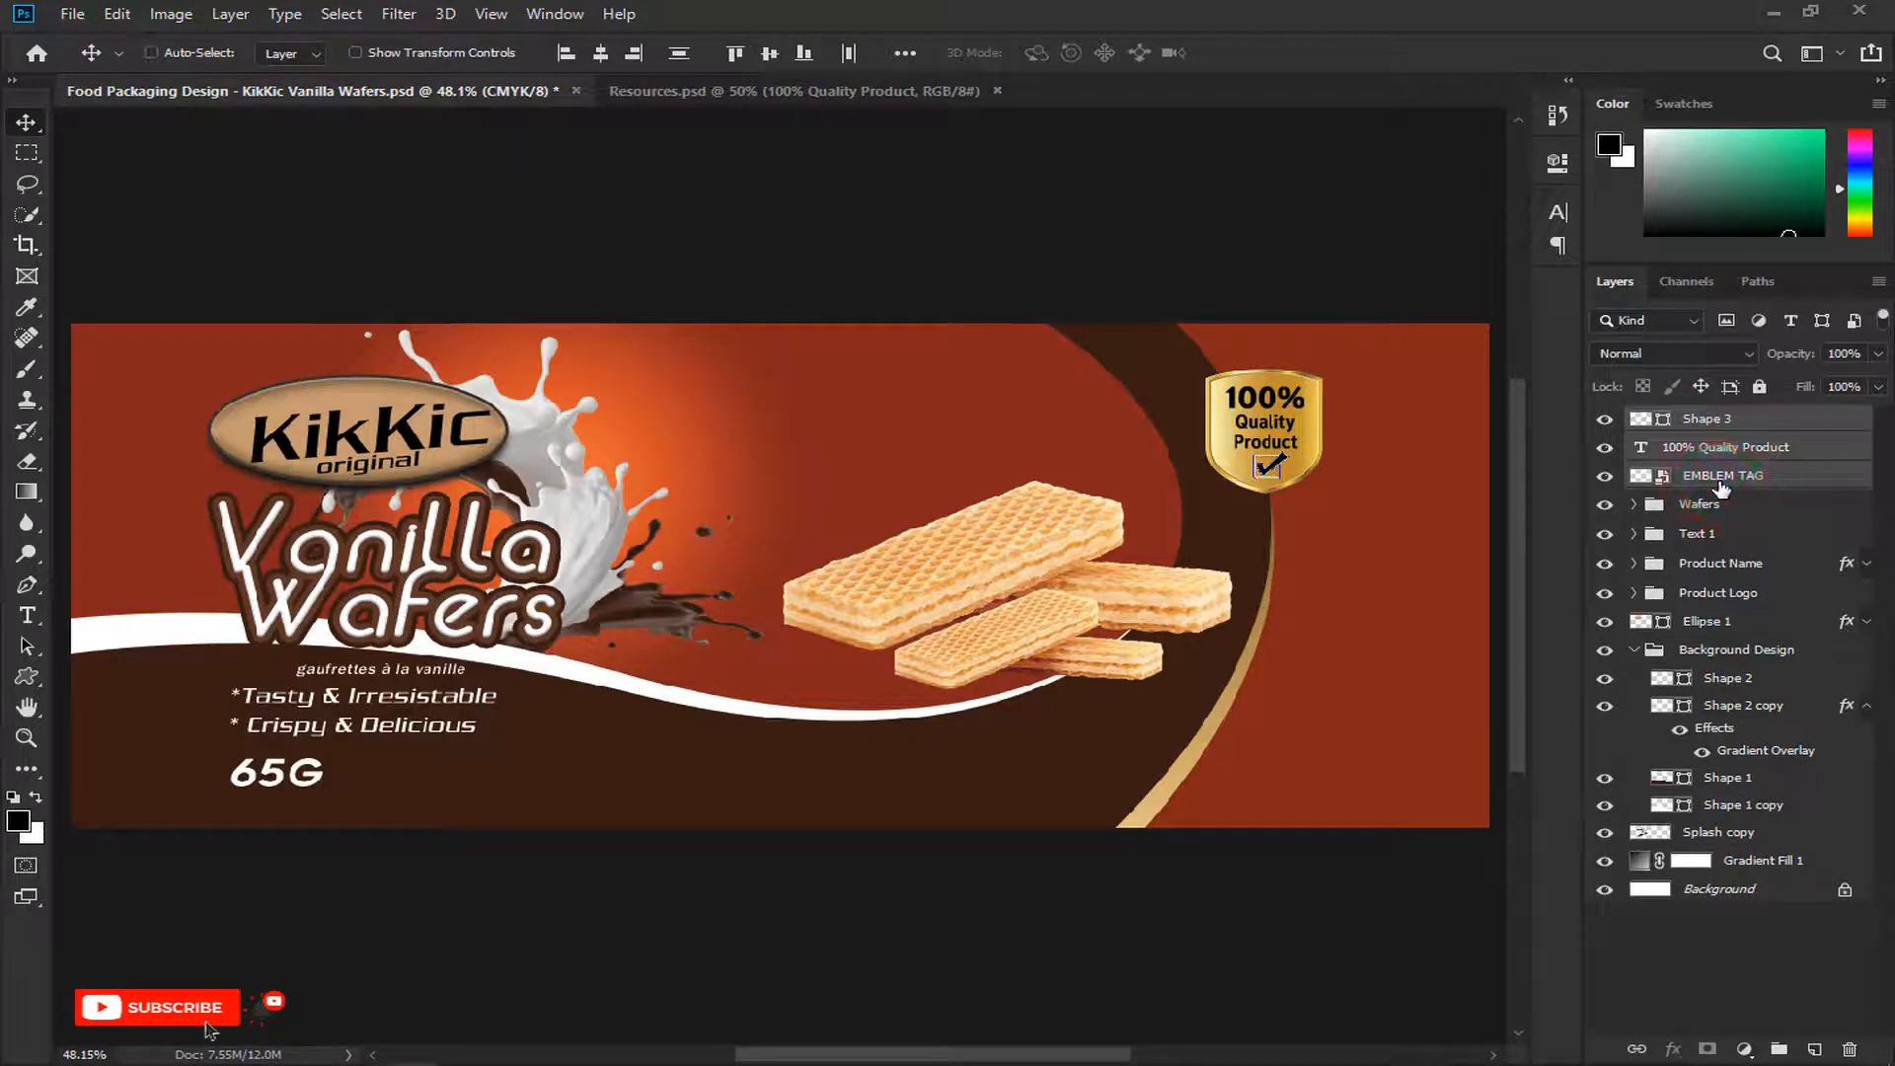
pyautogui.hotkey('ctrl', 'g')
pyautogui.doubleClick(1696, 421)
pyautogui.write('Embl')
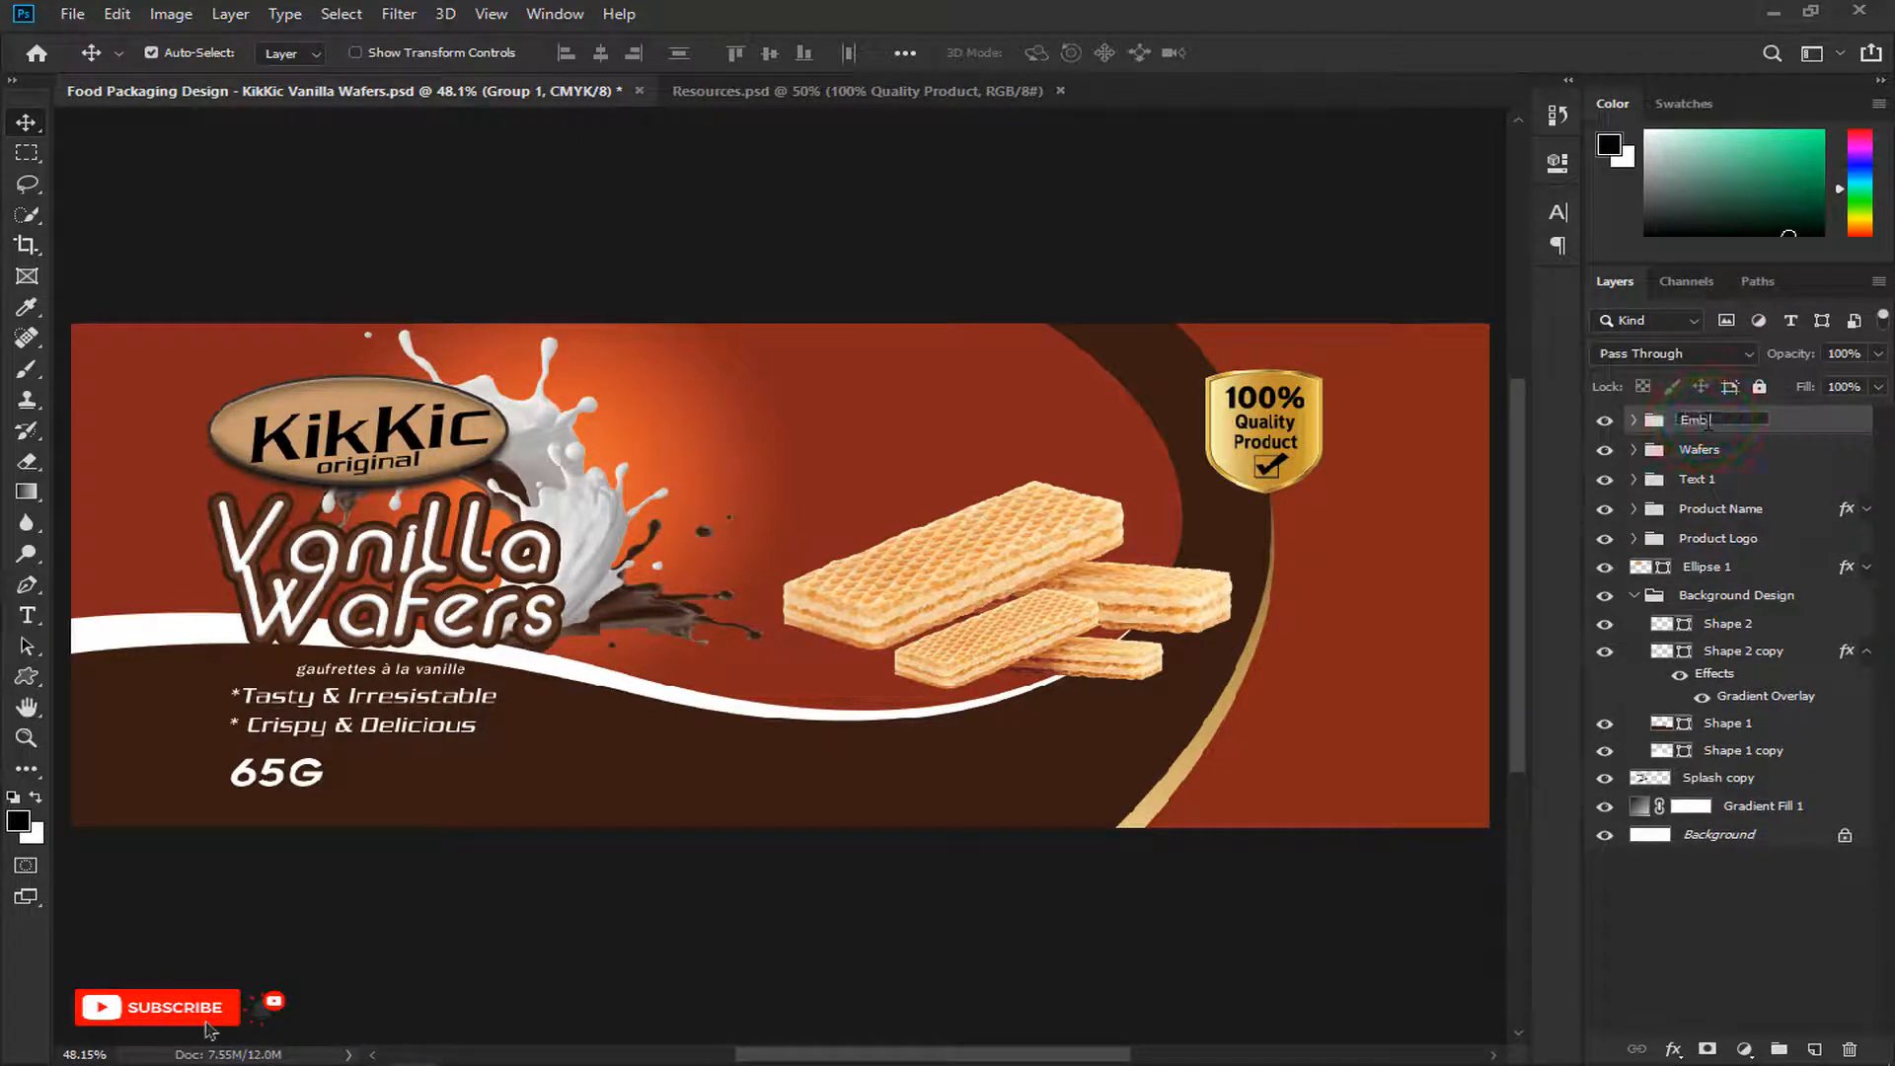
pyautogui.write('em Tag')
pyautogui.press('Return')
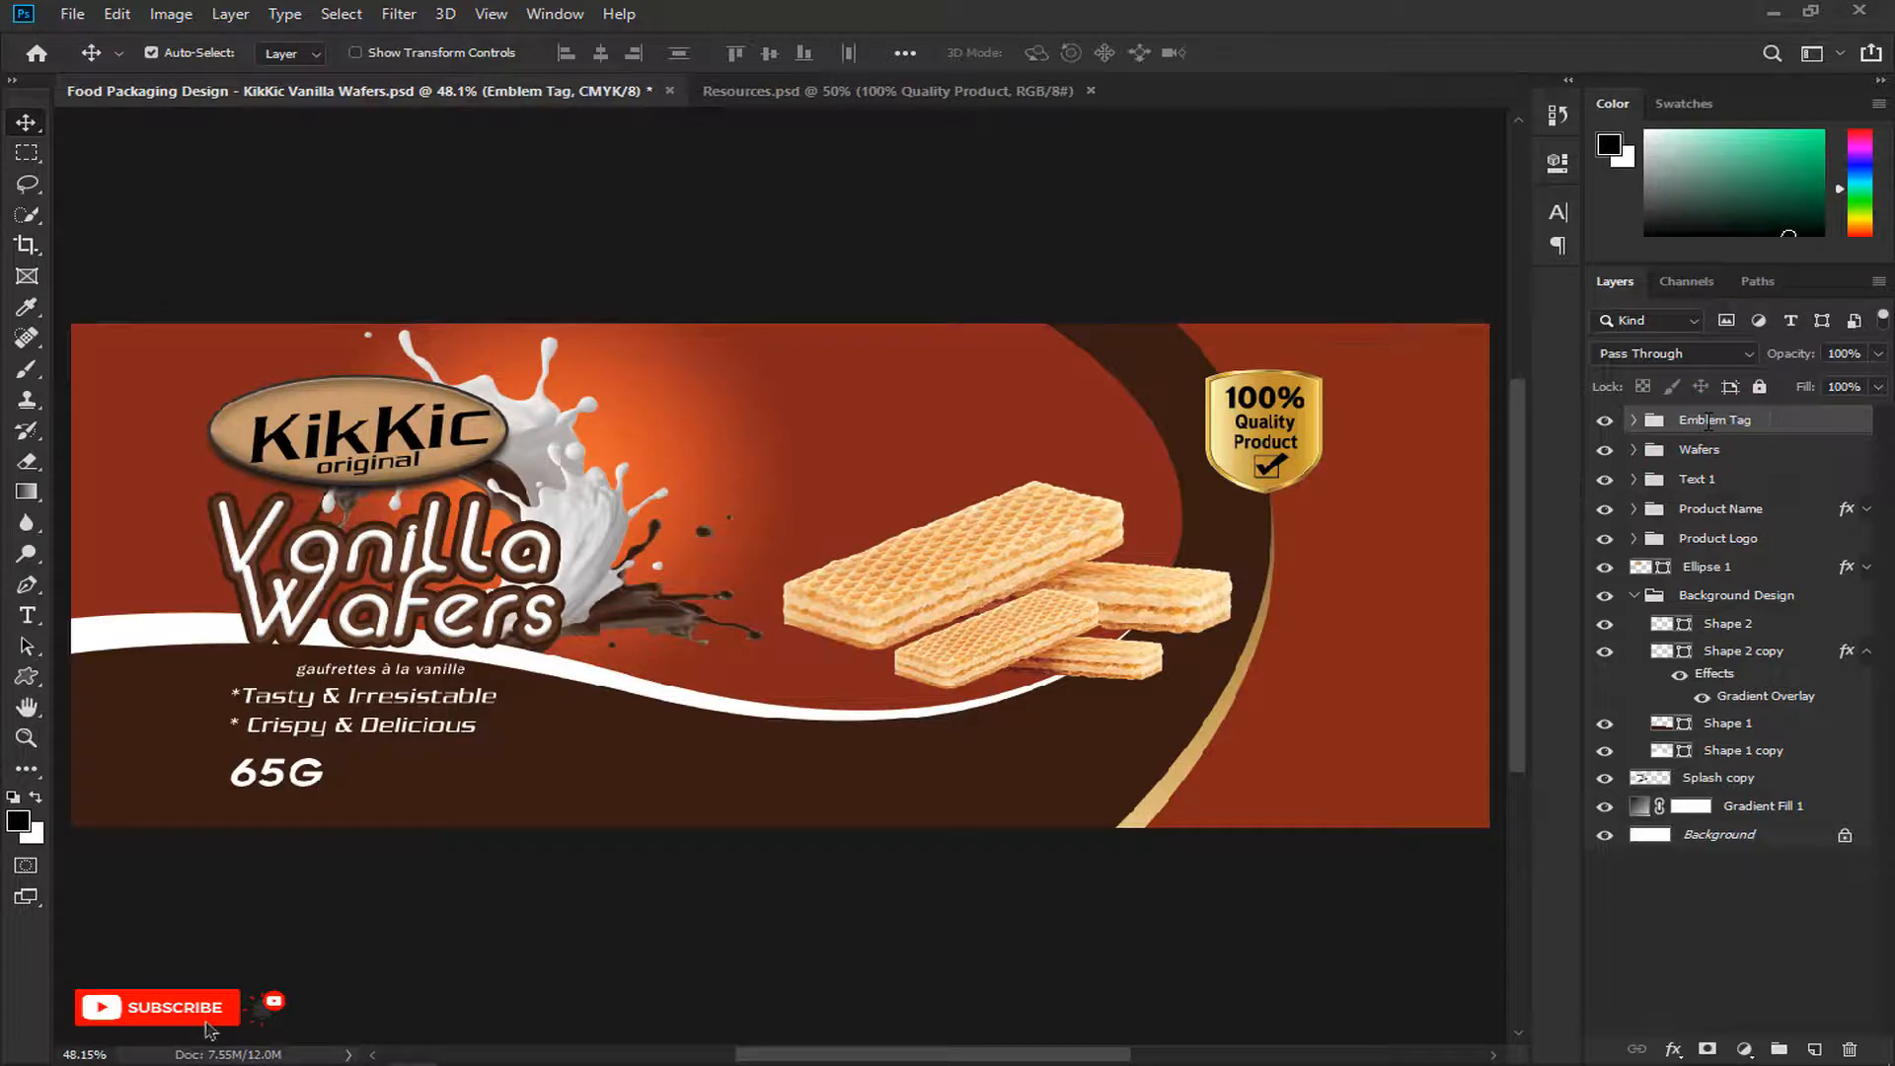
pyautogui.hotkey('ctrl', 's')
# Step: Draw a circle about 216 px wide above the chocolate splash, with no fill and a 5 px white stroke
pyautogui.hotkey('ctrl', '1')
pyautogui.click(26, 676)
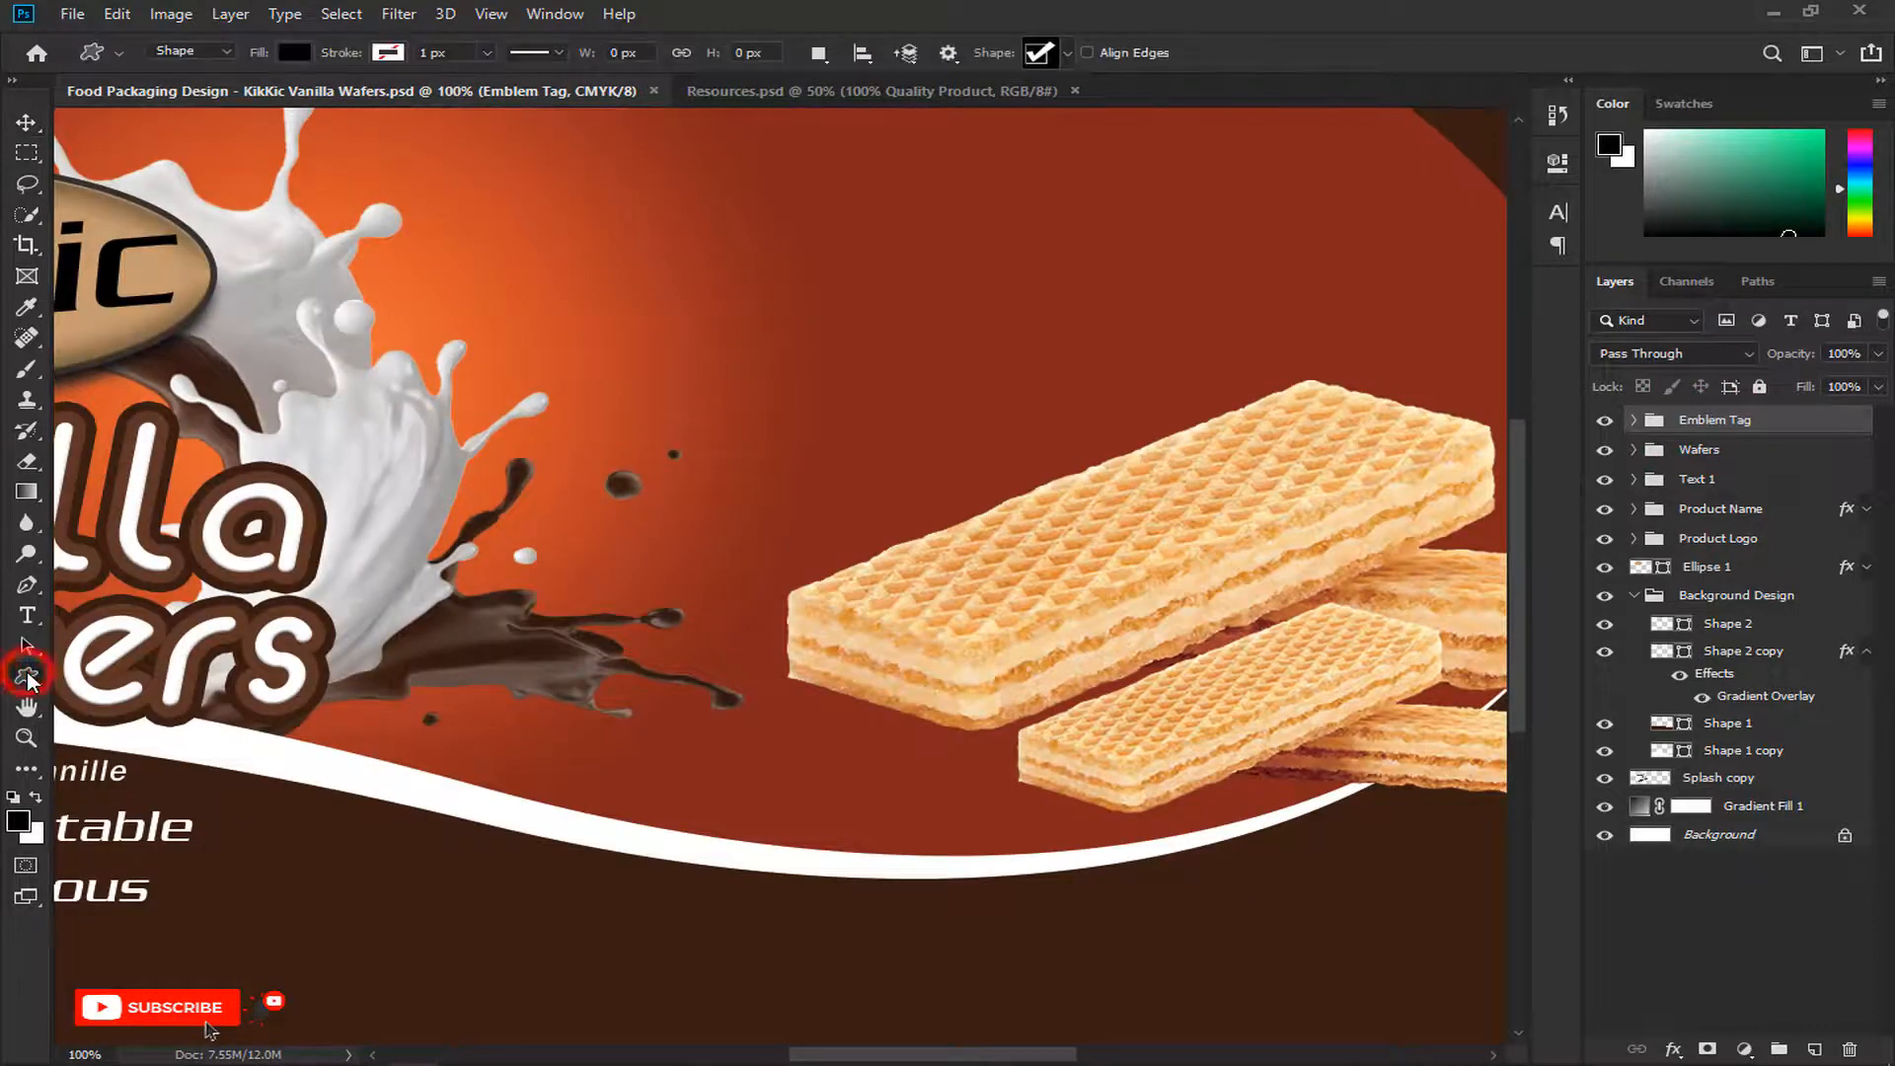
pyautogui.rightClick(27, 677)
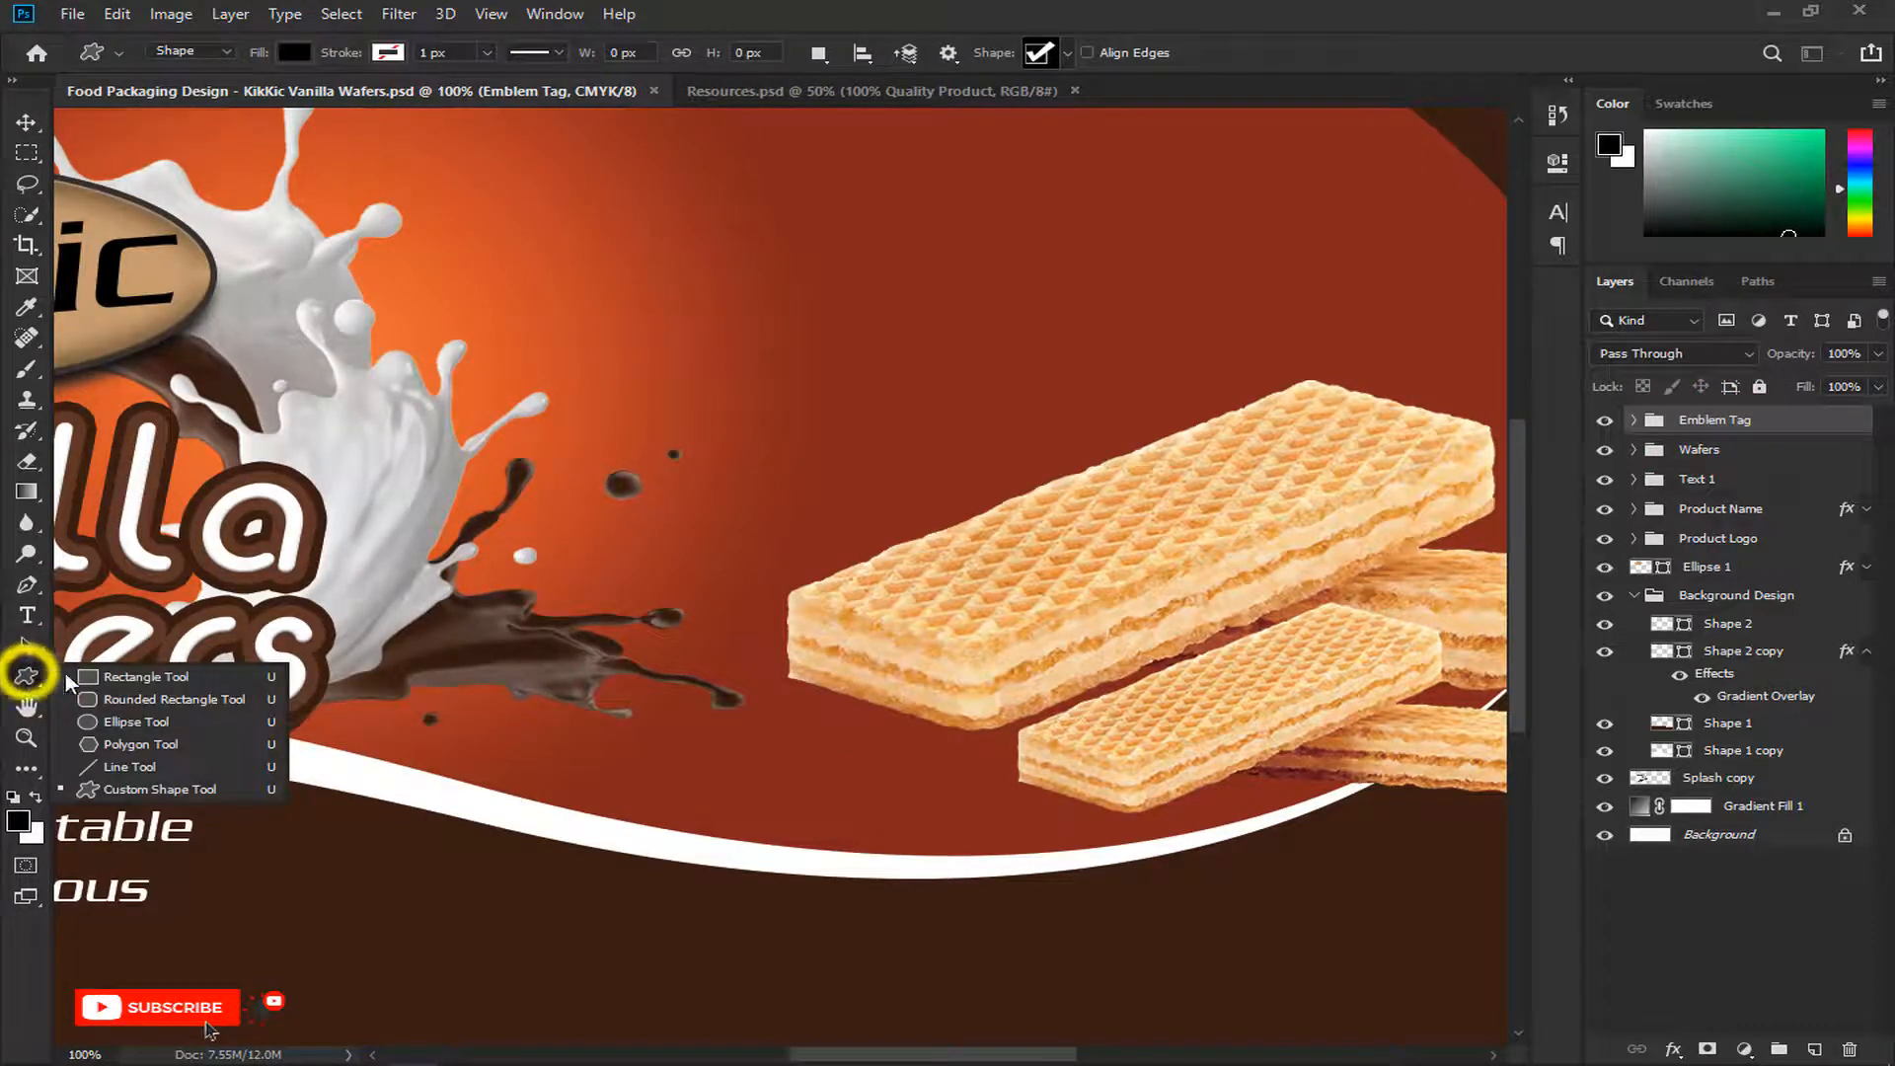
pyautogui.click(126, 724)
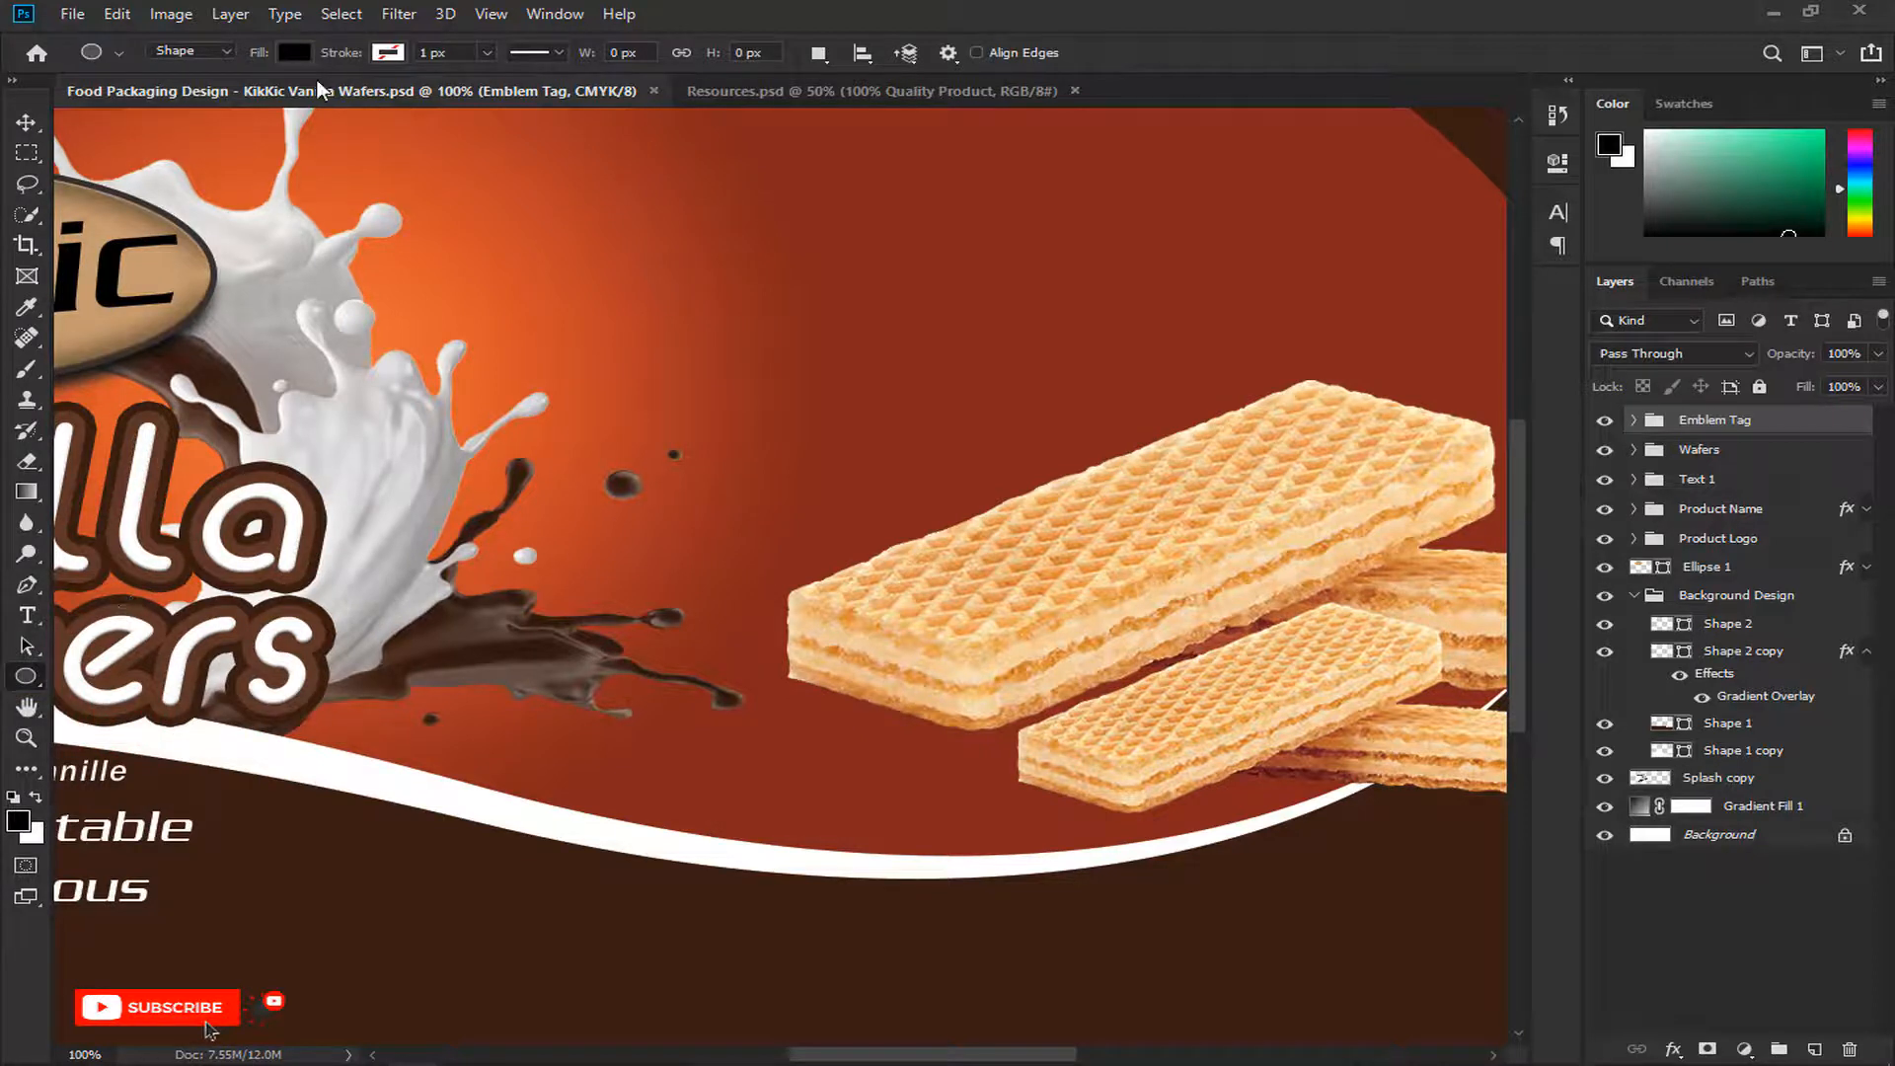
pyautogui.click(295, 52)
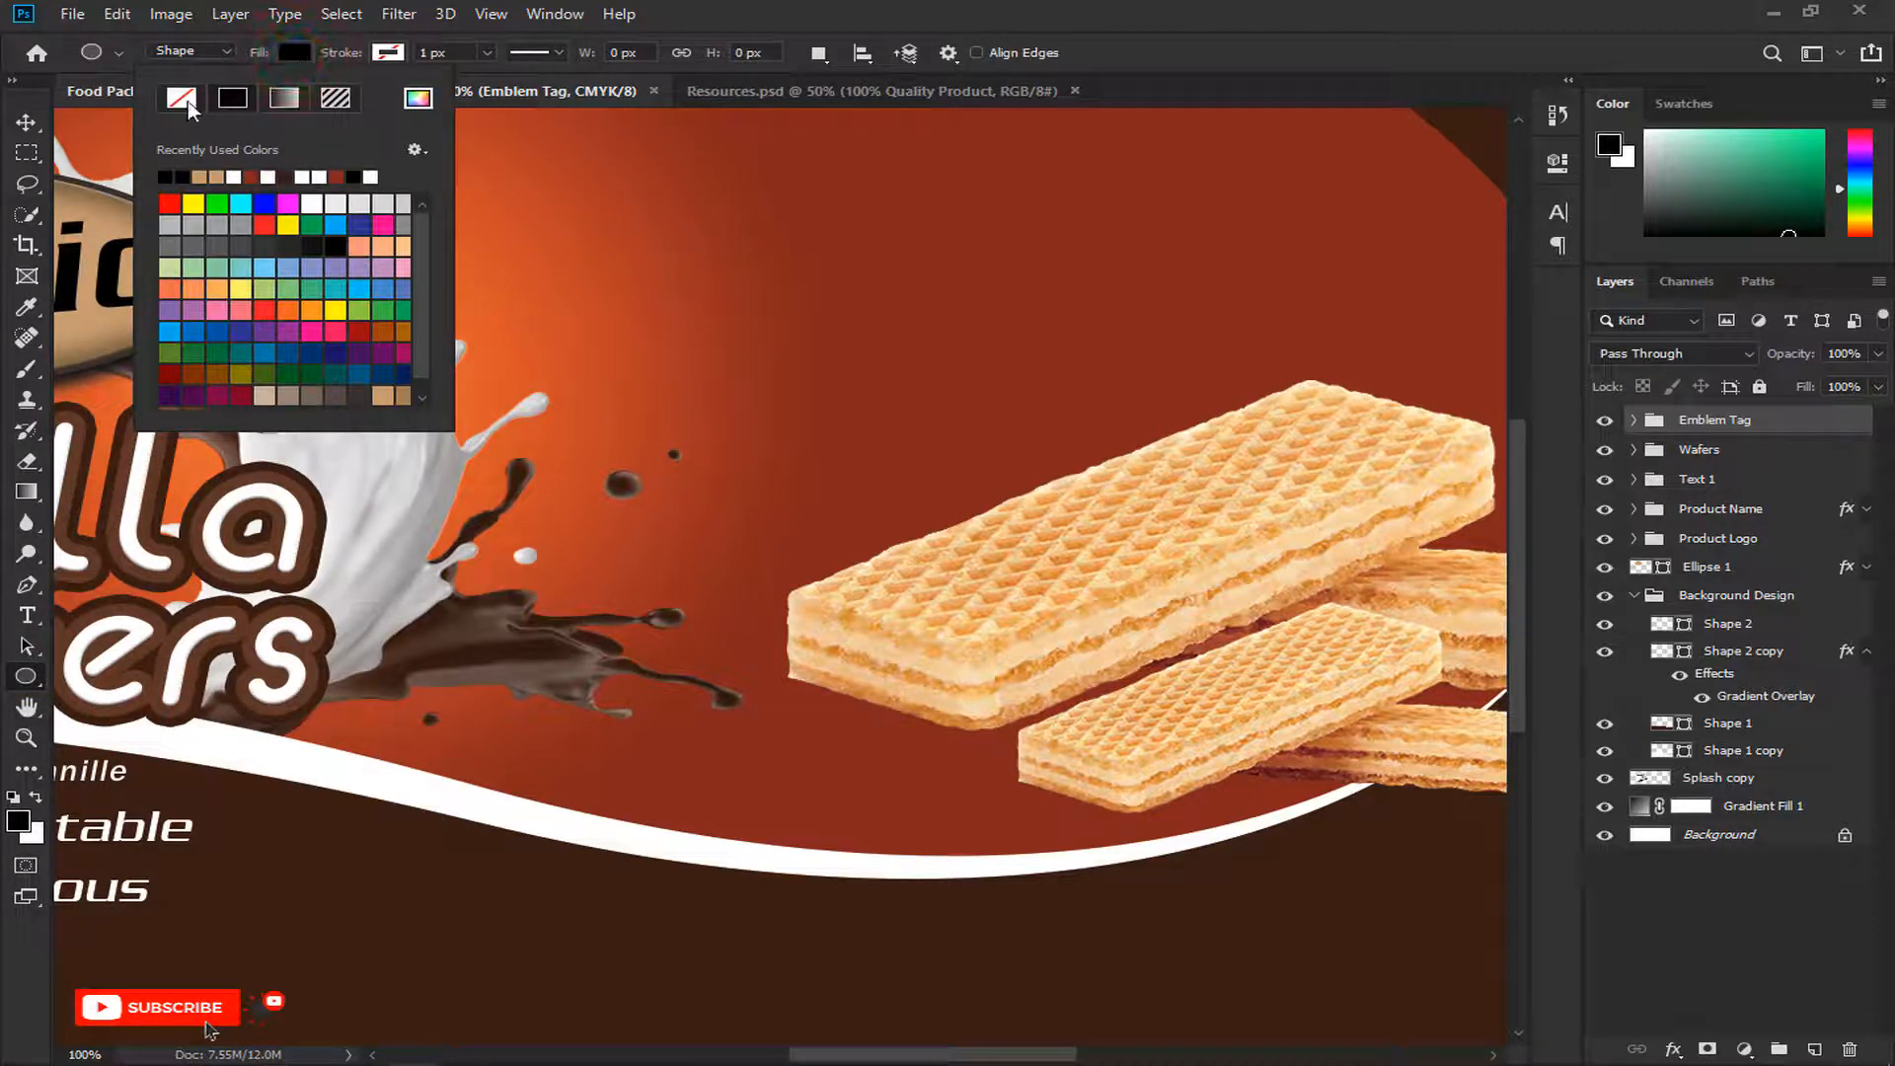
pyautogui.click(387, 54)
pyautogui.click(510, 98)
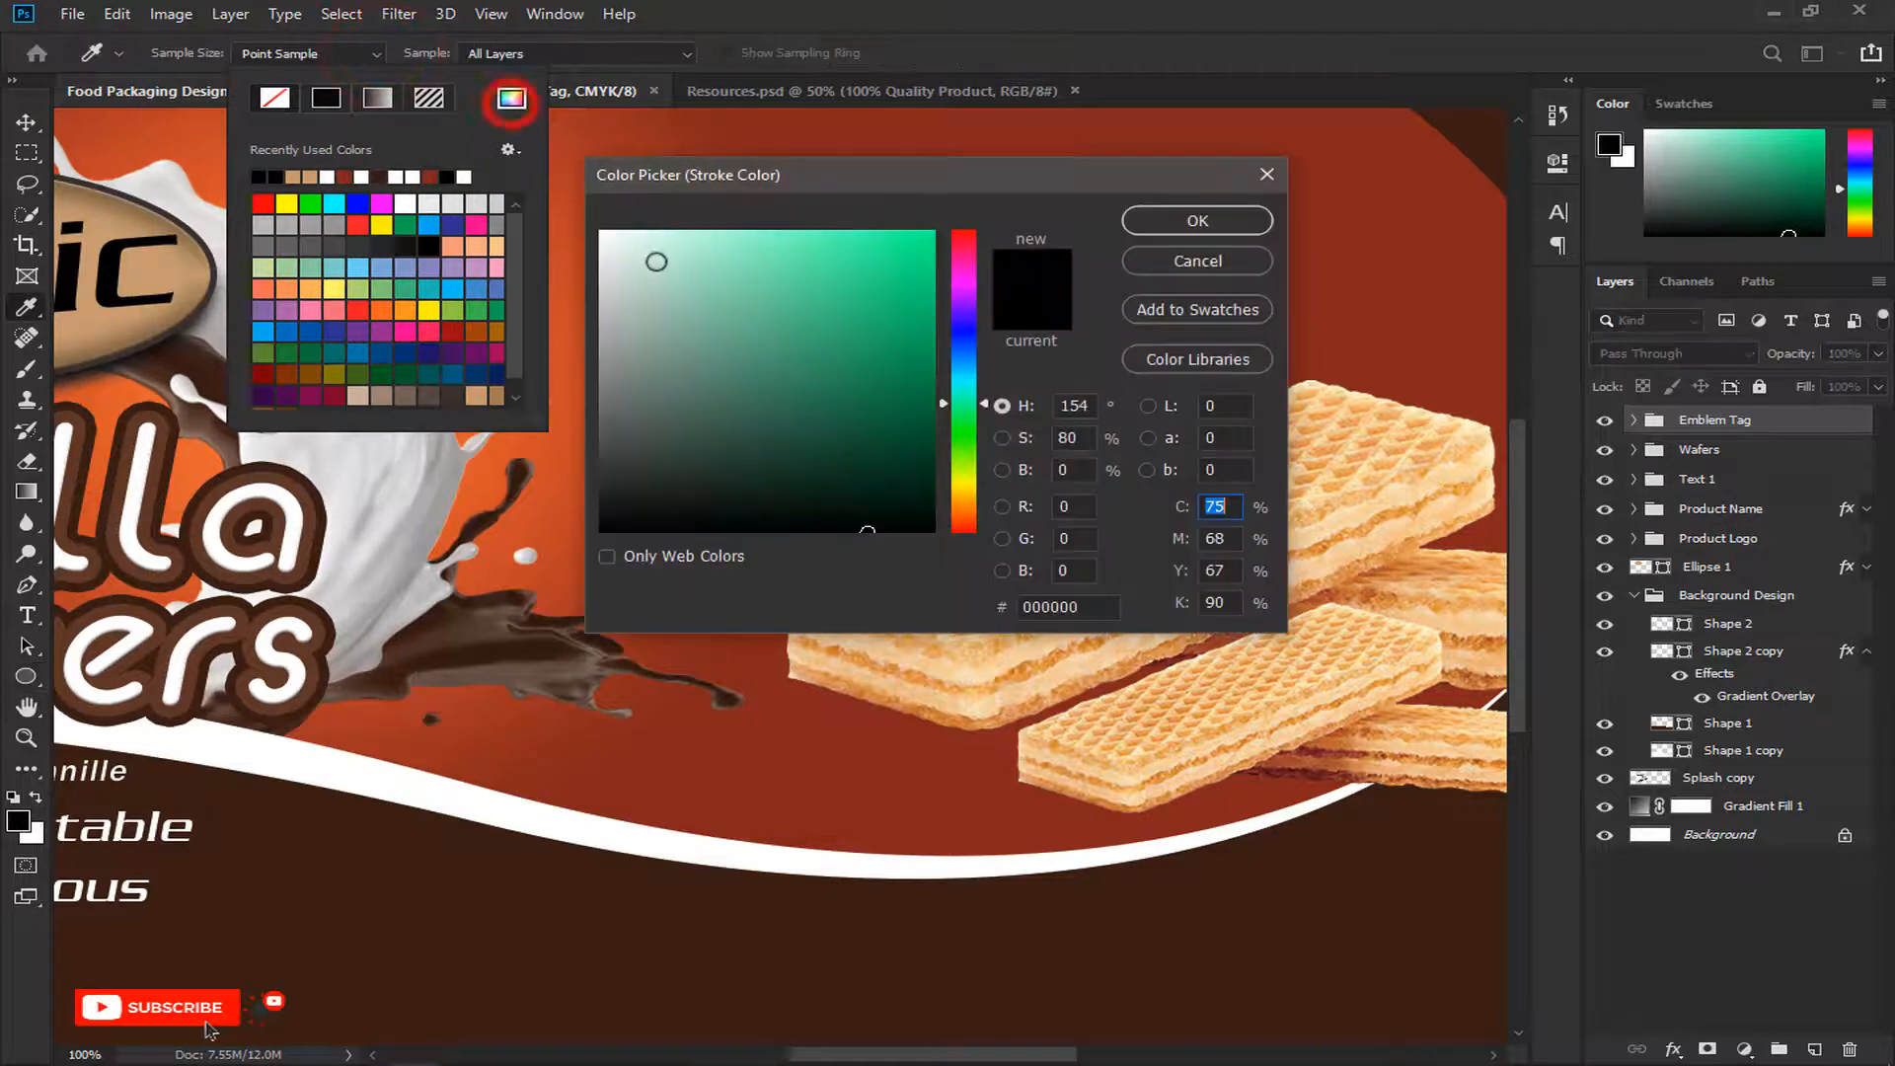
pyautogui.click(614, 262)
pyautogui.click(1175, 222)
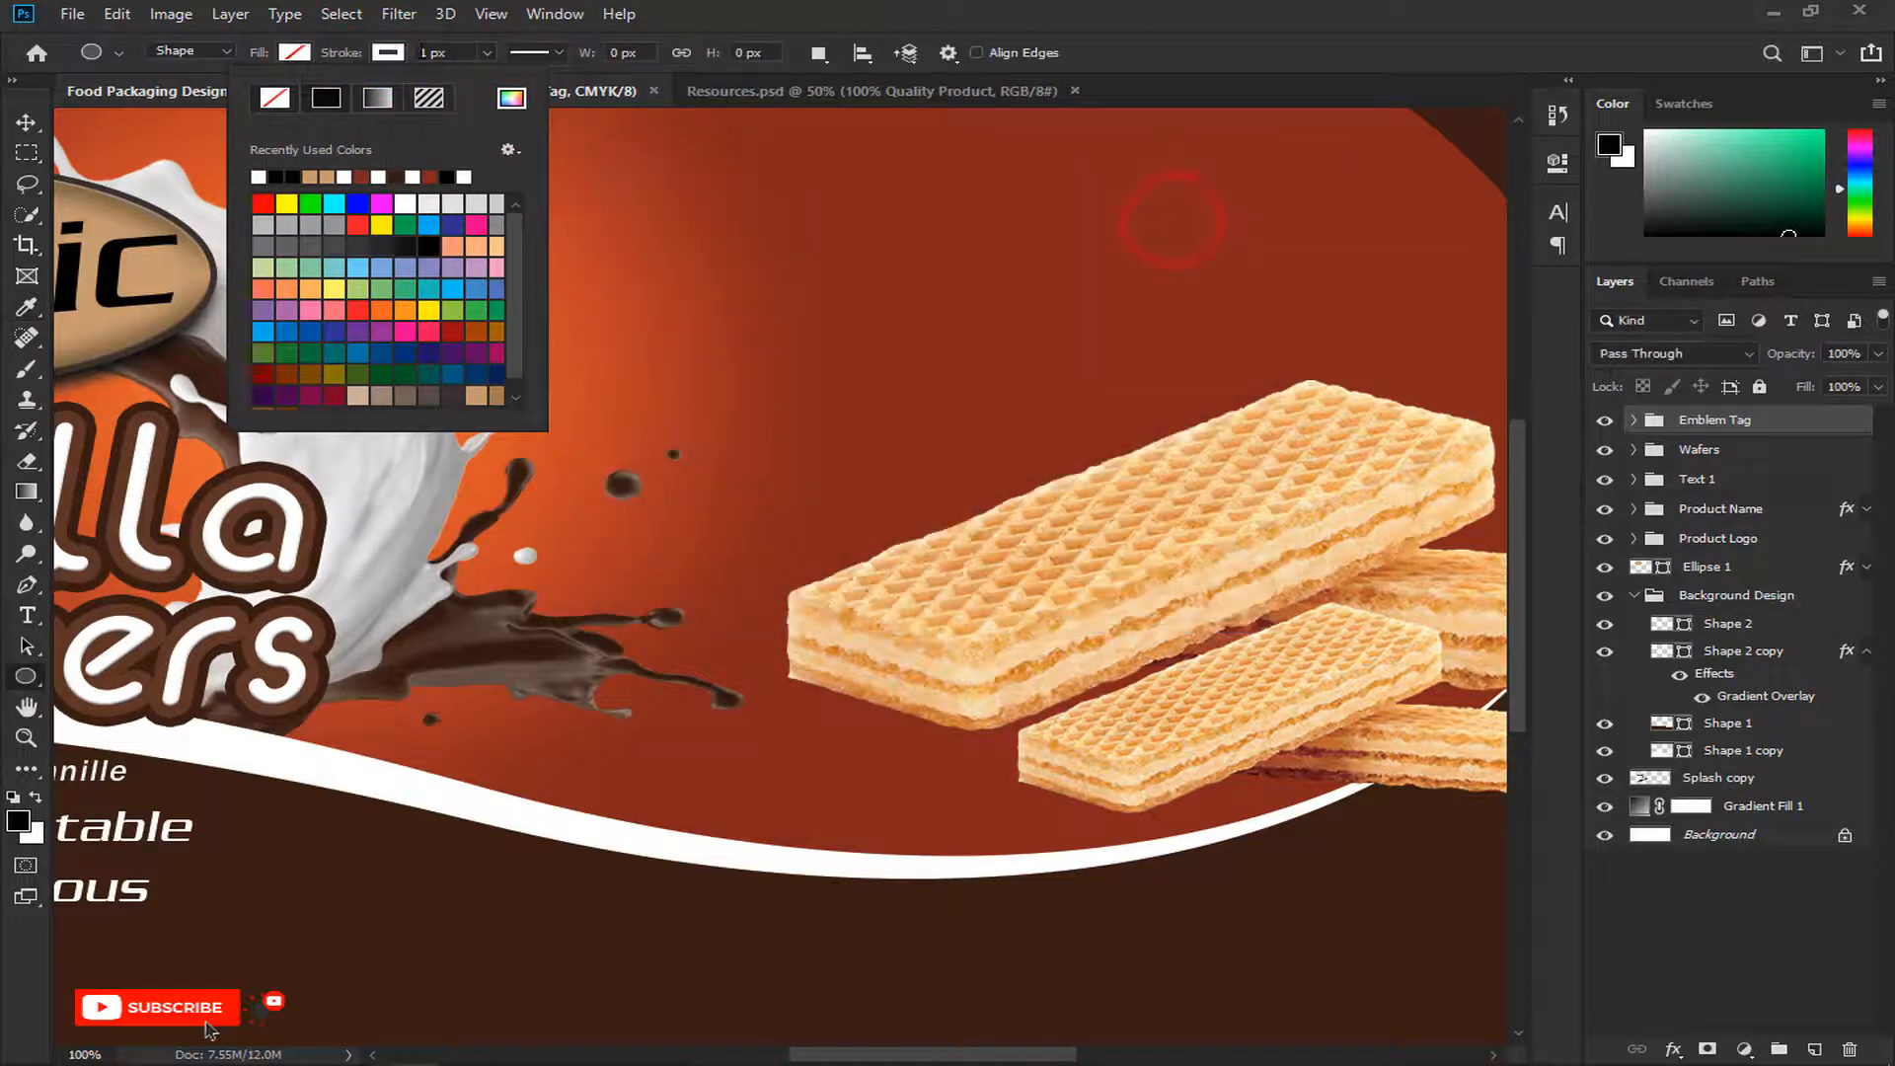
pyautogui.click(434, 51)
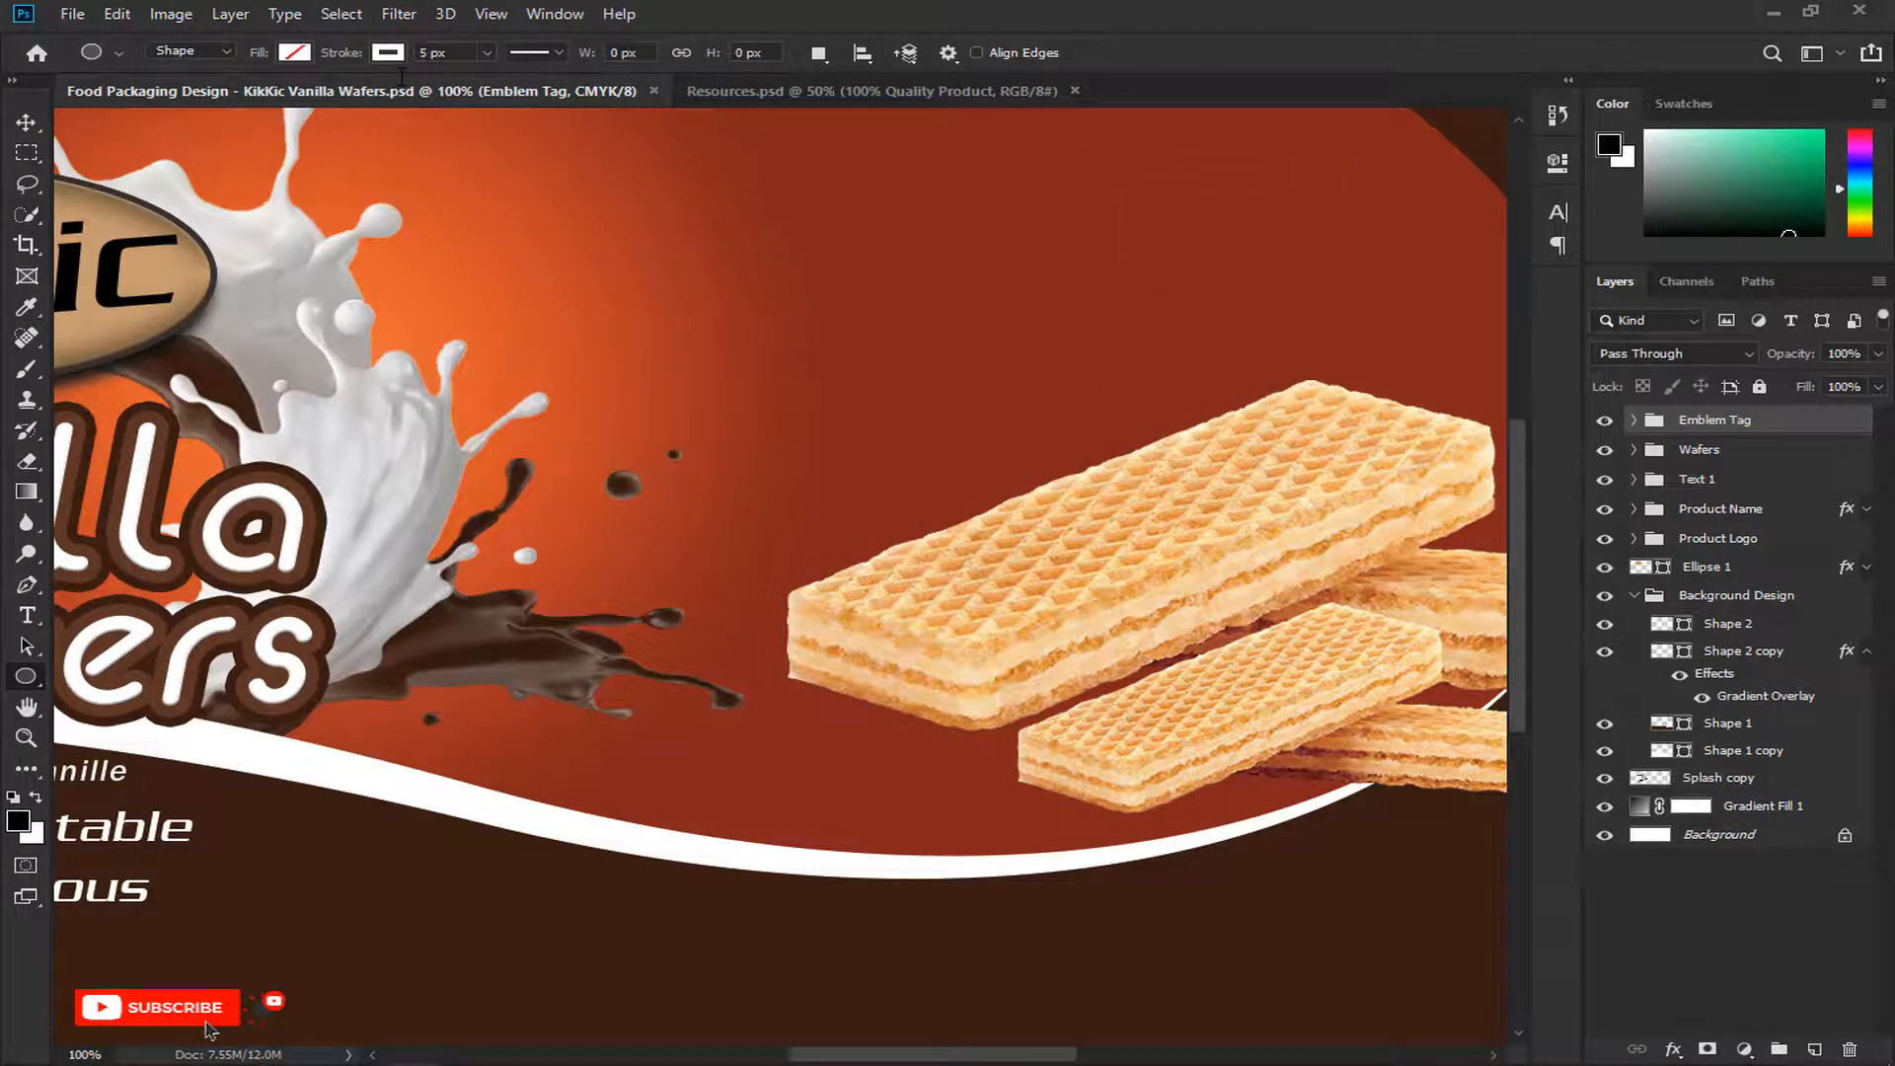
pyautogui.moveTo(654, 269); pyautogui.dragTo(796, 408)
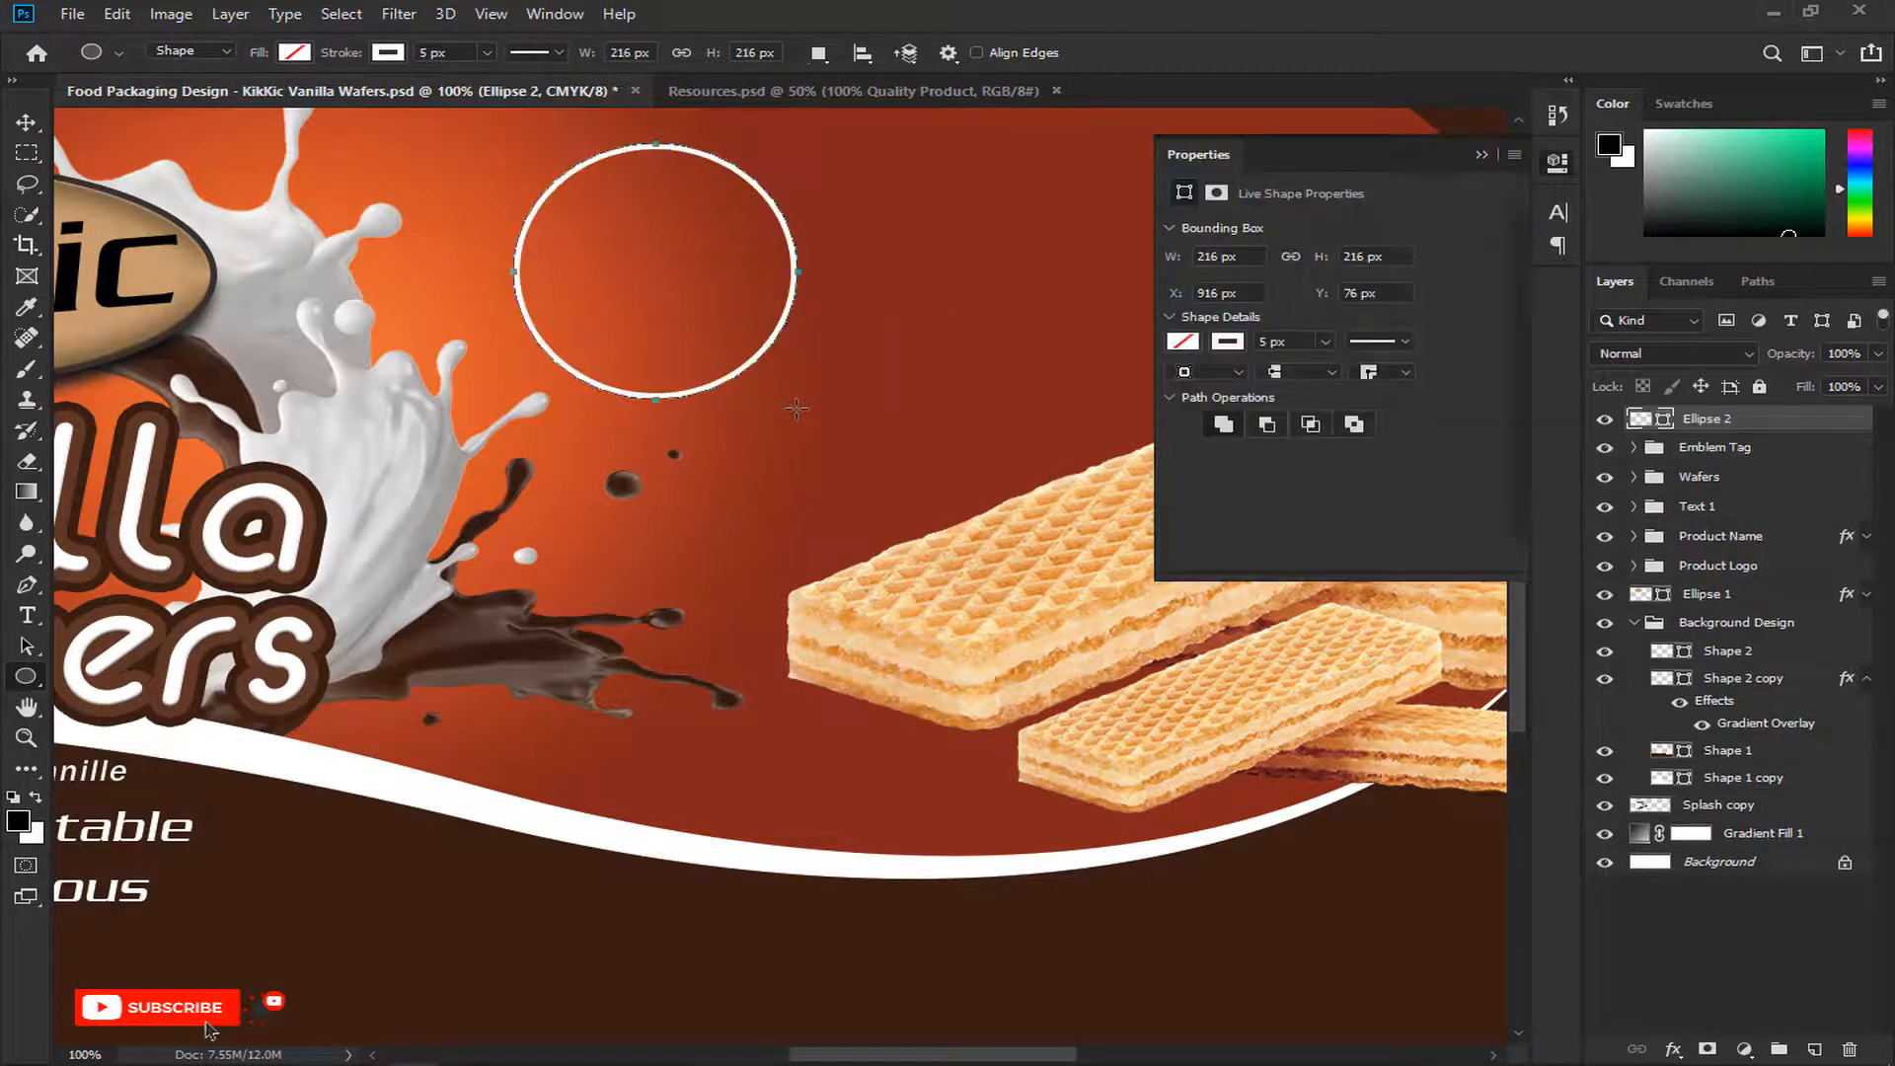
pyautogui.click(1479, 156)
# Step: Select a horizontal band across the middle of the white circle and hide it with an inverted layer mask
pyautogui.click(26, 153)
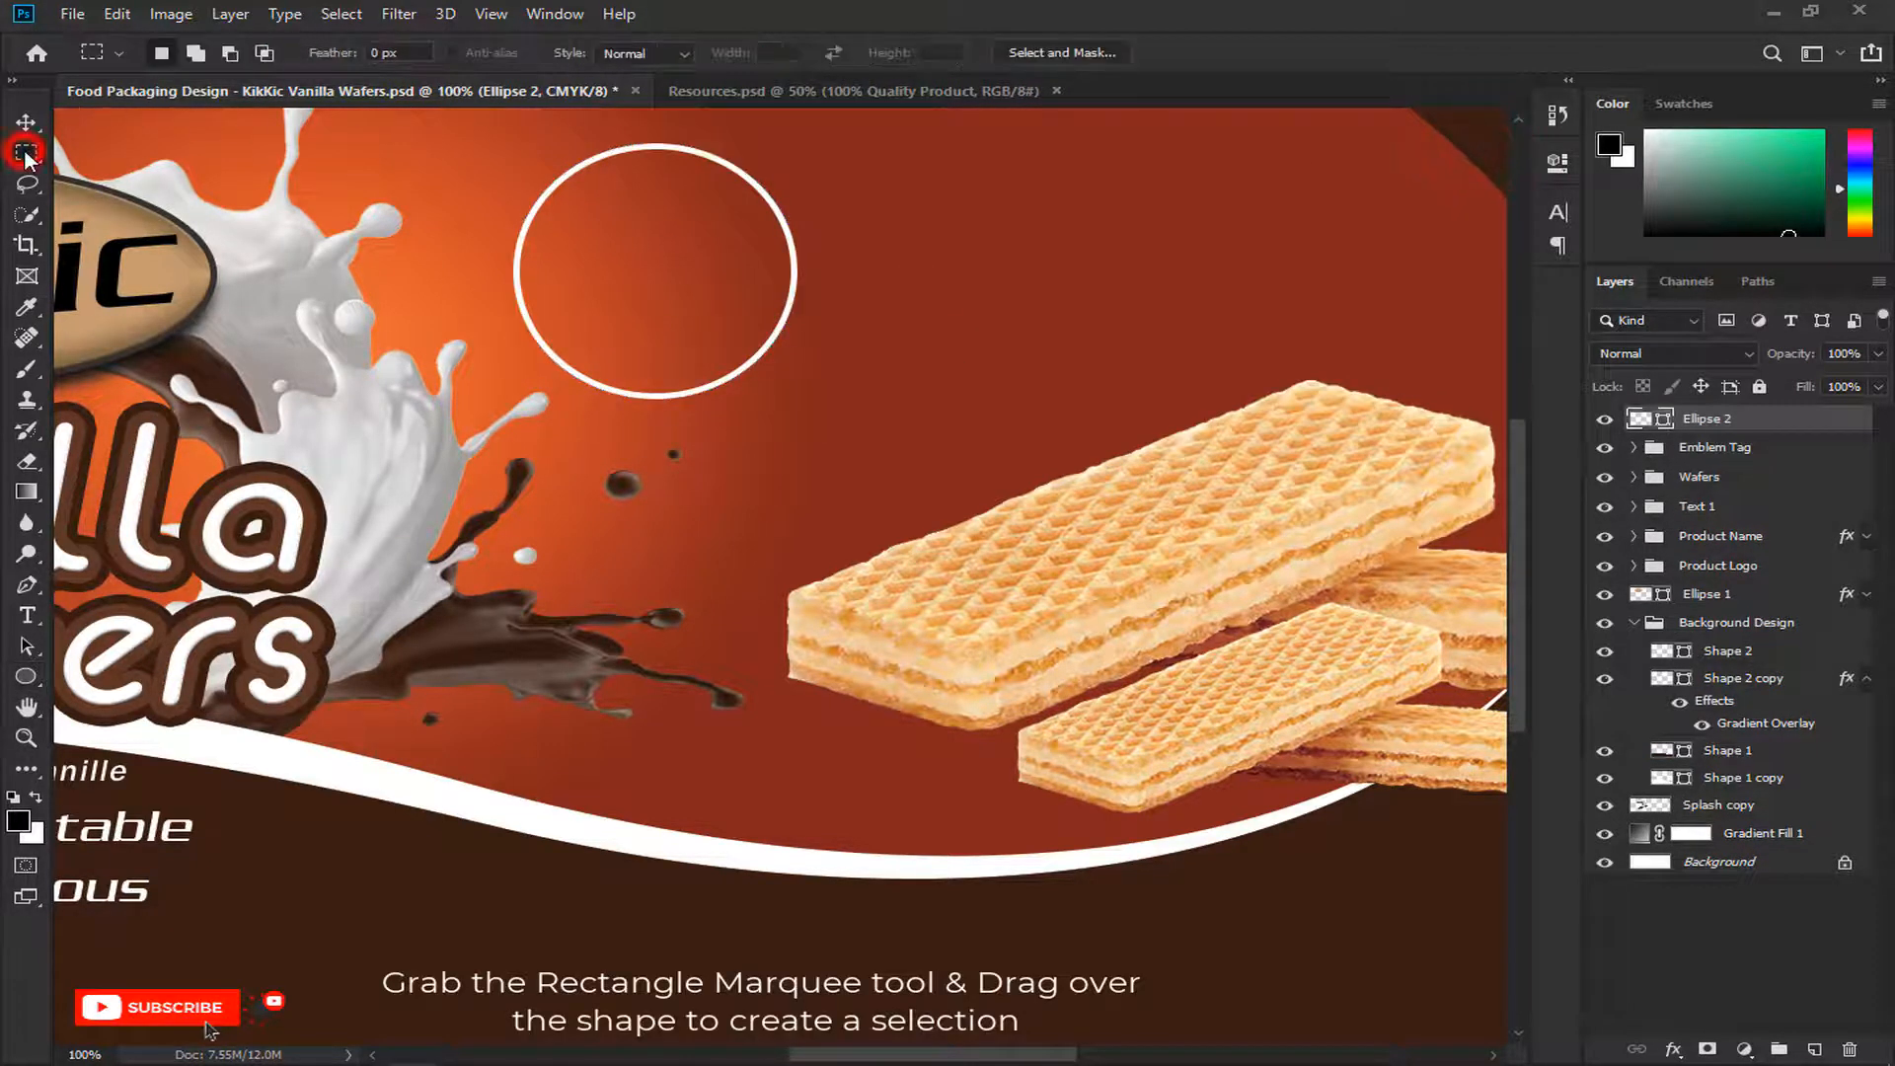
pyautogui.moveTo(477, 228); pyautogui.dragTo(868, 331)
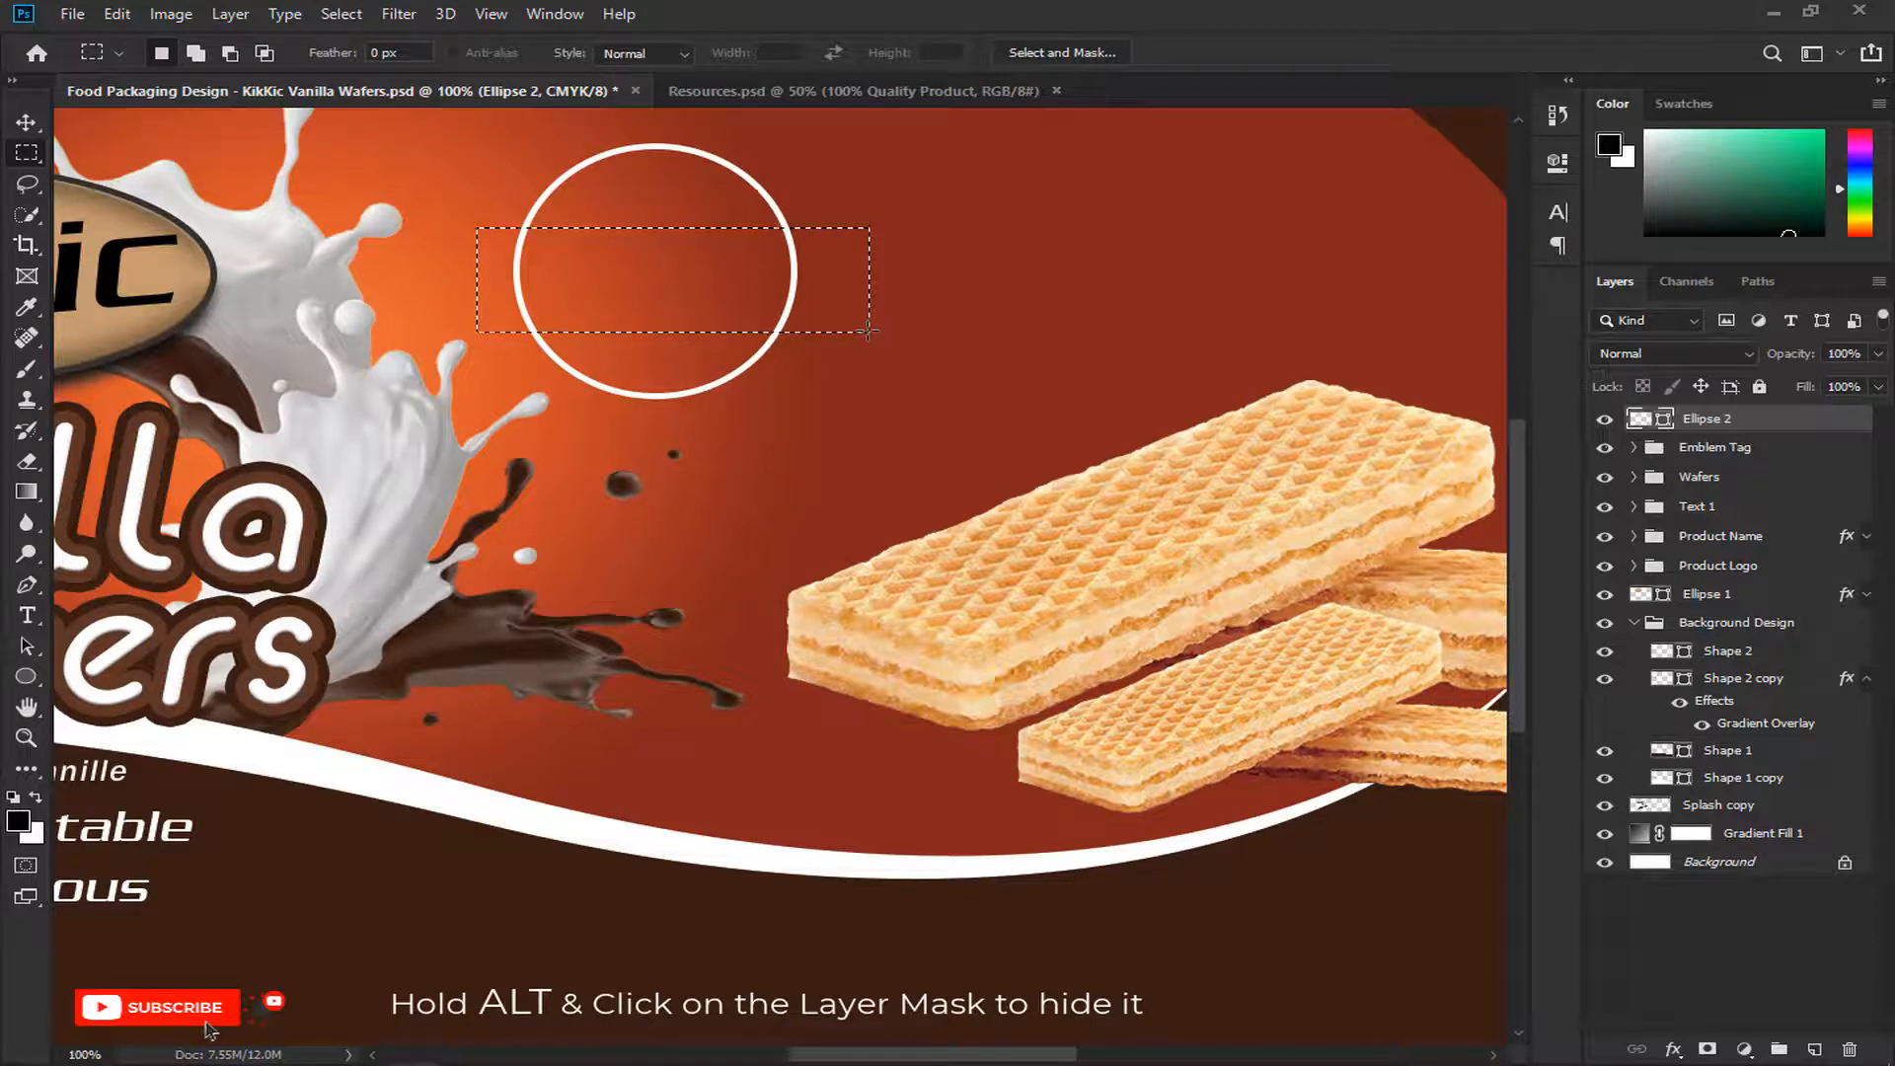
pyautogui.keyDown('alt'); pyautogui.click(1705, 1041); pyautogui.keyUp('alt')
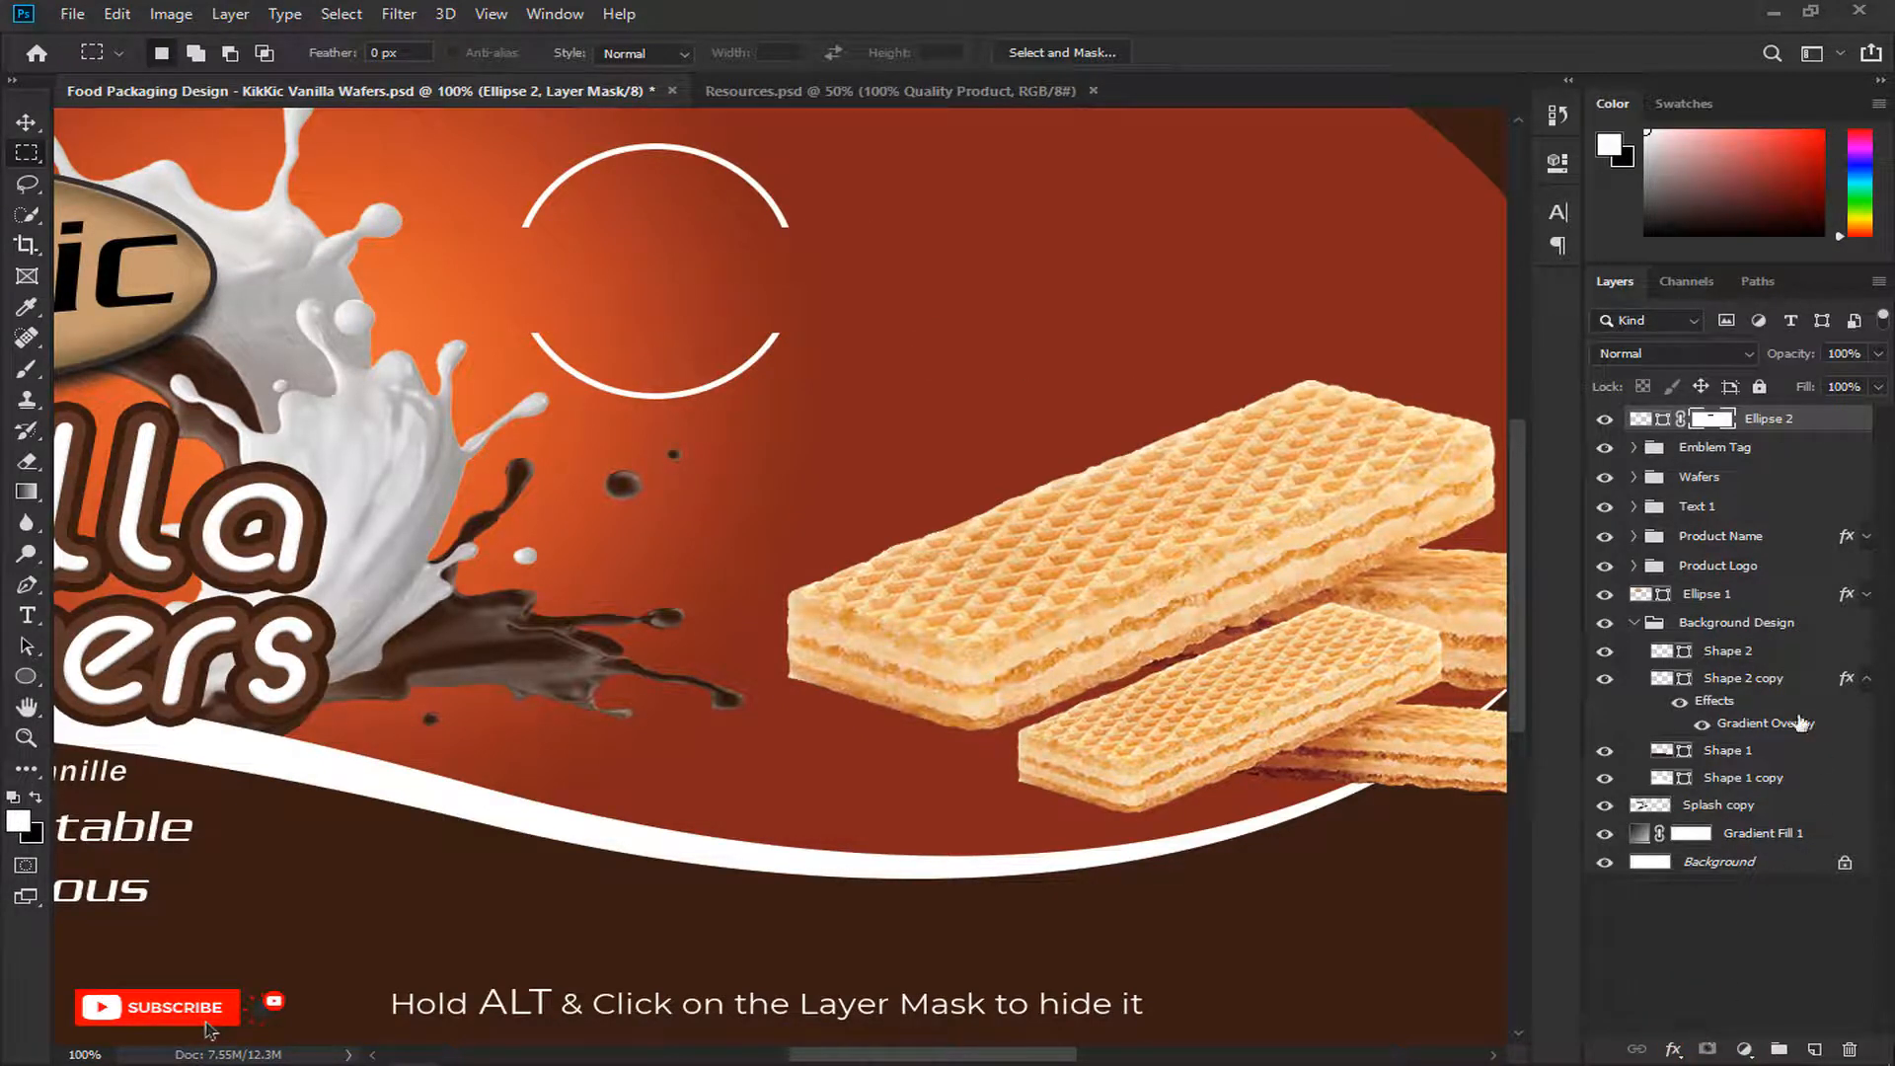
# Step: Add an Inner Glow layer style to the masked circle and set its colour to #ca225b
pyautogui.click(1657, 423)
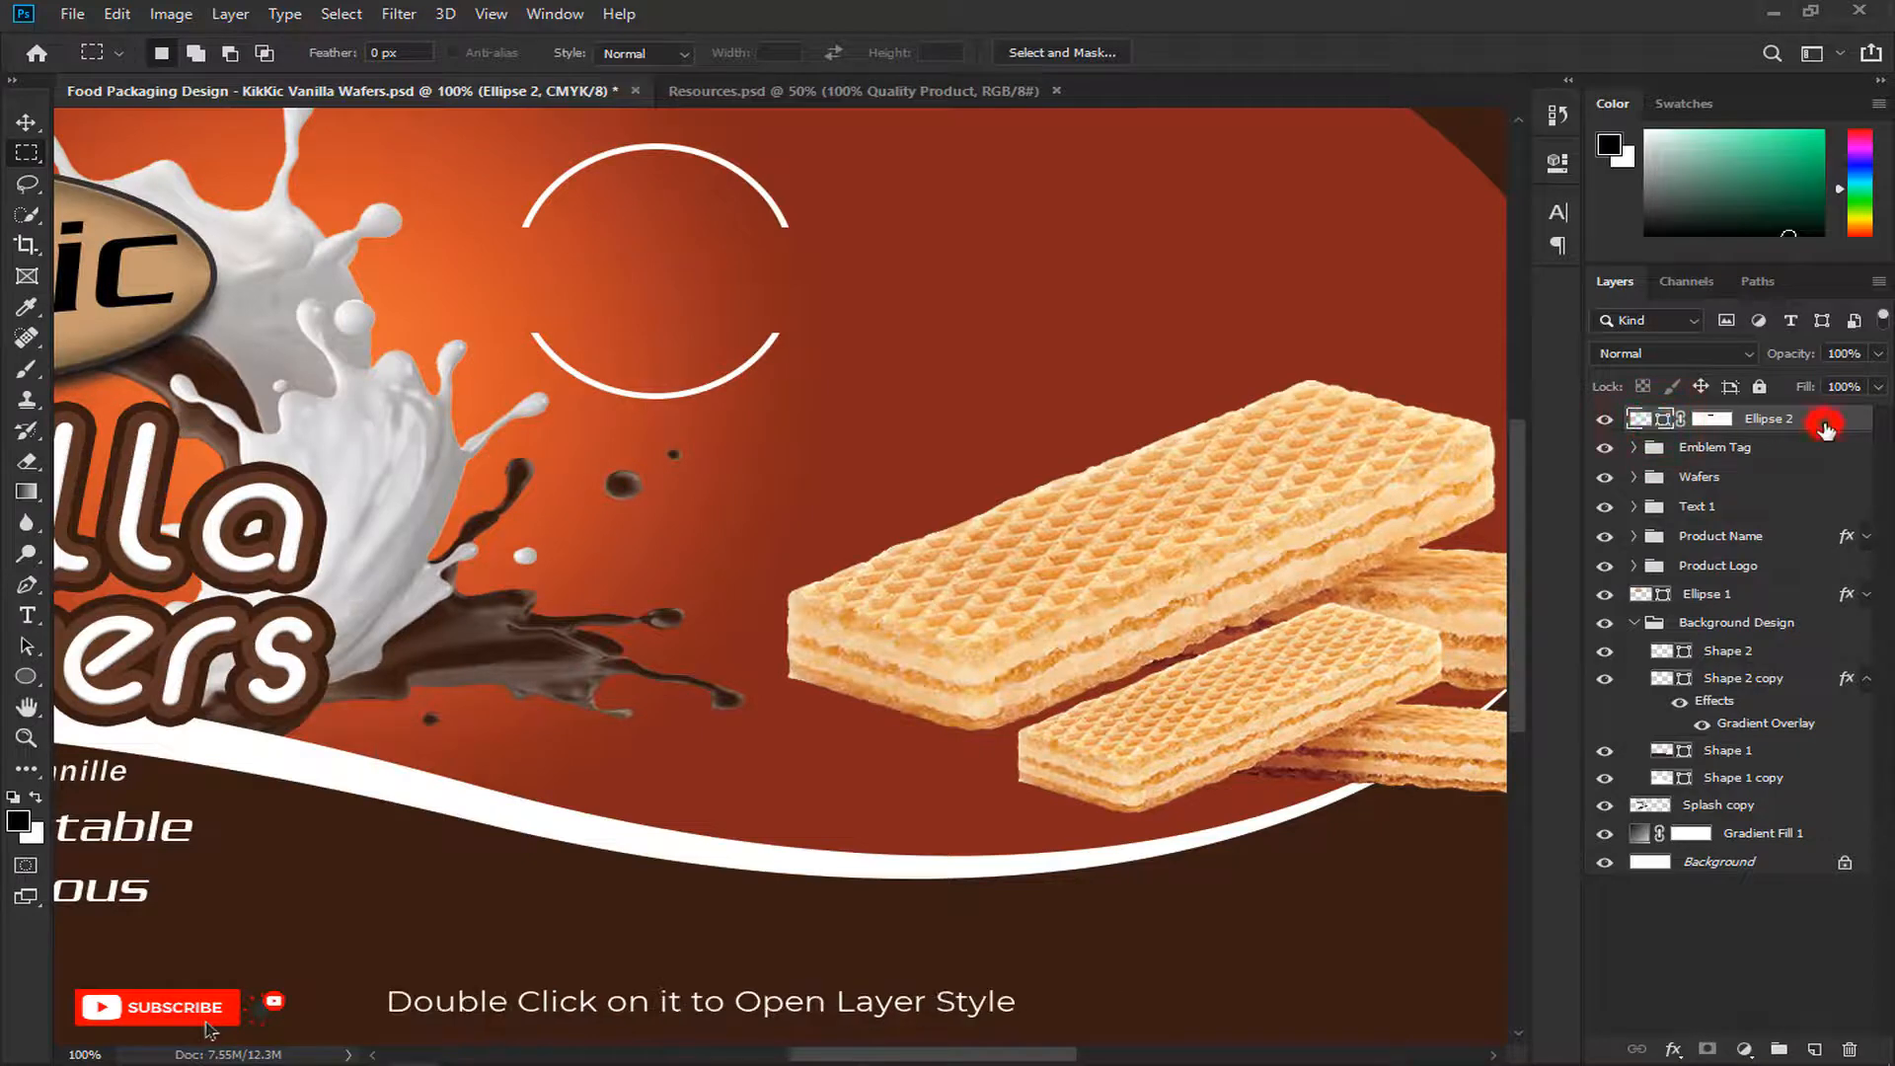
pyautogui.doubleClick(1825, 427)
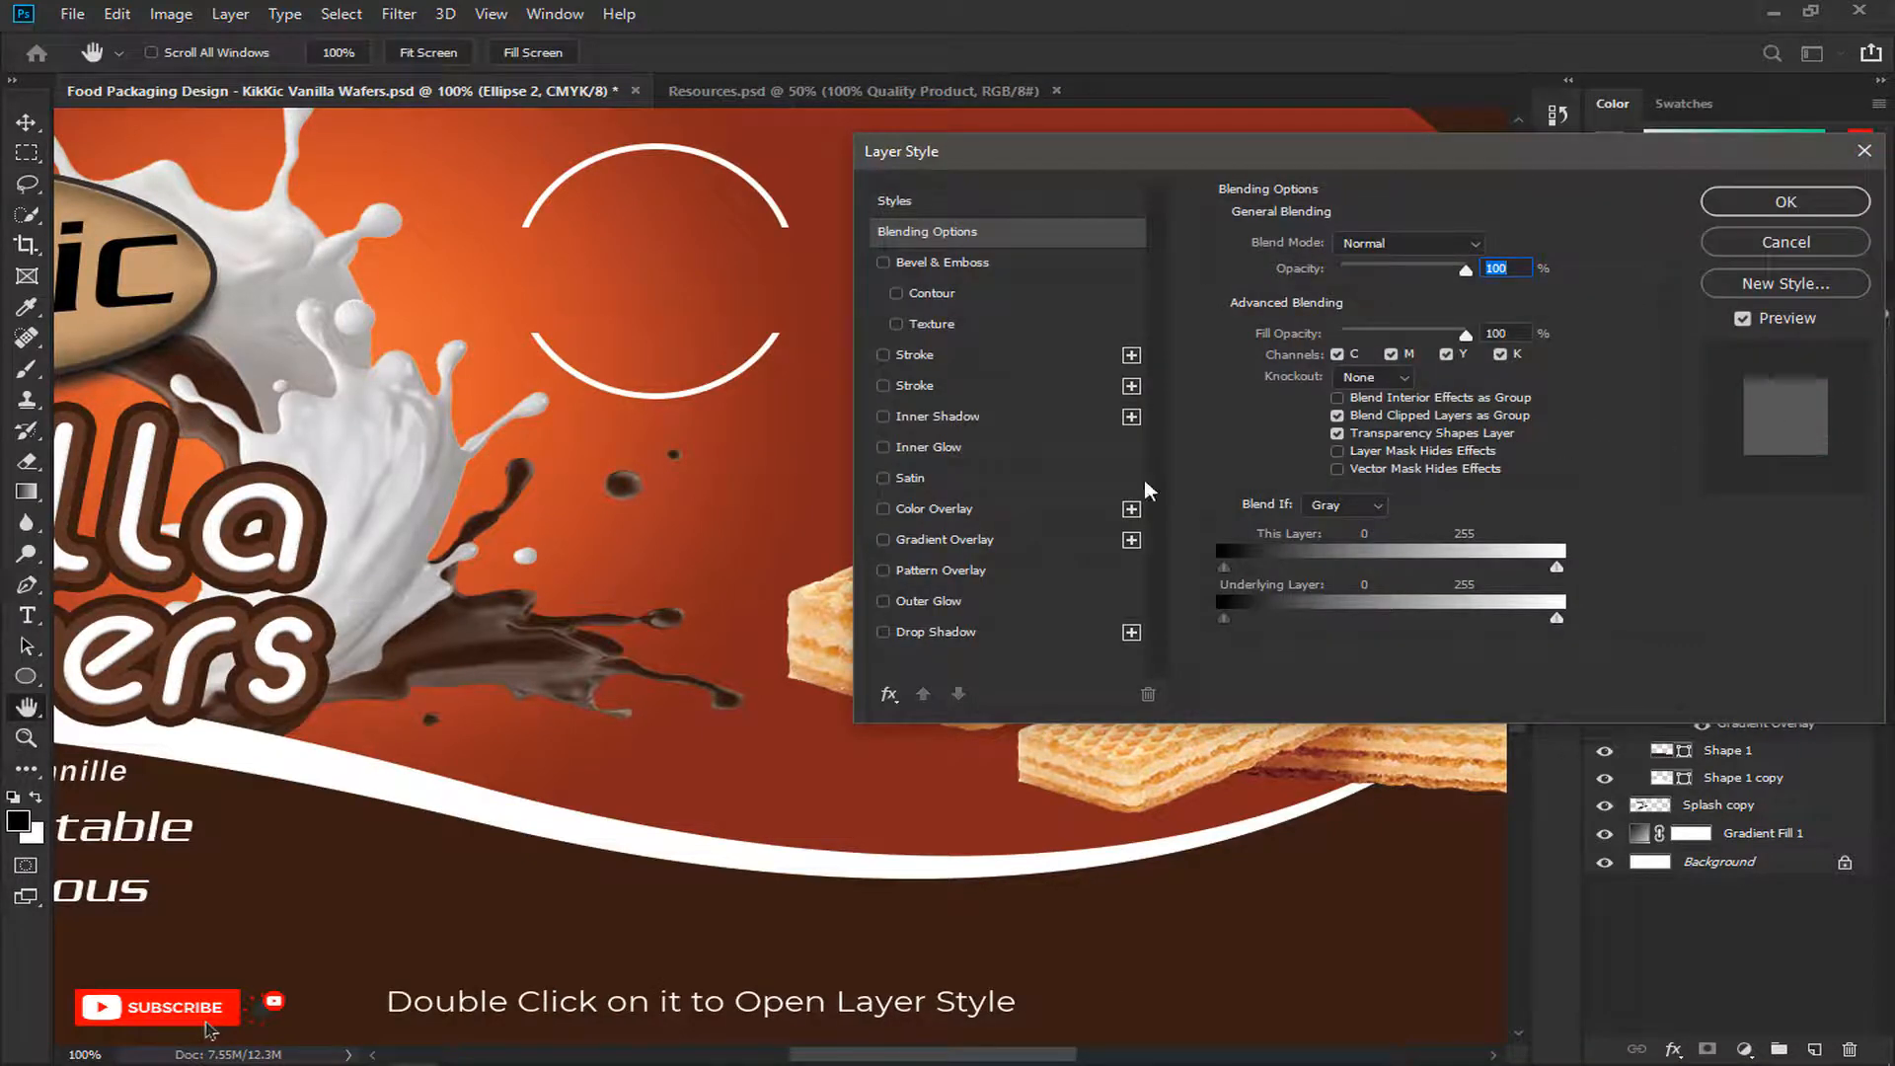
pyautogui.click(909, 449)
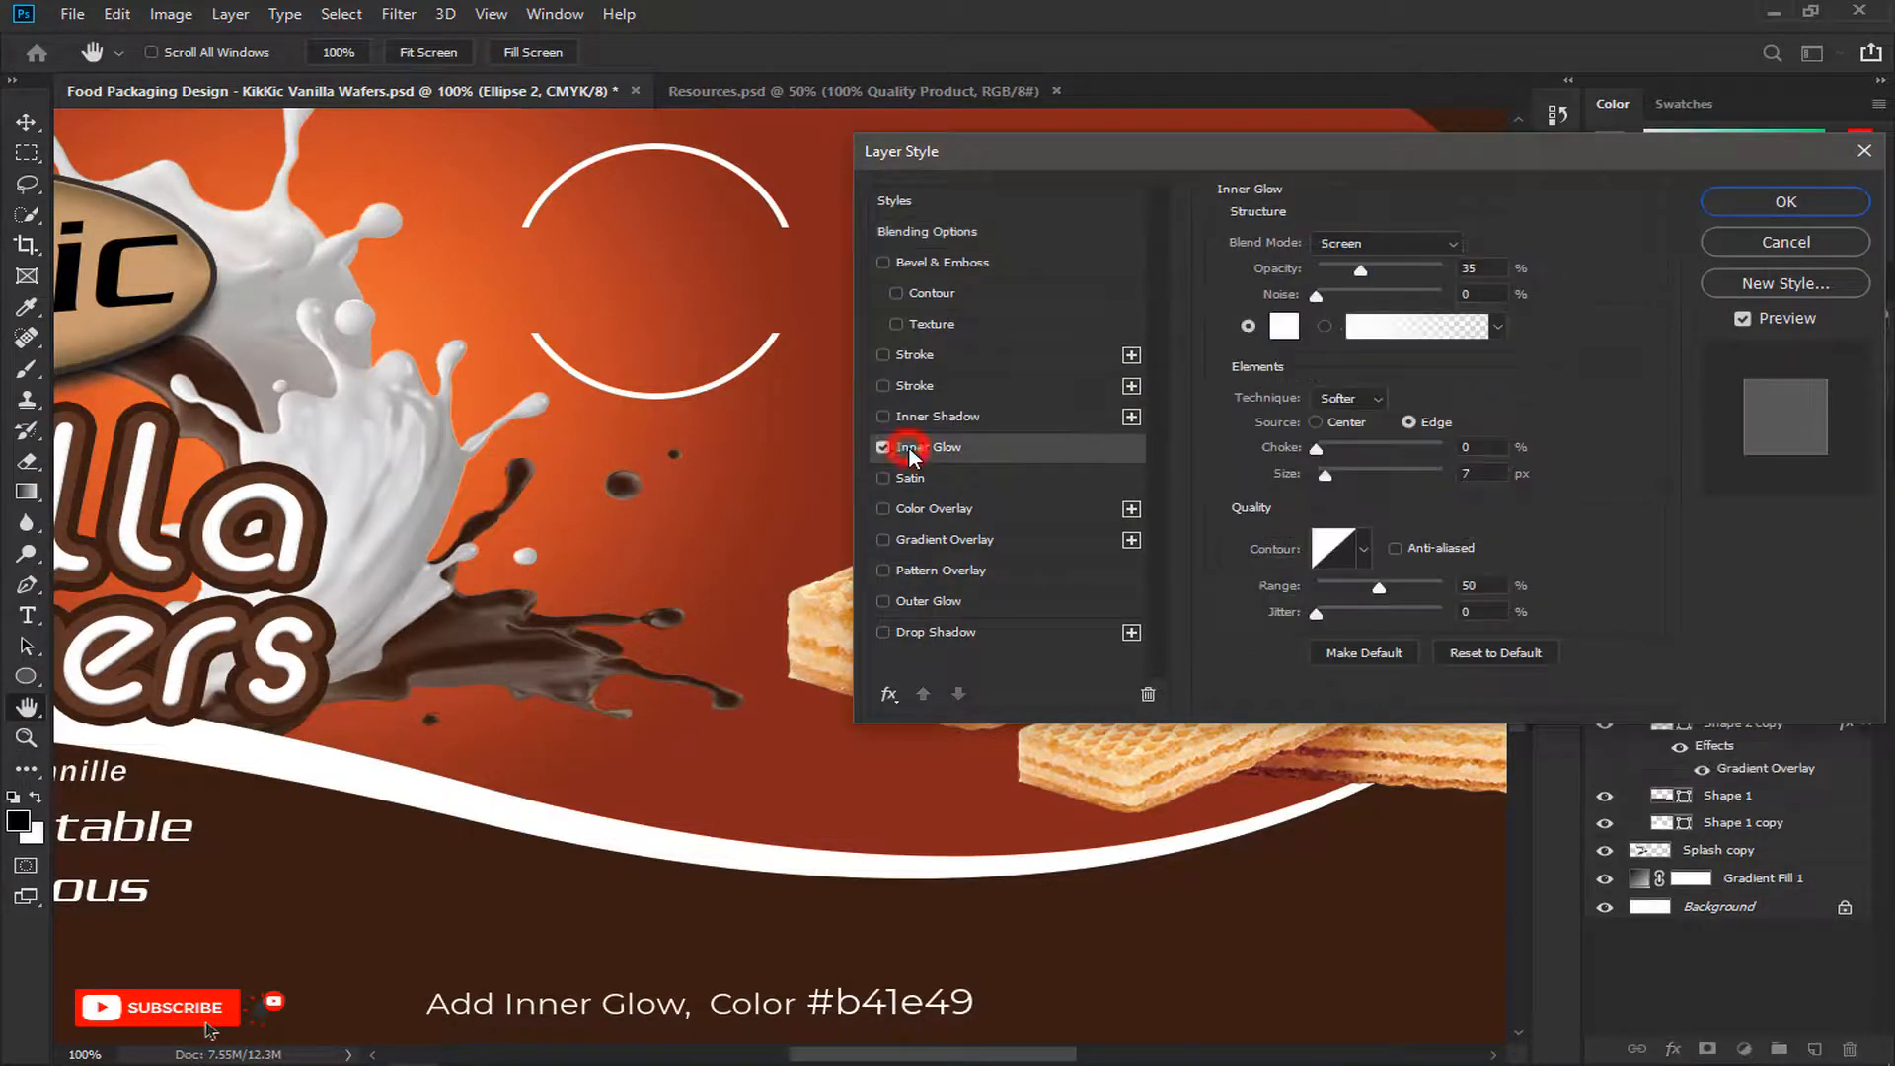
pyautogui.click(1284, 327)
pyautogui.doubleClick(1071, 607)
pyautogui.write('ca')
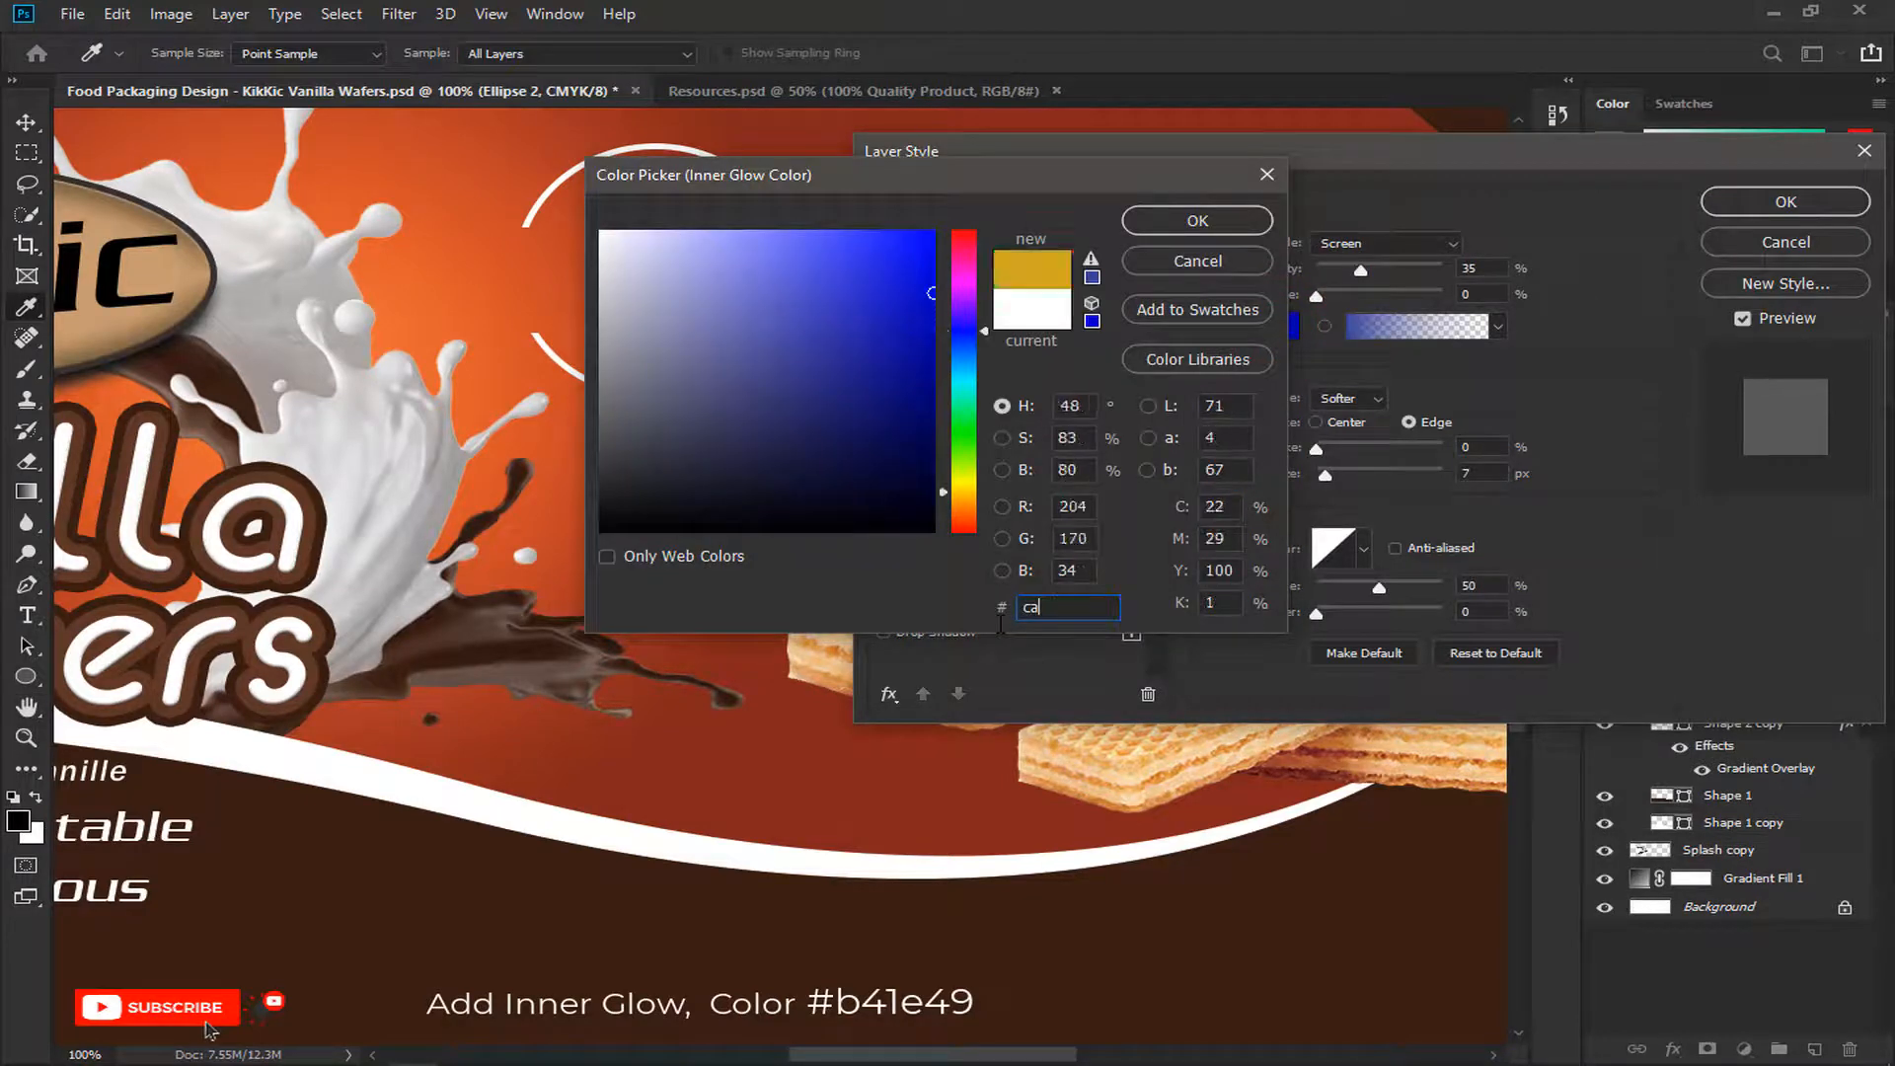
pyautogui.write('225b')
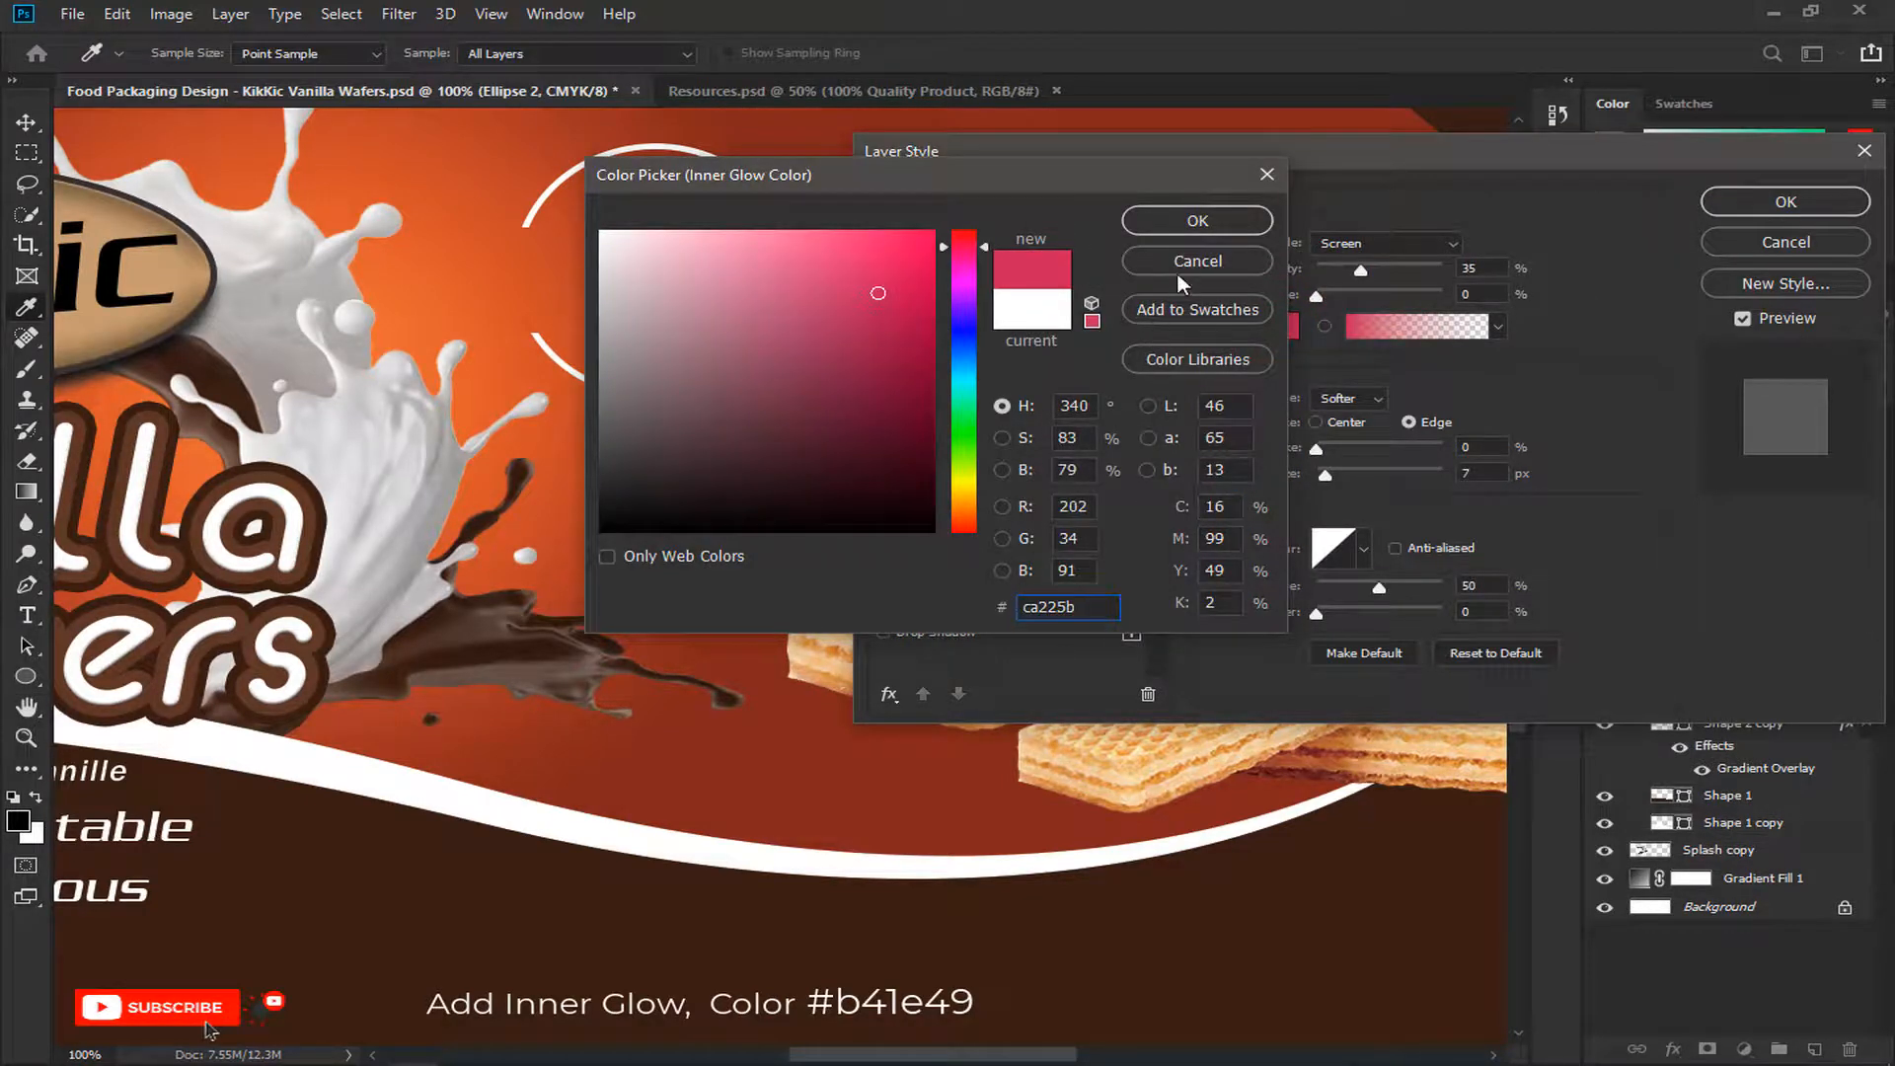
pyautogui.click(1218, 227)
# Step: Set the circle's Inner Glow opacity to 100%, choke to 33% and size to 70 px
pyautogui.doubleClick(1480, 262)
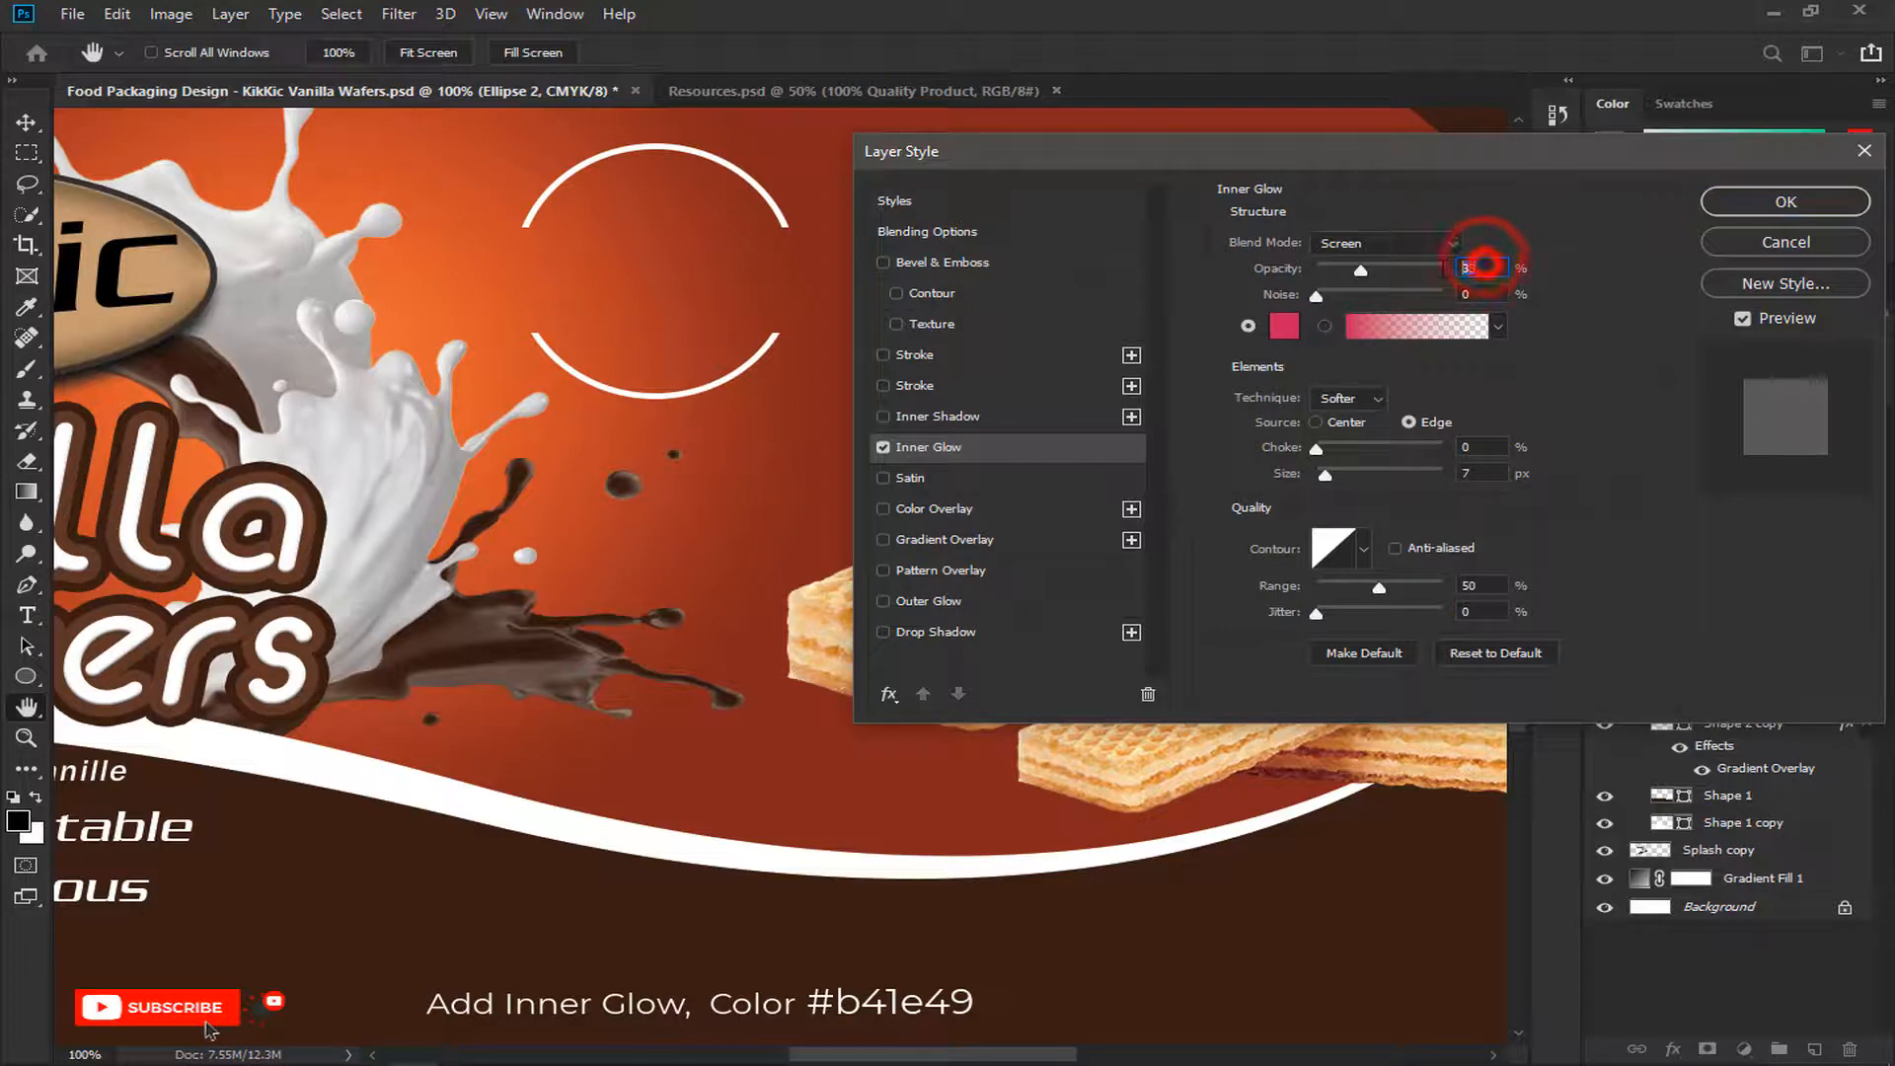
pyautogui.write('100')
pyautogui.doubleClick(1481, 447)
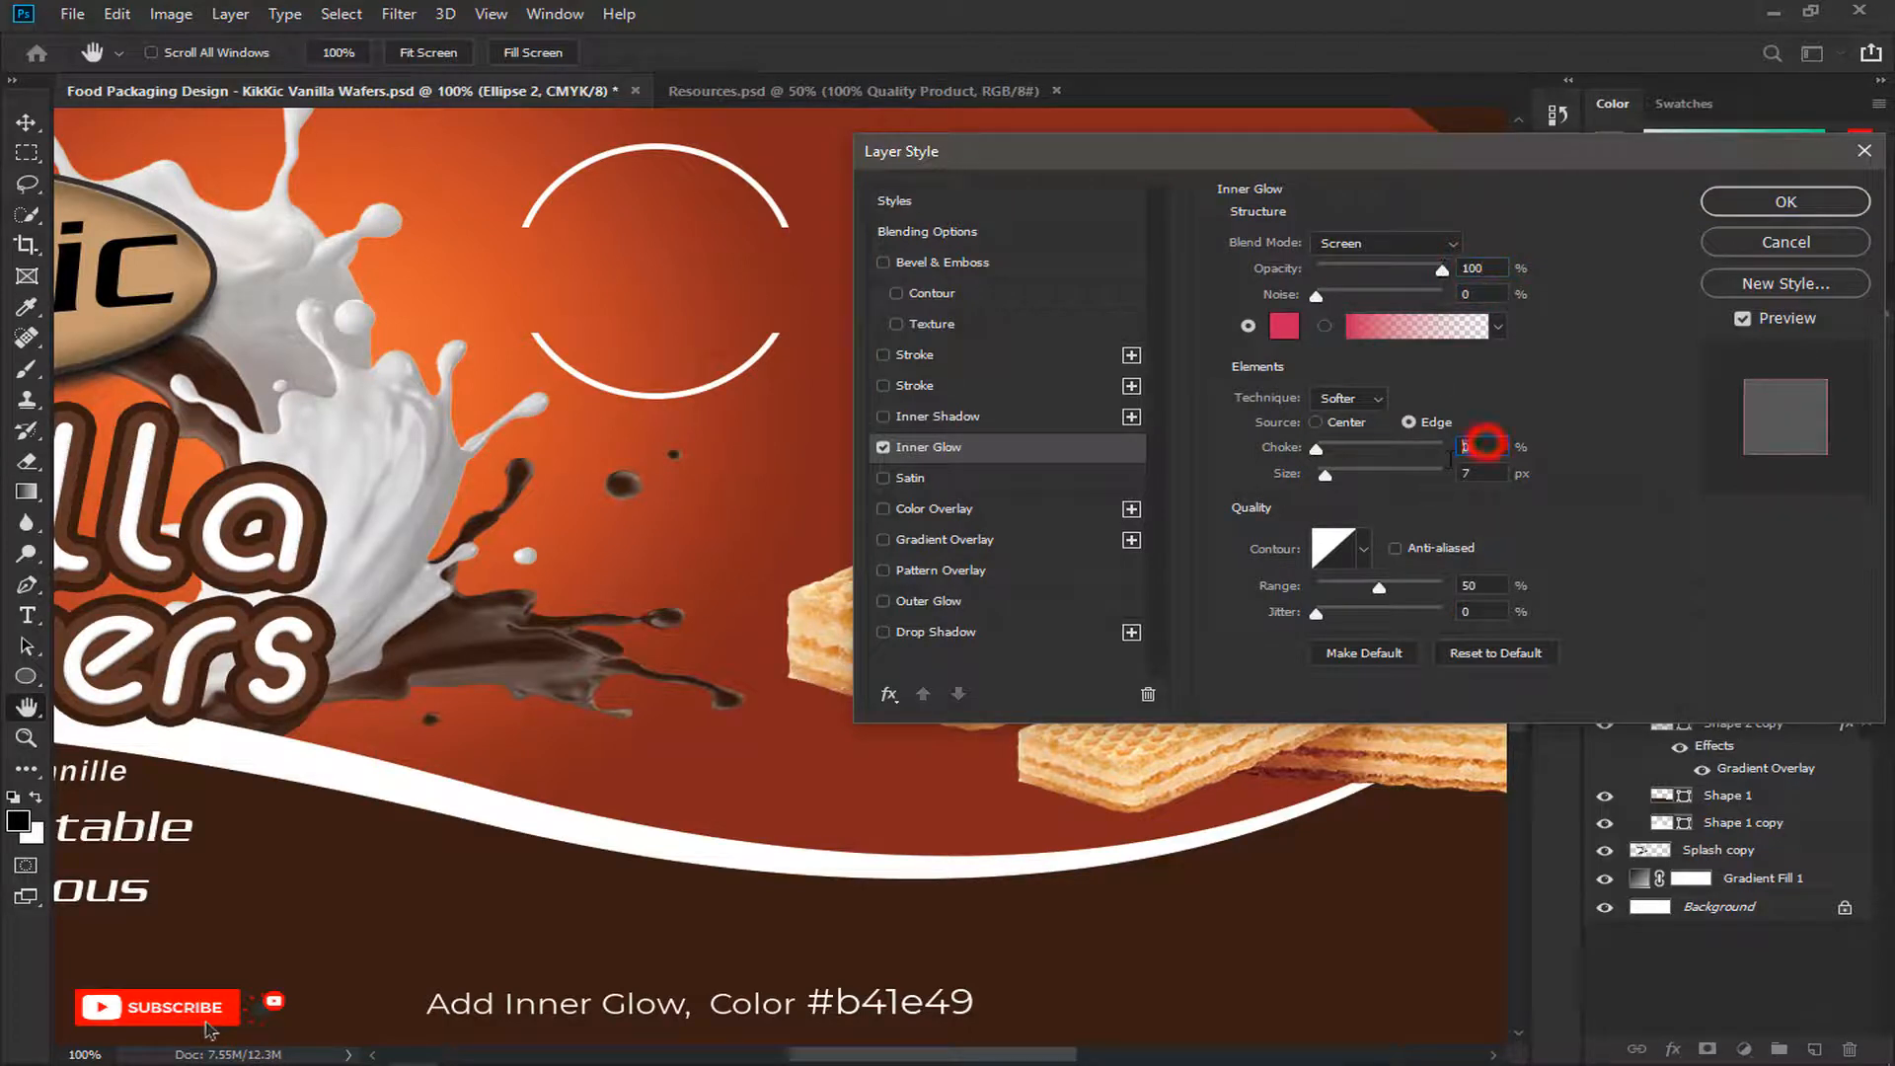
pyautogui.write('33')
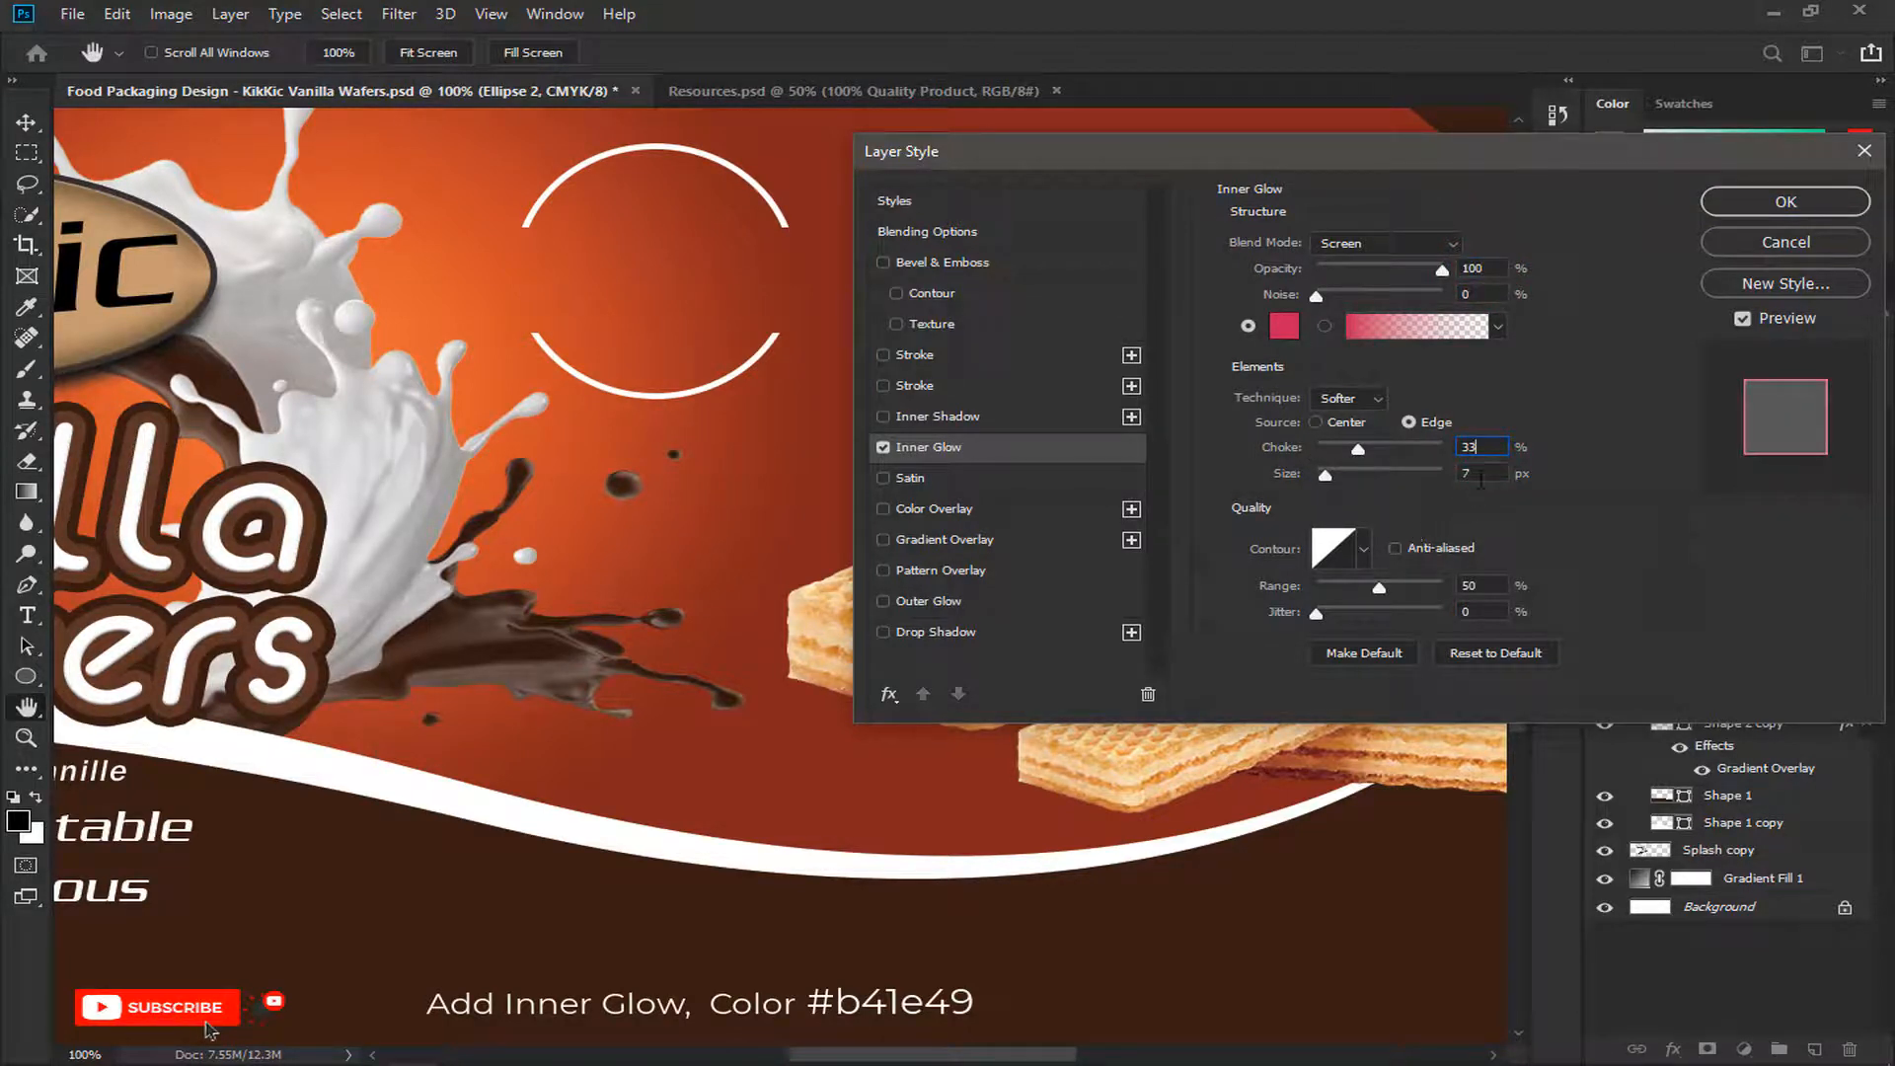
pyautogui.doubleClick(1480, 474)
pyautogui.write('70')
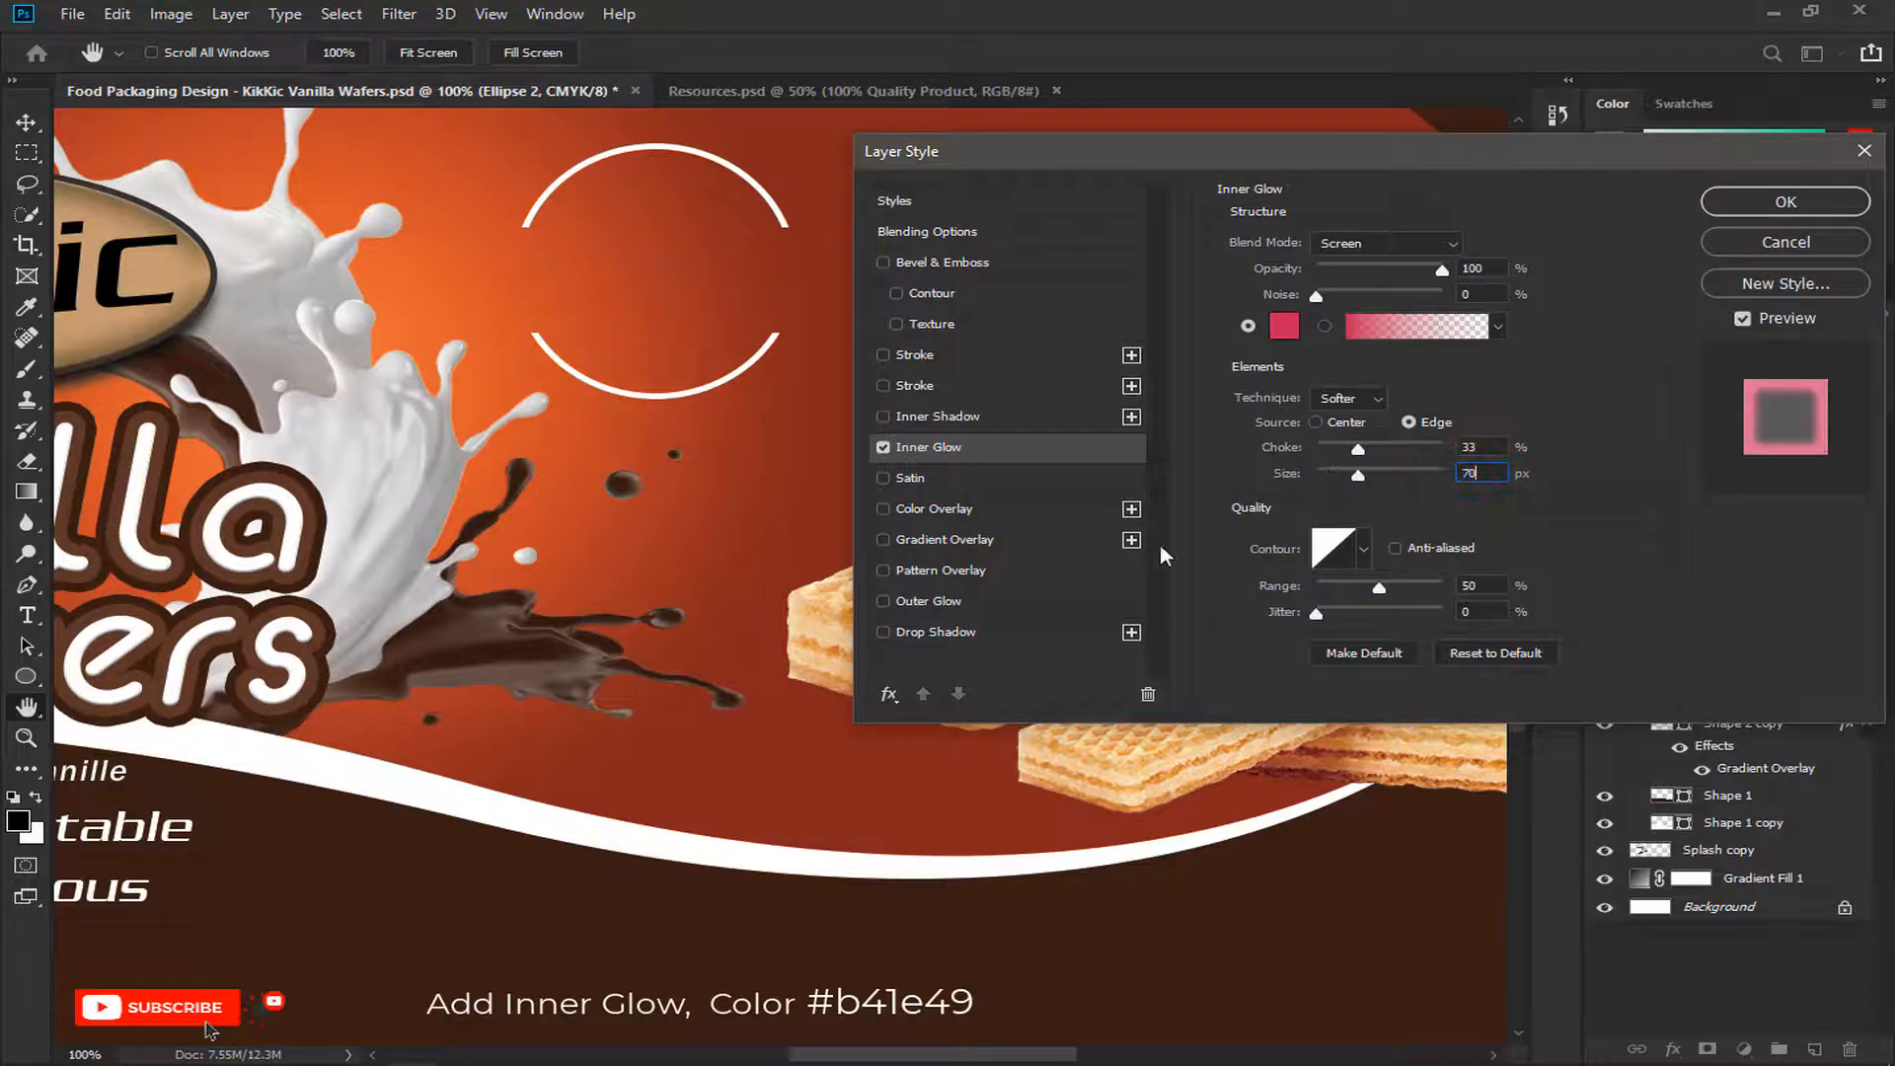
# Step: Add an Outer Glow layer style to the masked circle and set its colour to #b41e49
pyautogui.click(938, 601)
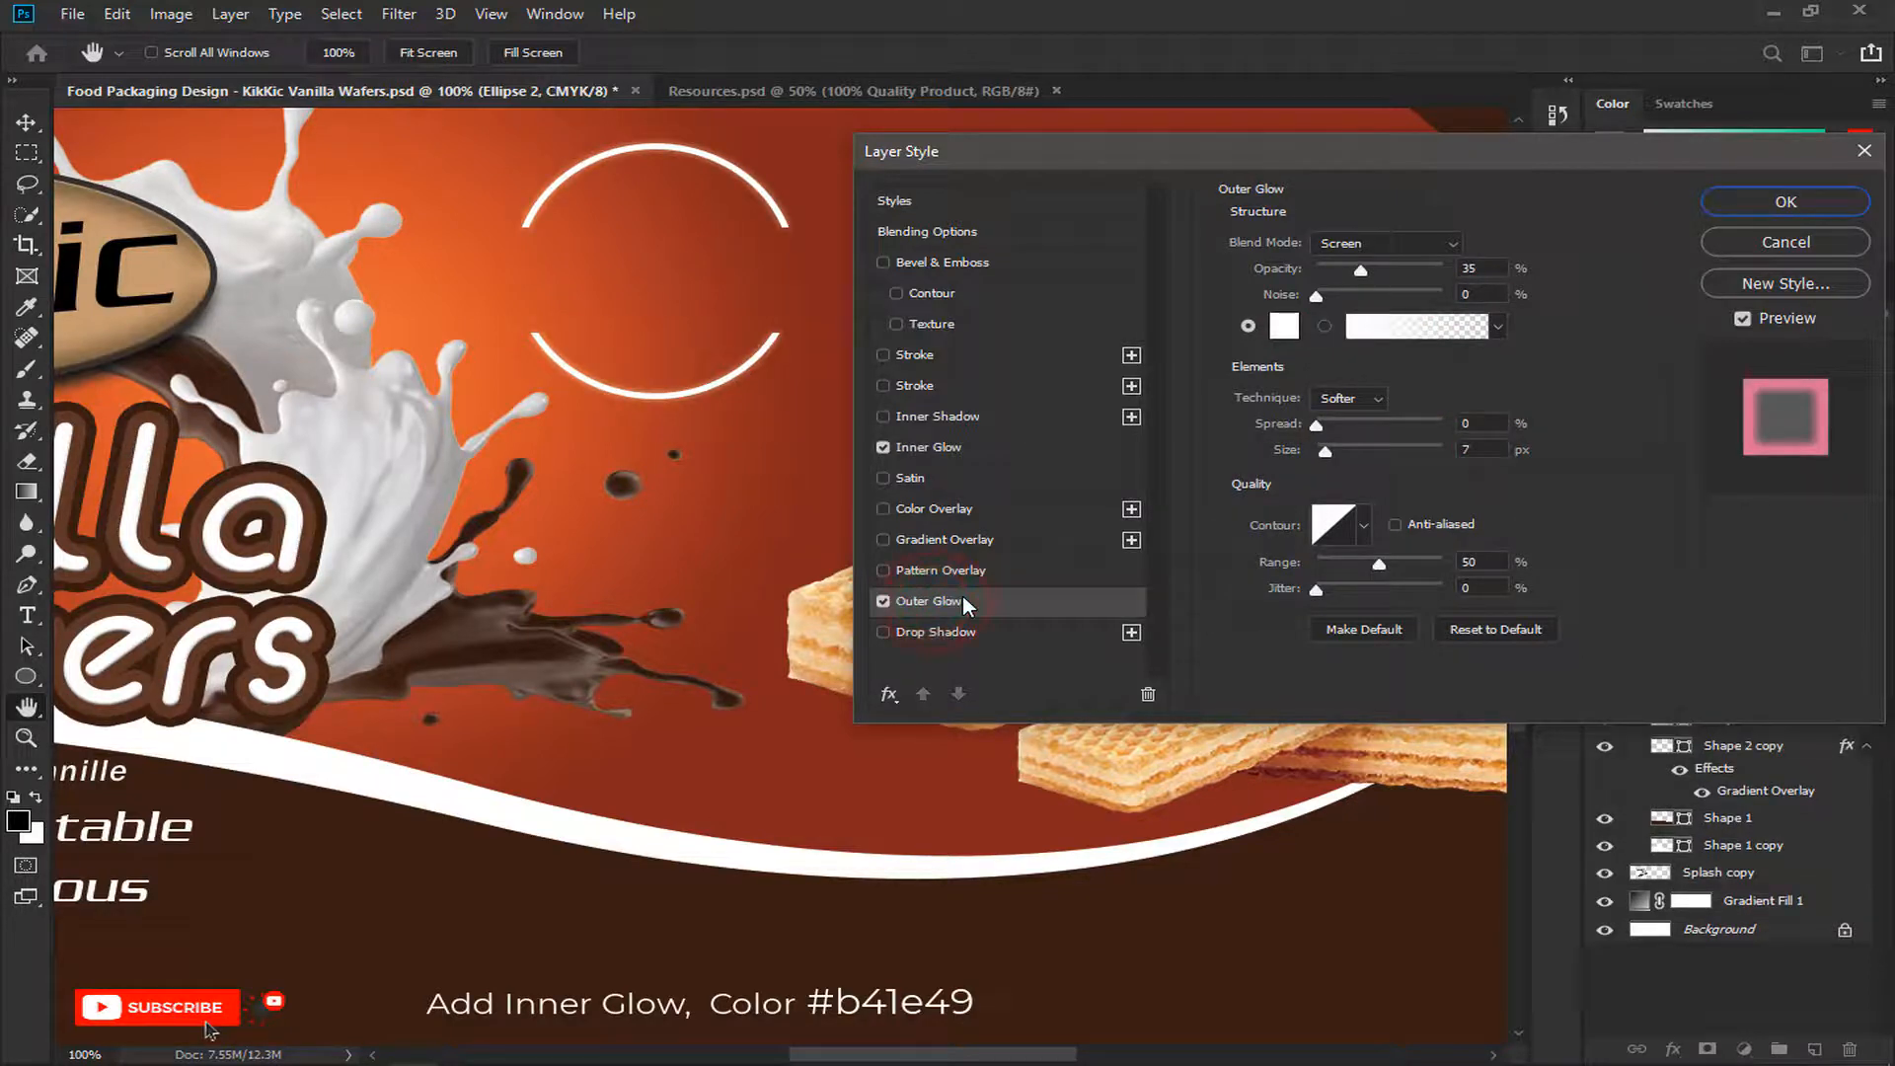
pyautogui.click(1283, 325)
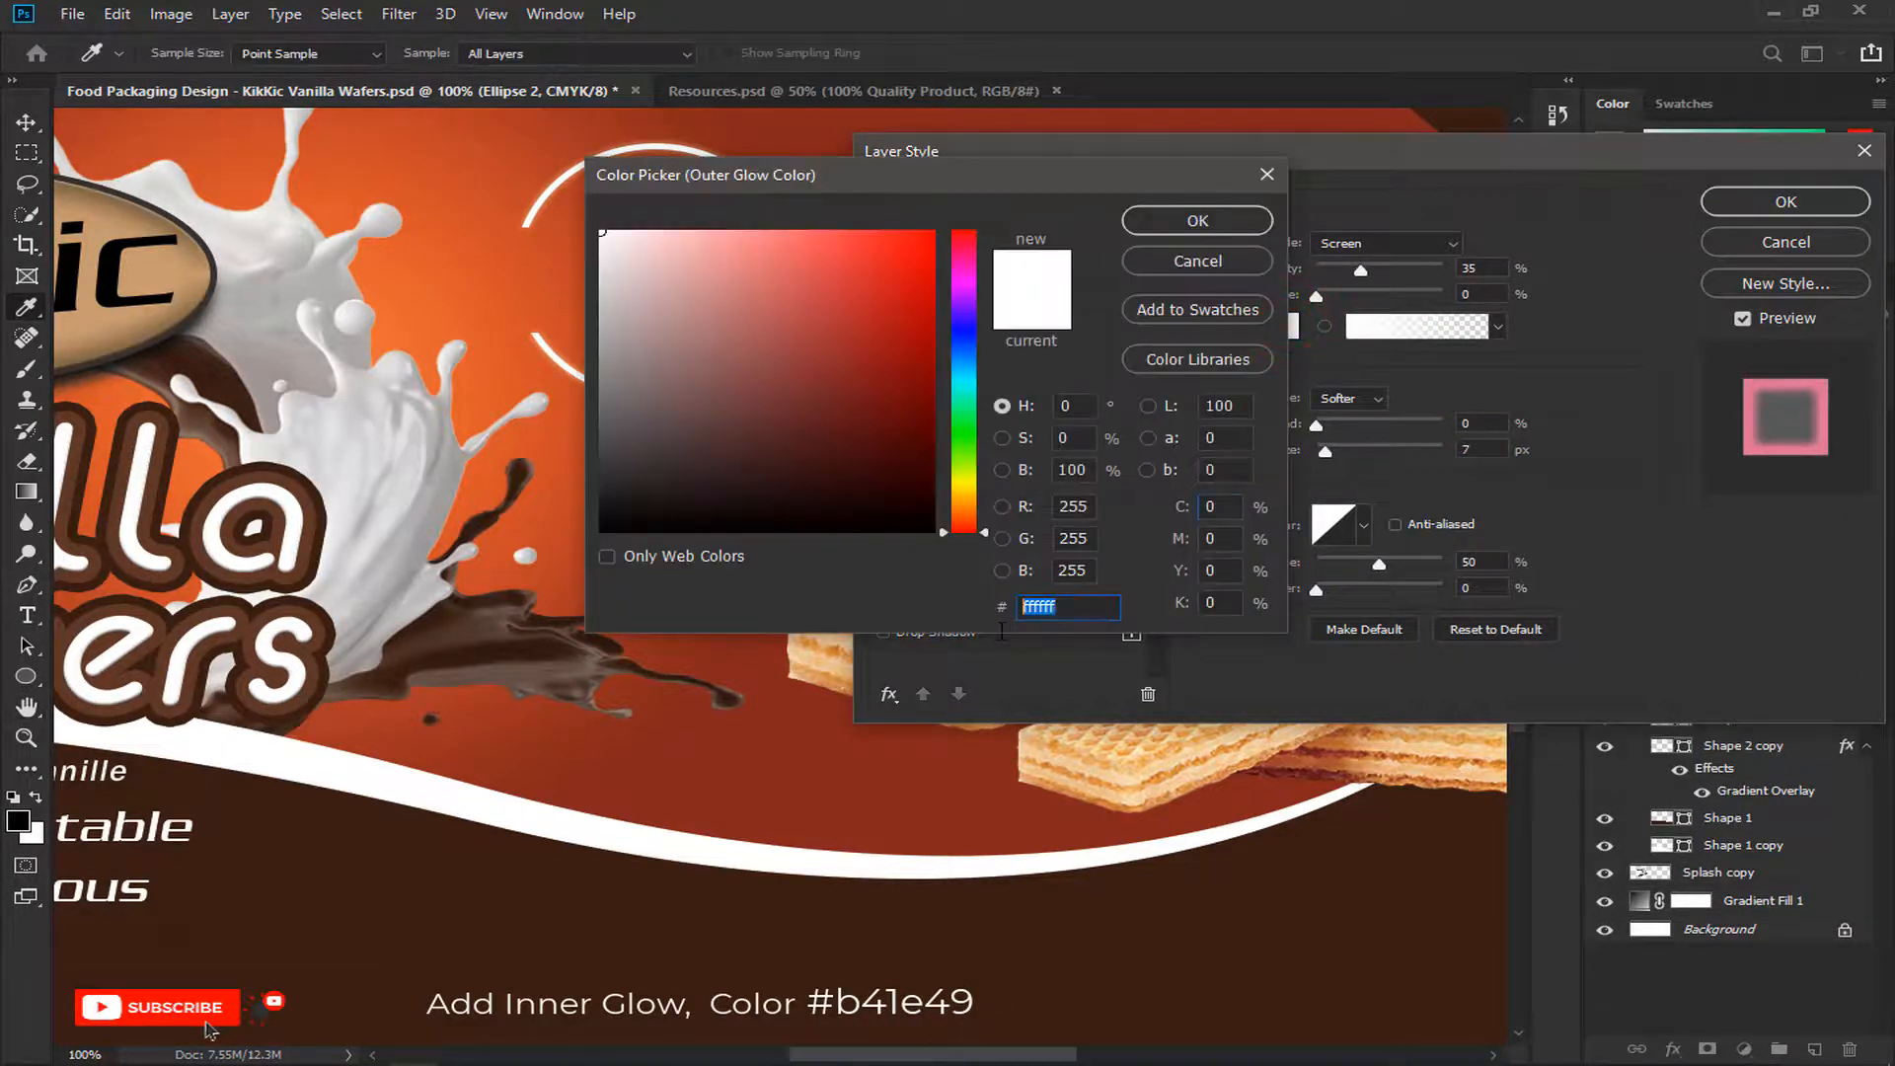
pyautogui.write('b41e49')
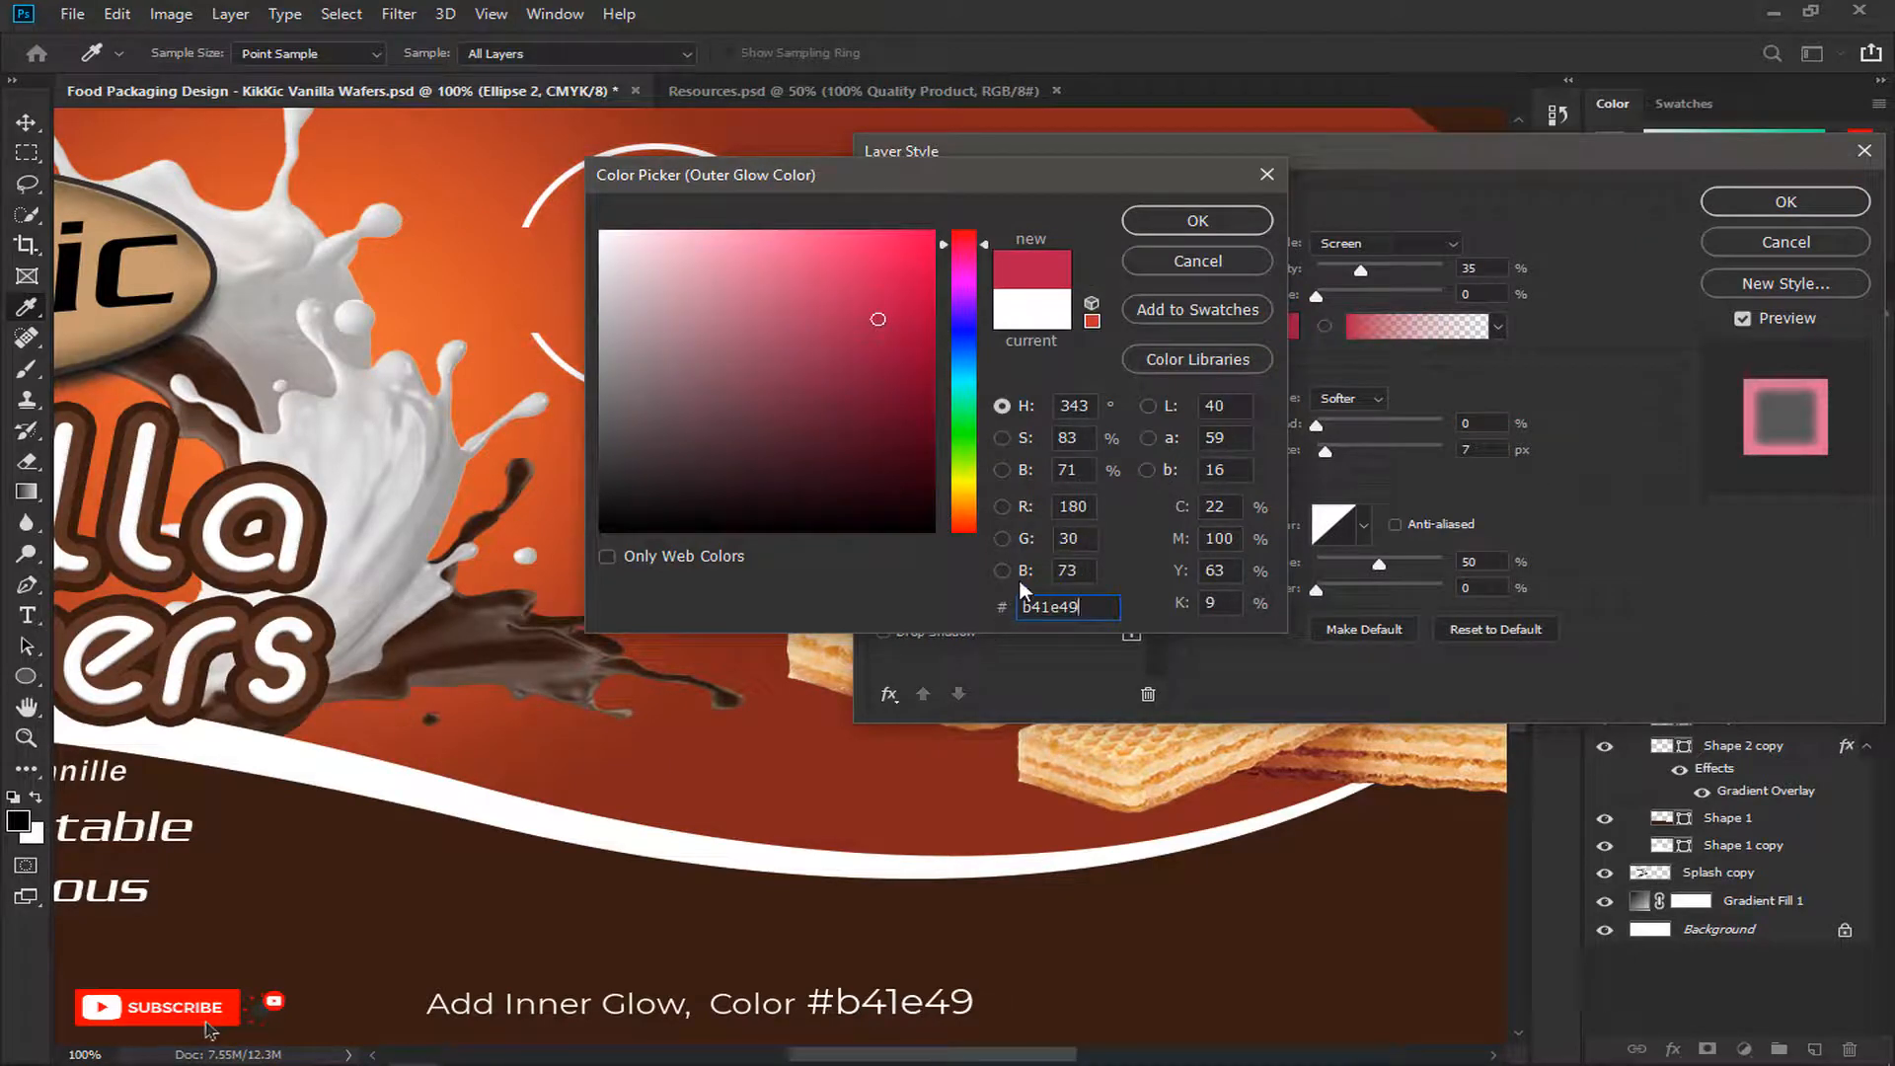
pyautogui.click(1246, 225)
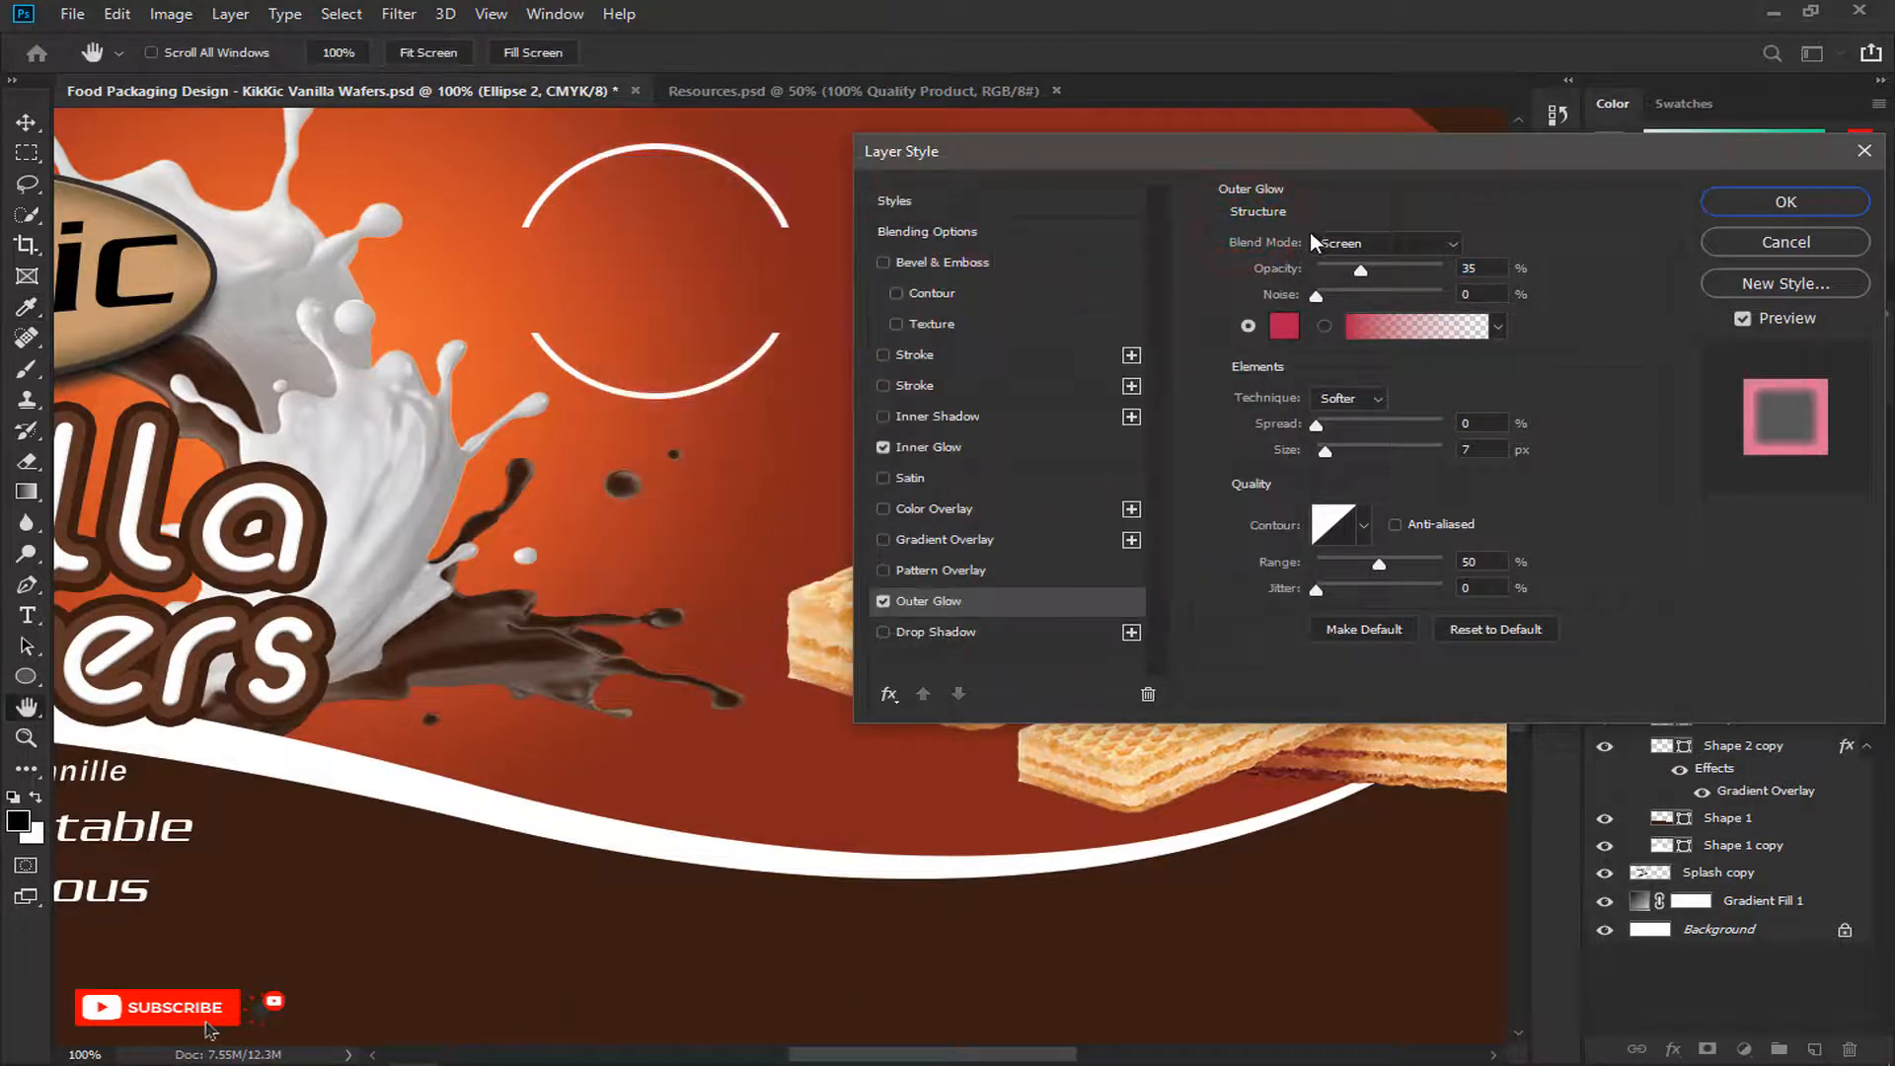
# Step: Set the Outer Glow to Normal blending, 100% opacity, 25% spread, 13 px size and 100% range, and apply the layer style
pyautogui.click(1339, 244)
pyautogui.click(1338, 262)
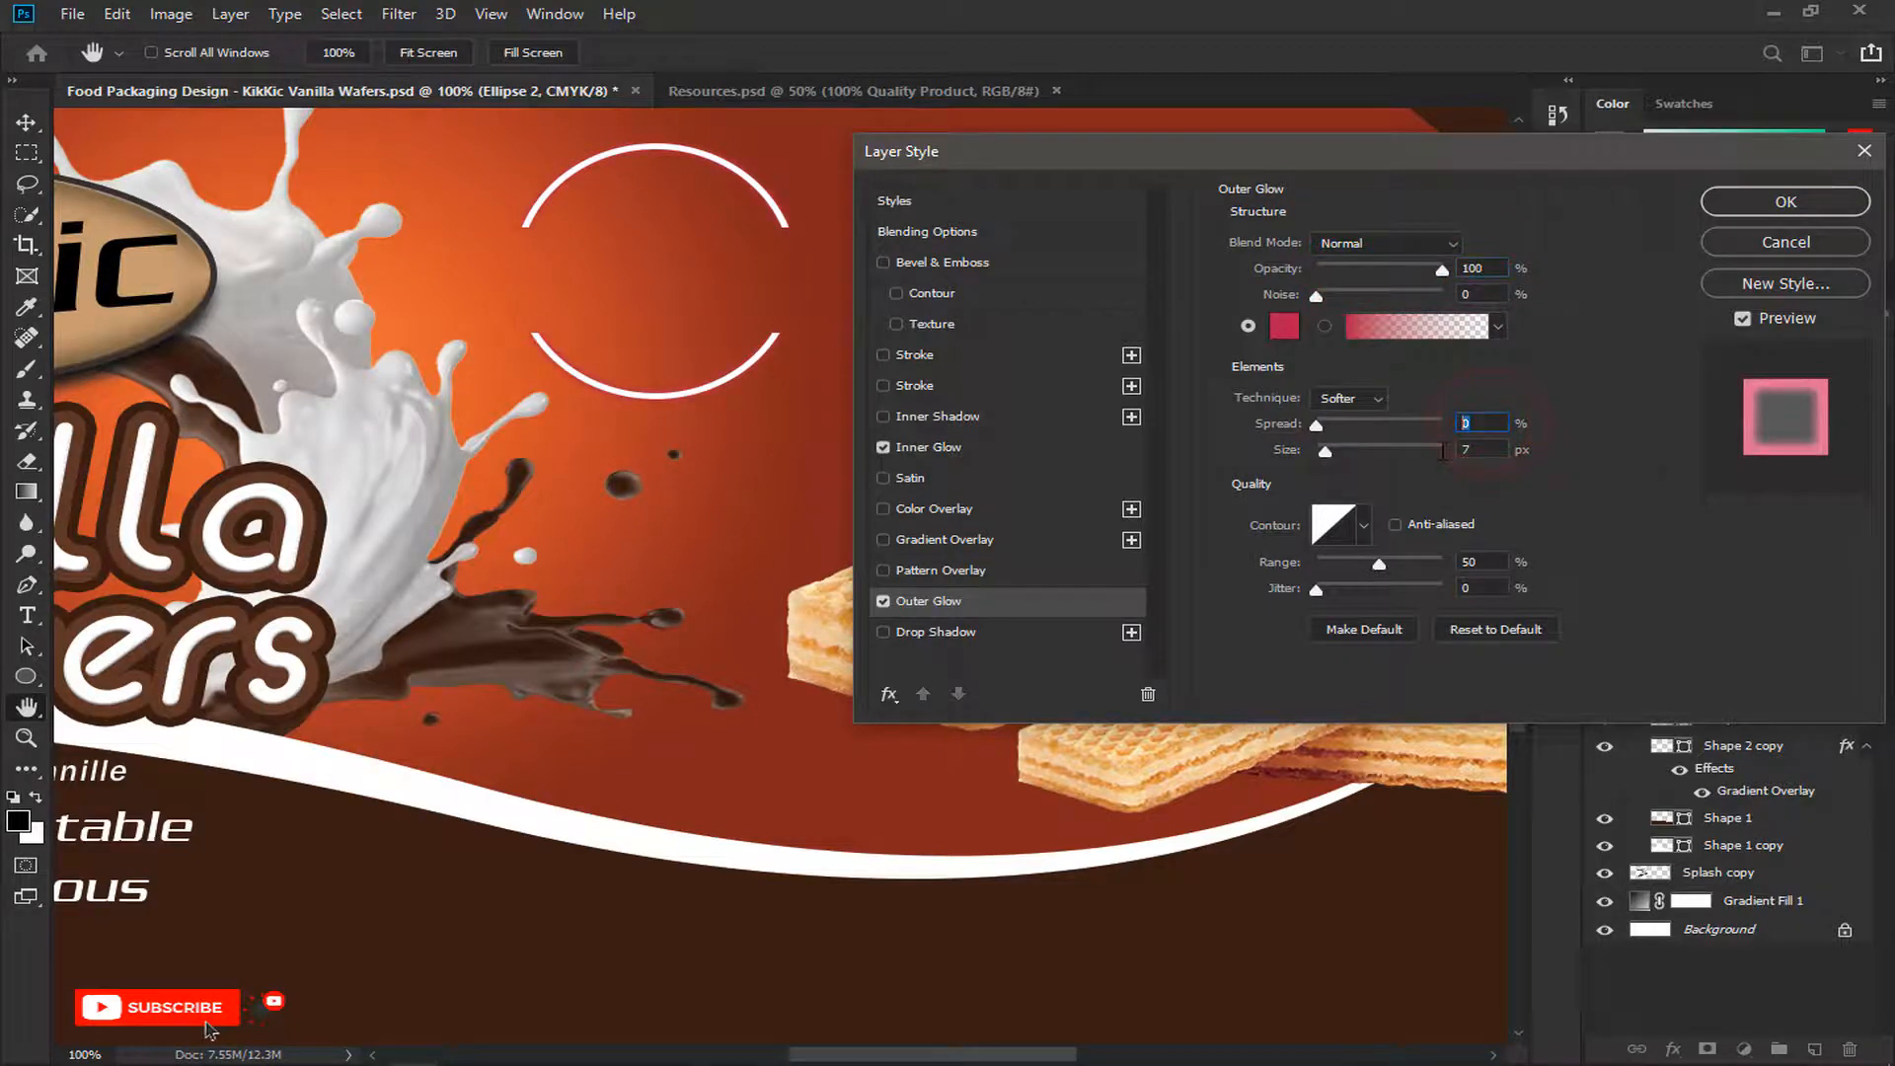
pyautogui.write('25')
pyautogui.doubleClick(1483, 452)
pyautogui.write('13100')
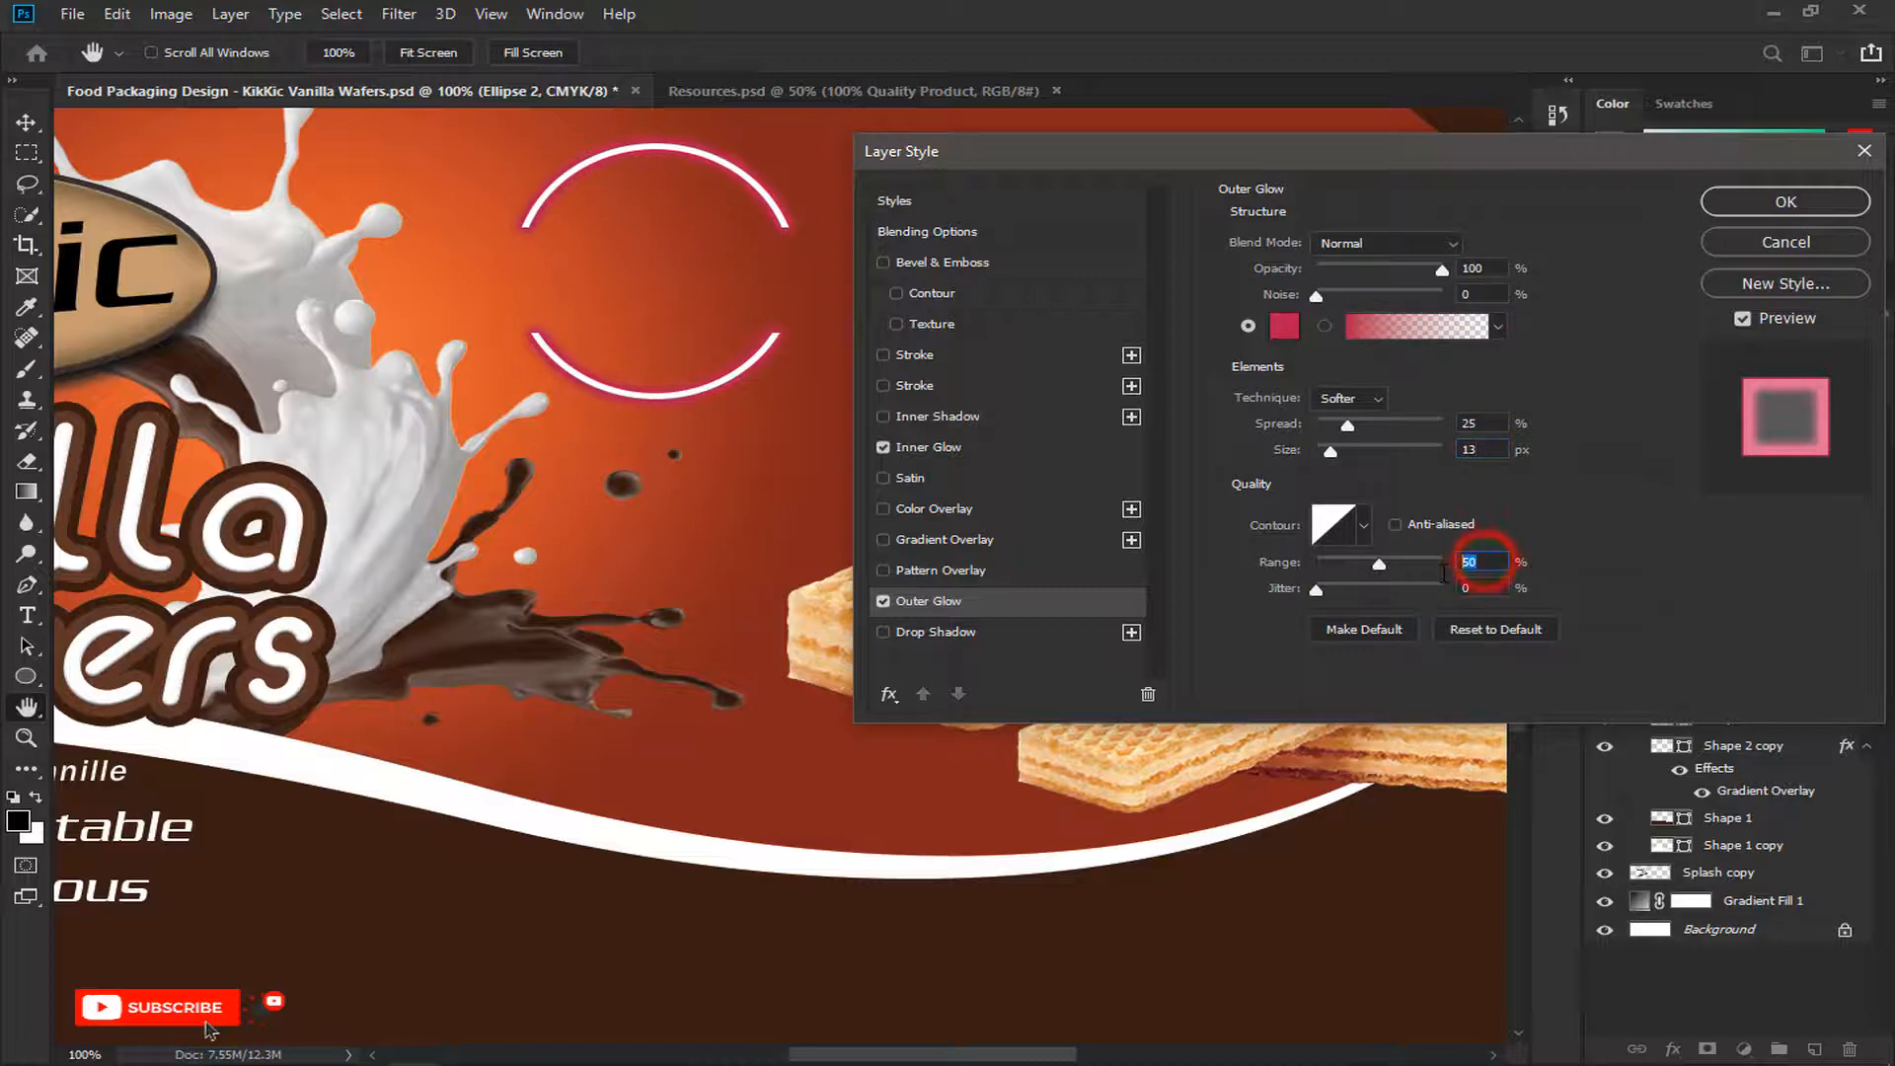
pyautogui.click(1752, 203)
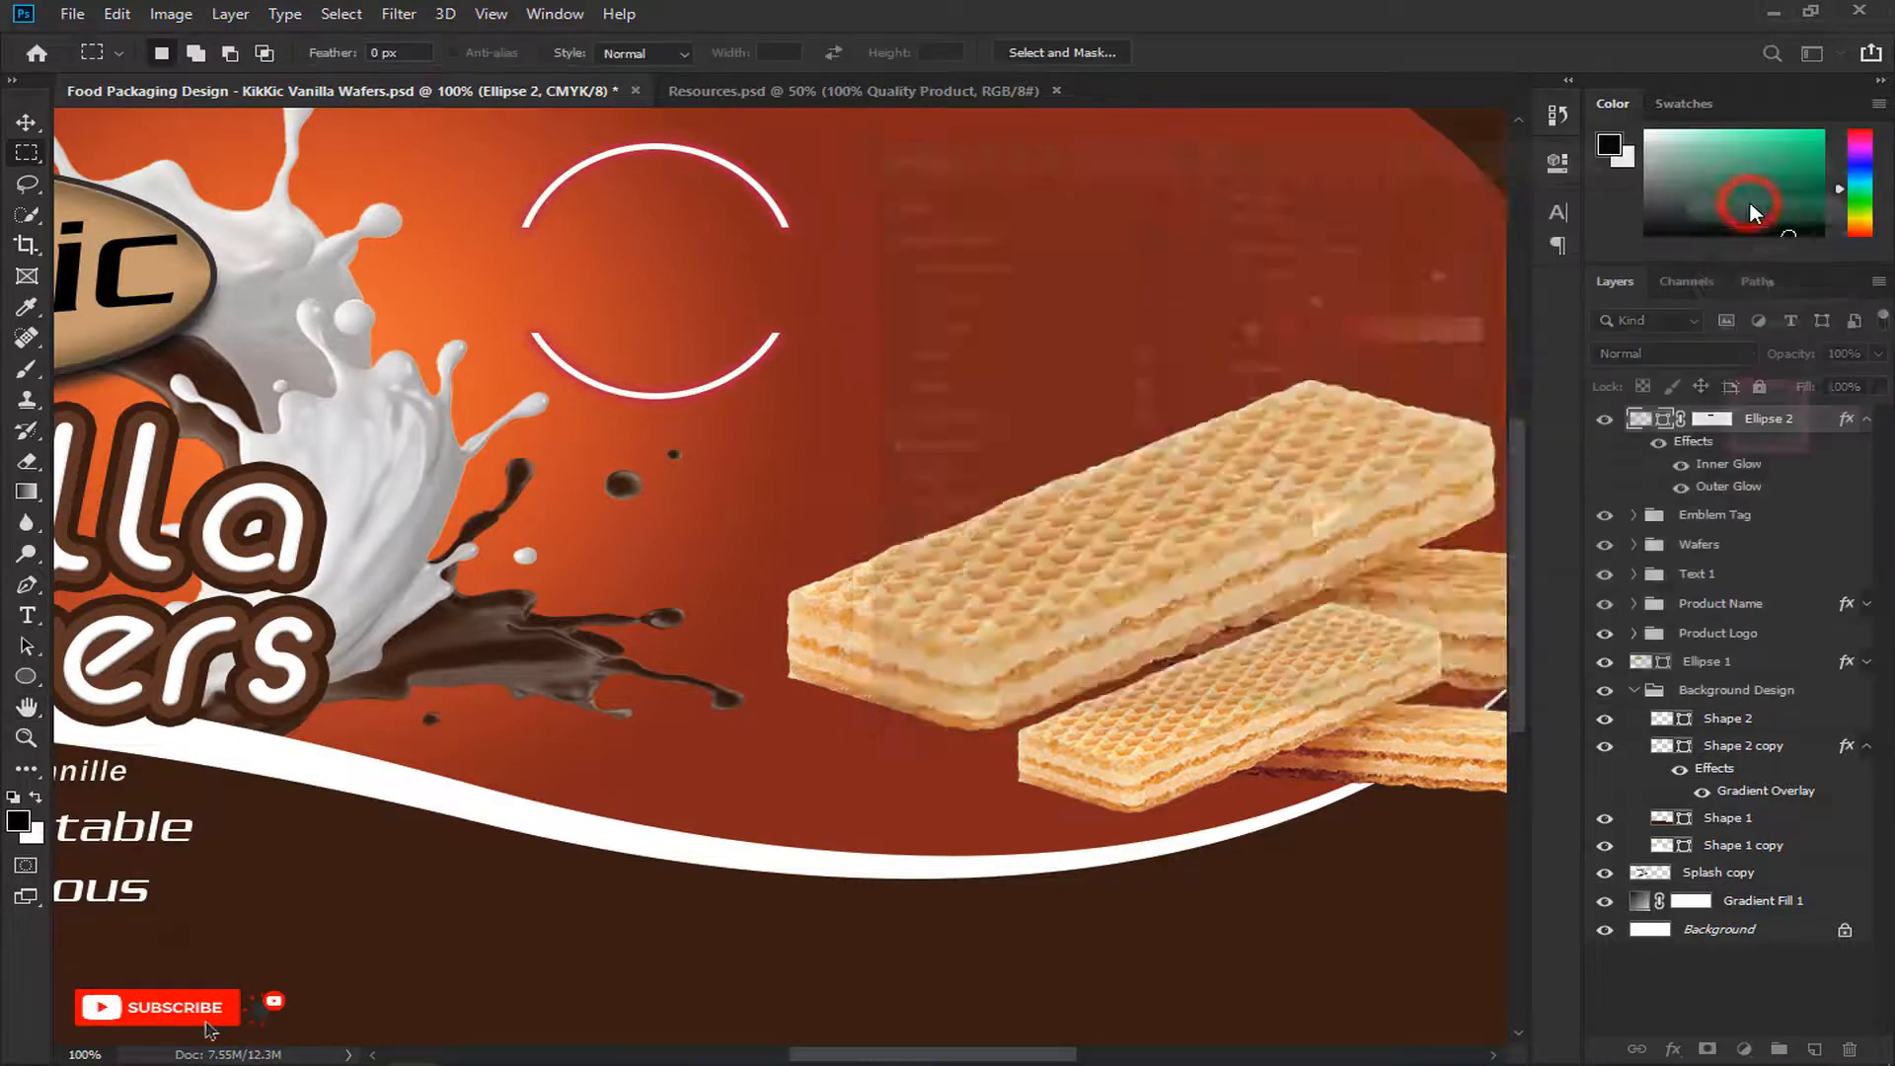
# Step: Move the glowing circle rightward away from the chocolate splash, above the wafers
pyautogui.press('m')
pyautogui.hotkey('ctrl', '0')
pyautogui.click(27, 122)
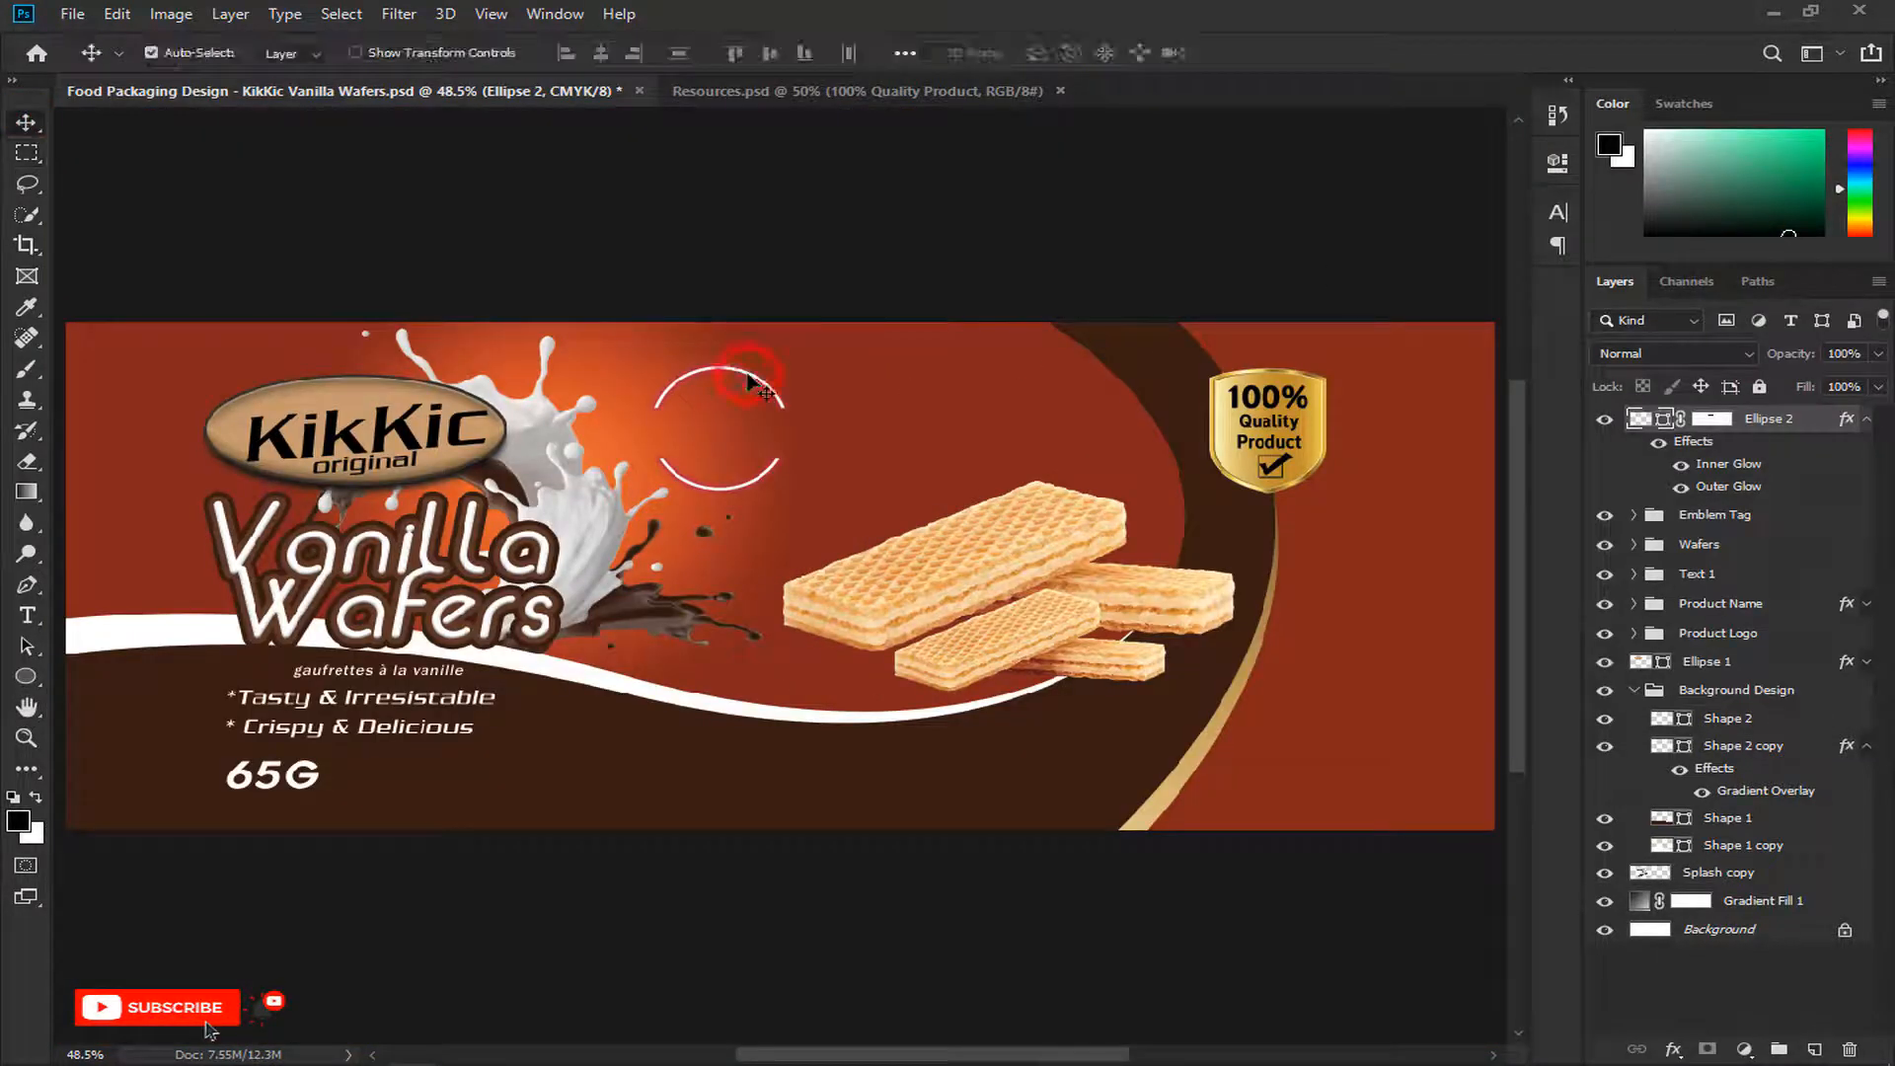
pyautogui.moveTo(738, 381); pyautogui.dragTo(849, 373)
# Step: Set the Type tool to Deansgate Condensed Bold with white text colour
pyautogui.hotkey('ctrl', '1')
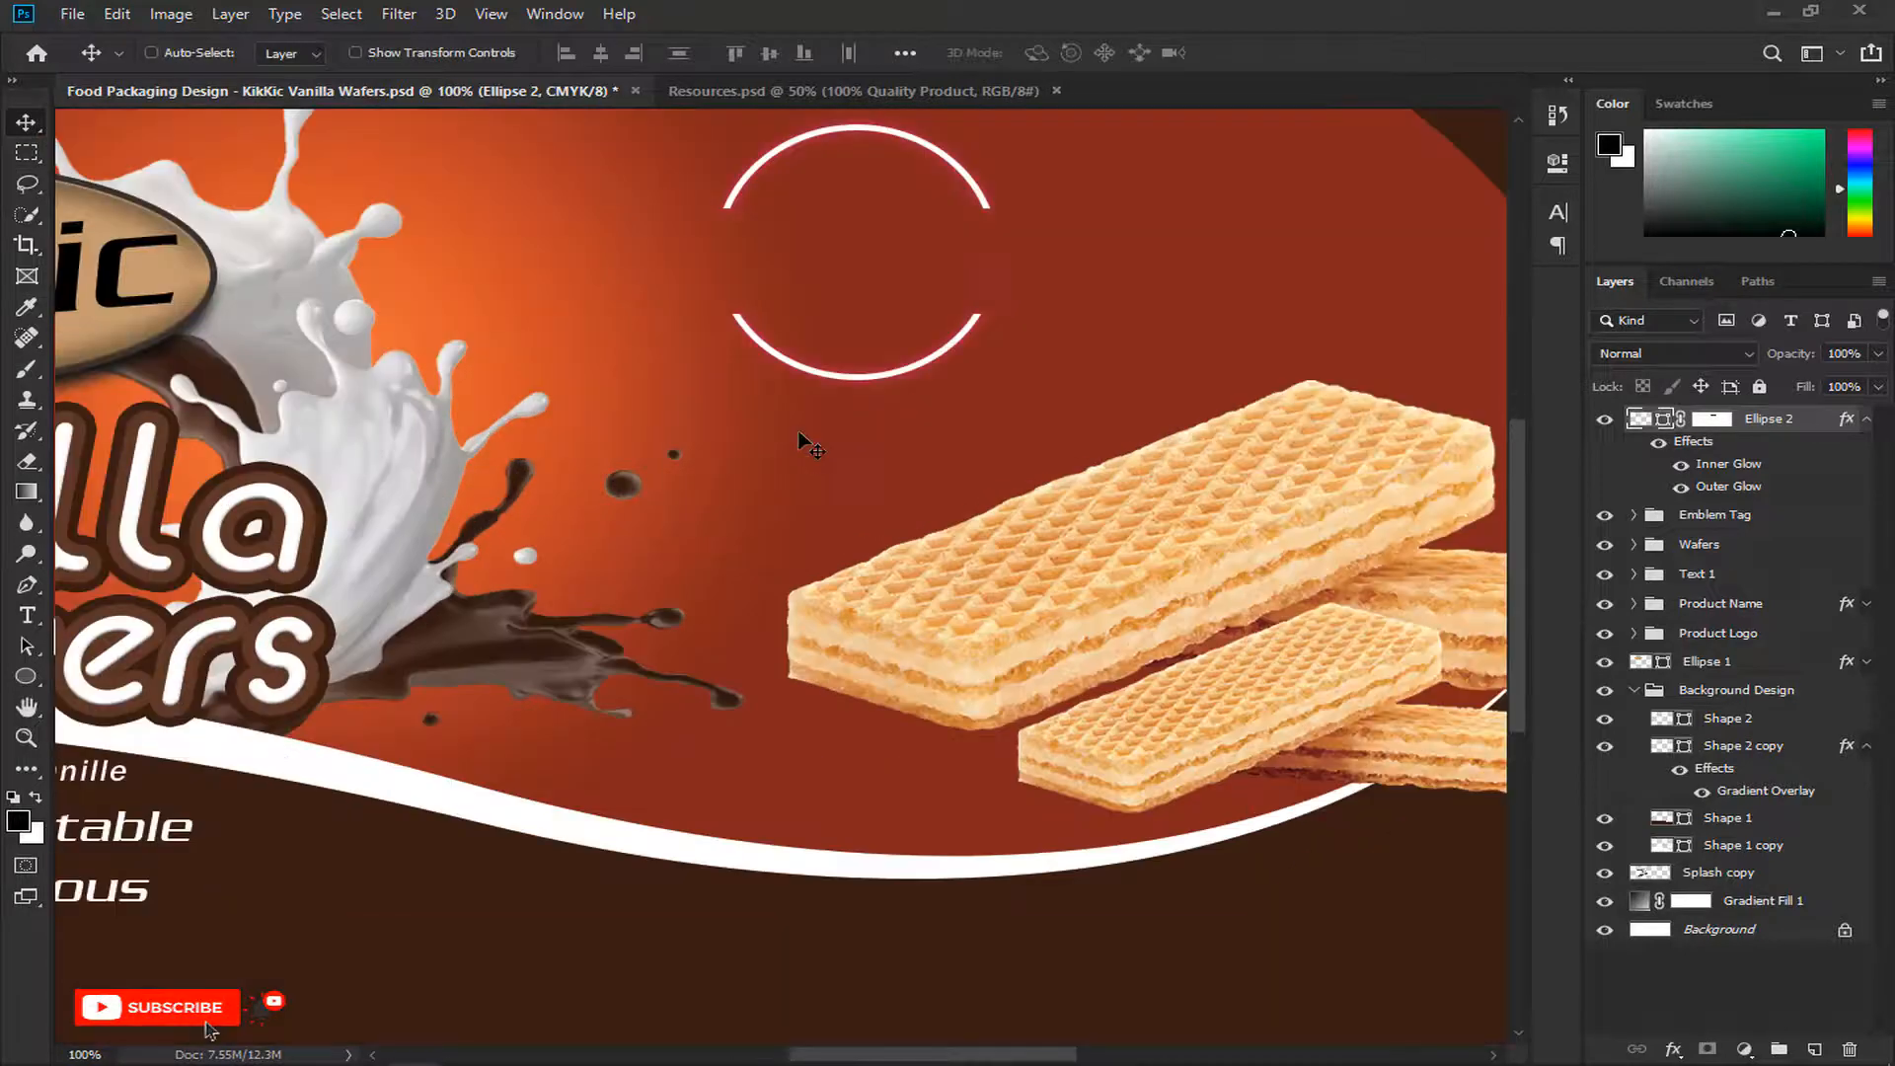
pyautogui.scroll(3, 809, 446)
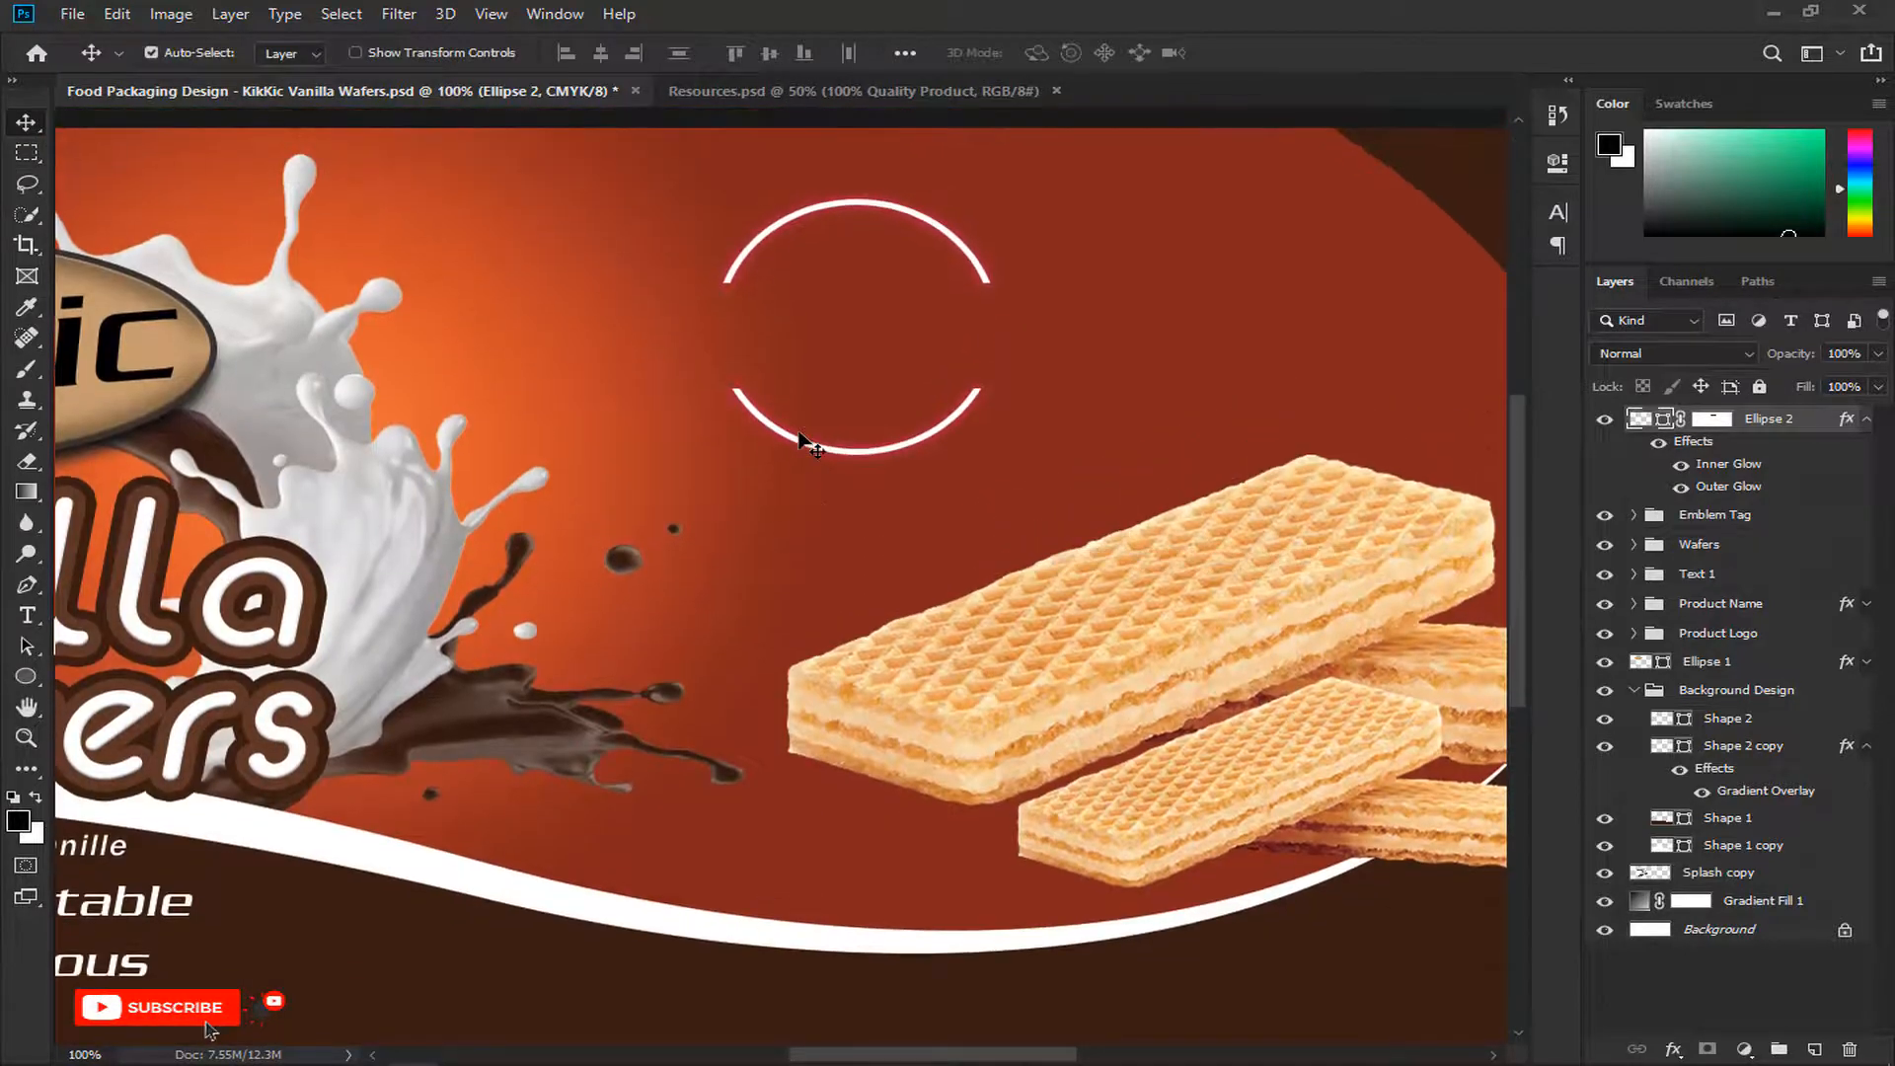
pyautogui.click(27, 615)
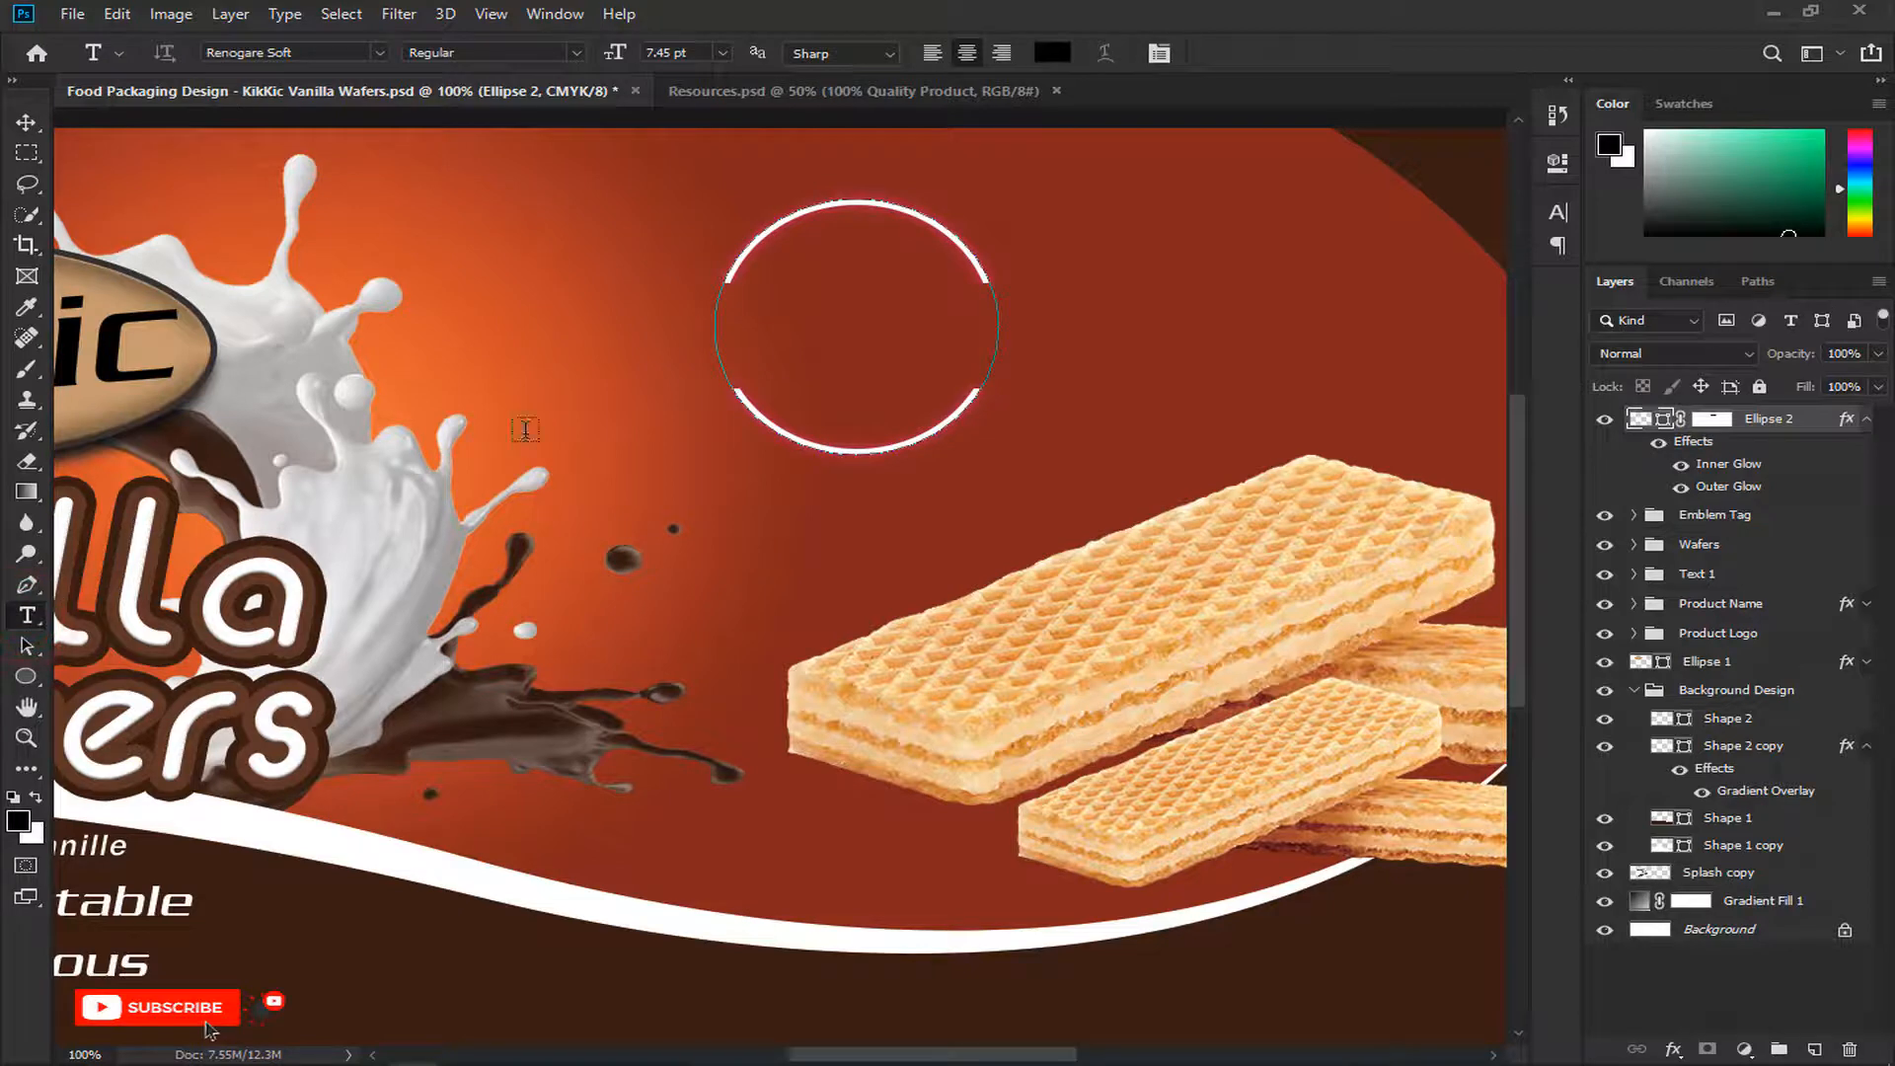
pyautogui.click(1558, 213)
pyautogui.click(1323, 245)
pyautogui.write('deans')
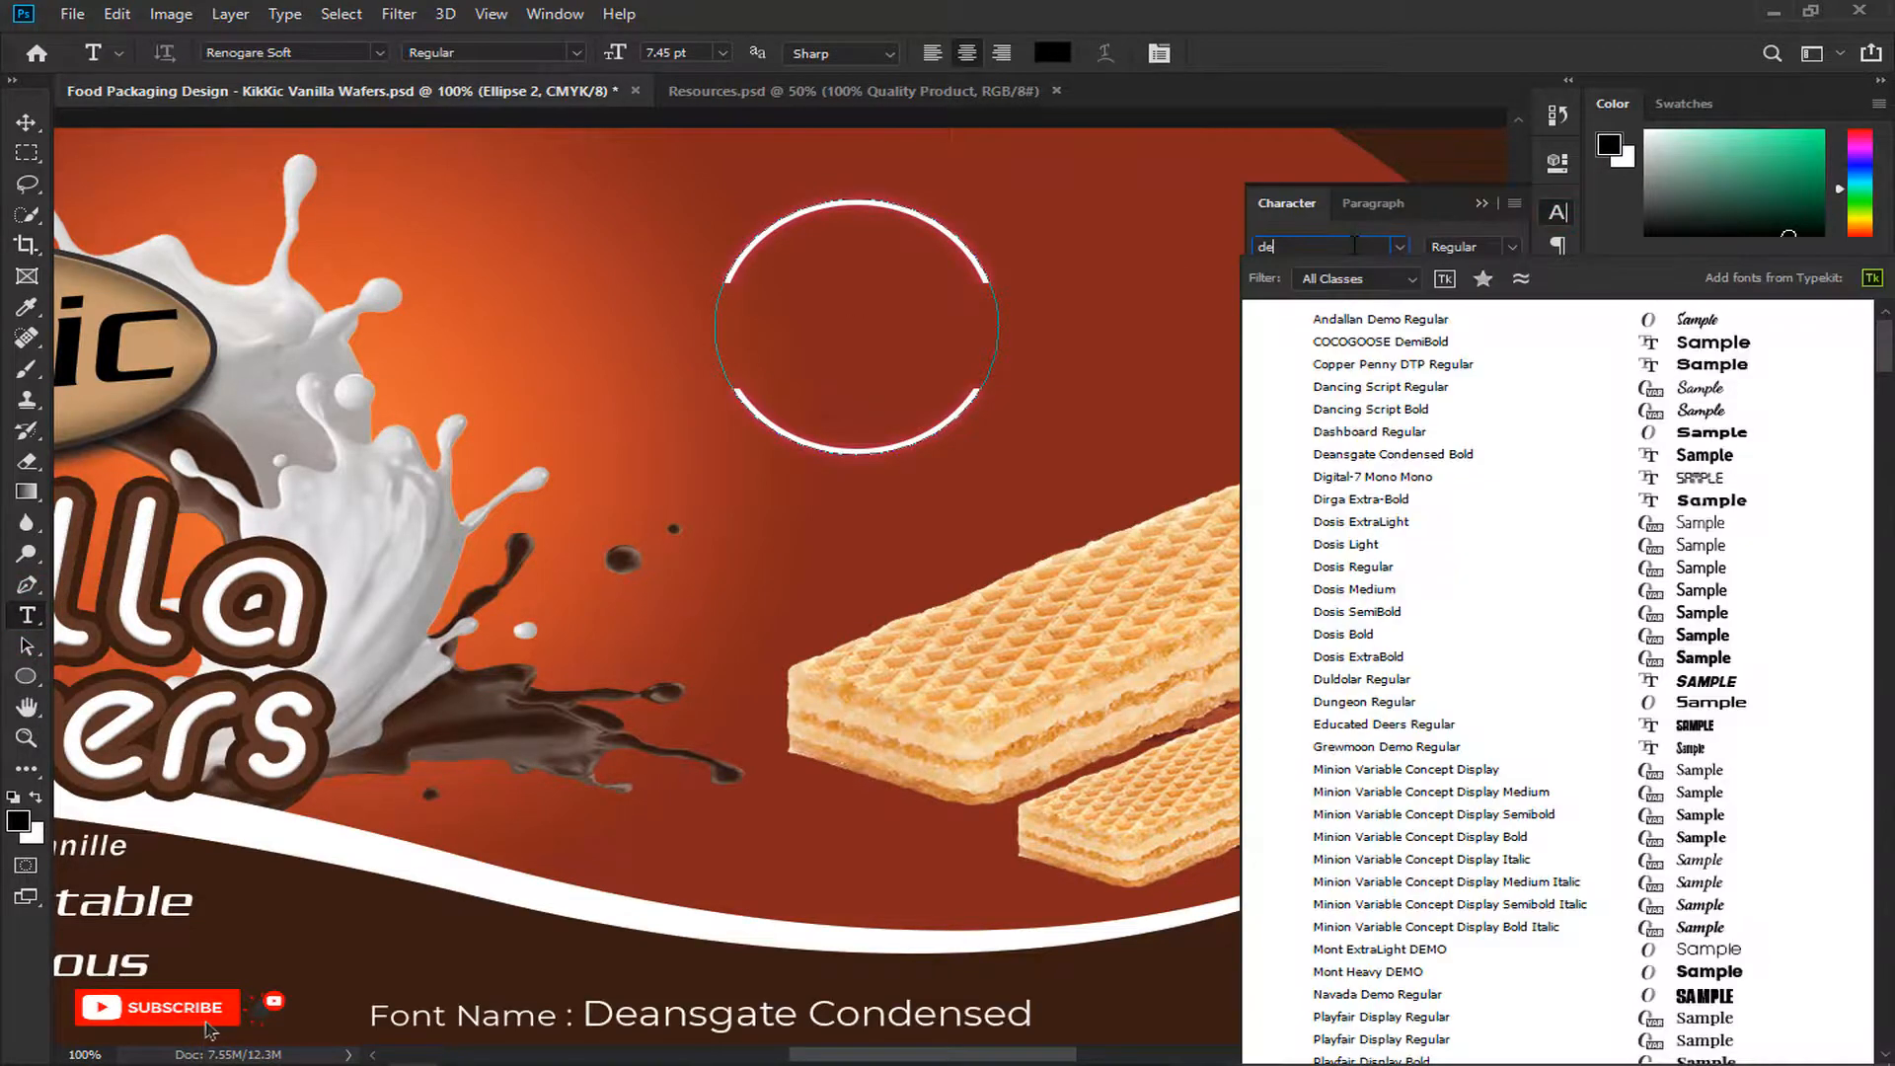
pyautogui.click(1361, 320)
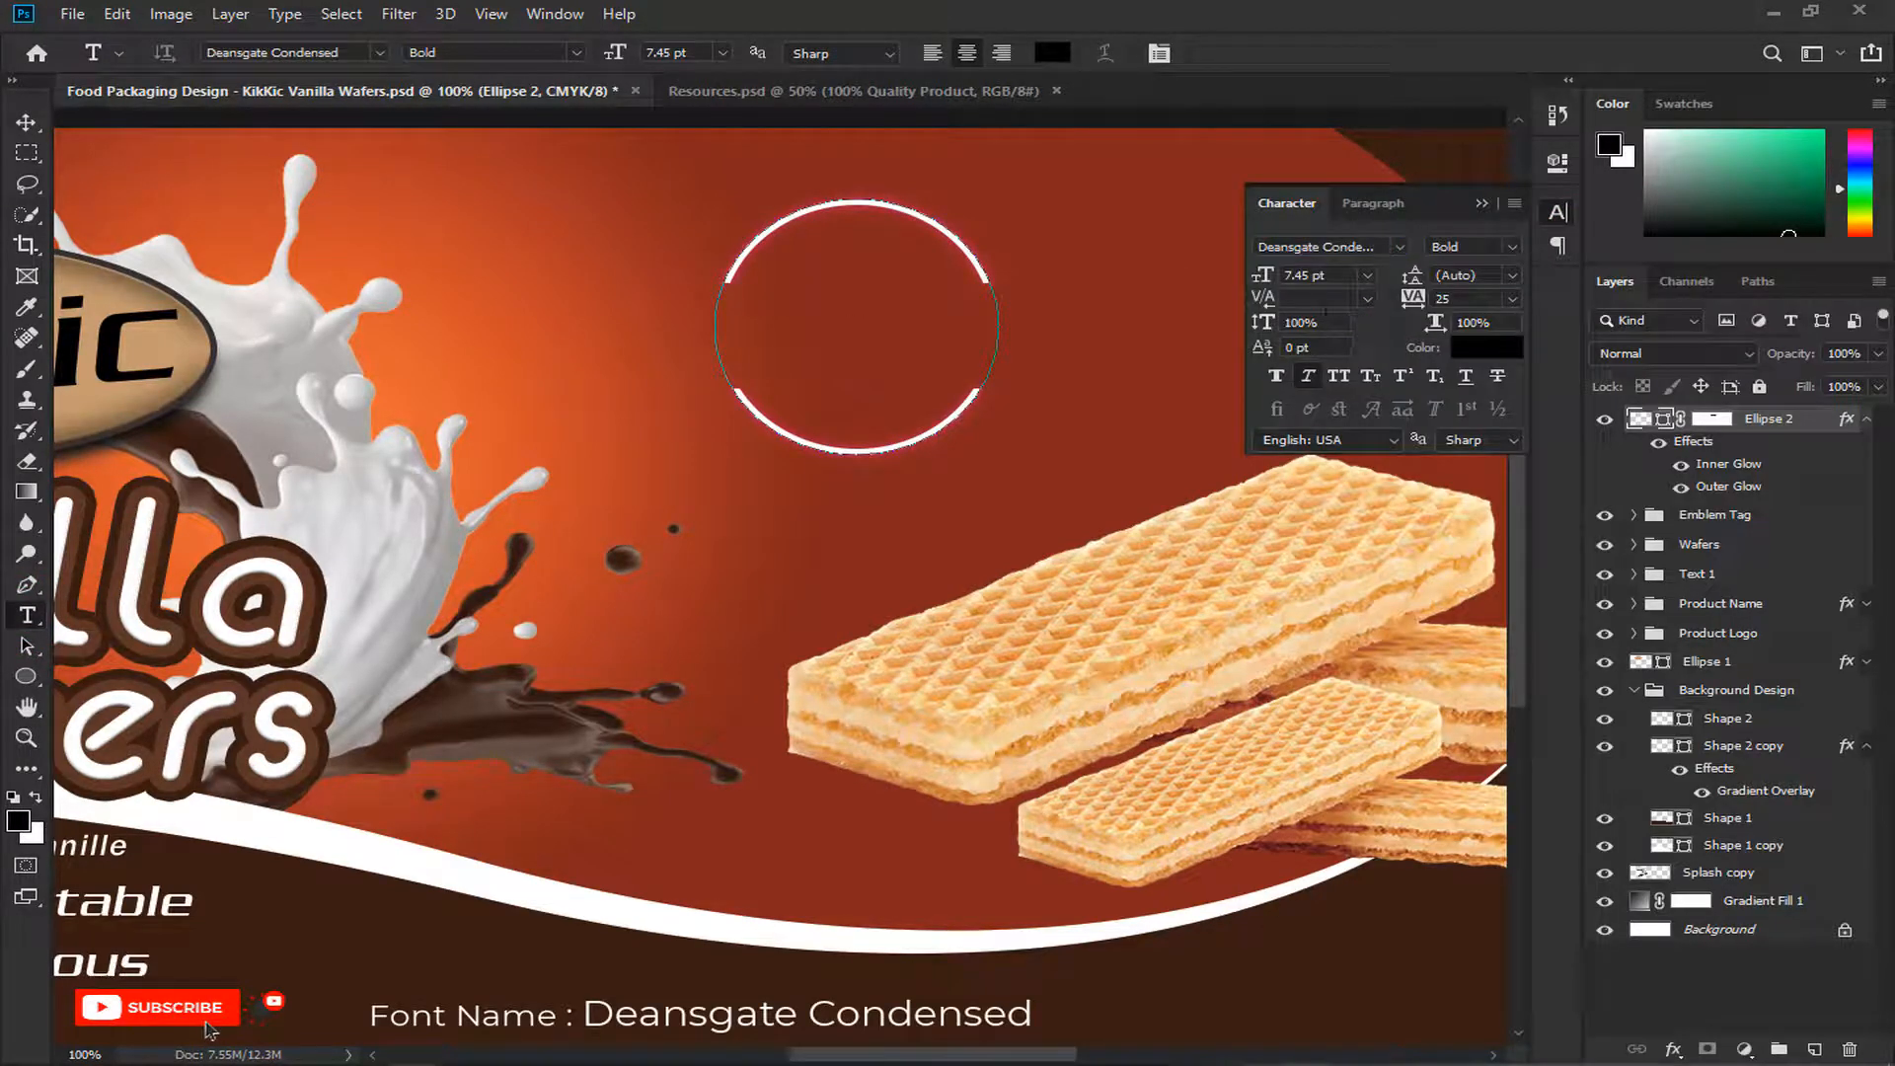
pyautogui.click(1052, 52)
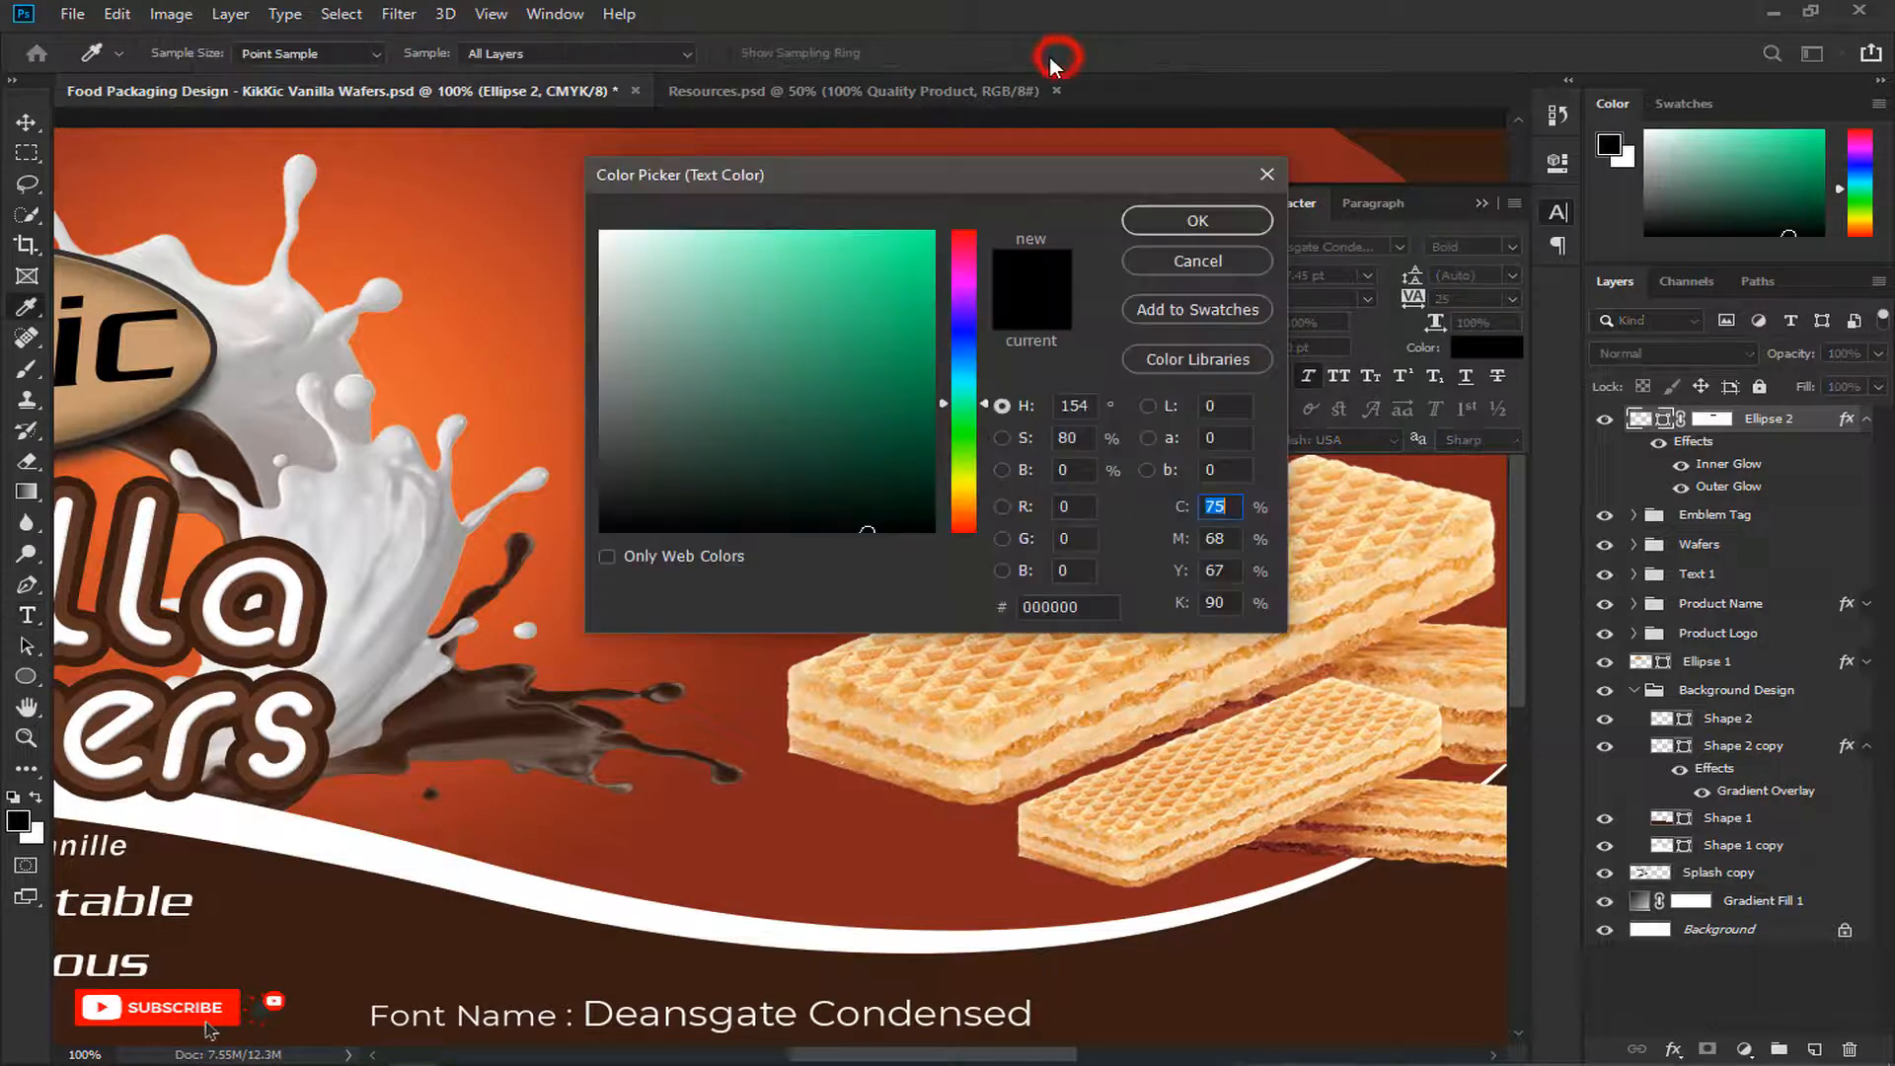
pyautogui.click(656, 355)
pyautogui.click(1249, 223)
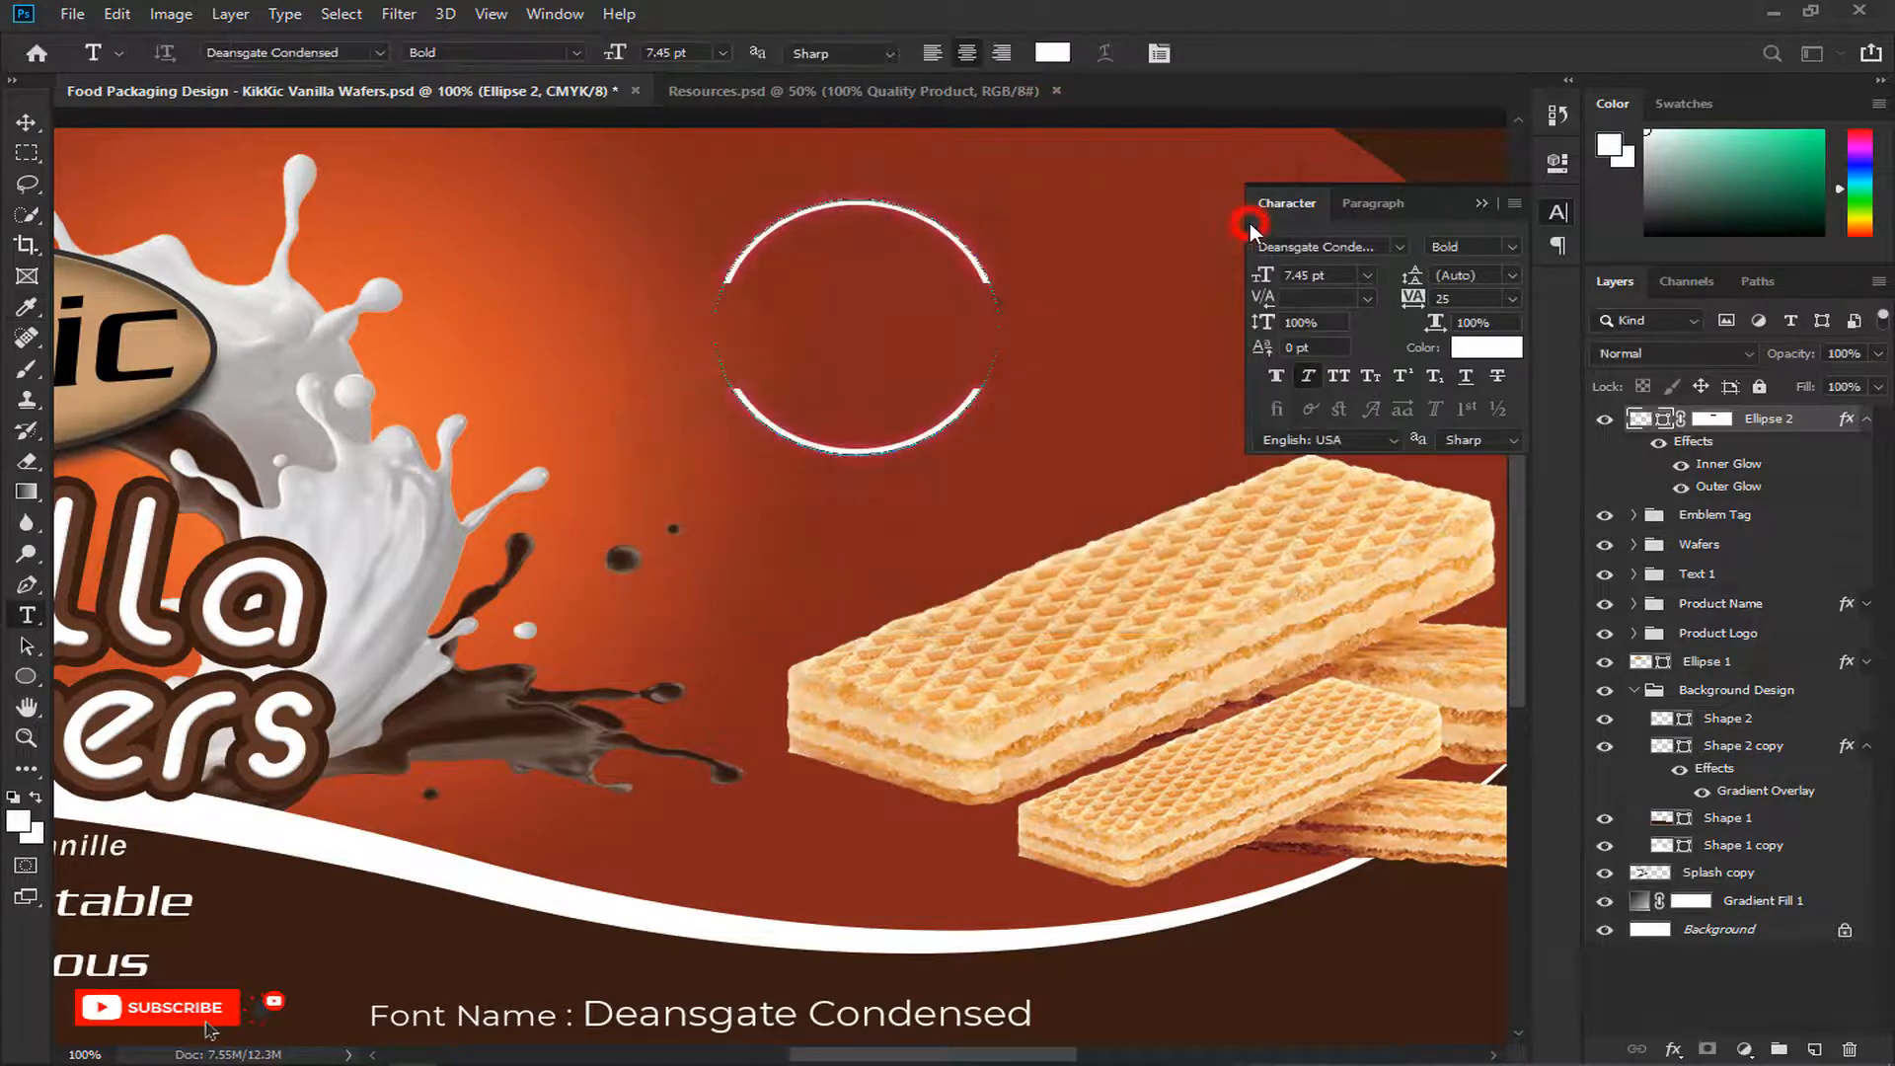
# Step: Add the text "NEW PACK!" on the orange background beside the glowing circle
pyautogui.click(540, 253)
pyautogui.write('NEW')
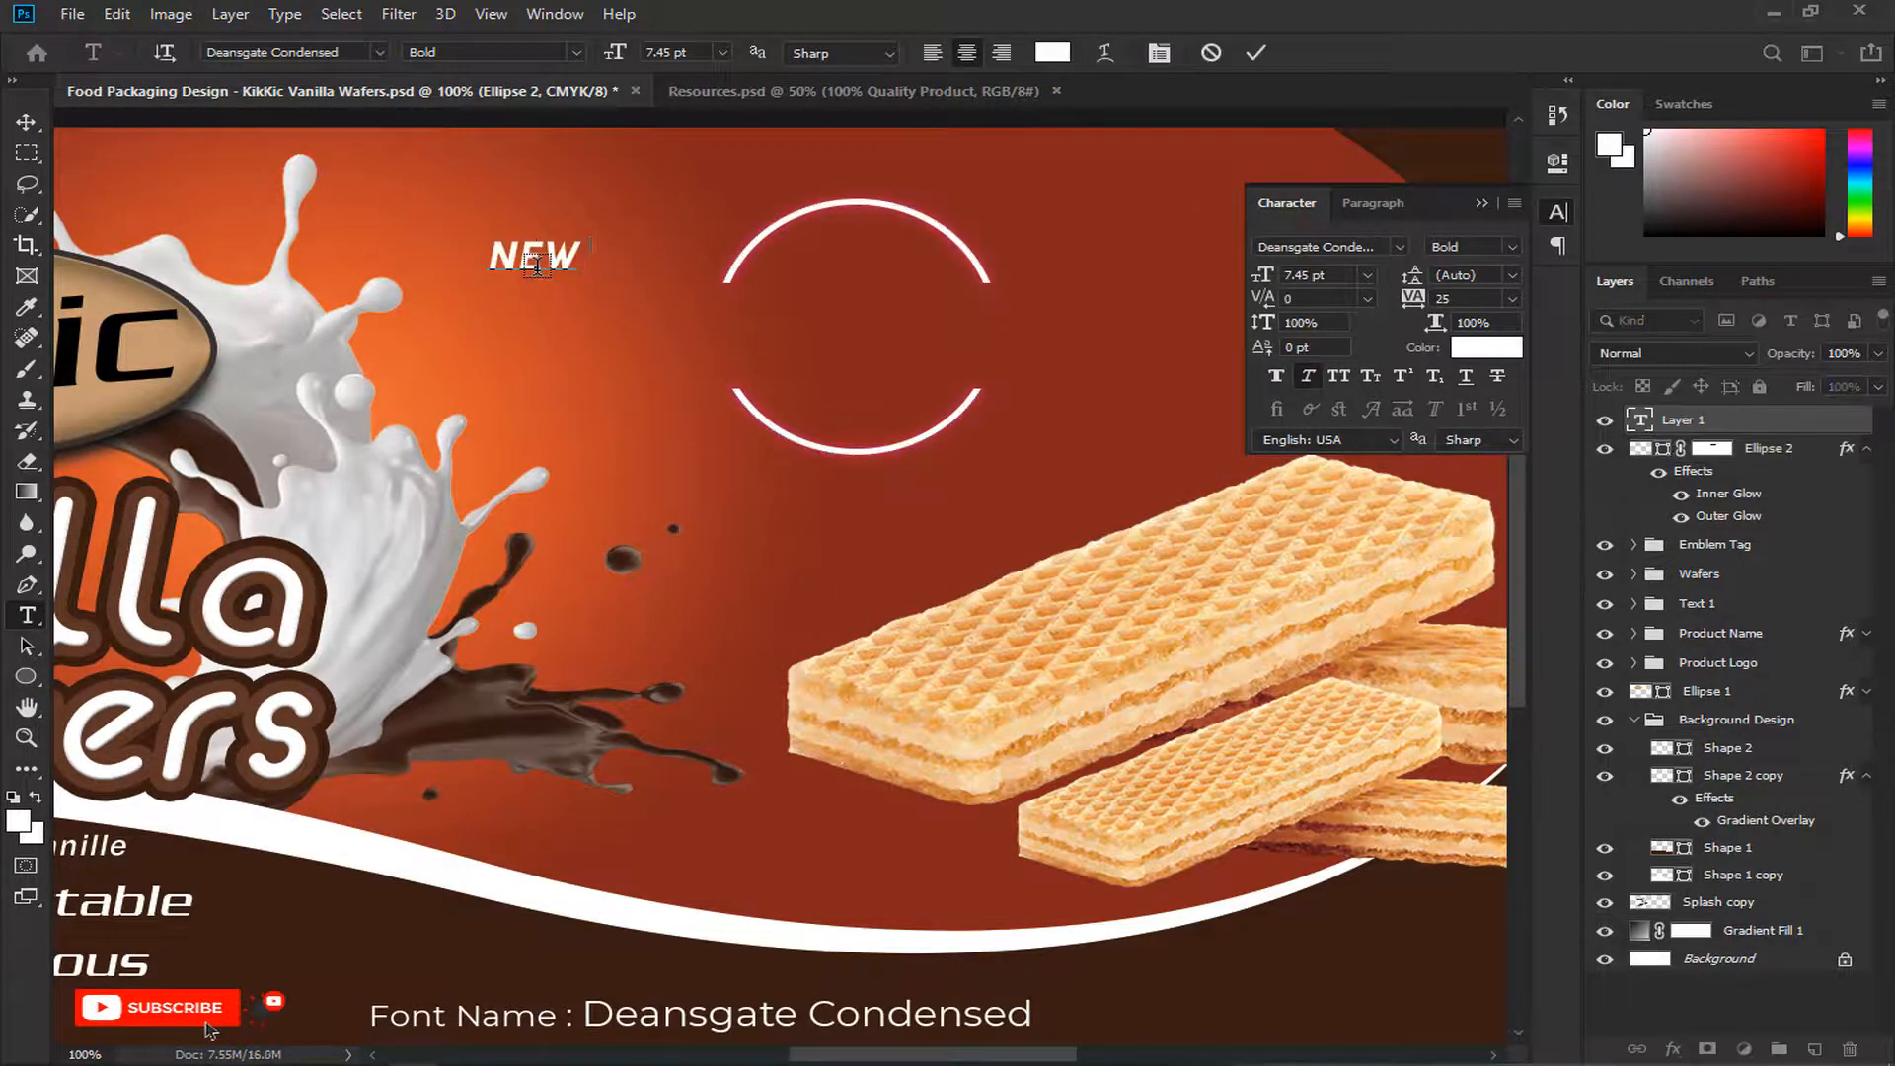
pyautogui.write(' PACK')
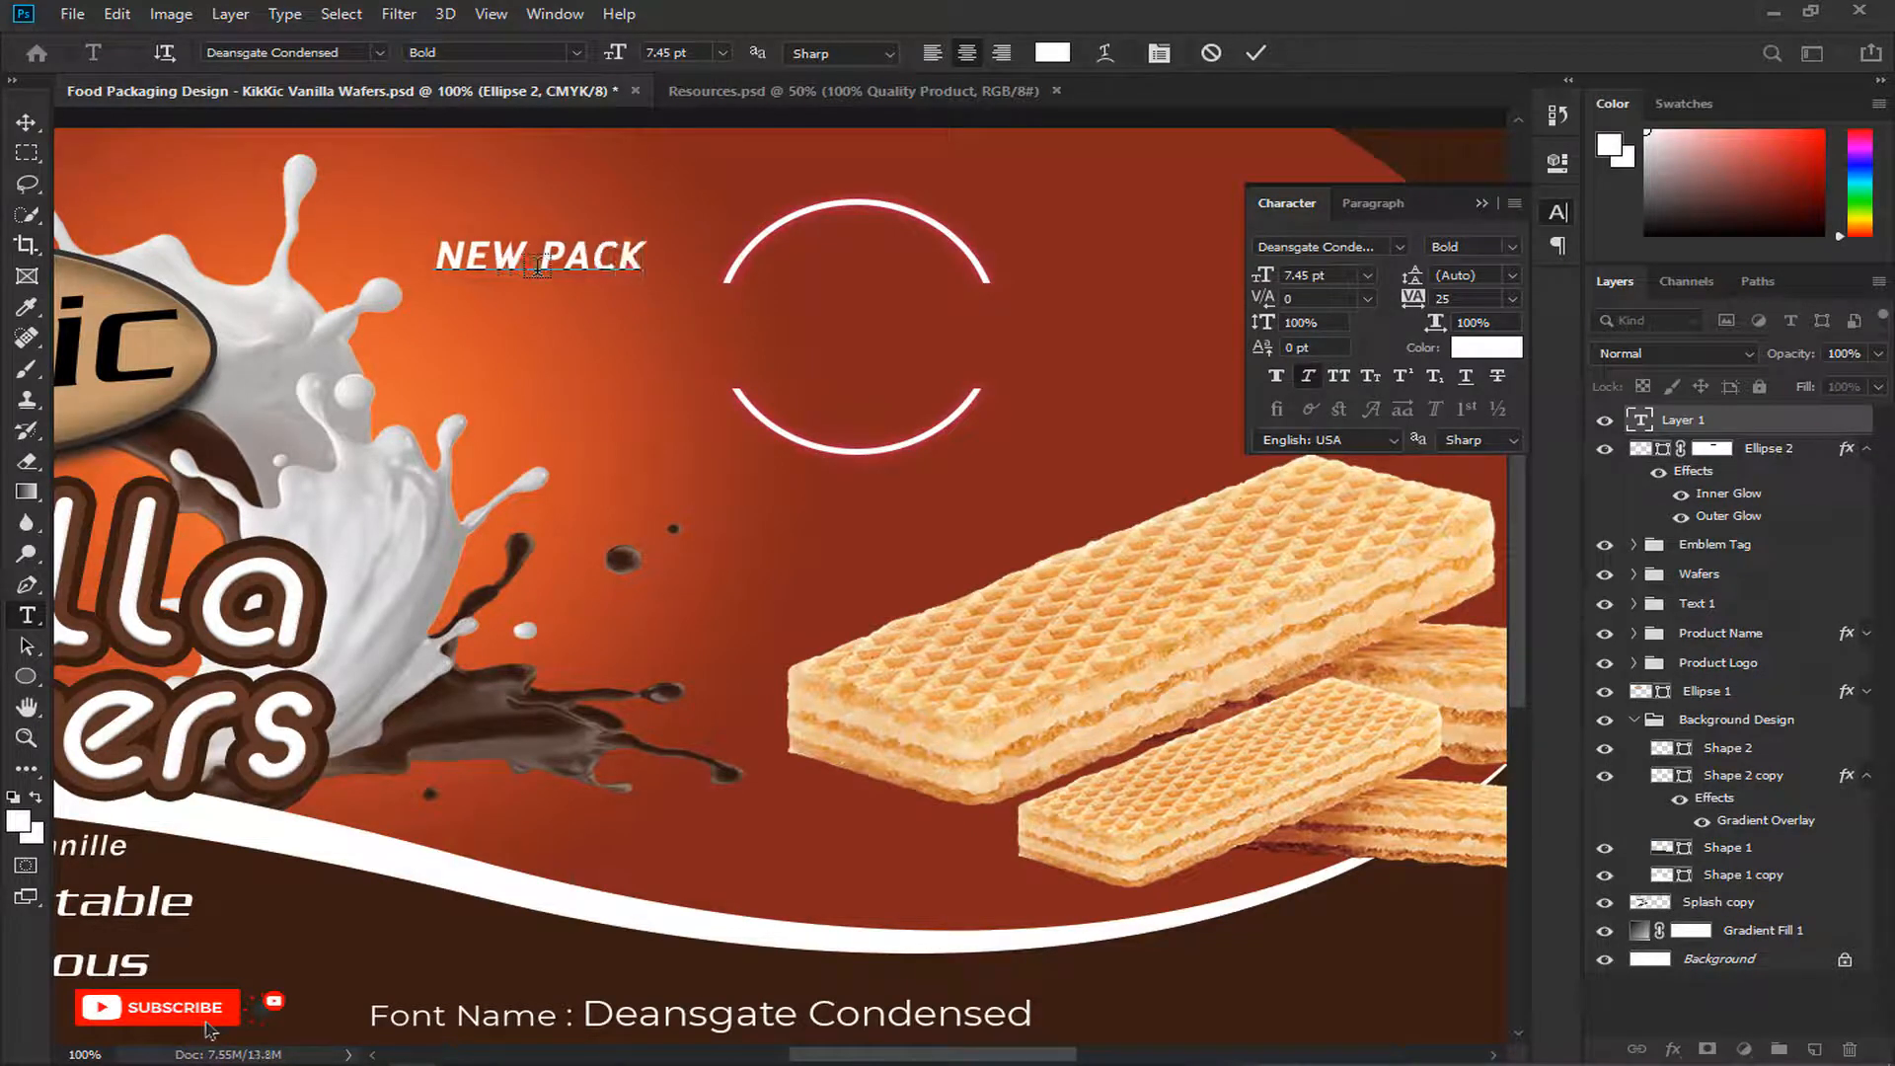
pyautogui.write('!')
pyautogui.click(1255, 56)
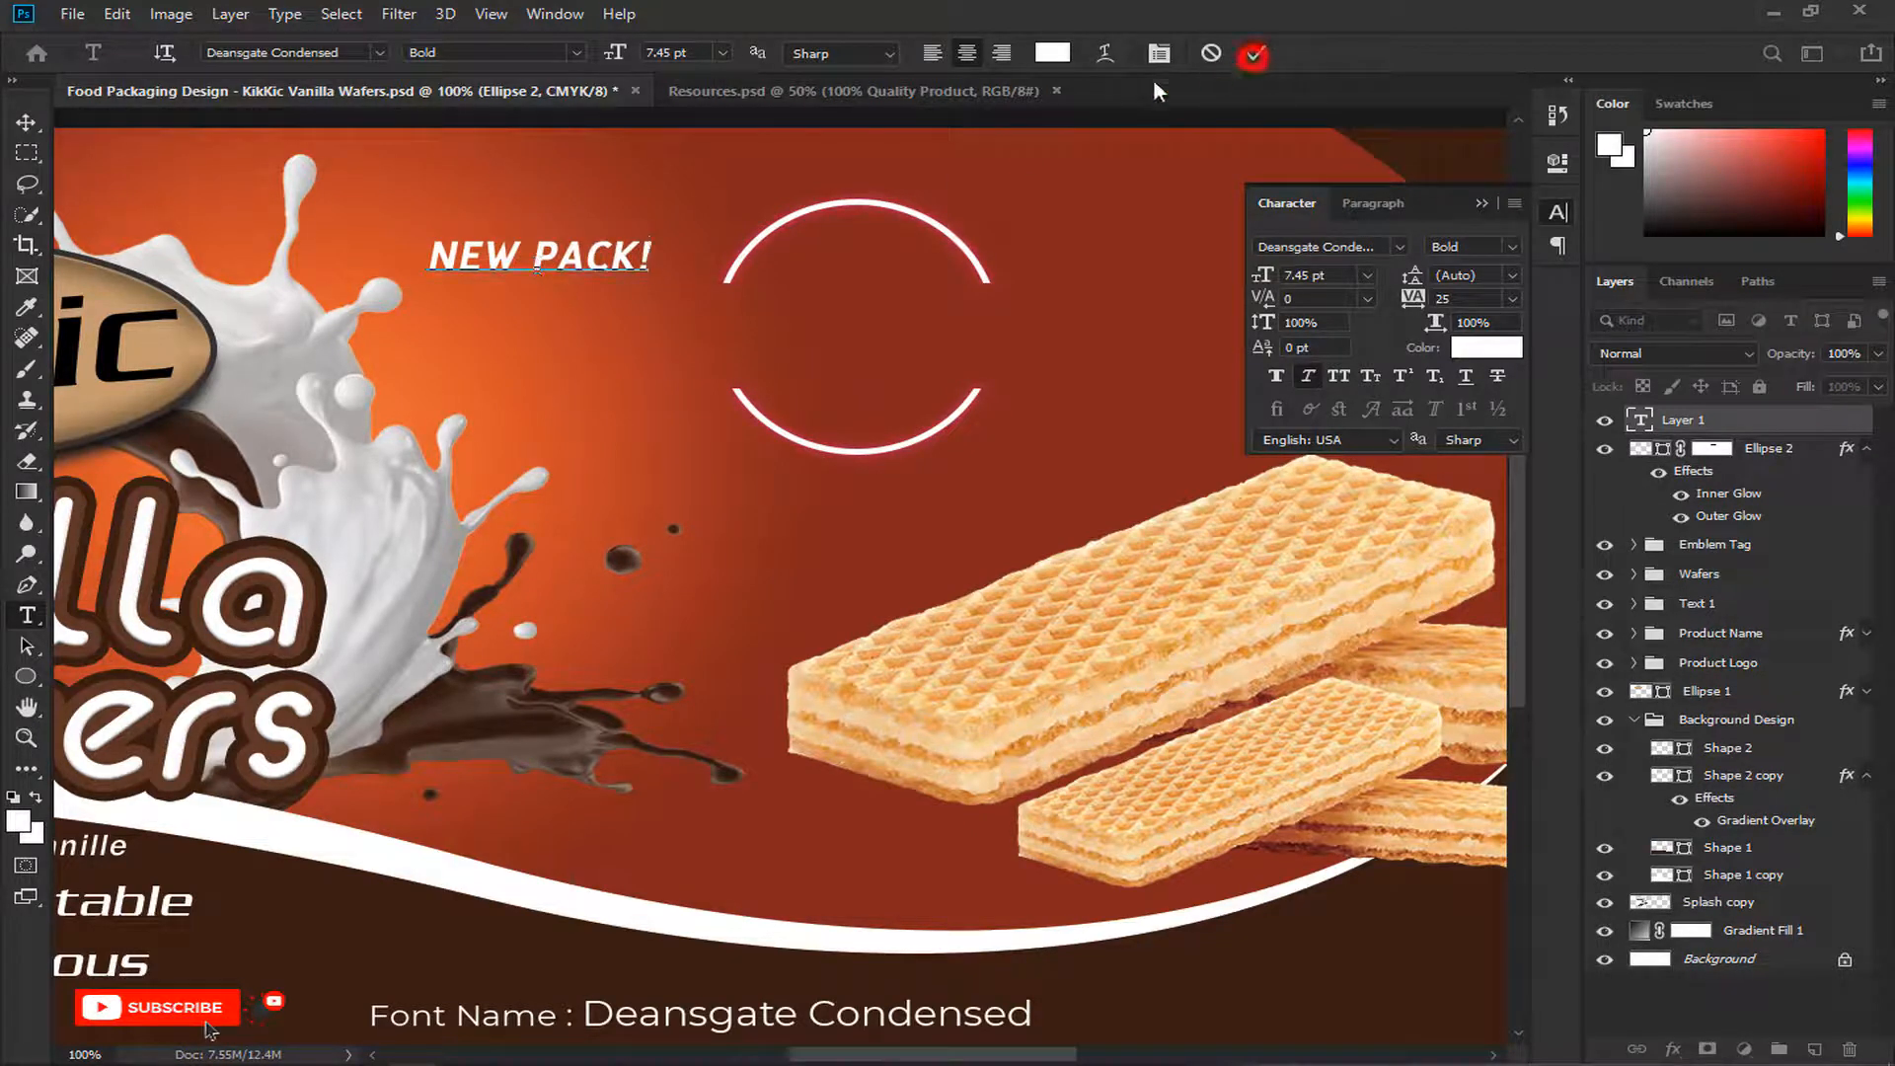
# Step: Move "NEW PACK!" into the gap of the glowing circle and enlarge it to 8.08 pt
pyautogui.moveTo(589, 268); pyautogui.dragTo(891, 329)
pyautogui.hotkey('ctrl', 't')
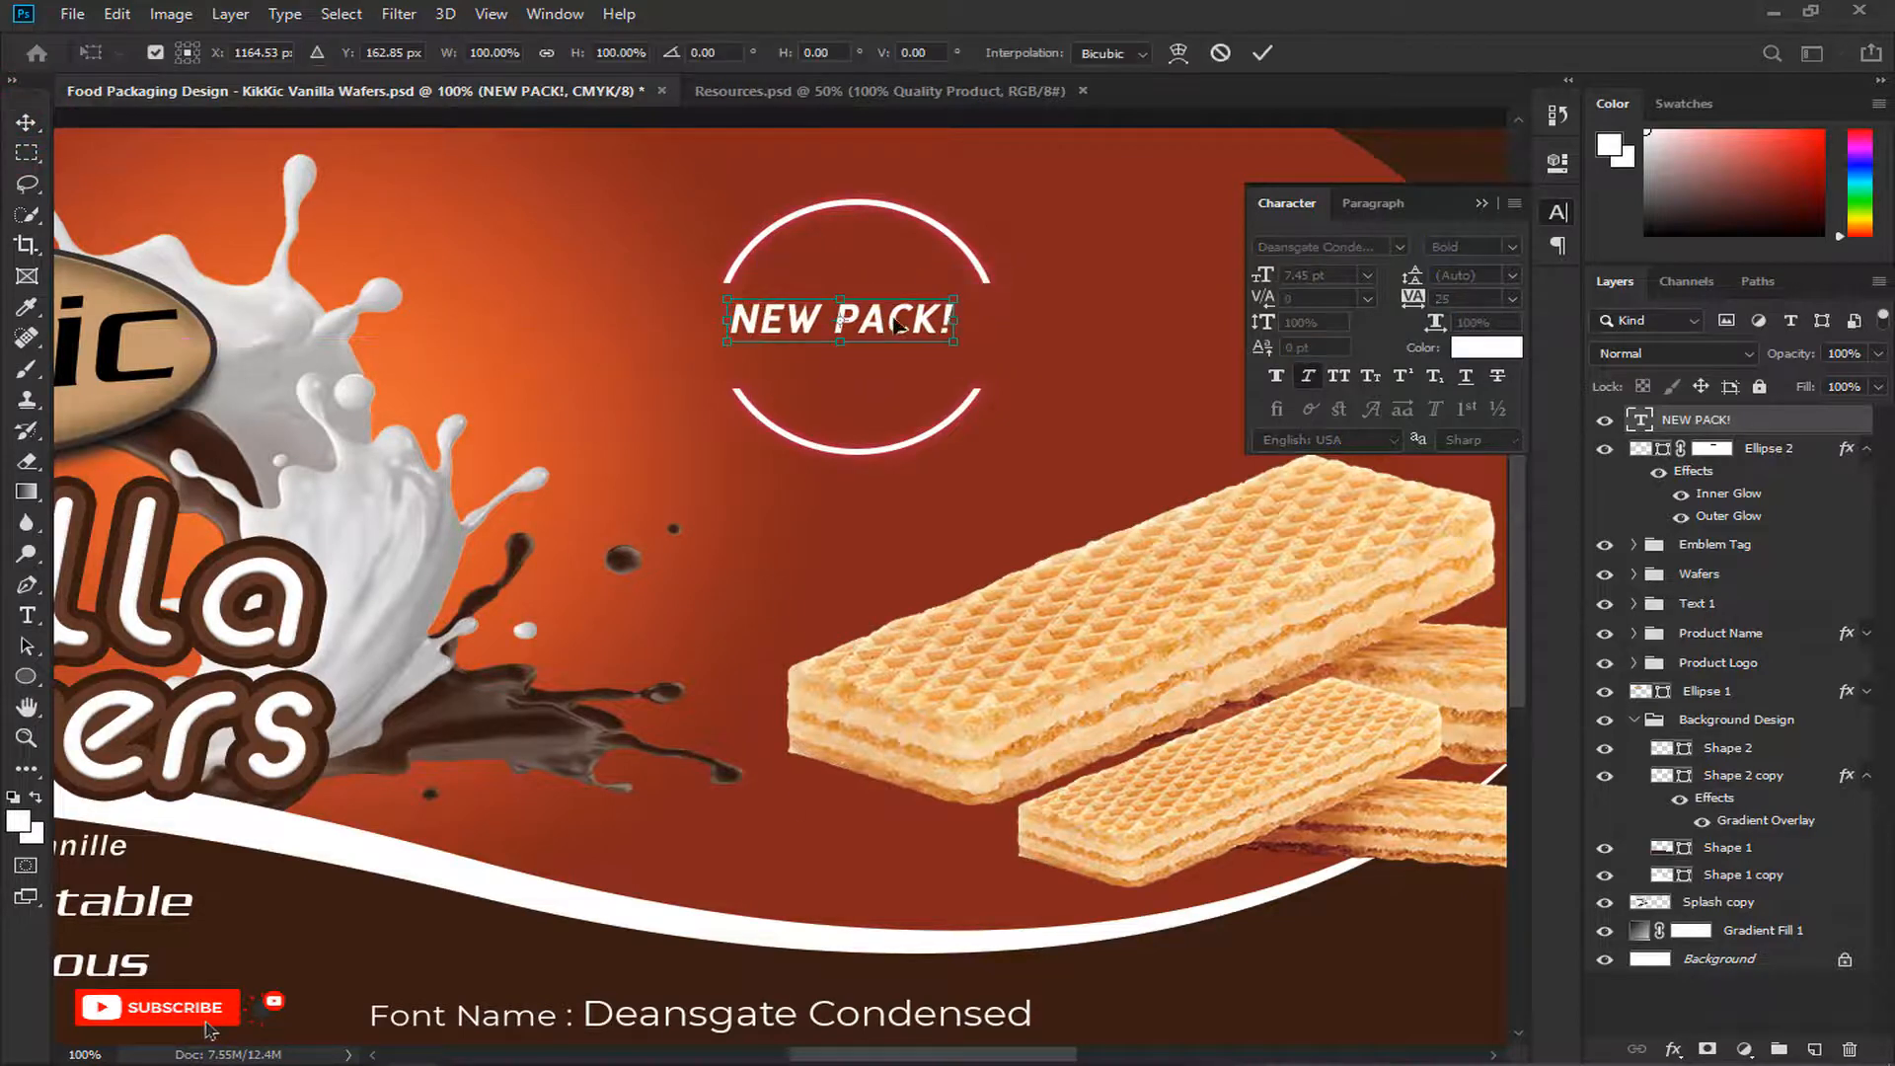
pyautogui.hotkey('ctrl', 't')
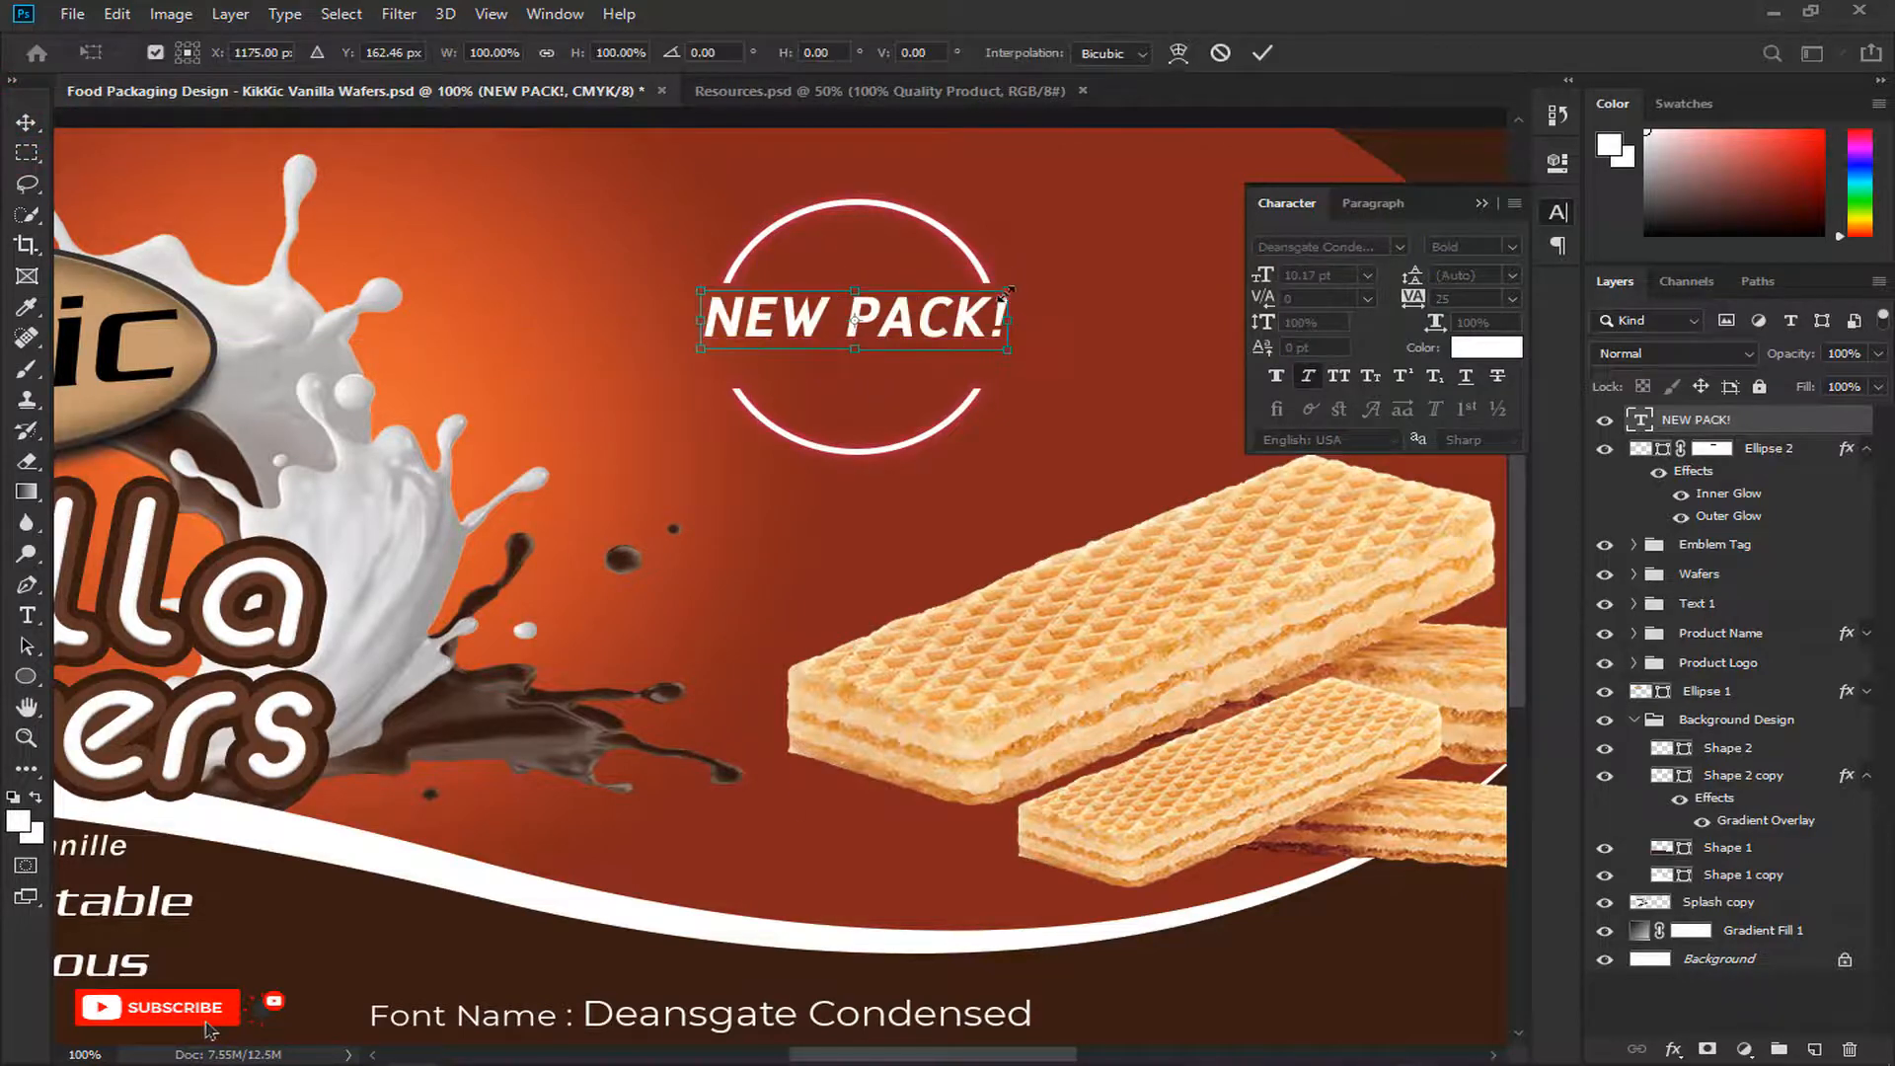
pyautogui.moveTo(1005, 292); pyautogui.dragTo(977, 296)
pyautogui.press('Return')
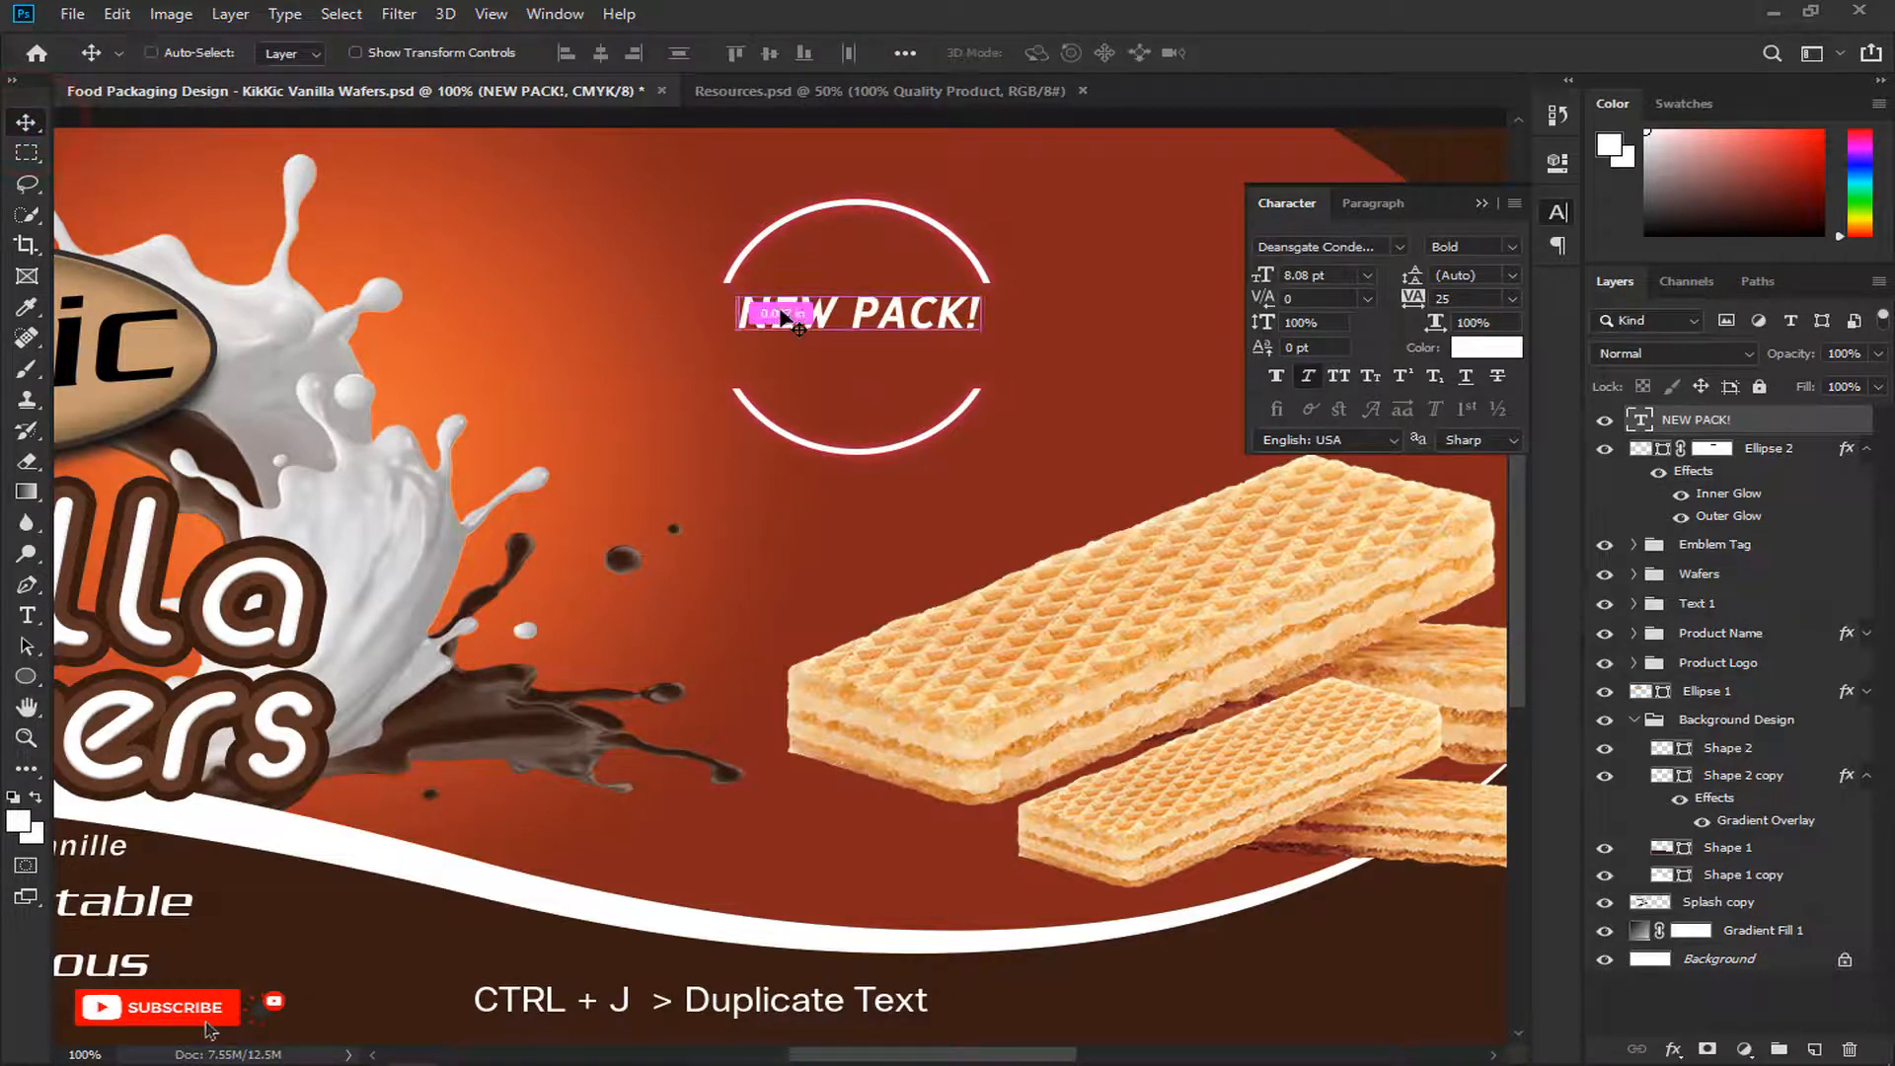
# Step: Duplicate "NEW PACK!", place the copy just below it and change its text to "Premuim Quality Snacks"
pyautogui.hotkey('ctrl', 'j')
pyautogui.moveTo(802, 308); pyautogui.dragTo(801, 368)
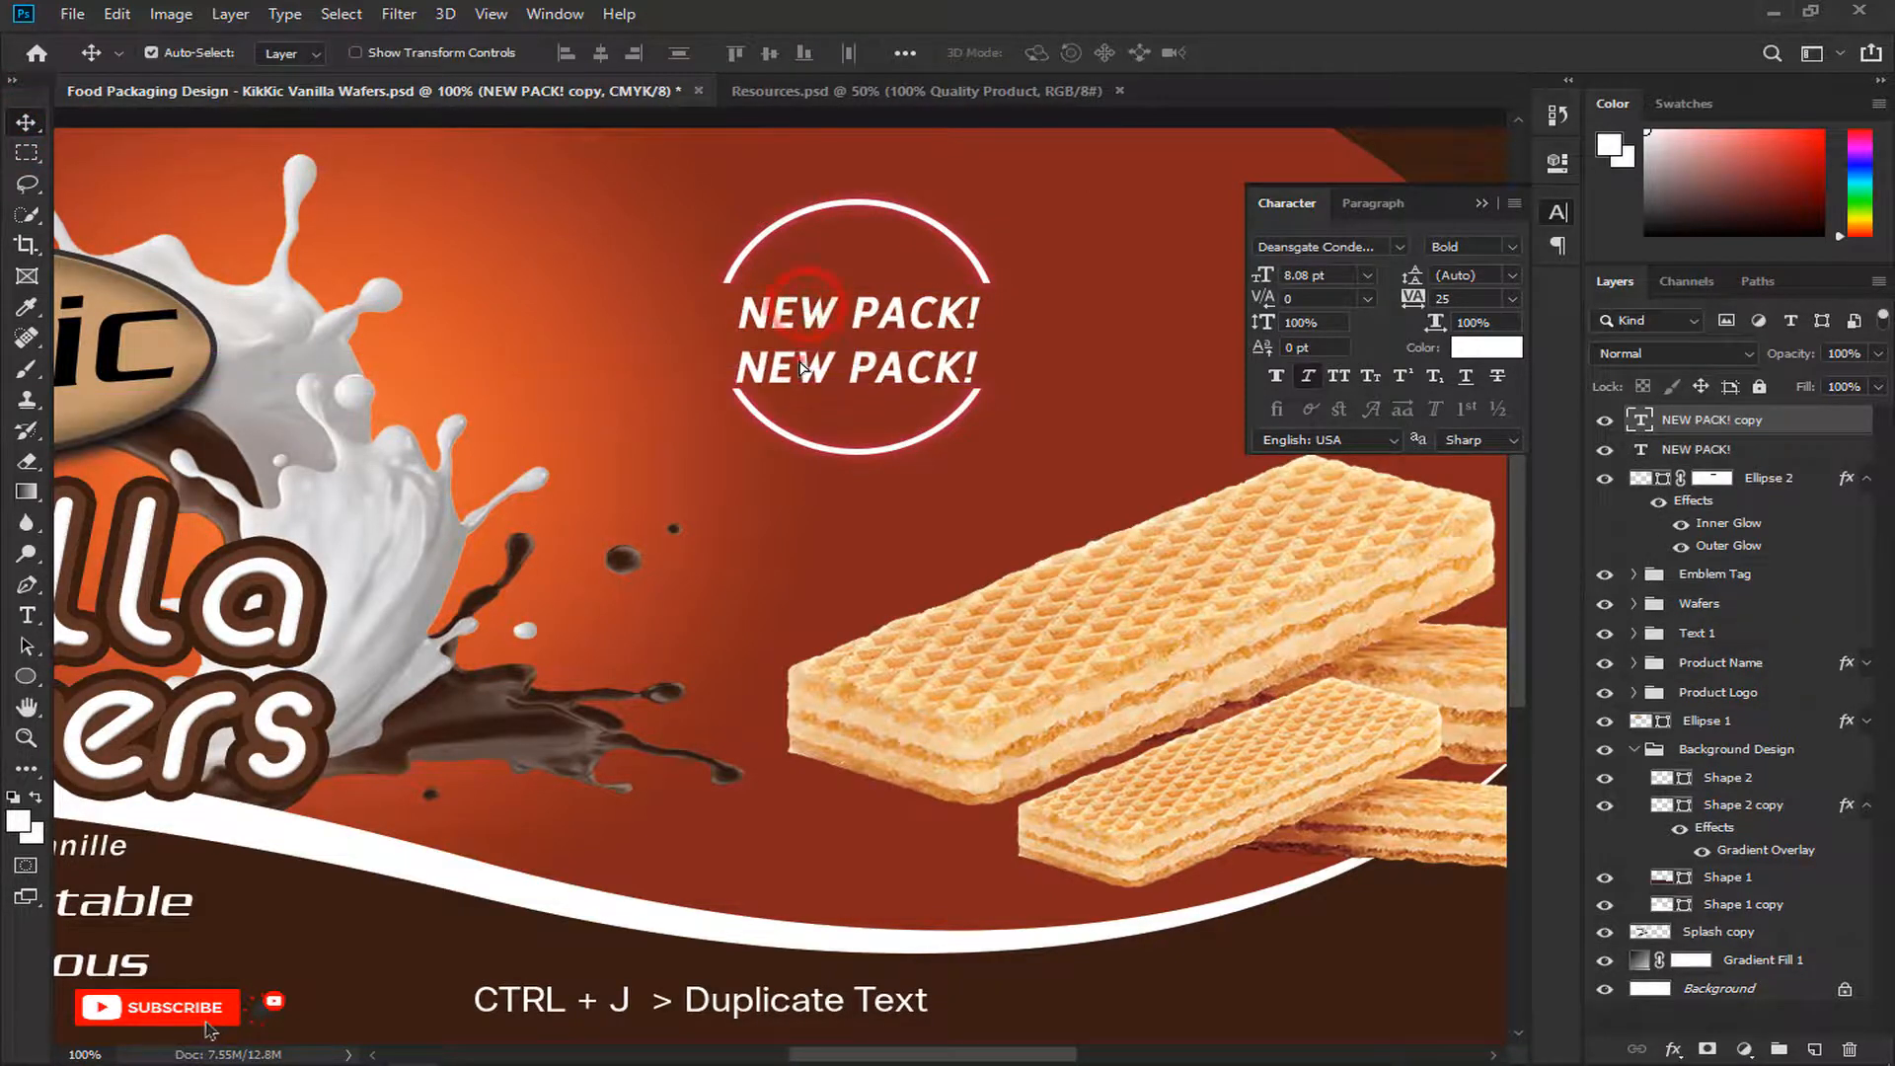
pyautogui.doubleClick(802, 368)
pyautogui.write('Premuim Quality Snacks')
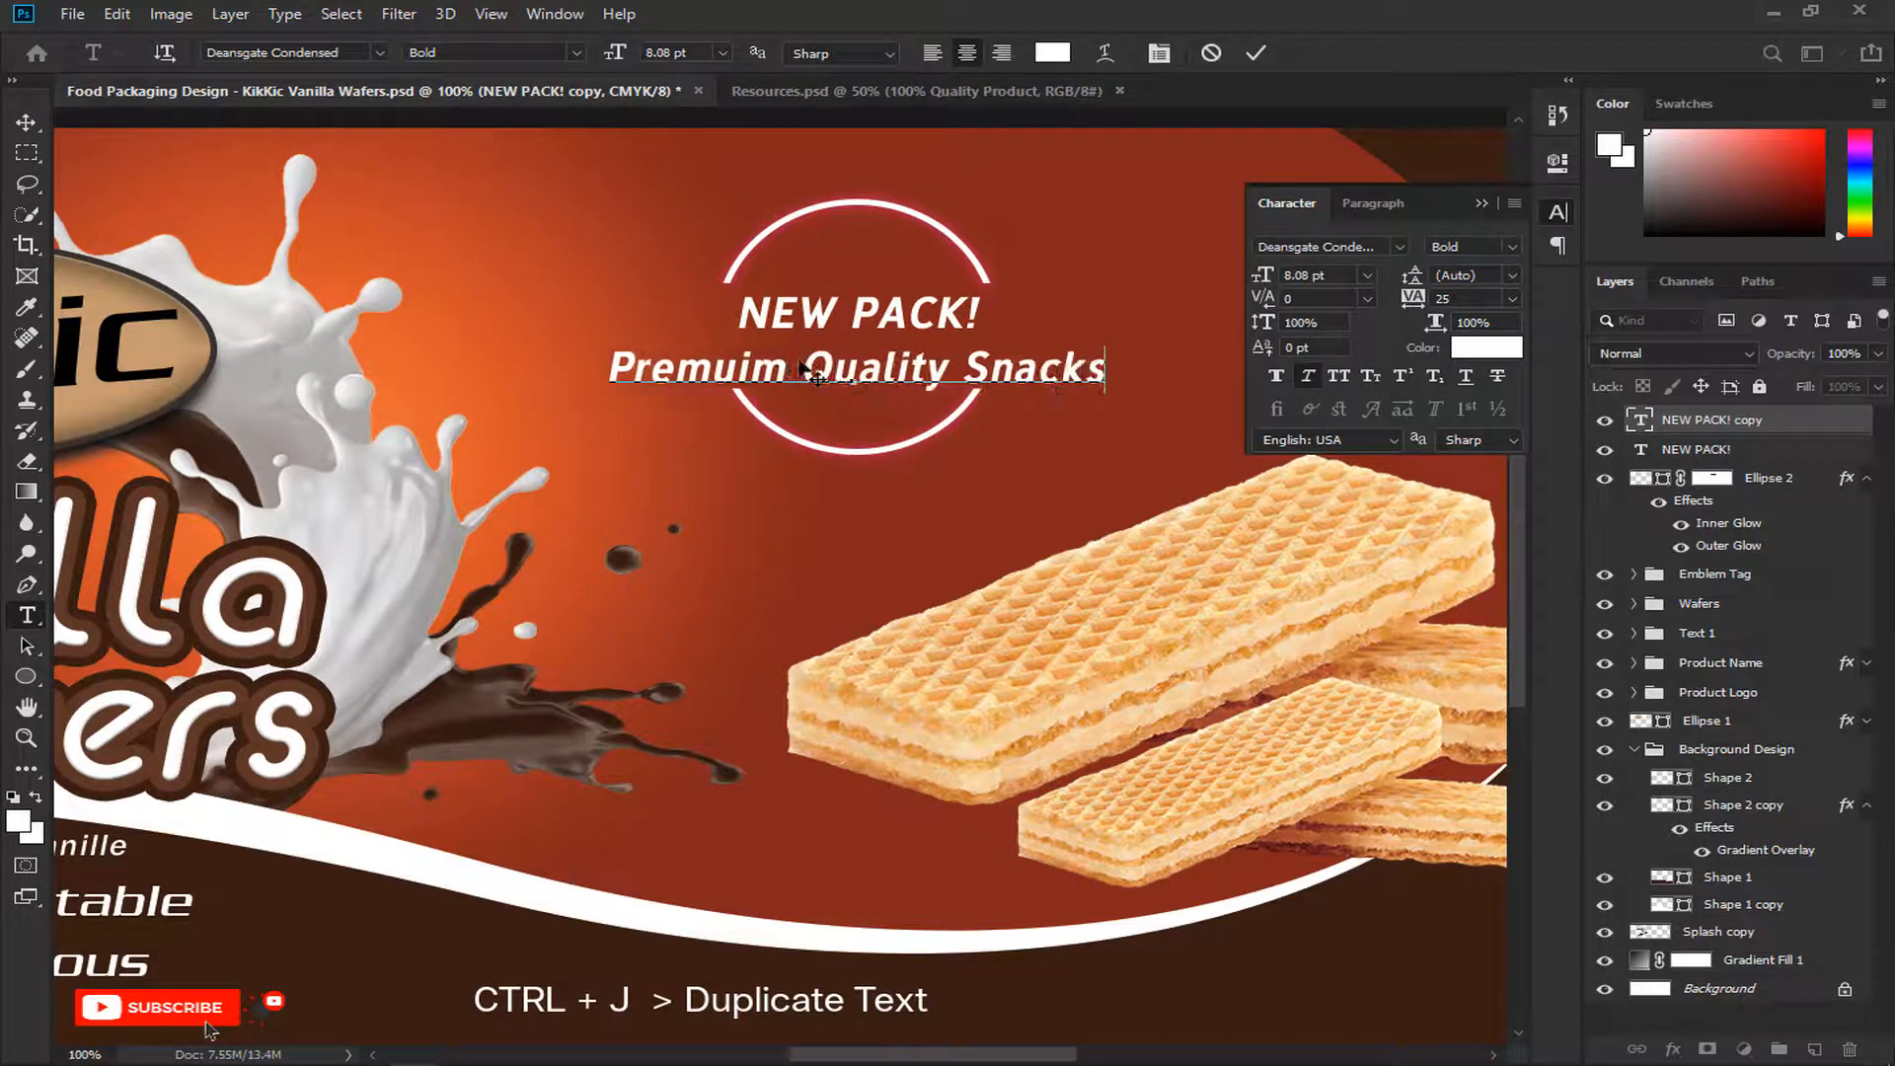
pyautogui.click(1256, 52)
pyautogui.press('v')
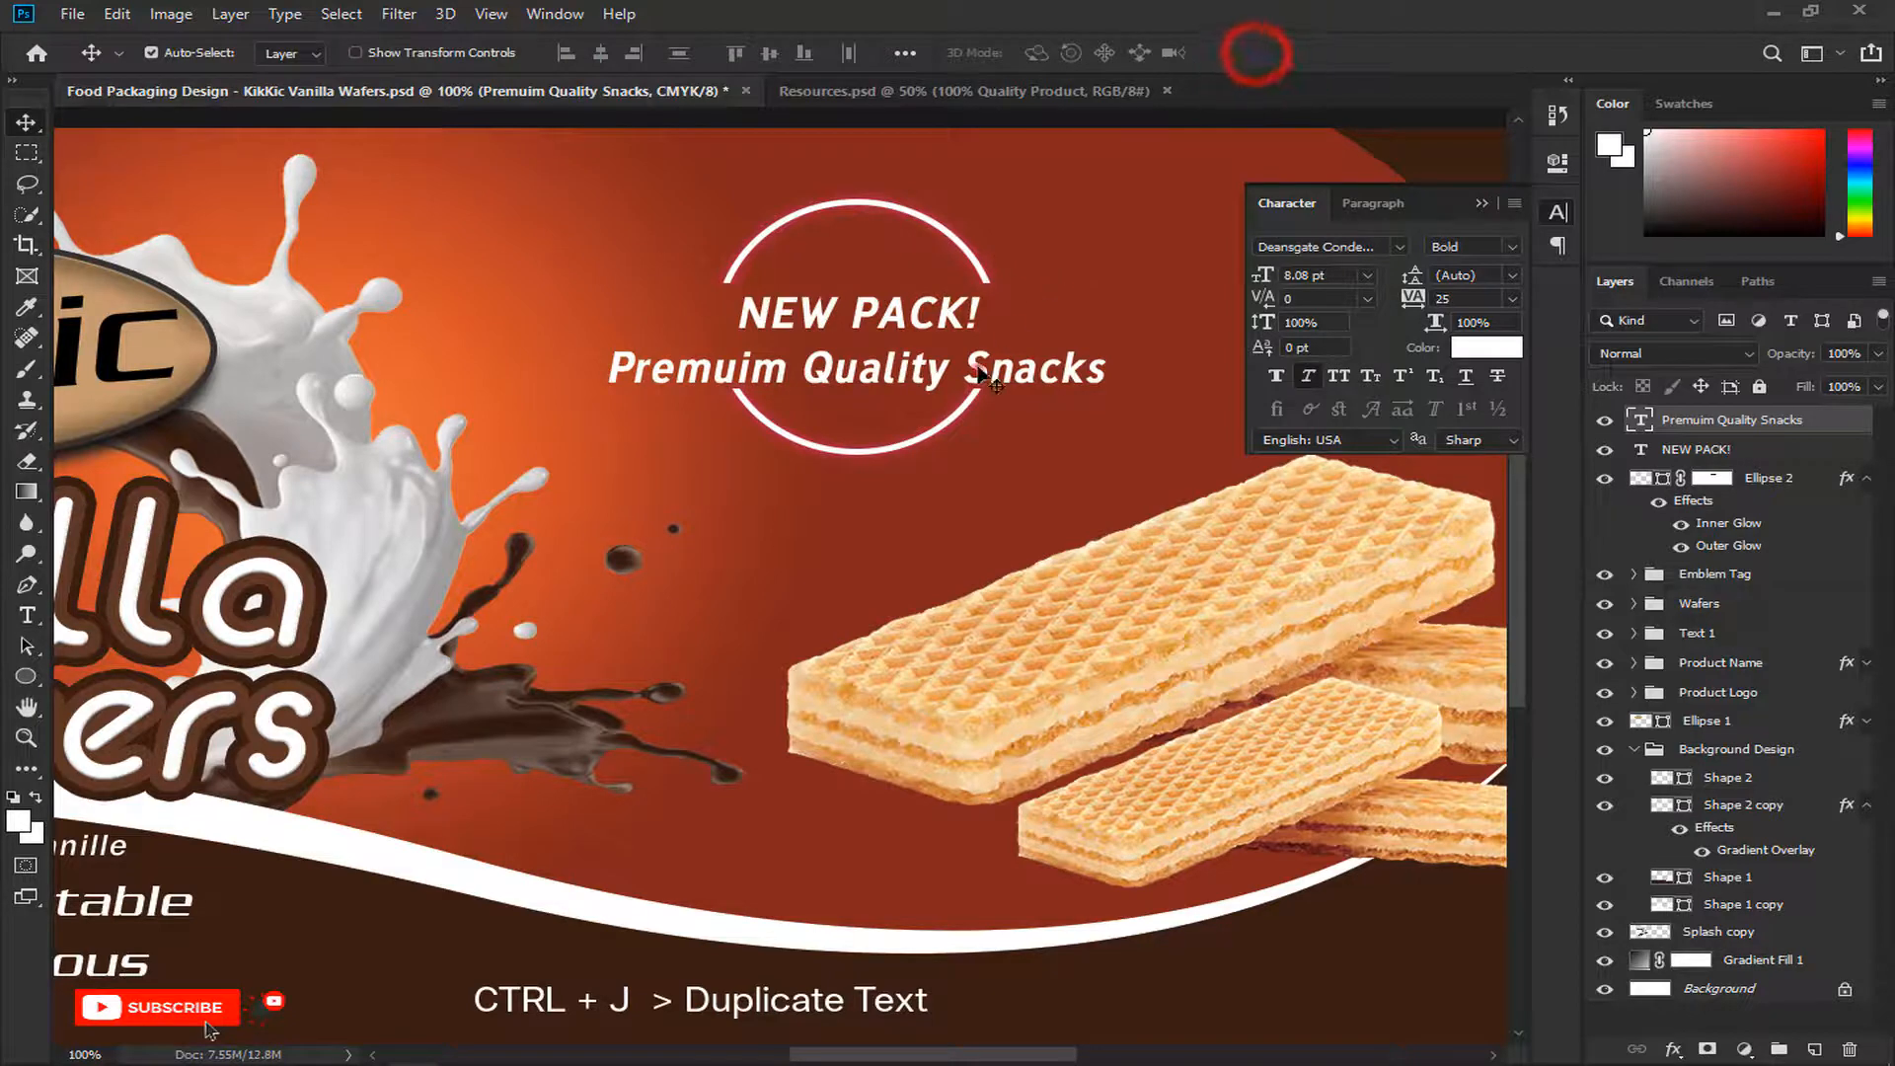
# Step: Move "Premuim Quality Snacks" closer to the line above and scale it to about 80%
pyautogui.moveTo(977, 365); pyautogui.dragTo(978, 353)
pyautogui.hotkey('ctrl', 't')
pyautogui.moveTo(1107, 336); pyautogui.dragTo(1058, 340)
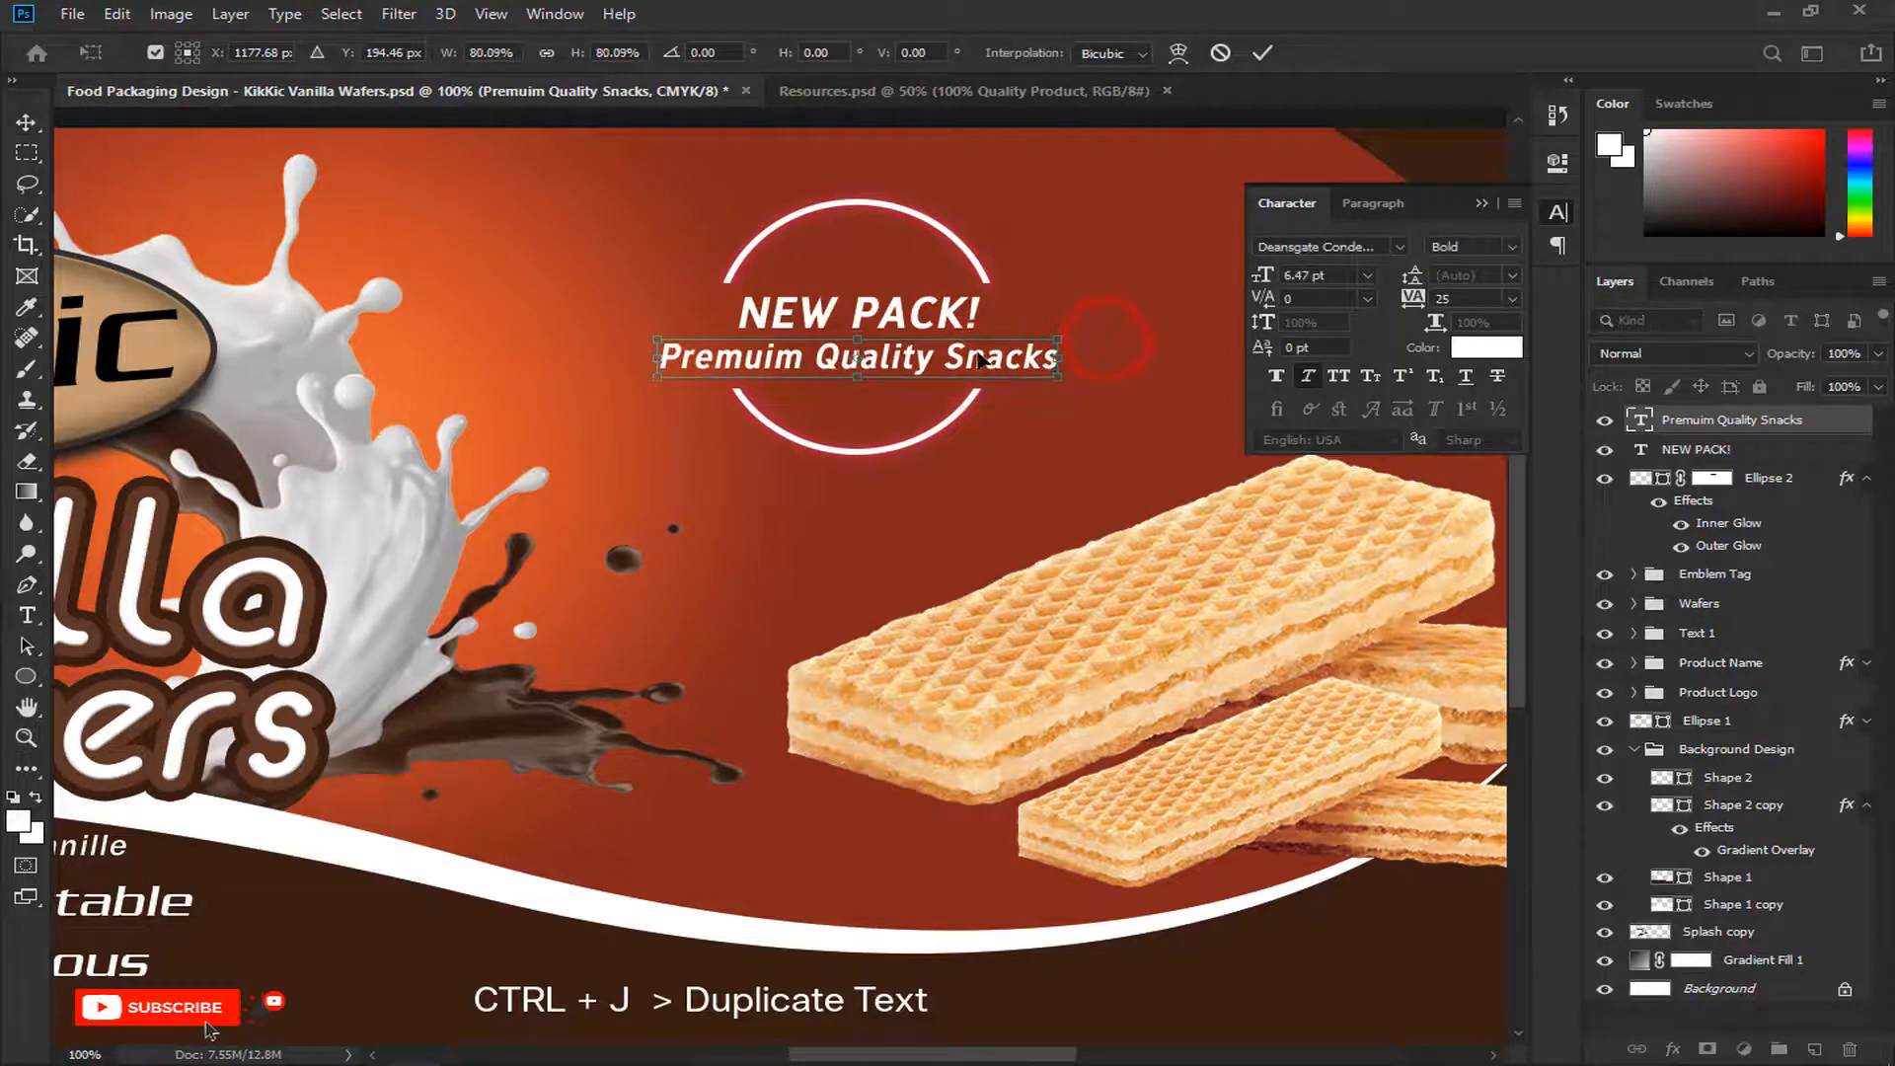
pyautogui.press('Return')
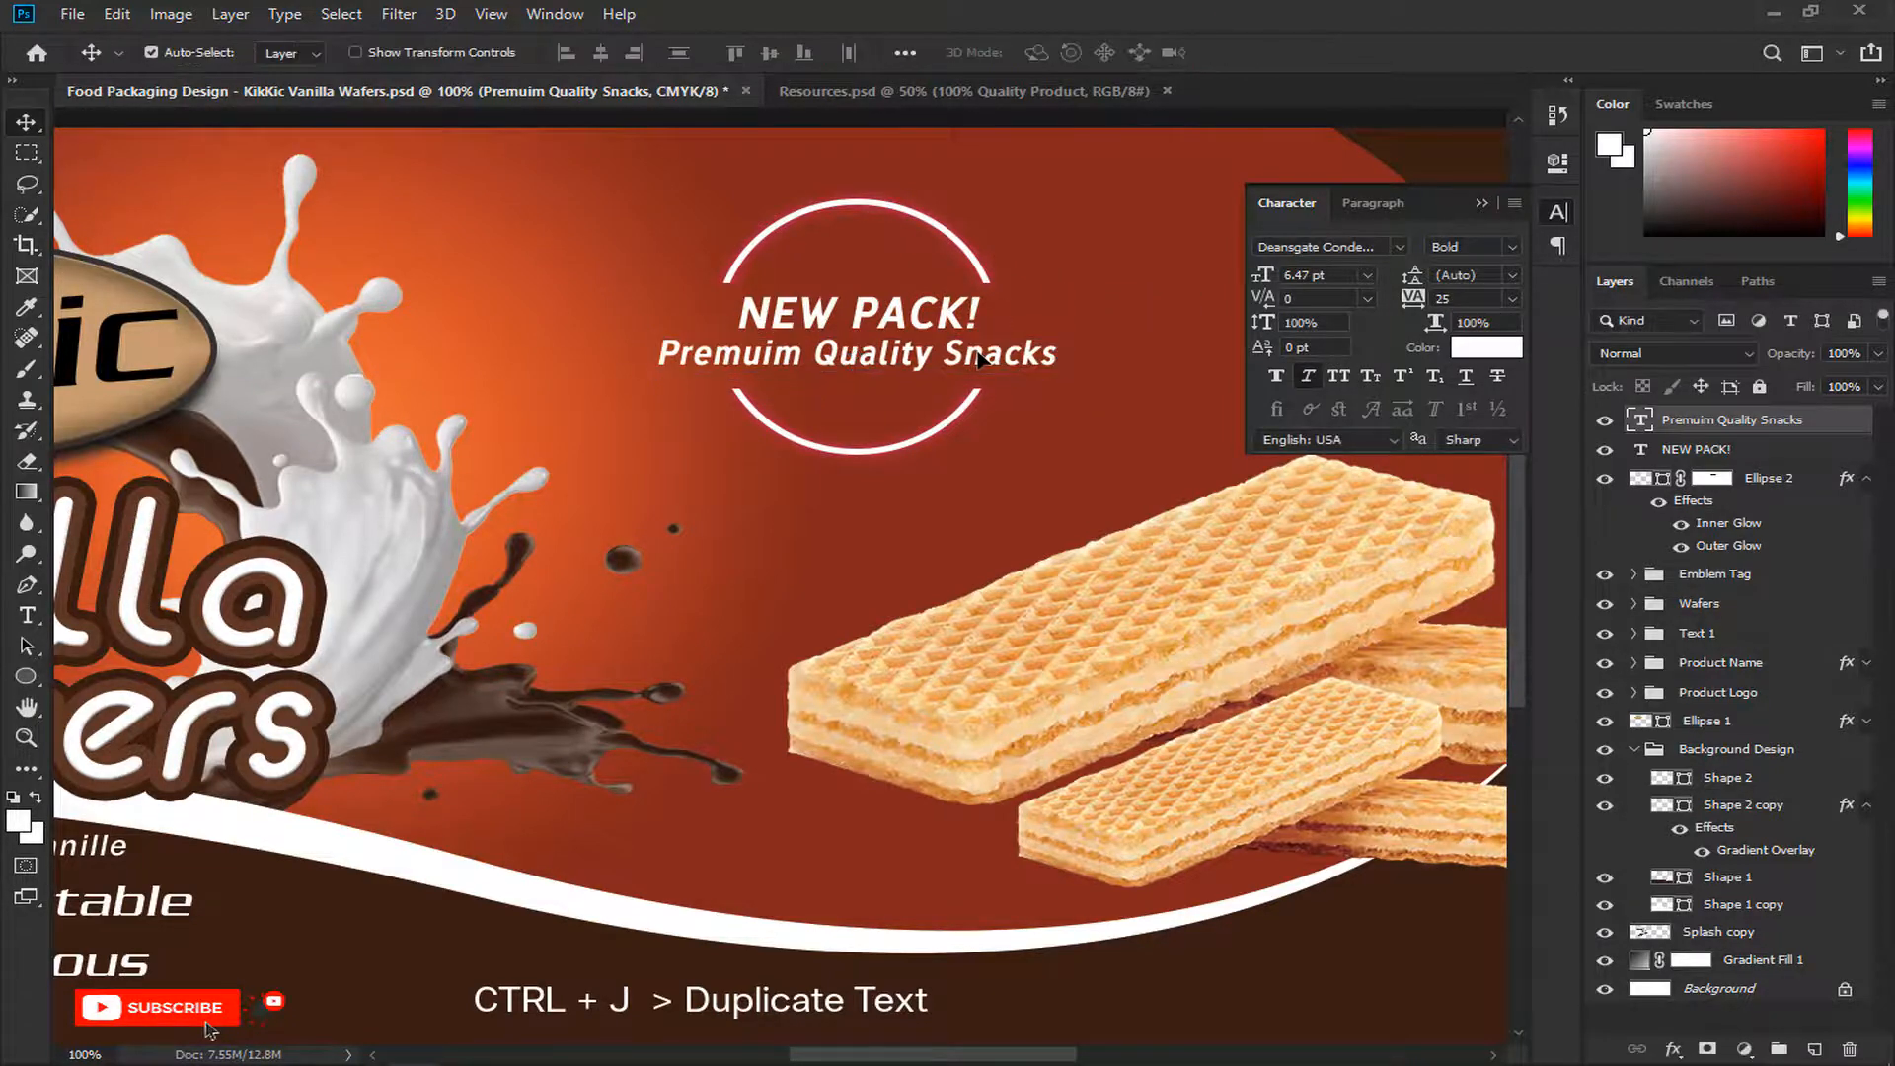
pyautogui.click(1480, 205)
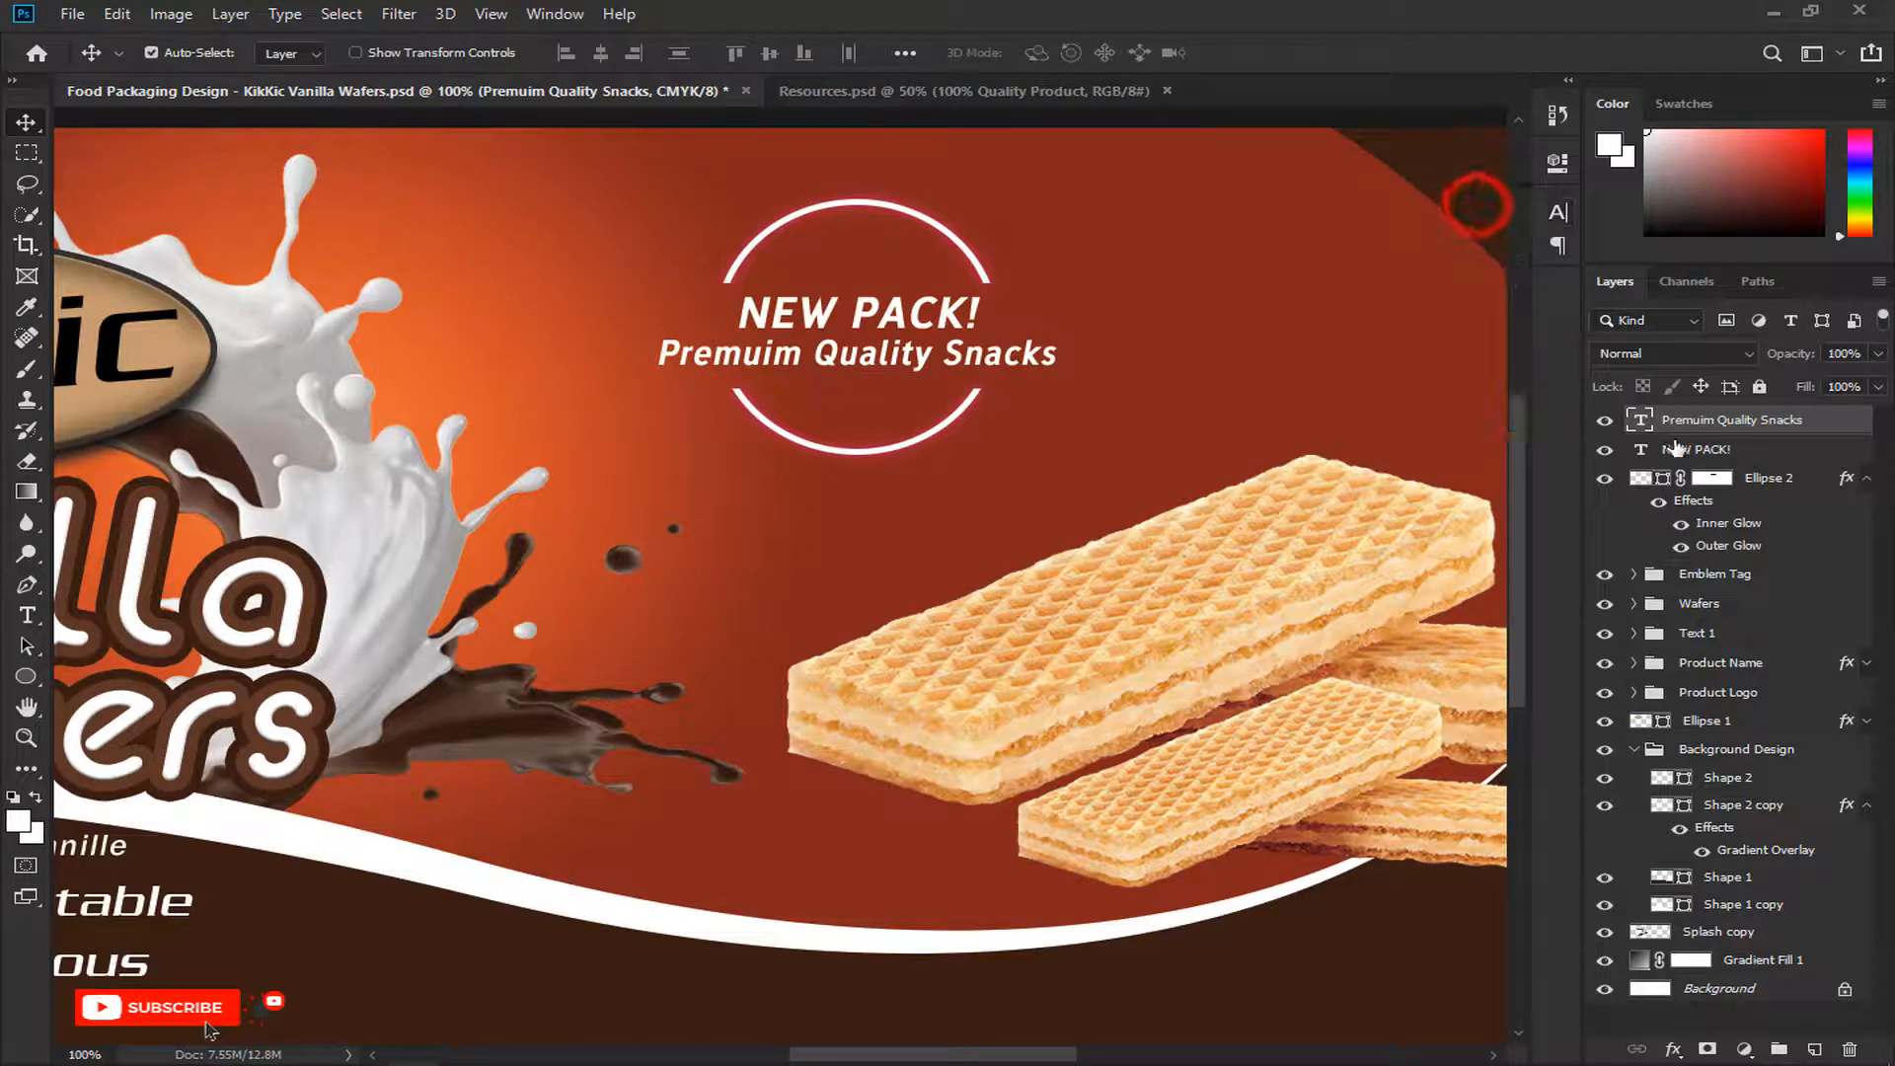
# Step: Group the two badge text layers and name the group "Tag 2"
pyautogui.keyDown('shift'); pyautogui.click(1681, 450); pyautogui.keyUp('shift')
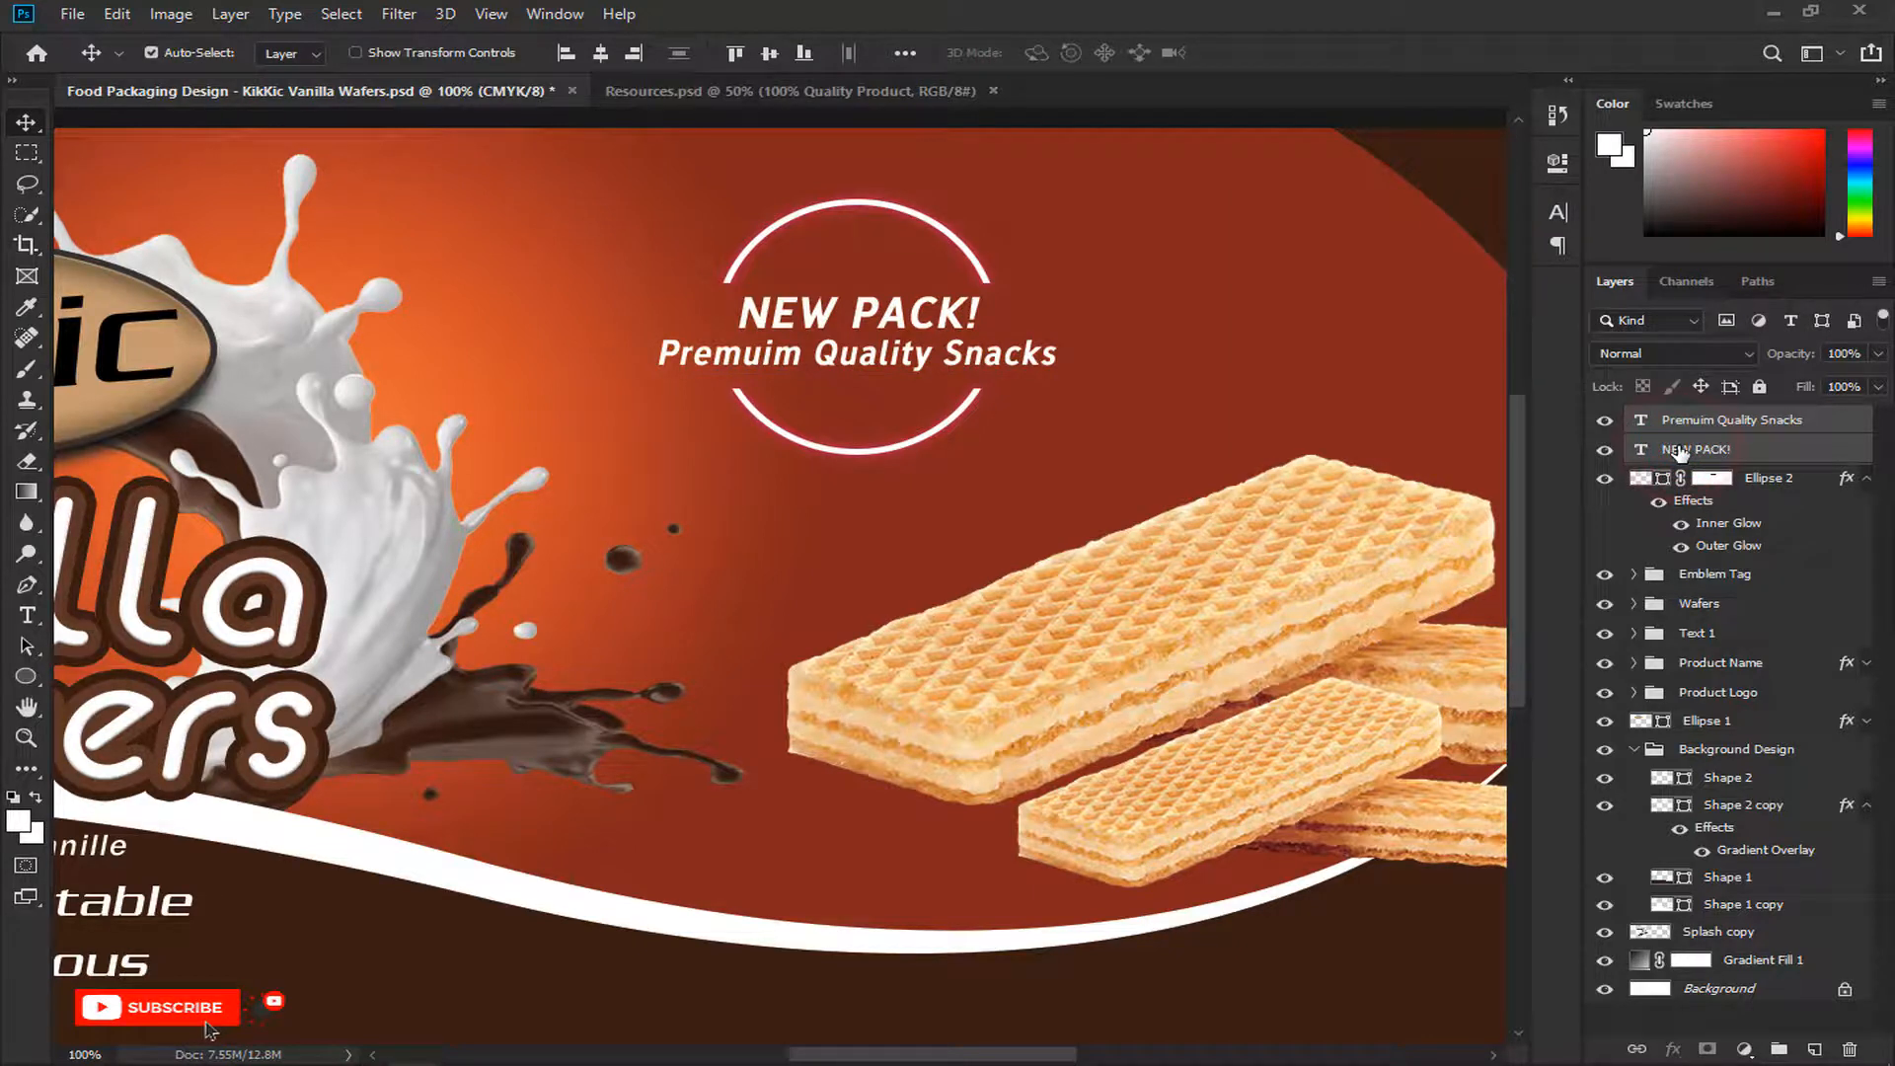
pyautogui.hotkey('ctrl', 'g')
pyautogui.doubleClick(1704, 420)
pyautogui.write('Tag 2')
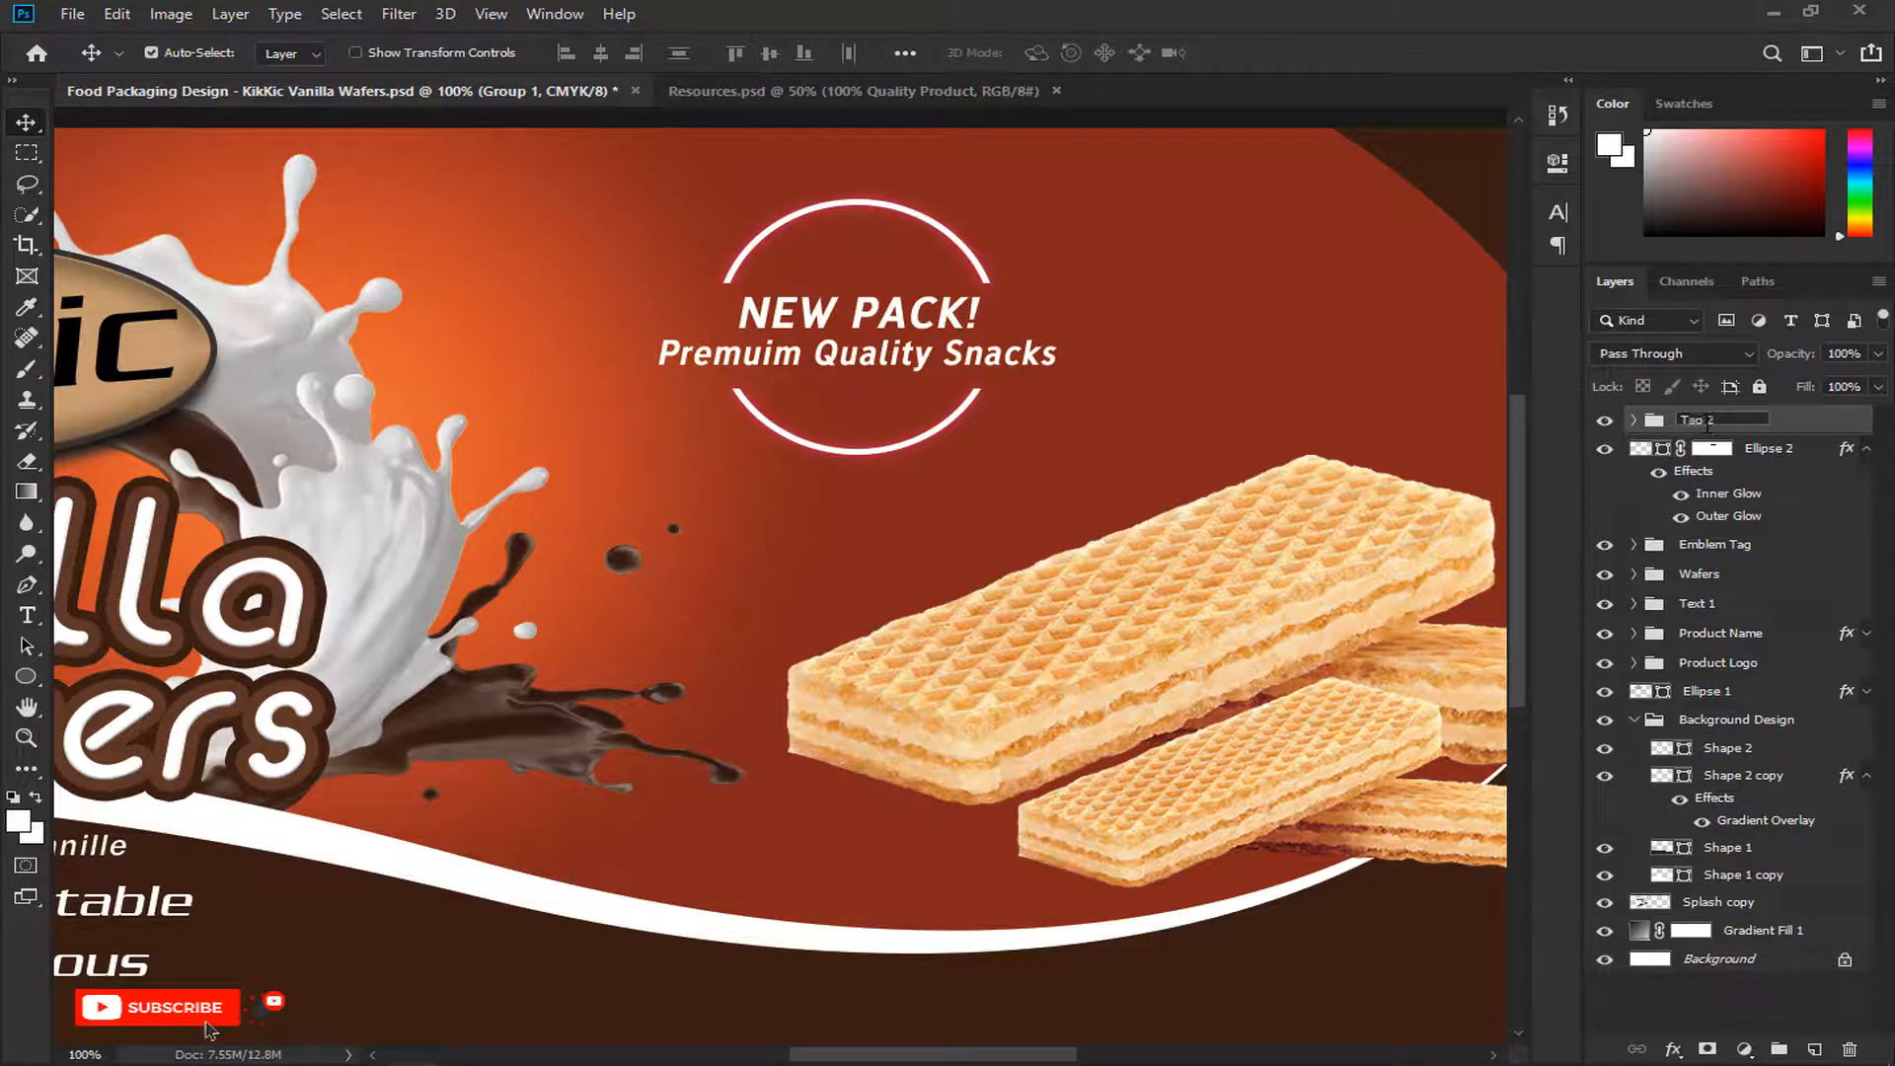
pyautogui.press('Return')
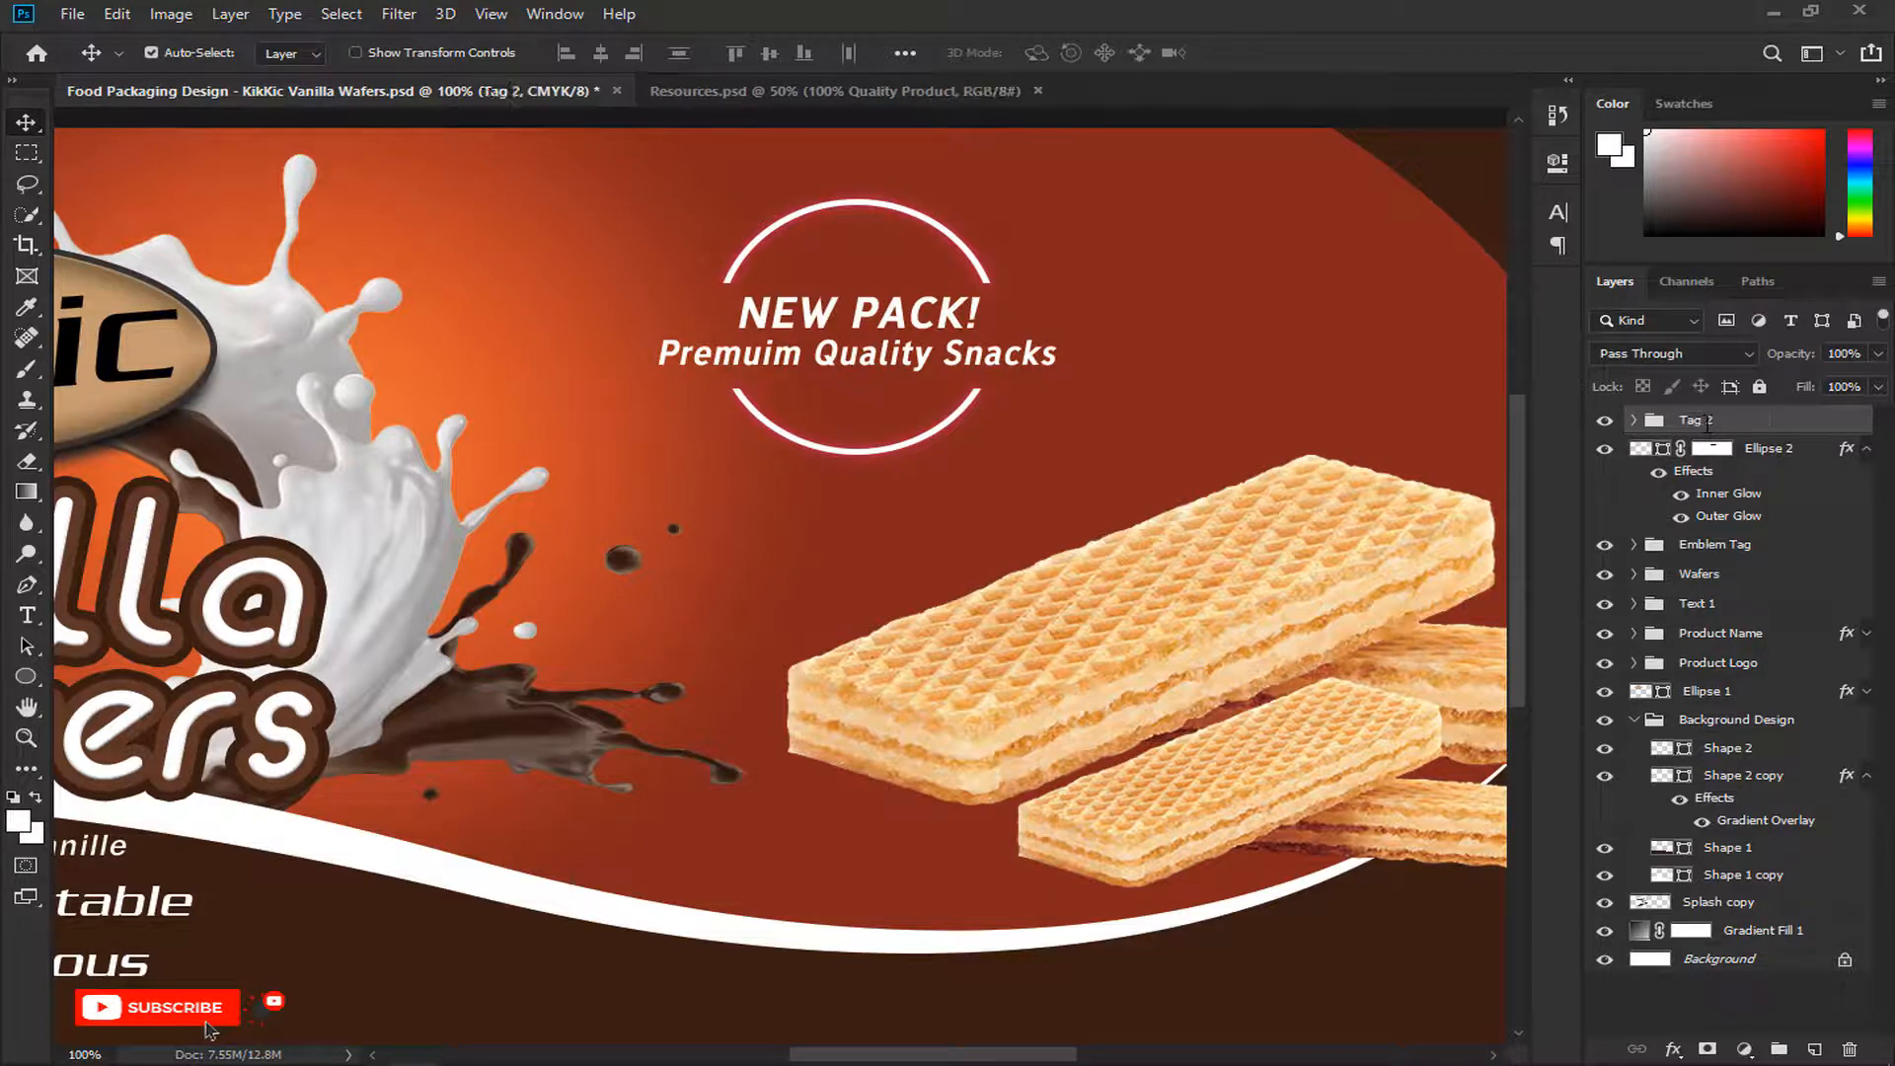
# Step: Put the Ellipse 2 layer into the Tag 2 group and check the group's content by toggling its visibility
pyautogui.click(1762, 462)
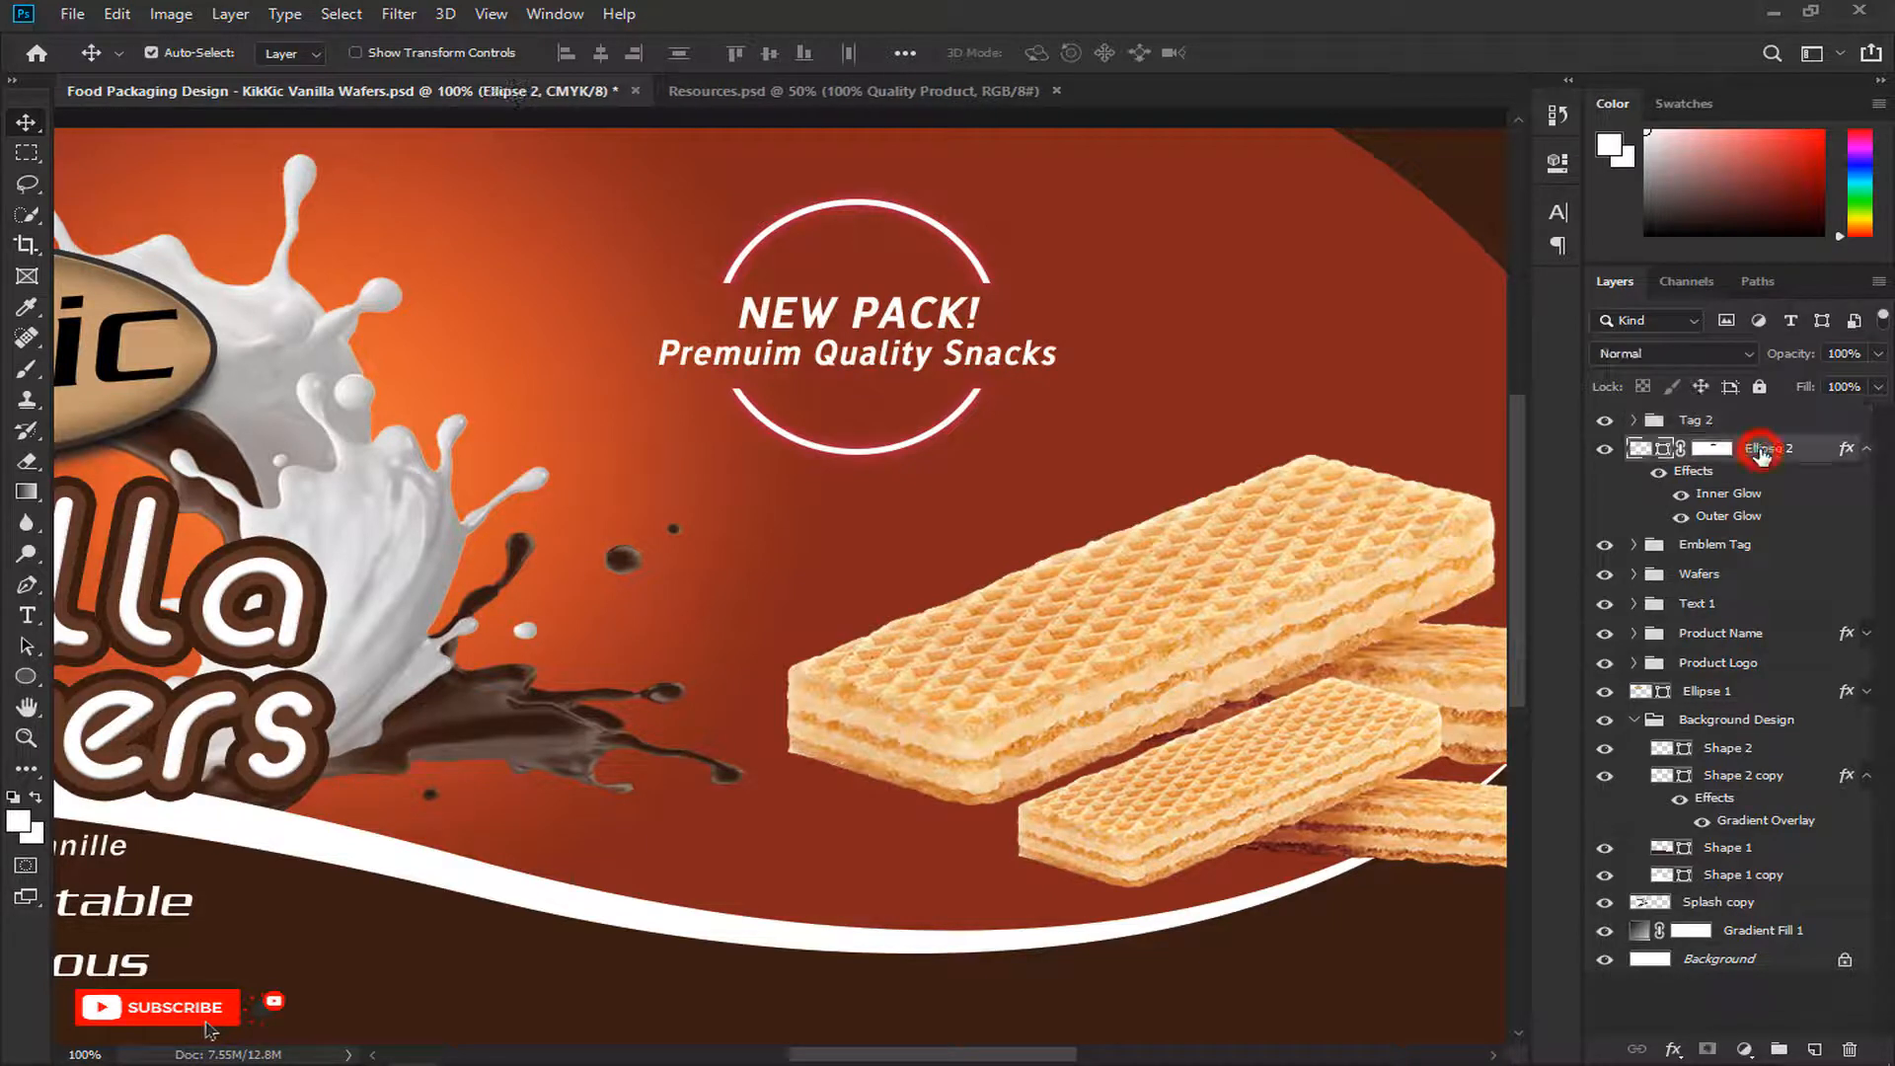
pyautogui.moveTo(1734, 441); pyautogui.dragTo(1647, 434)
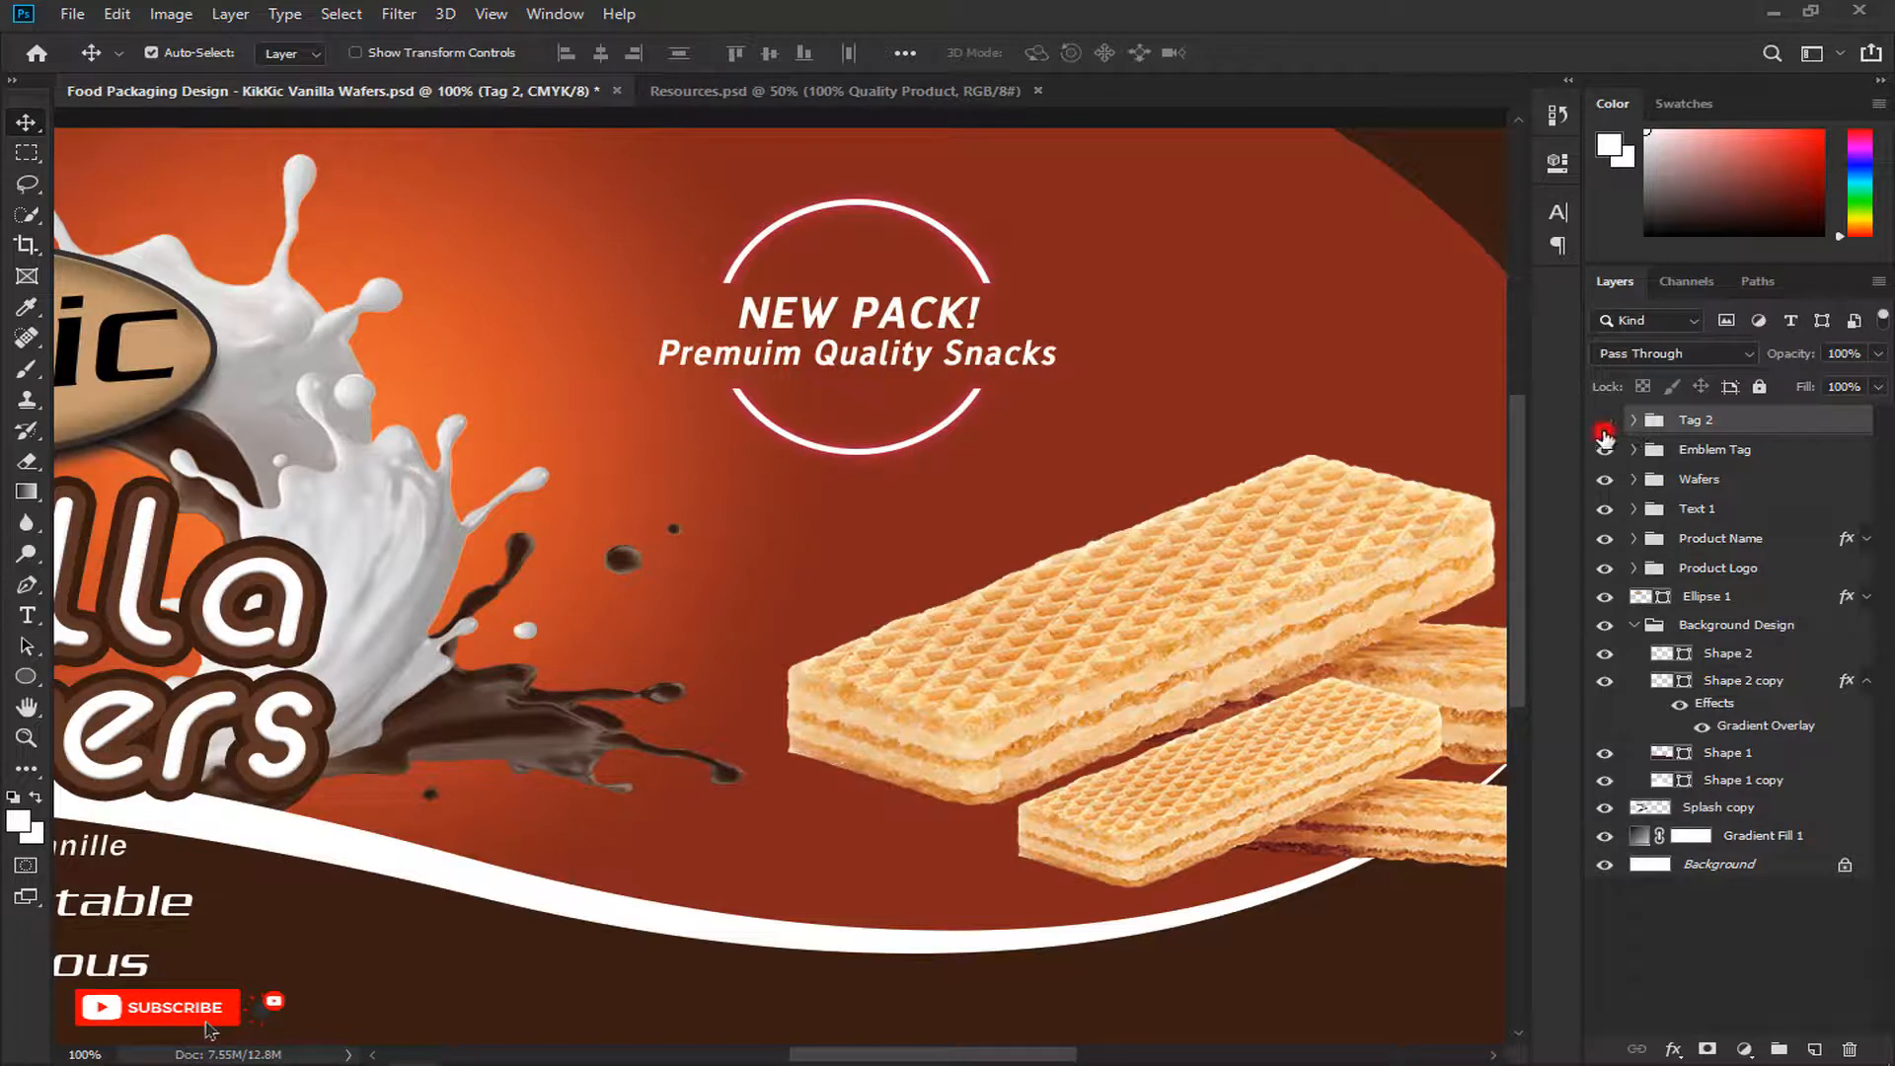
pyautogui.click(1605, 420)
pyautogui.click(1605, 420)
# Step: Rotate the Tag 2 group by -5 degrees
pyautogui.hotkey('ctrl', 't')
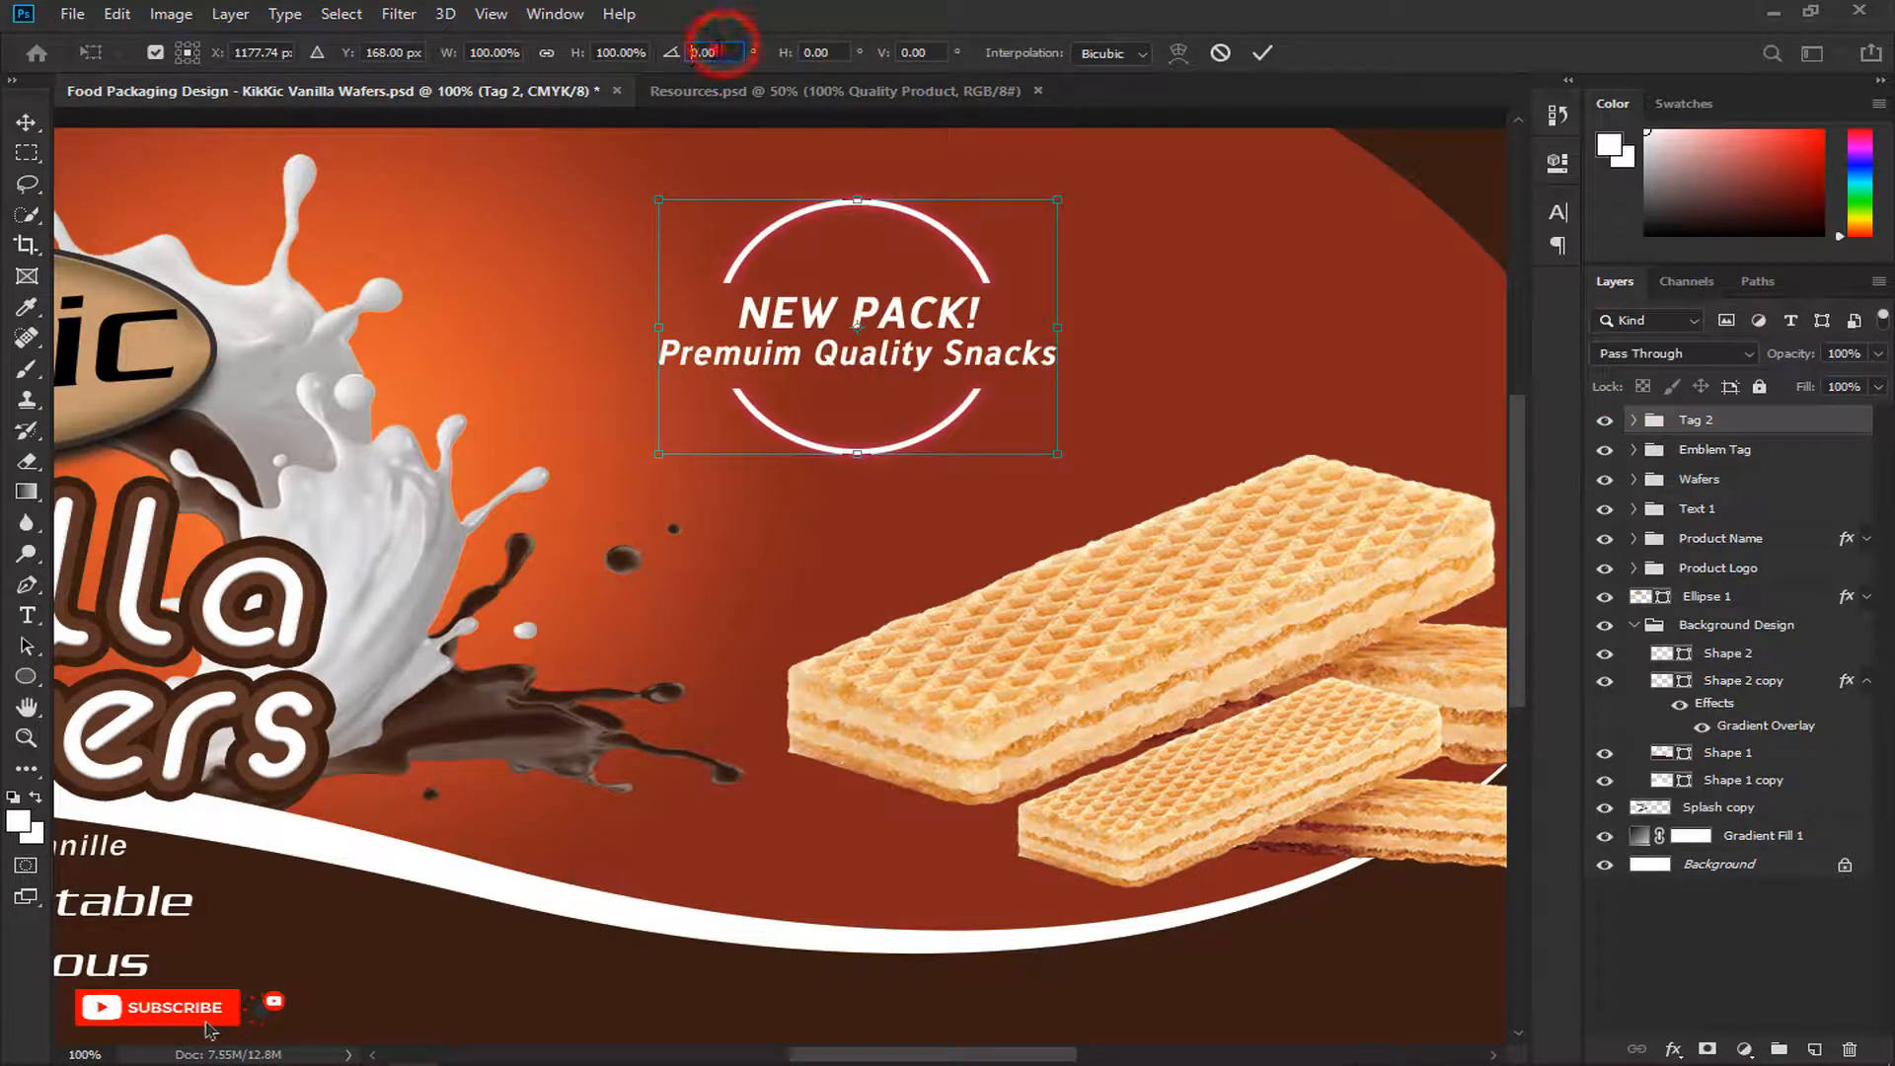
pyautogui.click(706, 52)
pyautogui.write('-5')
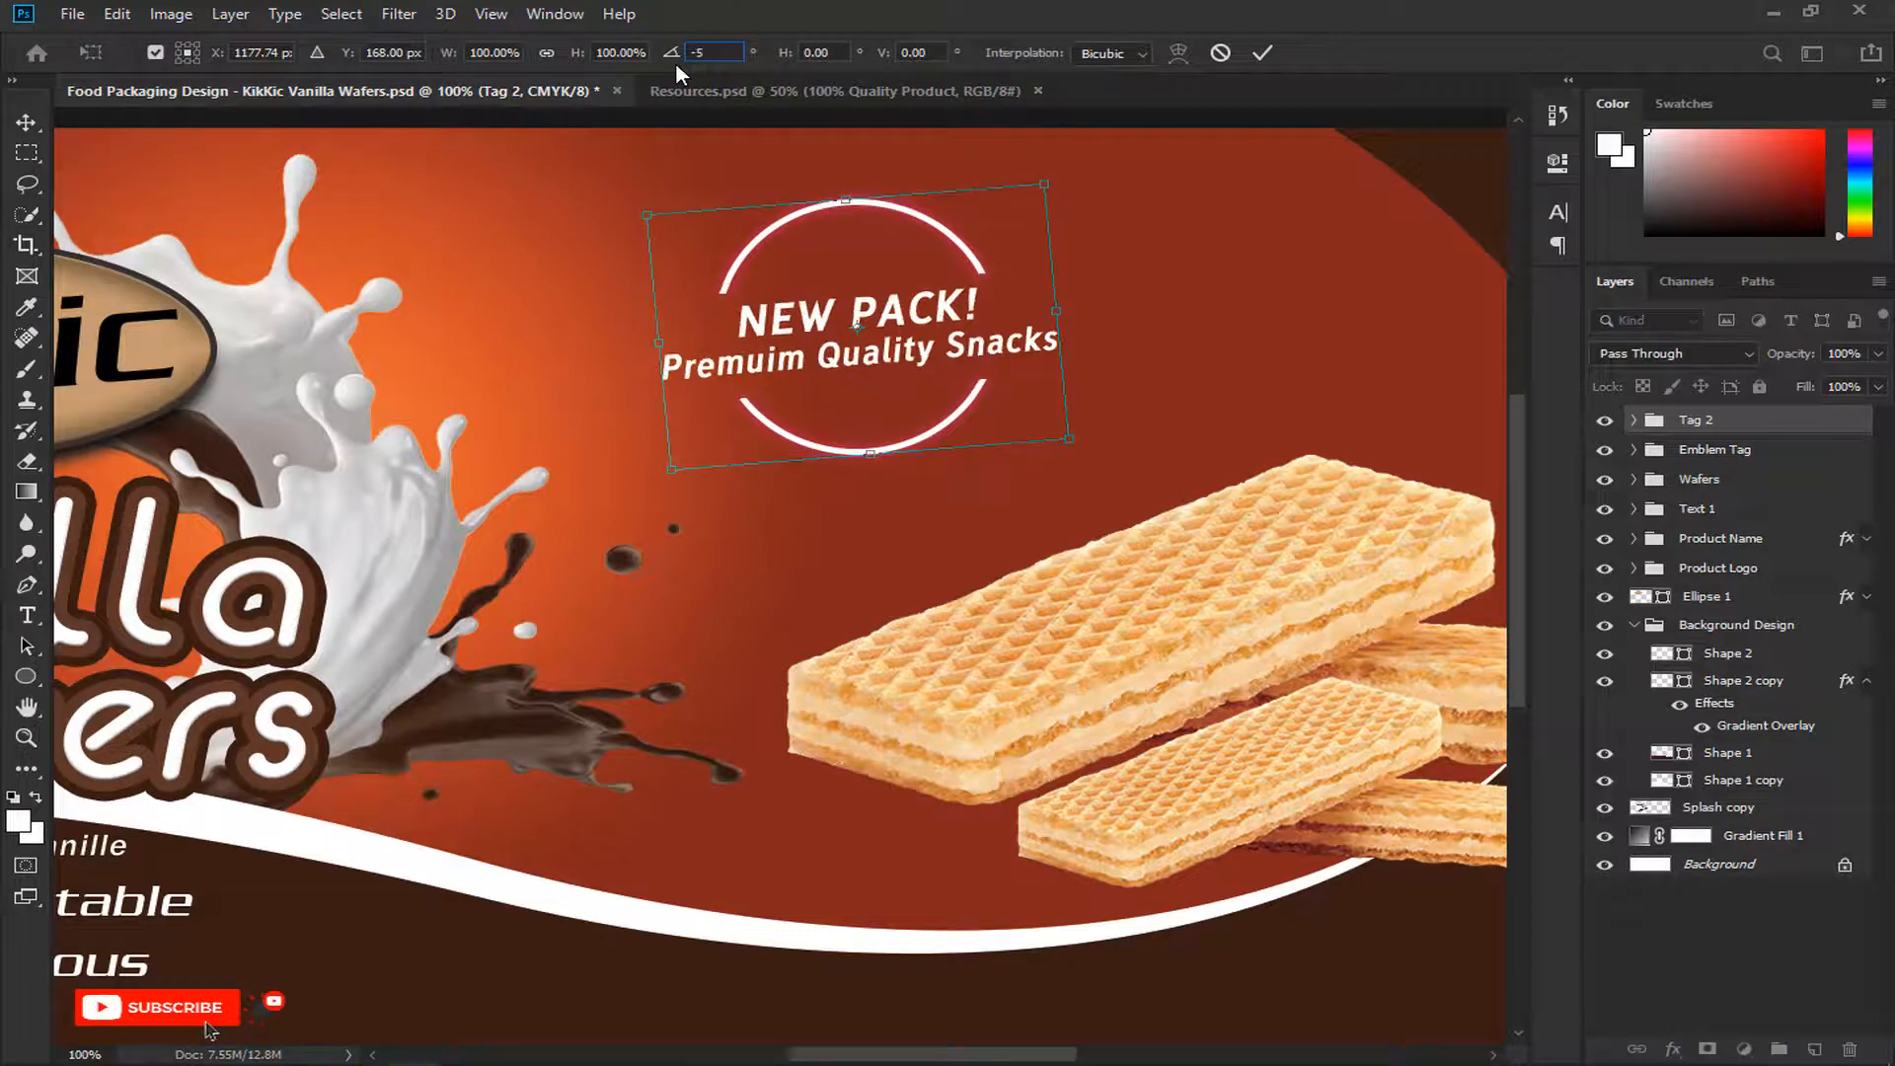
pyautogui.click(1263, 52)
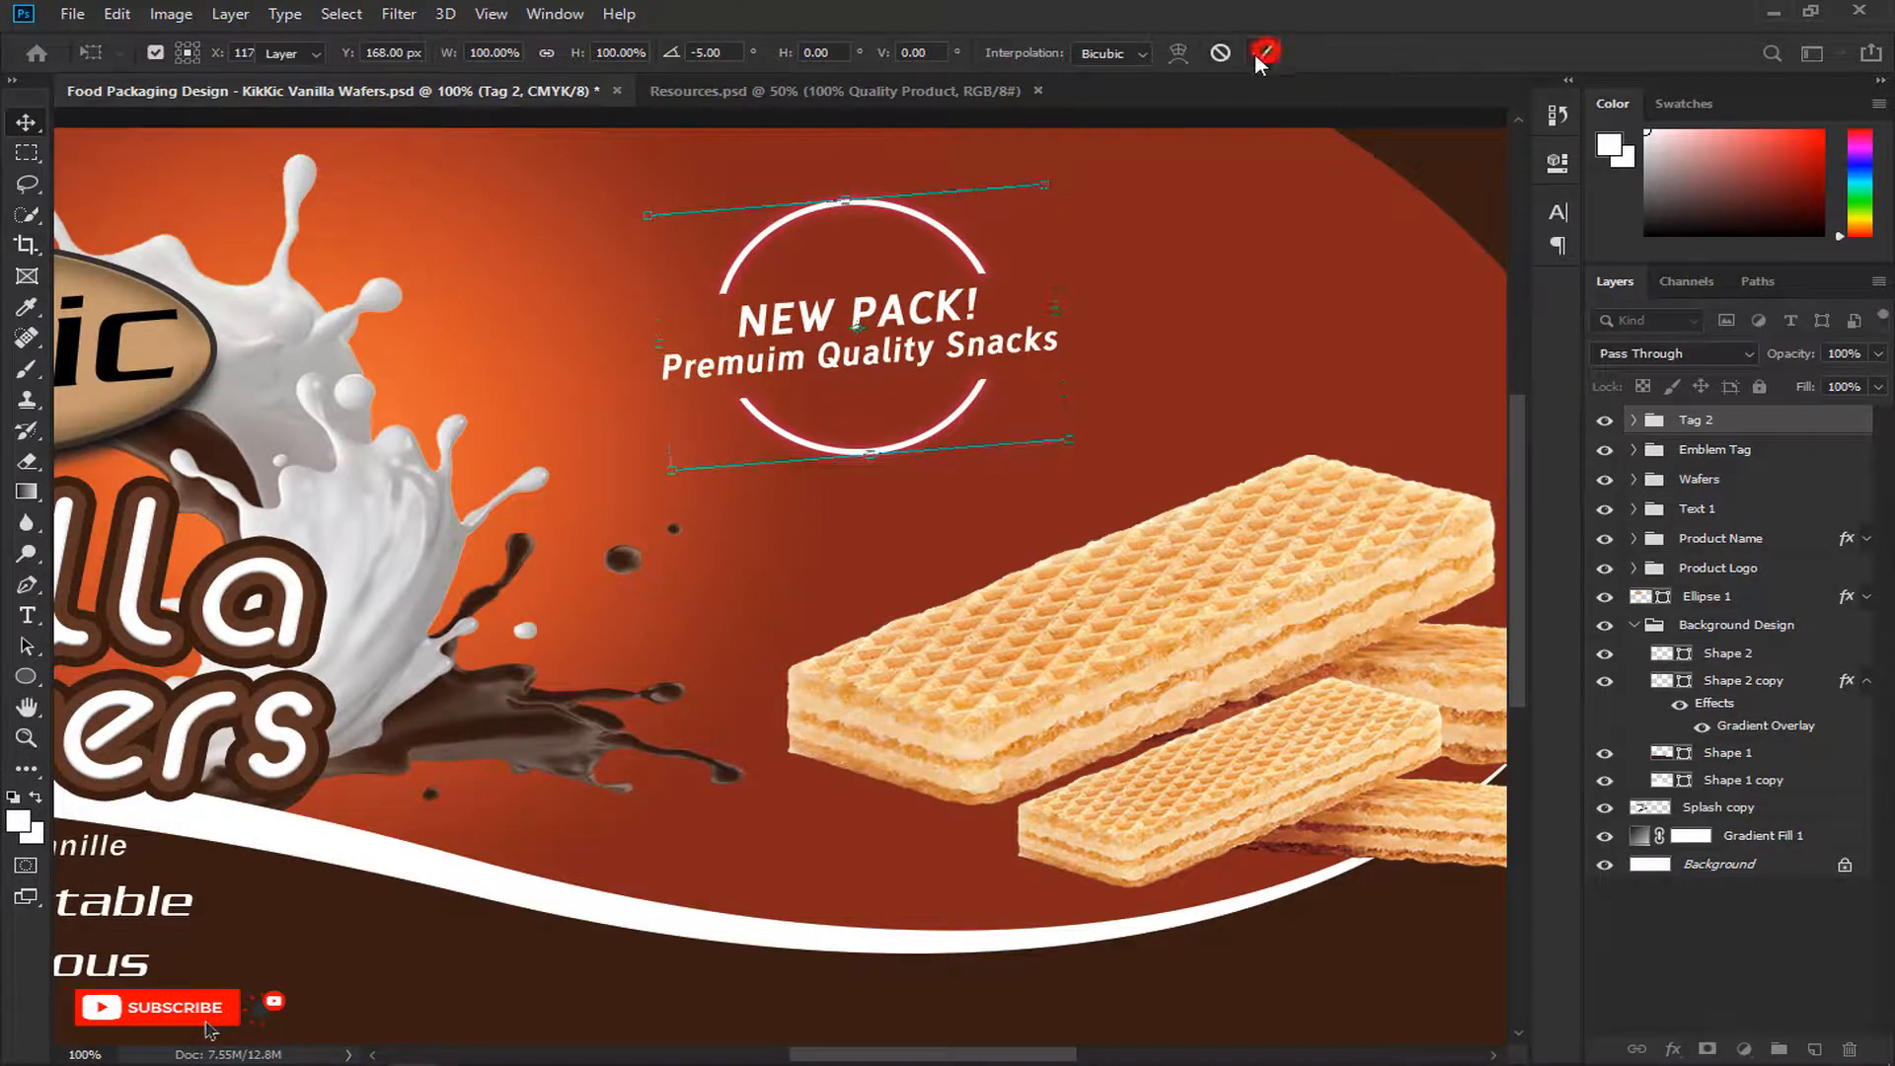
# Step: Reposition the Tag 2 group above the wafers and scale it down slightly around its centre
pyautogui.hotkey('ctrl', '-')
pyautogui.hotkey('ctrl', '-')
pyautogui.hotkey('ctrl', 't')
pyautogui.moveTo(844, 449); pyautogui.dragTo(933, 464)
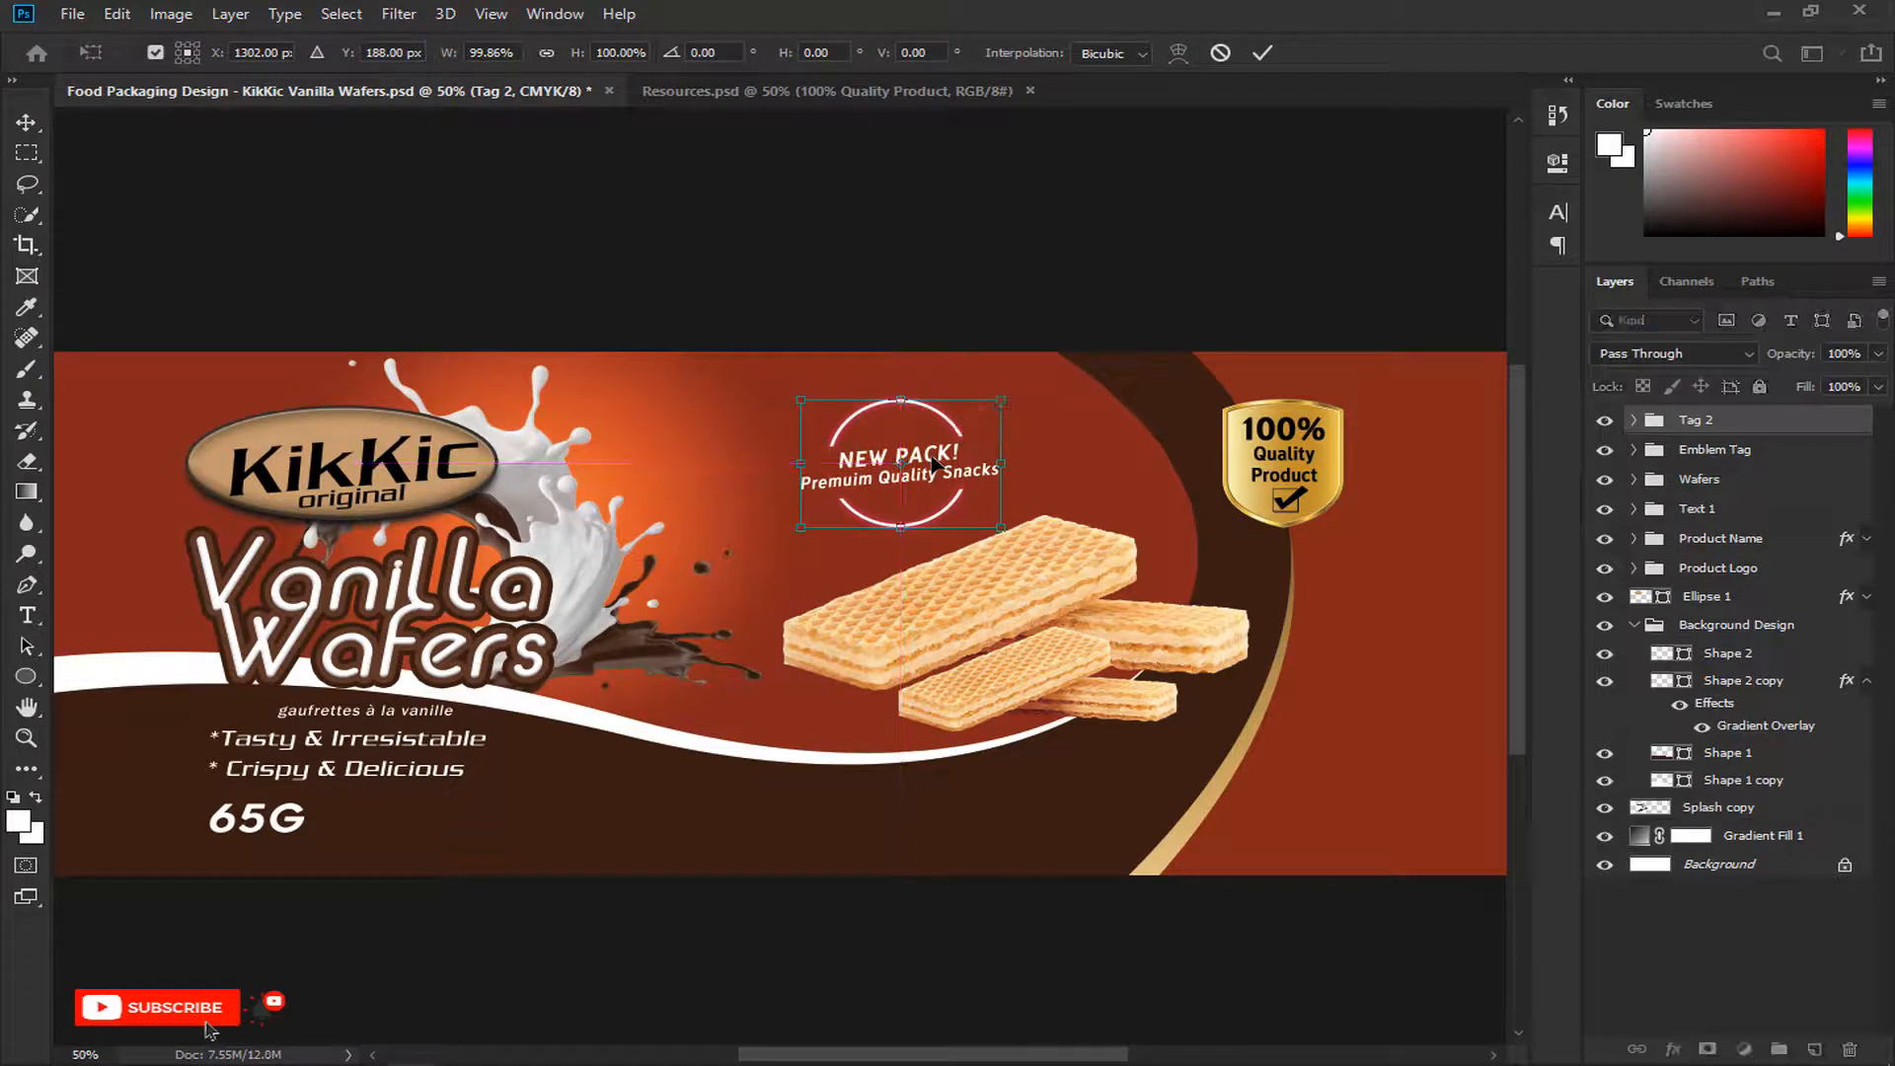
pyautogui.moveTo(1004, 398); pyautogui.dragTo(995, 408)
pyautogui.press('Return')
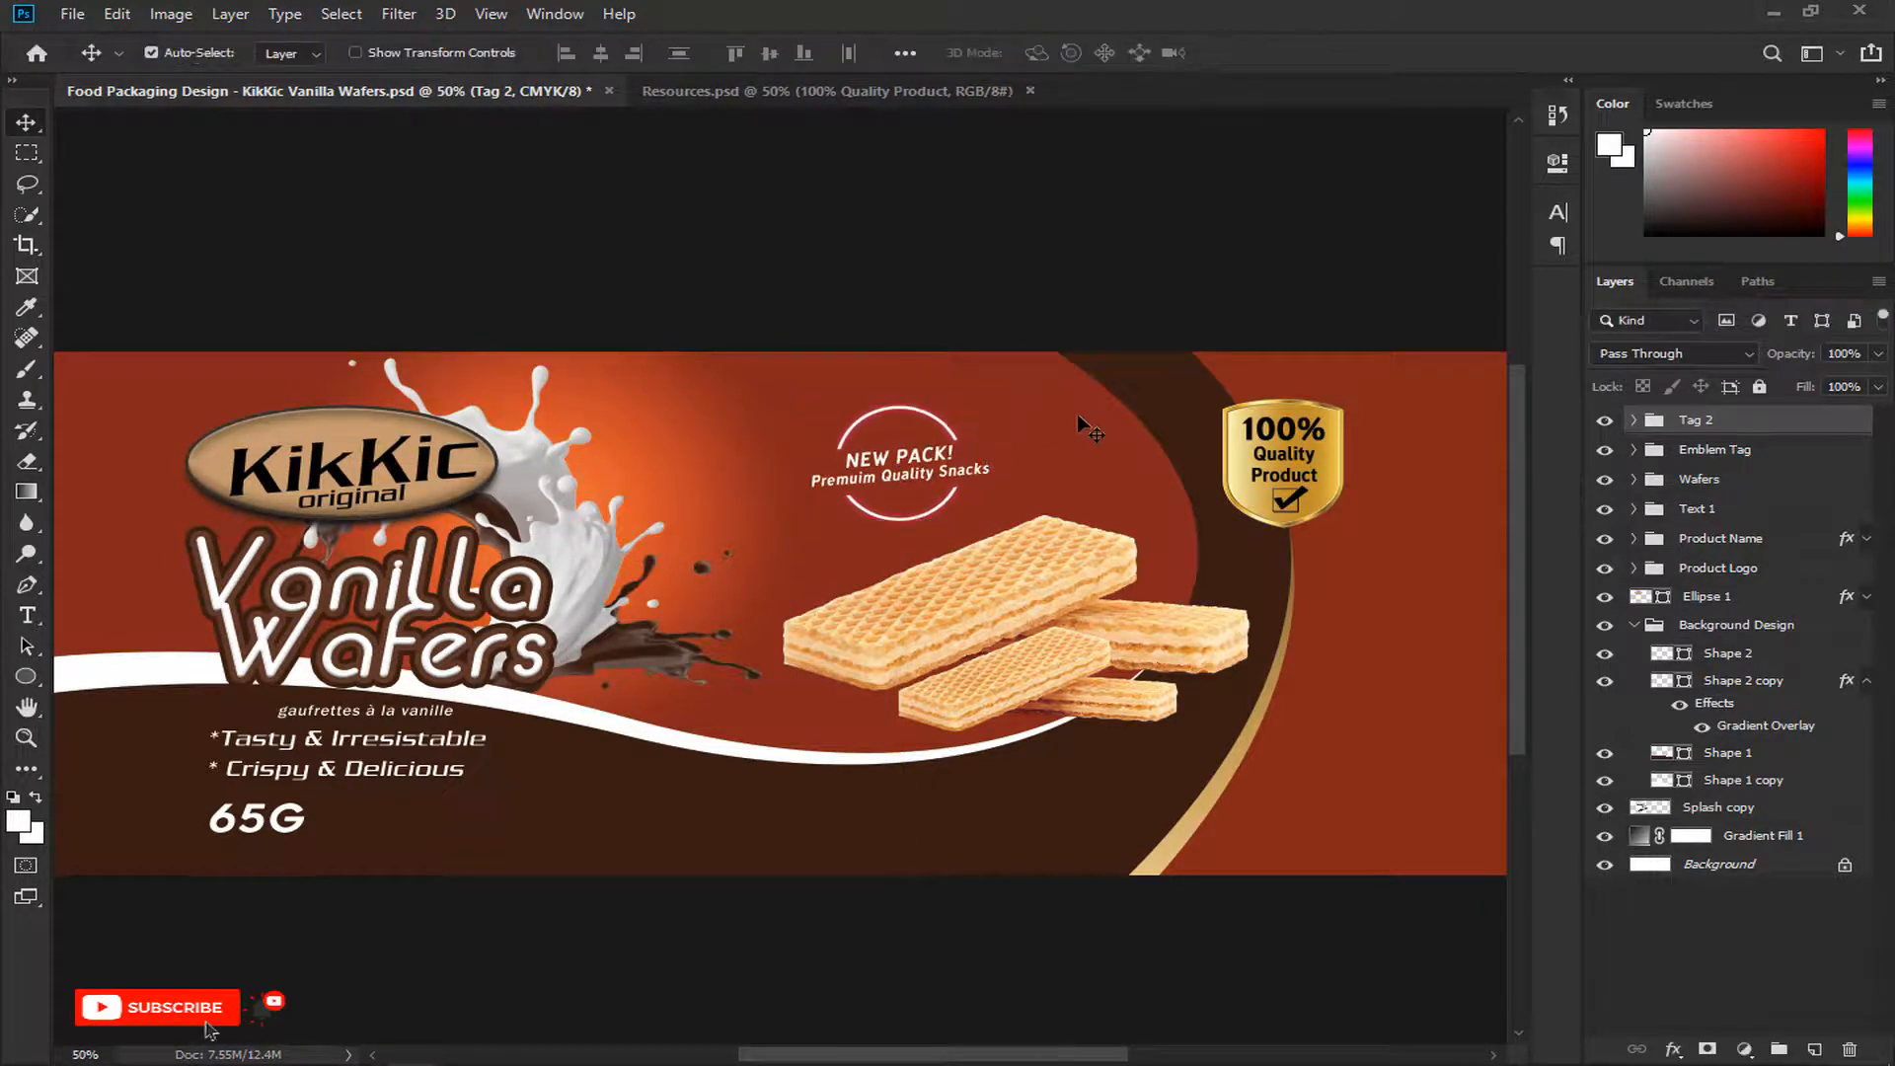
# Step: Add a Drop Shadow to the Wafers group and set its shadow colour to #222222
pyautogui.click(1689, 480)
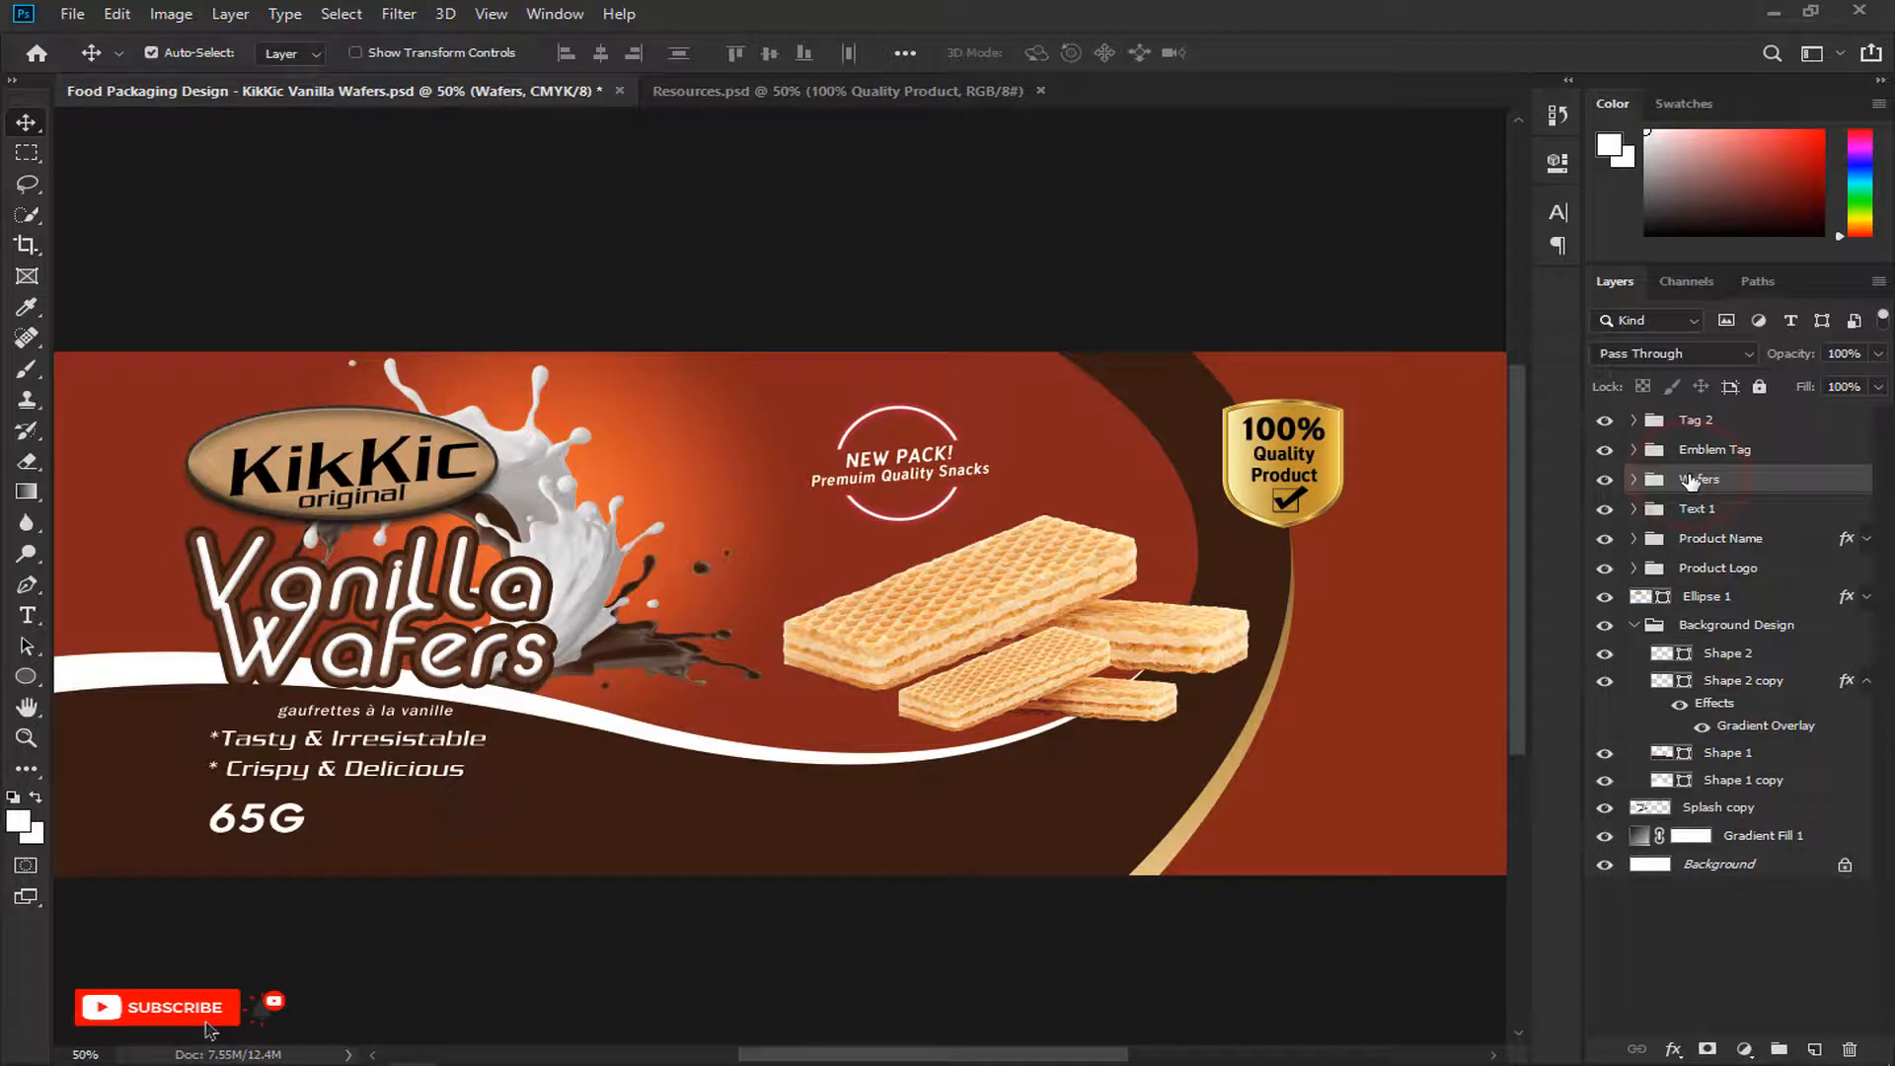
pyautogui.click(1673, 1050)
pyautogui.click(1691, 1033)
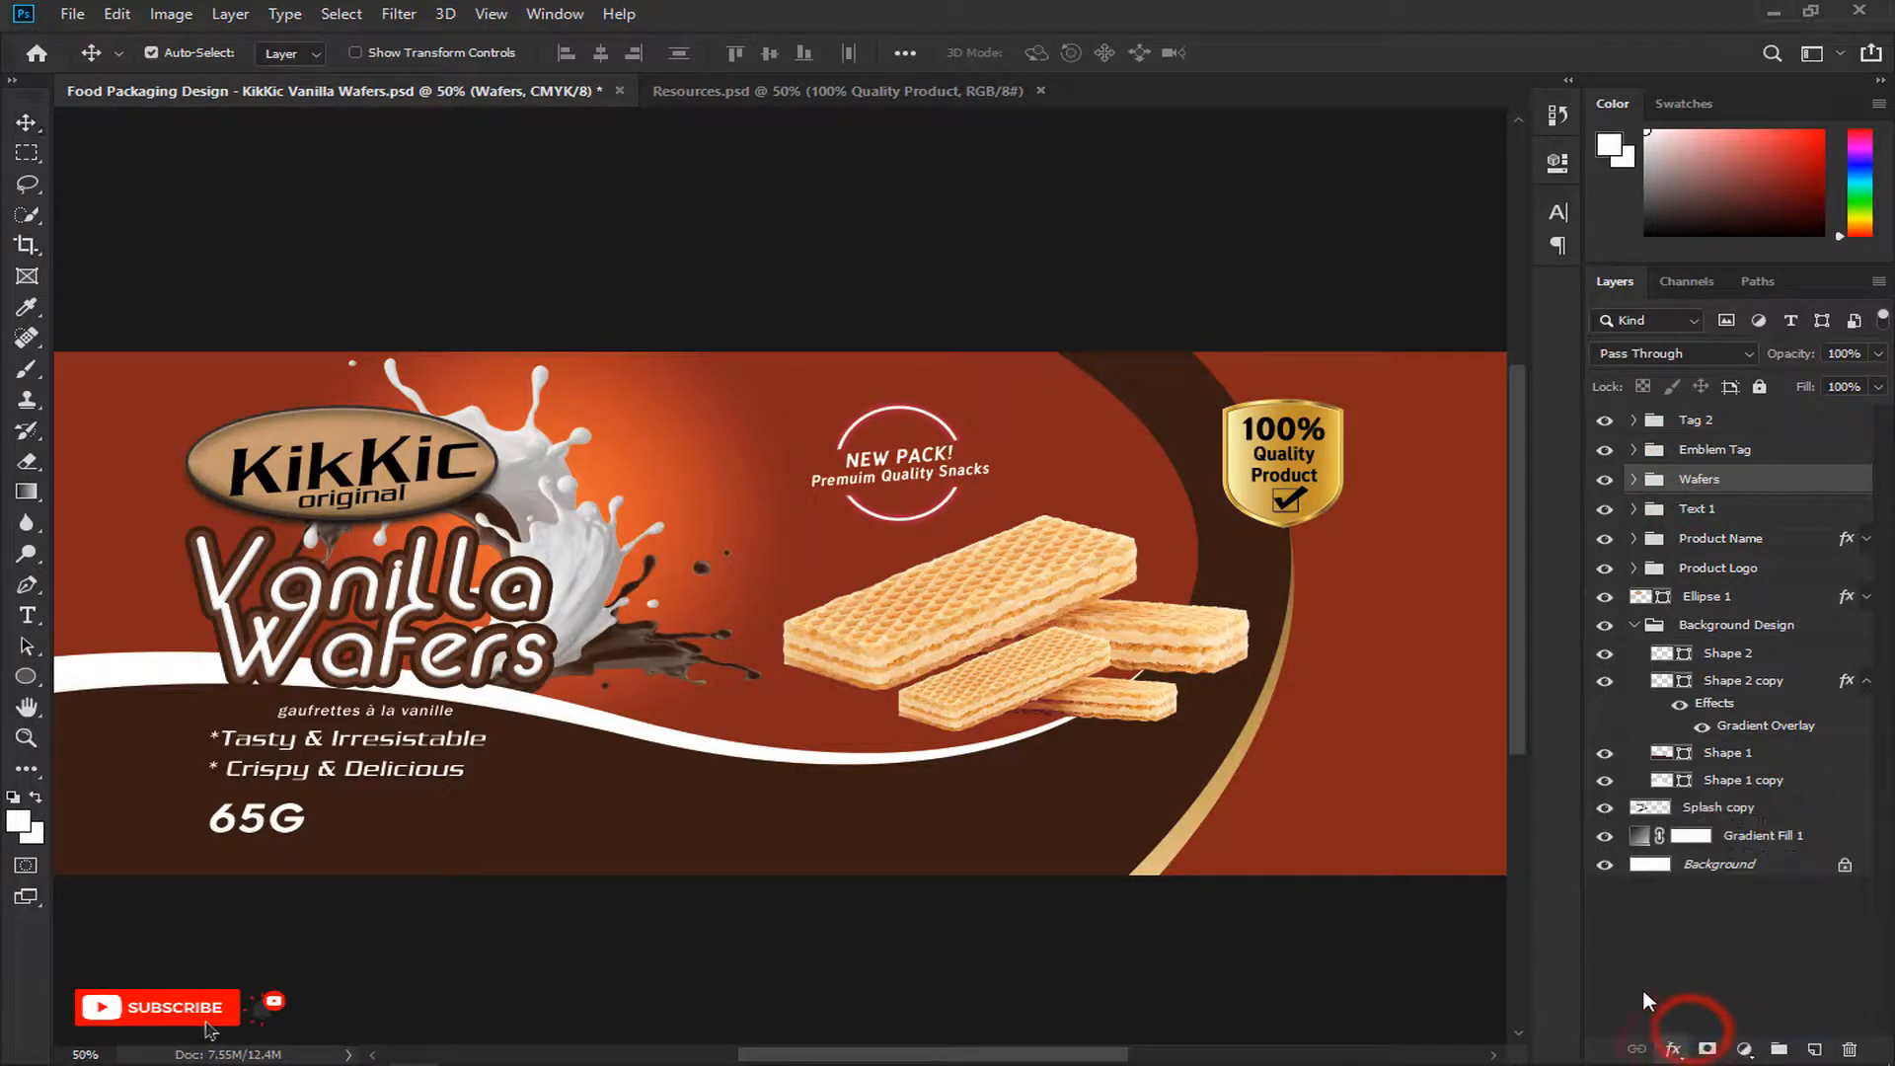
pyautogui.moveTo(1209, 140); pyautogui.dragTo(1089, 12)
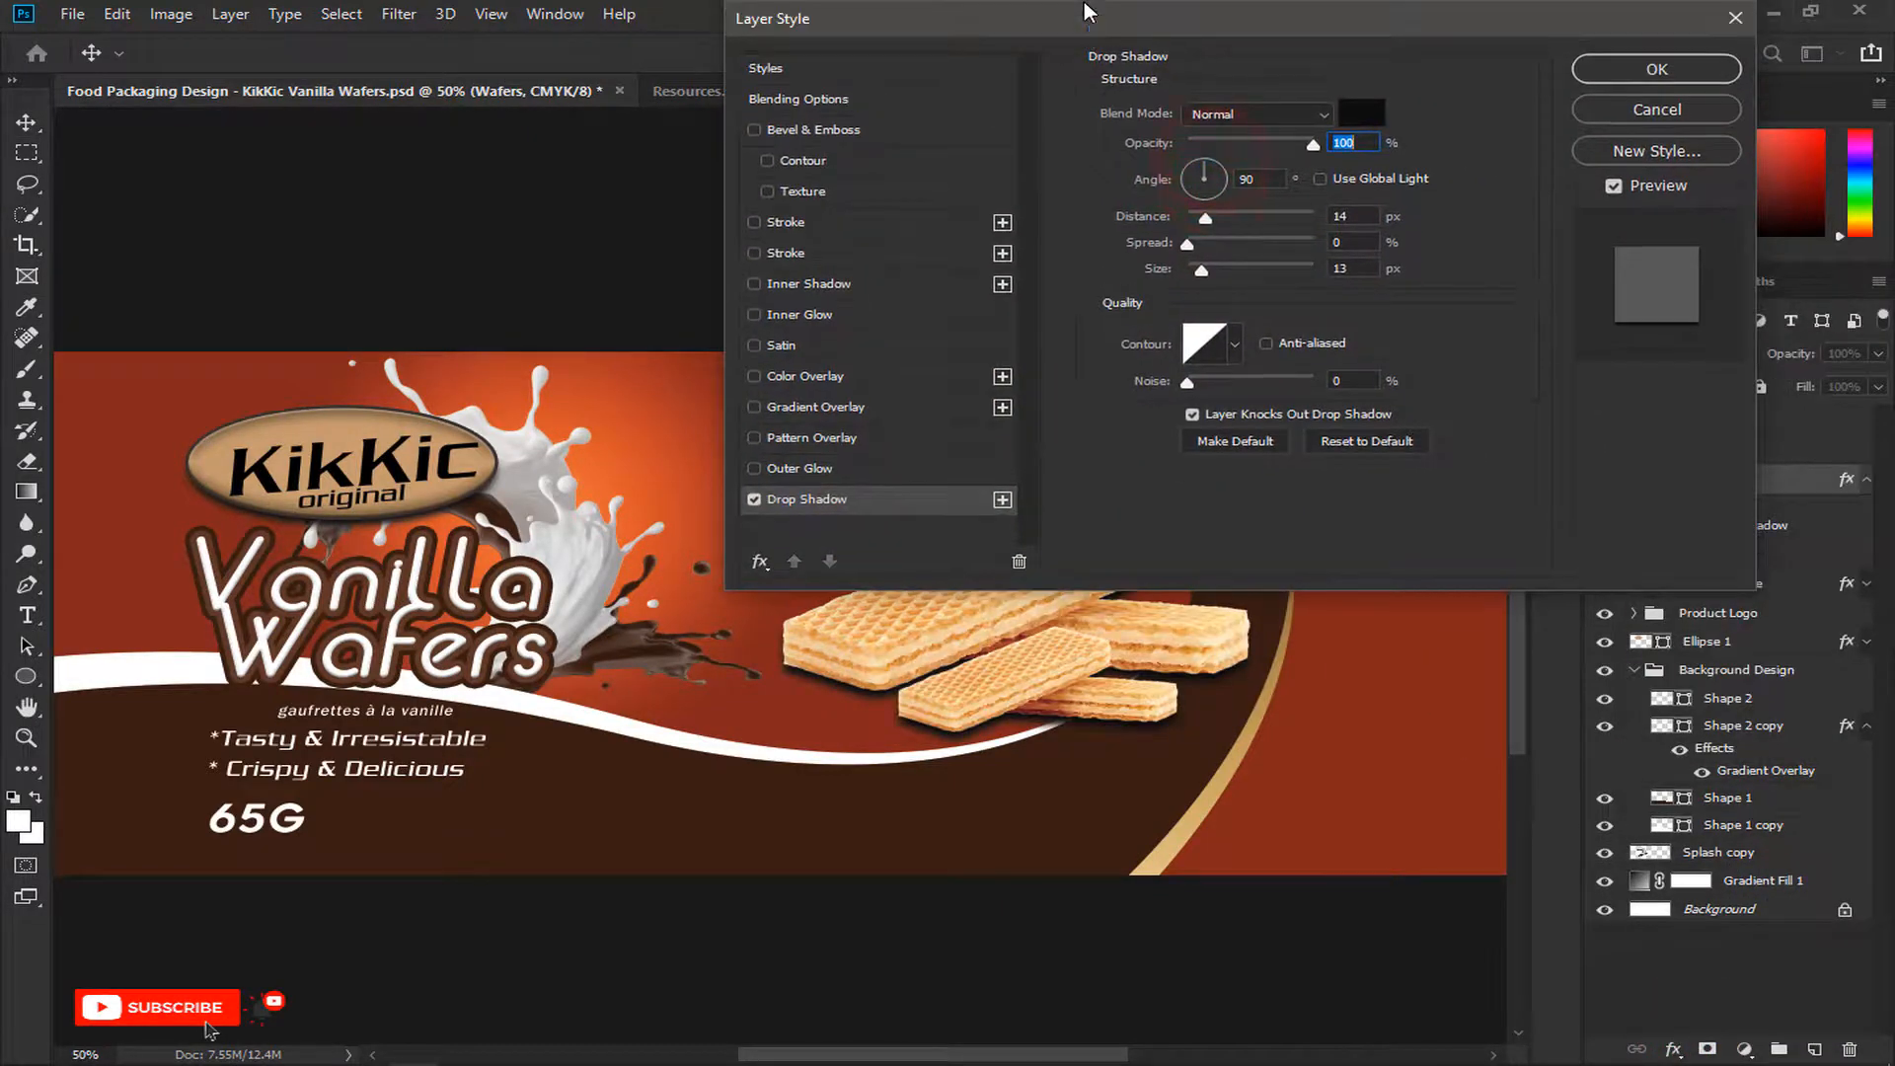
pyautogui.hotkey('ctrl', '+')
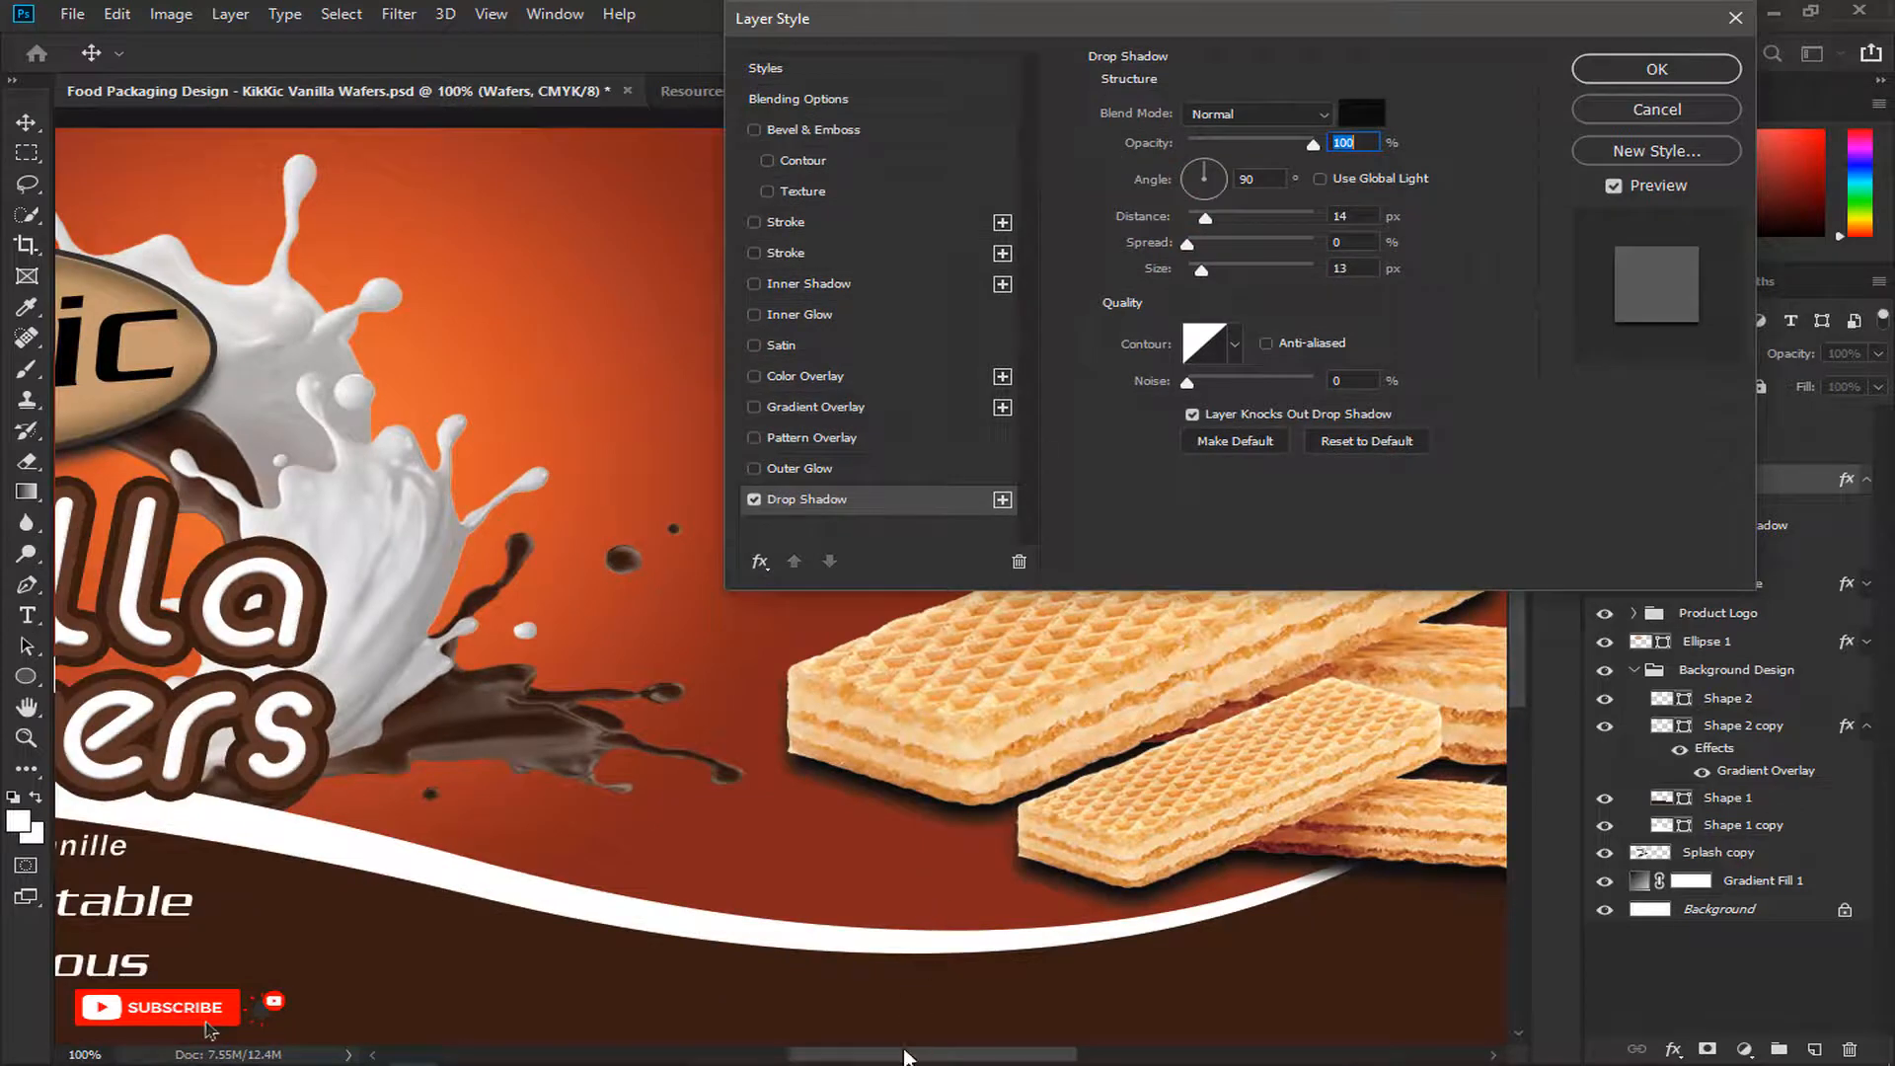
pyautogui.moveTo(905, 1056); pyautogui.dragTo(1009, 1061)
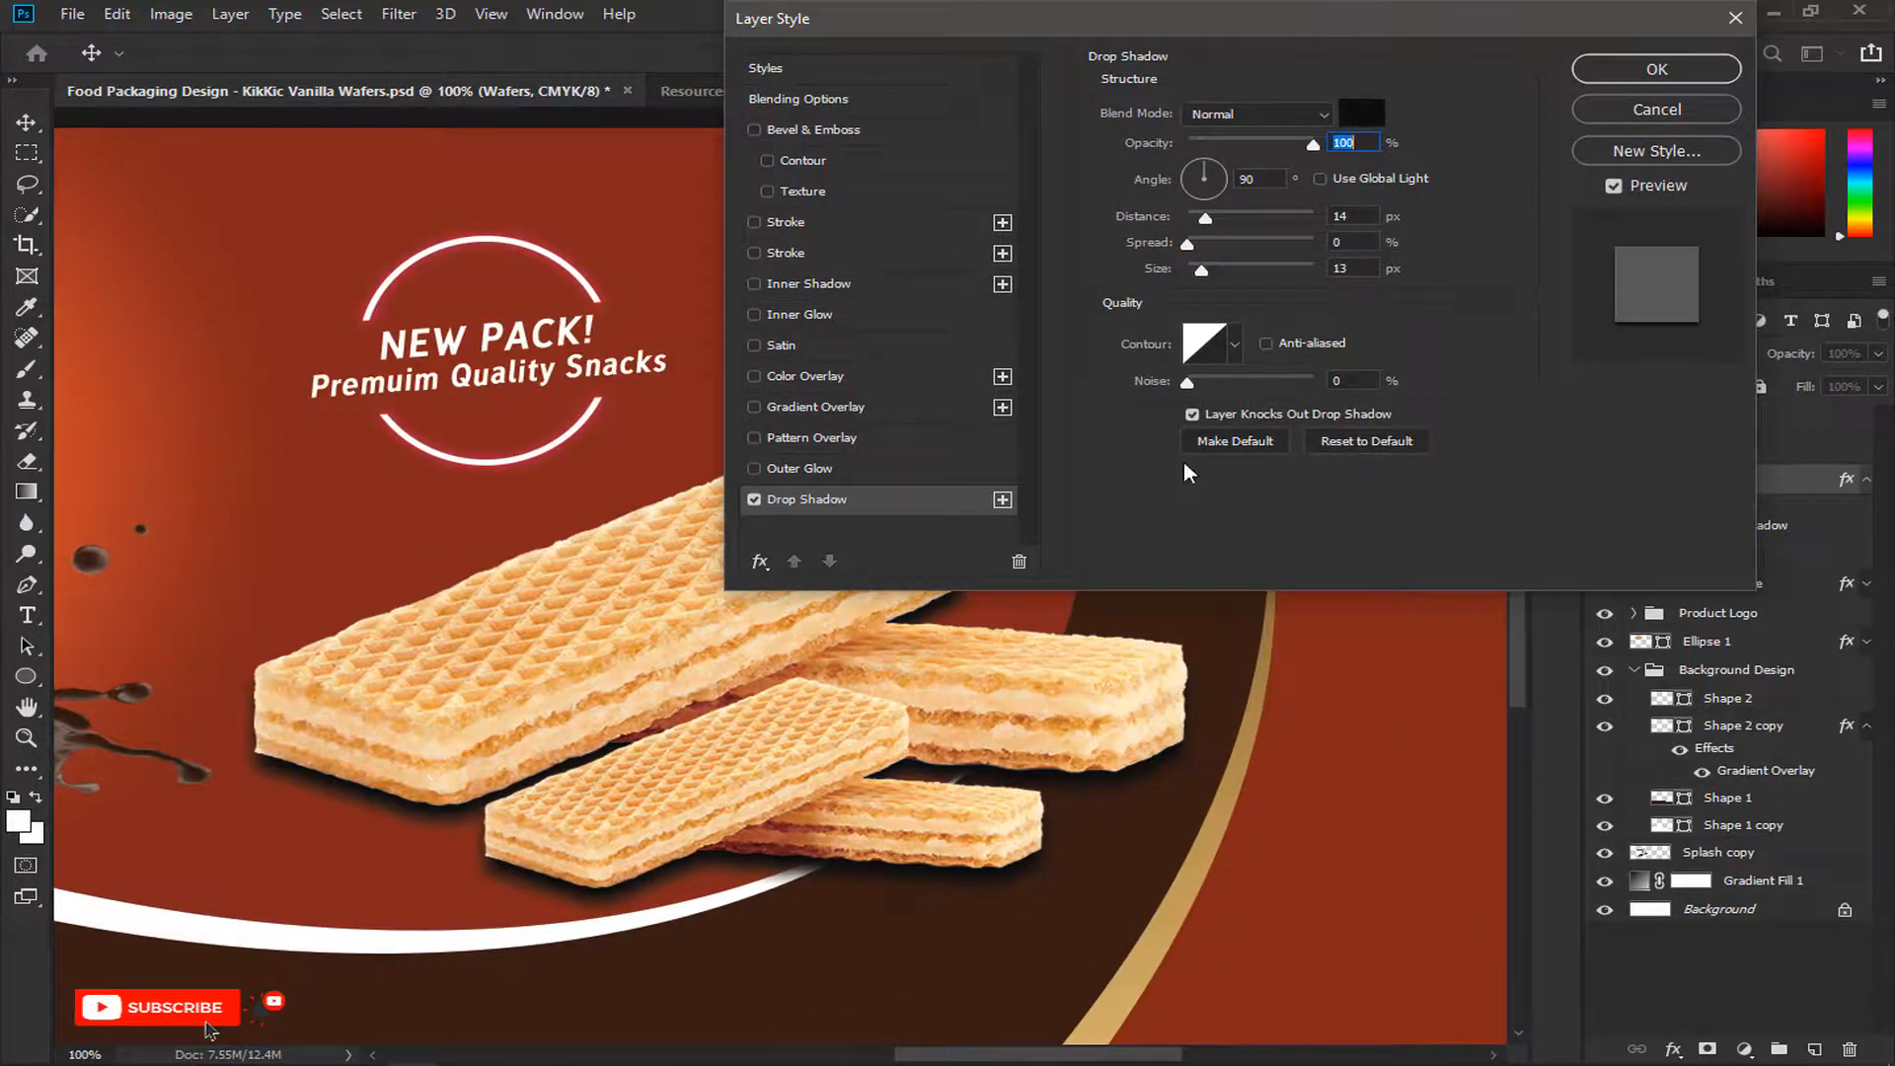
pyautogui.click(1358, 118)
pyautogui.doubleClick(1081, 606)
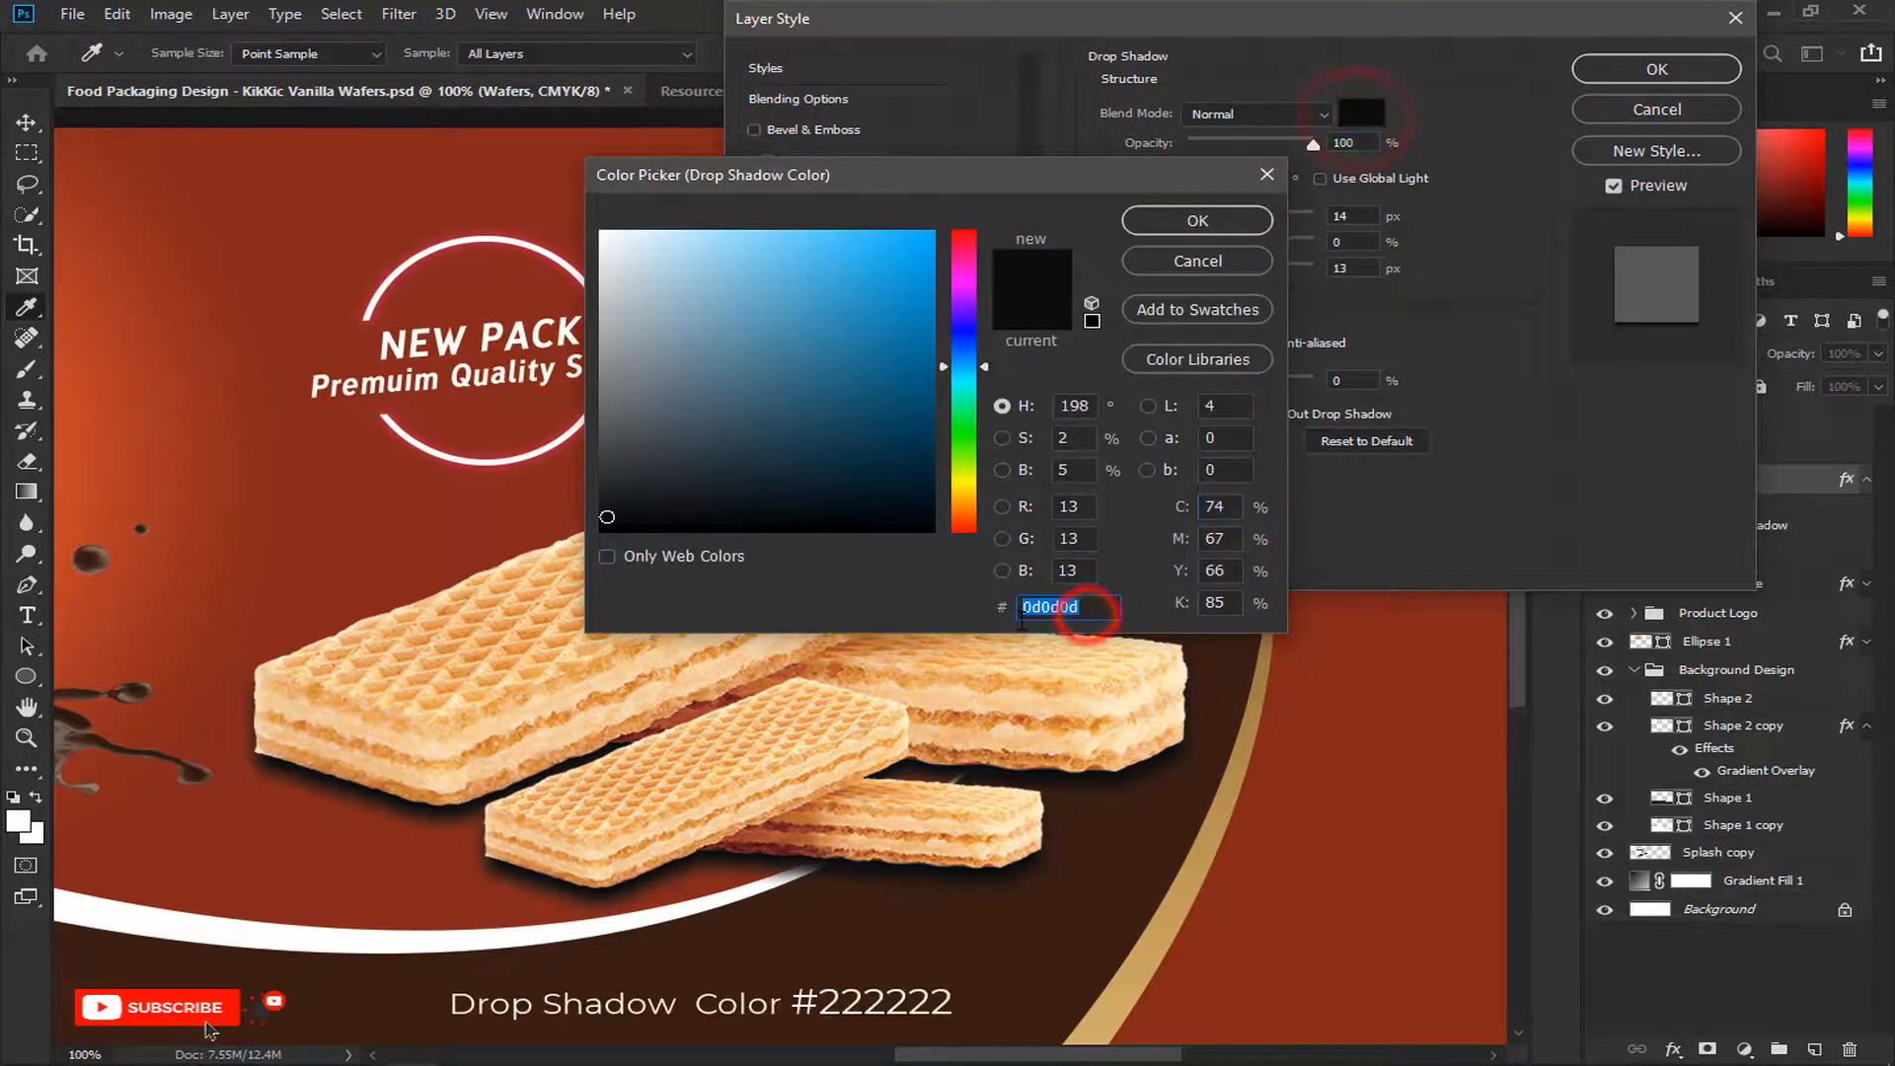
pyautogui.write('222222')
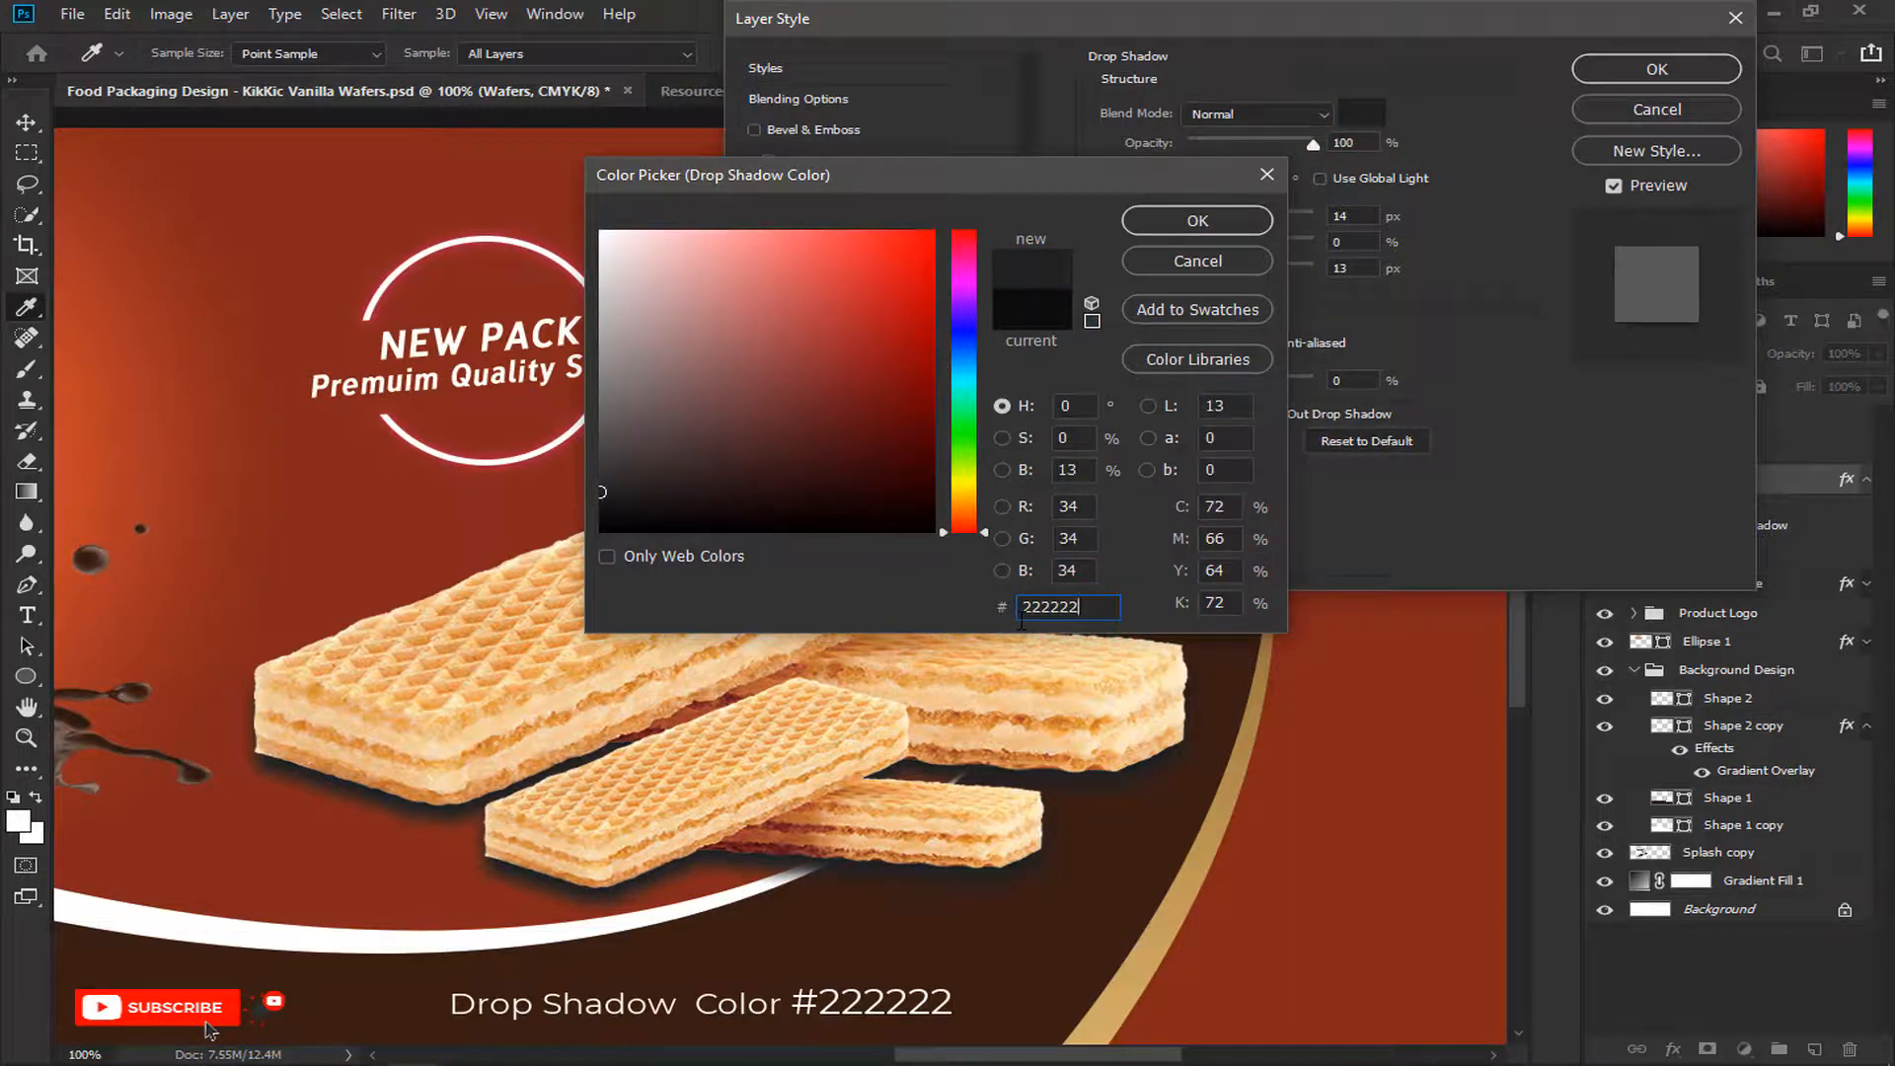
pyautogui.click(1155, 221)
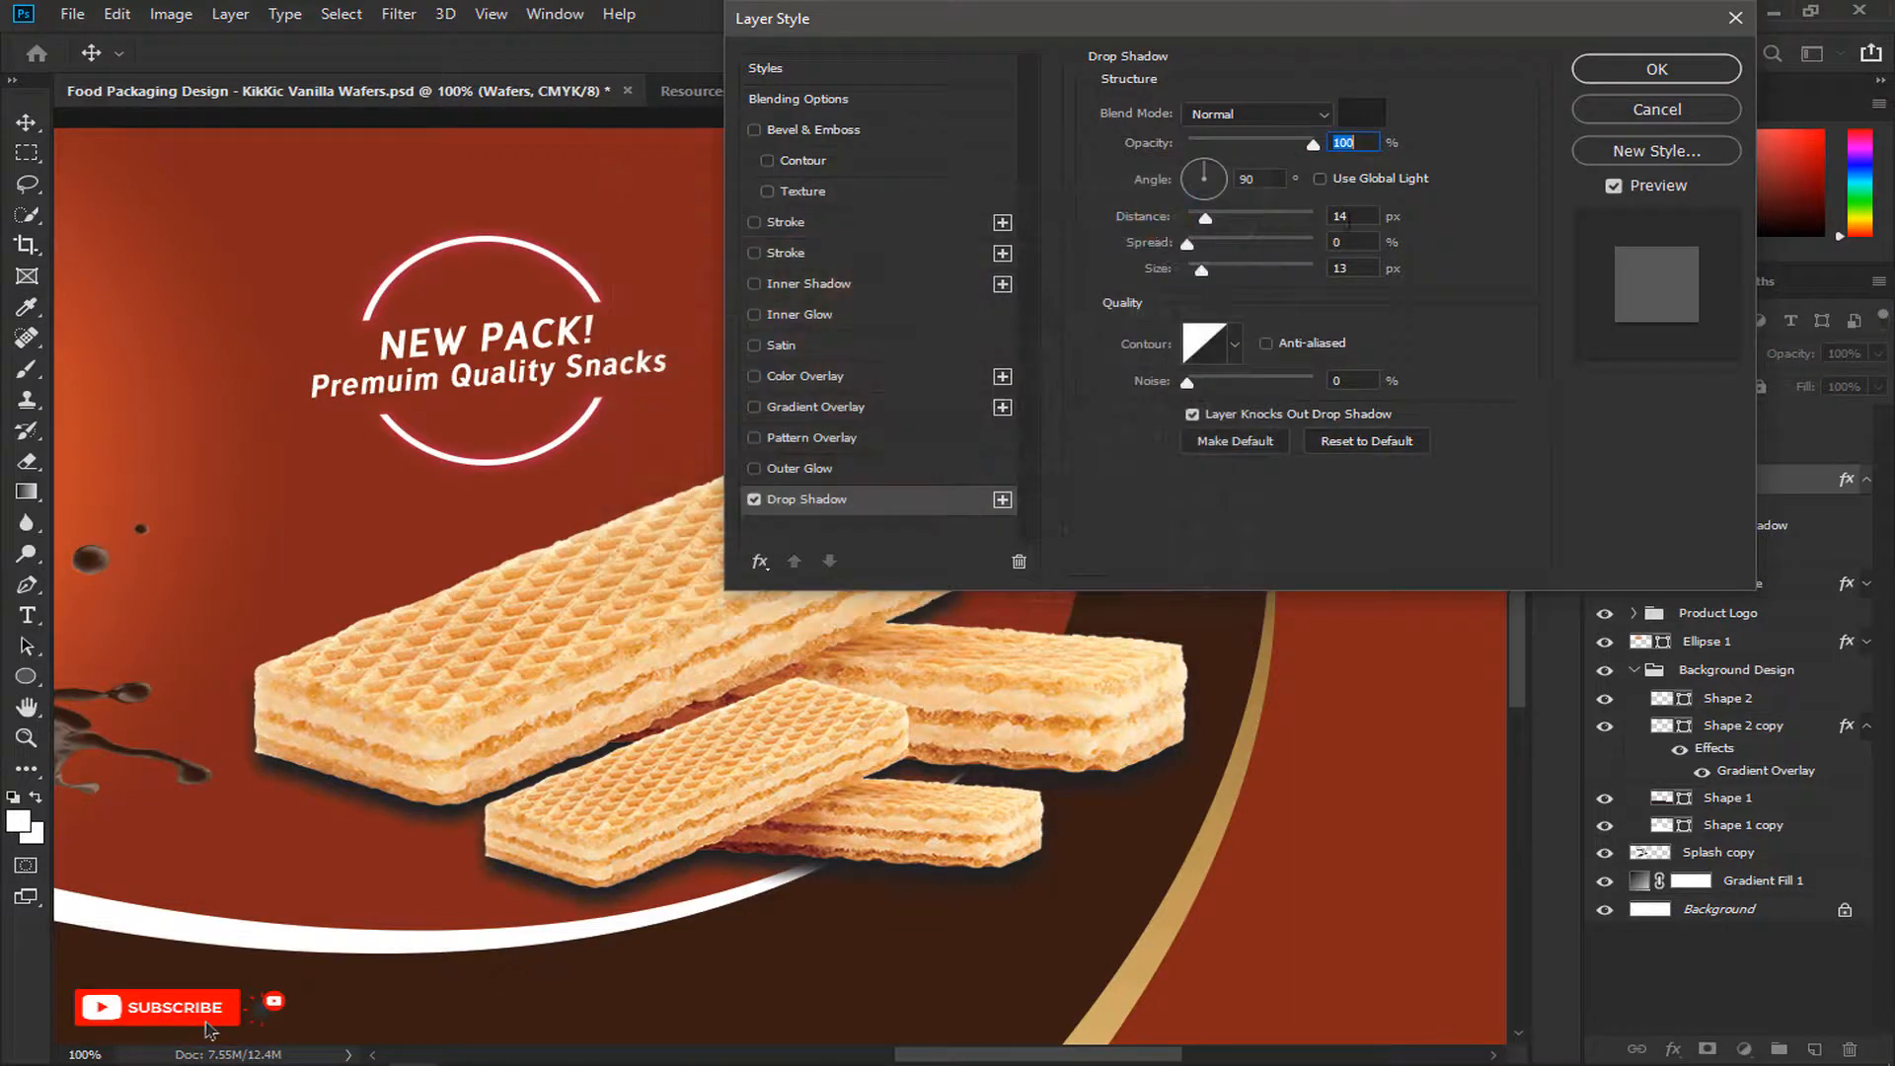
# Step: Set the wafers' shadow to 11 px distance, 0 px size and 40% opacity, and apply the style
pyautogui.doubleClick(1348, 219)
pyautogui.write('11')
pyautogui.doubleClick(1348, 268)
pyautogui.write('0')
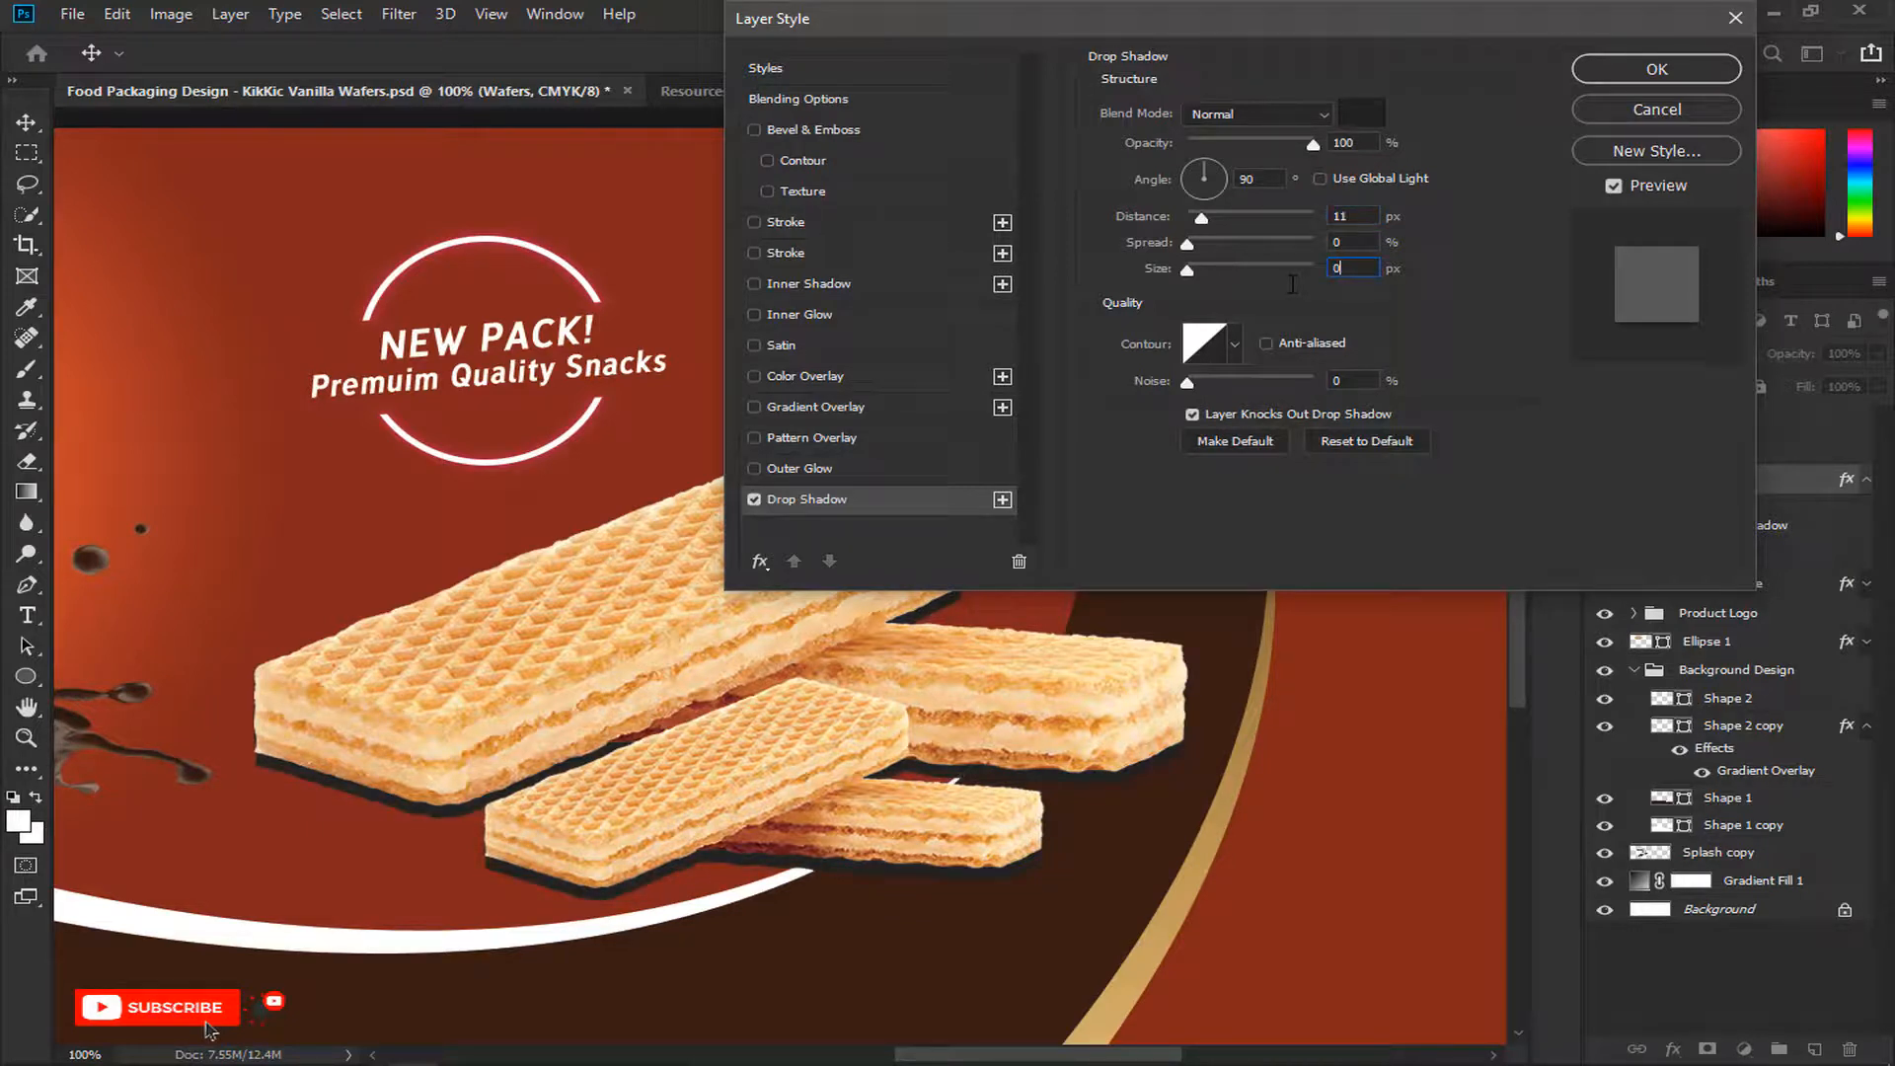
pyautogui.doubleClick(1350, 144)
pyautogui.write('40')
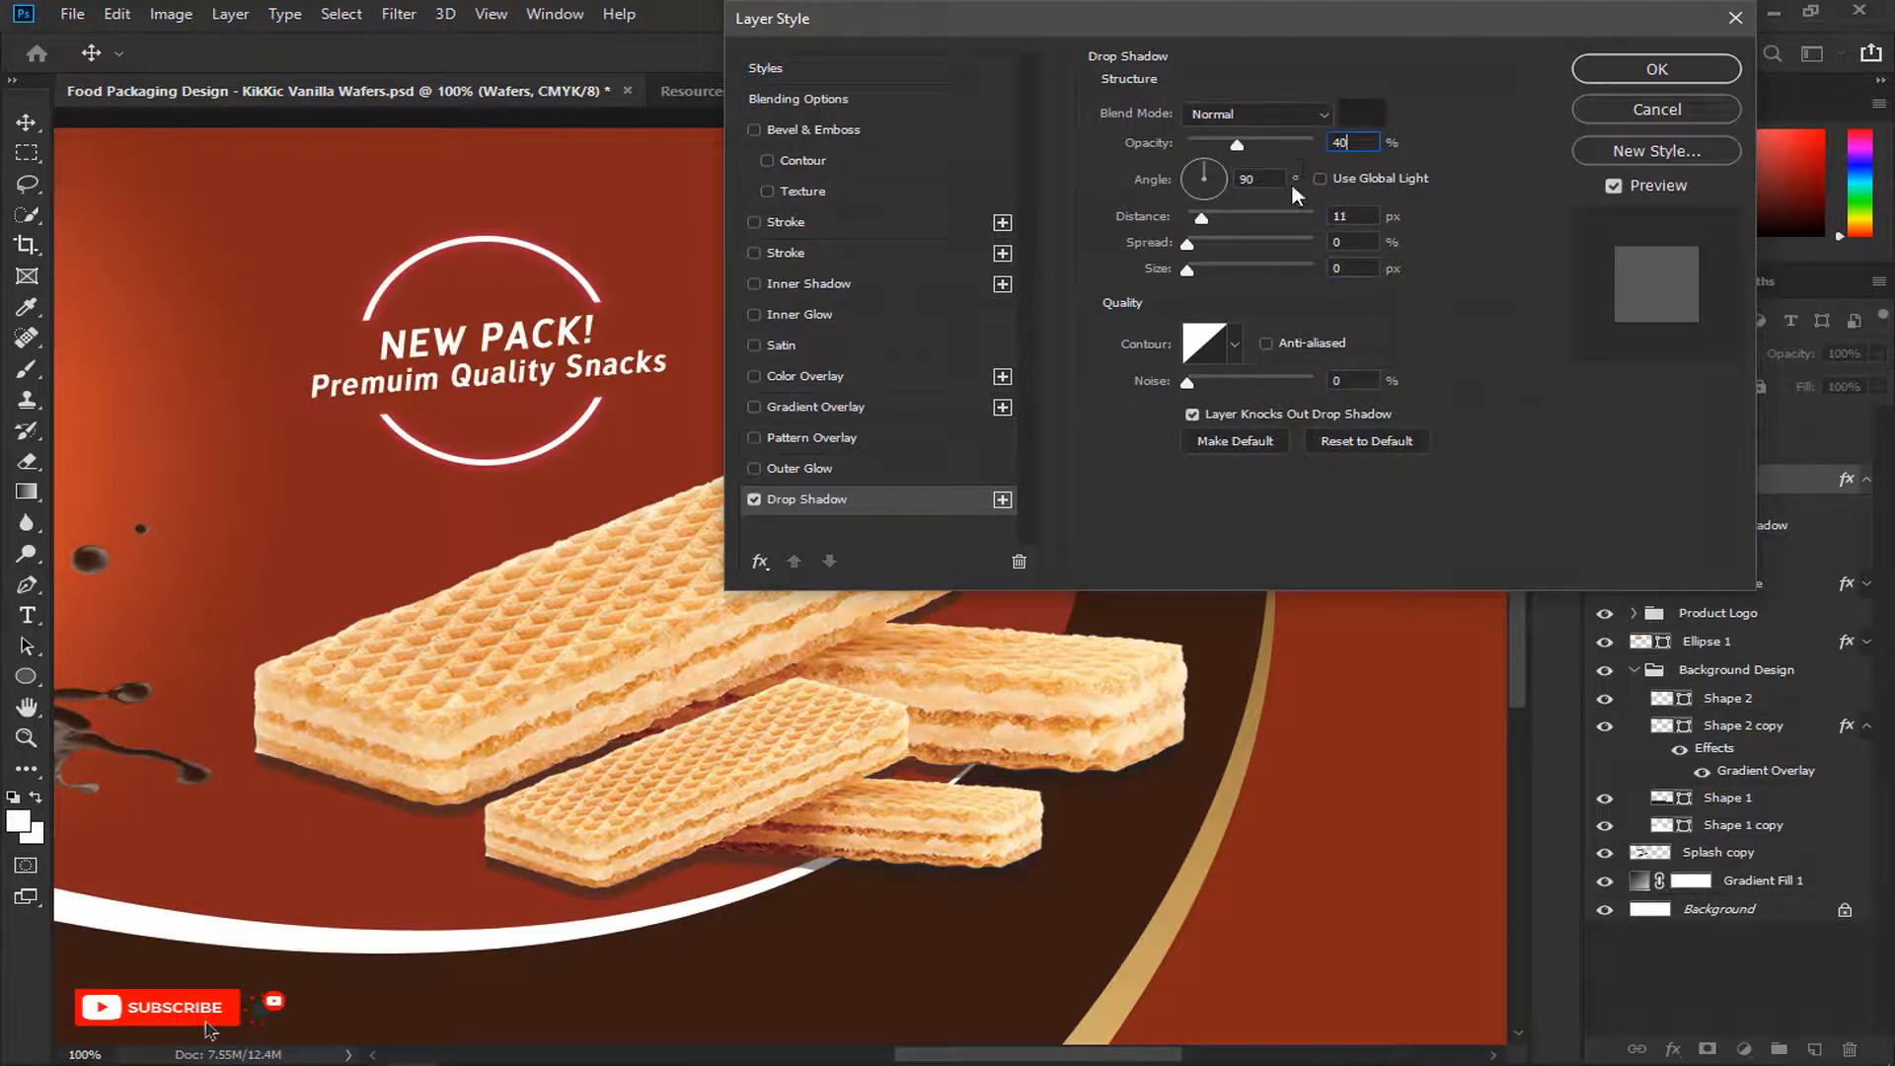
pyautogui.click(1607, 71)
pyautogui.hotkey('ctrl', '-')
pyautogui.hotkey('ctrl', '-')
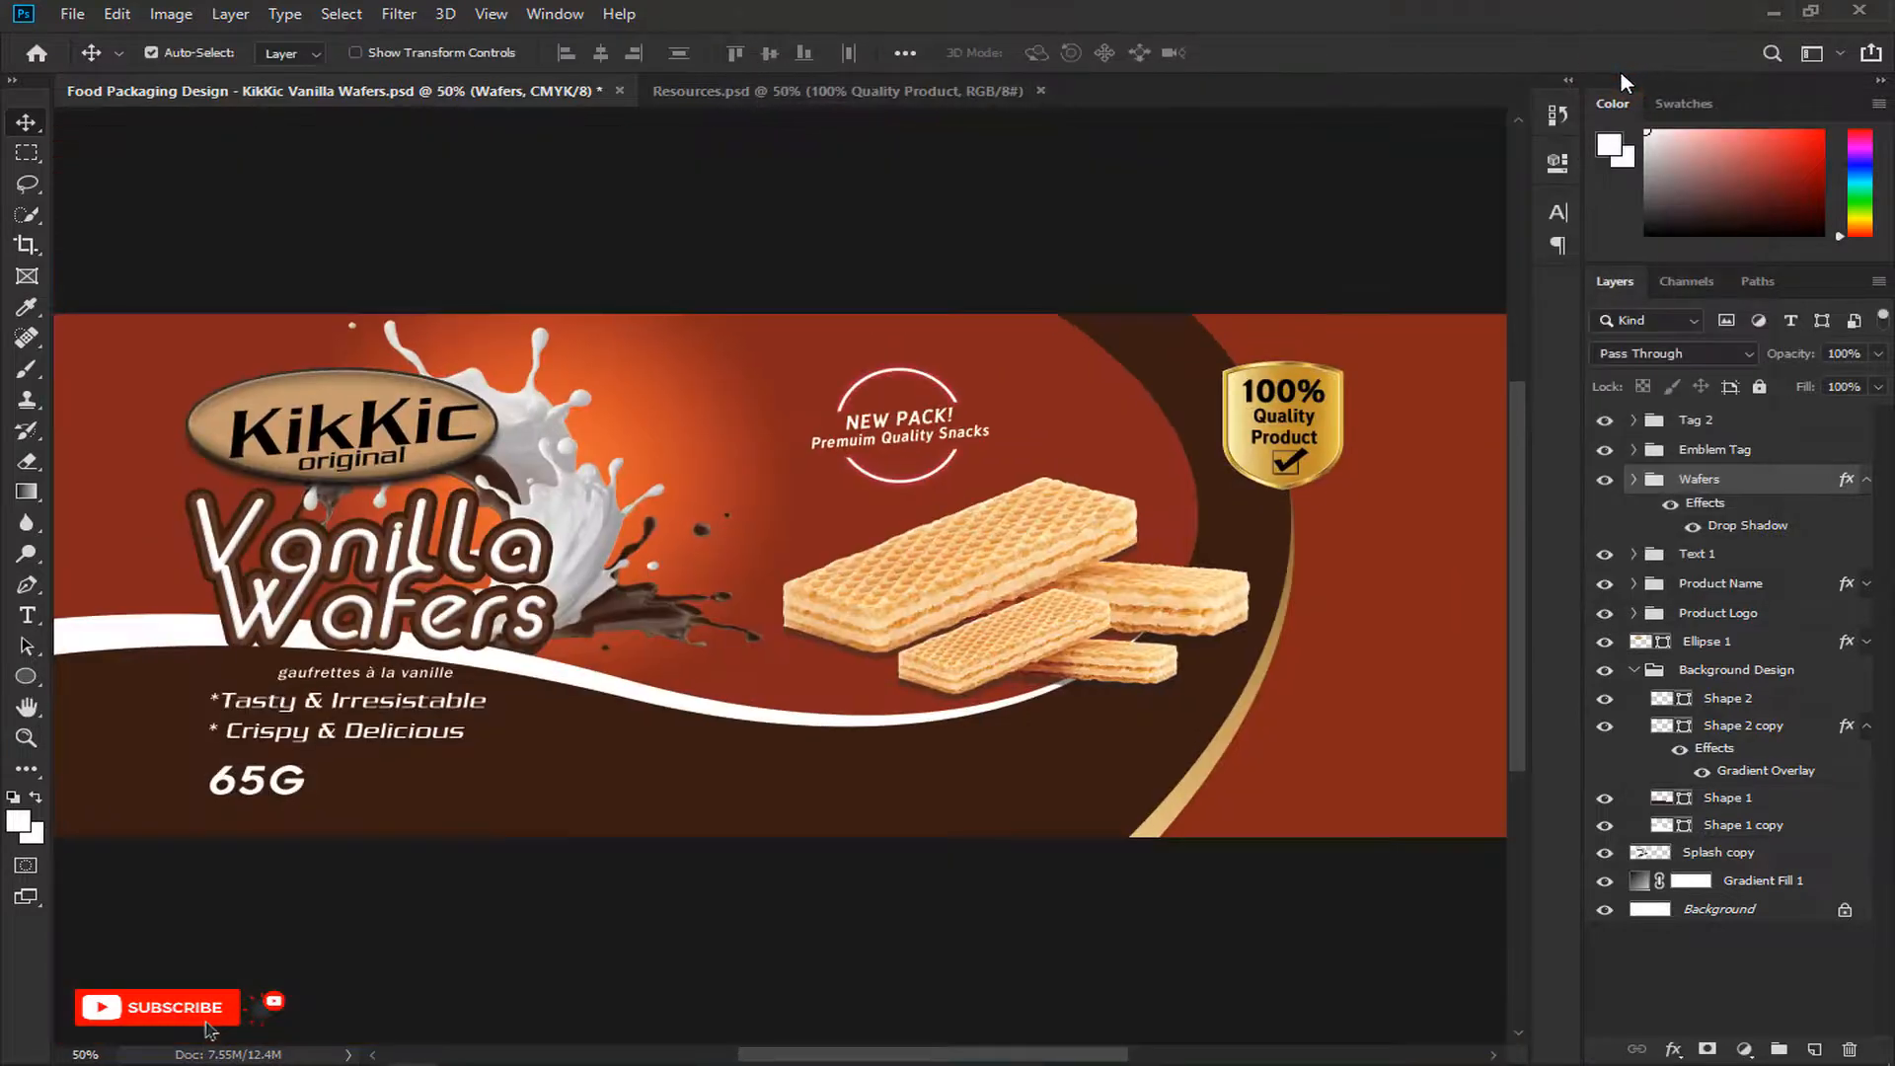
# Step: Collapse the effect lists of Wafers and Shape 2 copy and close the Background Design group
pyautogui.click(1866, 480)
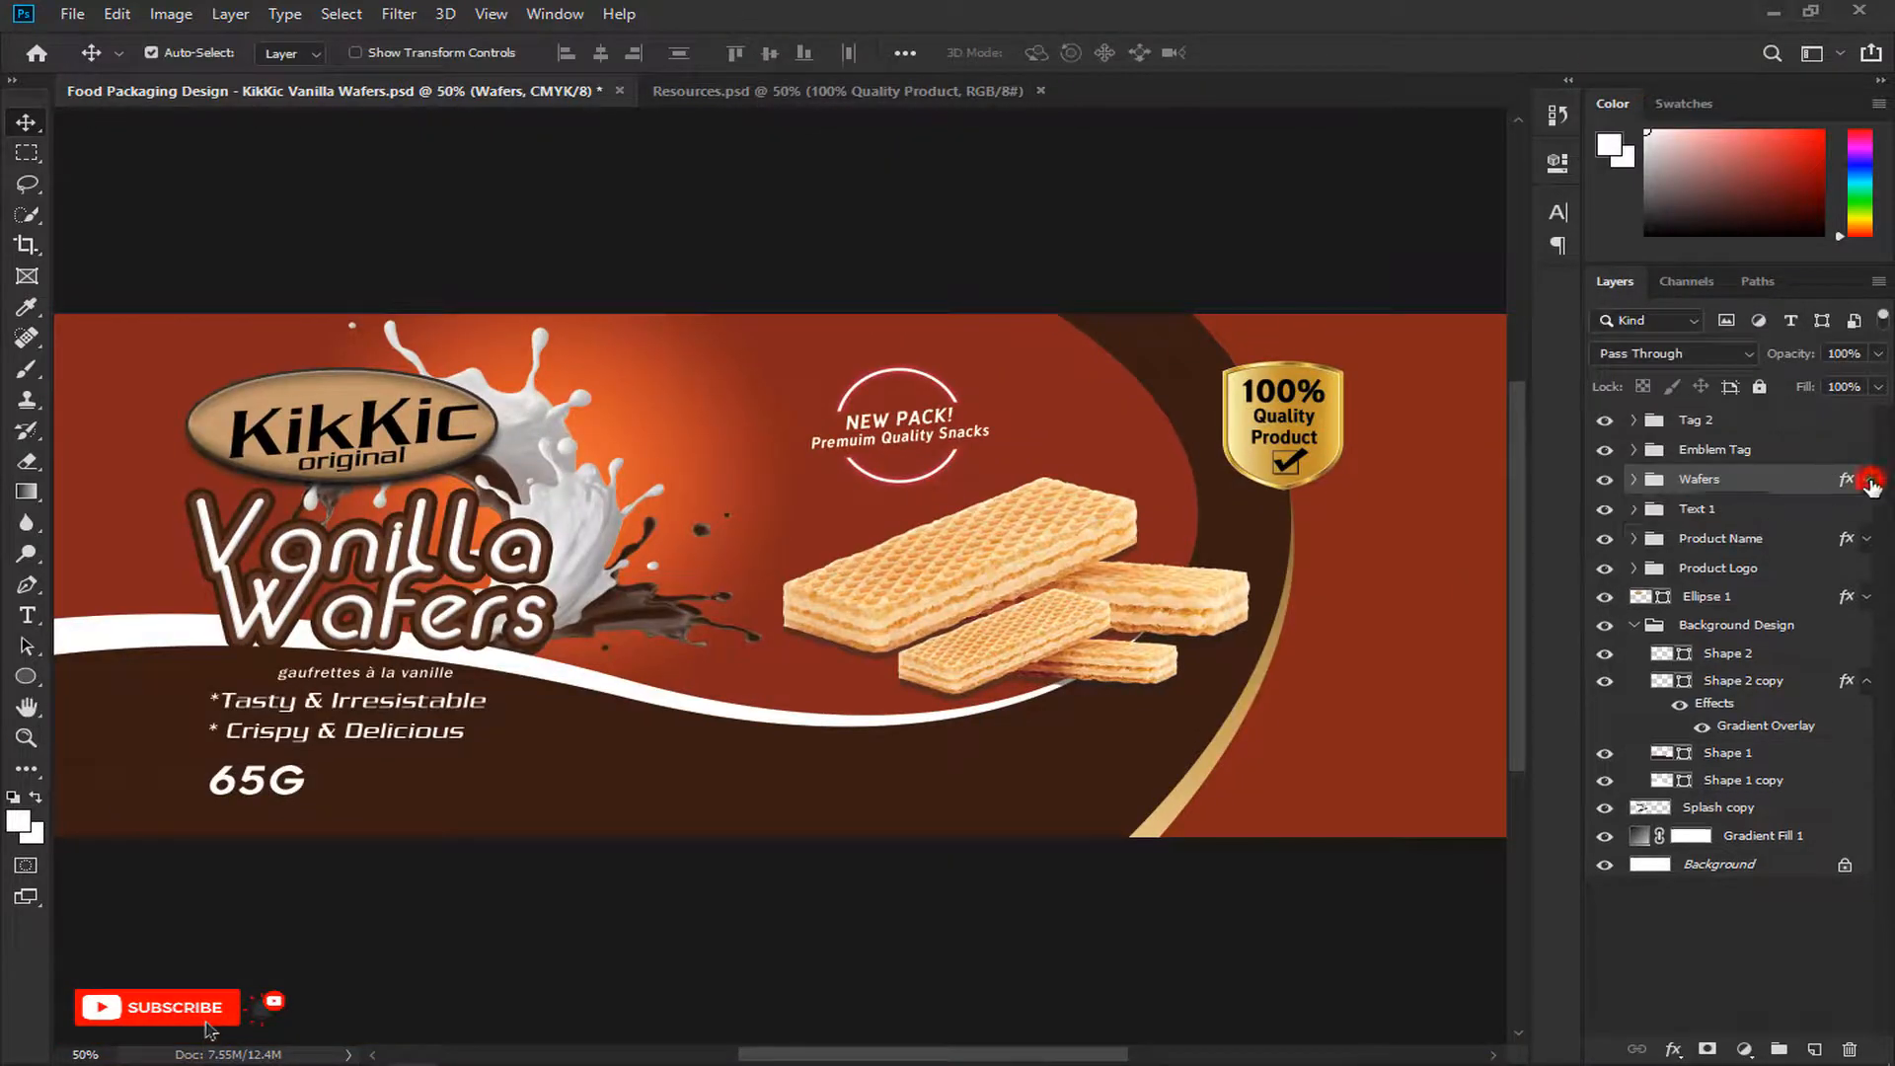
pyautogui.click(1866, 538)
pyautogui.click(1866, 540)
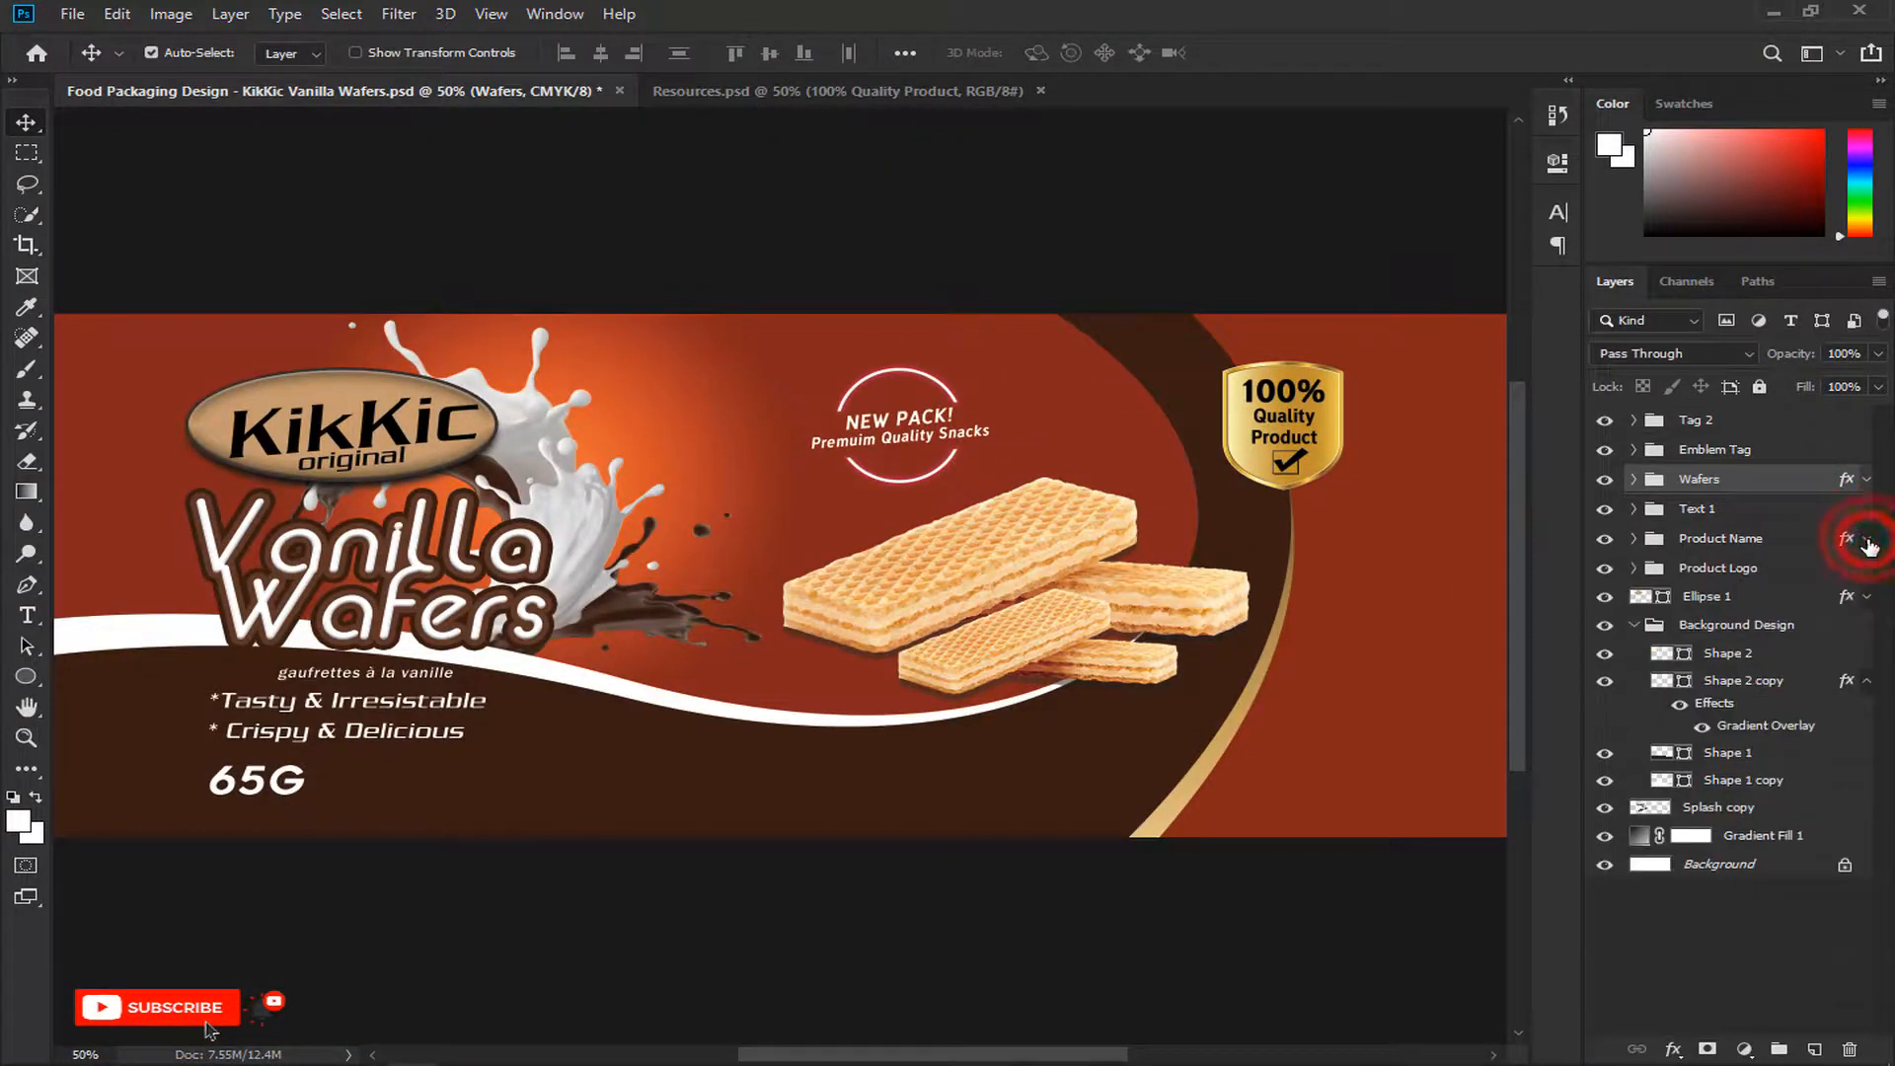
pyautogui.click(1866, 681)
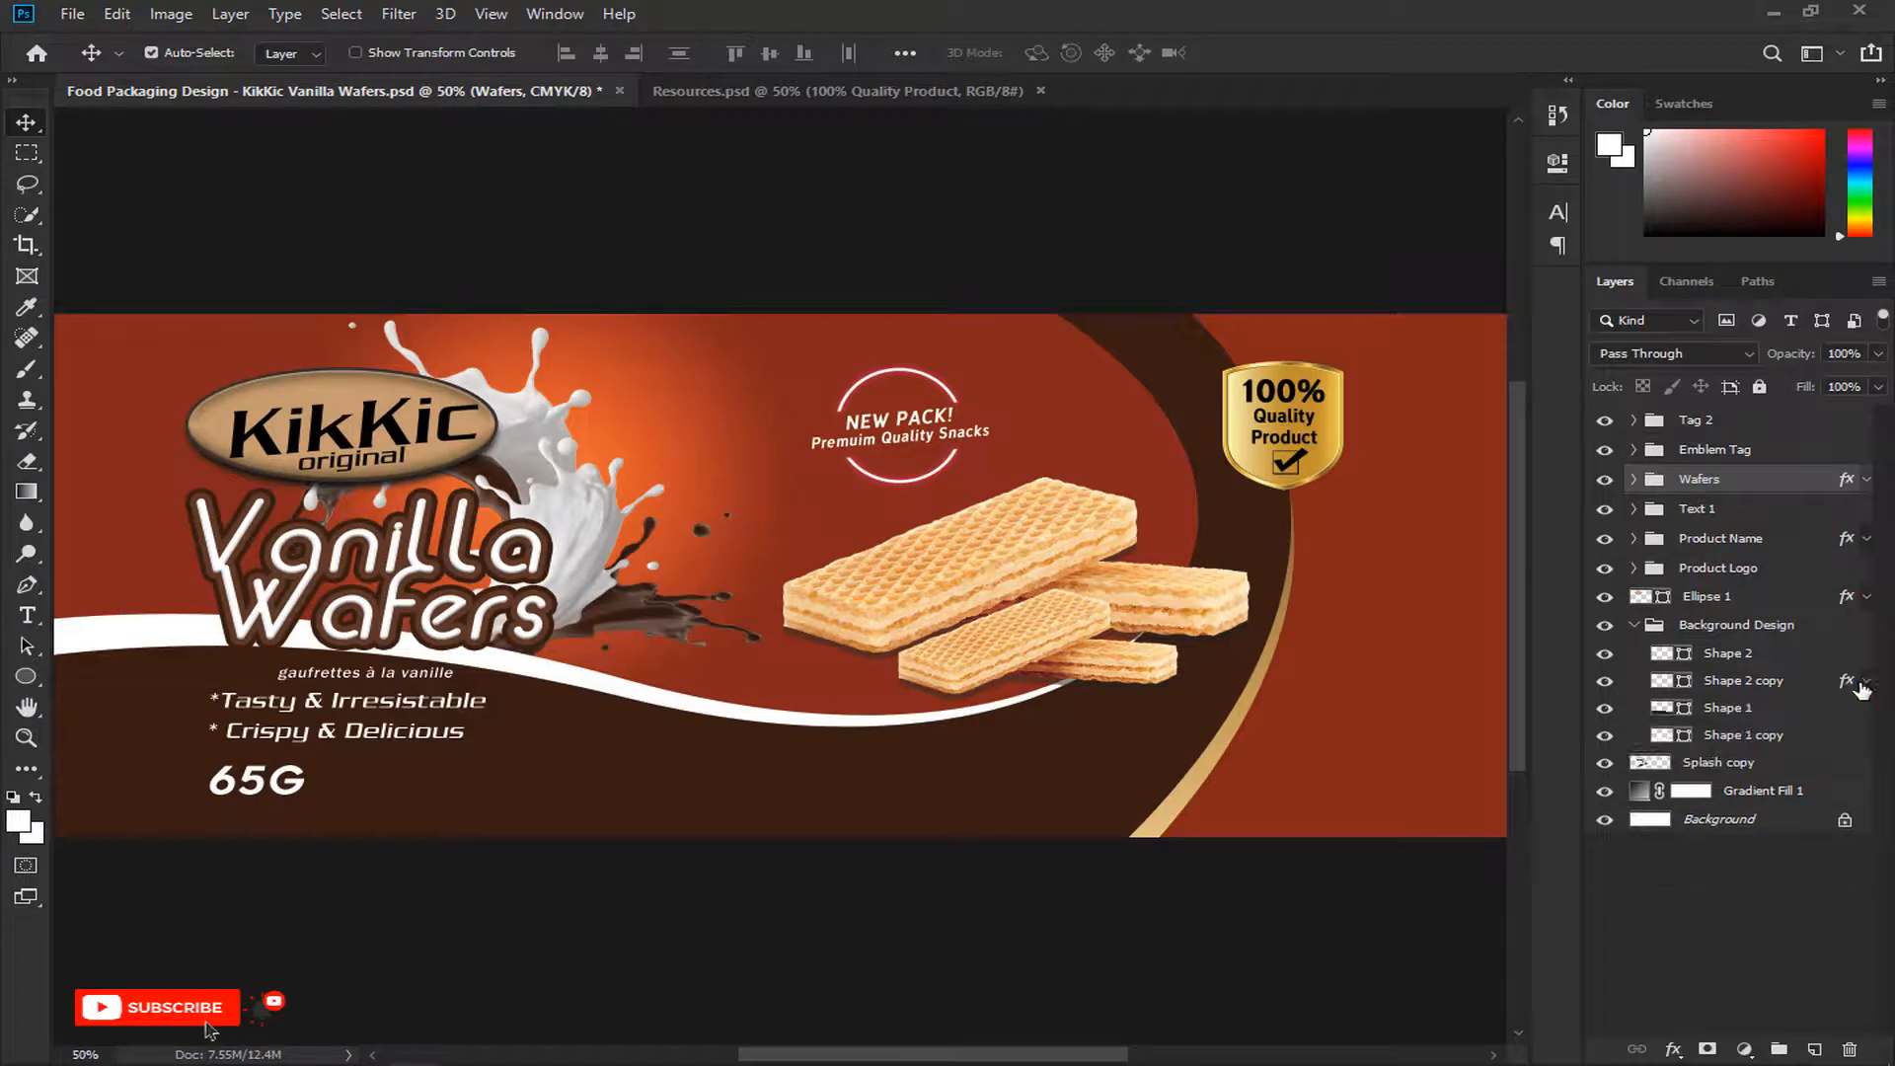
pyautogui.click(1633, 625)
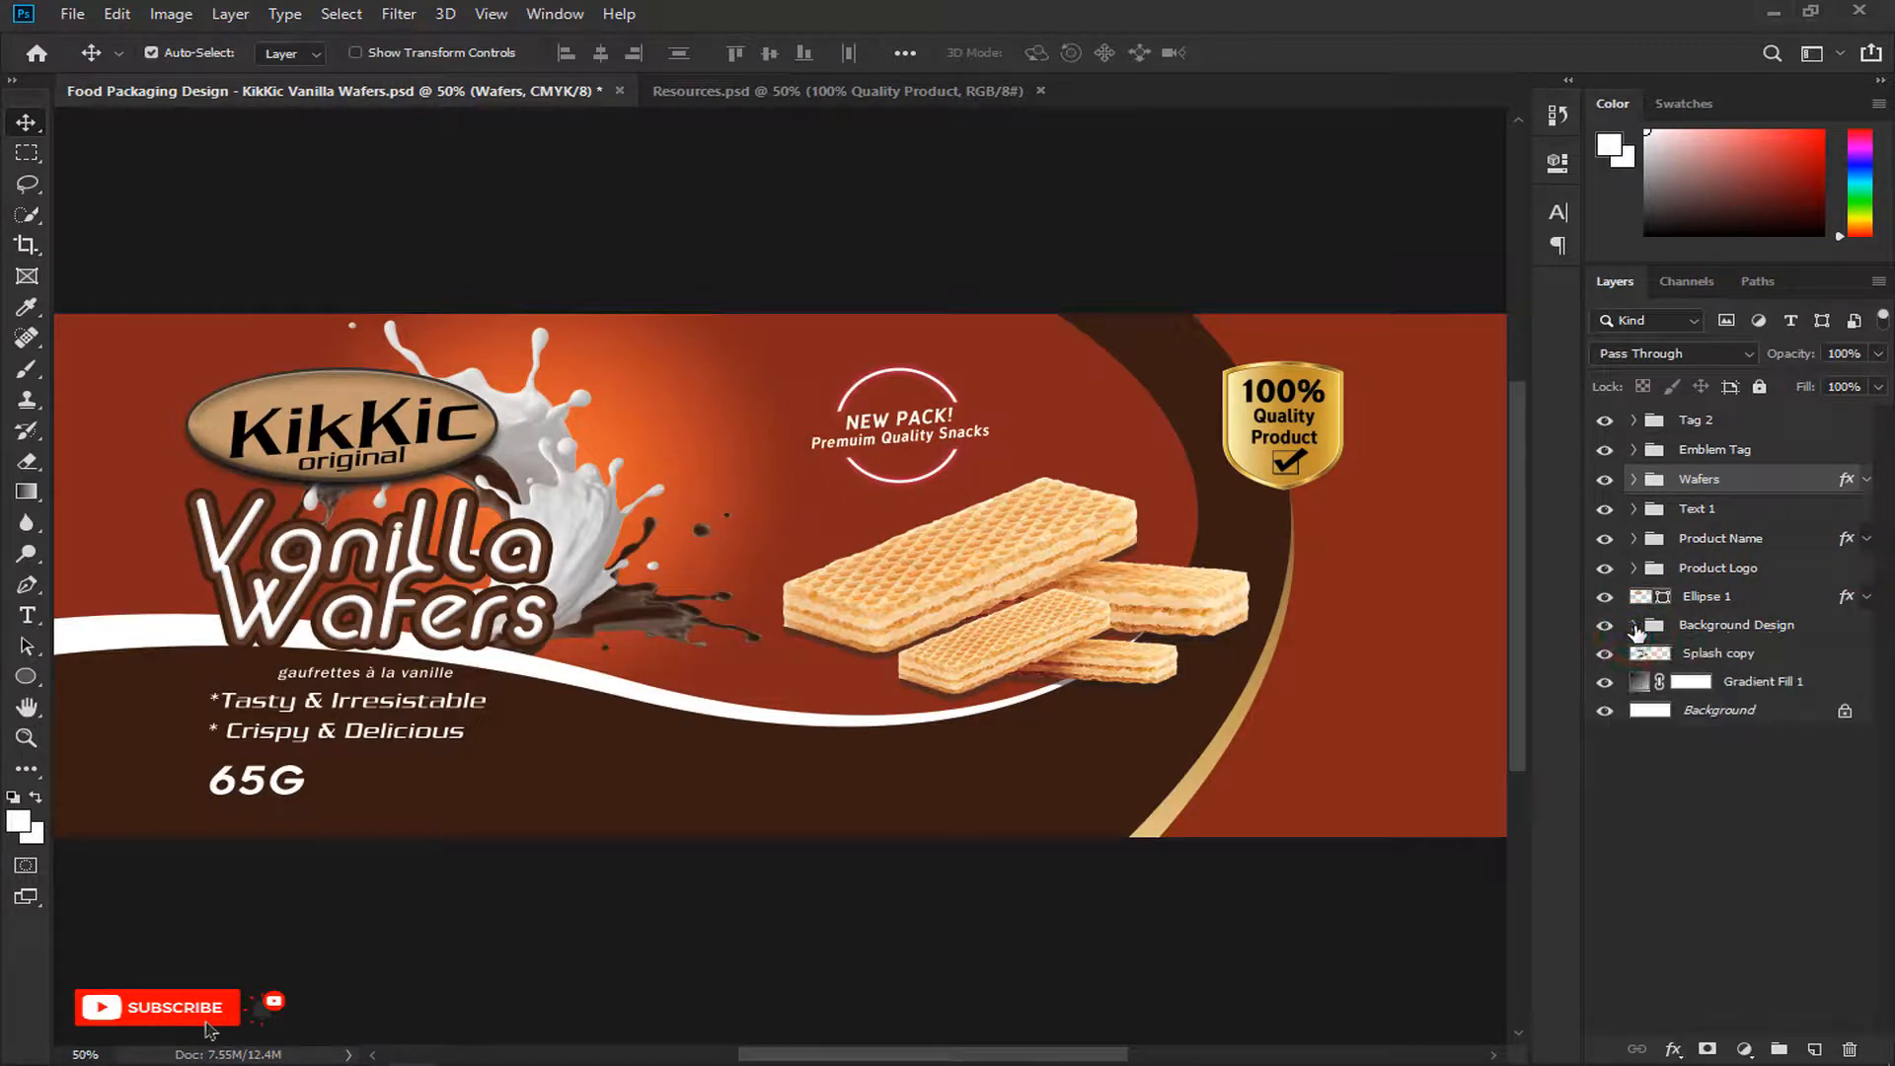
# Step: Review the complete packaging design at several magnifications
pyautogui.hotkey('ctrl', '-')
pyautogui.hotkey('ctrl', '-')
pyautogui.hotkey('ctrl', '-')
pyautogui.hotkey('ctrl', '+')
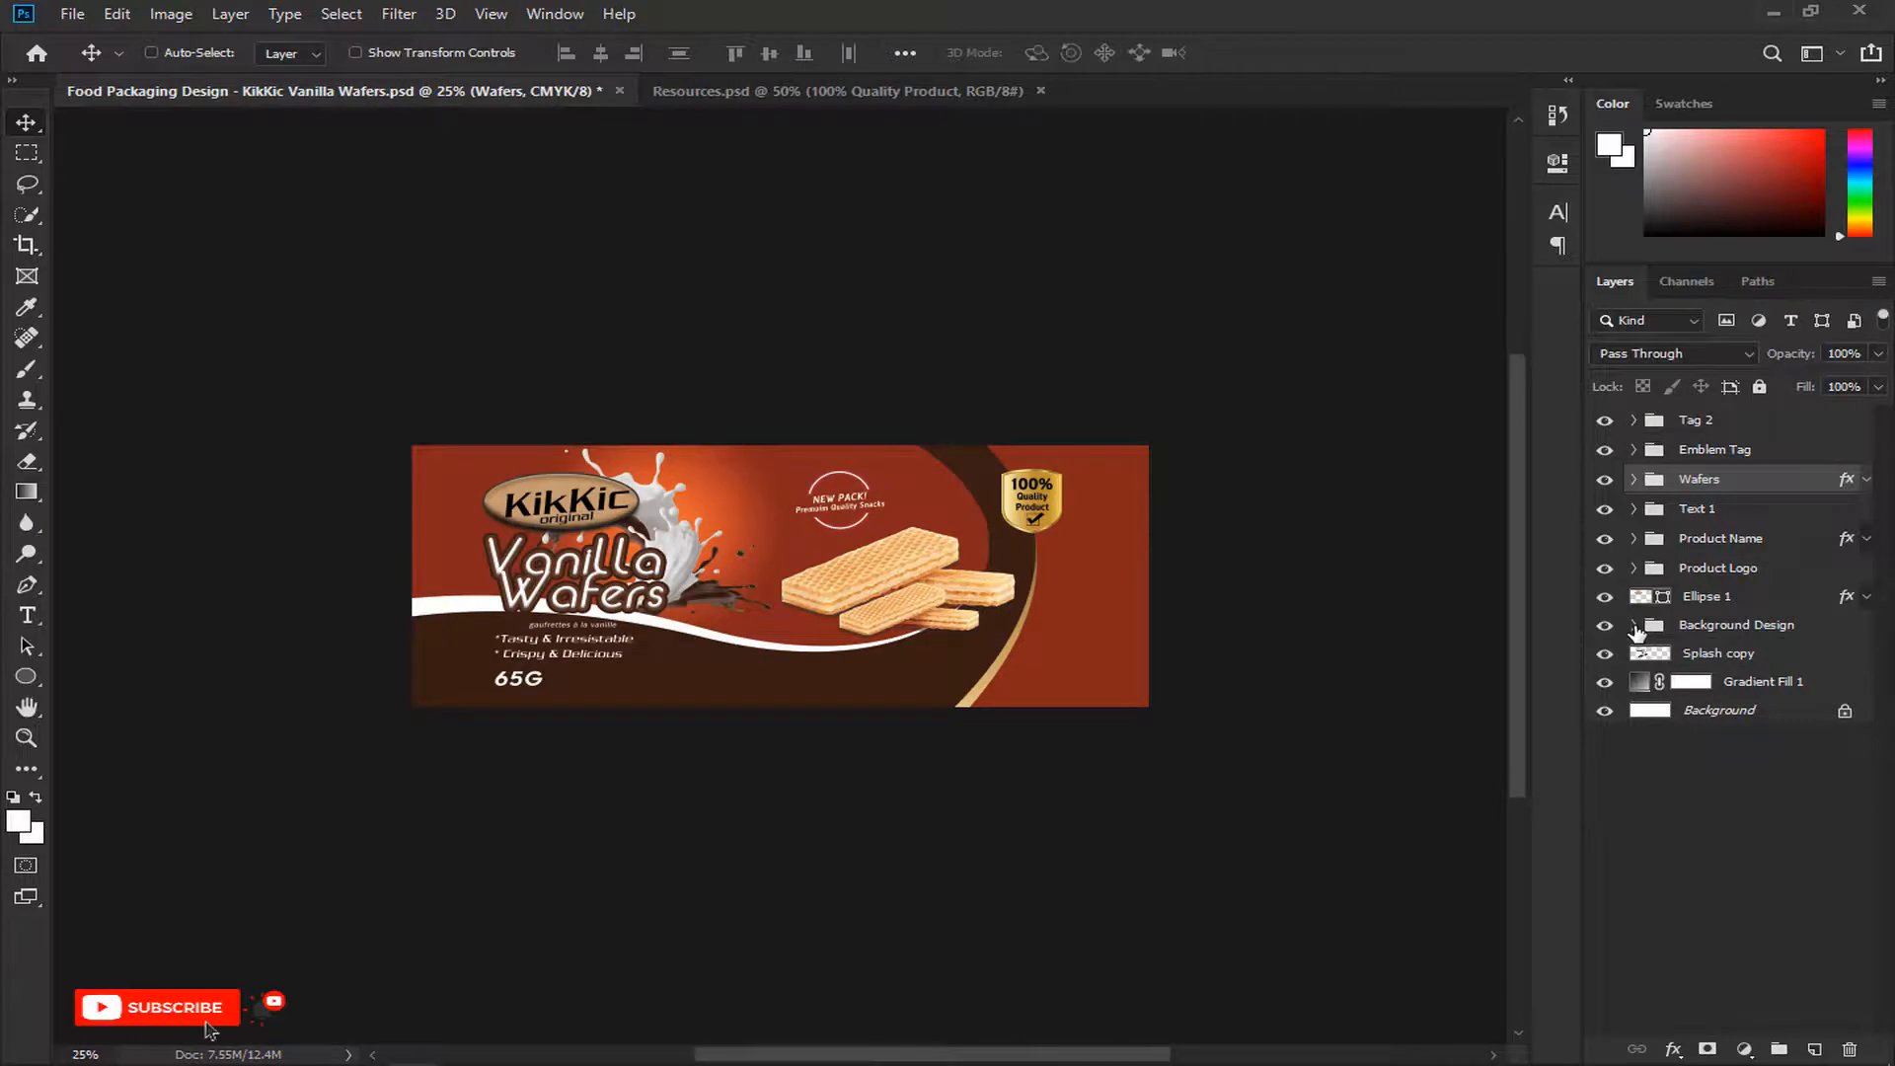
pyautogui.hotkey('ctrl', '+')
pyautogui.hotkey('ctrl', '+')
pyautogui.hotkey('ctrl', '+')
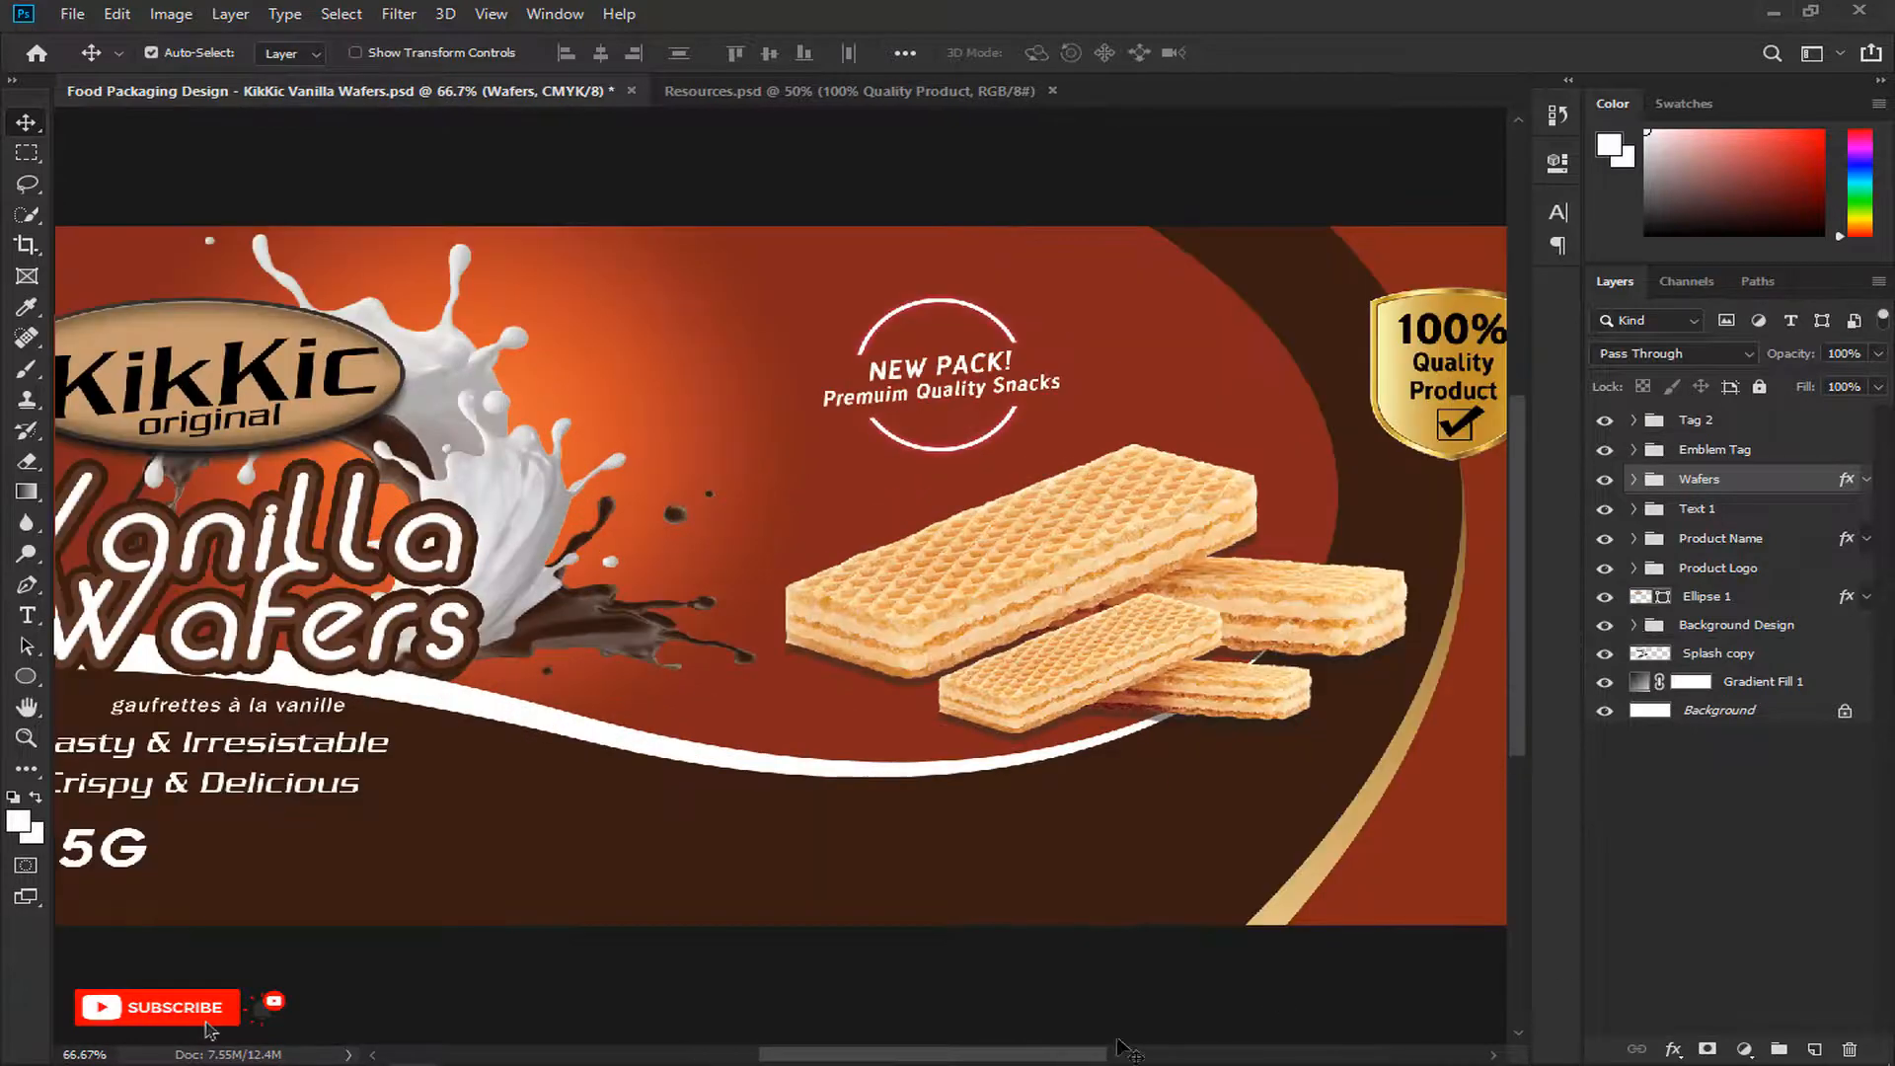
pyautogui.moveTo(1123, 1050)
pyautogui.mouseDown()
pyautogui.moveTo(1083, 1035)
pyautogui.moveTo(1020, 1059)
pyautogui.moveTo(1145, 1023)
pyautogui.mouseUp()
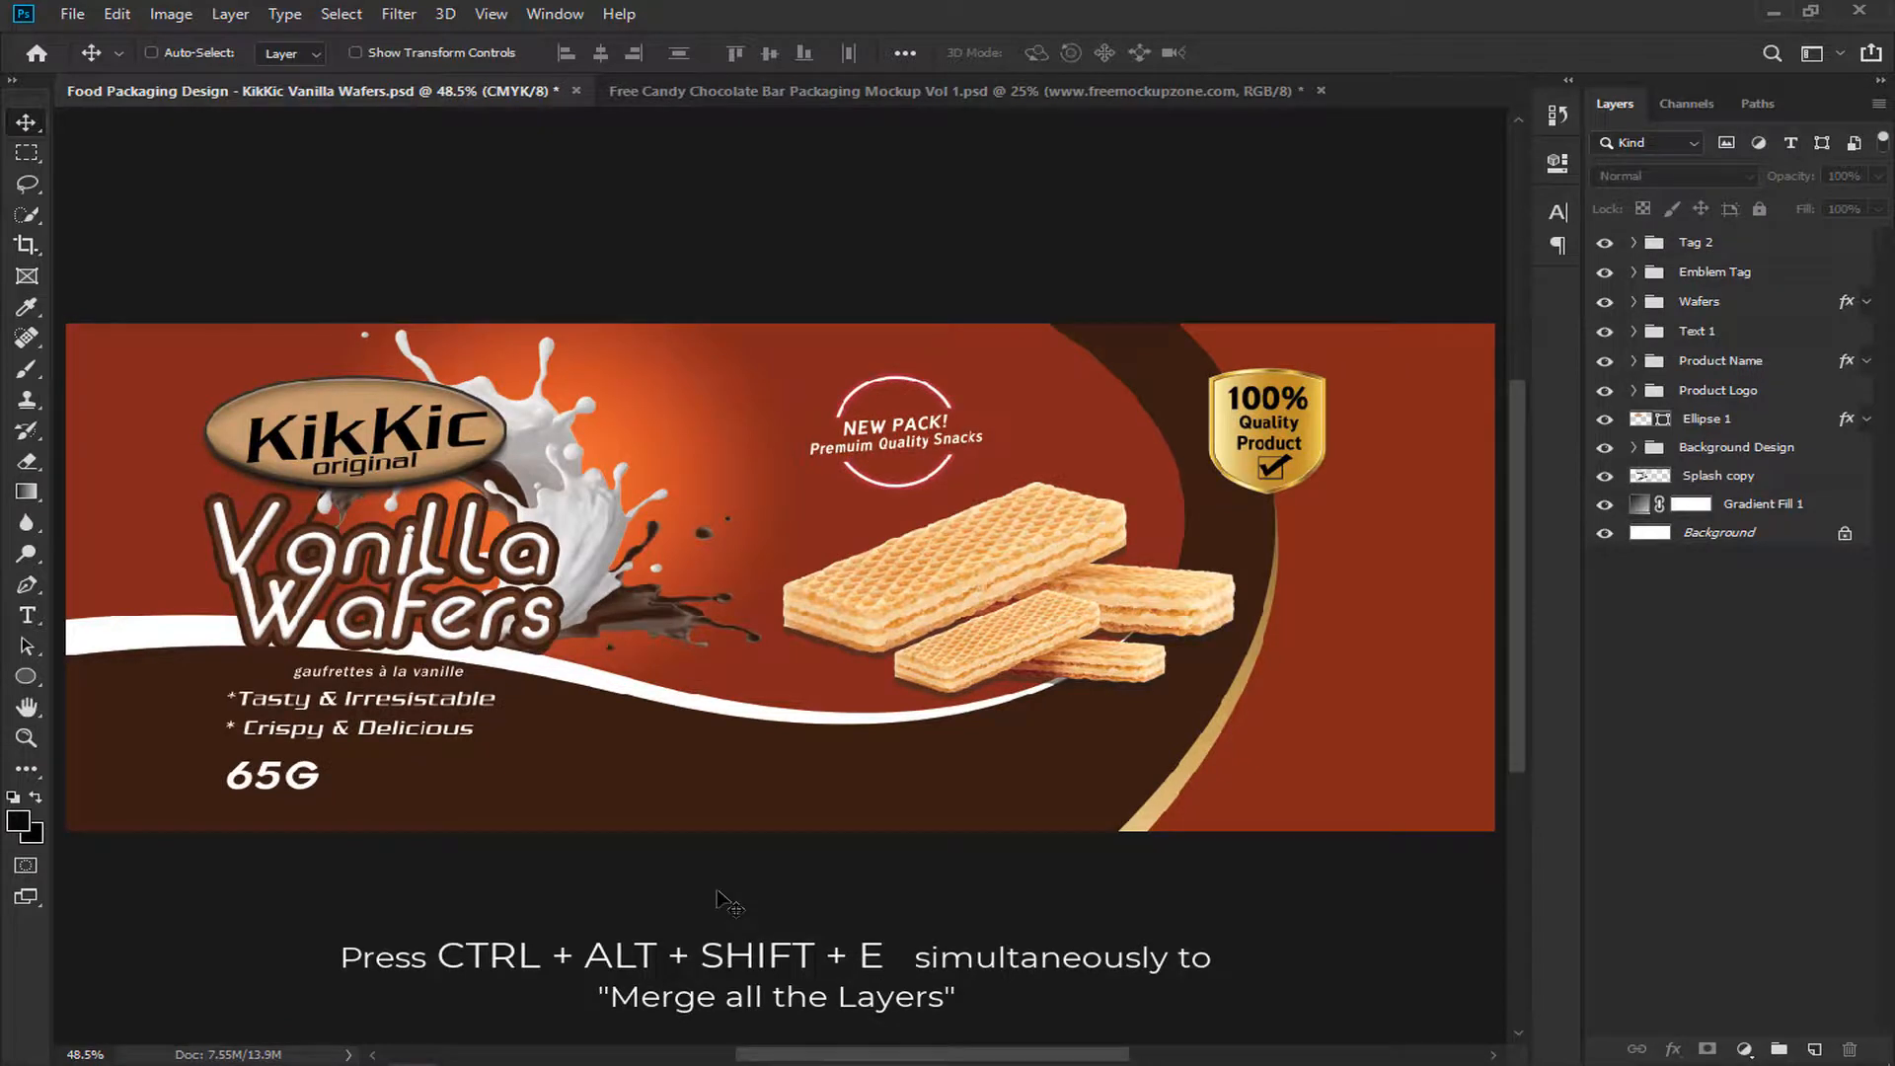
# Step: Stamp all visible layers into one new layer and open the "Place Artwork Here" smart object of the candy bar mockup
pyautogui.hotkey('ctrl', 'alt', 'shift', 'e')
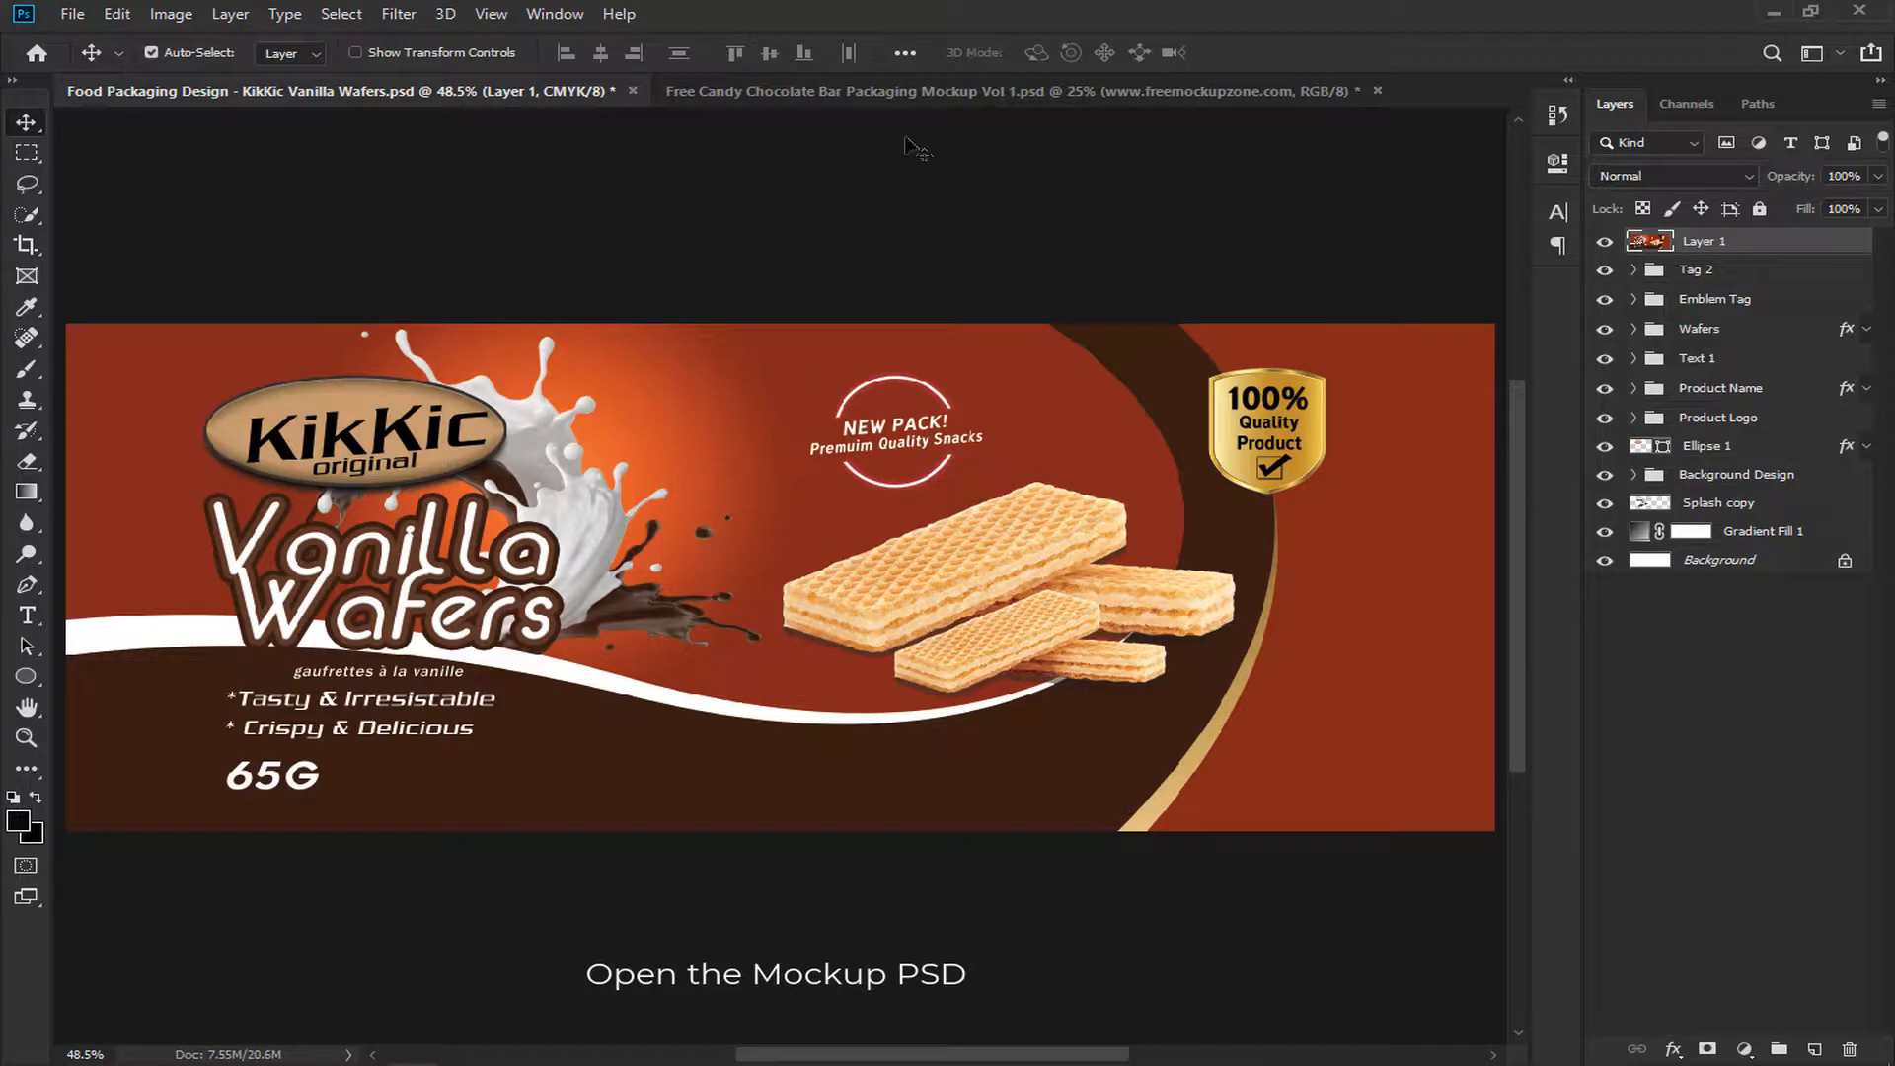
pyautogui.click(941, 93)
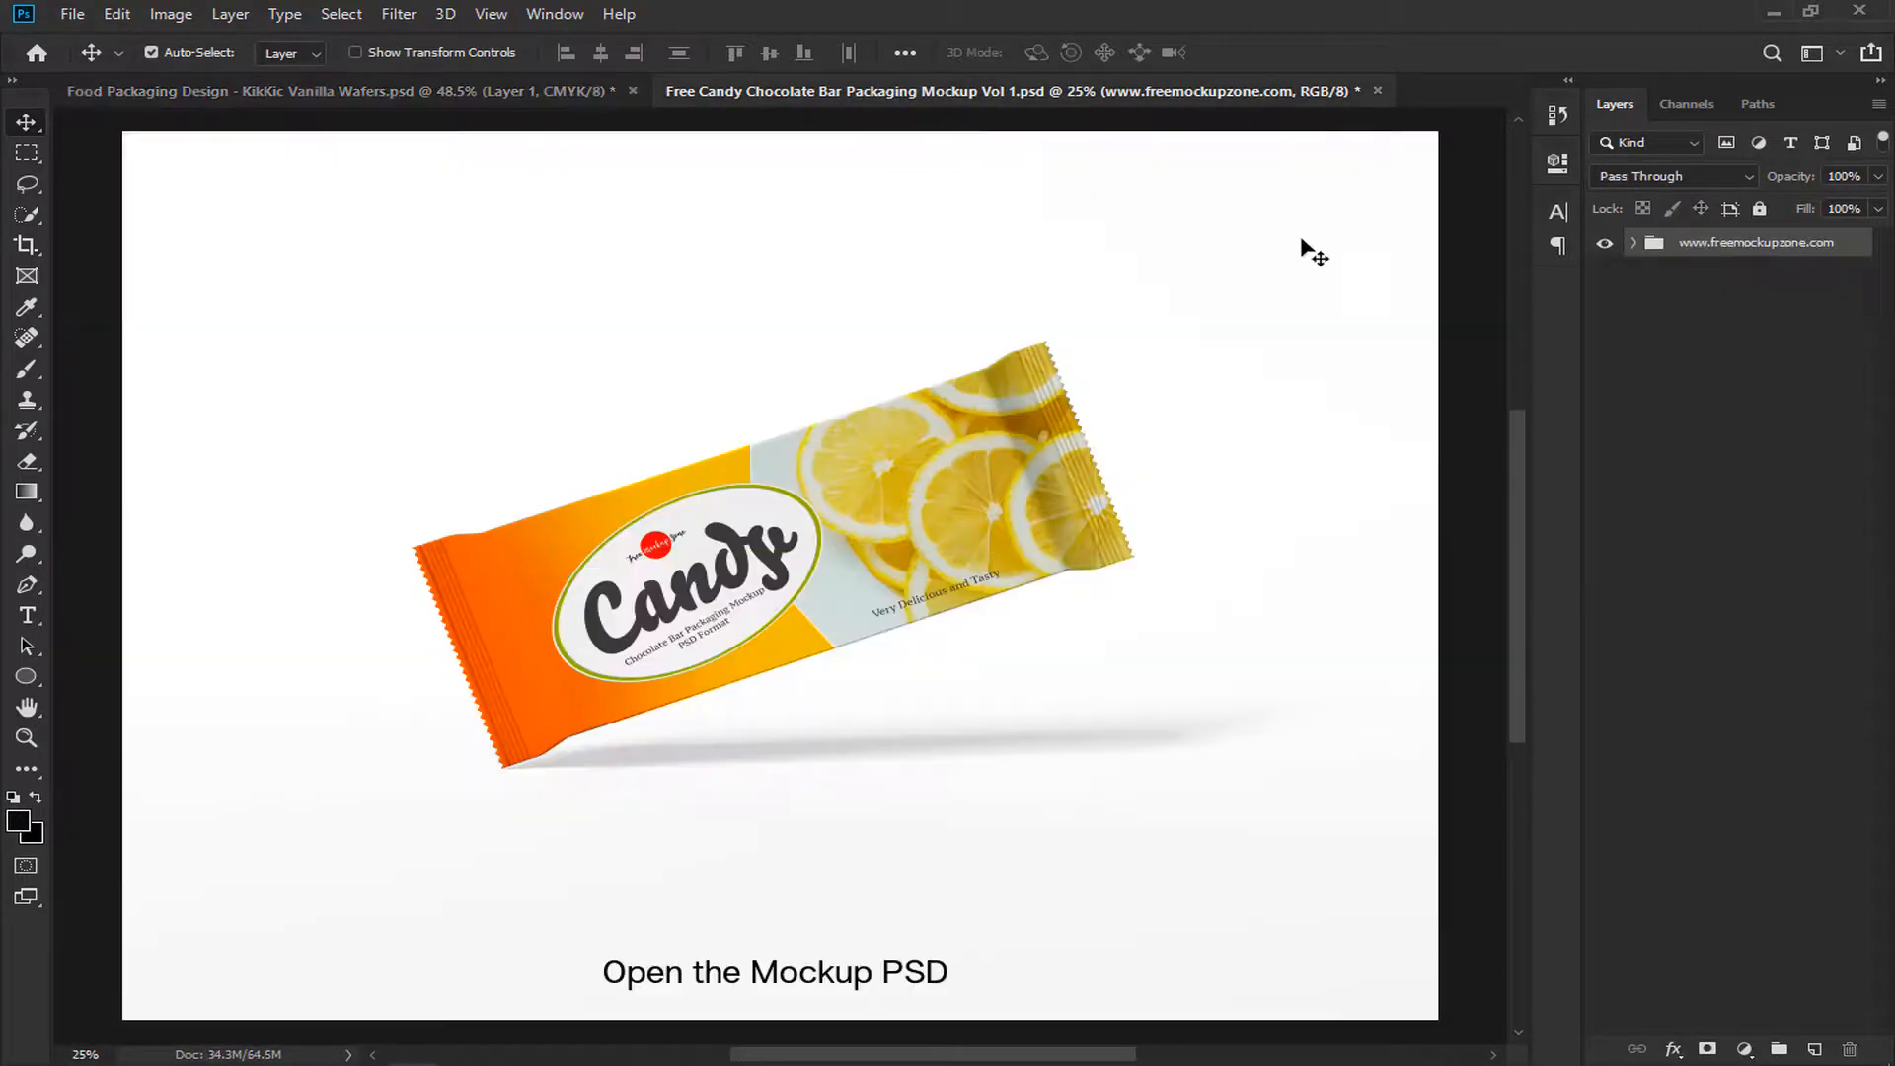
pyautogui.click(1633, 245)
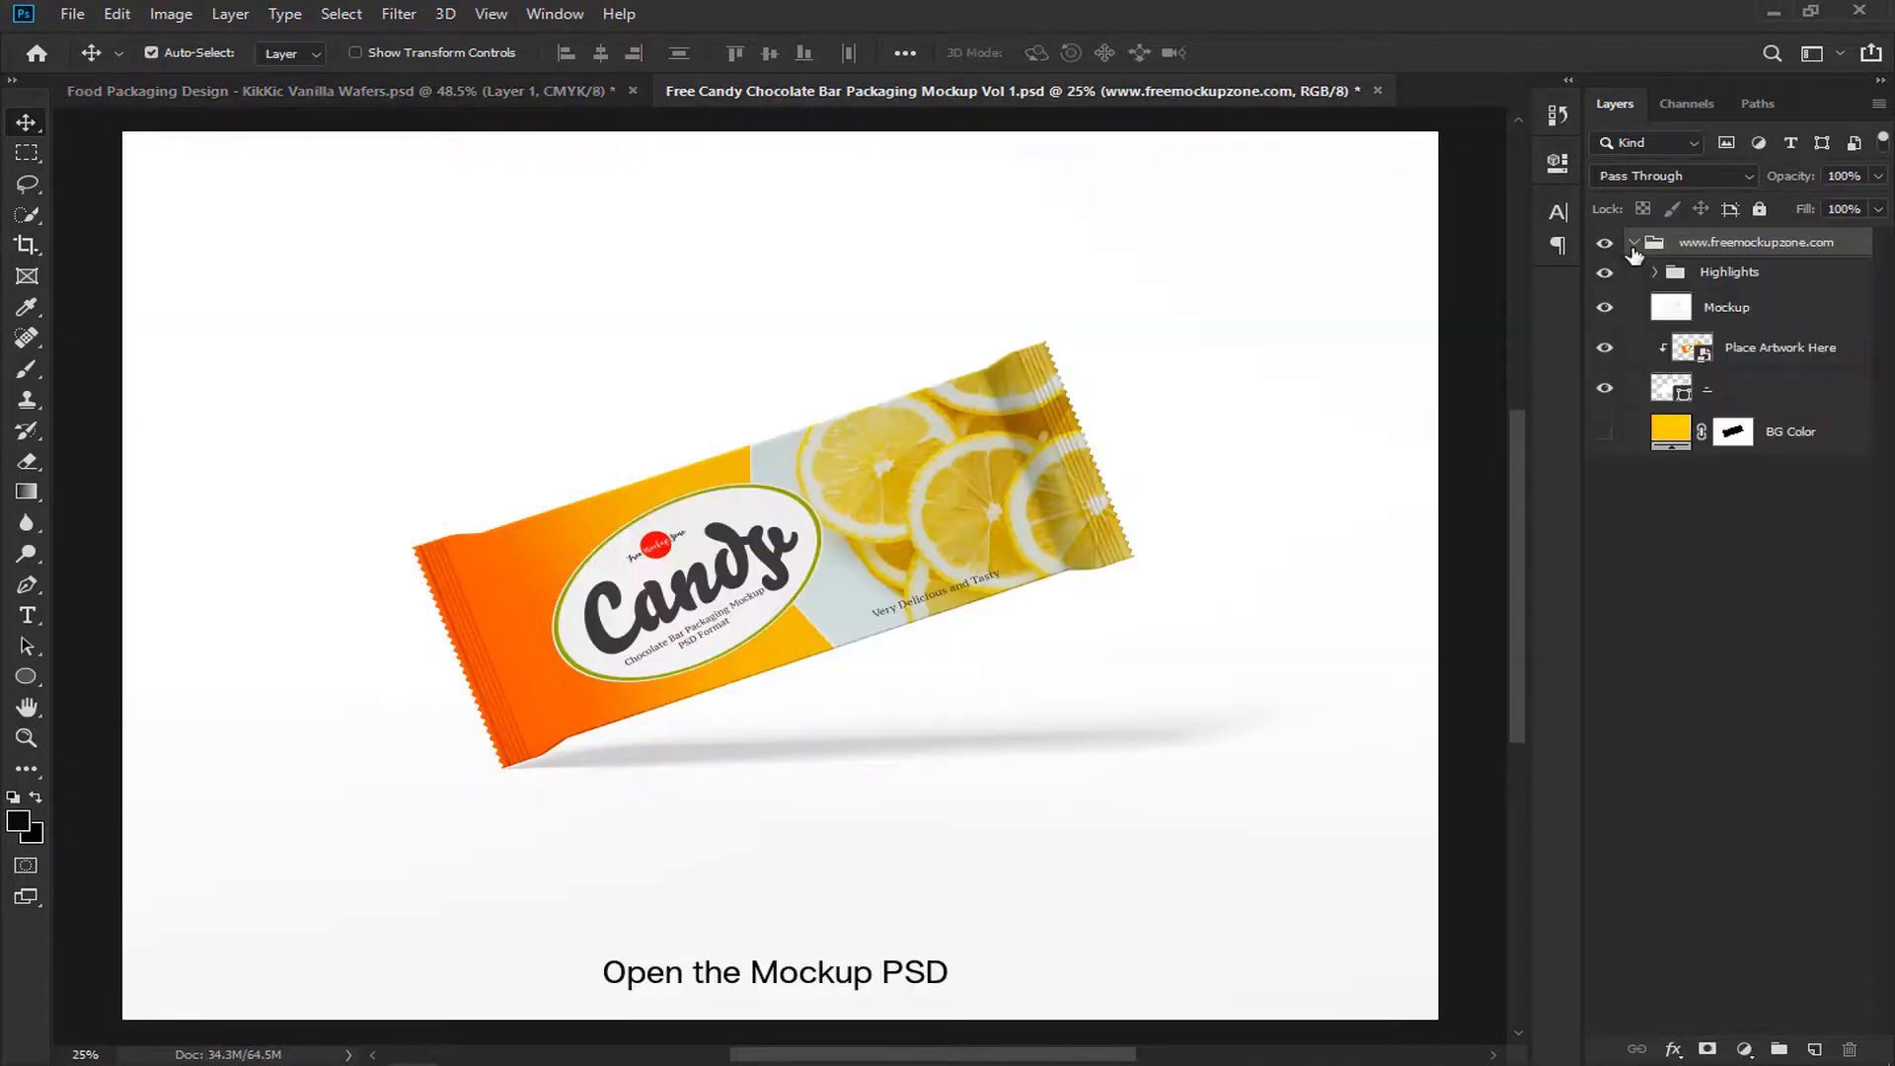
pyautogui.doubleClick(1692, 351)
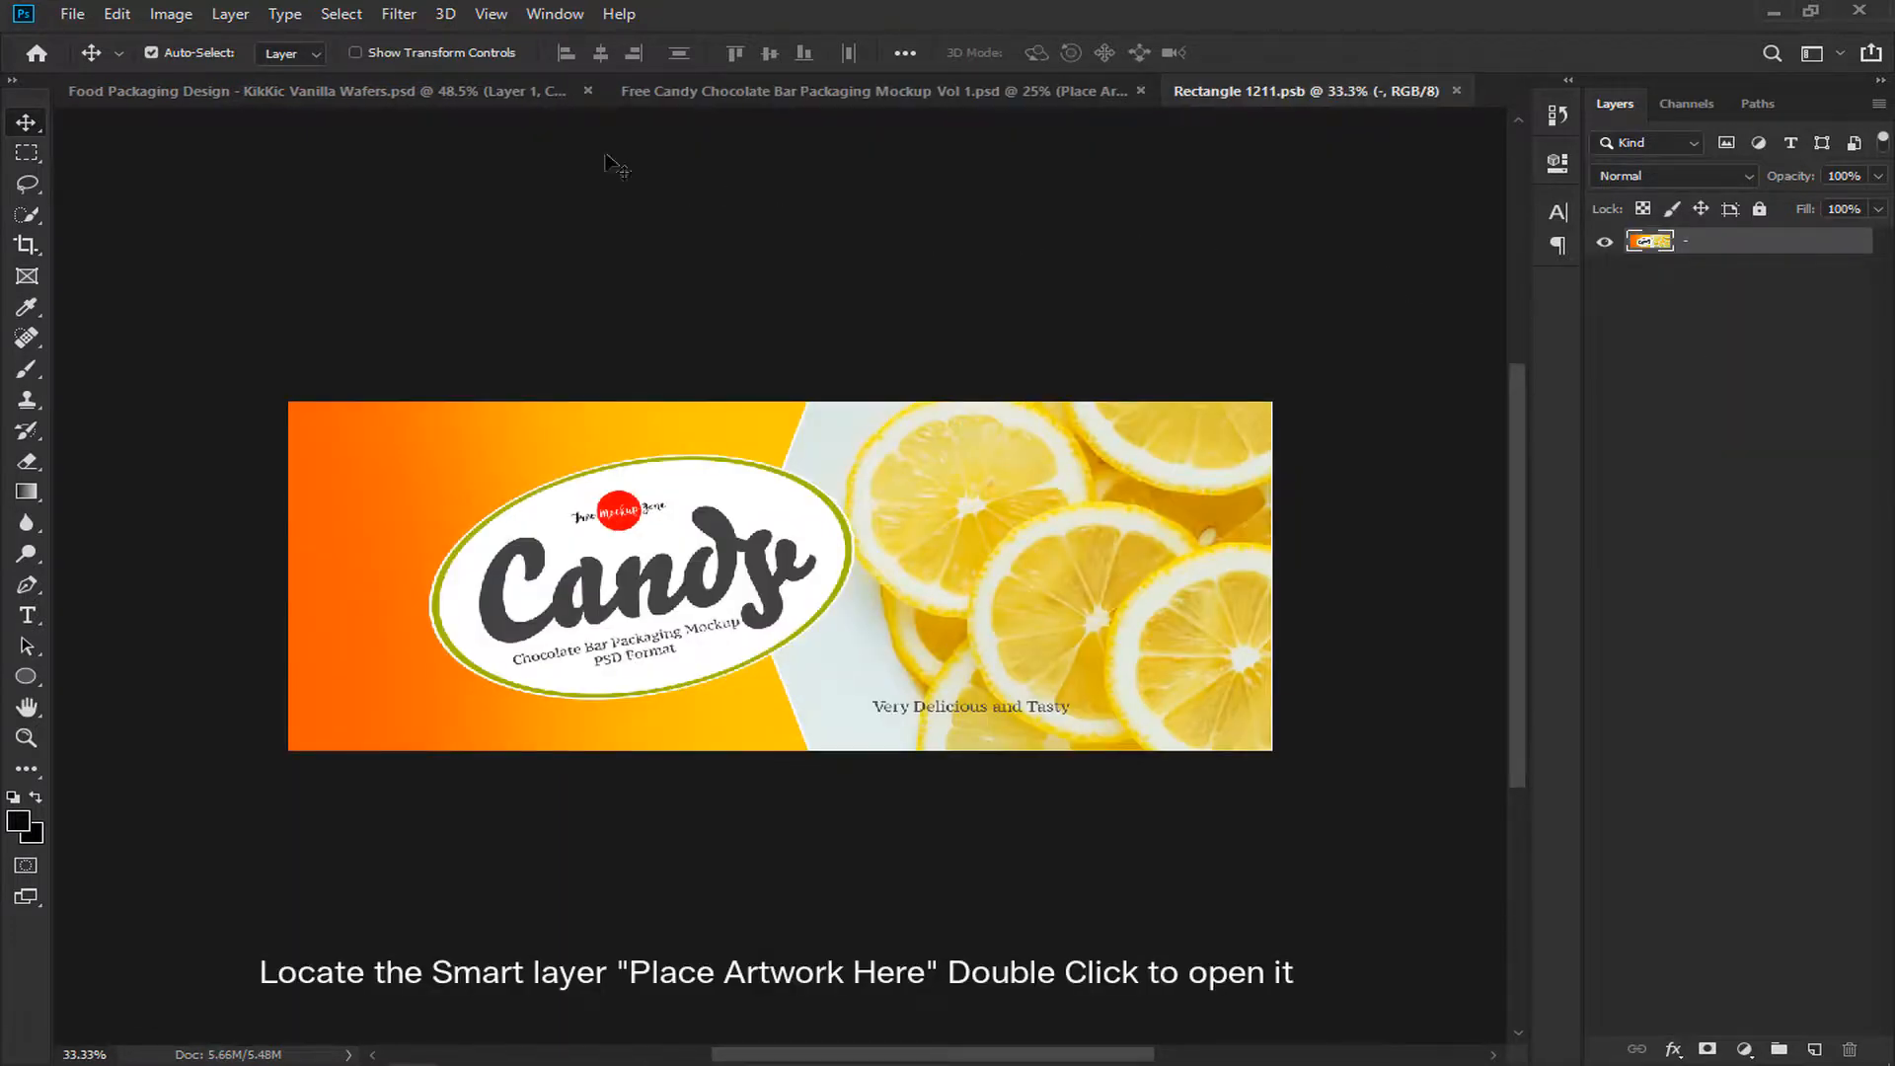
# Step: Place the merged packaging design over the candy artwork in Rectangle 1211.psb, filling the canvas, and save and close that file
pyautogui.click(526, 94)
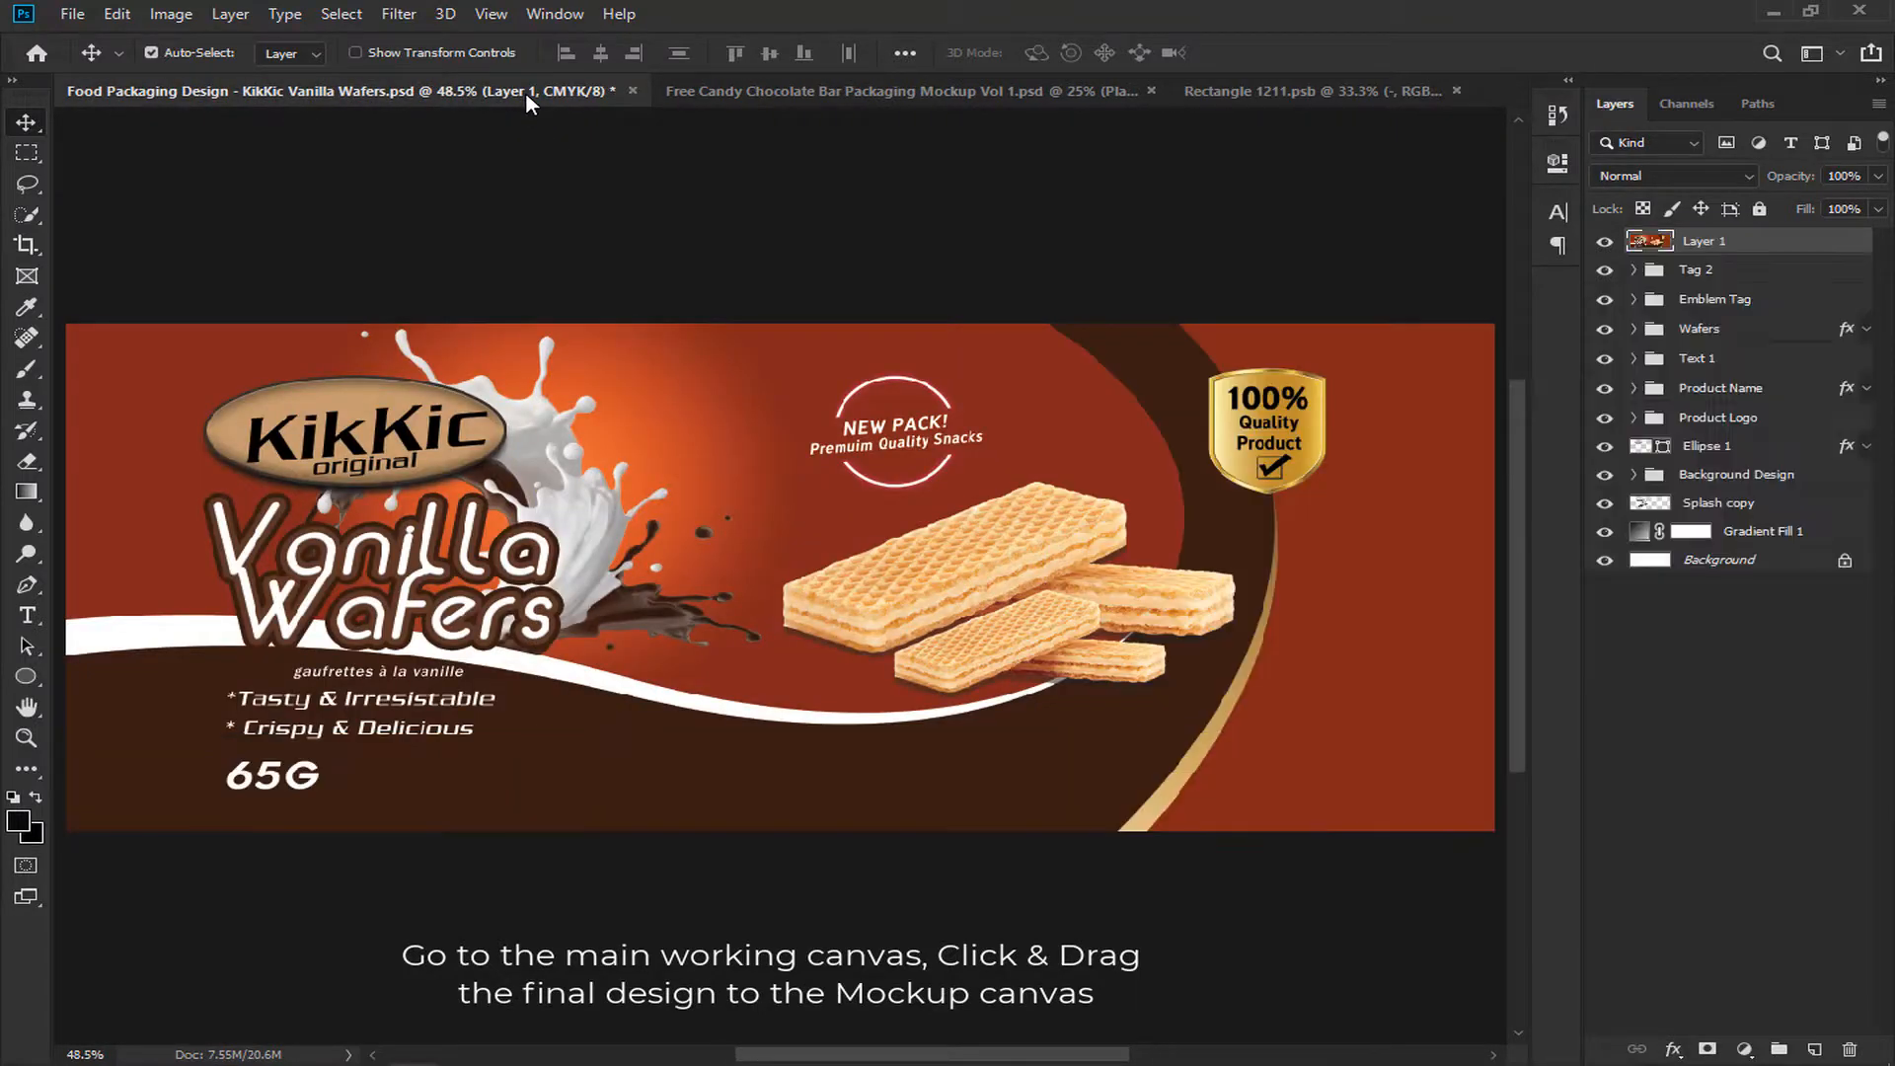
pyautogui.moveTo(793, 604)
pyautogui.mouseDown()
pyautogui.moveTo(865, 479)
pyautogui.moveTo(1290, 191)
pyautogui.moveTo(1323, 92)
pyautogui.moveTo(920, 406)
pyautogui.moveTo(760, 570)
pyautogui.moveTo(790, 579)
pyautogui.moveTo(775, 587)
pyautogui.mouseUp()
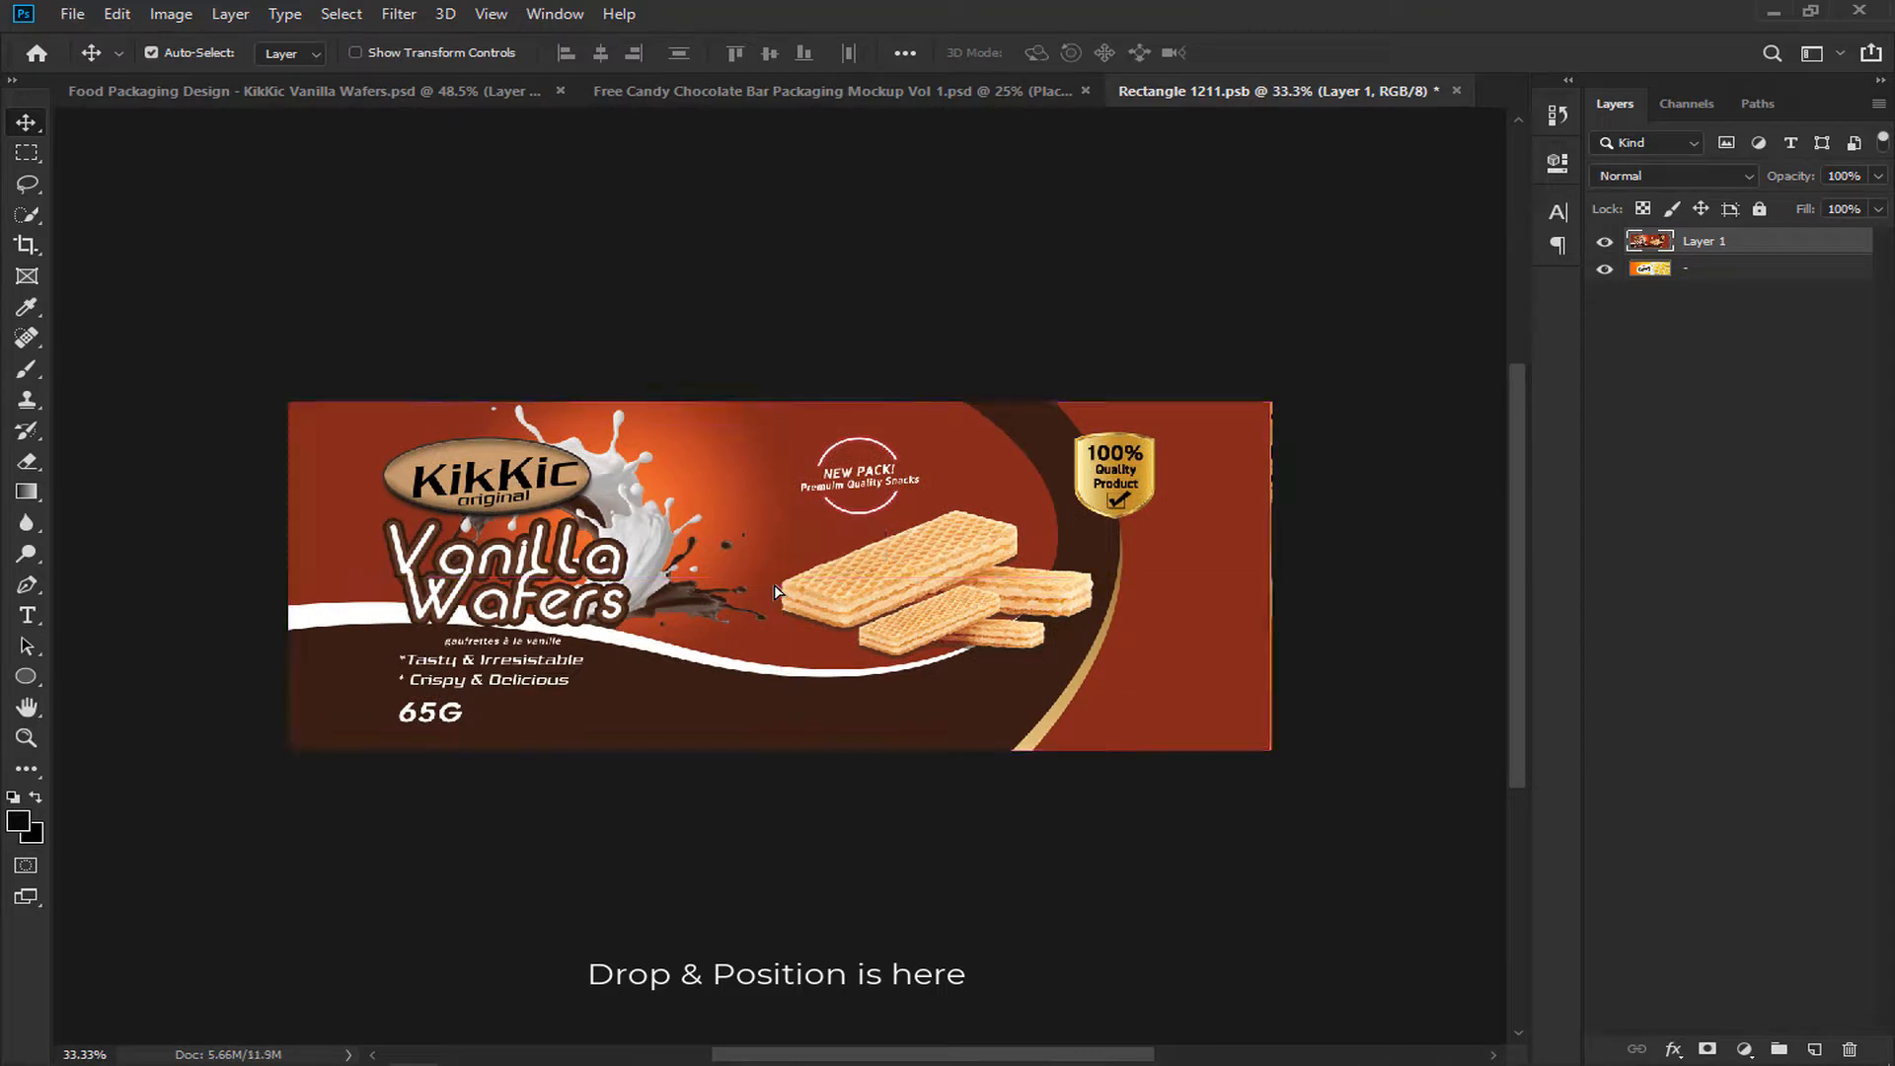
pyautogui.hotkey('ctrl', 's')
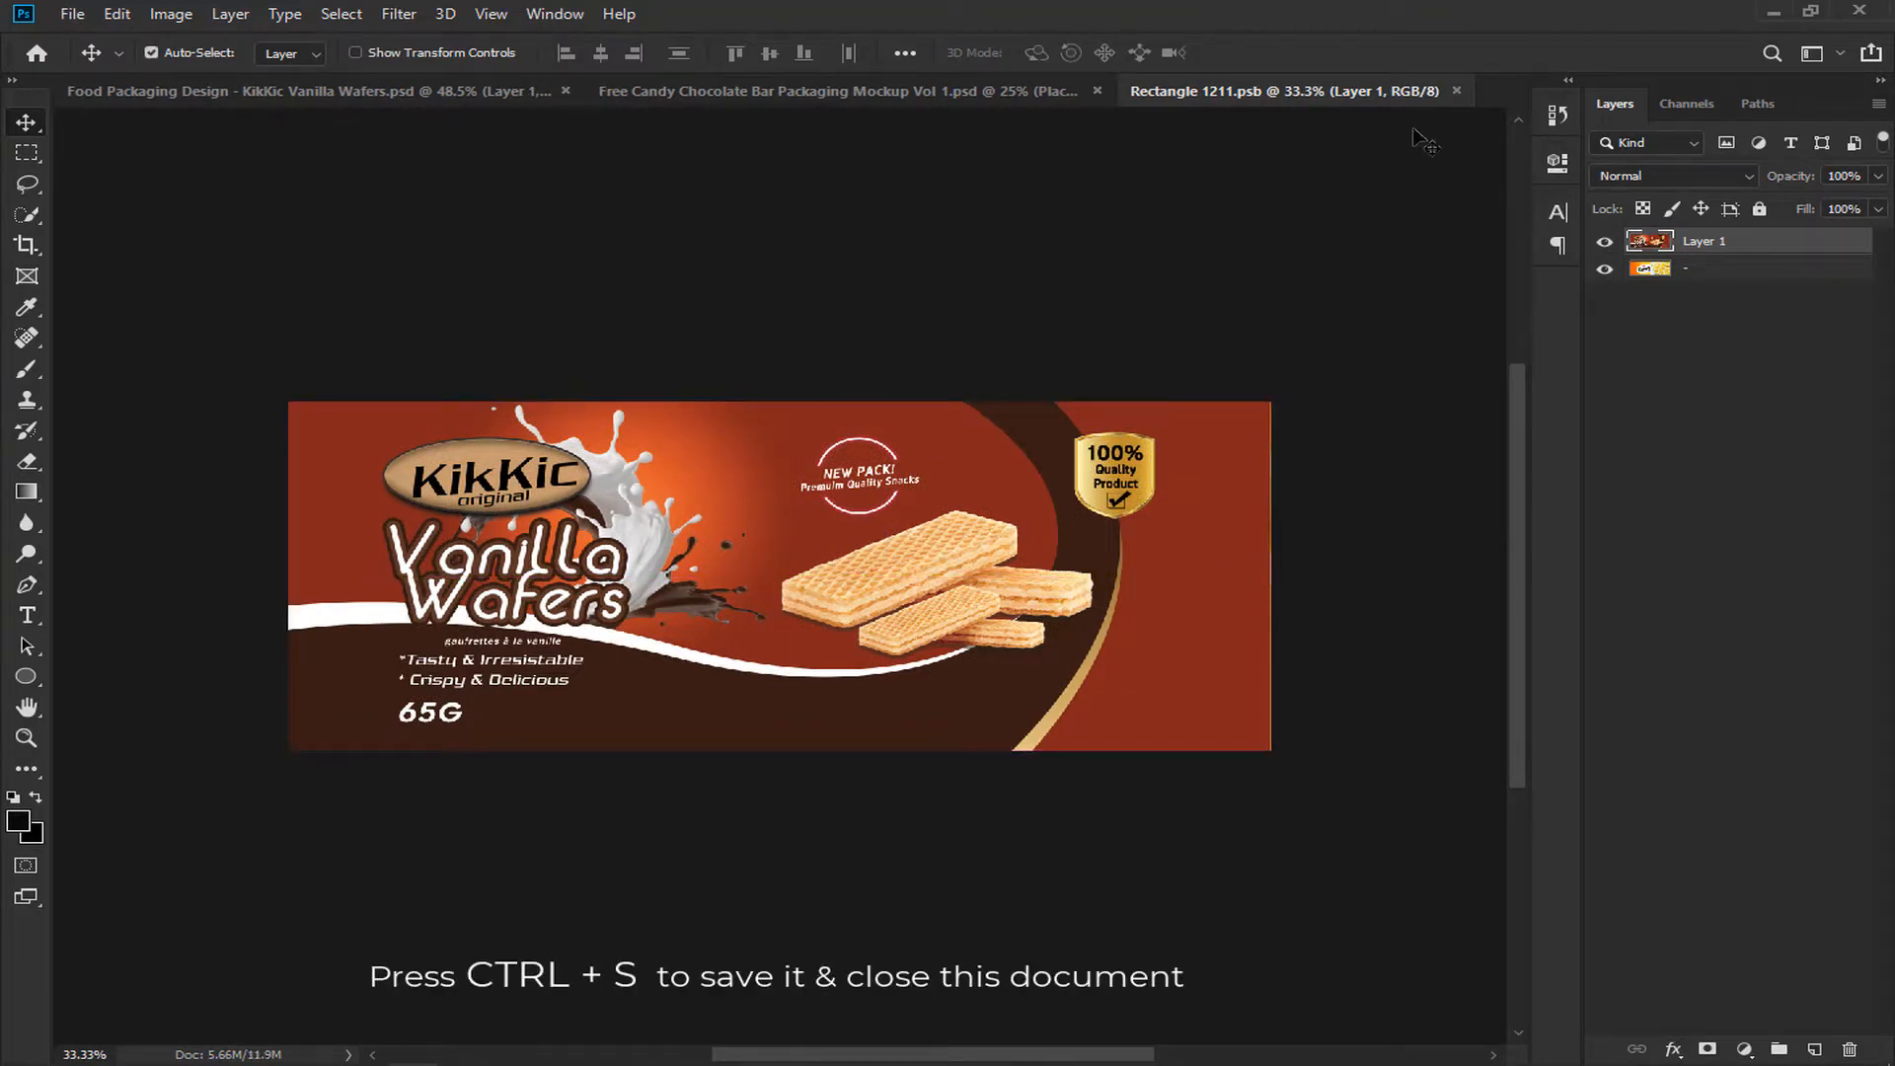
pyautogui.click(1457, 91)
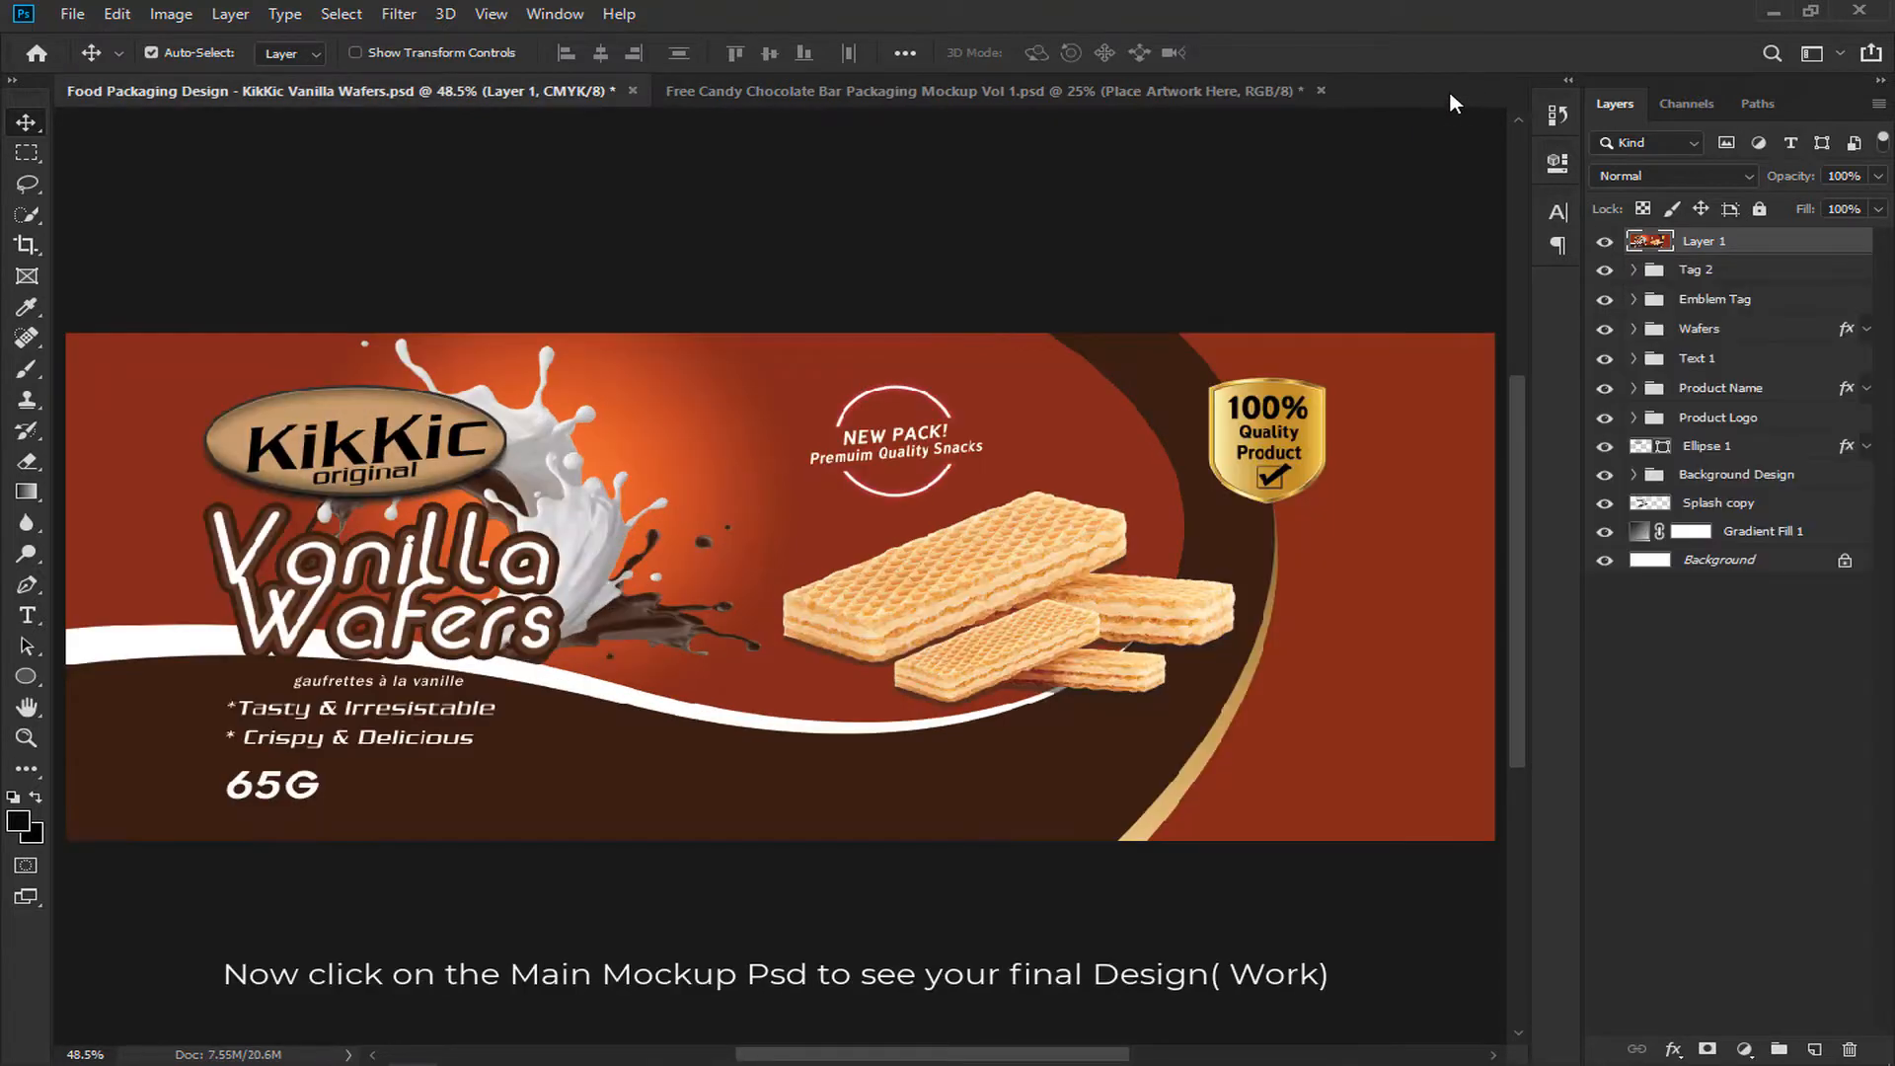
# Step: Examine the packaging design on the chocolate bar mockup up close and as a whole
pyautogui.click(868, 89)
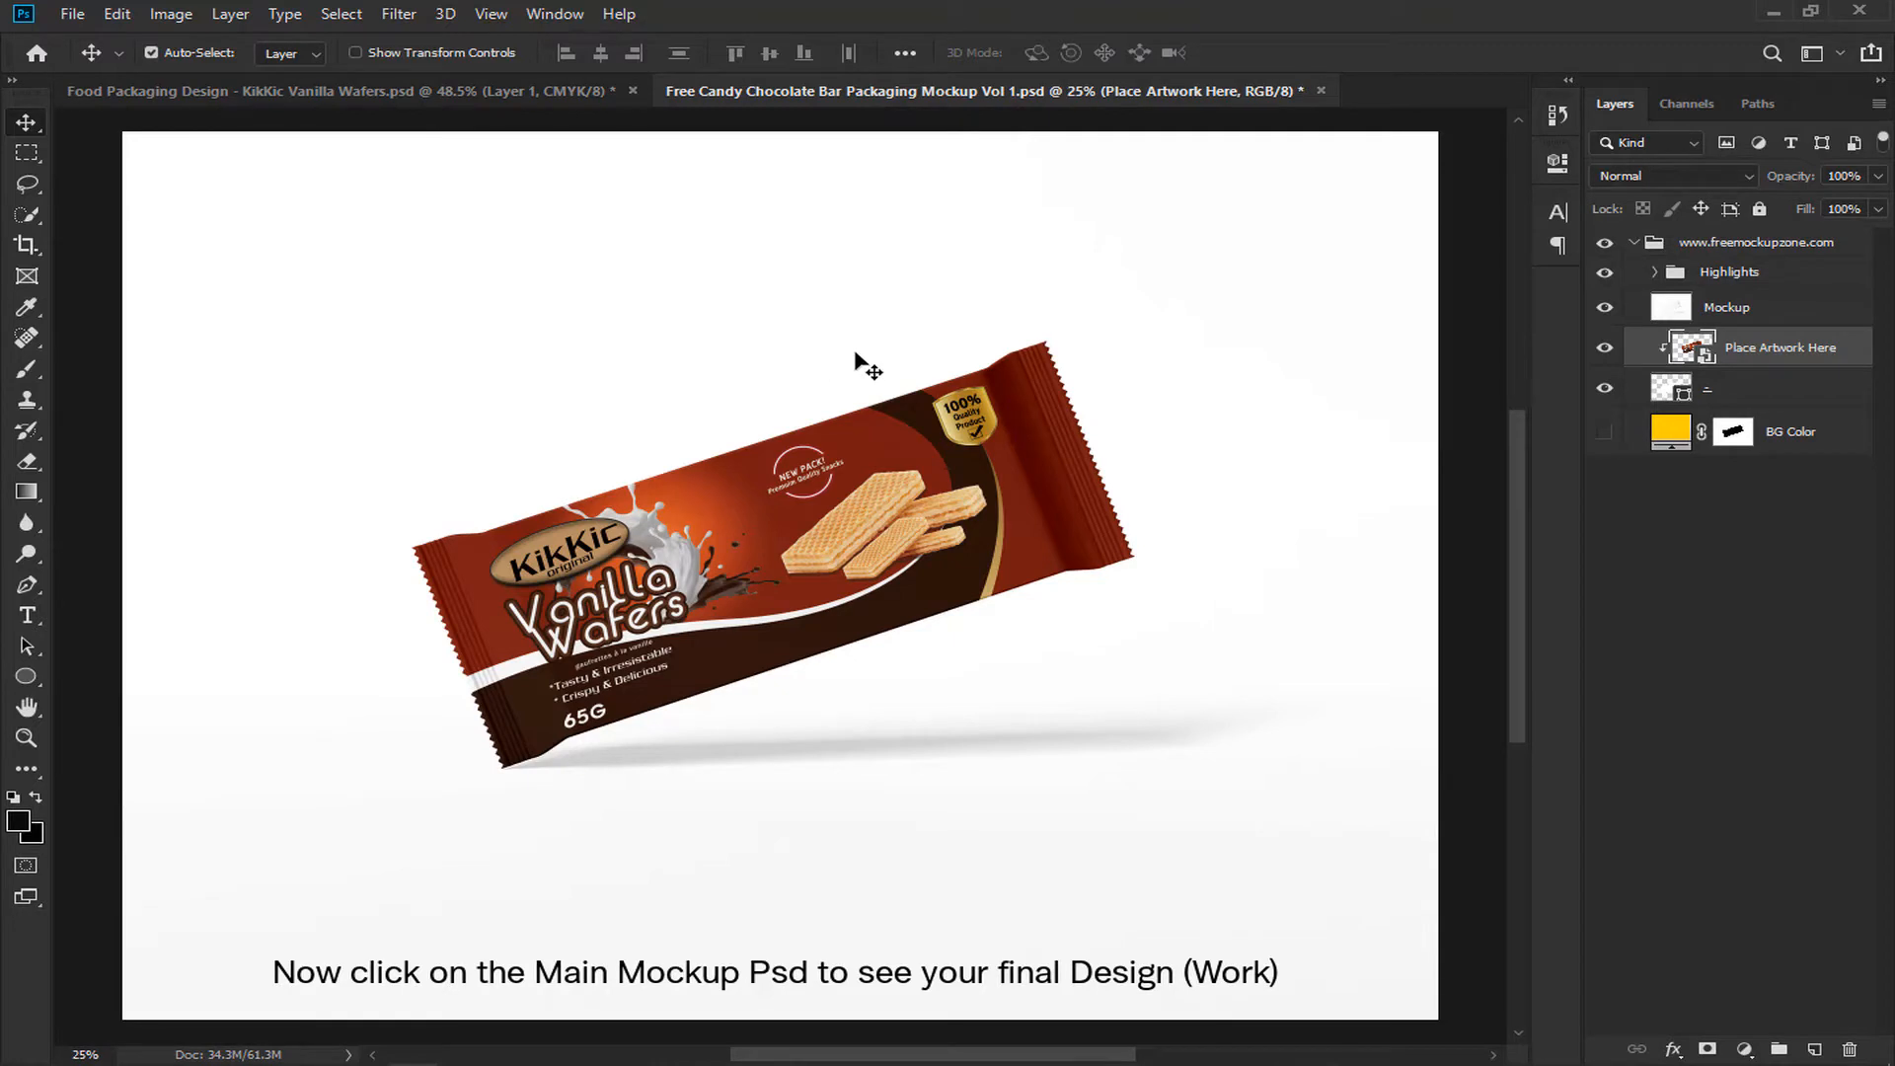
pyautogui.hotkey('ctrl', '+')
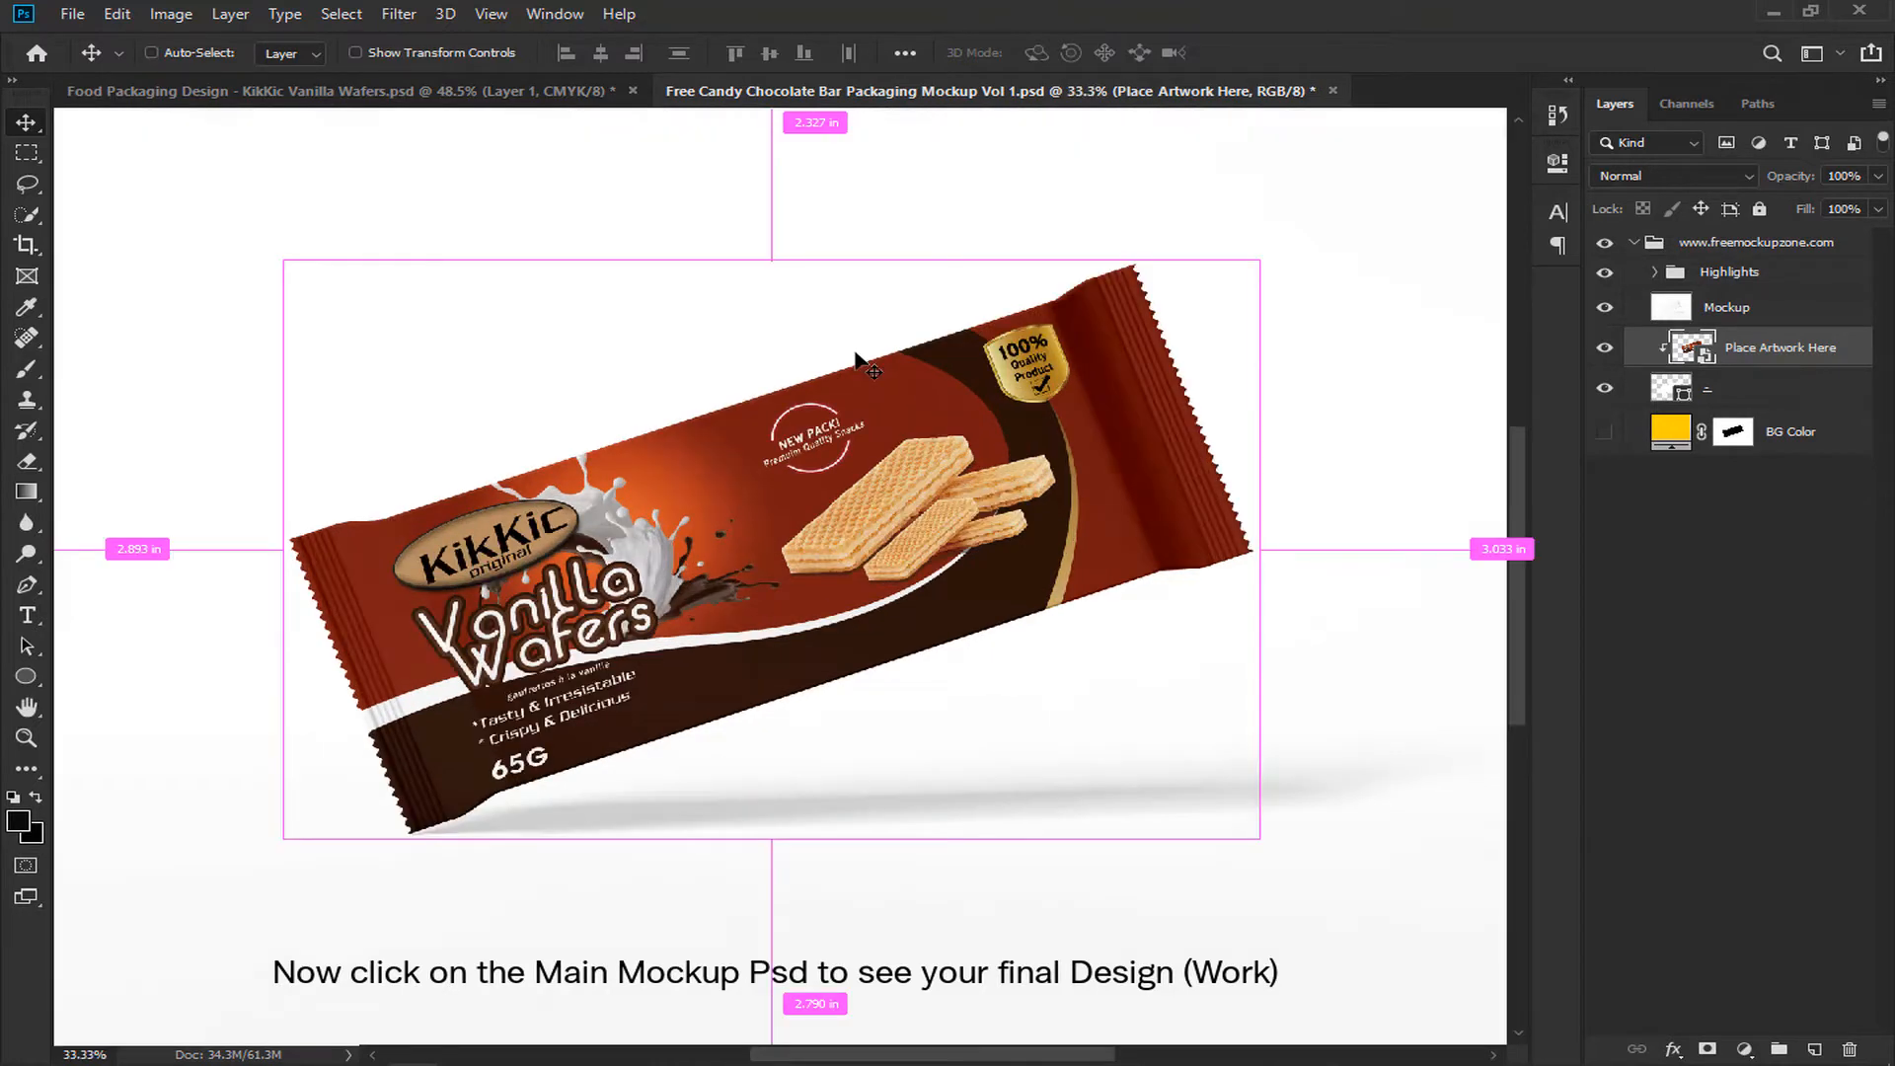
pyautogui.hotkey('ctrl', '0')
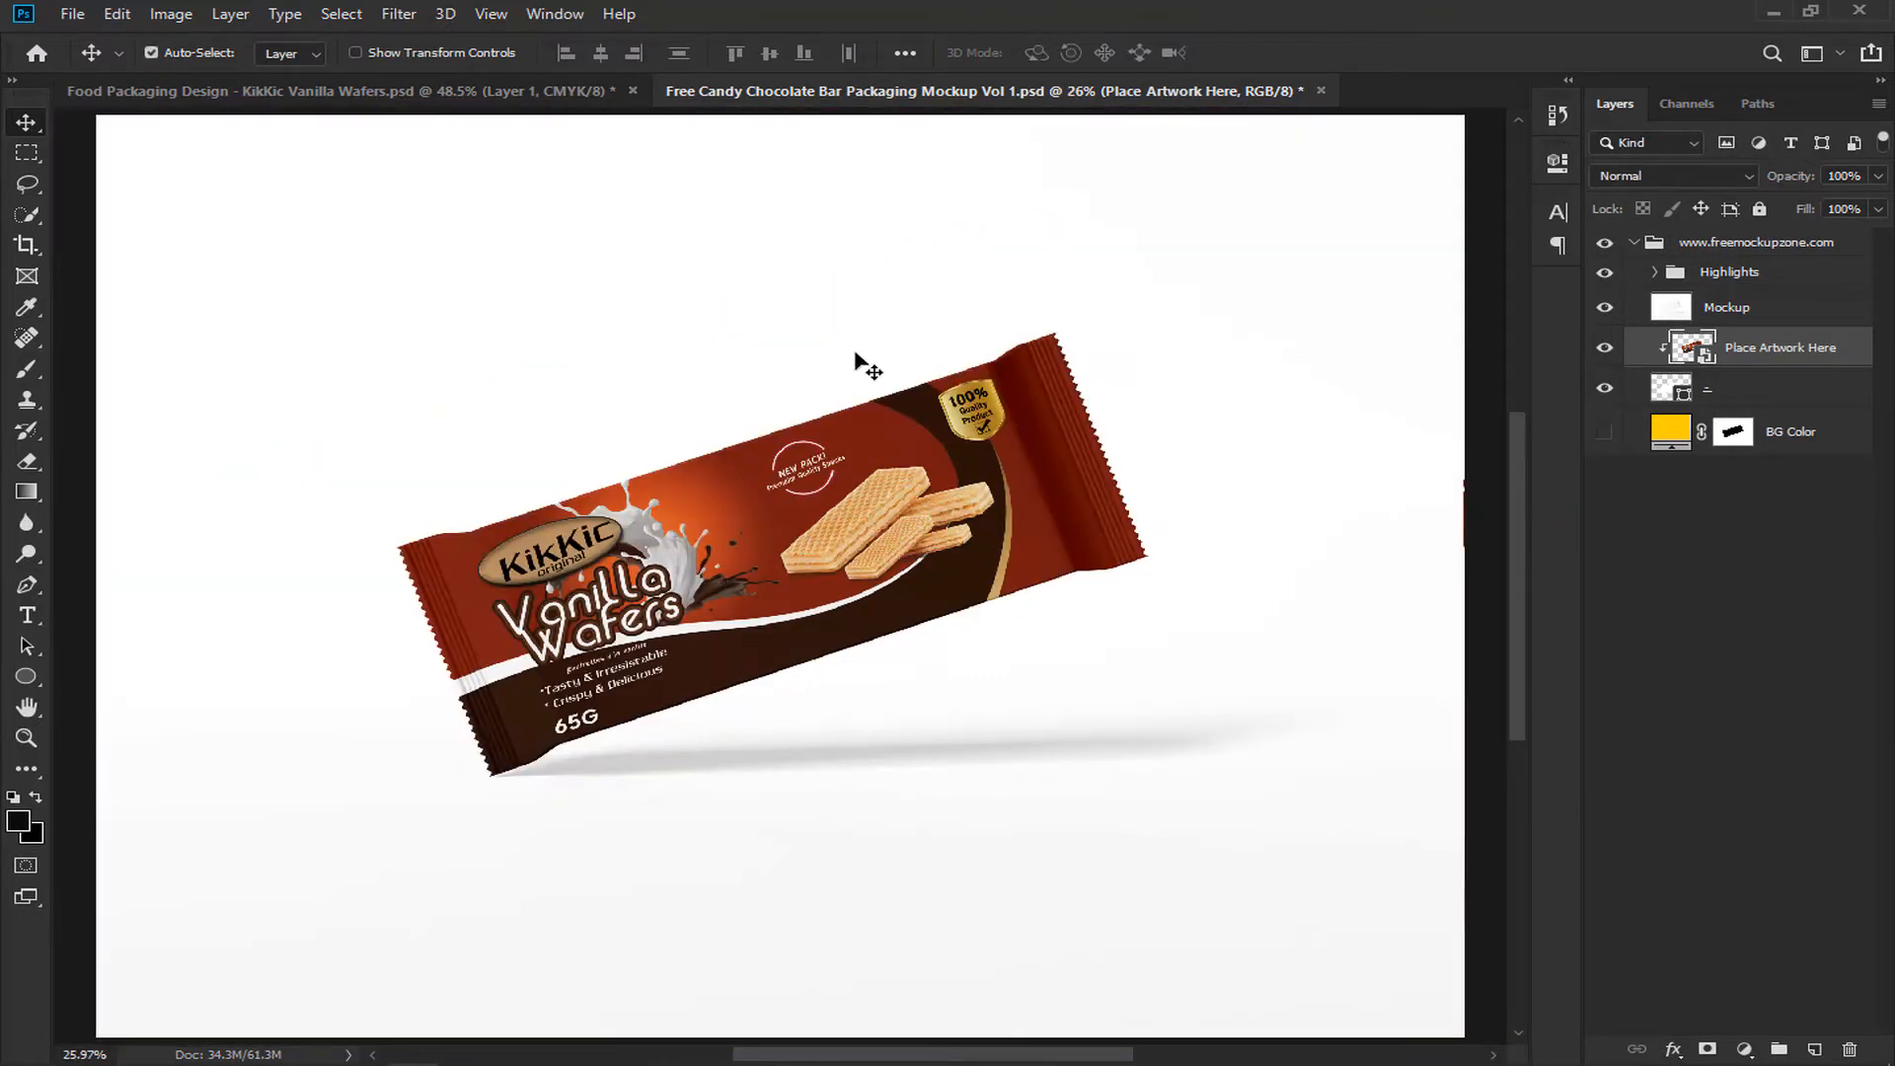